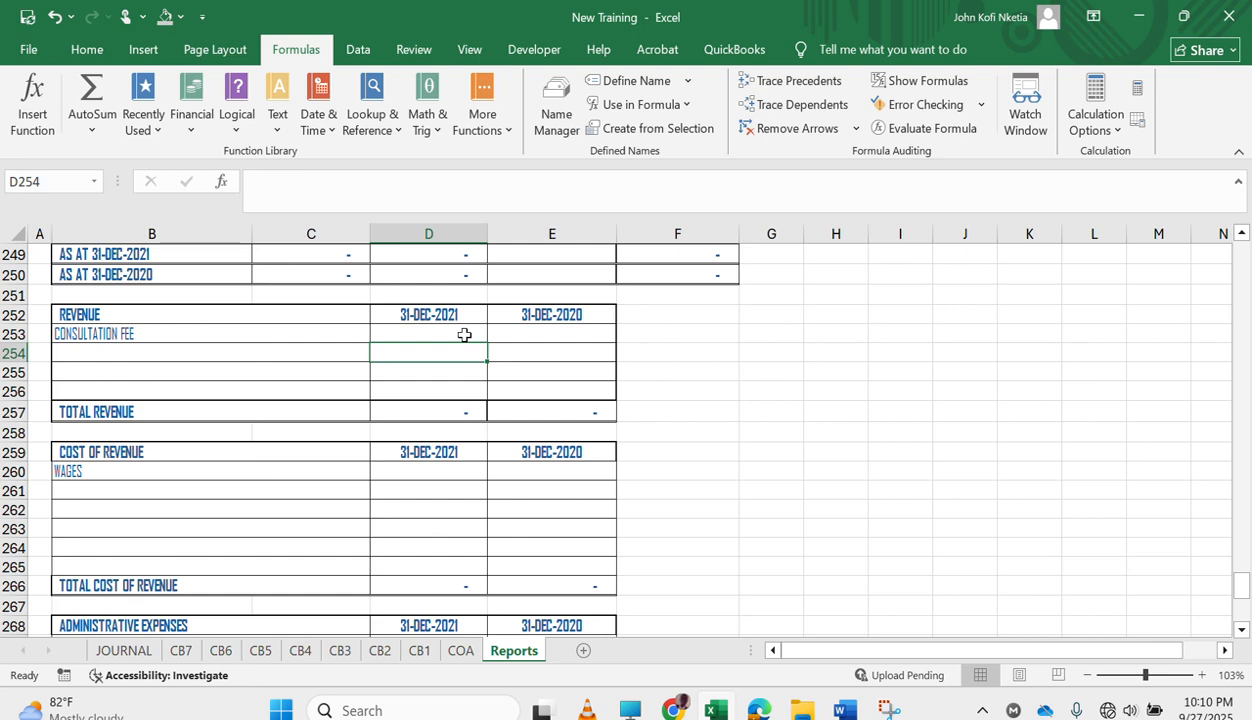
Select the Consultation Fee cell for 31-DEC-2021 (D253) in the Revenue table of the Reports sheet.
click(464, 335)
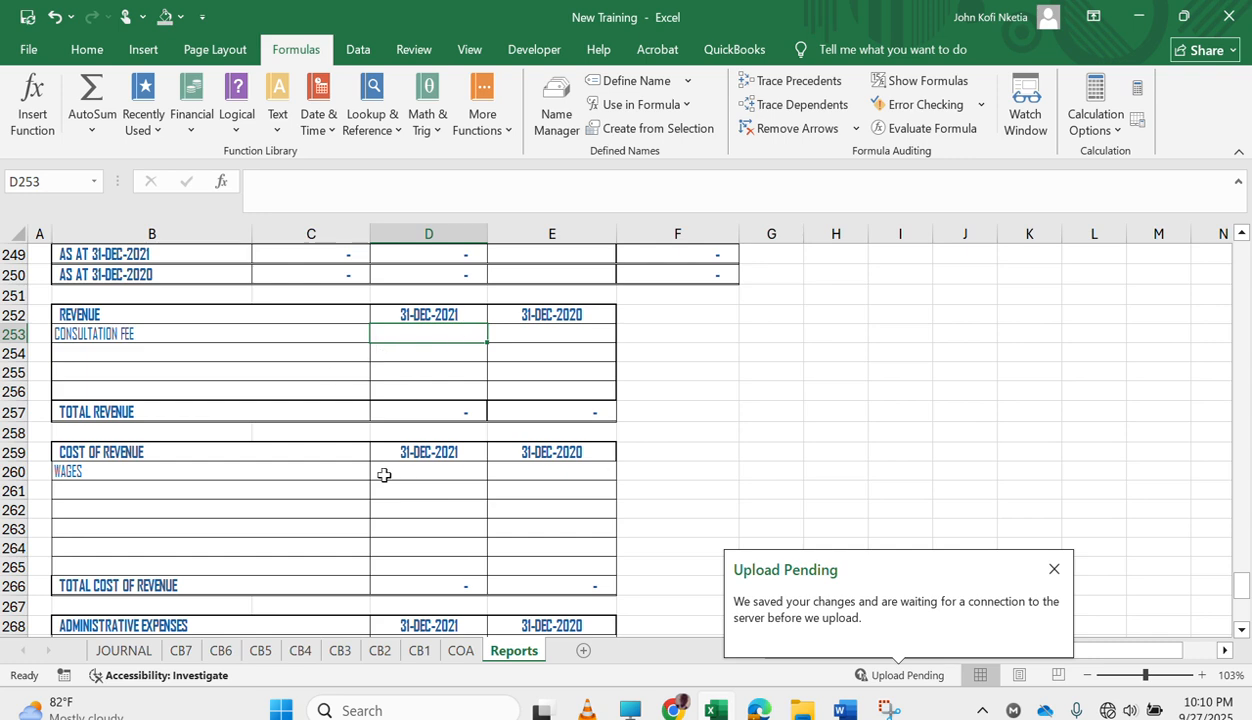
scroll(384, 475, down, 4)
scroll(340, 487, up, 5)
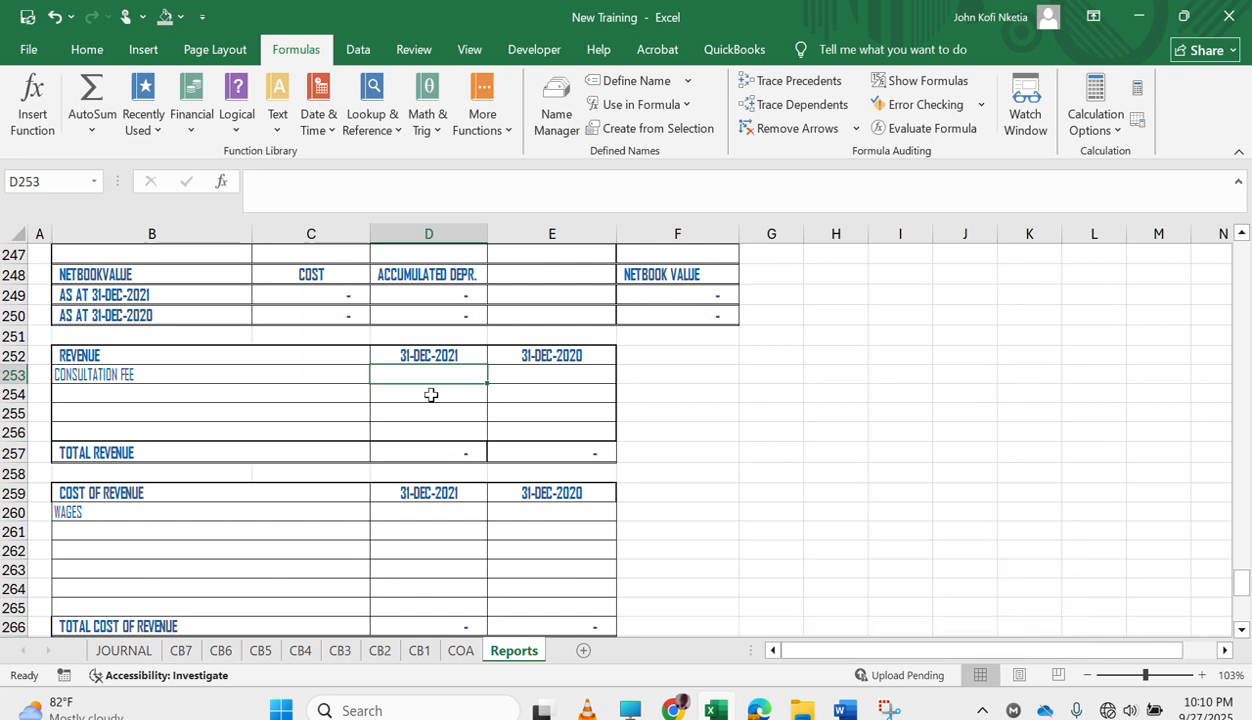
scroll(431, 394, up, 4)
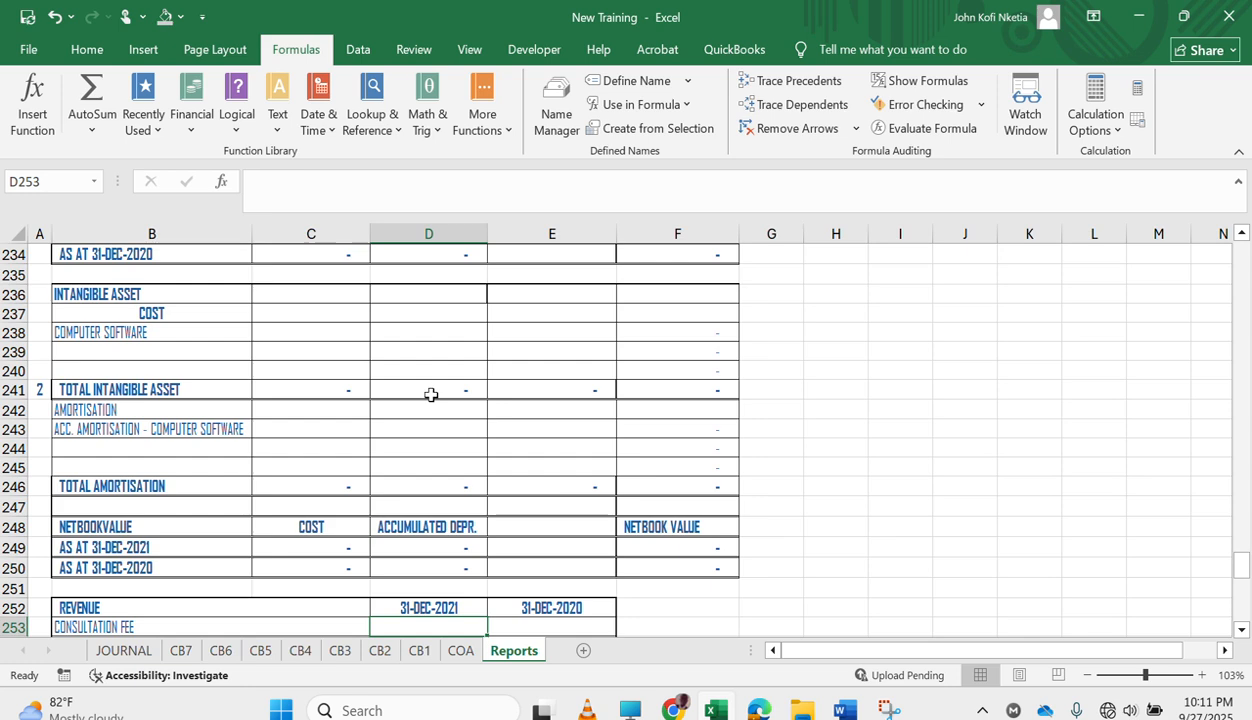
scroll(431, 394, down, 5)
scroll(431, 394, up, 1)
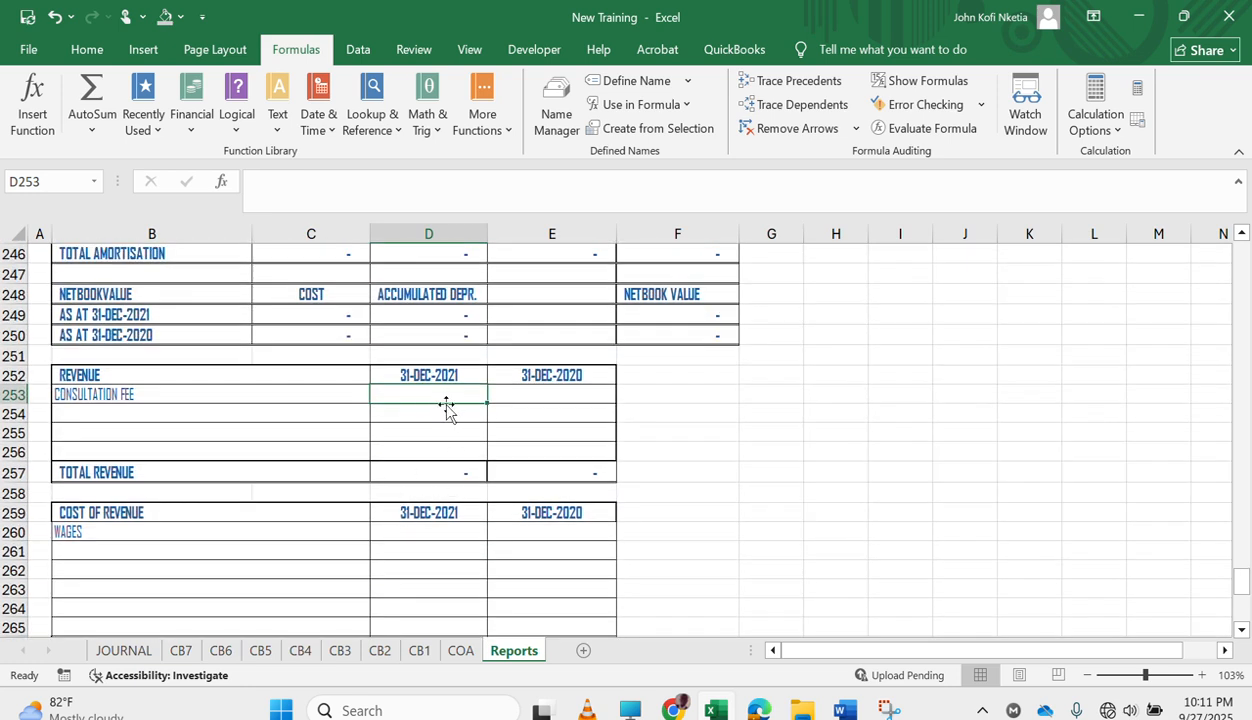
scroll(444, 405, up, 1)
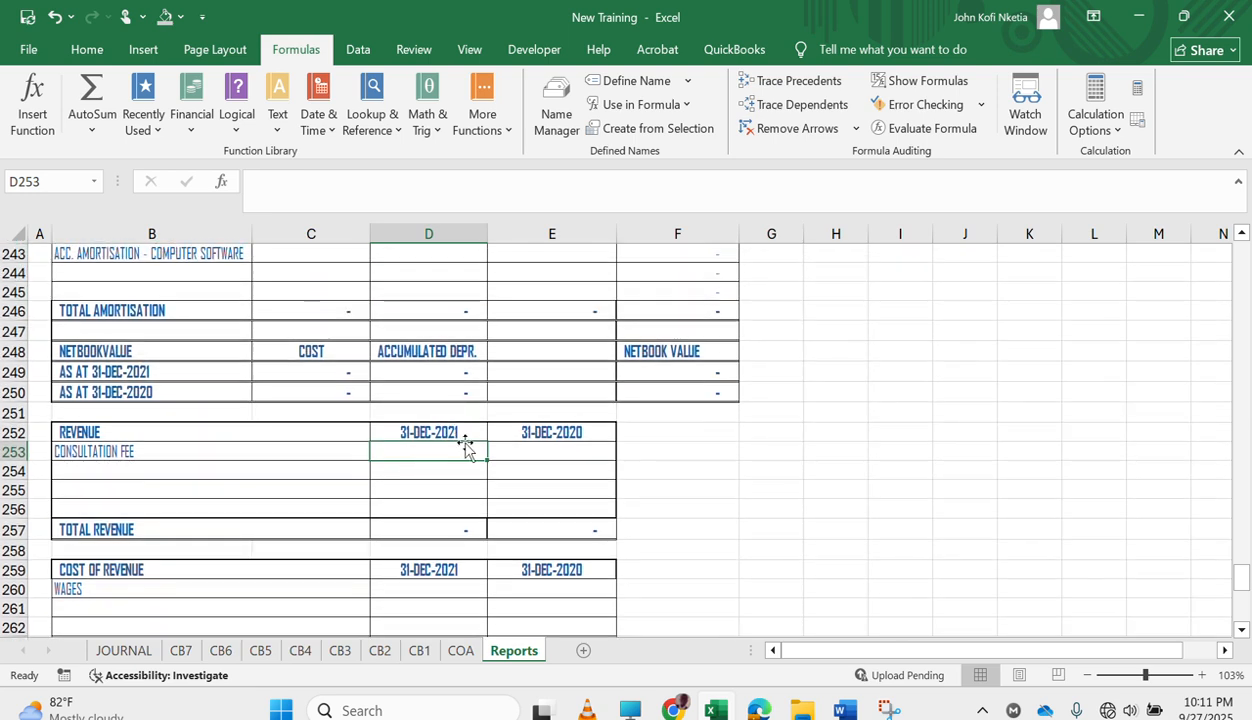
text(=)
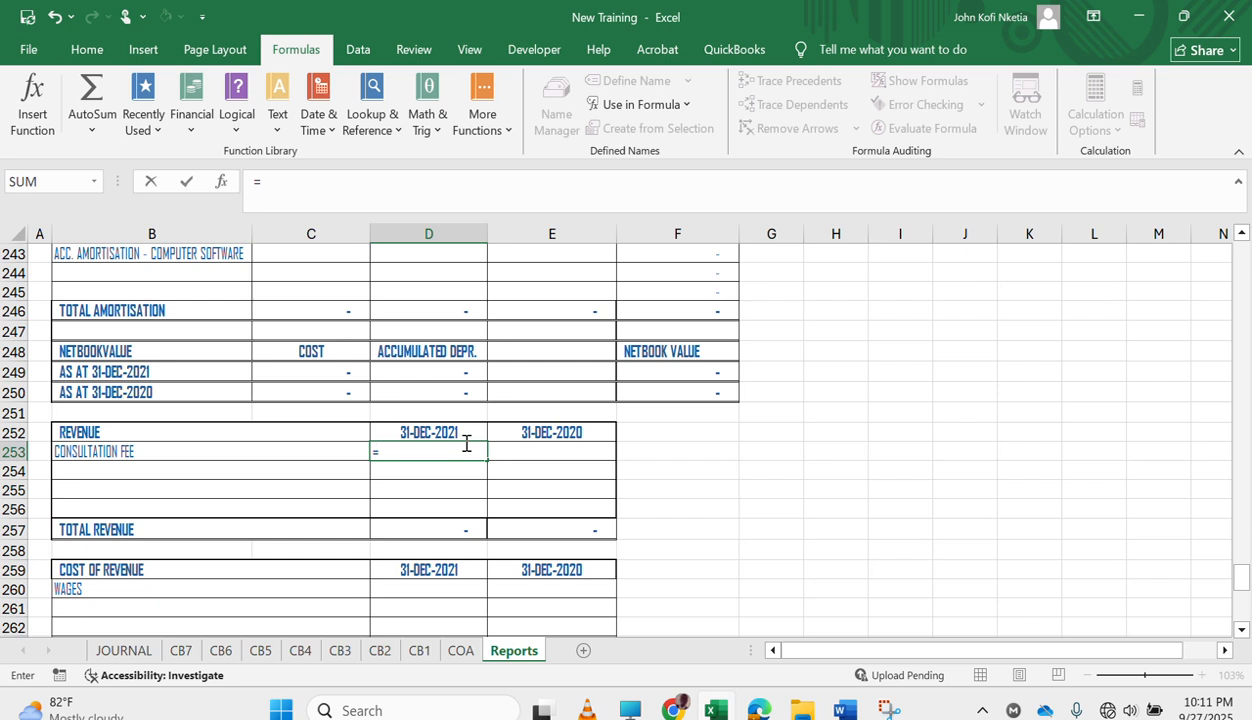
text(SUMIFS()
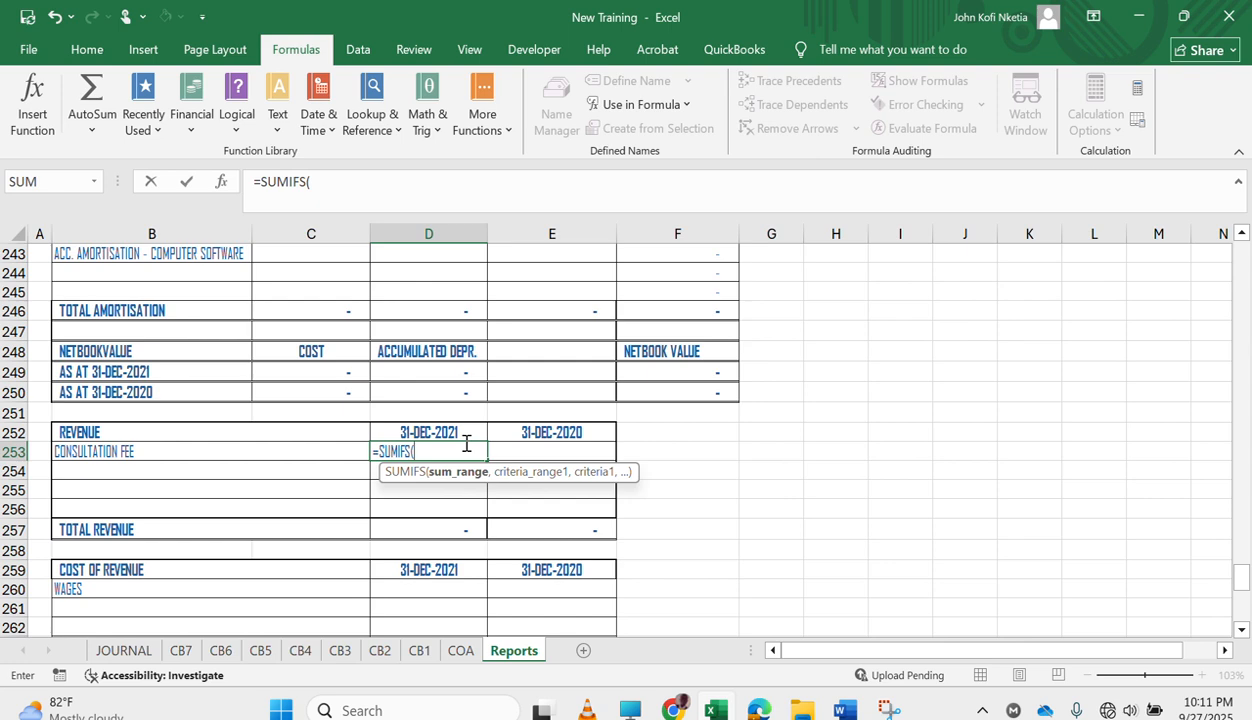
key(Escape)
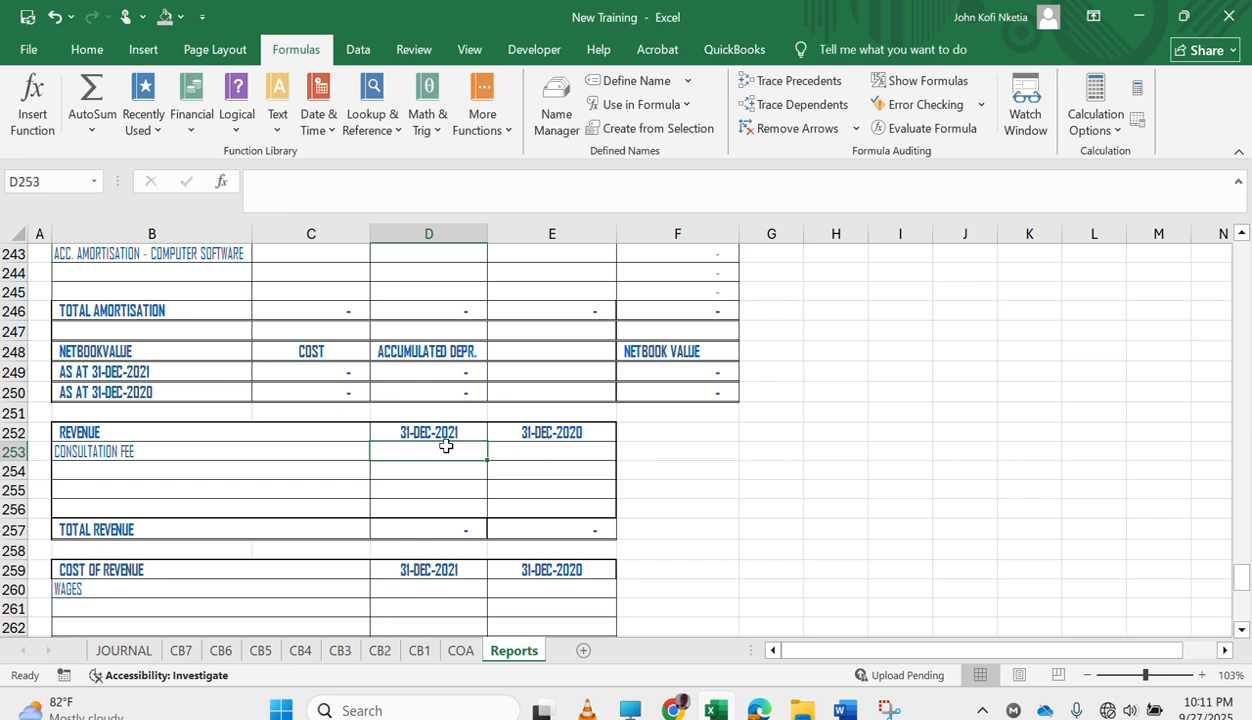
Start a SUMIFS formula in D253 with the DEBIT column of the CB1 cashbook table, T_CB1[DEBIT], as the sum range.
text(=SUMIFS()
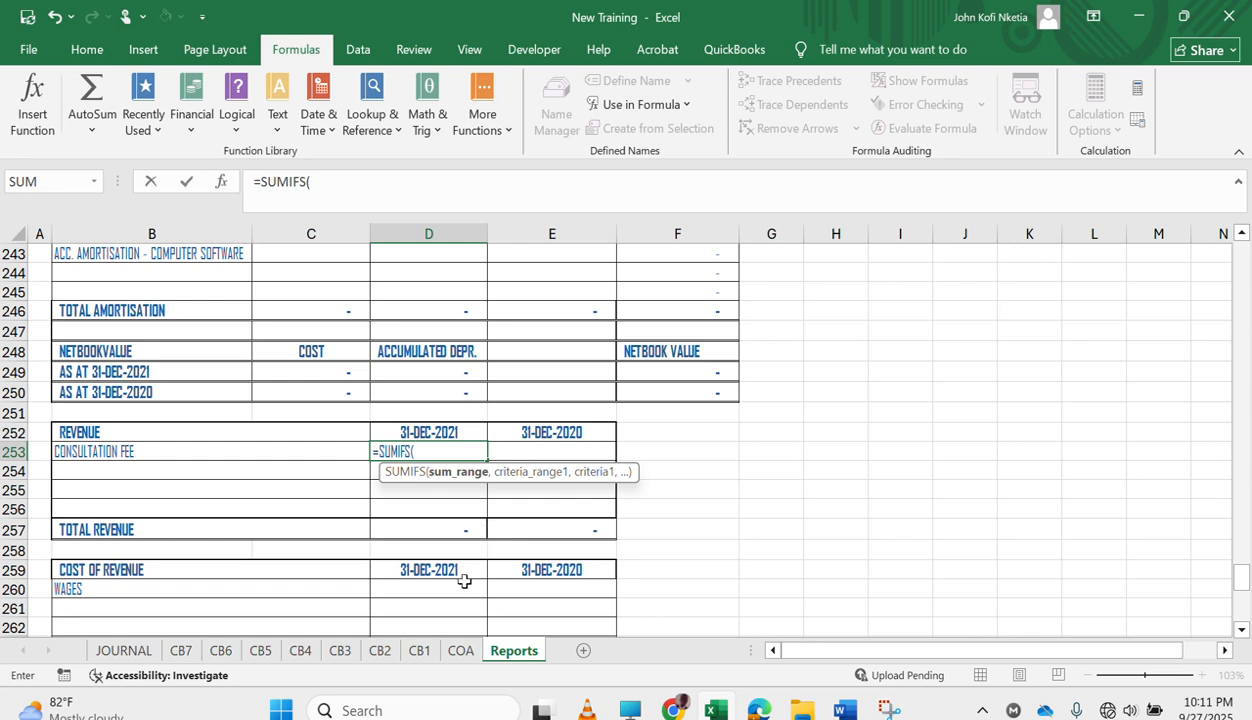
click(415, 645)
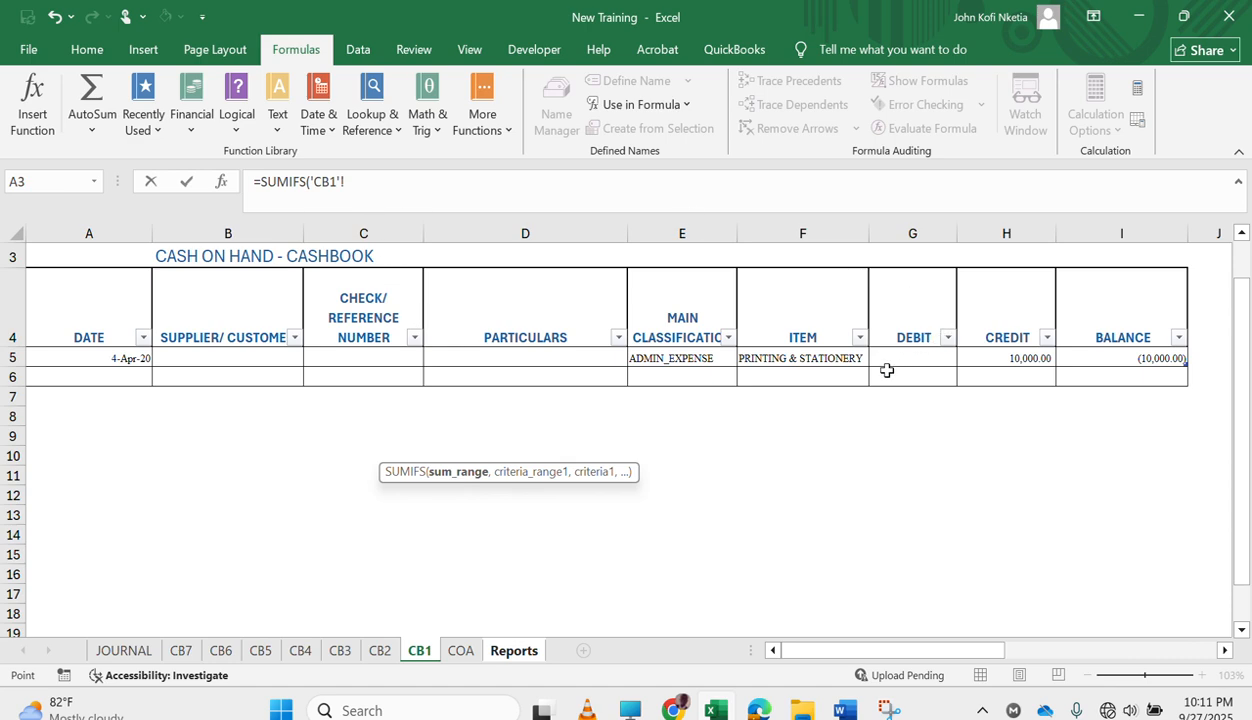
click(933, 356)
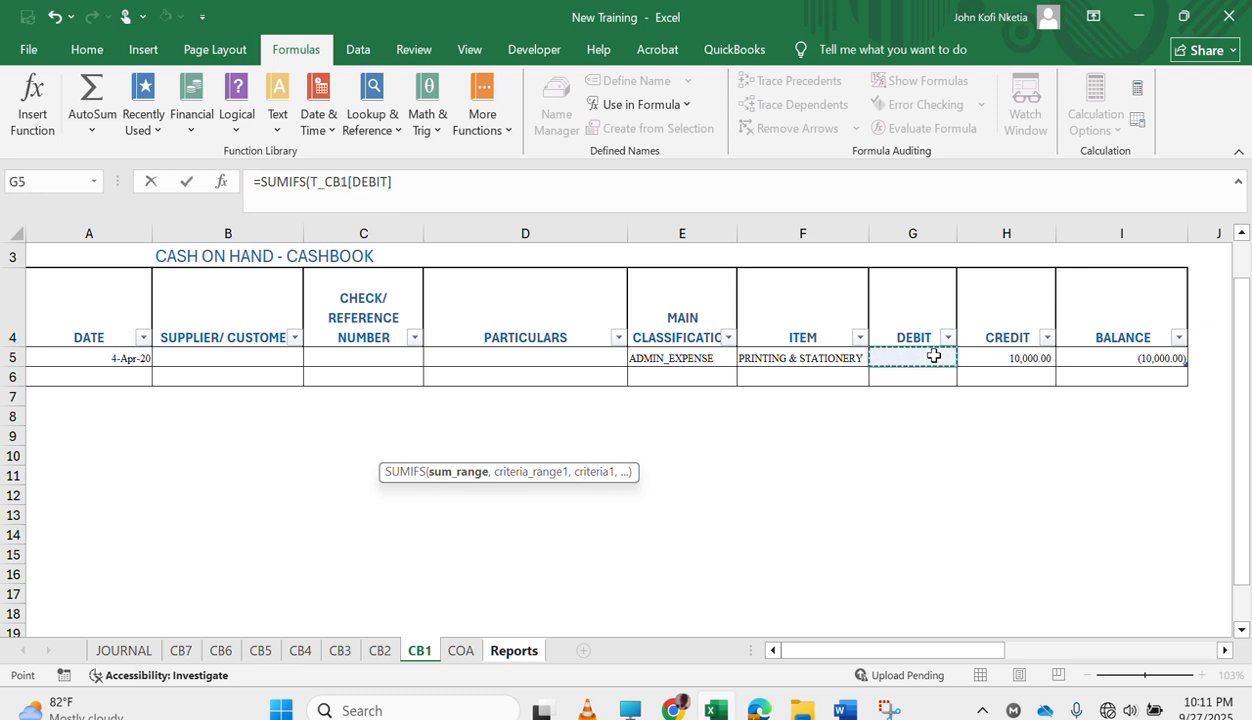
click(462, 191)
text(,)
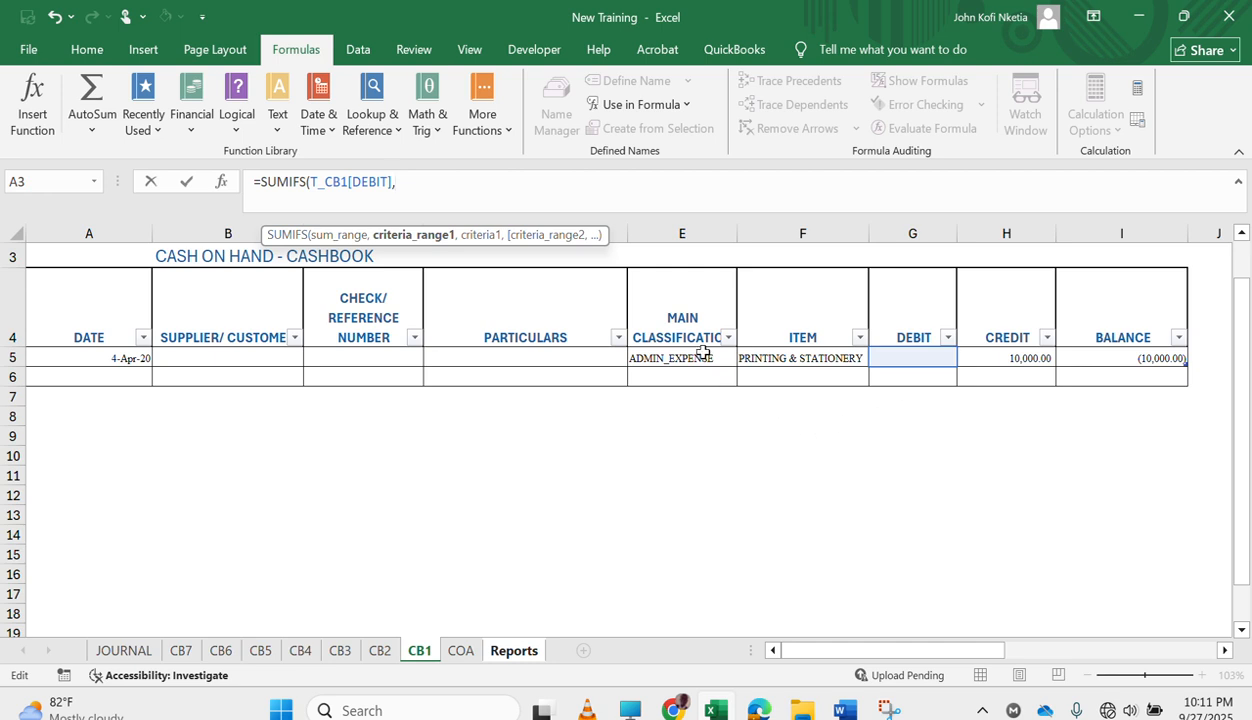
Add T_CB1[ITEM] as the first criteria range with Reports!$B253, column locked, as its criterion, and enlarge the formula bar.
click(805, 358)
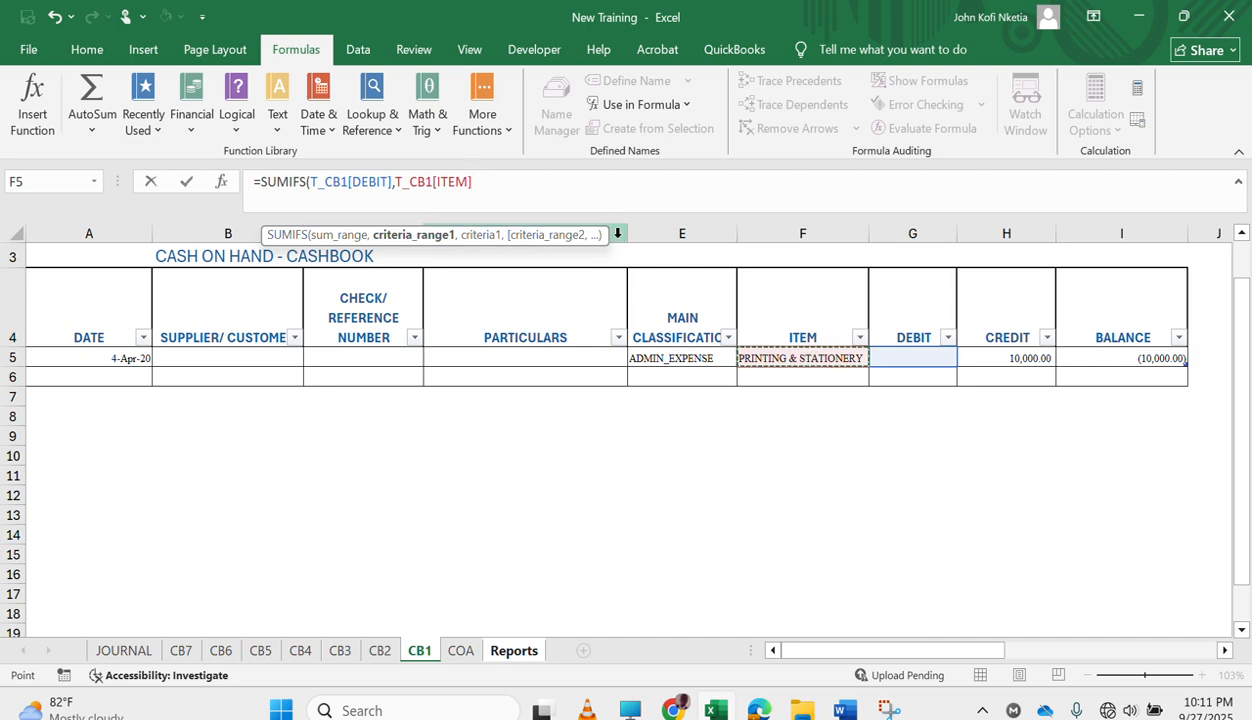
text(,)
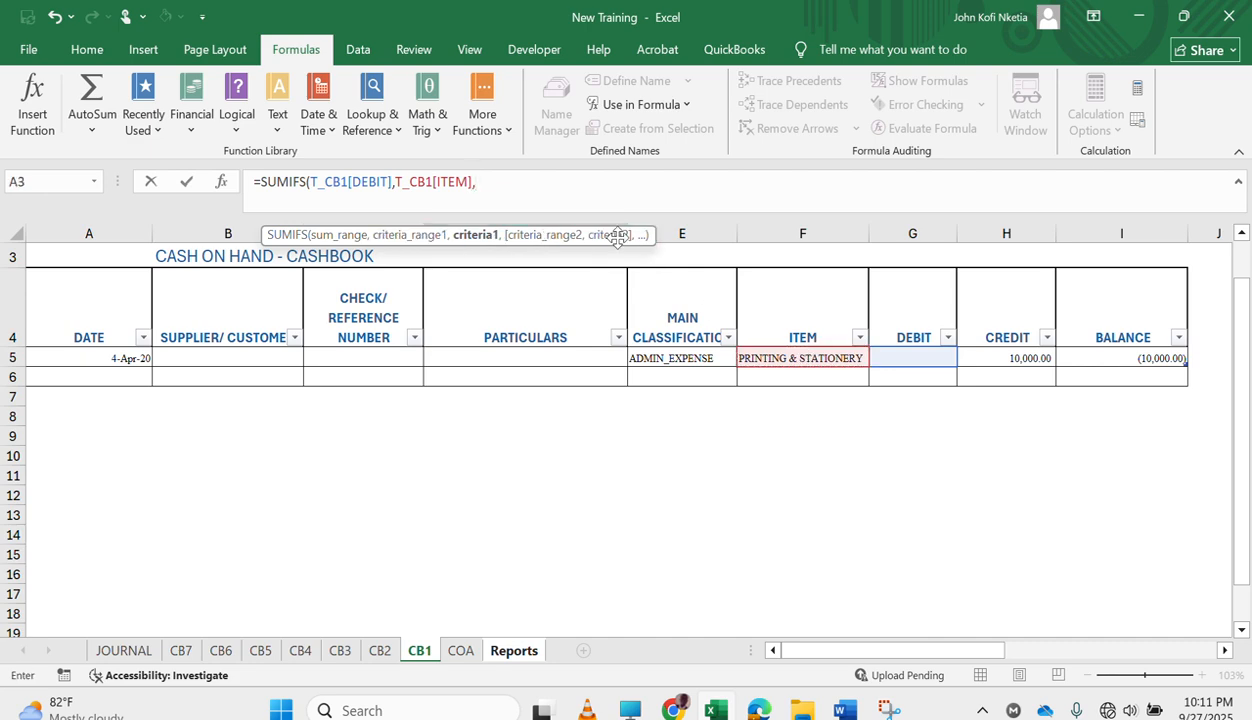
click(507, 652)
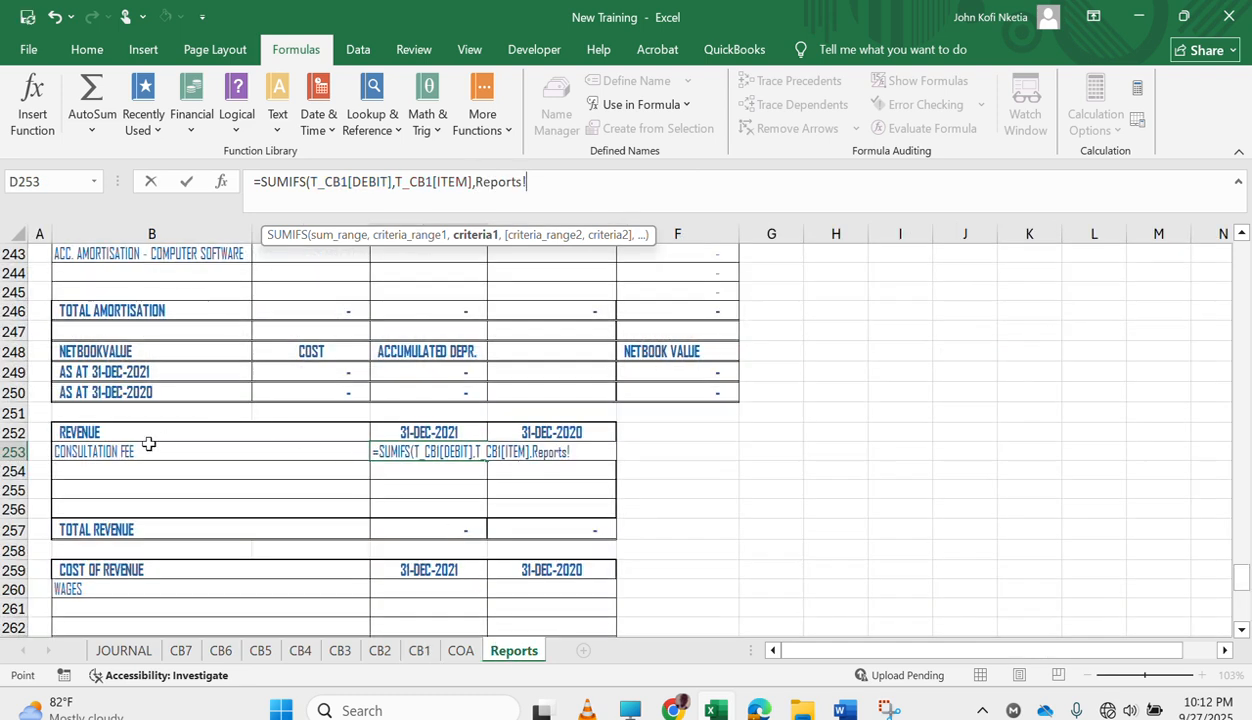
click(118, 451)
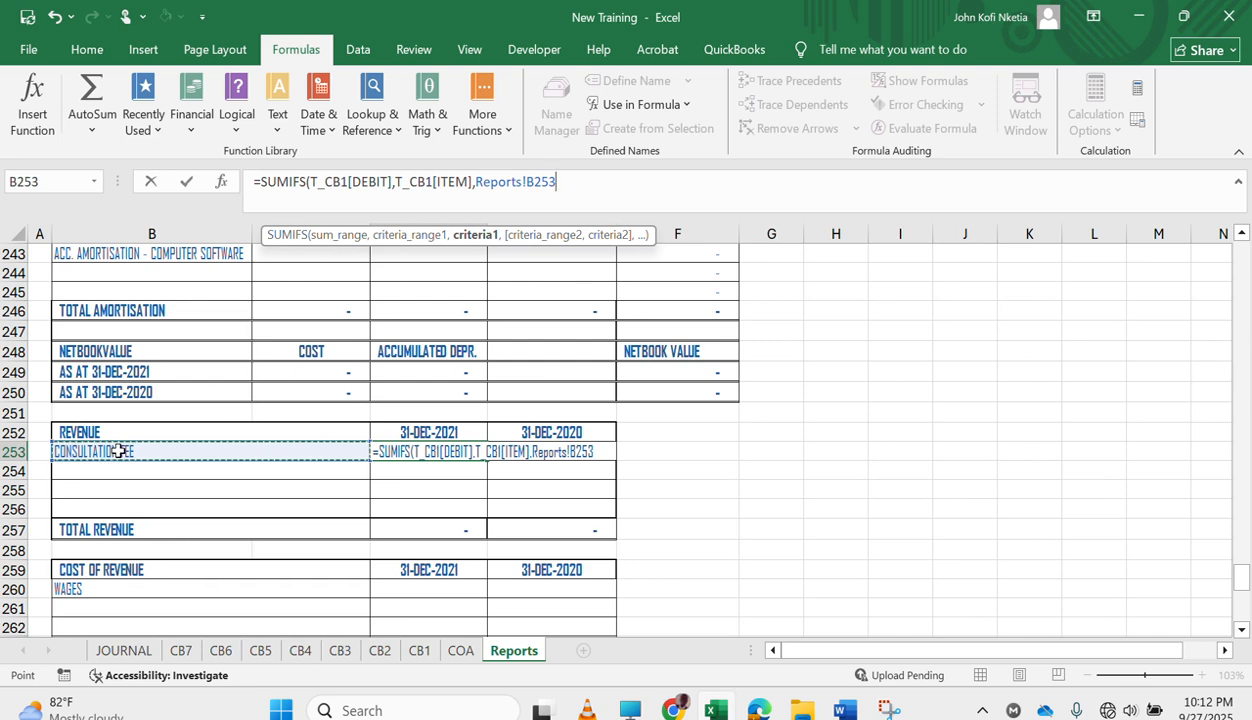
key(F4)
key(F4)
key(F4)
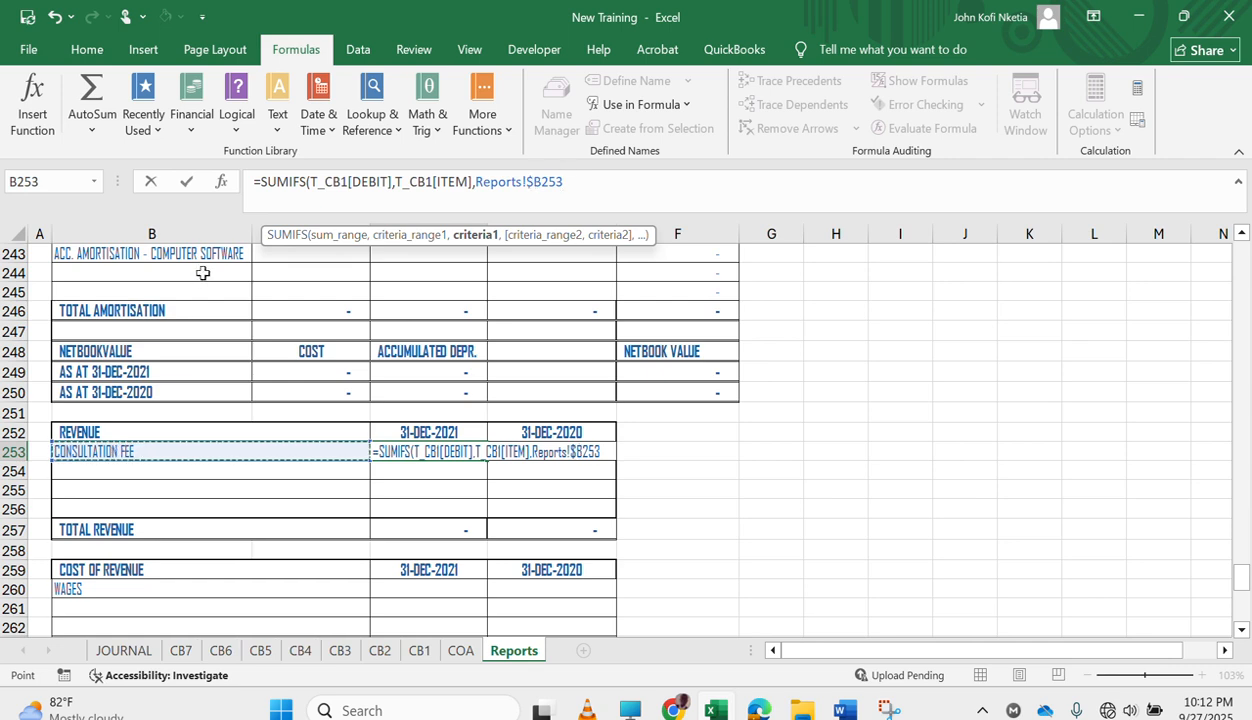
drag(626, 220, 618, 316)
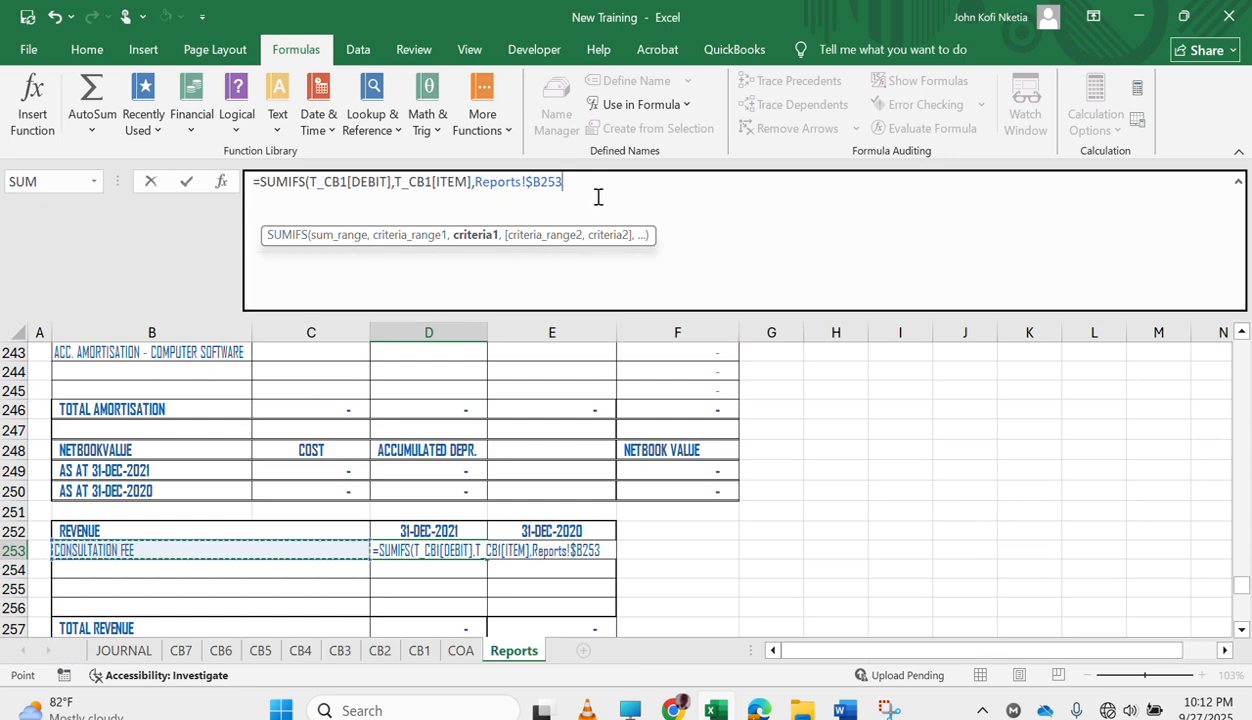
click(598, 197)
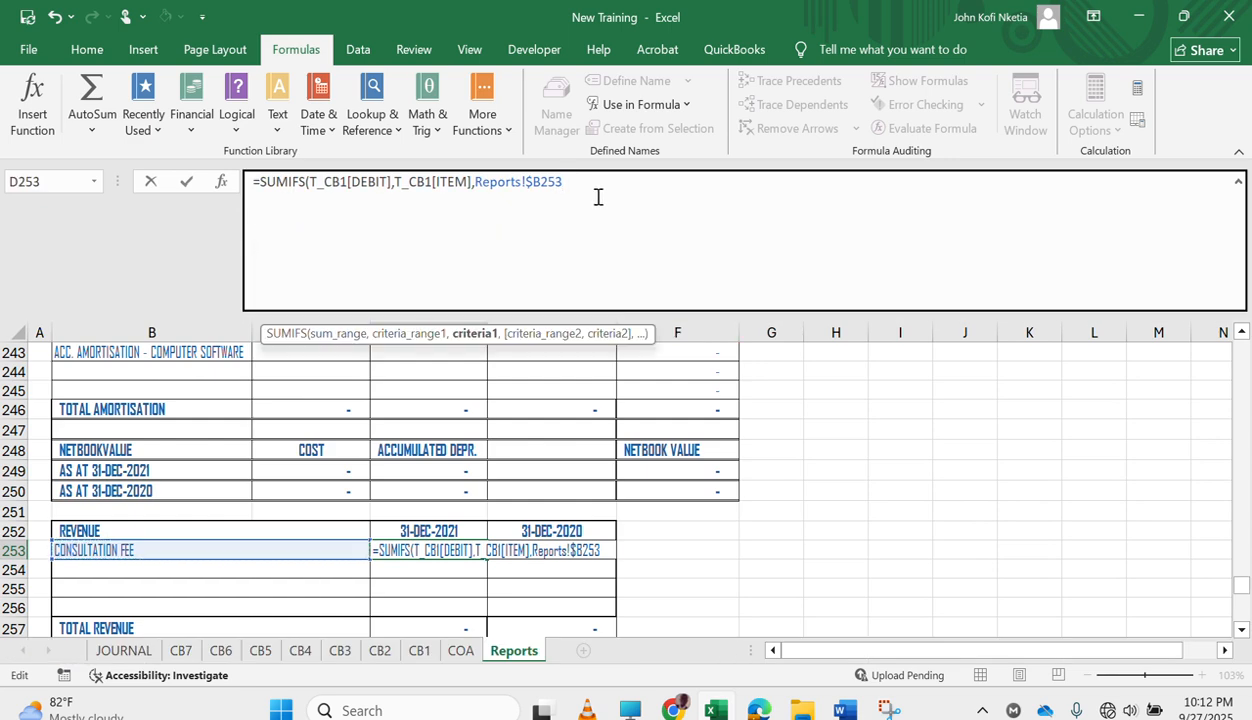
text(,)
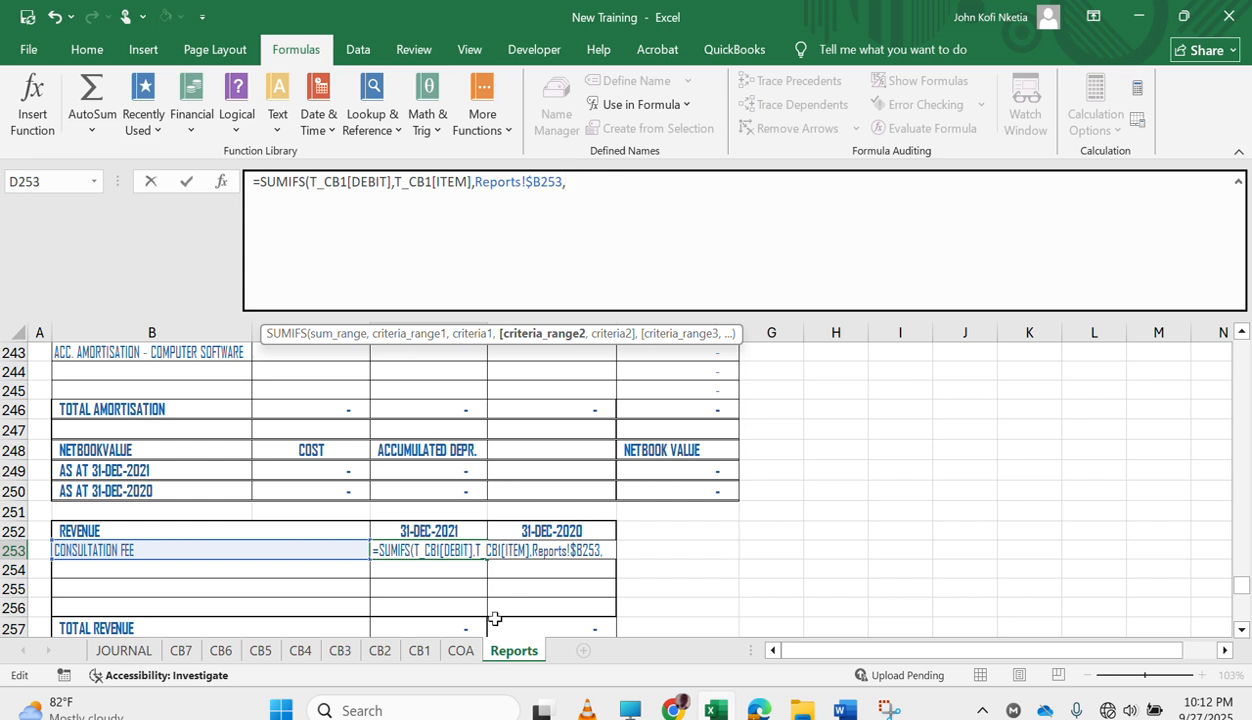
Add T_CB1[DATE] from the CB1 sheet as the second criteria range with the criterion ">="&CFRM.
click(419, 651)
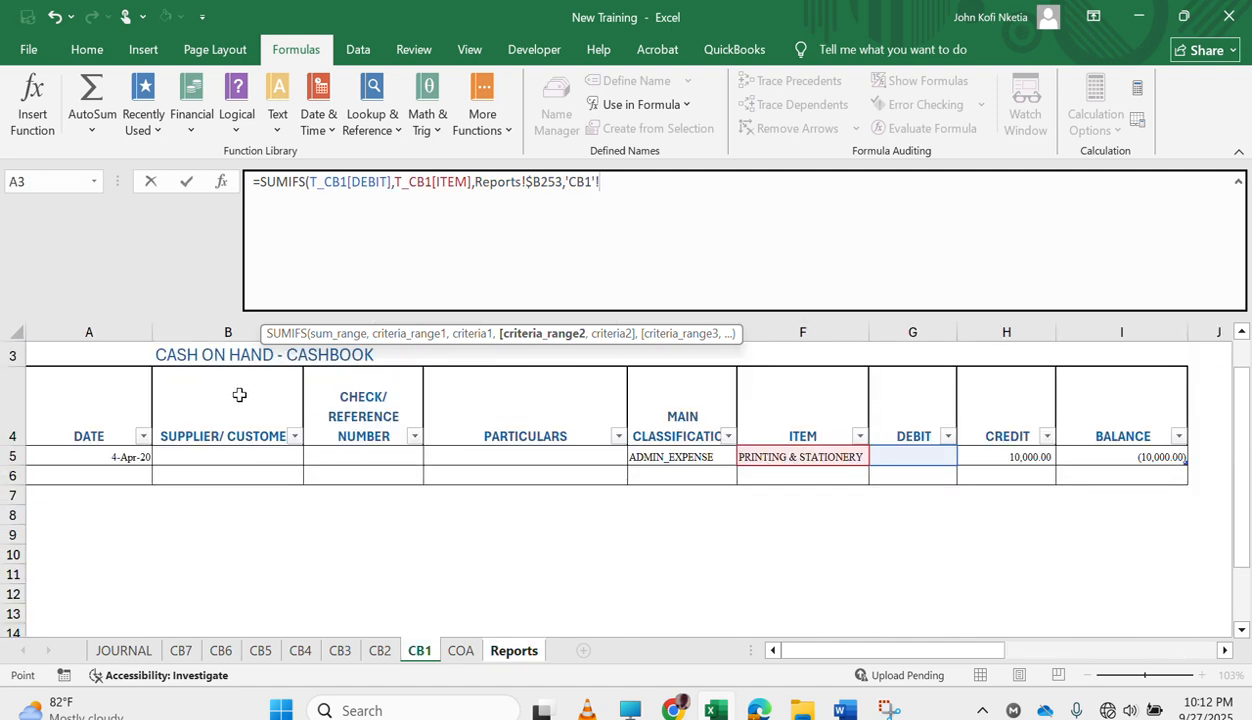
click(106, 455)
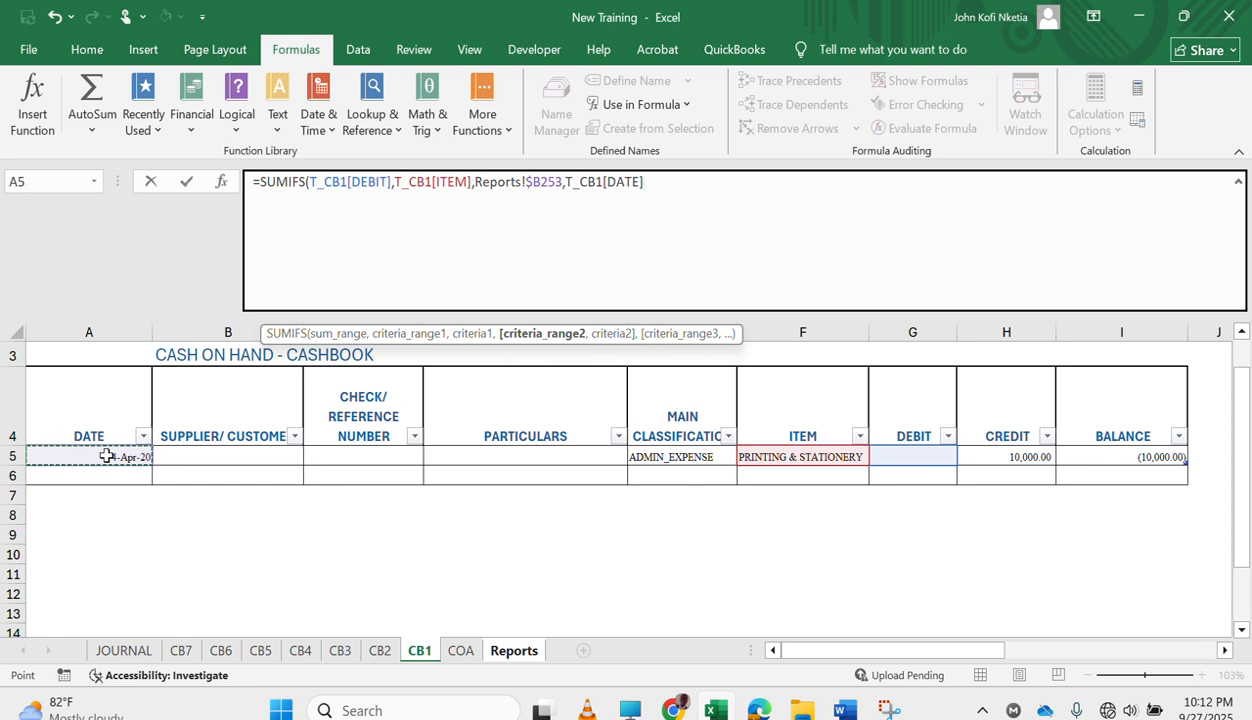
text(,)
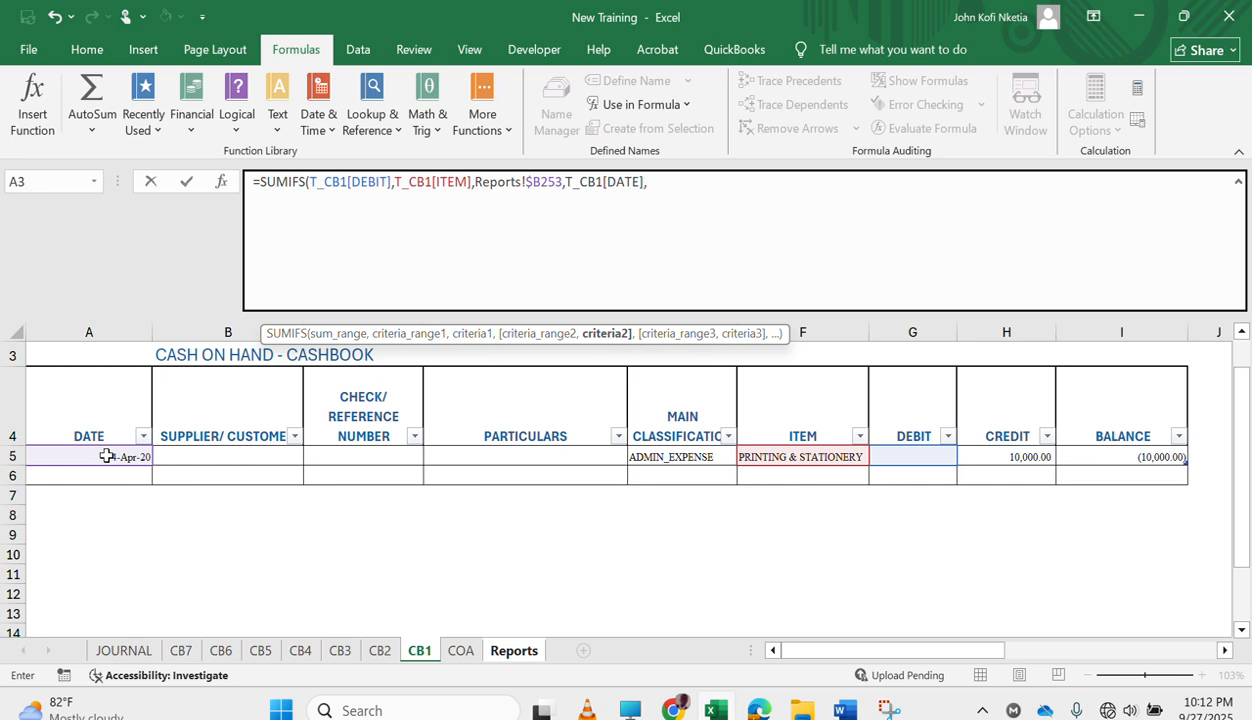
text(">="&CFRM)
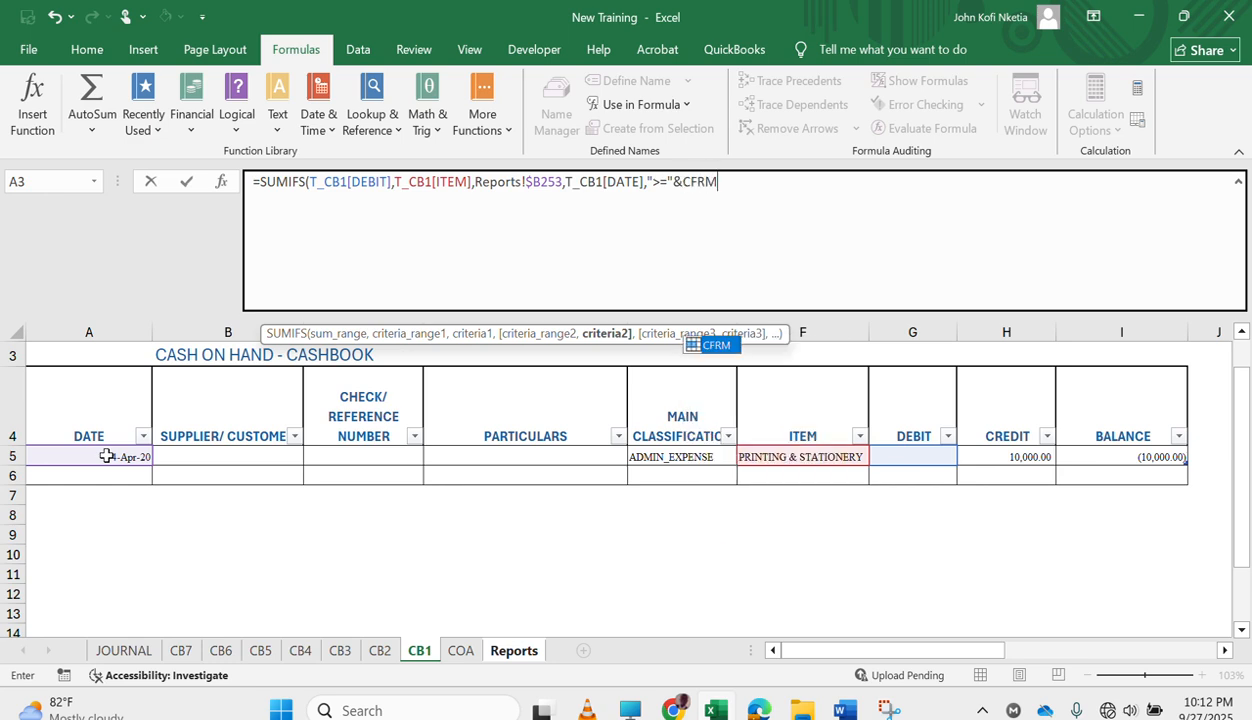
key(Tab)
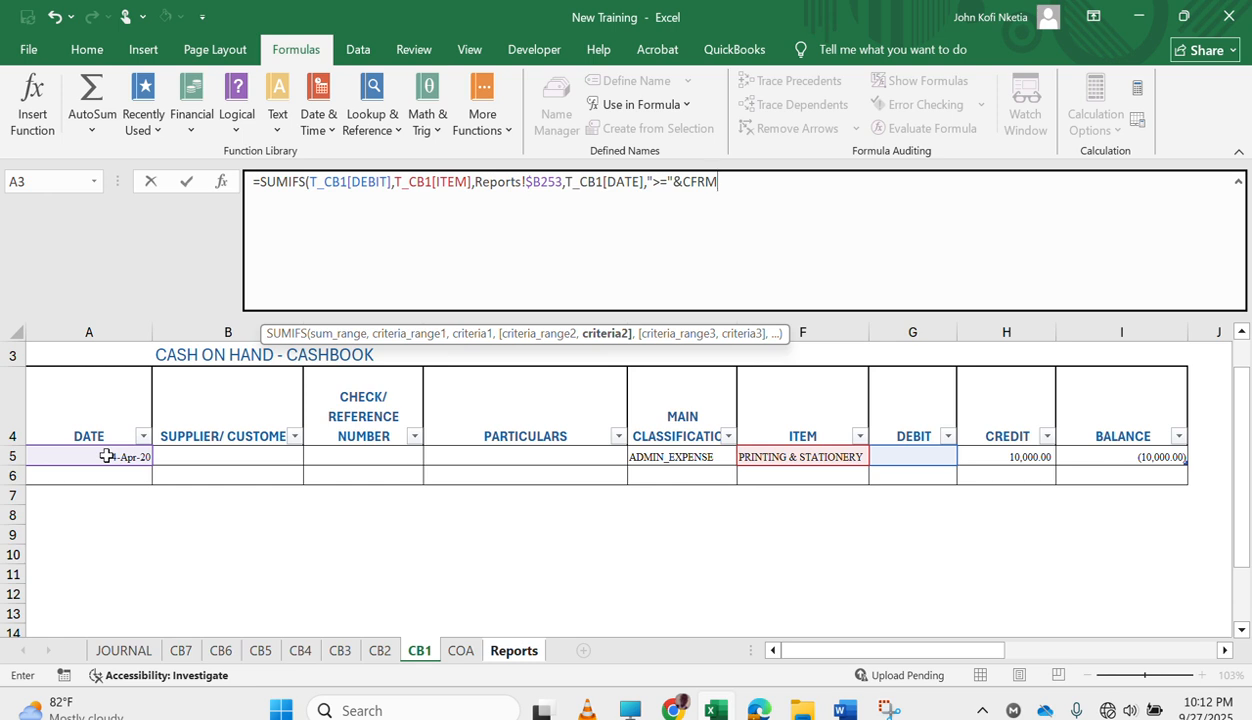
text(,)
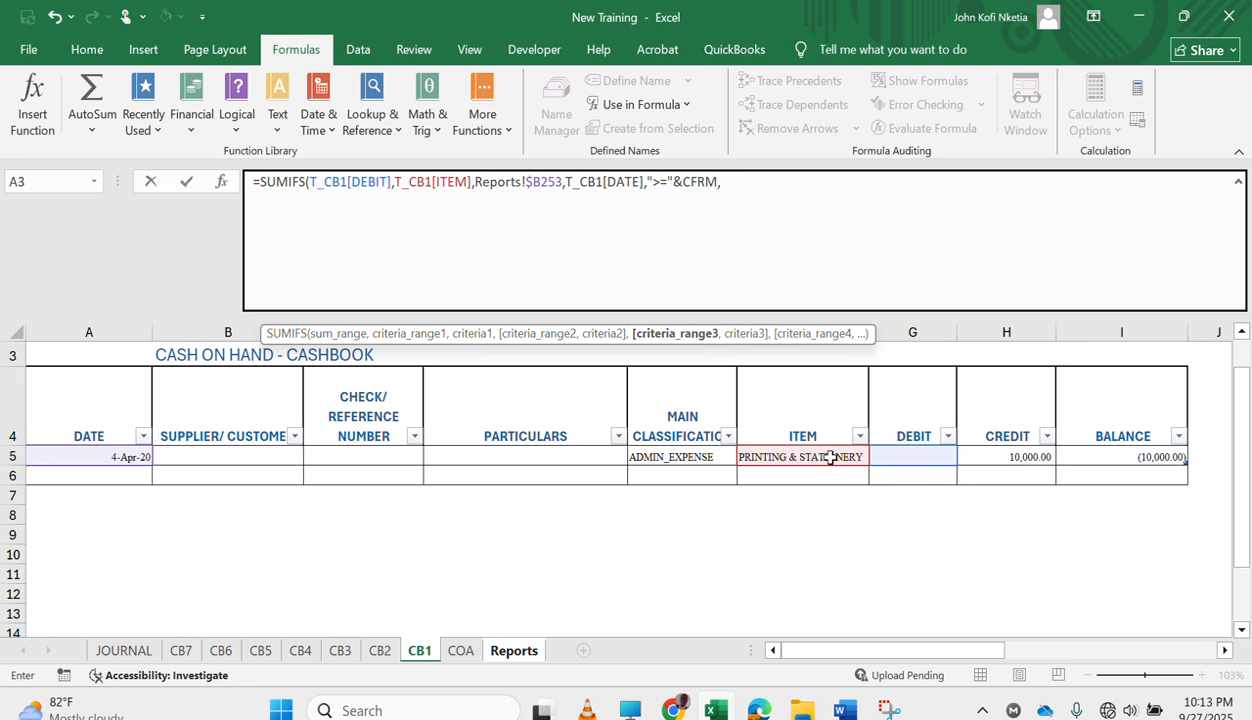
click(514, 650)
scroll(540, 535, down, 3)
scroll(525, 500, up, 2)
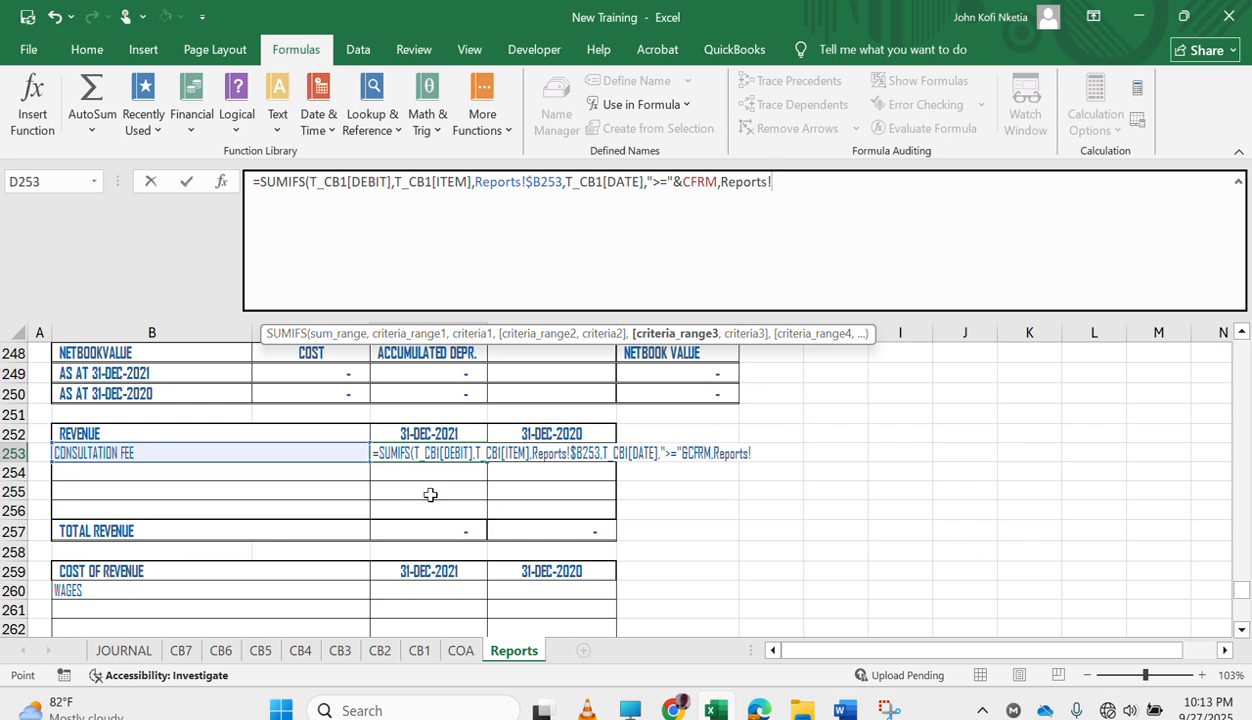
key(BackSpace)
key(BackSpace)
key(BackSpace)
key(BackSpace)
key(BackSpace)
key(BackSpace)
key(BackSpace)
key(BackSpace)
scroll(420, 412, up, 6)
scroll(420, 412, up, 20)
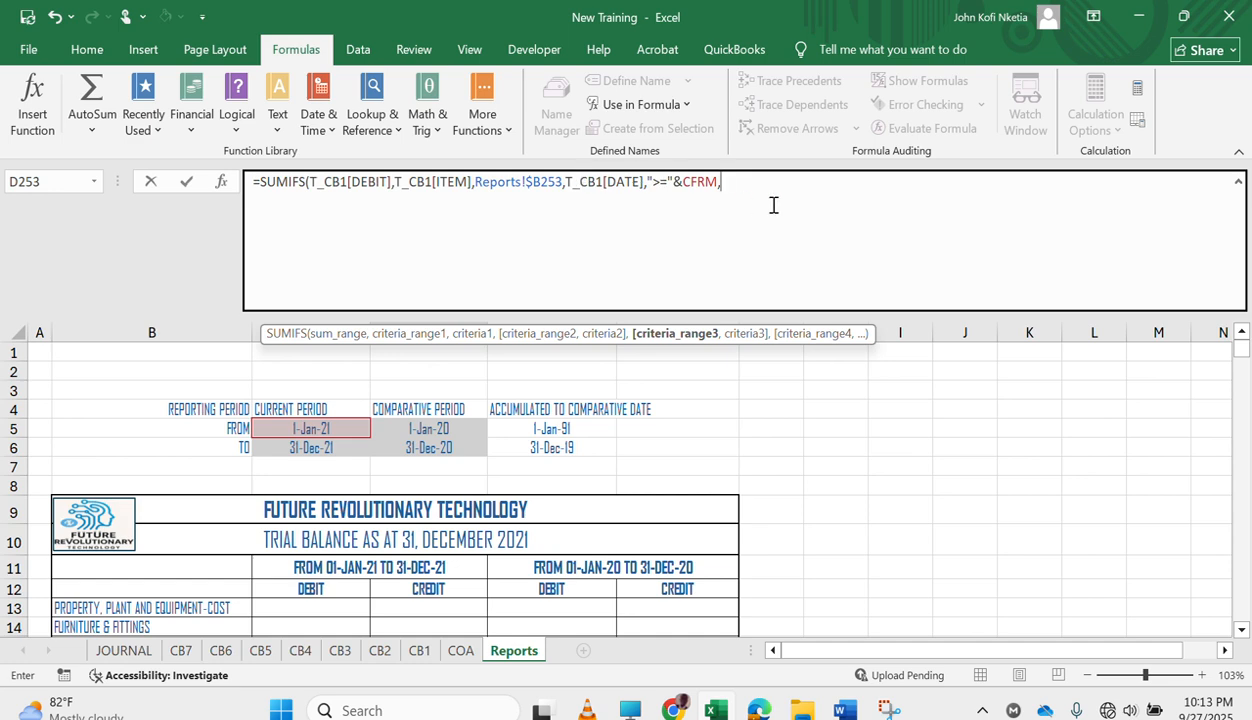
Add T_CB1[DATE] again as the third criteria range with the criterion "<="&CTO and close the SUMIFS parenthesis.
click(415, 649)
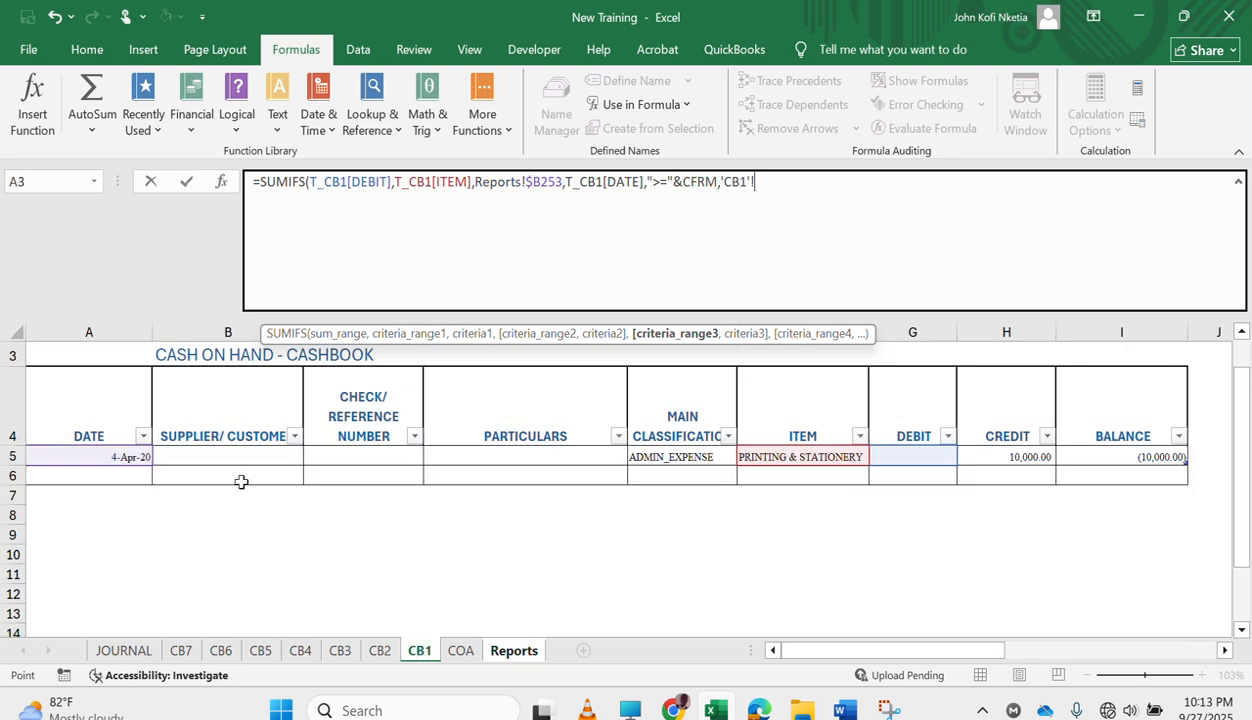
click(62, 457)
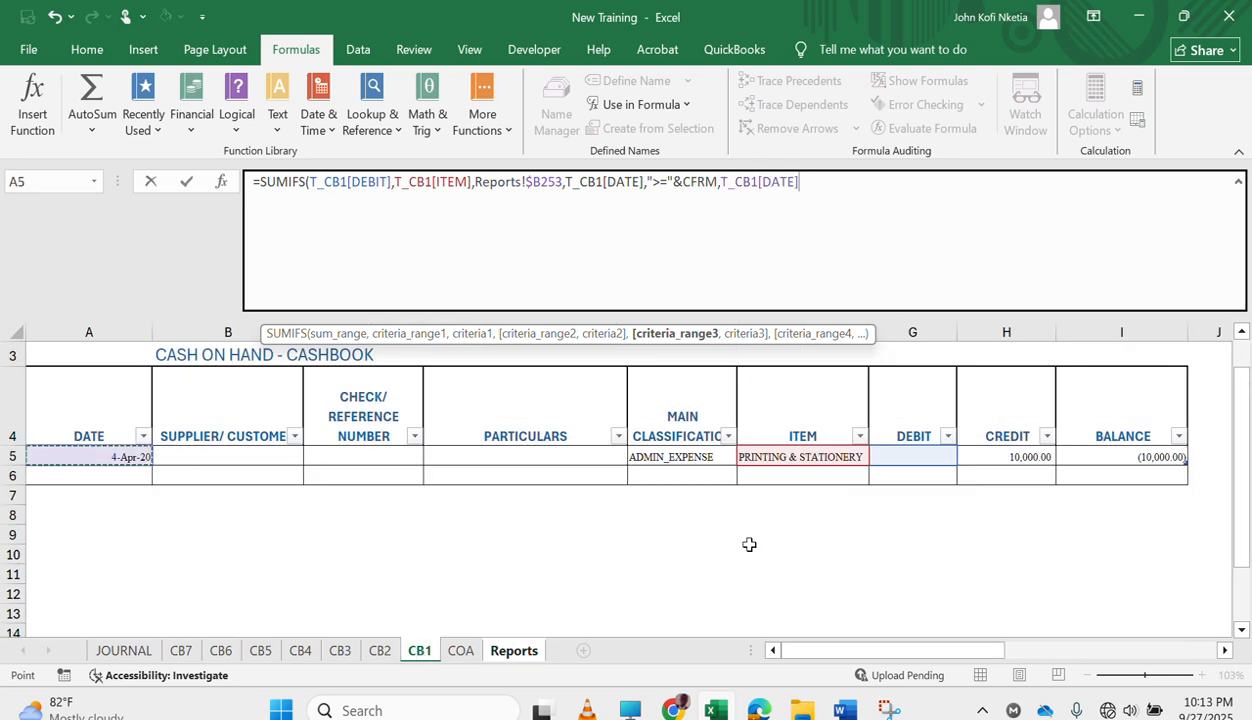
text(,)
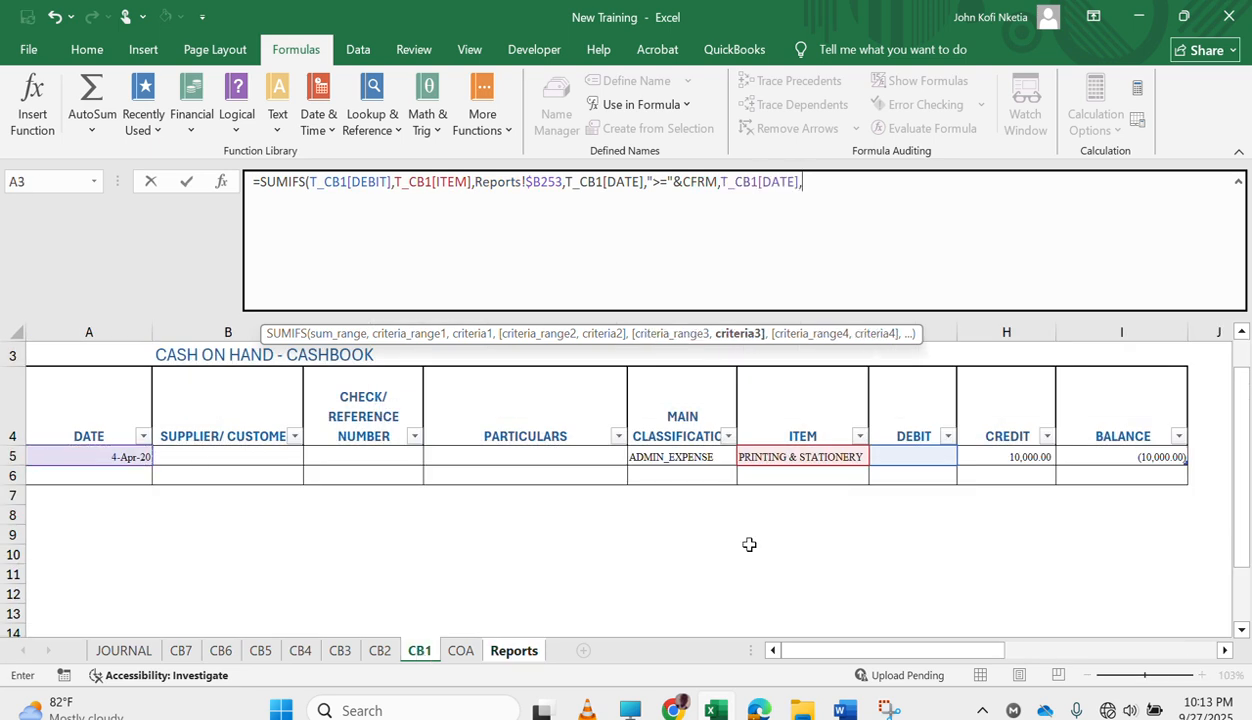
text("<="&CTO)
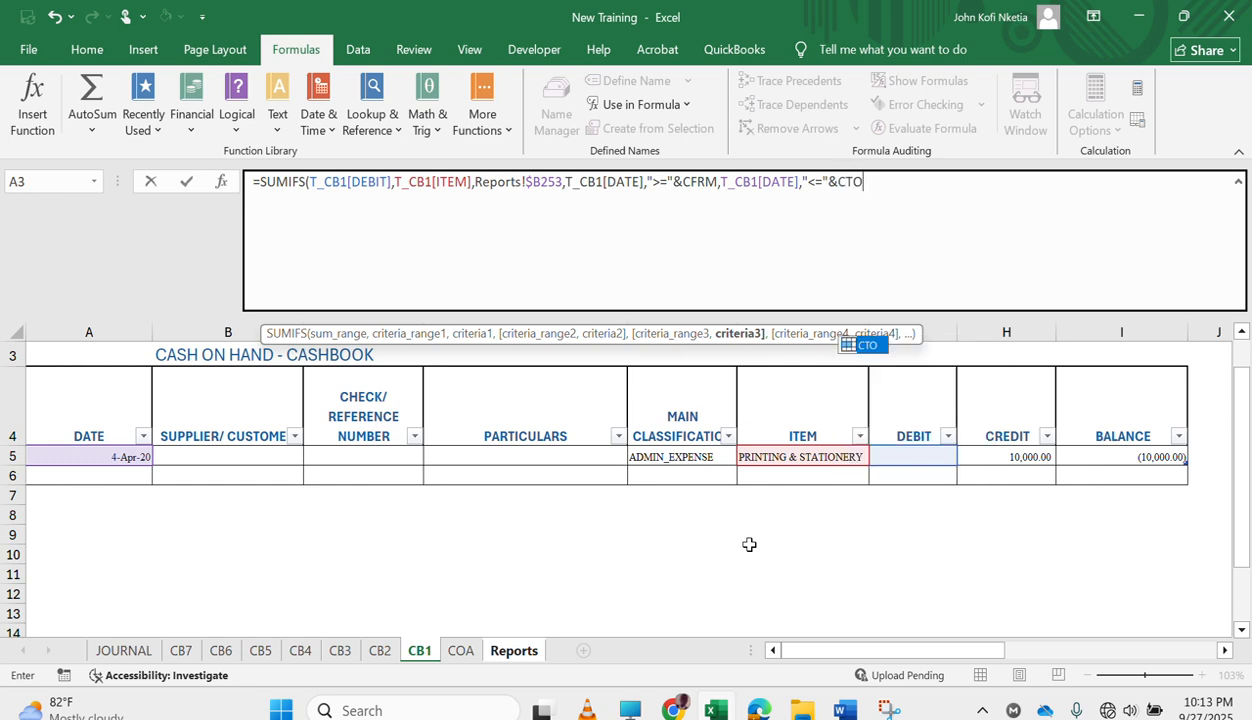
key(Tab)
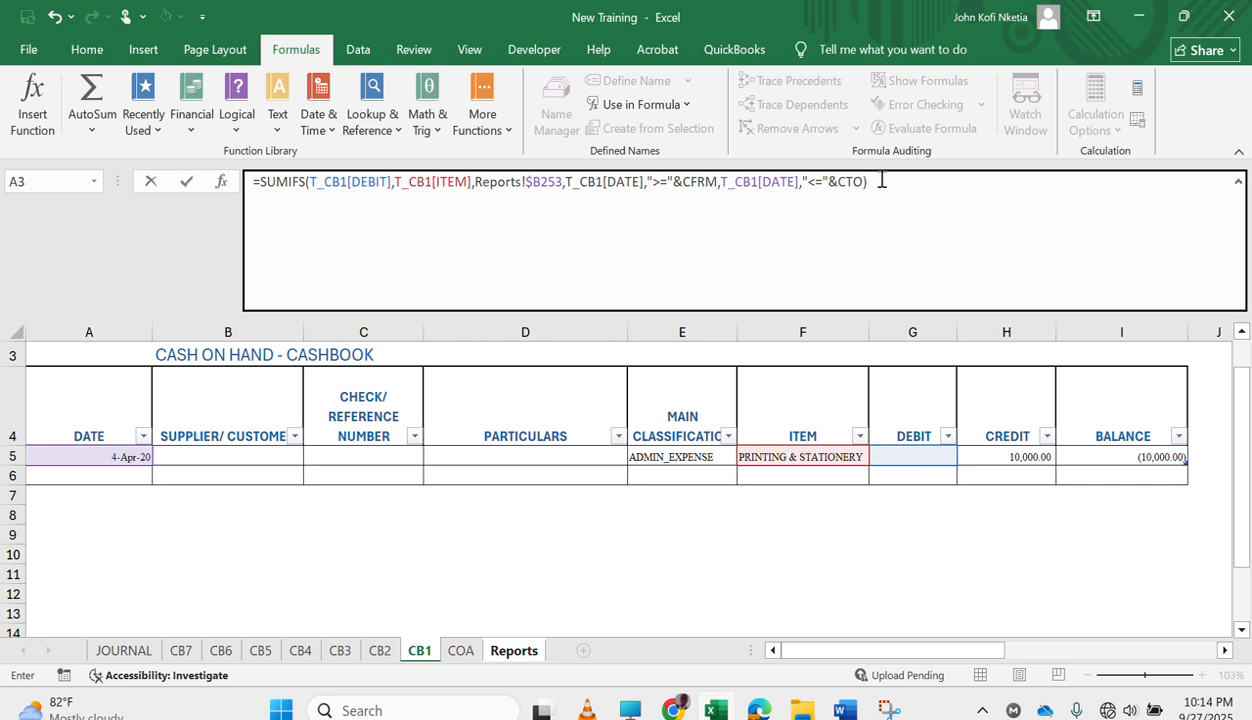
Copy the whole SUMIFS expression without its equals sign and append it to the end of the formula after a minus sign.
drag(876, 181, 457, 164)
drag(272, 172, 261, 180)
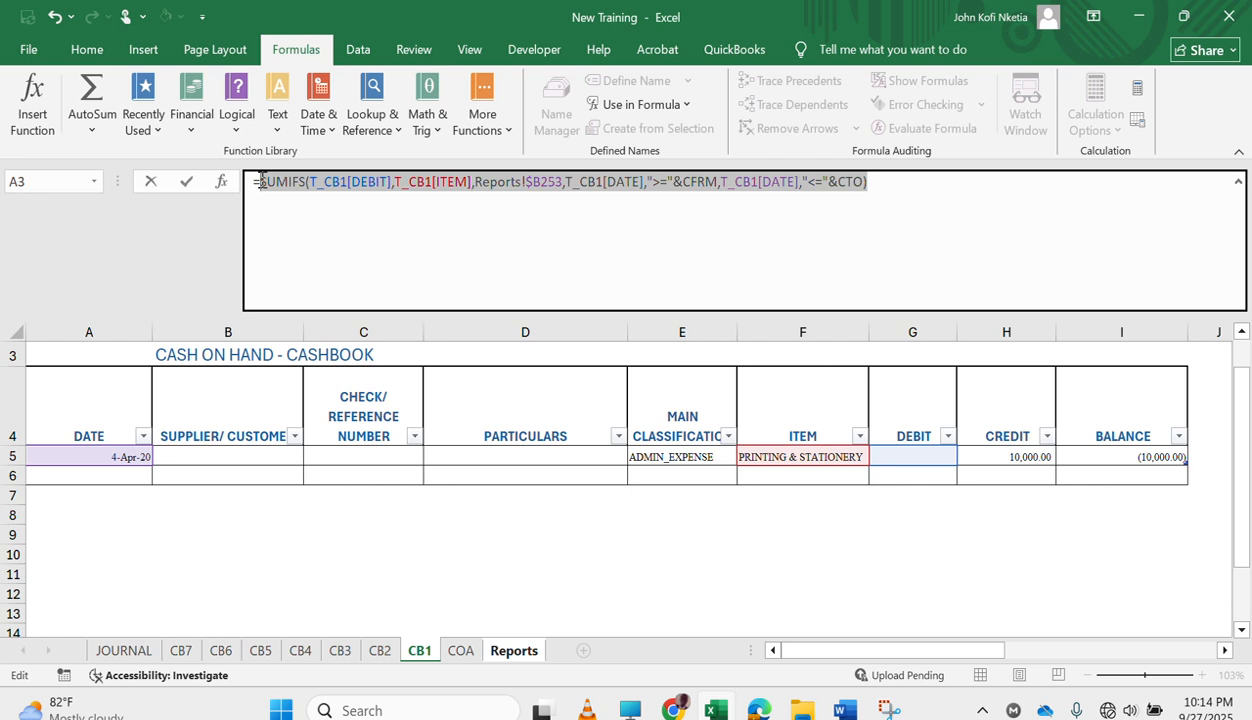
click(931, 189)
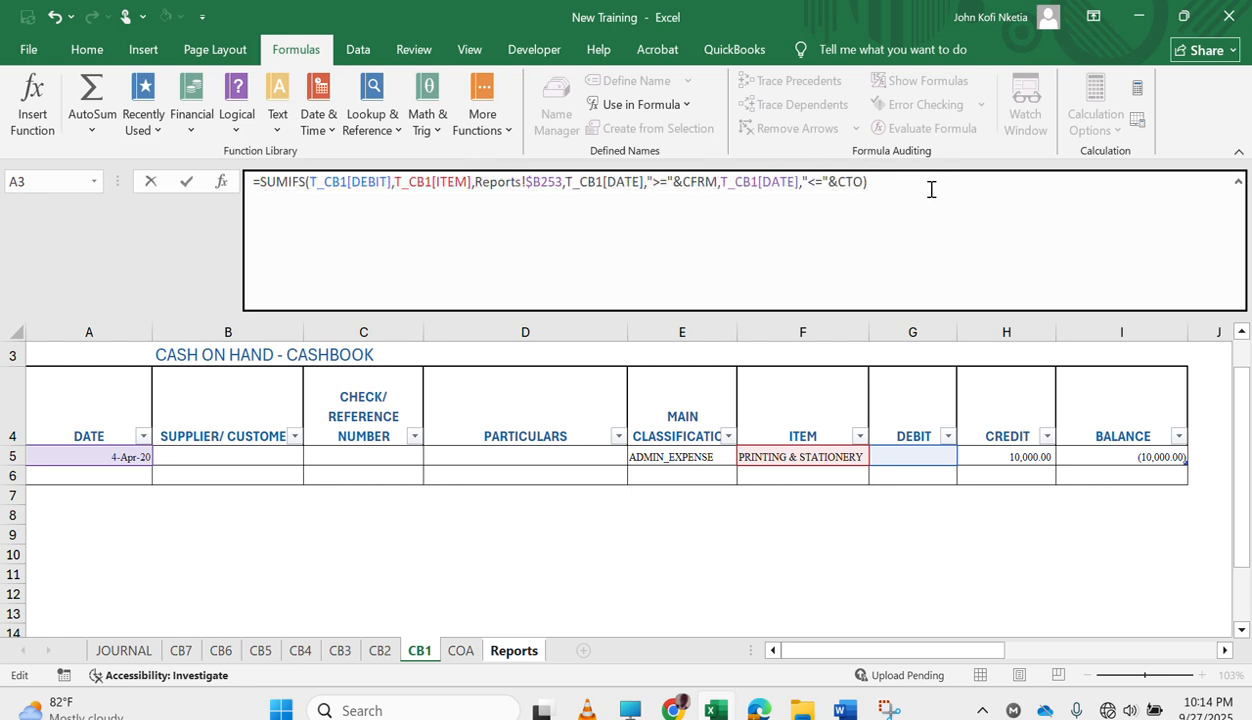
text(-)
key(ctrl+v)
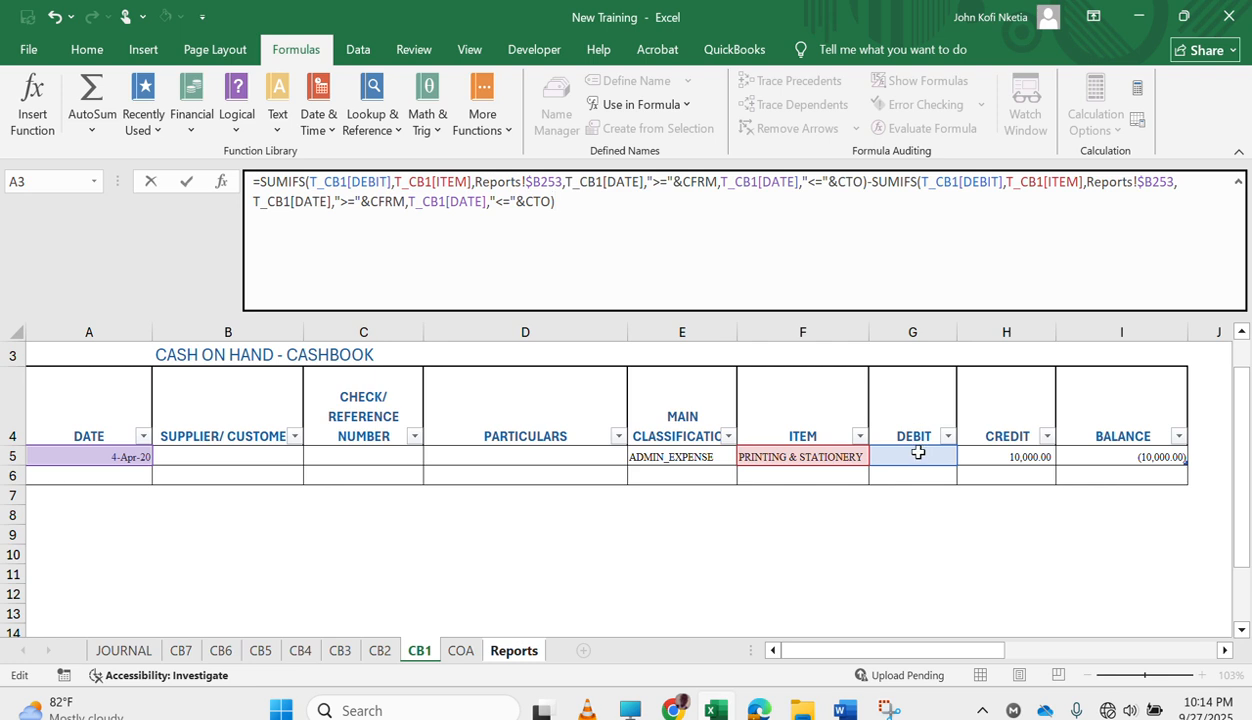
Change the second SUMIFS's sum range to T_CB1[CREDIT] and enter the completed formula in D253 of the Reports sheet.
click(988, 181)
key(BackSpace)
key(BackSpace)
key(BackSpace)
text(C)
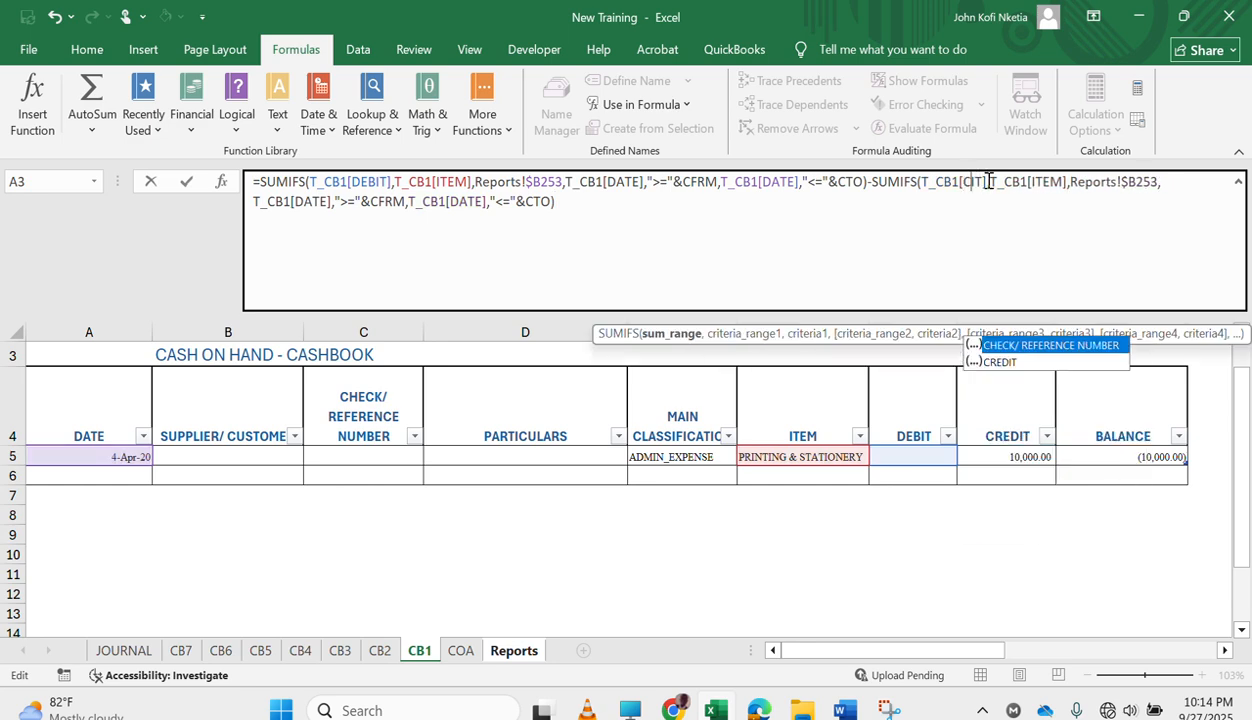
double_click(1020, 366)
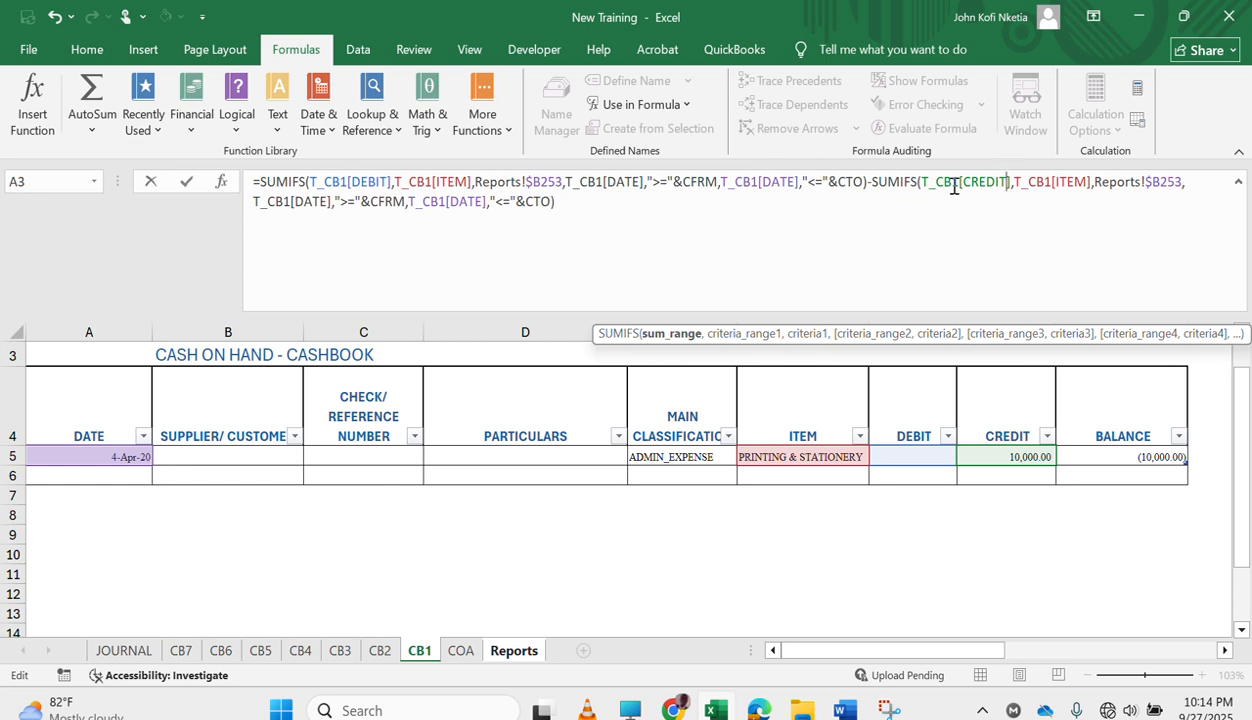
key(Return)
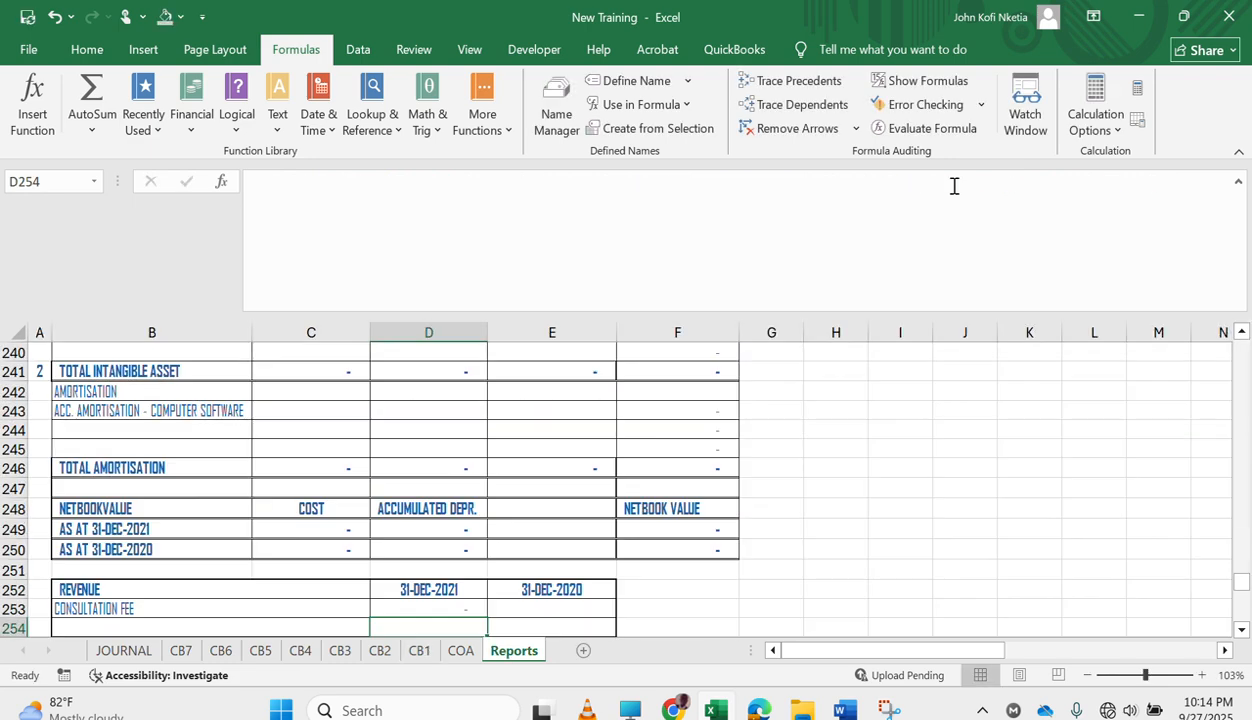
key(Up)
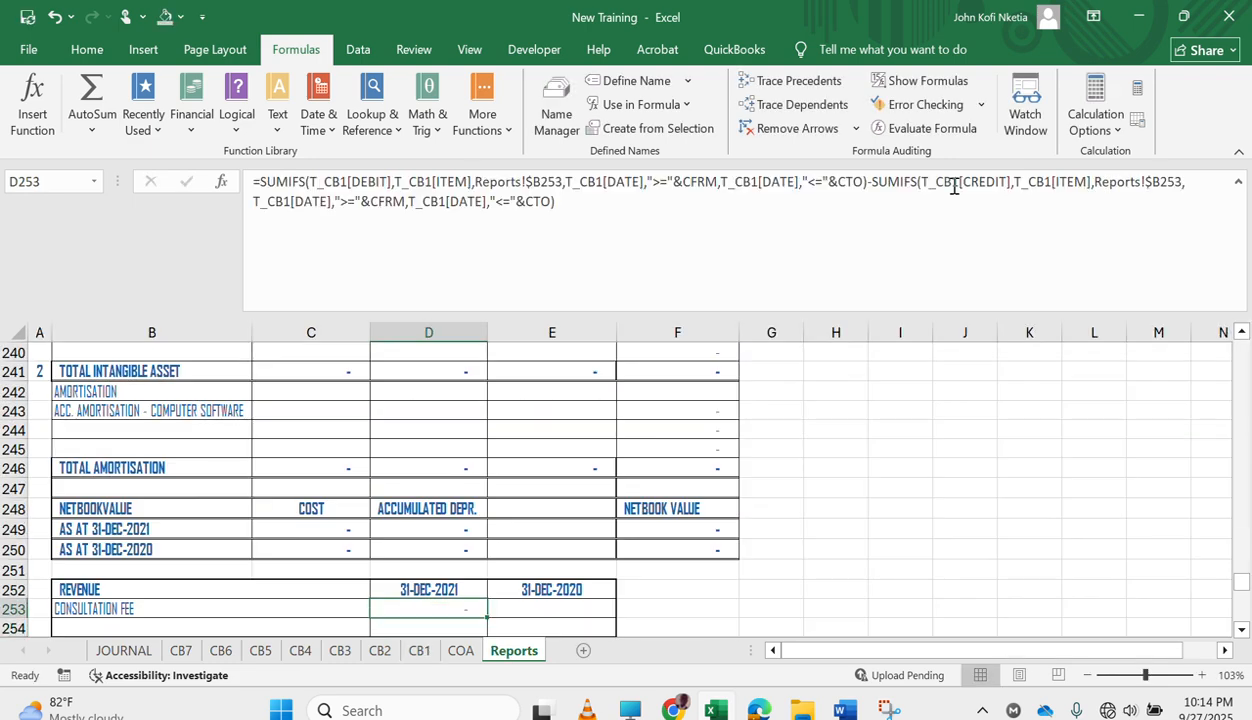
In row 5 of the CB1 cashbook, set the main classification to REVENUE and the item to CONSULTATION FEE.
click(418, 652)
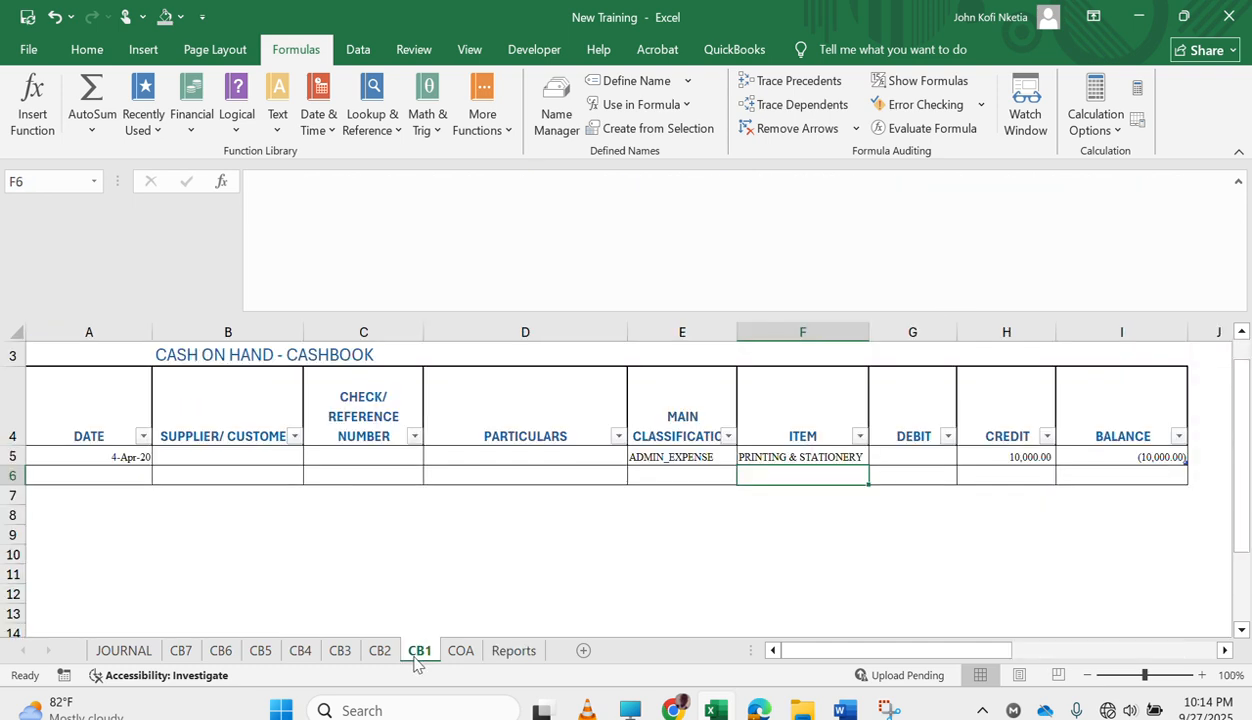
click(666, 456)
click(745, 456)
drag(742, 517, 741, 482)
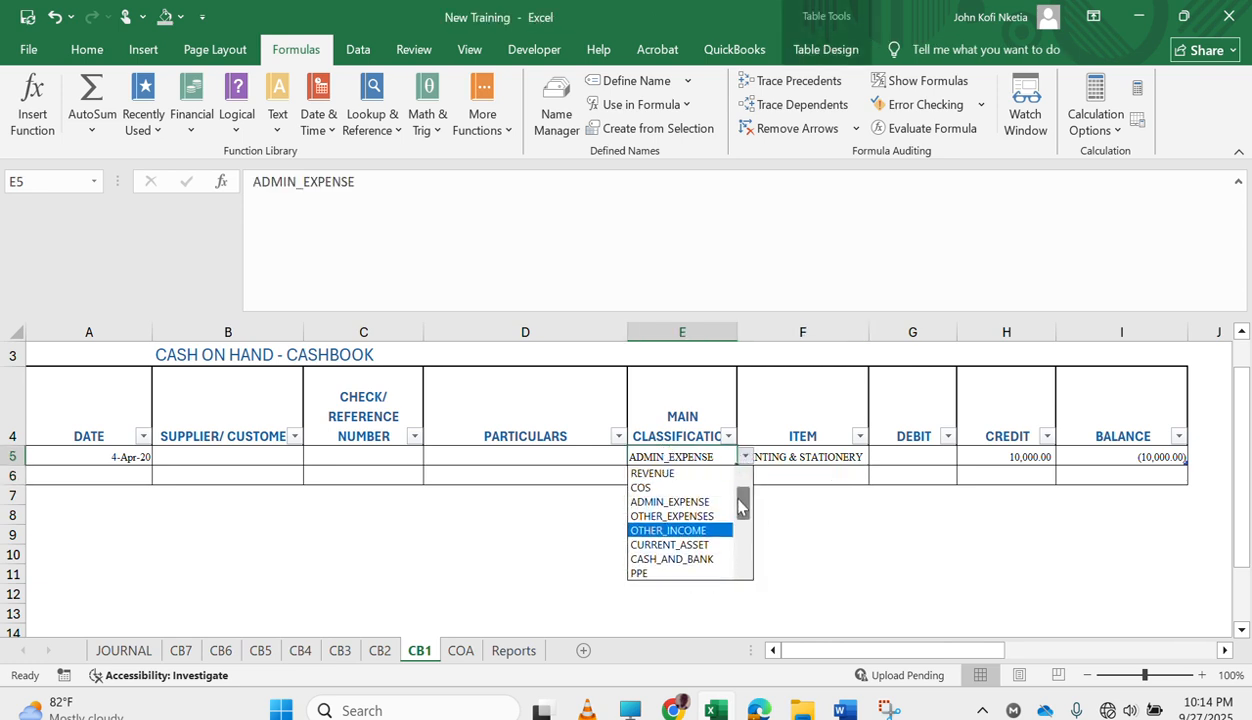
click(668, 473)
click(807, 458)
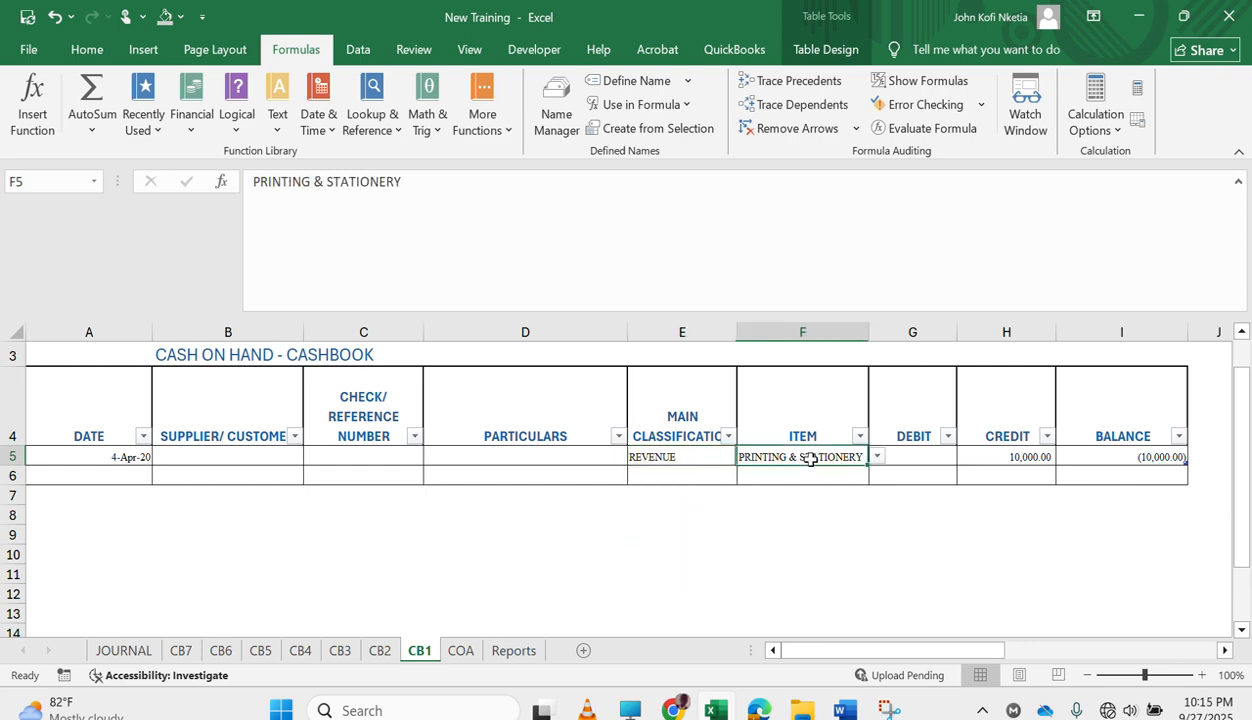
click(876, 457)
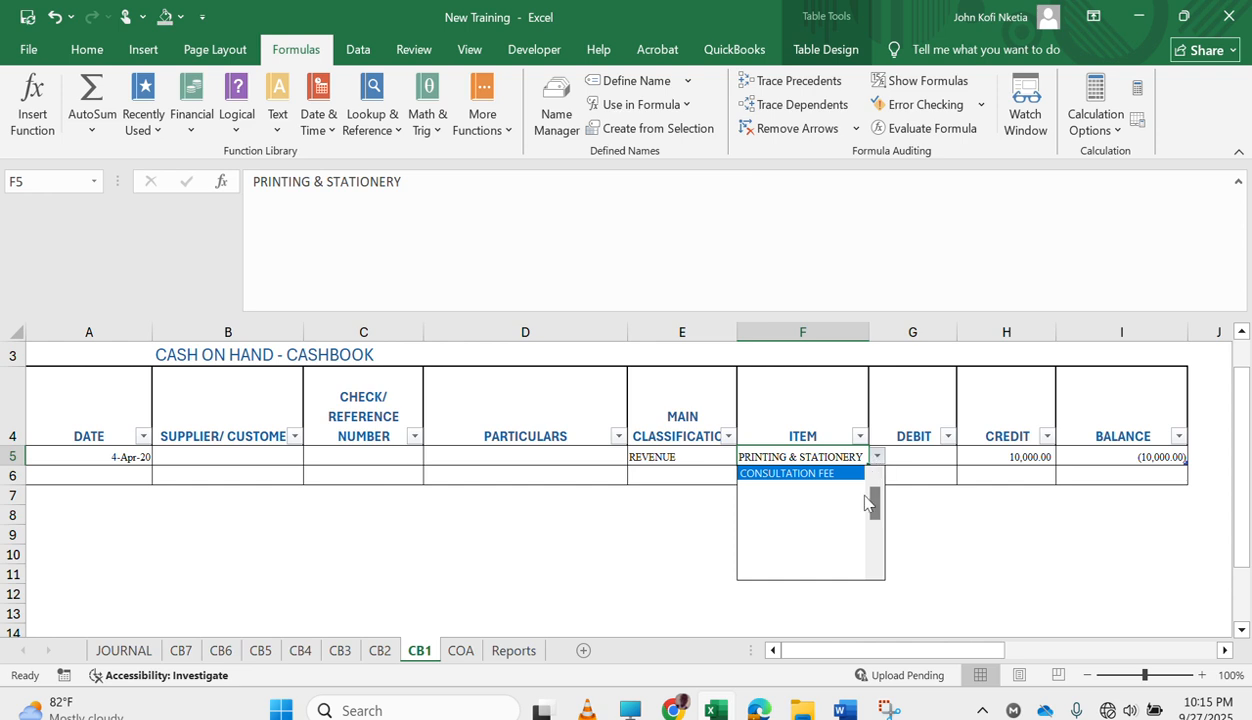
click(802, 475)
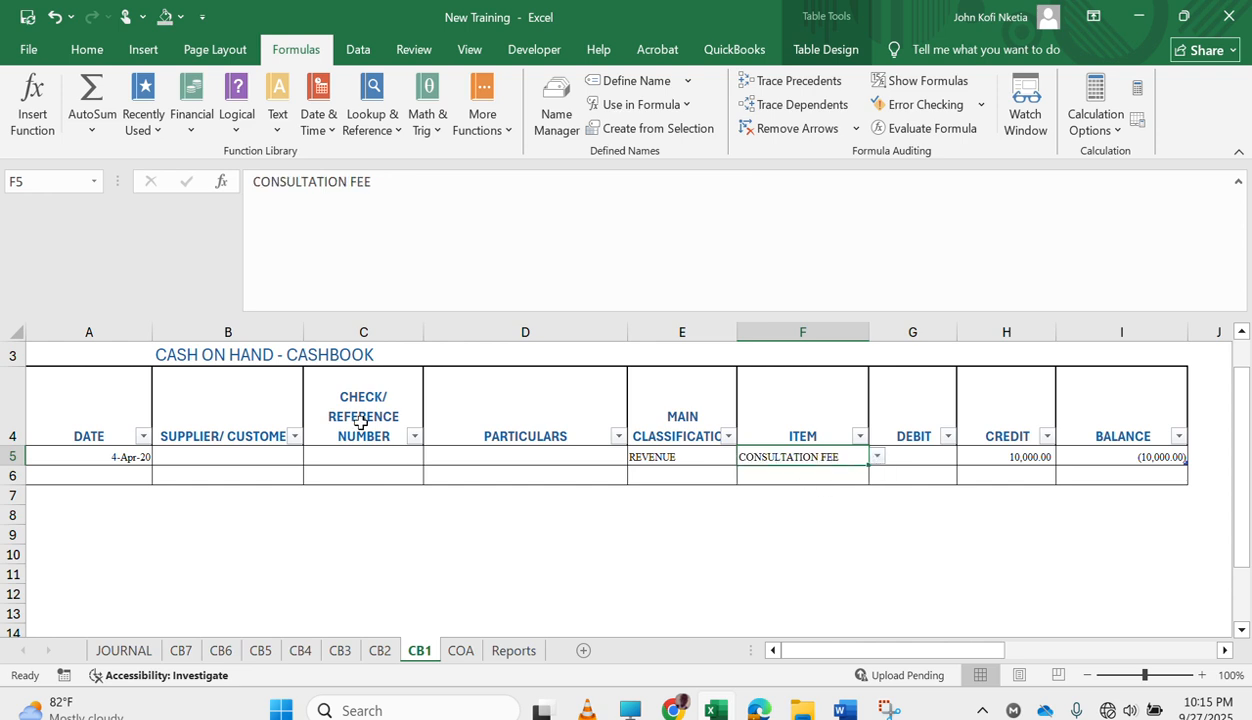
Set the date of the CB1 entry in row 5 to 4/4/2021 and check the Consultation Fee figure in the Reports sheet.
click(101, 453)
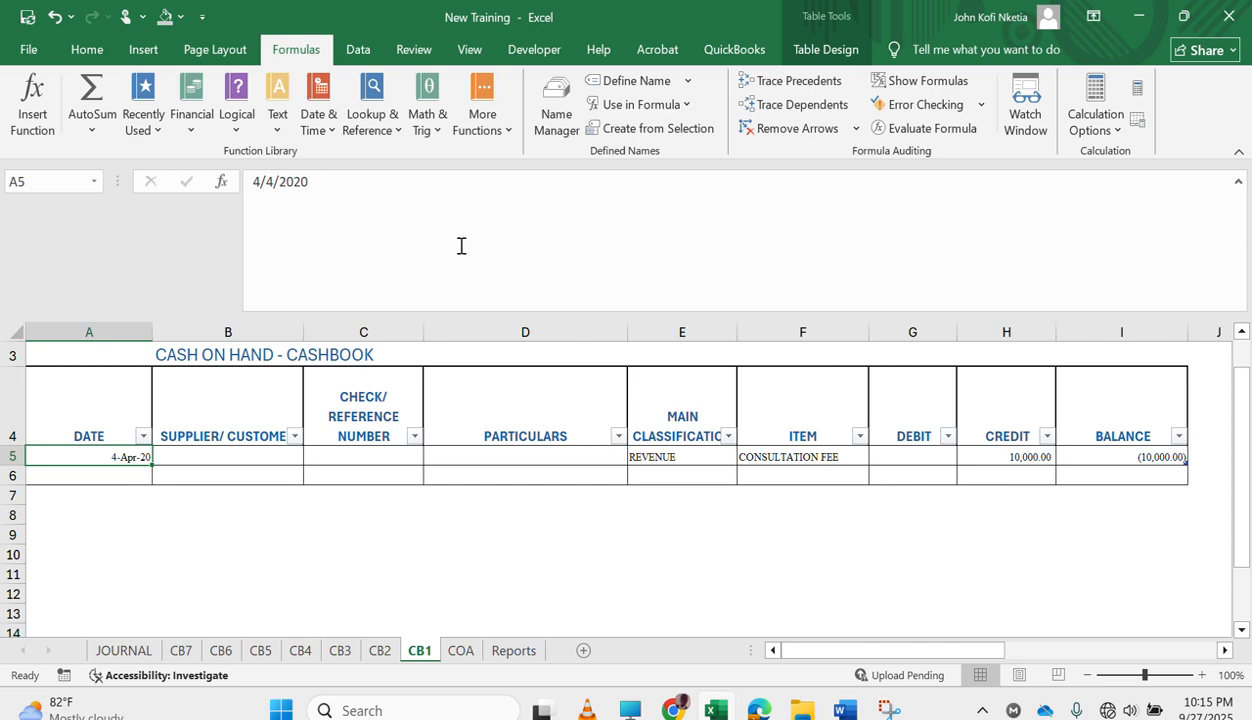
click(439, 192)
key(BackSpace)
text(1)
key(Return)
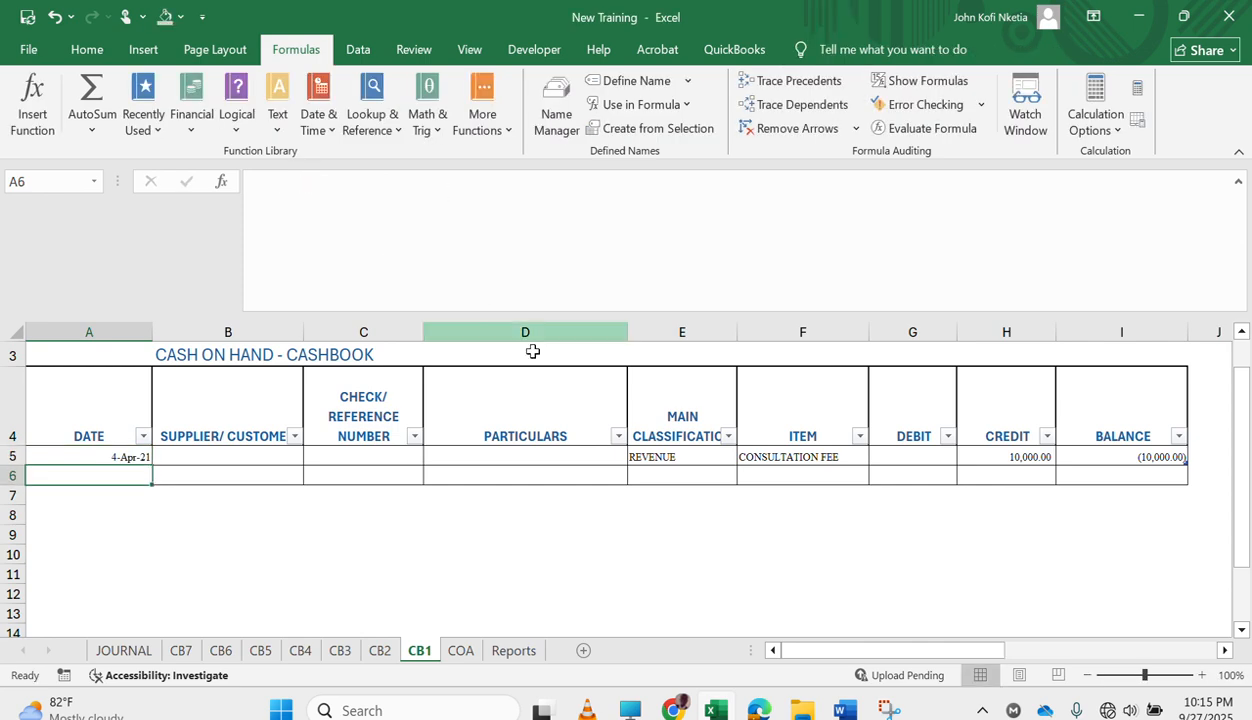
click(512, 651)
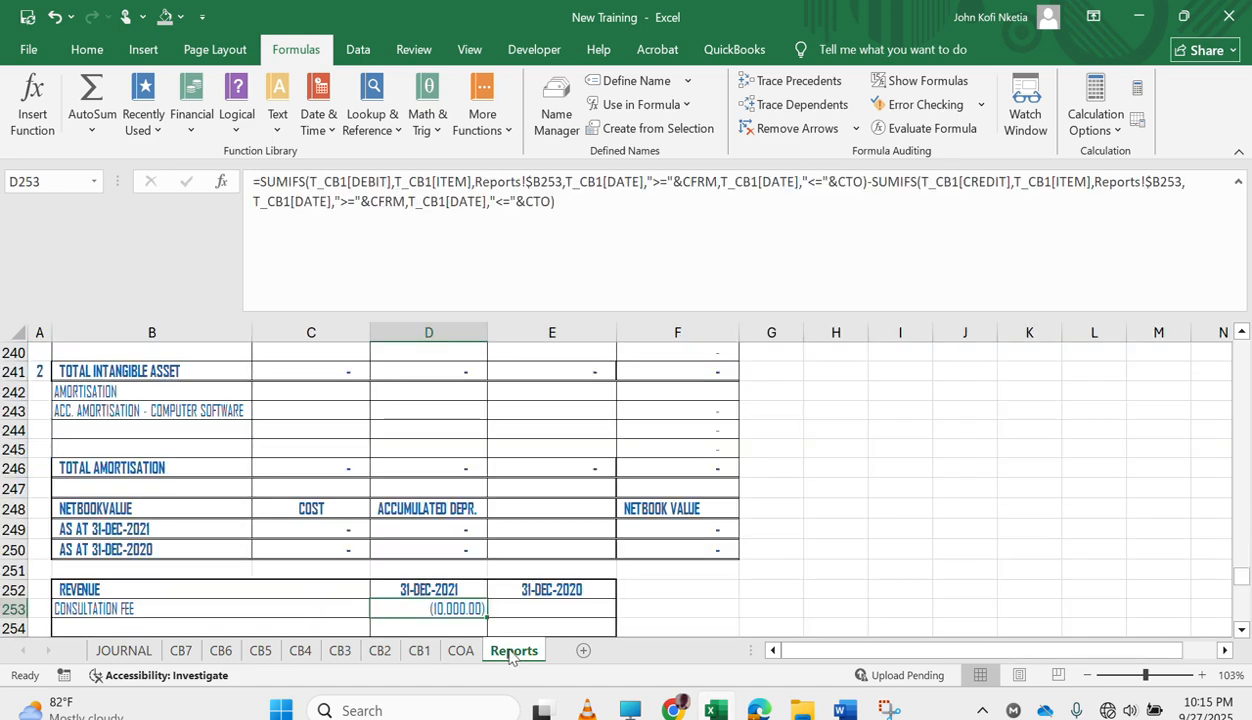
scroll(490, 560, down, 4)
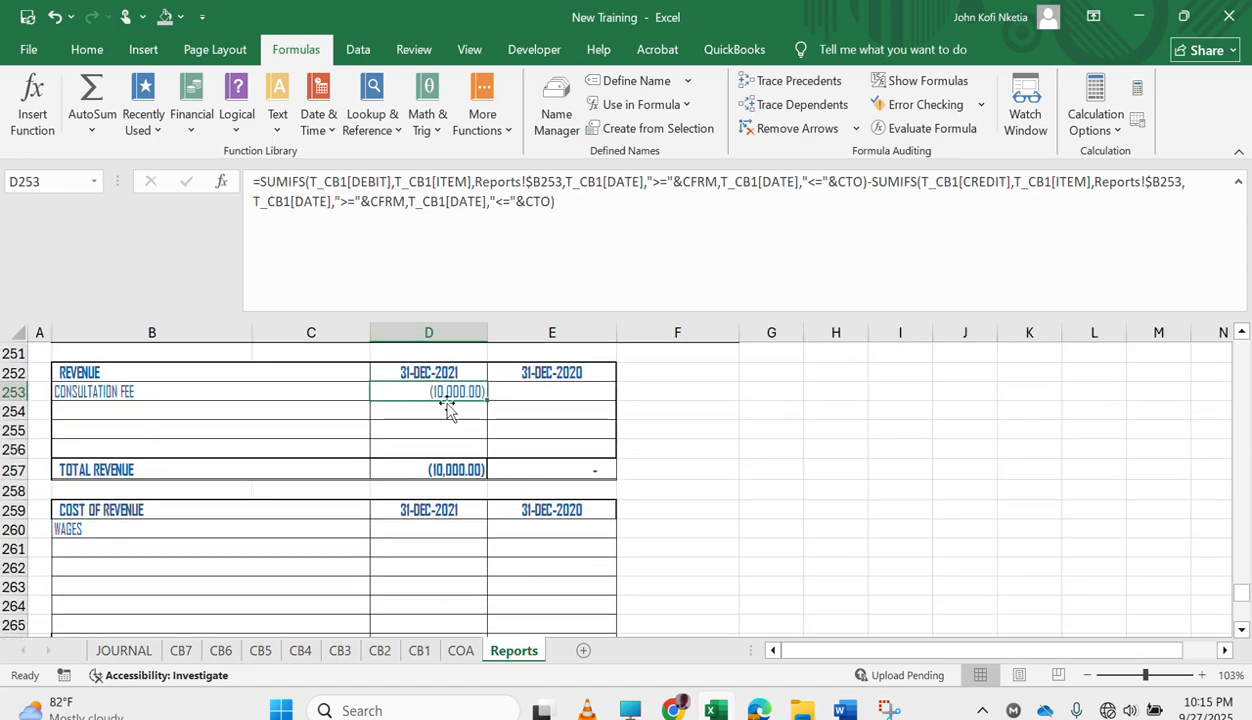
scroll(448, 408, up, 1)
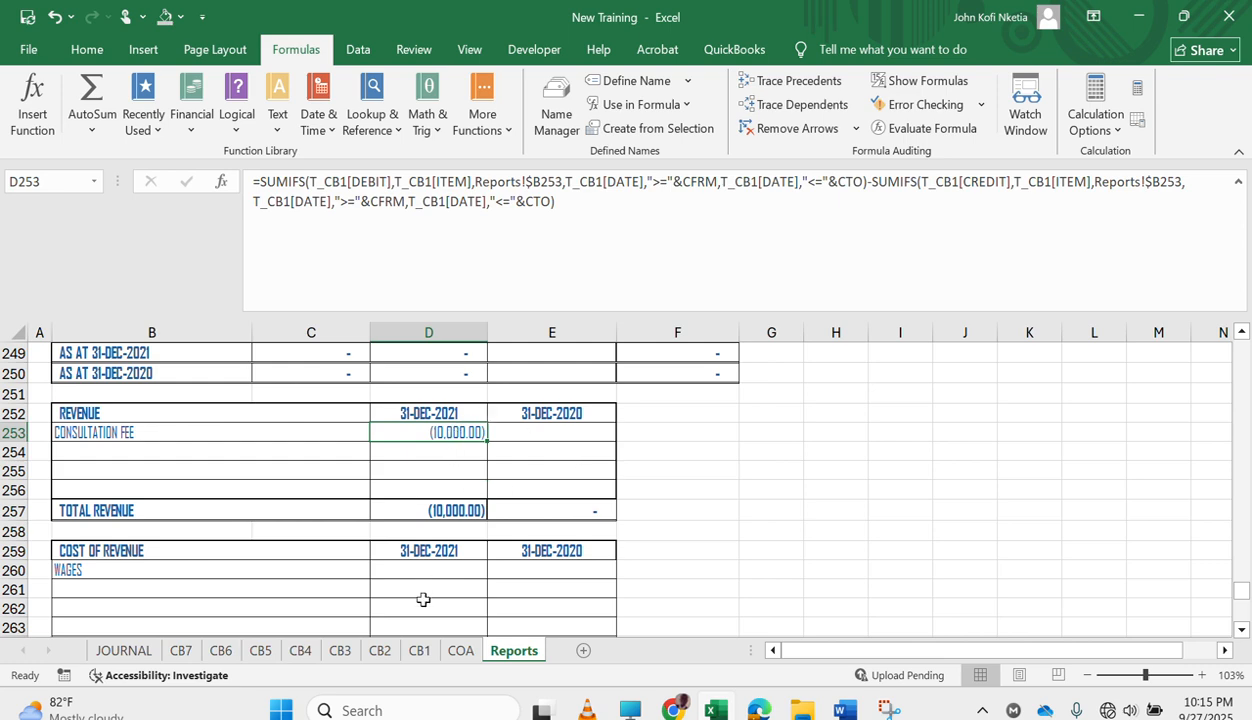
Clear the credit amount of the CB1 entry, enter 10000 as its debit, and check D253 in the Reports sheet.
click(422, 655)
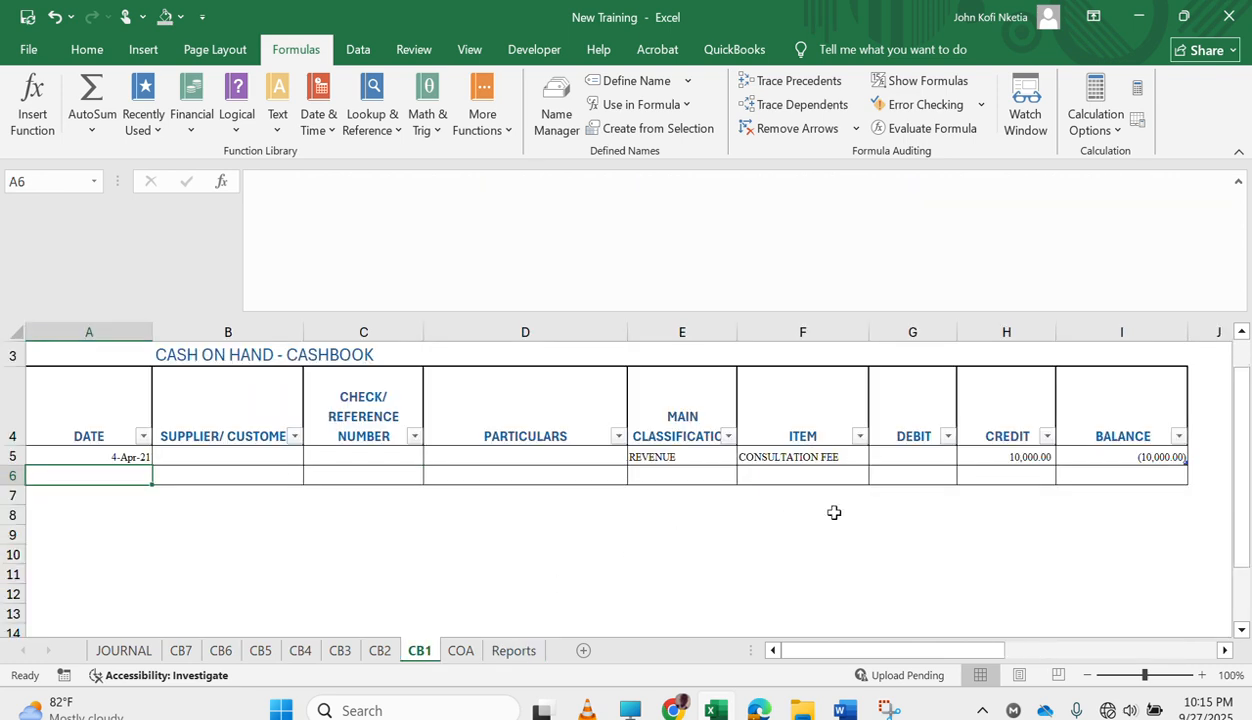
click(1033, 456)
key(BackSpace)
key(Left)
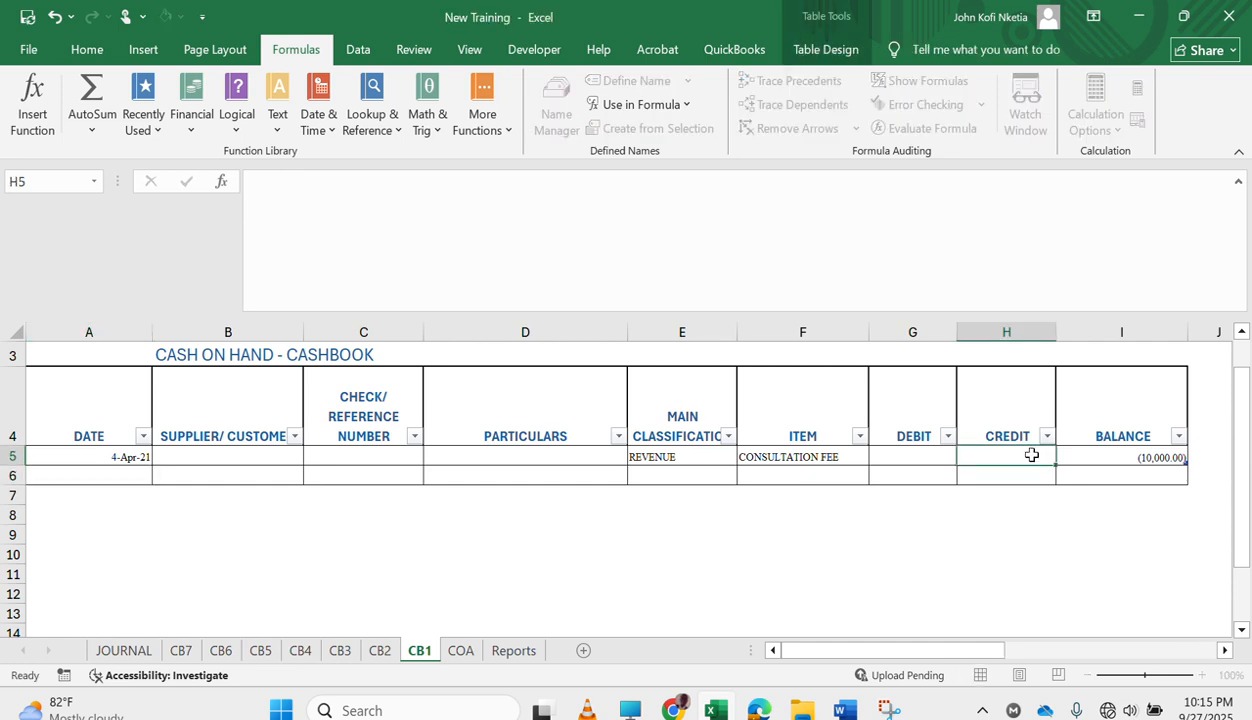
text(10000)
key(Return)
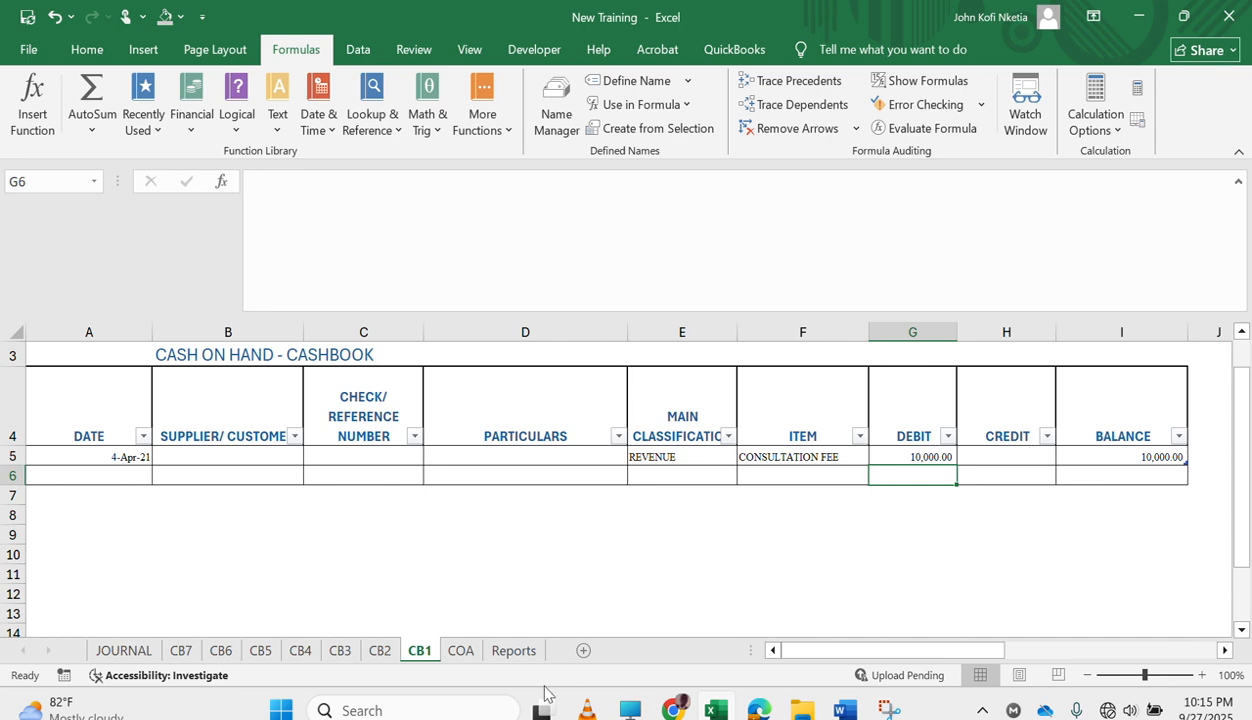
click(512, 651)
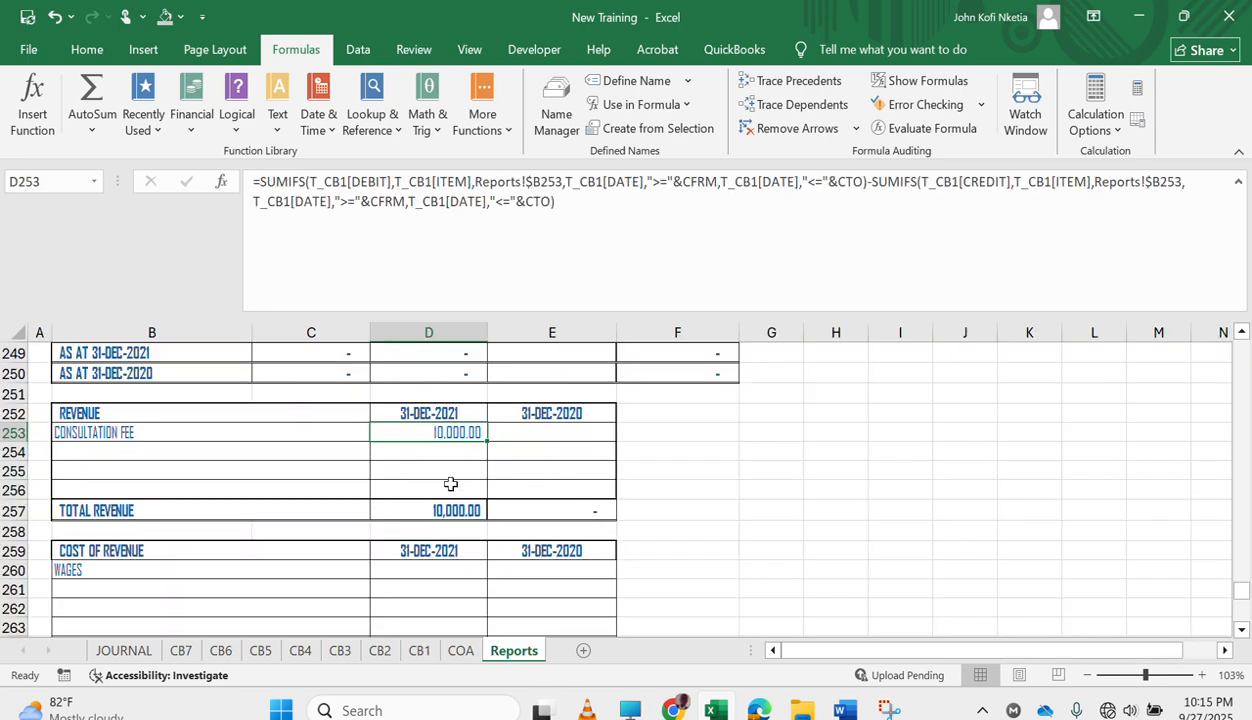
click(444, 448)
scroll(426, 480, up, 1)
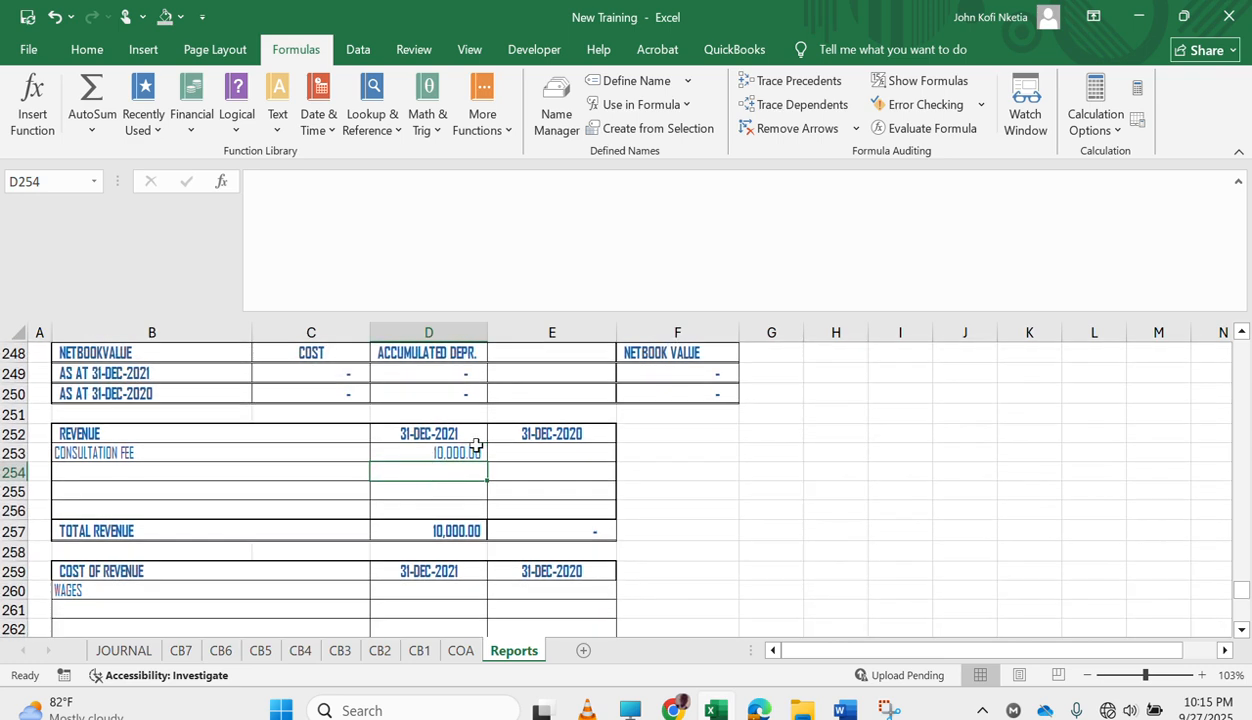
click(456, 452)
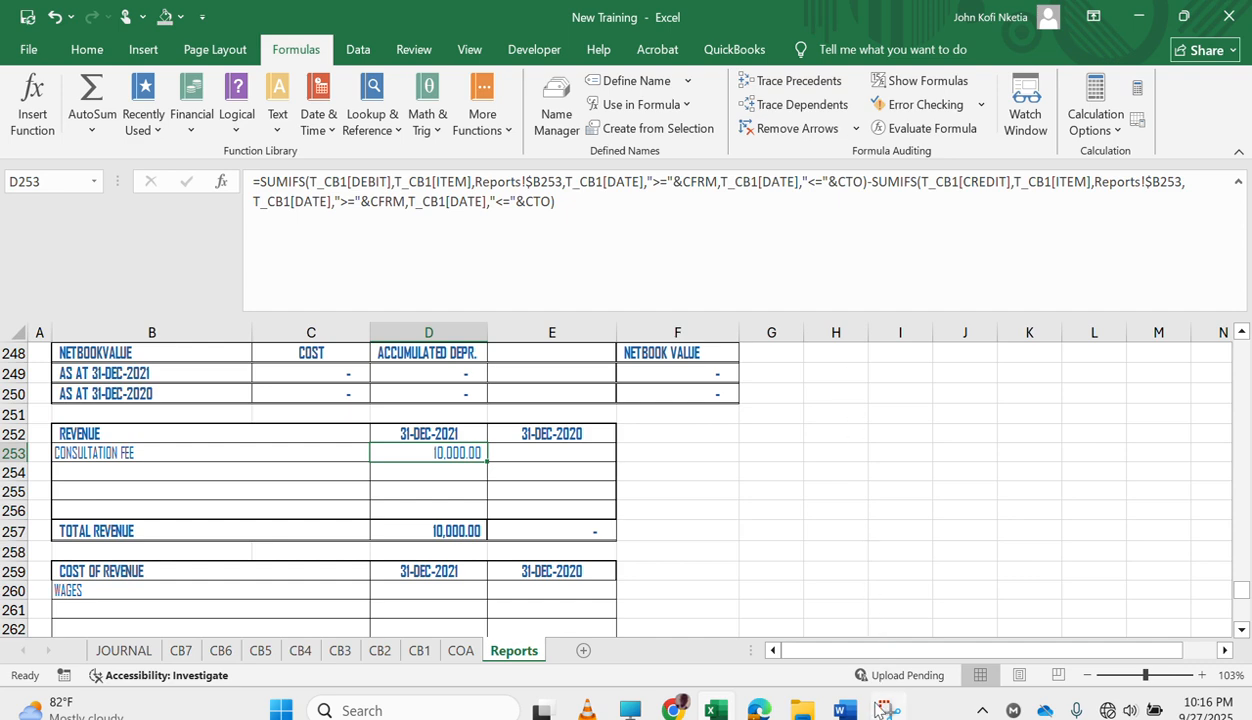
Switch to the Word document holding the prepared SUMIFS formulas and save it as TRAINING WORD ASSISTANT.
mouse_move(845, 700)
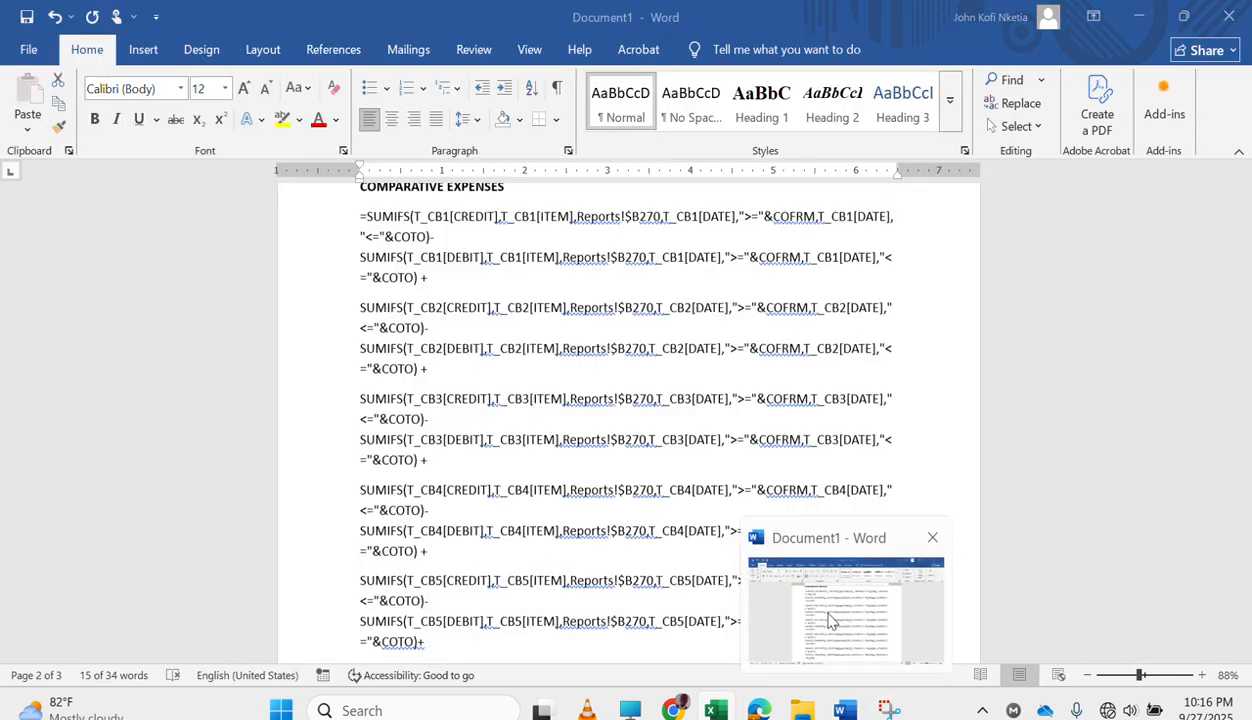
click(828, 620)
scroll(550, 420, down, 3)
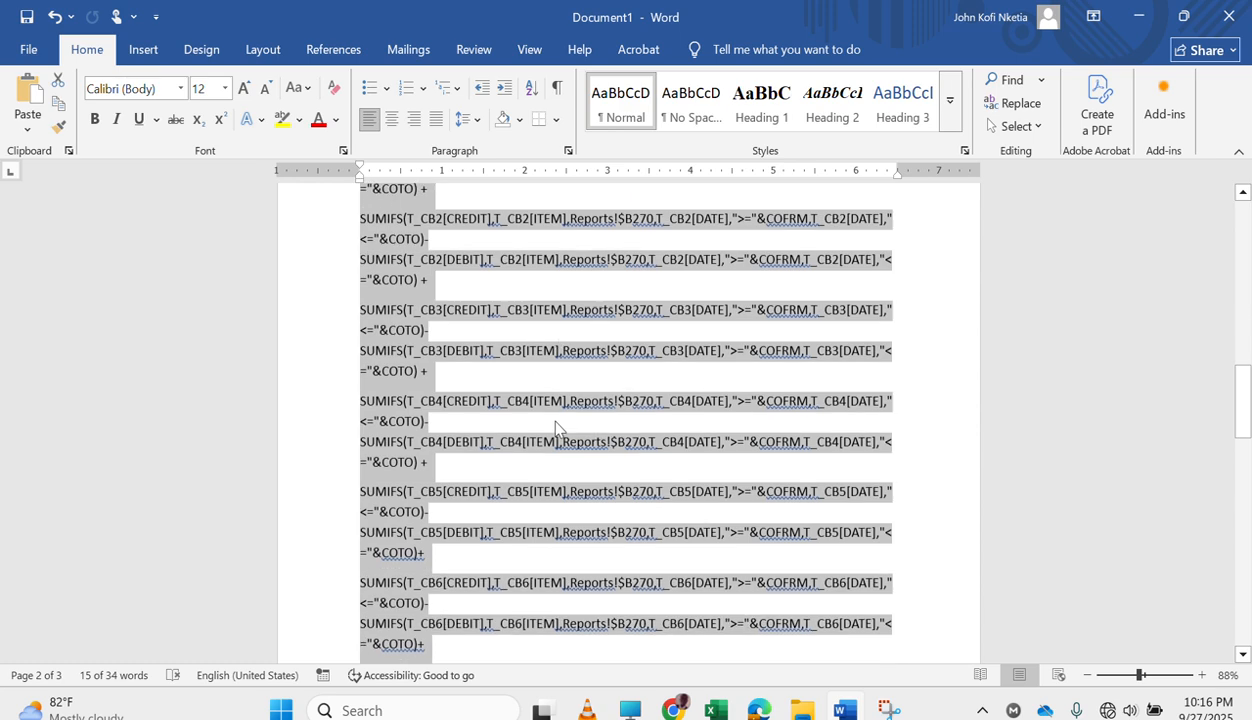
scroll(557, 425, down, 5)
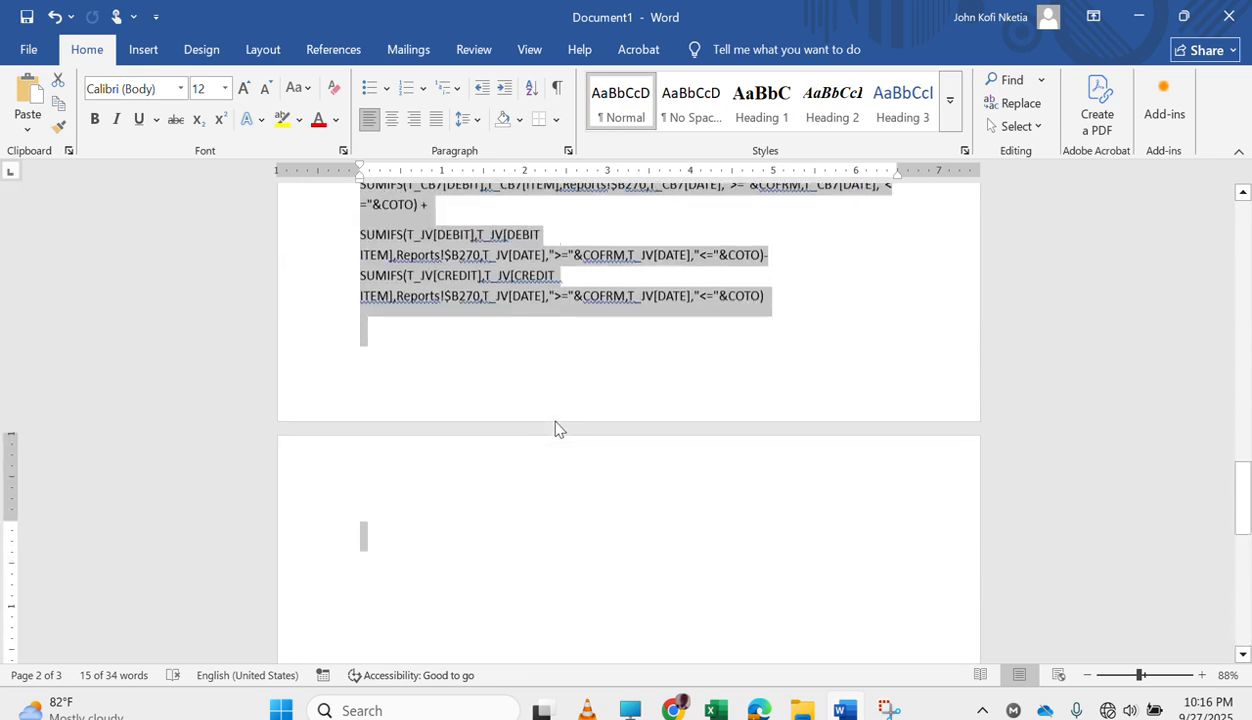
key(ctrl+s)
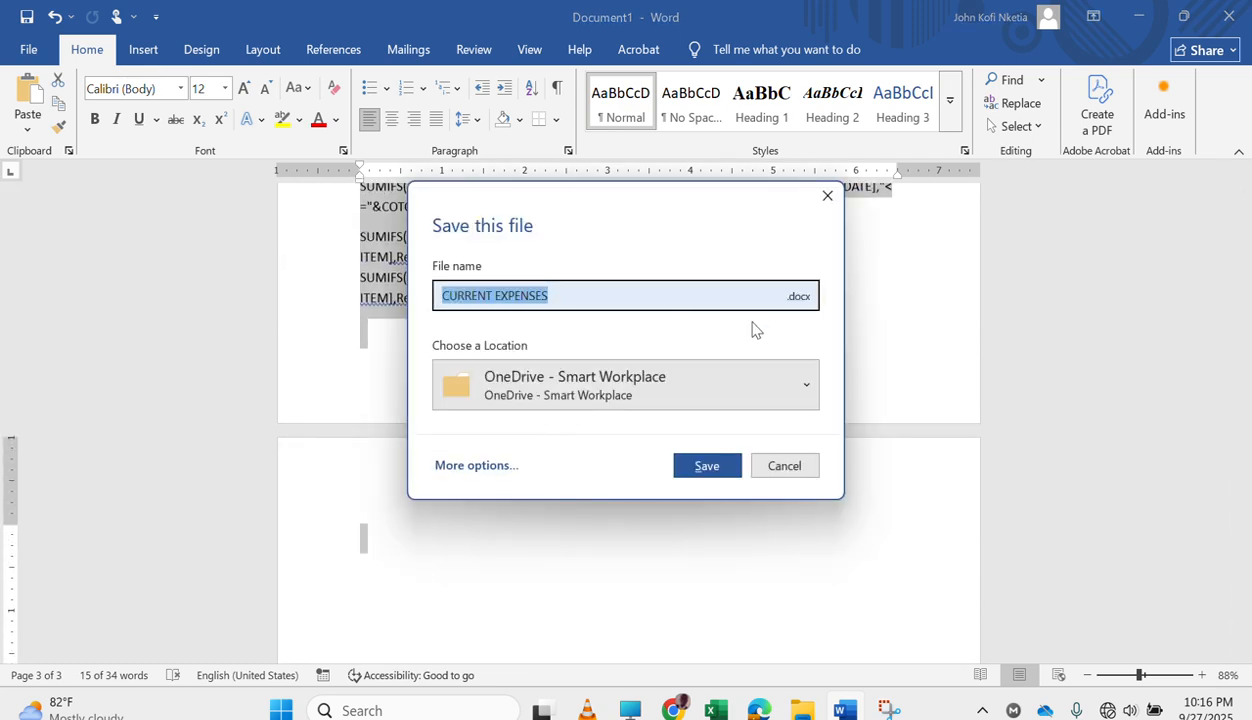
text(TRAINING)
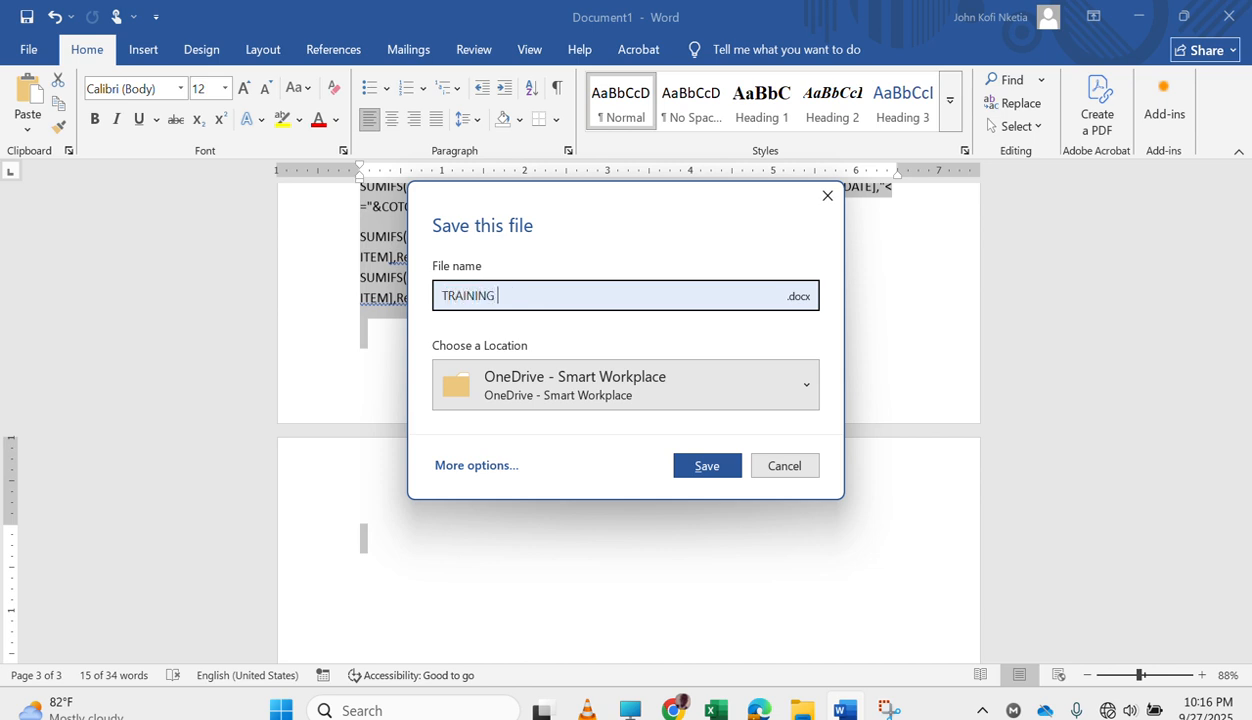
text( OWR)
key(BackSpace)
key(BackSpace)
key(BackSpace)
text(WORD ASSISTANT)
key(Return)
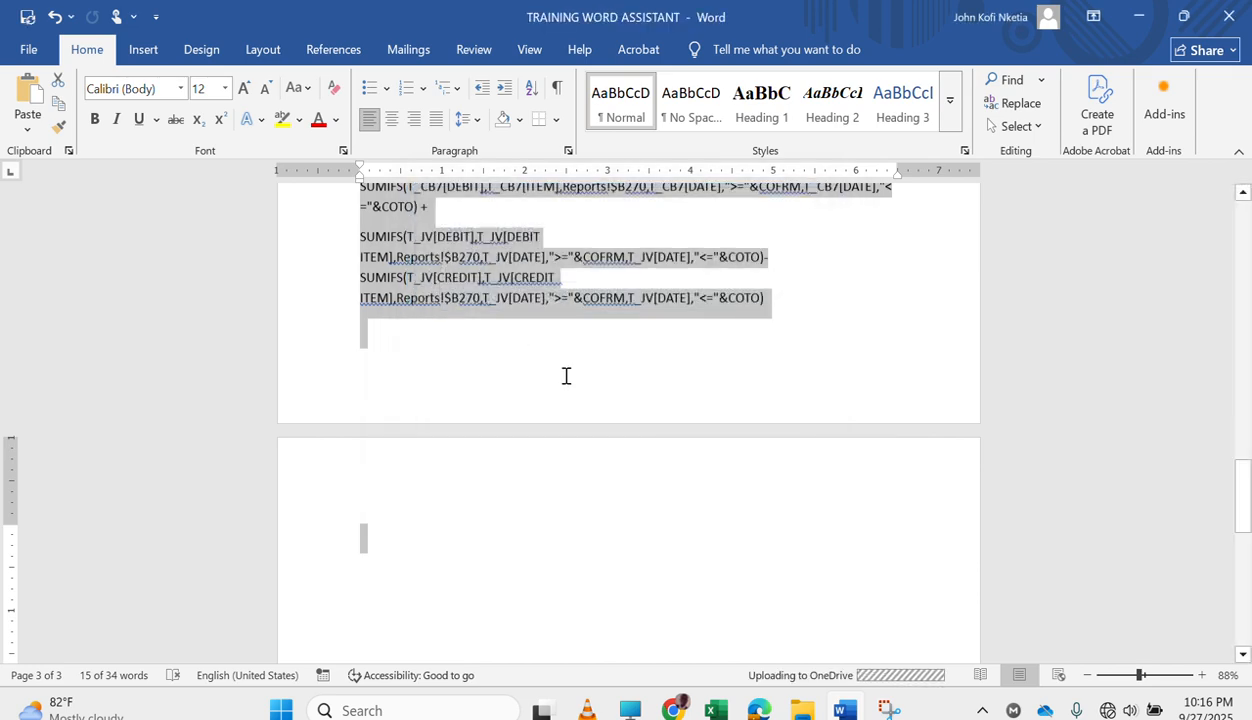
Examine the SUMIFS formulas for the CB1 to CB7 and JV tables under CURRENT EXPENSES and COMPARATIVE EXPENSES.
scroll(567, 380, up, 3)
scroll(567, 380, down, 3)
scroll(567, 380, up, 6)
scroll(567, 380, down, 10)
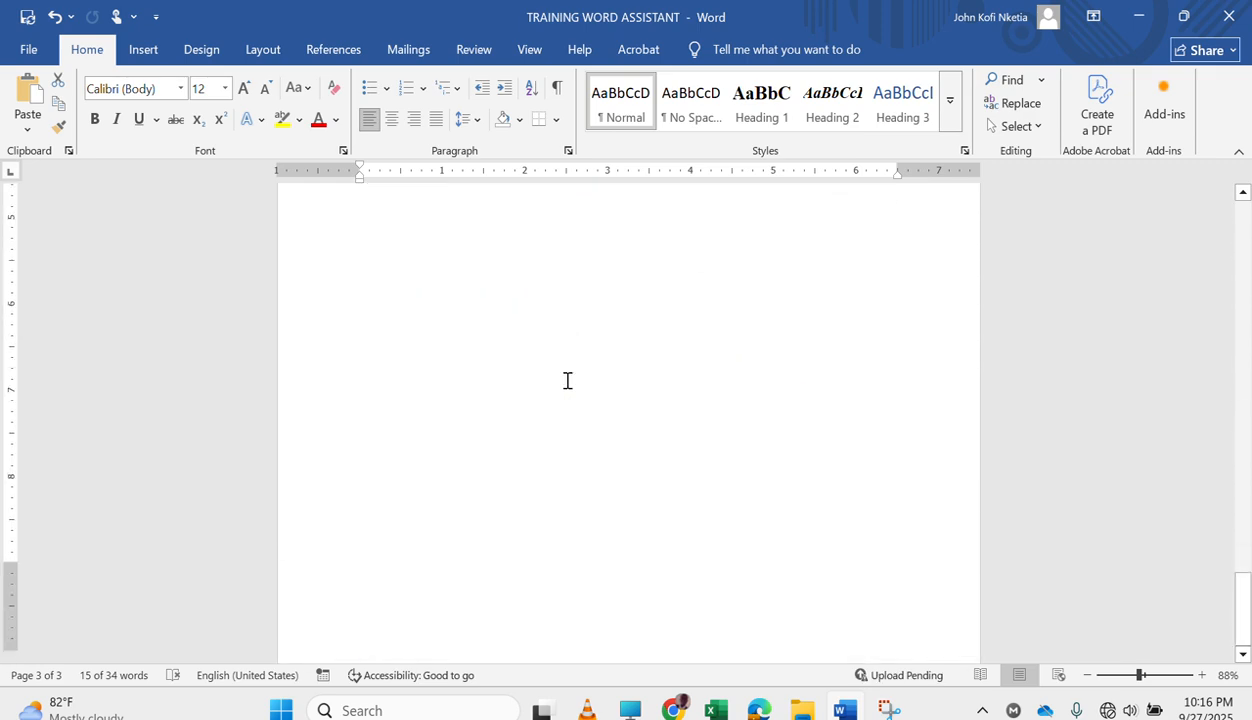
scroll(528, 372, up, 6)
scroll(489, 282, up, 1)
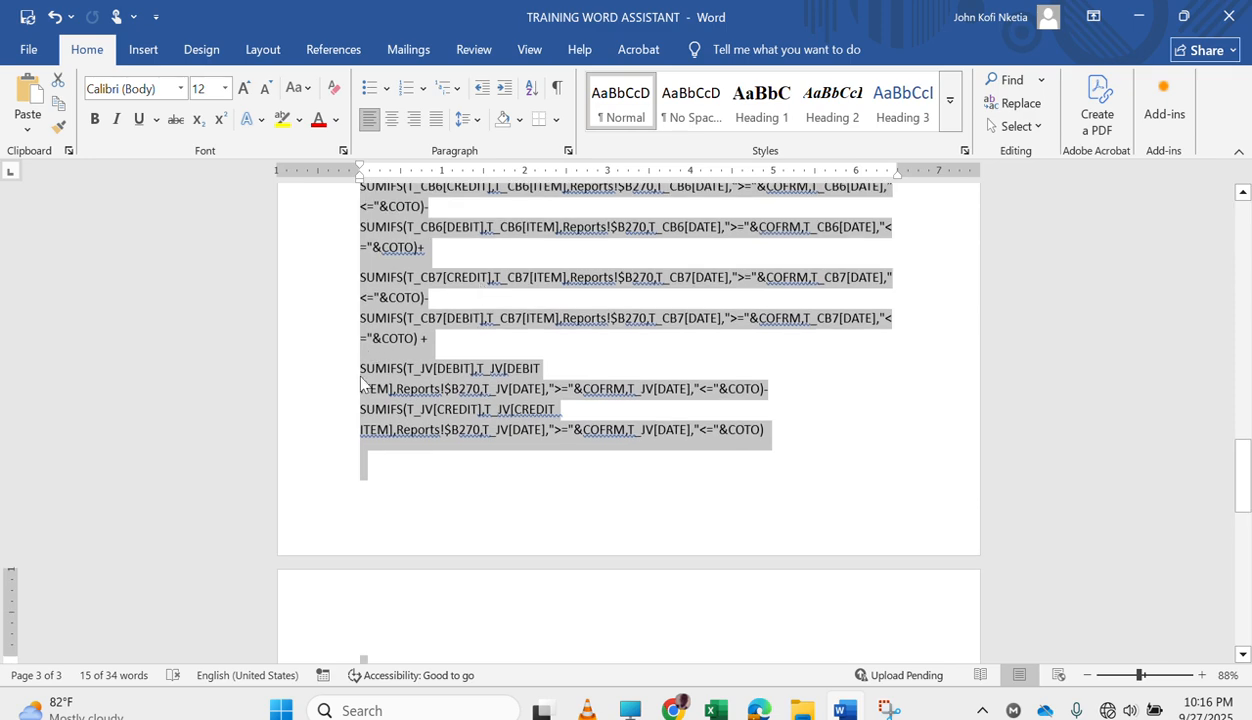
click(490, 472)
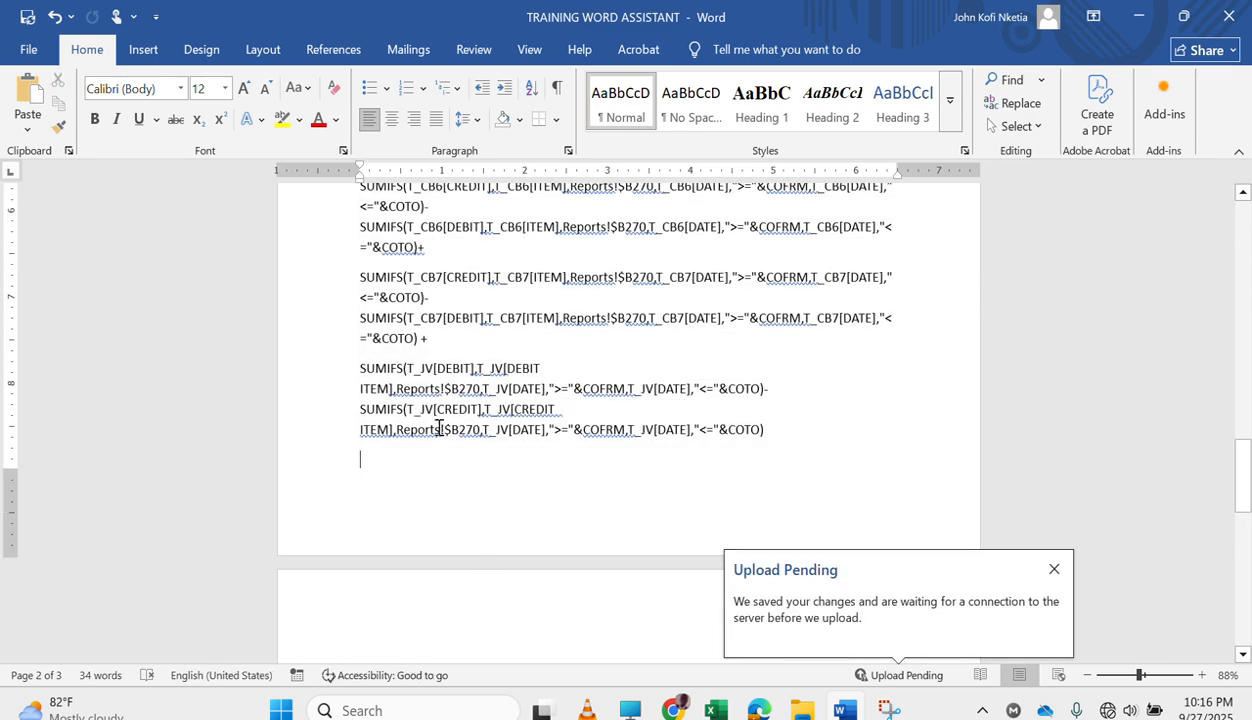
scroll(414, 453, up, 7)
scroll(410, 458, down, 1)
scroll(410, 458, up, 3)
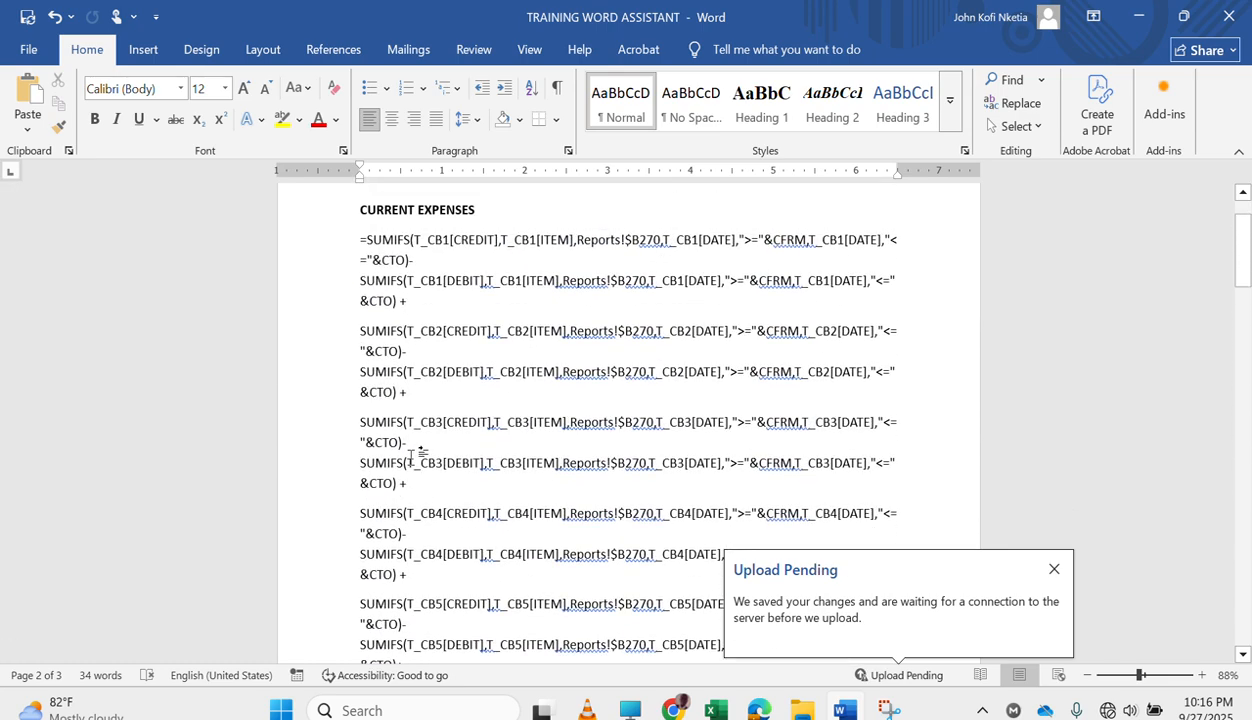
scroll(410, 458, down, 10)
scroll(411, 458, down, 8)
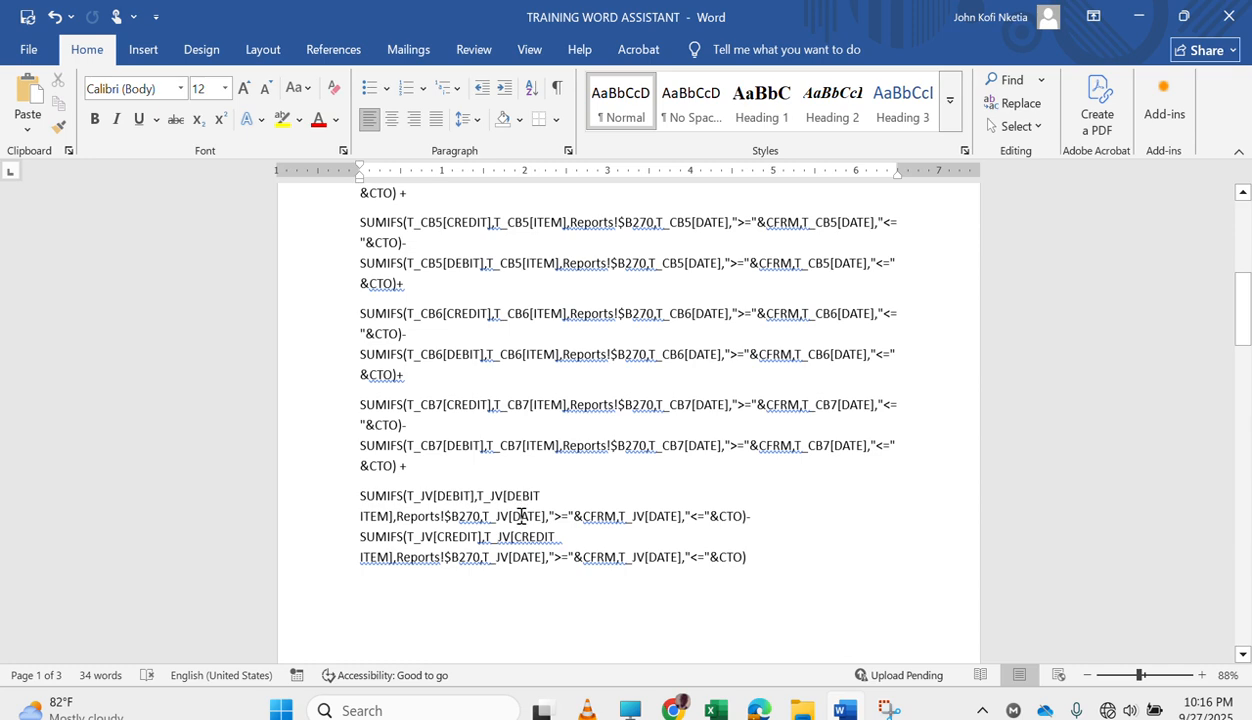
Copy the whole CURRENT EXPENSES formula section and paste it onto the blank page after the COMPARATIVE EXPENSES section.
scroll(517, 515, down, 3)
drag(784, 312, 220, 92)
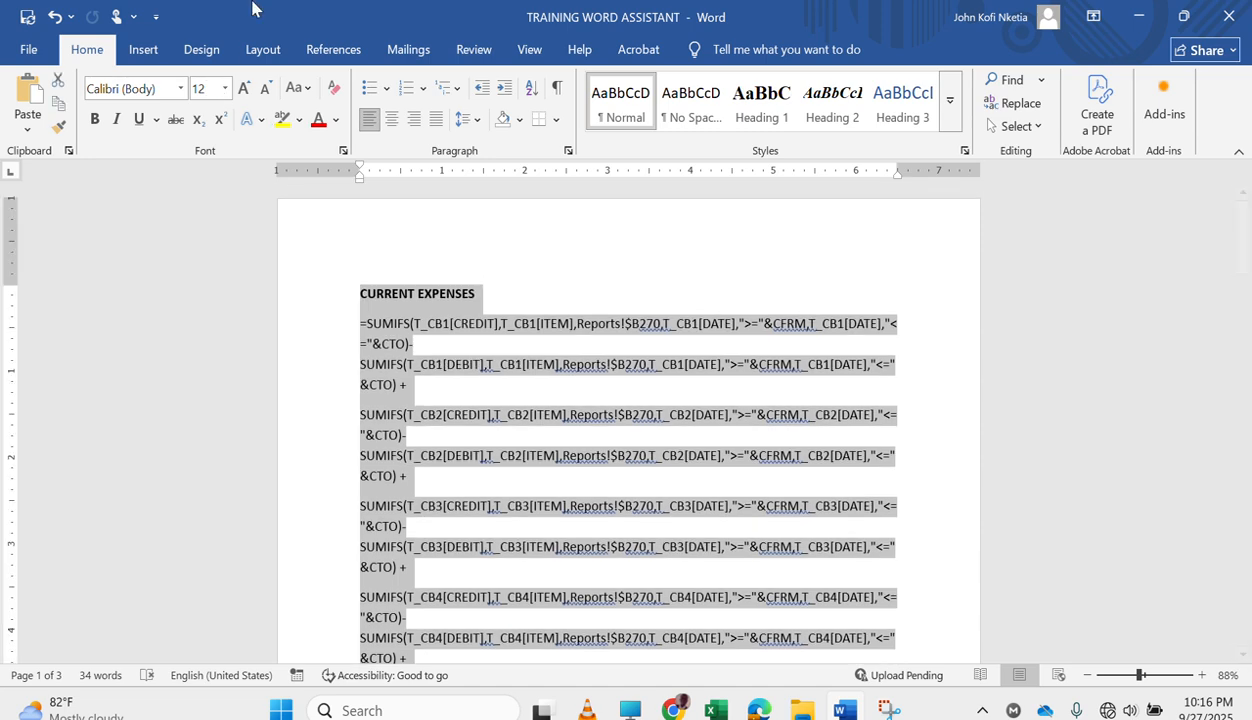
scroll(595, 366, down, 12)
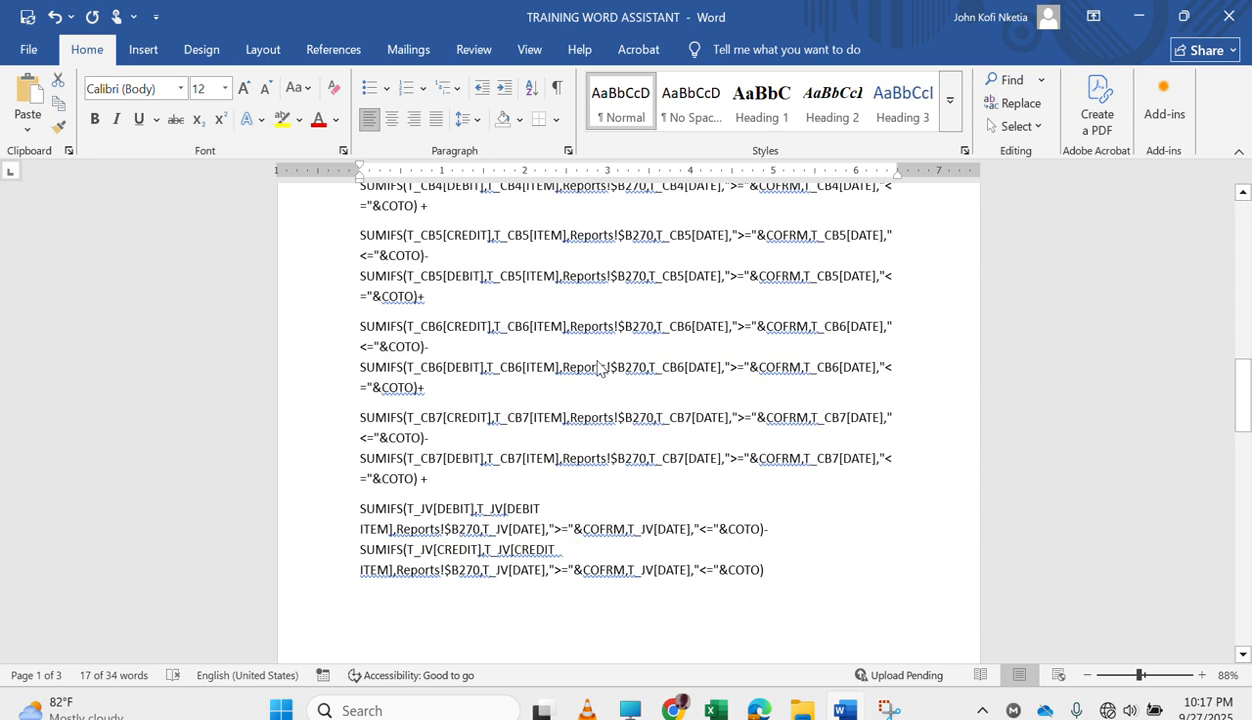
click(478, 271)
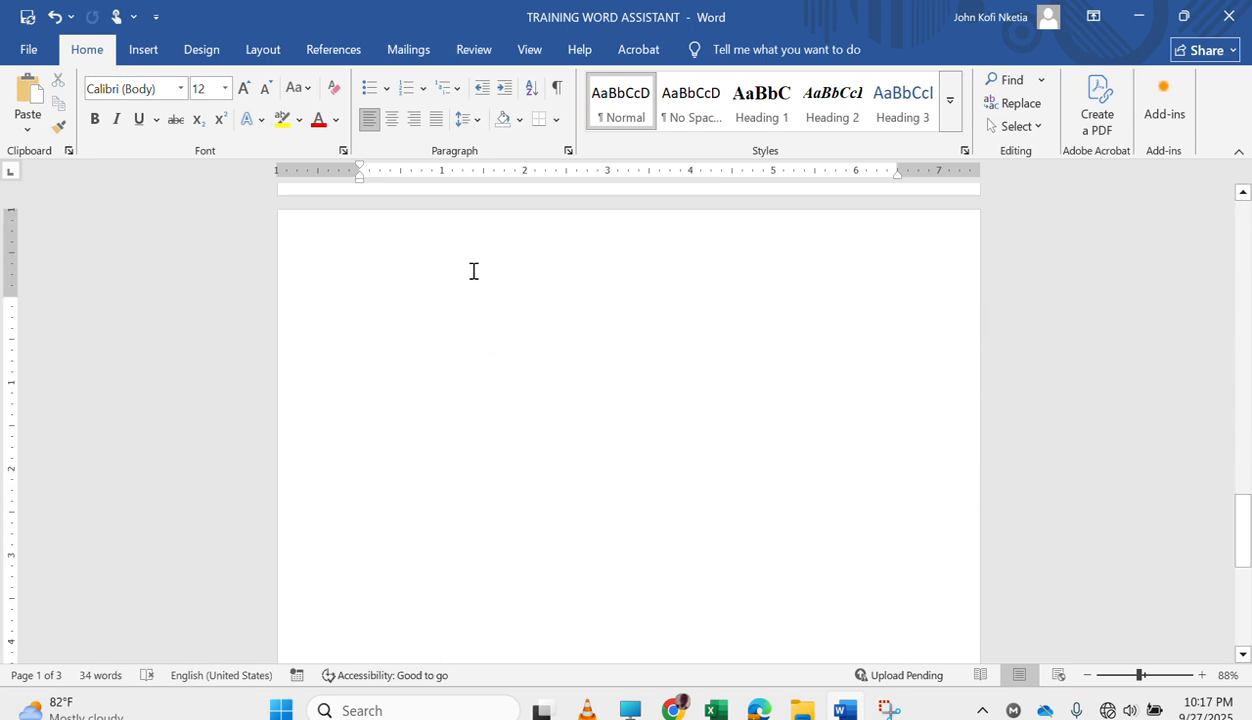
key(ctrl+v)
scroll(552, 320, up, 10)
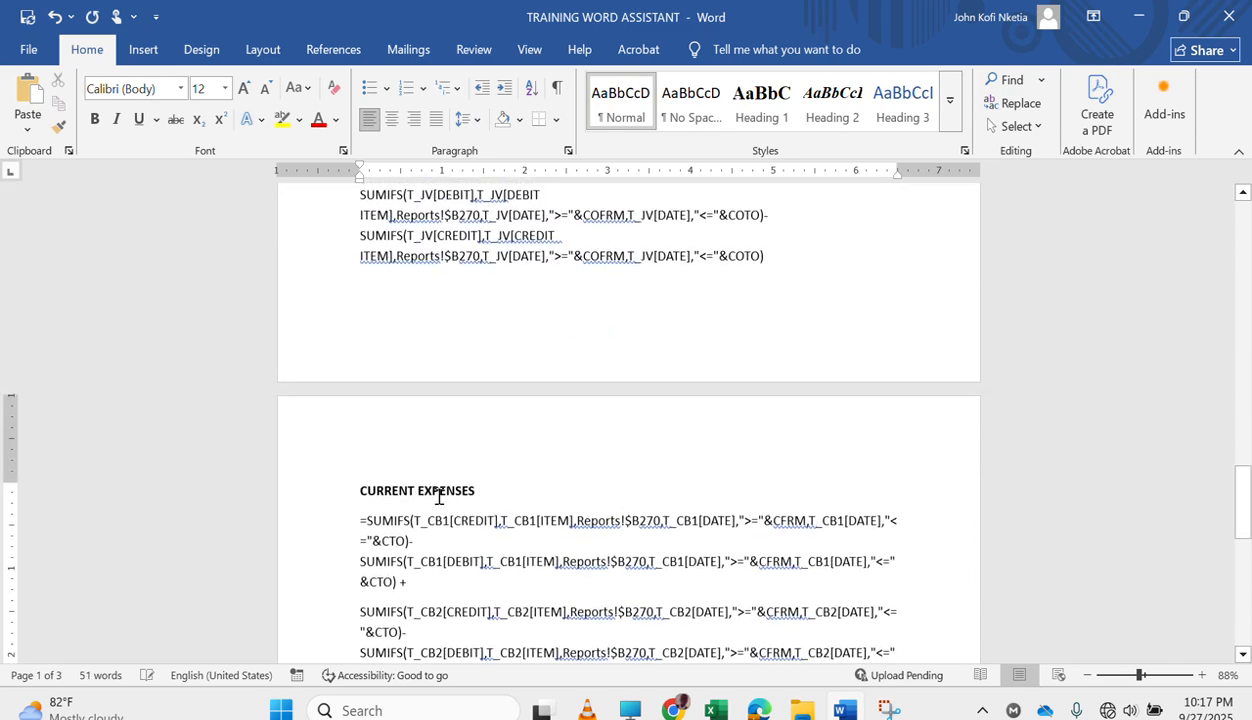
Change the heading of the pasted section to CURRENT REVENUE.
double_click(445, 491)
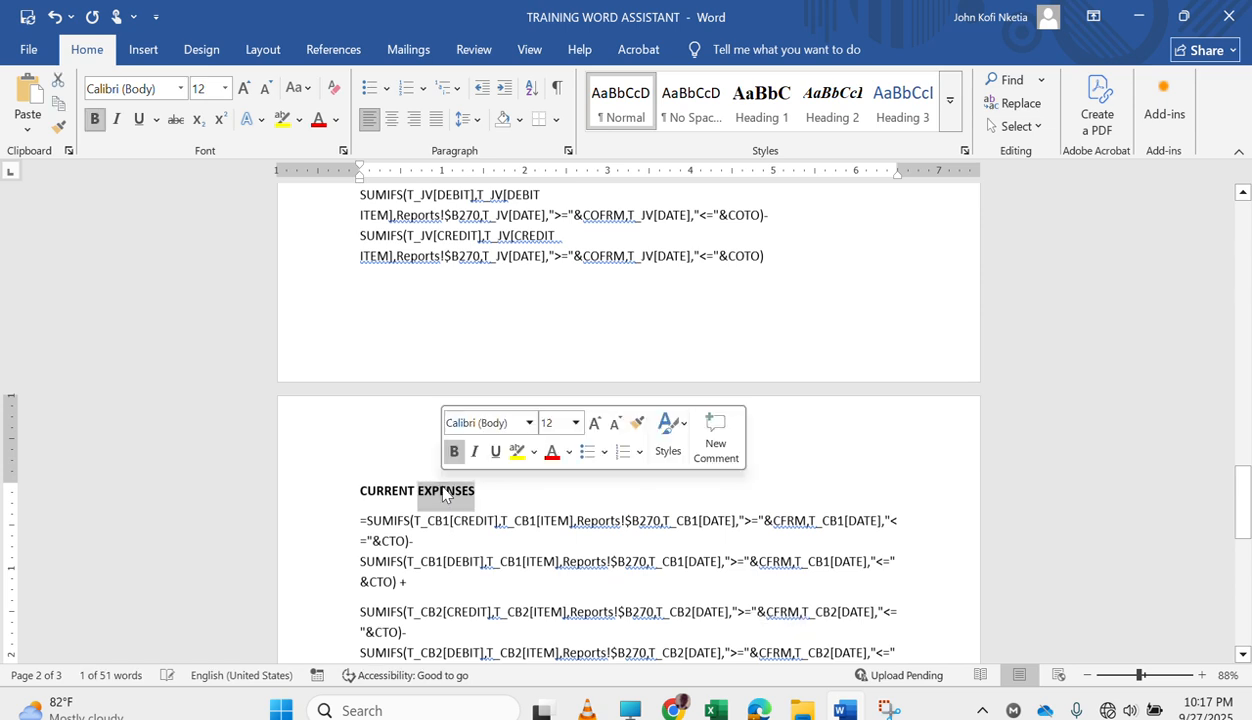
text(REVENUE)
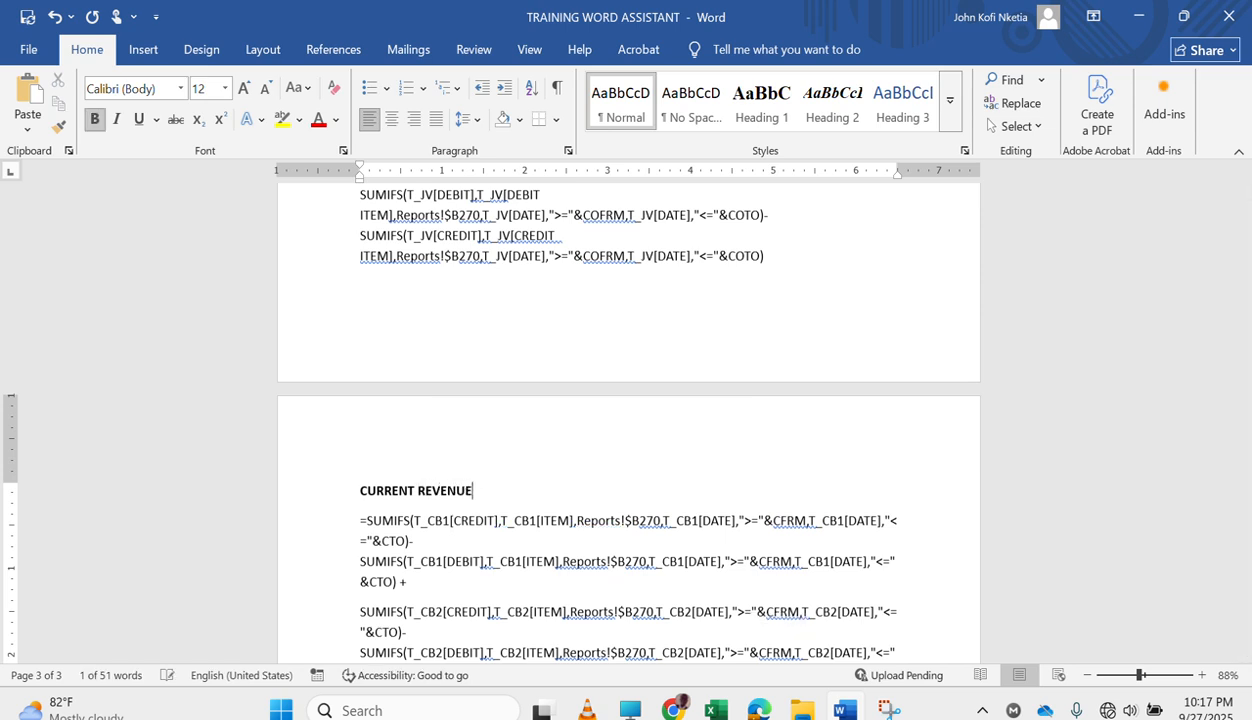
key(Return)
key(BackSpace)
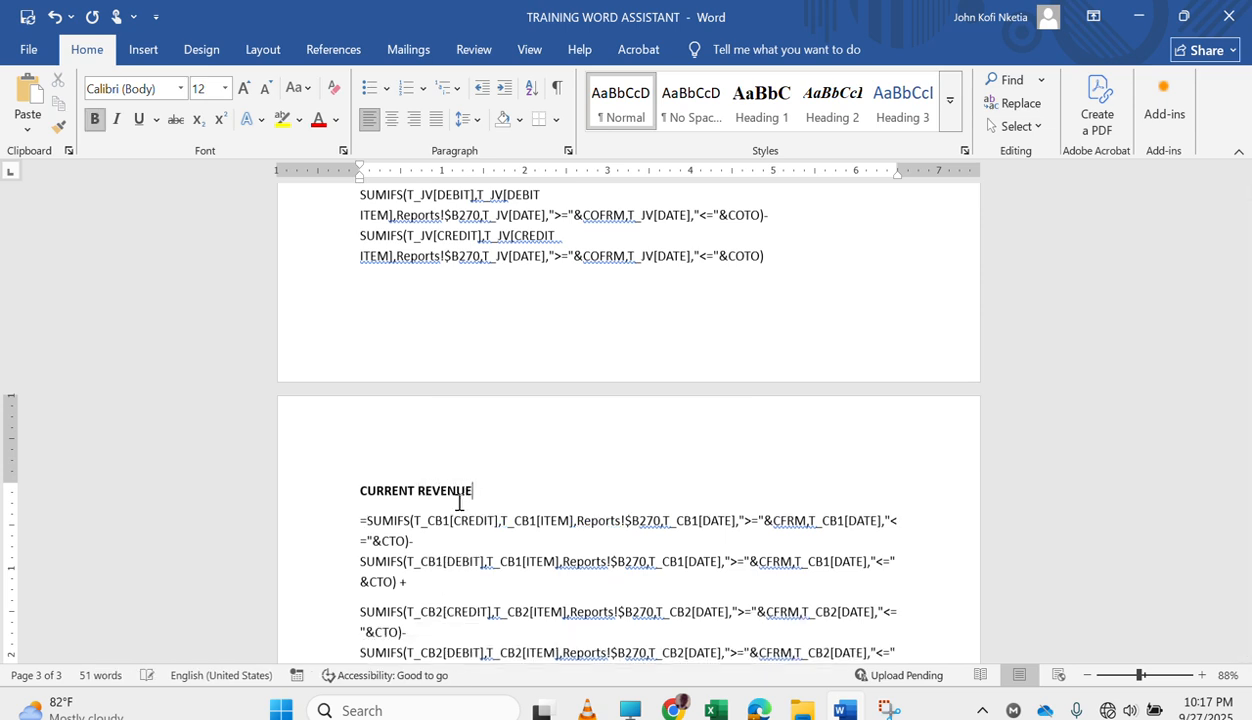
In the CURRENT REVENUE CB1 formula, add a minus after the equals sign, put a plus before the debit SUMIFS and end with a minus.
click(400, 518)
scroll(400, 518, down, 3)
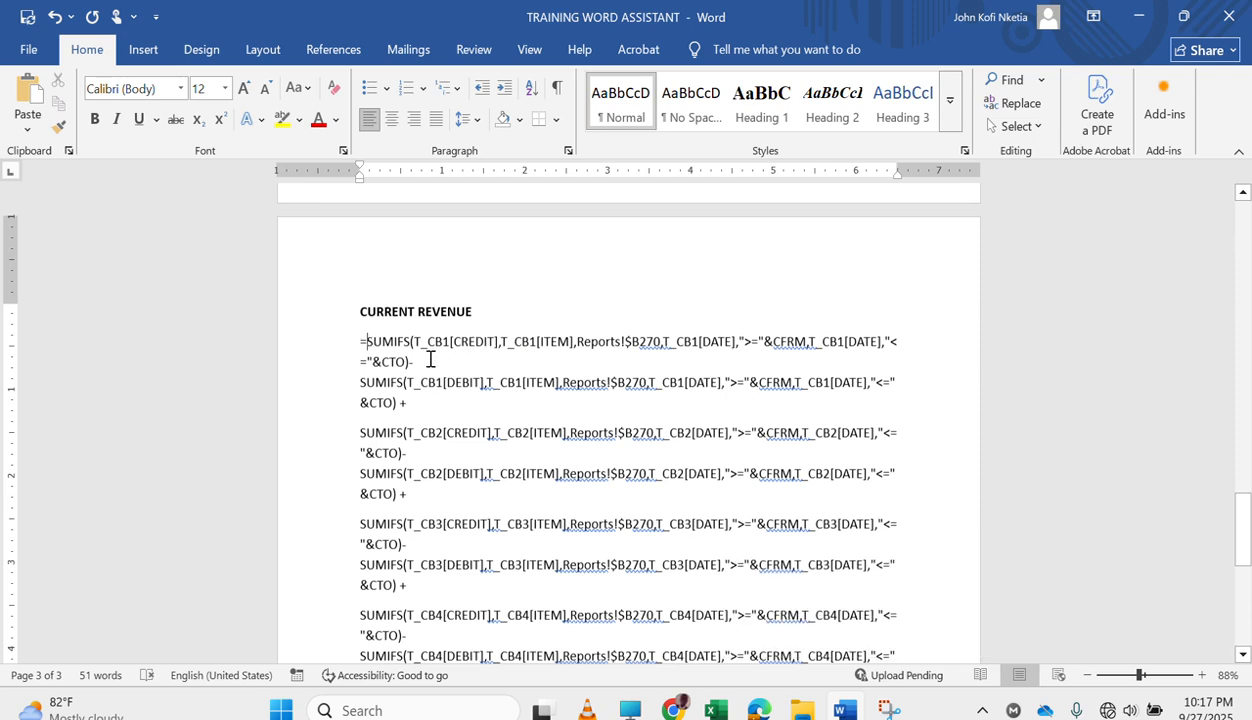
key(Return)
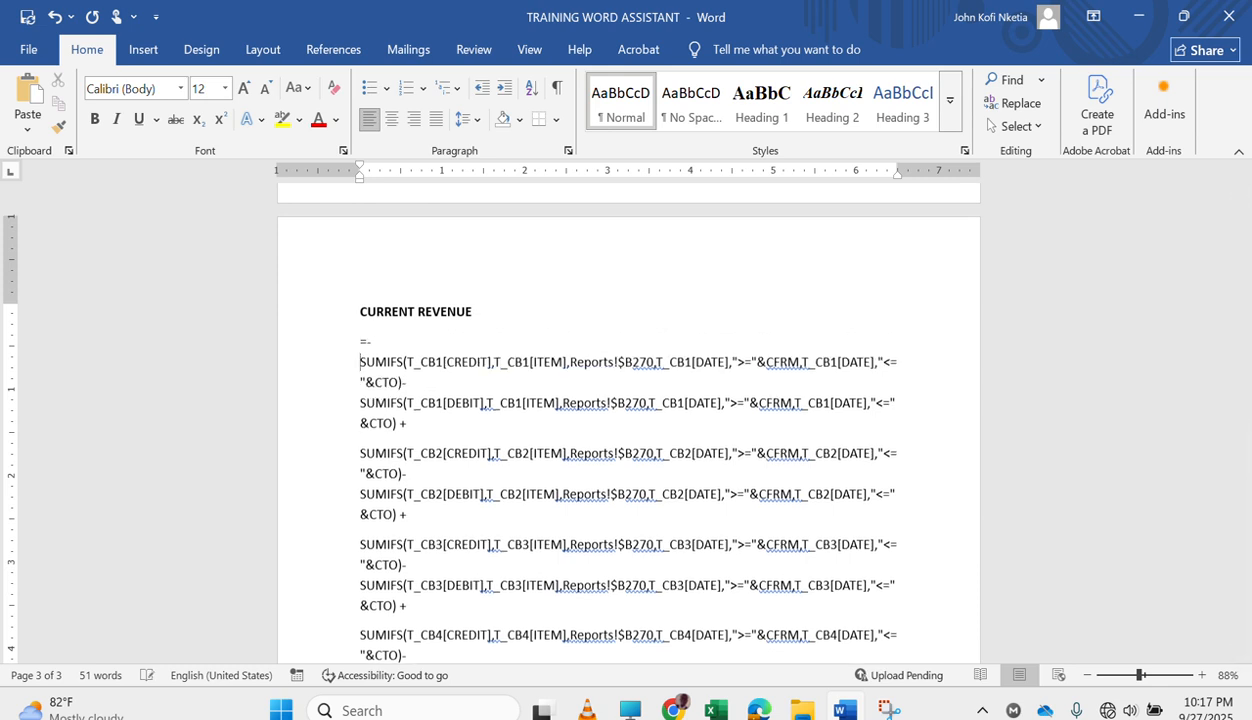
click(413, 381)
key(BackSpace)
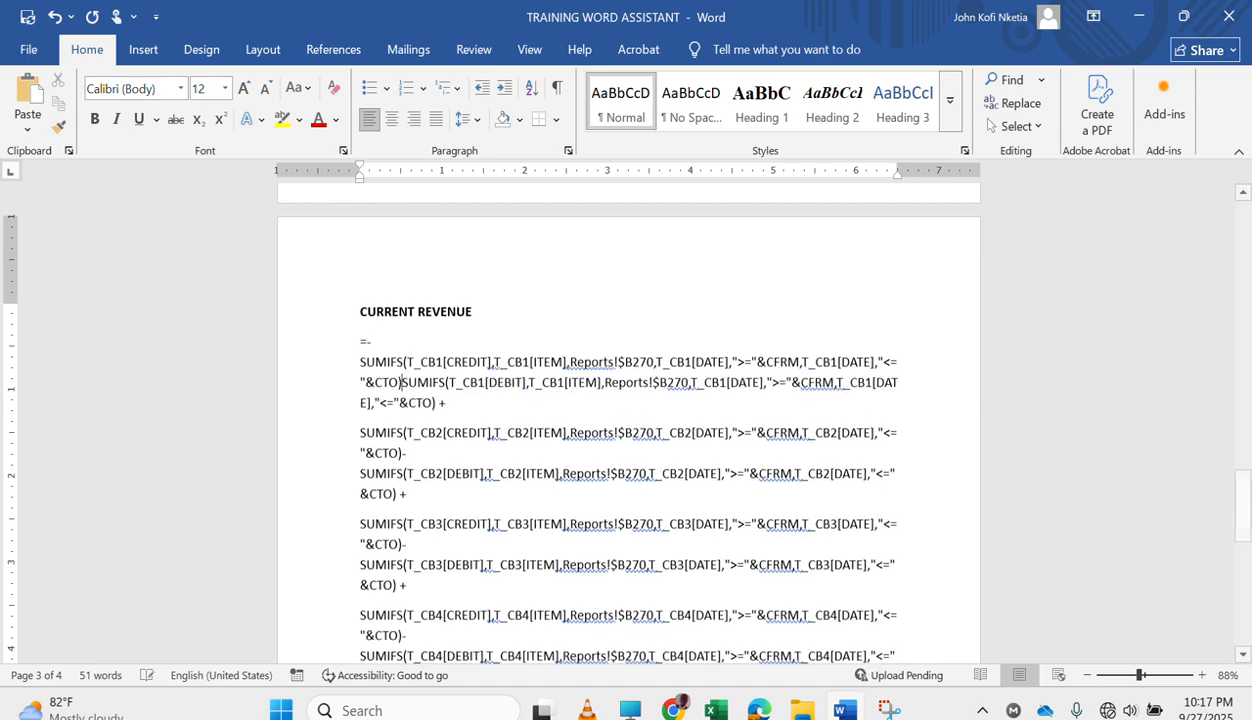
text(+)
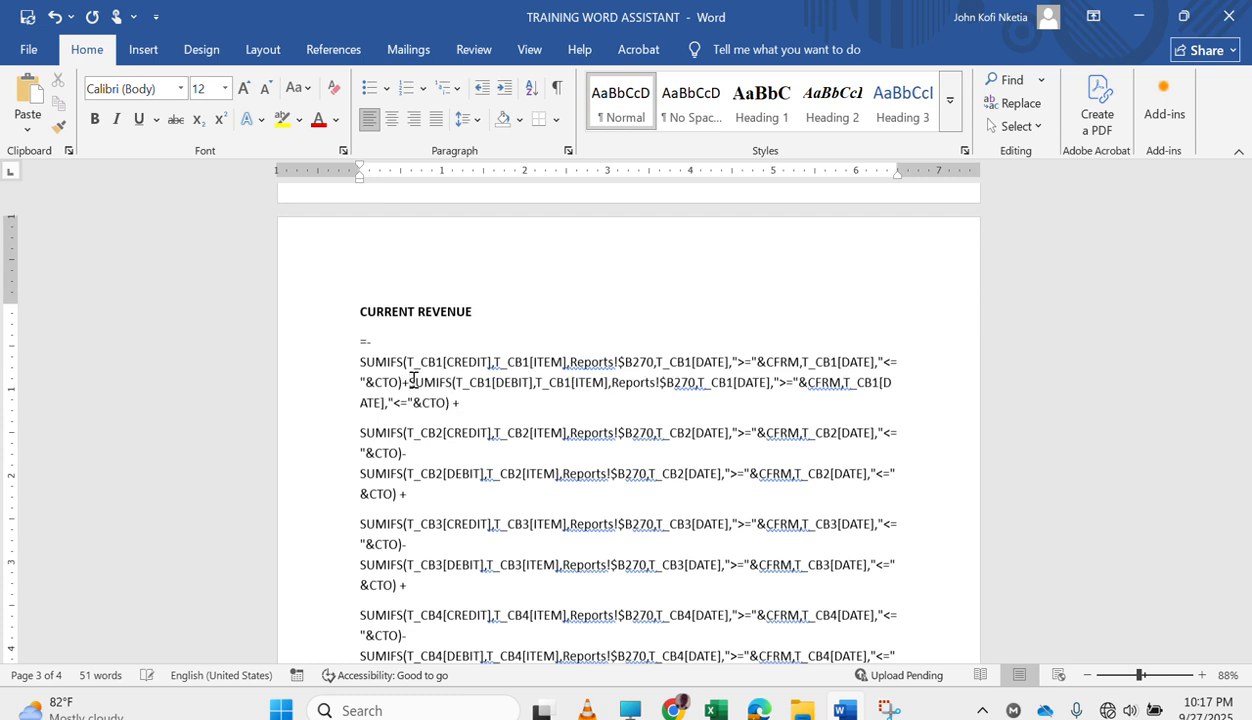
click(481, 409)
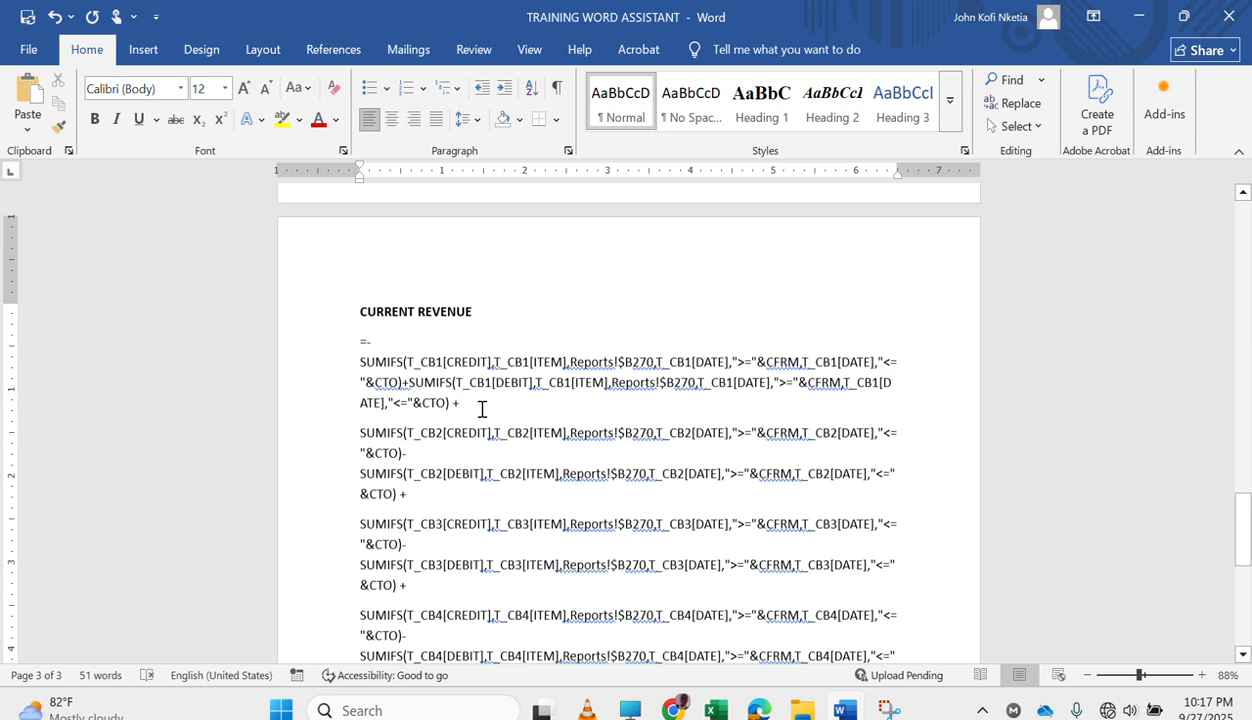
key(BackSpace)
In the CB2 and CB3 revenue formulas, put a plus between the credit and debit SUMIFS and end each block with a minus.
key(BackSpace)
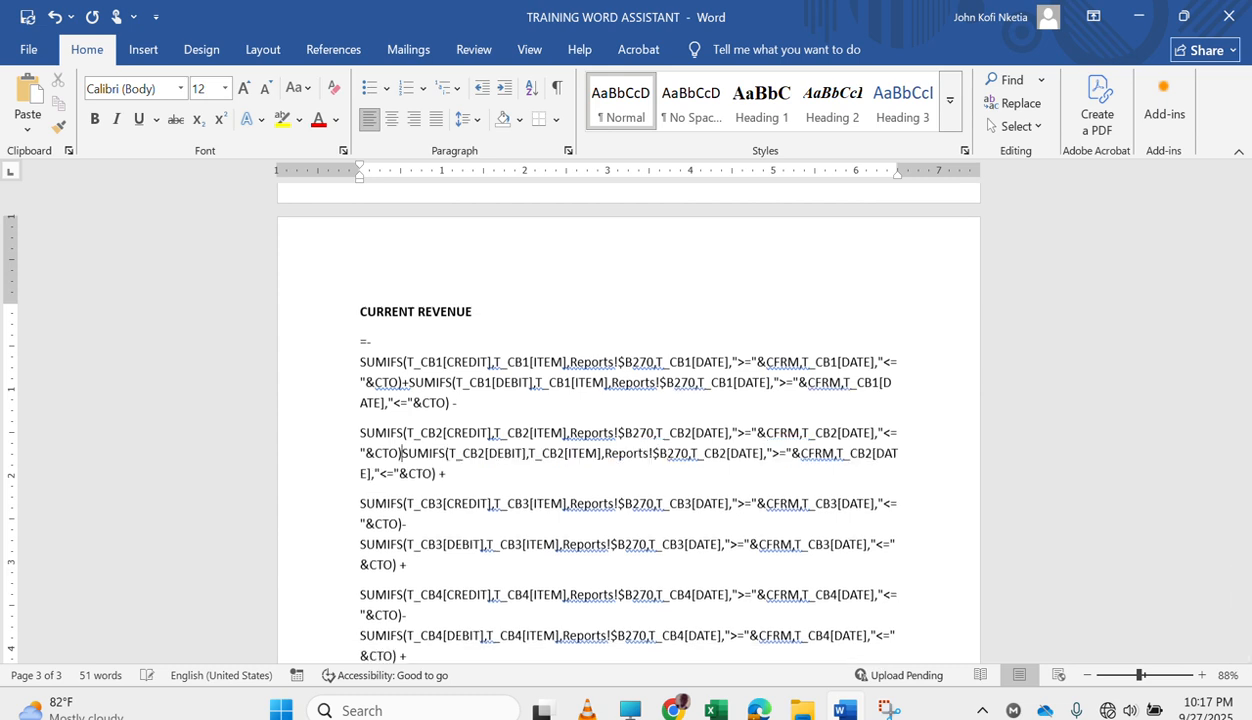
text(+)
click(474, 474)
key(BackSpace)
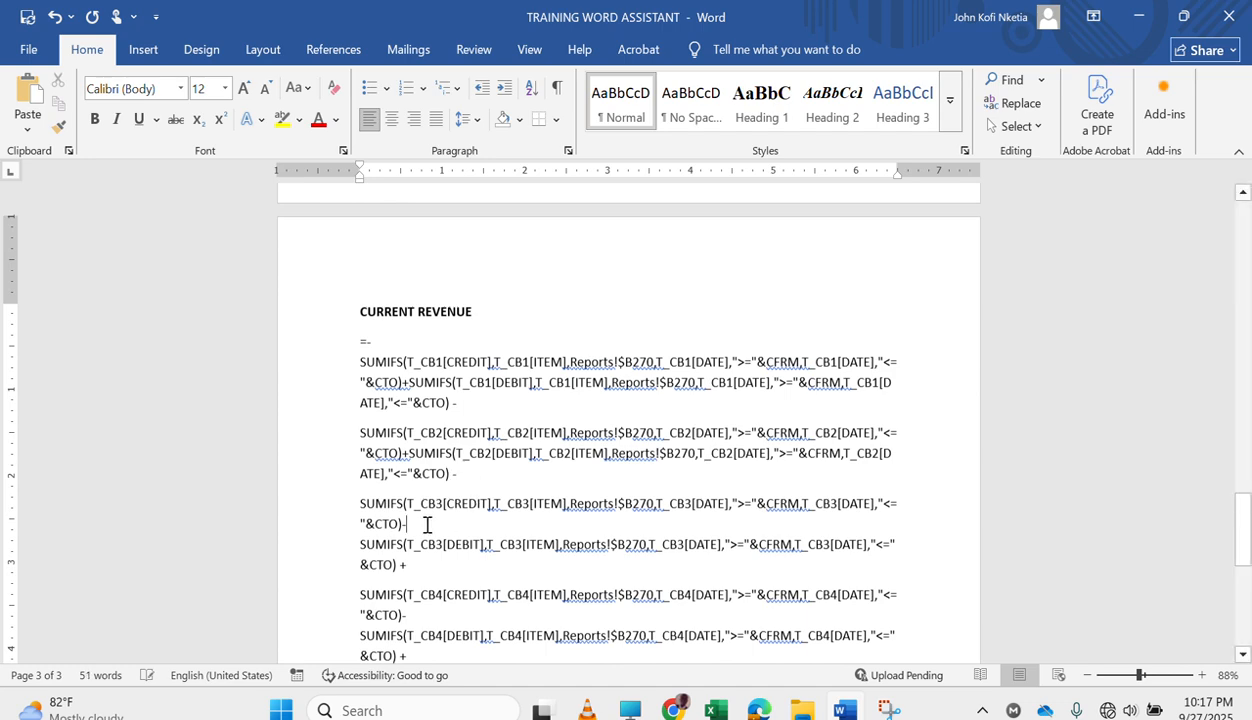
key(Delete)
key(BackSpace)
text(+)
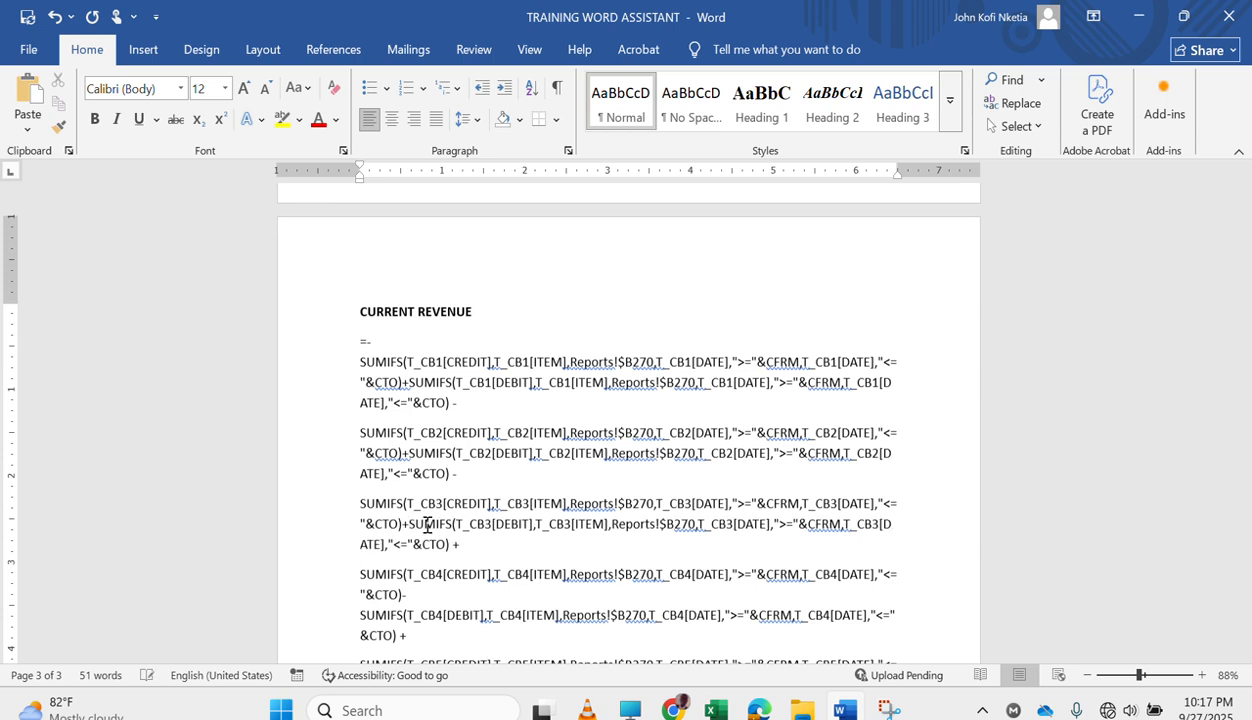
key(BackSpace)
text(-)
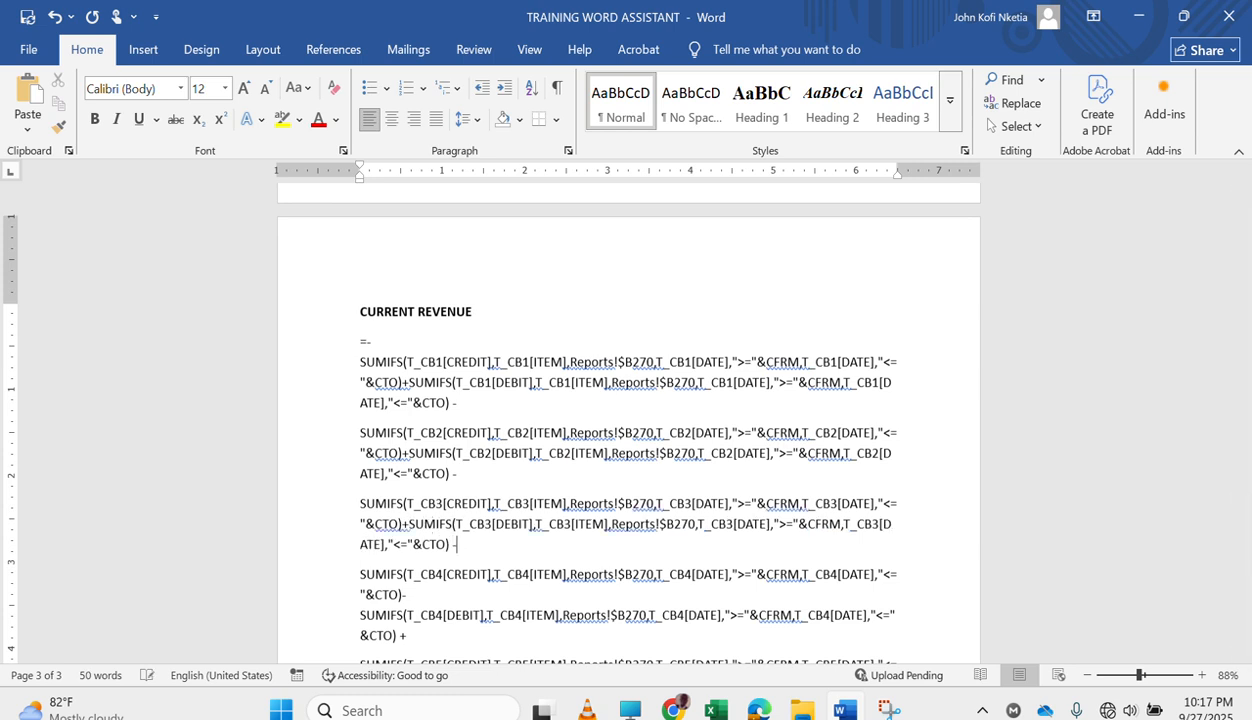
In the CB4 revenue formula, replace the minus before the debit SUMIFS with a plus and the closing plus with a minus.
key(BackSpace)
key(Delete)
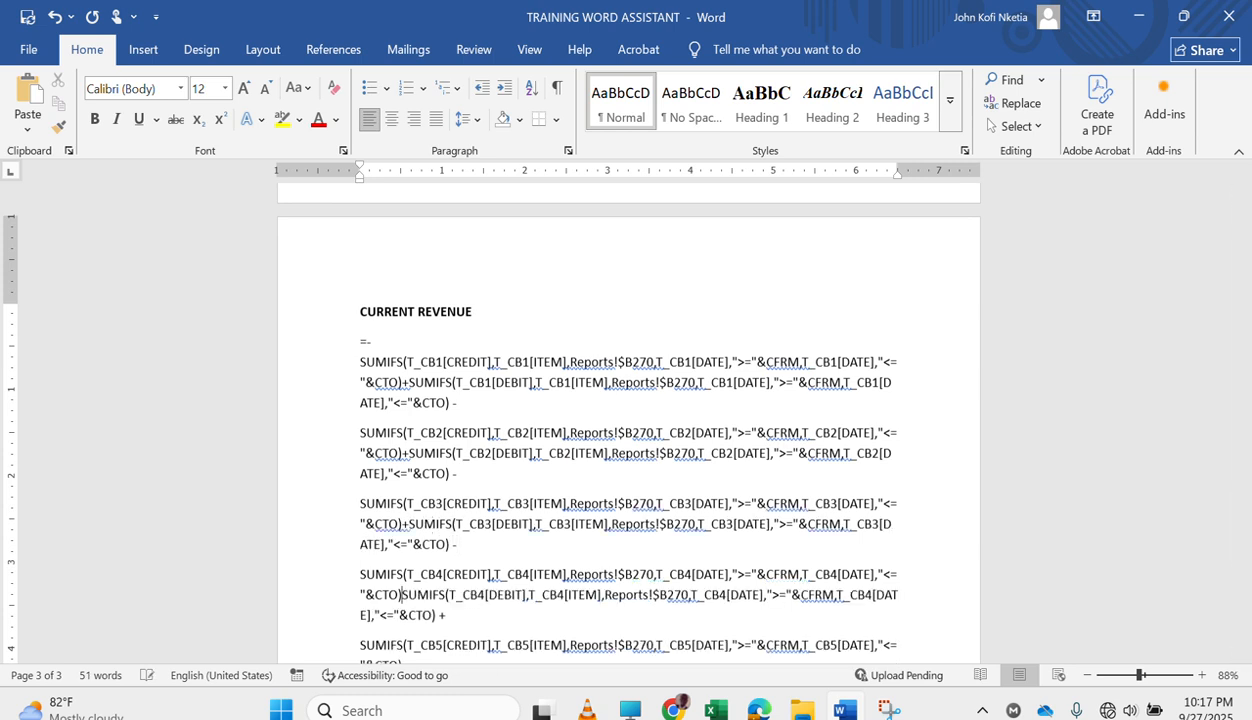
text(+)
key(BackSpace)
text(-)
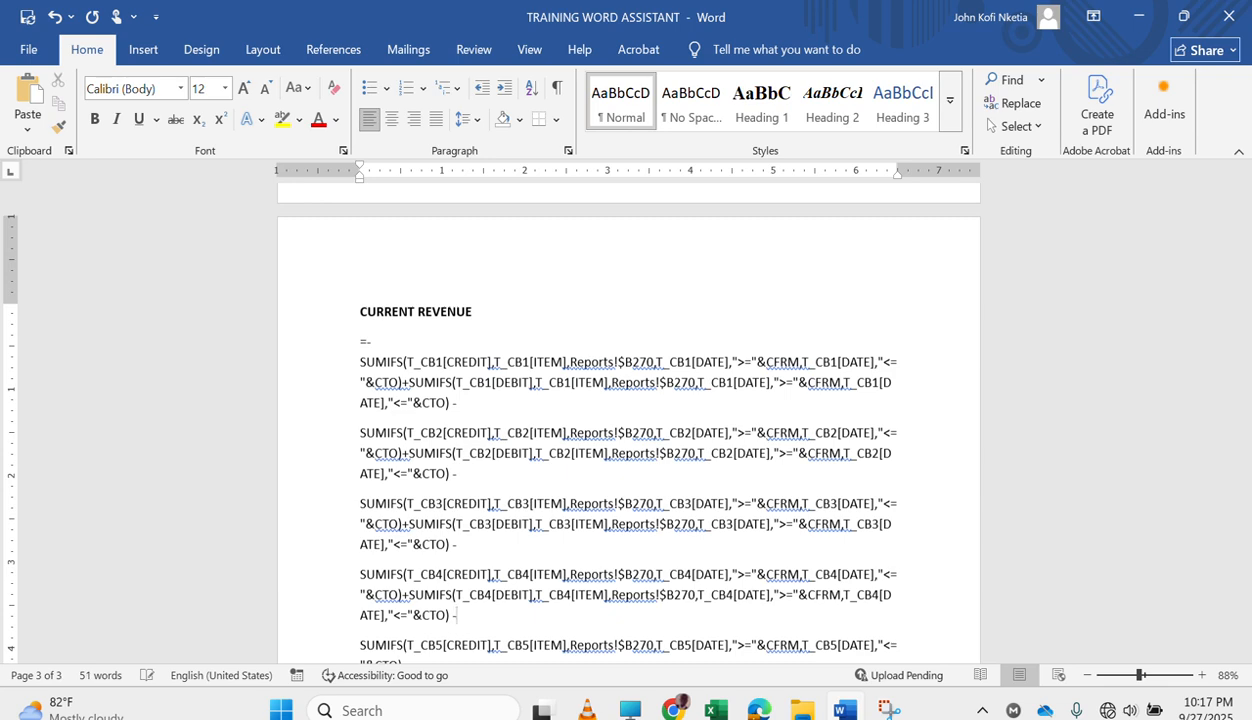
In the CB5 revenue formula, join the credit and debit SUMIFS with a plus and end the block with a minus.
scroll(628, 420, down, 3)
scroll(628, 420, down, 1)
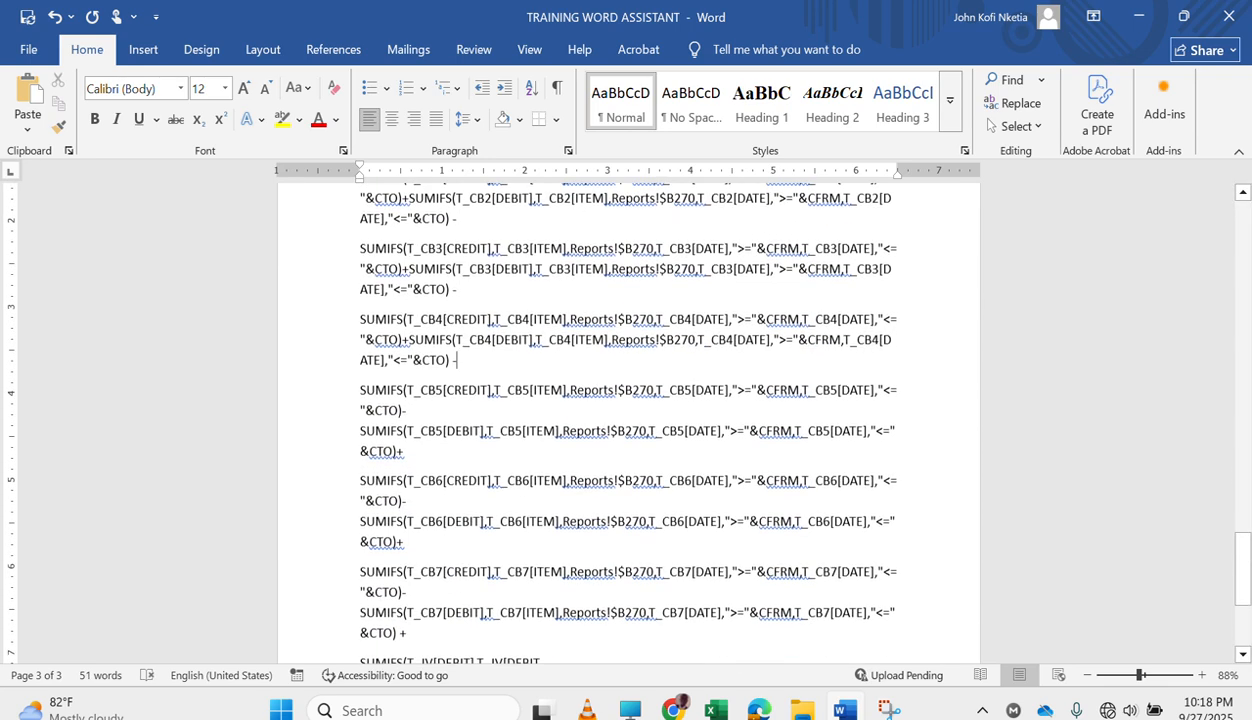
click(400, 410)
key(Delete)
key(Delete)
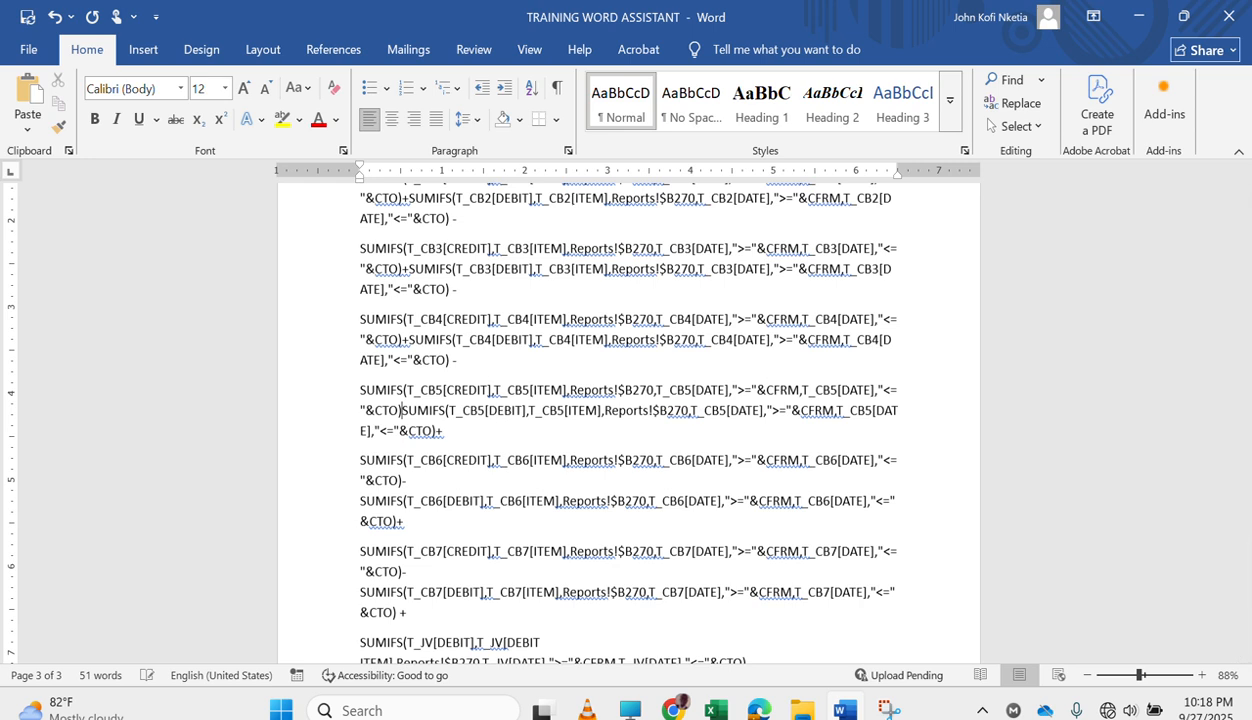
text(+)
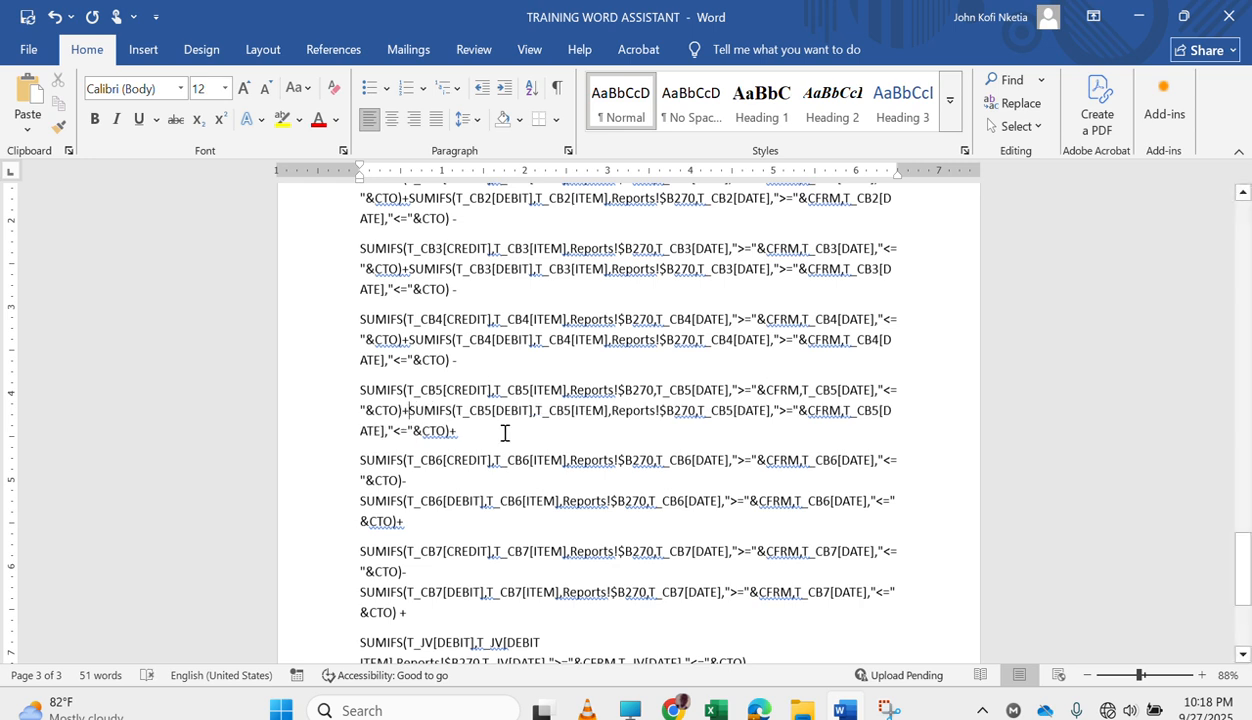
click(476, 434)
key(BackSpace)
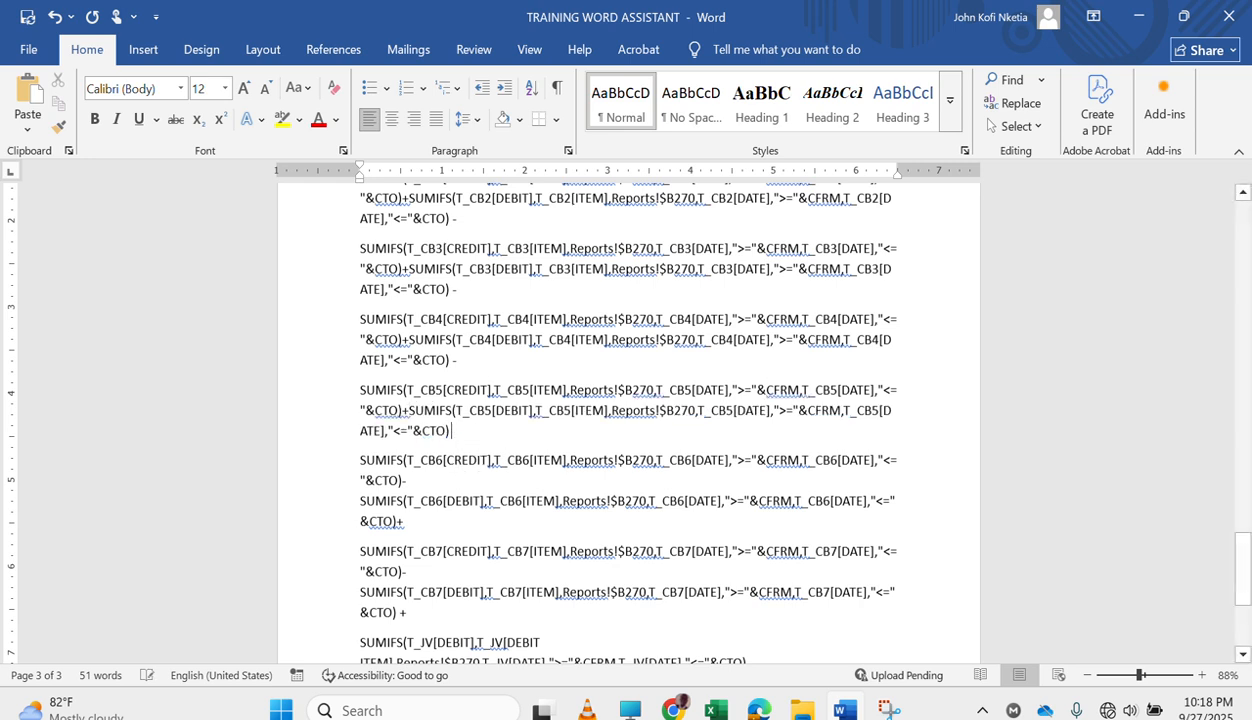
text(-)
In the CB6 revenue formula, change the sign before the debit SUMIFS to plus and the trailing sign to minus.
click(450, 481)
key(BackSpace)
text(+)
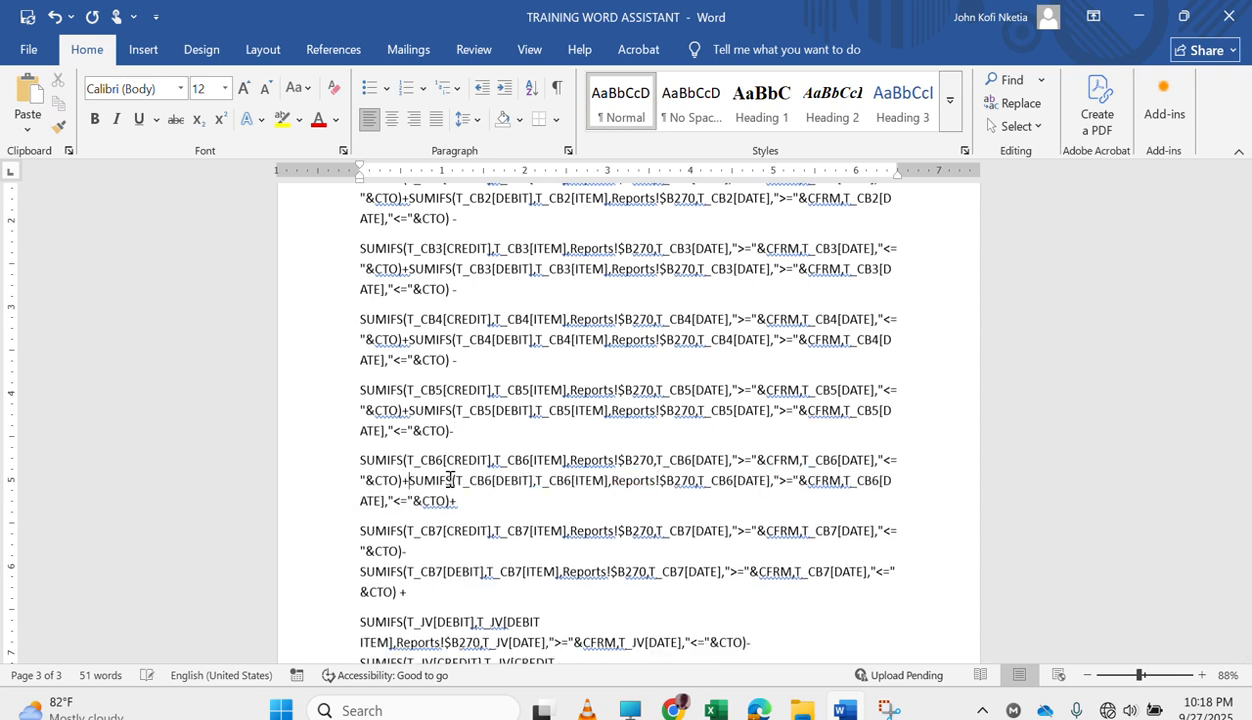
click(496, 502)
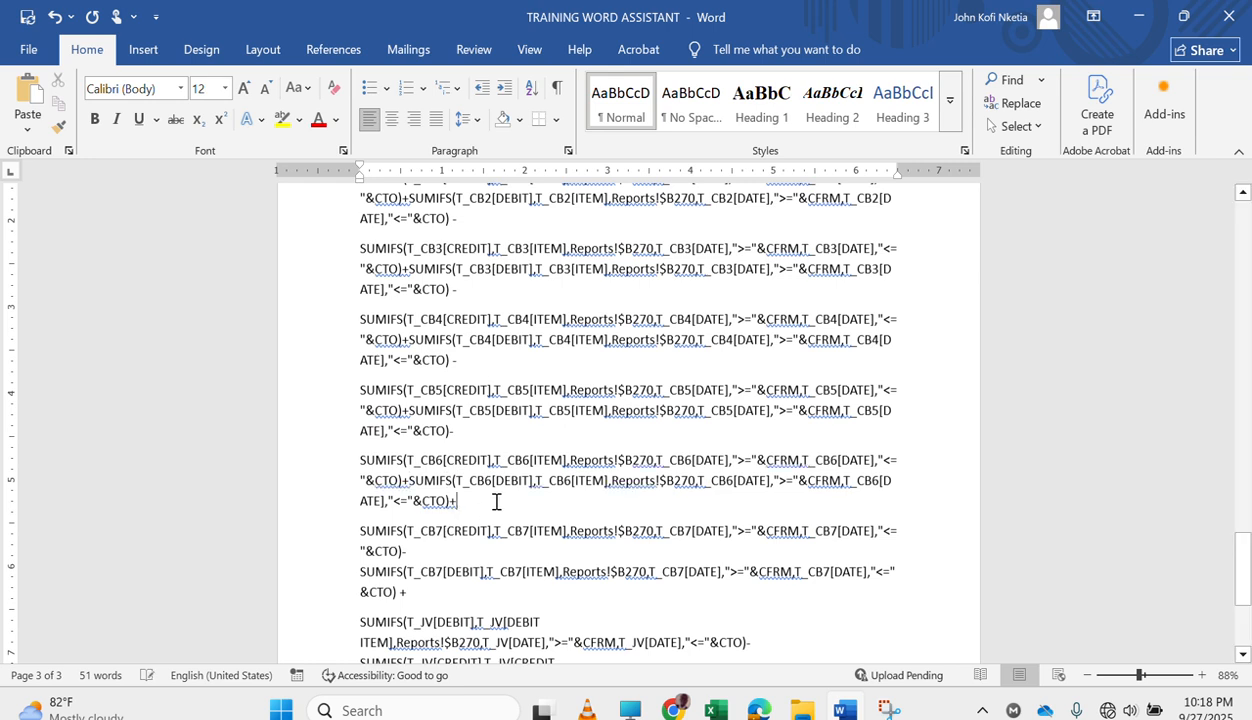
key(BackSpace)
In the CB7 revenue formula, change the operator between the two SUMIFS to plus and the one leading to the JV block to minus.
click(453, 551)
key(BackSpace)
key(Delete)
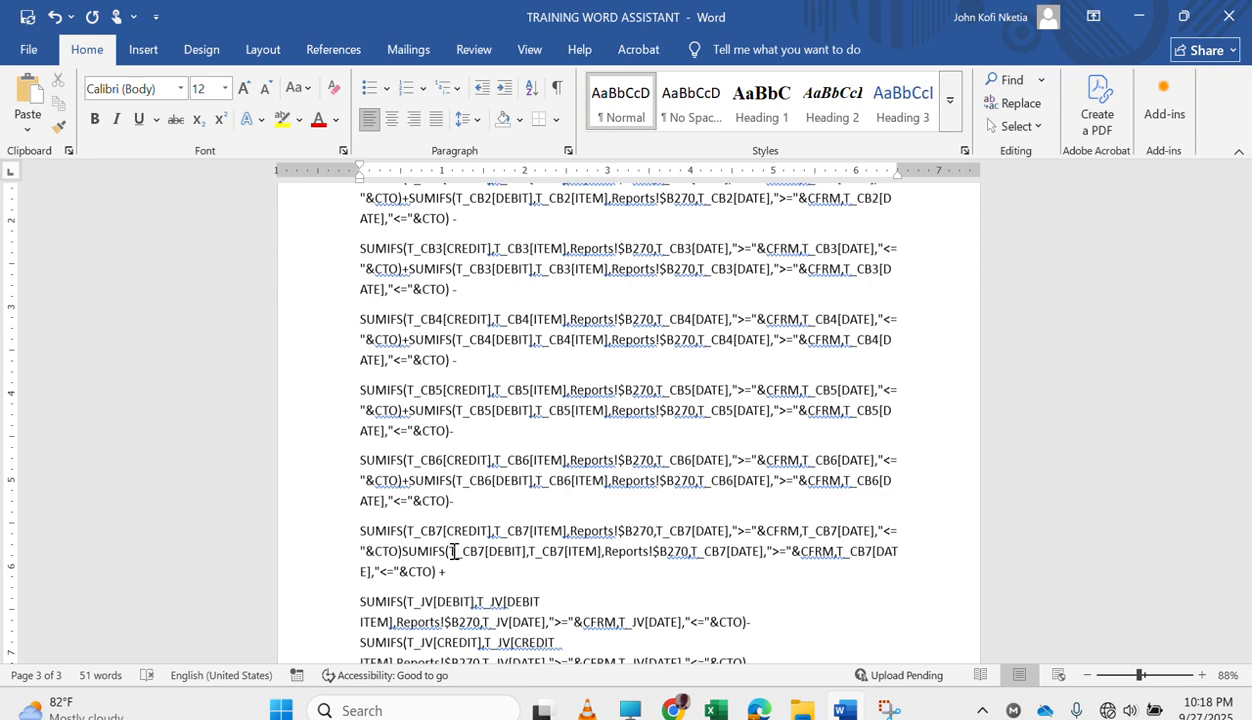
text(+)
click(487, 572)
key(BackSpace)
text(-)
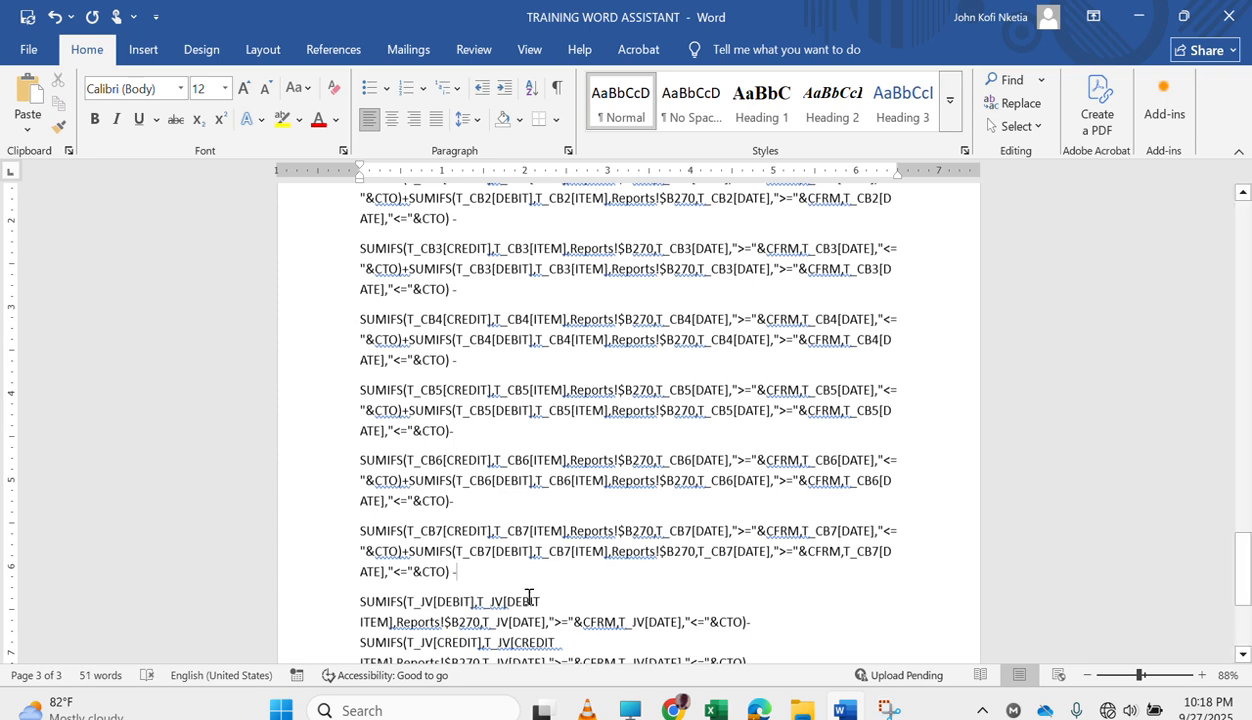
Join the JV debit and credit SUMIFS with a plus, and review the signs throughout the CURRENT REVENUE formula.
scroll(551, 615, down, 2)
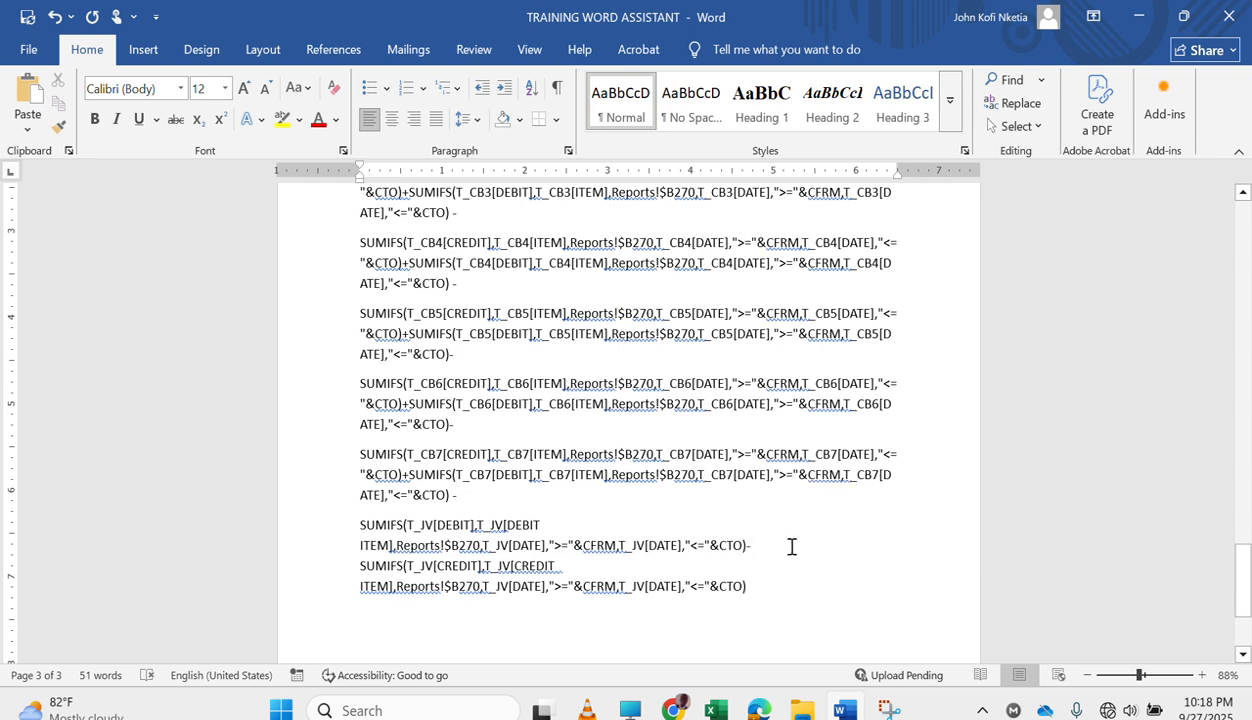
key(Delete)
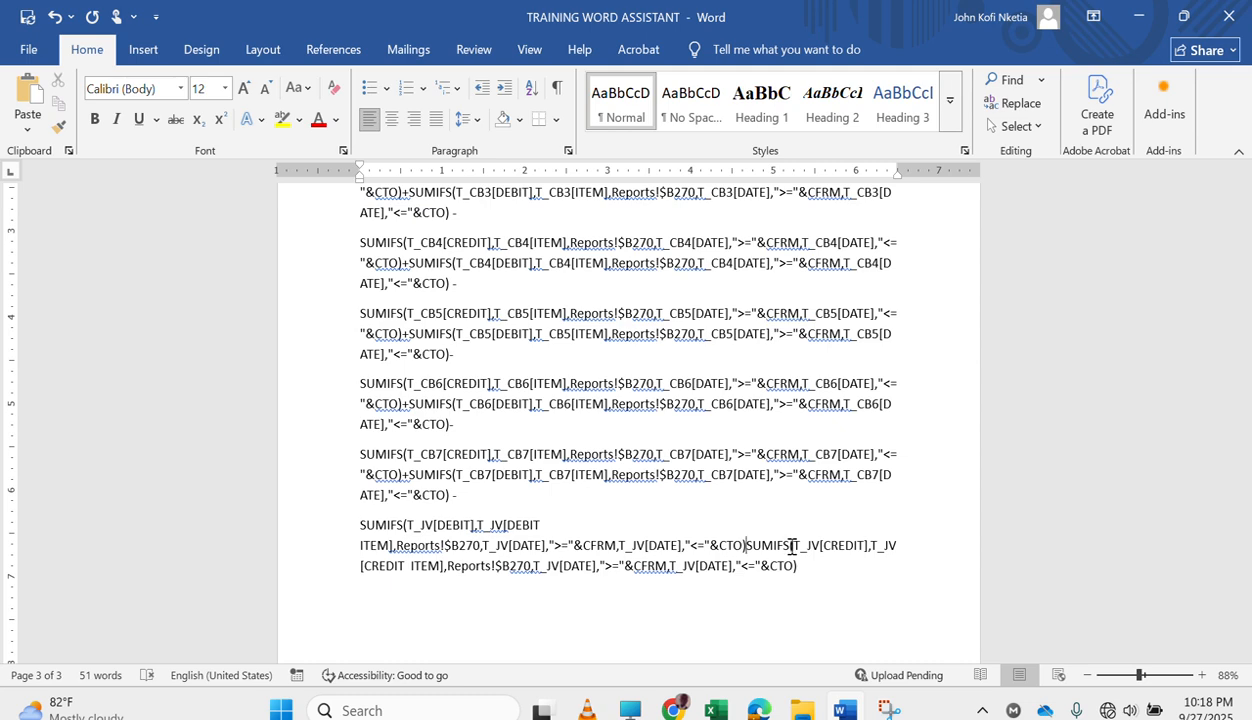
text(+)
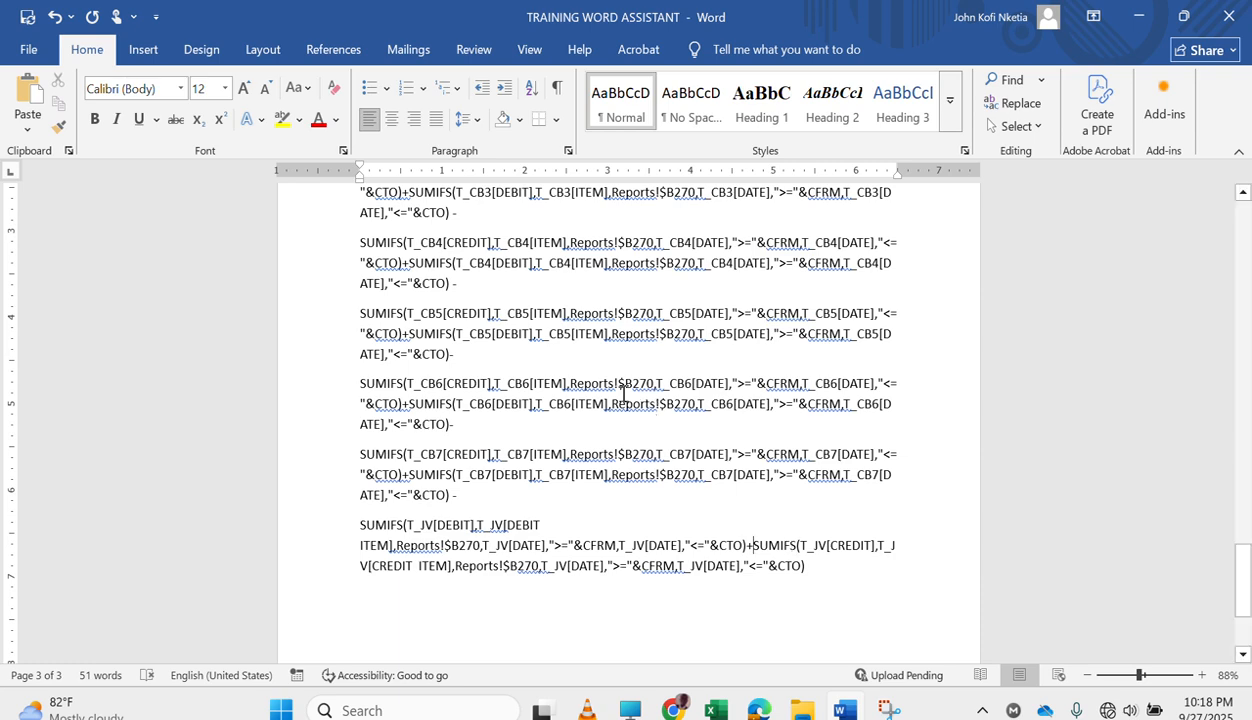
scroll(623, 394, up, 5)
scroll(623, 394, down, 7)
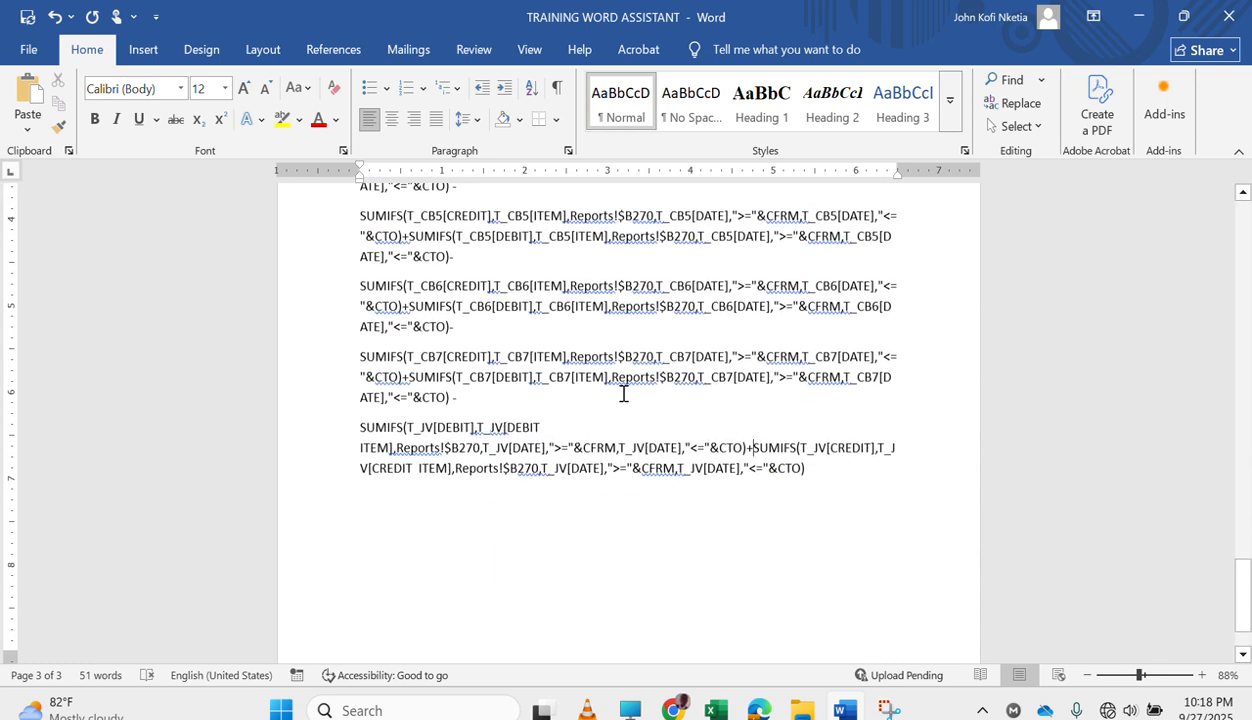
scroll(623, 394, up, 6)
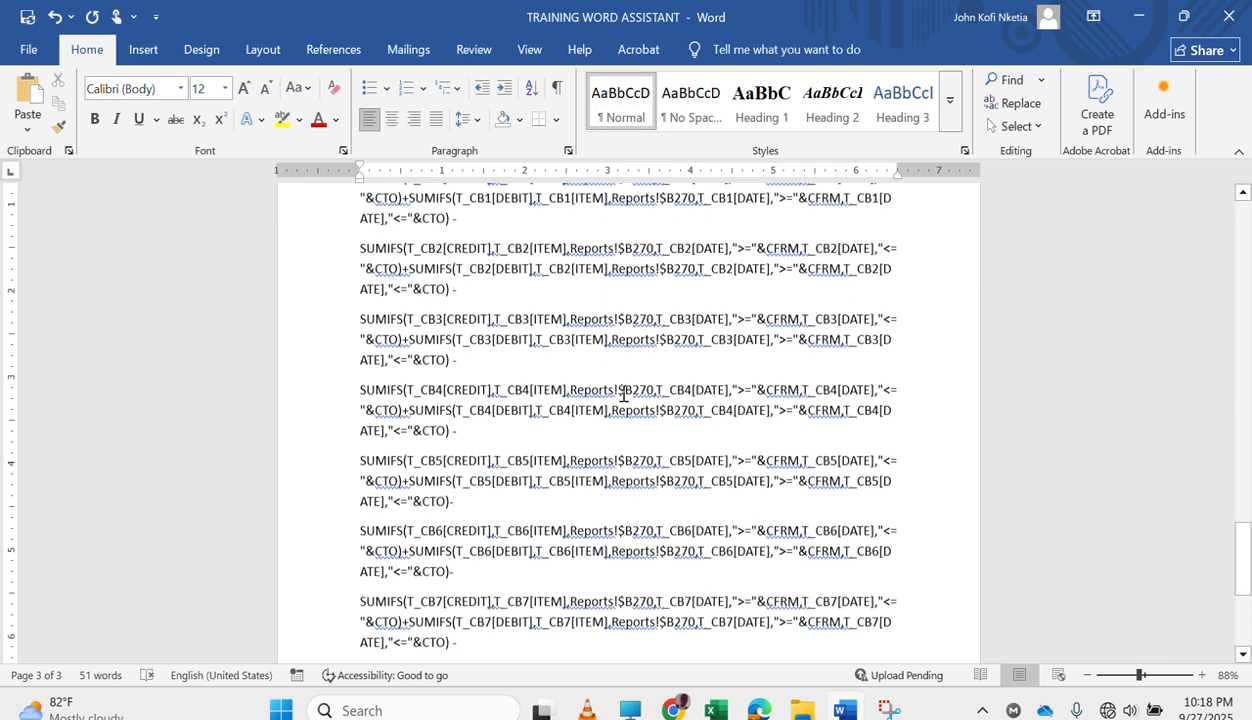
scroll(623, 394, up, 1)
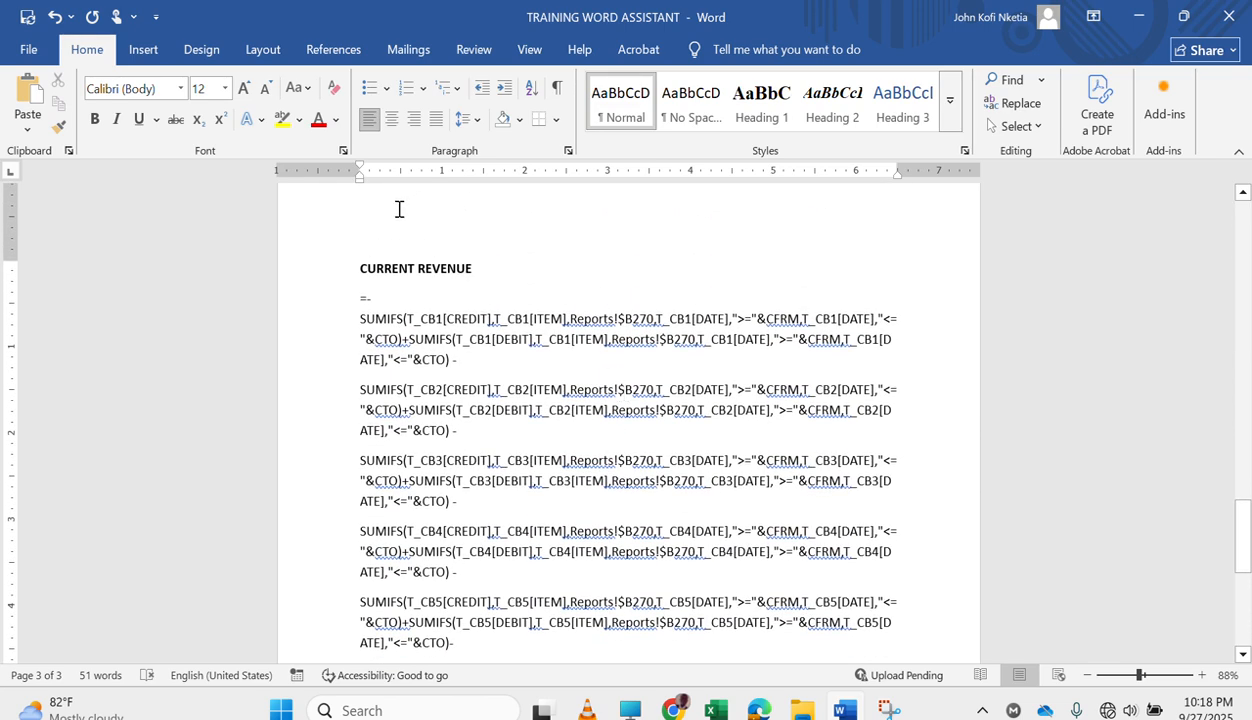
Switch to the Excel Reports sheet and check the Consultation Fee item cell B253 and the formula in D253.
click(715, 708)
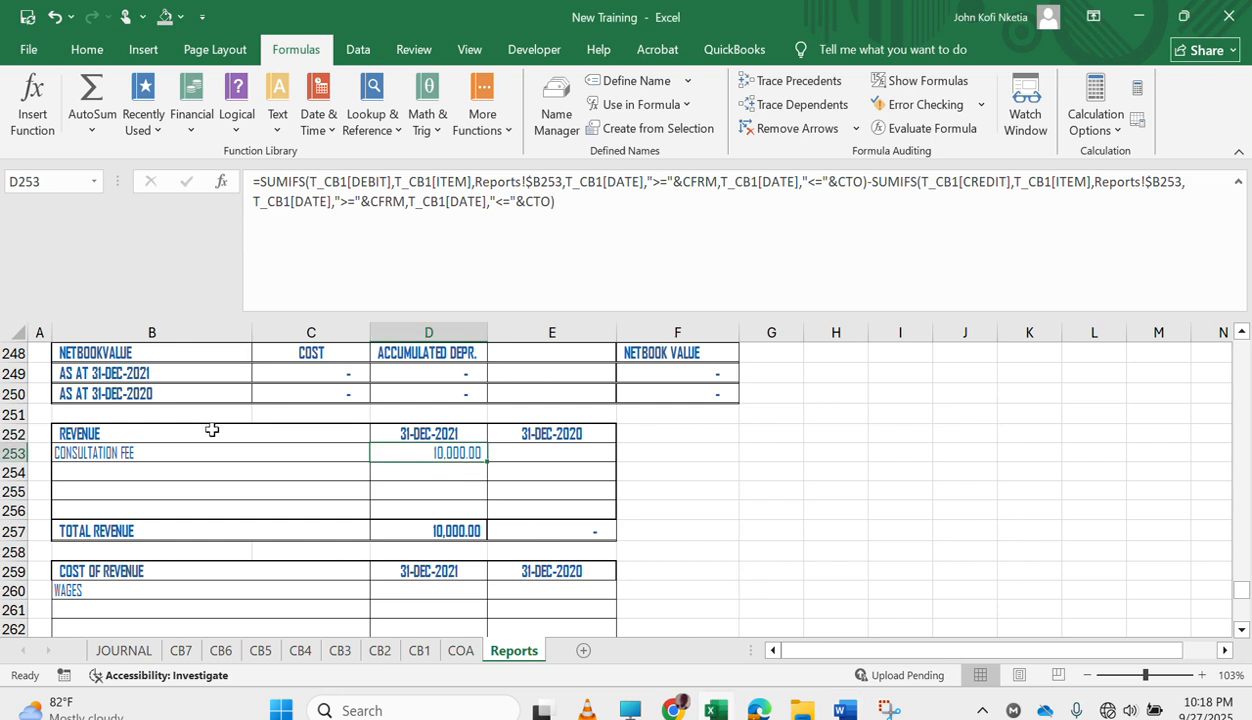
click(102, 453)
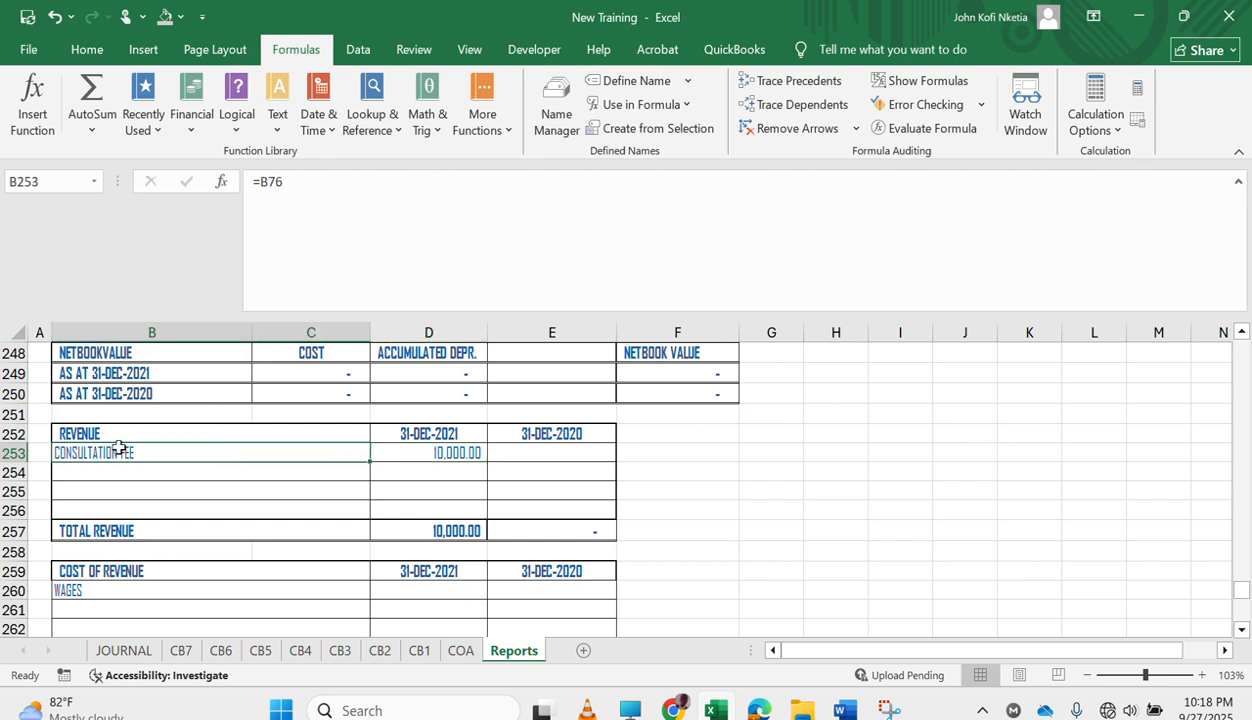
click(443, 448)
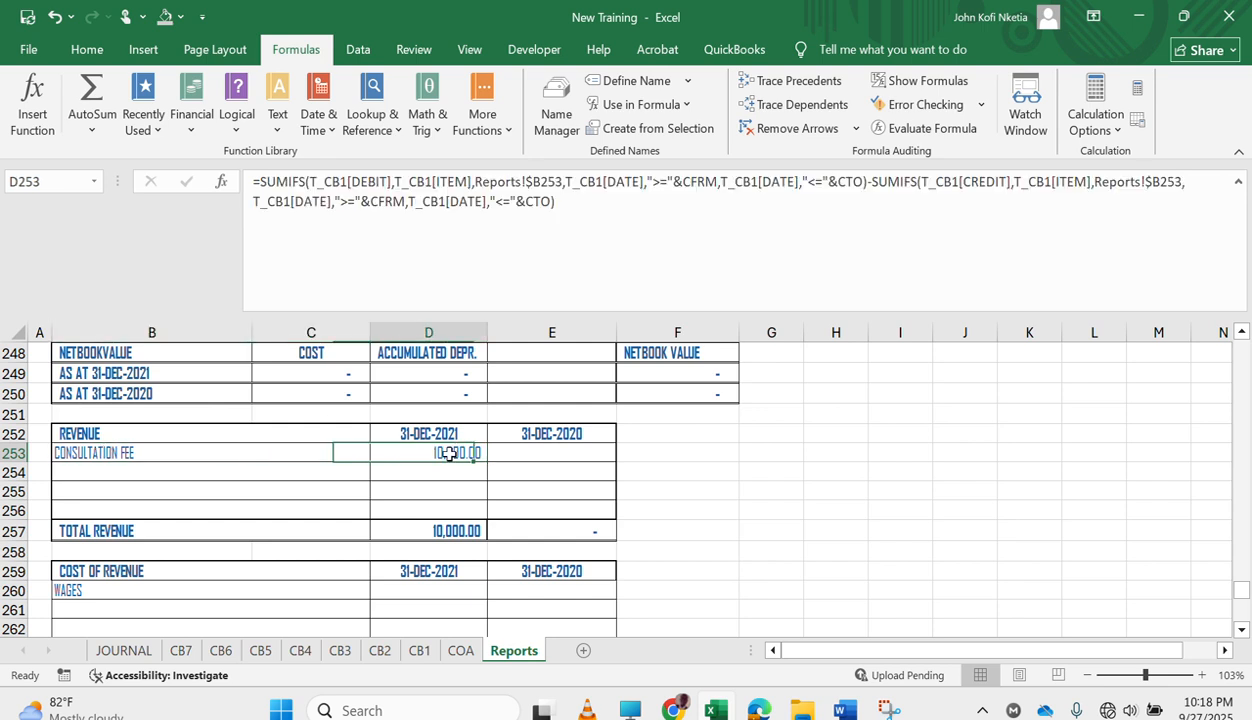
Check the Consultation Fee item cell B253, and compare it with the B270 reference in the CB1 revenue formula in Word.
click(248, 456)
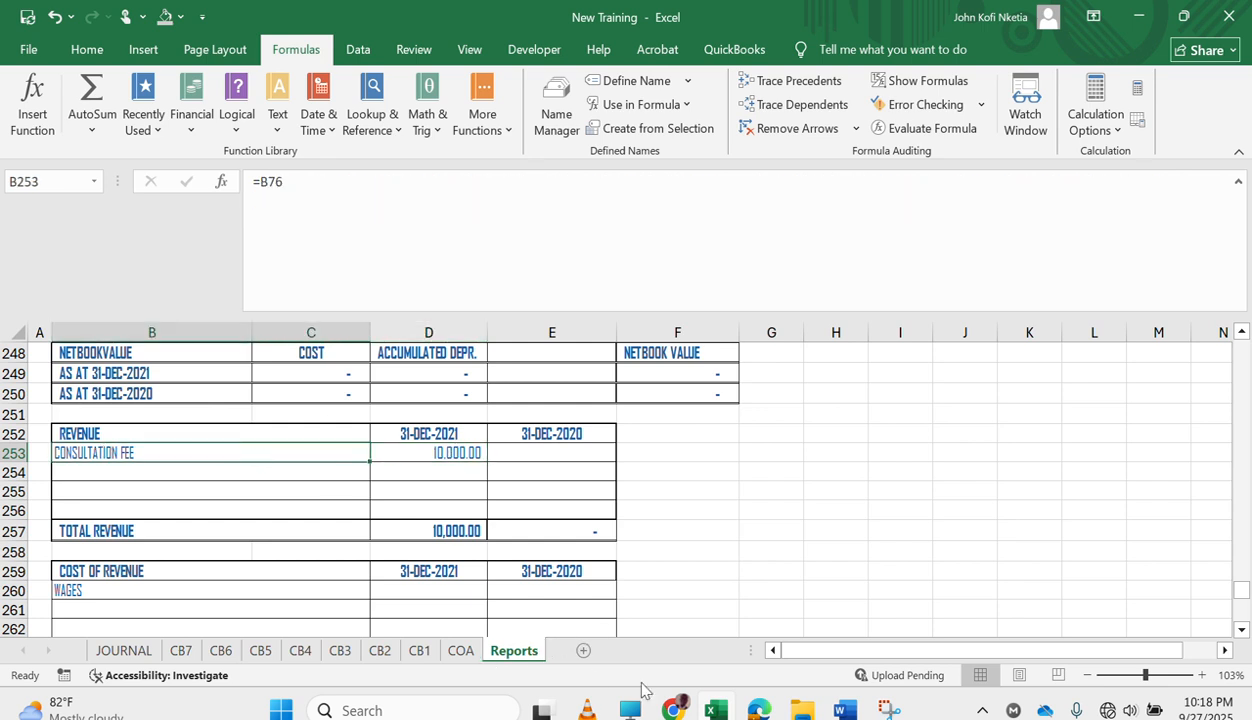
click(840, 705)
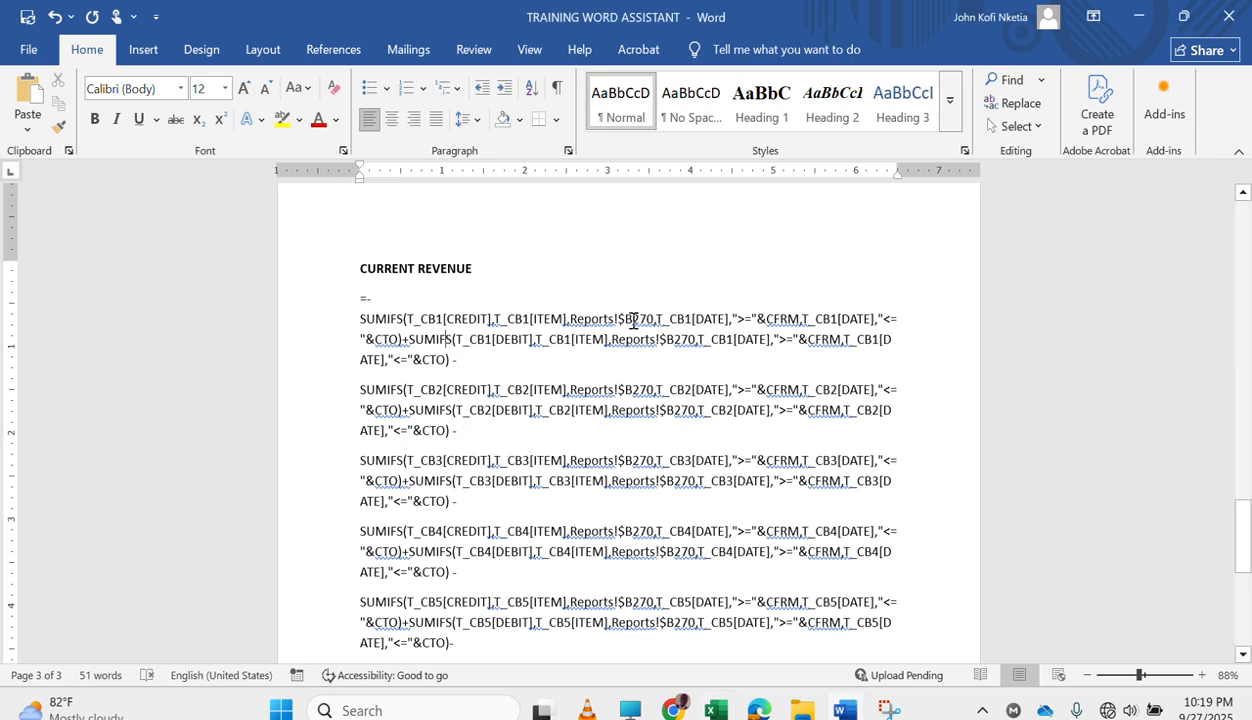
mouse_move(633, 320)
mouse_down()
mouse_move(618, 320)
mouse_move(652, 322)
mouse_up()
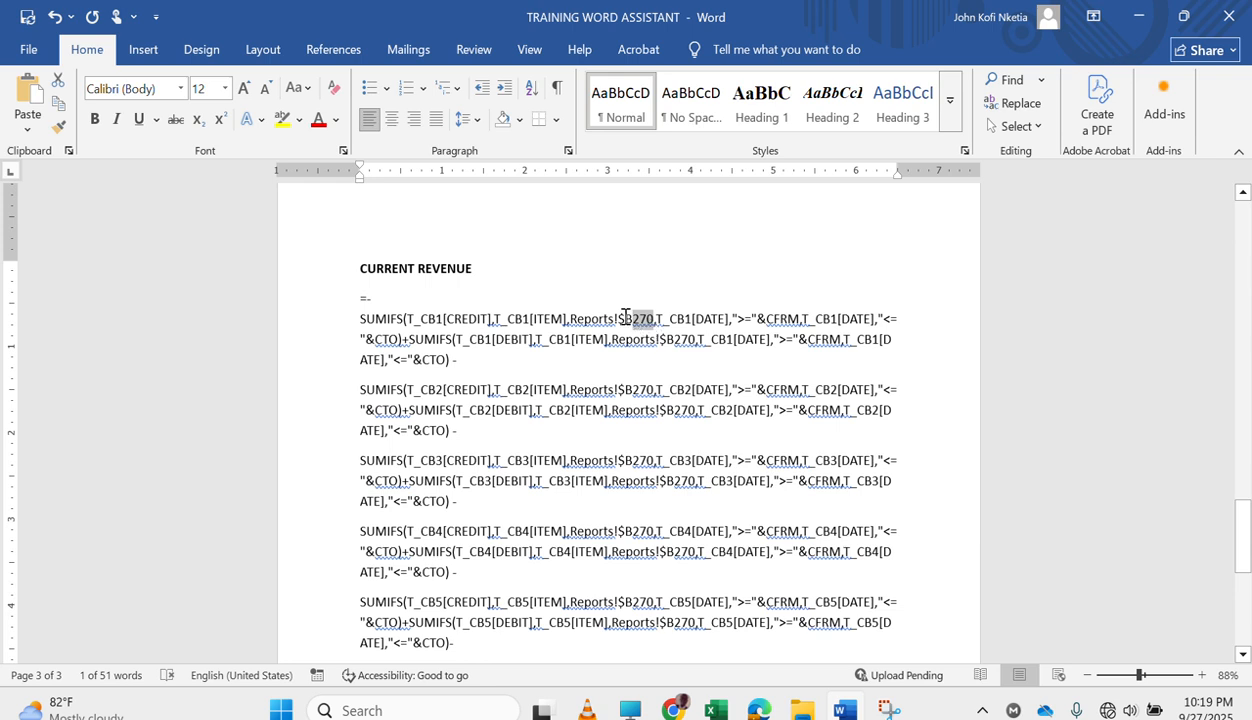
click(625, 318)
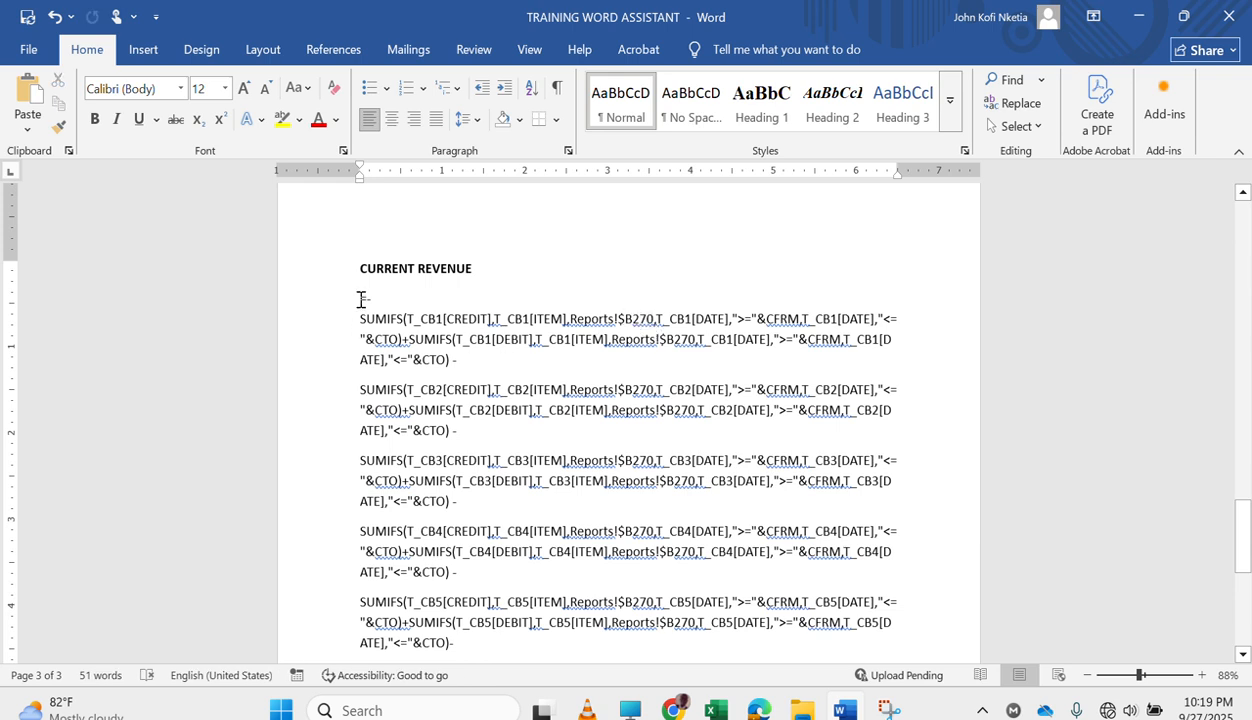
Select the whole CURRENT REVENUE formula, set up a replacement of 270 with 253, and find the first occurrence.
drag(361, 299, 855, 511)
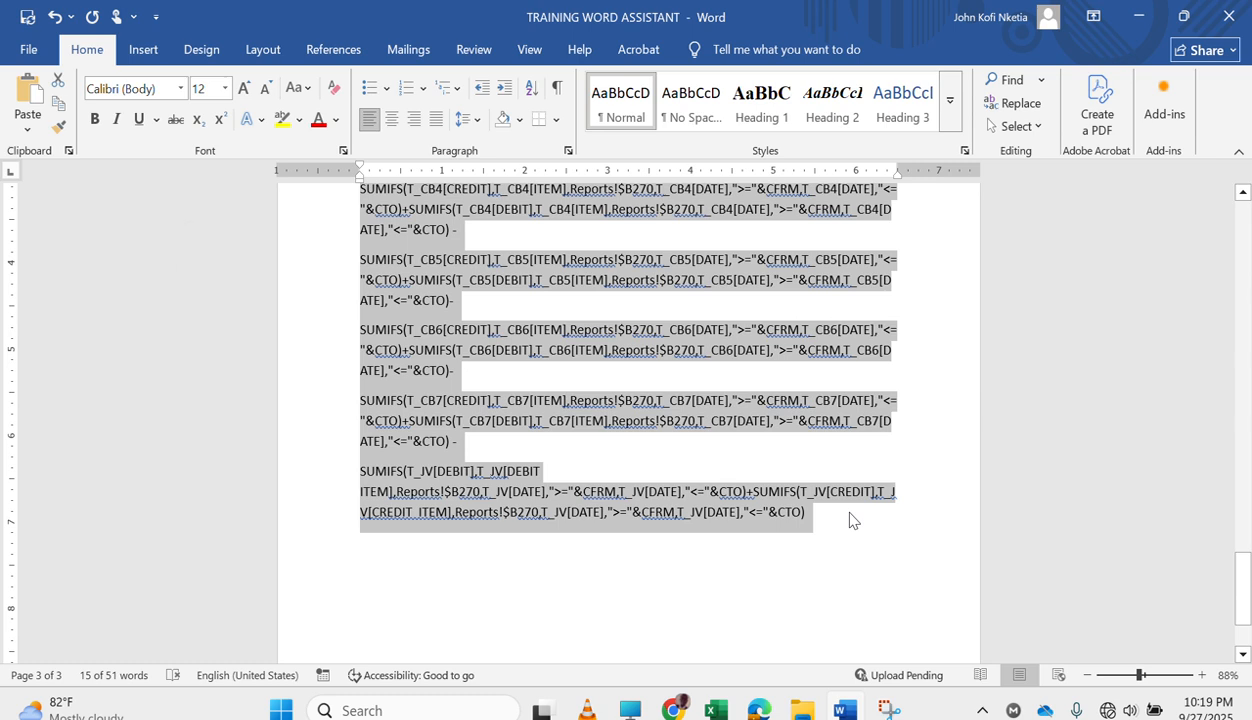
key(ctrl+h)
text(270)
key(Tab)
text(2)
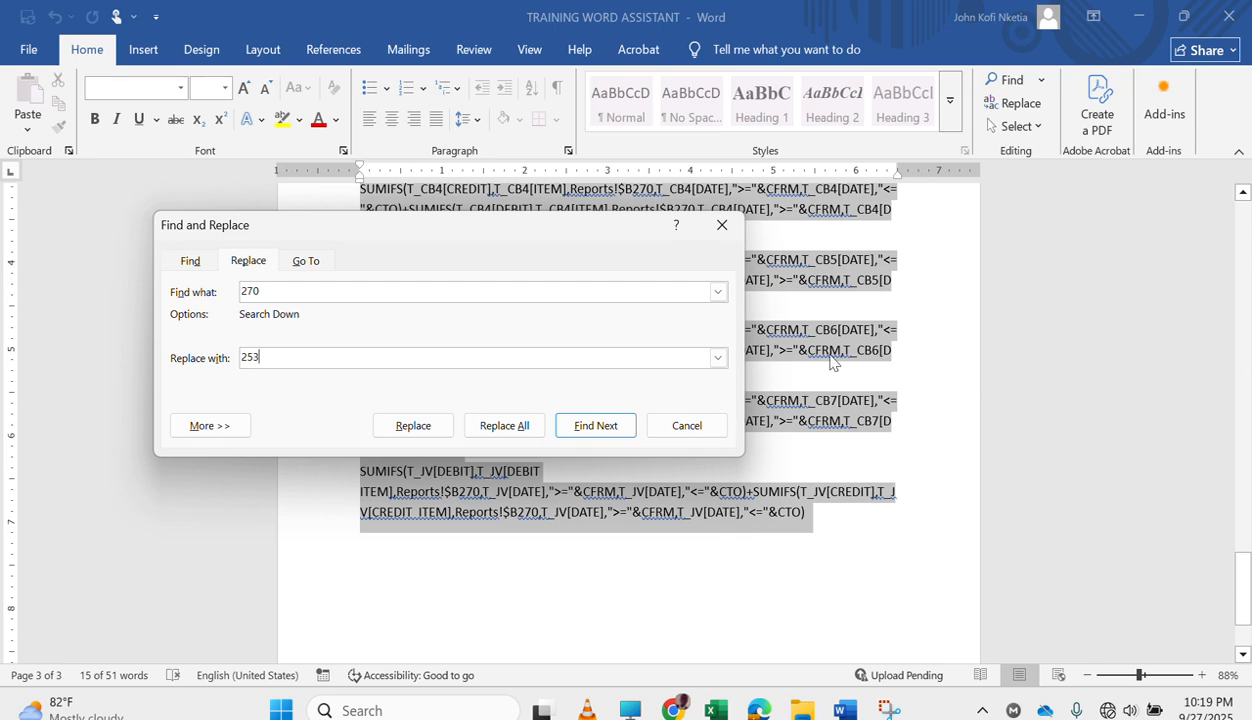
scroll(825, 370, up, 10)
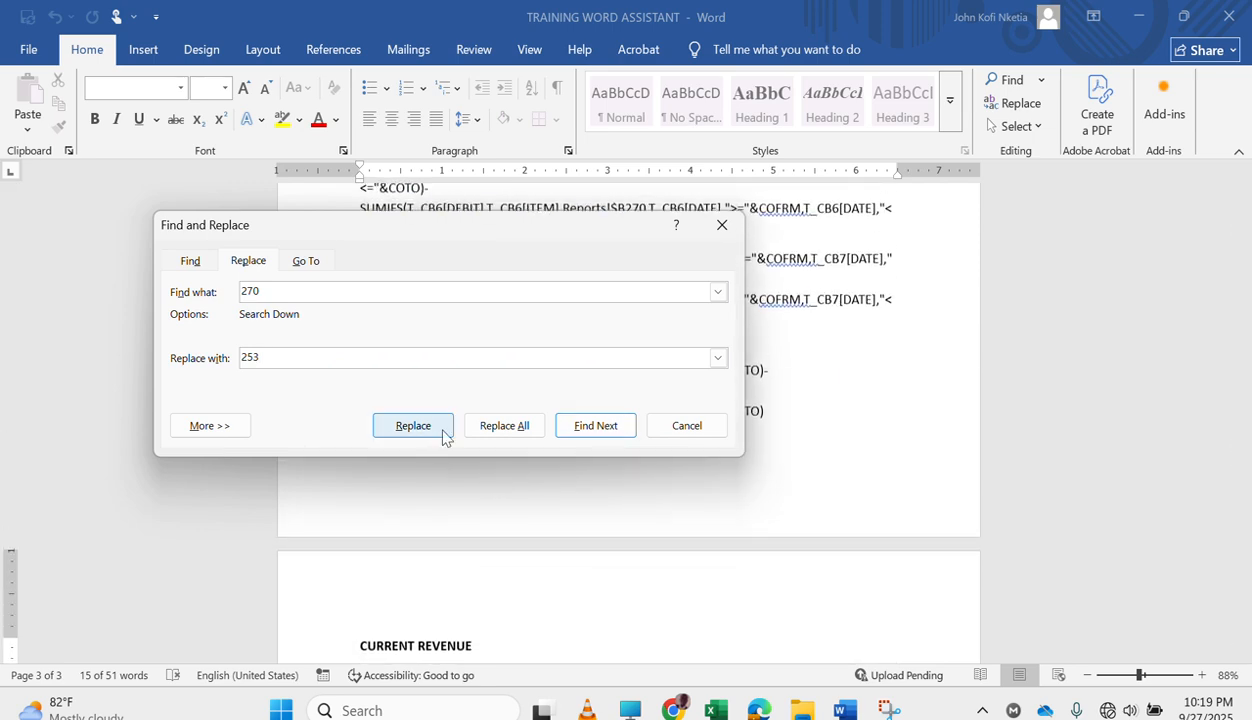
click(600, 426)
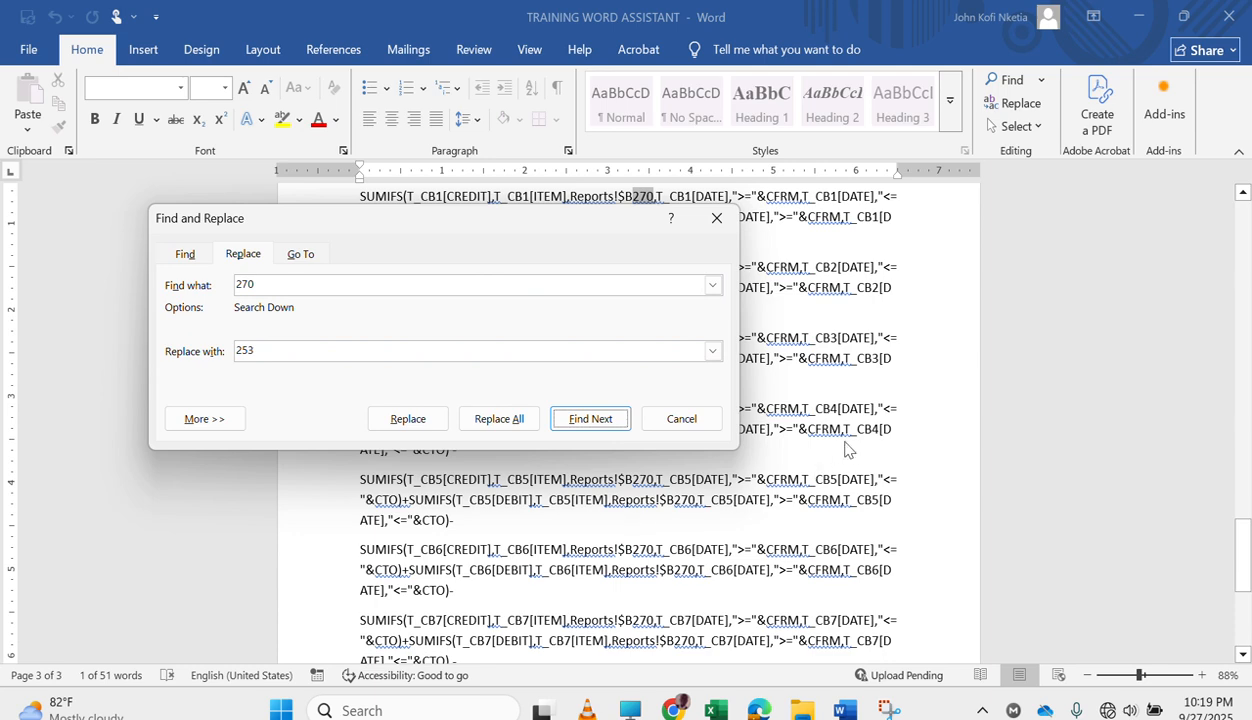
scroll(871, 390, up, 5)
scroll(871, 390, up, 3)
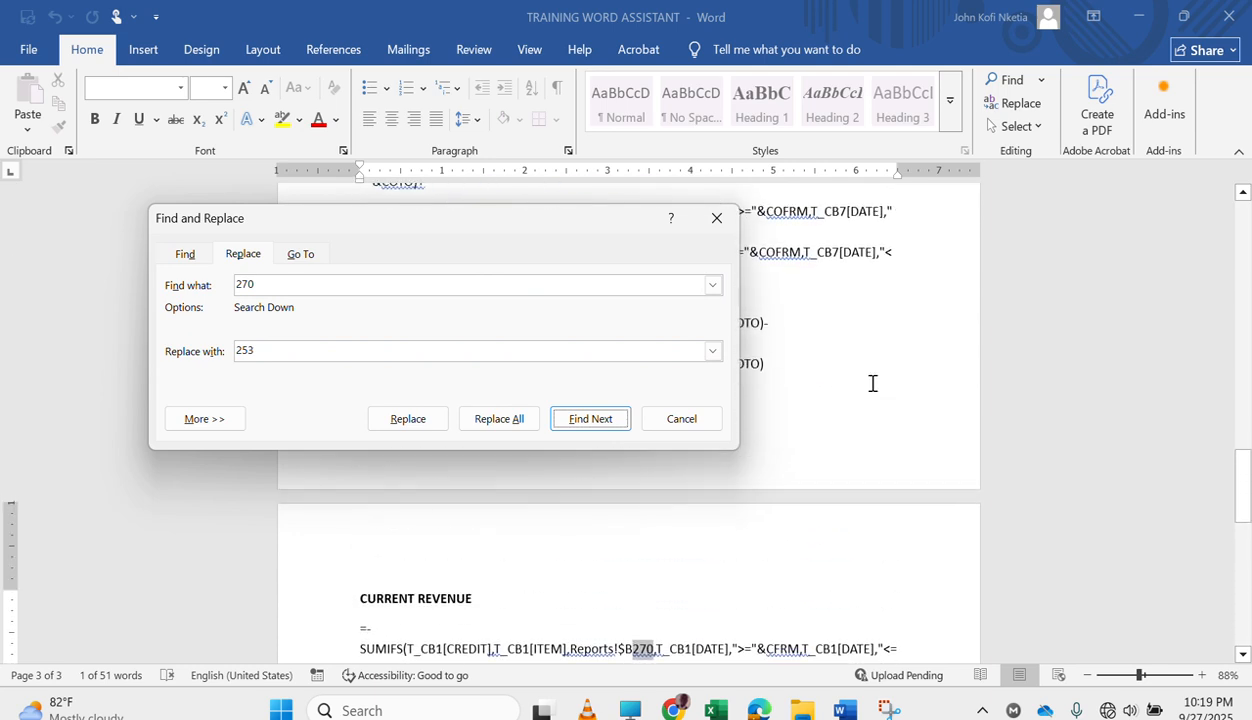
Replace each 270 with 253 one by one throughout the selected CURRENT REVENUE formula, without searching the rest of the document.
click(407, 419)
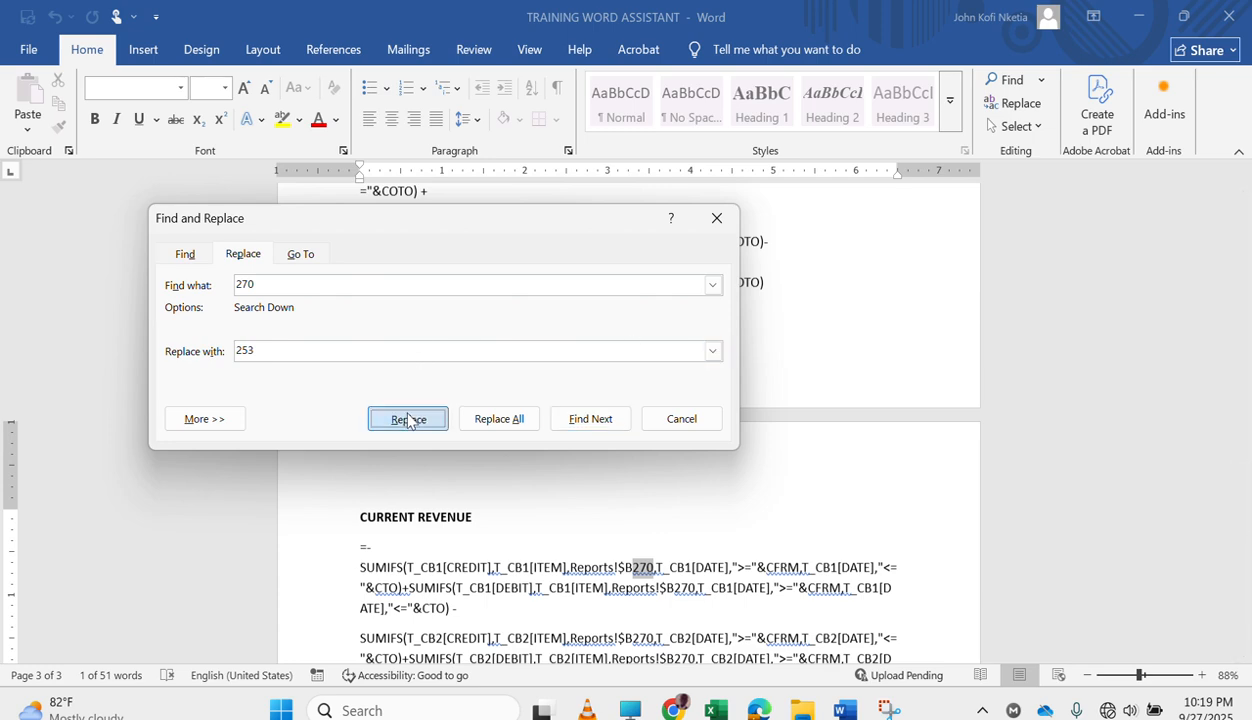
click(407, 419)
click(407, 419)
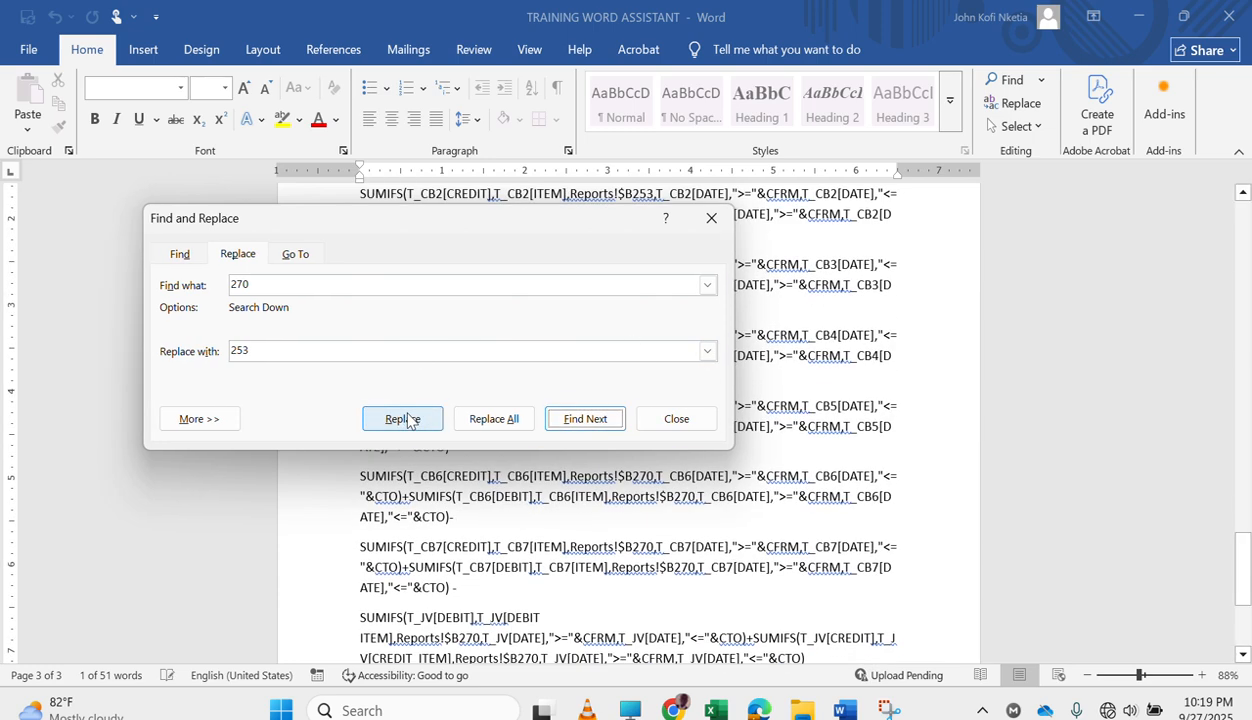
click(402, 419)
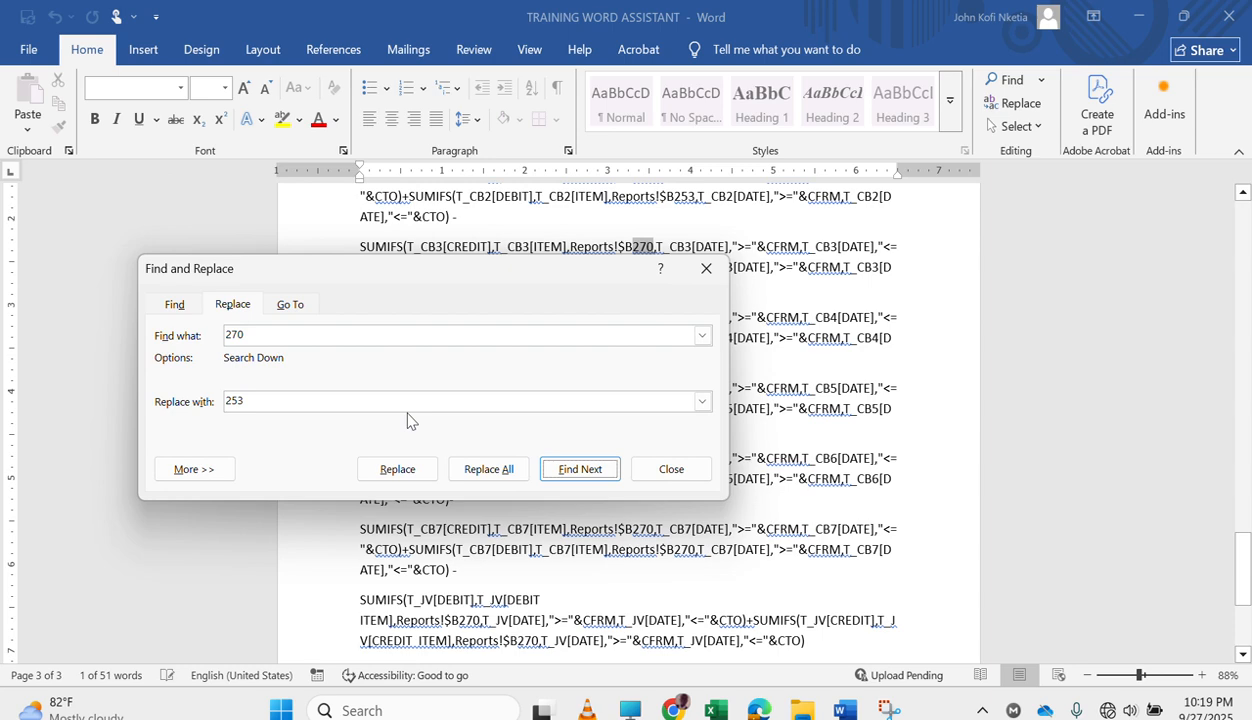
click(397, 467)
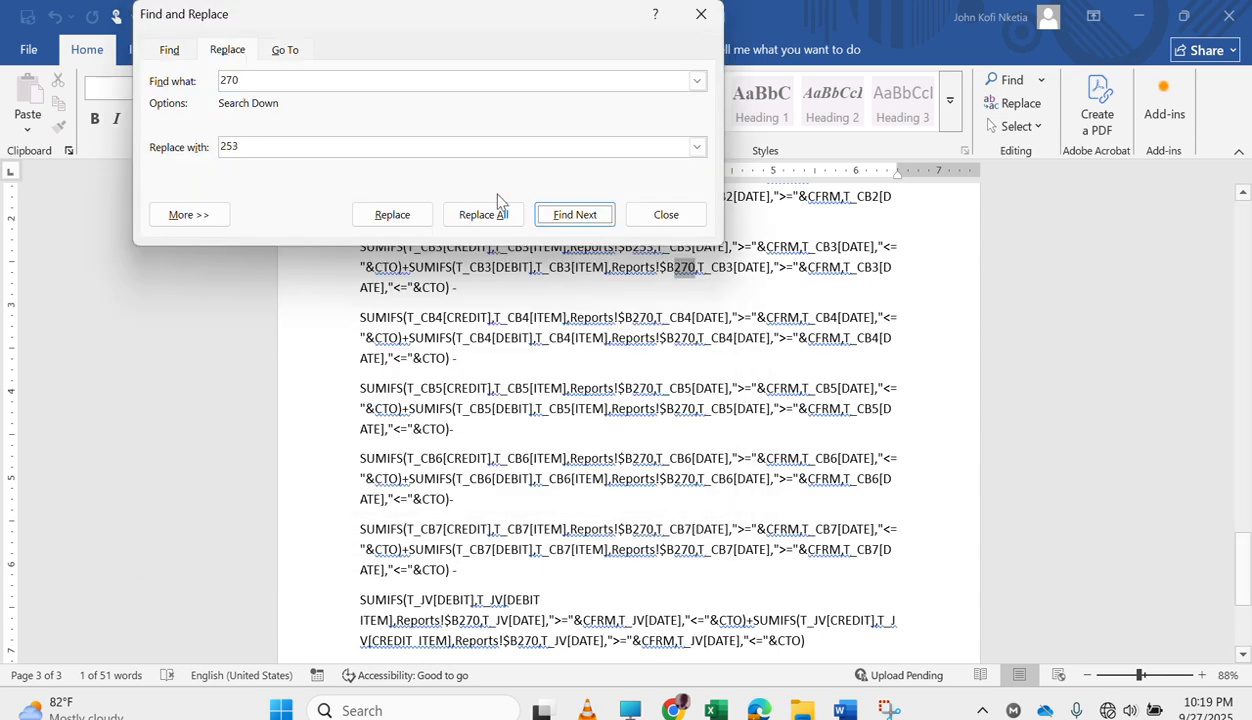
click(397, 220)
click(397, 218)
click(397, 218)
click(392, 215)
click(392, 215)
click(392, 215)
click(392, 215)
click(392, 215)
click(392, 215)
click(396, 220)
click(396, 220)
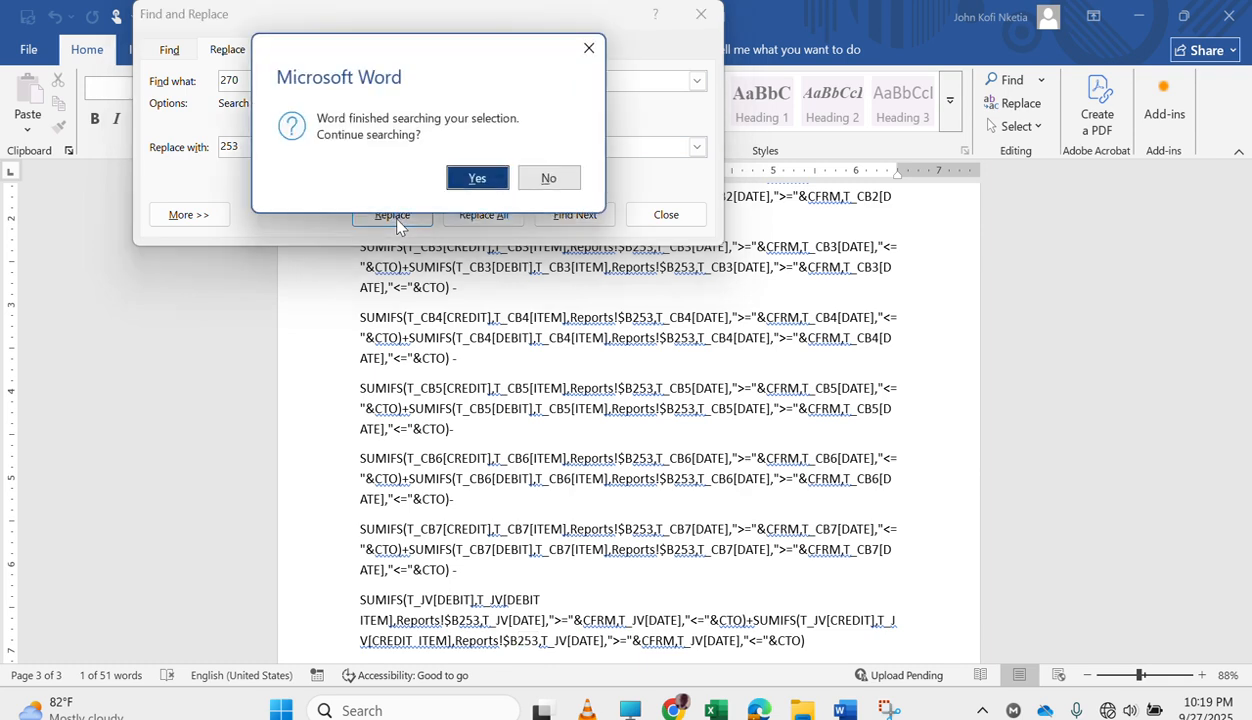
click(549, 178)
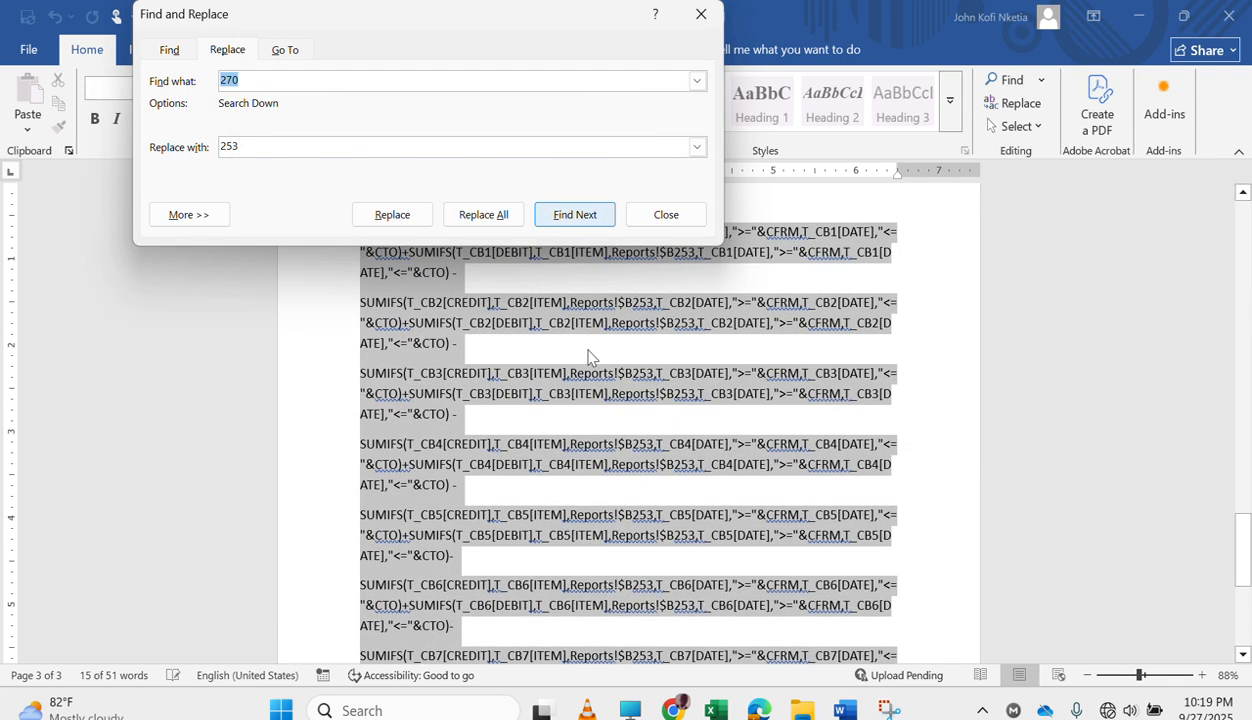
Copy the selected CURRENT REVENUE formula into D253 of the Excel Reports sheet, replacing its formula and removing the trailing blank line.
scroll(612, 440, up, 4)
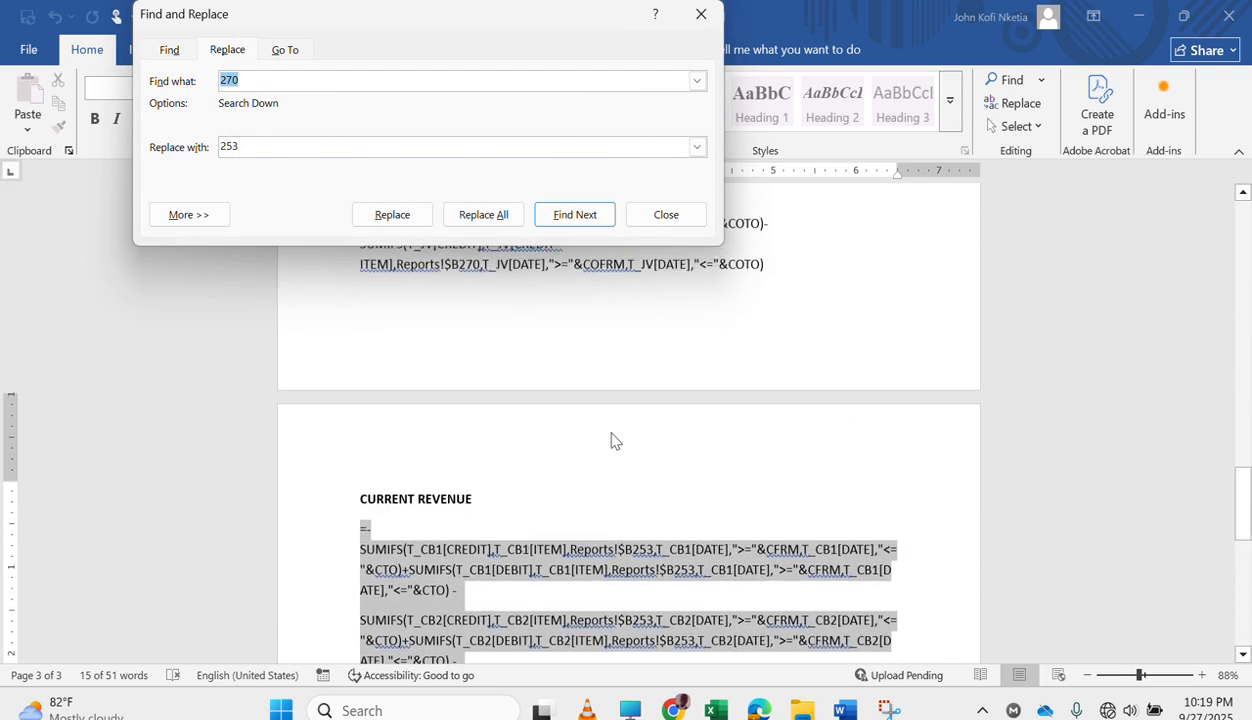
click(731, 477)
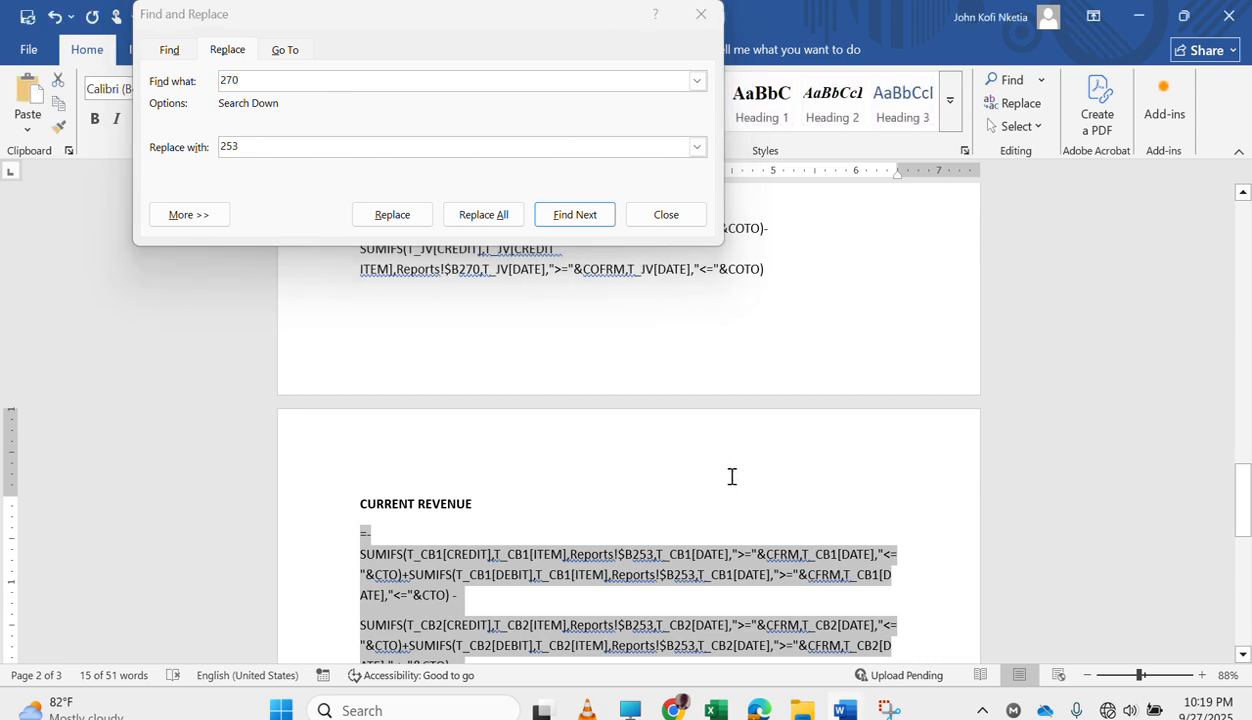
click(715, 710)
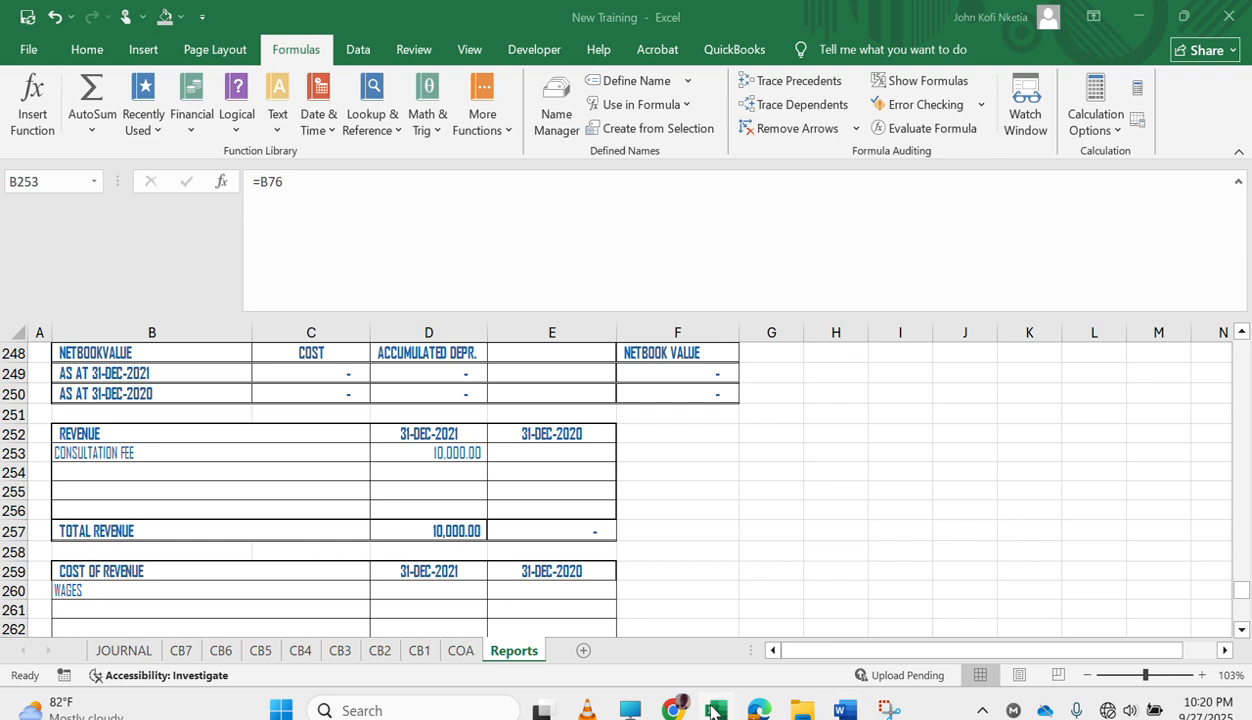
click(452, 452)
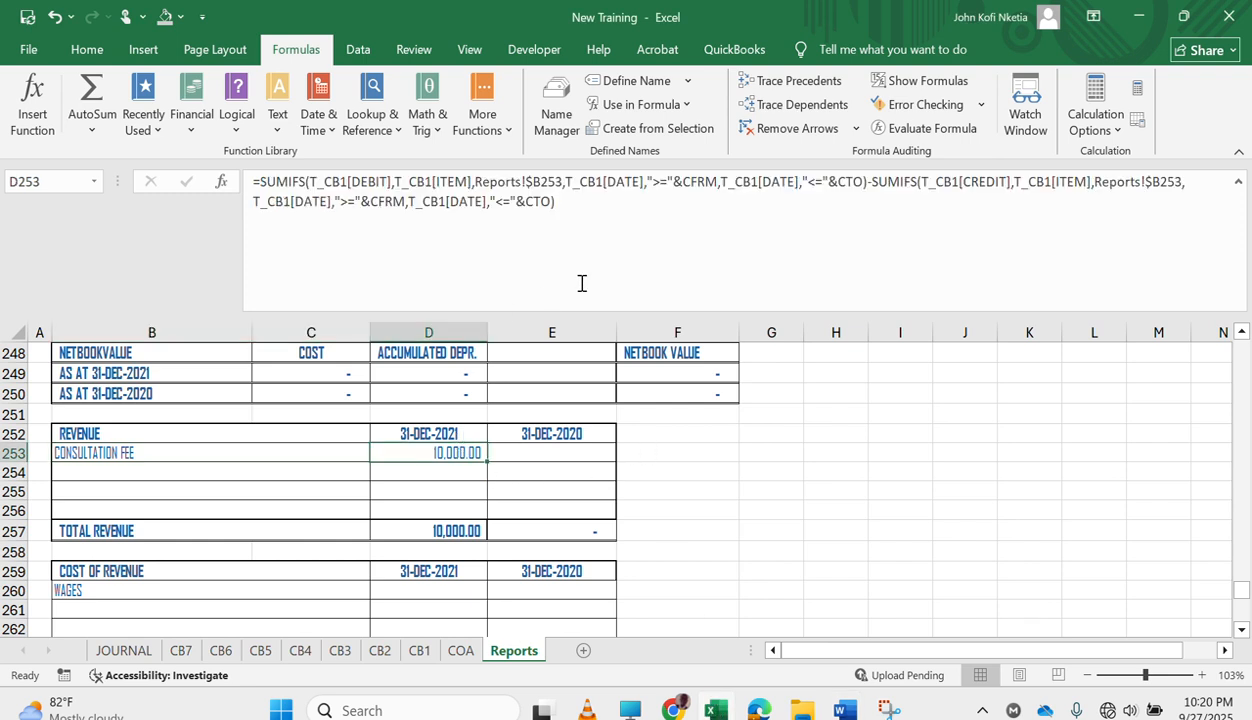
click(628, 202)
key(ctrl+v)
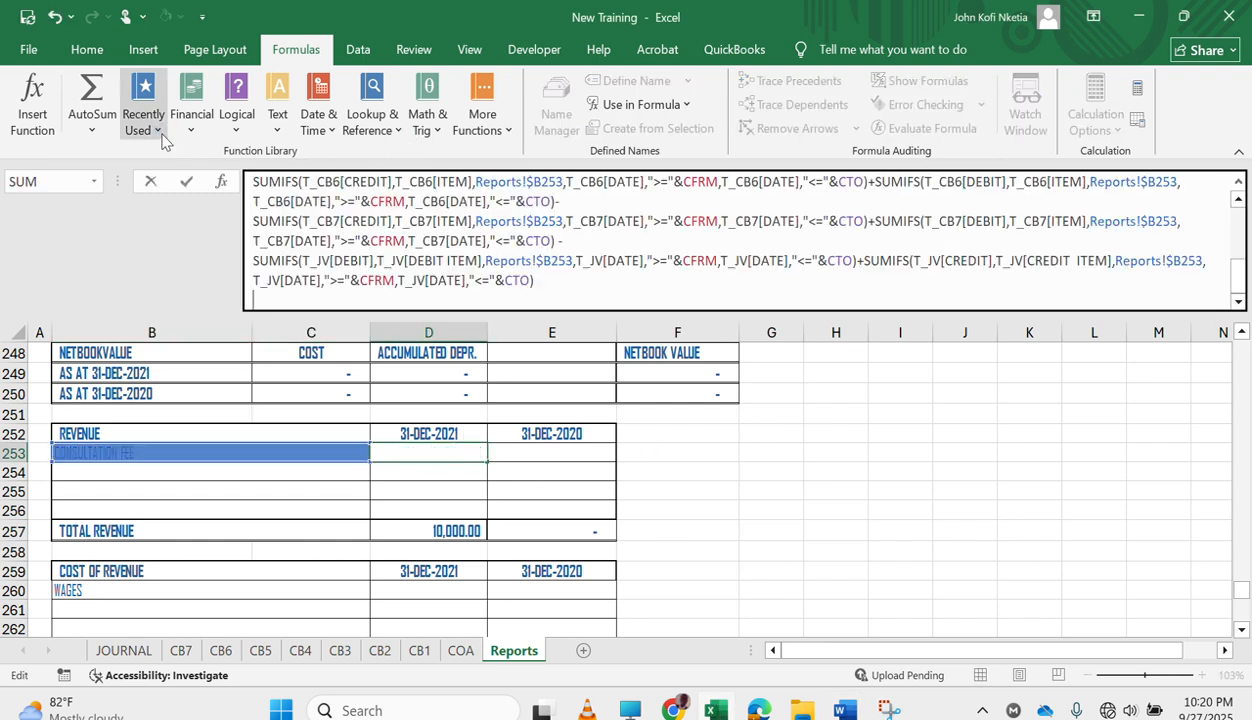
key(BackSpace)
key(Return)
key(Up)
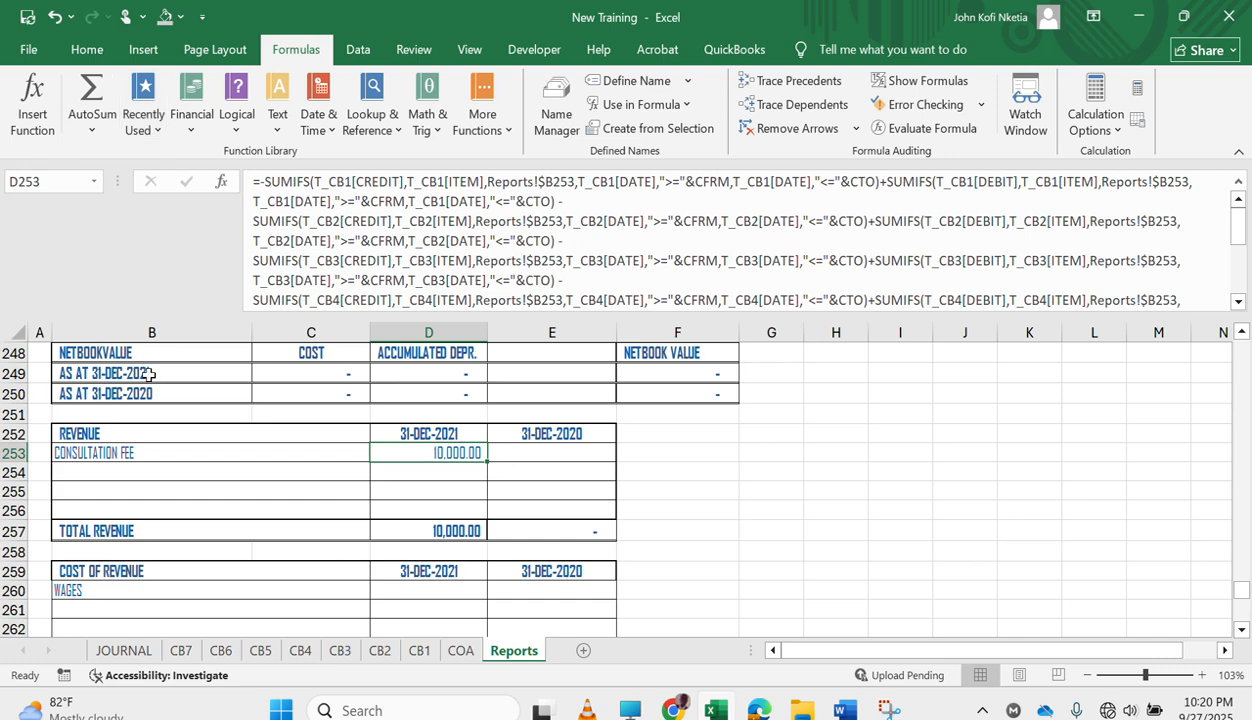
On the JOURNAL sheet, enter the date 9-Sep-01 in the first entry row and move to its debit main classification.
click(130, 650)
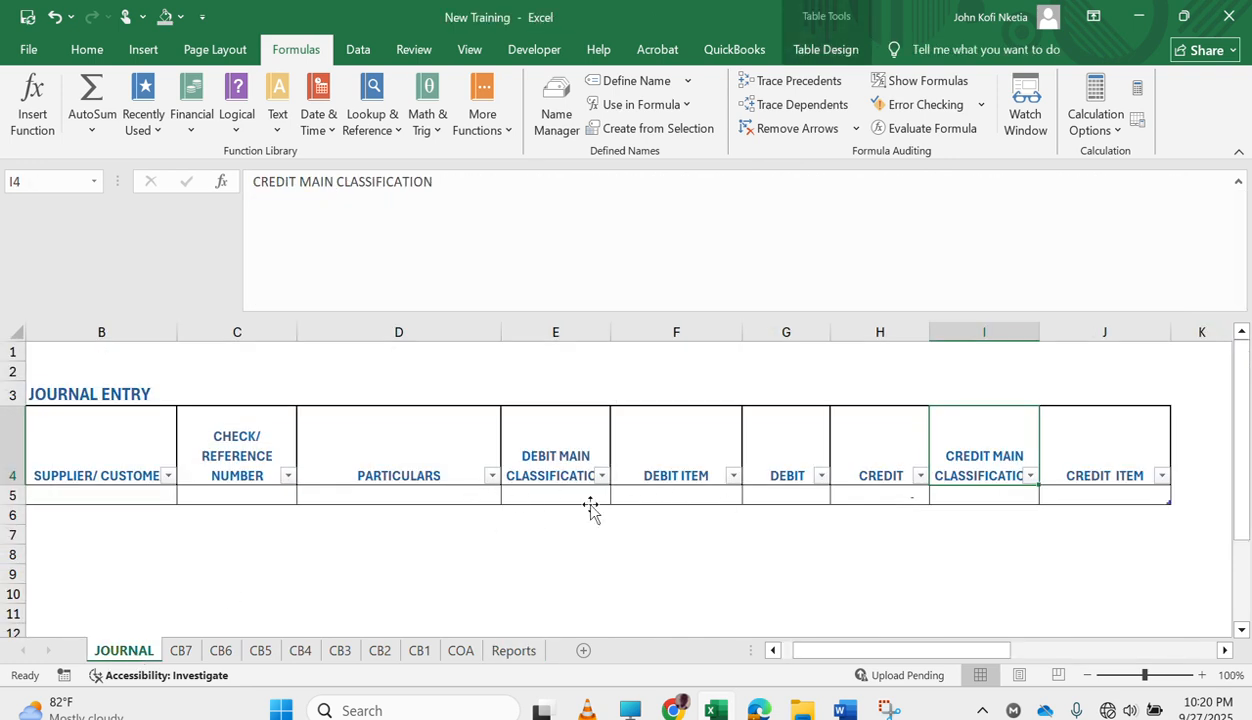
click(93, 493)
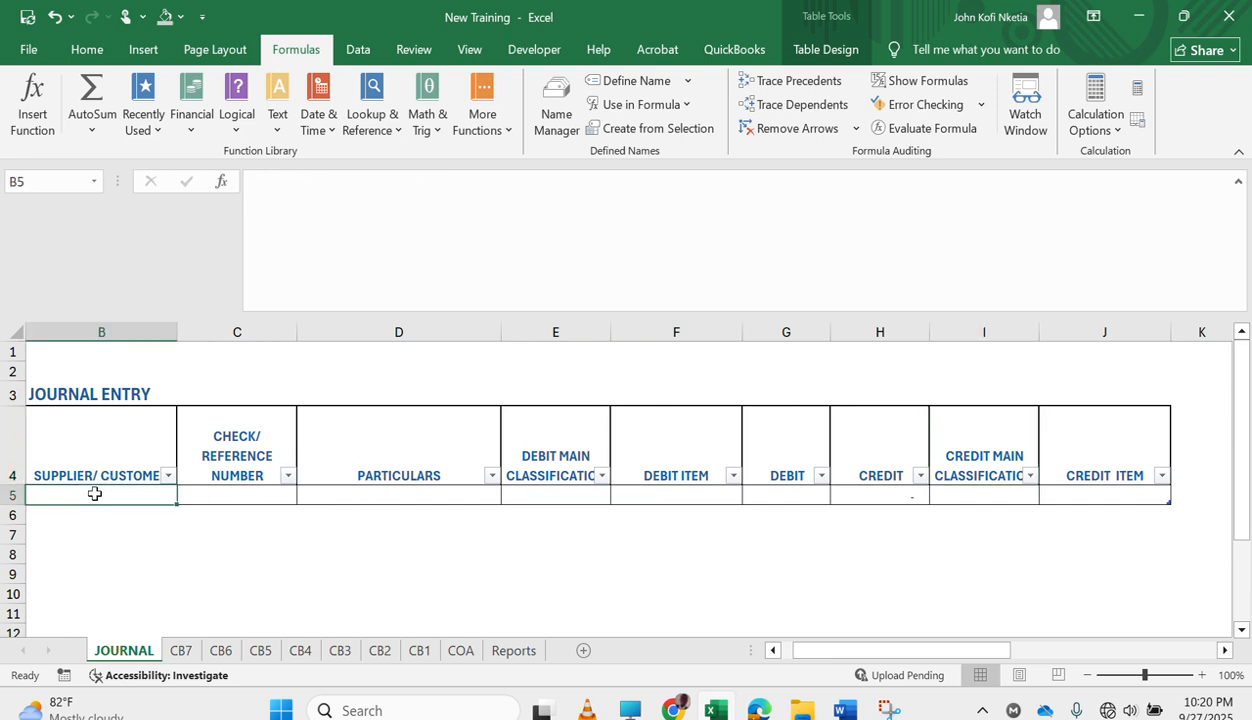
scroll(93, 493, left, 1)
click(94, 494)
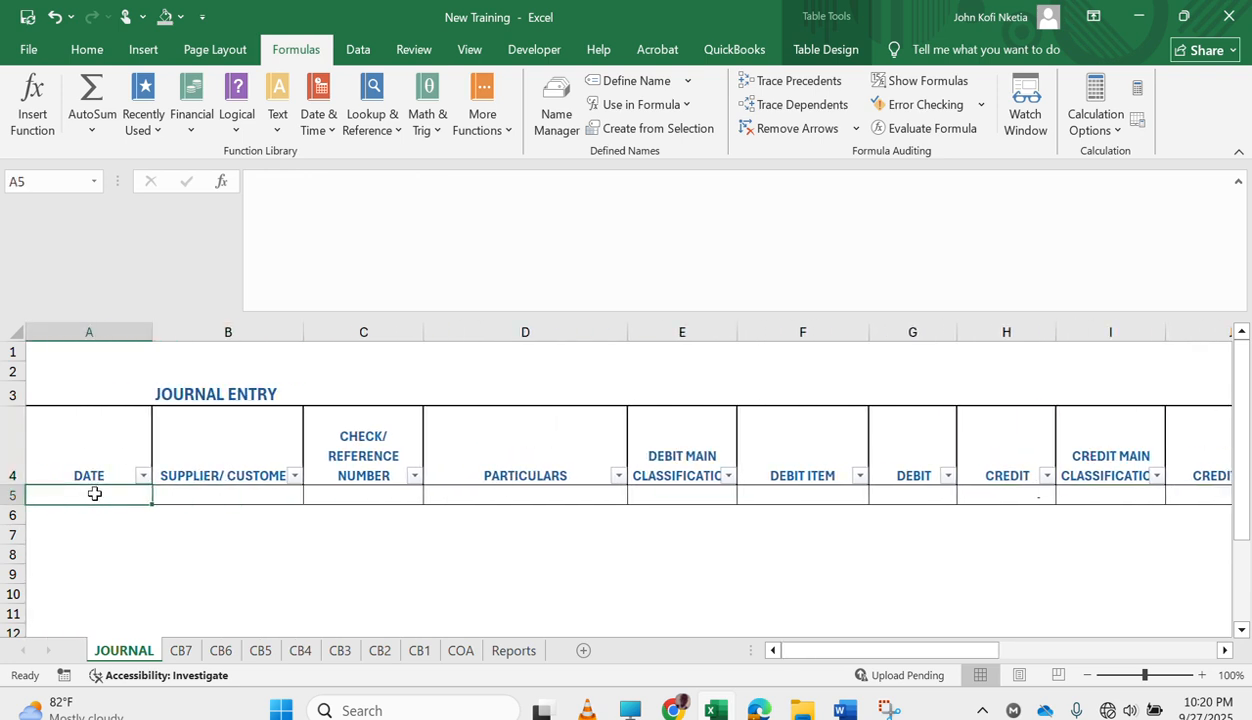
text(9)
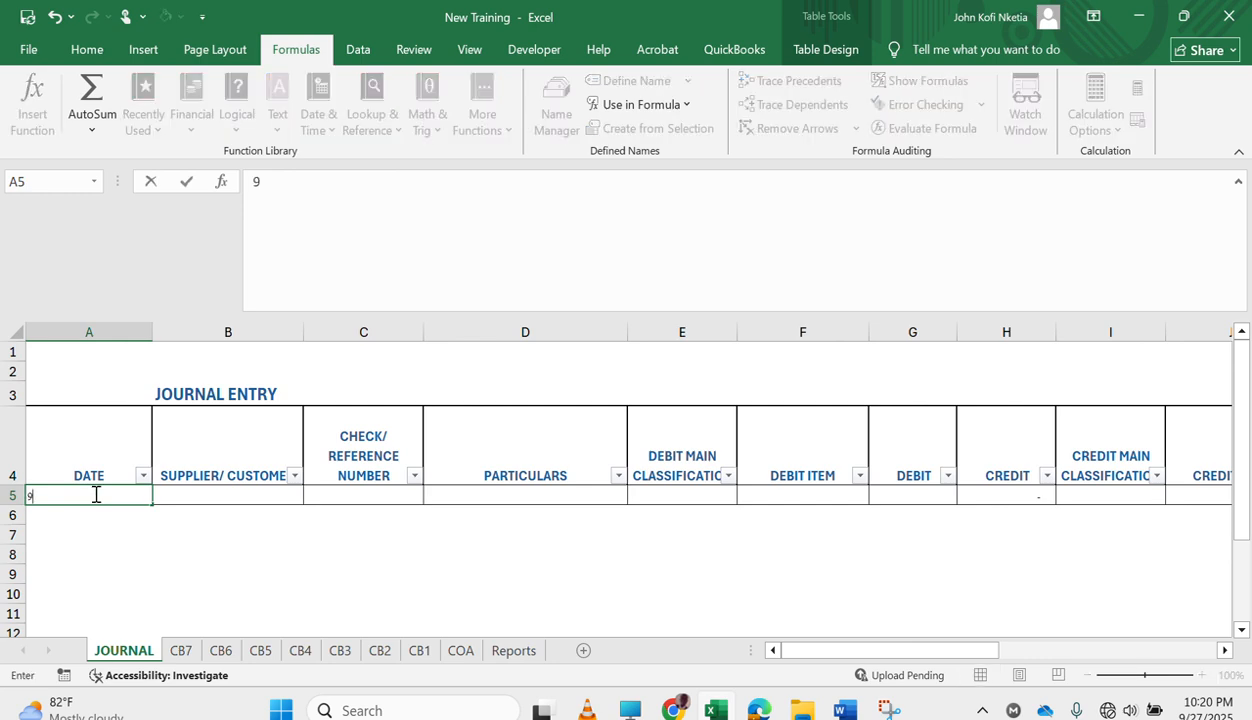
text(/9/1)
key(Tab)
key(Tab)
key(Tab)
key(Tab)
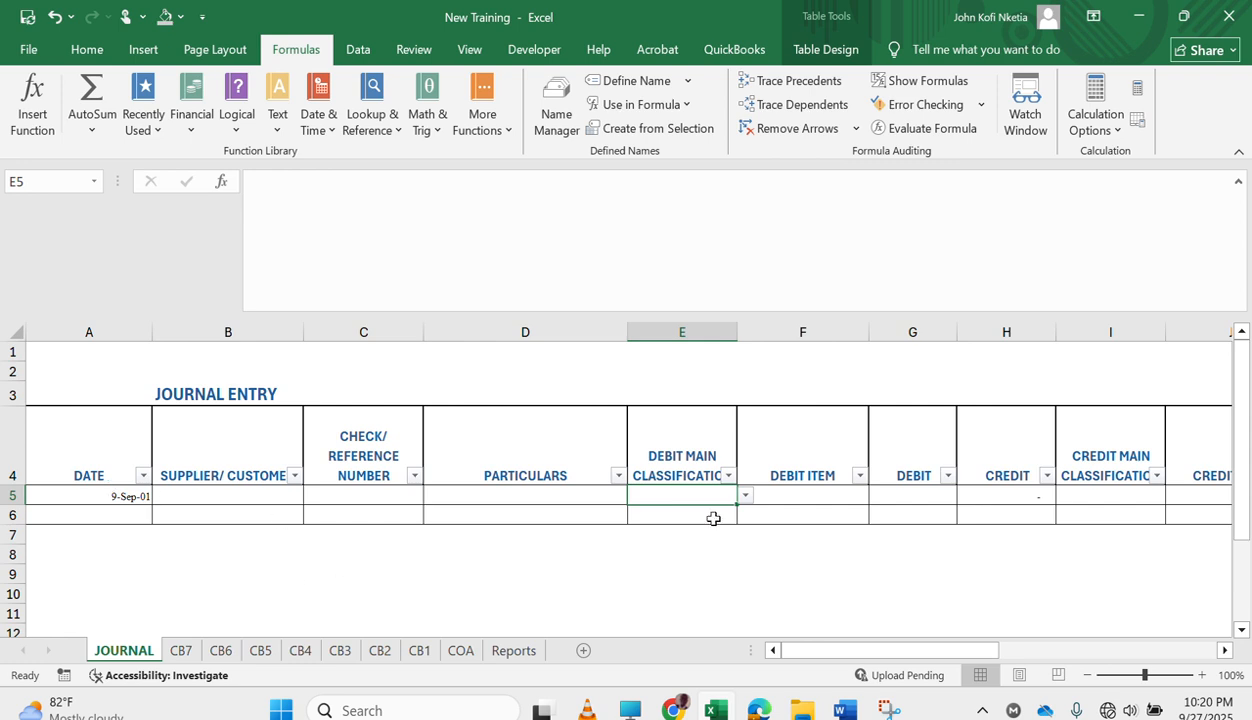
click(744, 496)
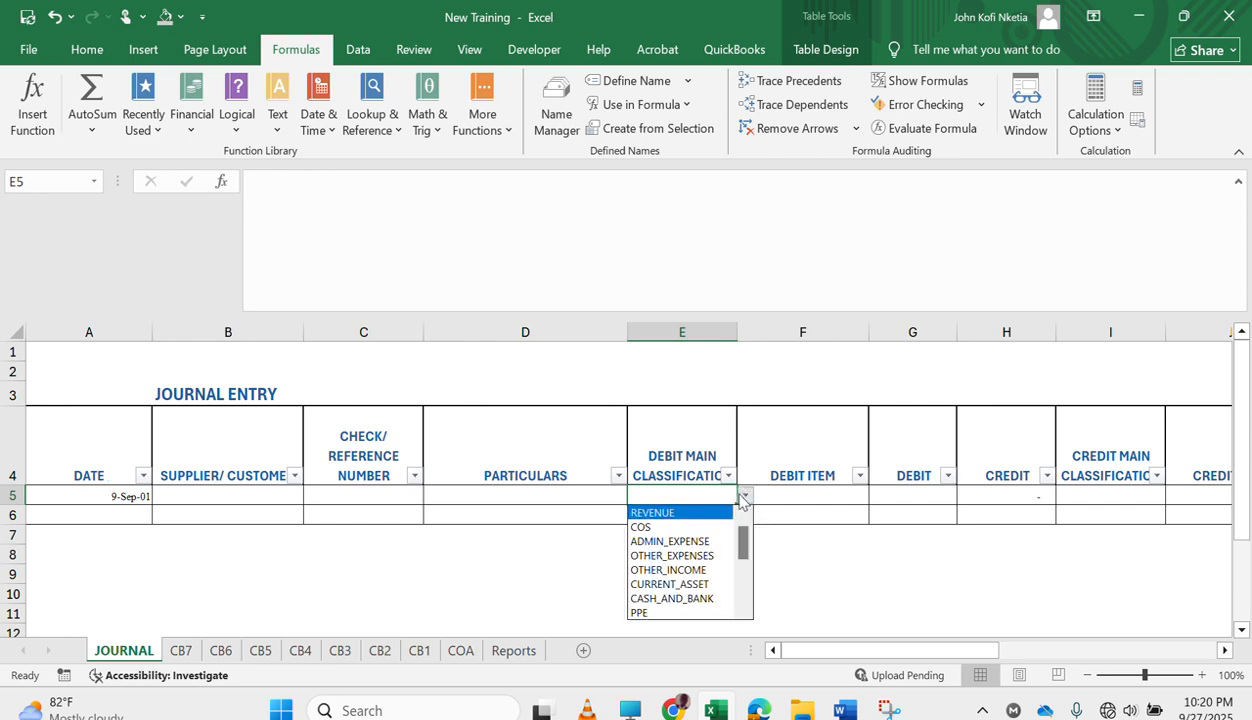
click(683, 513)
scroll(808, 511, right, 1)
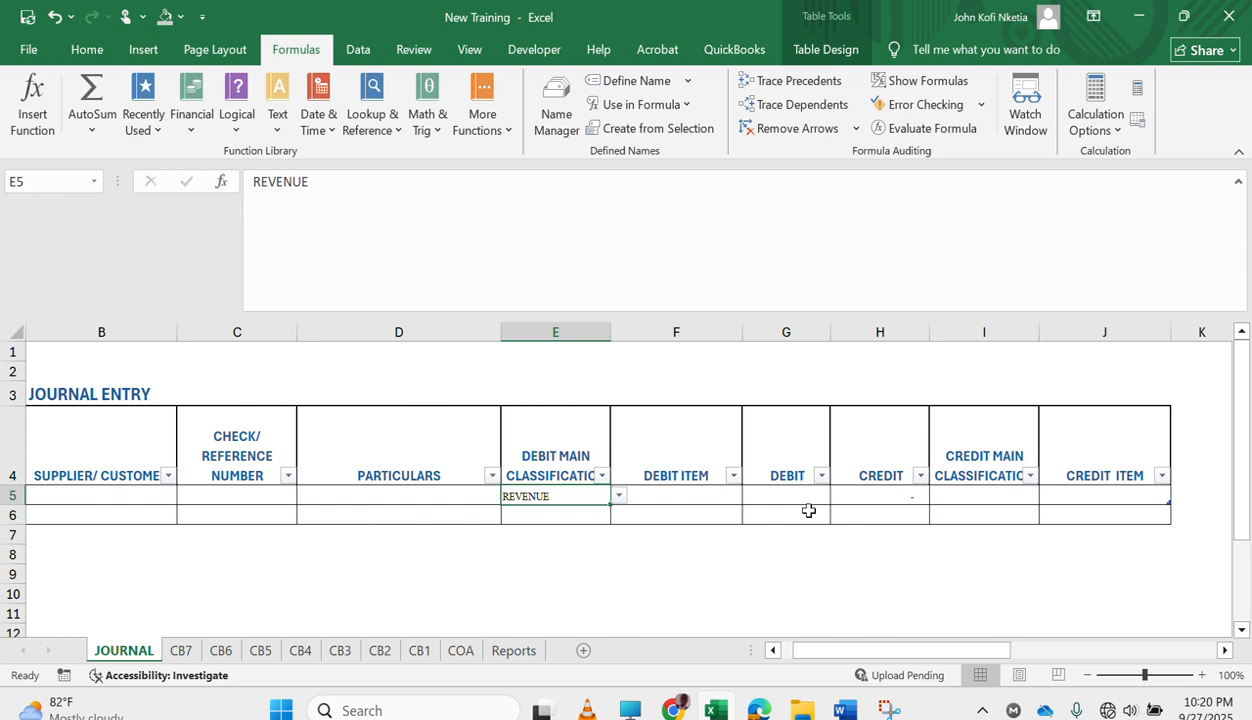
click(626, 498)
click(604, 498)
Set the debit main classification of the first journal entry to CURRENT_ASSET.
click(619, 498)
mouse_move(619, 545)
mouse_down()
mouse_move(619, 588)
mouse_move(619, 570)
mouse_up()
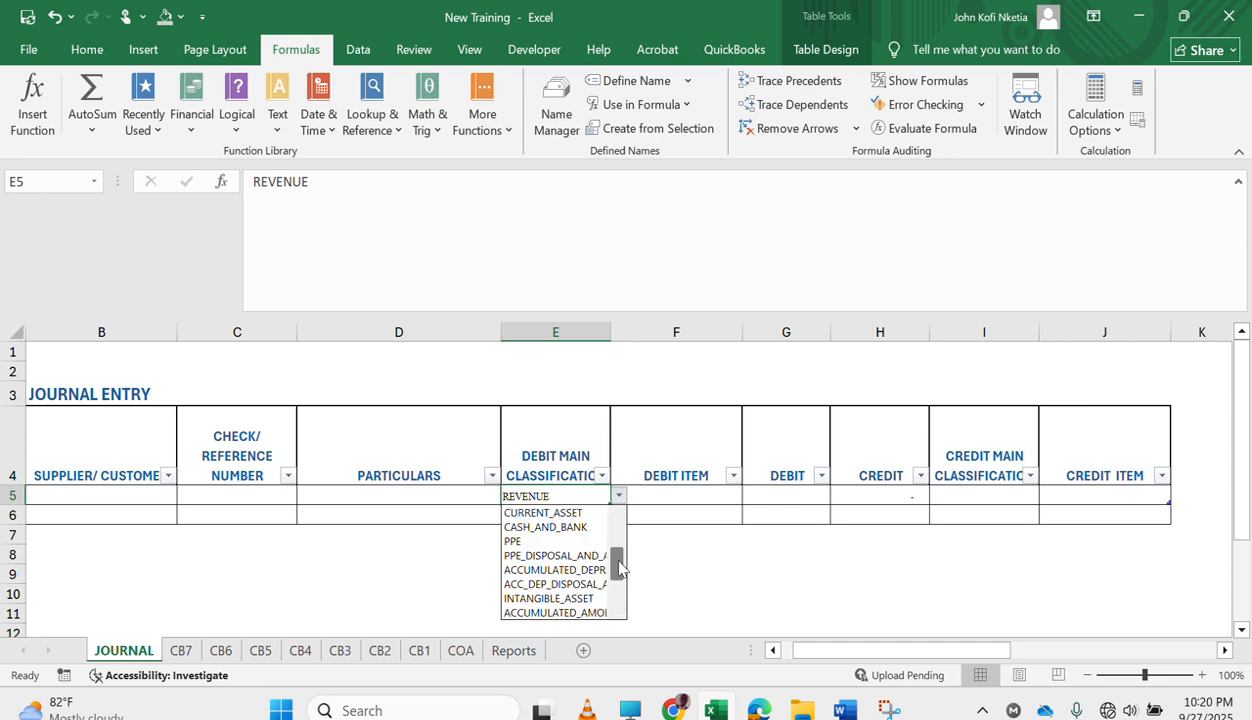
click(562, 513)
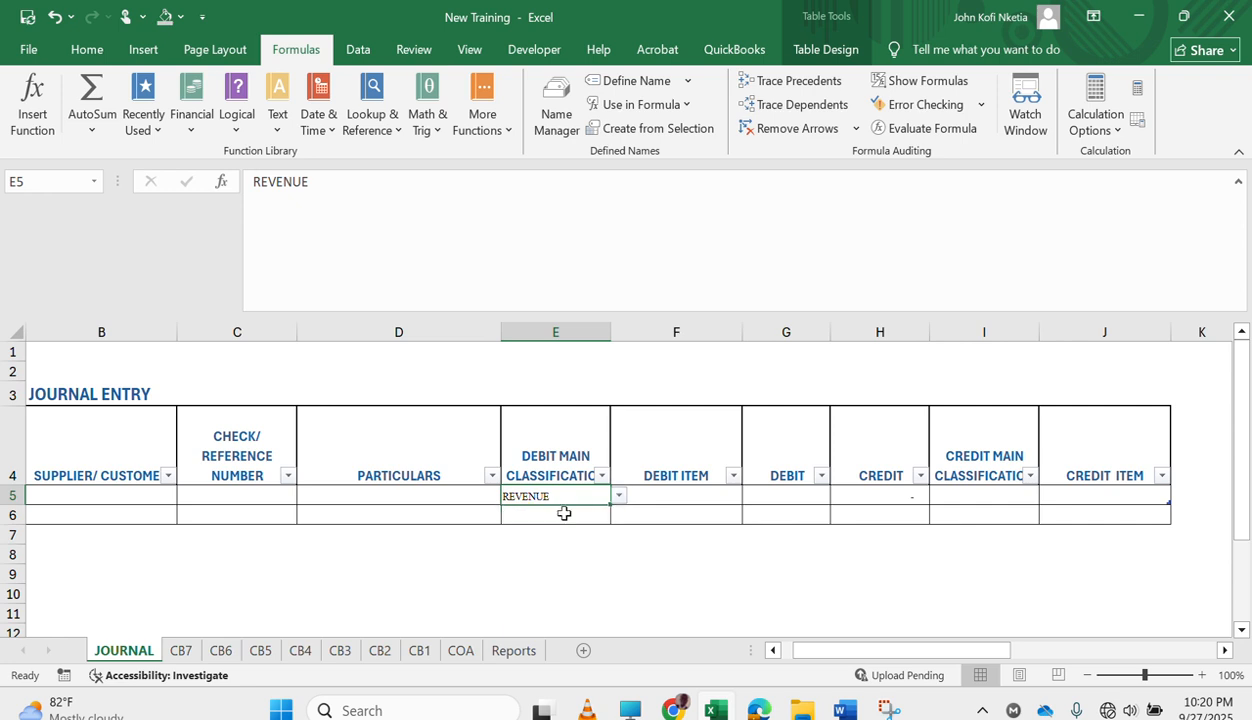
Check the debit items offered for CURRENT_ASSET in F5 without choosing one.
click(686, 498)
click(750, 497)
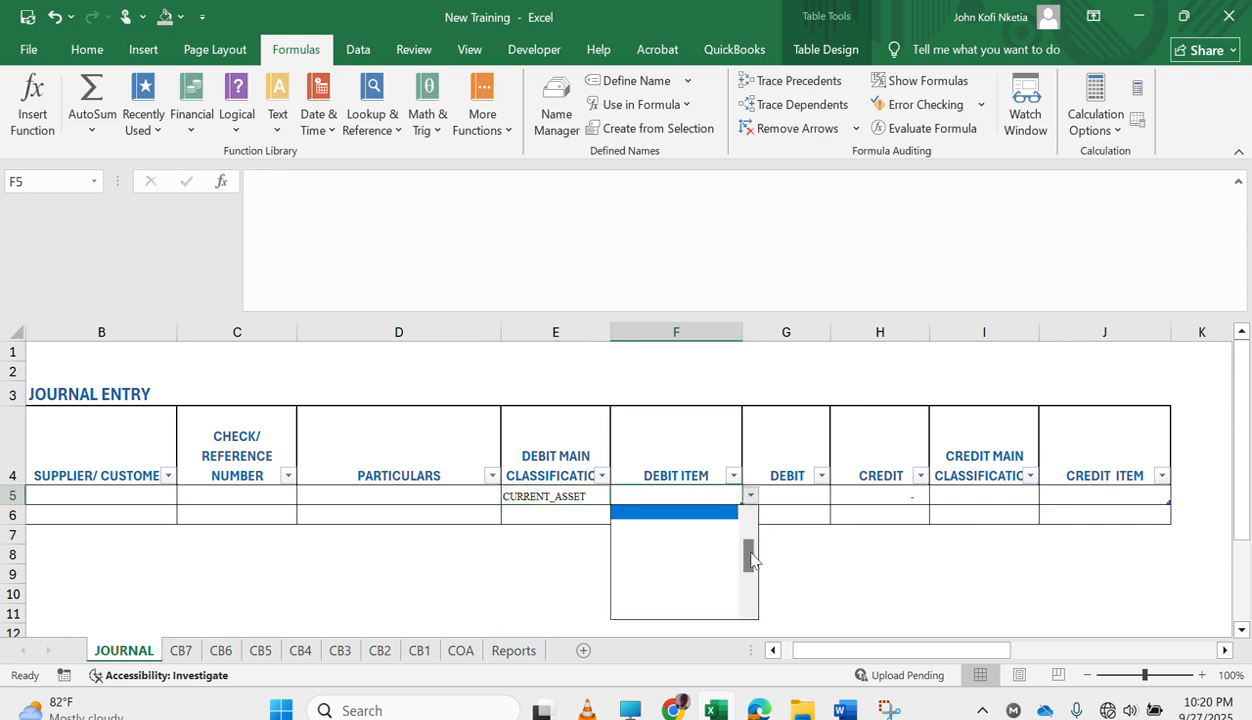
drag(751, 560, 751, 531)
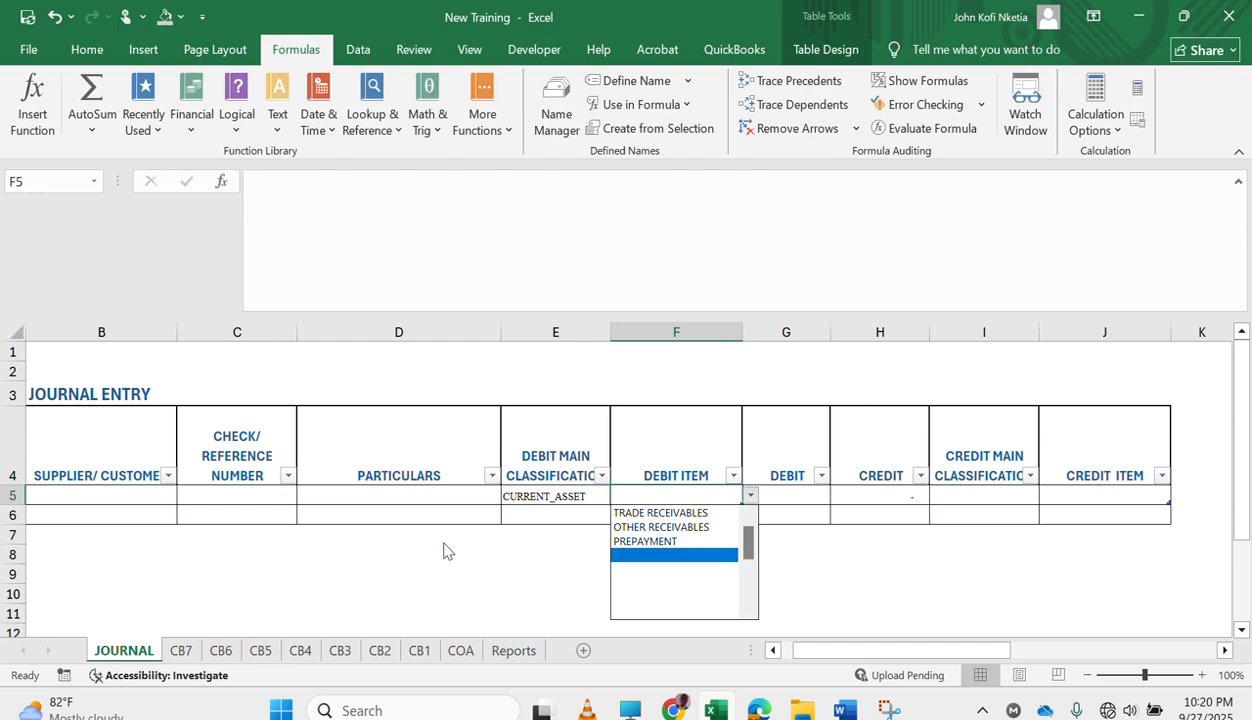
key(Escape)
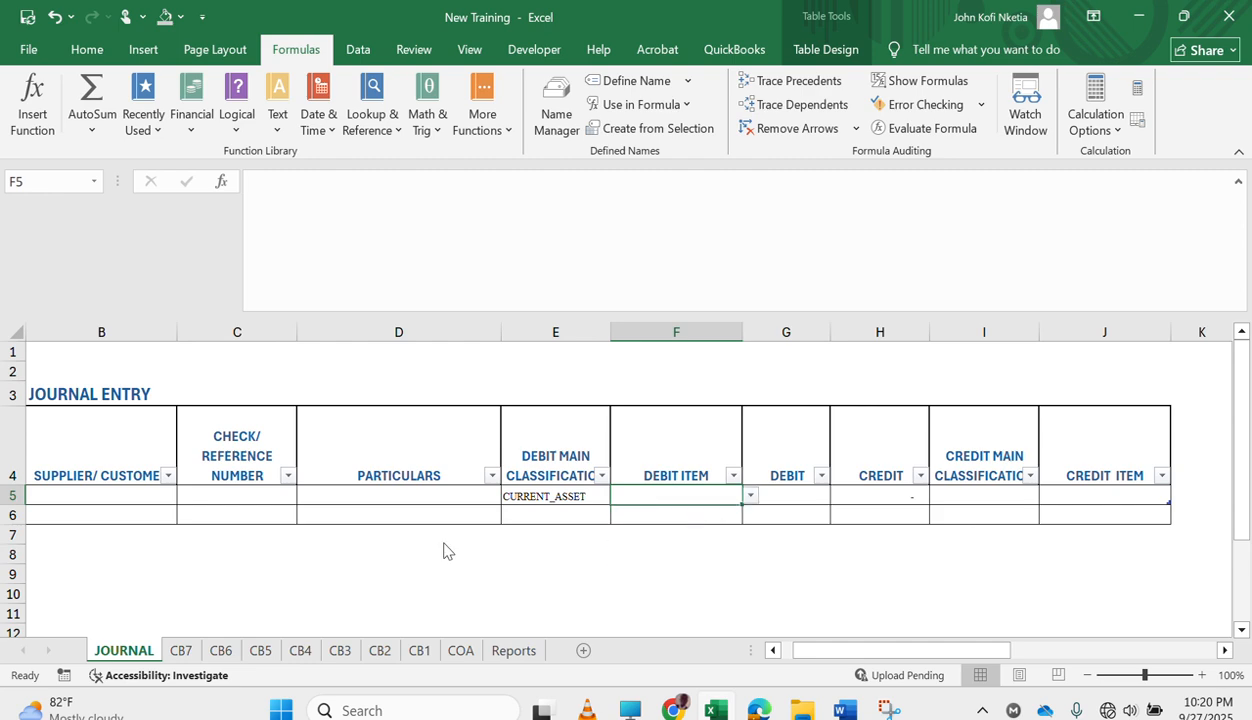
Look through the chart of accounts on the COA sheet and select cell G8 in the CURRENT_ASSET column.
click(461, 651)
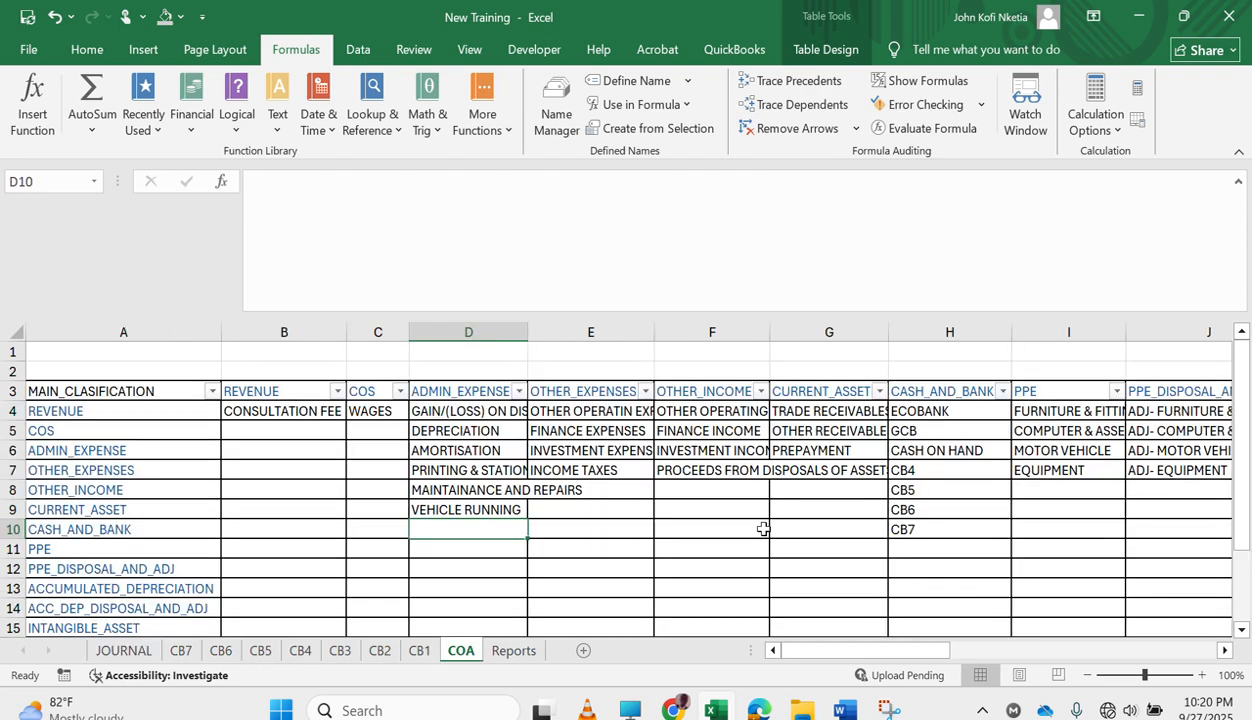
scroll(763, 529, right, 3)
scroll(768, 511, left, 3)
click(815, 487)
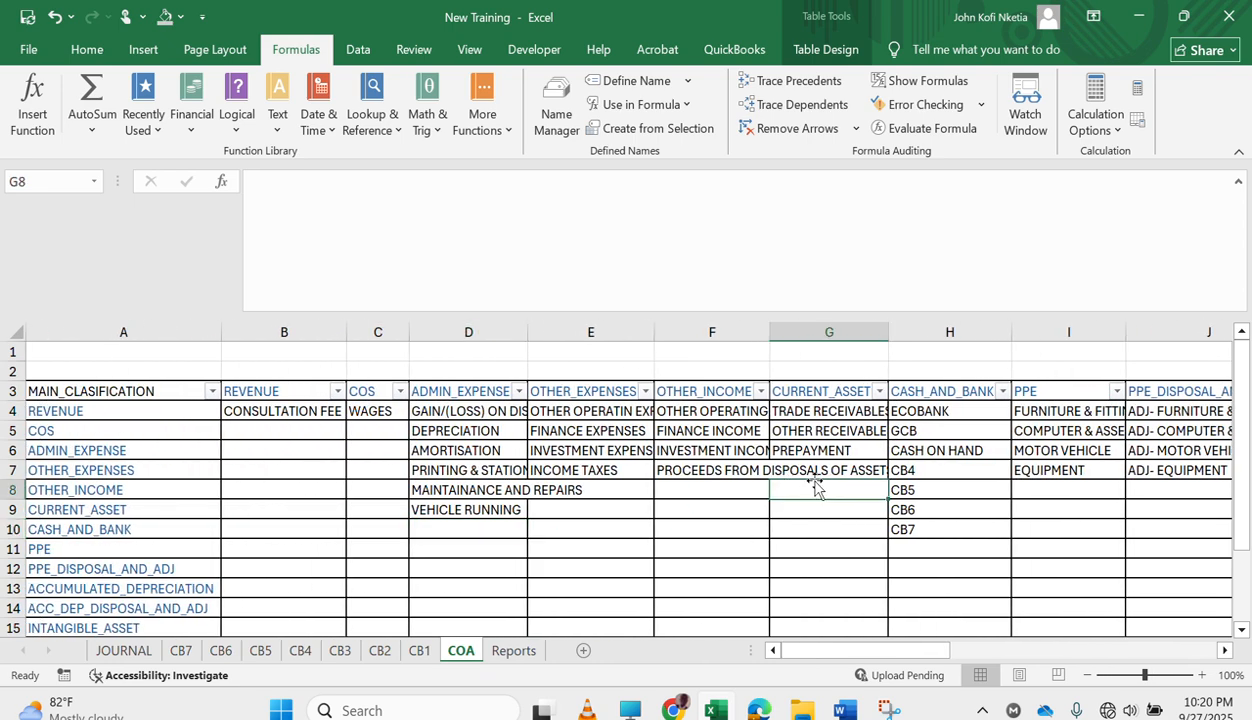
Add DEFERRED INCOME to the CURRENT_ASSET column of the chart of accounts in G7, below PREPAYMENT.
text(dEF)
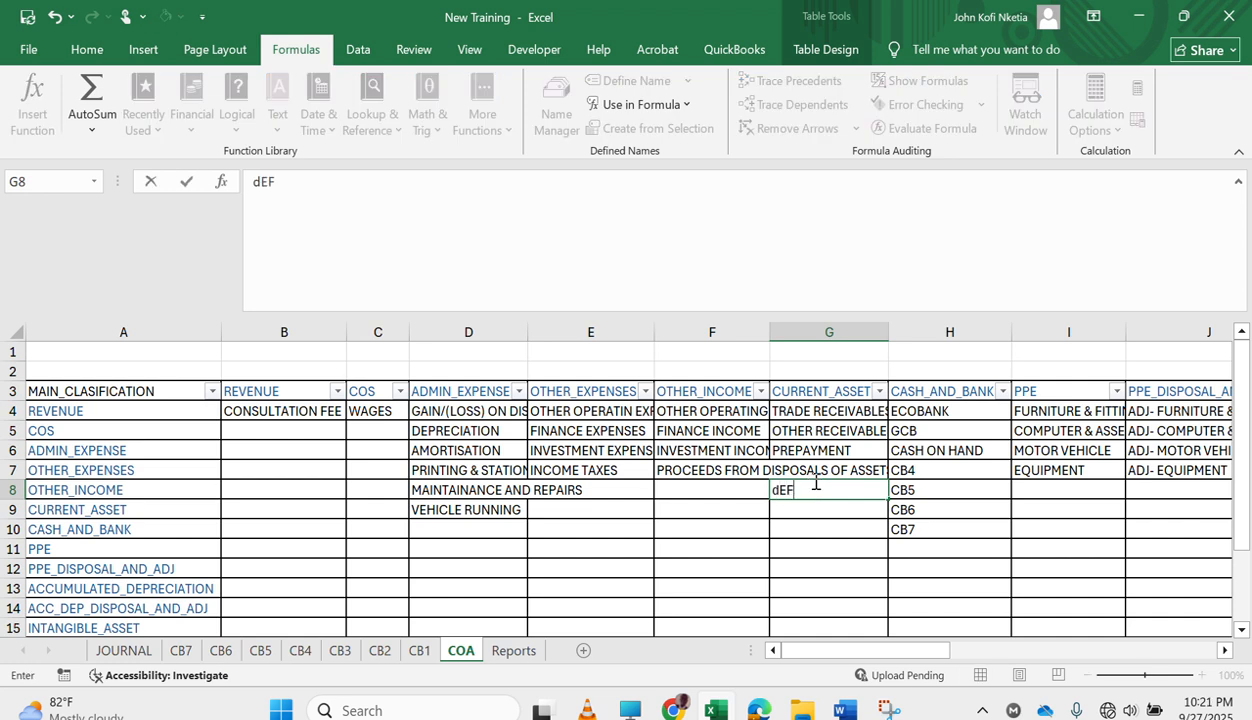
key(Escape)
click(814, 478)
text(DEFERRED INCOME)
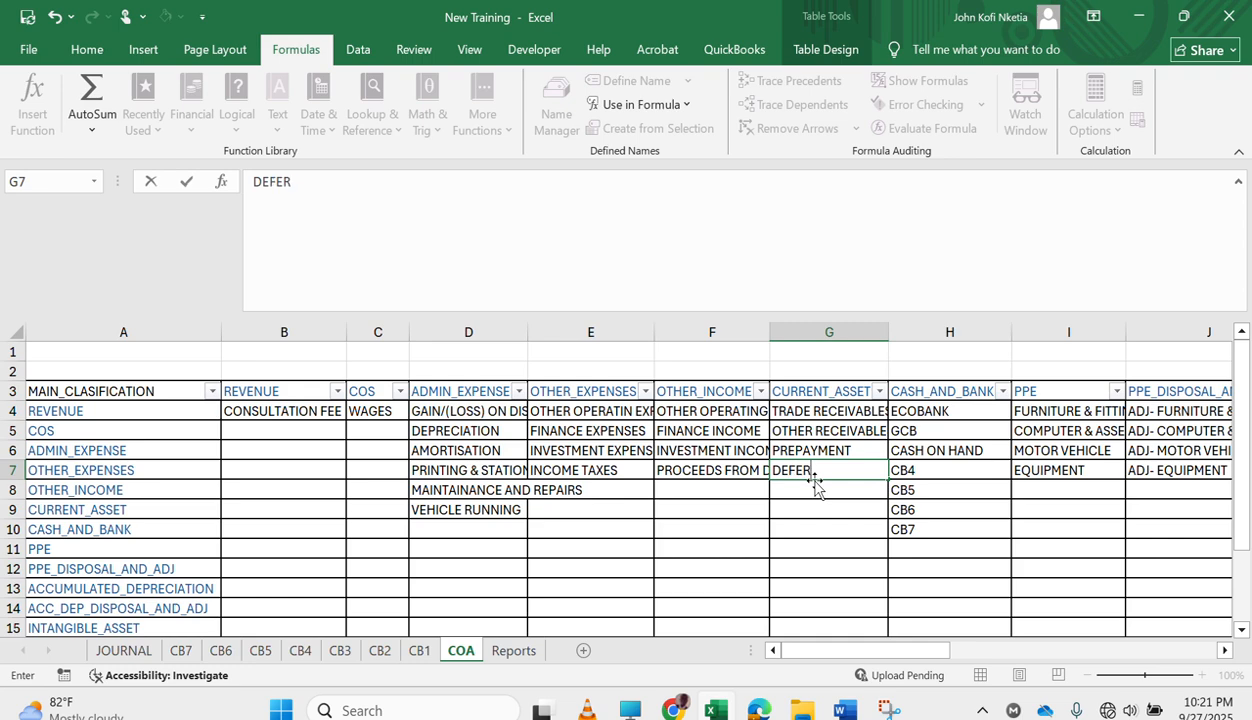
key(Return)
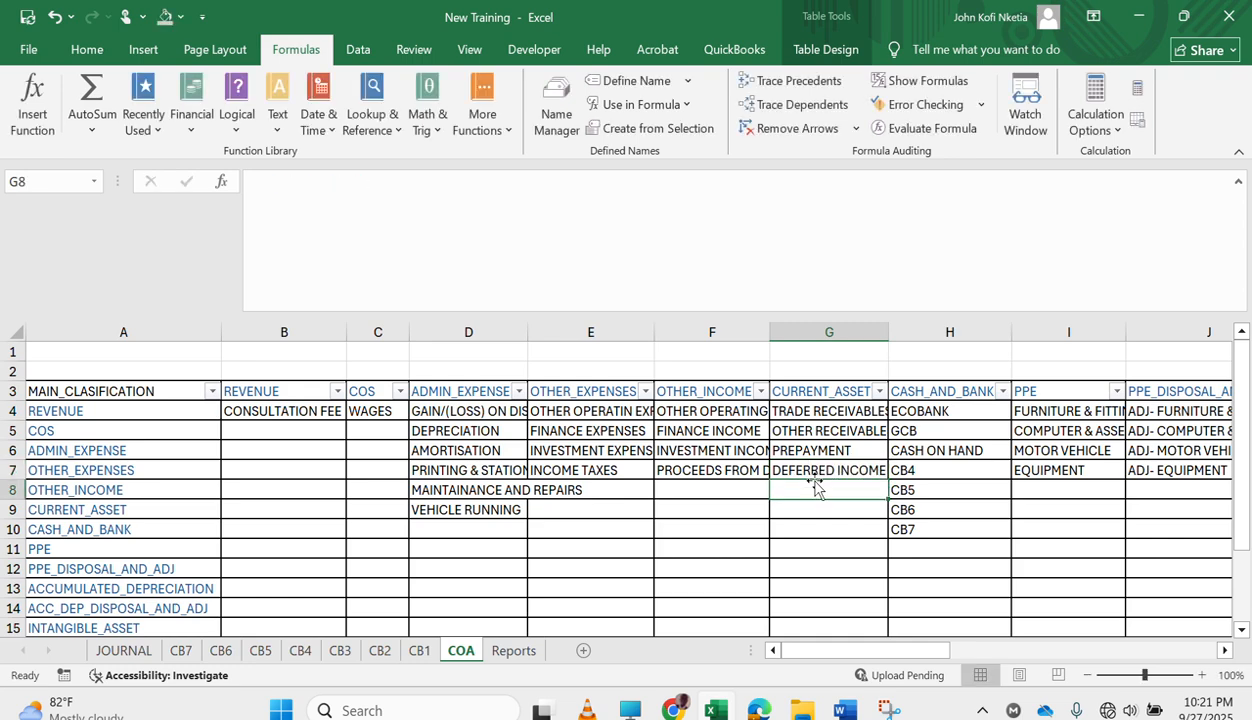
On the JOURNAL sheet, set the debit item of the first journal entry to DEFERRED INCOME.
click(513, 651)
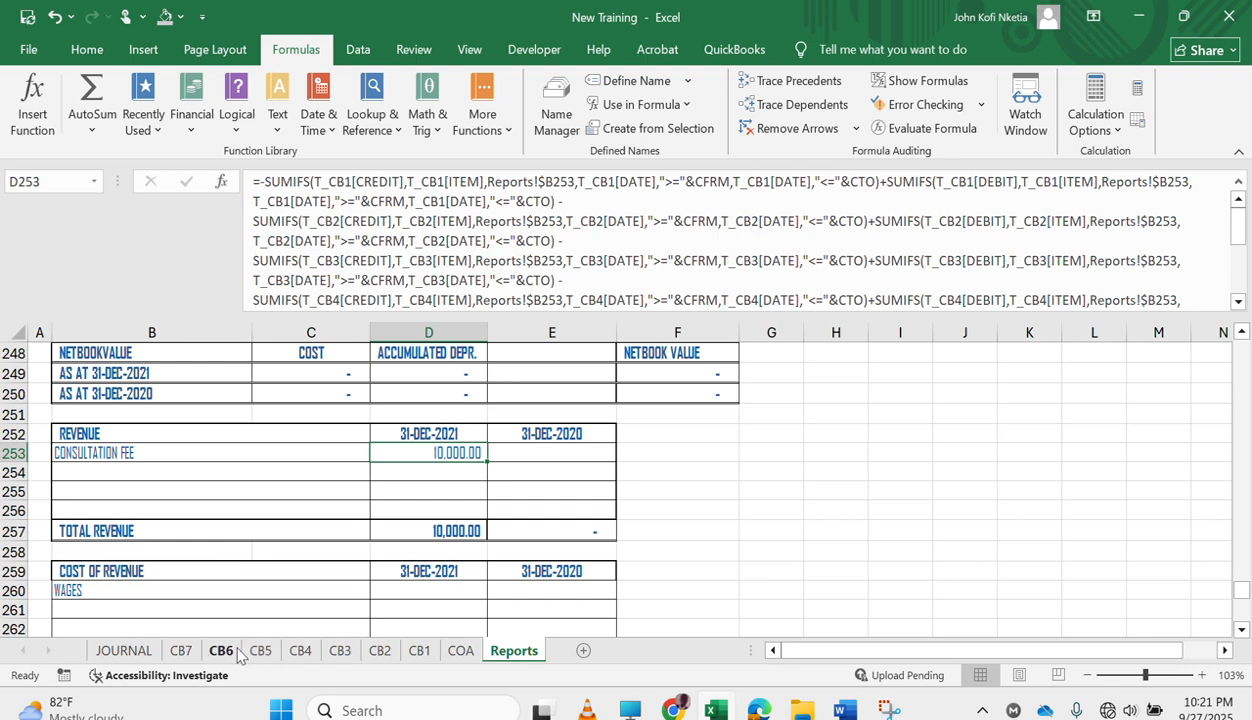
click(116, 645)
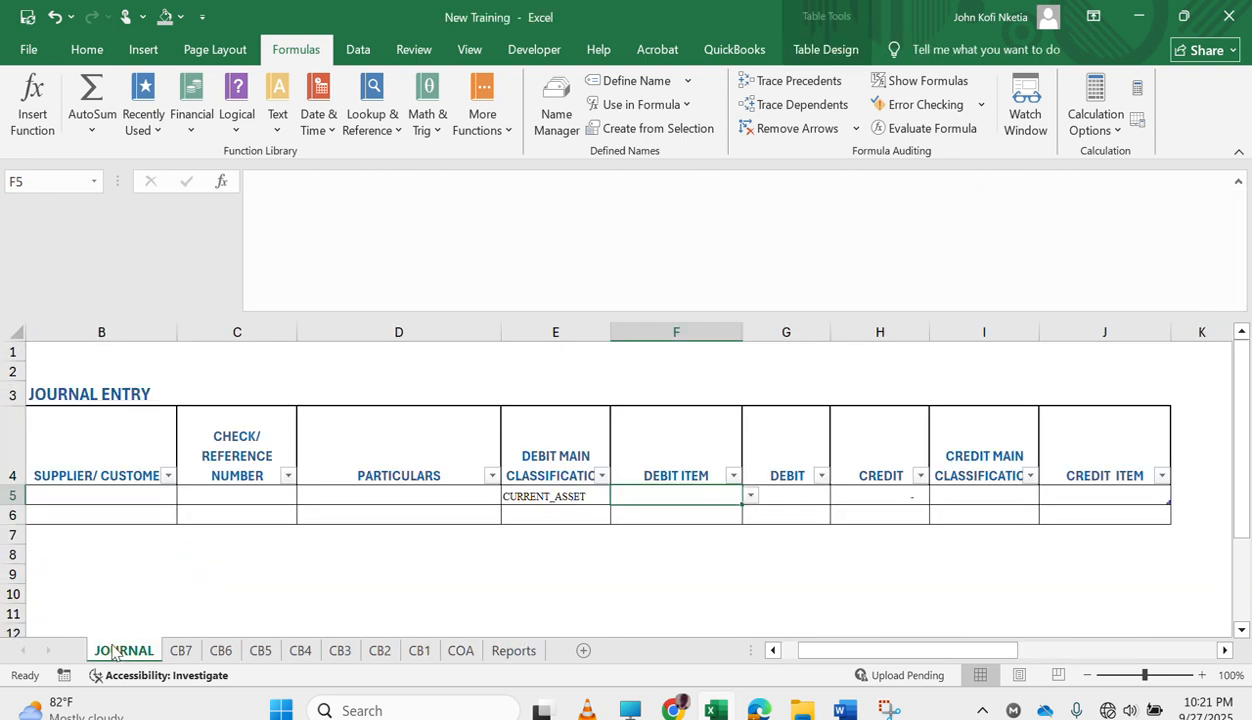
click(750, 496)
scroll(749, 550, up, 1)
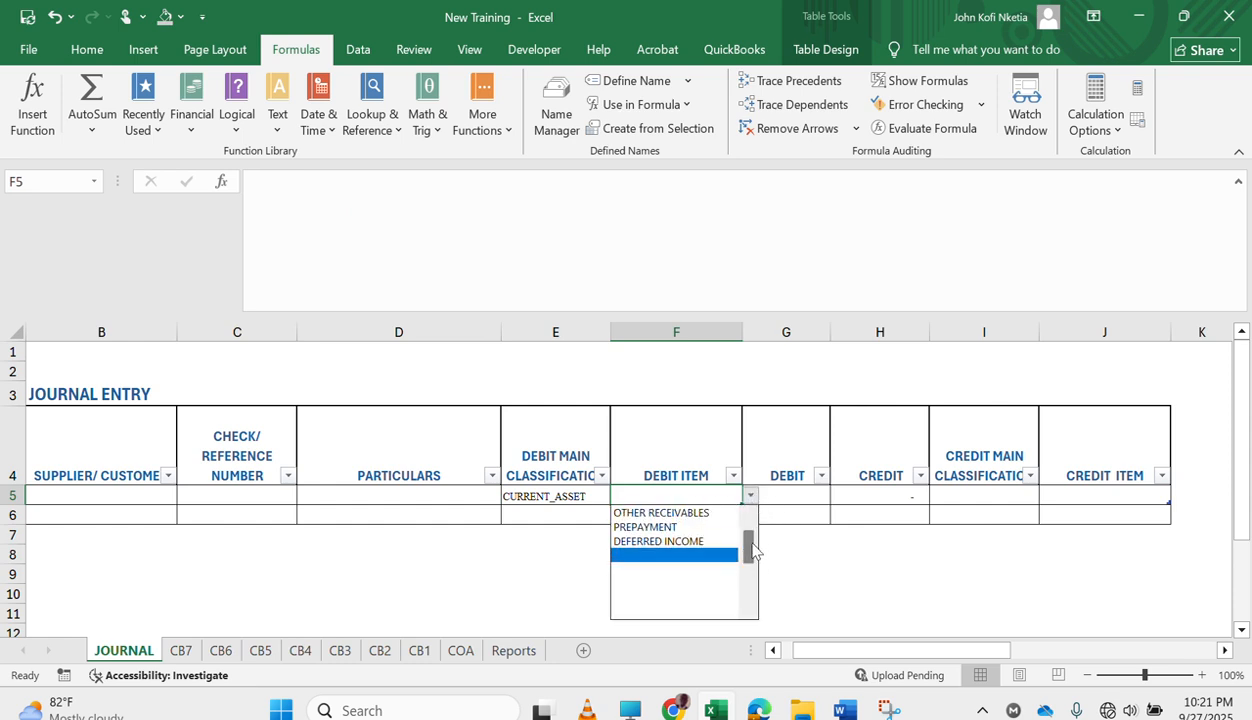
click(708, 545)
click(799, 489)
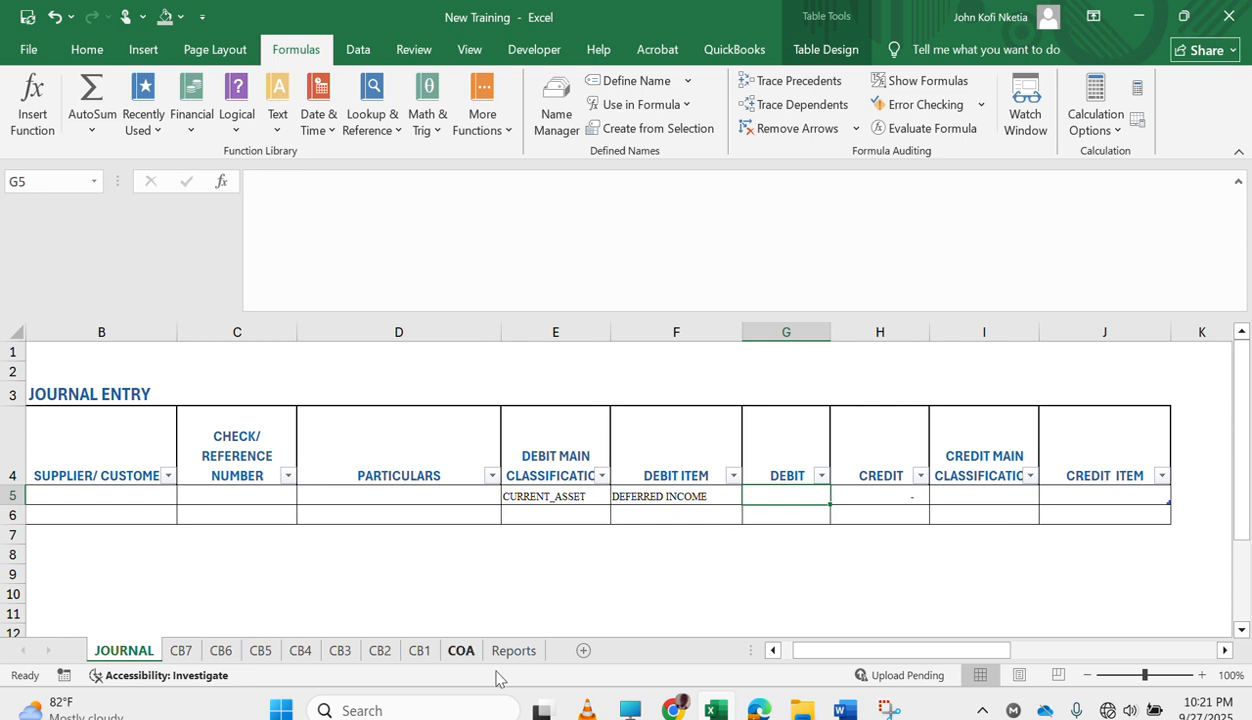
On the COA sheet, copy DEFERRED INCOME from G7 into P7, below ACCRUALS in the CURRENT_LIABILITY column.
click(446, 648)
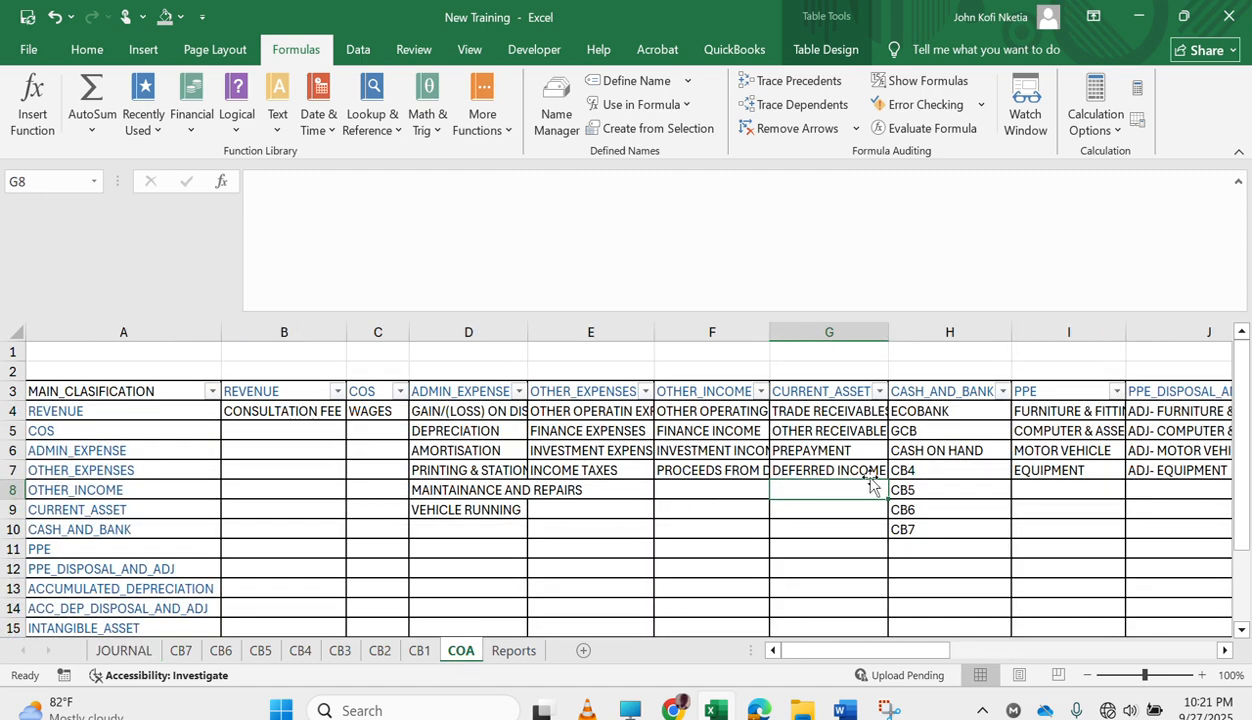
click(831, 471)
key(ctrl+c)
key(Right)
key(Right)
key(Right)
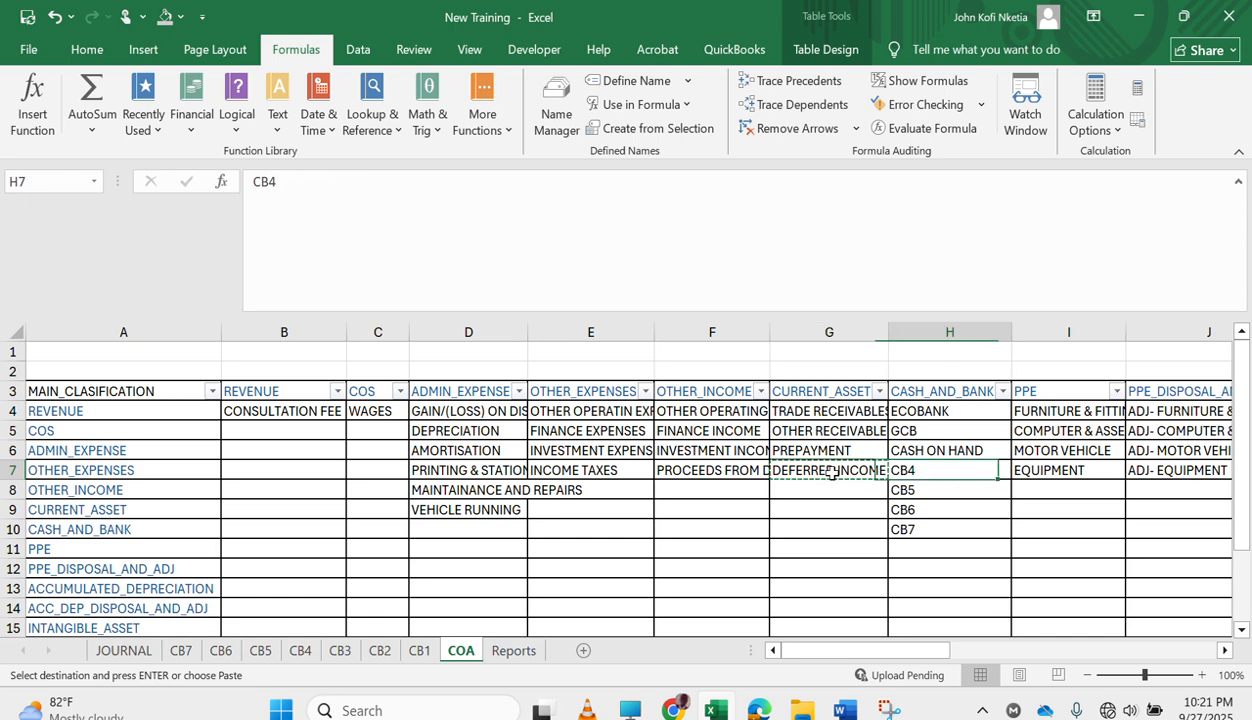
key(Right)
key(Right)
key(Right)
key(Right)
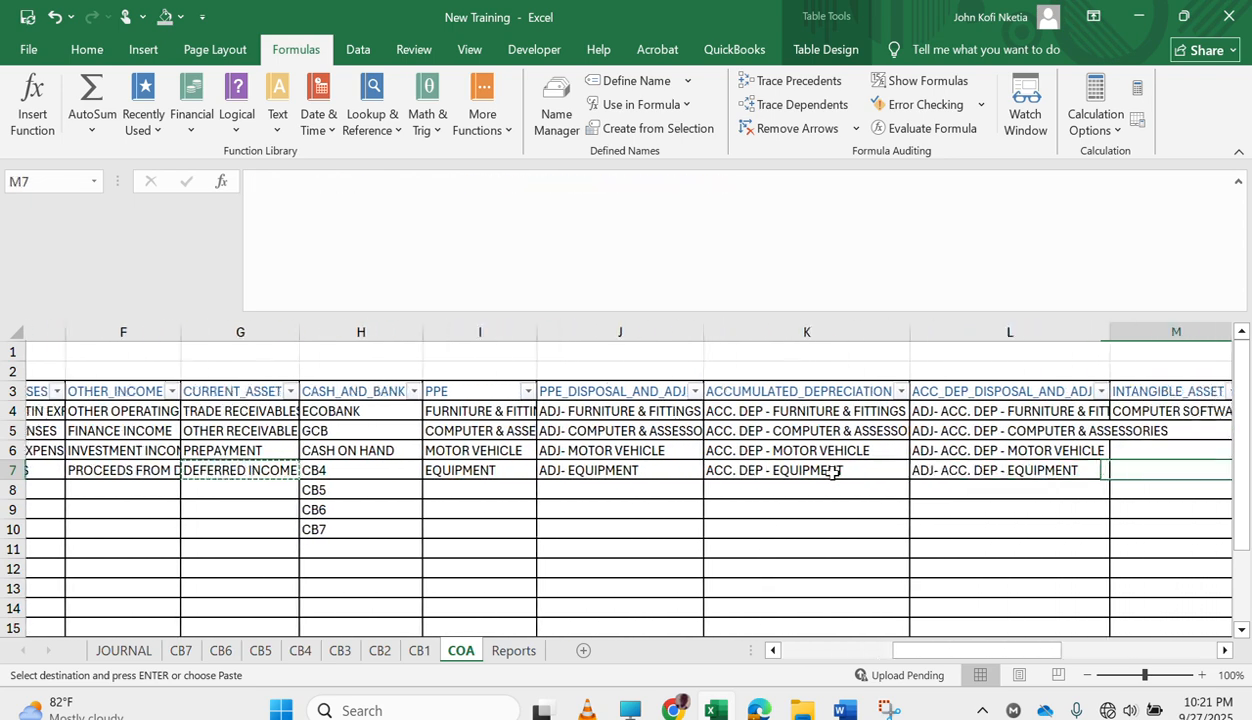
key(Right)
key(Right)
key(Right)
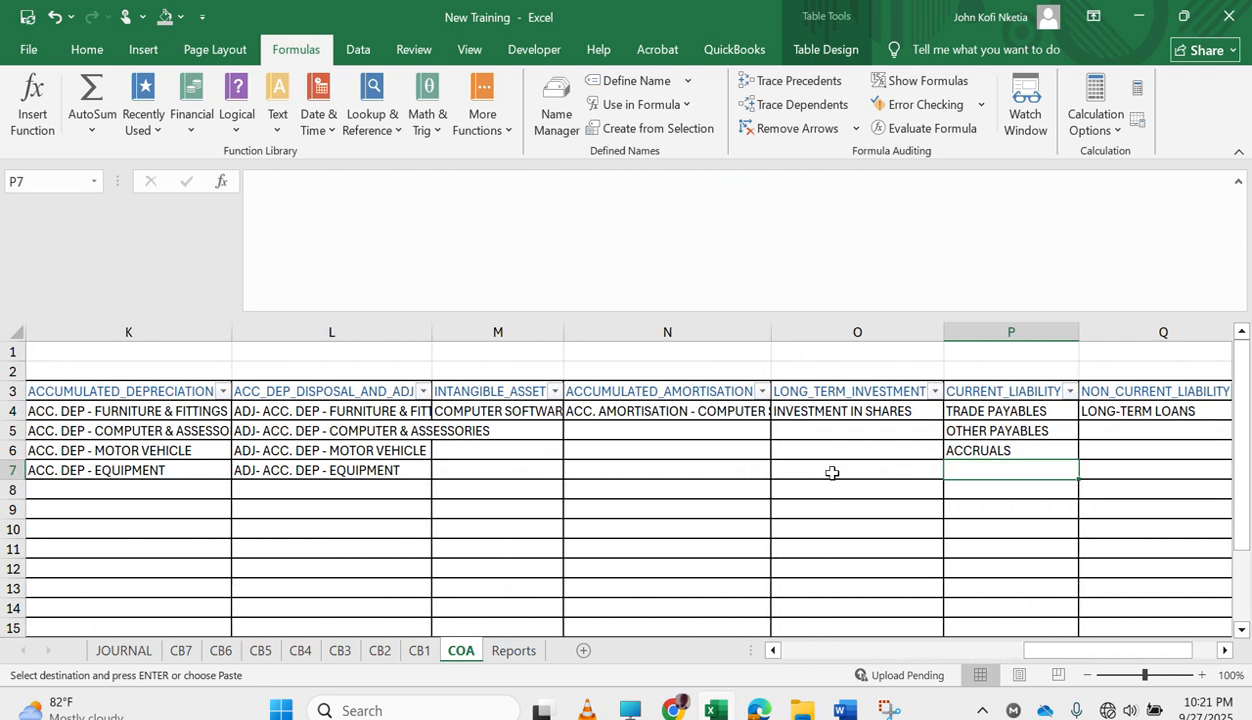
key(Left)
key(Left)
key(Right)
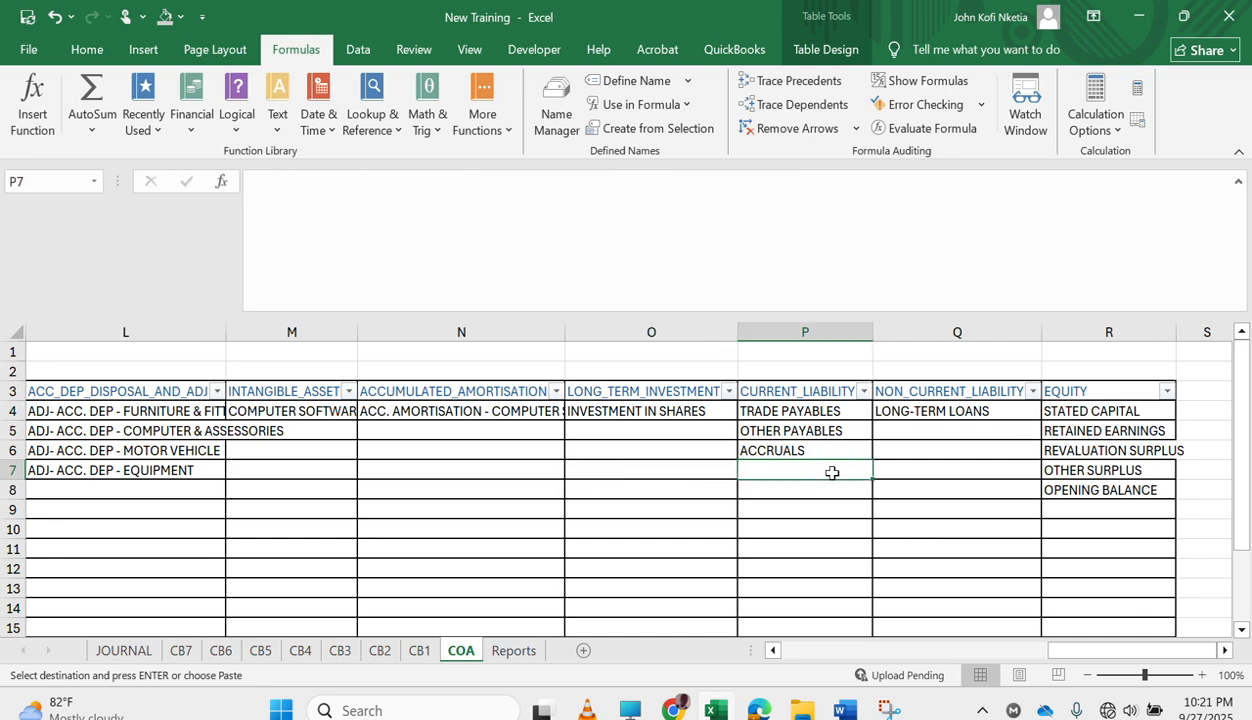
key(ctrl+v)
Delete DEFERRED INCOME from the CURRENT_ASSET column in G7.
key(Left)
key(Left)
key(Left)
key(Left)
key(Left)
key(Left)
key(Left)
key(Left)
key(Left)
key(Left)
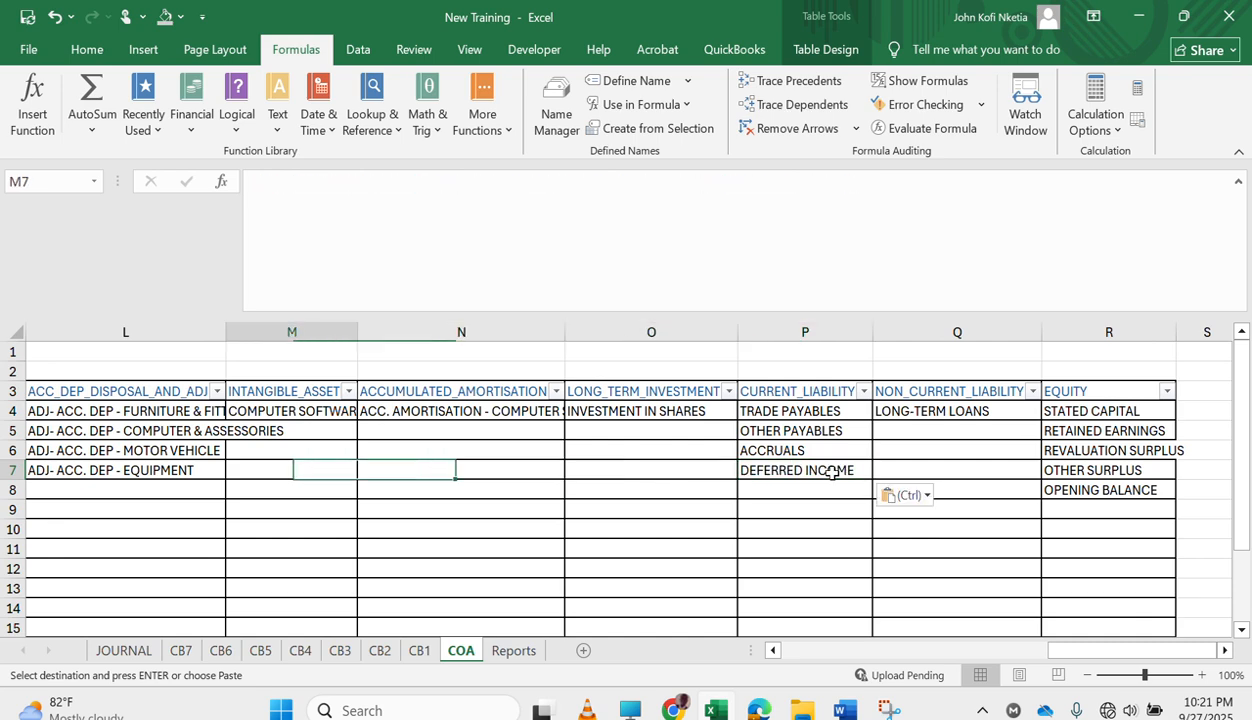
key(Right)
key(Right)
key(Right)
key(Left)
key(Left)
key(Left)
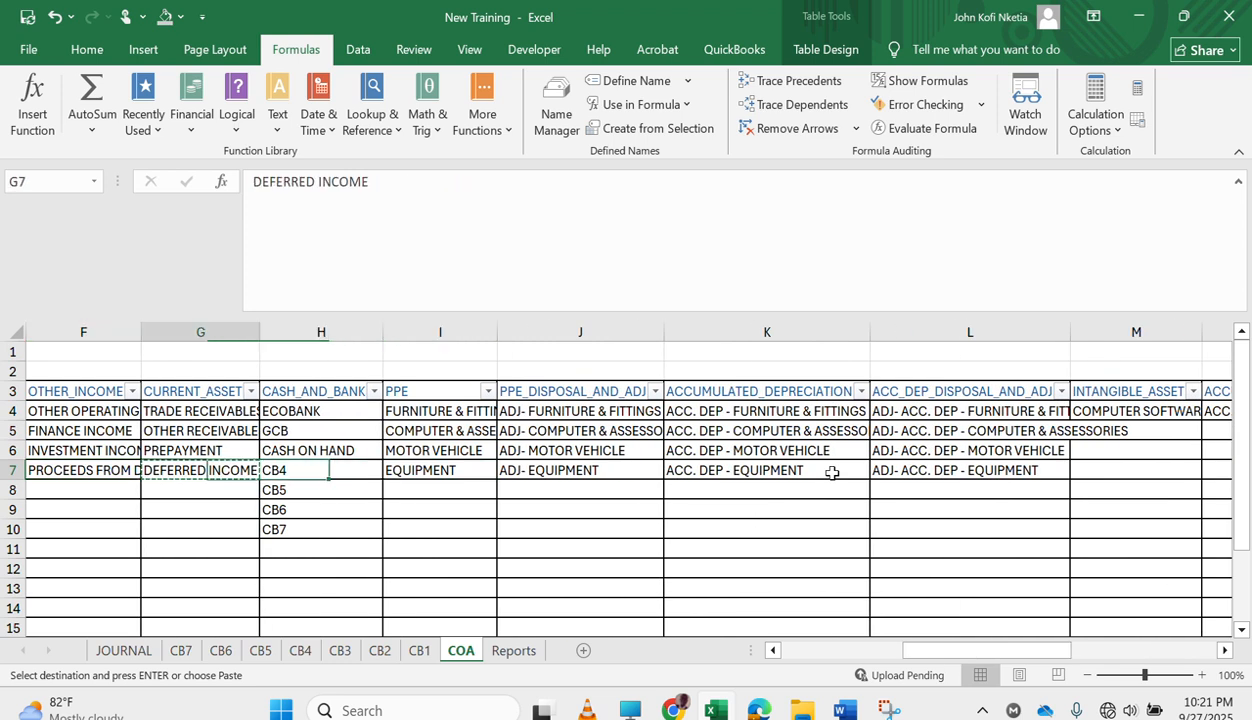
key(Left)
key(Right)
key(Right)
key(Right)
key(Right)
key(Right)
key(Left)
key(Left)
key(Left)
key(Delete)
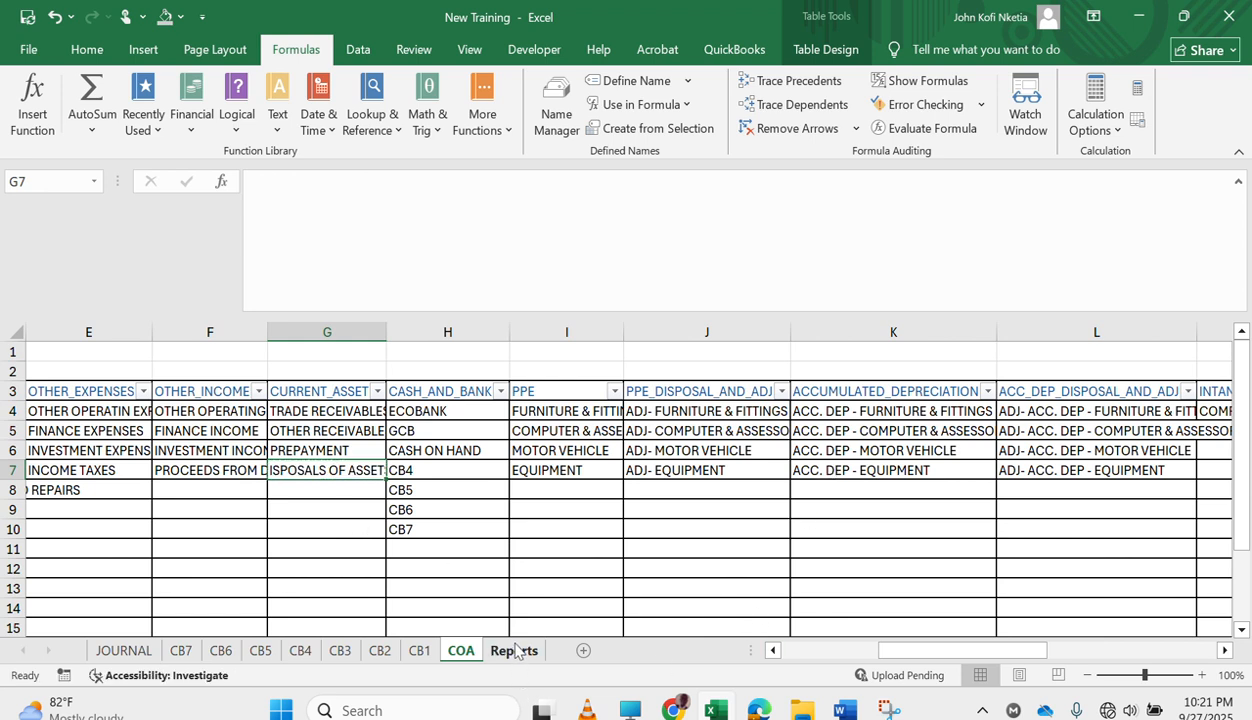
On the JOURNAL sheet, set the debit main classification of the first entry to CURRENT_LIABILITY.
click(123, 651)
click(587, 497)
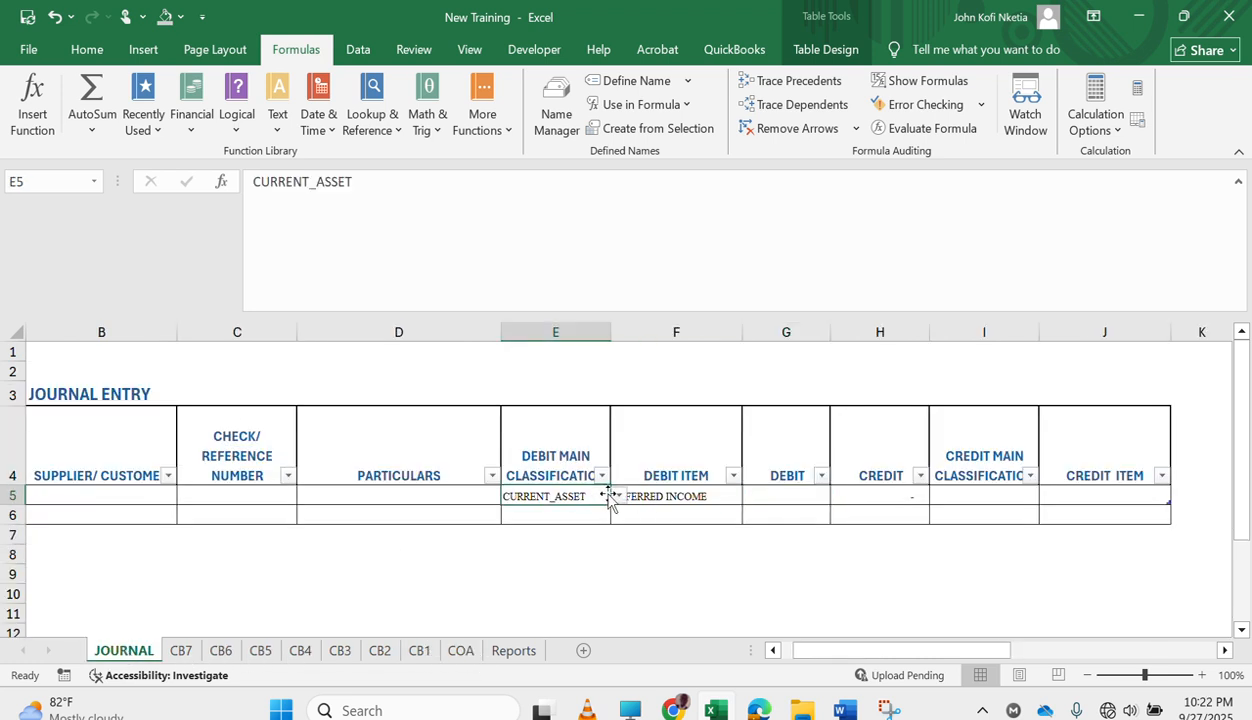
click(619, 497)
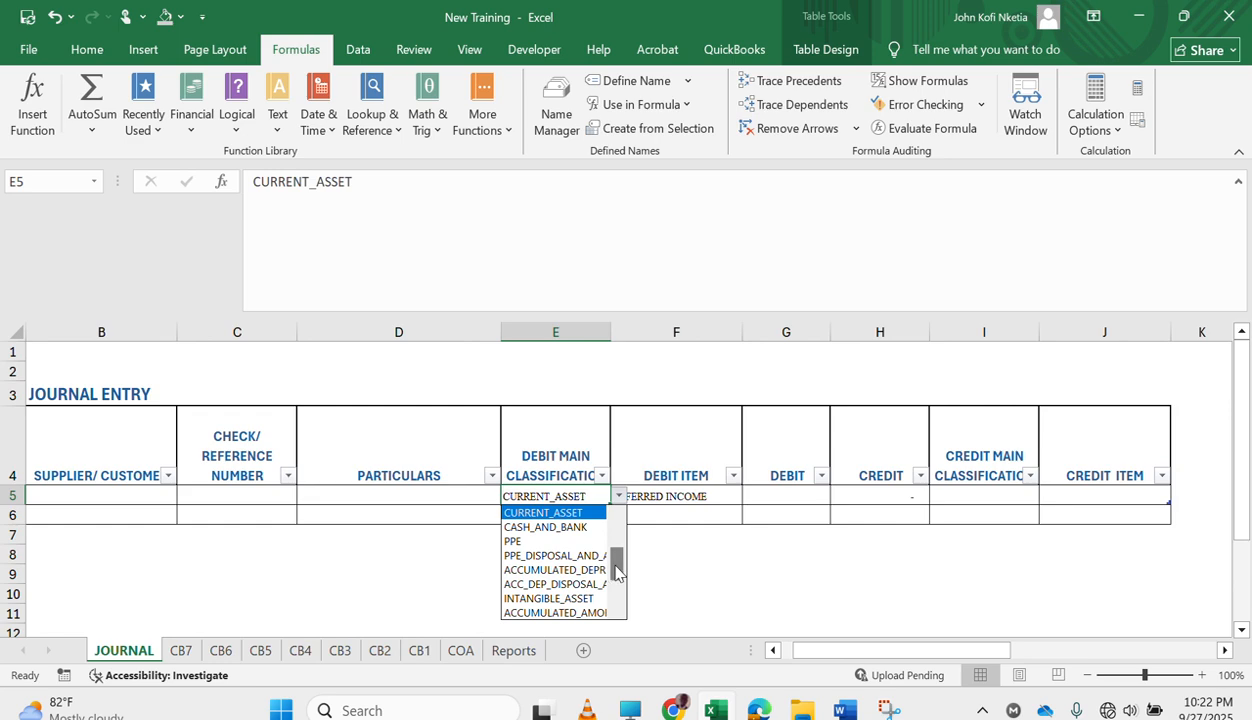
drag(617, 570, 617, 603)
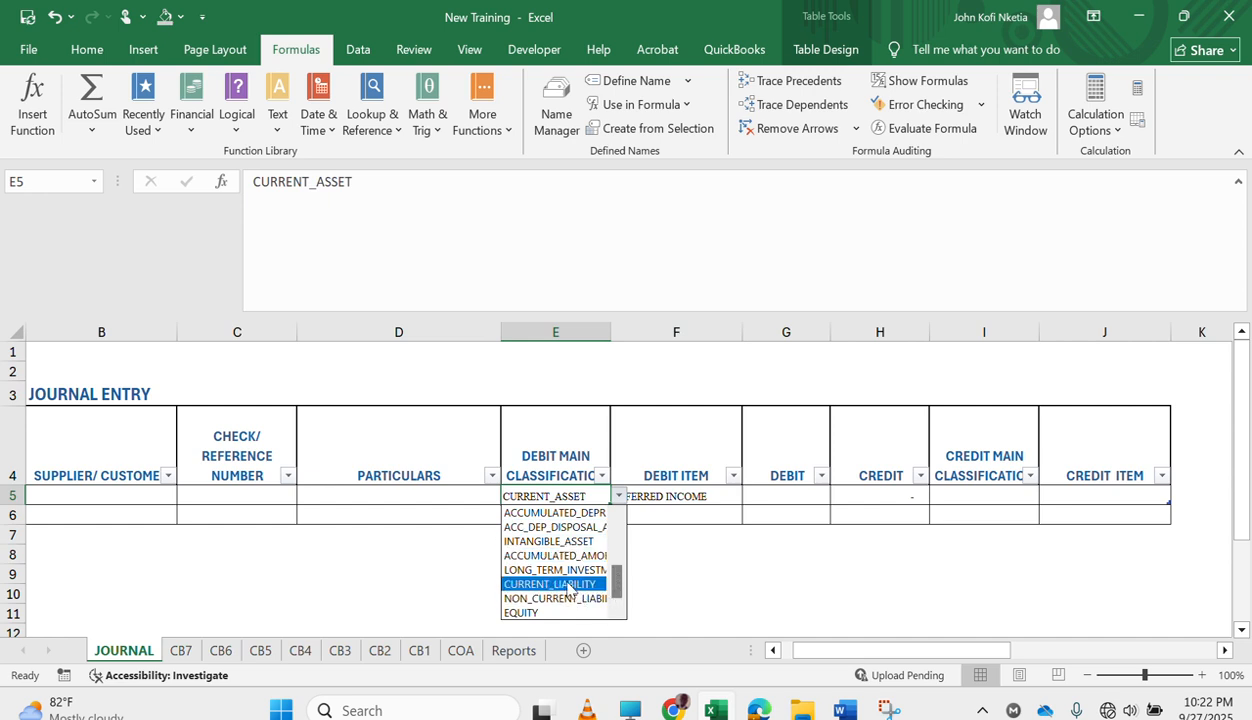
click(569, 587)
Enter a debit of 15,000 for the first journal entry and set its credit main classification to REVENUE.
click(810, 499)
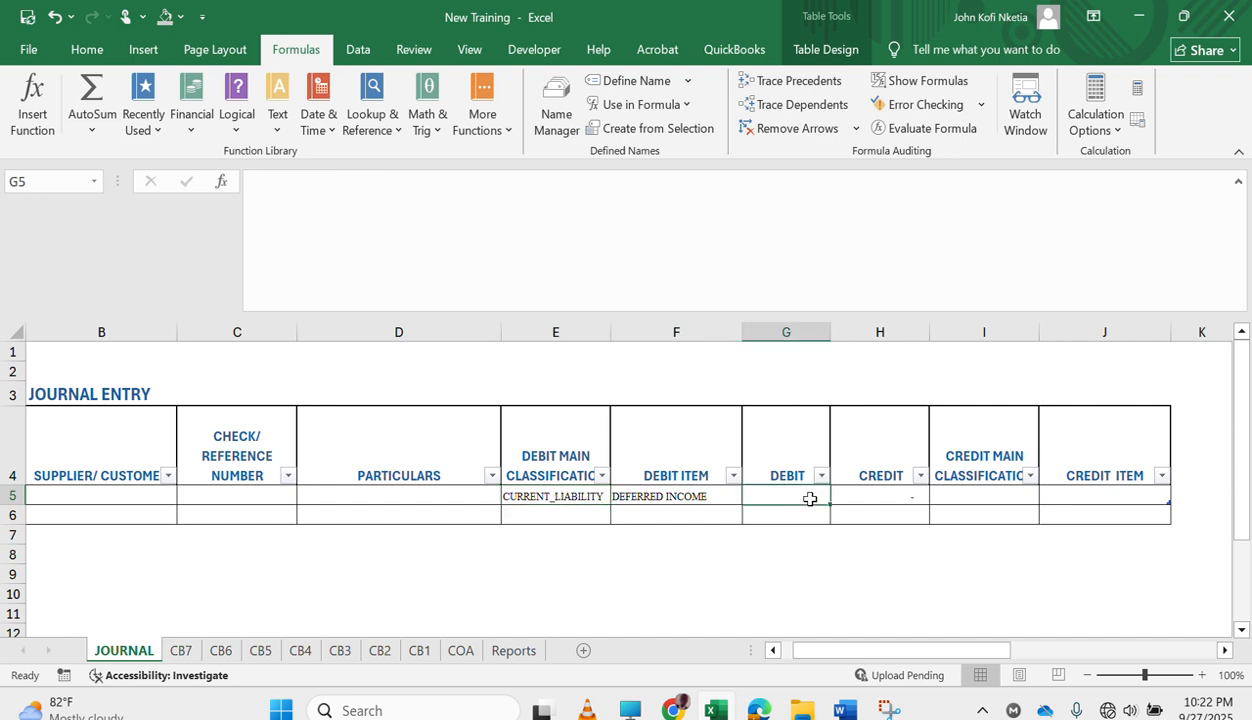
text(15000)
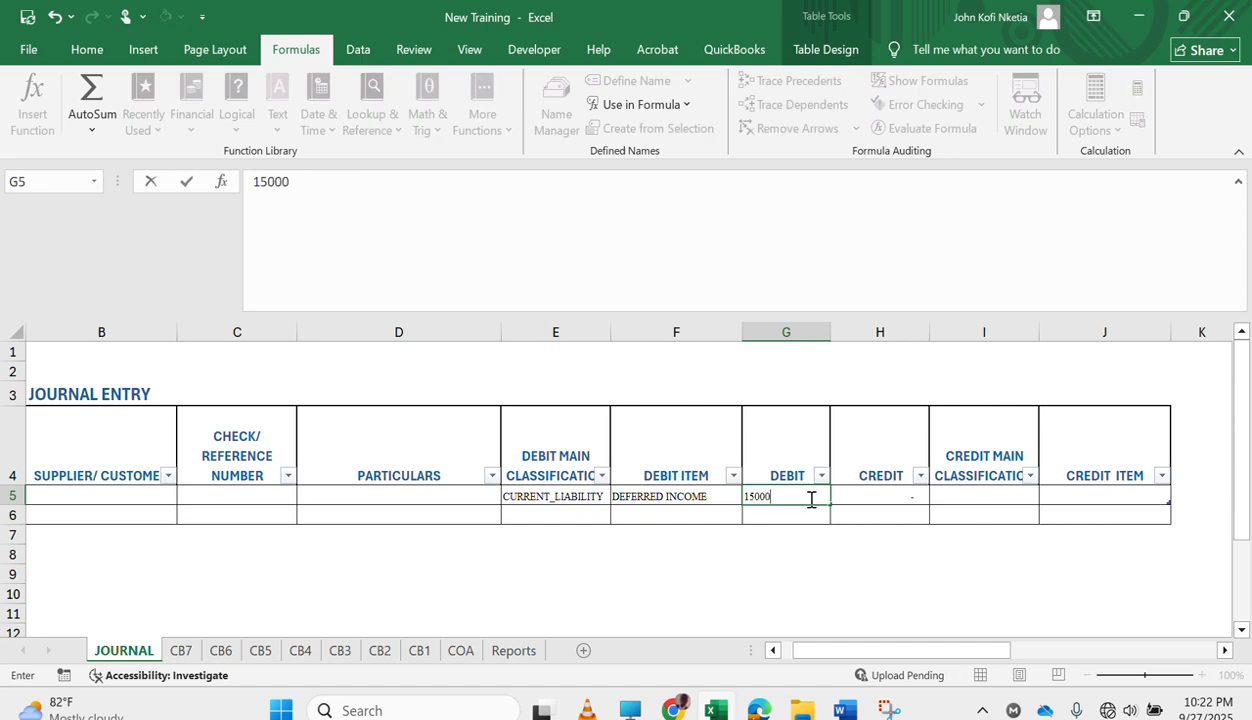
key(Tab)
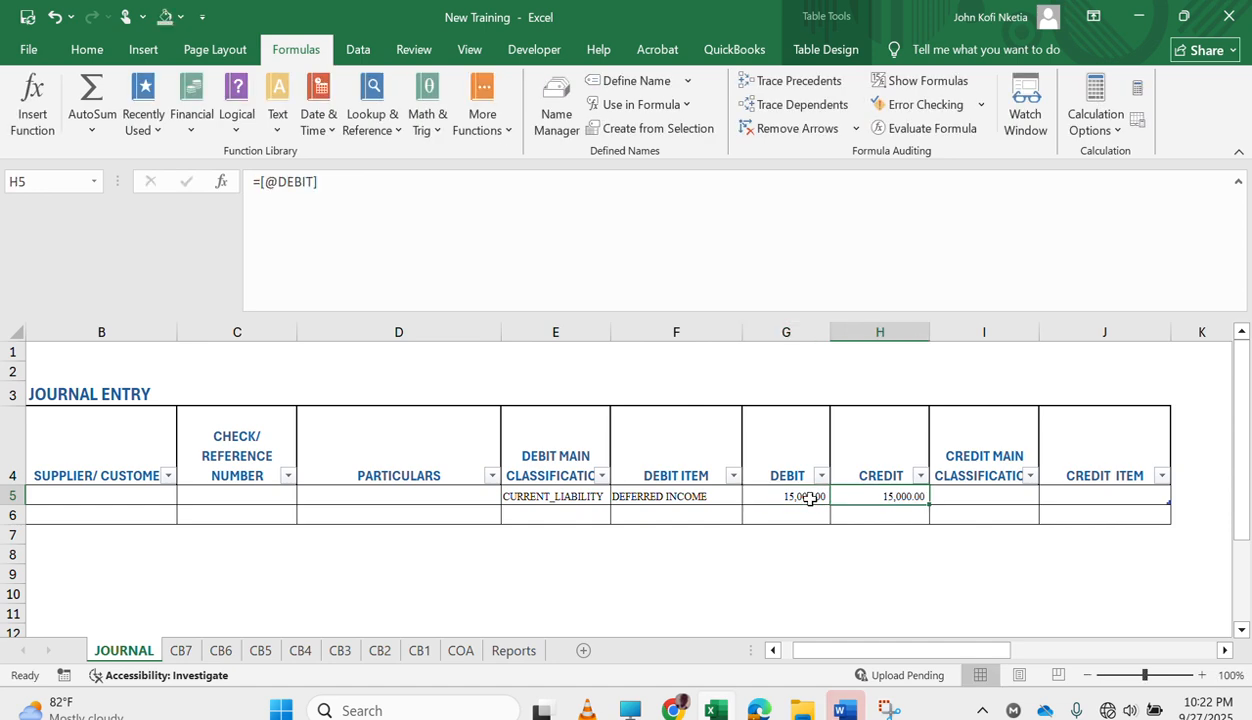
click(1012, 494)
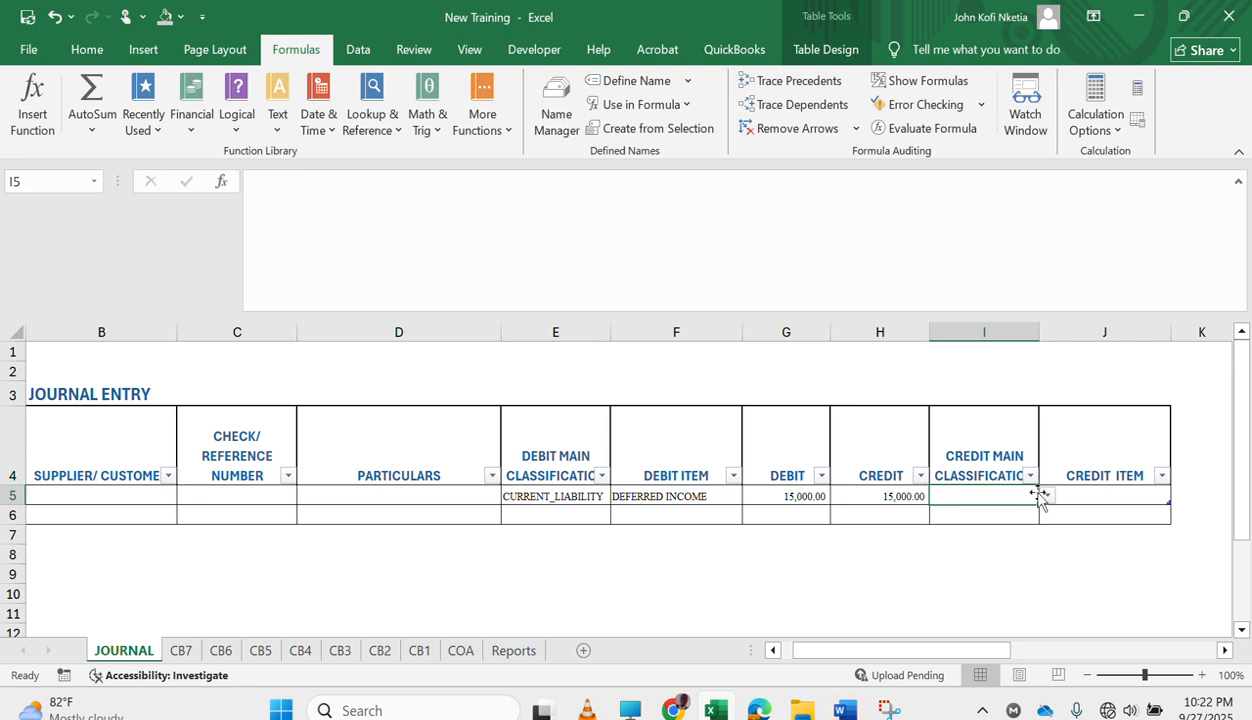
click(1046, 496)
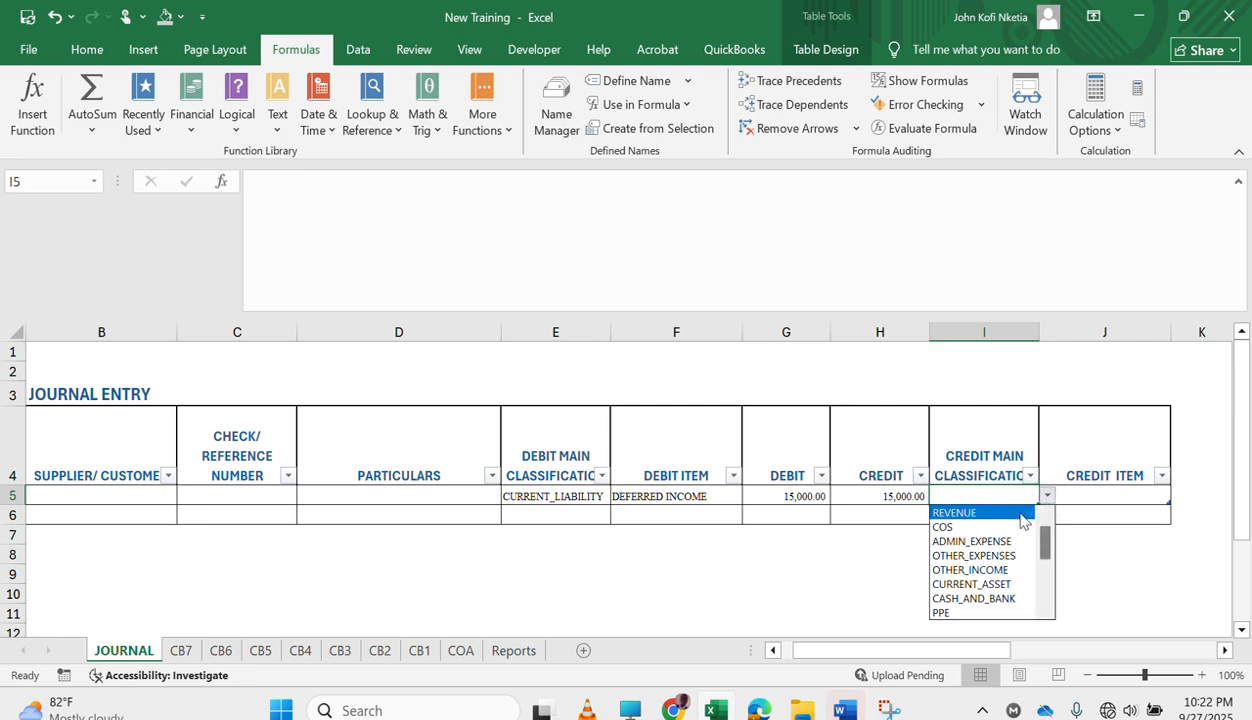
key(Return)
Check which credit items are offered in J5 for the first journal entry without choosing one.
click(1101, 496)
click(1179, 498)
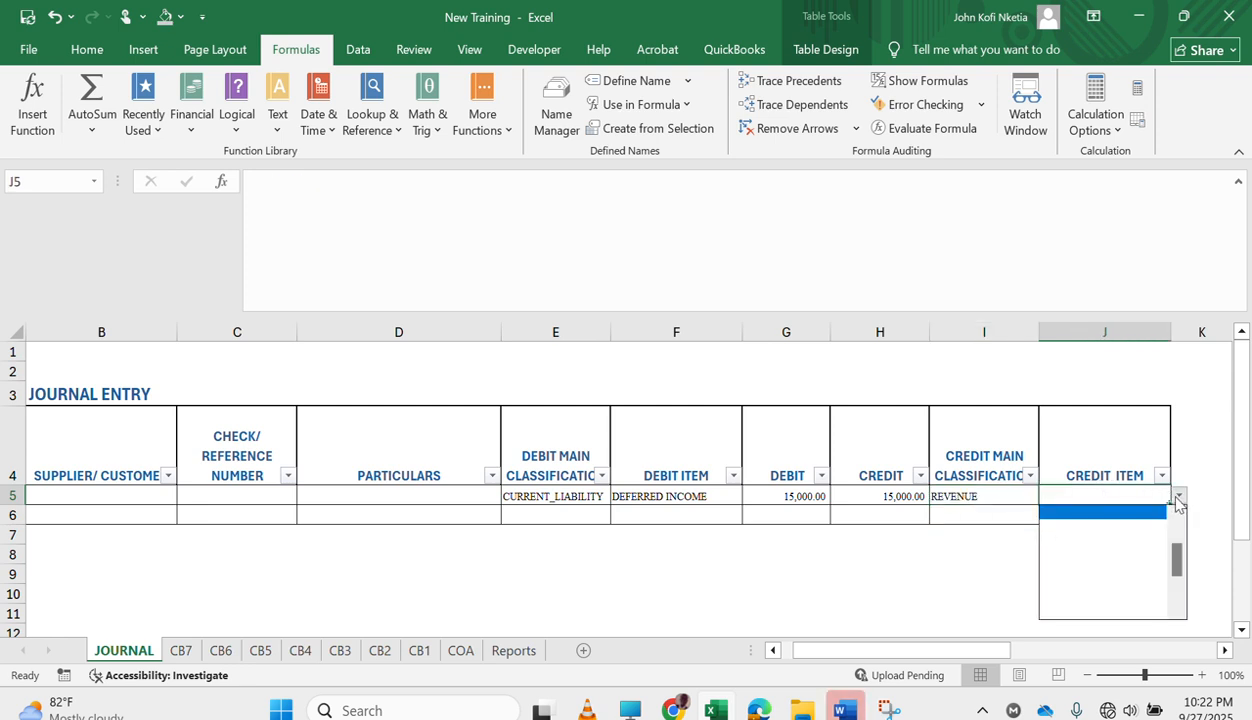
drag(1176, 550, 1161, 498)
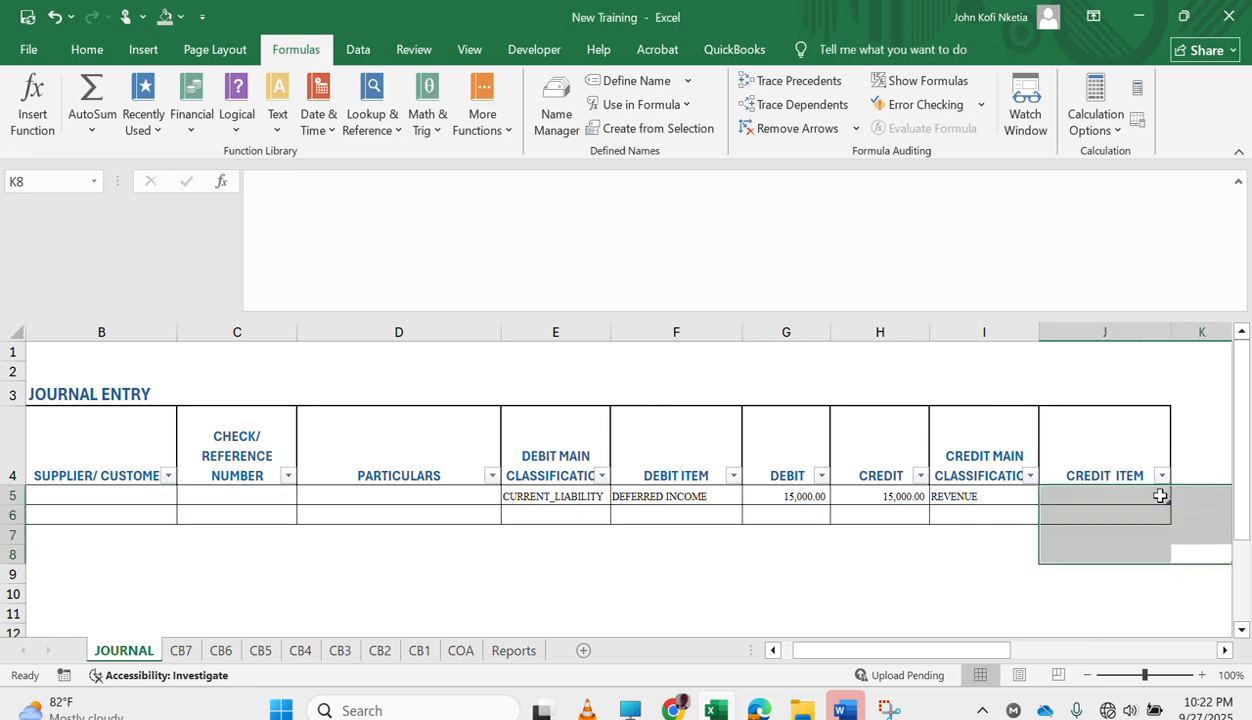
click(1161, 498)
click(1178, 499)
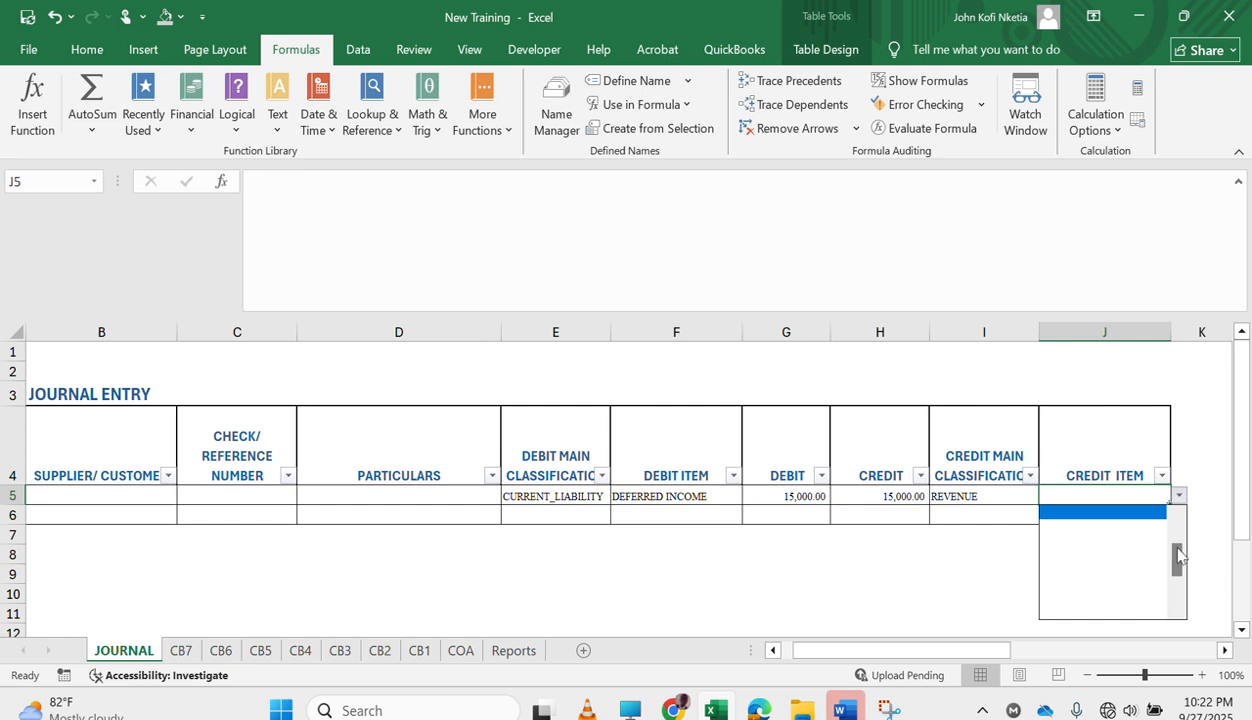
drag(1181, 565, 1179, 516)
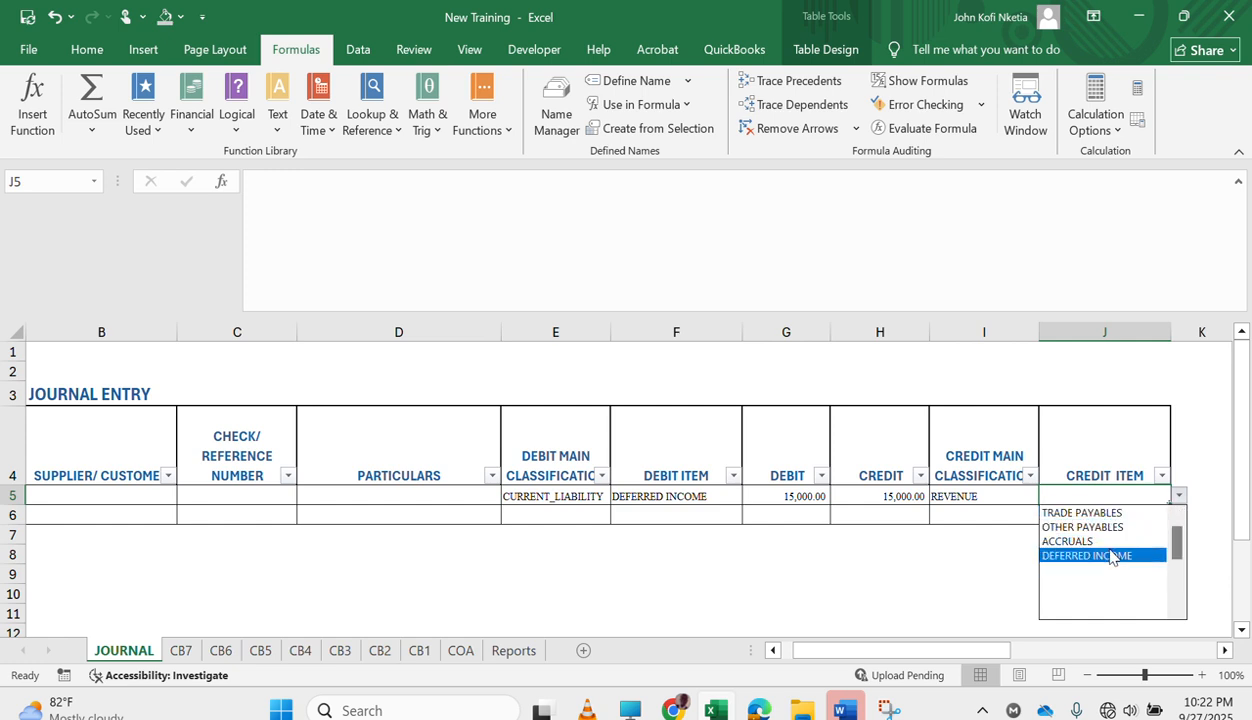
Select REVENUE again as the credit main classification of the first journal entry.
click(1000, 506)
click(998, 505)
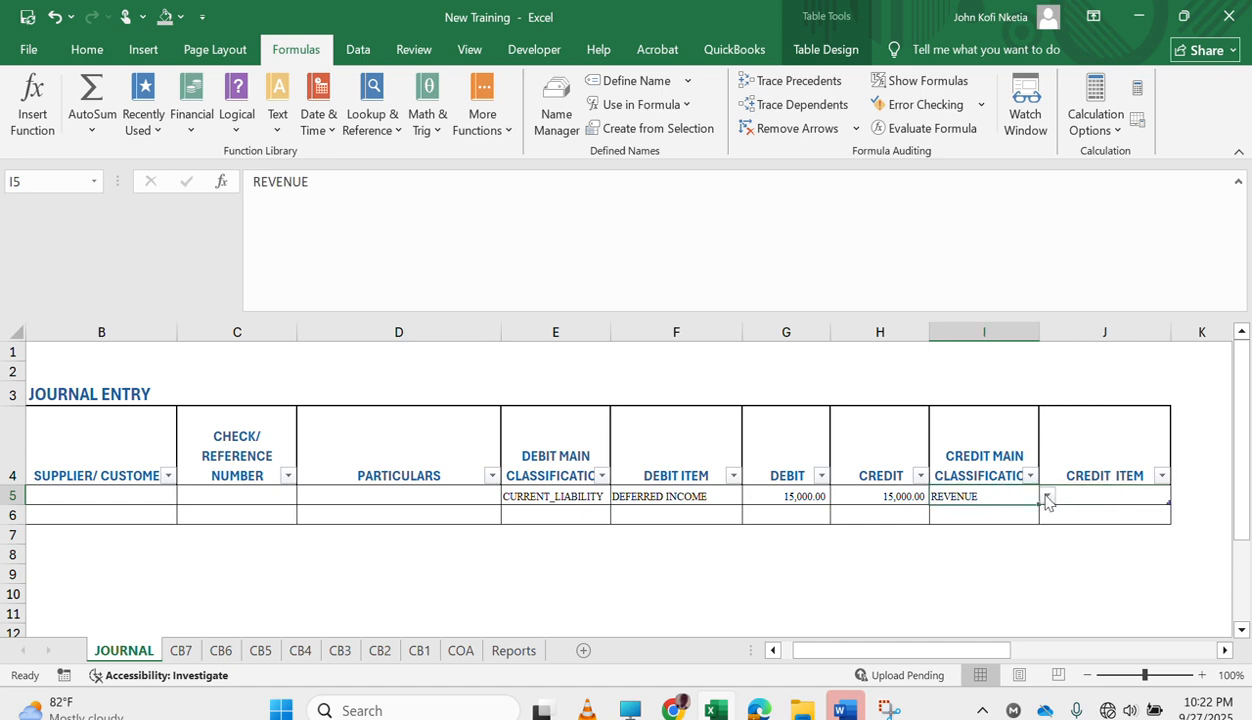
click(1046, 497)
click(995, 514)
Point the INDIRECT list source in J5's data validation at the credit main classification cell of row 5.
click(1097, 497)
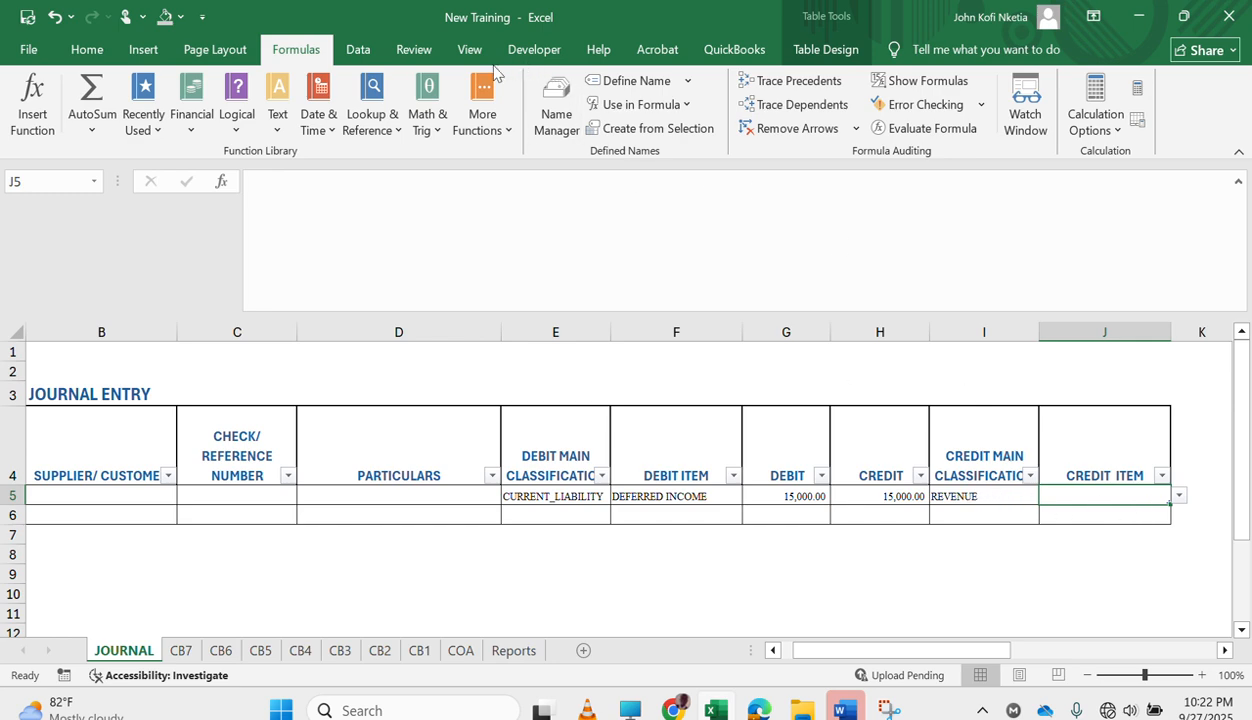
click(352, 49)
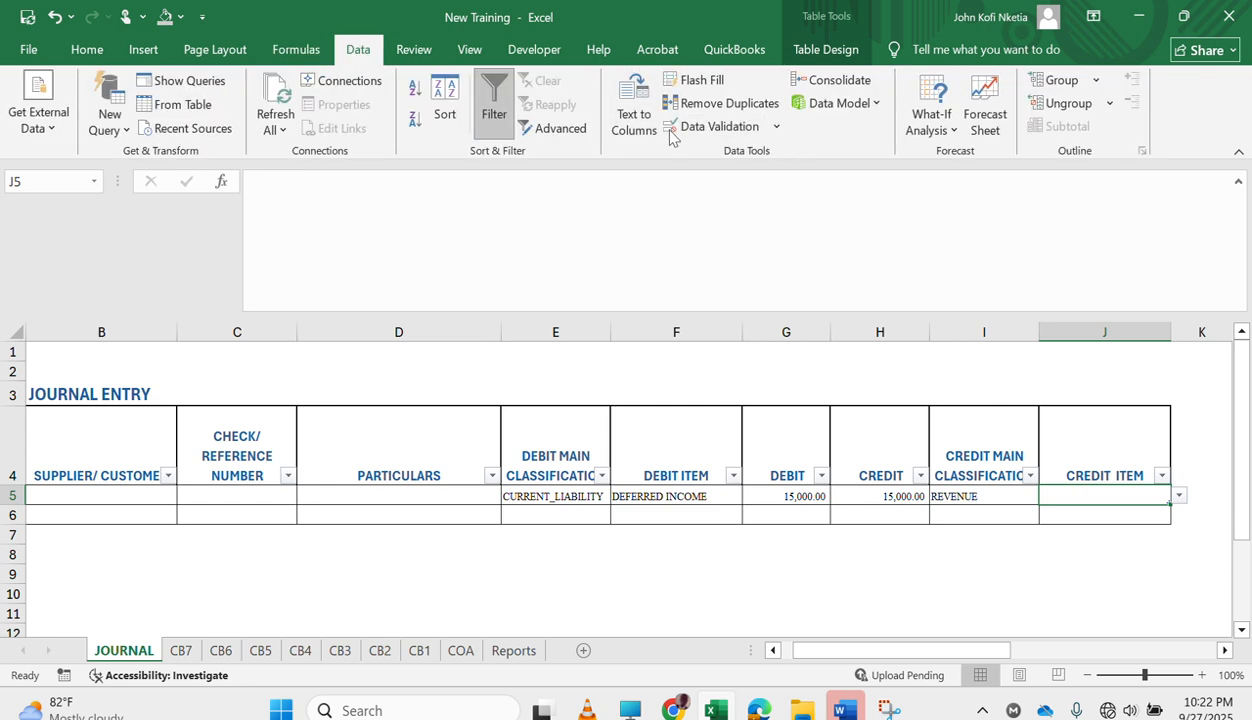
click(705, 126)
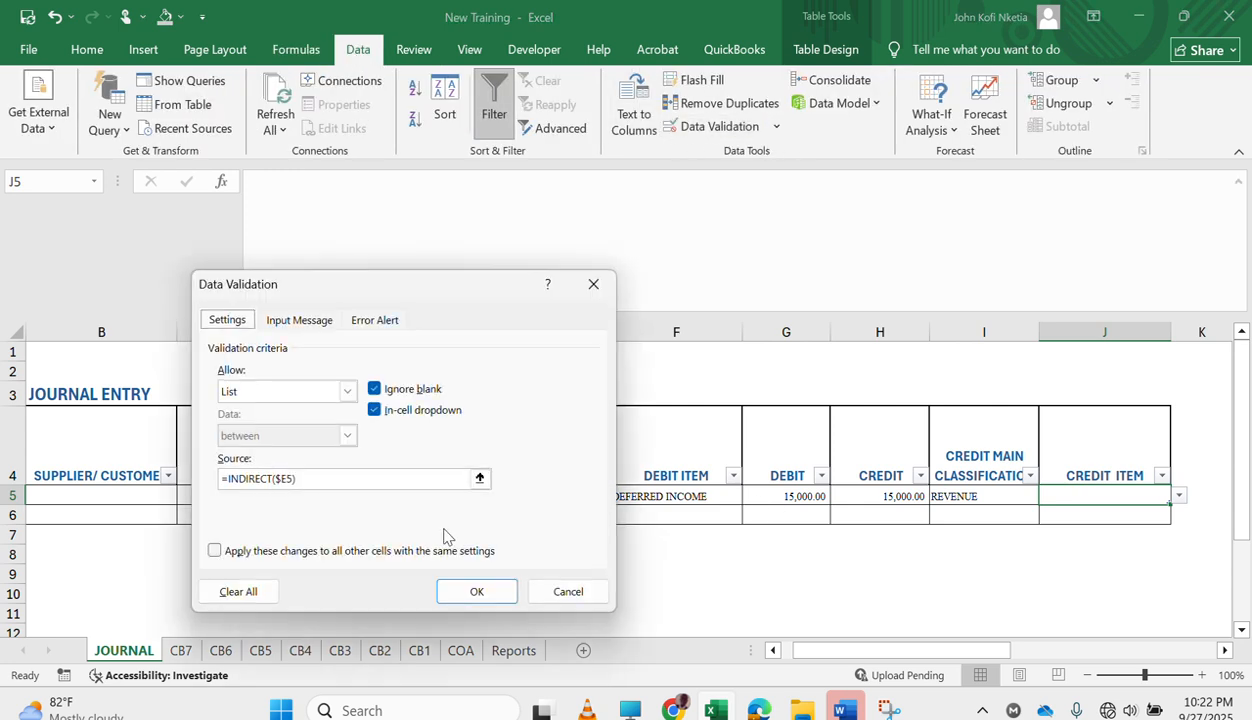
click(288, 479)
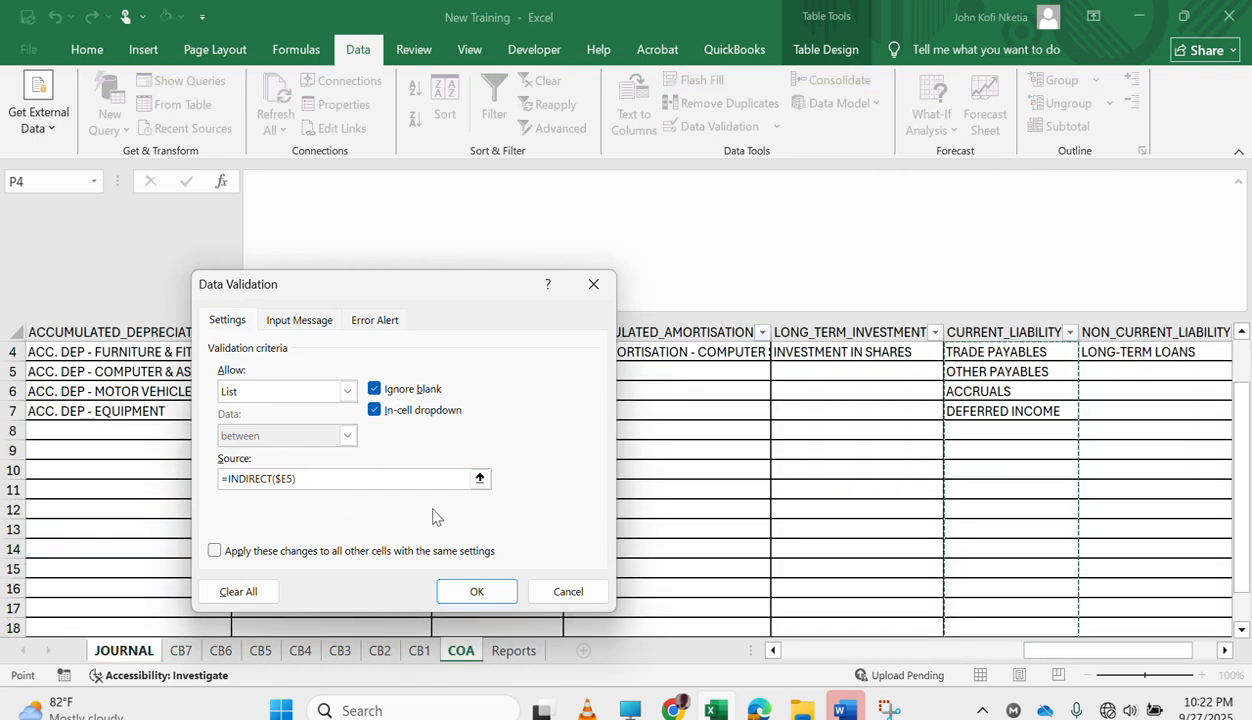
key(BackSpace)
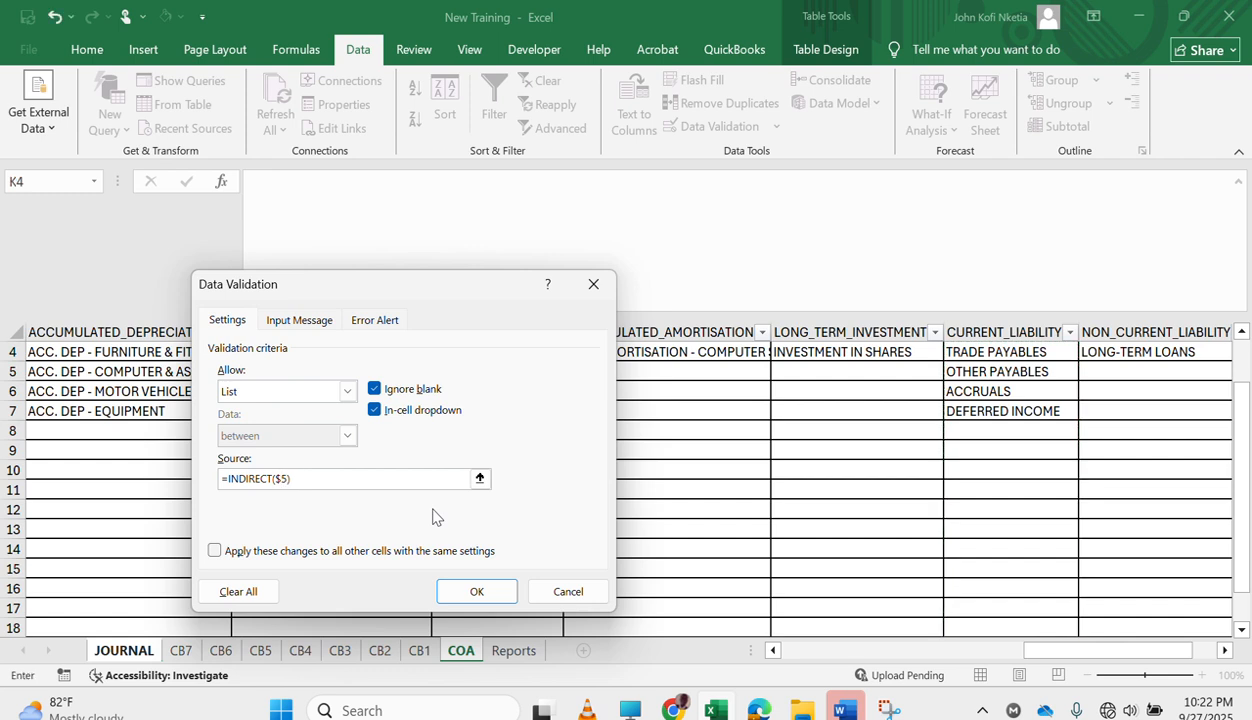
key(Return)
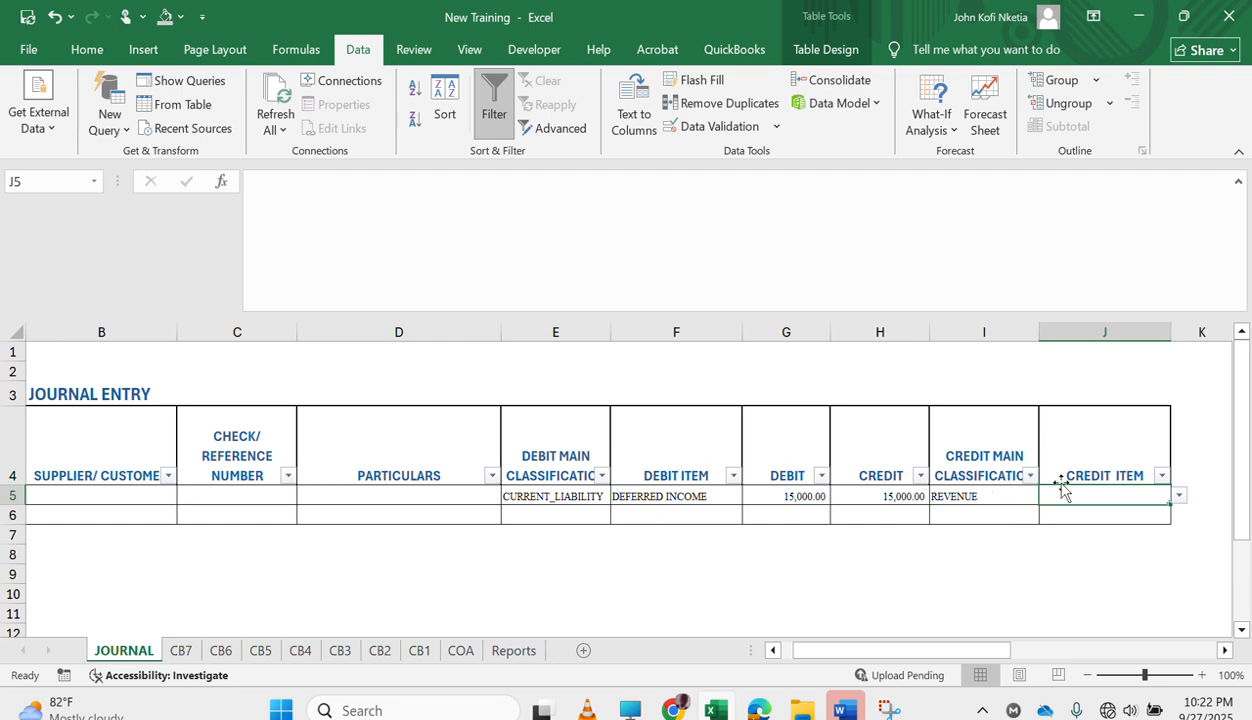
Set the credit item of the first journal entry to CONSULTATION FEE.
click(1180, 498)
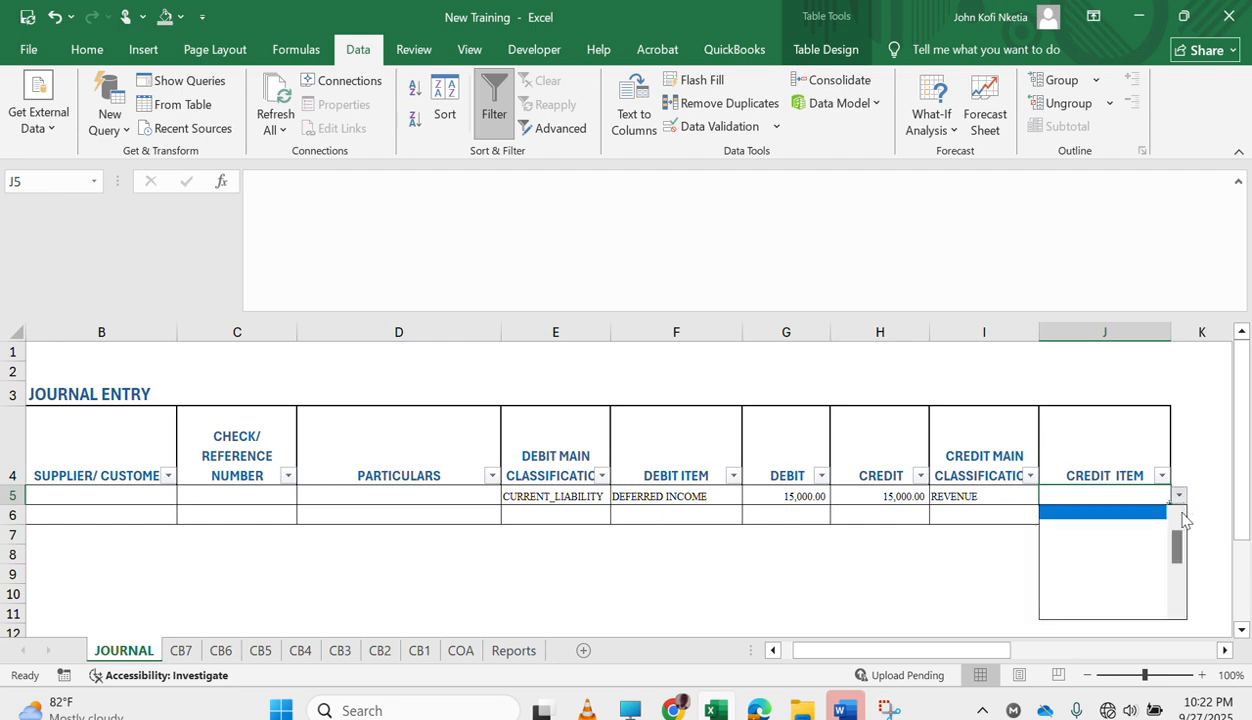
drag(1181, 550, 1179, 512)
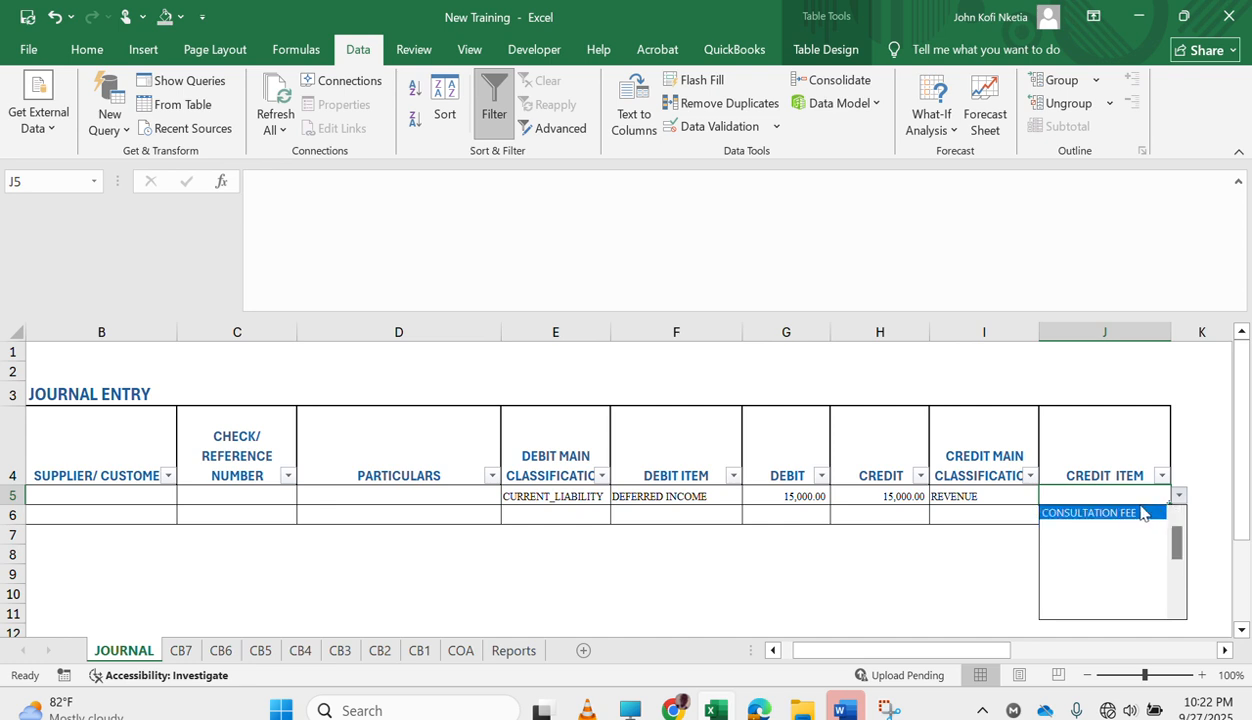
click(1141, 510)
click(1179, 497)
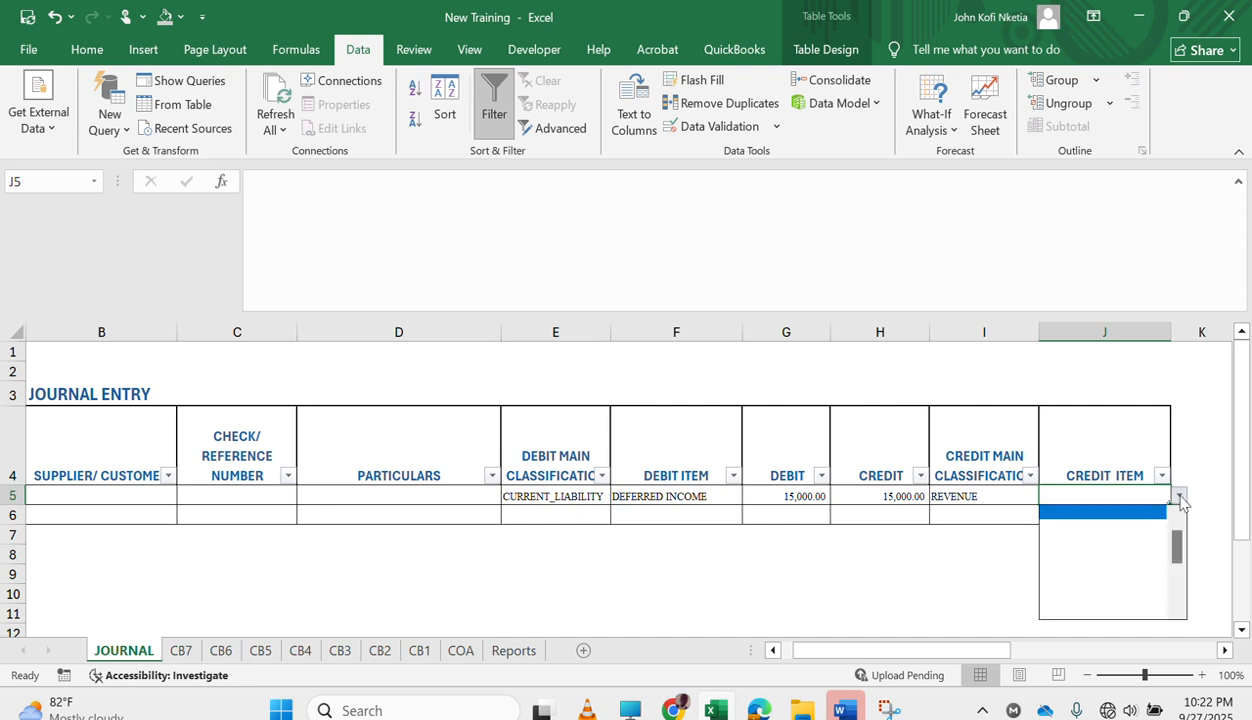
drag(1177, 546, 1178, 537)
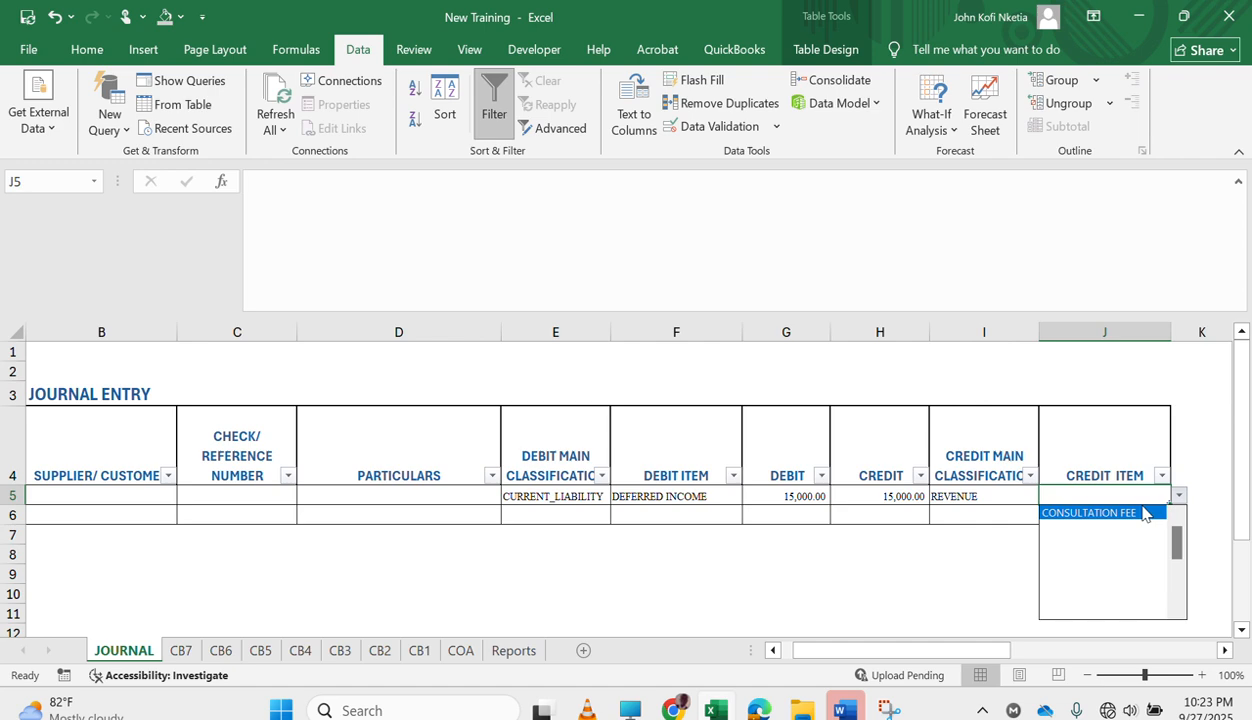
click(1143, 513)
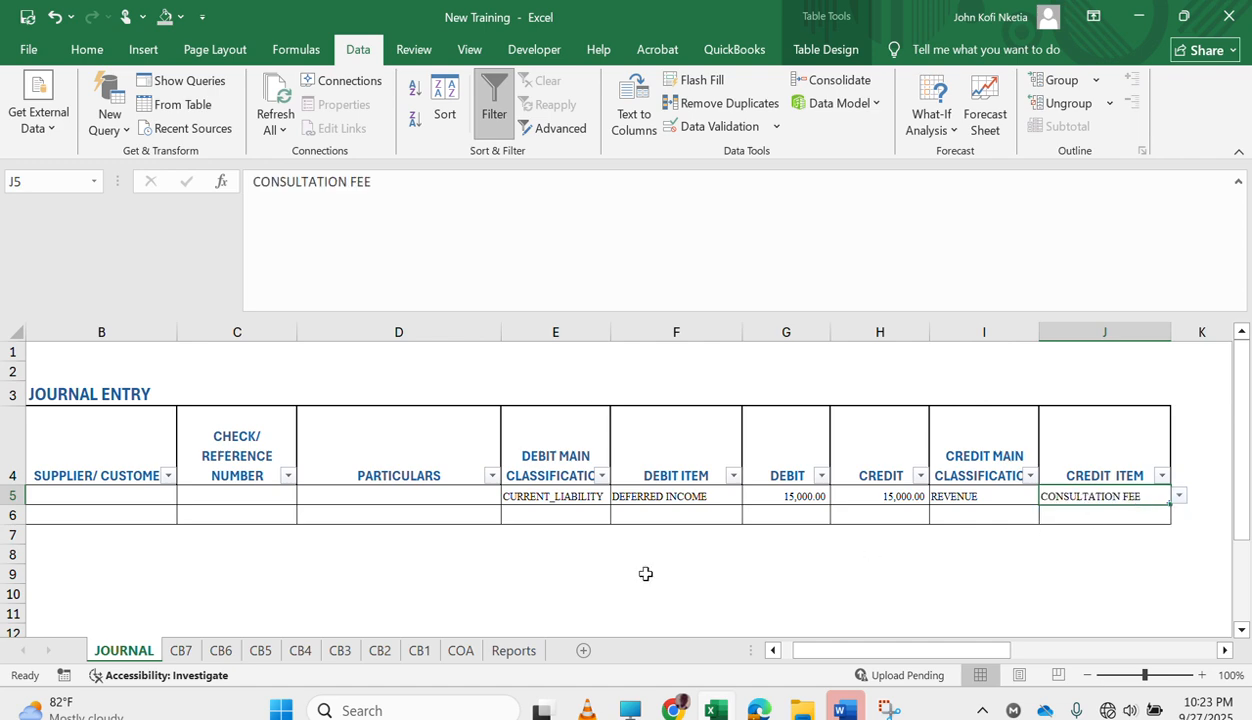
Check the consultation fee revenue in Reports against the credit amount of the first journal entry.
click(514, 650)
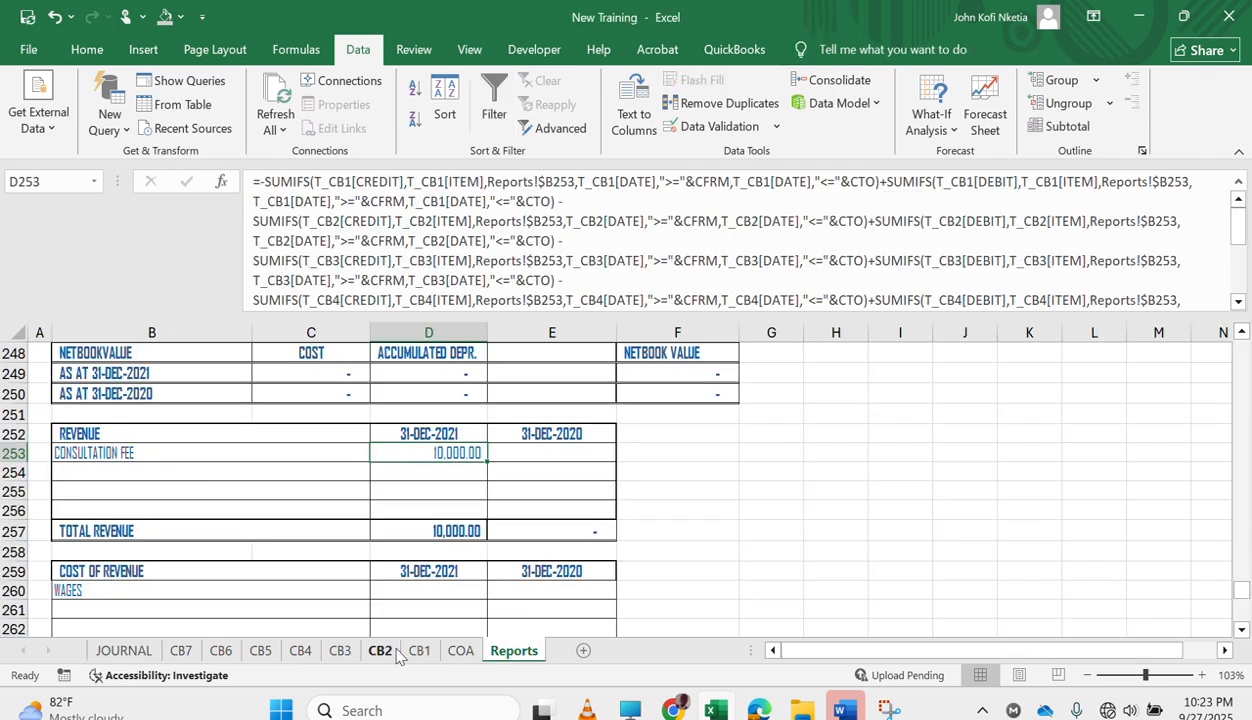
click(121, 651)
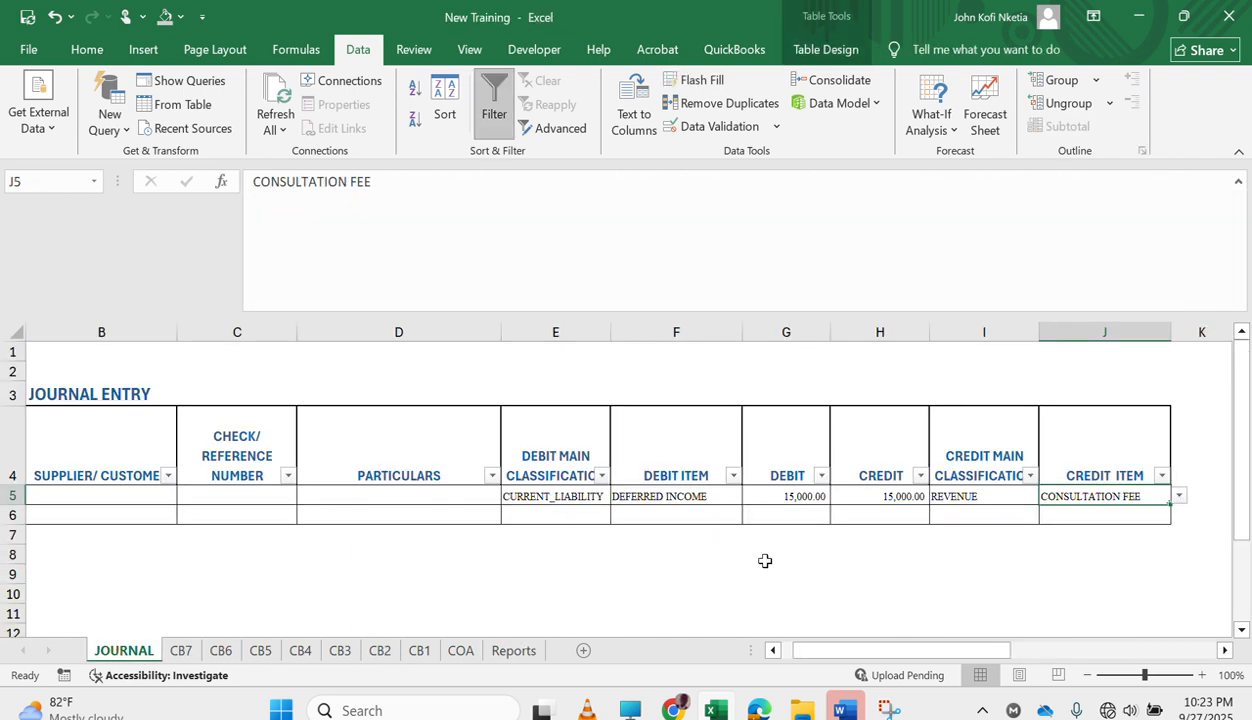
click(895, 496)
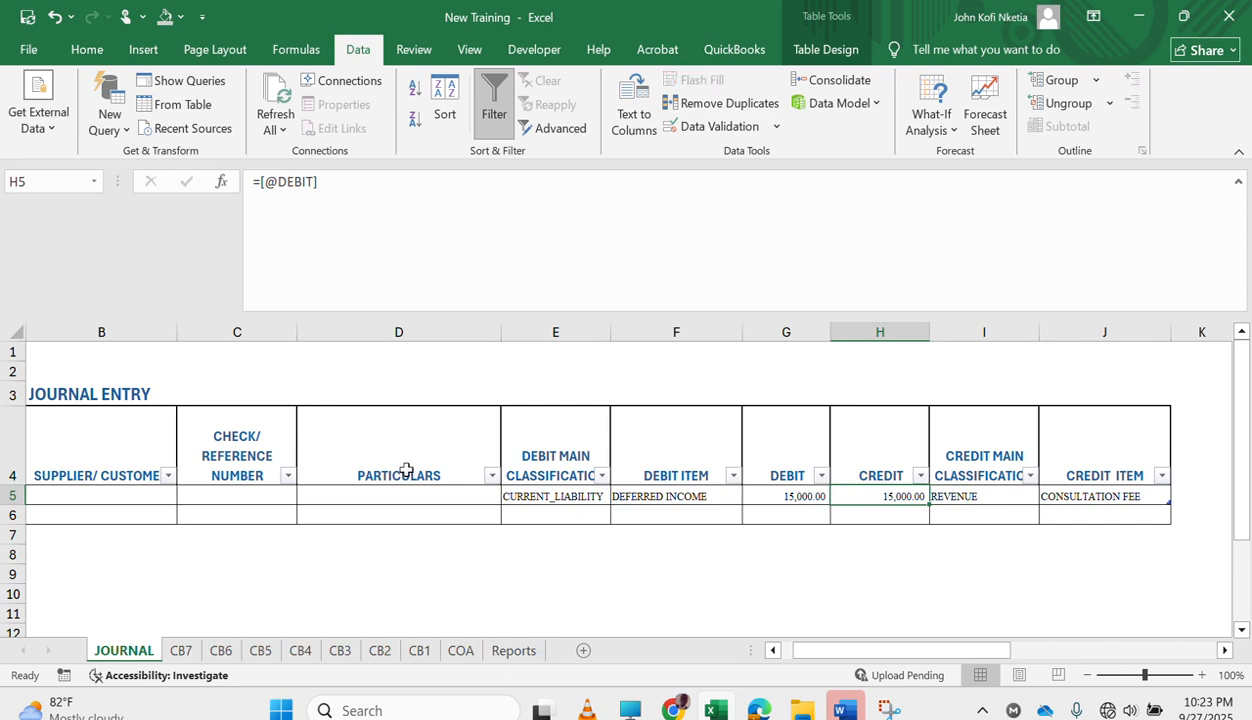
Correct the year in the first journal entry's date so that it reads 9-Sep-21.
scroll(386, 480, left, 2)
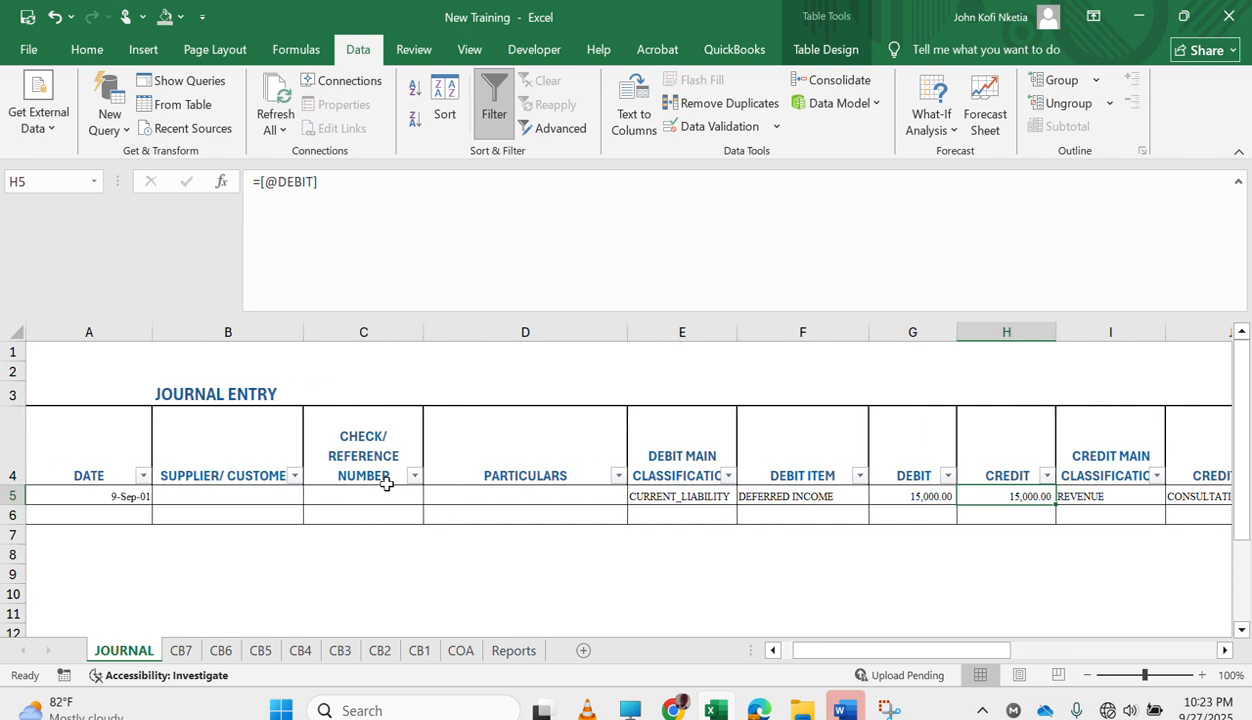
click(130, 492)
click(349, 193)
key(BackSpace)
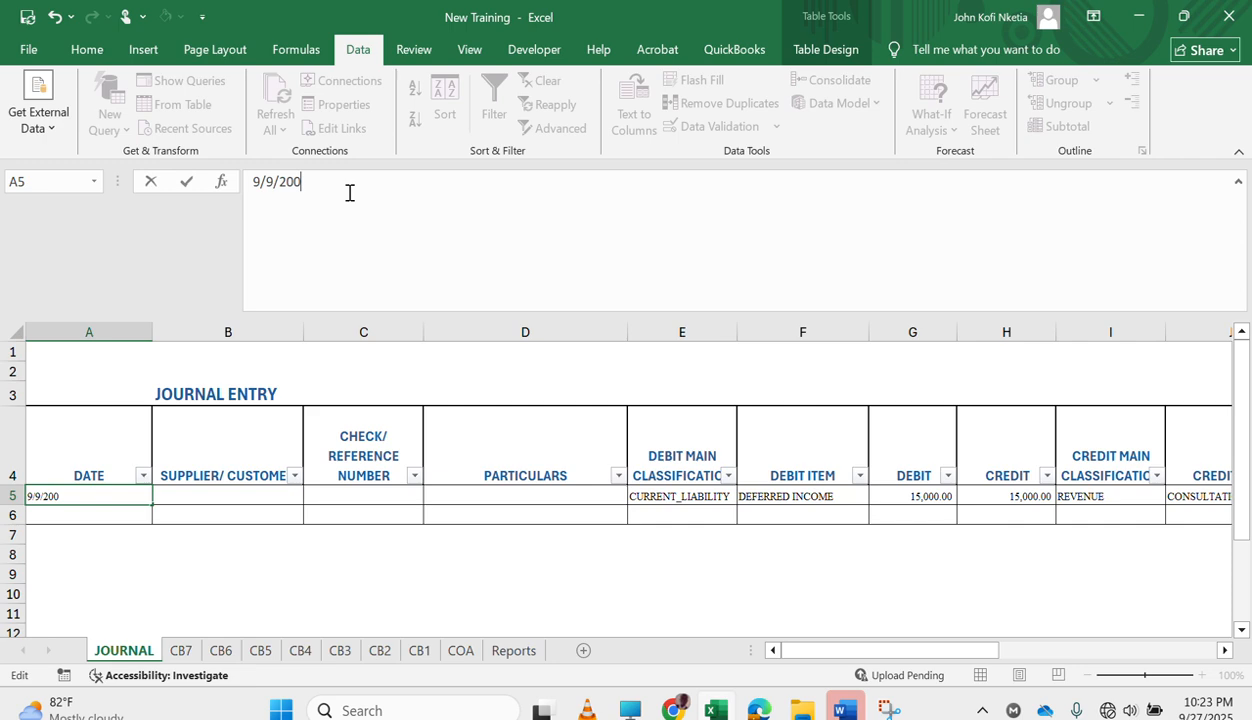
key(Return)
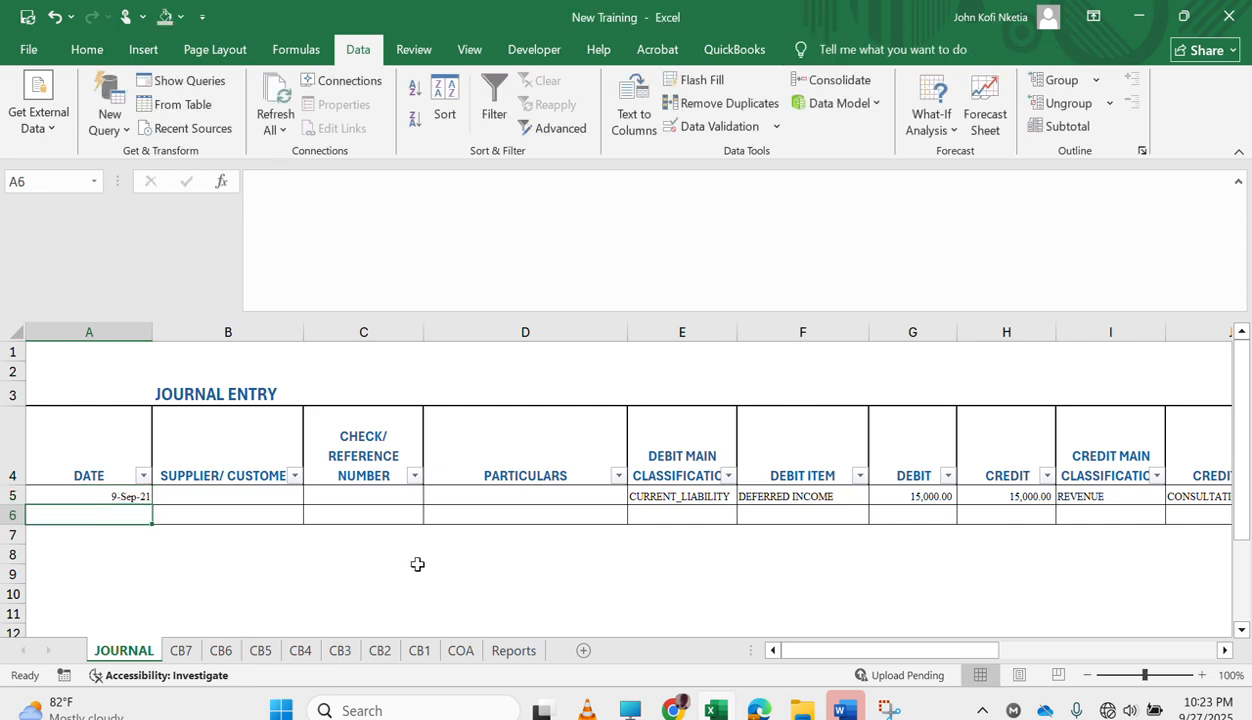
Check the 31-DEC-2021 consultation fee and total revenue on the Reports sheet.
click(510, 650)
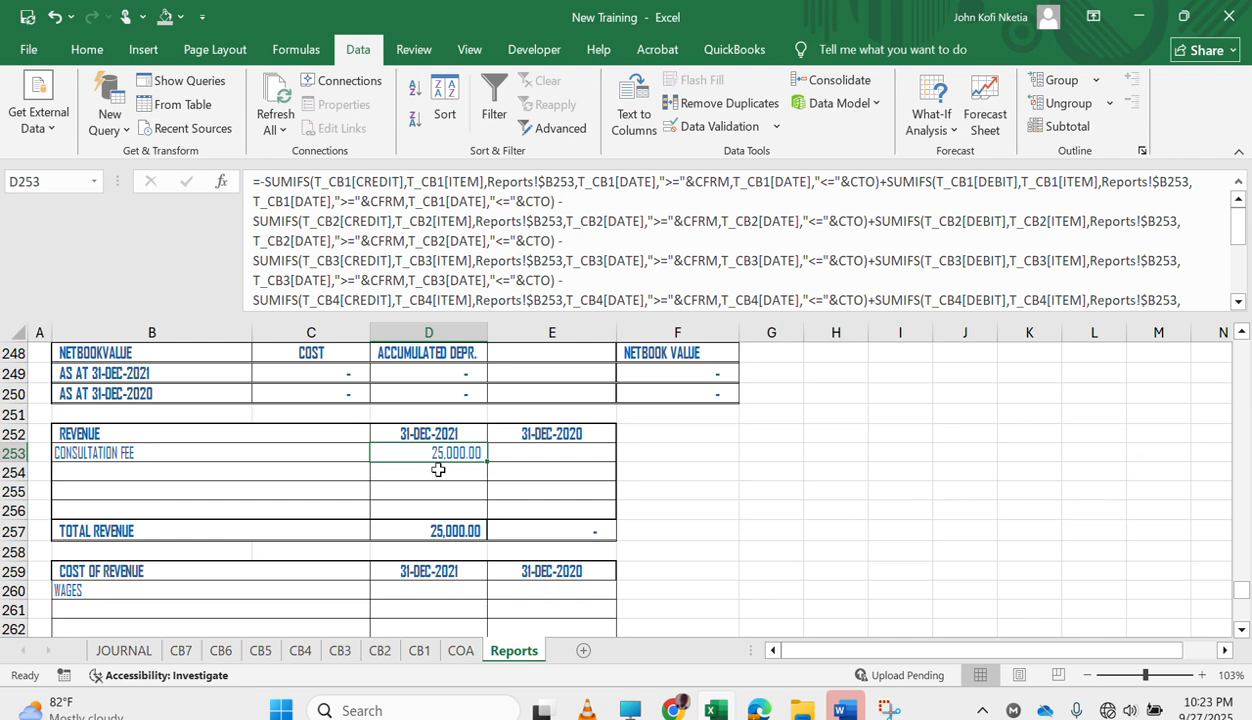
scroll(431, 473, up, 2)
scroll(455, 518, up, 2)
scroll(478, 594, down, 4)
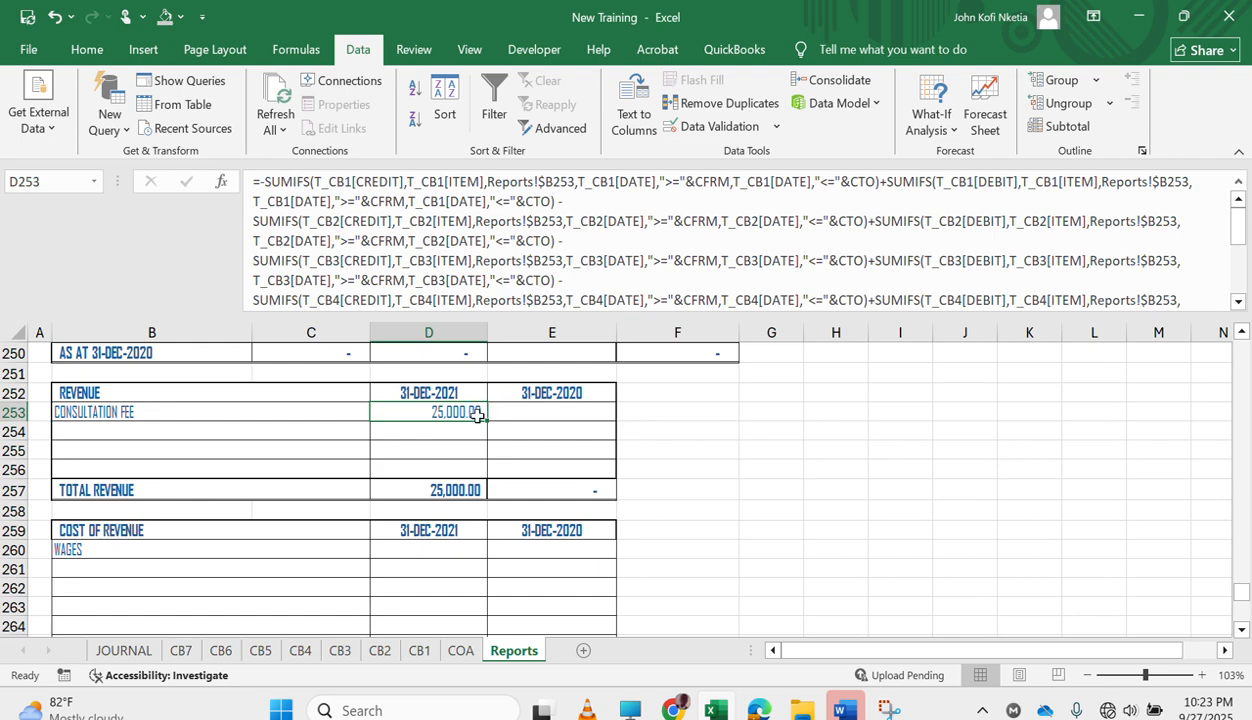
Fill the consultation fee formula in D253 down through D256 in the REVENUE table.
drag(483, 421, 481, 478)
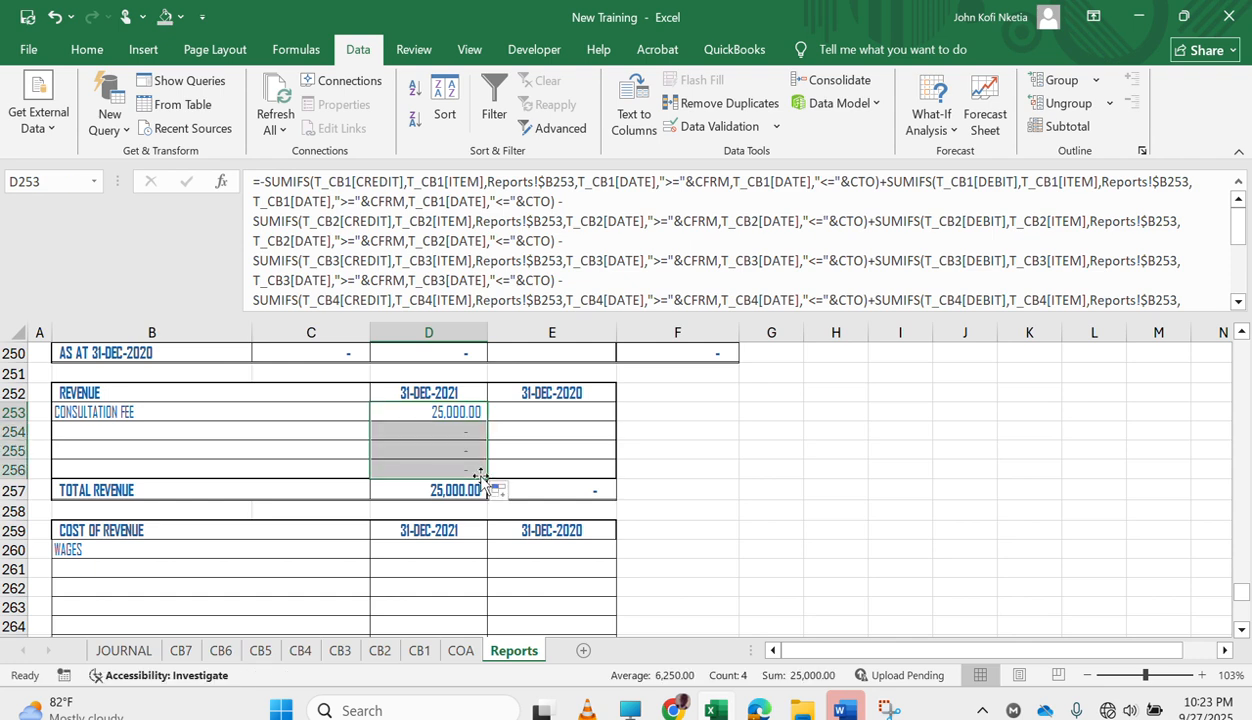
click(570, 413)
click(437, 411)
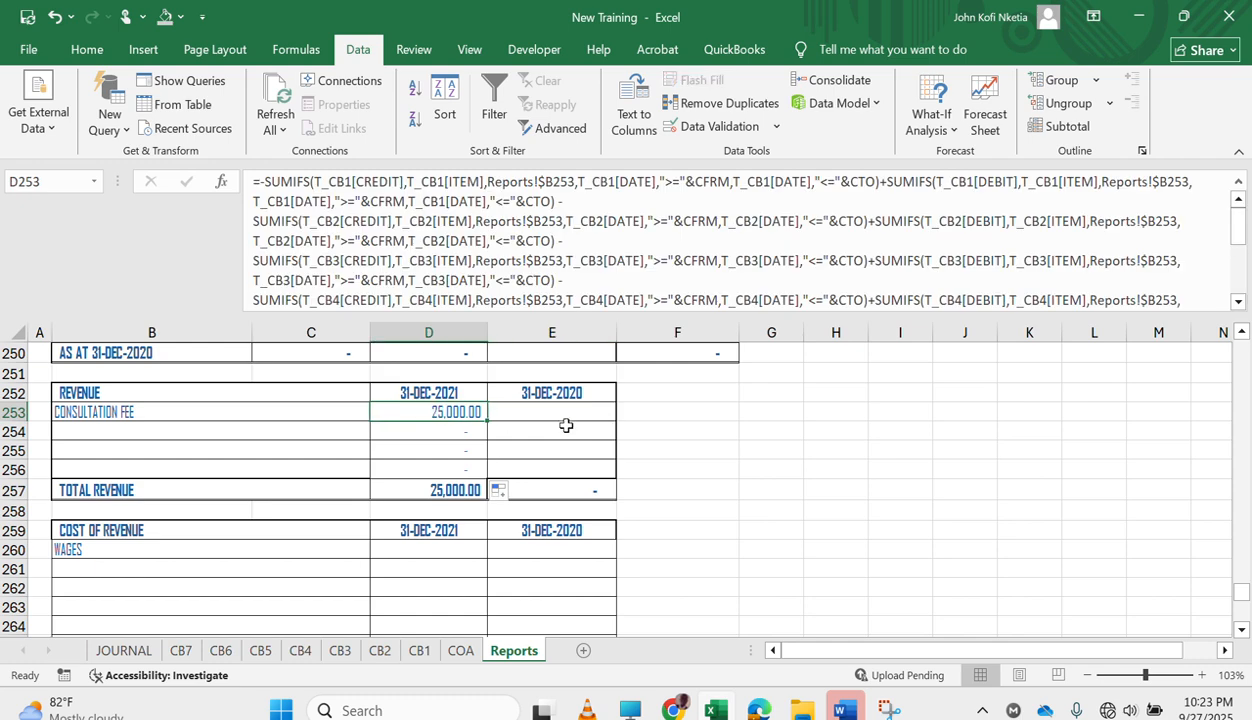
click(524, 424)
click(463, 417)
Switch to Word and copy the CURRENT REVENUE heading together with its complete formula.
click(842, 710)
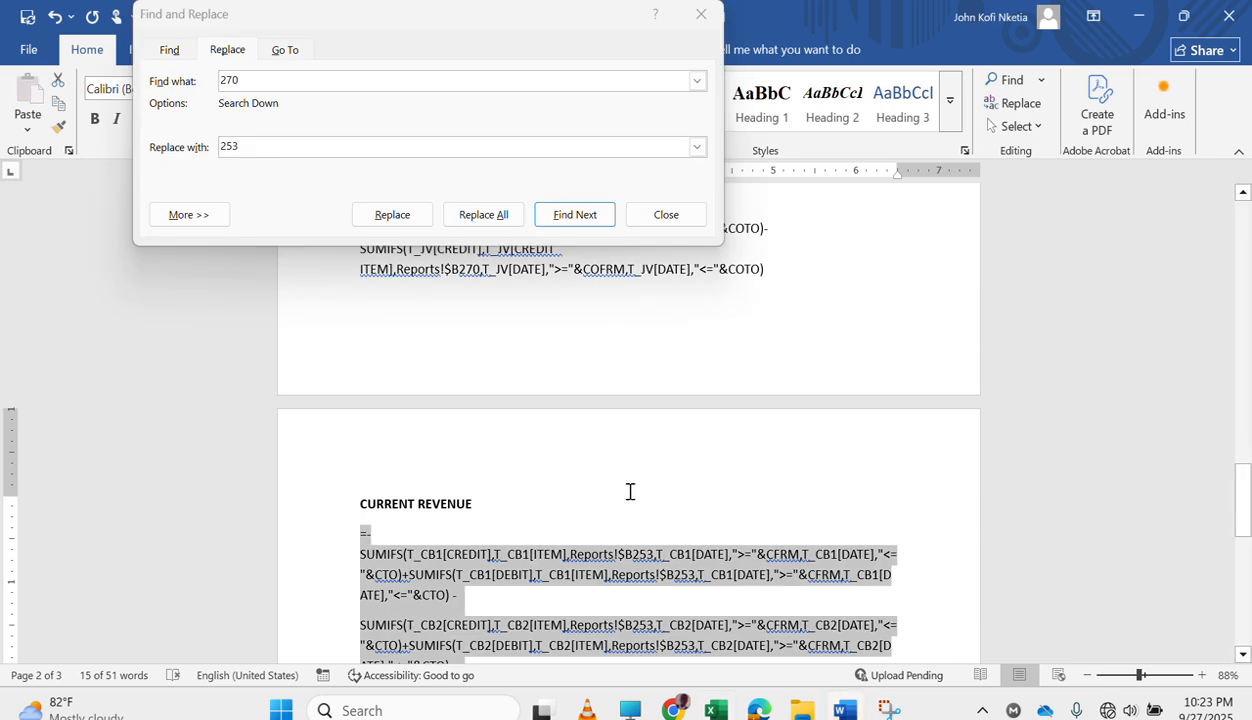
scroll(630, 491, down, 8)
scroll(630, 495, up, 3)
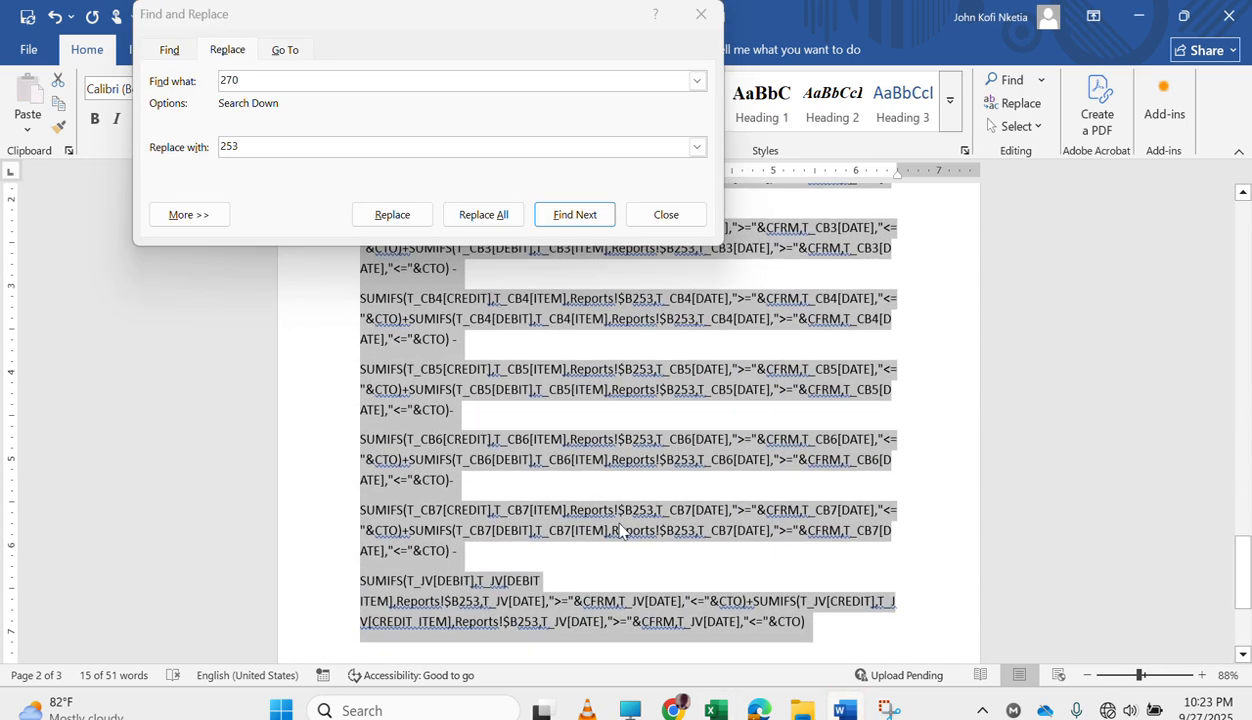
click(660, 450)
scroll(630, 445, up, 5)
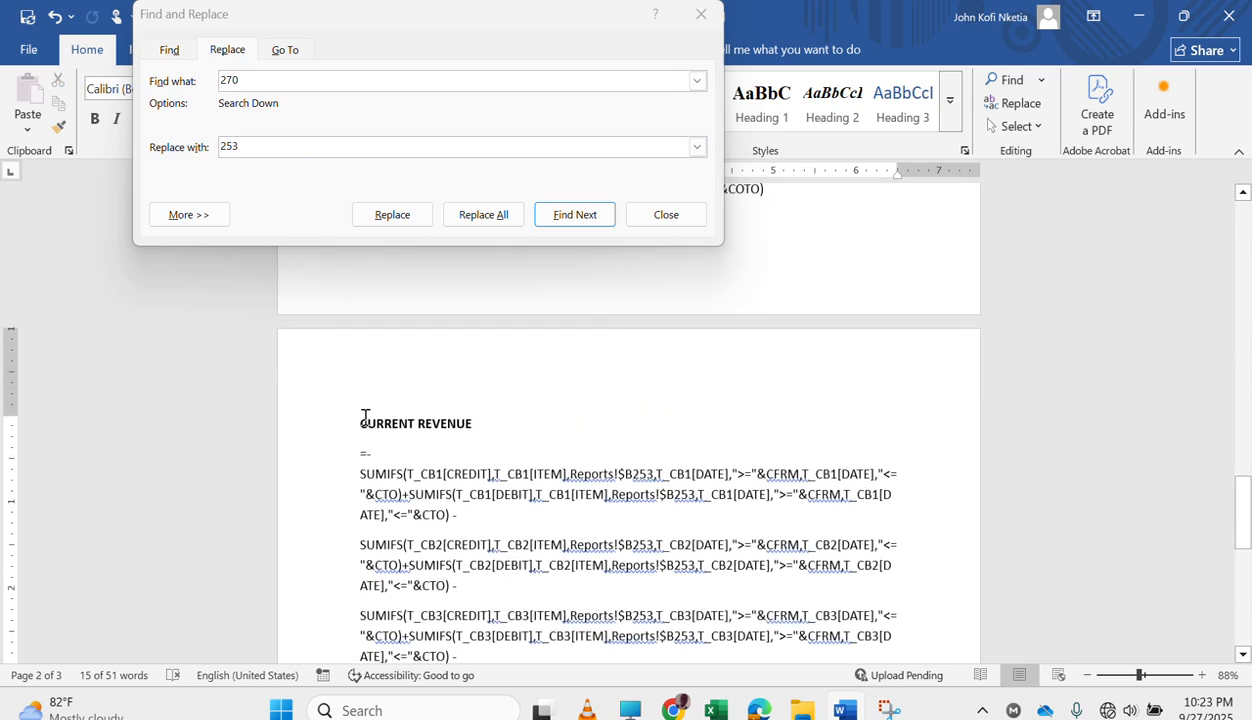
drag(463, 525, 745, 471)
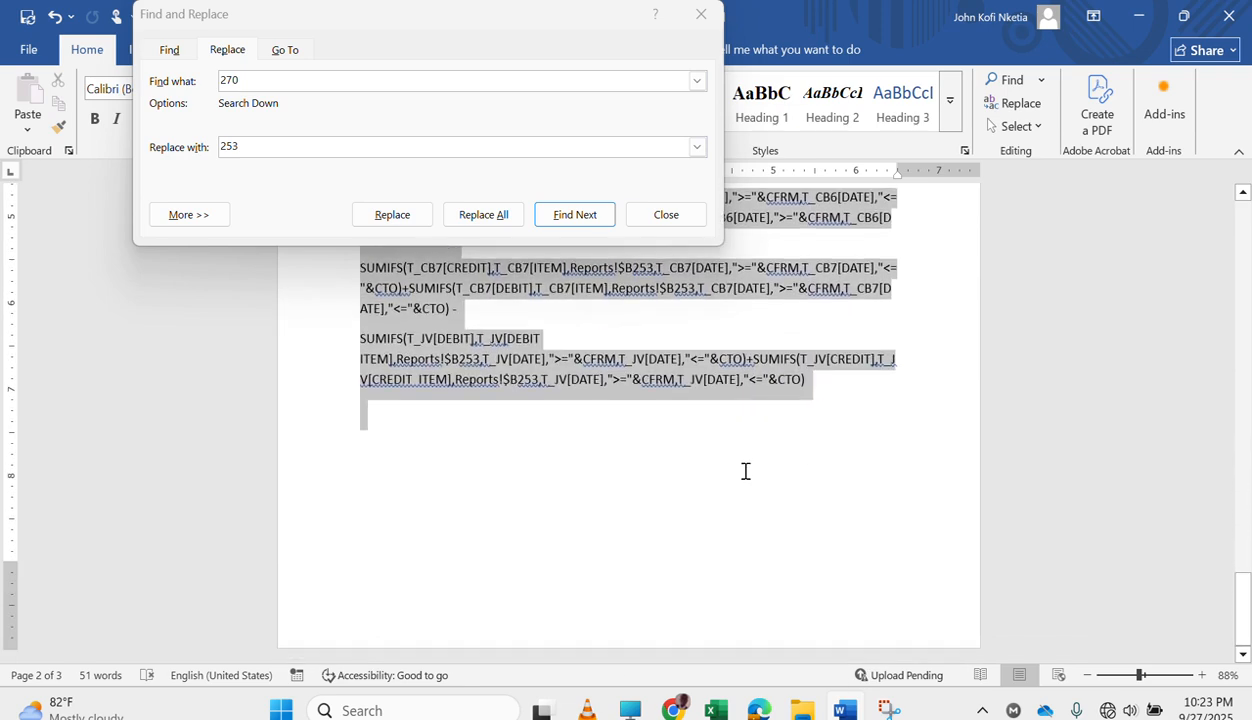
drag(582, 459, 838, 395)
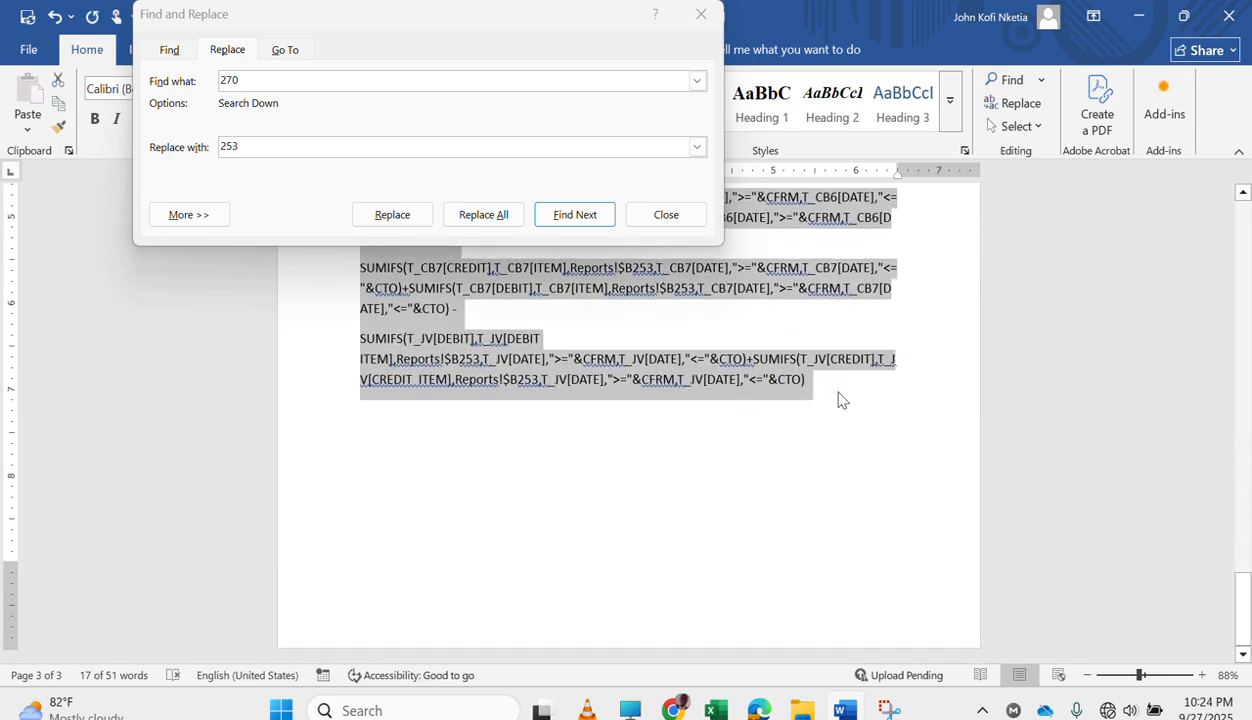
Paste the copied revenue section on a new page after the end of the CURRENT REVENUE formula.
click(395, 537)
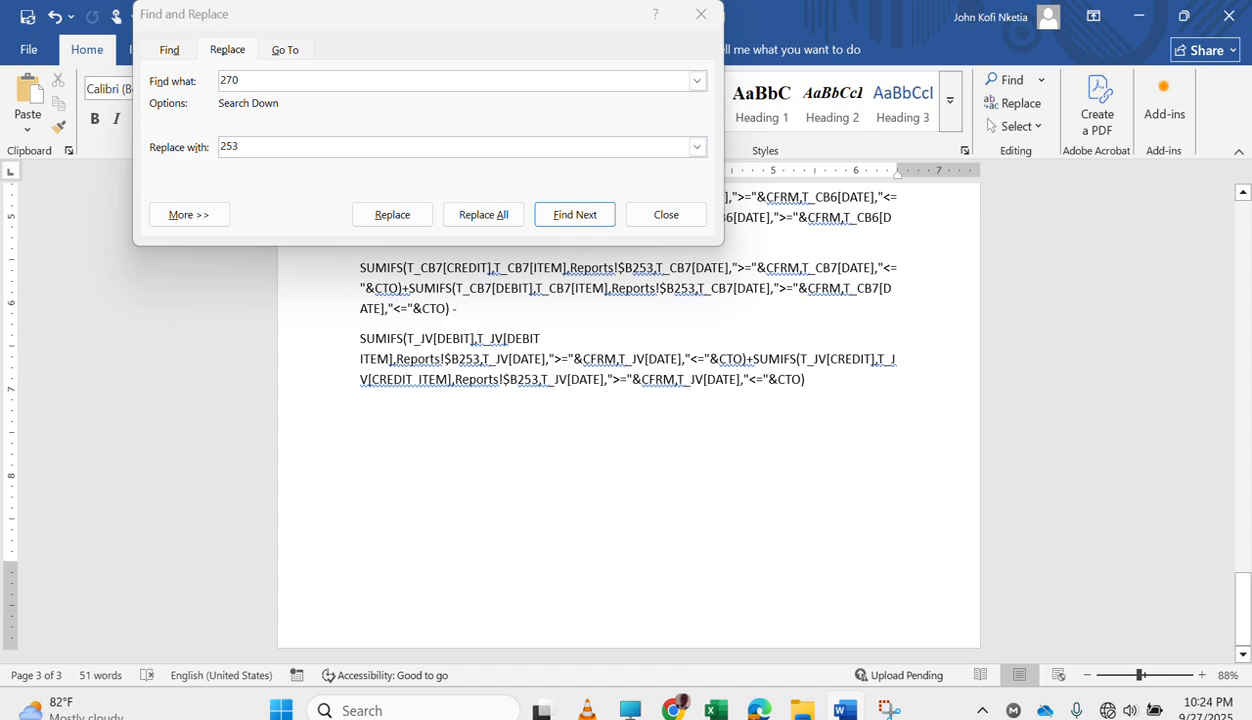
key(Return)
key(Return)
key(Return)
key(Return)
key(Return)
key(Return)
key(Return)
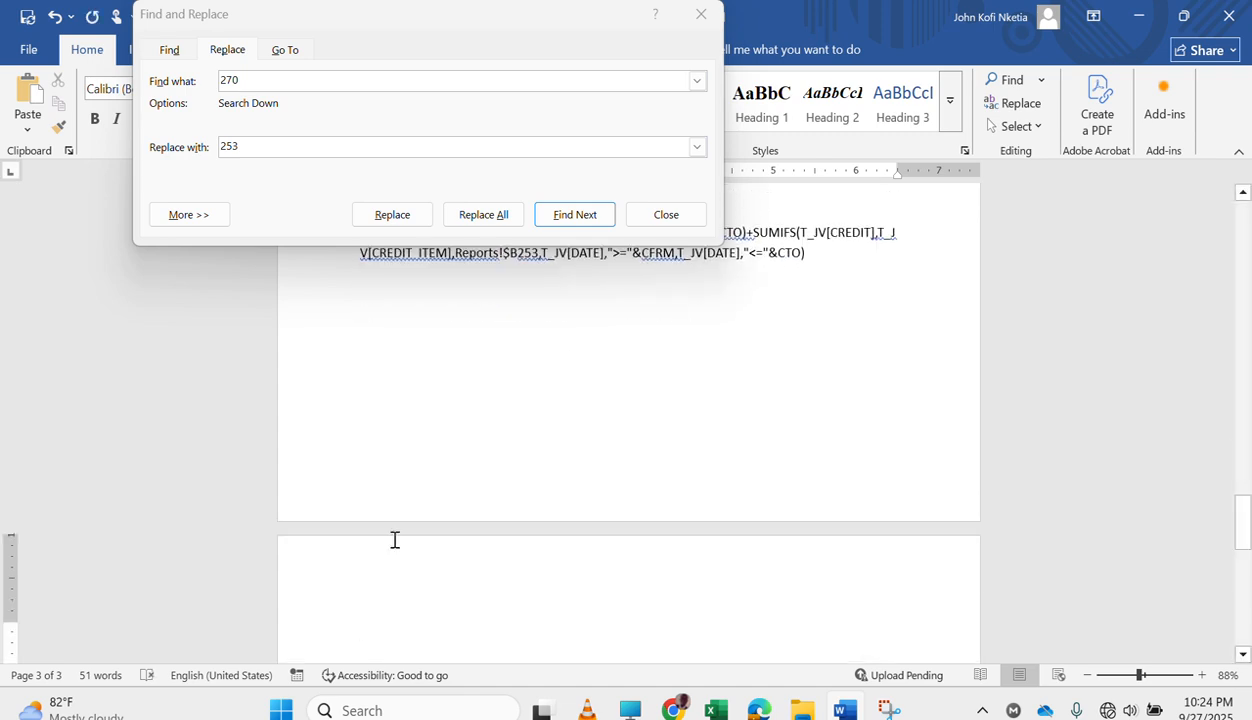
key(ctrl+v)
scroll(543, 438, up, 10)
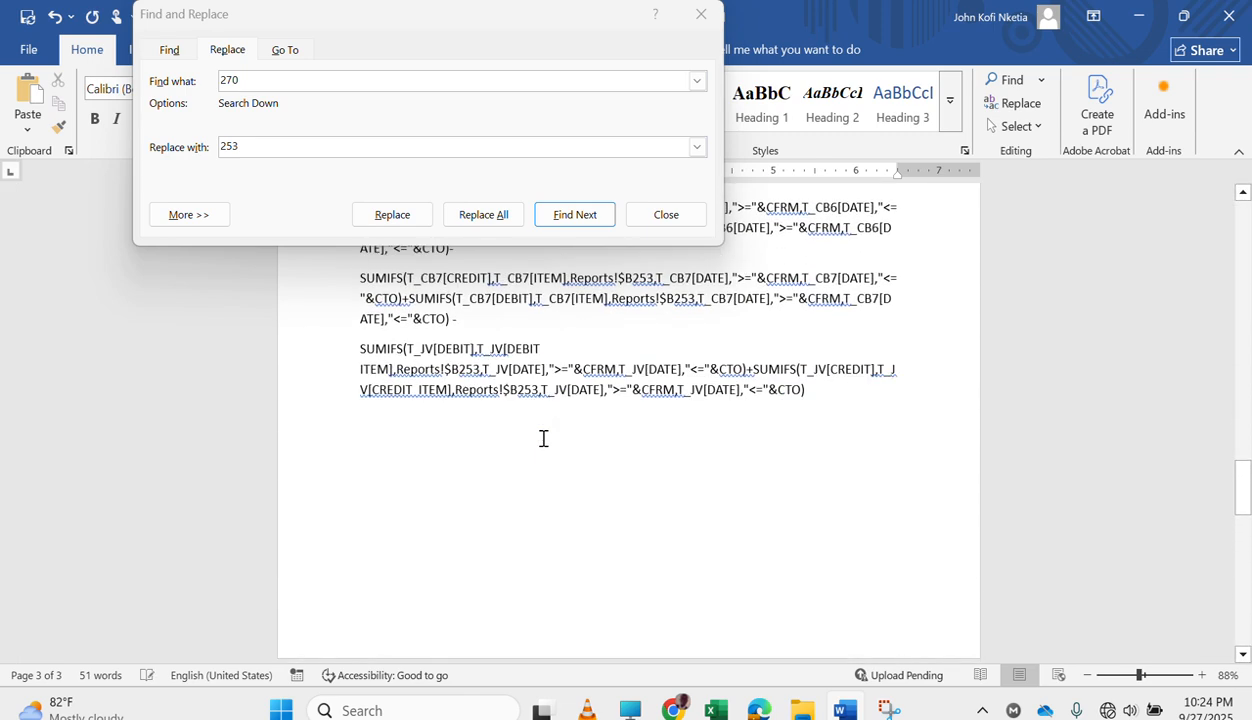
Change the heading of the pasted copy to COMPARATIVE REVENUE.
scroll(496, 566, down, 5)
double_click(390, 578)
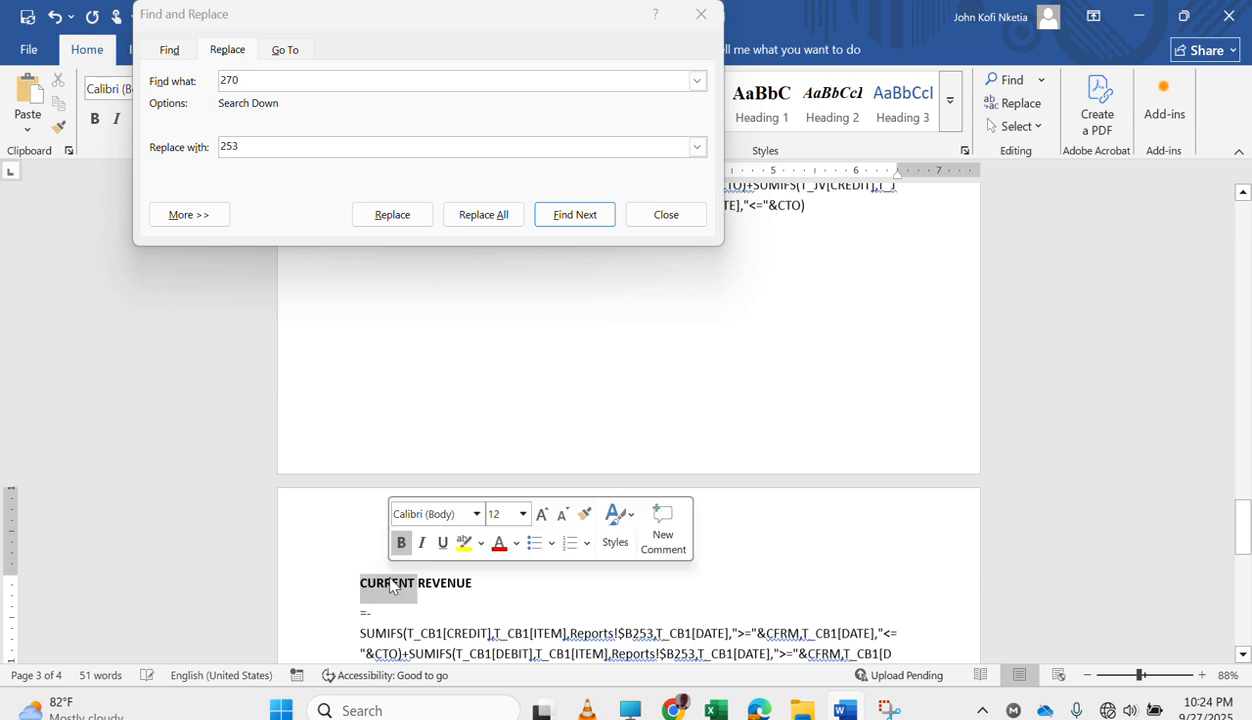
text(COMPARATIVE)
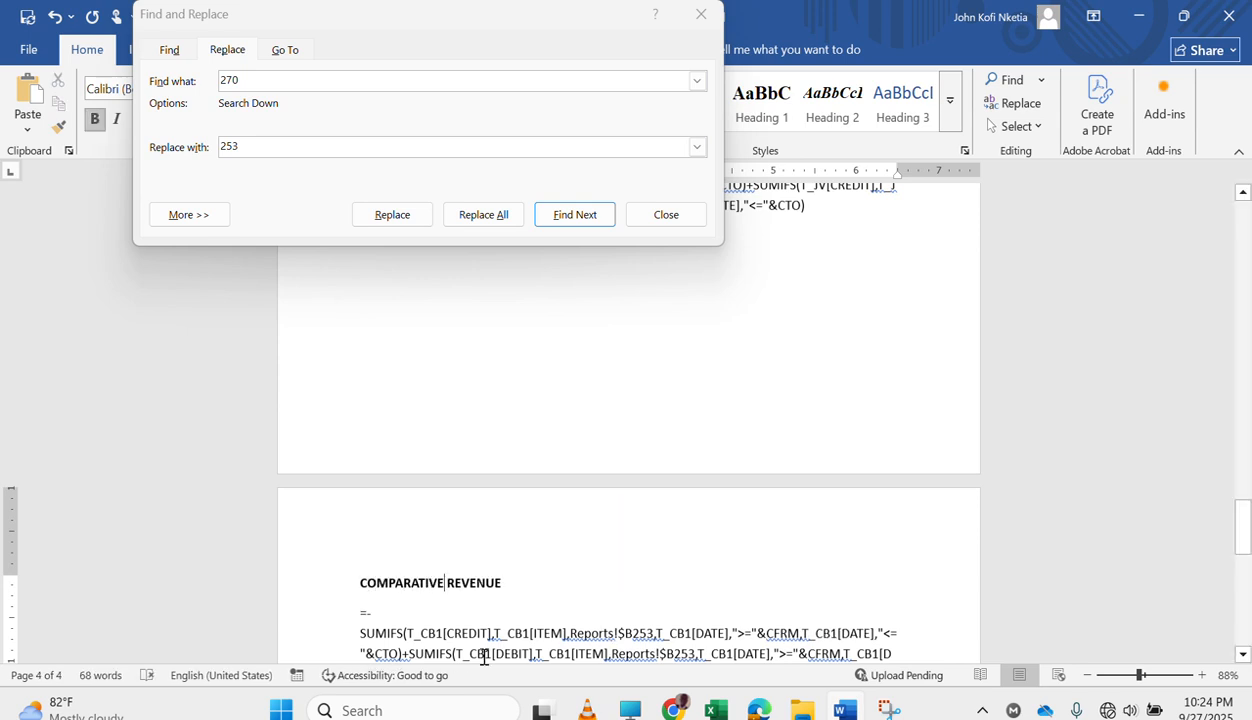
Replace every CTO with COTO in the formula under the COMPARATIVE REVENUE heading.
scroll(484, 655, down, 5)
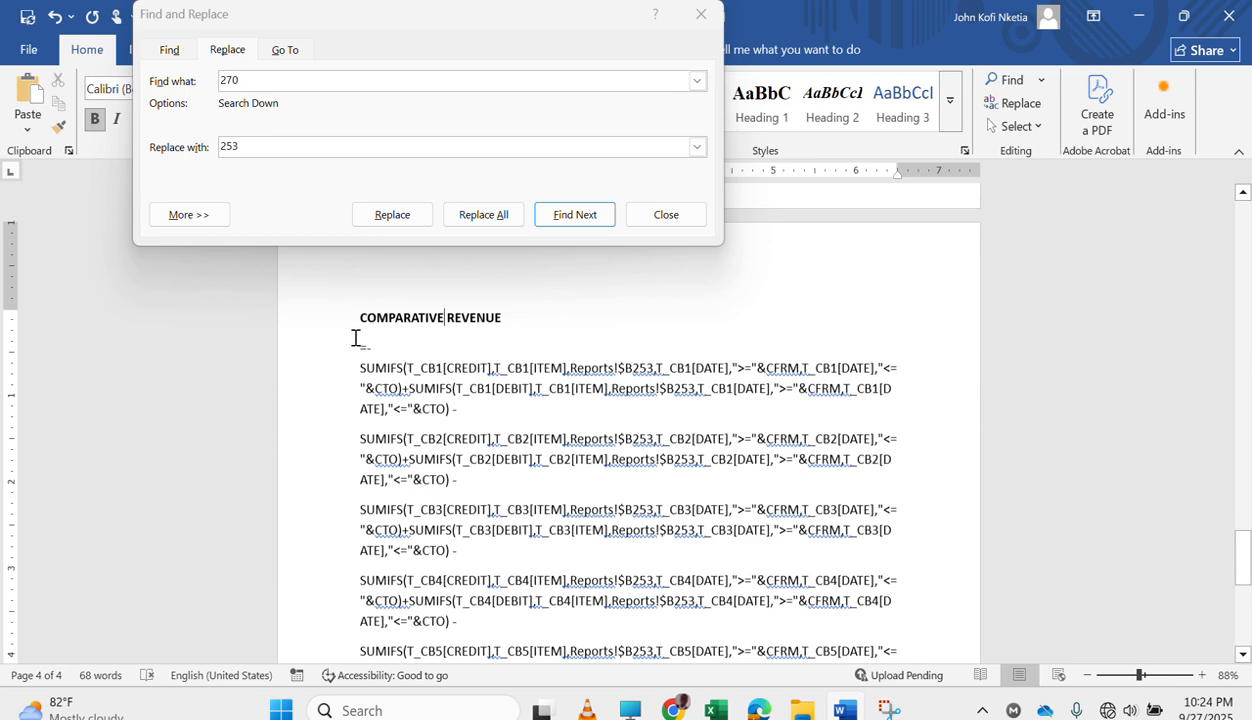
drag(356, 341, 838, 586)
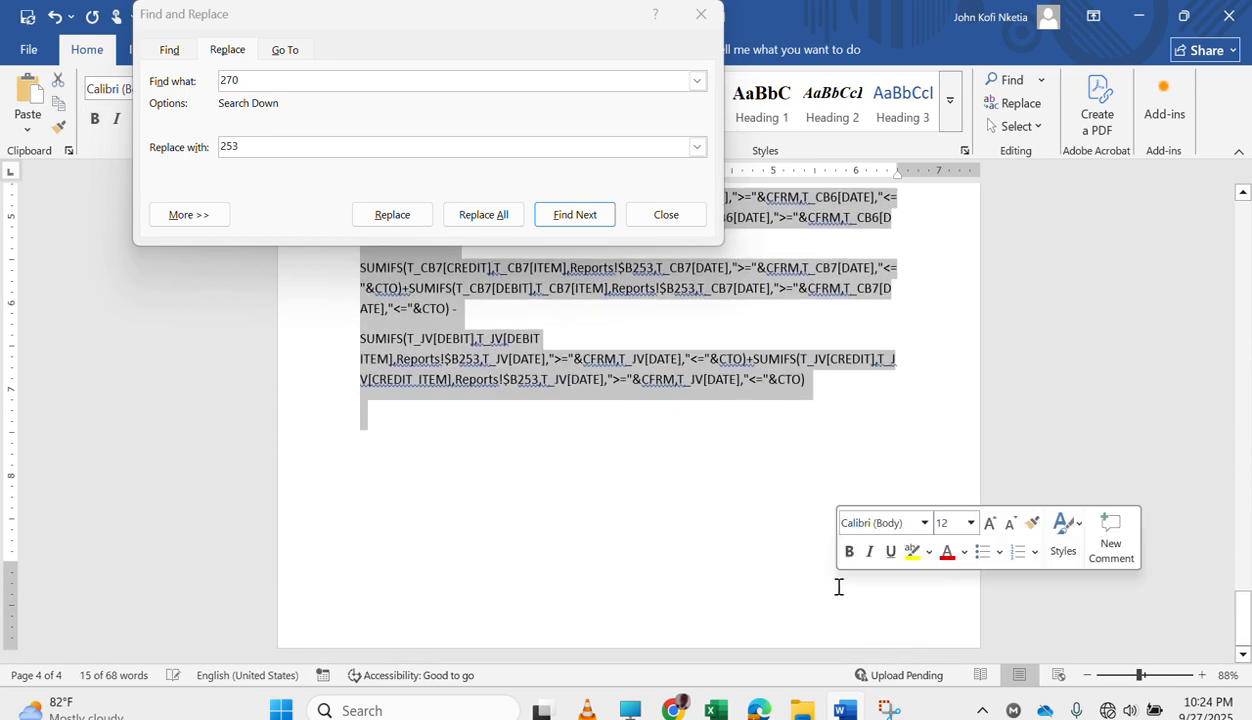
scroll(908, 453, up, 9)
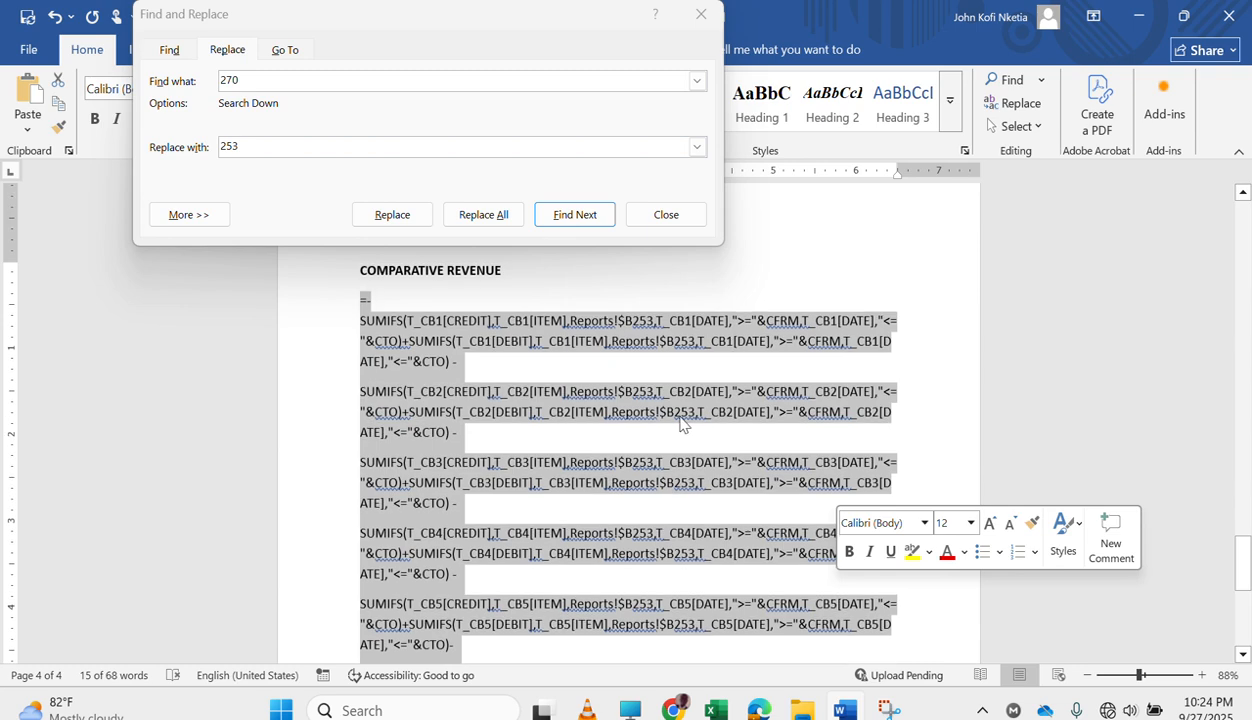
click(240, 81)
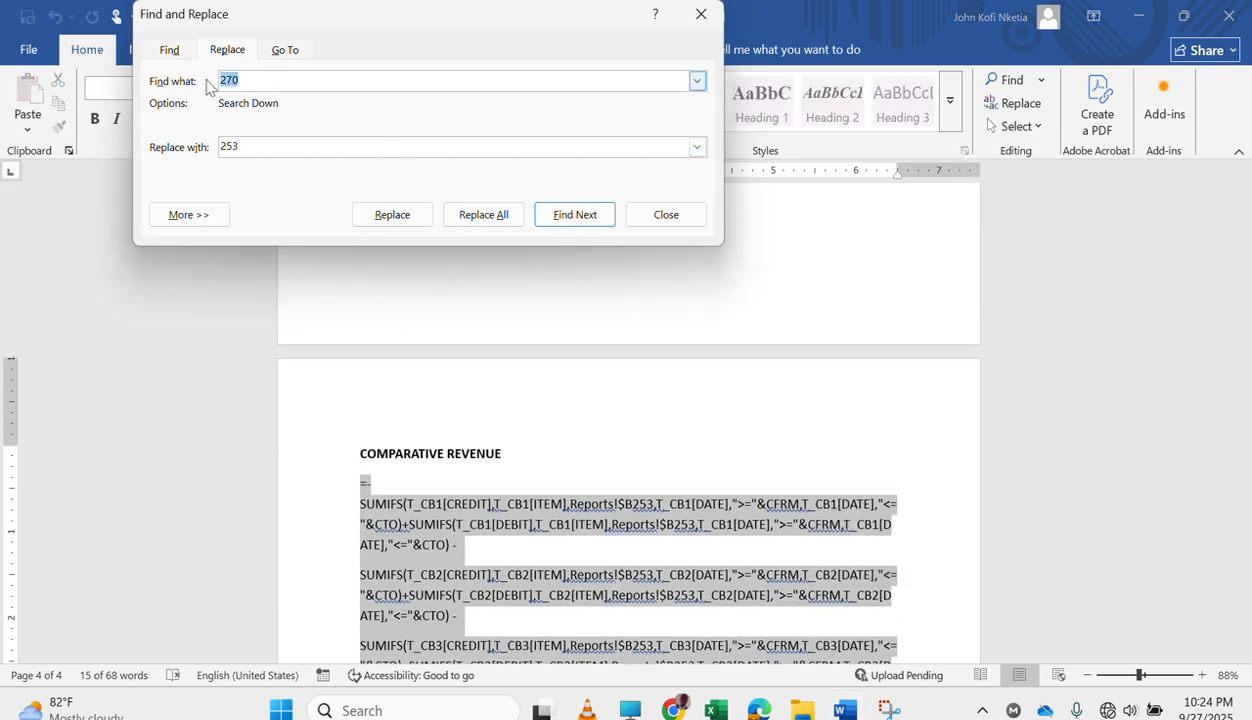
click(697, 81)
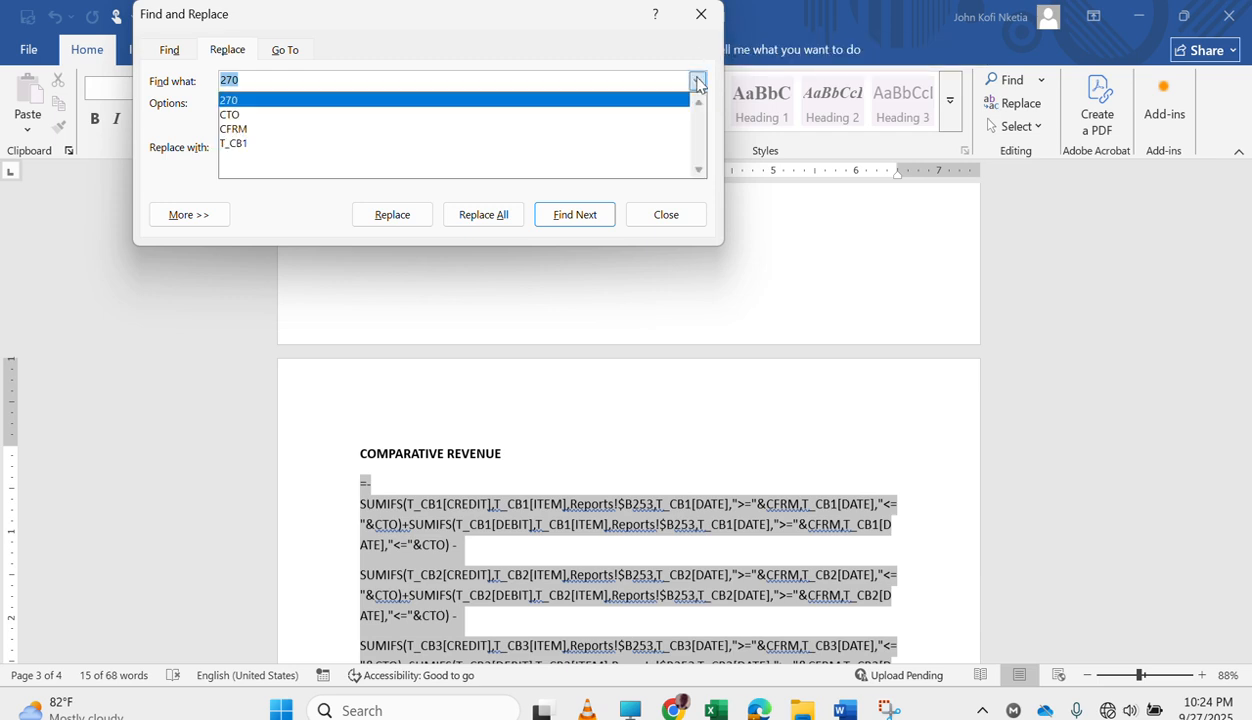
click(603, 116)
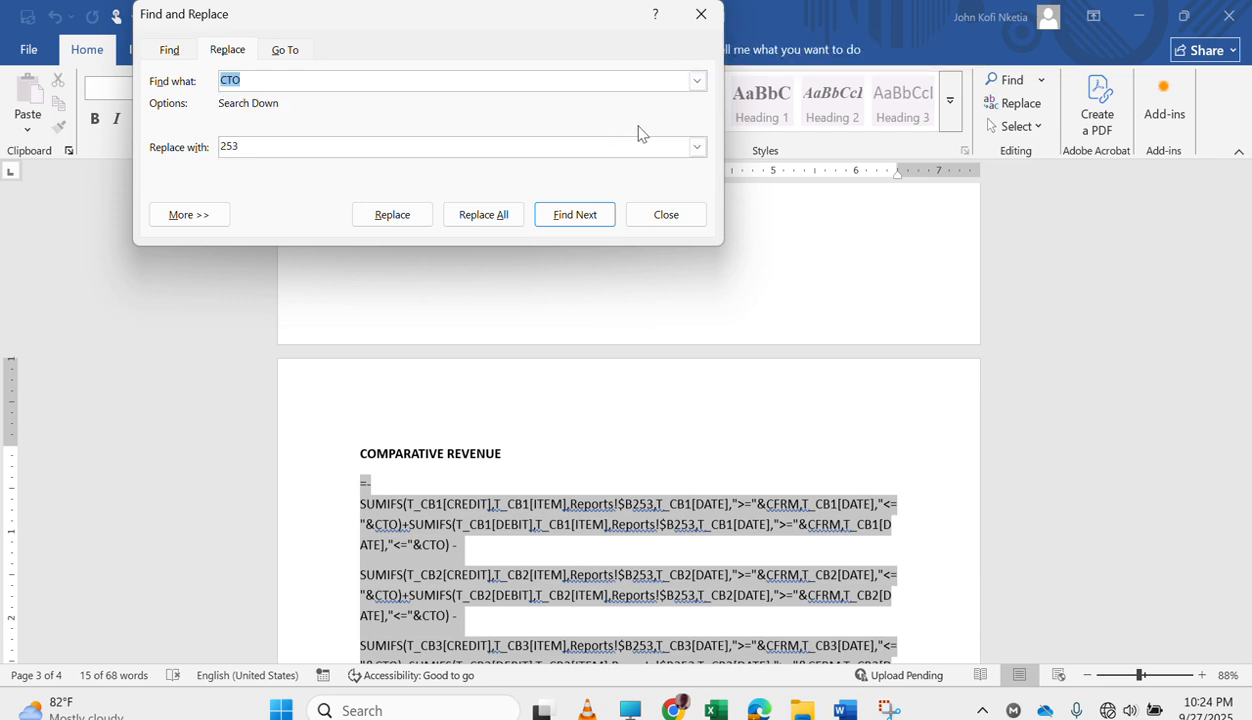
click(697, 148)
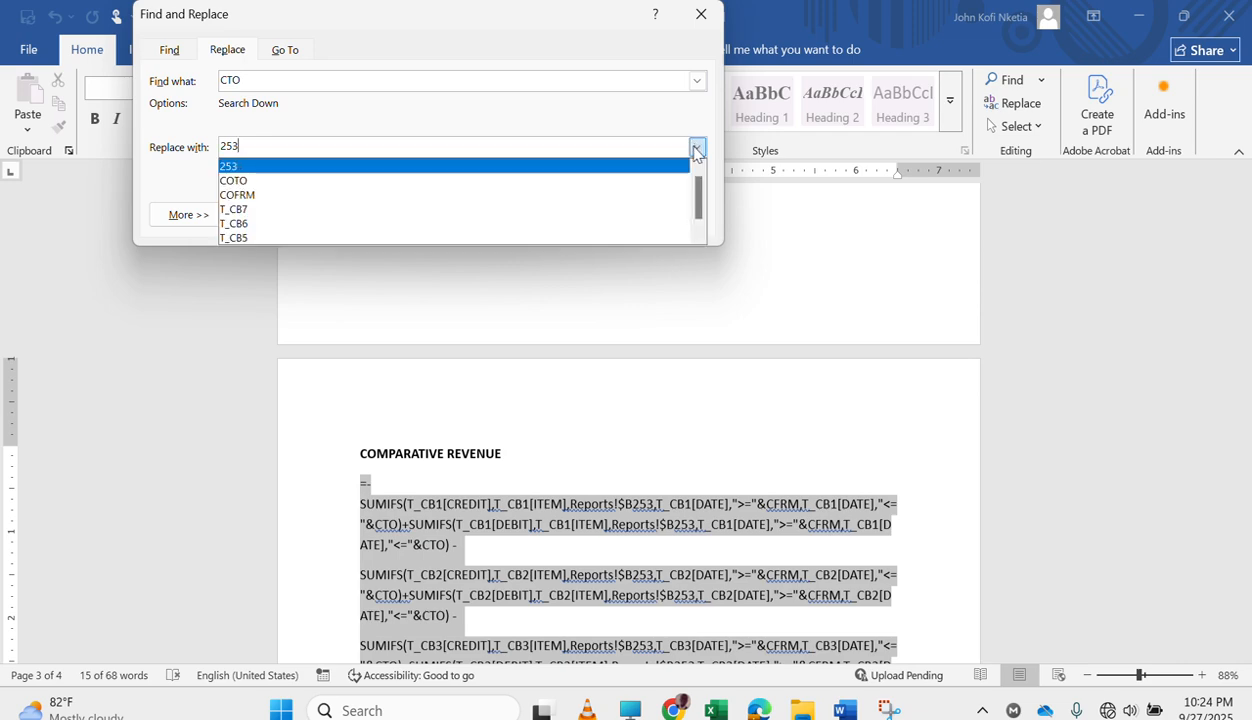
click(588, 181)
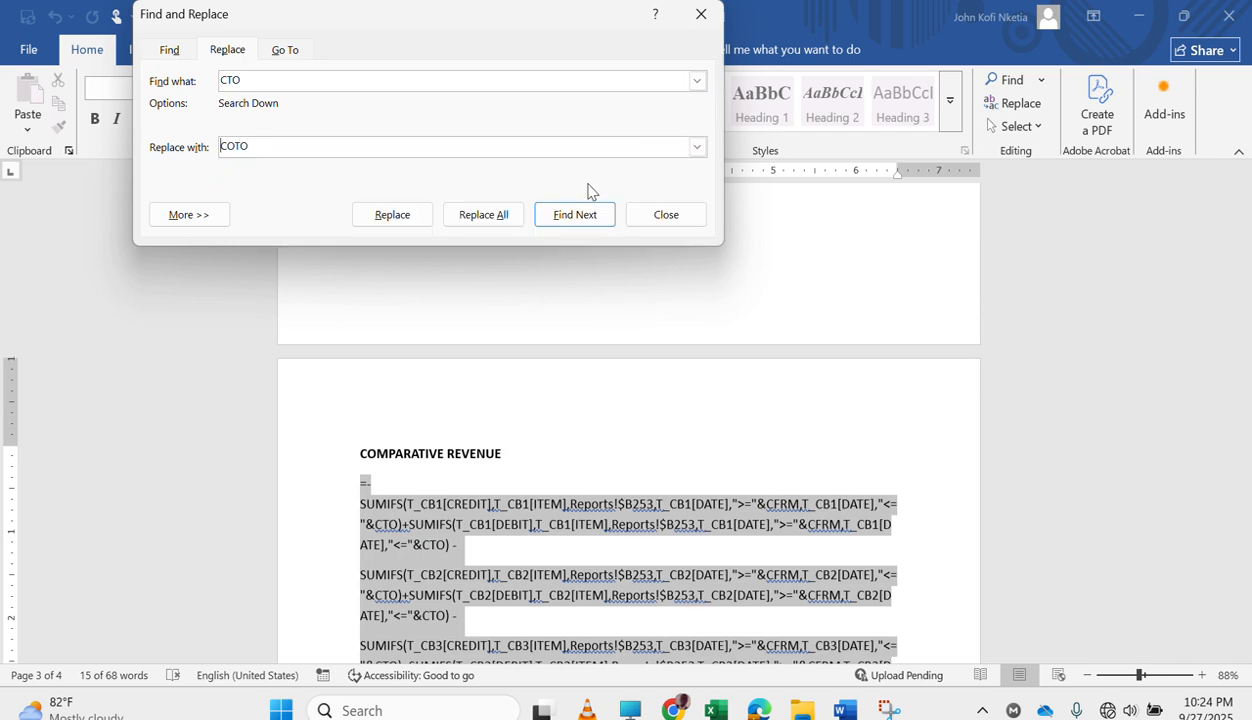
click(483, 214)
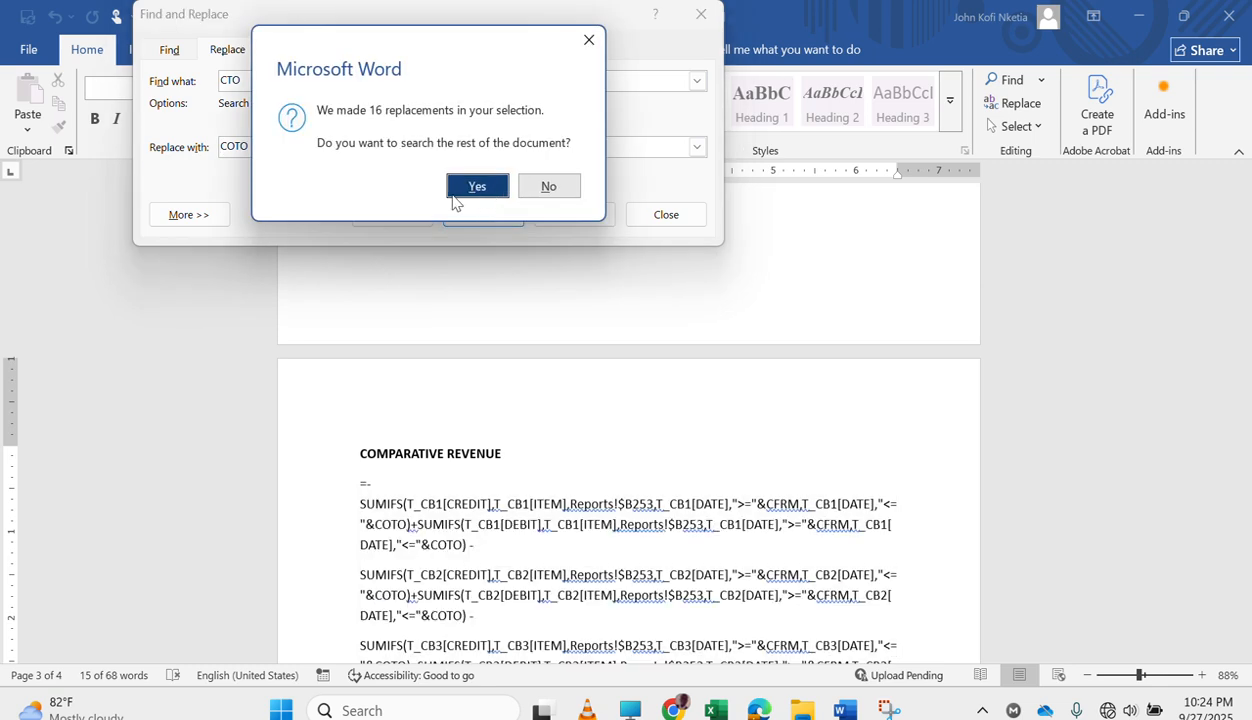
Finish the CTO replacement and replace every CFRM with COFRM in the selected formula under COMPARATIVE REVENUE.
click(476, 187)
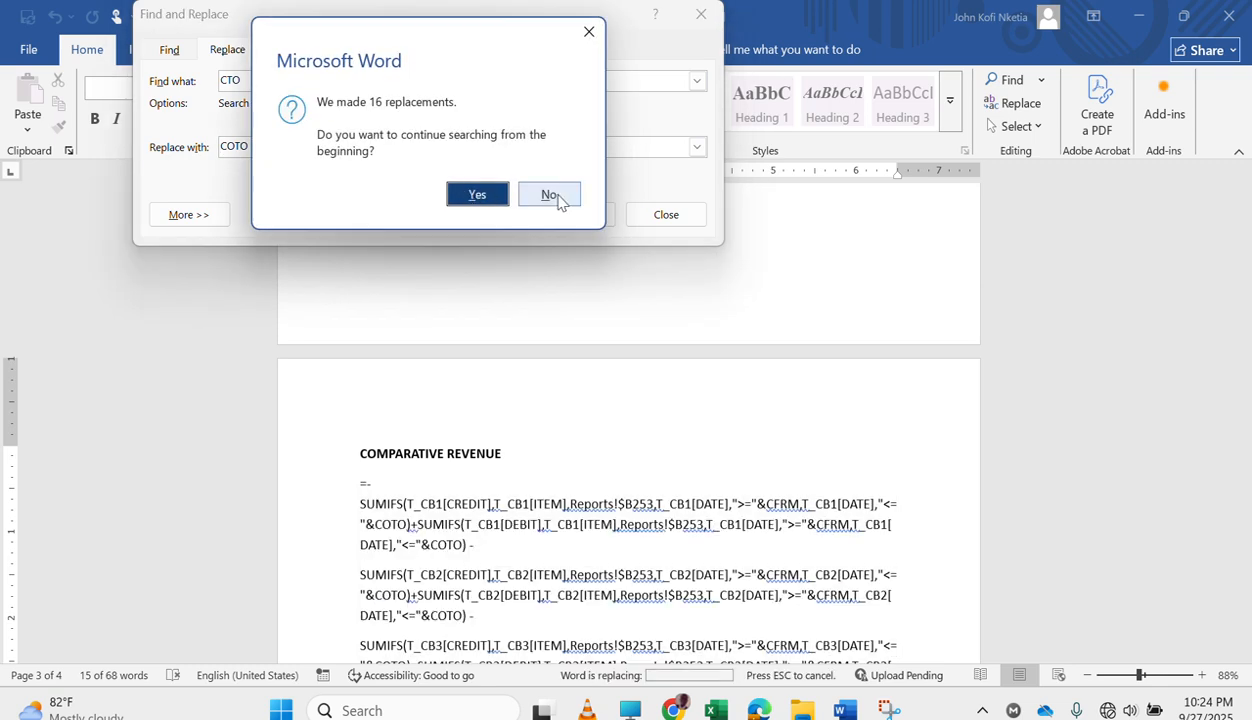
click(549, 195)
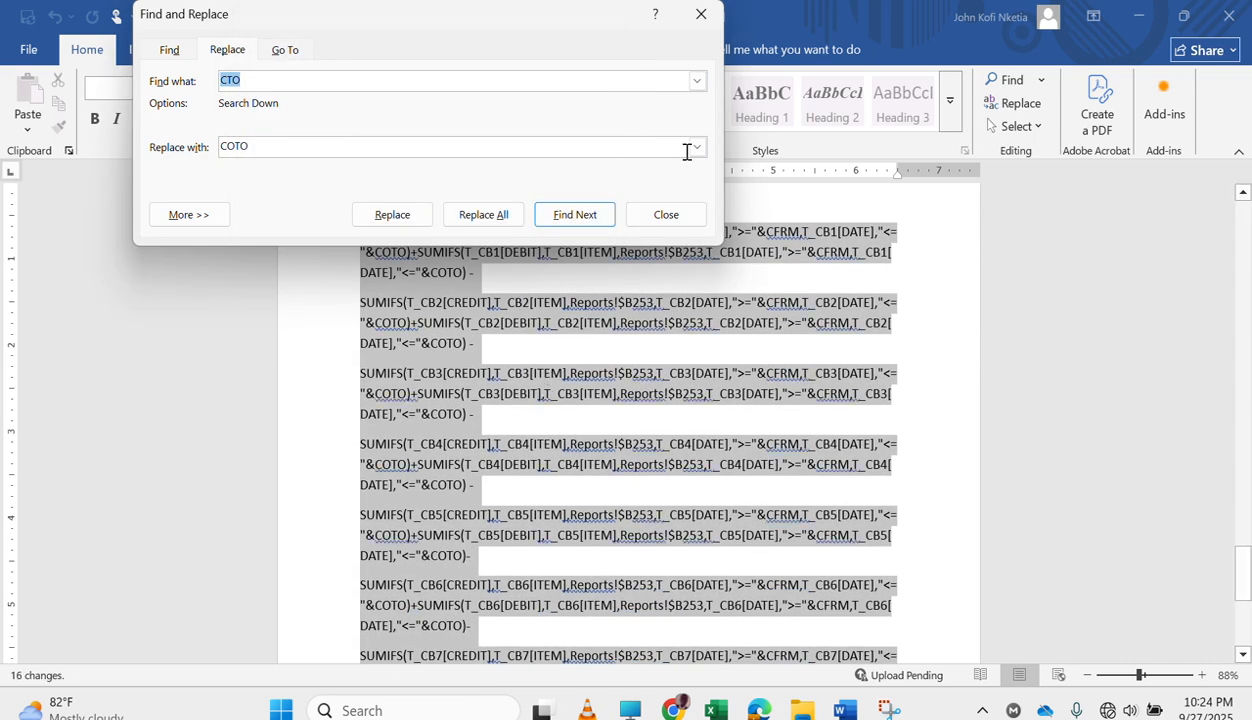
click(696, 83)
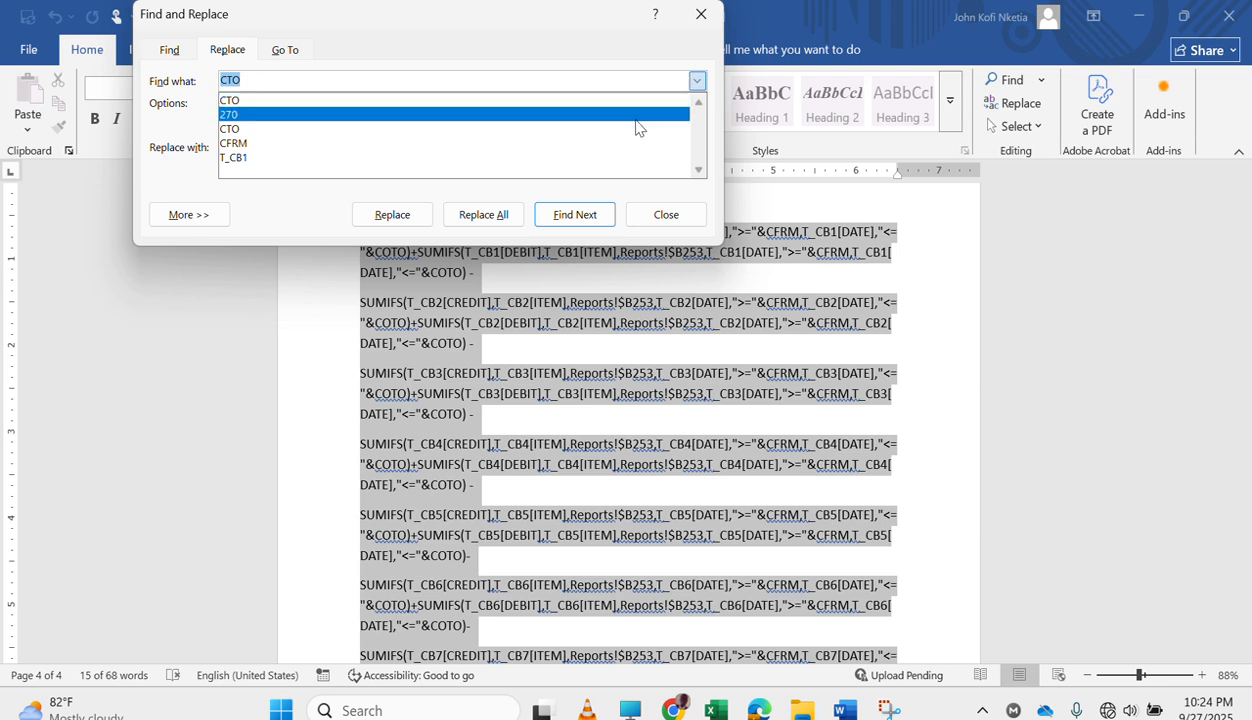
click(544, 145)
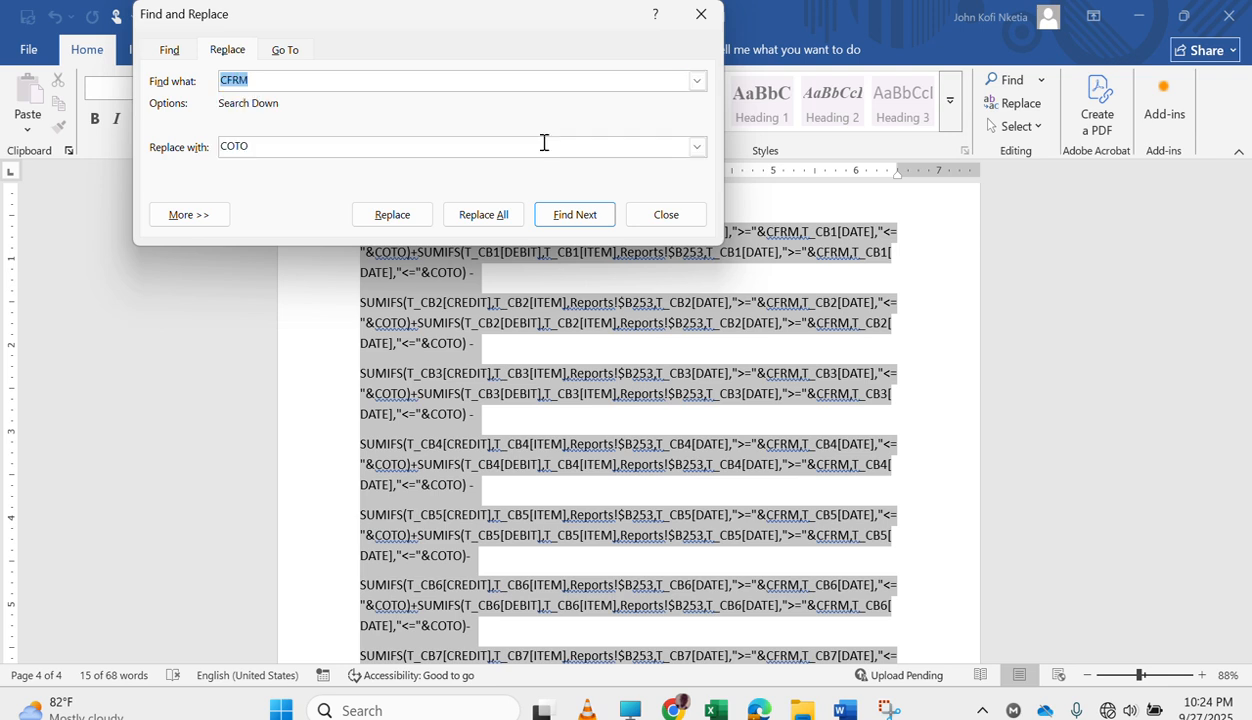
click(697, 148)
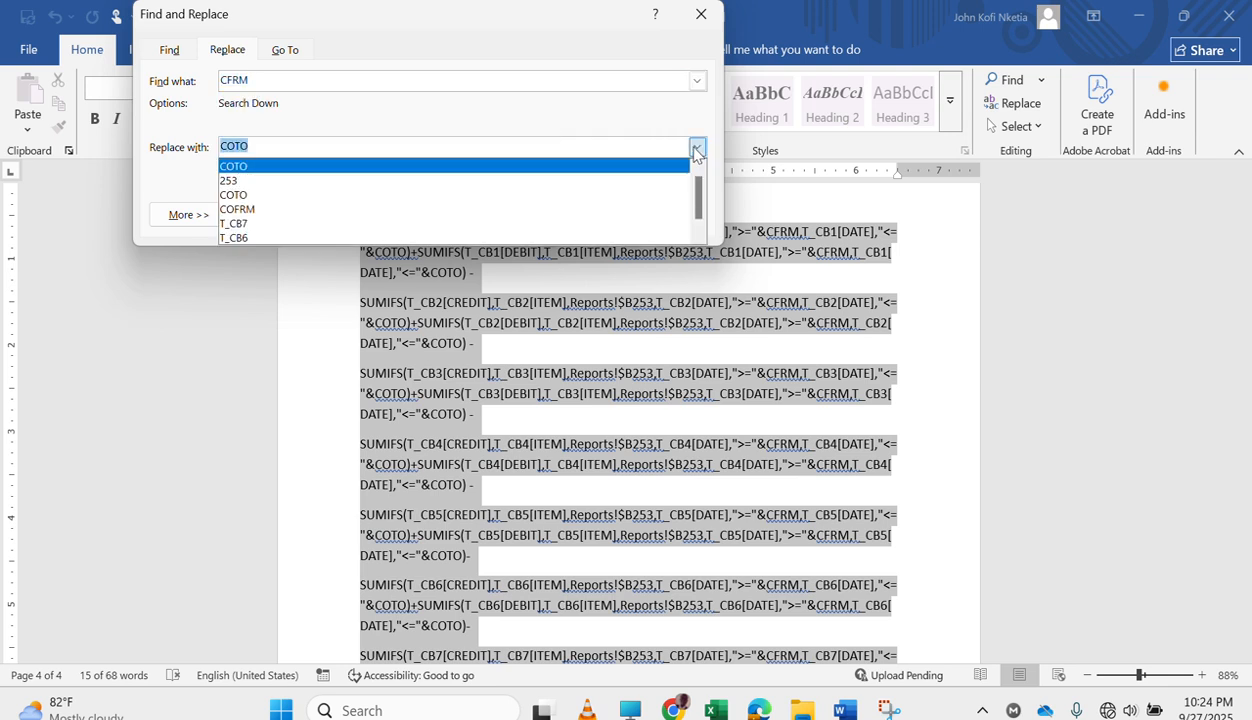
click(600, 209)
click(465, 216)
click(491, 196)
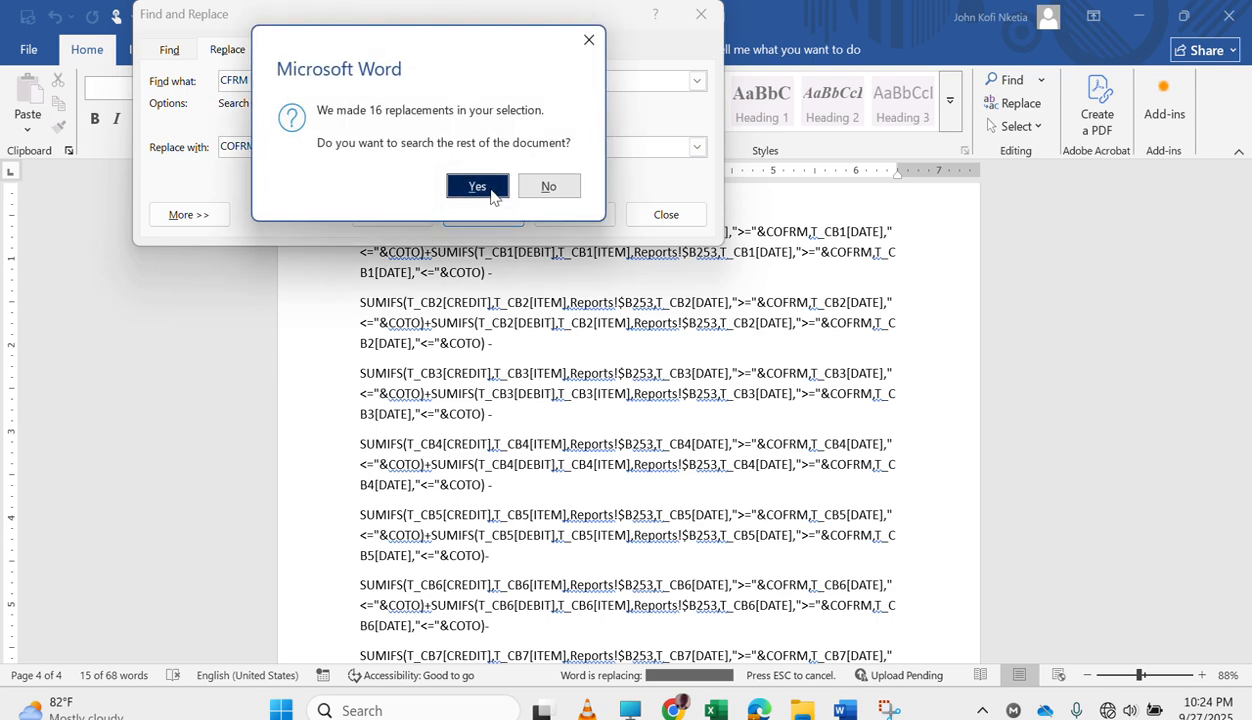
click(540, 196)
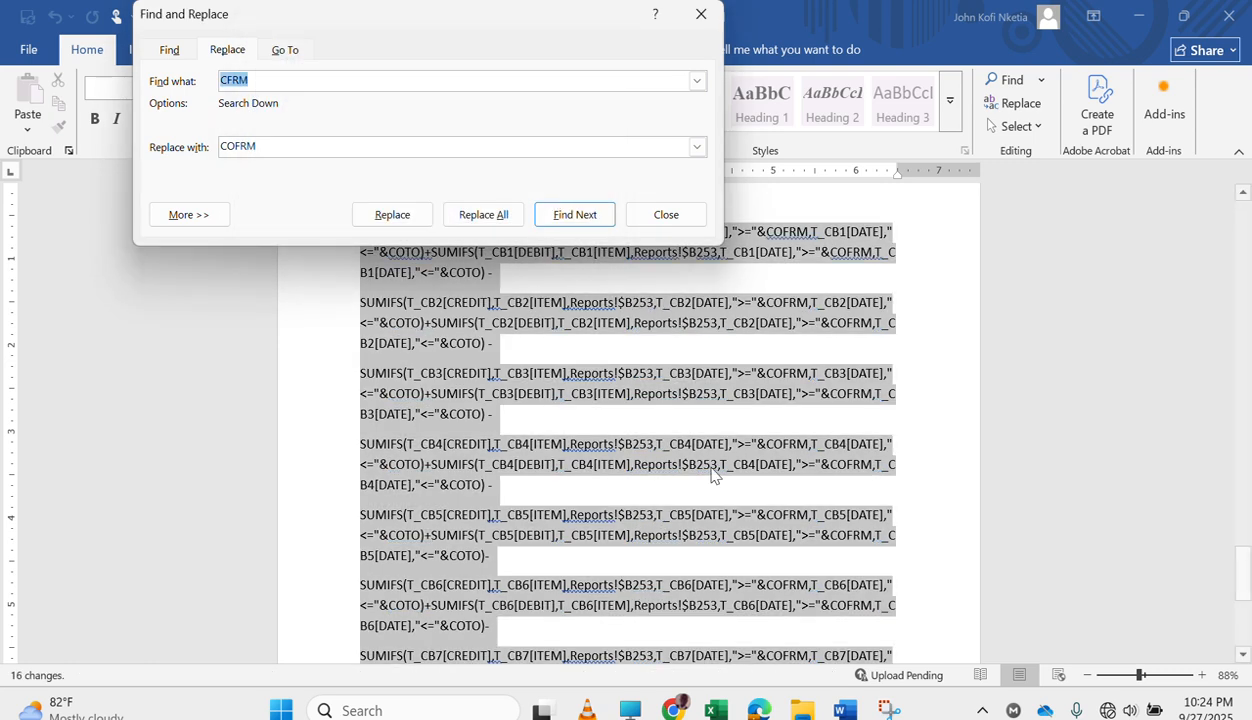
Copy the complete comparative revenue formula and switch to the New Training workbook in Excel.
scroll(718, 487, up, 3)
scroll(718, 487, up, 1)
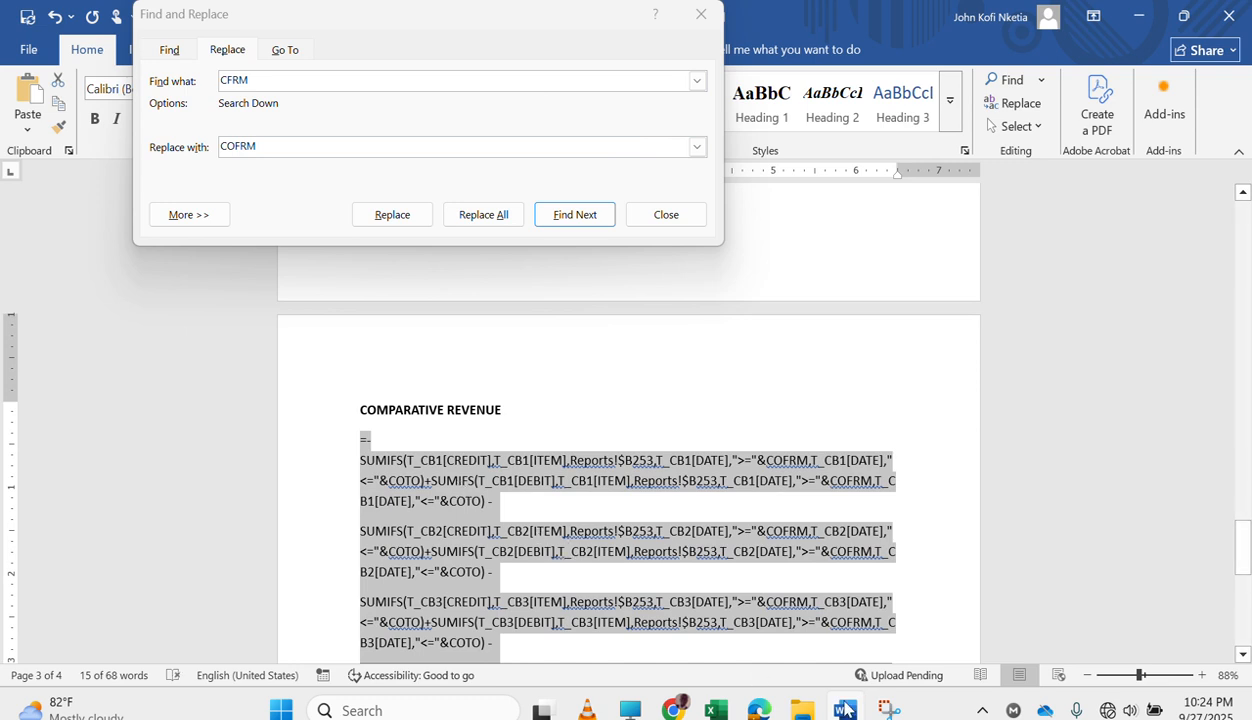
mouse_move(718, 708)
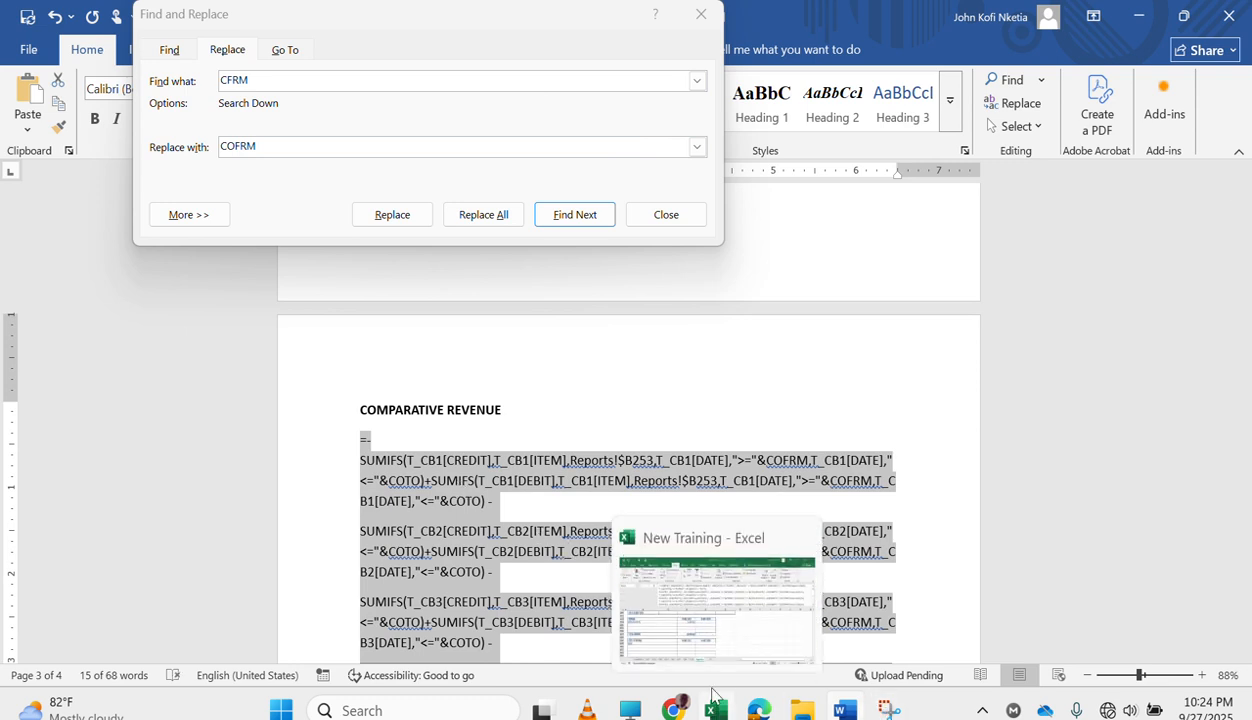
click(693, 638)
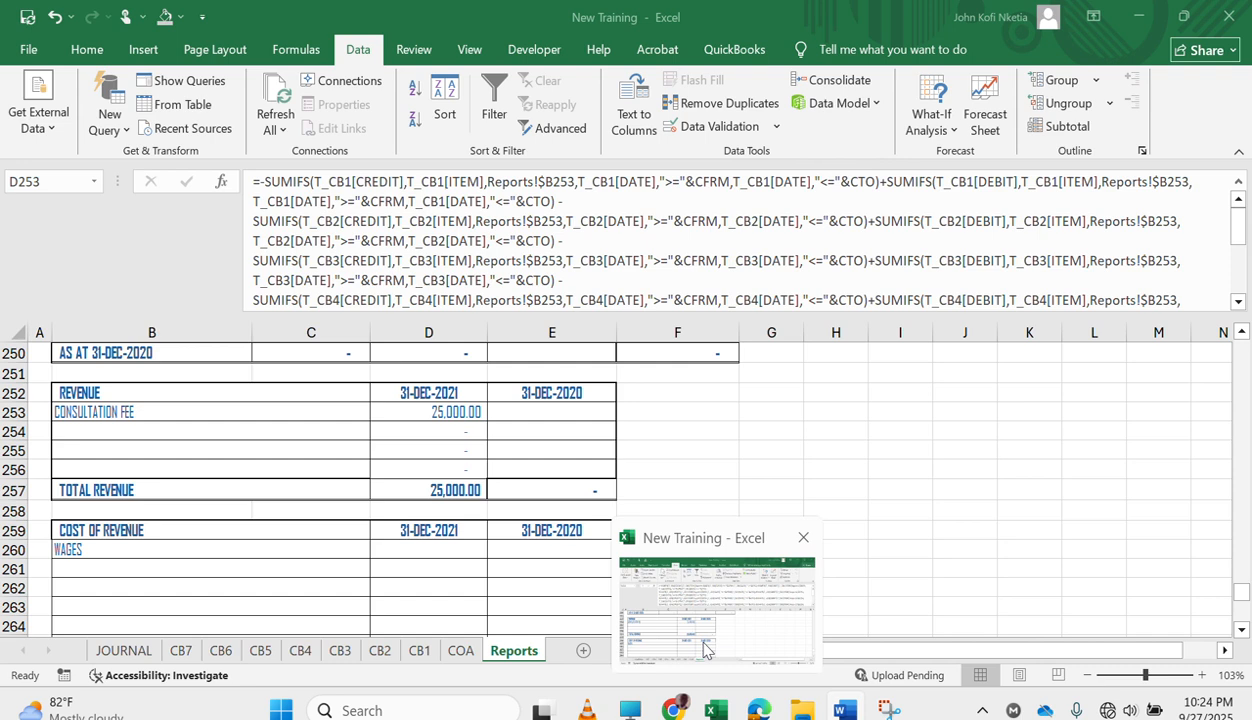
Paste the comparative revenue formula into cell E253 of Reports and fill it down to E256.
click(540, 408)
click(345, 220)
key(ctrl+v)
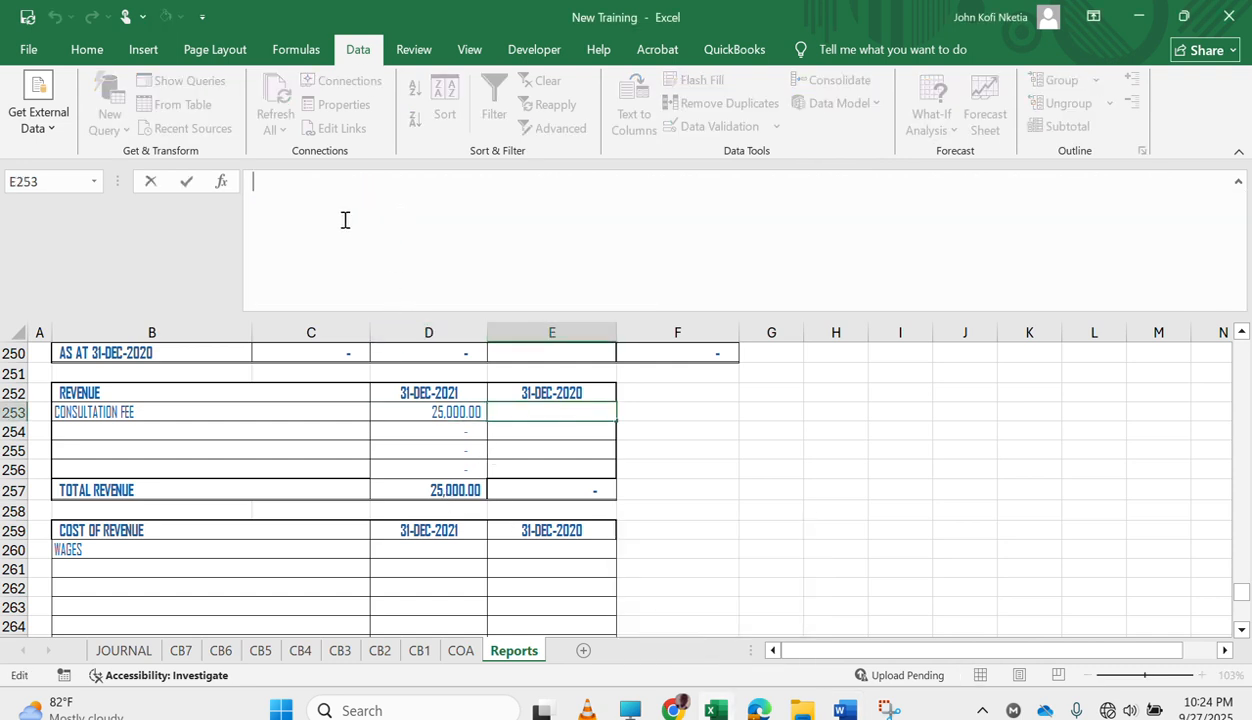
key(Return)
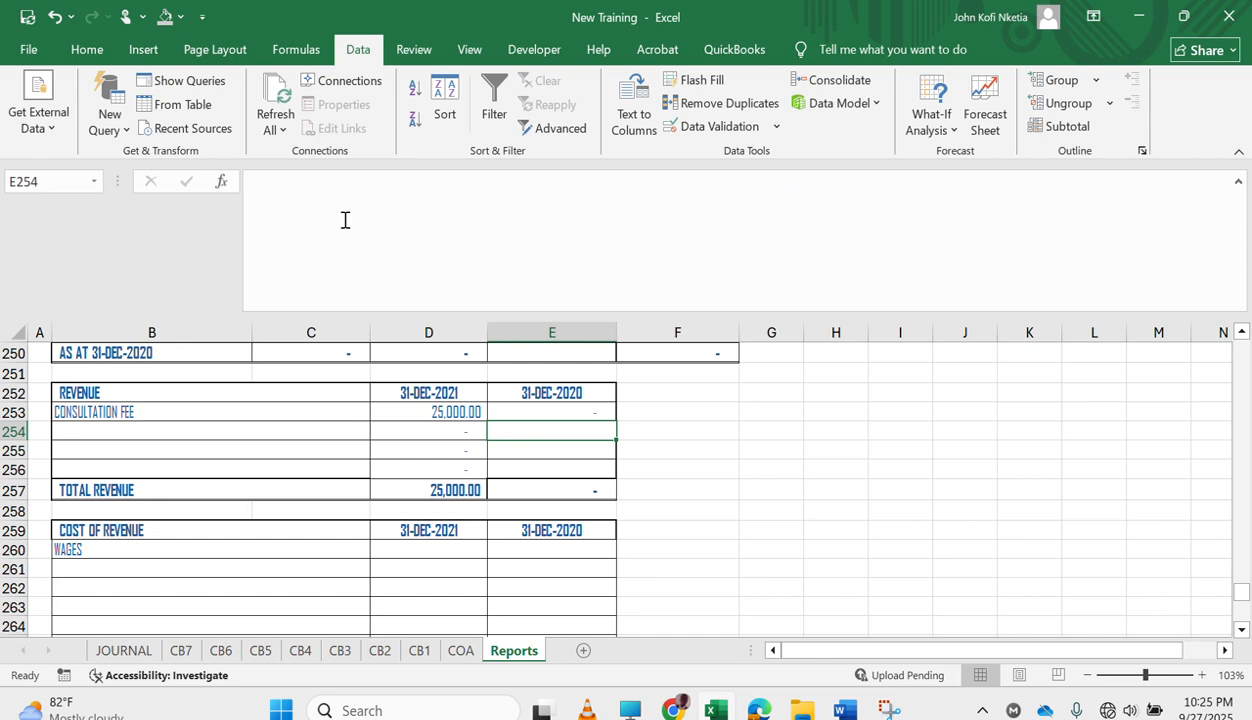
key(Up)
drag(615, 426, 609, 484)
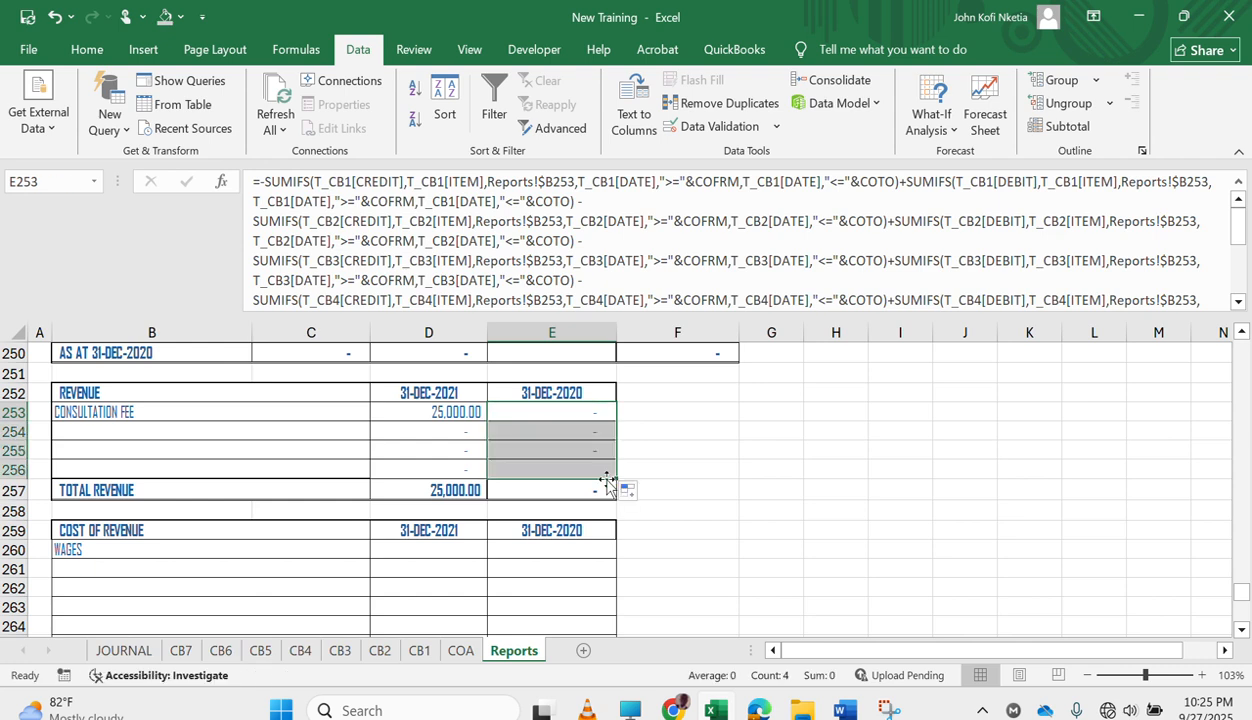
Change the date of the deferred income entry in JOURNAL to 9-Sep-20 and check the consultation fee for both years in Reports.
click(123, 651)
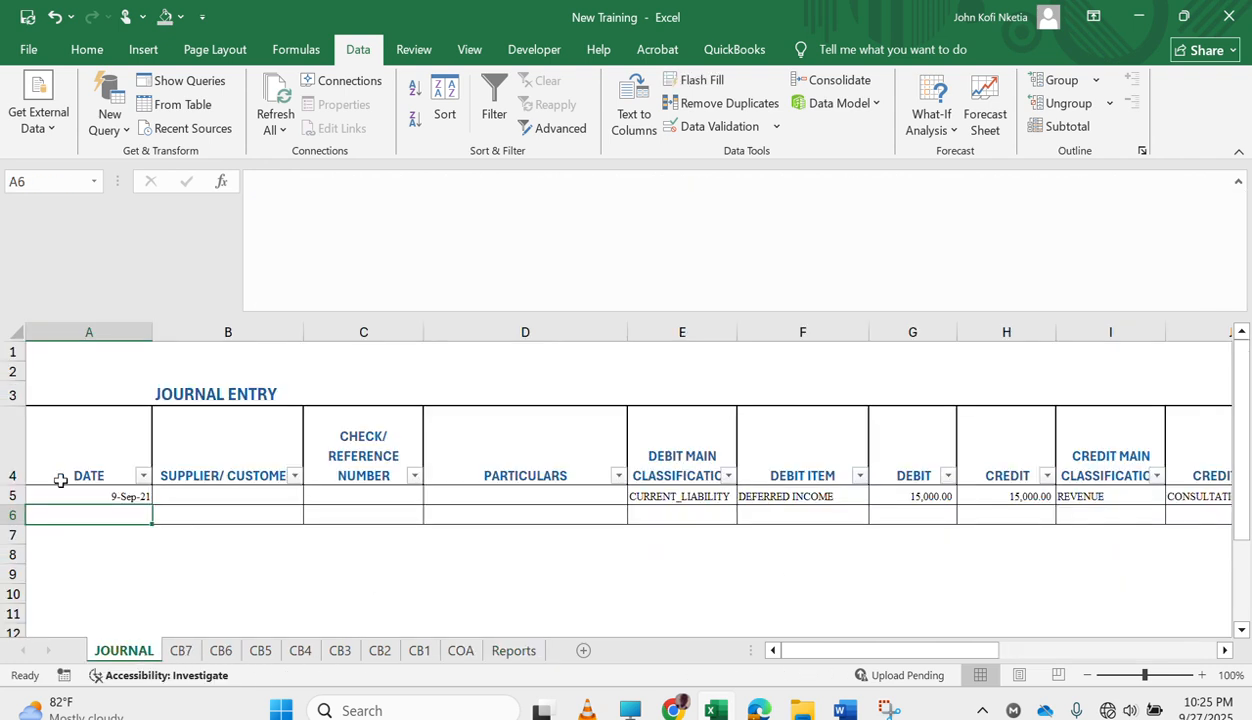
click(128, 496)
click(399, 188)
key(BackSpace)
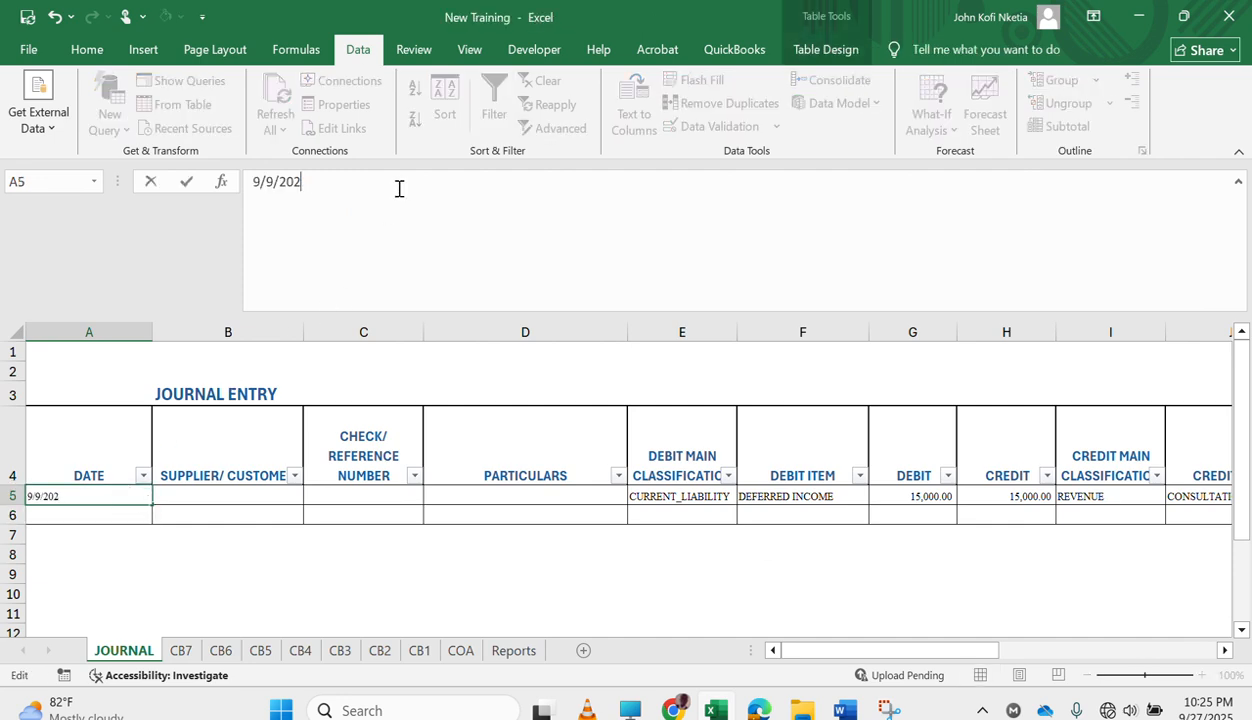
key(Return)
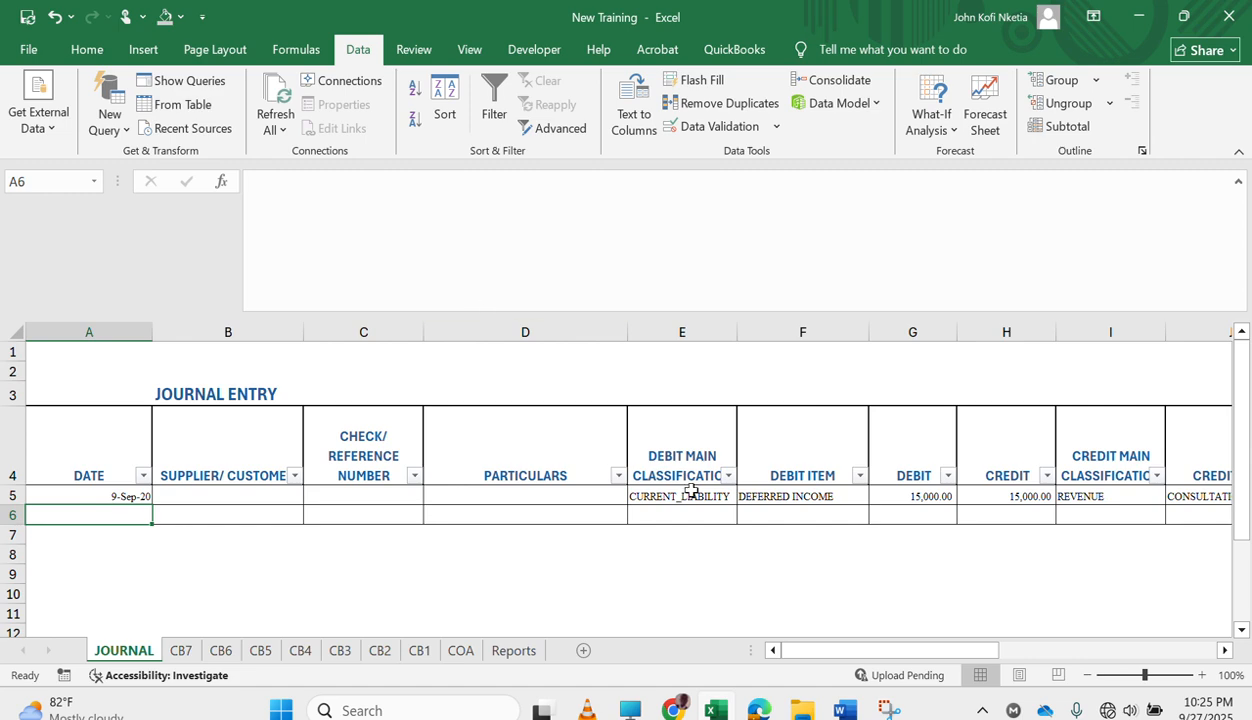
click(512, 651)
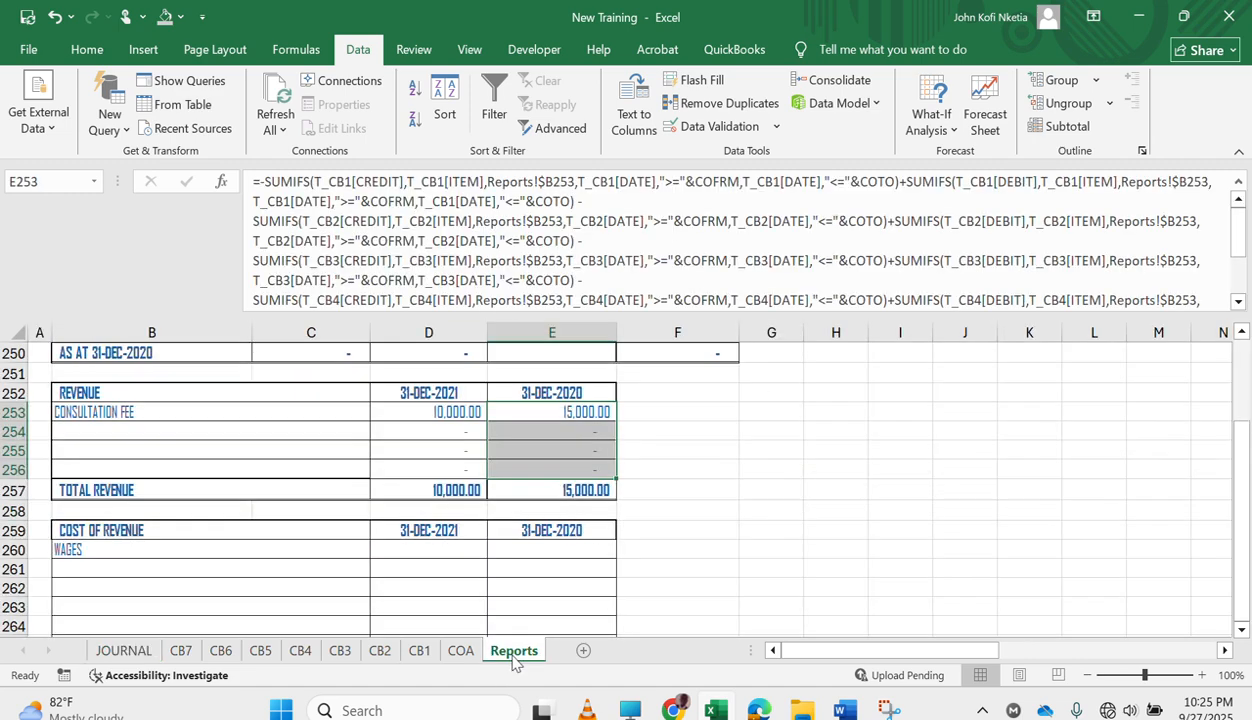
click(450, 414)
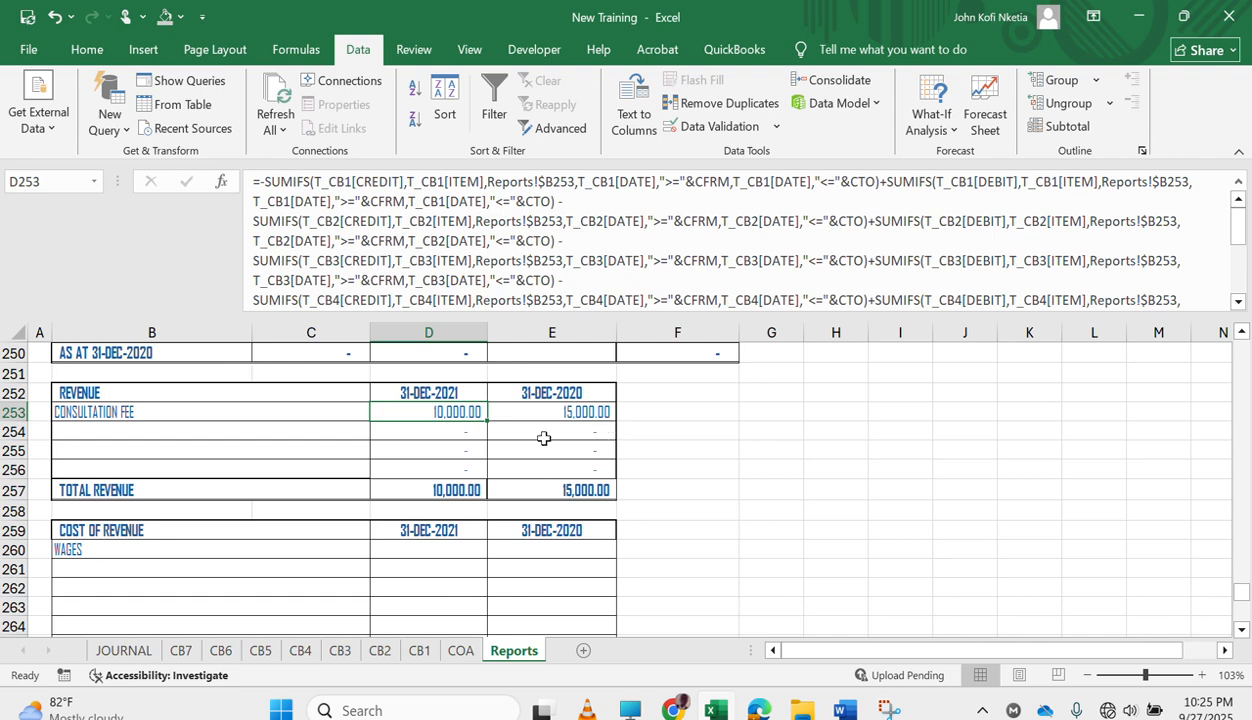
Copy the depreciation formulas from D270:E270 into the WAGES row at D260:E260 and fill them down to row 265.
scroll(440, 537, down, 2)
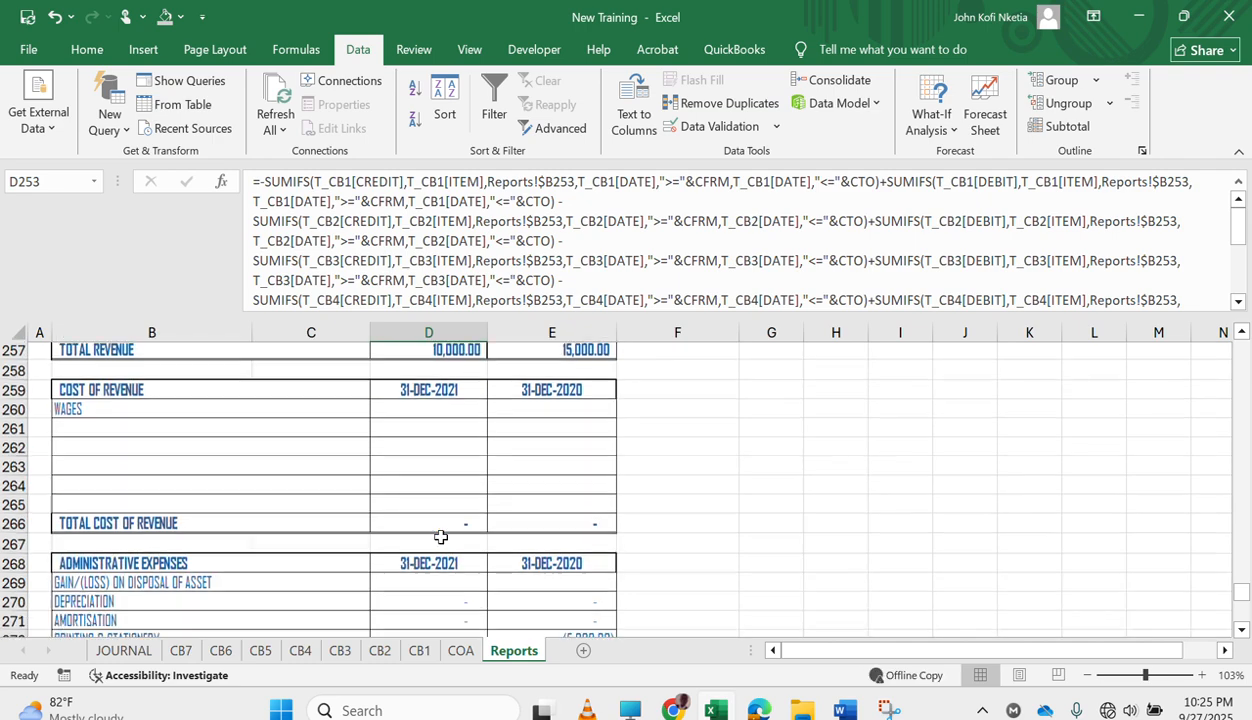
scroll(440, 537, down, 3)
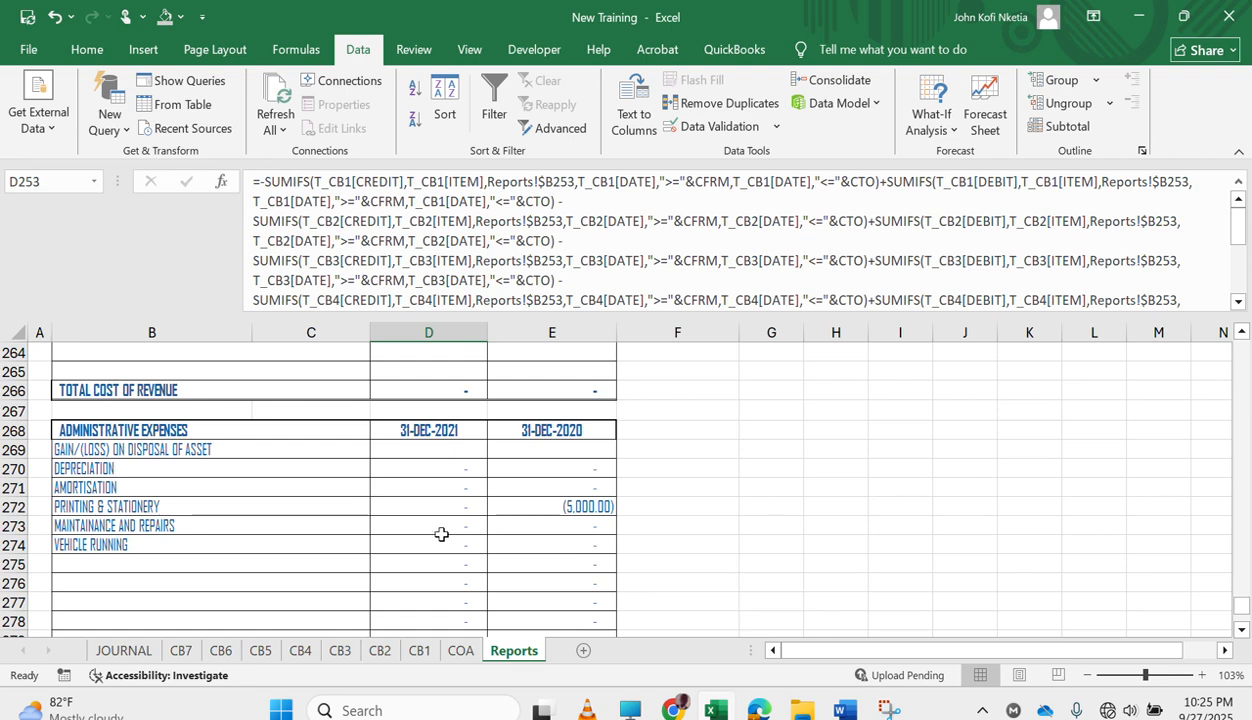
drag(460, 468, 516, 466)
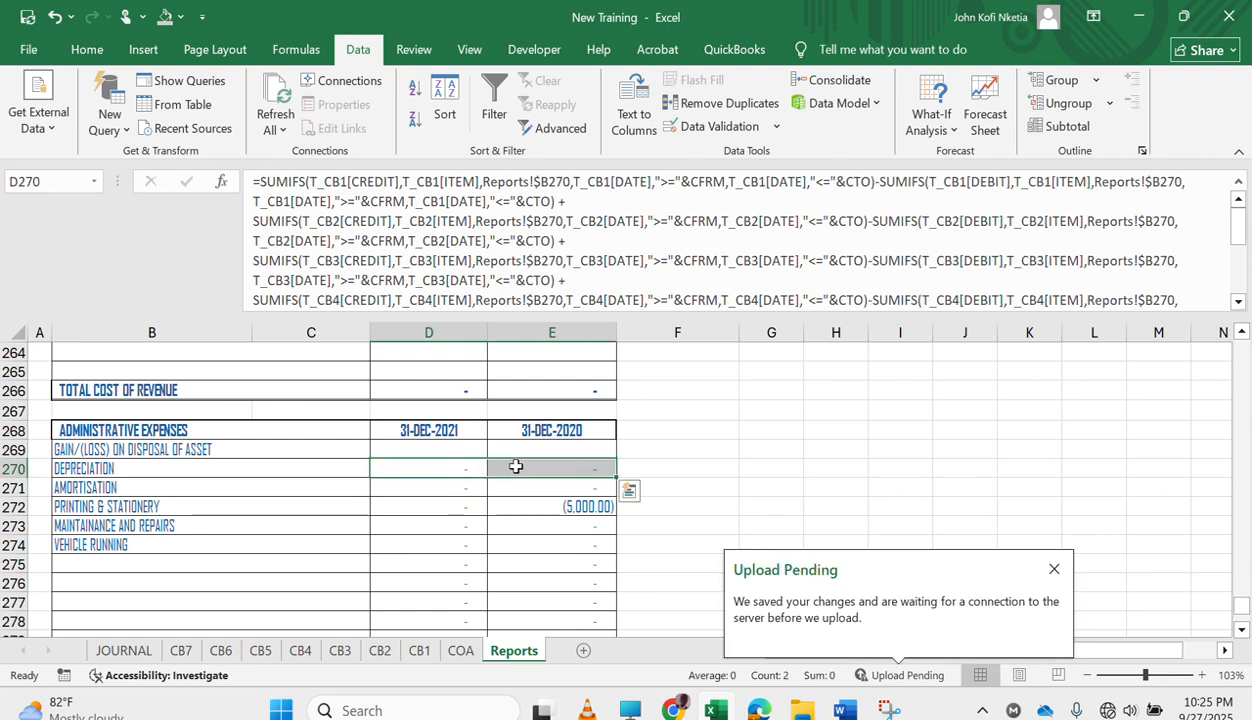
key(ctrl+c)
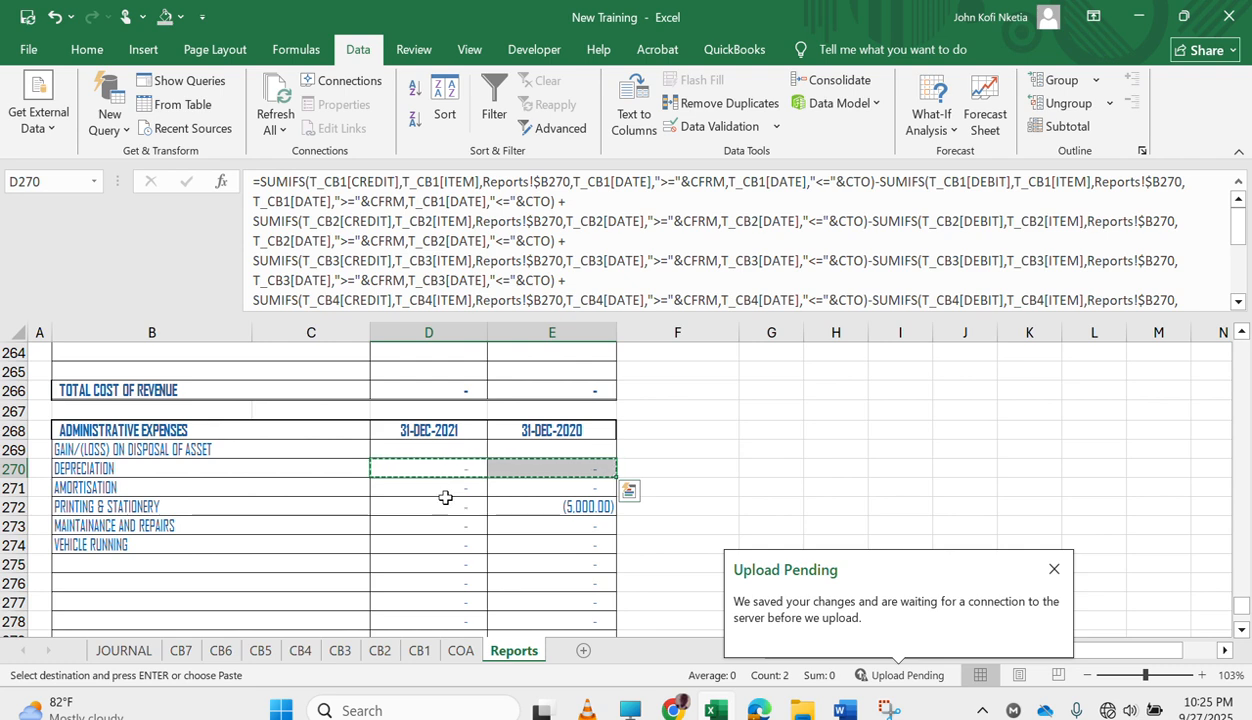
scroll(445, 497, up, 3)
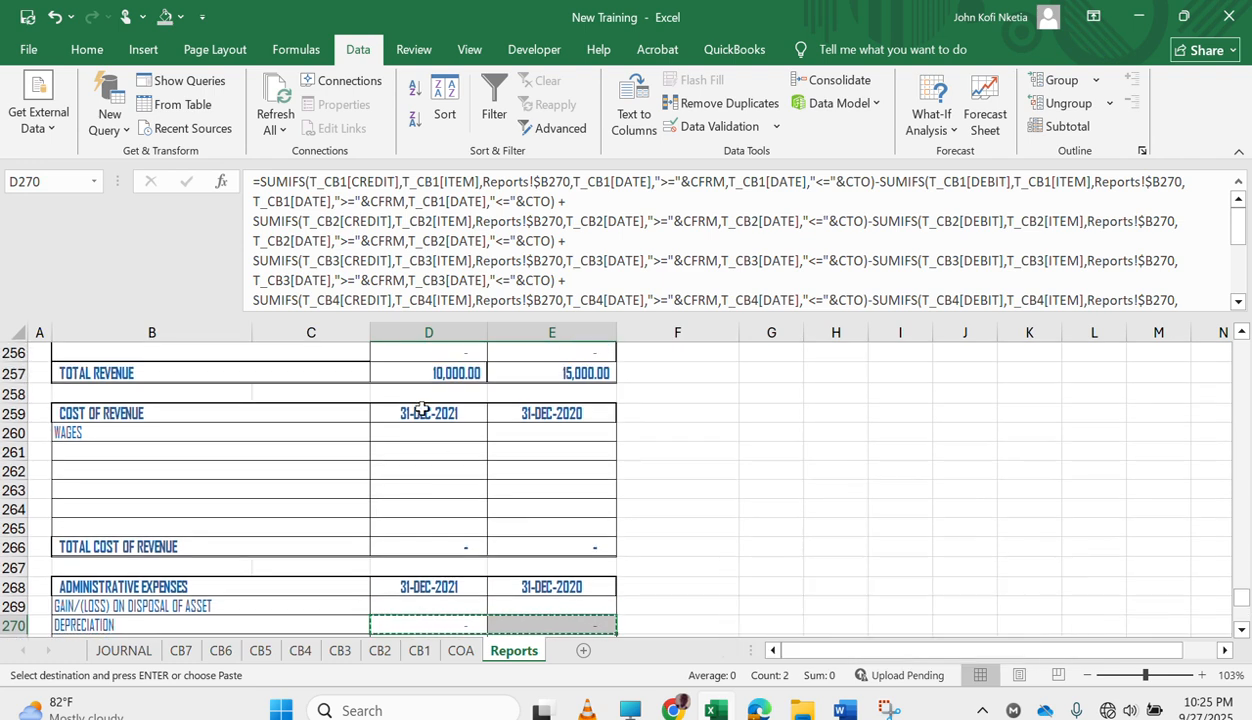
click(391, 428)
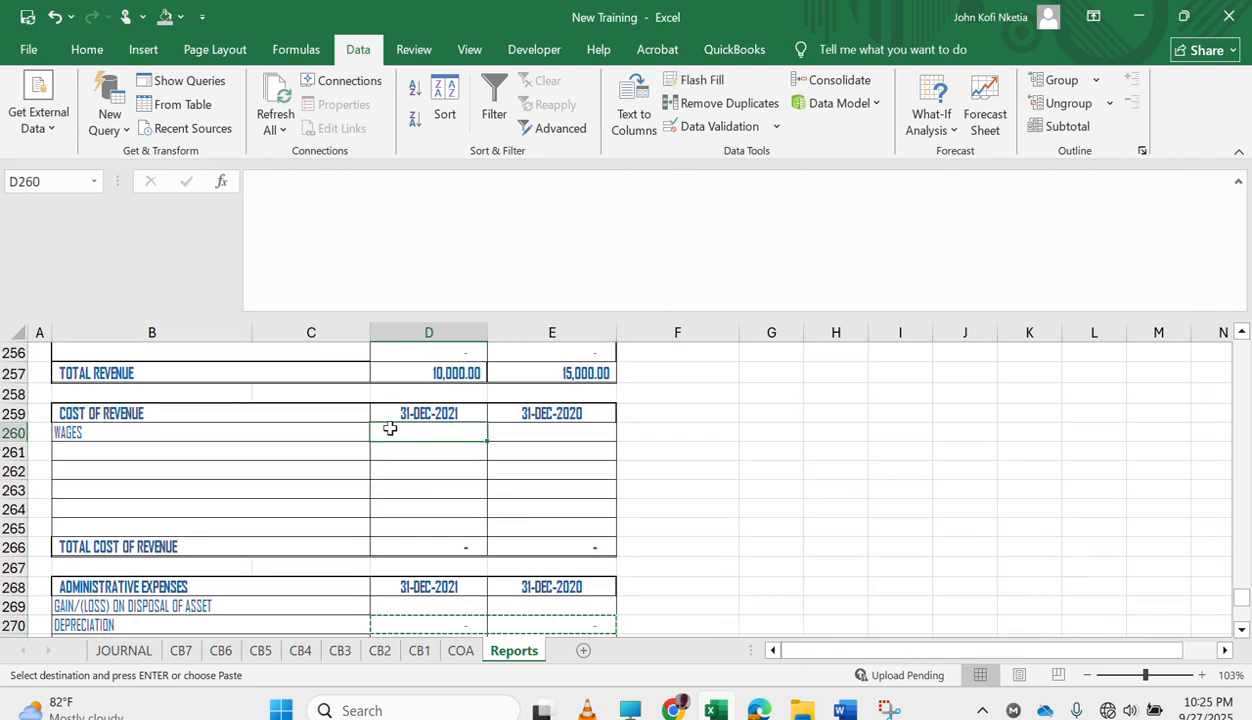
key(ctrl+v)
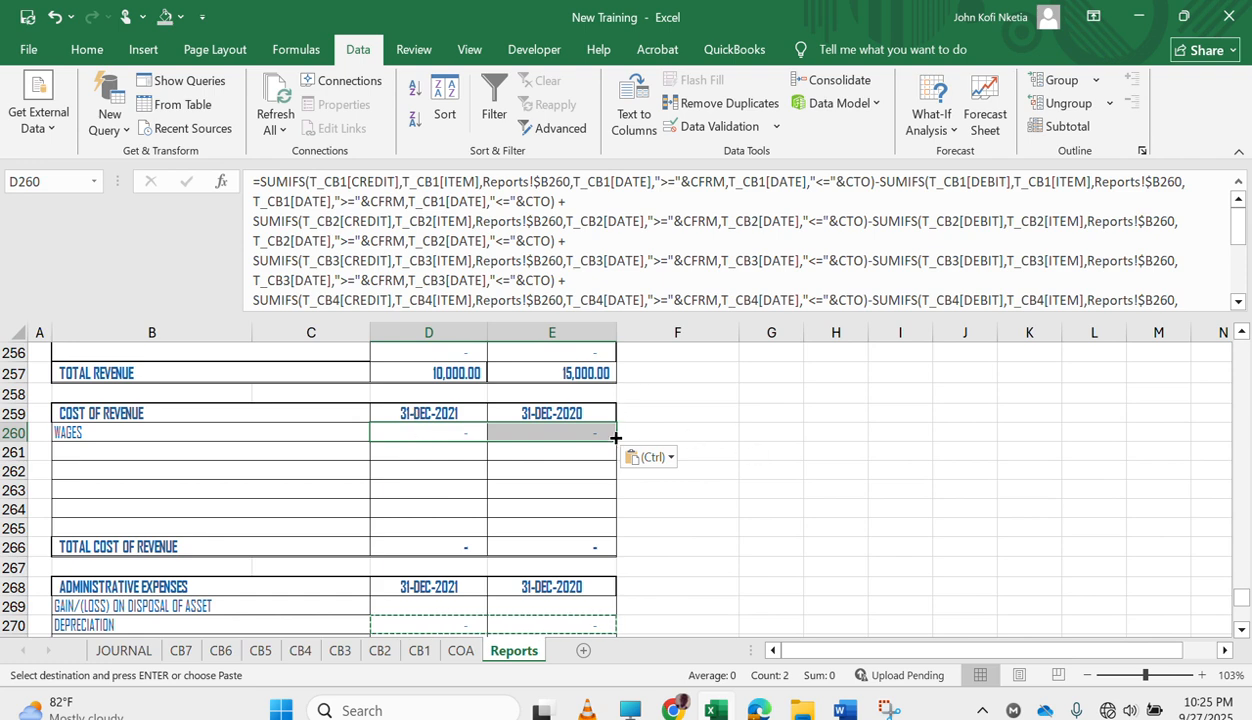
drag(614, 441, 601, 529)
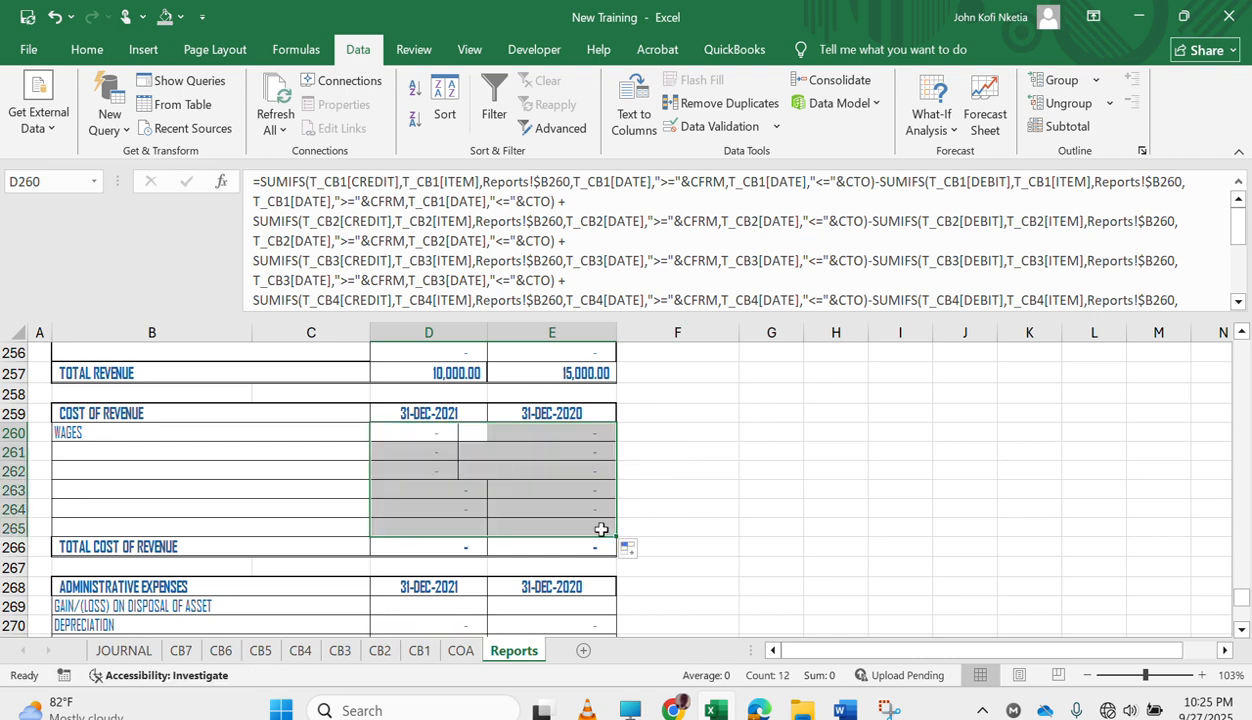
click(454, 474)
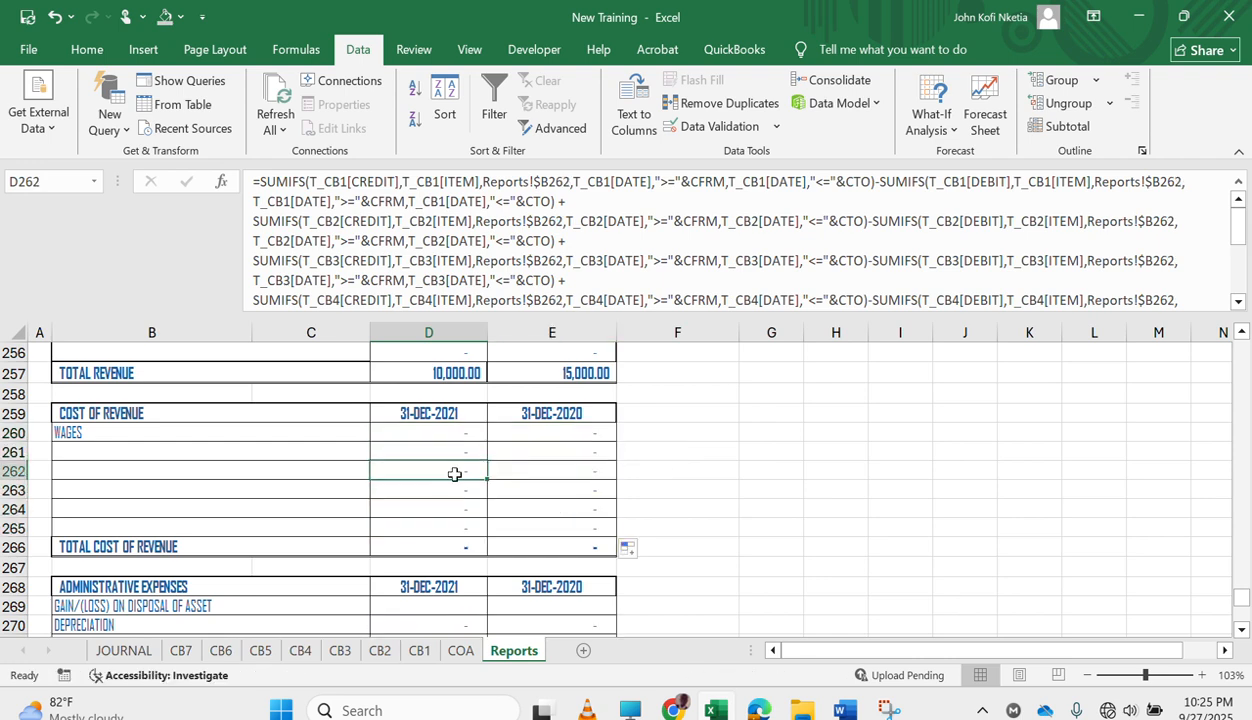
Copy the WAGES formulas in D260:E260 and find the INVESTMENT EXPENSES row of the income statement in Reports.
drag(449, 437, 499, 432)
key(ctrl+c)
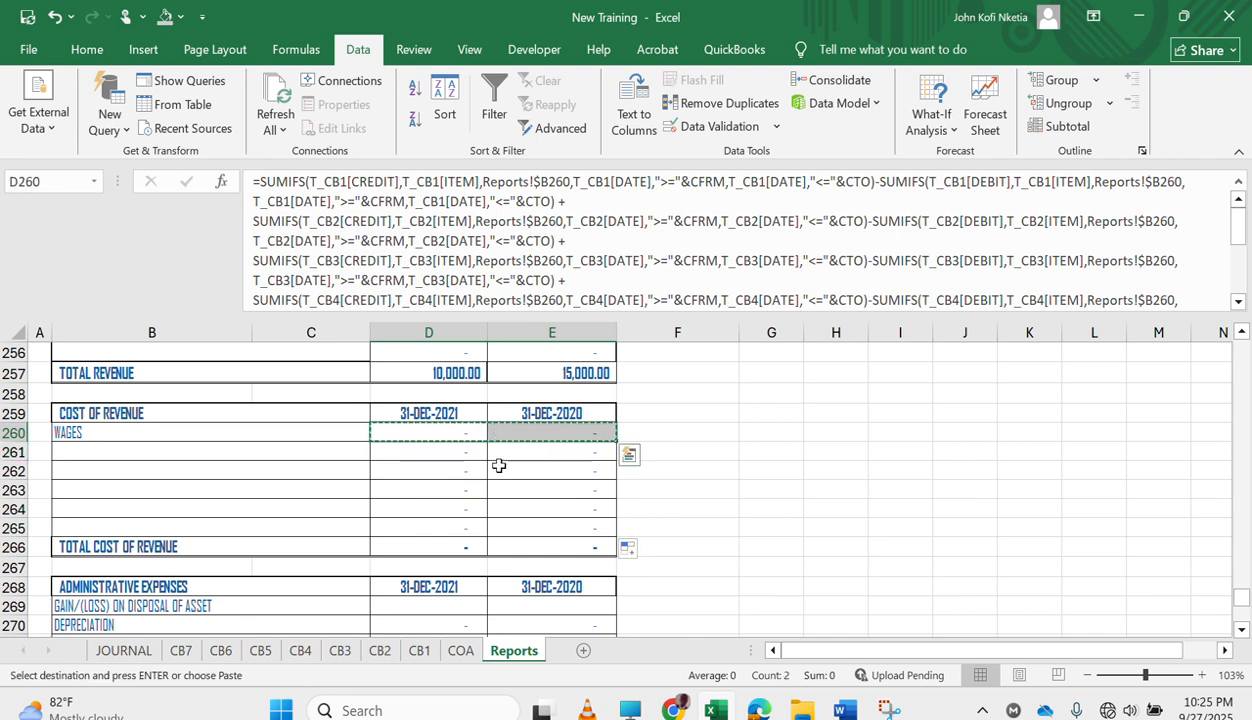
scroll(496, 509, up, 4)
scroll(496, 509, up, 3)
scroll(497, 510, down, 3)
scroll(497, 510, up, 7)
scroll(497, 510, down, 3)
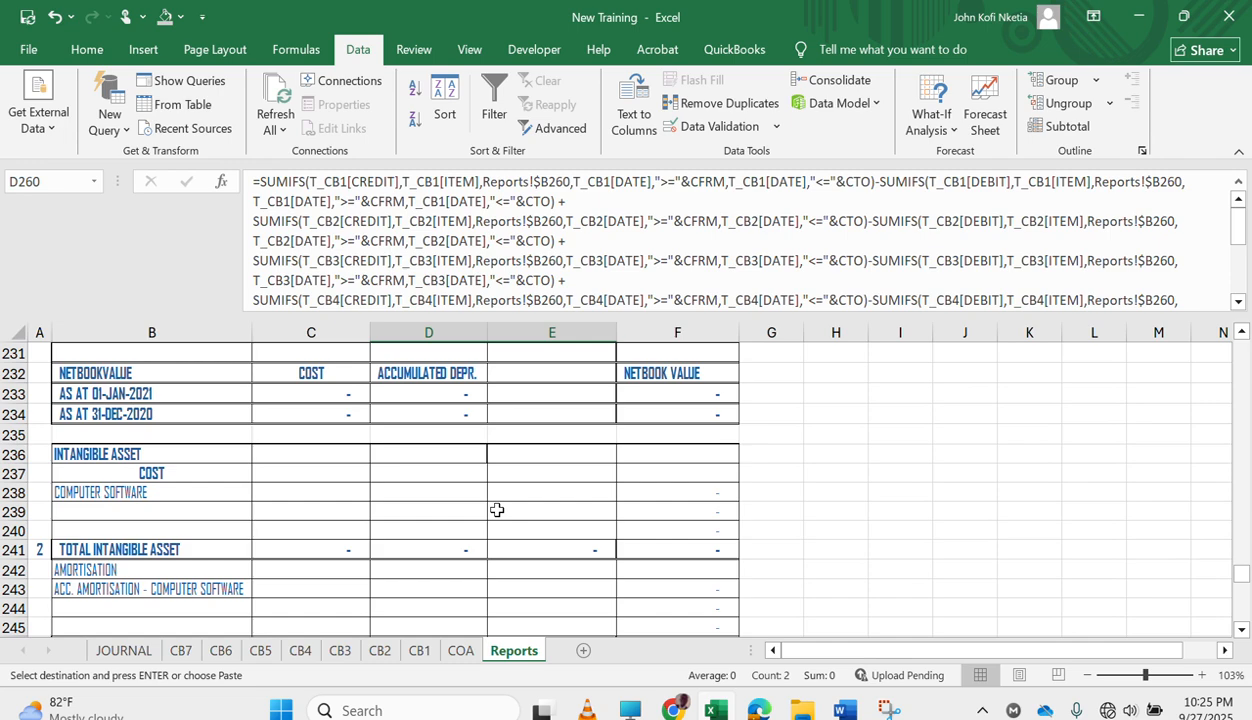
scroll(497, 510, up, 20)
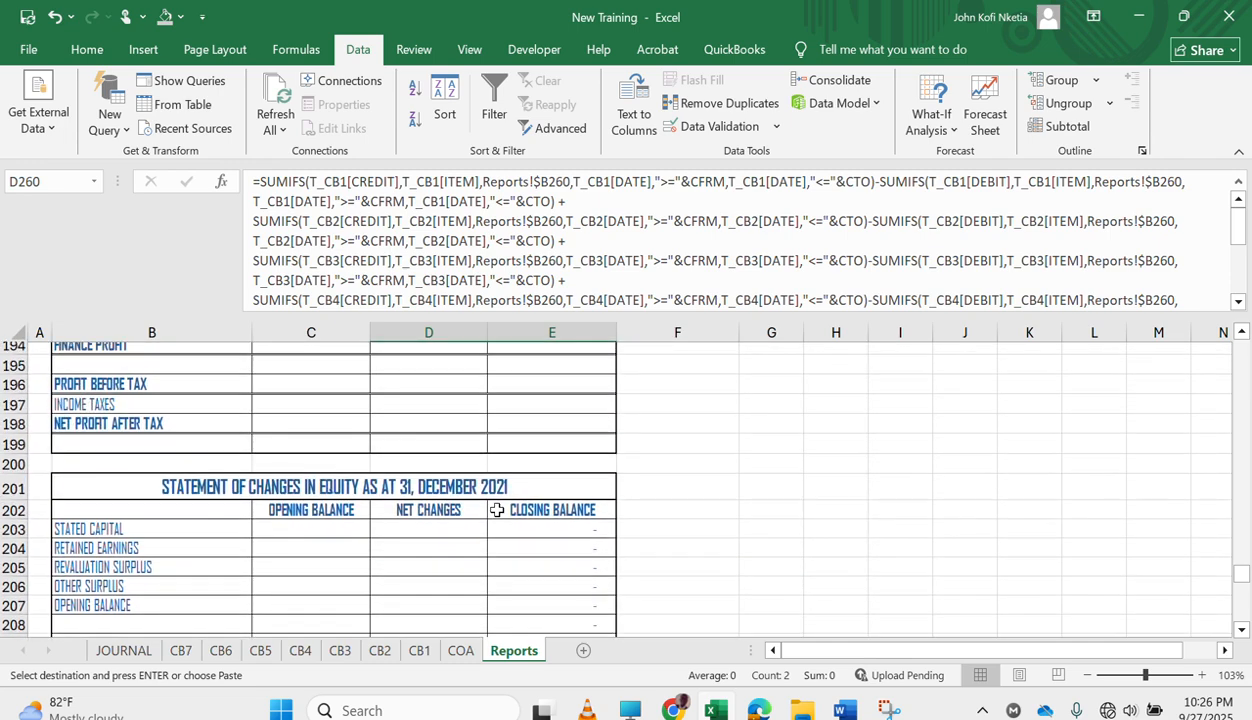
scroll(497, 510, up, 20)
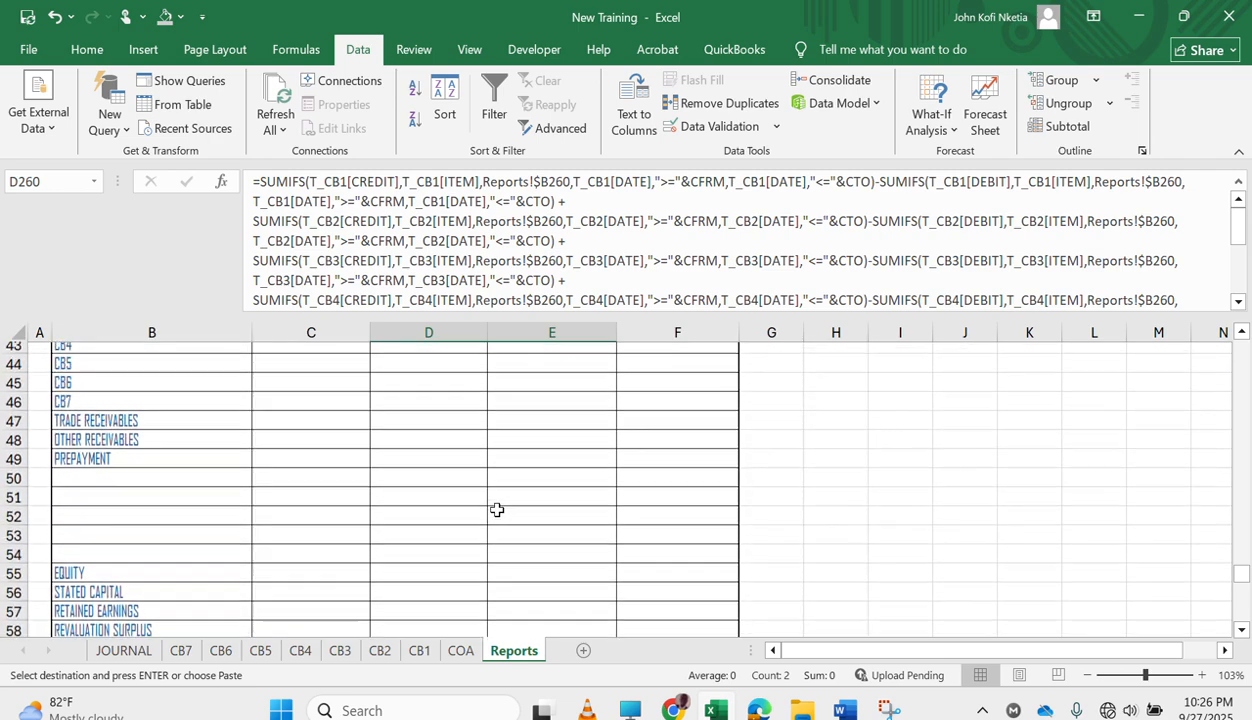
scroll(497, 510, up, 2)
scroll(497, 510, down, 19)
scroll(497, 510, down, 3)
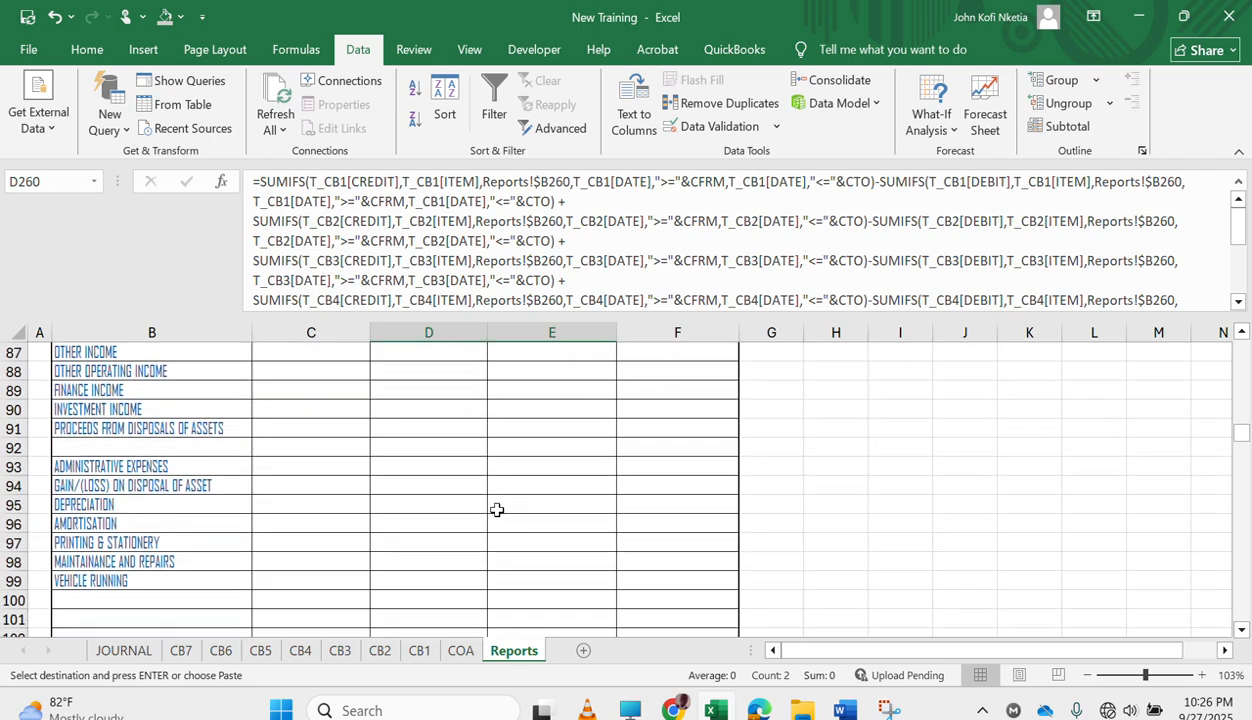
scroll(497, 510, down, 2)
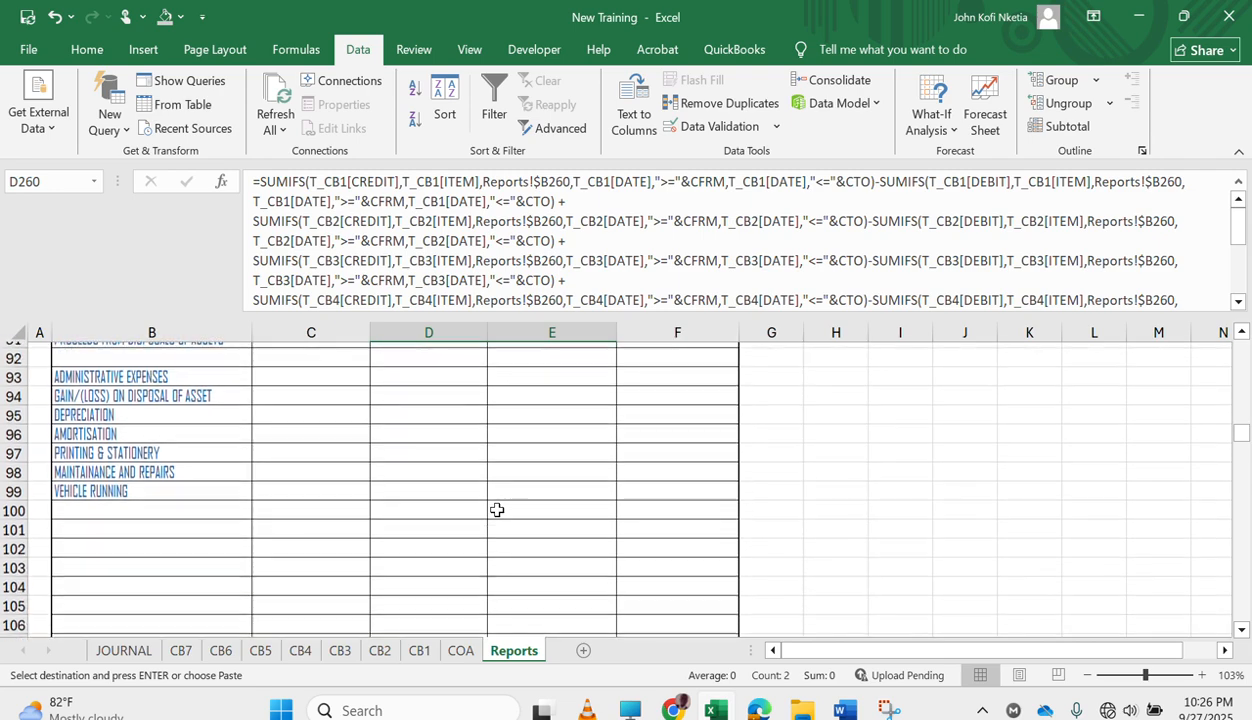
scroll(497, 510, up, 2)
scroll(497, 510, up, 2)
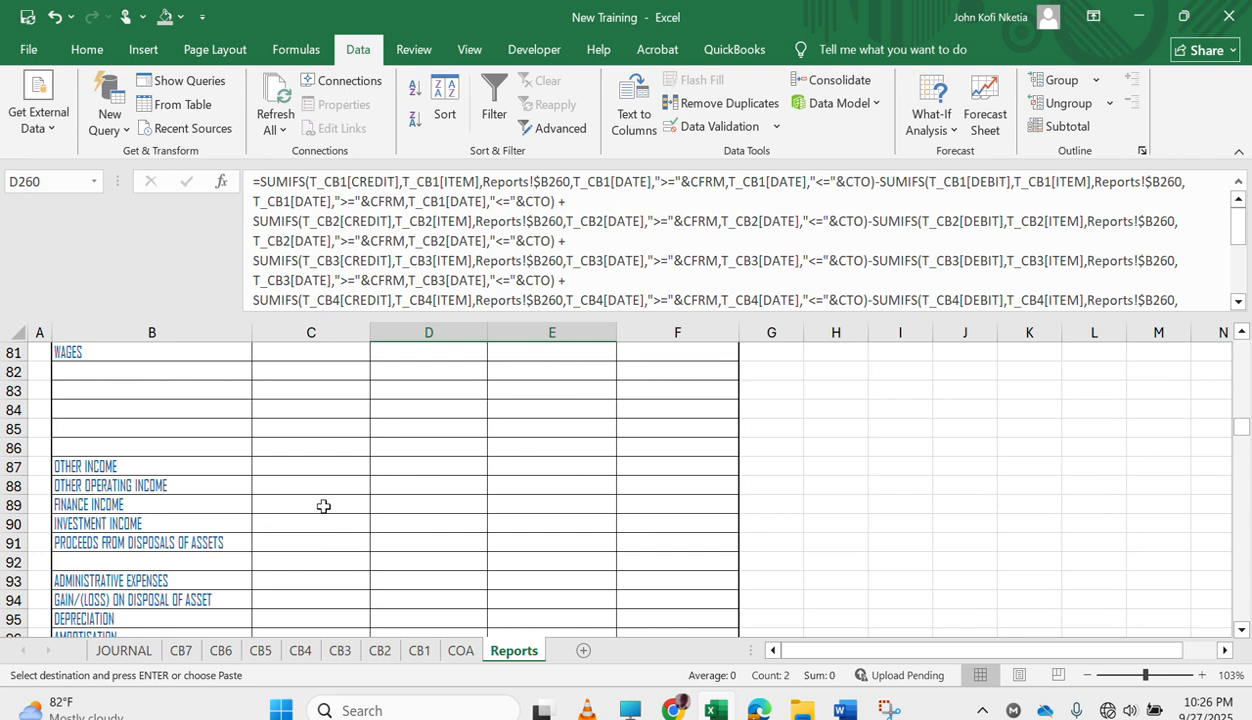
scroll(341, 497, up, 2)
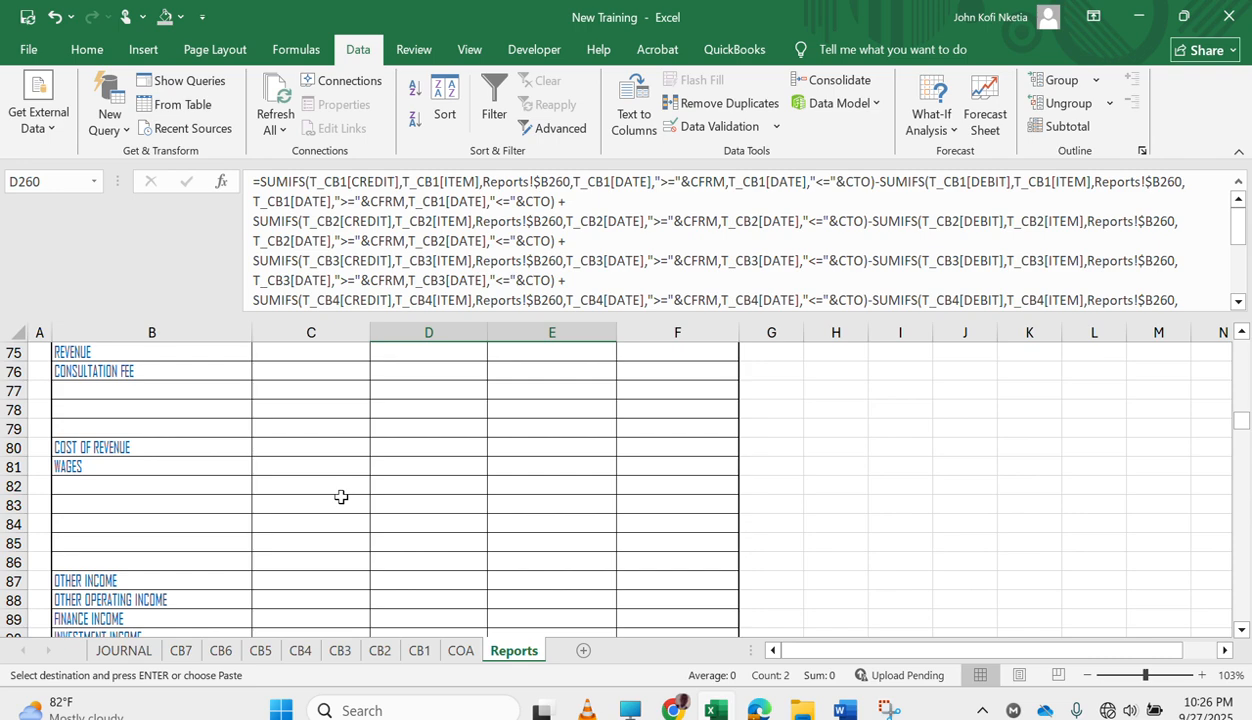
scroll(341, 497, down, 20)
scroll(341, 497, down, 3)
scroll(341, 497, up, 4)
scroll(341, 497, up, 2)
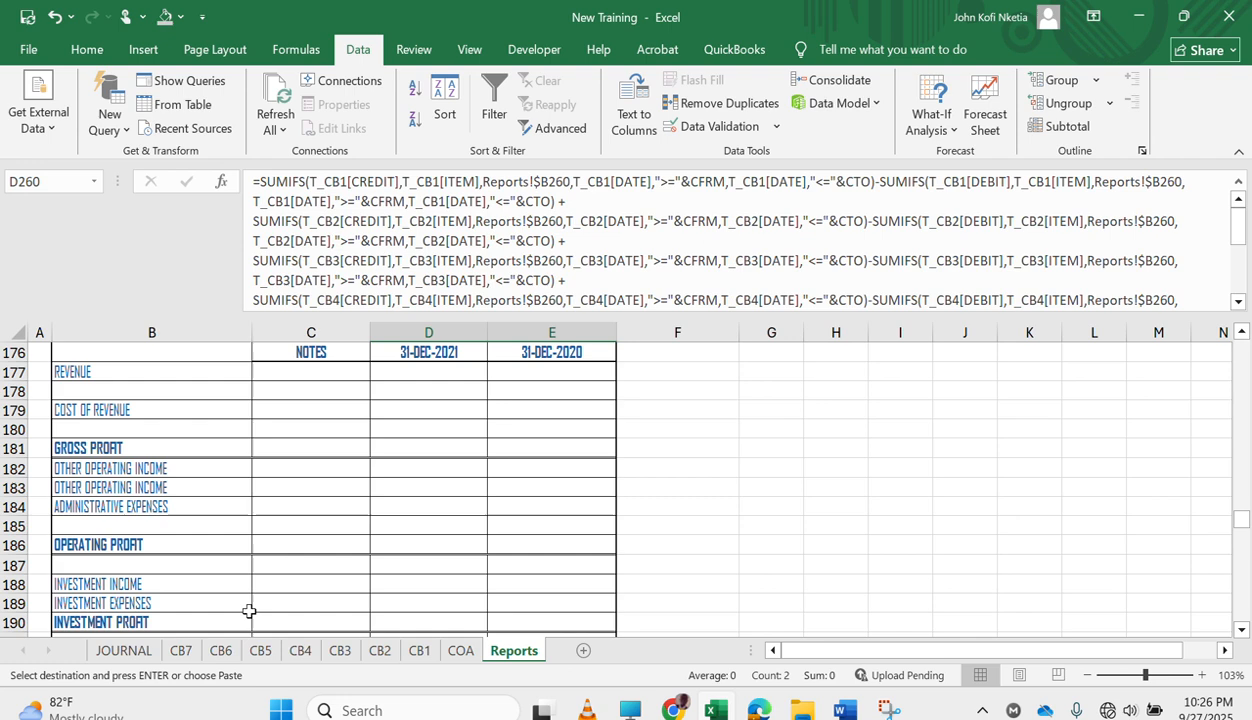
scroll(331, 540, down, 1)
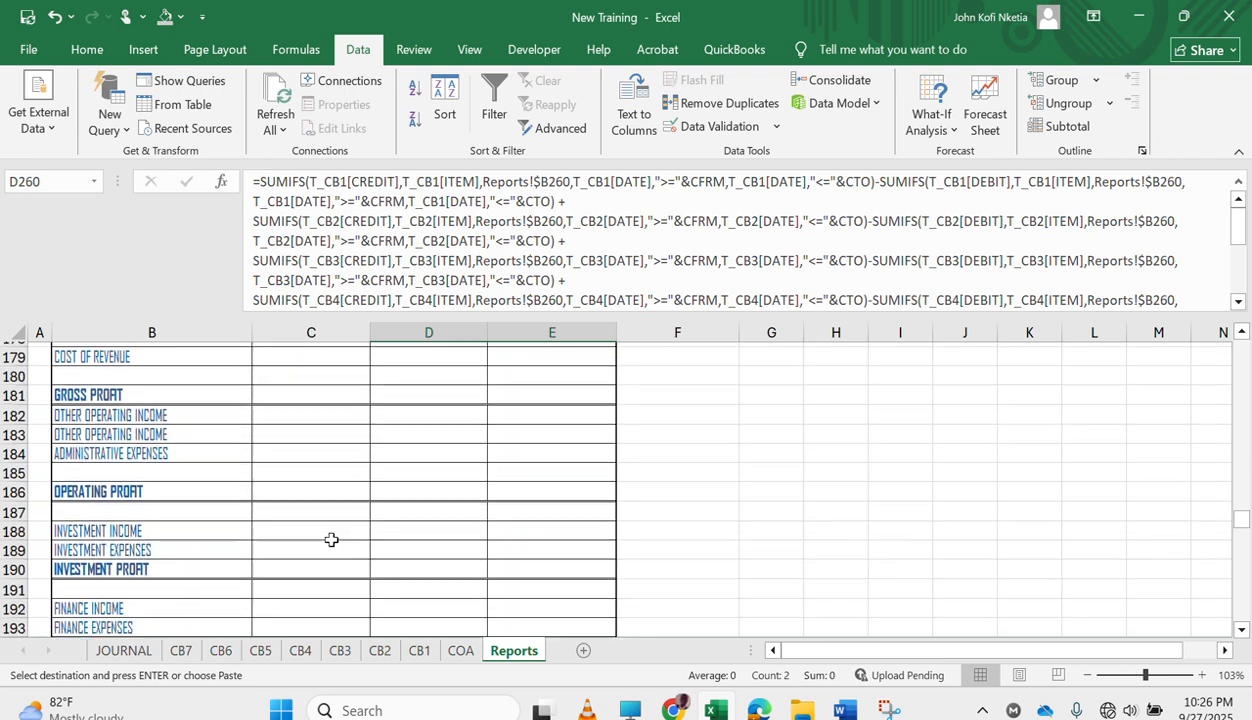
click(342, 543)
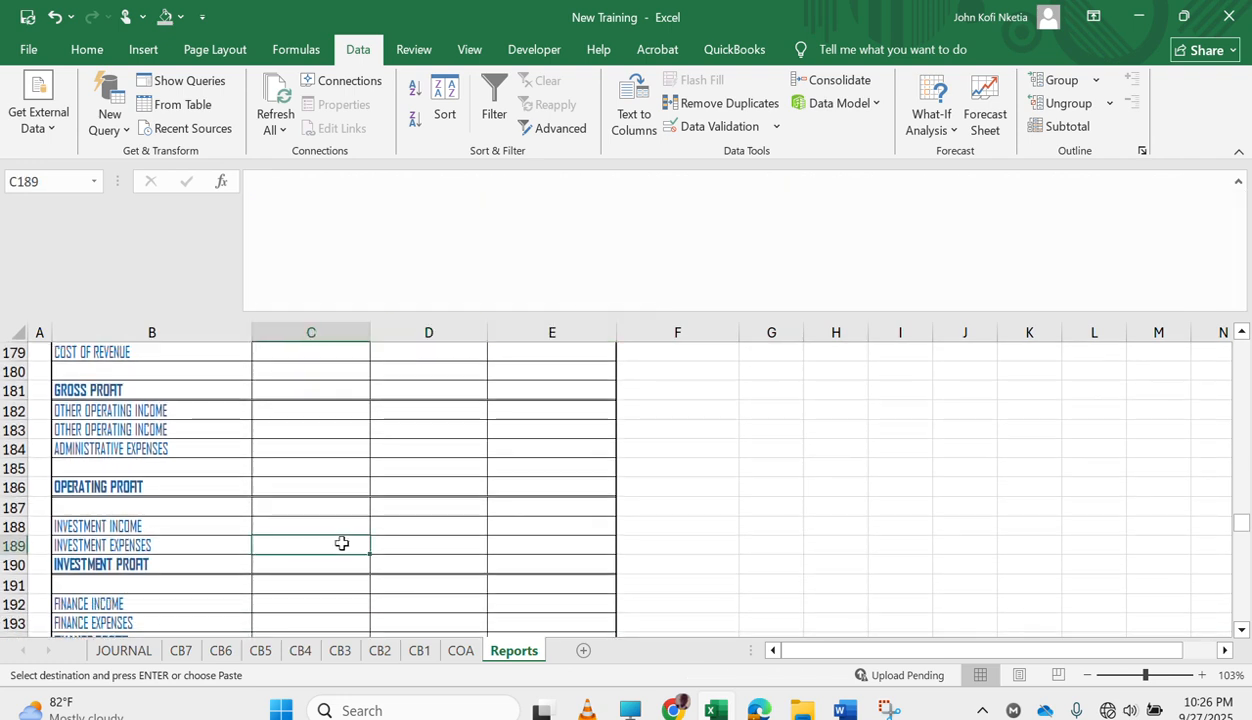
key(ctrl+v)
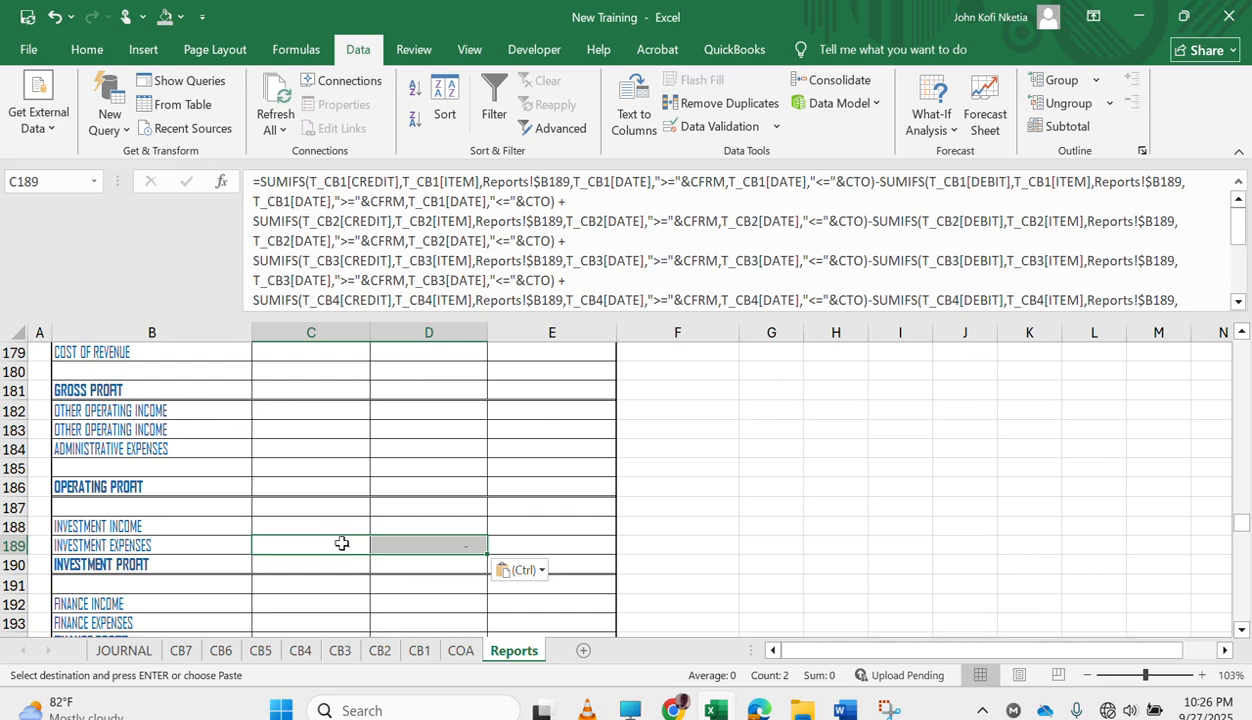
key(ctrl+z)
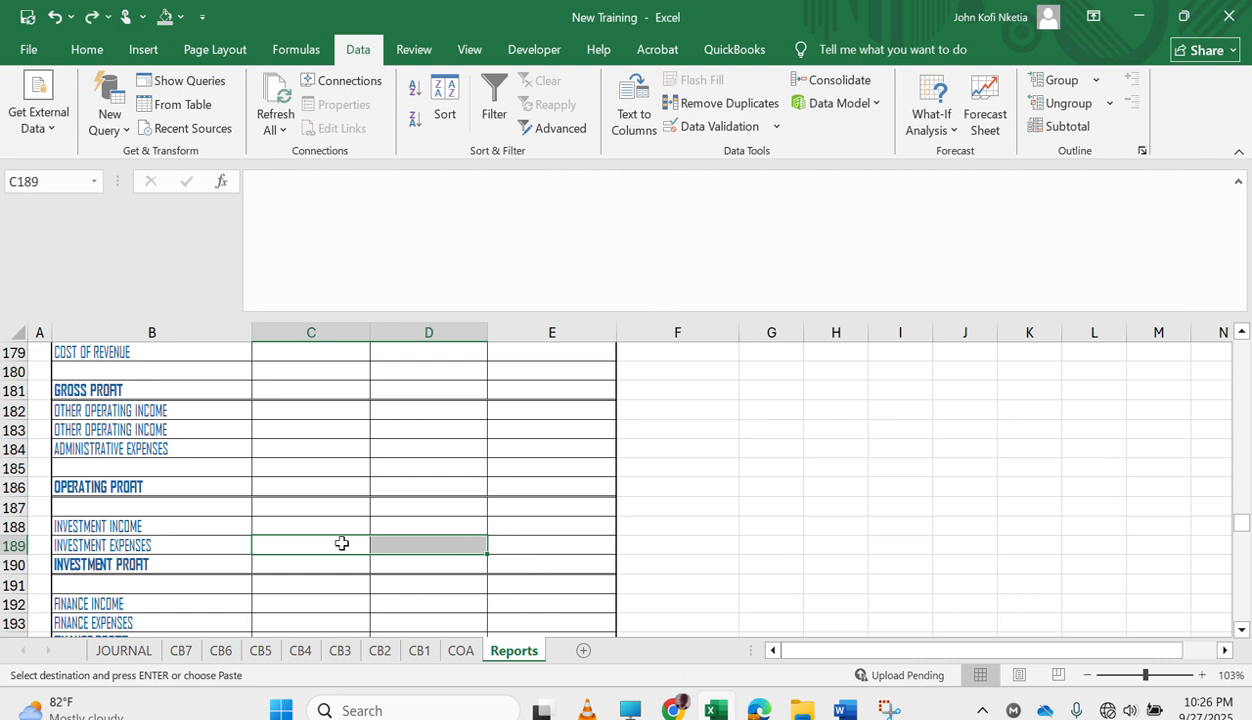
Paste the copied expense formulas into the INVESTMENT EXPENSES row at D189:E189.
click(441, 549)
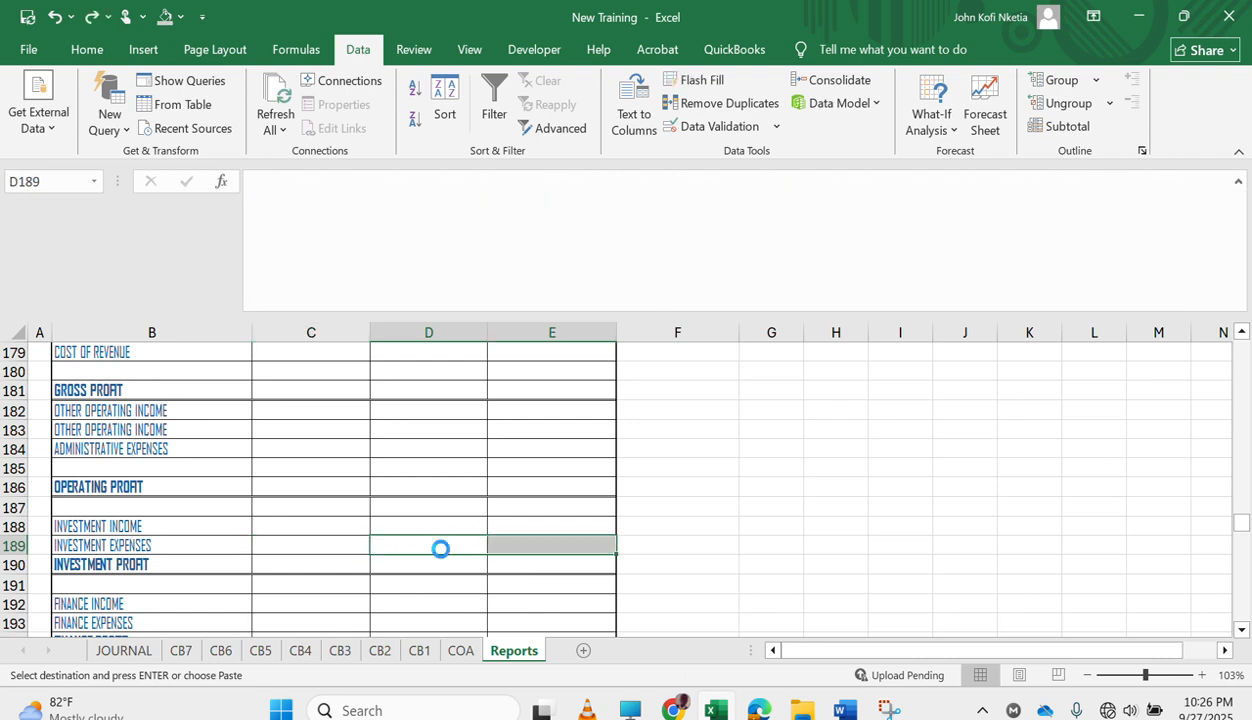
key(ctrl+v)
click(434, 561)
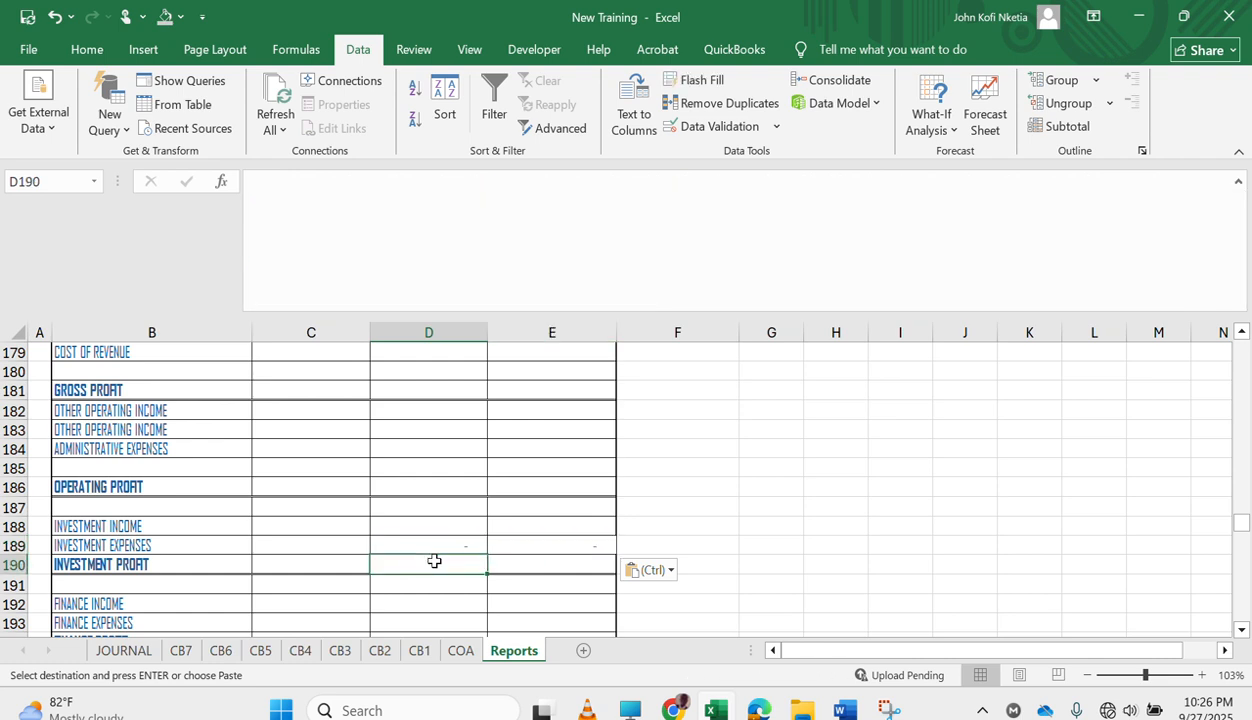
Copy the INVESTMENT EXPENSES formulas from D189:E189 into the FINANCE EXPENSES row at D193:E193.
scroll(434, 561, down, 3)
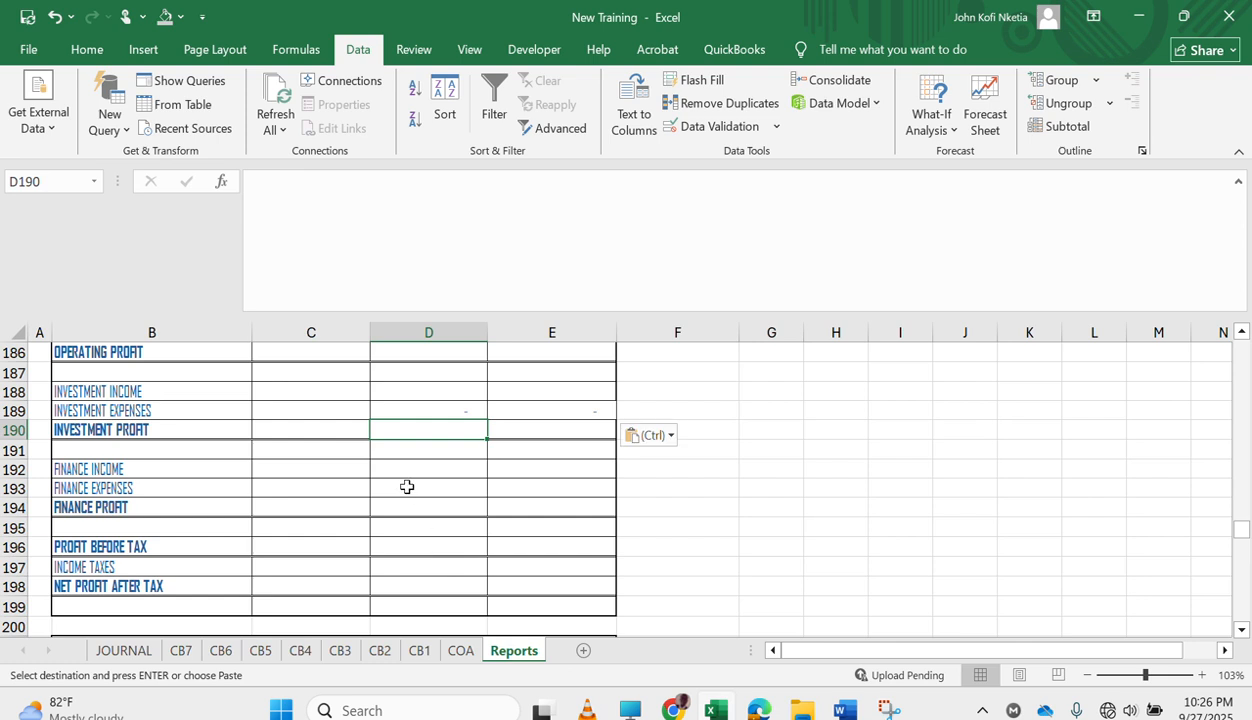
drag(439, 410, 513, 409)
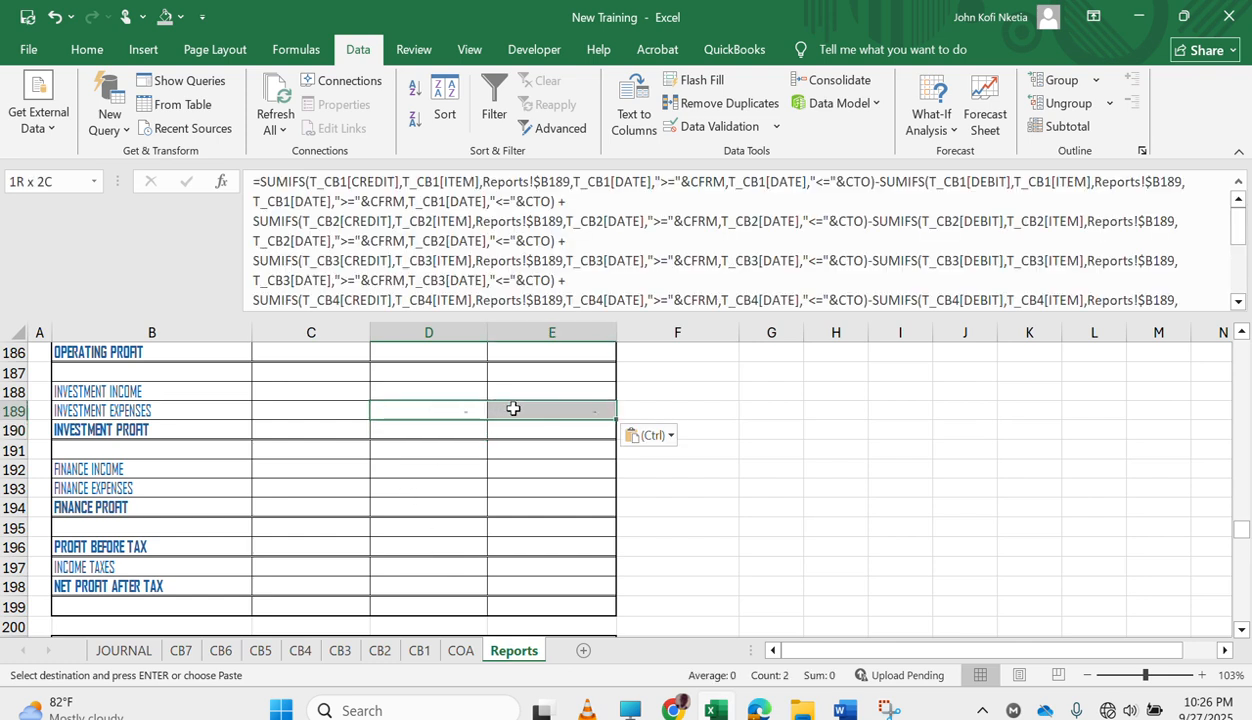
key(ctrl+c)
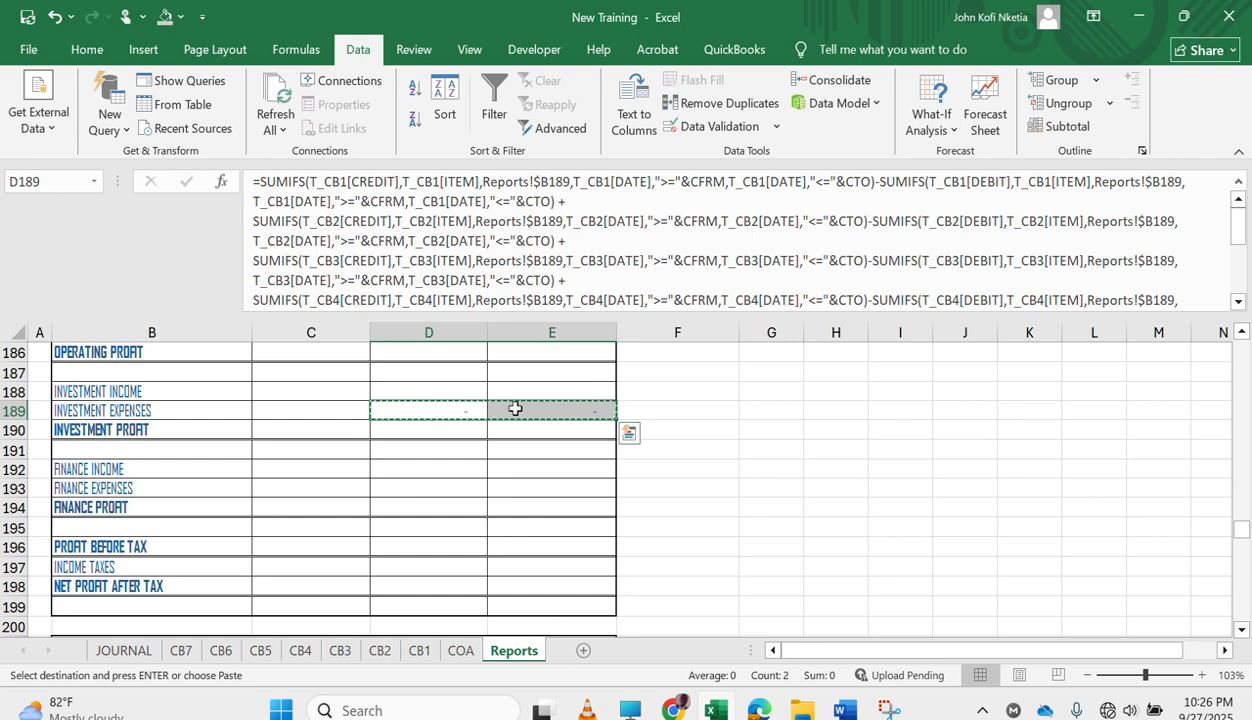
click(407, 492)
key(ctrl+v)
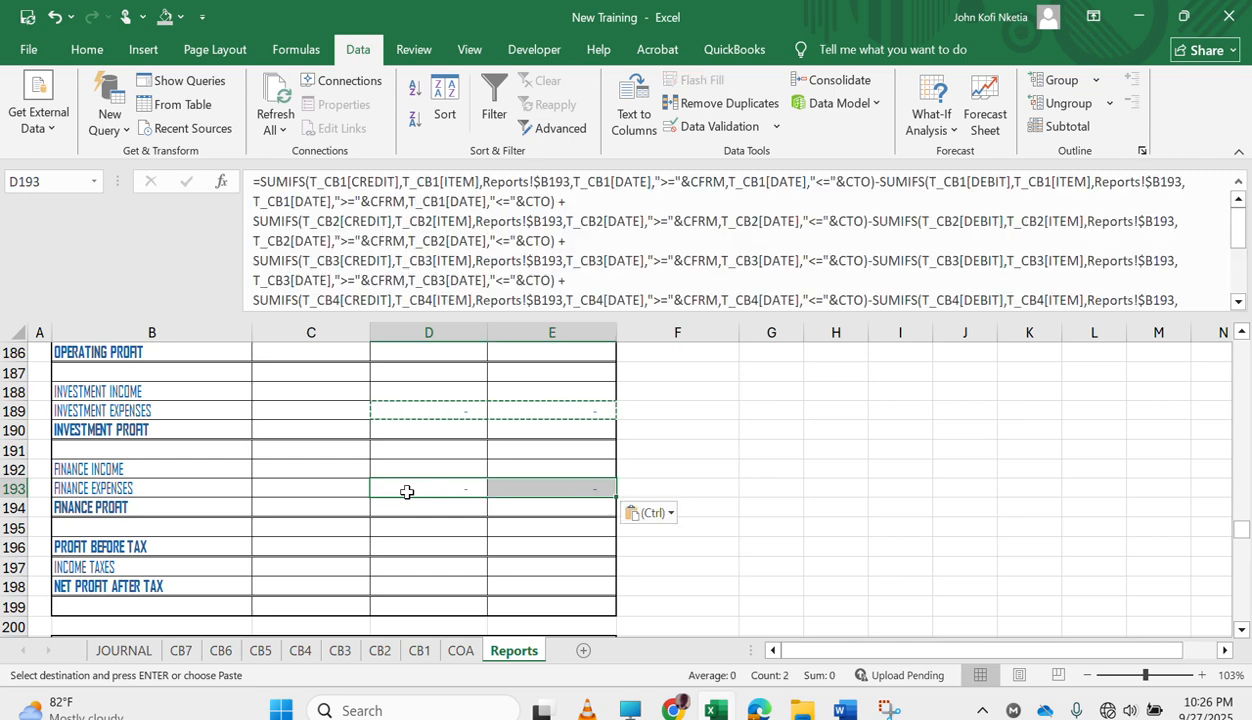
Paste the same copied formulas into the second OTHER OPERATING INCOME row at D183:E183.
scroll(401, 461, up, 1)
scroll(401, 461, up, 1)
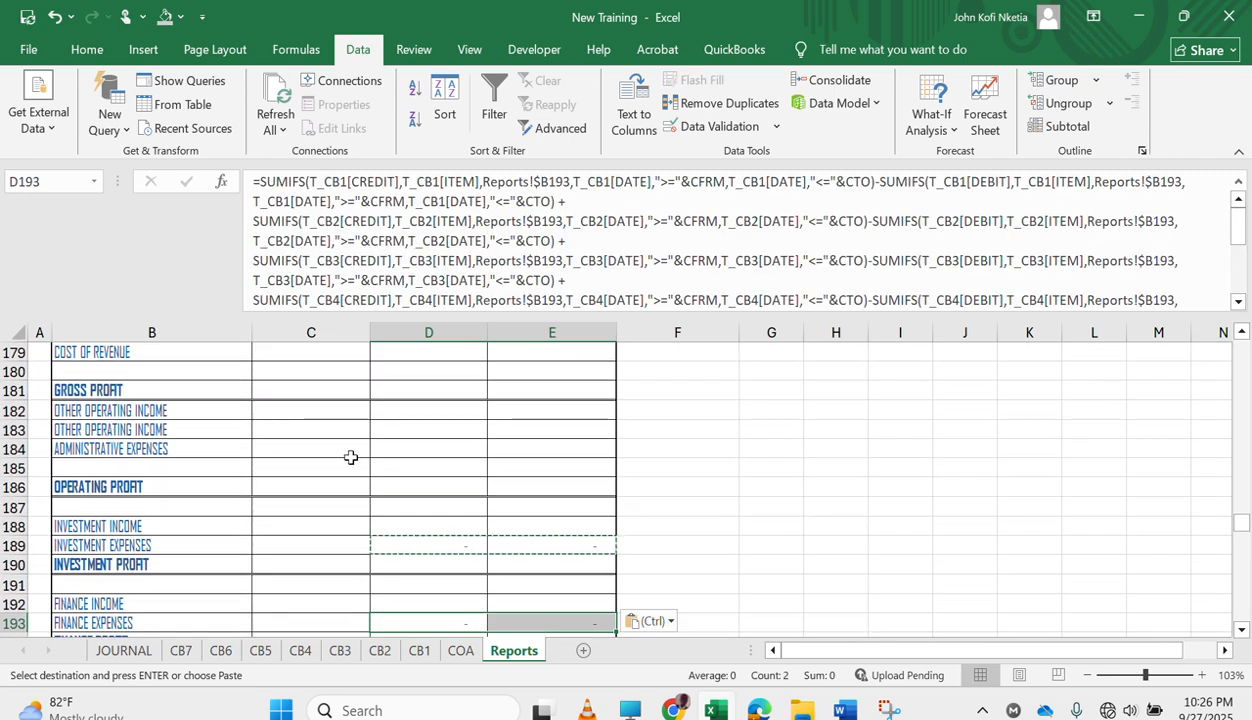
click(409, 434)
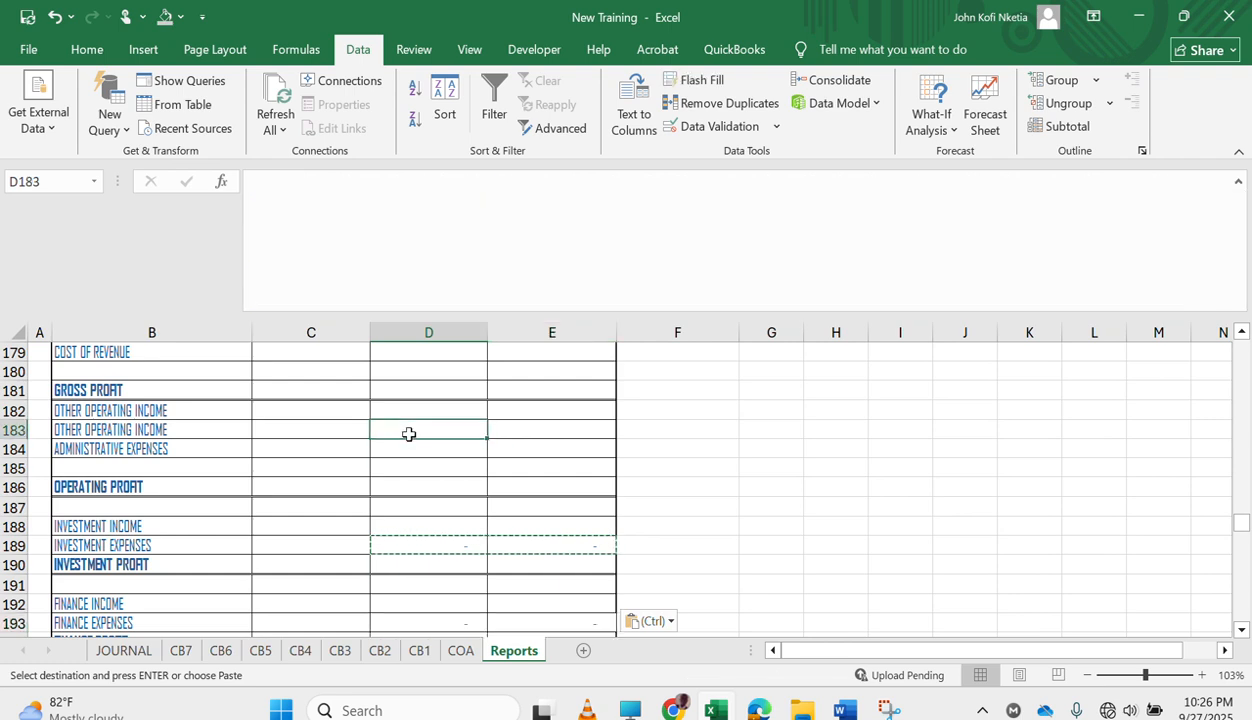
key(ctrl+v)
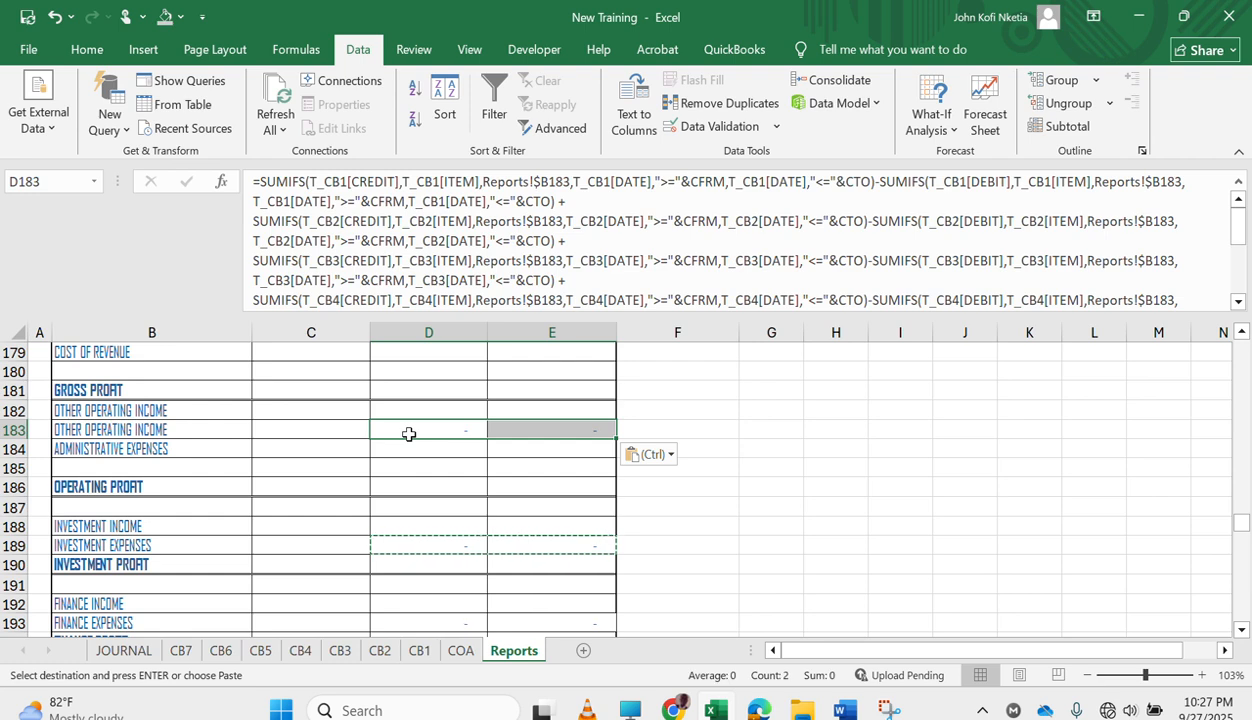
Try filling the OTHER OPERATING INCOME label reference from B182 down into B183.
click(158, 410)
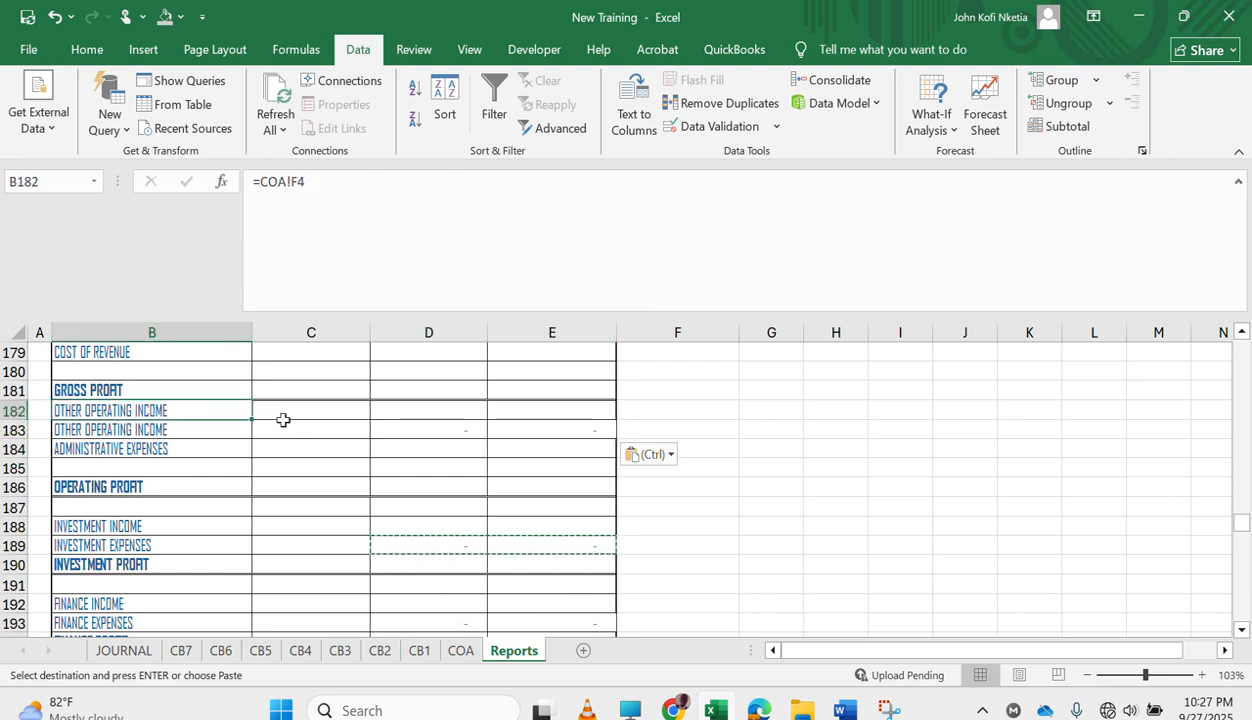
drag(253, 426, 249, 441)
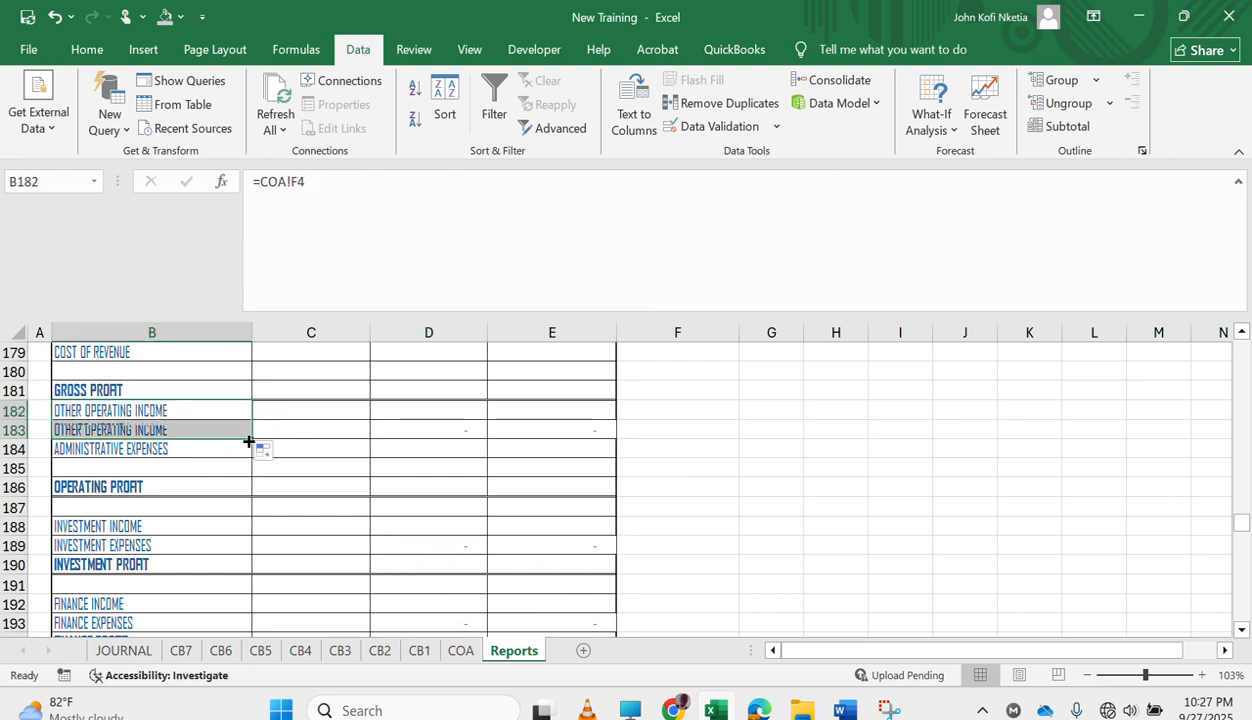
Link the label in B183 to the OTHER OPERATIN EXPENSES account in cell E4 of the COA sheet, and check the formula in D183.
click(196, 429)
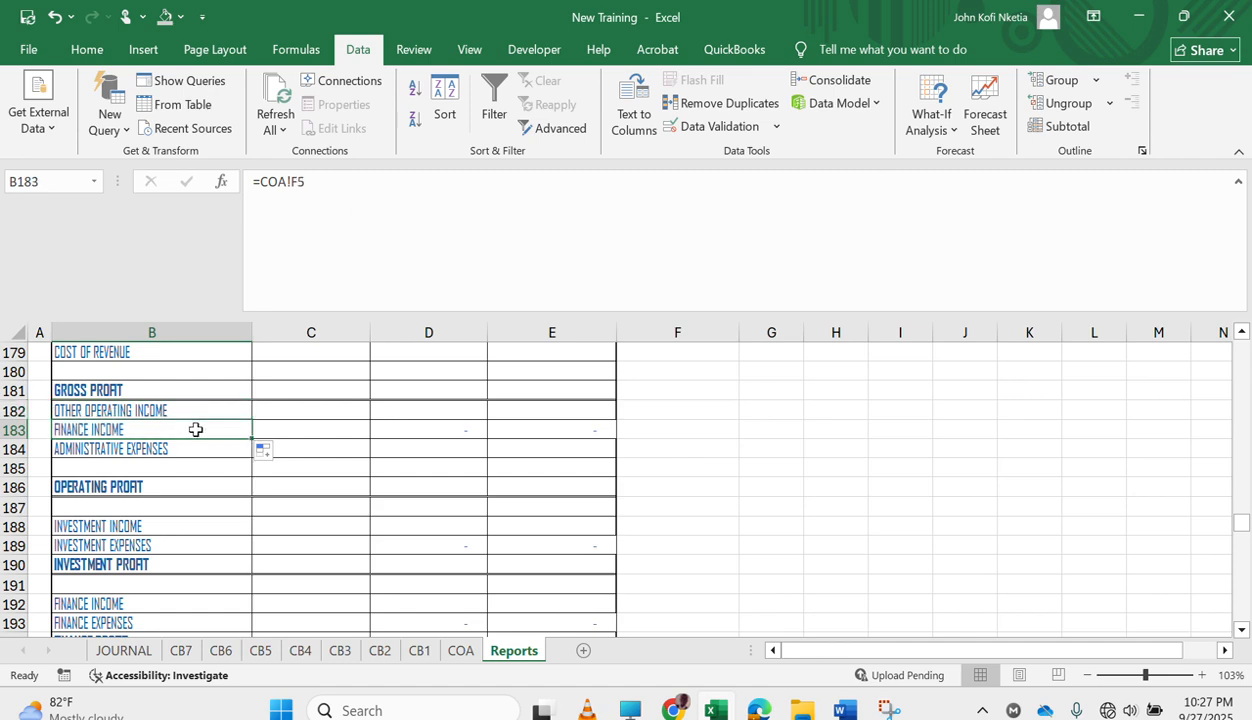
text(=)
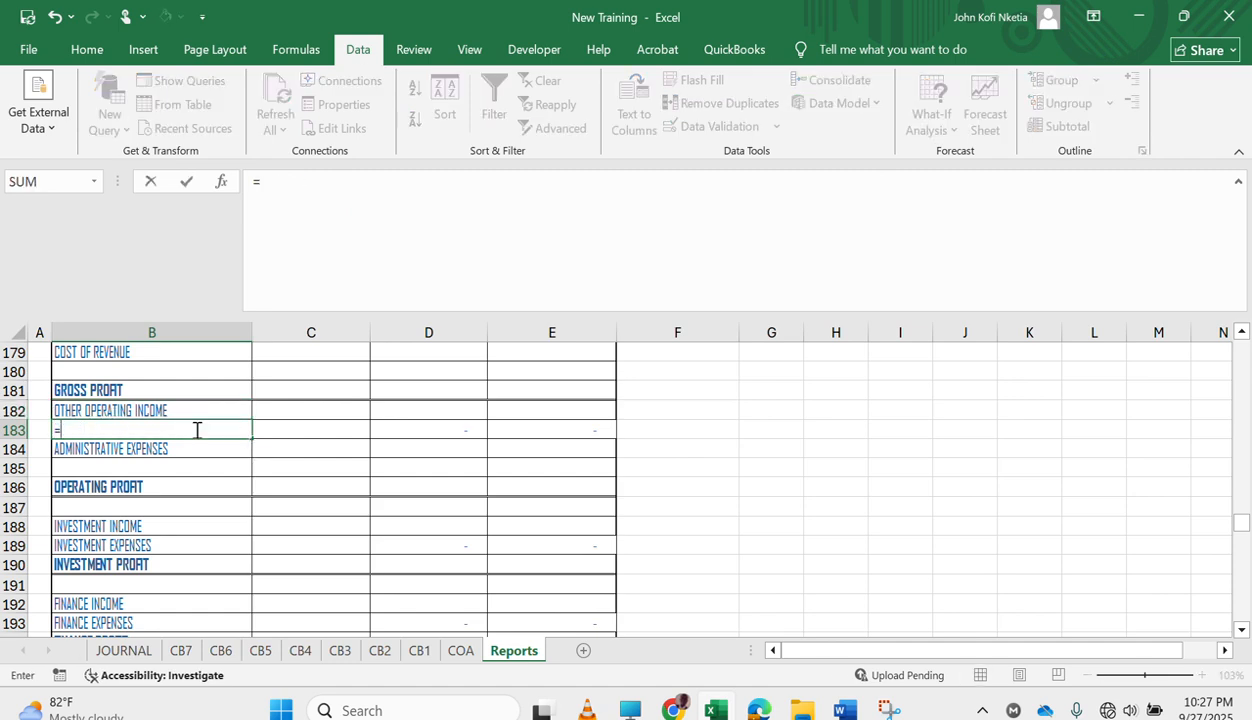
click(458, 651)
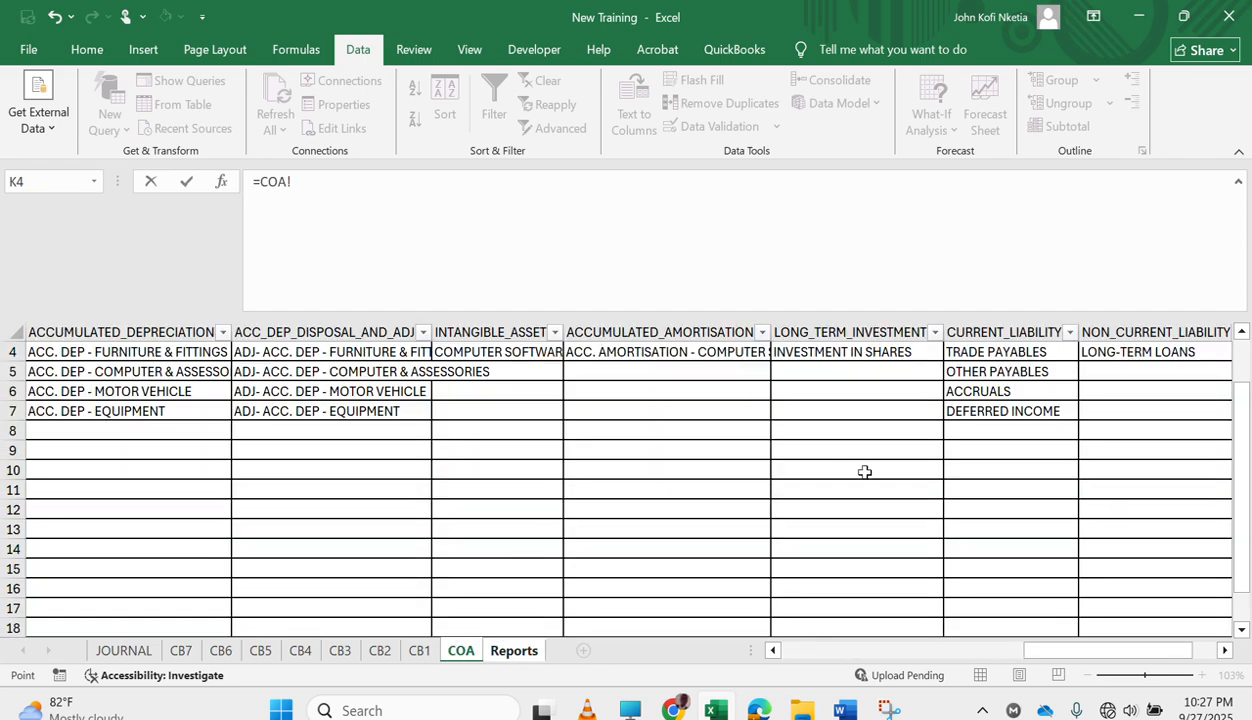
scroll(864, 471, left, 10)
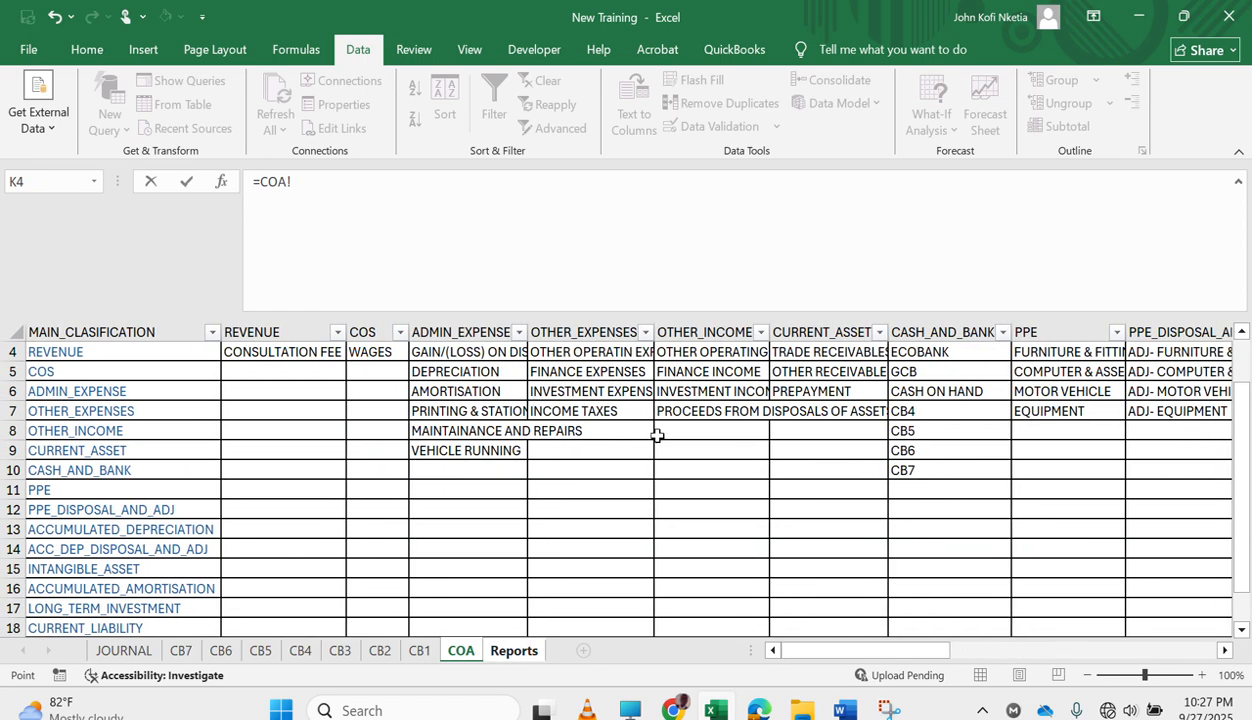
click(593, 354)
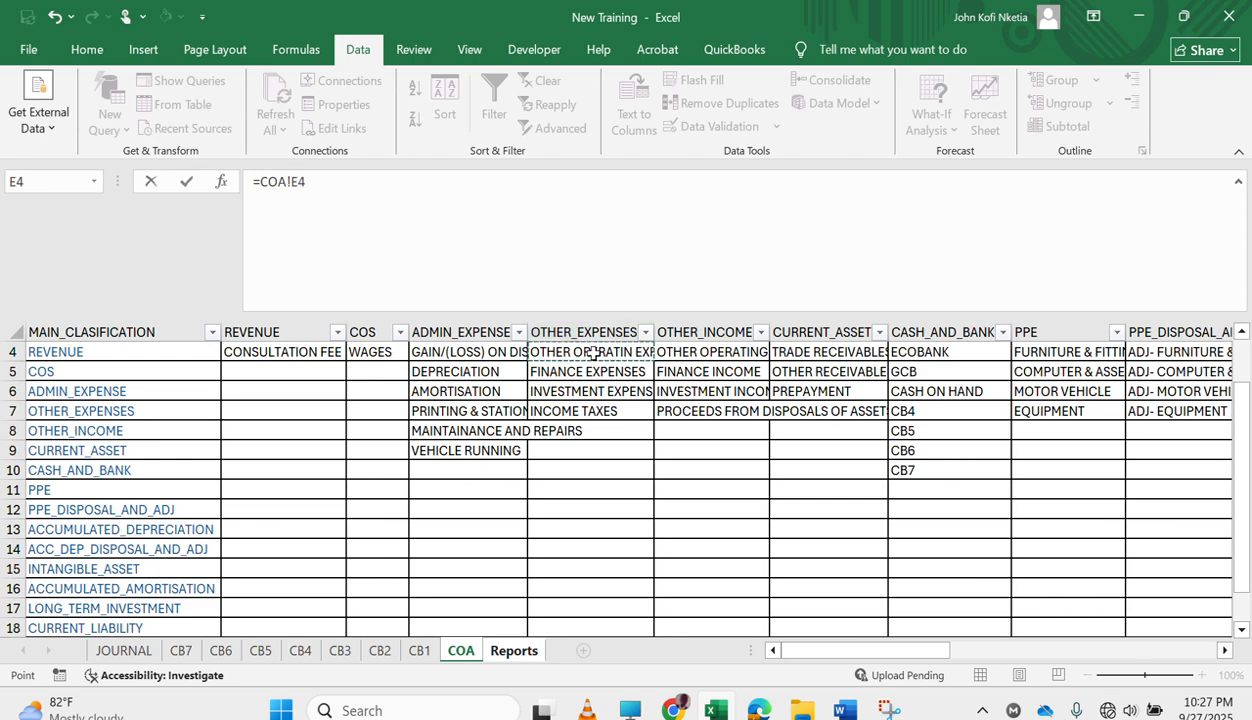
key(Return)
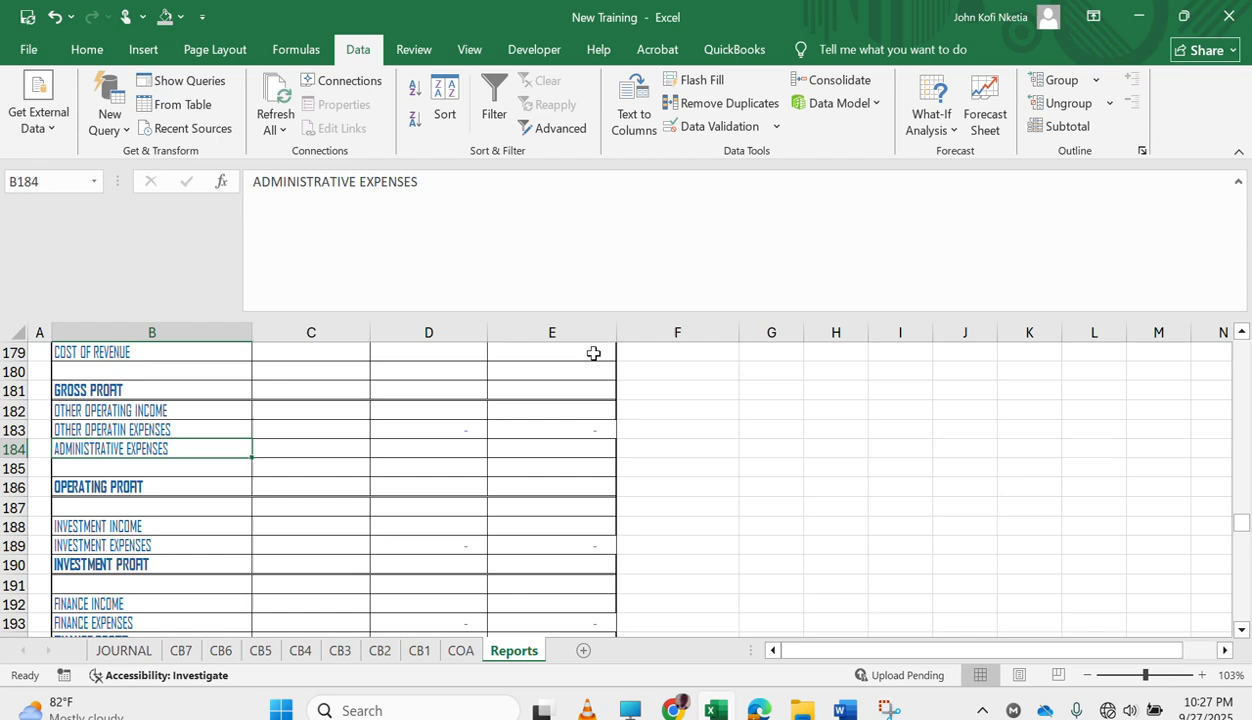
key(Up)
key(Right)
key(Right)
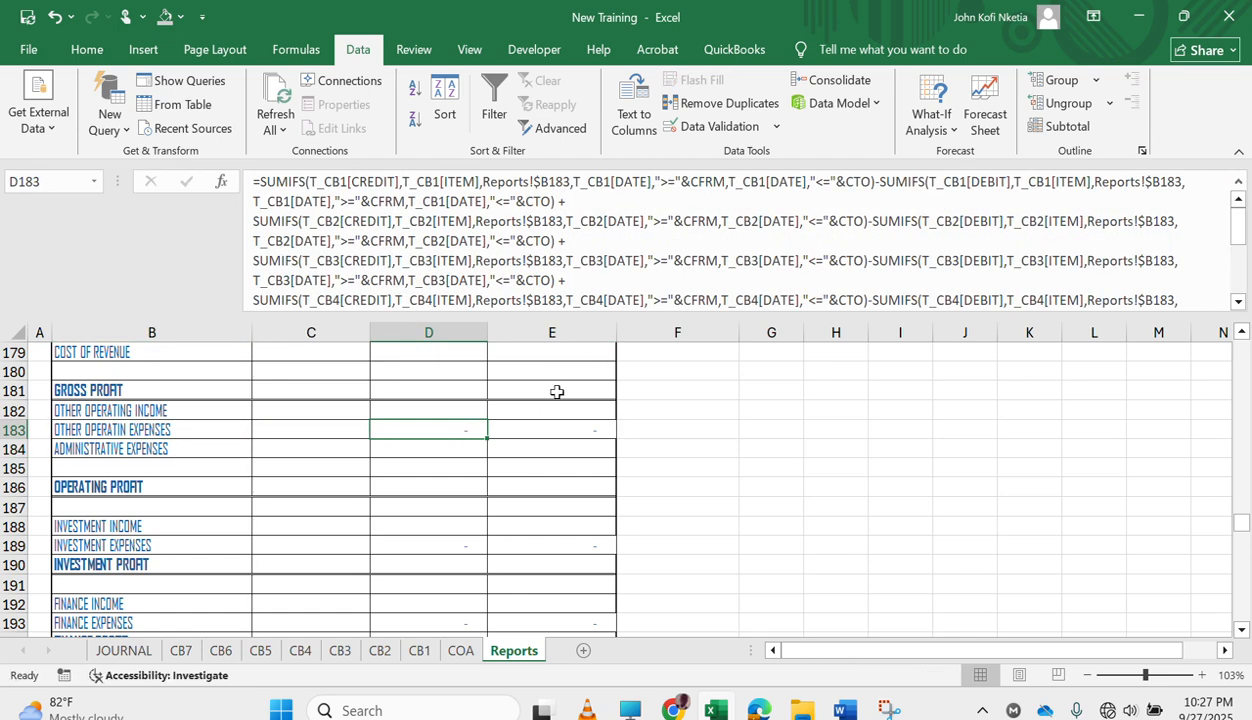
Copy the CONSULTATION FEE formulas in D253:E253 of the REVENUE note.
scroll(498, 490, up, 1)
scroll(498, 490, down, 15)
scroll(498, 490, down, 20)
scroll(498, 490, up, 15)
scroll(498, 490, up, 2)
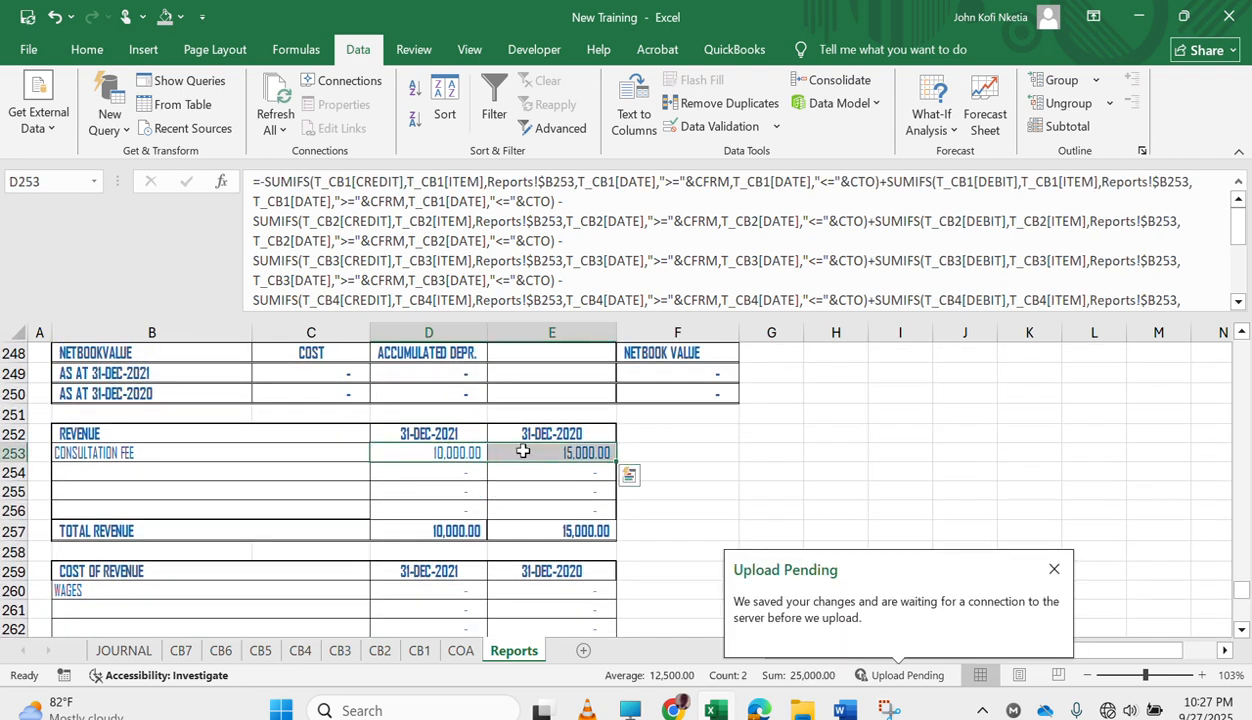
key(ctrl+c)
Paste the copied revenue formulas into the OTHER OPERATING INCOME row at D182:E182 of the income statement.
scroll(447, 423, up, 6)
scroll(447, 423, up, 20)
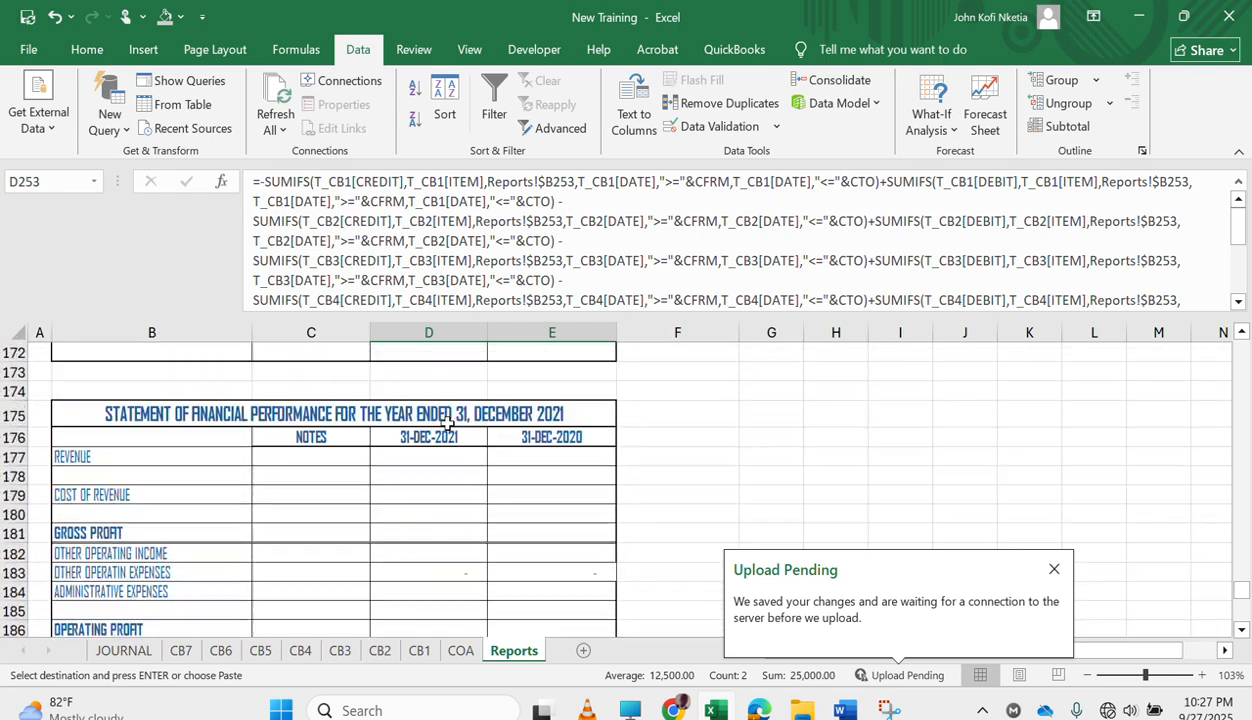
scroll(447, 423, down, 14)
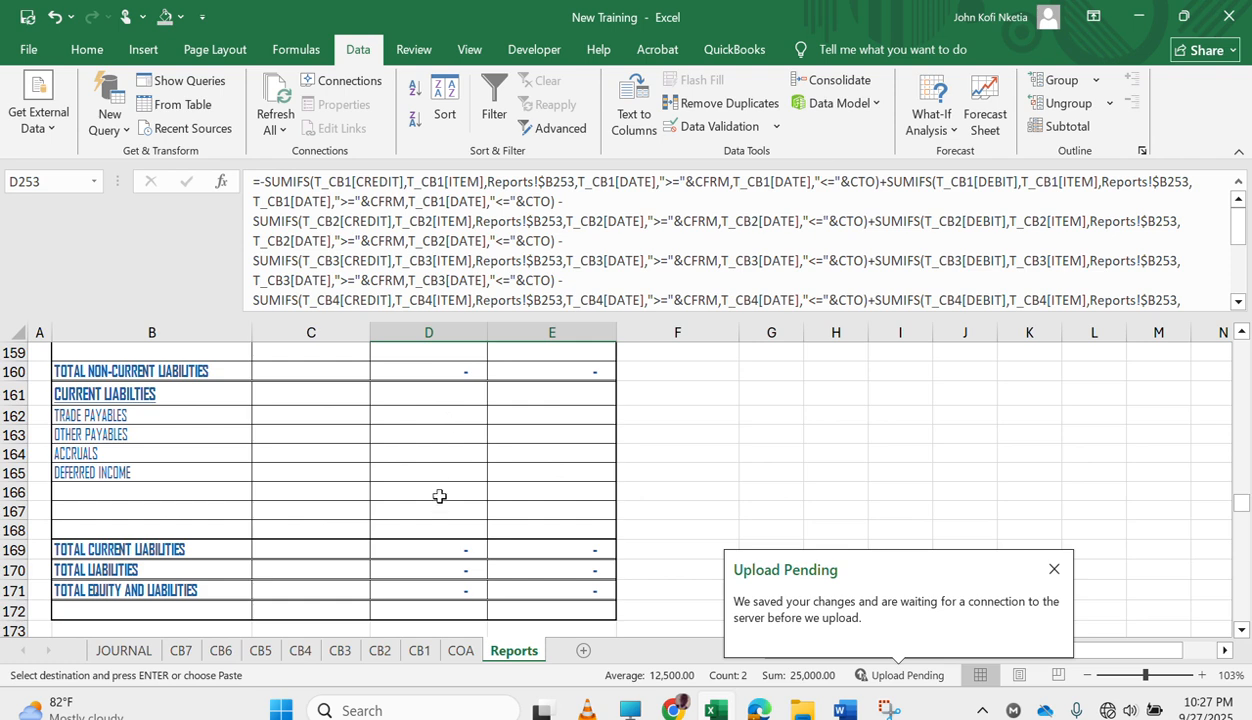
scroll(439, 496, down, 7)
scroll(439, 496, down, 1)
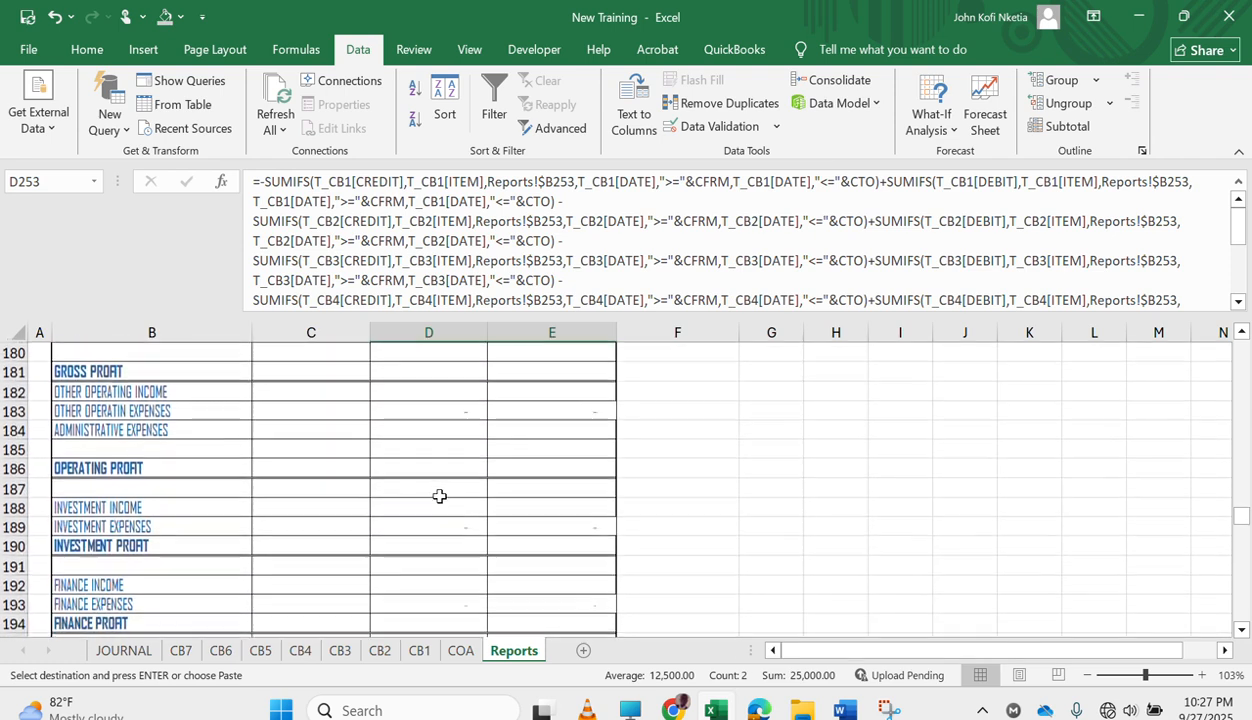
click(426, 389)
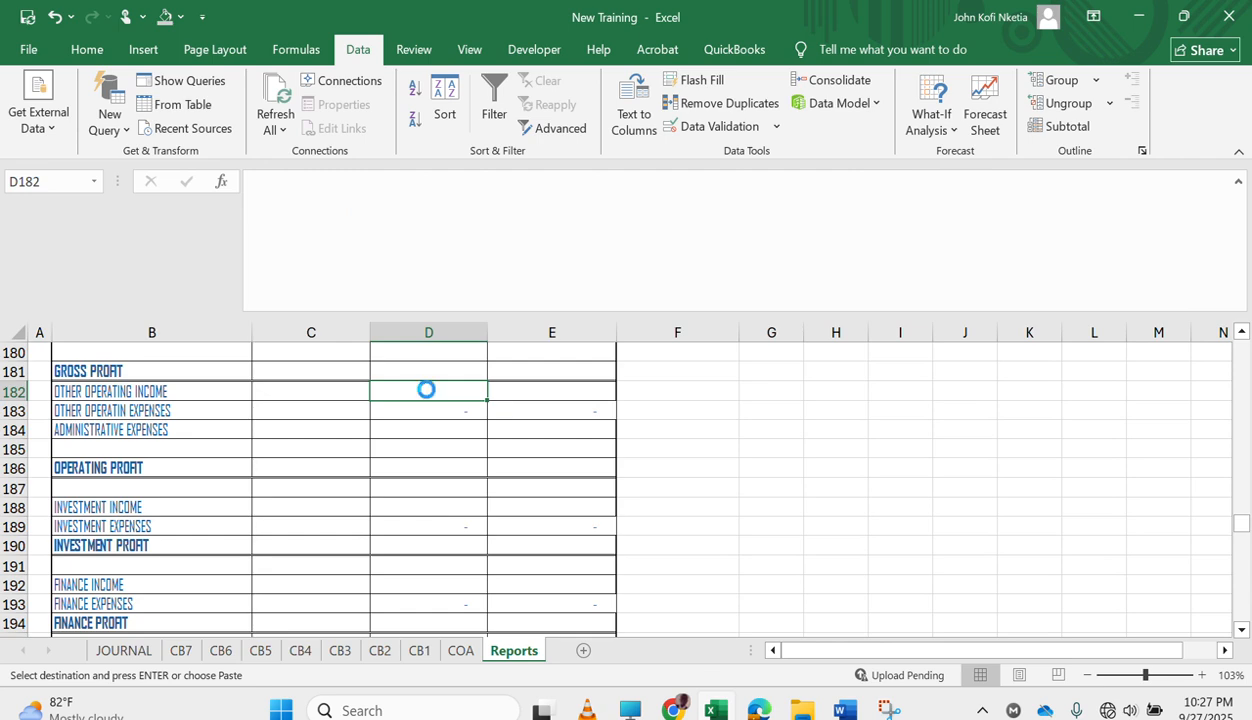
key(ctrl+v)
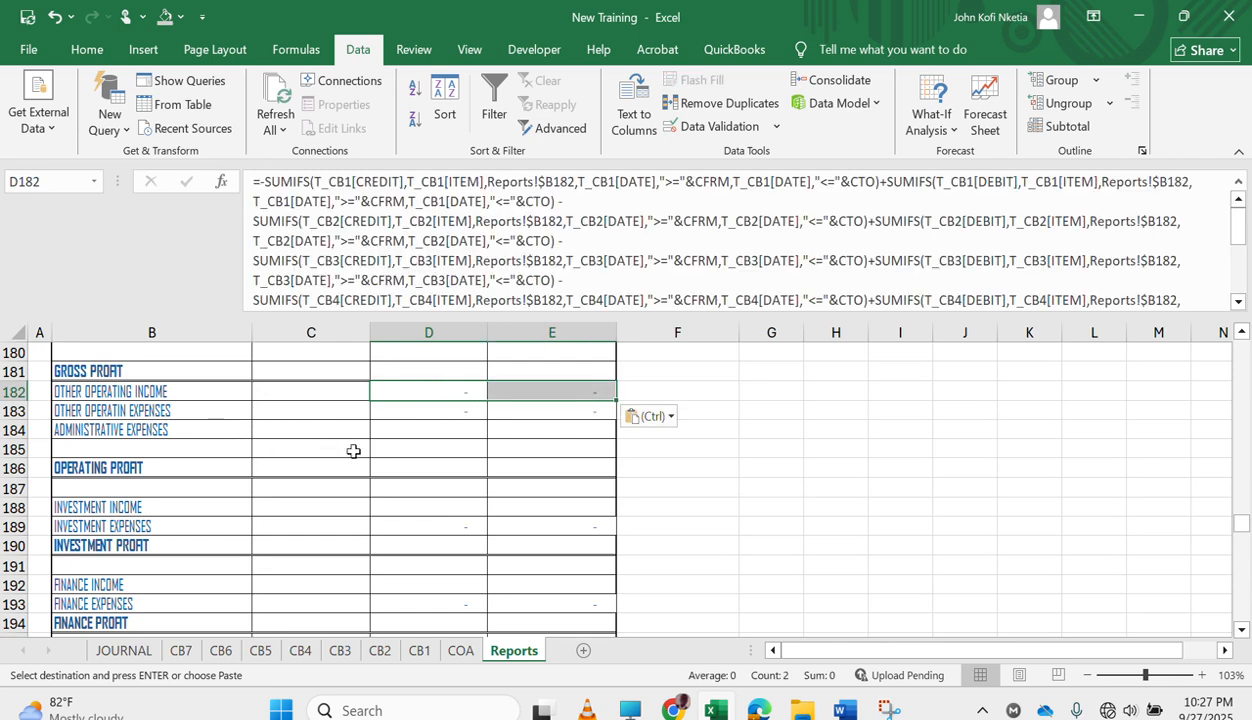
Paste the same revenue formulas into the INVESTMENT INCOME row at D188:E188 and the FINANCE INCOME row at D192:E192.
click(409, 501)
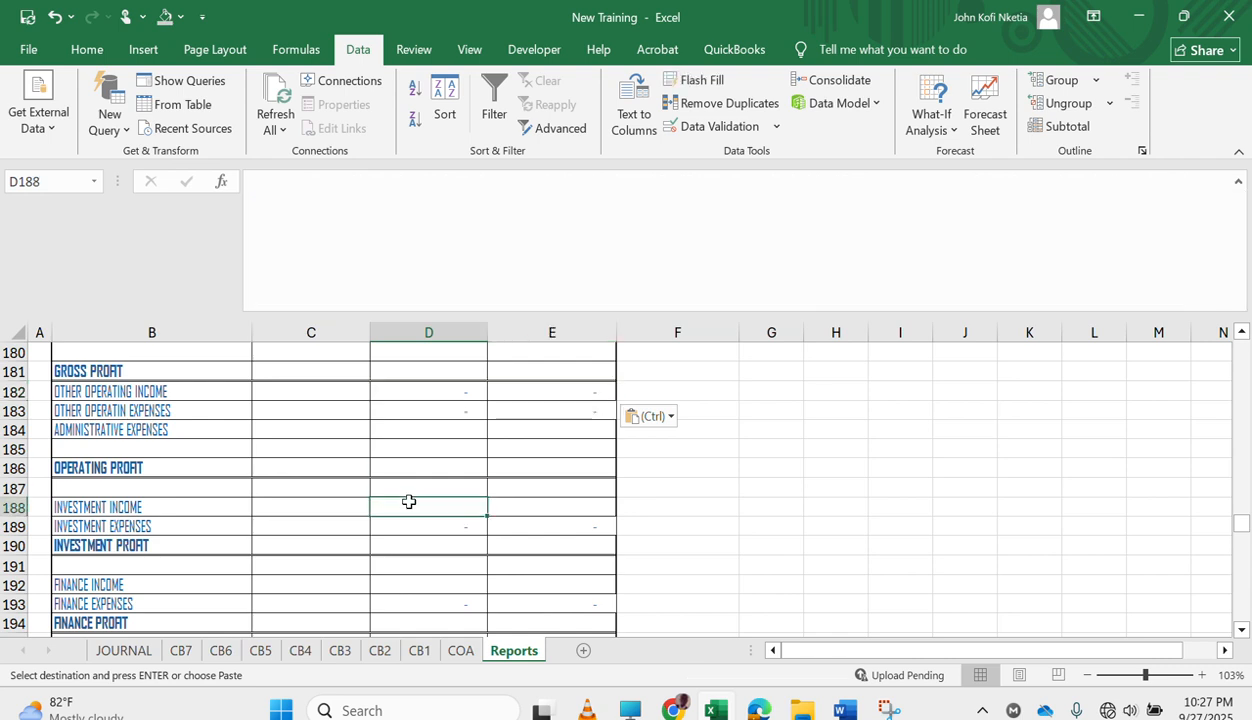
key(ctrl+v)
scroll(525, 571, down, 1)
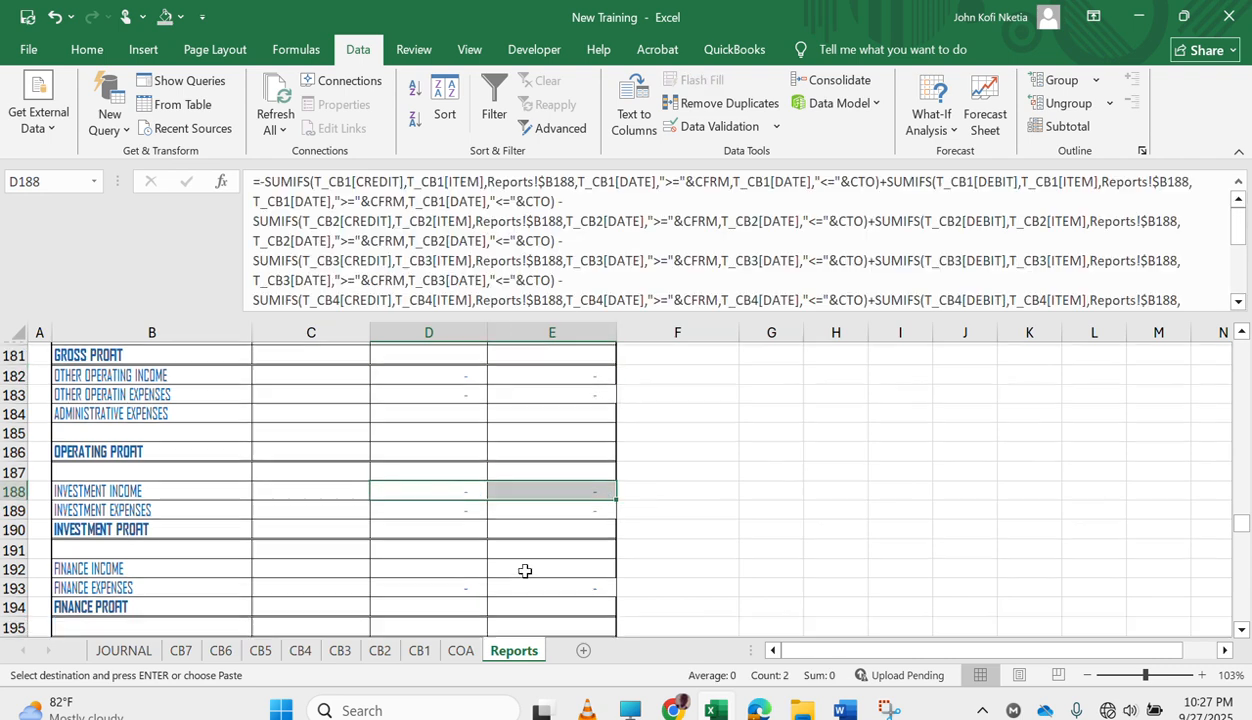
click(431, 520)
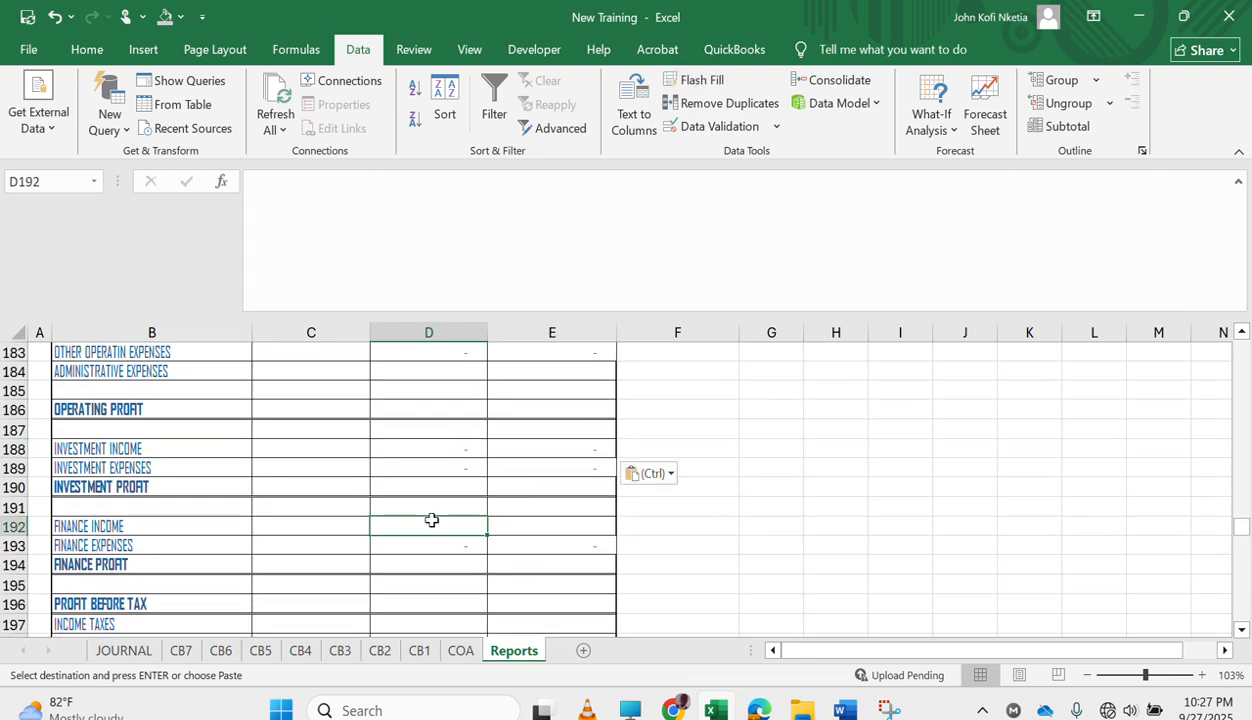
key(ctrl+v)
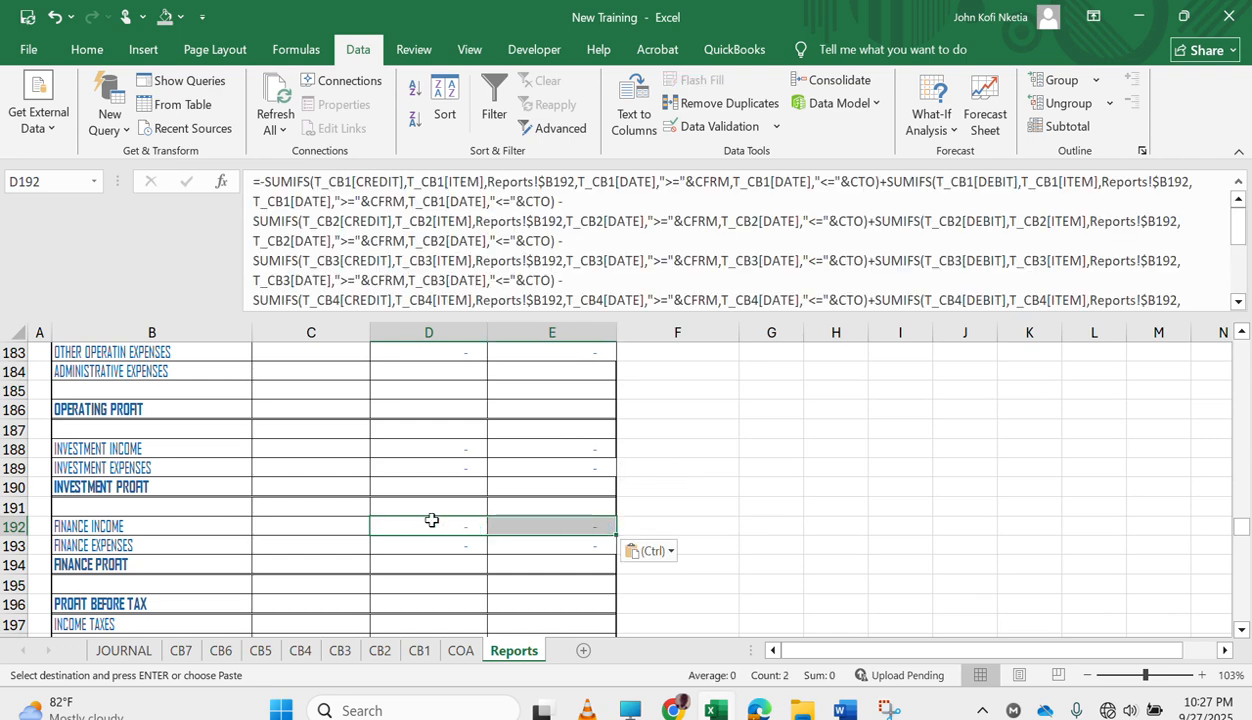
Calculate OPERATING PROFIT in D186 with =SUM(D182:D185) and fill the formula across to E186.
scroll(475, 517, down, 2)
scroll(475, 514, up, 3)
scroll(475, 514, up, 2)
scroll(475, 514, down, 1)
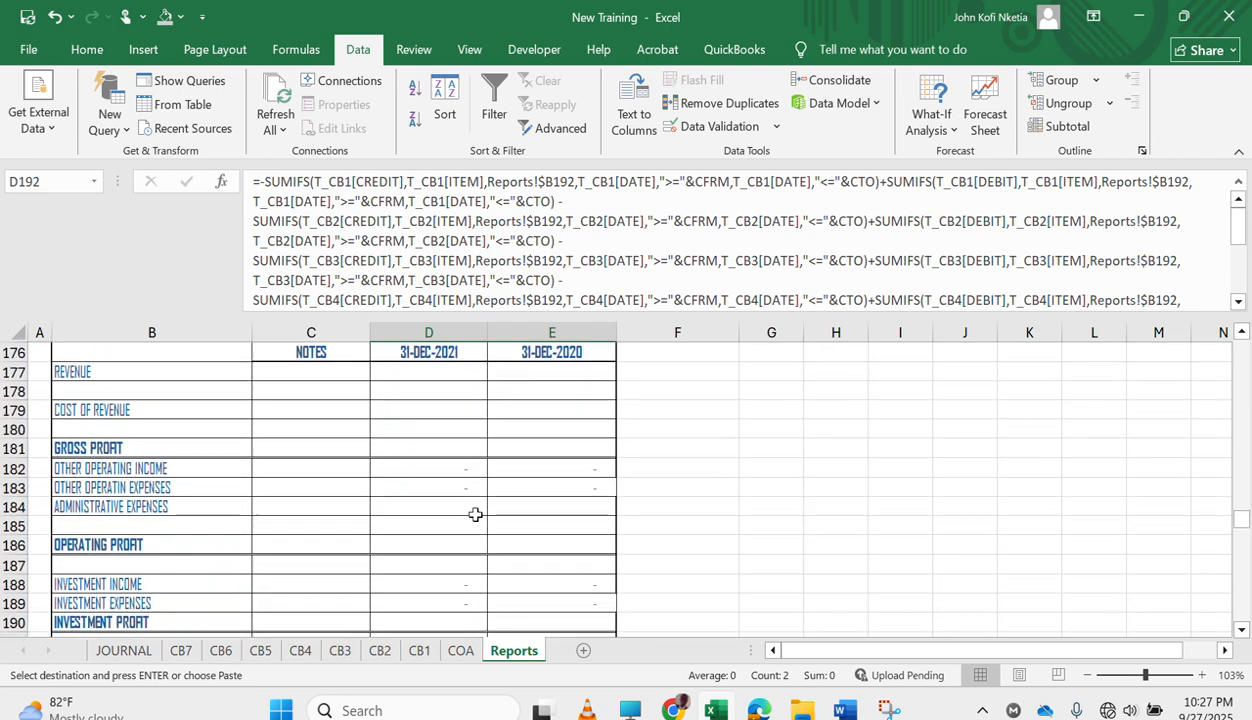
click(455, 548)
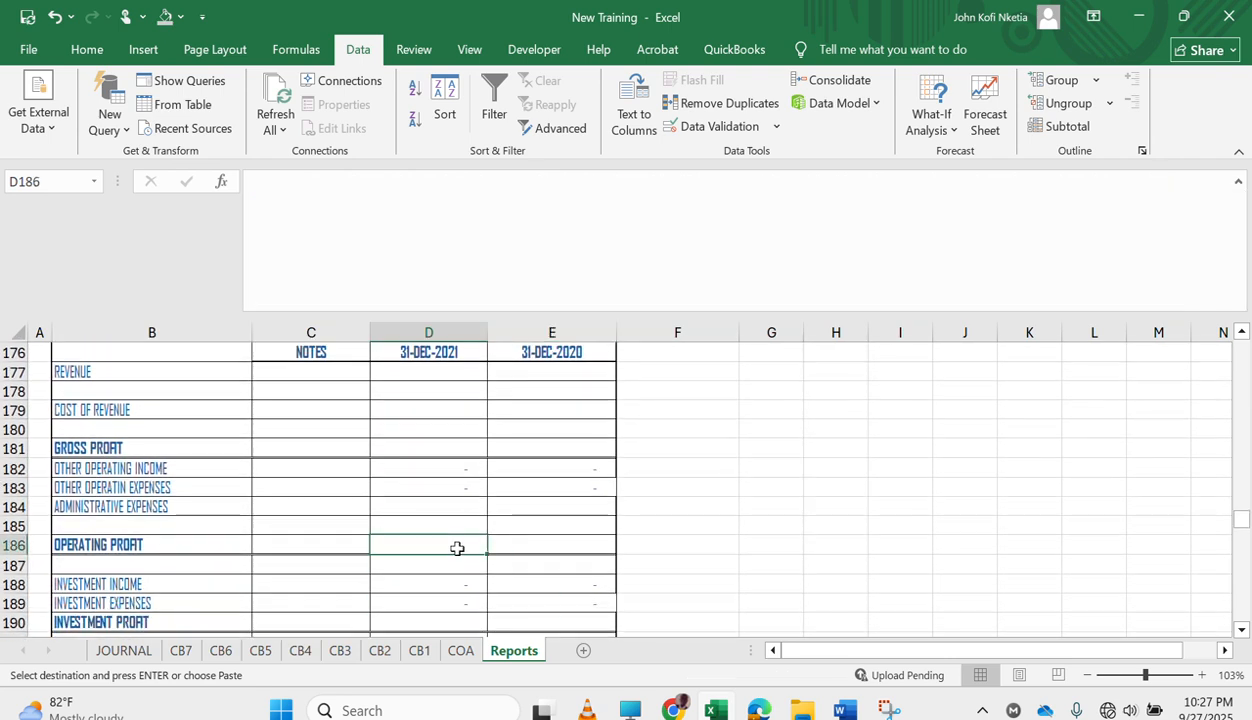
text(=SUM()
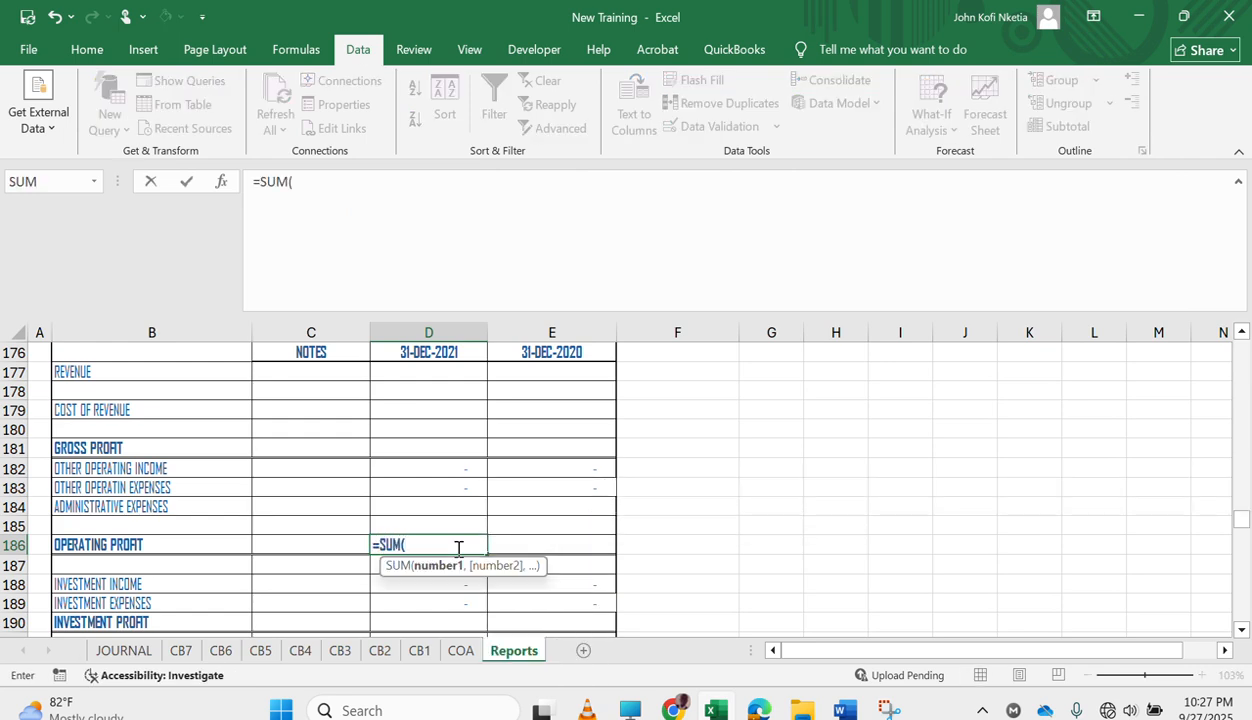
key(Up)
key(shift+Up)
key(shift+Up)
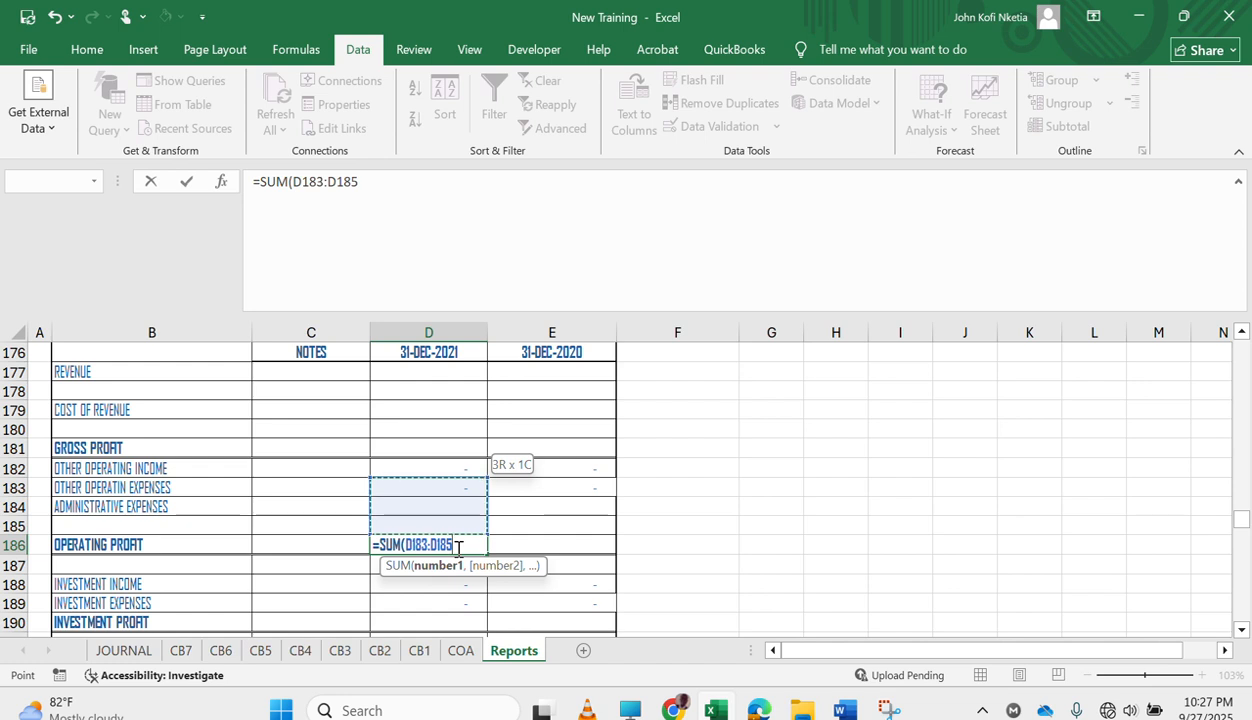
key(shift+Up)
key(Return)
click(455, 548)
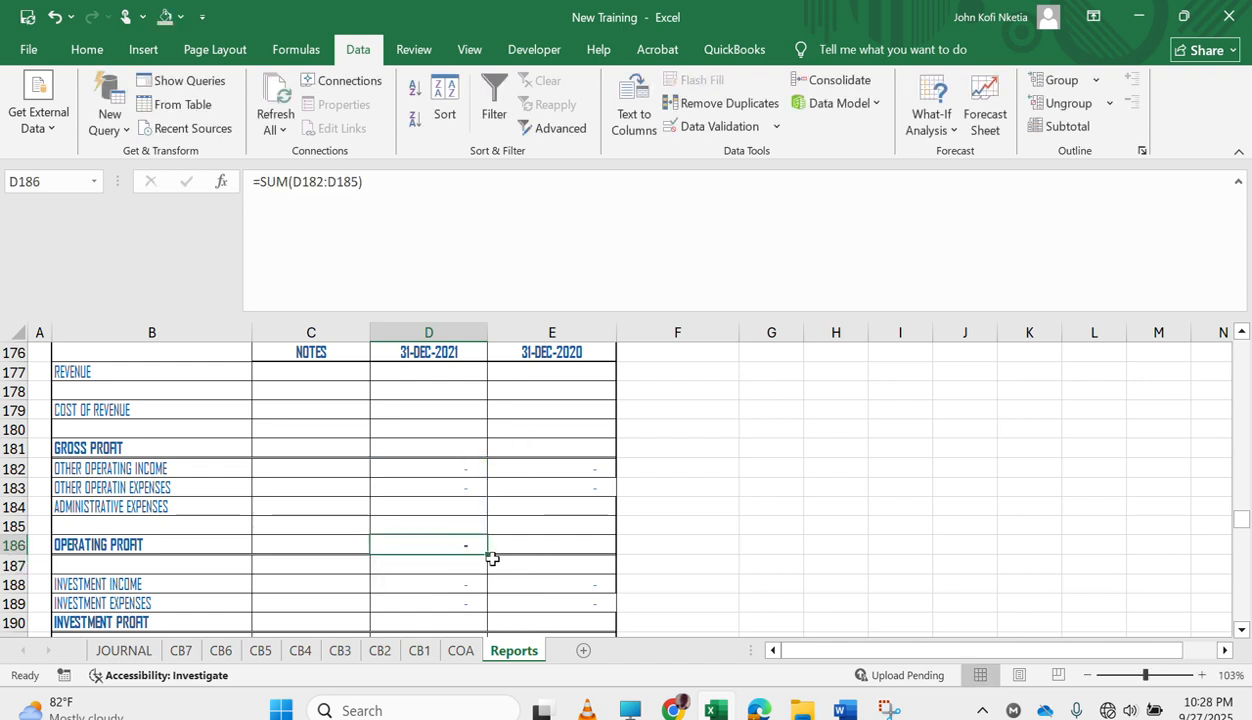
drag(487, 557, 575, 556)
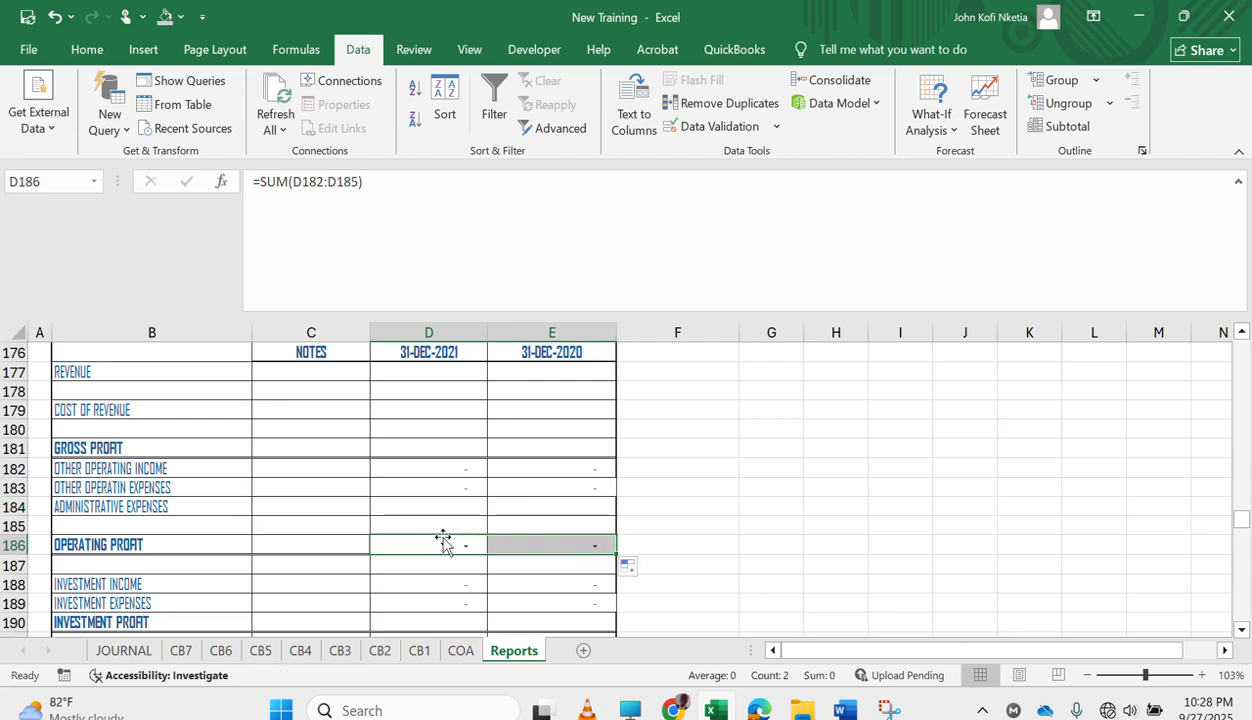
Calculate GROSS PROFIT in D181 as revenue minus cost of revenue with =D177-D179, and fill it across to E181.
click(421, 450)
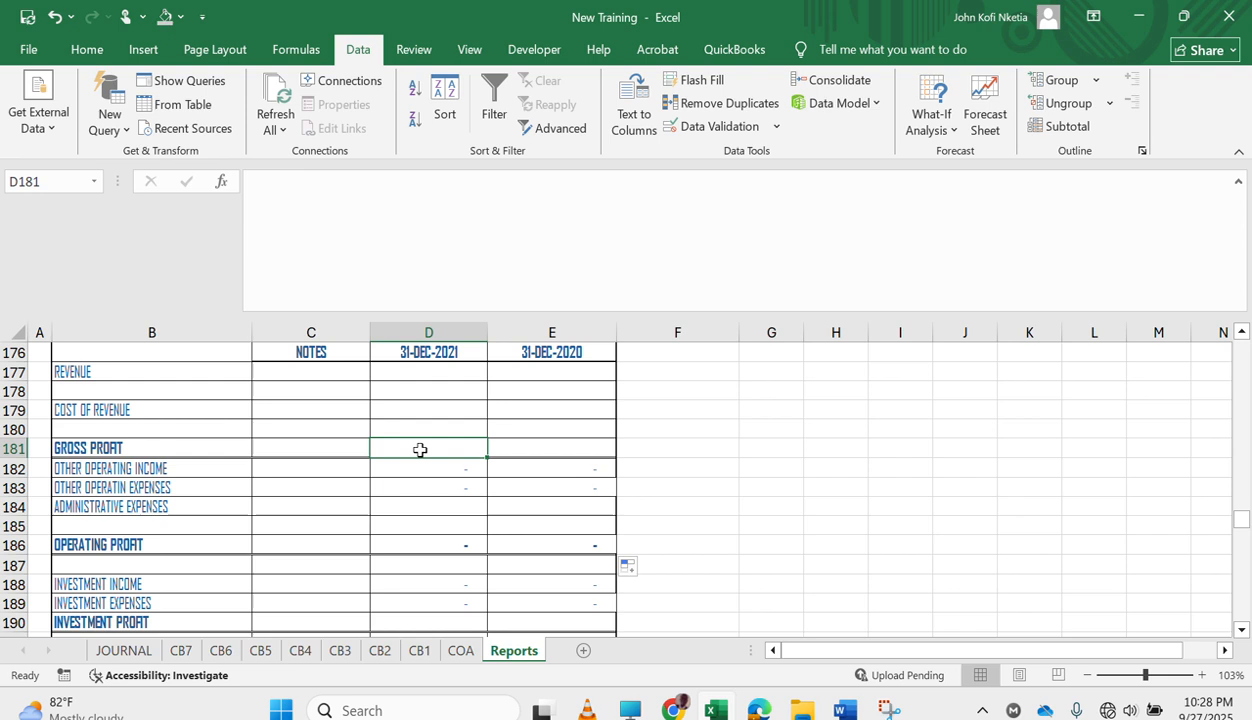
text(=)
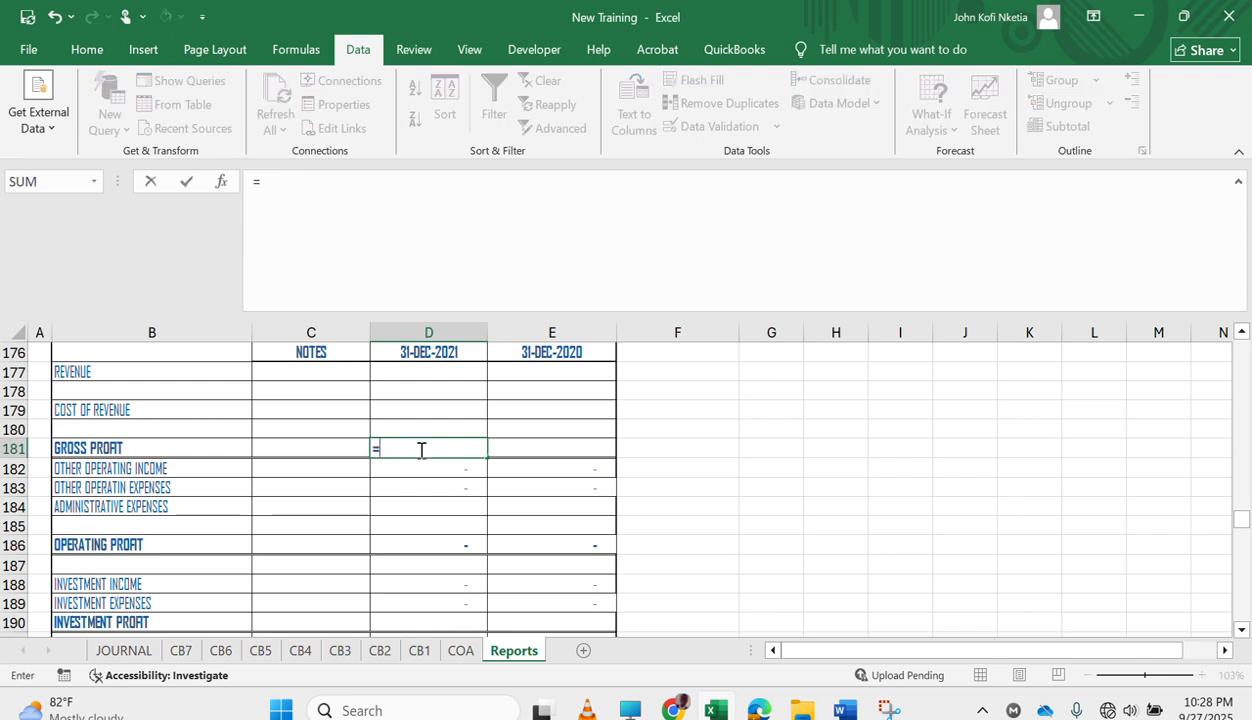
click(410, 373)
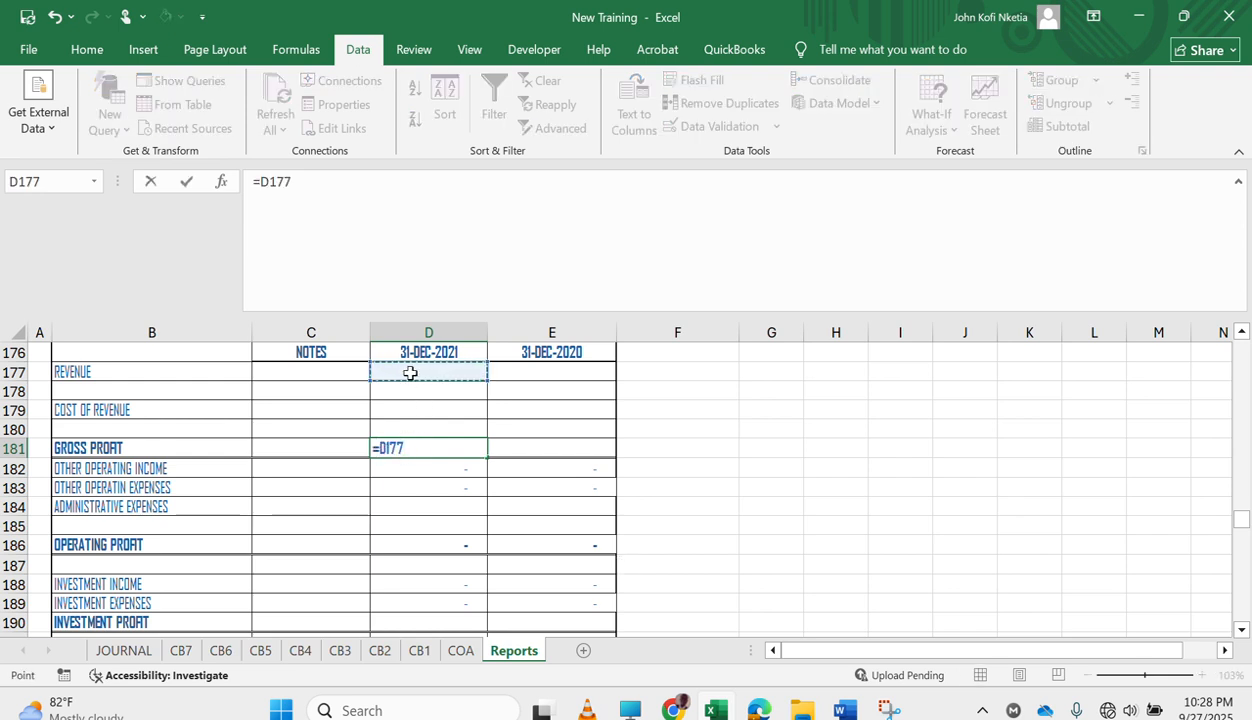
text(-)
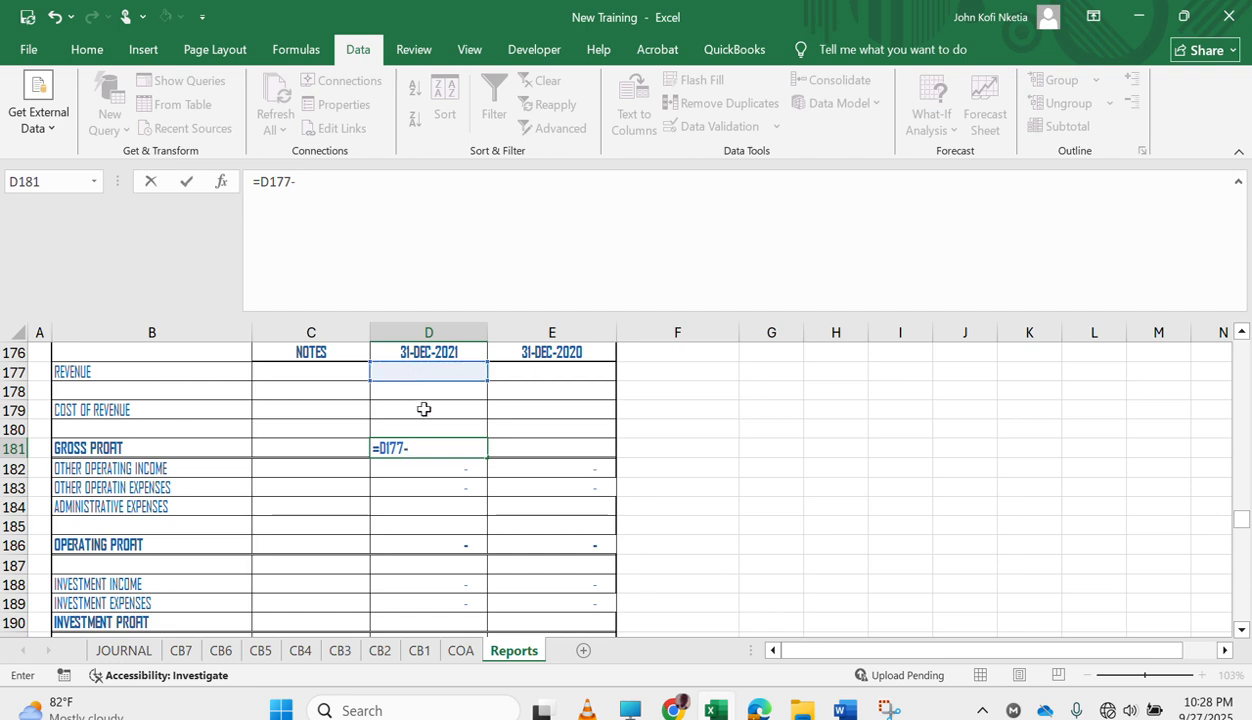
click(424, 410)
key(Tab)
key(Left)
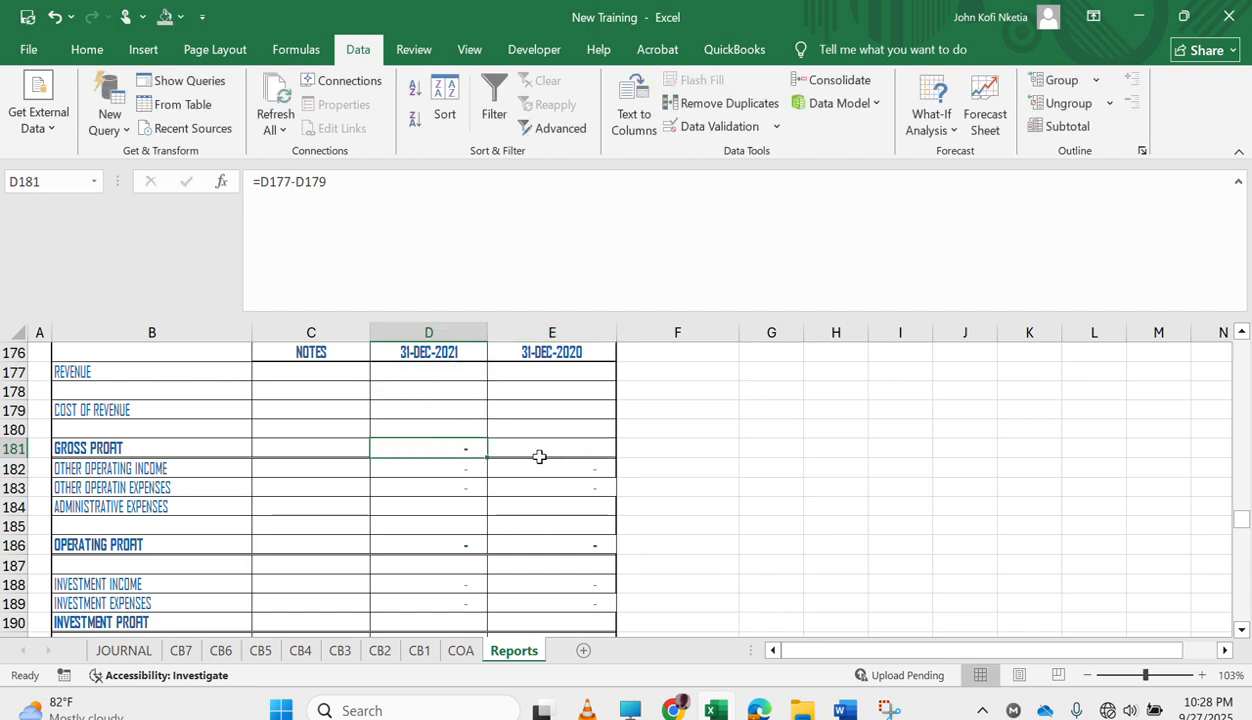
drag(488, 458, 587, 463)
Copy the OPERATING PROFIT formulas from D186:E186 into the INVESTMENT PROFIT row at D190:E190 and the FINANCE PROFIT row at D194:E194.
scroll(470, 535, down, 2)
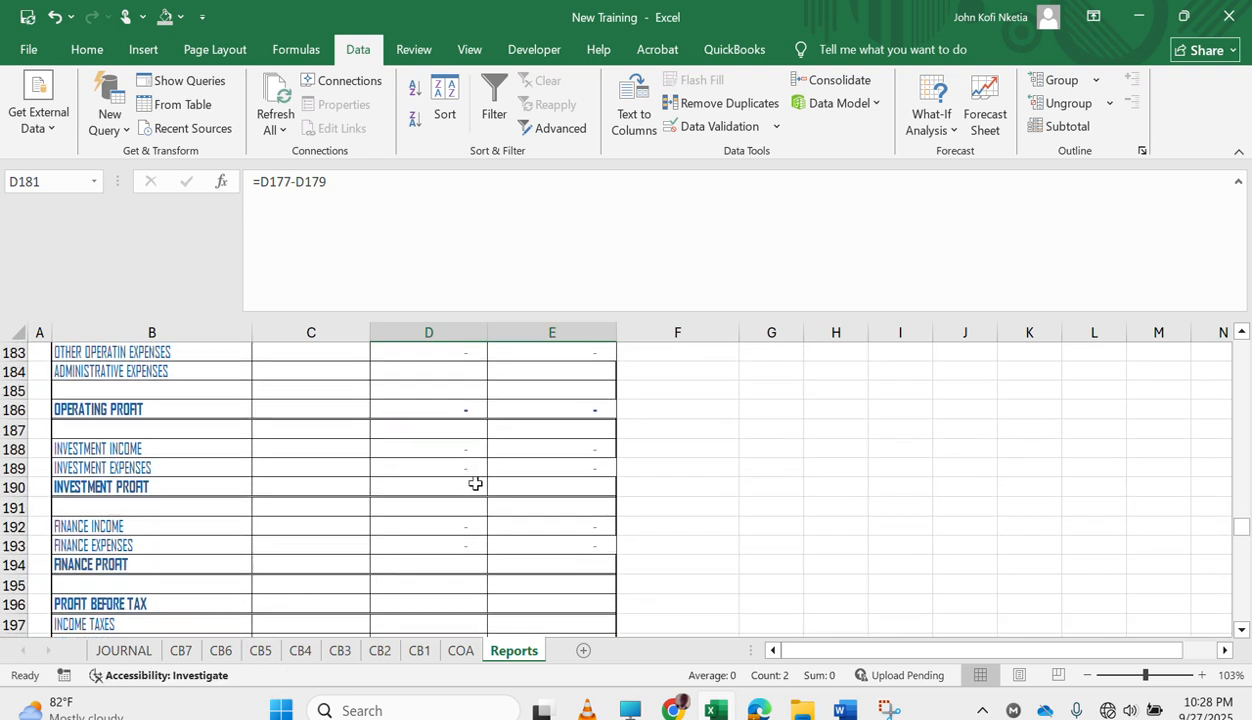
drag(444, 411, 551, 406)
key(ctrl+c)
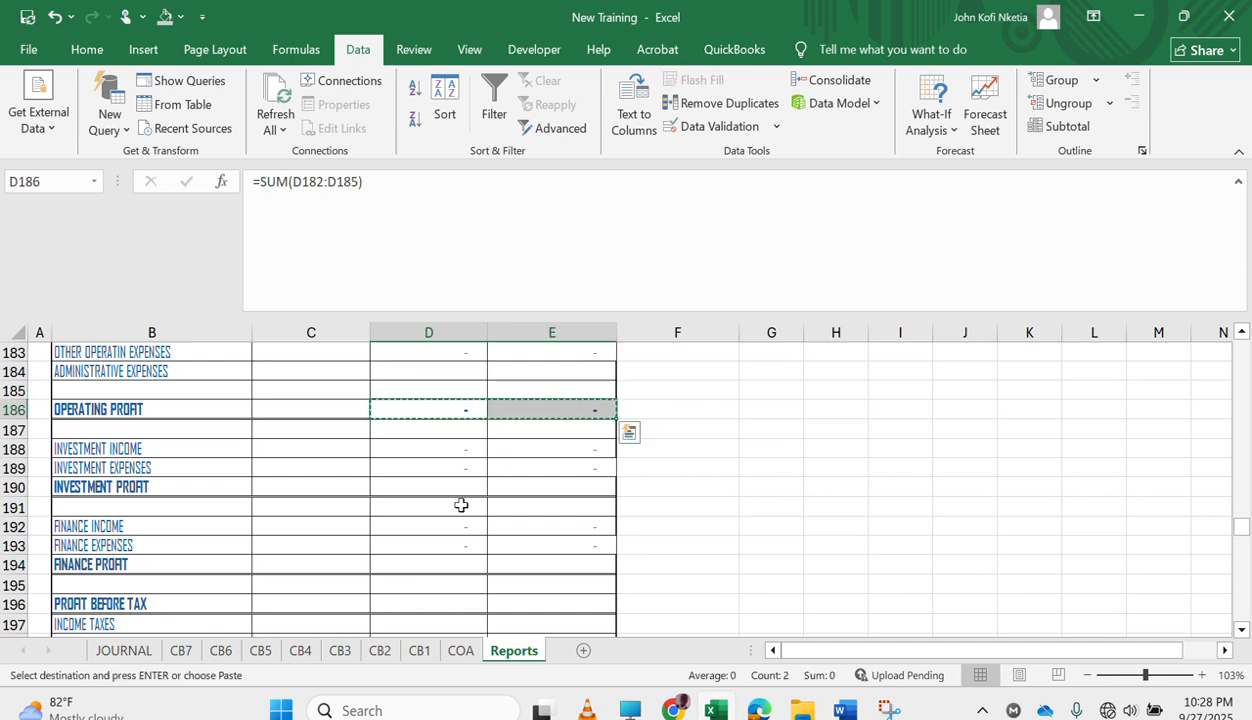
click(418, 485)
key(ctrl+v)
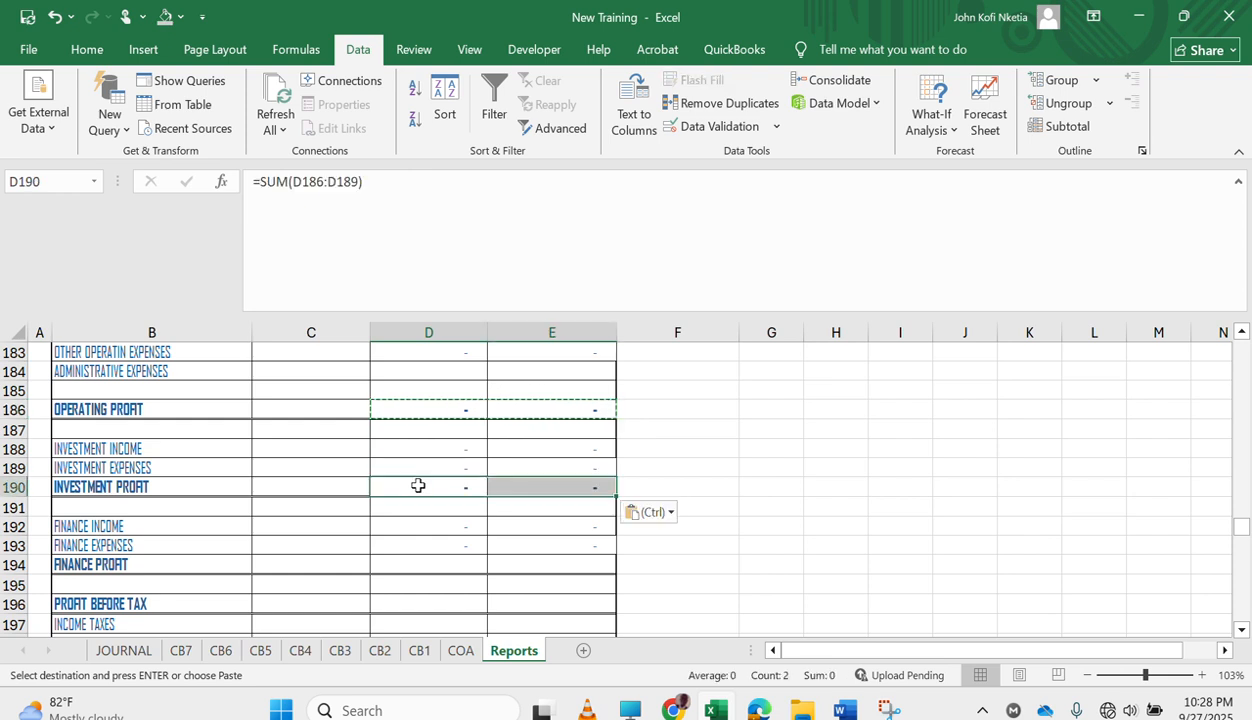
click(411, 558)
key(ctrl+v)
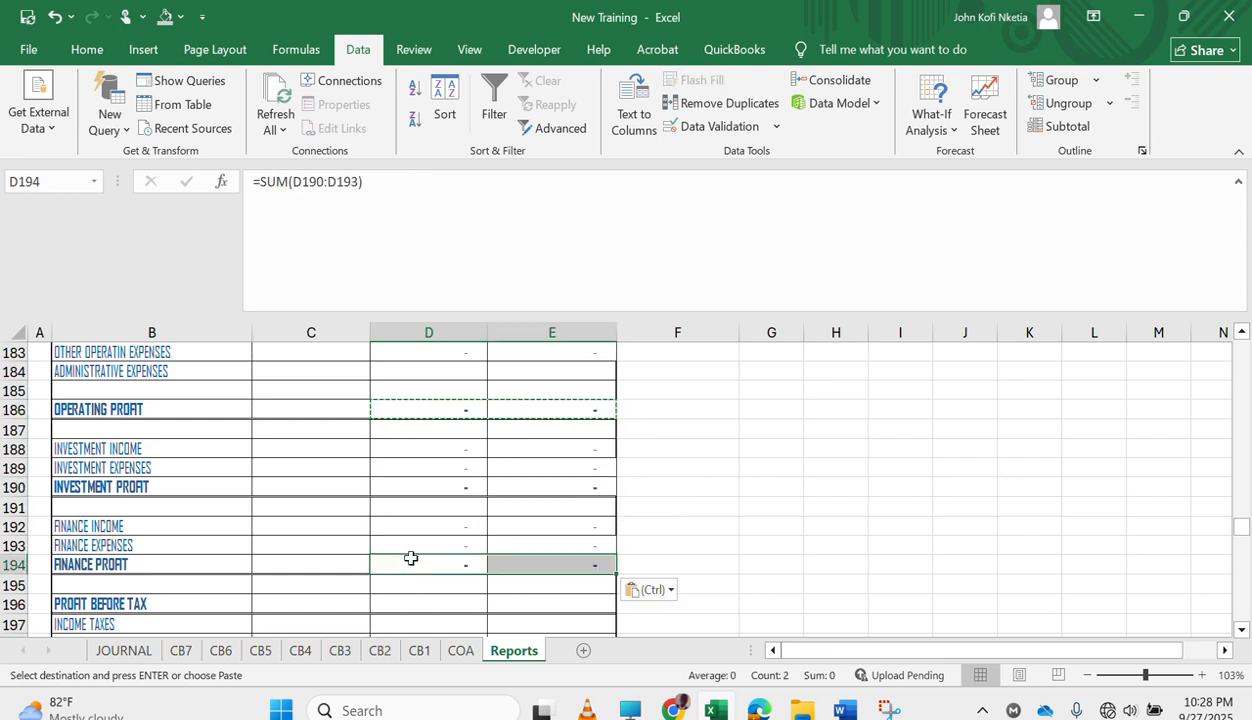
Calculate PROFIT BEFORE TAX in D196 by adding the finance, investment and operating profits with =SUM(D194,D190,D186).
scroll(411, 558, down, 2)
click(445, 531)
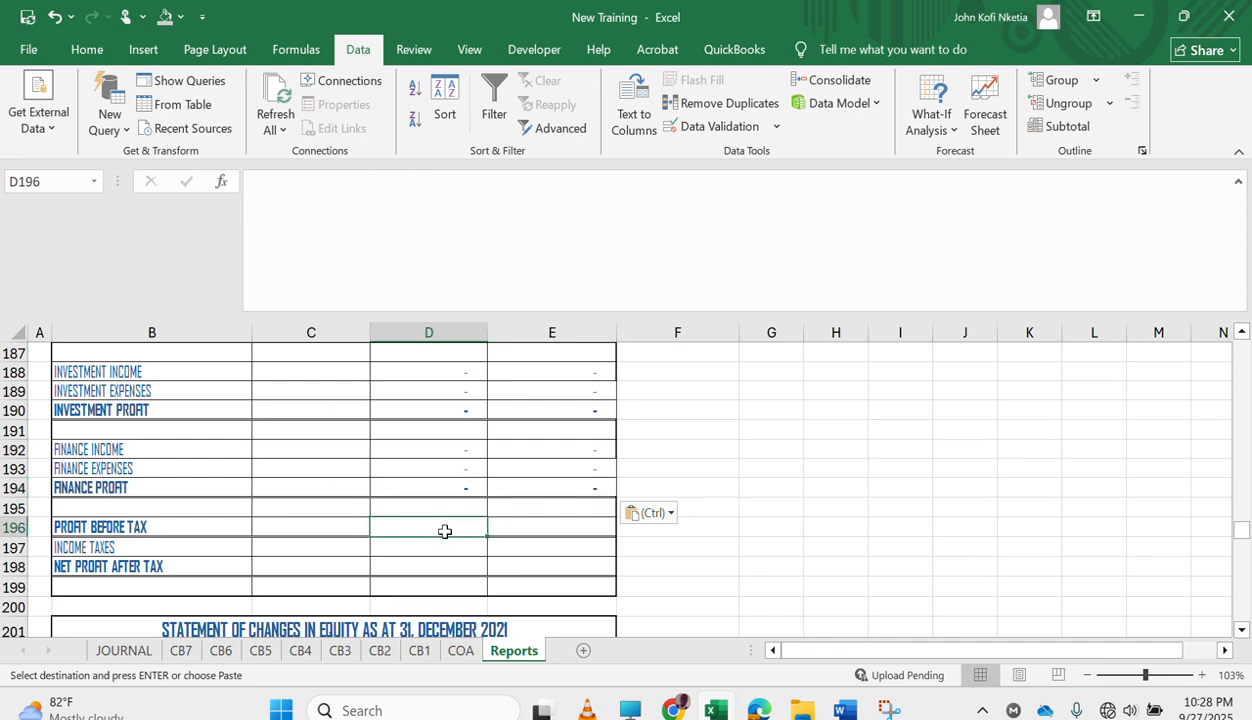
text(=SUM()
key(Up)
key(Up)
text(,)
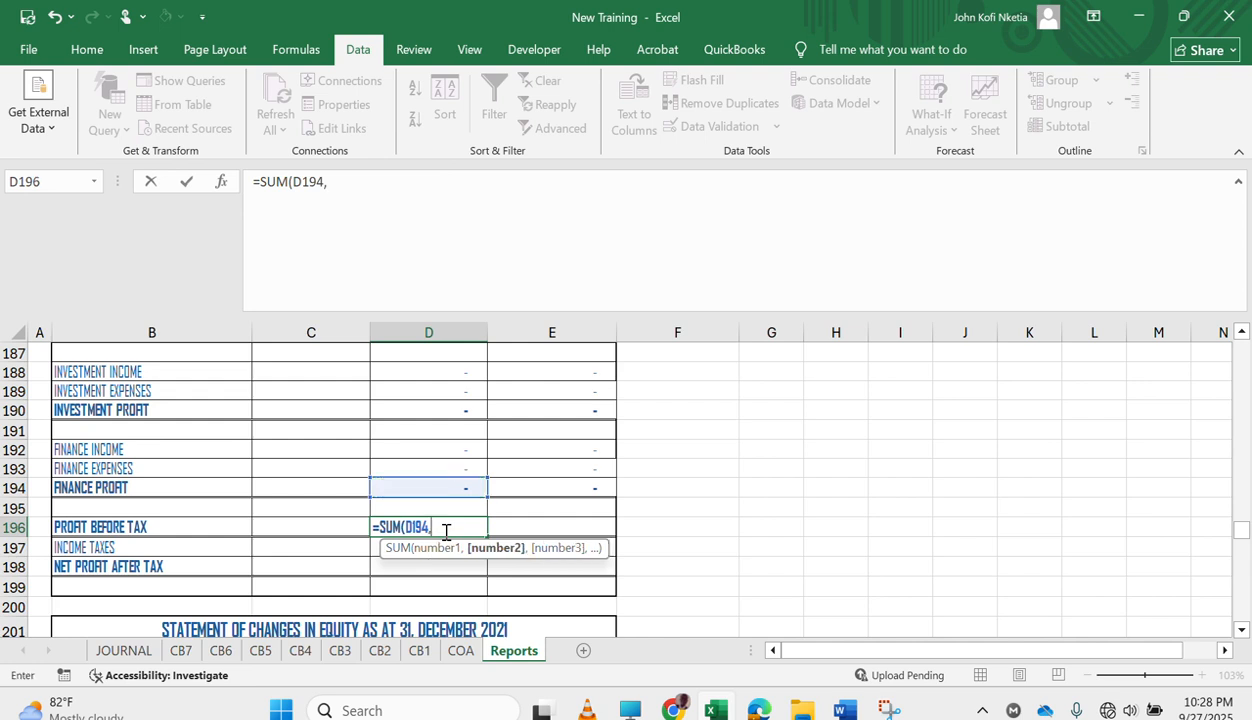
click(447, 410)
text(,)
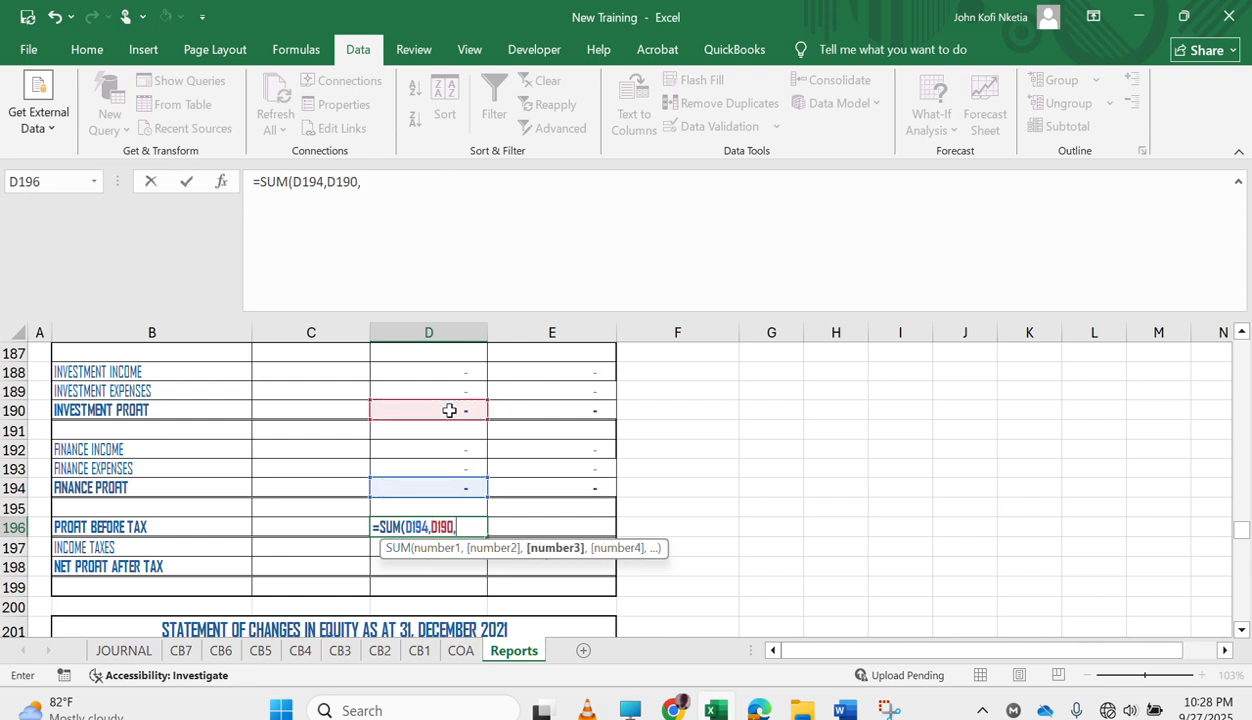
scroll(449, 410, up, 2)
click(441, 430)
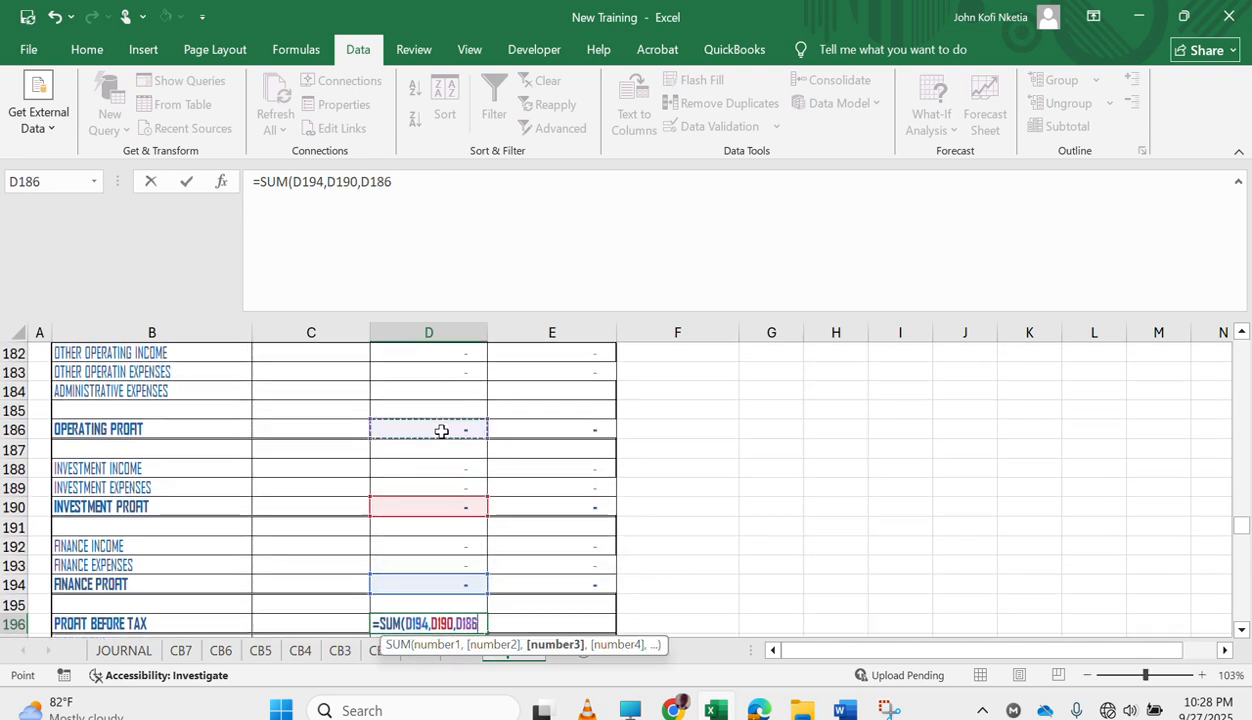
text(,)
scroll(420, 428, up, 2)
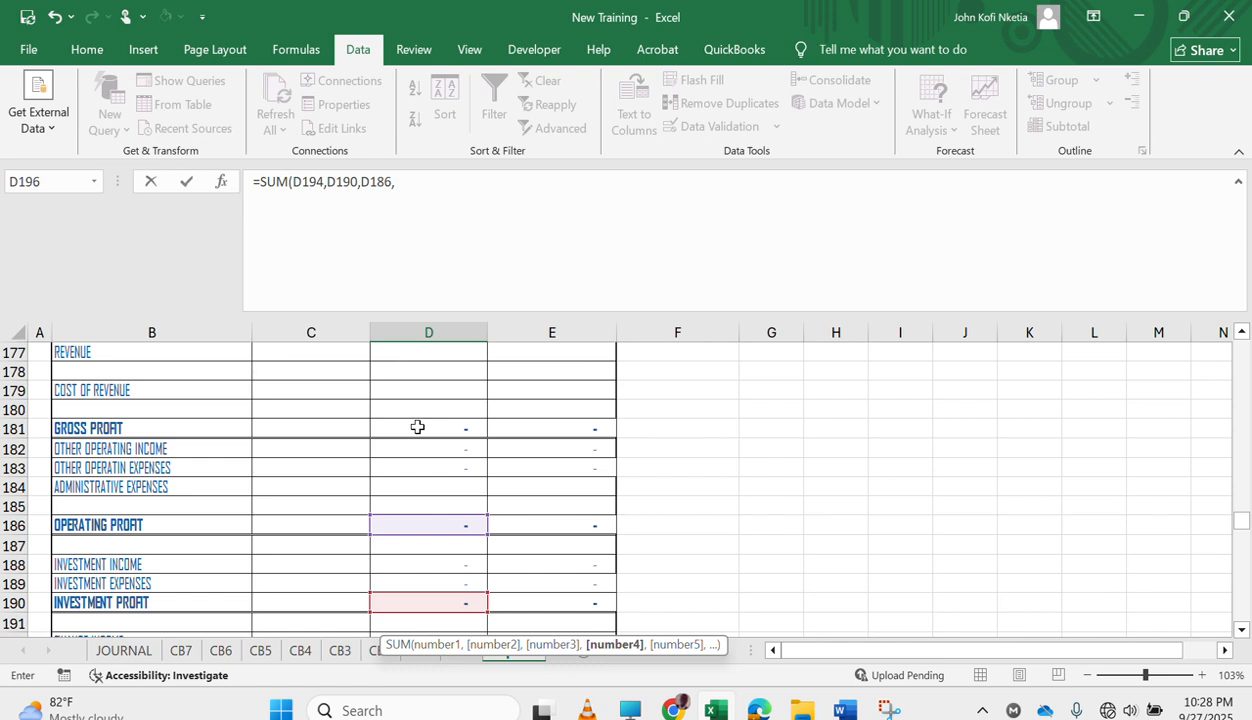
key(BackSpace)
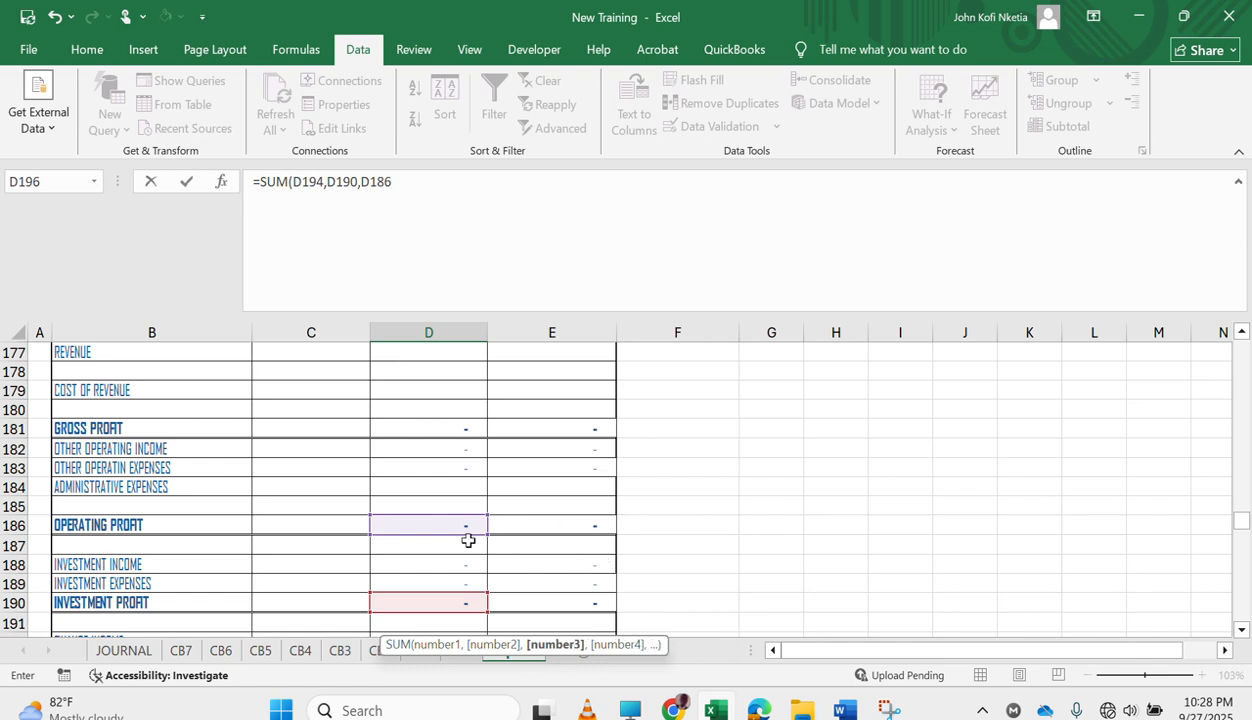
key(Return)
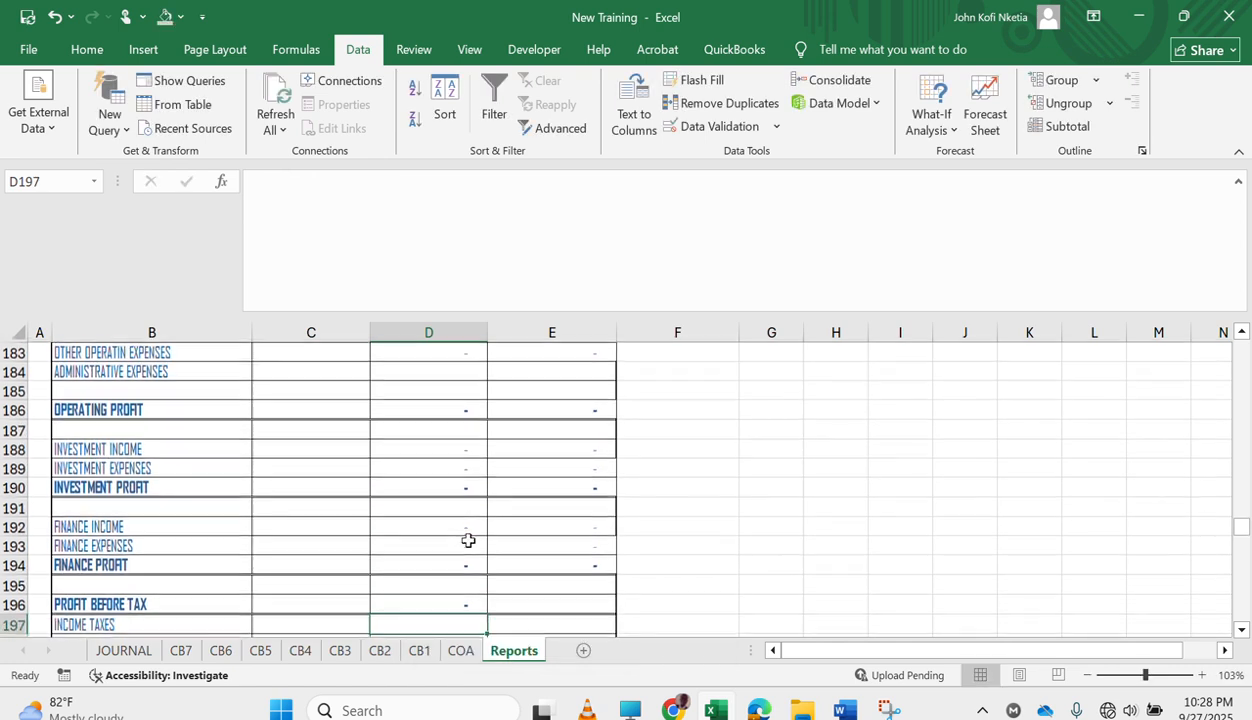
Extend the OPERATING PROFIT sum in D186 to include gross profit as =SUM(D181:D185), and fill it across to E186.
scroll(467, 542, up, 3)
click(454, 571)
key(alt+equal)
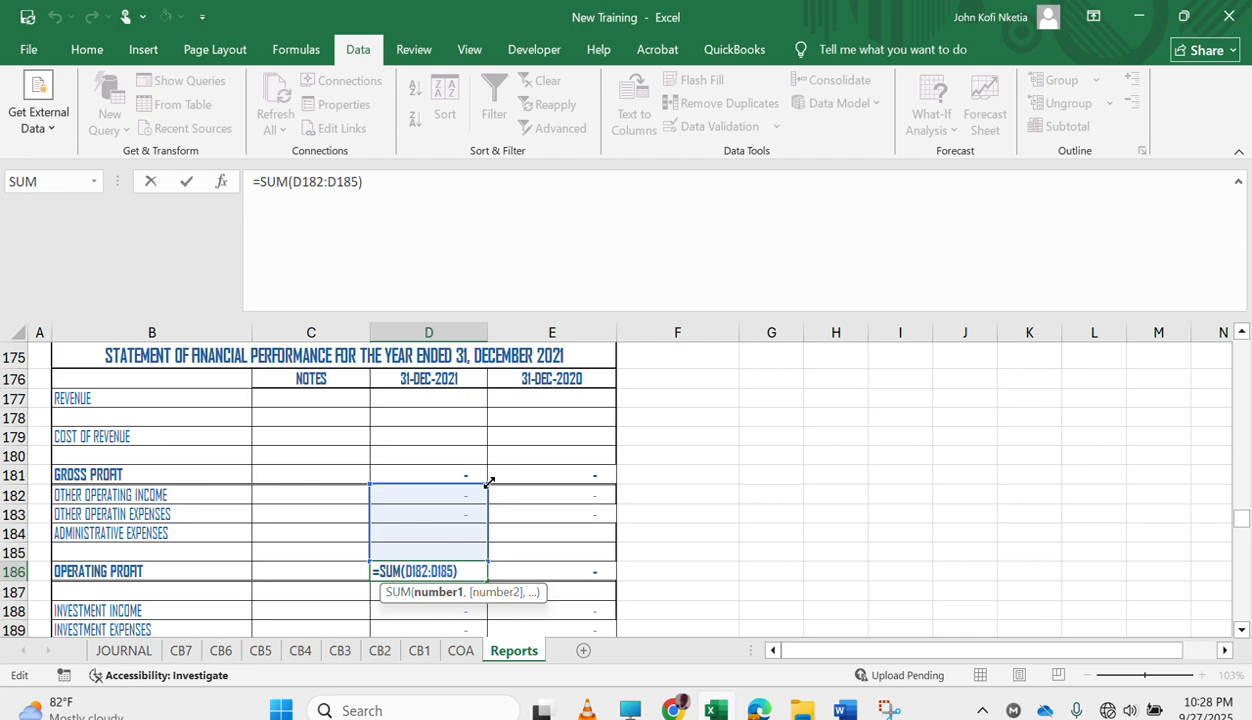
drag(489, 482, 487, 467)
key(Return)
key(Up)
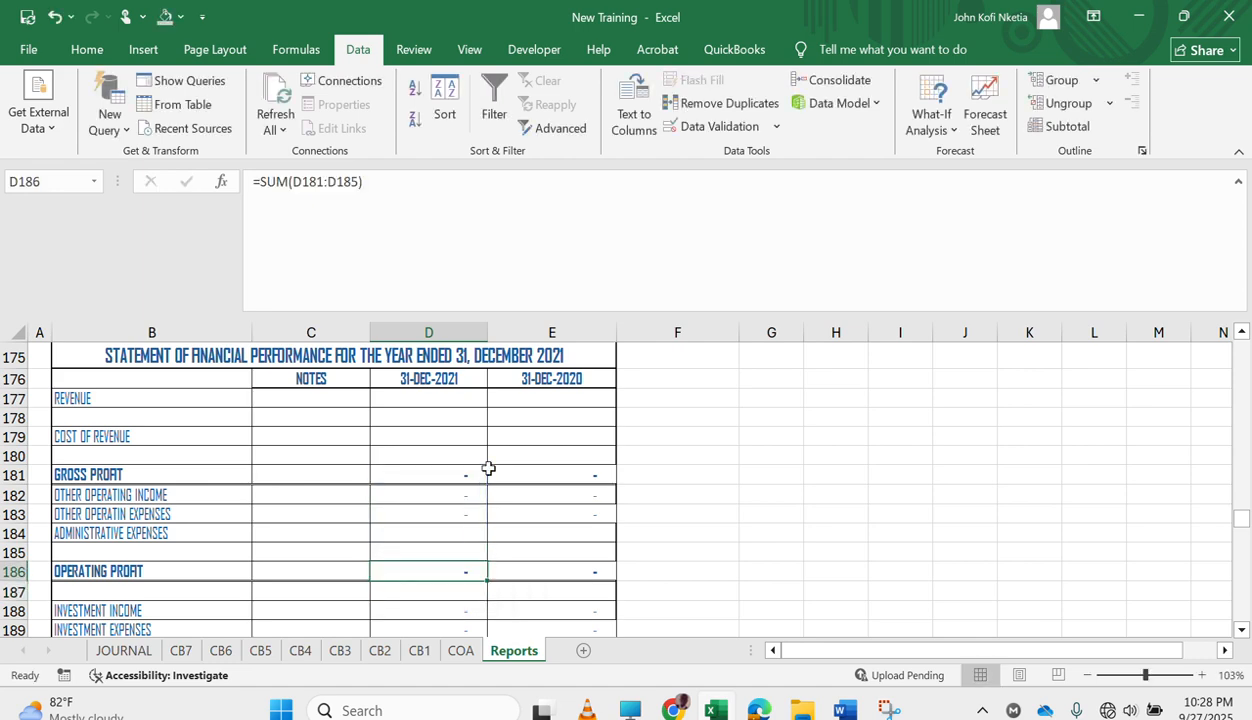
drag(485, 583, 579, 580)
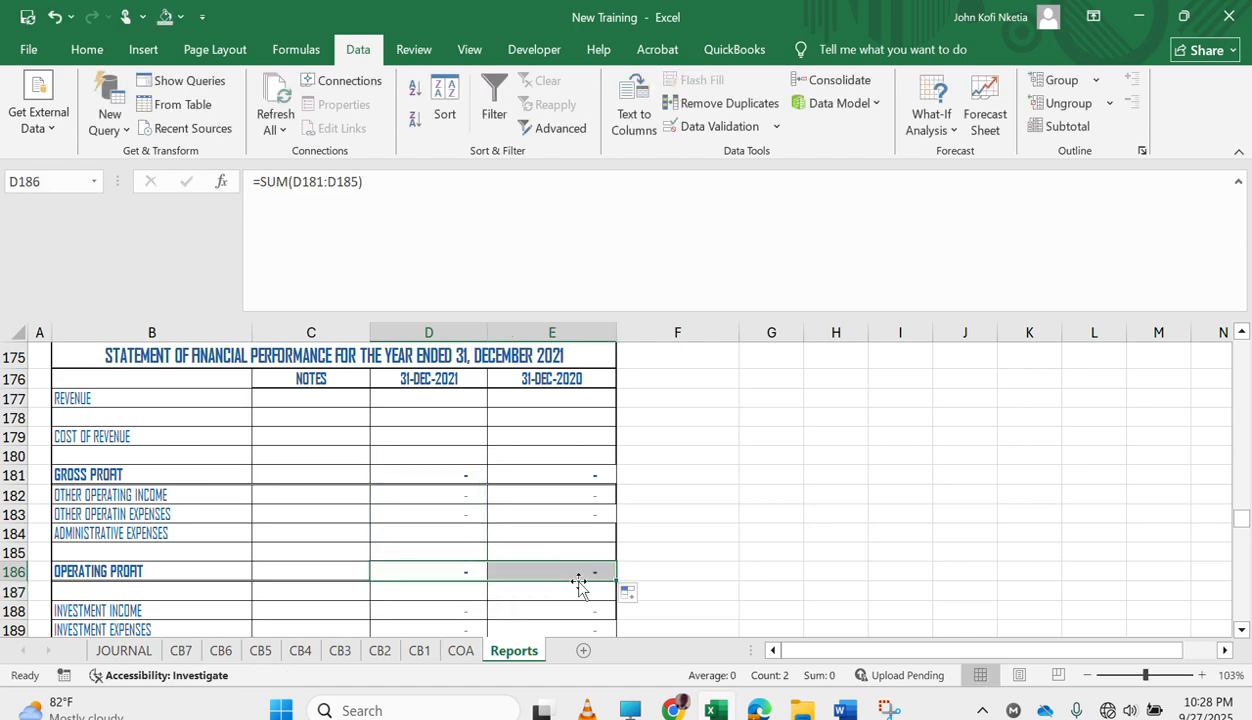
Calculate NET PROFIT AFTER TAX in D198 with =D196-D197 and fill the formula across to E198.
scroll(470, 561, down, 5)
scroll(470, 561, down, 1)
scroll(470, 561, up, 2)
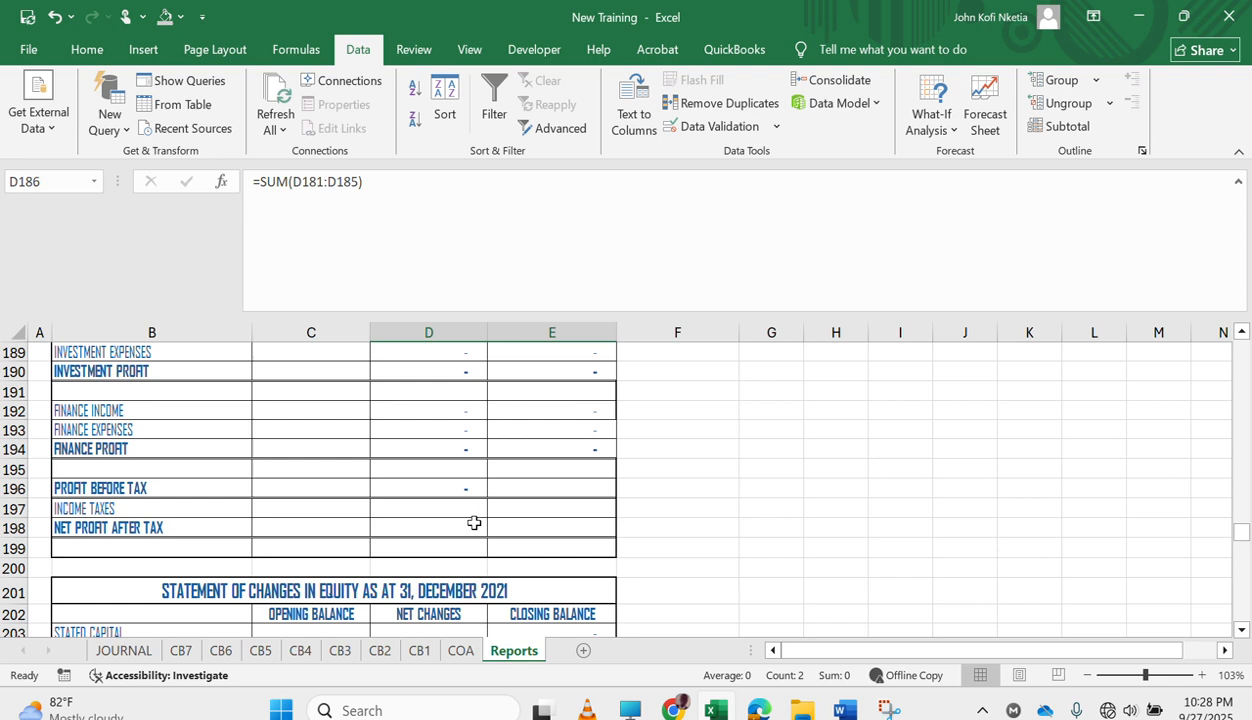
click(464, 522)
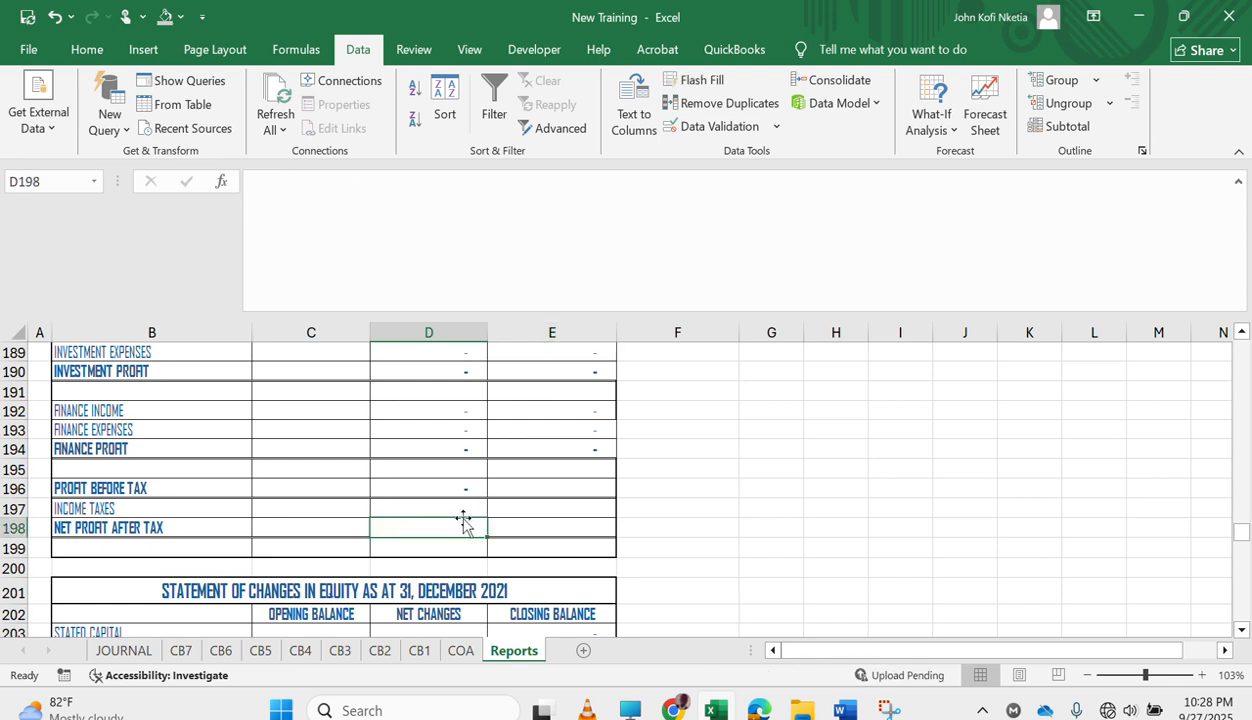
text(=)
key(Up)
key(Up)
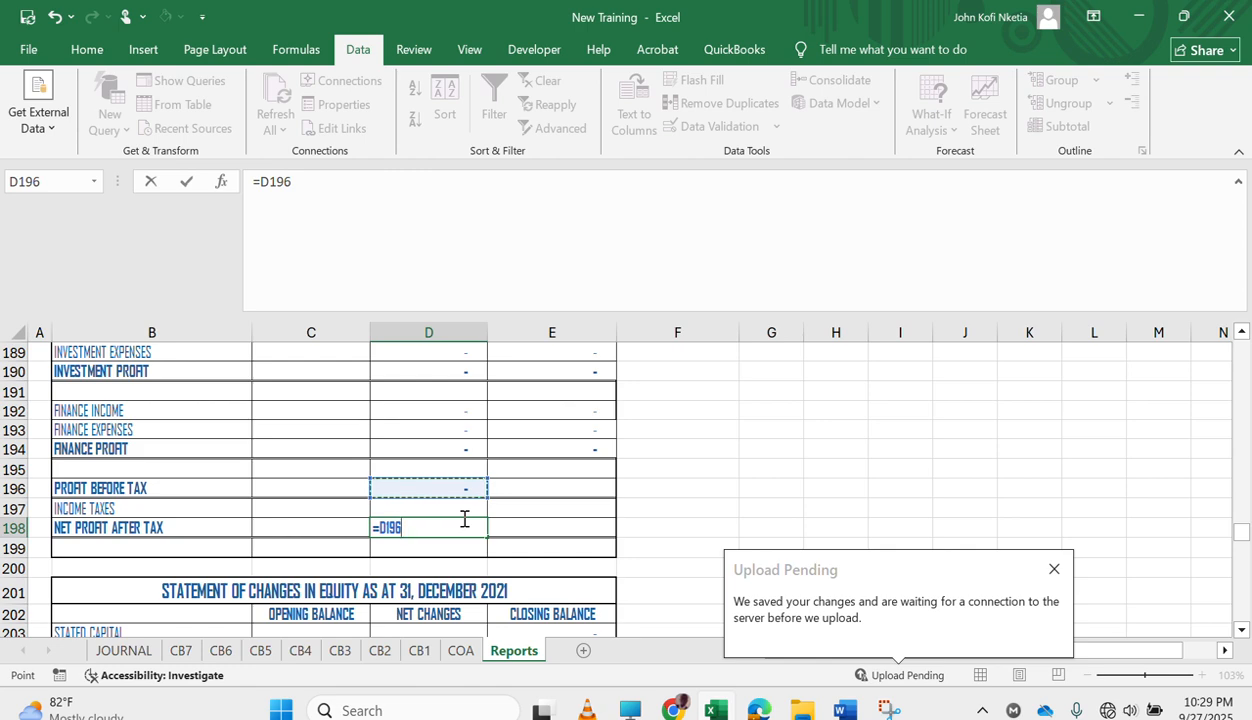
text(-)
key(Down)
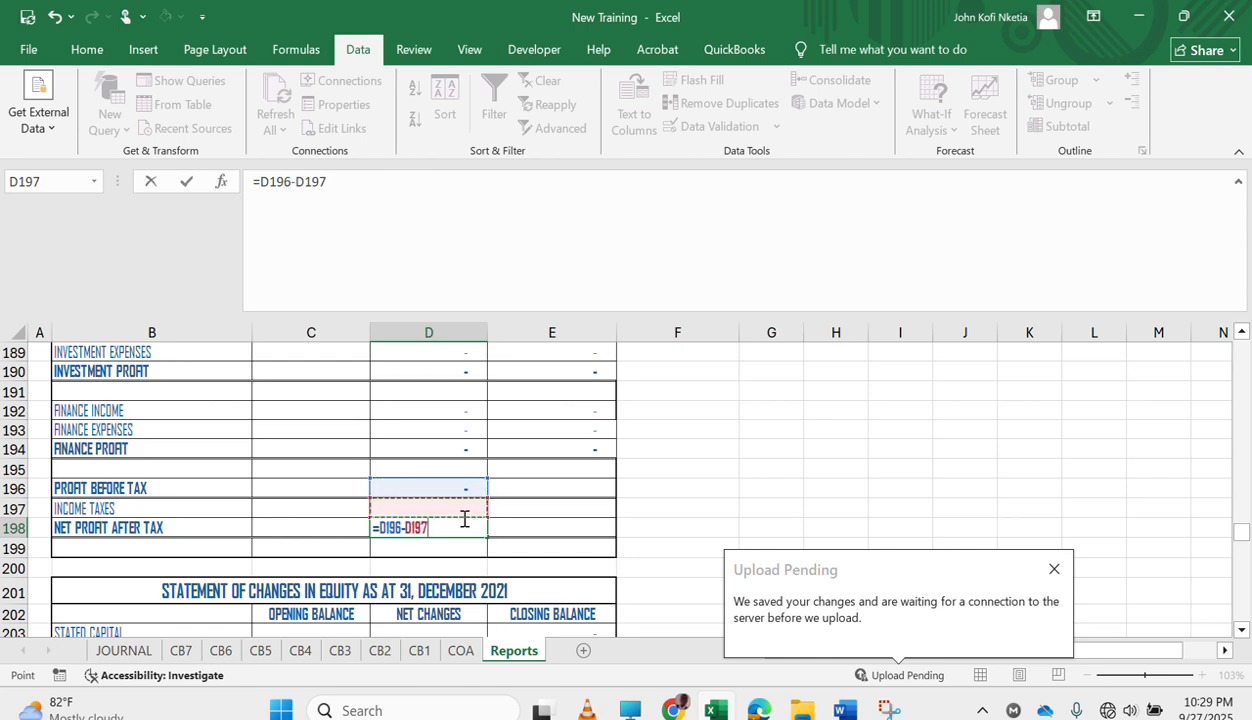
key(Return)
click(465, 522)
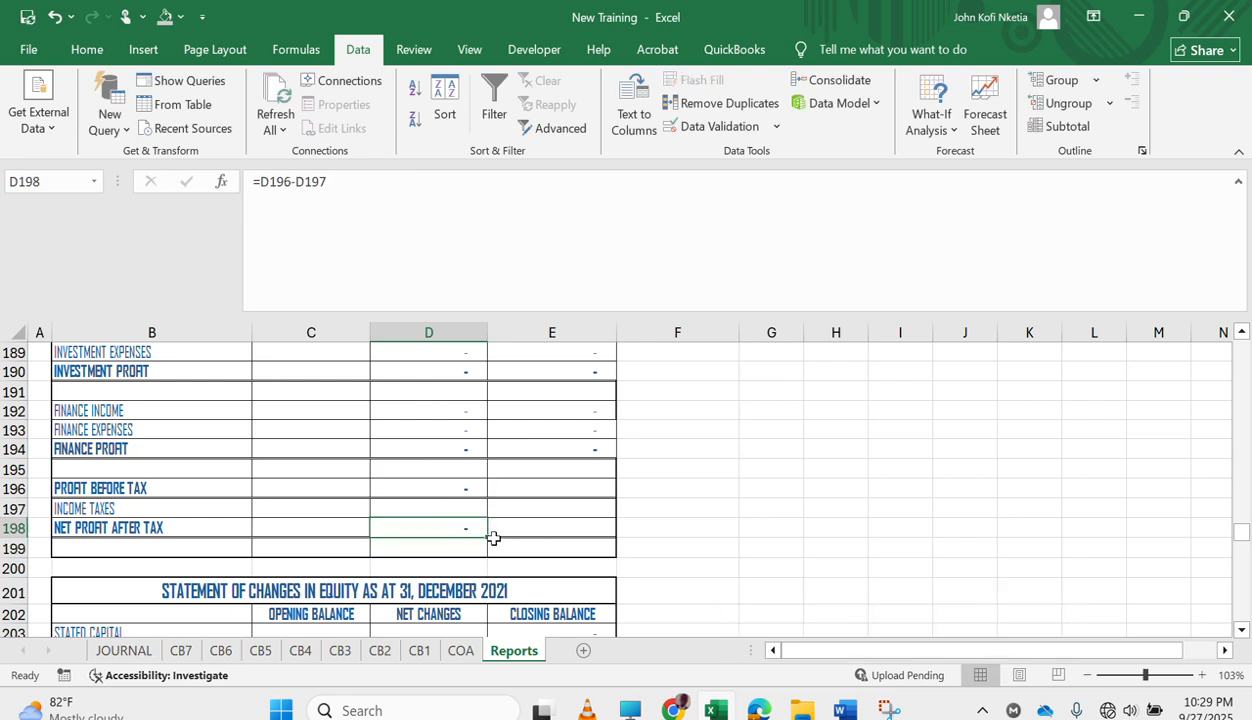
drag(491, 539, 590, 540)
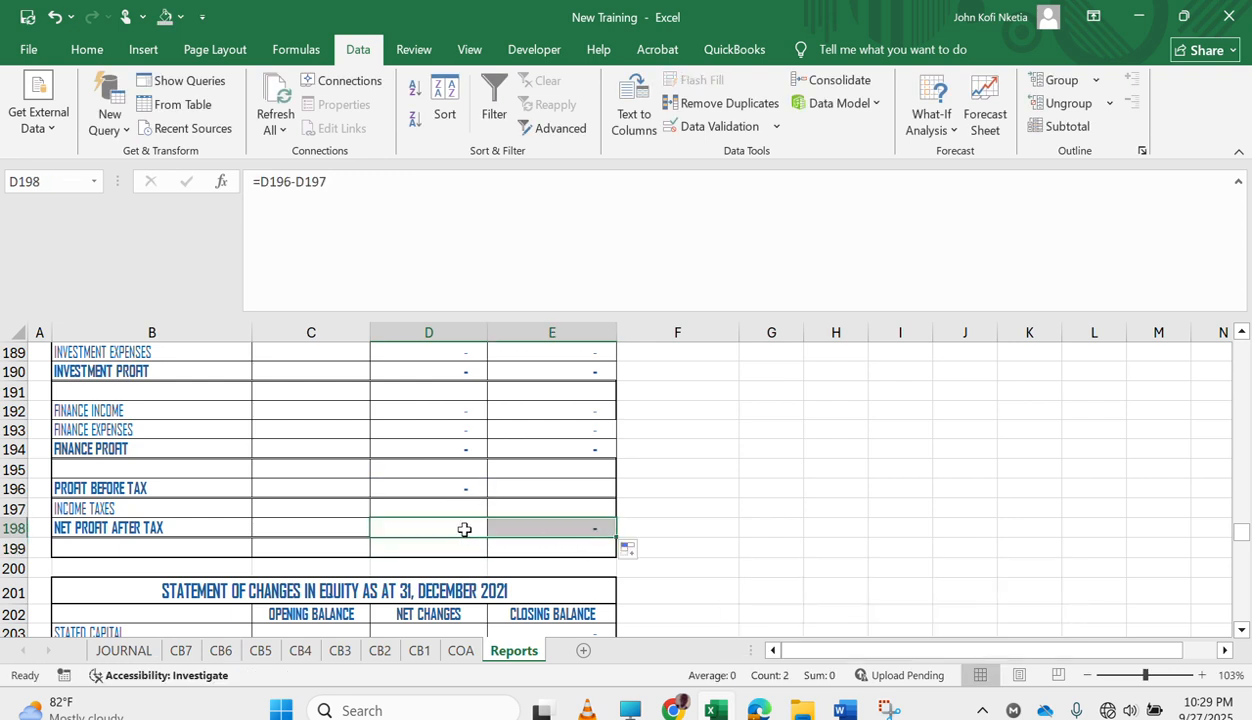
Copy the FINANCE EXPENSES formulas from D193:E193 into the INCOME TAXES row at D197:E197.
drag(462, 433, 519, 440)
key(ctrl+c)
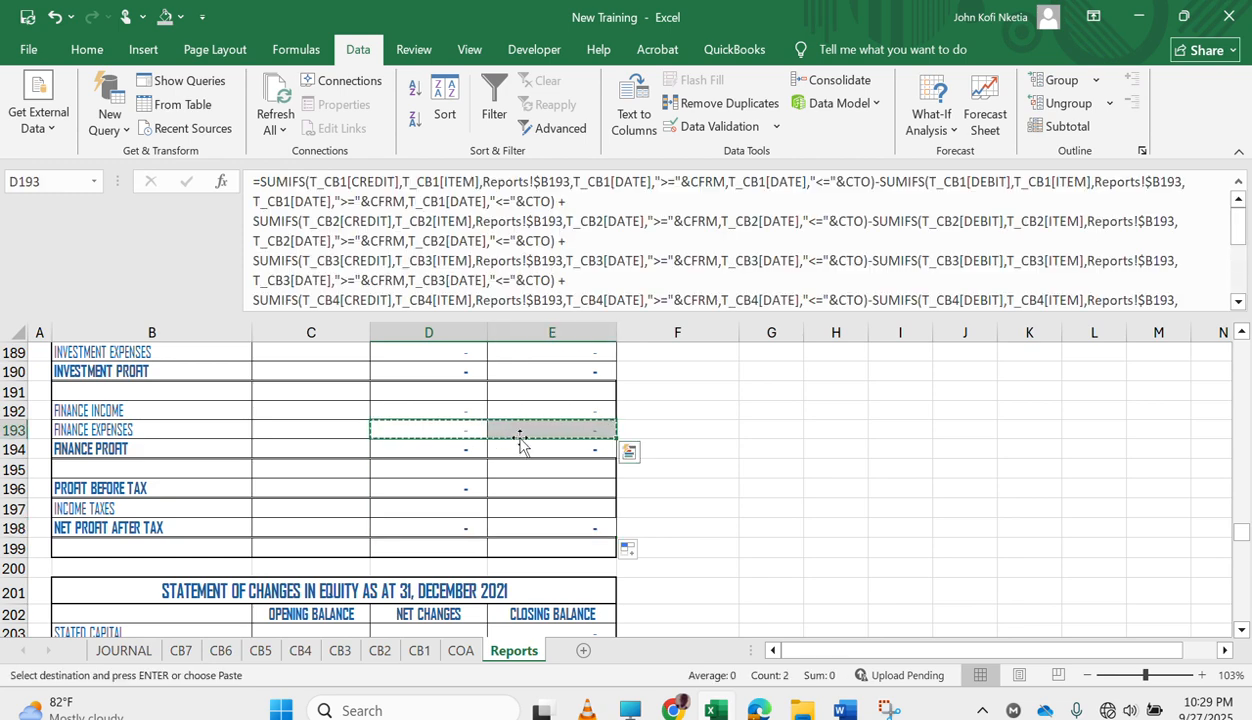
click(448, 512)
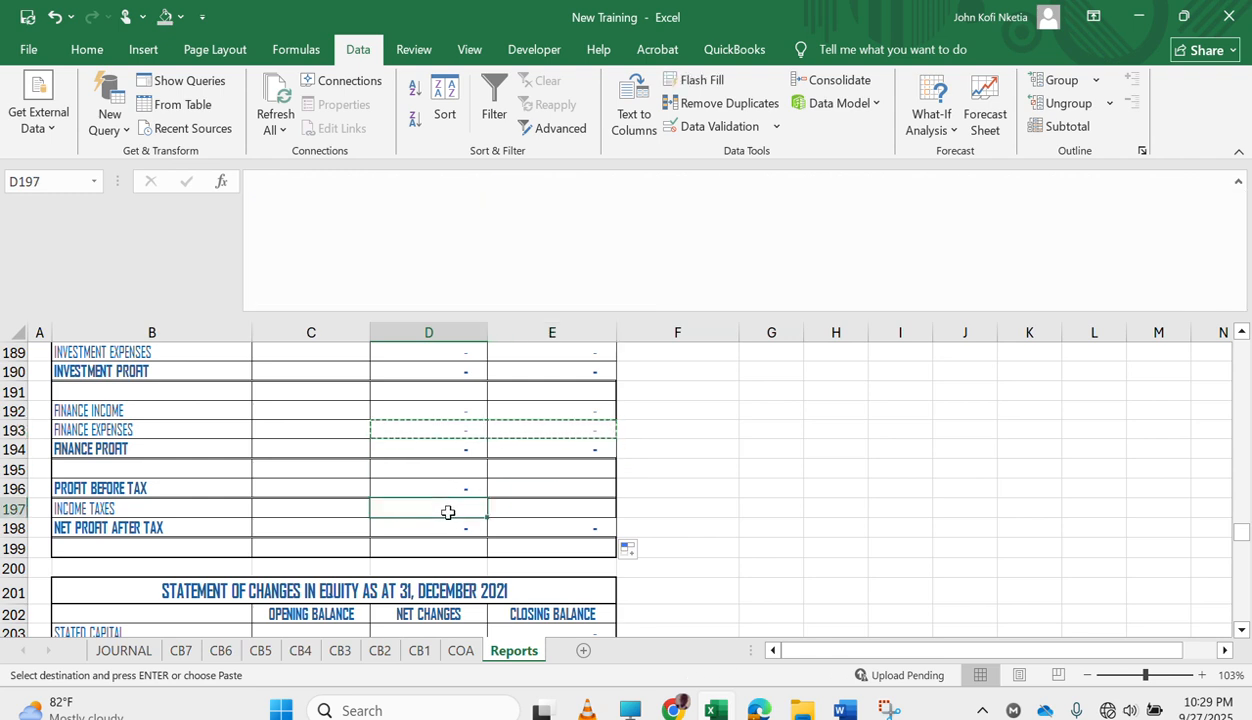
key(ctrl+v)
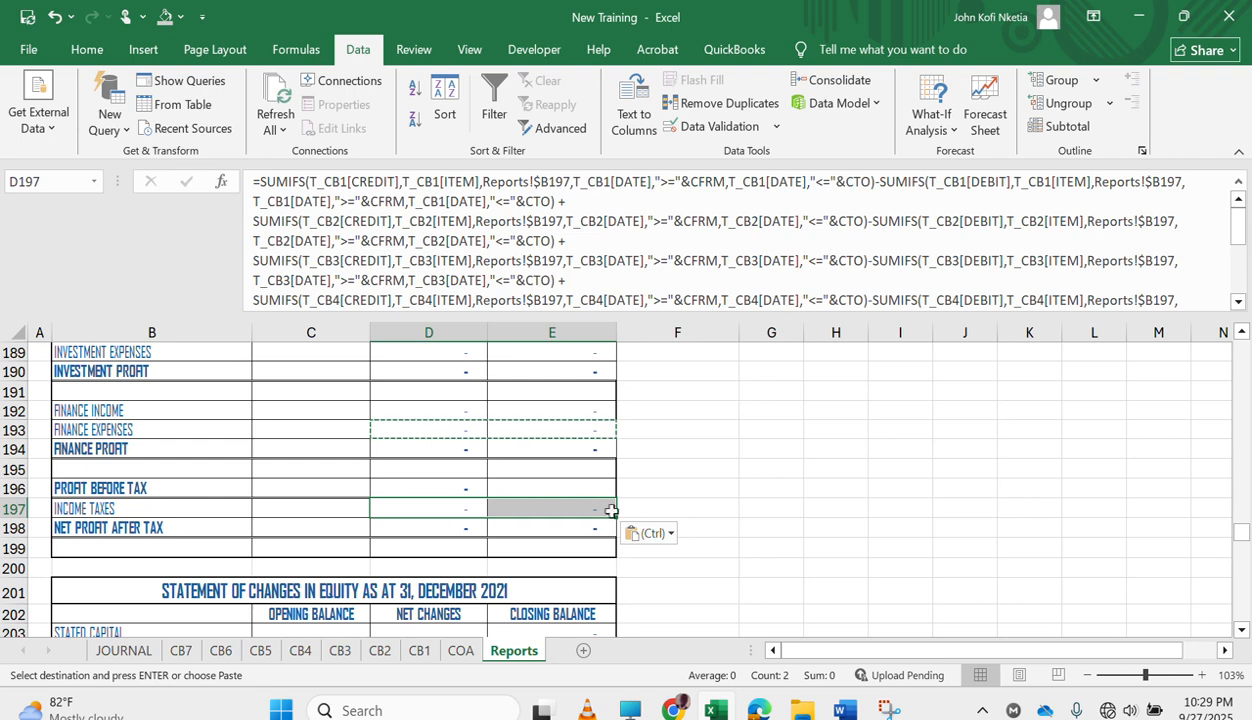
click(695, 529)
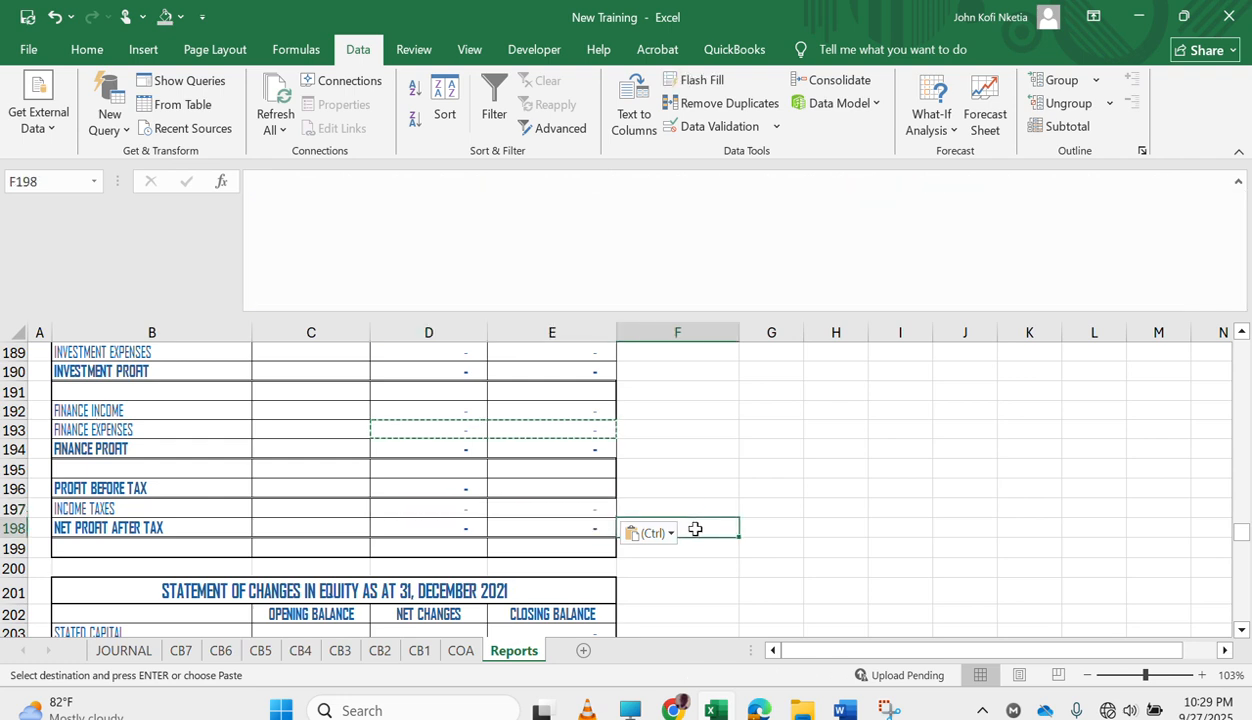
key(Escape)
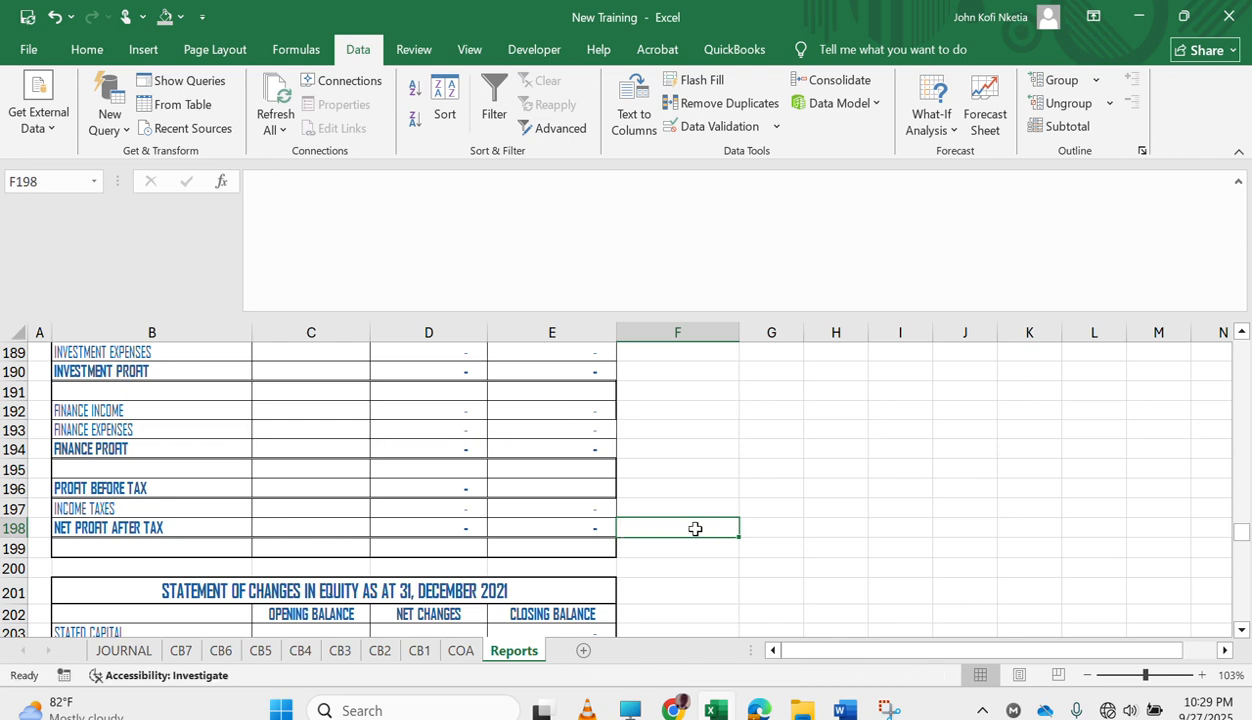
scroll(514, 506, down, 4)
scroll(514, 506, up, 1)
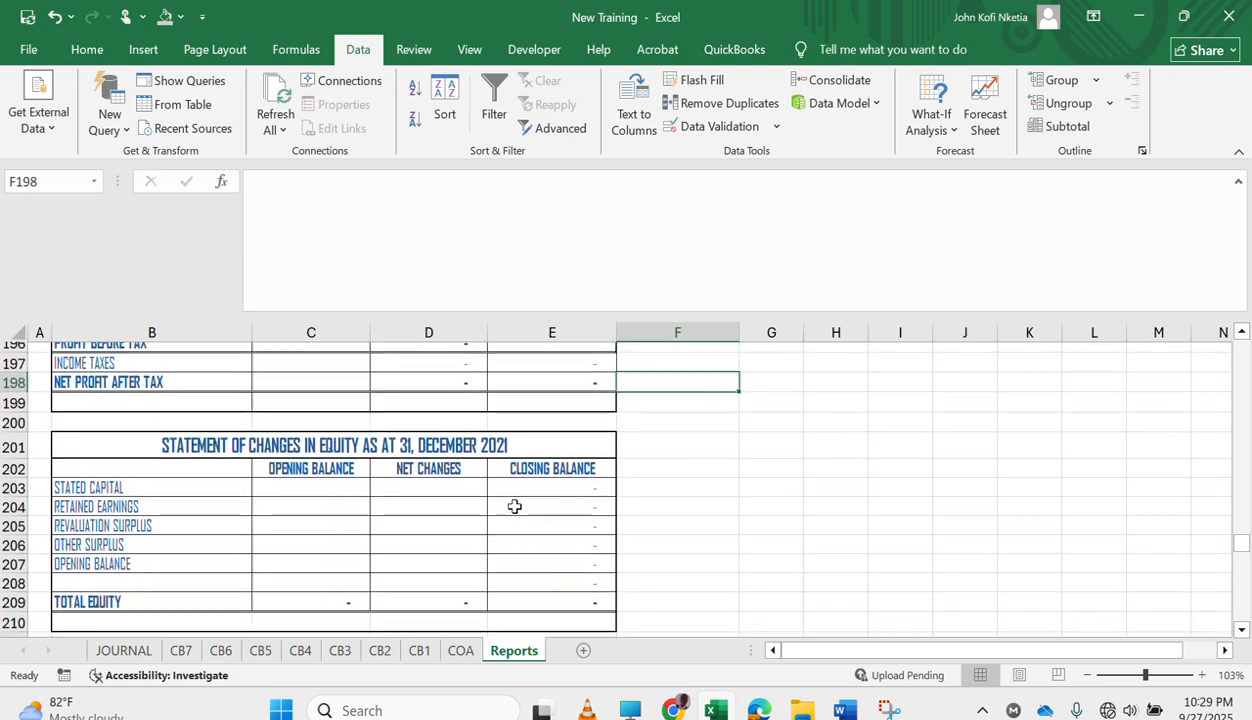
scroll(514, 506, up, 10)
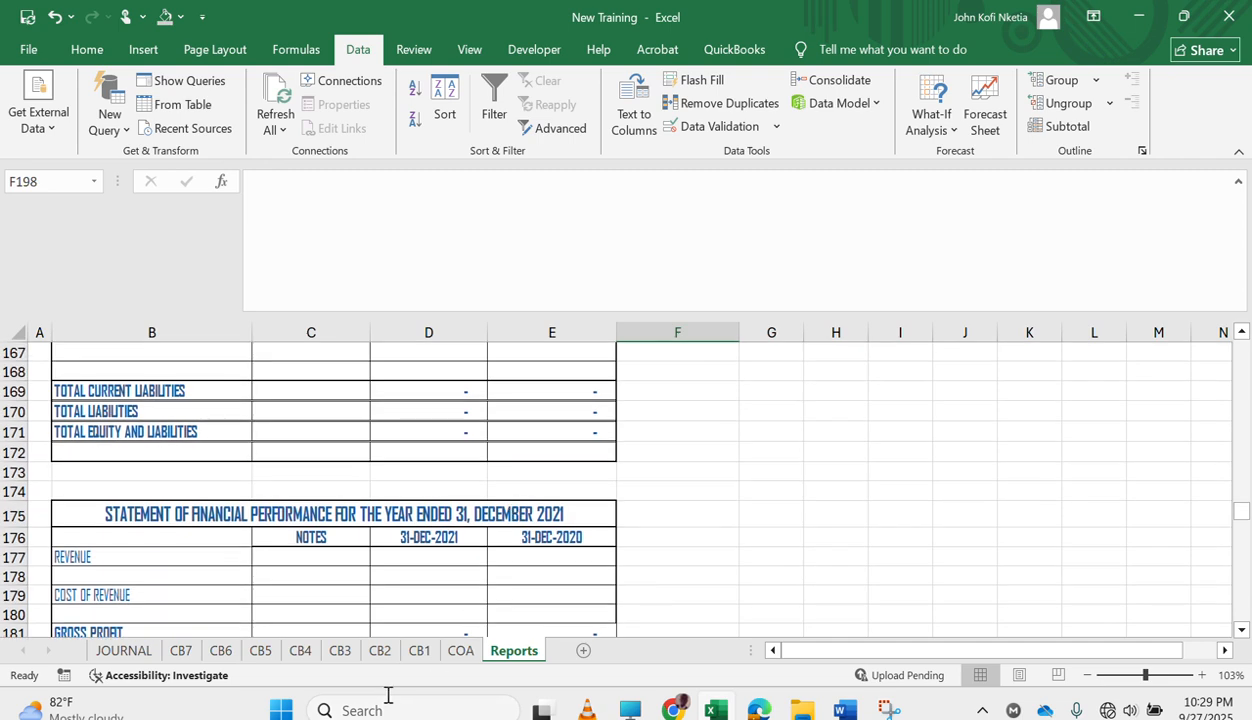
scroll(366, 561, down, 1)
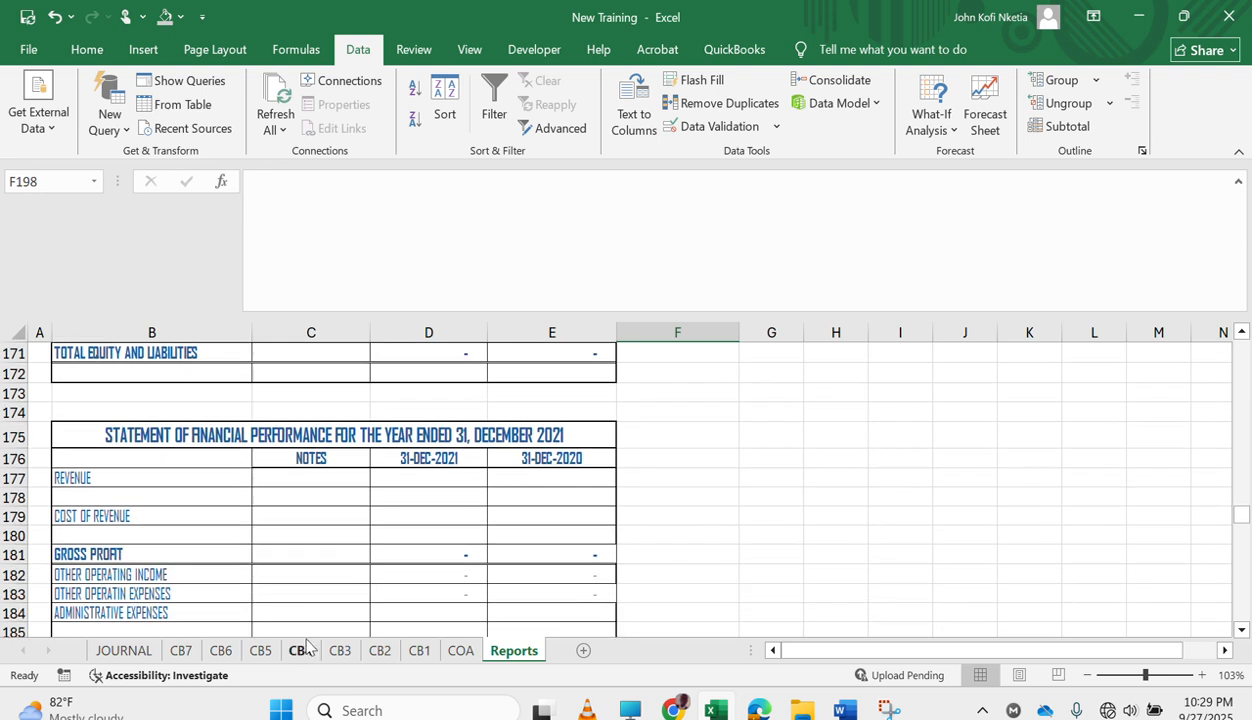
Enter the date 8-Aug-21 in the first row of the CASH ON HAND cashbook on the CB3 sheet.
click(340, 648)
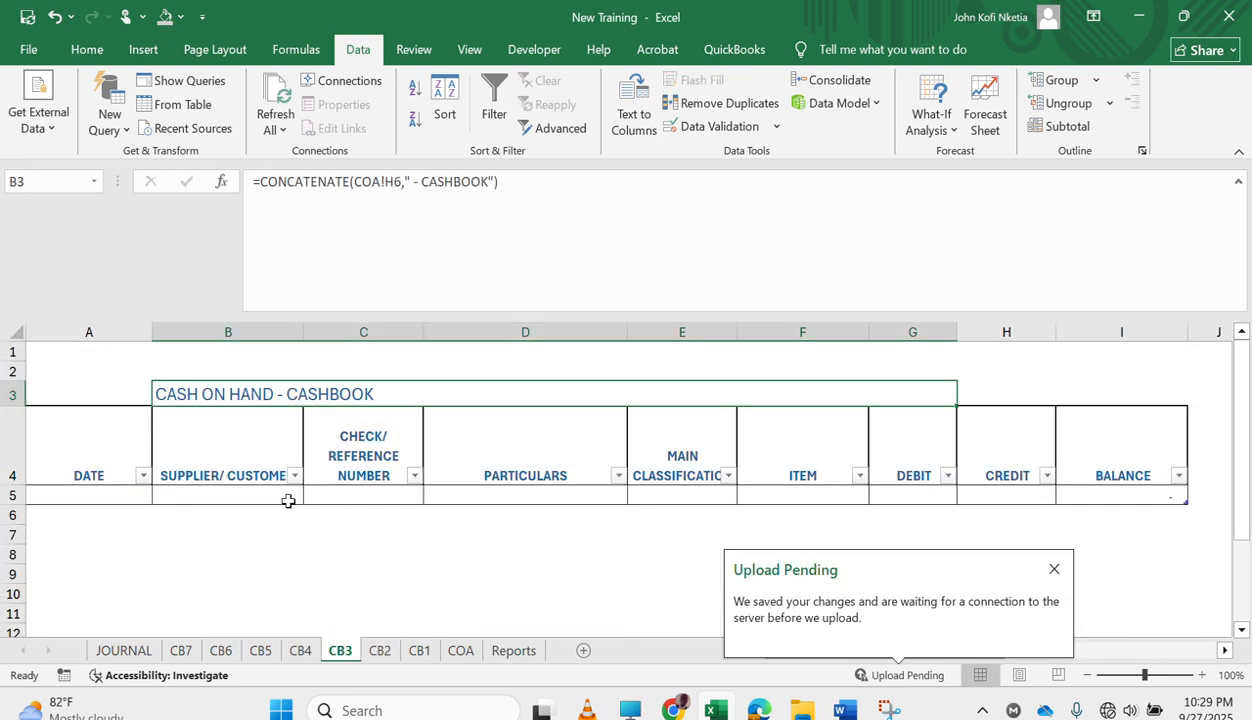
click(85, 497)
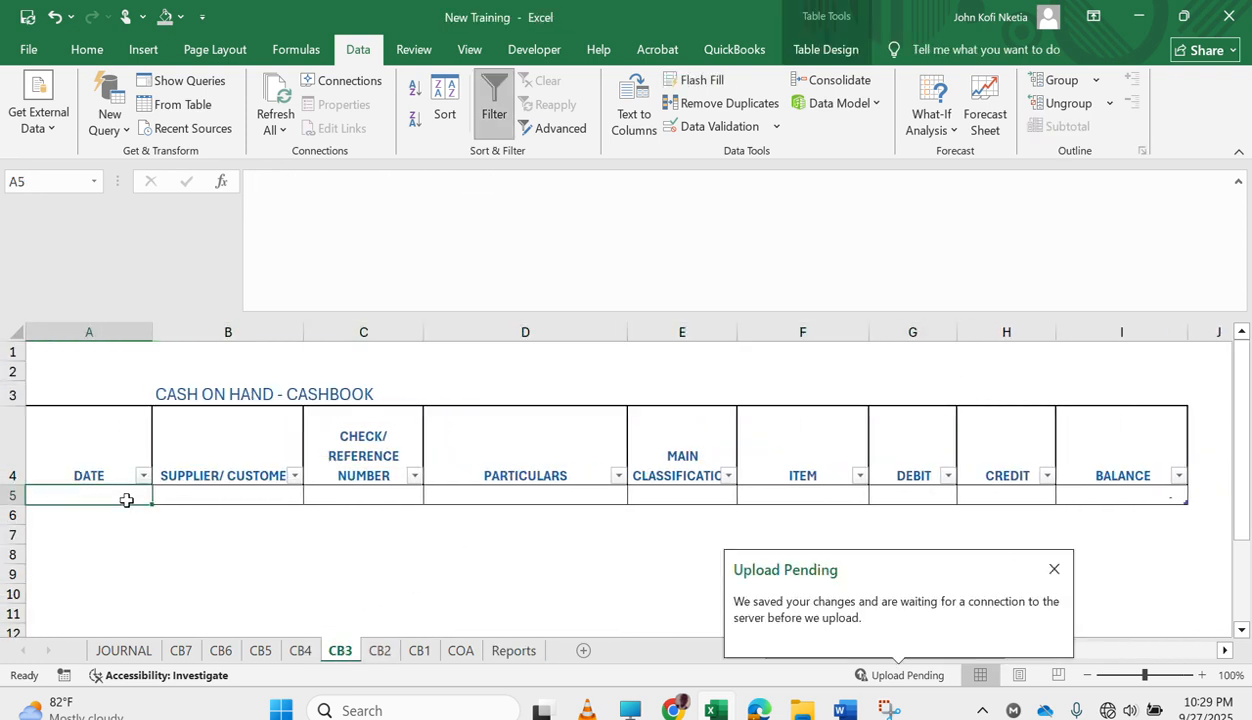
text(8/8/)
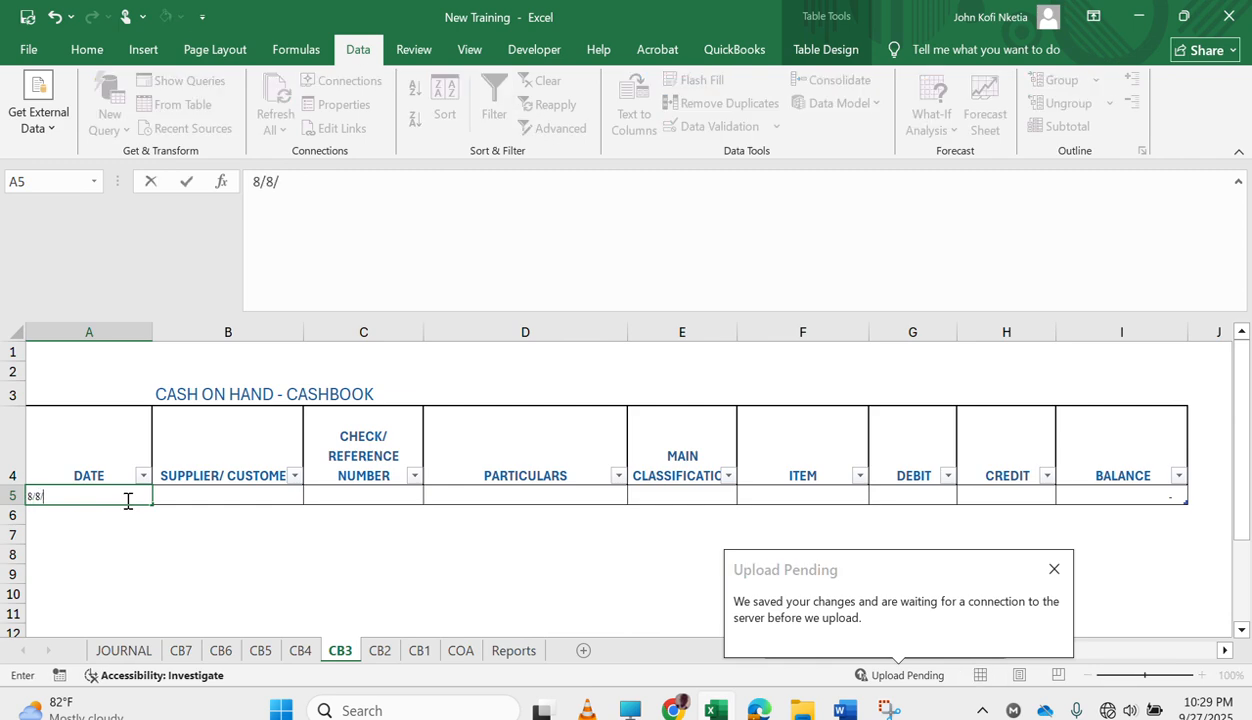
key(Tab)
key(Tab)
key(Tab)
key(Tab)
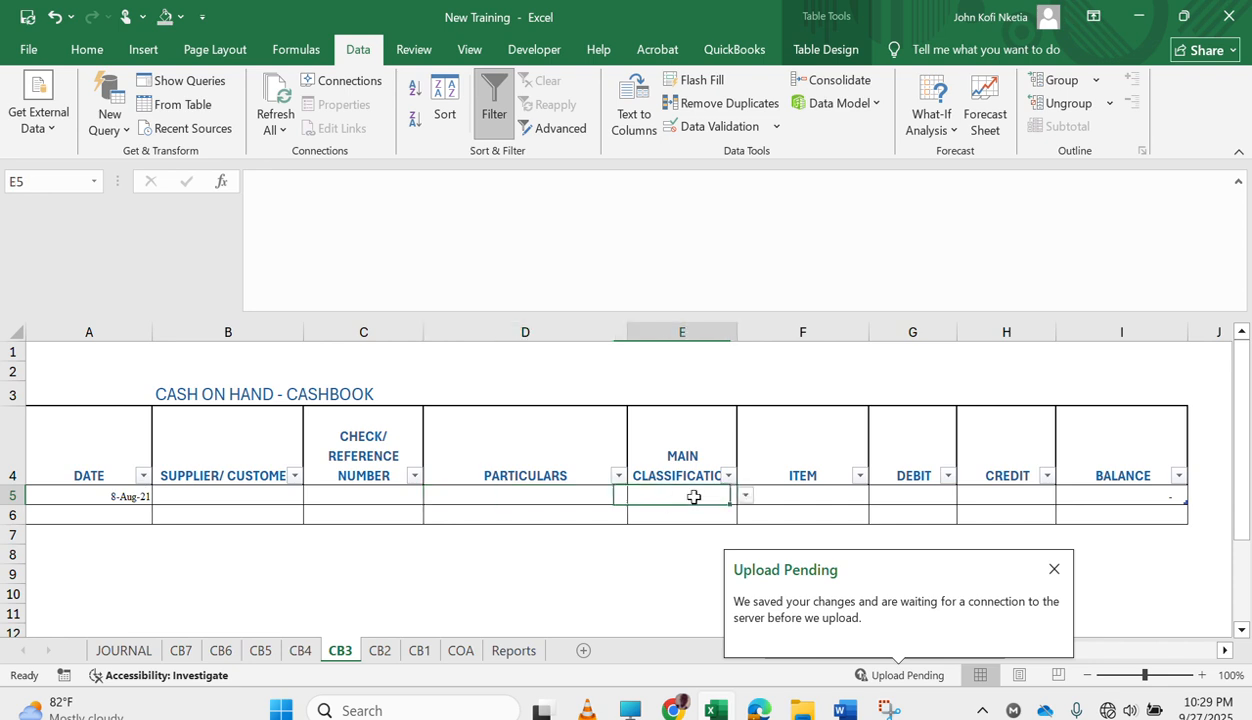
Classify the 8-Aug-21 cashbook entry as OTHER_INCOME and set its item to FINANCE INCOME.
click(744, 496)
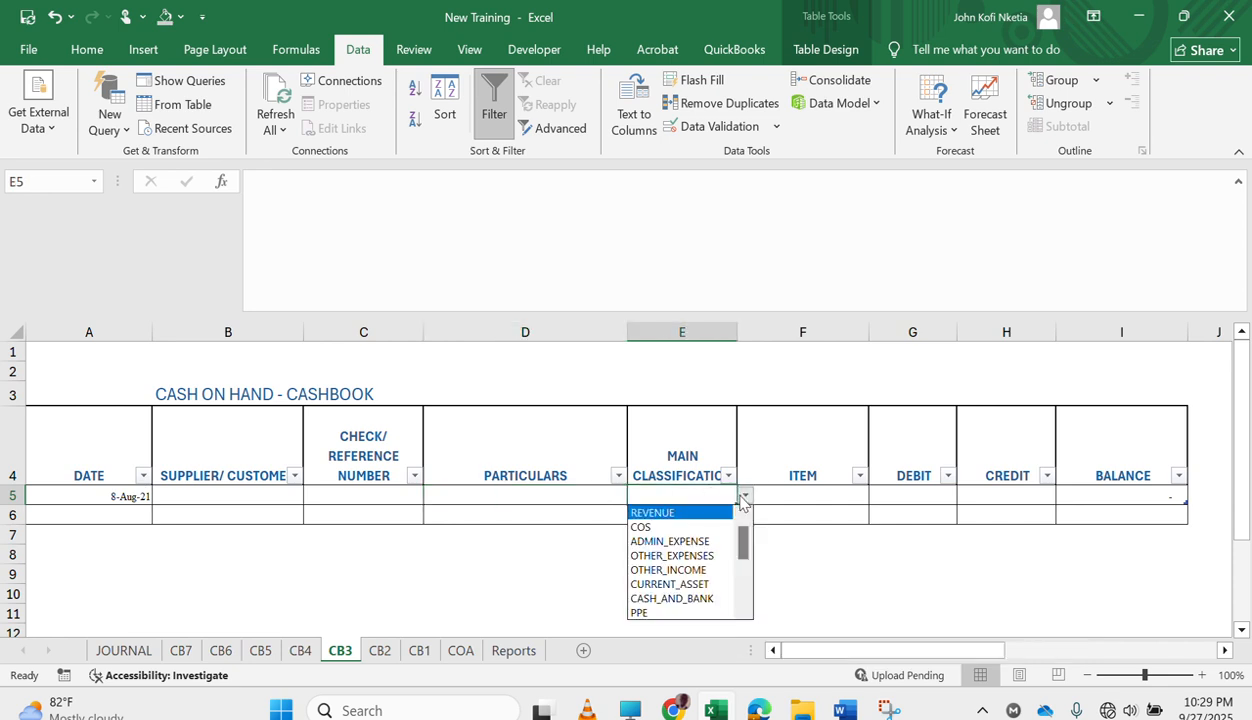
click(700, 569)
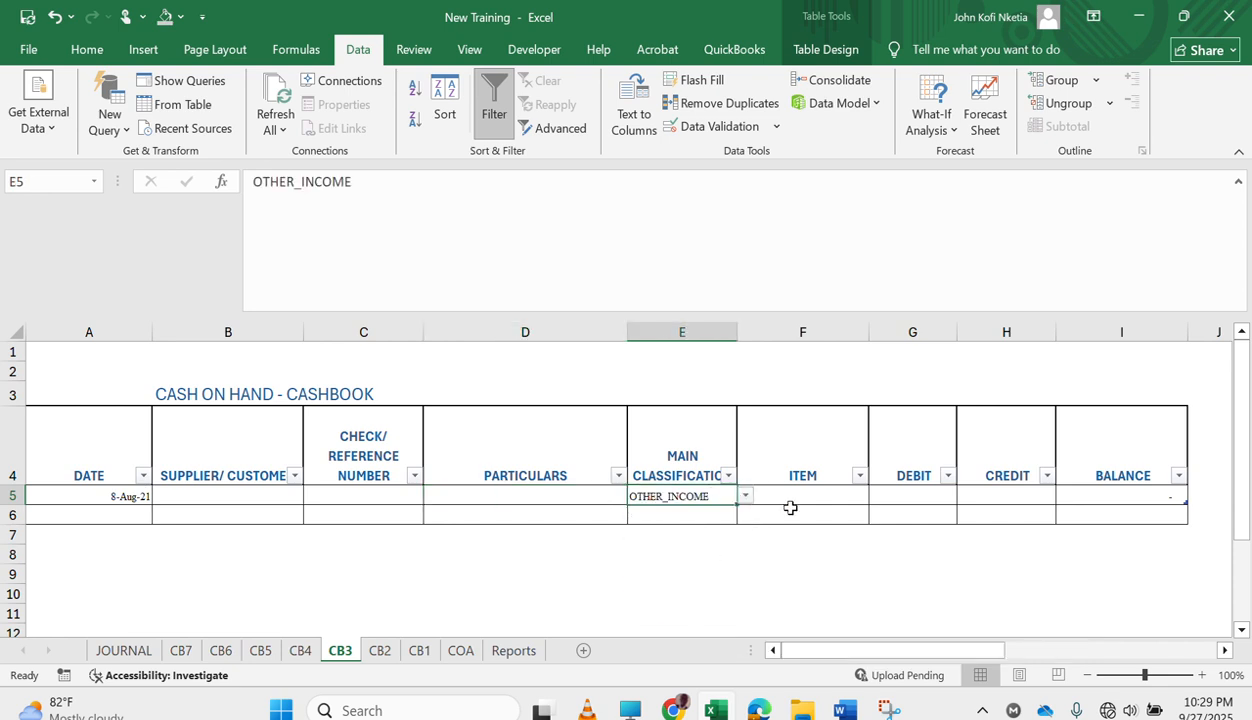
click(826, 489)
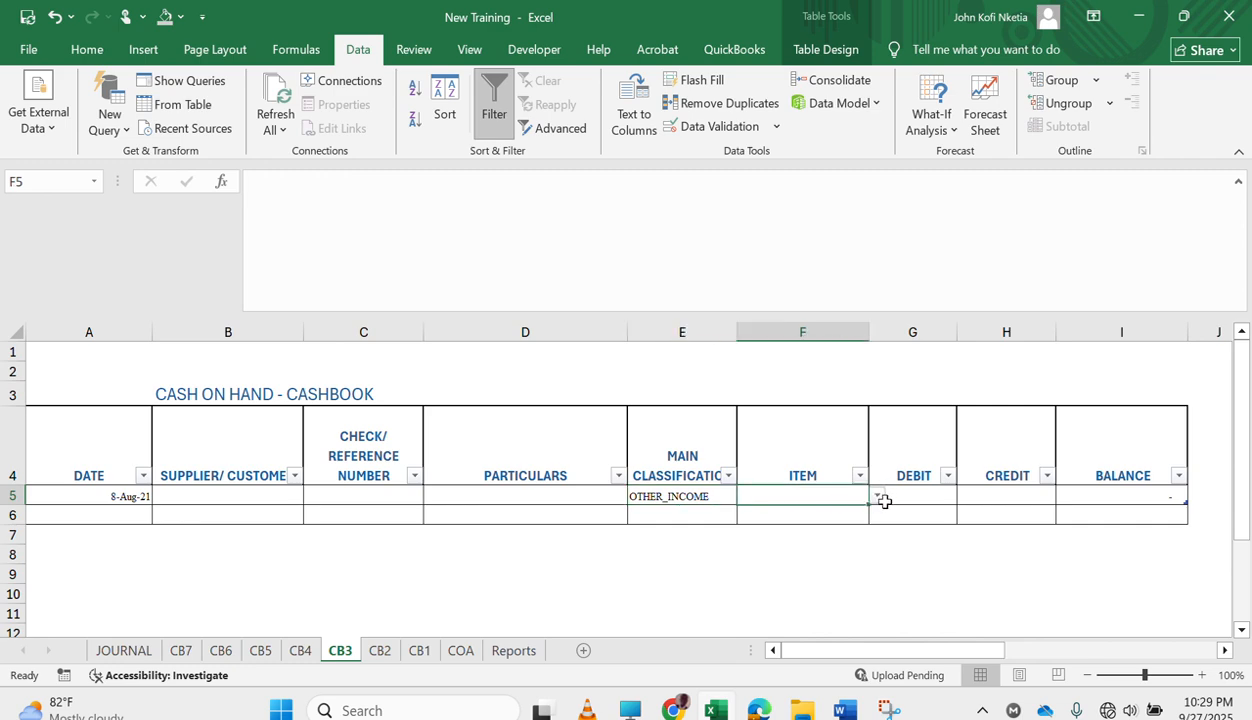
click(884, 501)
click(842, 497)
click(876, 498)
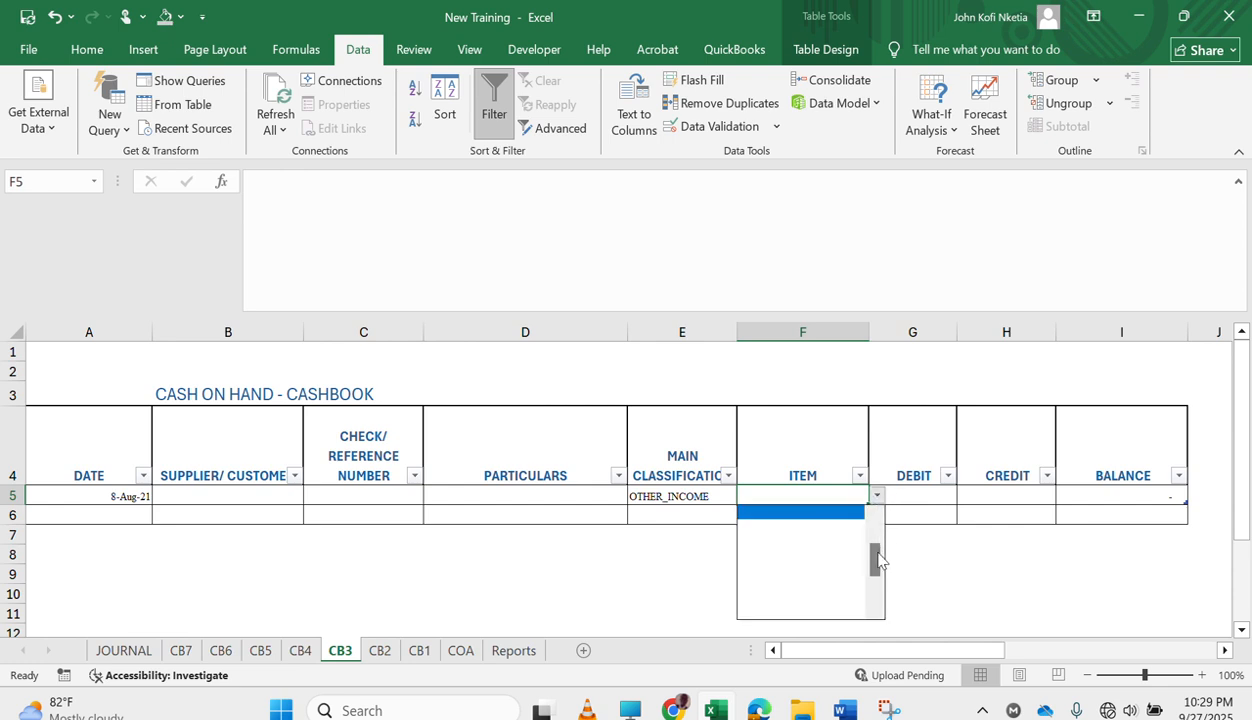
drag(877, 560, 877, 541)
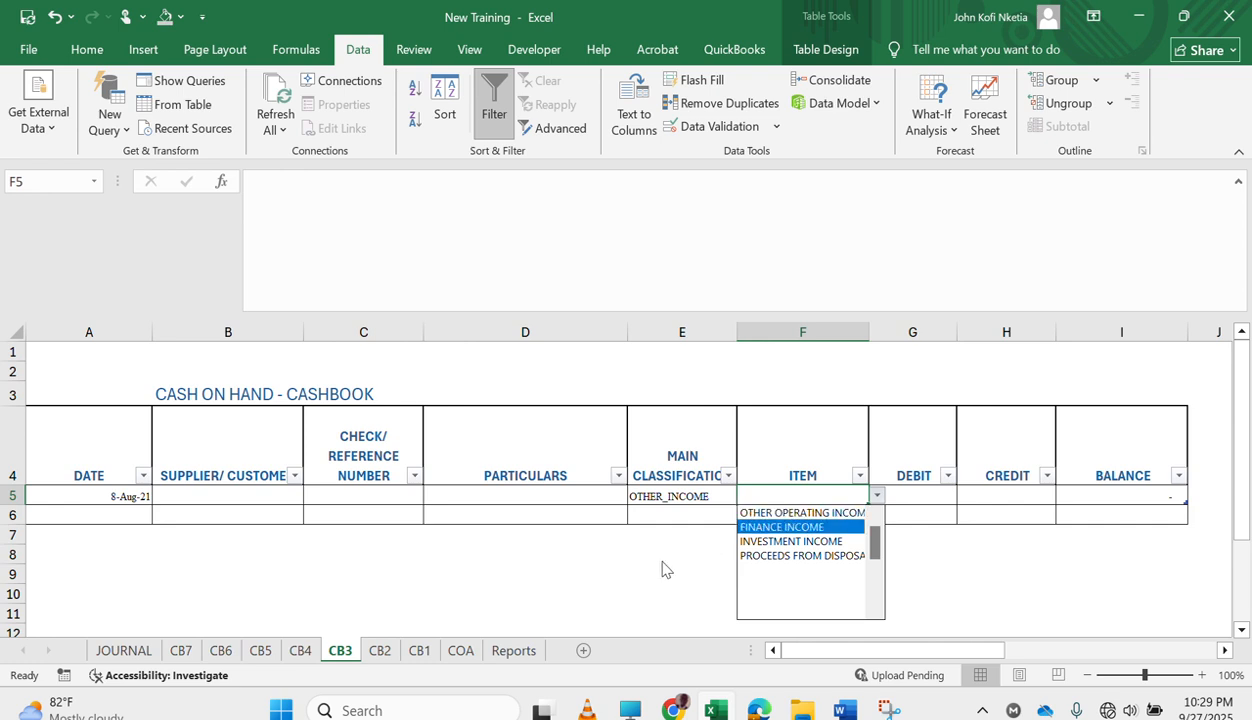
click(795, 527)
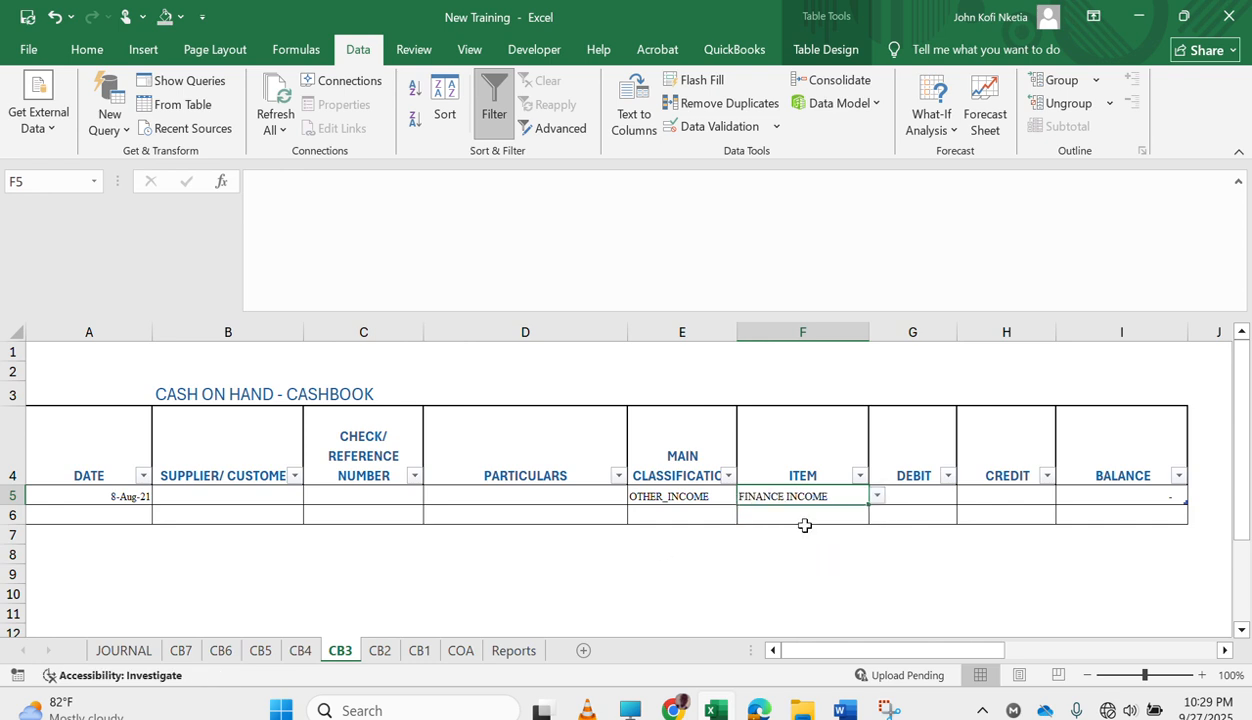
Enter a debit of 2000 for the FINANCE INCOME entry in the CB3 cashbook.
click(928, 497)
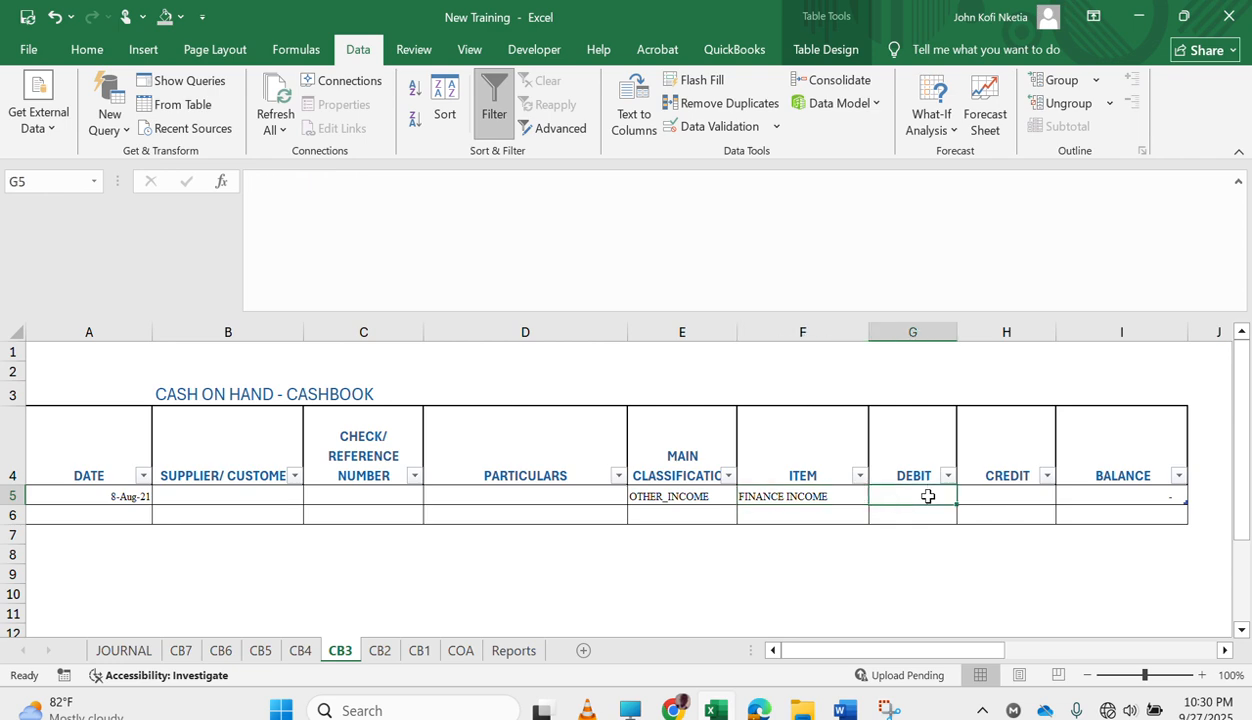
text(2000)
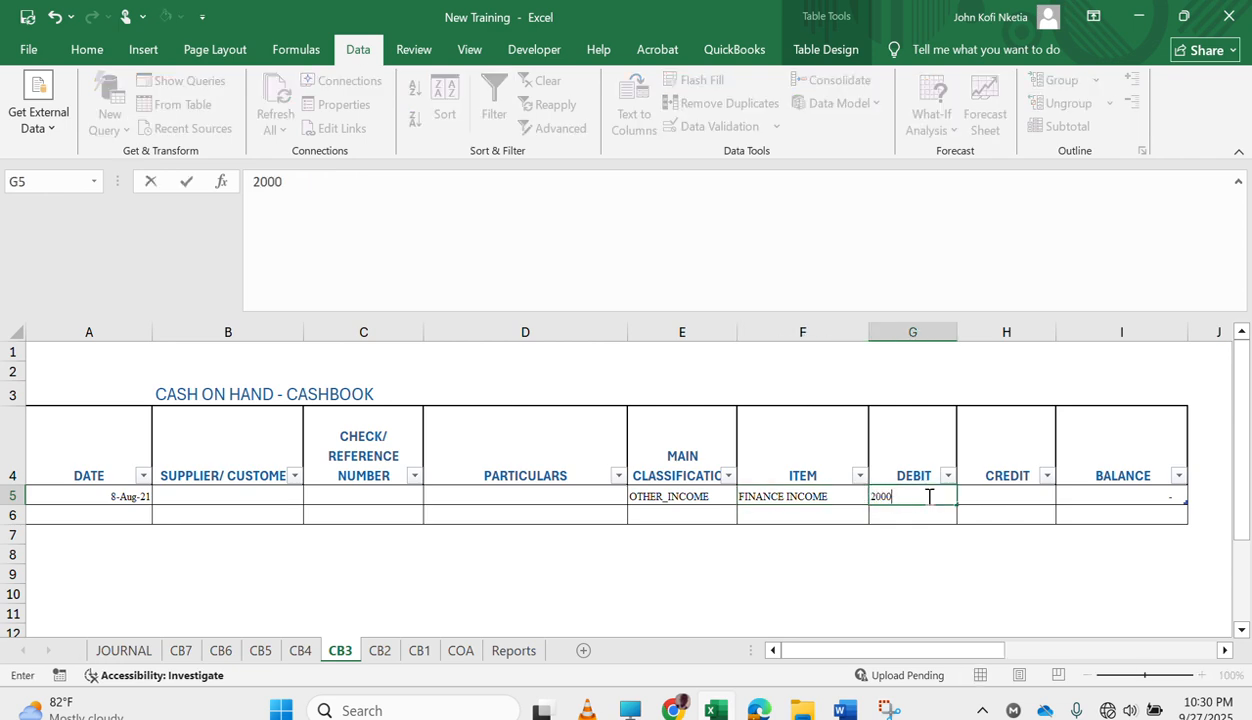
key(Return)
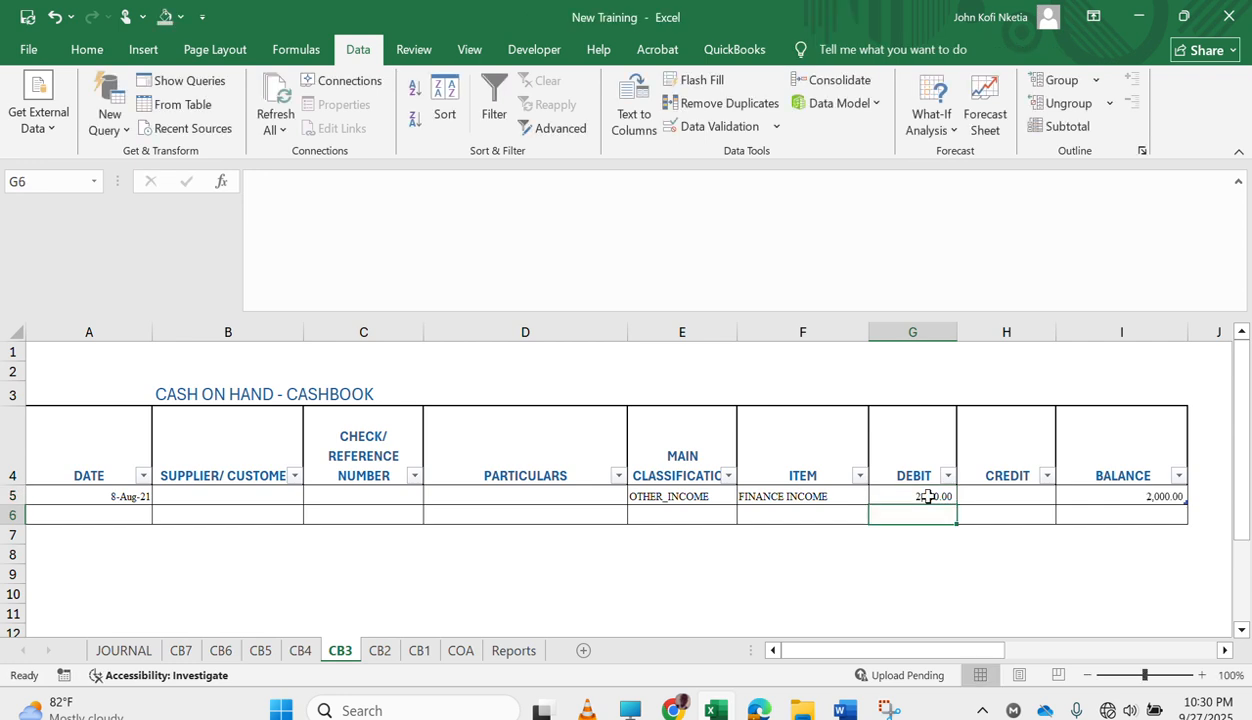
On the CB4 sheet, reclassify the 4-Apr-20 entry as OTHER_INCOME and set its item to INVESTMENT INCOME.
click(300, 651)
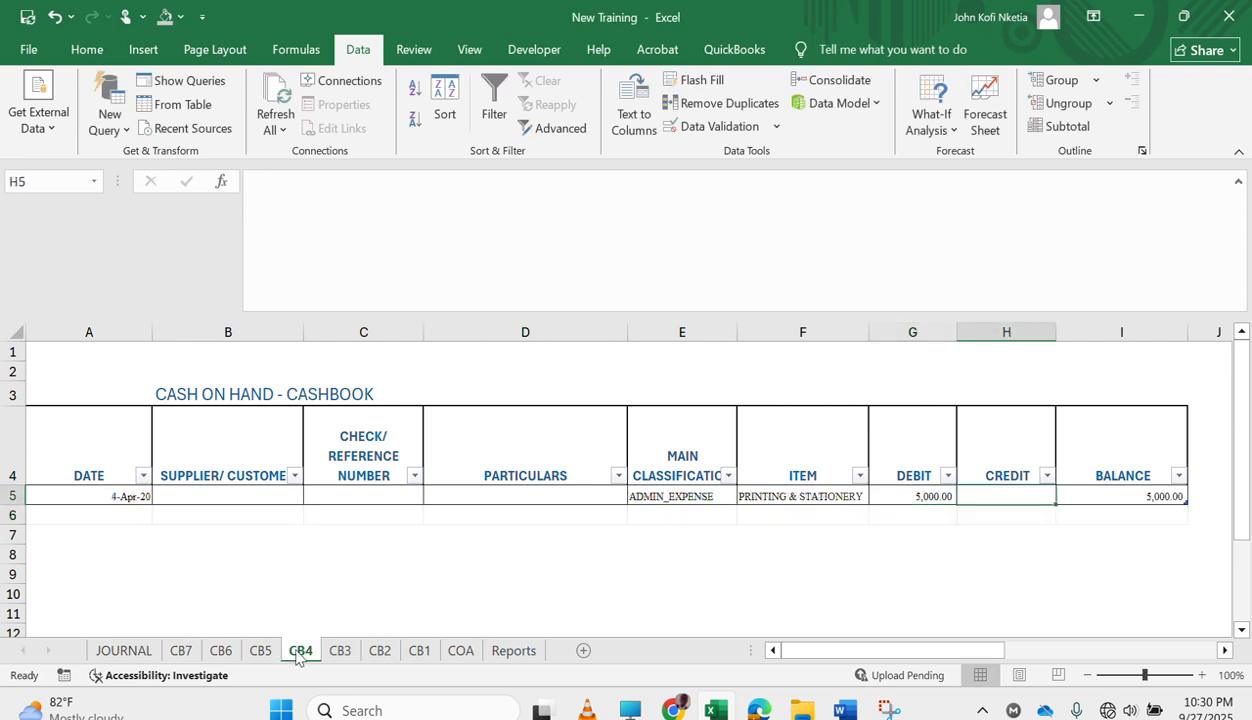
click(715, 495)
click(746, 497)
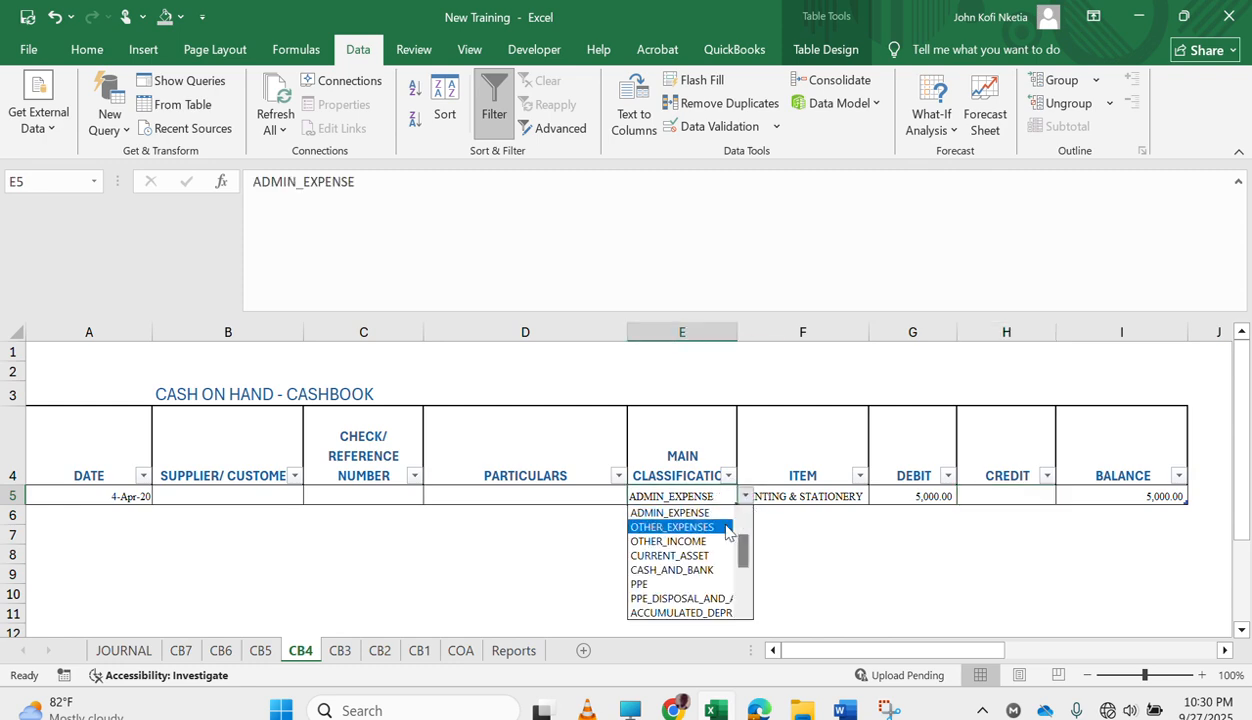
click(708, 541)
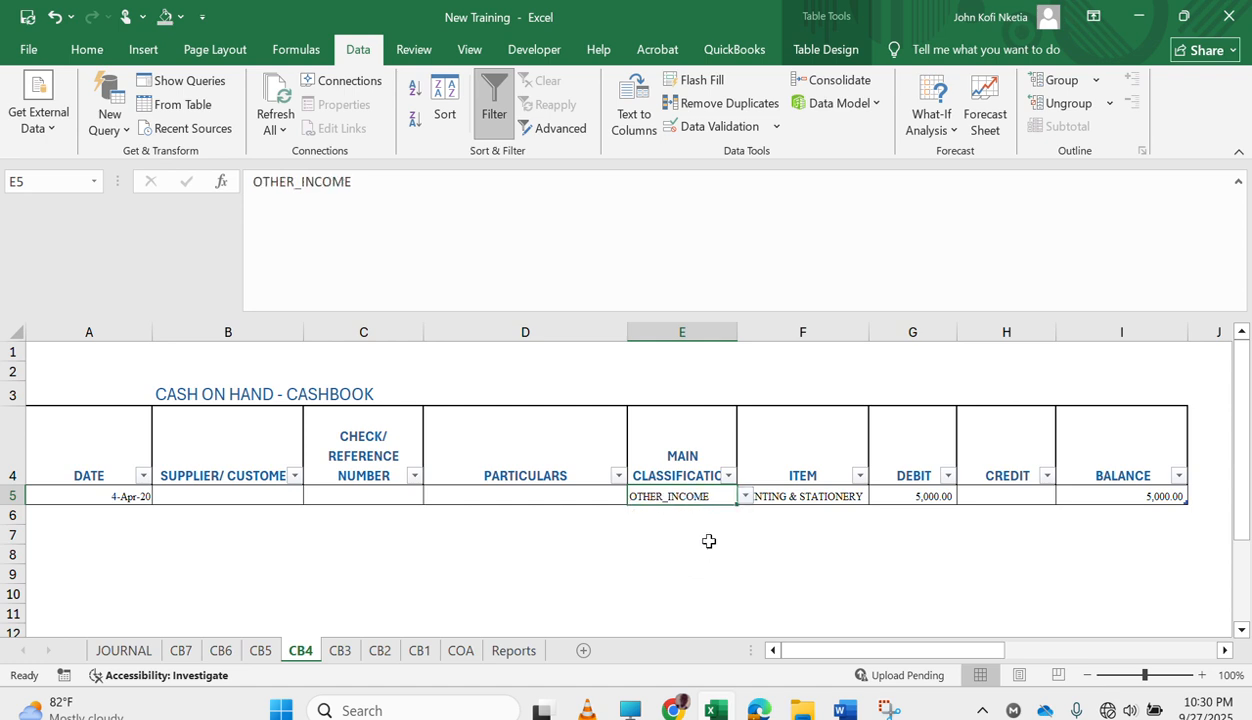
click(842, 494)
click(878, 497)
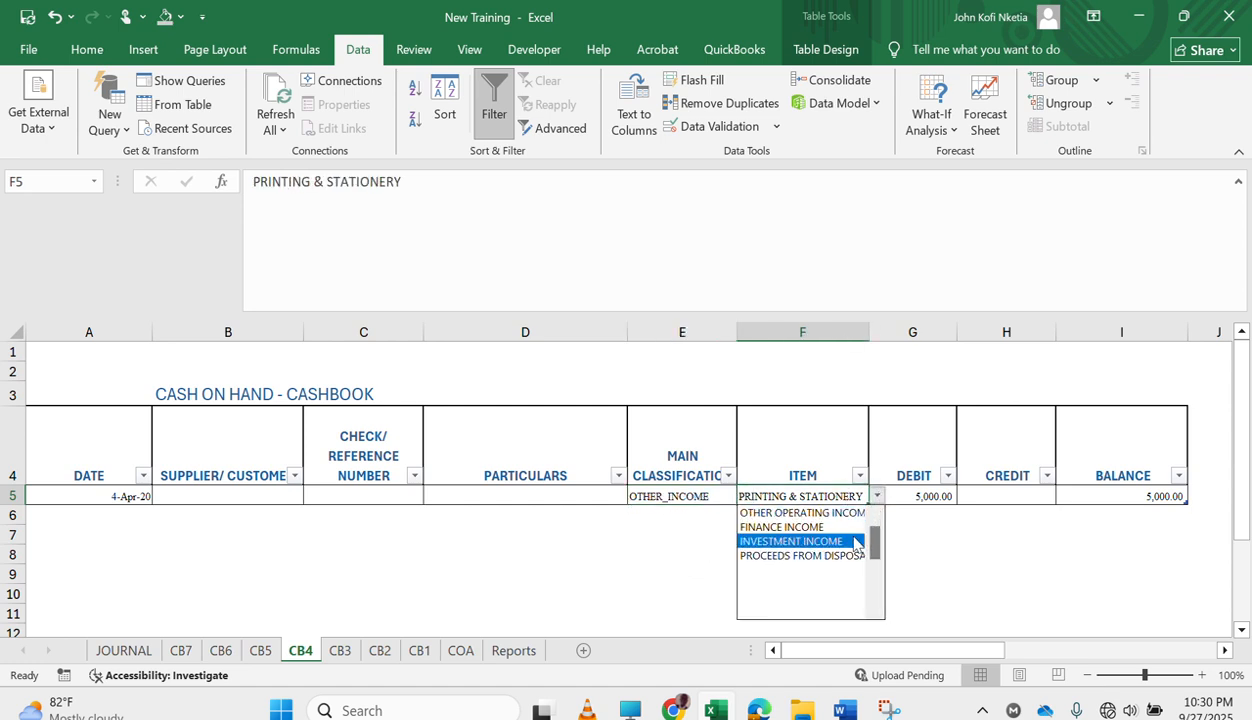
click(848, 543)
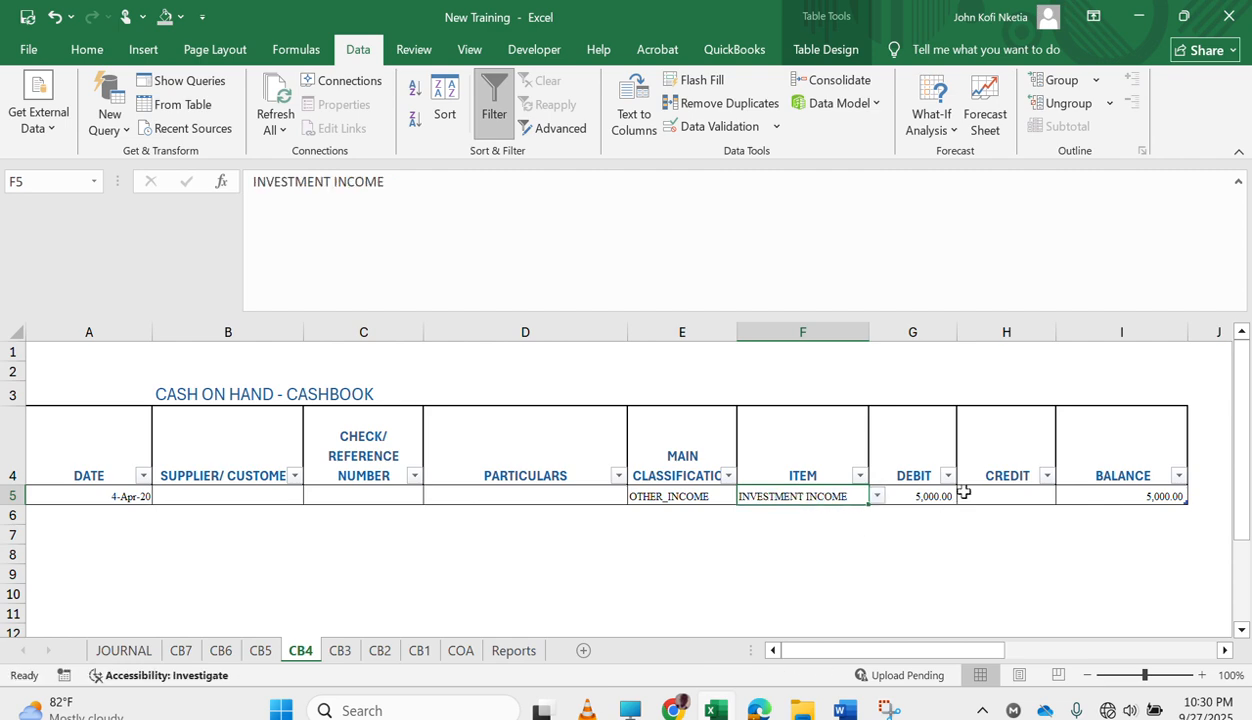
Enter the date 5-May-21 in the first row of the cashbook on the CB2 sheet.
click(379, 650)
click(107, 490)
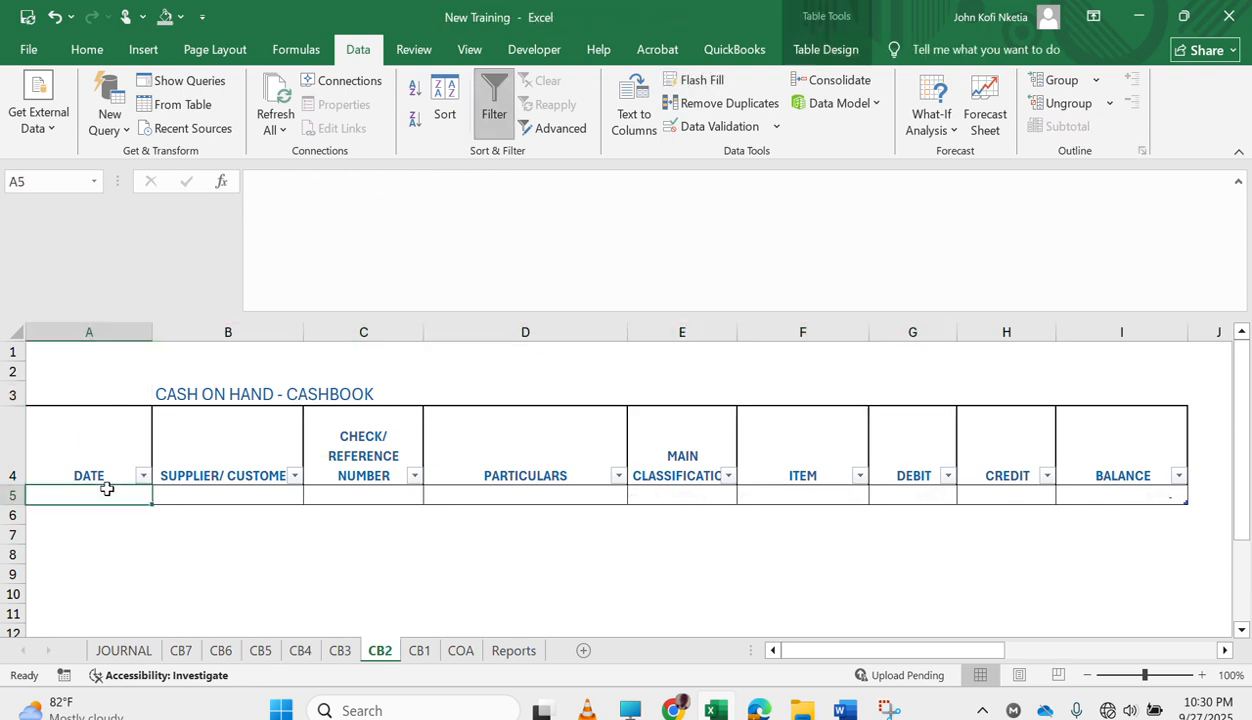
text(5/5/)
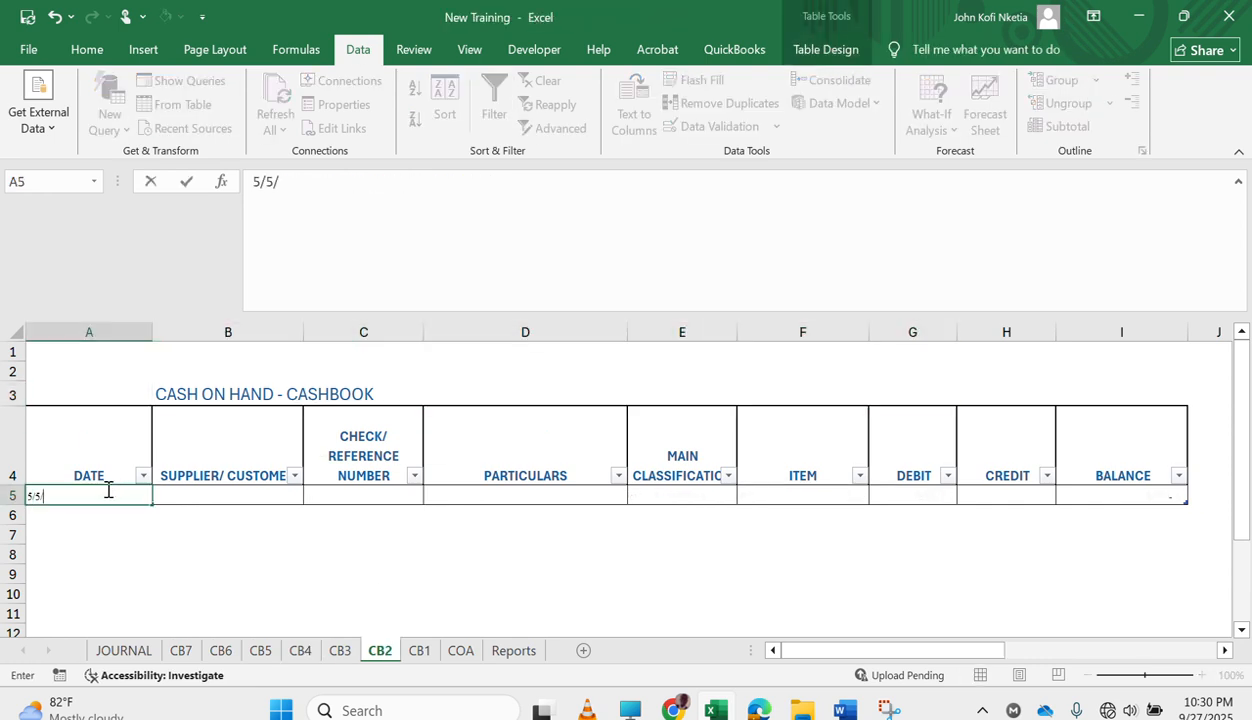
key(Tab)
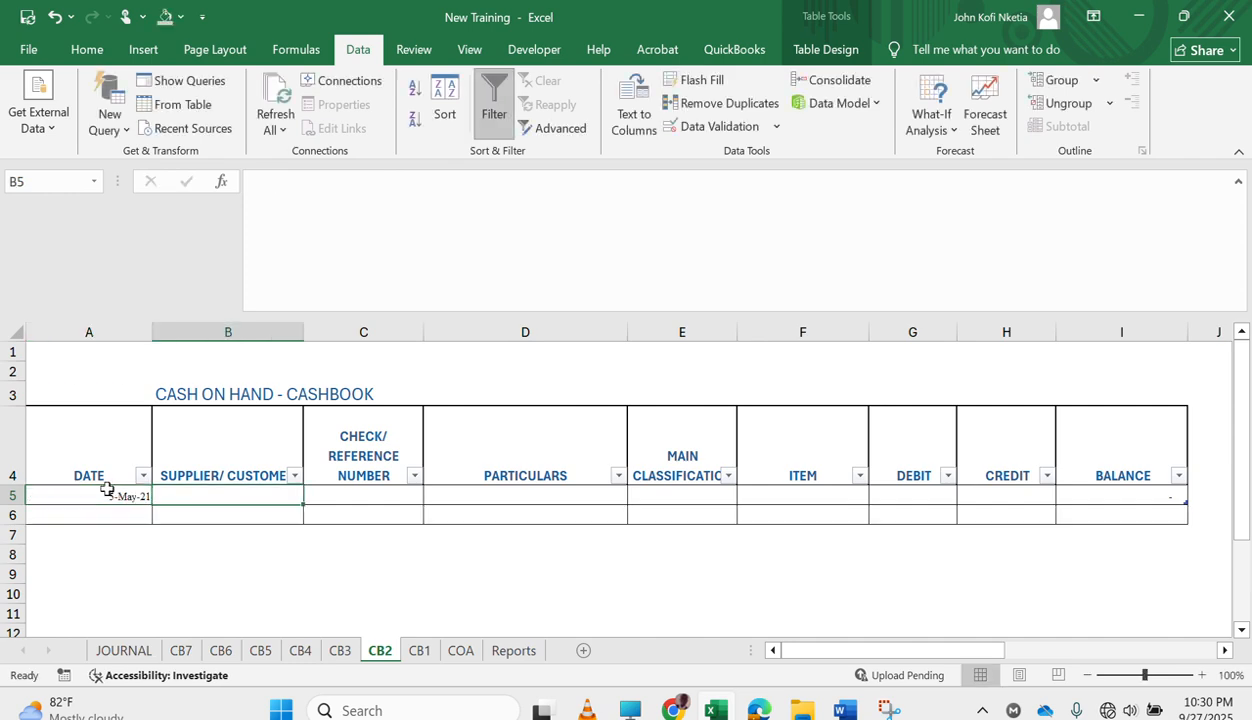
Classify the 5-May-21 entry as OTHER_INCOME and set its item to OTHER OPERATING INCOME.
key(Tab)
key(Tab)
key(Tab)
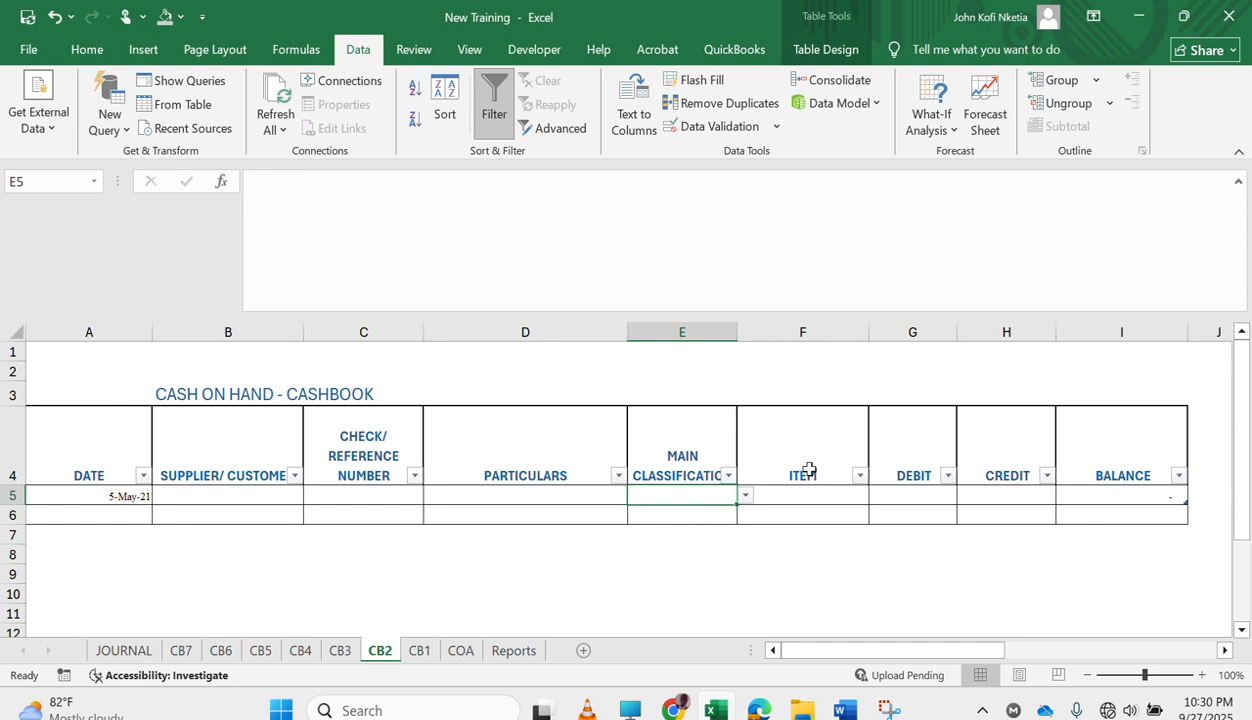
click(746, 497)
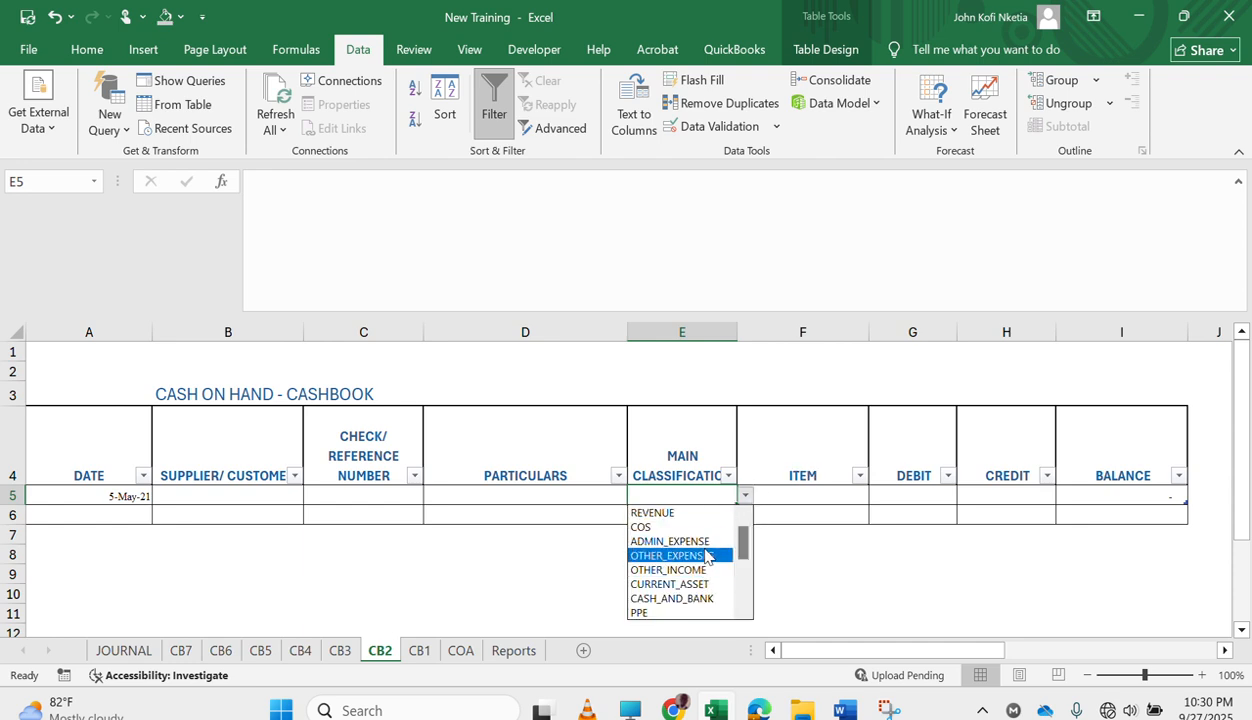
click(680, 569)
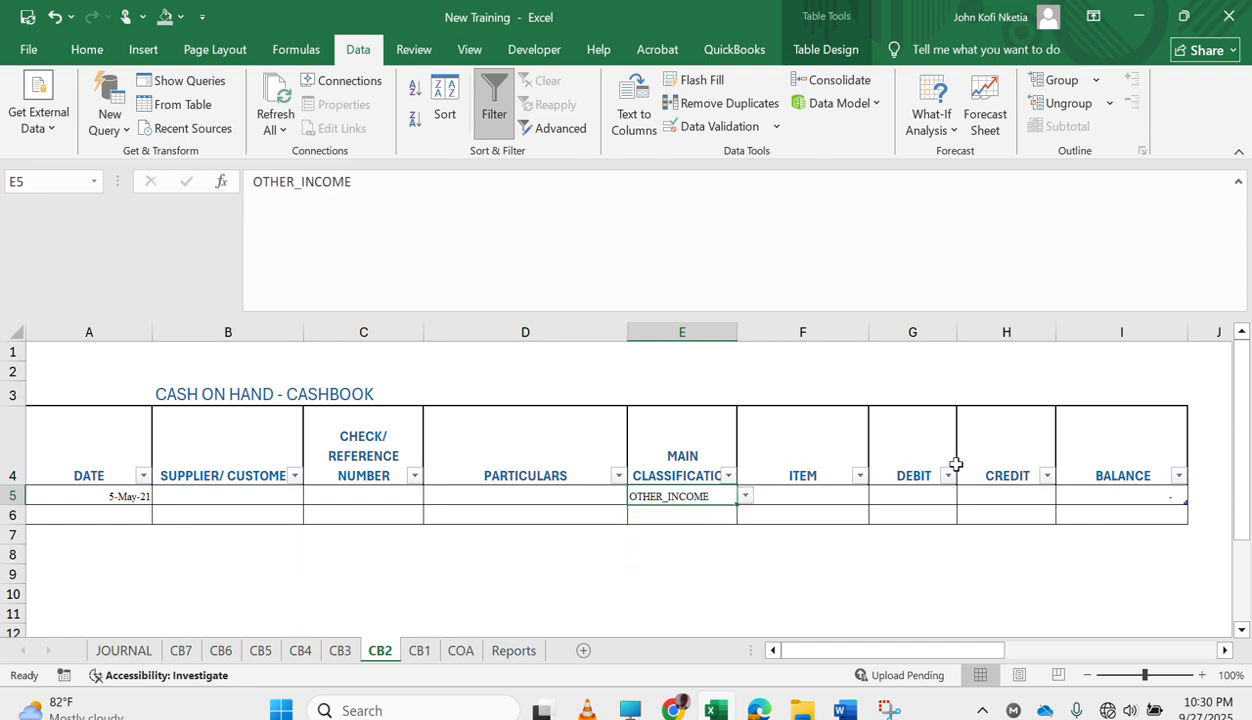
click(818, 497)
click(876, 496)
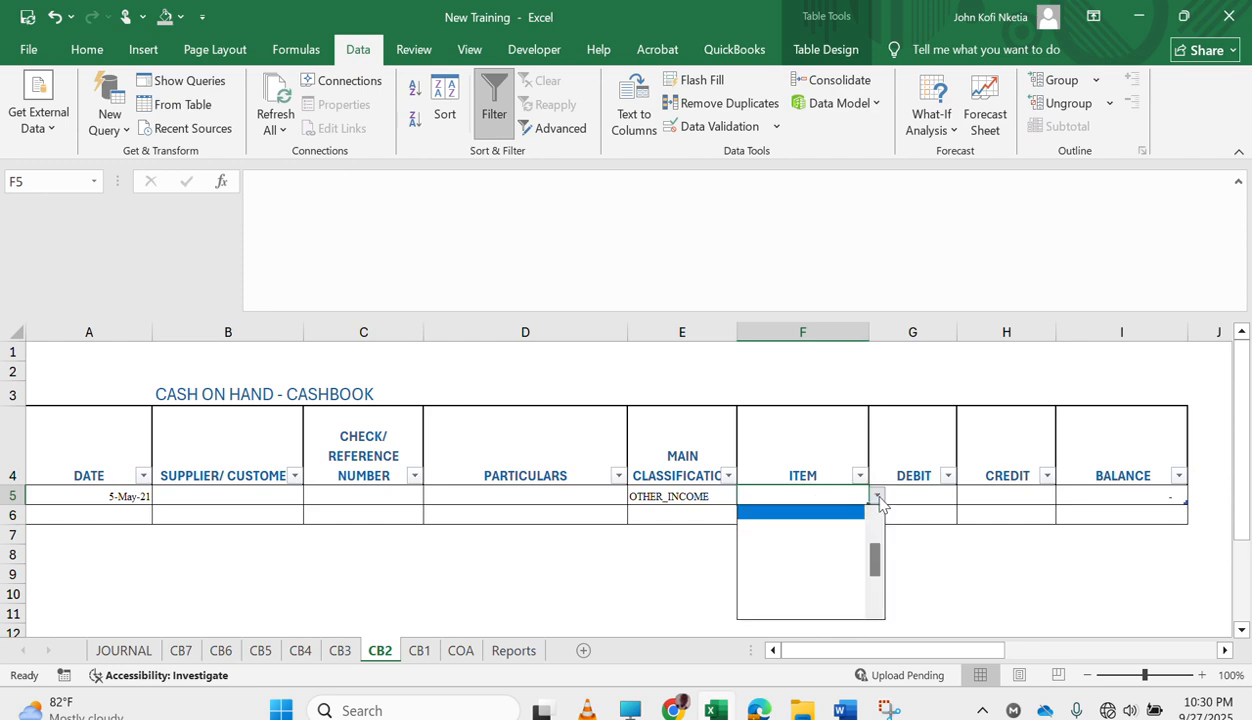
drag(877, 572, 877, 545)
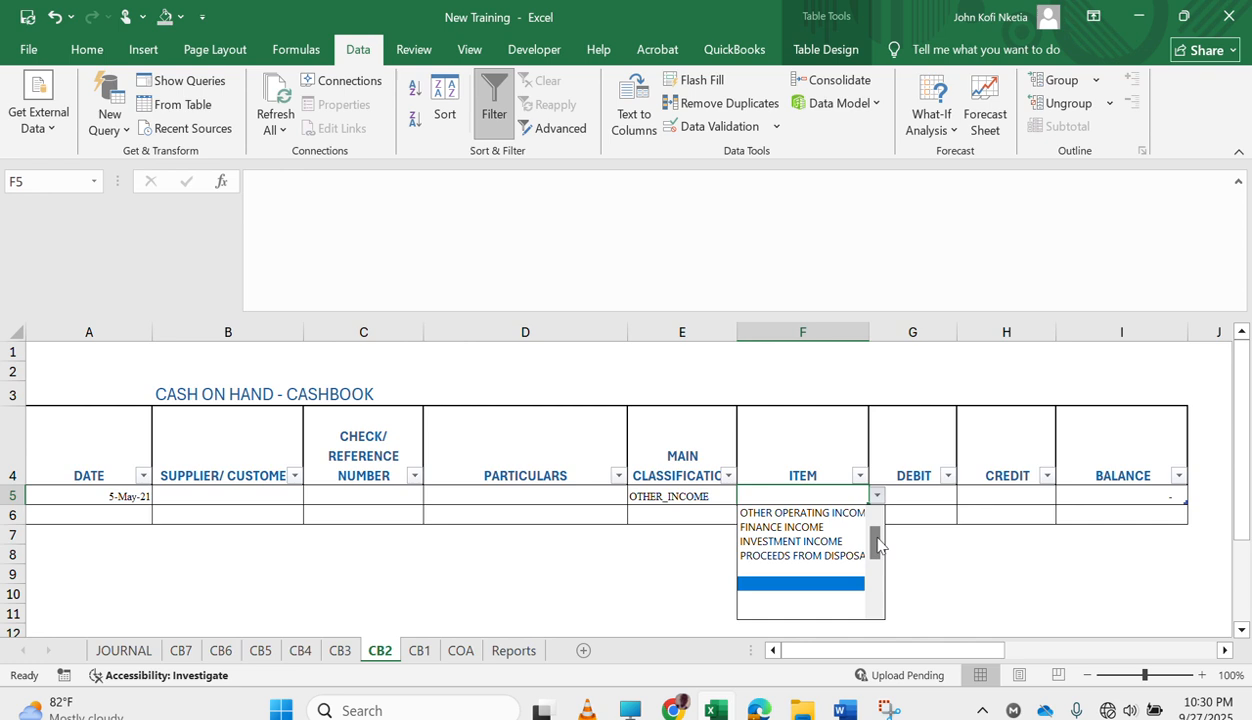
click(800, 512)
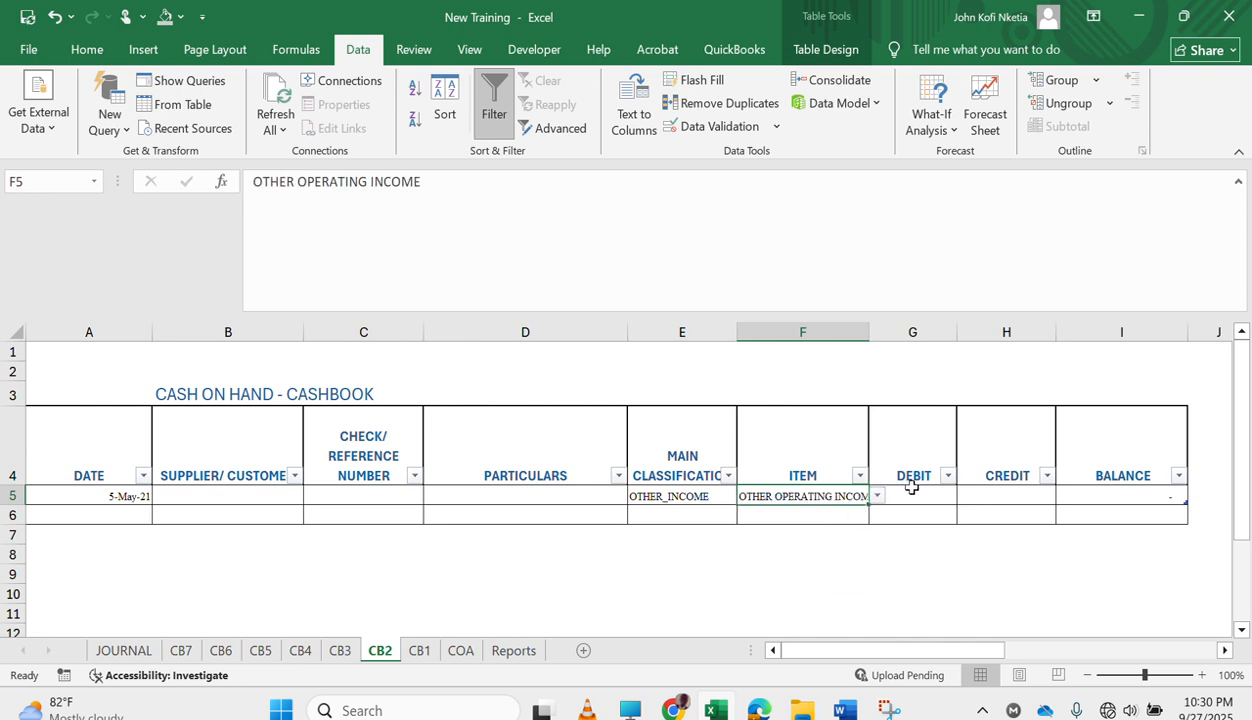
Enter a debit of 1900 for the OTHER OPERATING INCOME entry in the CB2 cashbook.
click(915, 491)
text(1900)
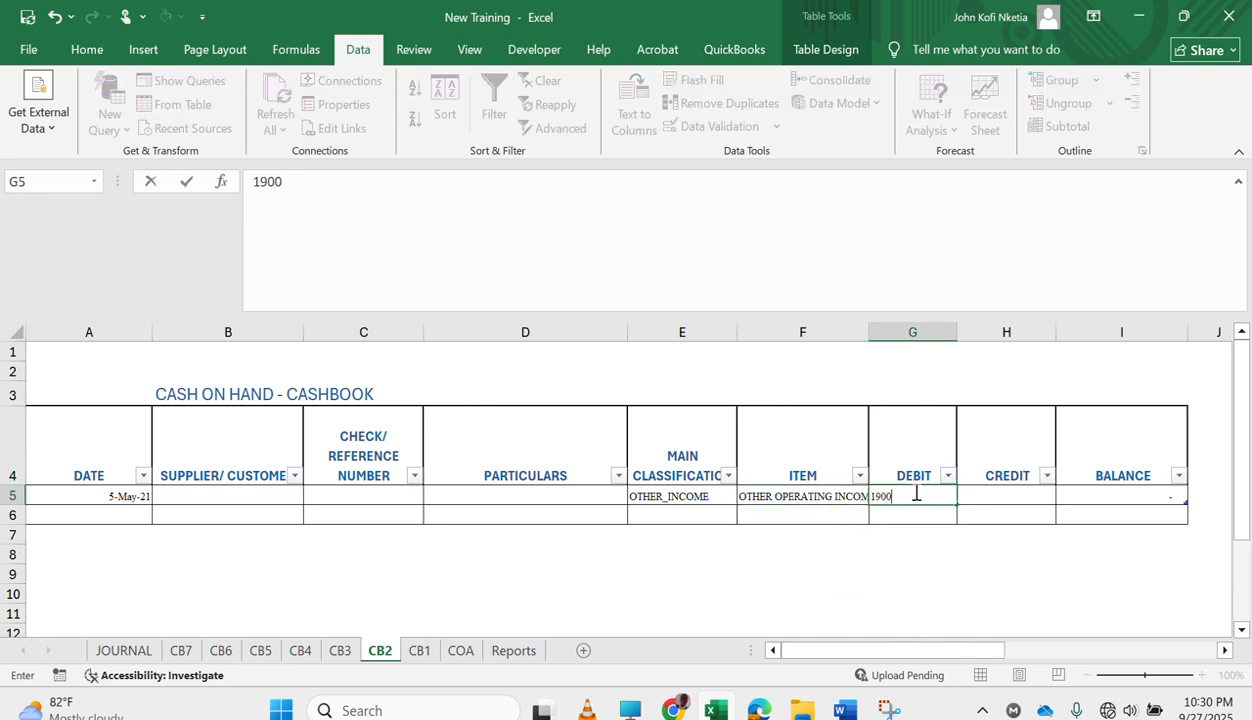
key(Return)
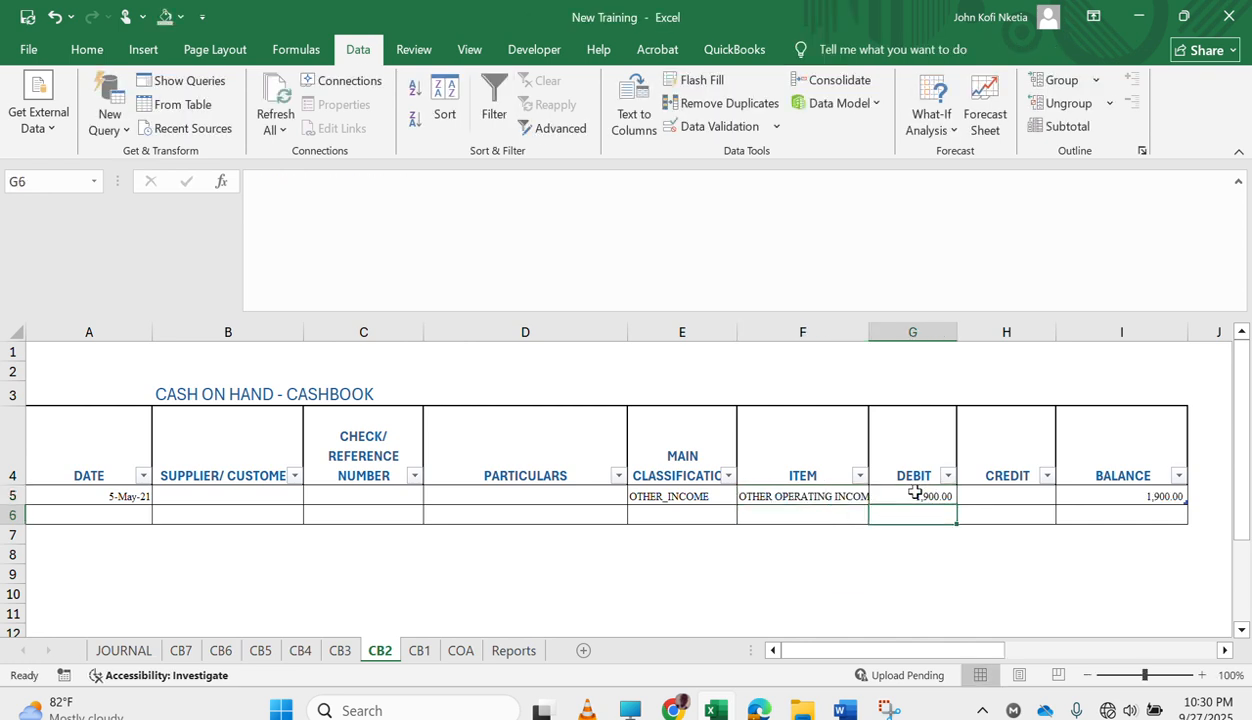
On the Reports sheet, correct INVESTMENT PROFIT in D190 to =SUM(D188:D189) and fill the formula across to E190.
click(515, 650)
scroll(419, 556, down, 3)
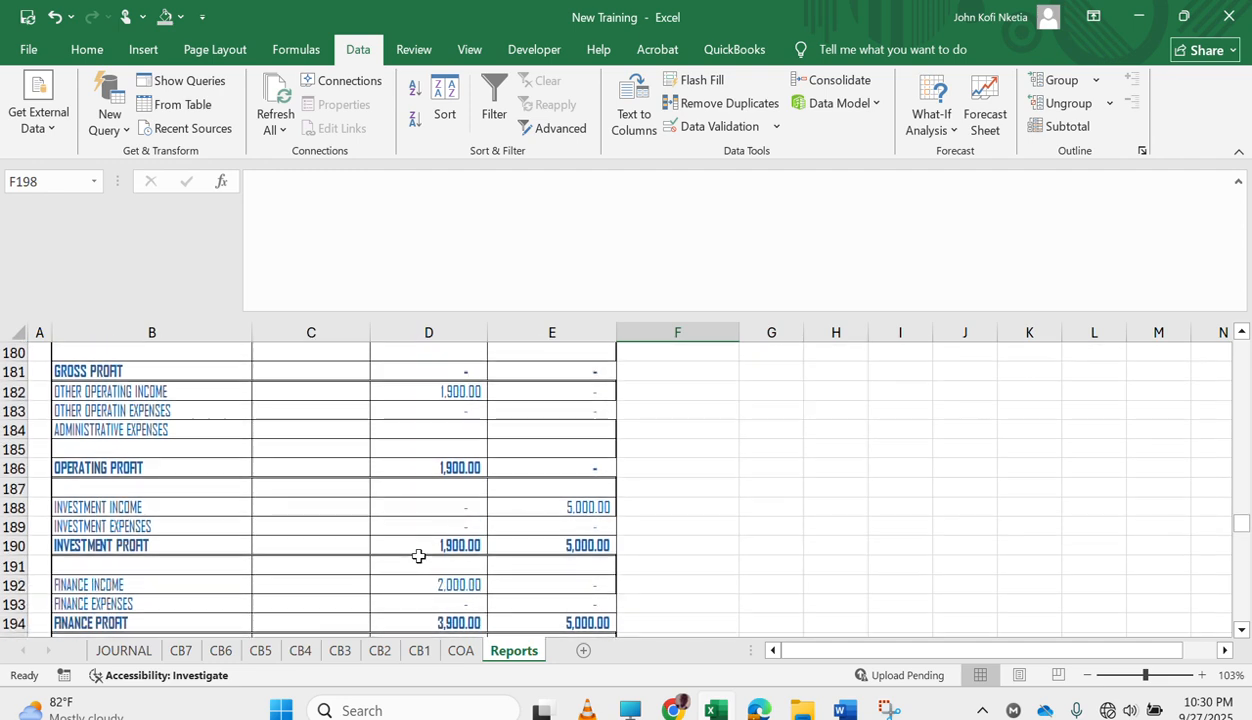
scroll(419, 556, down, 2)
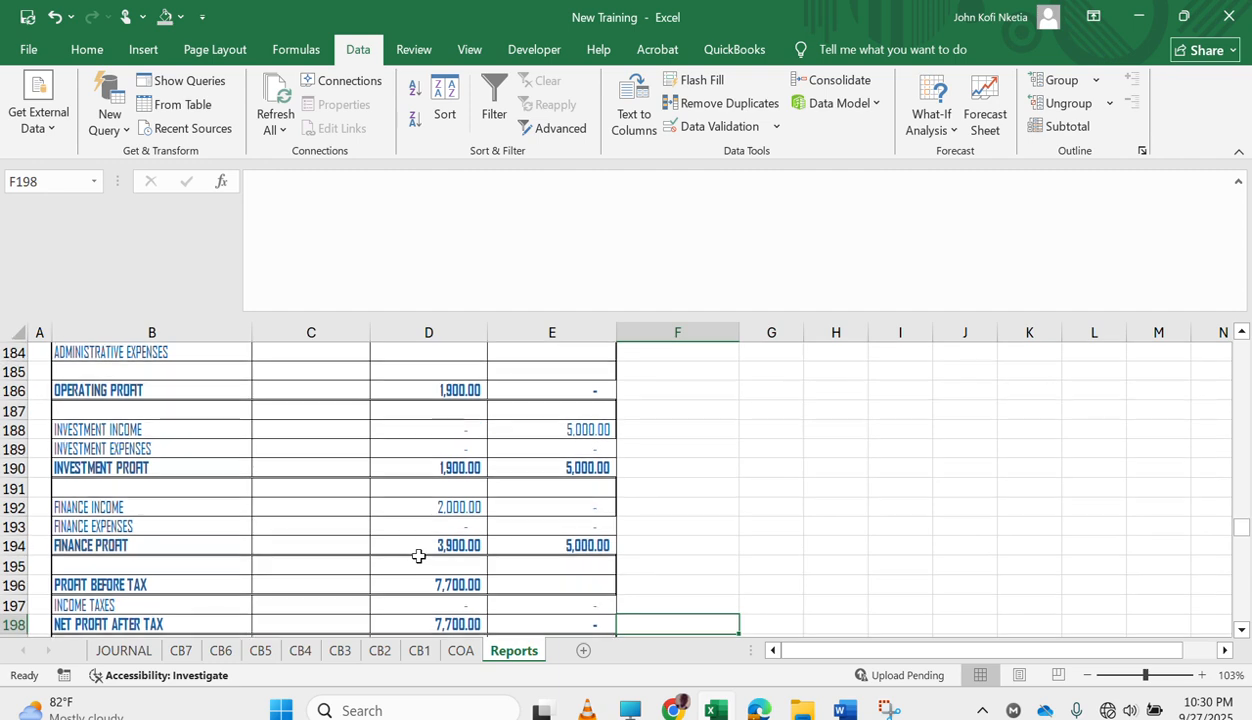
scroll(419, 556, up, 1)
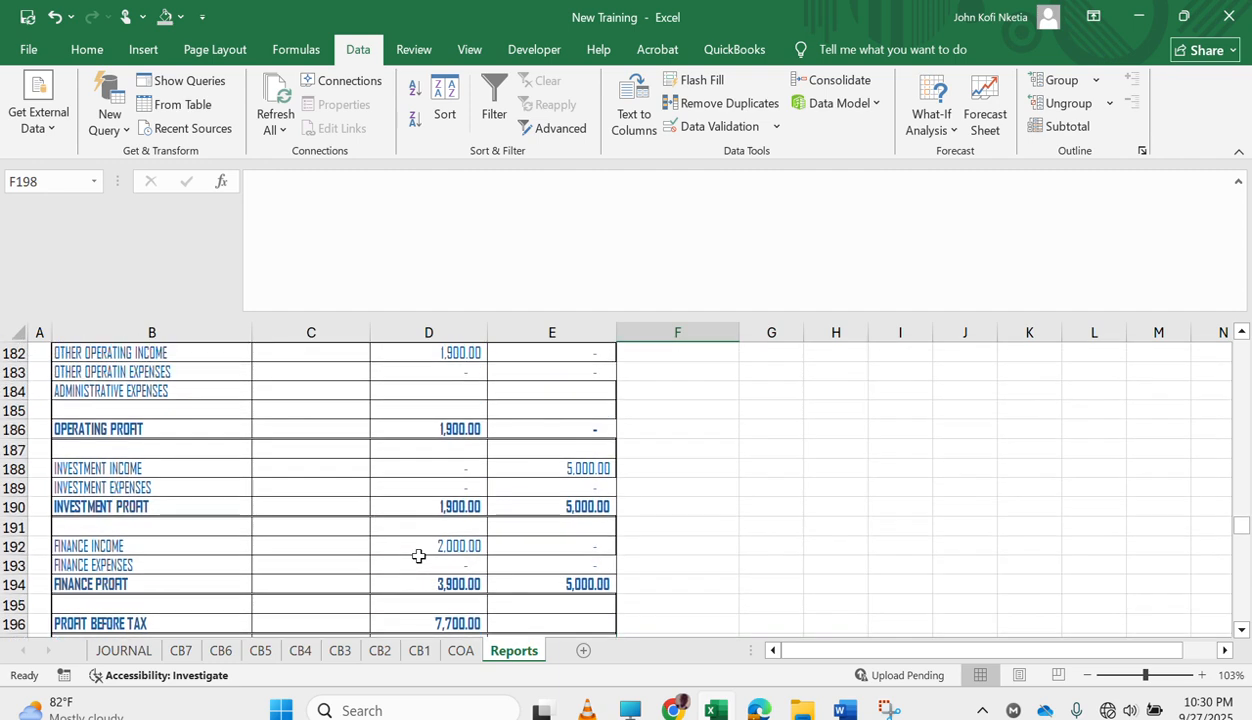
double_click(462, 507)
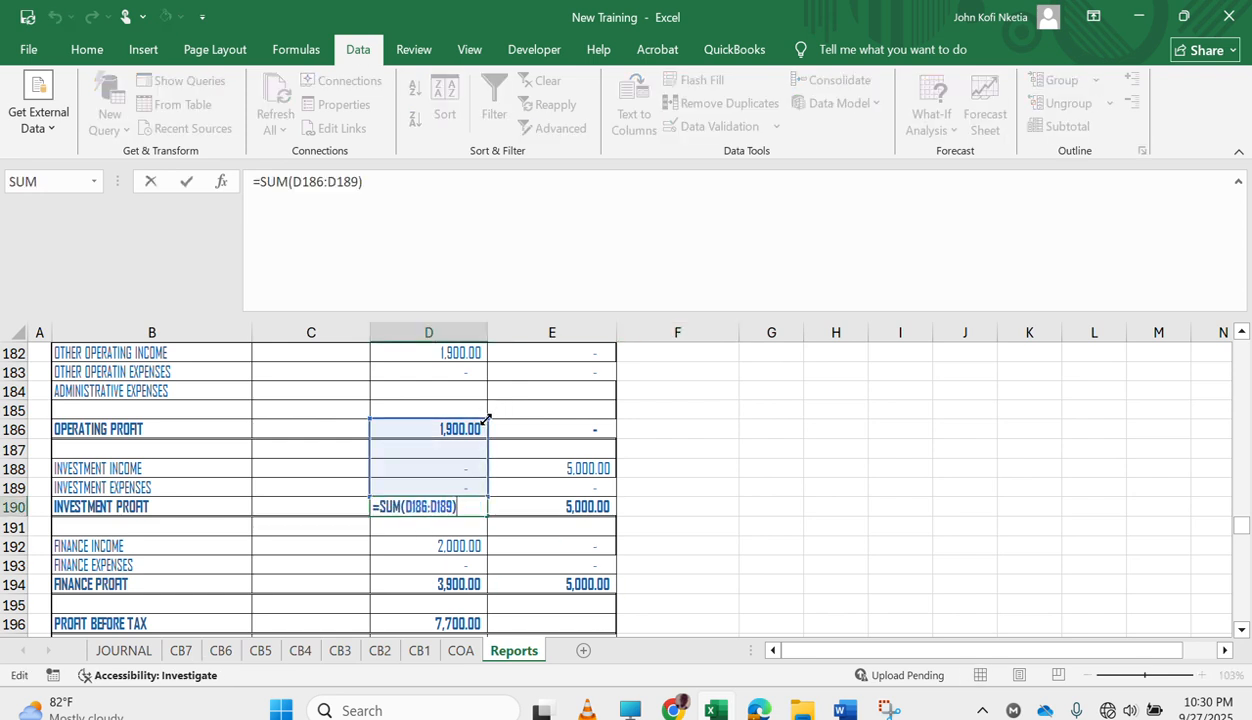
drag(486, 419, 478, 452)
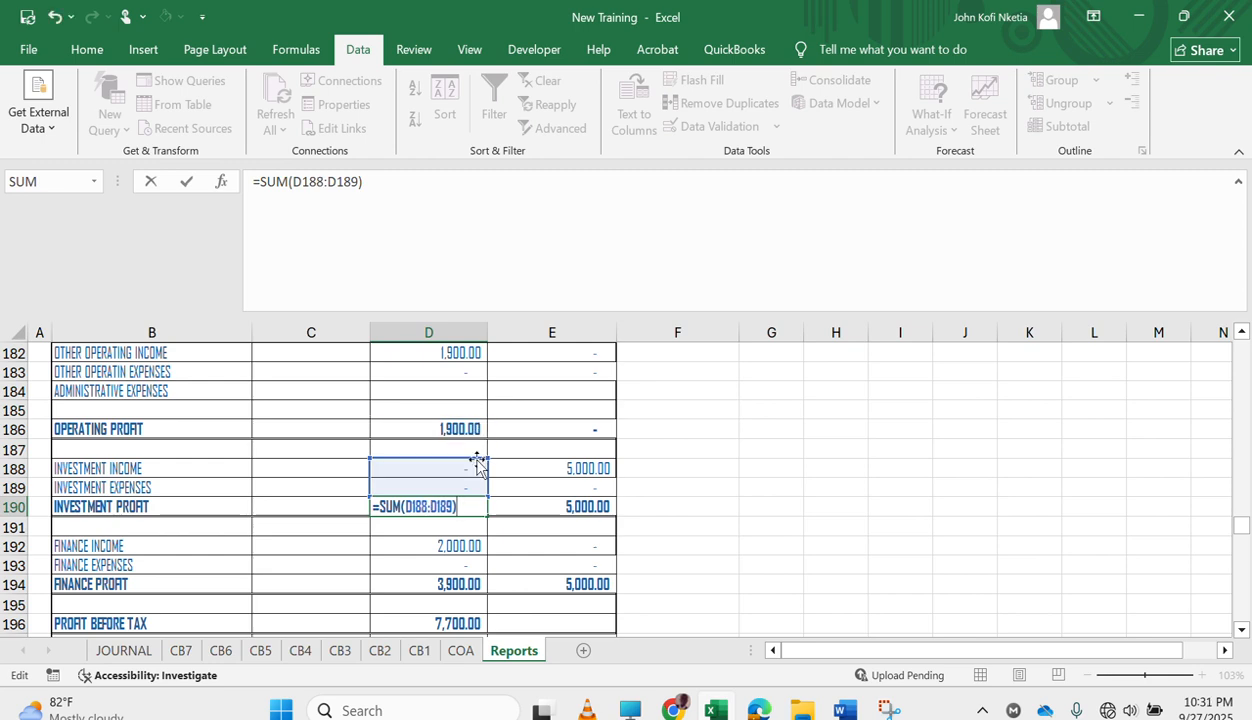
key(Return)
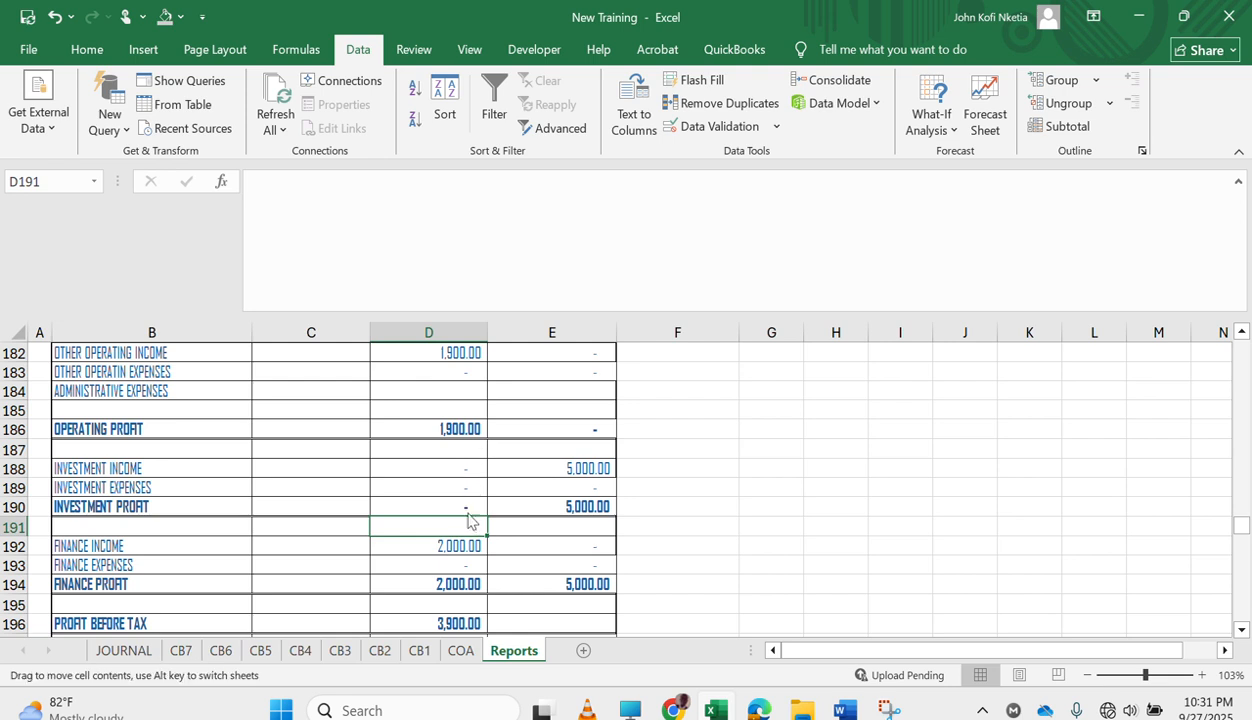
click(470, 506)
drag(486, 516, 583, 520)
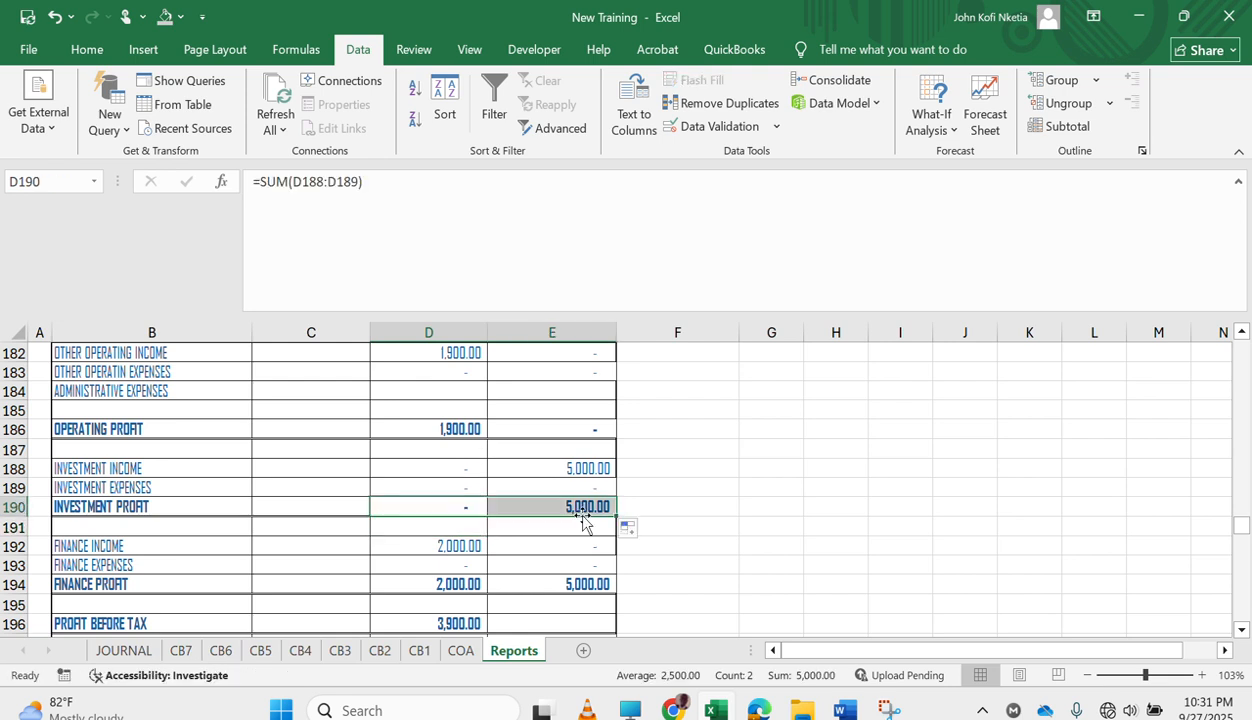
Recalculate FINANCE PROFIT in D194 with =SUM(D192:D193) and fill the formula across to E194.
click(440, 583)
key(alt+equal)
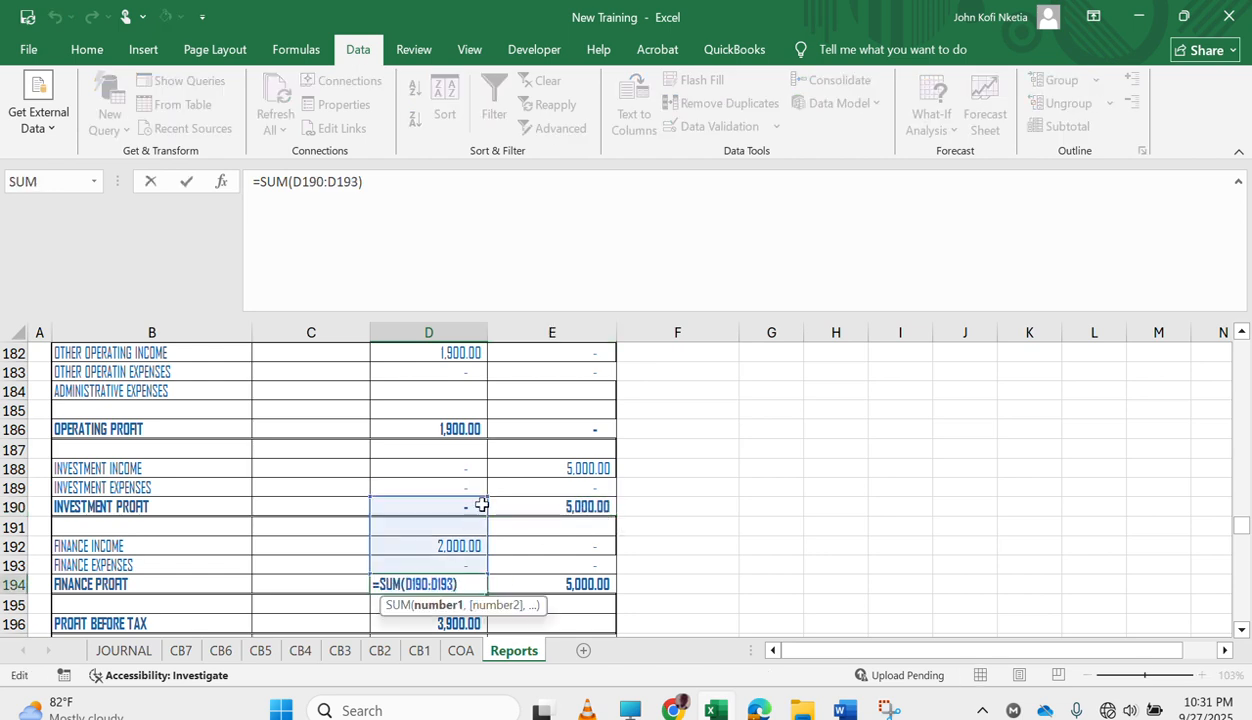
drag(484, 496, 478, 545)
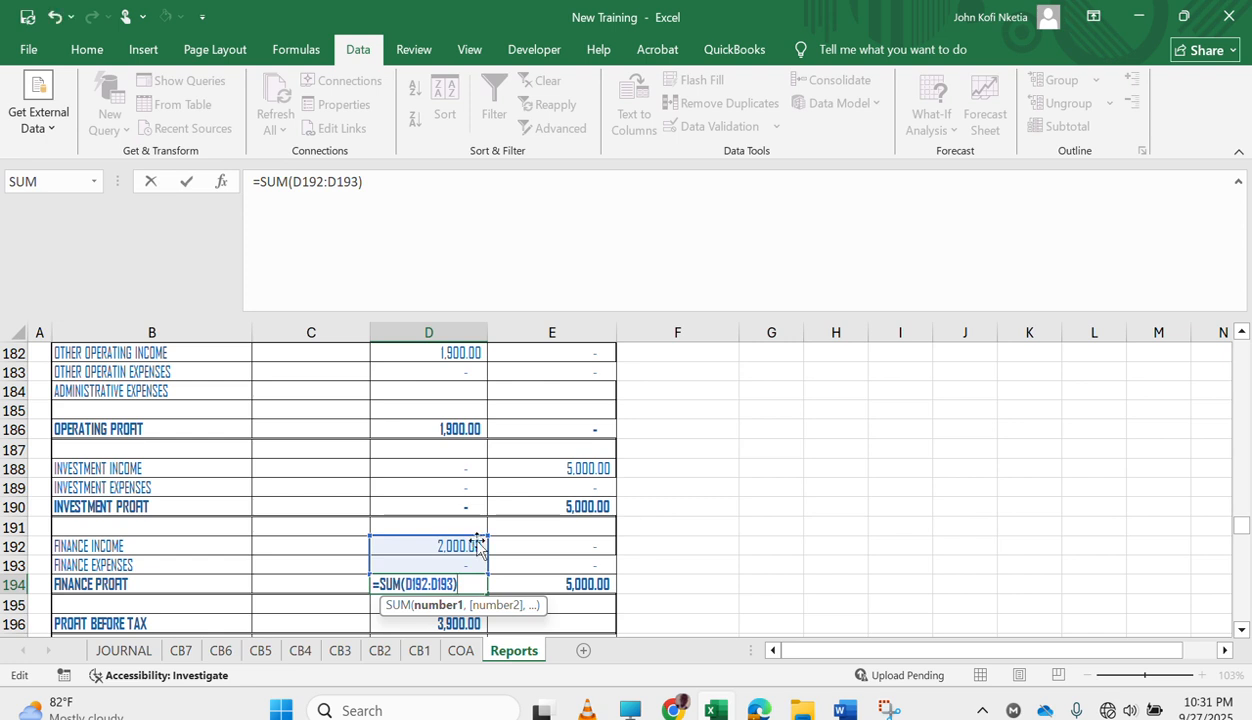
key(Return)
key(Up)
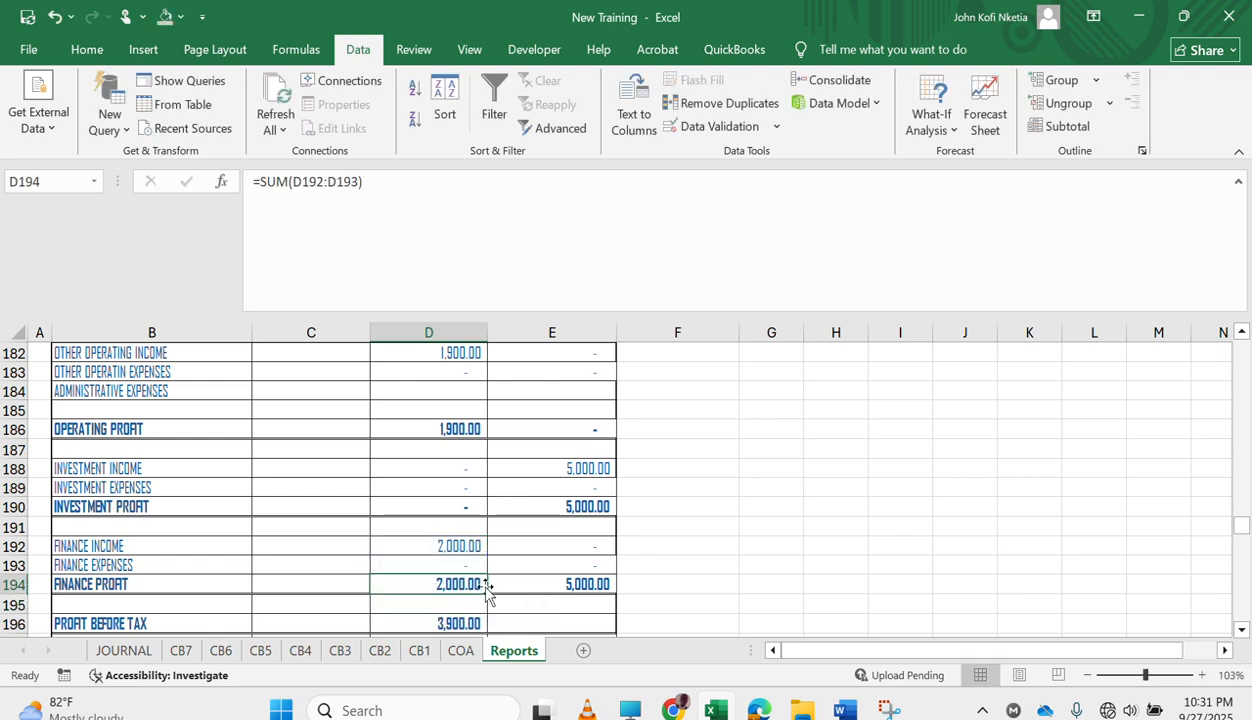
drag(488, 589, 575, 600)
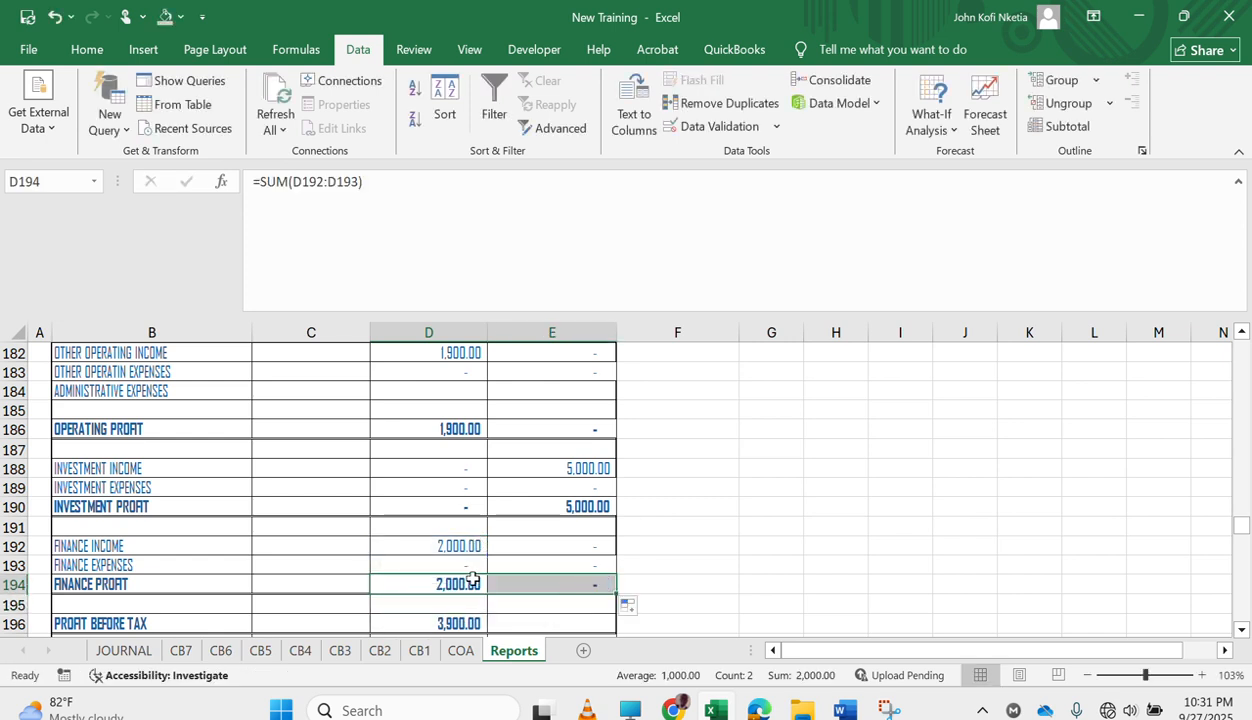
Check the PROFIT BEFORE TAX formula in D196 and fill it across to E196.
scroll(463, 502, down, 2)
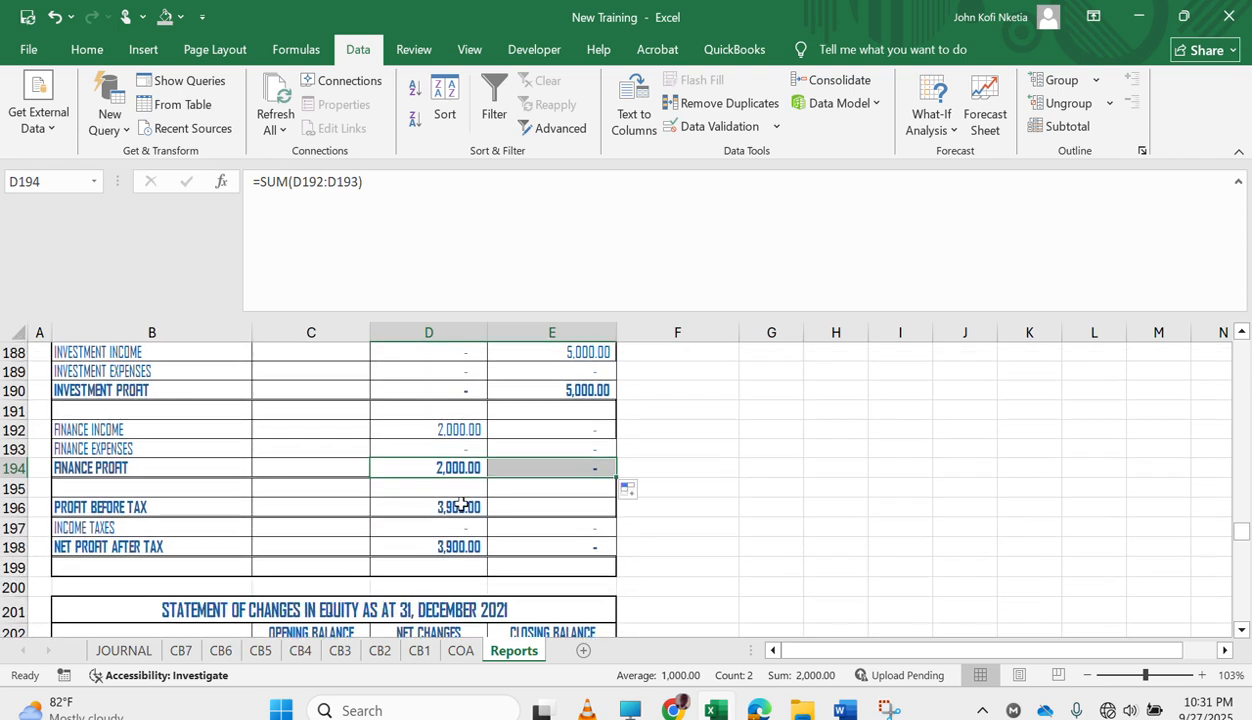
double_click(460, 505)
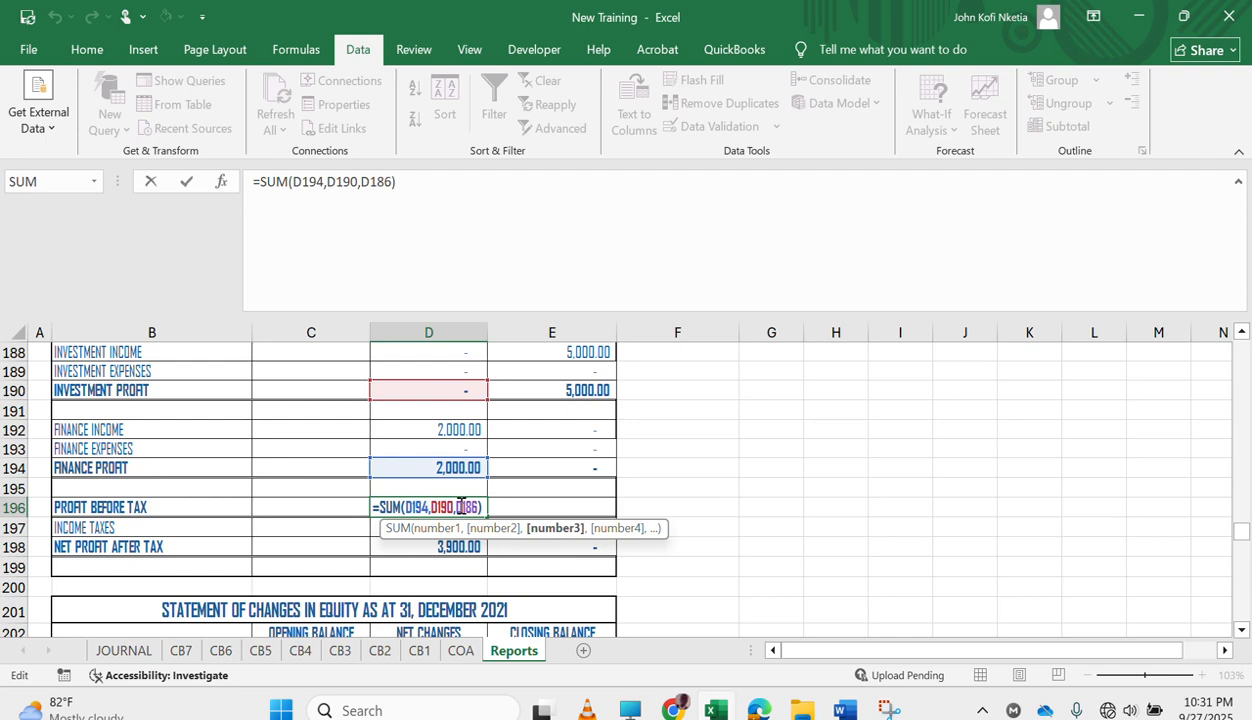
key(Return)
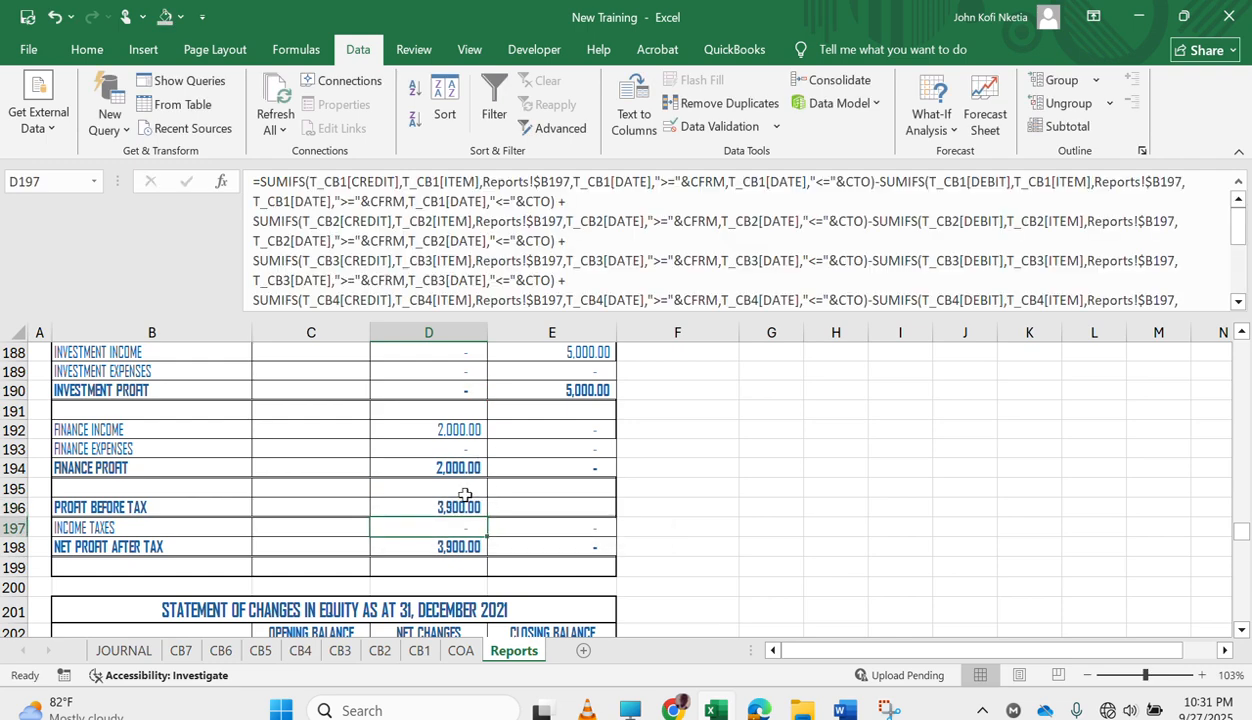
scroll(465, 495, up, 3)
scroll(465, 495, down, 3)
click(468, 508)
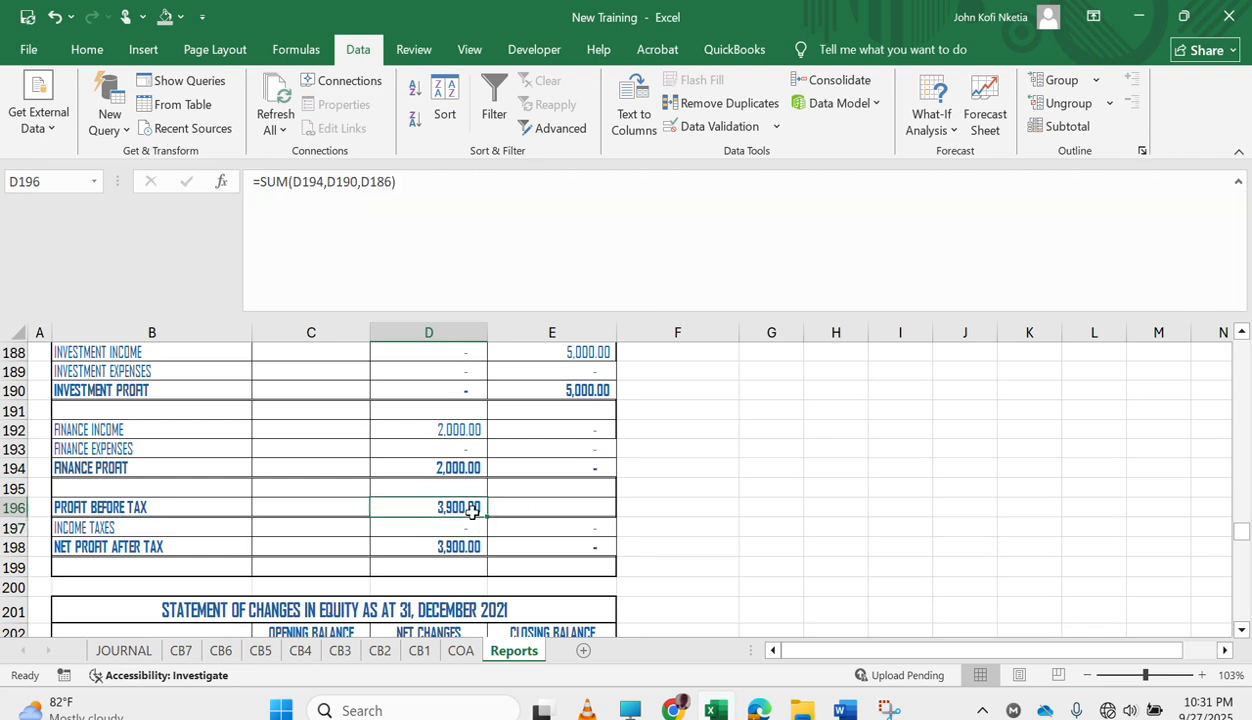
drag(489, 517, 588, 520)
scroll(450, 490, up, 1)
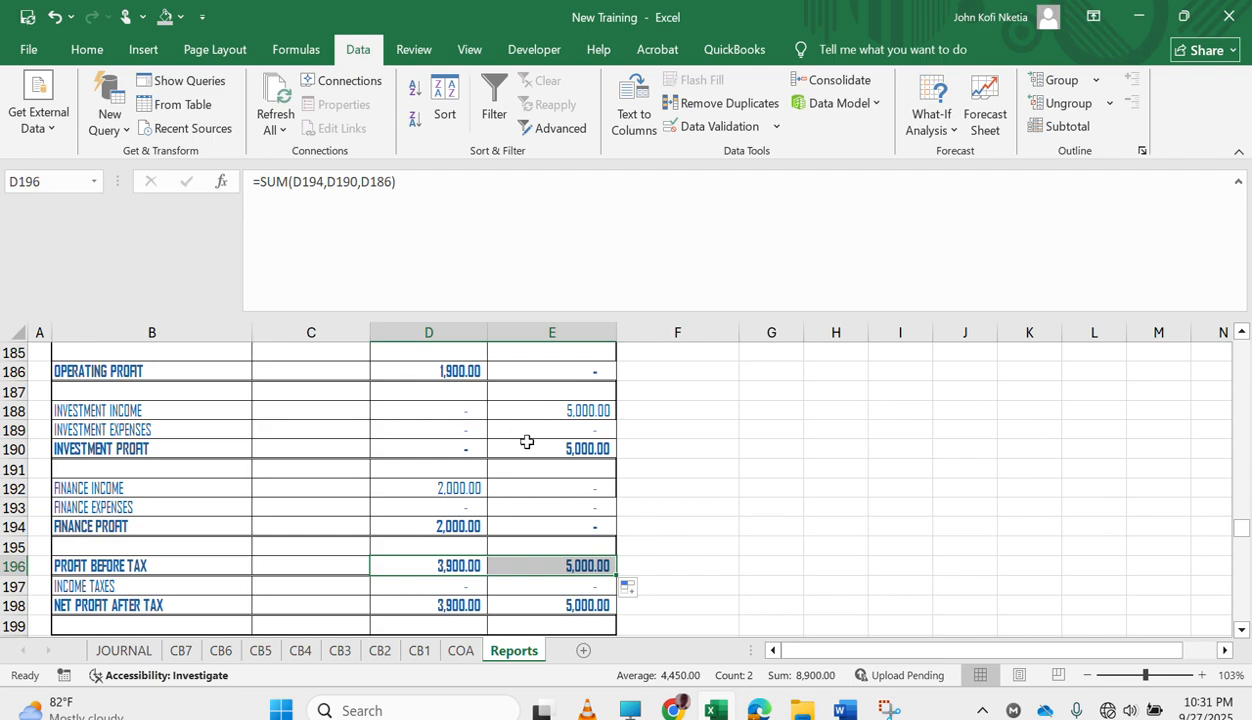
In the CB5 cashbook, reclassify the 2-Feb-21 entry as OTHER_EXPENSES with the item OTHER OPERATIN EXPENSES.
scroll(525, 442, up, 2)
scroll(527, 442, down, 2)
scroll(527, 442, up, 3)
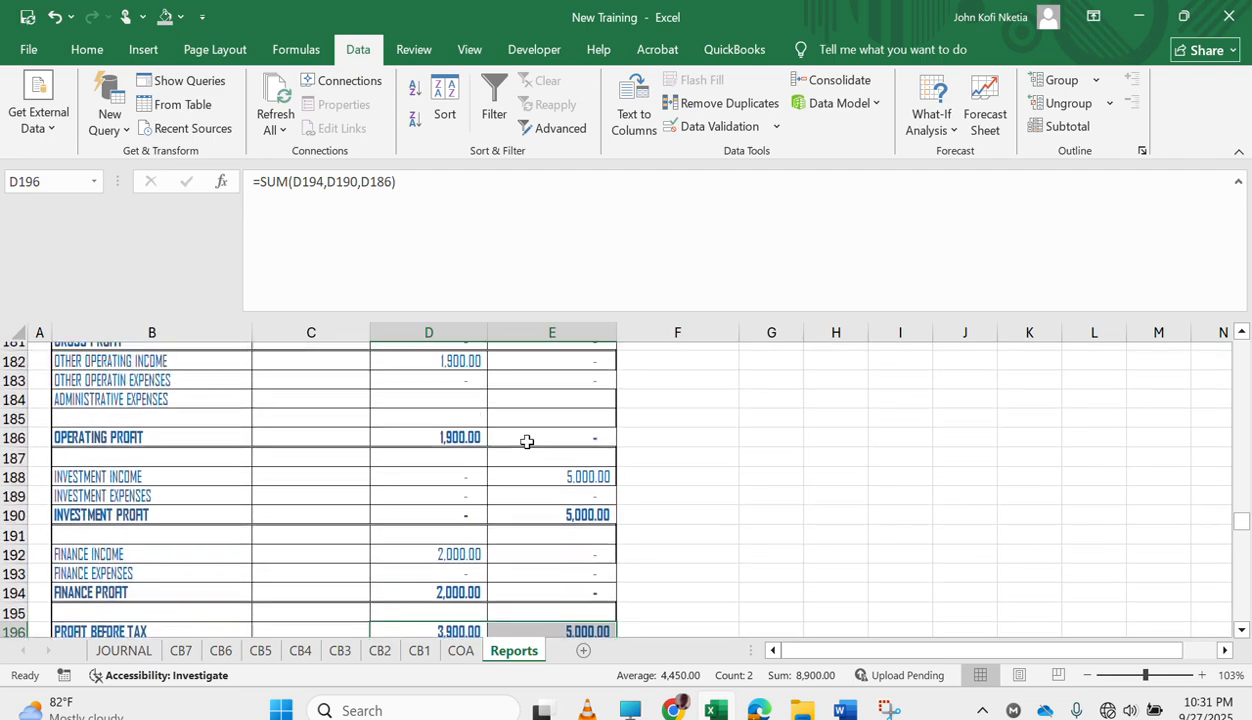
scroll(527, 442, down, 7)
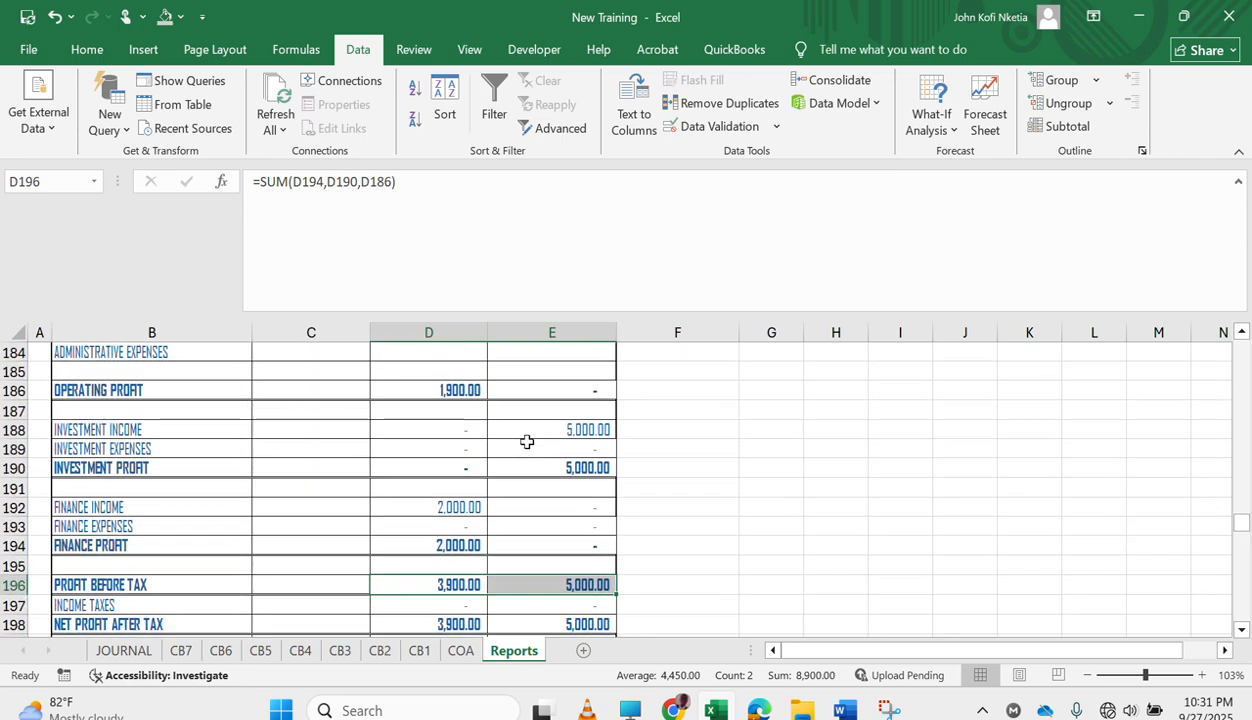
click(258, 651)
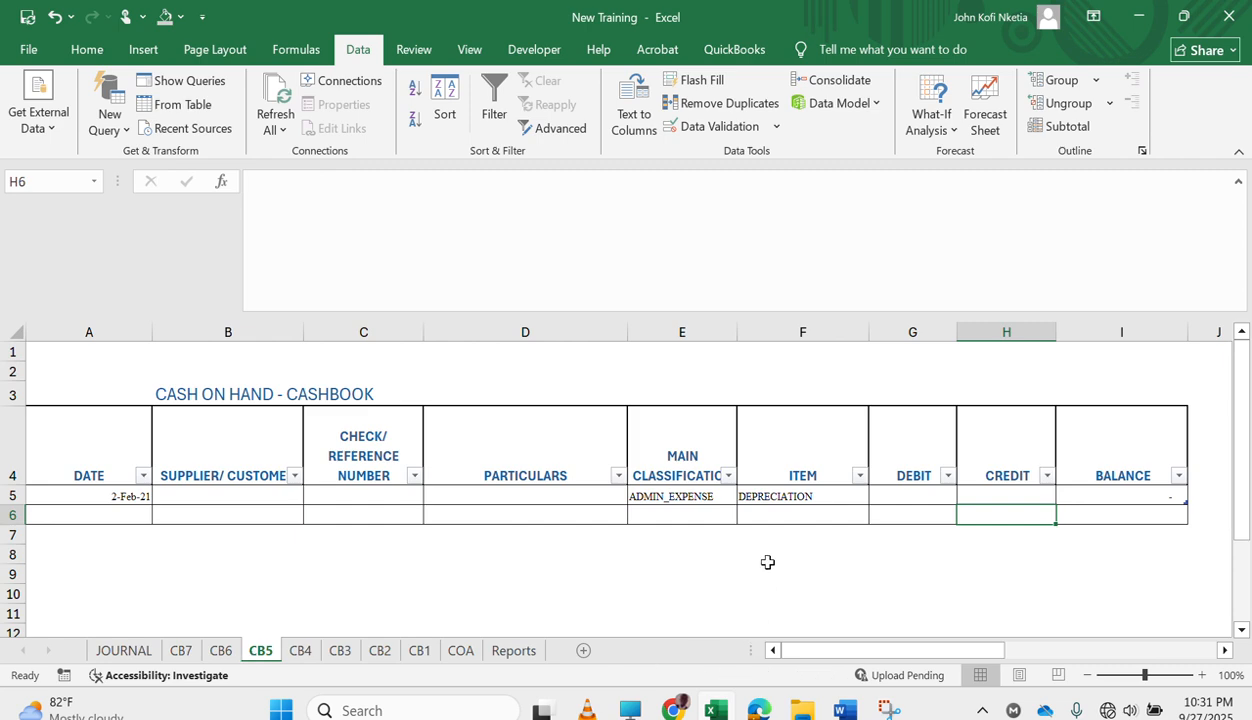
click(712, 496)
click(745, 497)
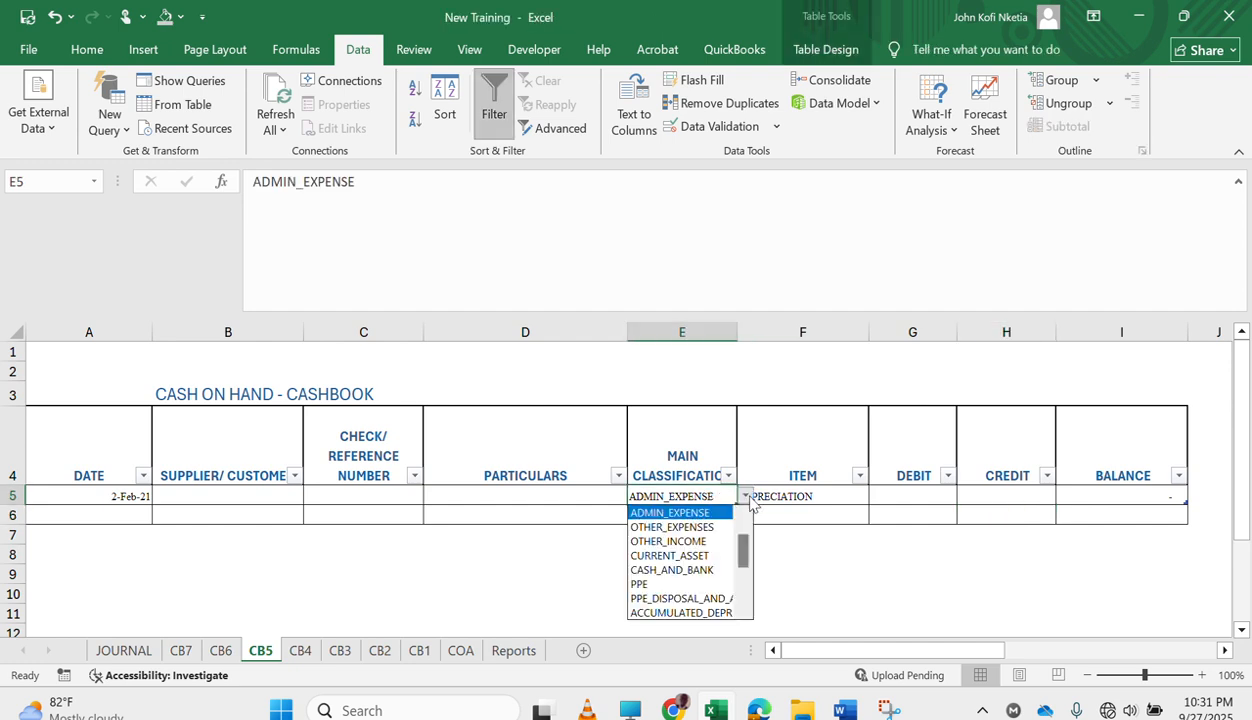
click(710, 527)
click(806, 496)
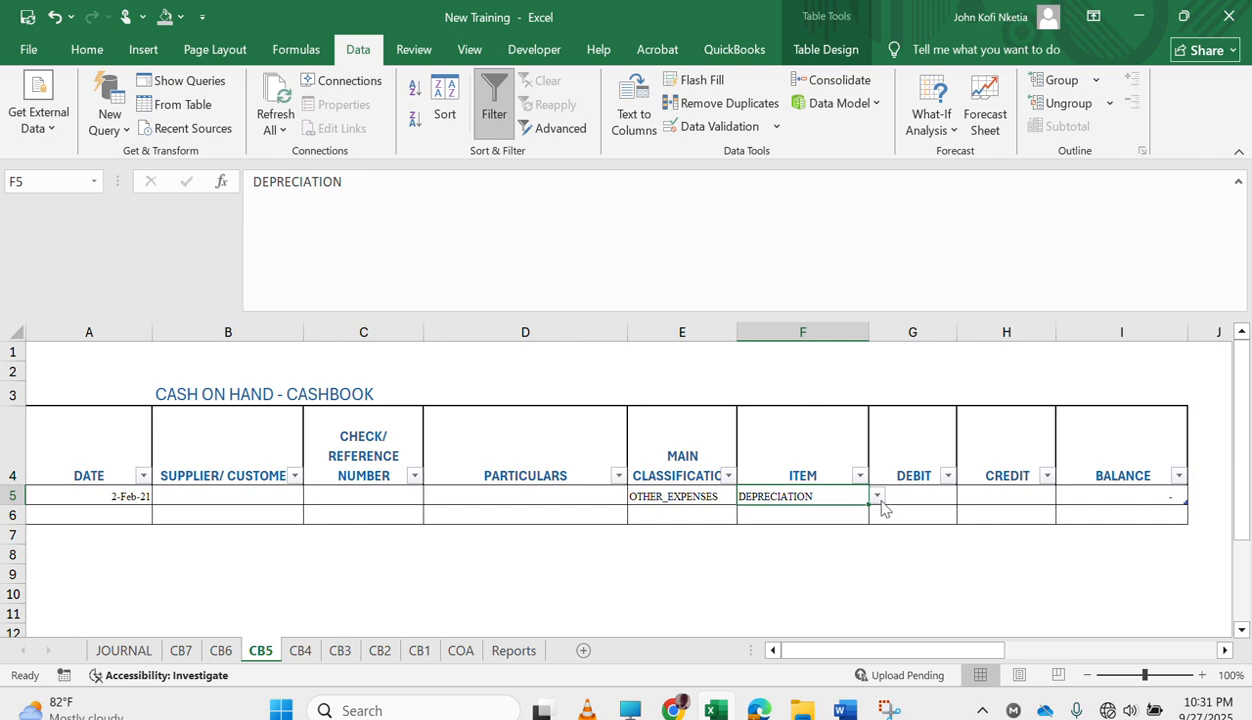
click(879, 498)
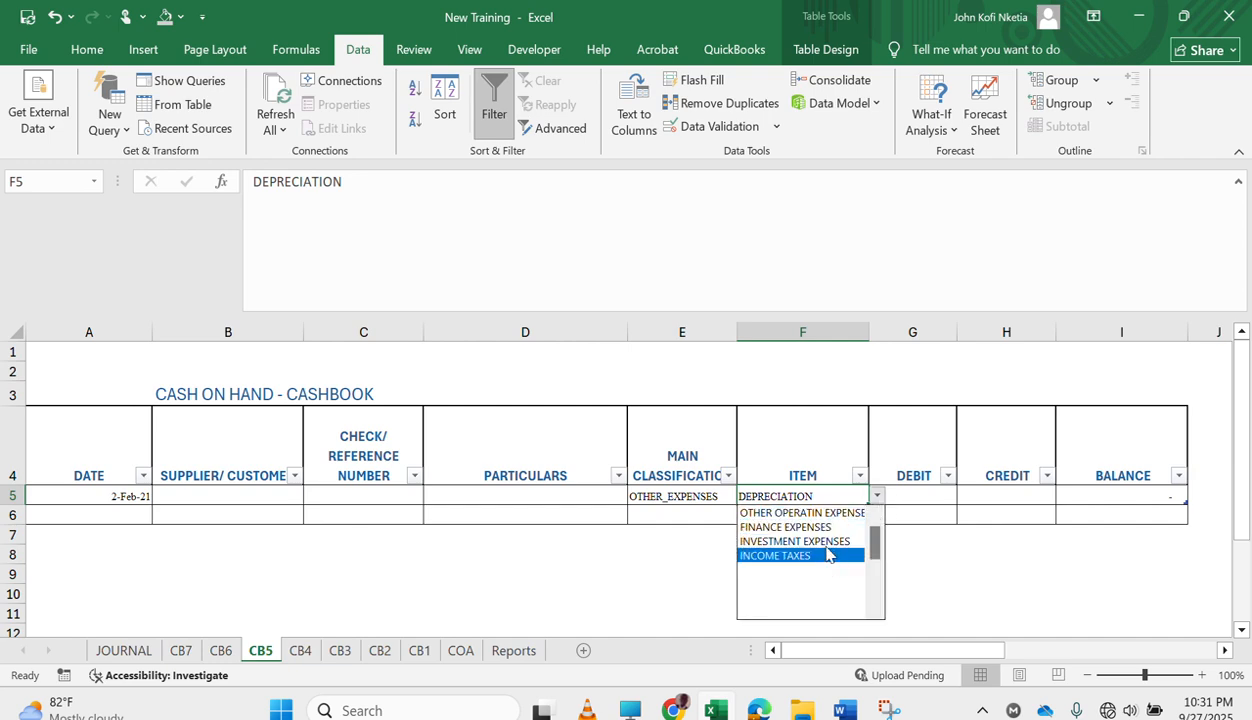
click(844, 515)
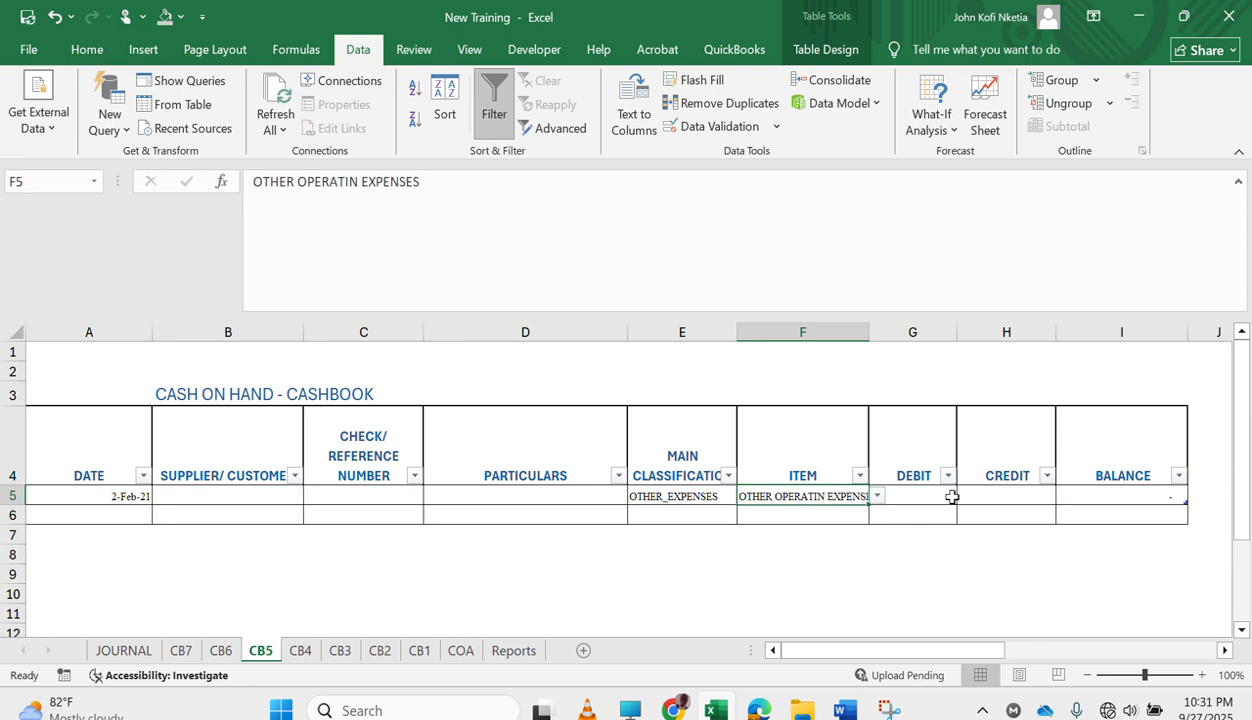
Enter a credit of 1000 for the OTHER OPERATIN EXPENSES entry in CB5.
click(972, 489)
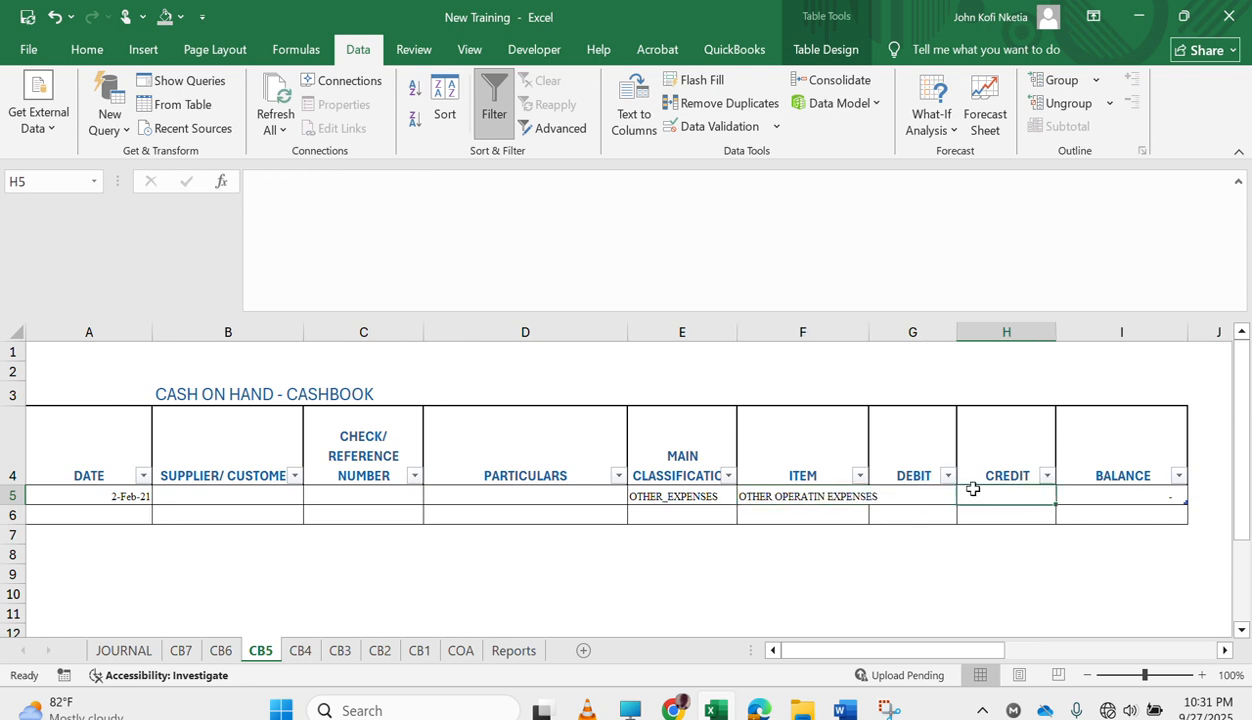
text(900)
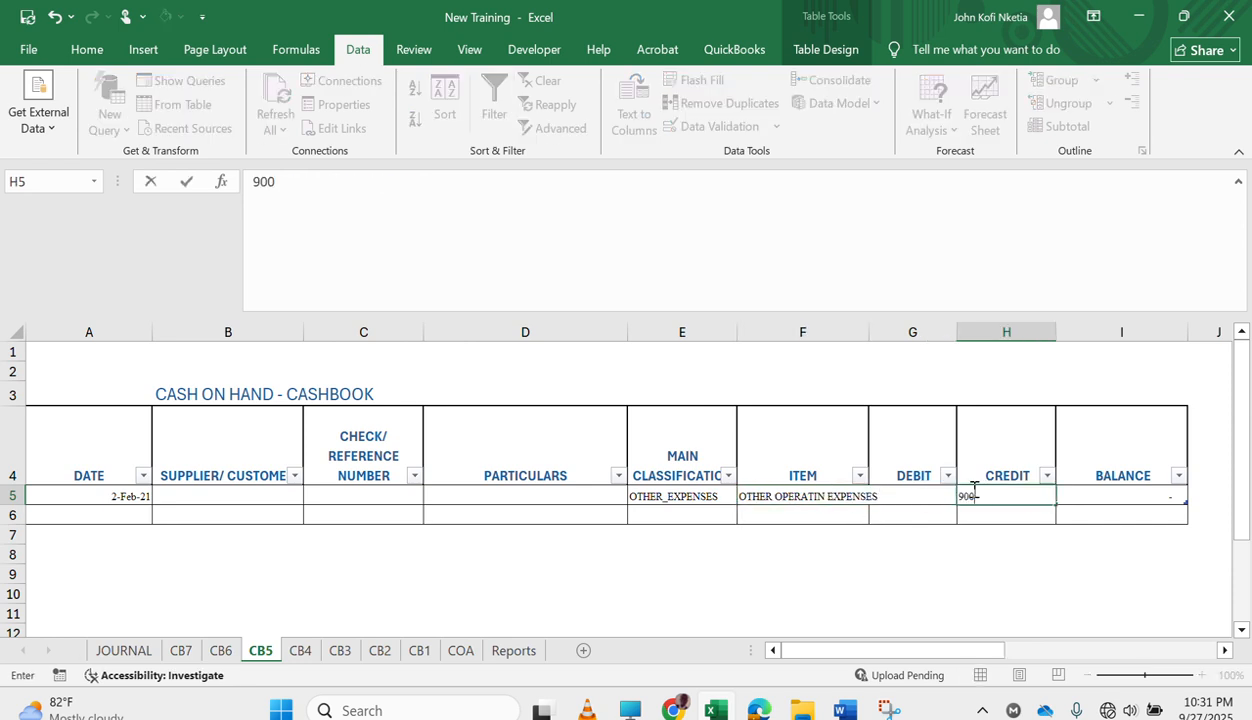
text(00)
key(Return)
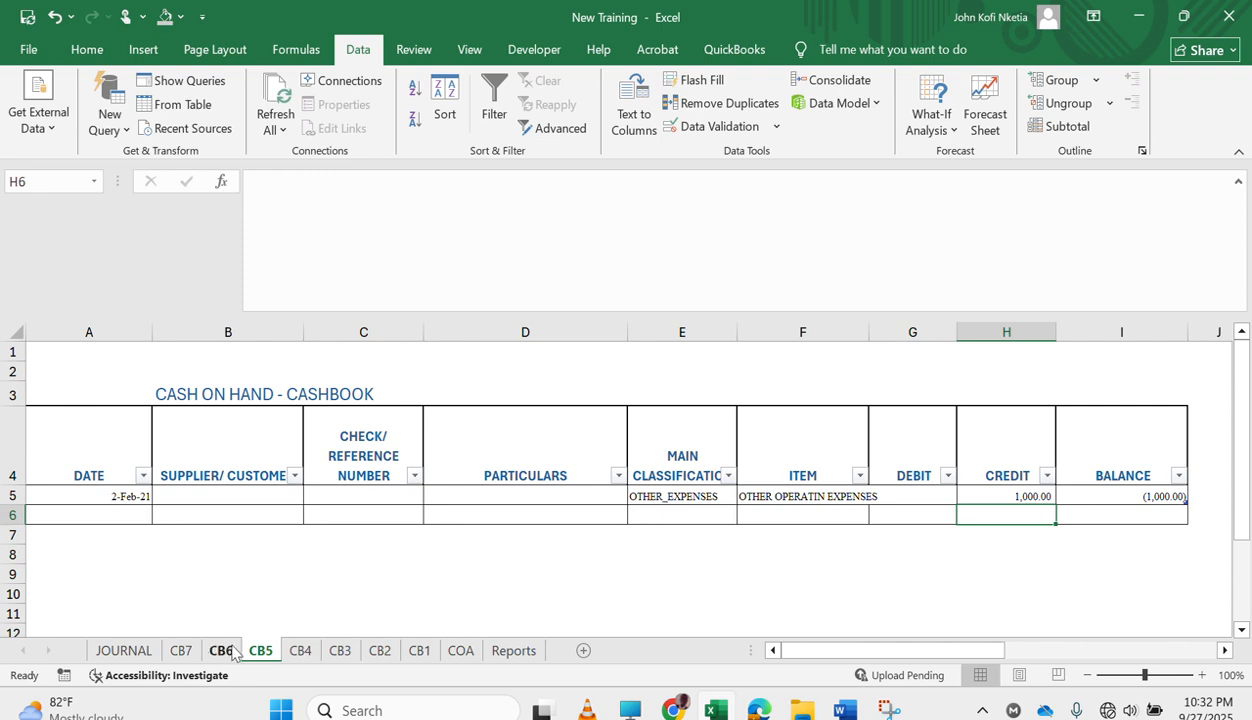
Start a new entry in the first row of the CB6 cashbook dated 1-Jan-21.
click(226, 650)
text(1)
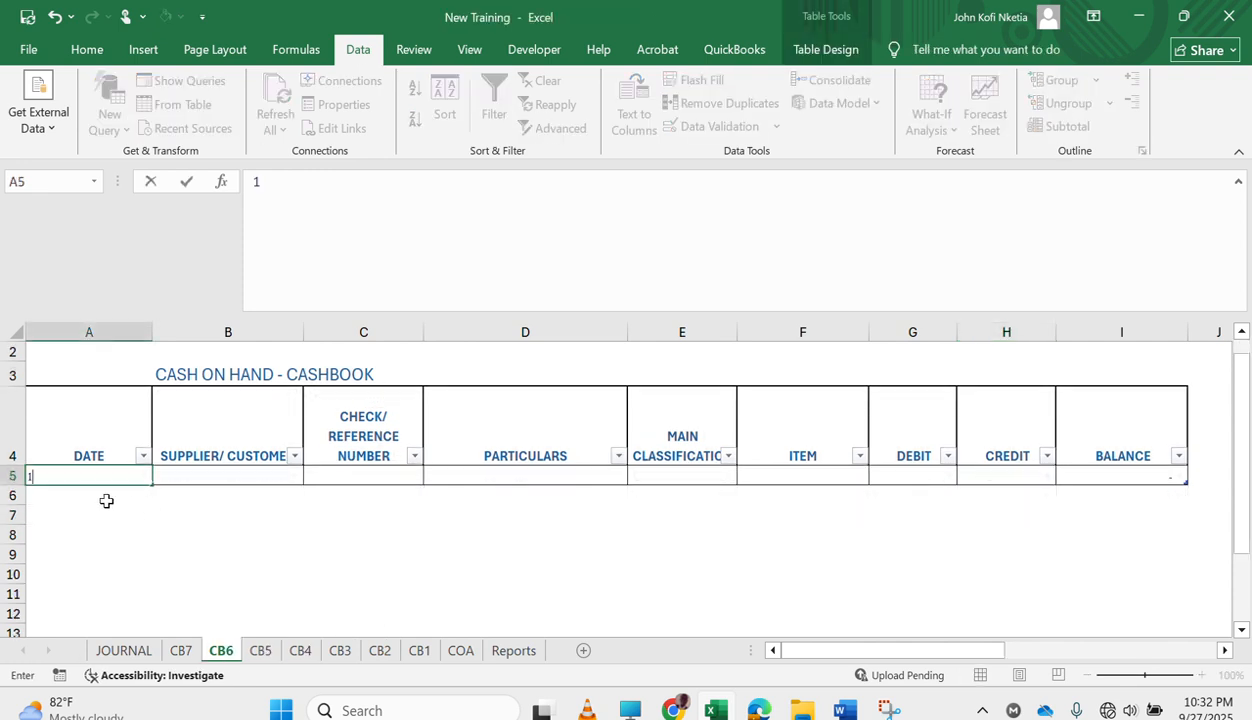
key(Tab)
key(Tab)
key(Tab)
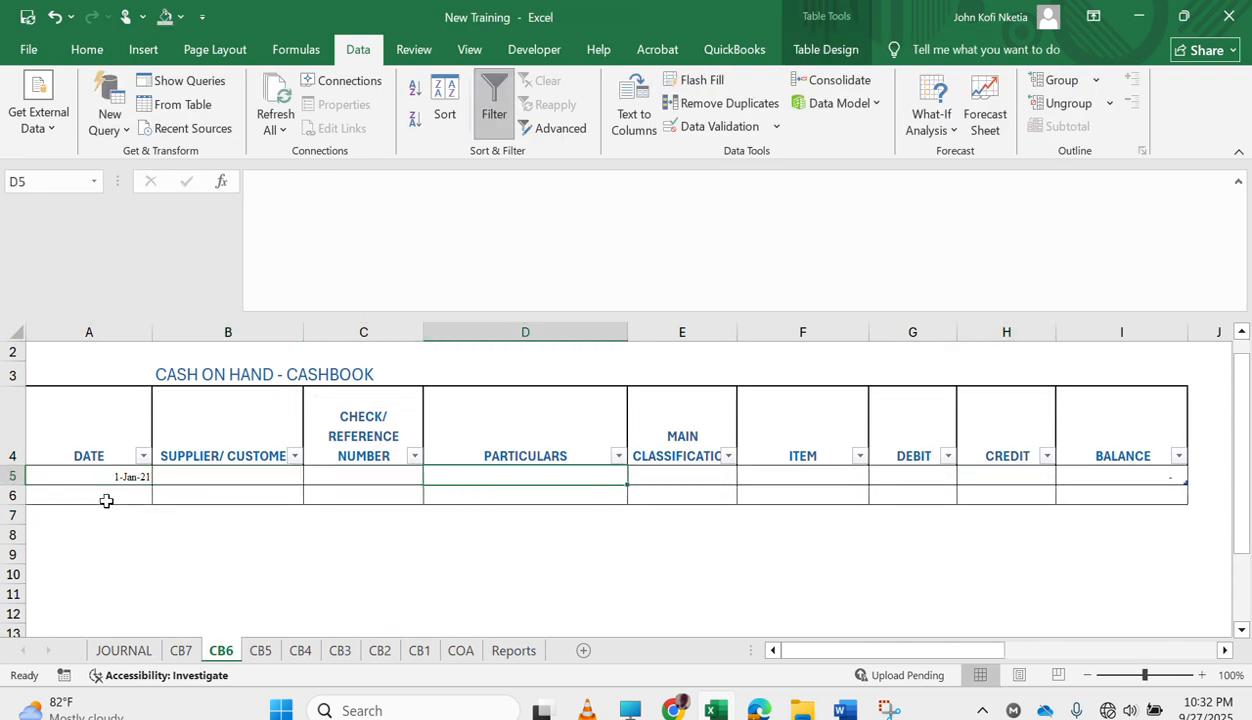
Classify the CB6 entry as OTHER_EXPENSES with the item FINANCE EXPENSES and enter a credit of 8000.
click(682, 475)
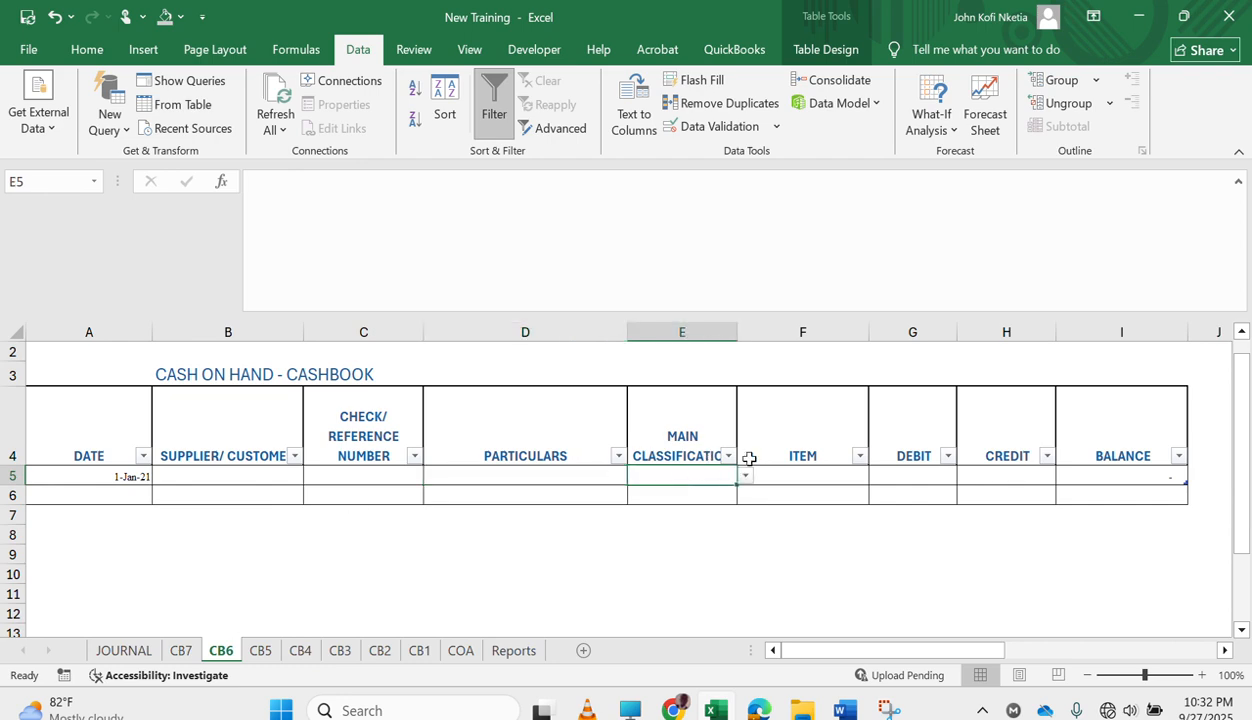
click(744, 479)
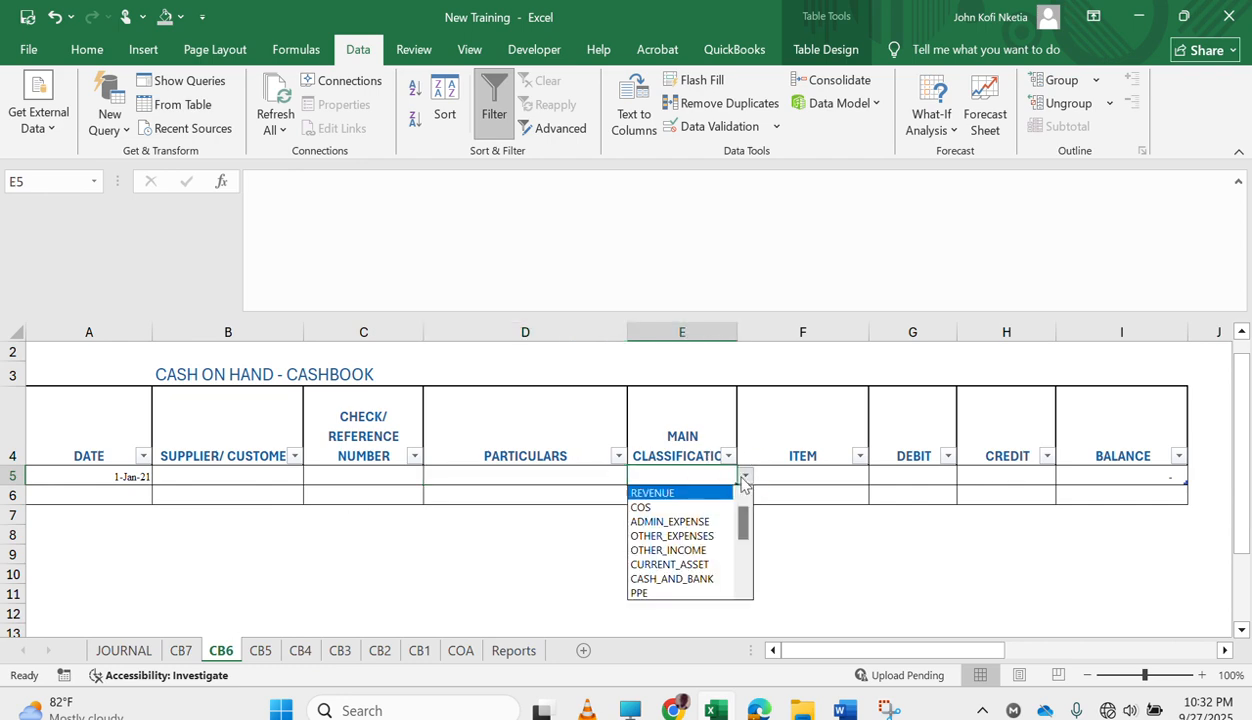
click(700, 538)
click(800, 478)
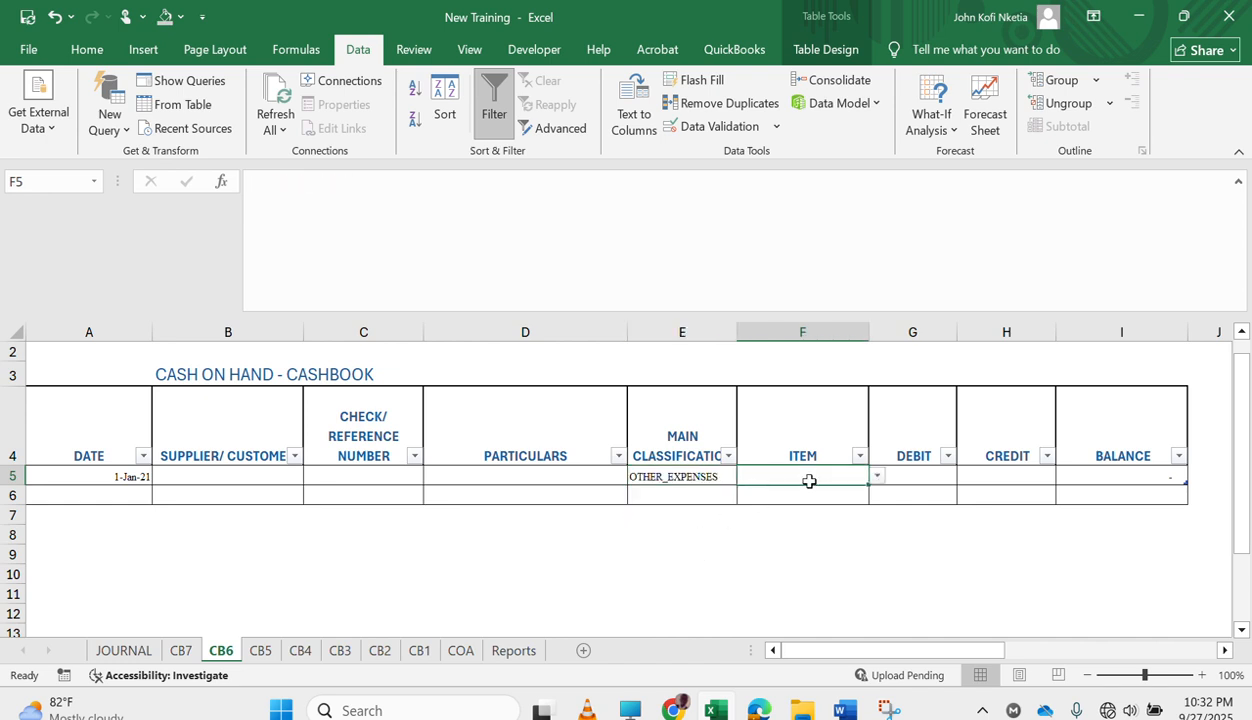
click(876, 478)
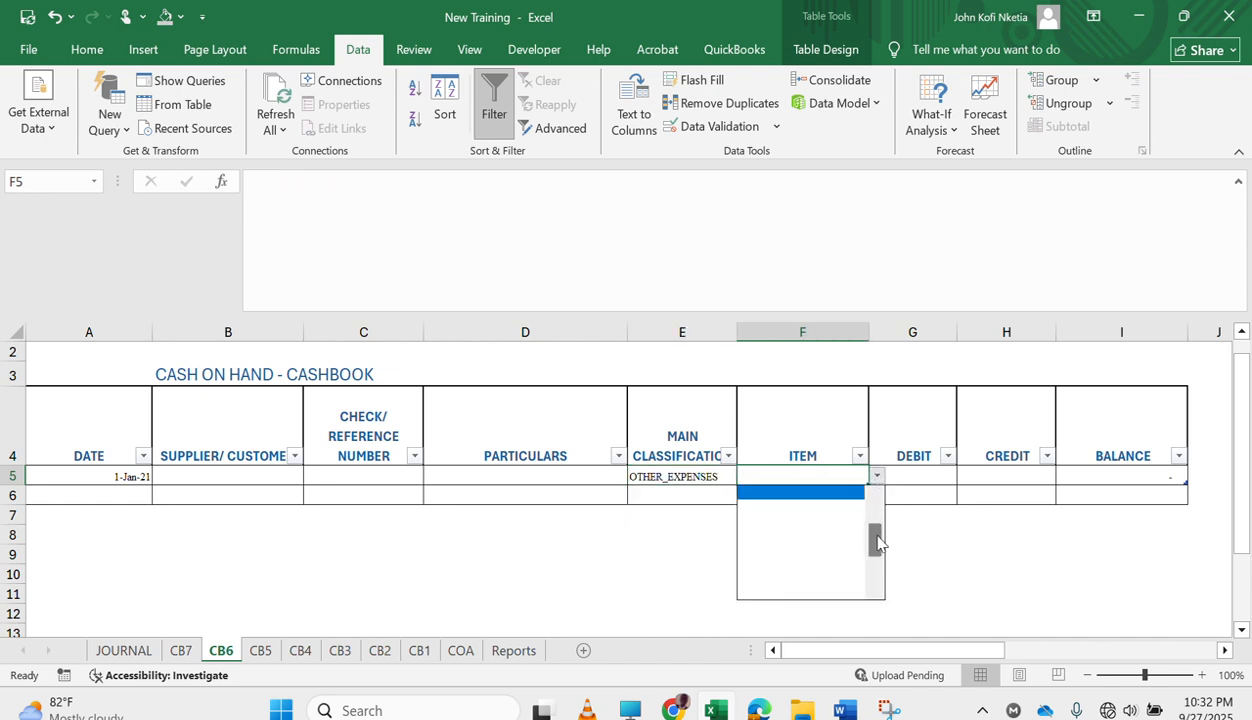
drag(876, 542, 875, 517)
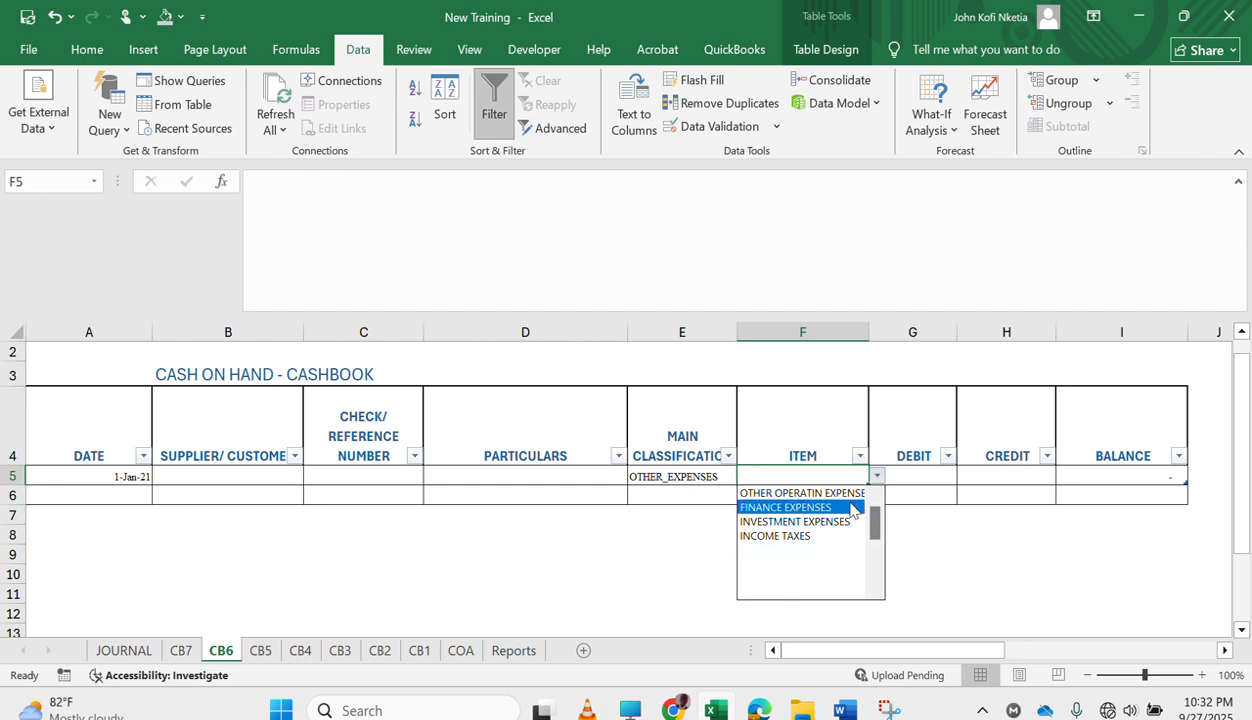
click(820, 507)
click(975, 472)
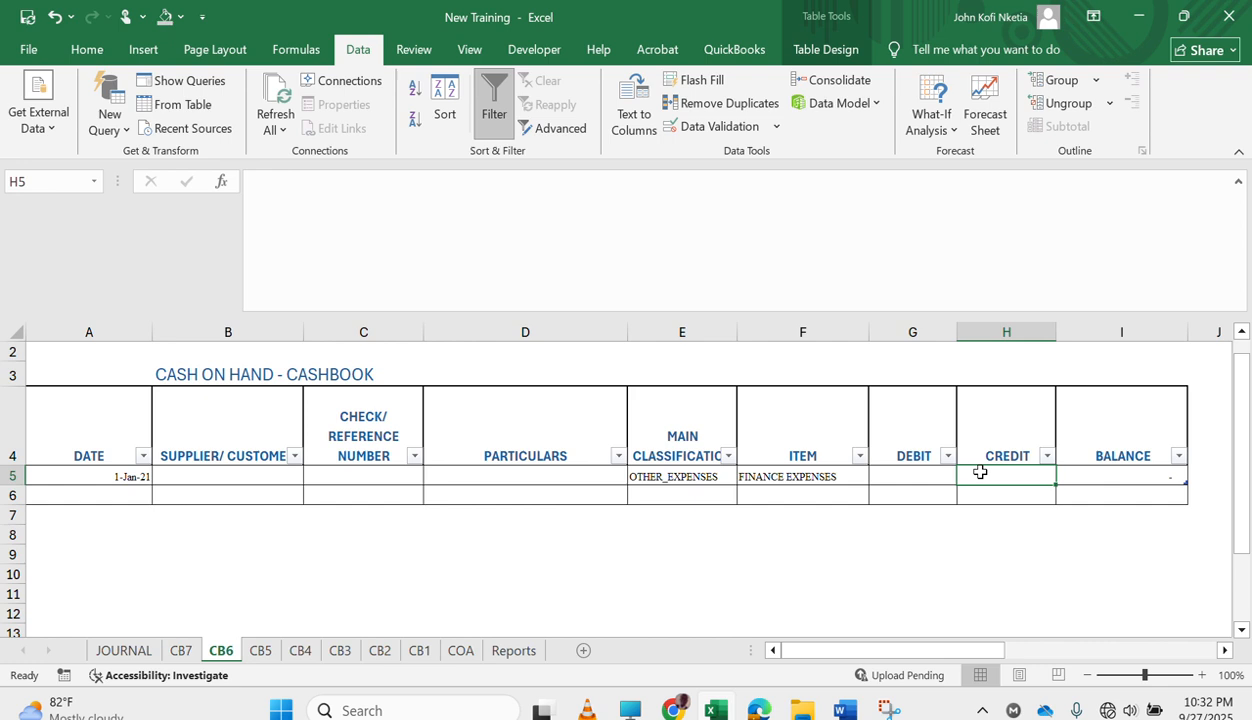
text(8000)
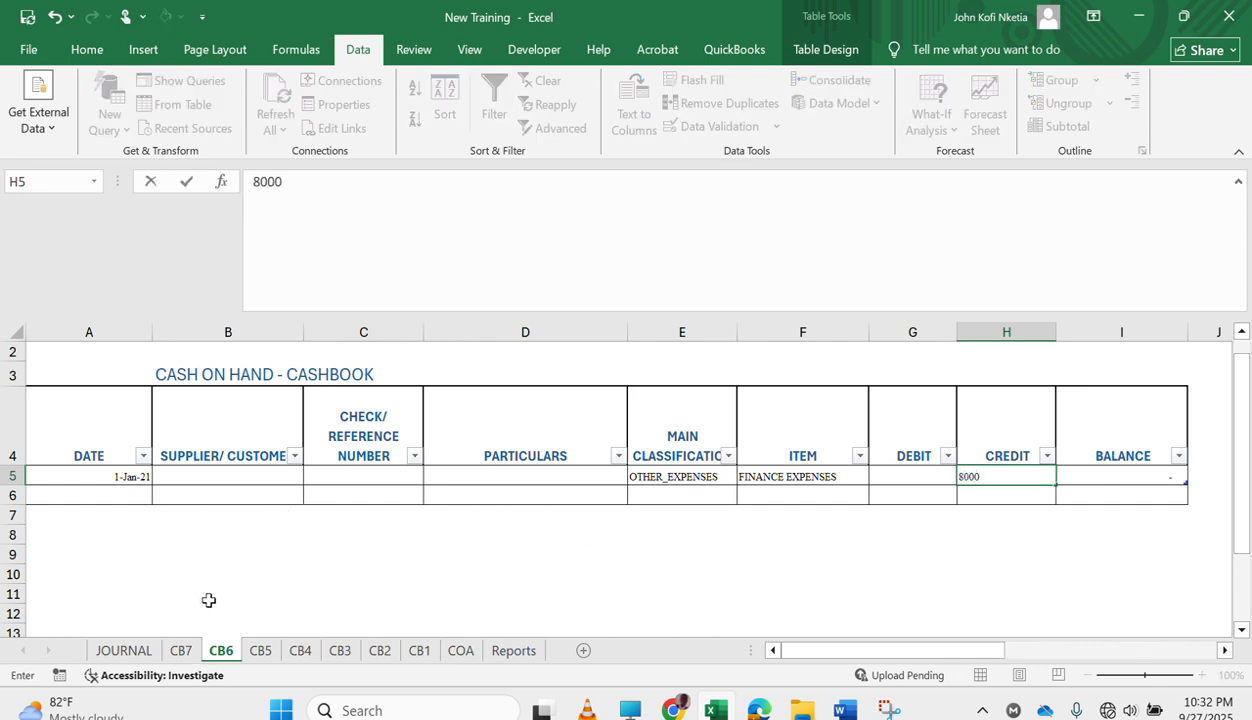
Start a new entry in the first row of the CB7 cashbook dated 2-Feb-21.
click(185, 651)
click(110, 497)
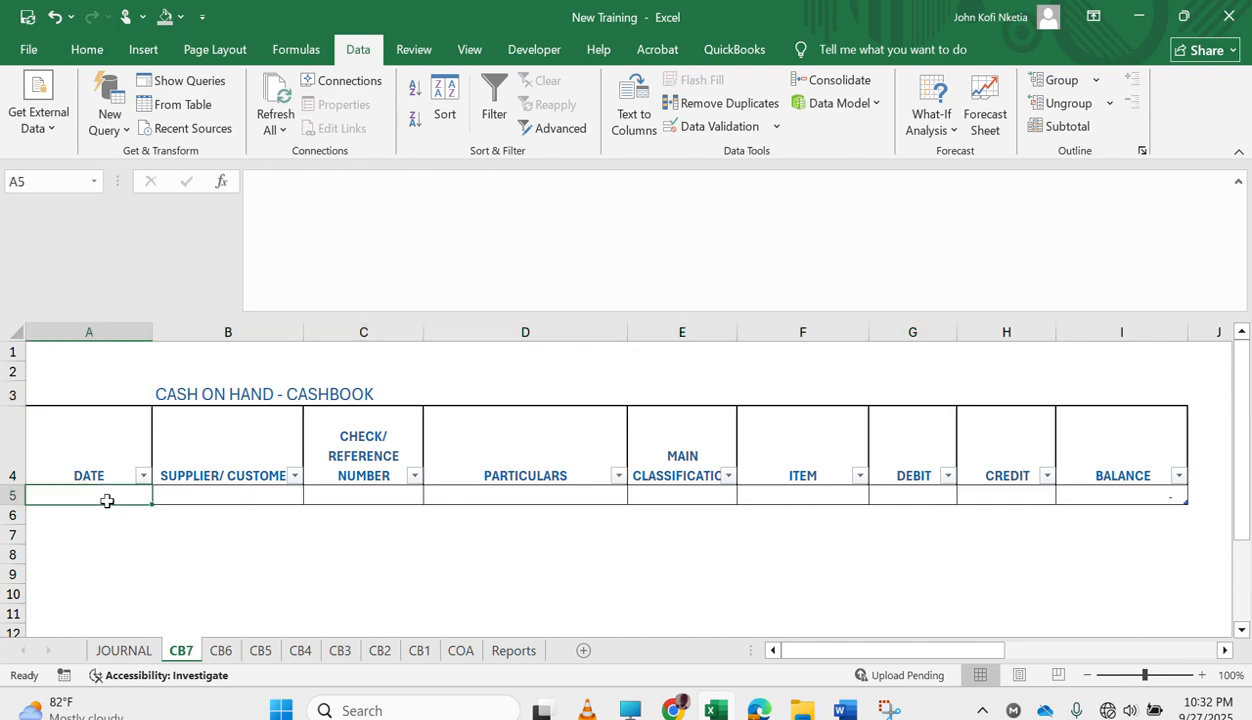
text(2/2/21)
key(Tab)
key(Tab)
key(Tab)
key(Tab)
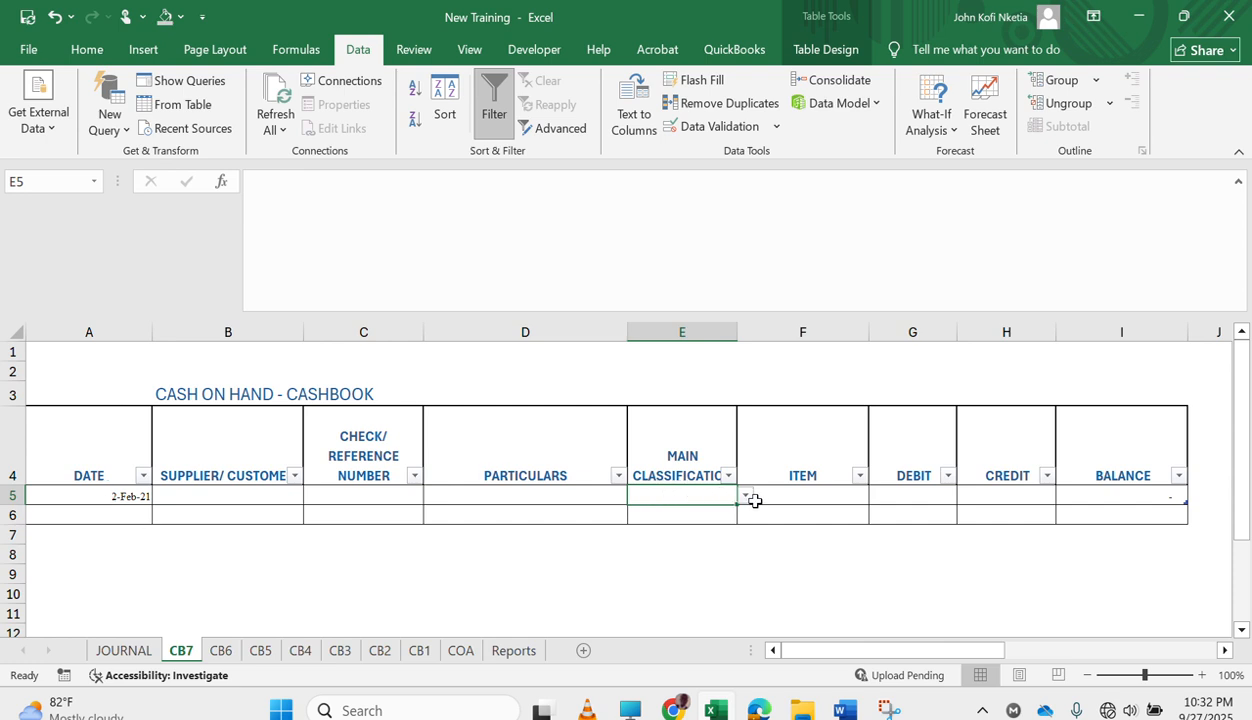
Classify the CB7 entry as OTHER_EXPENSES with the item INVESTMENT EXPENSES.
click(744, 497)
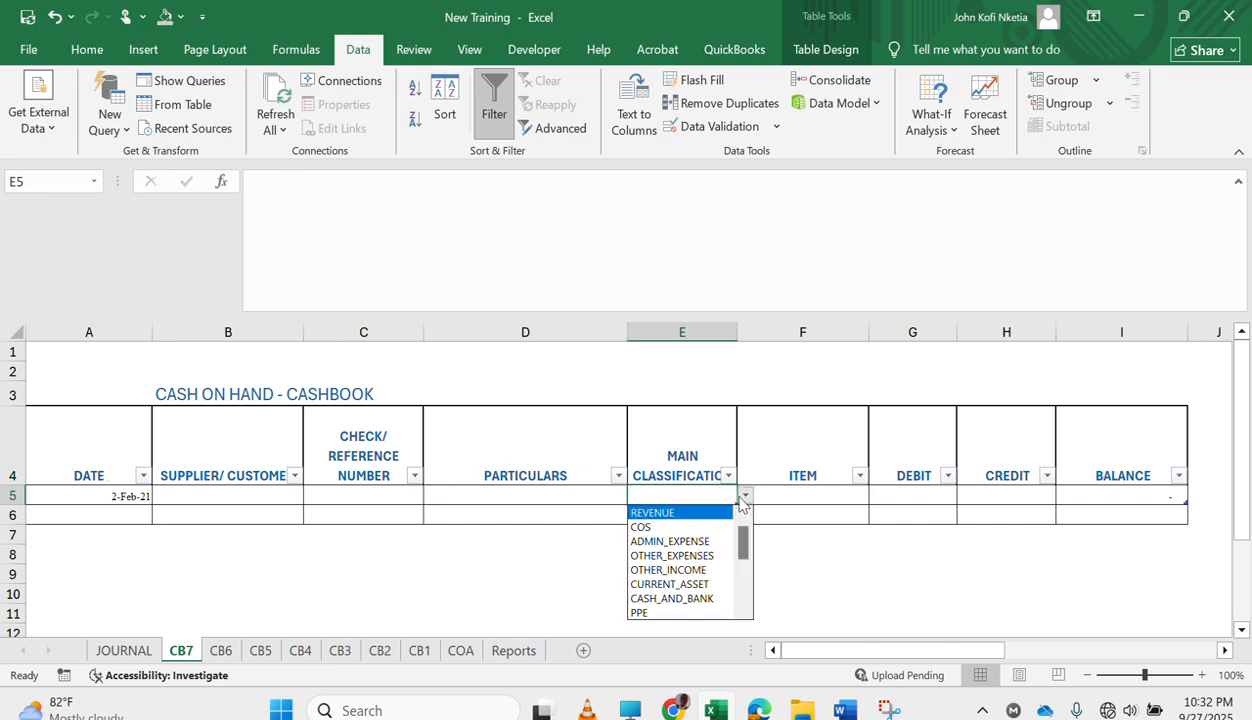
click(688, 556)
click(833, 494)
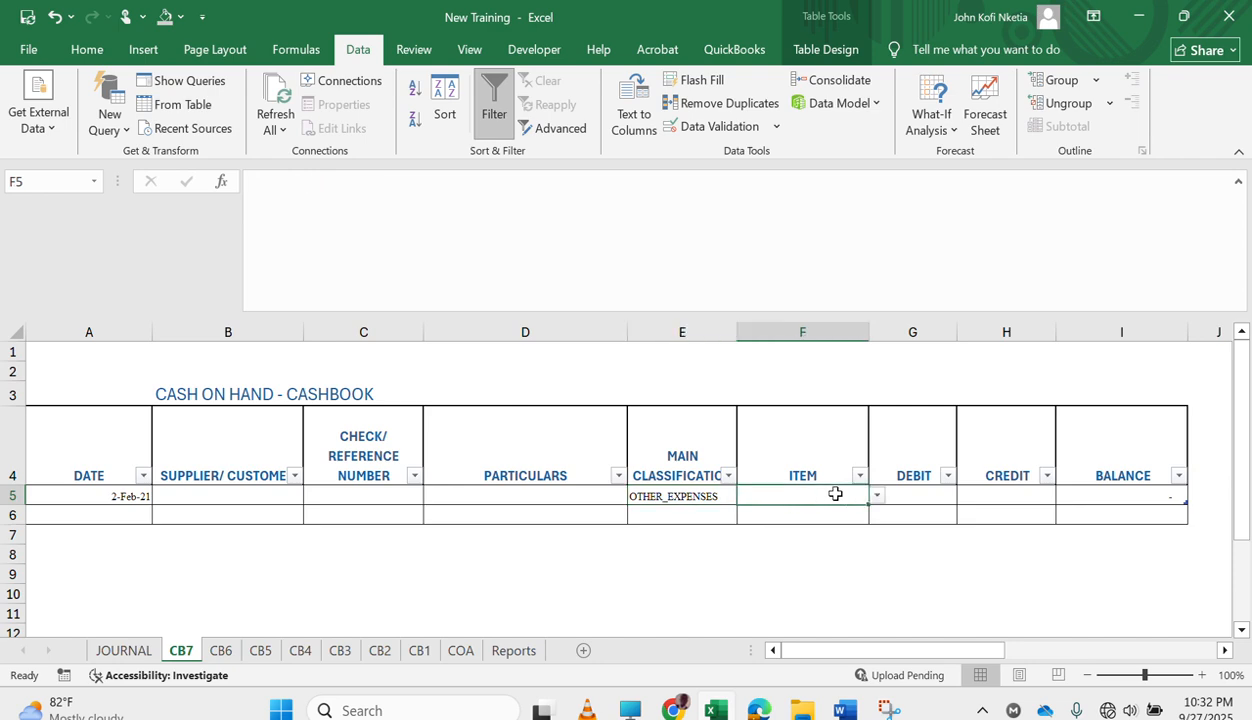
click(878, 497)
drag(873, 551, 870, 534)
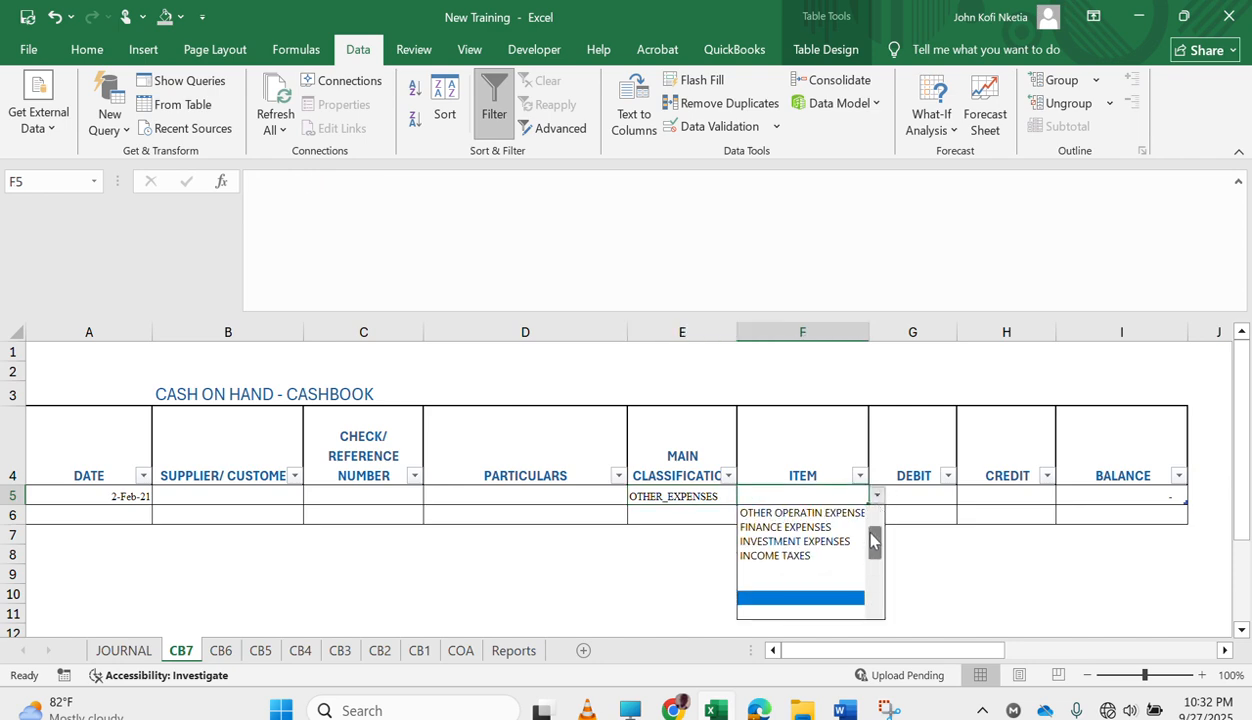
click(800, 542)
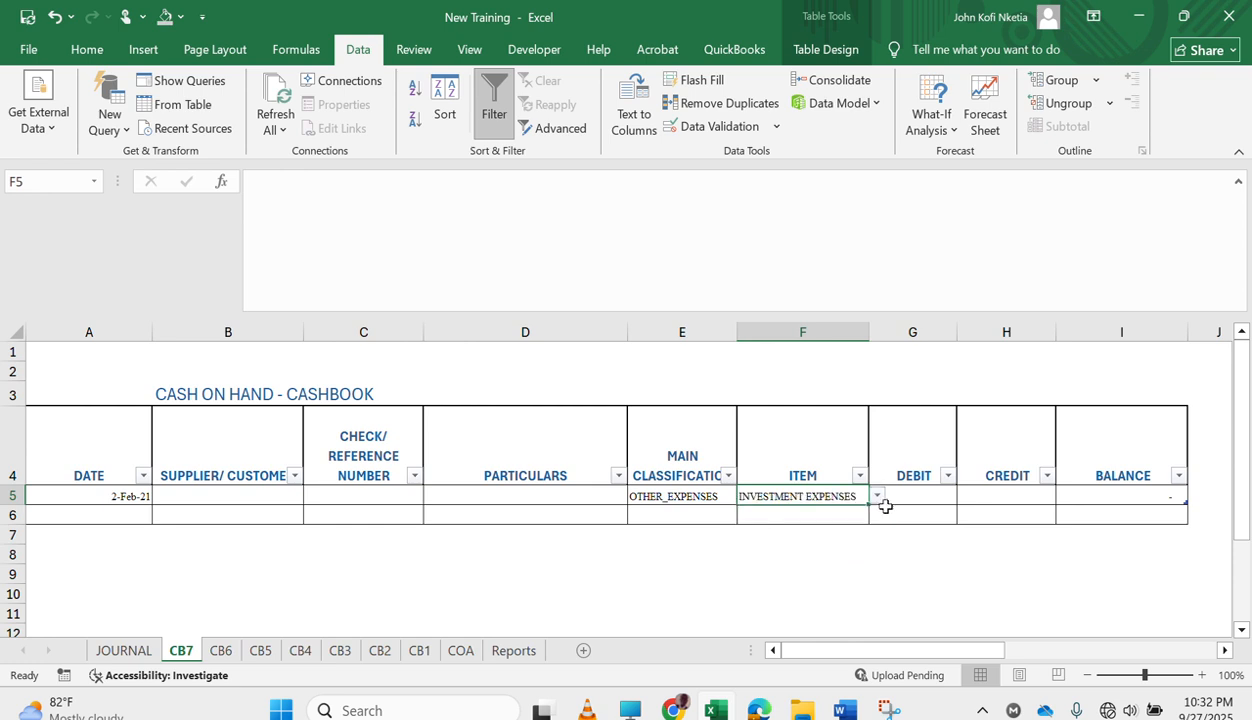
Enter a credit of 4000 for the INVESTMENT EXPENSES entry in CB7.
click(933, 494)
click(992, 500)
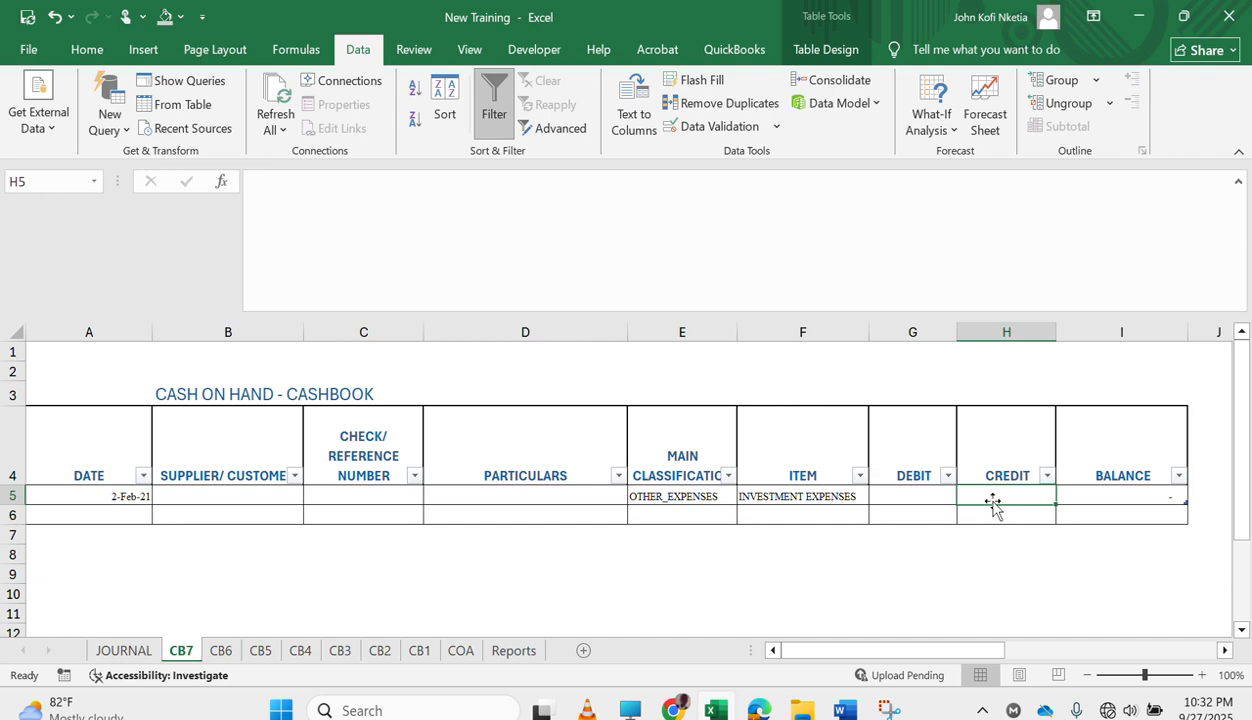
text(4000)
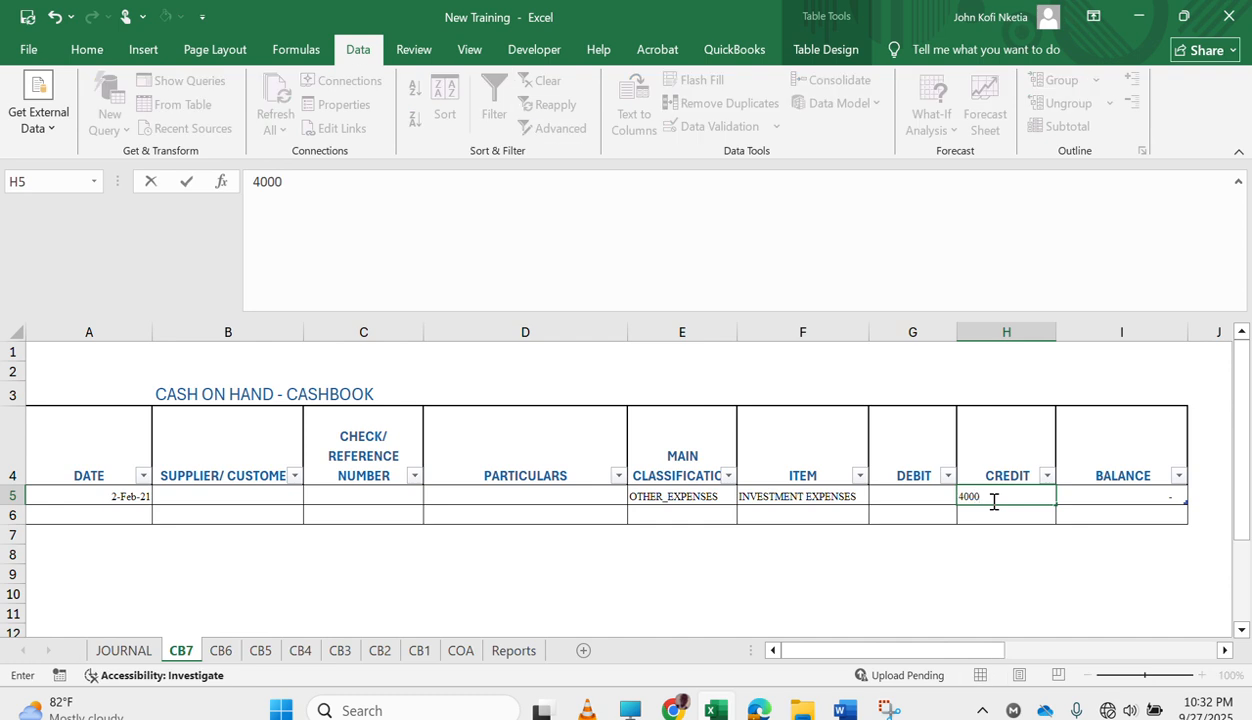
On the Reports sheet, set OPERATING PROFIT for 31-DEC-2021 to =SUM(D181:D182)-SUM(D183:D185) and fill it across to 31-DEC-2020.
click(514, 650)
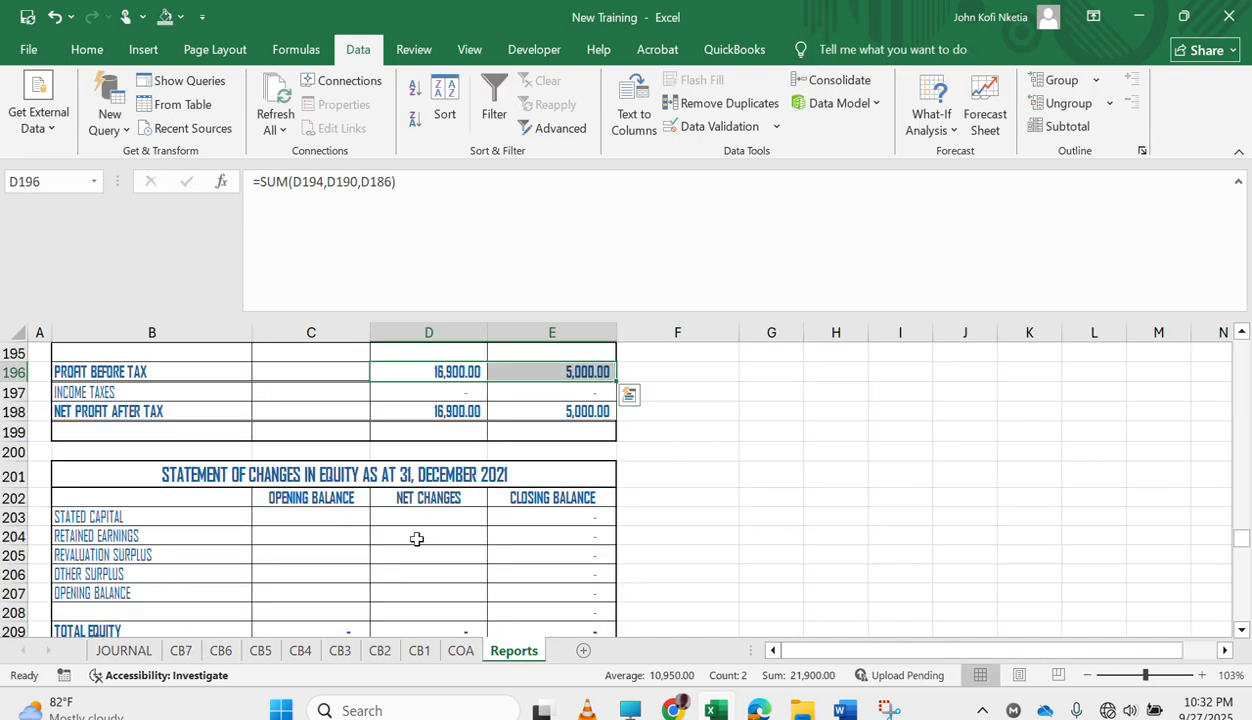
scroll(417, 539, up, 3)
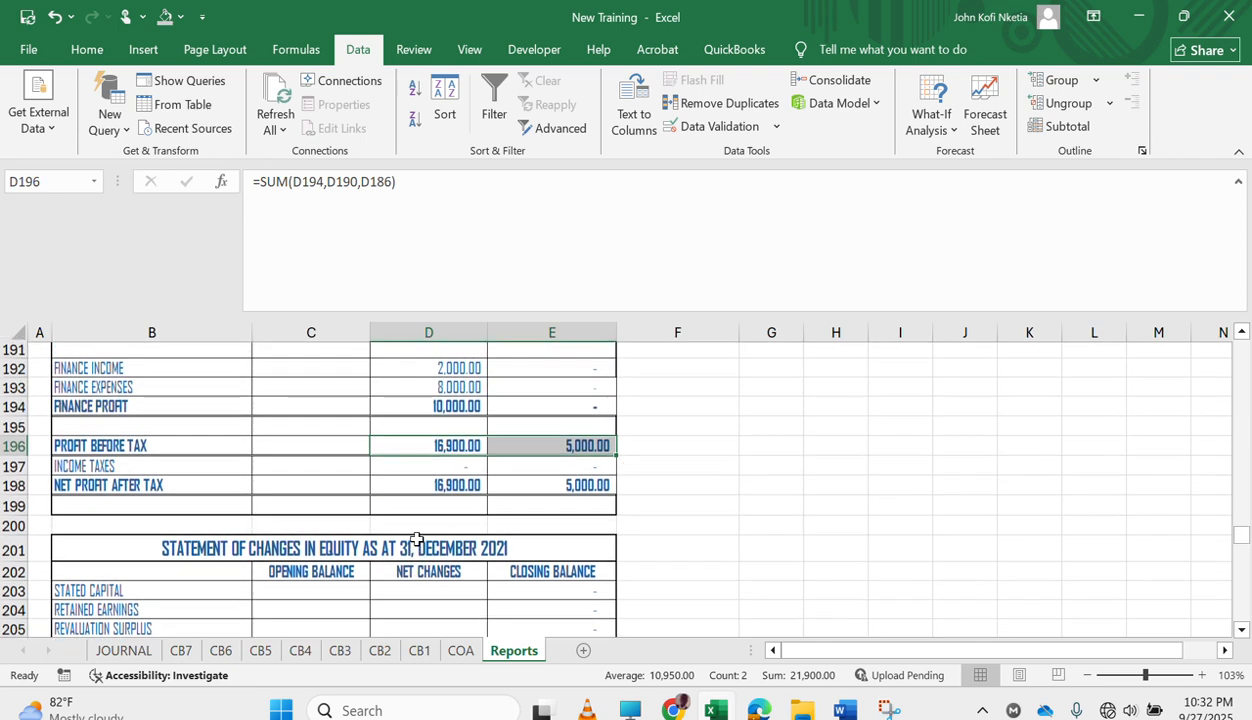
scroll(417, 539, up, 3)
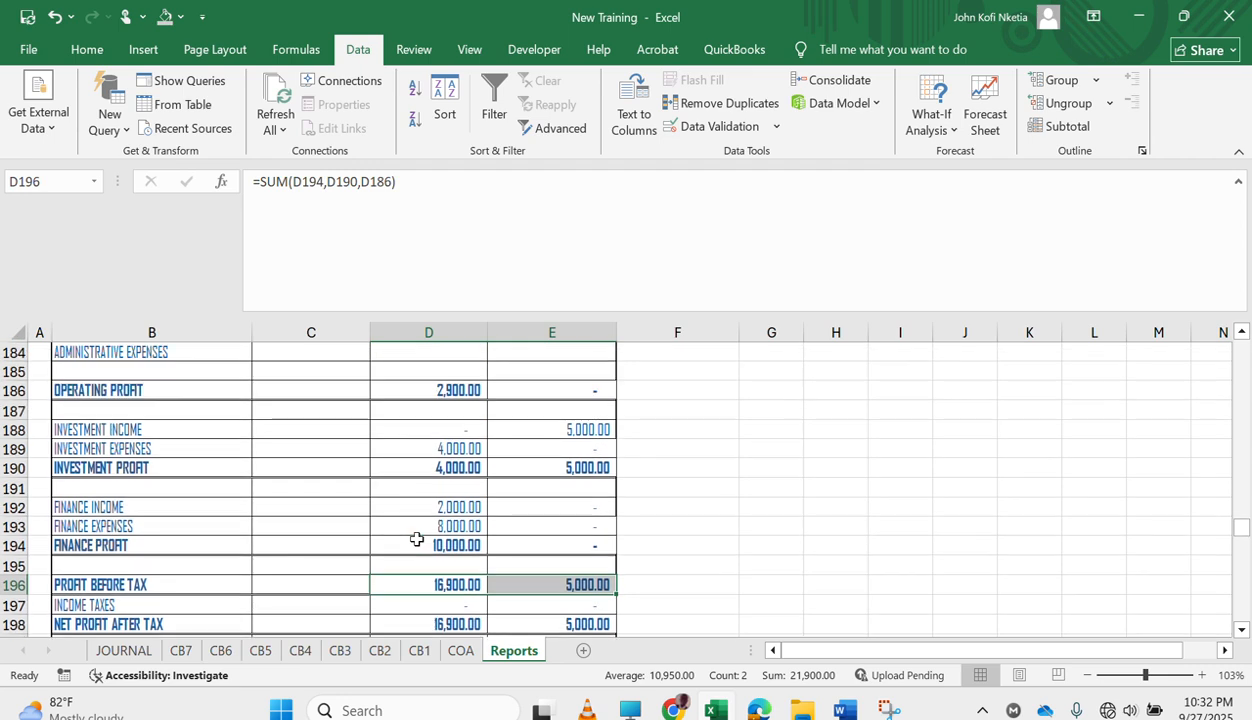
scroll(417, 539, up, 1)
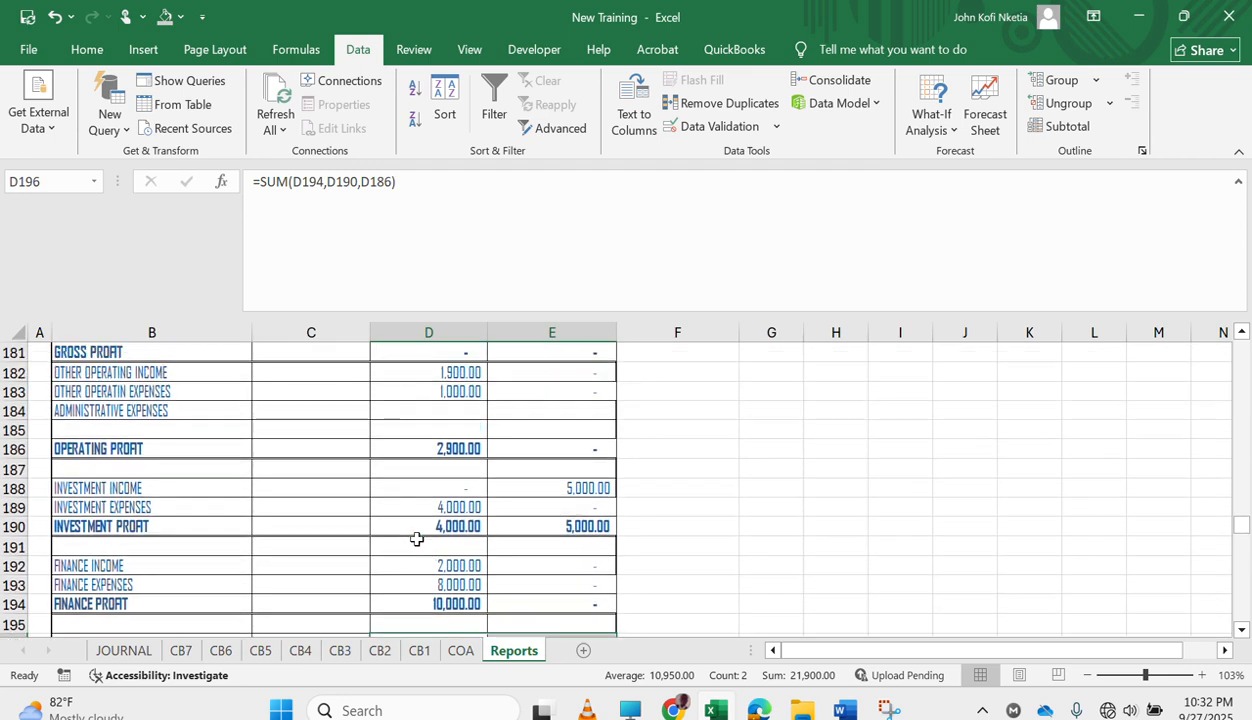
scroll(417, 539, up, 2)
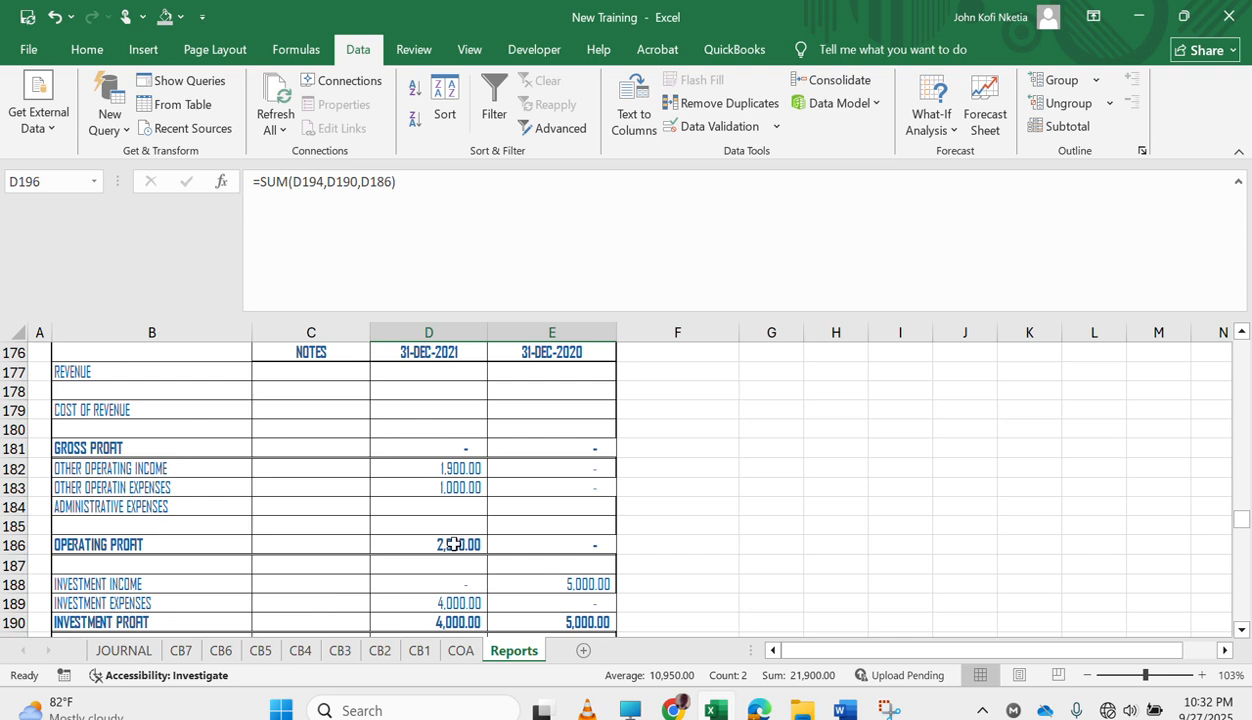
double_click(452, 544)
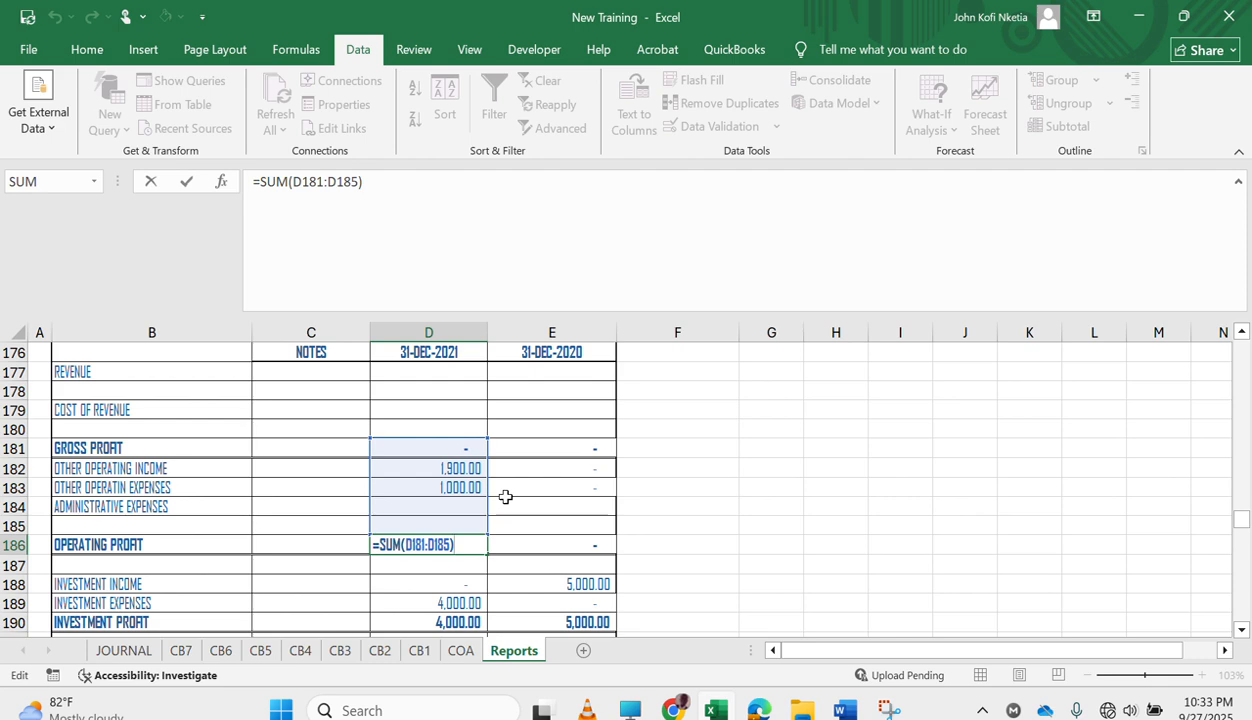
key(Escape)
text(=SUM()
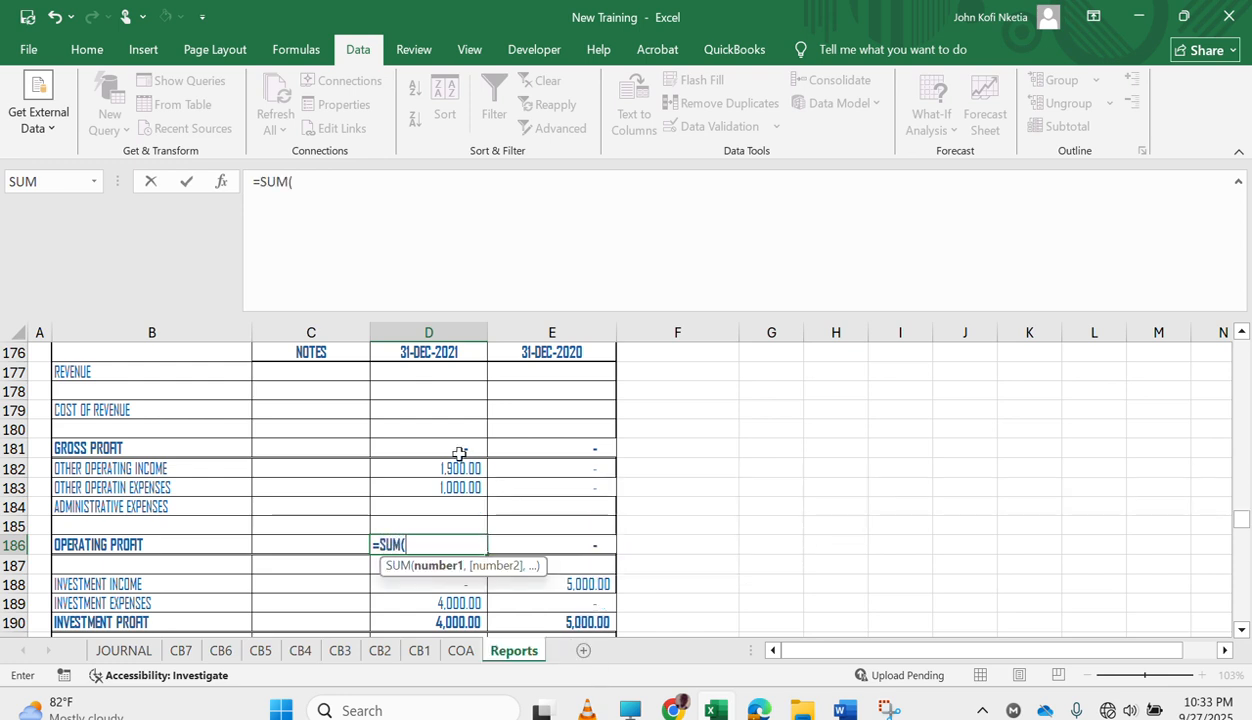
drag(459, 450, 456, 475)
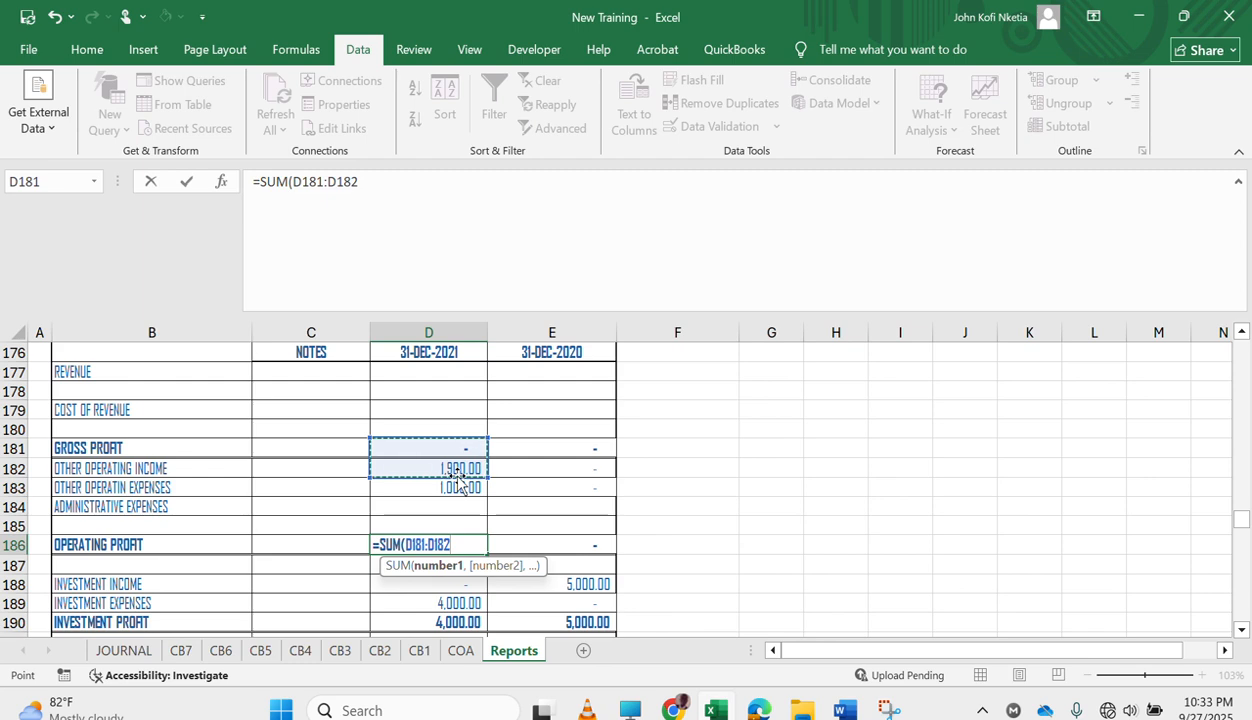
text()-SUM()
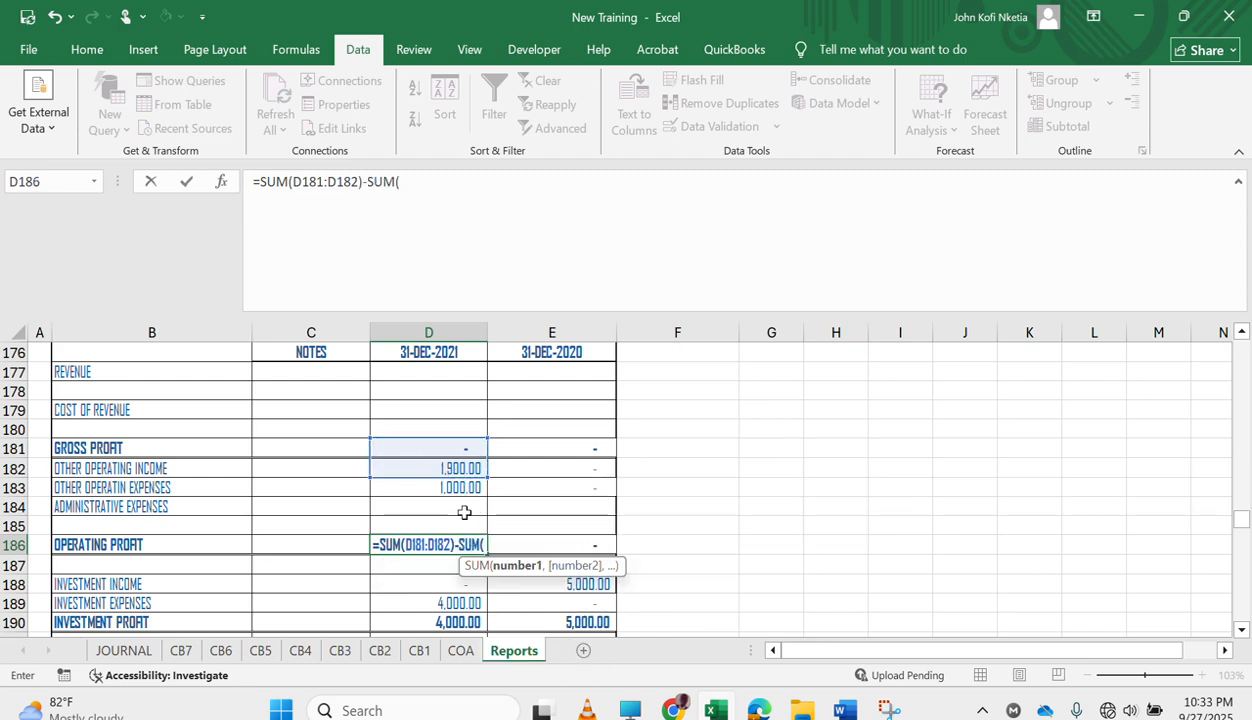
drag(455, 487, 452, 526)
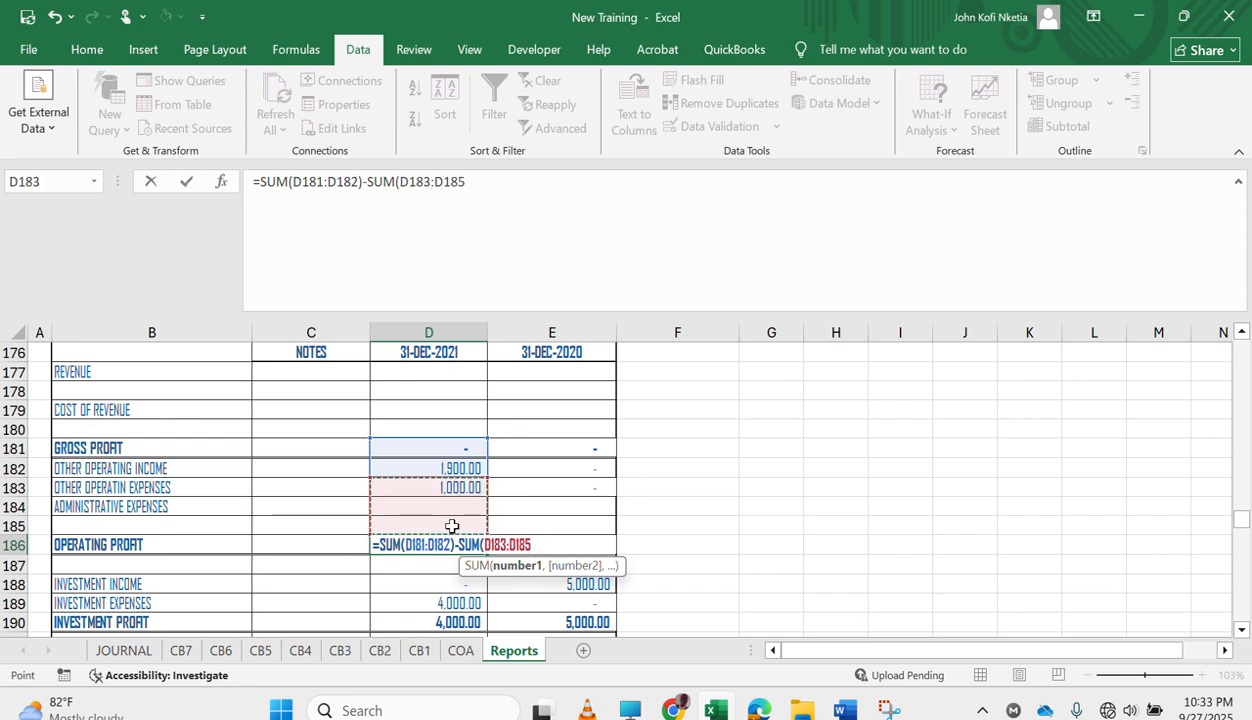
key(Return)
key(Return)
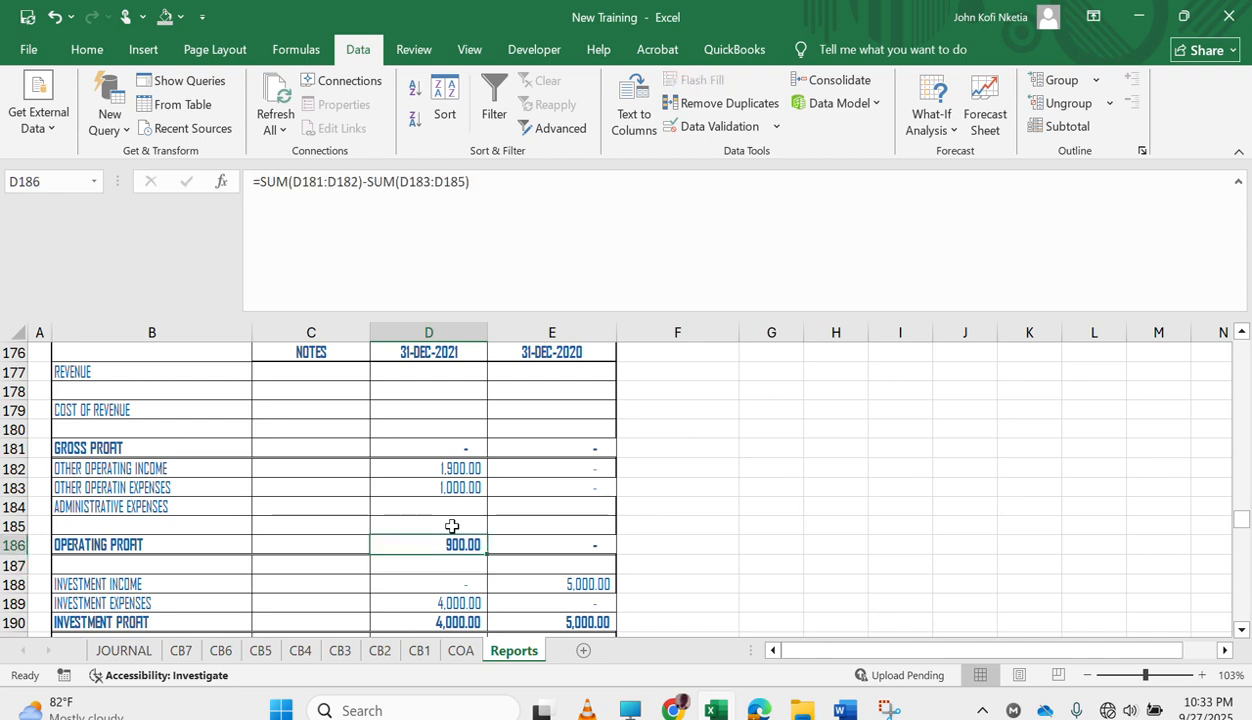
drag(490, 553, 592, 558)
Set INVESTMENT PROFIT for 31-DEC-2021 to =D188-D189 and fill it across to the 31-DEC-2020 column.
scroll(487, 580, down, 3)
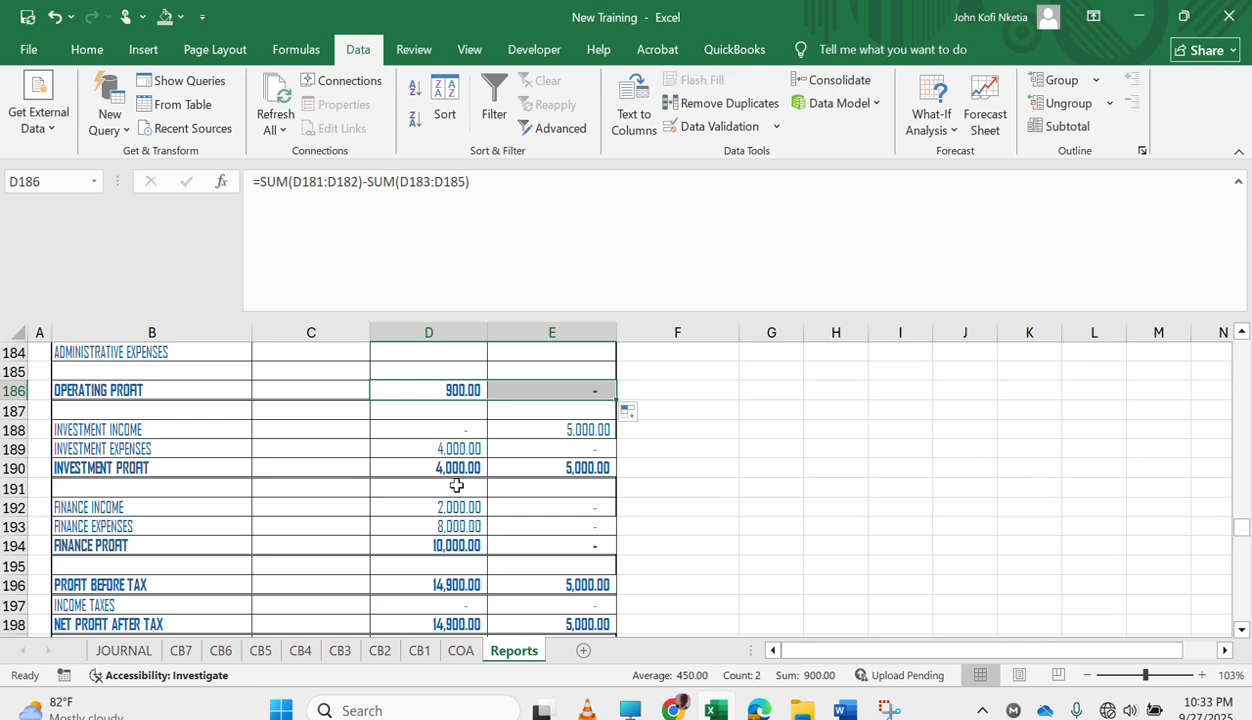
double_click(453, 467)
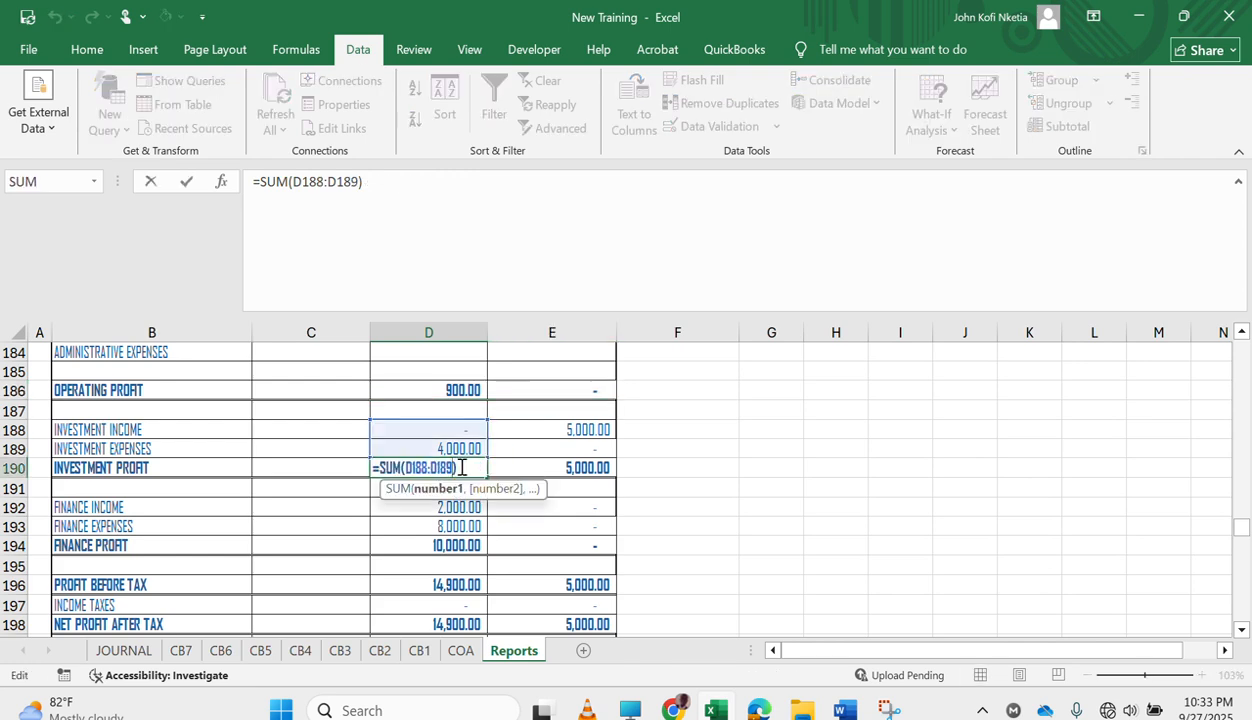
key(Escape)
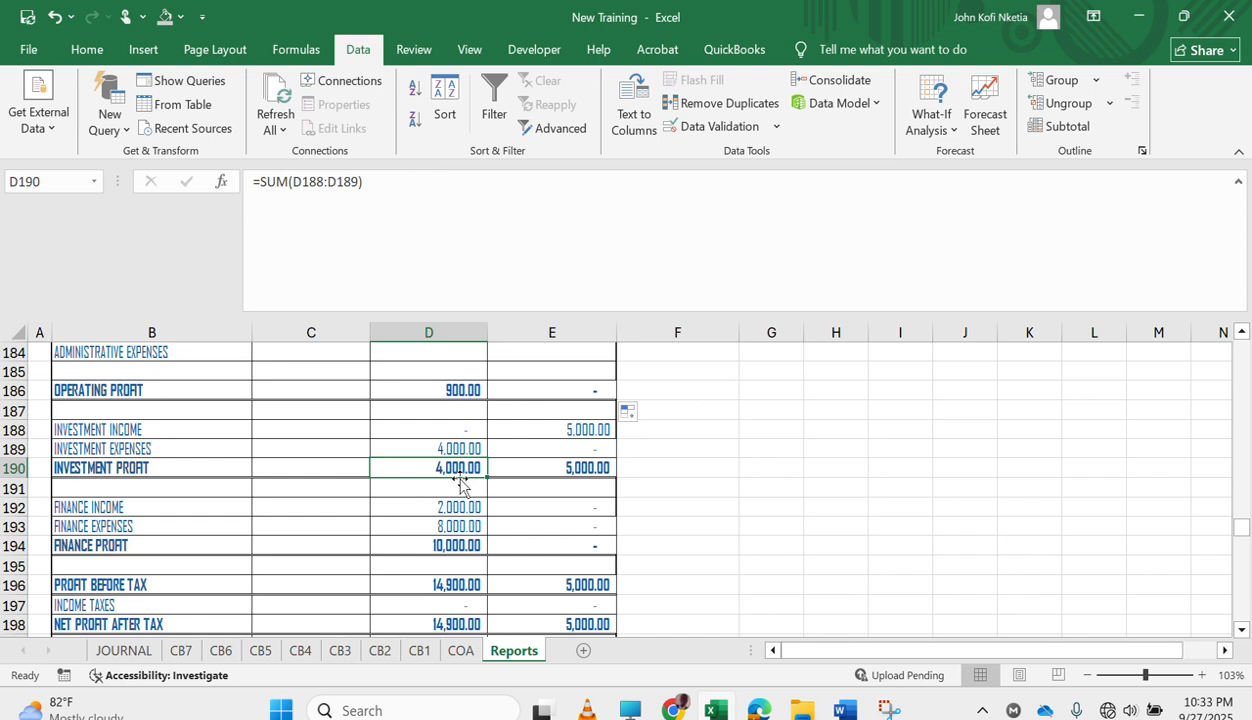
text(=)
click(428, 428)
text(-)
click(434, 447)
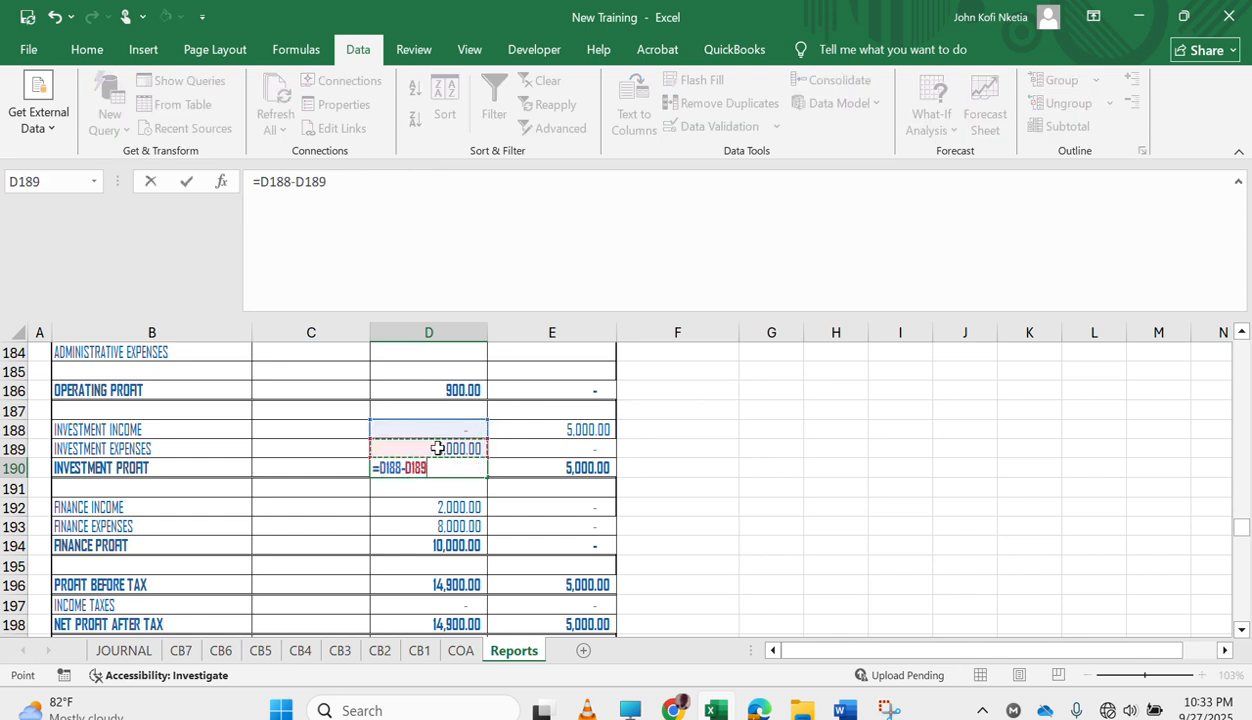
key(Return)
key(Up)
drag(489, 476, 590, 478)
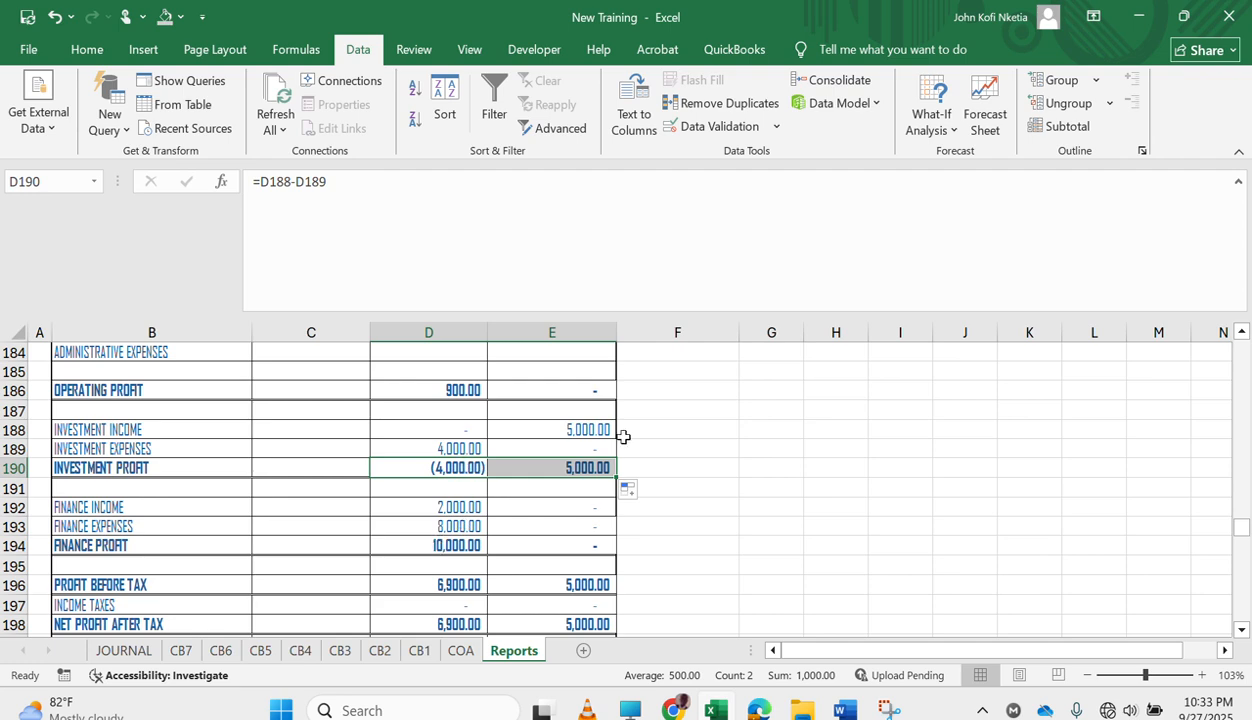
Copy the INVESTMENT PROFIT formulas of both years to the FINANCE PROFIT row.
key(ctrl+c)
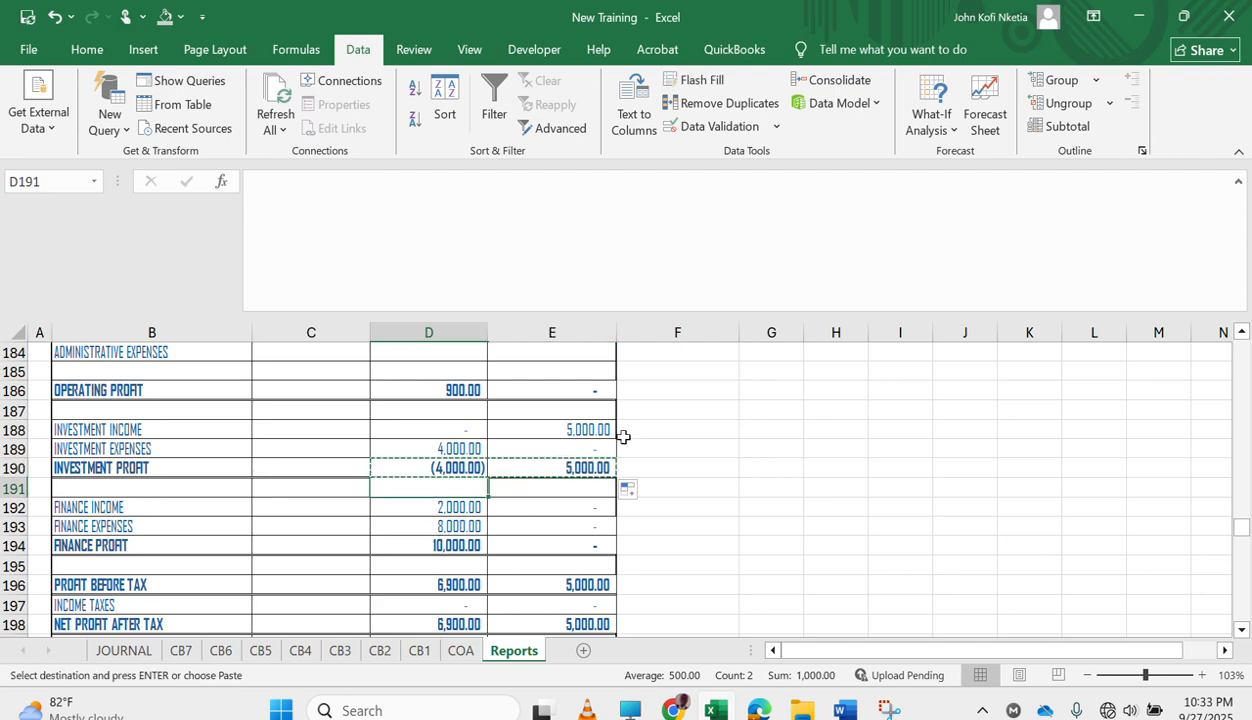
key(Down)
key(Down)
key(Down)
key(Down)
key(ctrl+v)
key(Down)
key(Down)
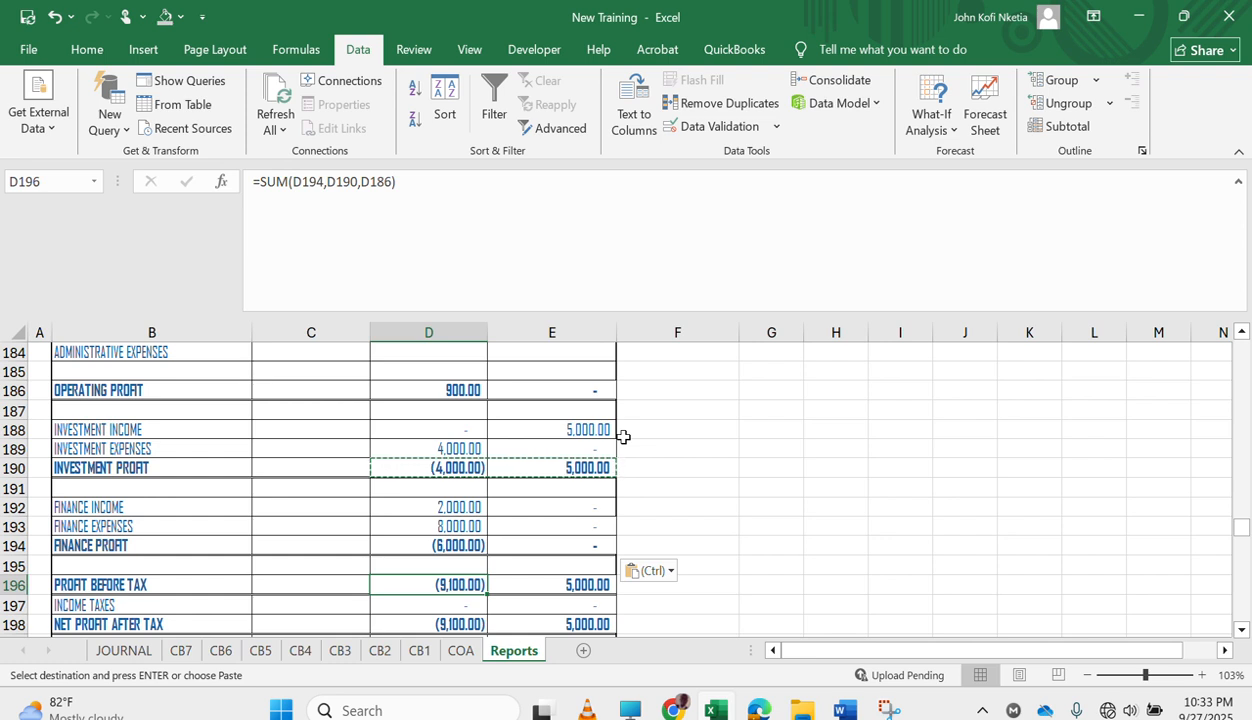
Examine the statement of changes in equity, the statement of financial position and the notes on the Reports sheet.
scroll(500, 534, down, 2)
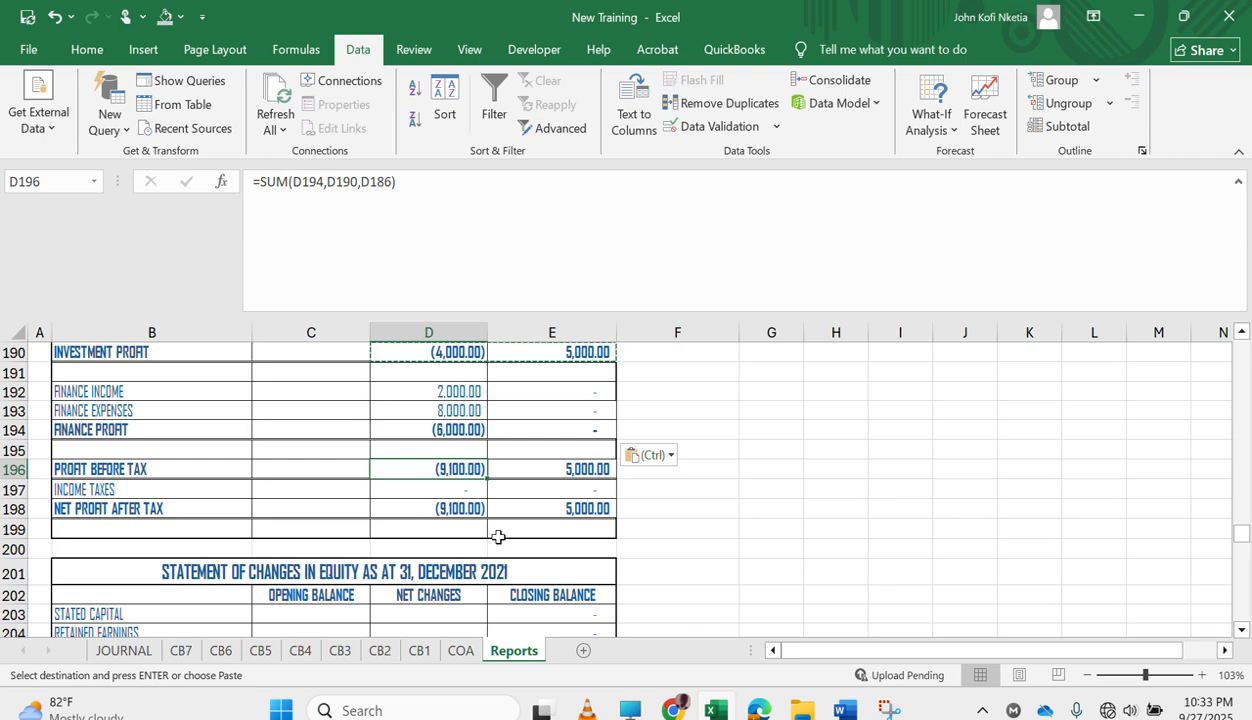
scroll(515, 487, down, 4)
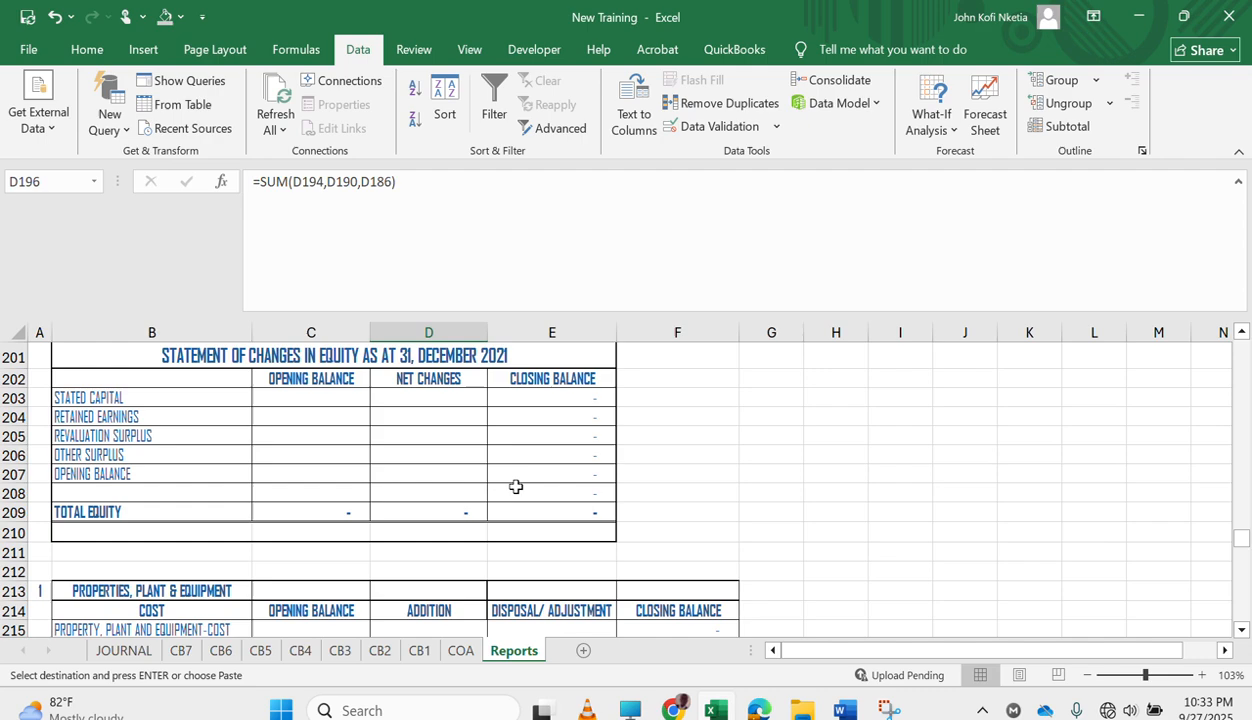
scroll(515, 487, up, 8)
scroll(515, 487, up, 18)
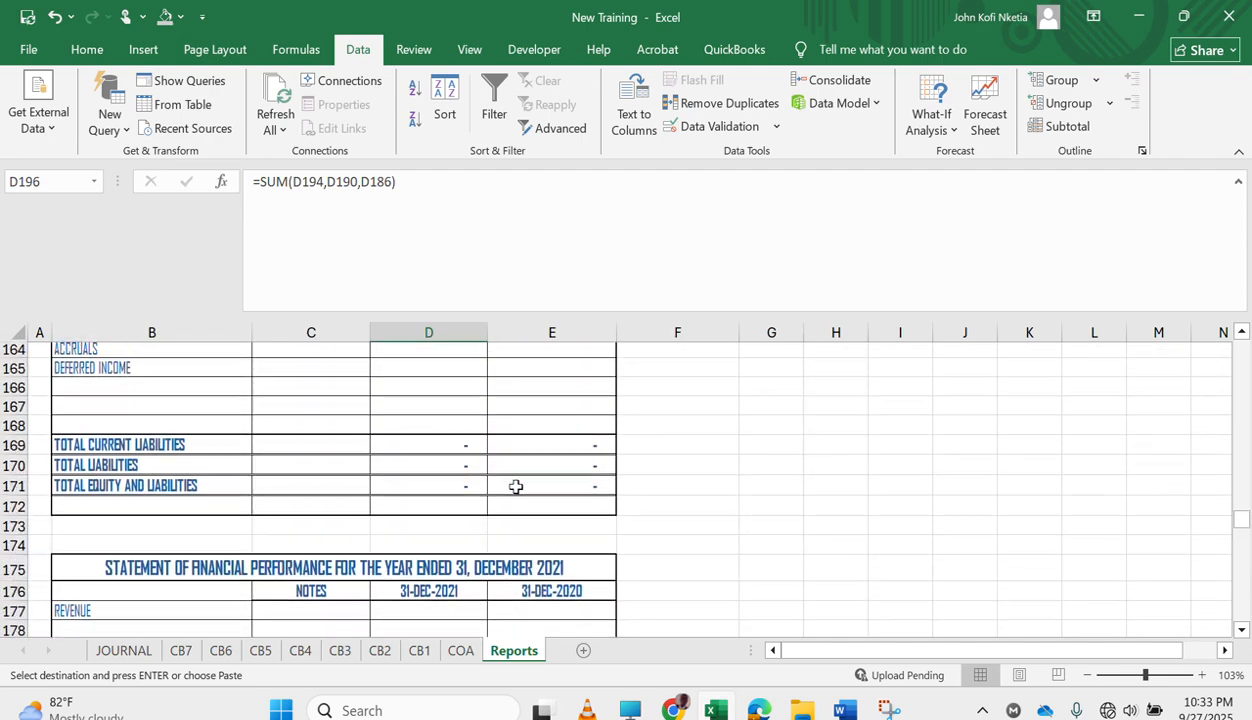
scroll(515, 487, up, 7)
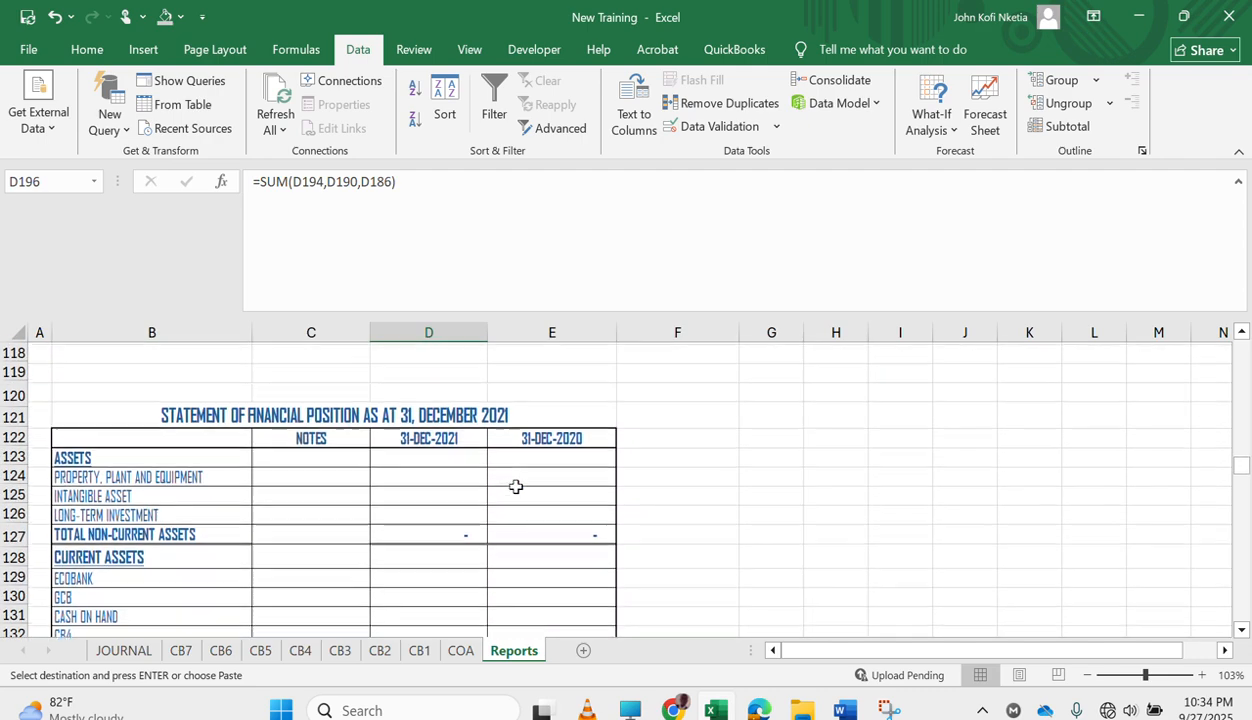
scroll(515, 487, down, 20)
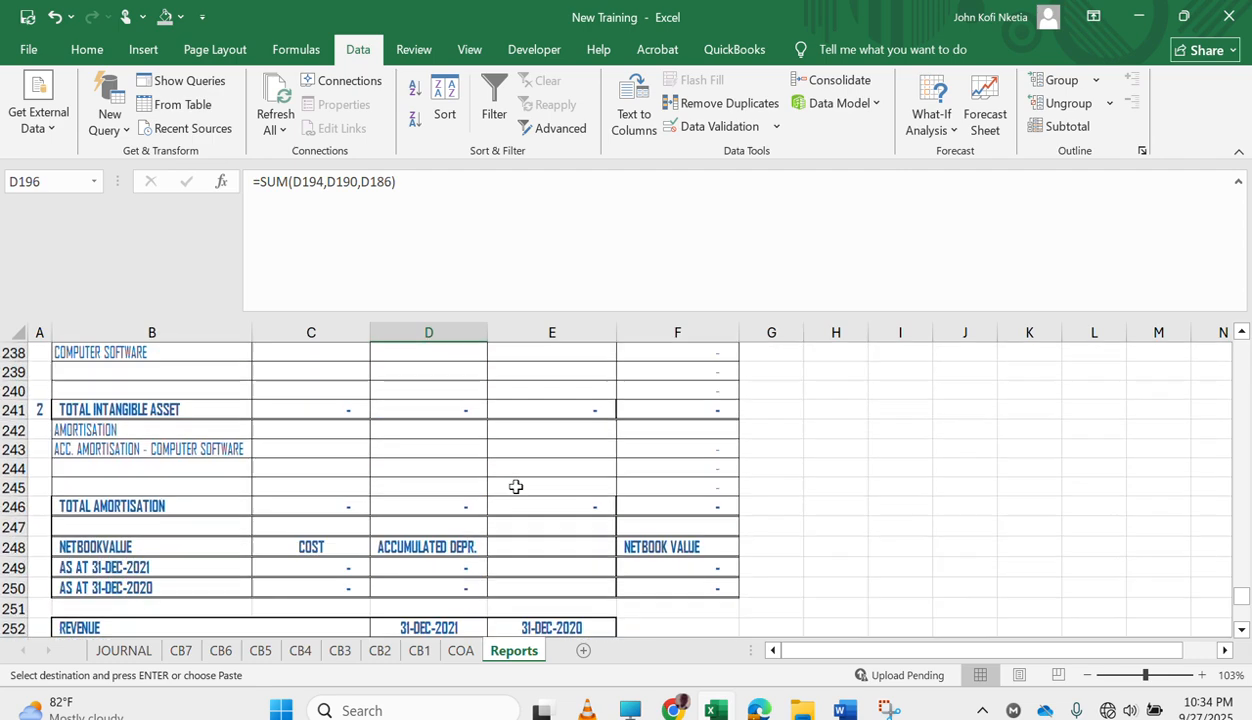
scroll(515, 486, down, 14)
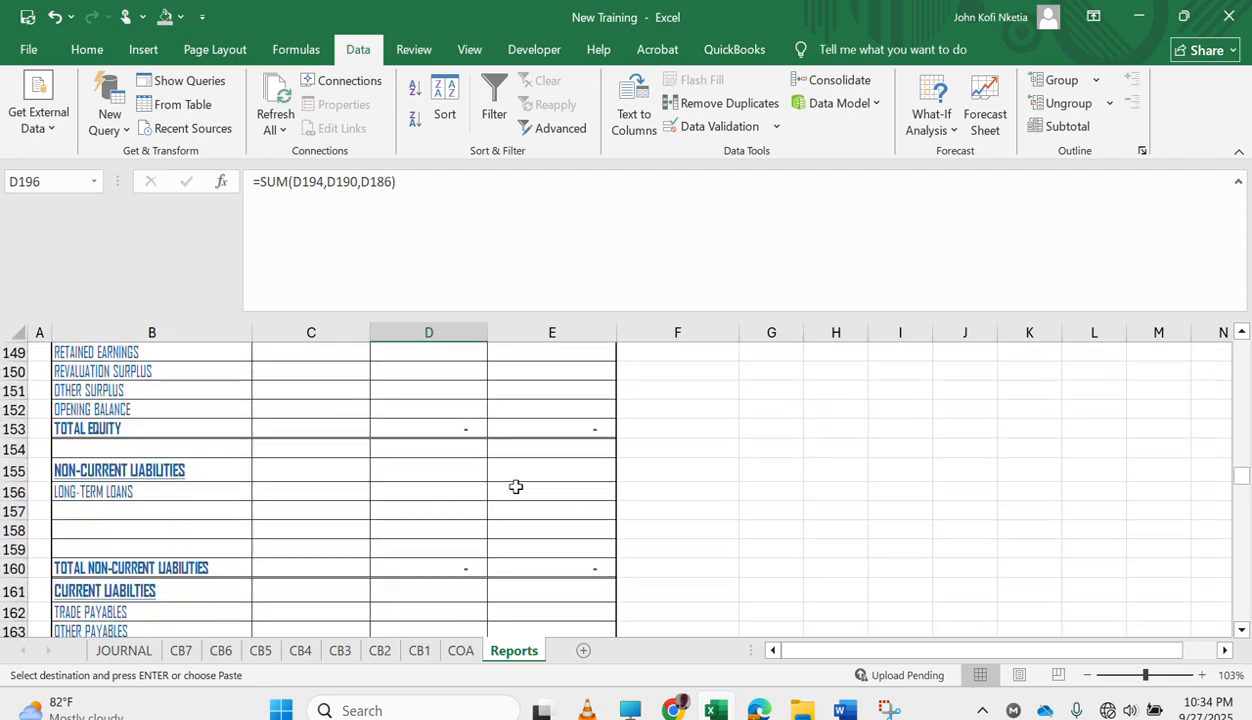
scroll(515, 486, down, 1)
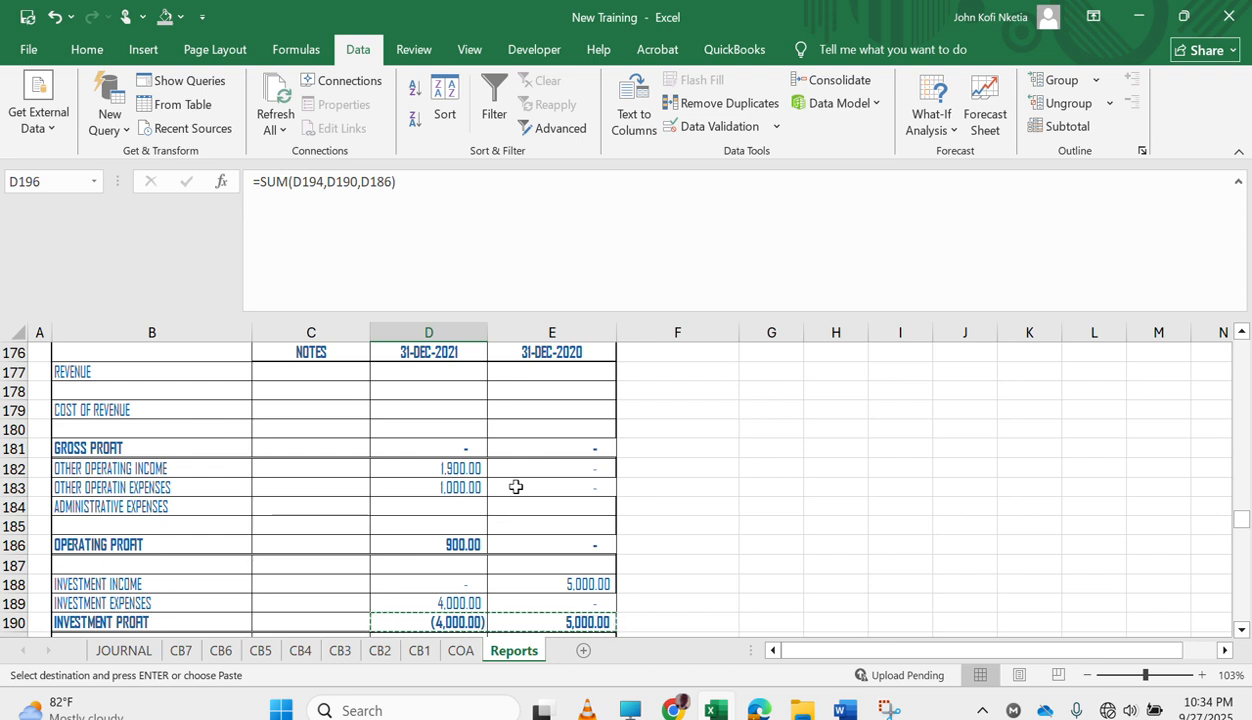
click(468, 486)
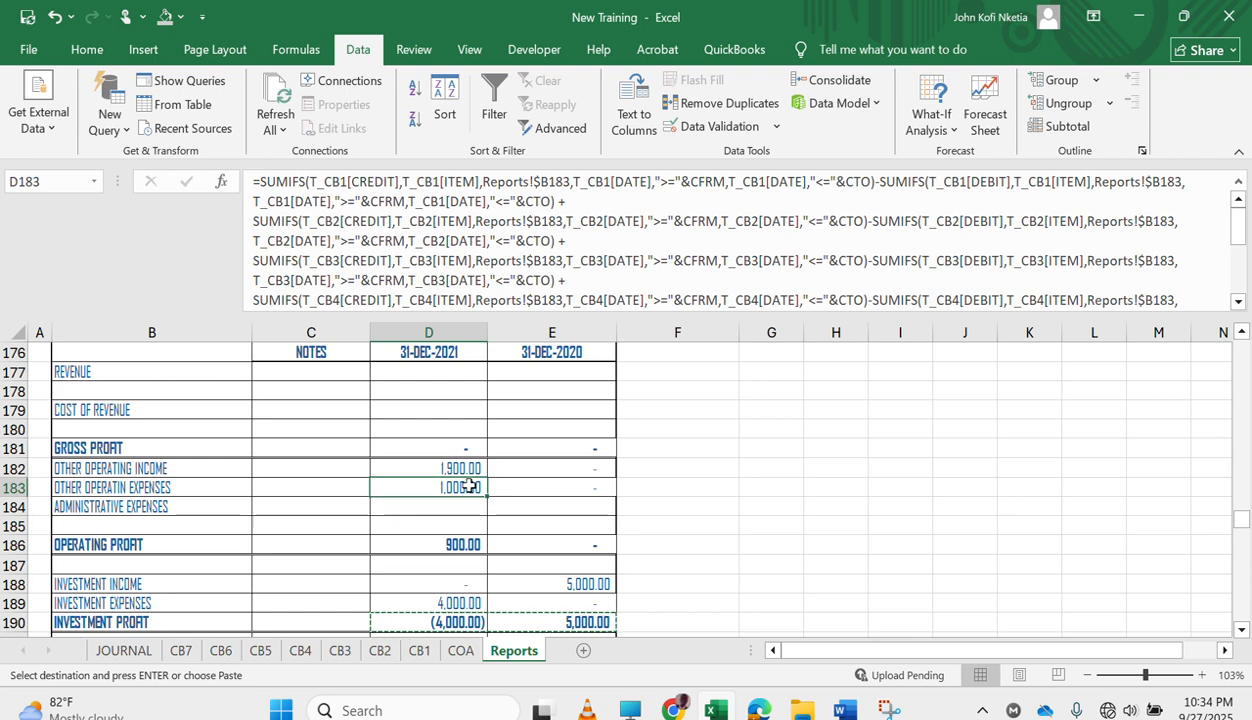
click(259, 184)
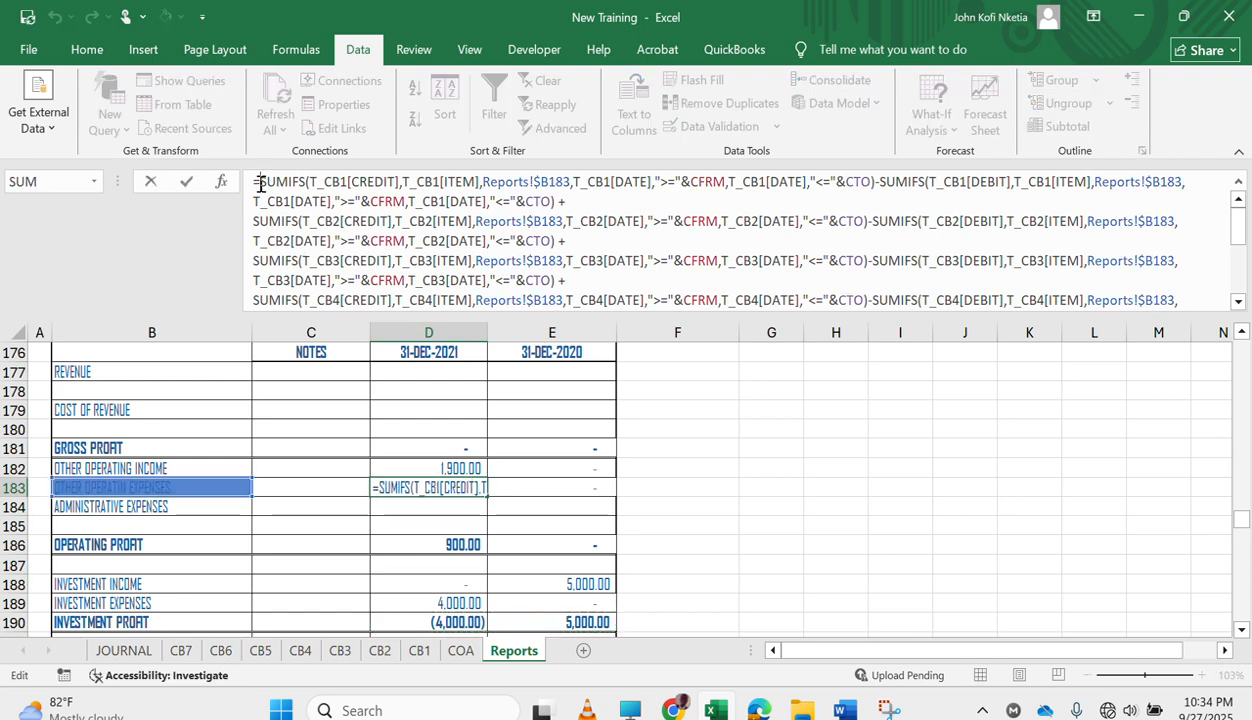
text(-()
key(Return)
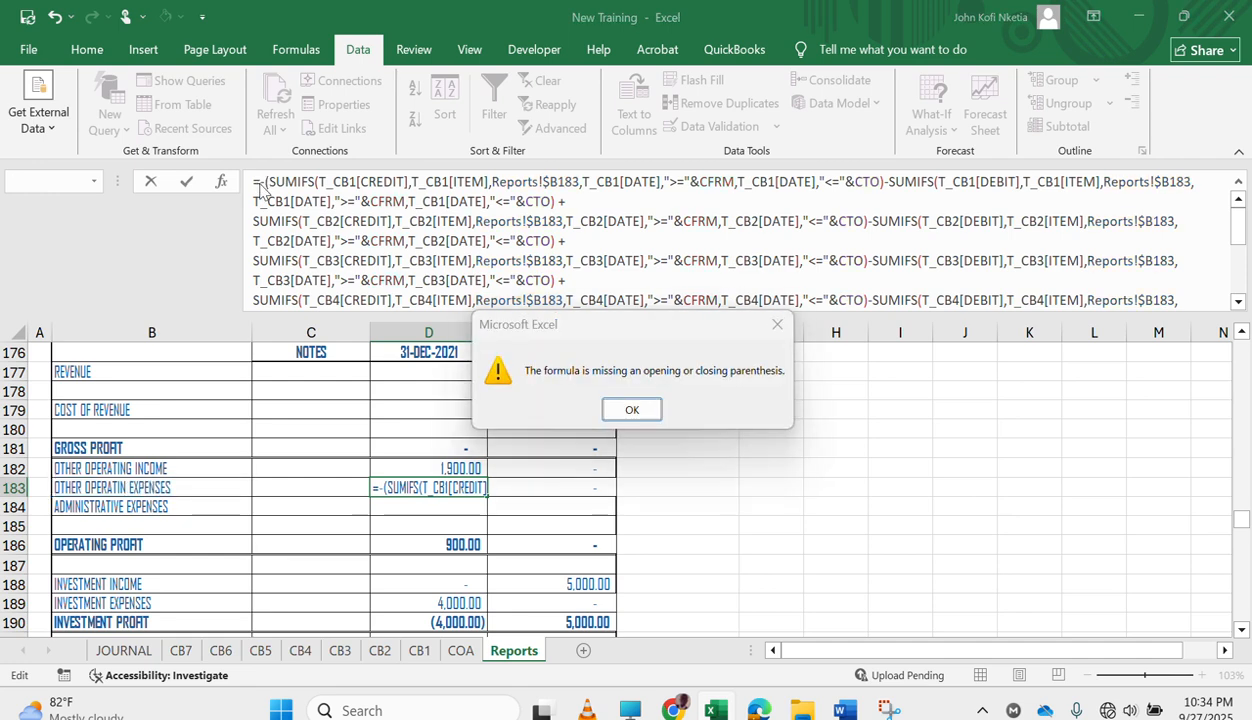
key(Return)
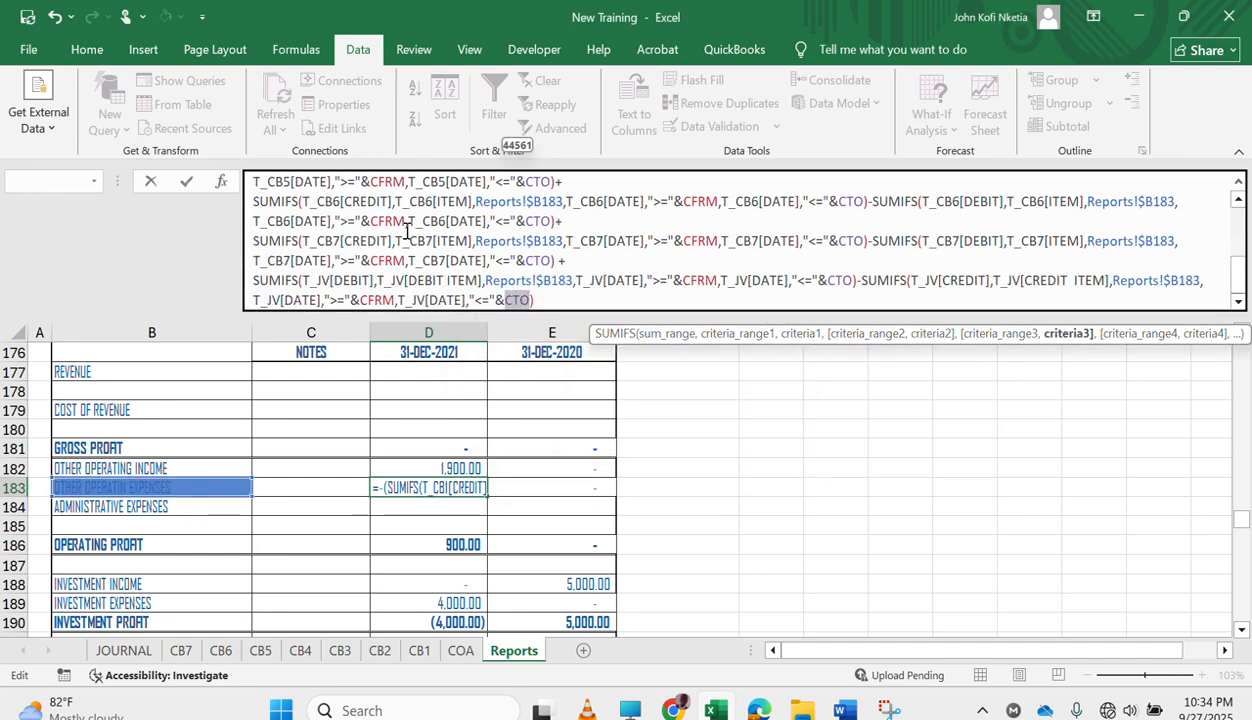
key(Return)
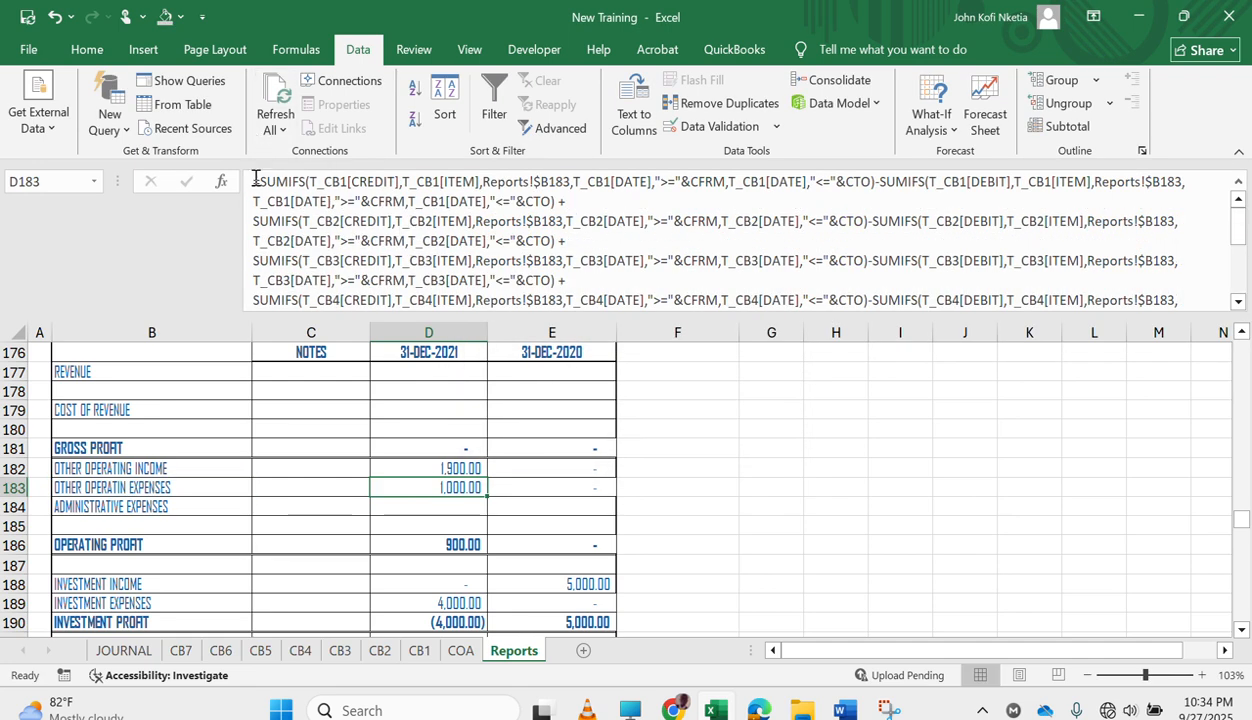
Negate the OTHER OPERATIN EXPENSES formula in D183 by enclosing the whole SUMIFS expression in -( ), and check OPERATING PROFIT.
click(259, 178)
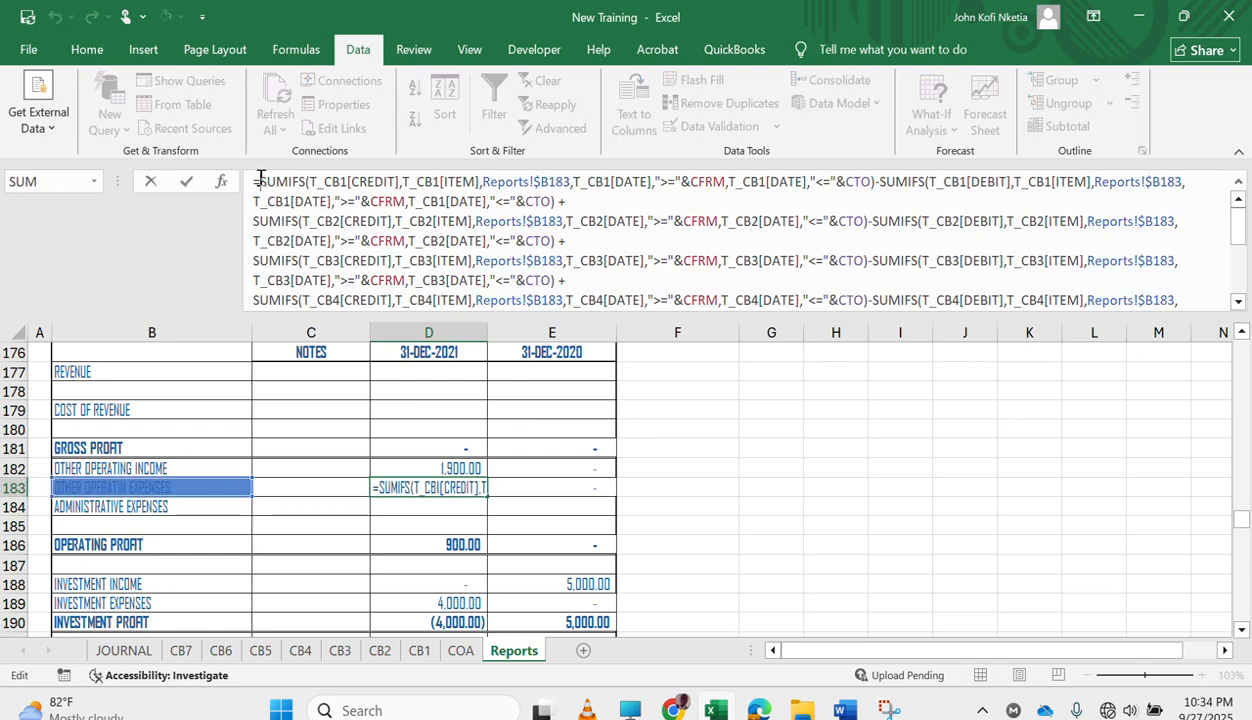
text(-()
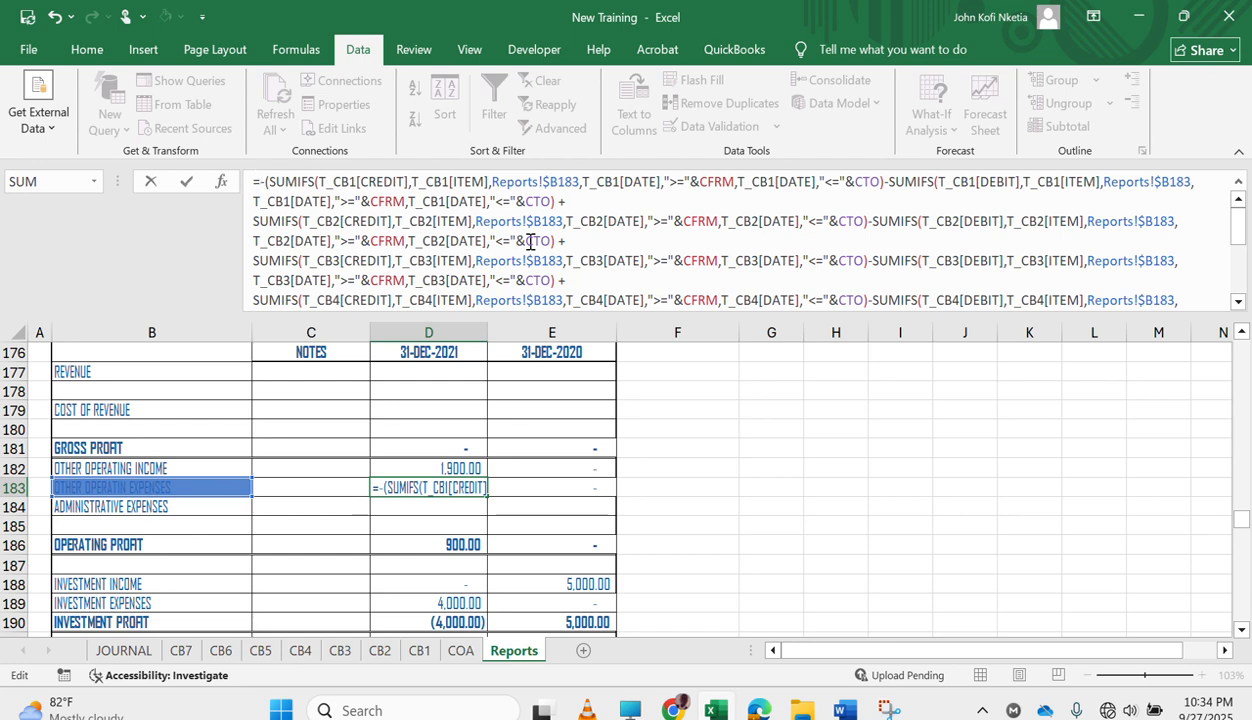
drag(527, 256, 664, 438)
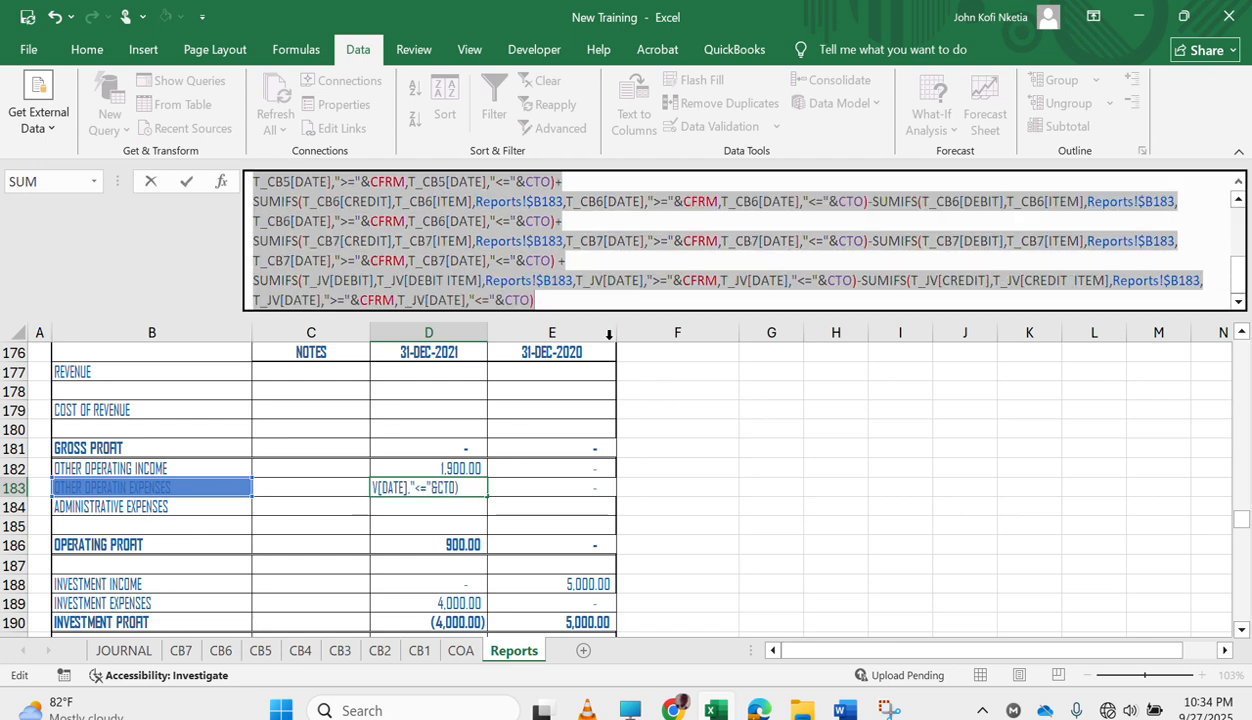
click(547, 300)
text())
key(Return)
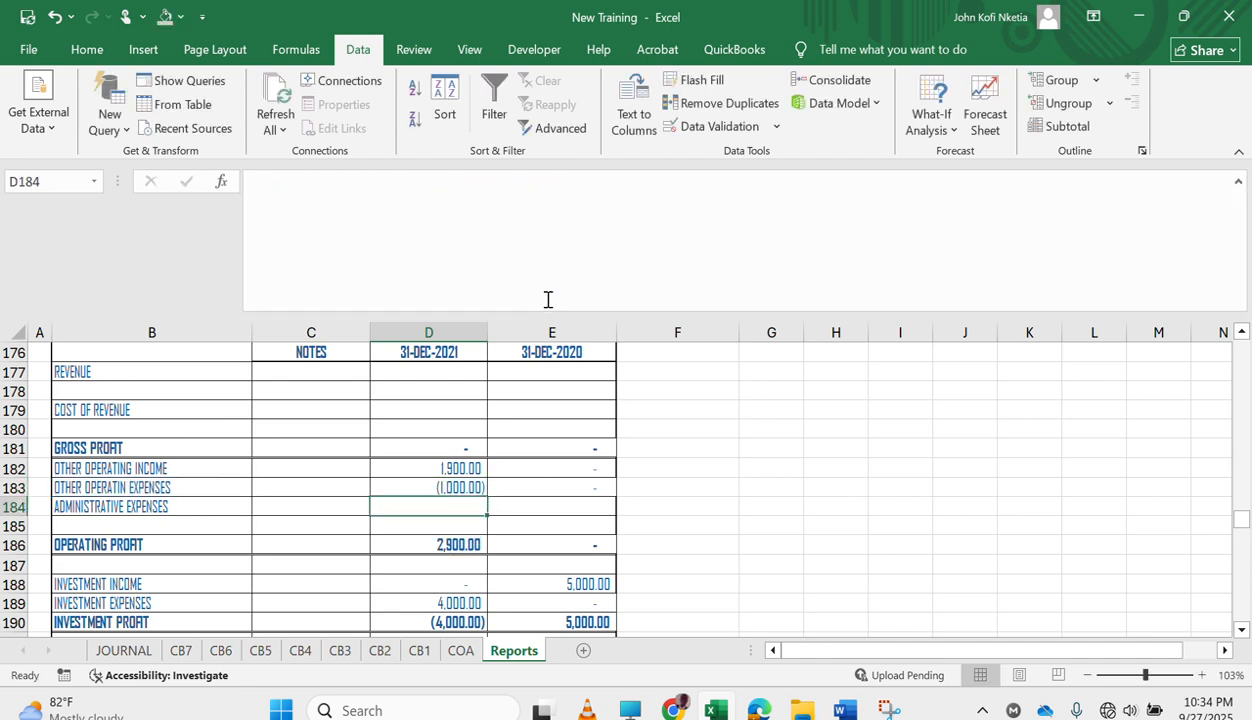
key(Down)
key(Down)
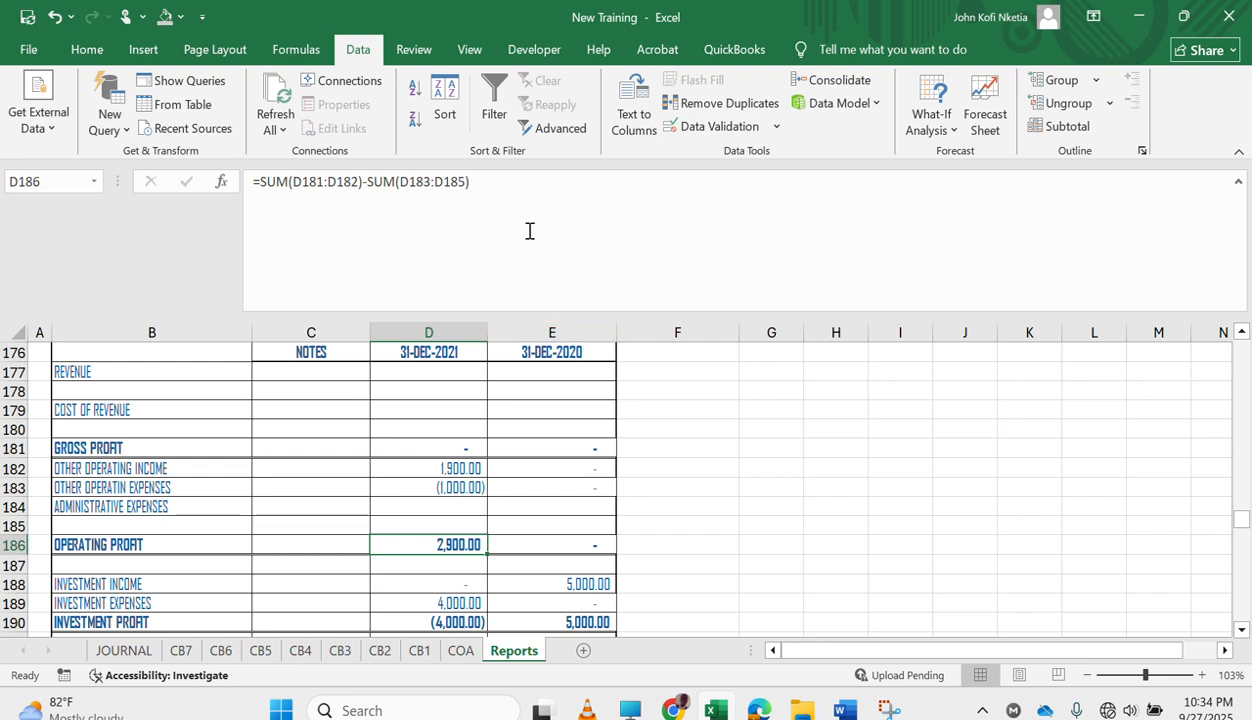
Replace the OPERATING PROFIT formula in D186 with a single SUM over the 31-DEC-2021 operating income and expense rows above it.
click(505, 194)
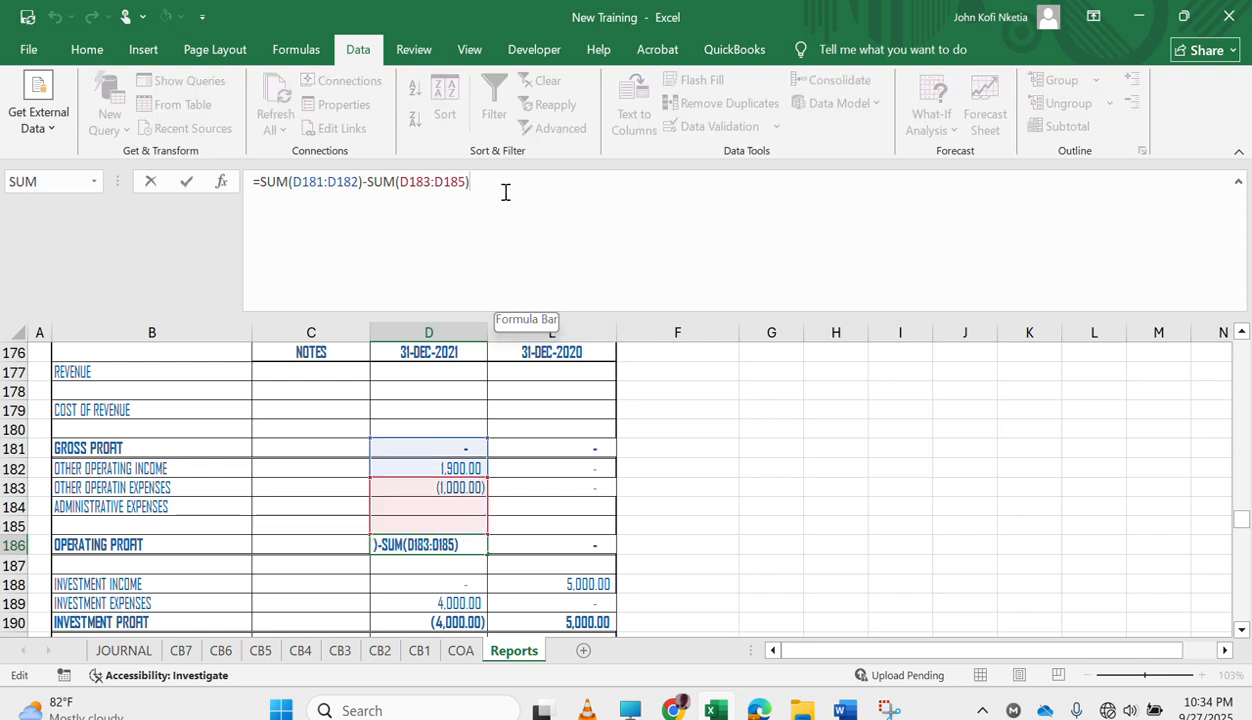
key(Escape)
text(=SUM()
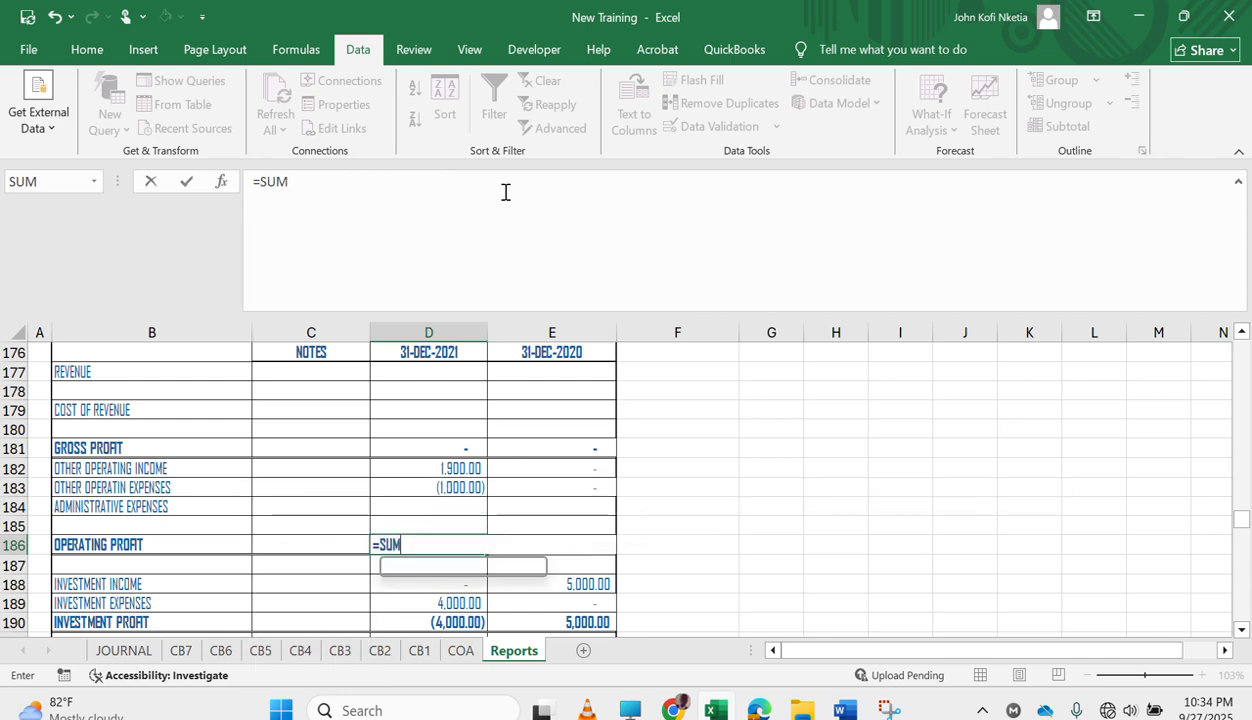
key(Up)
key(Up)
key(Up)
key(Up)
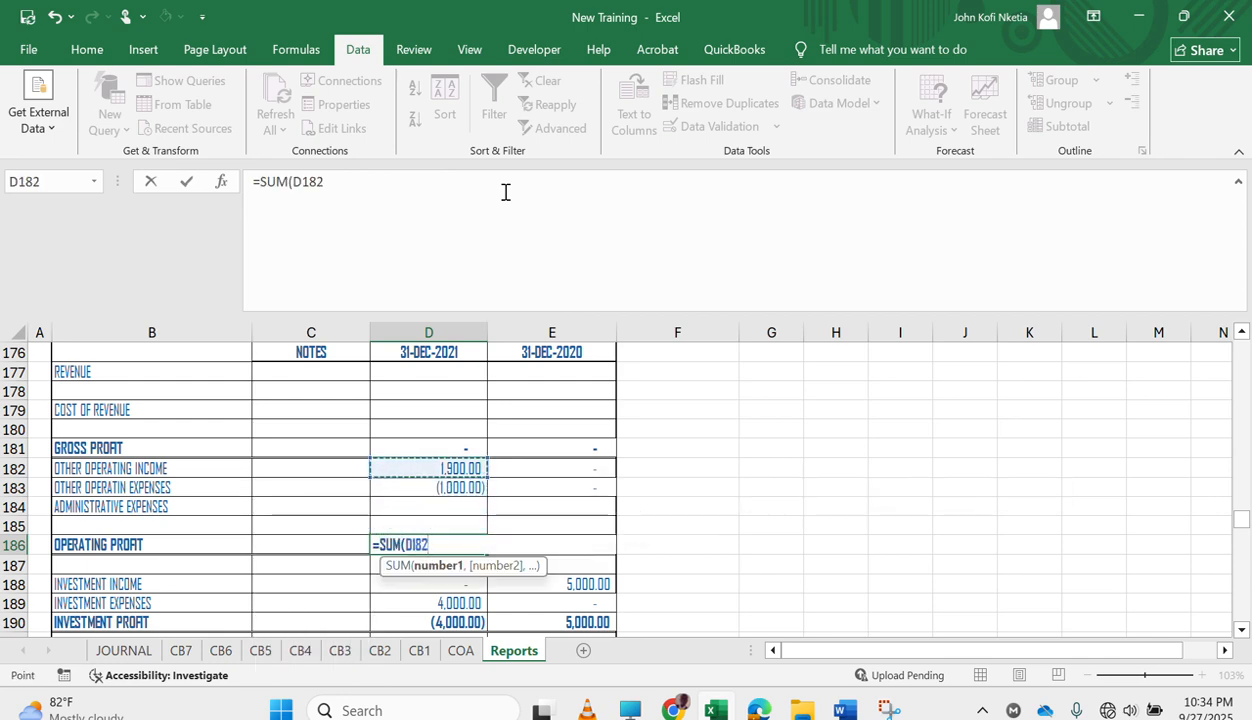
key(shift+Down)
key(shift+Down)
key(Return)
Fill the negated OTHER OPERATIN EXPENSES formula across to 31-DEC-2020 and copy both years' cells to the INVESTMENT EXPENSES row.
key(Up)
key(Up)
key(Up)
key(Up)
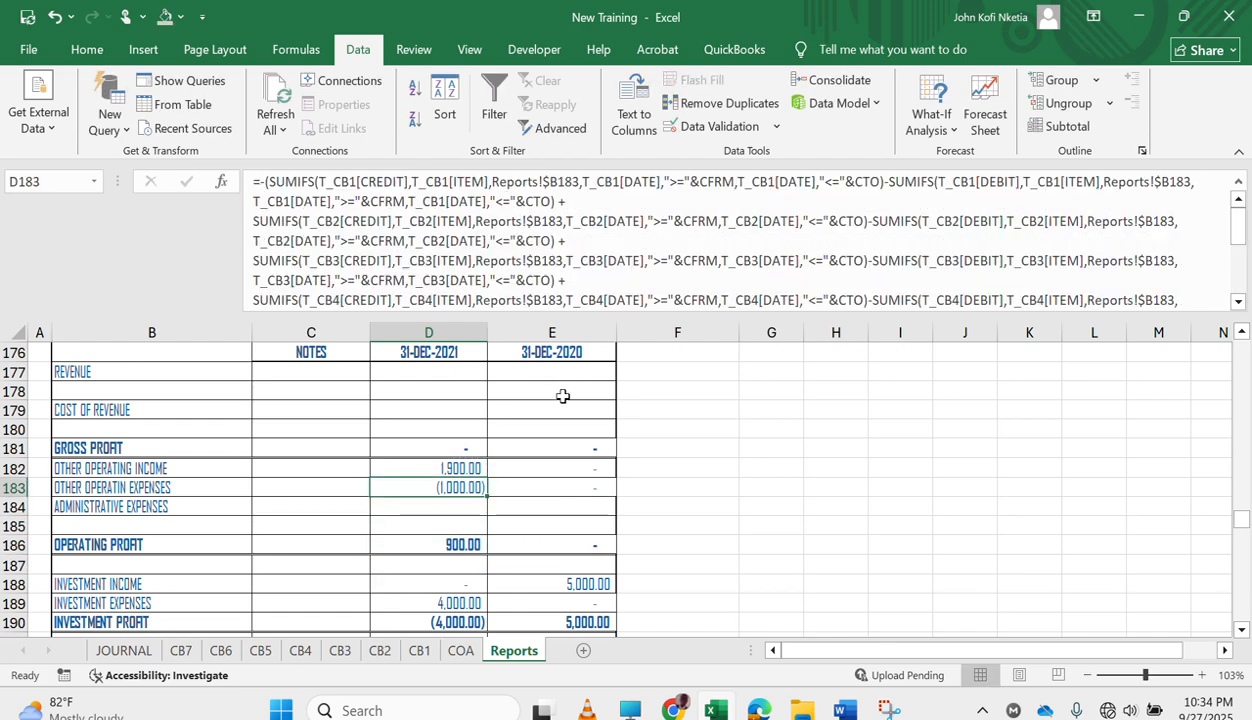
drag(485, 496, 587, 490)
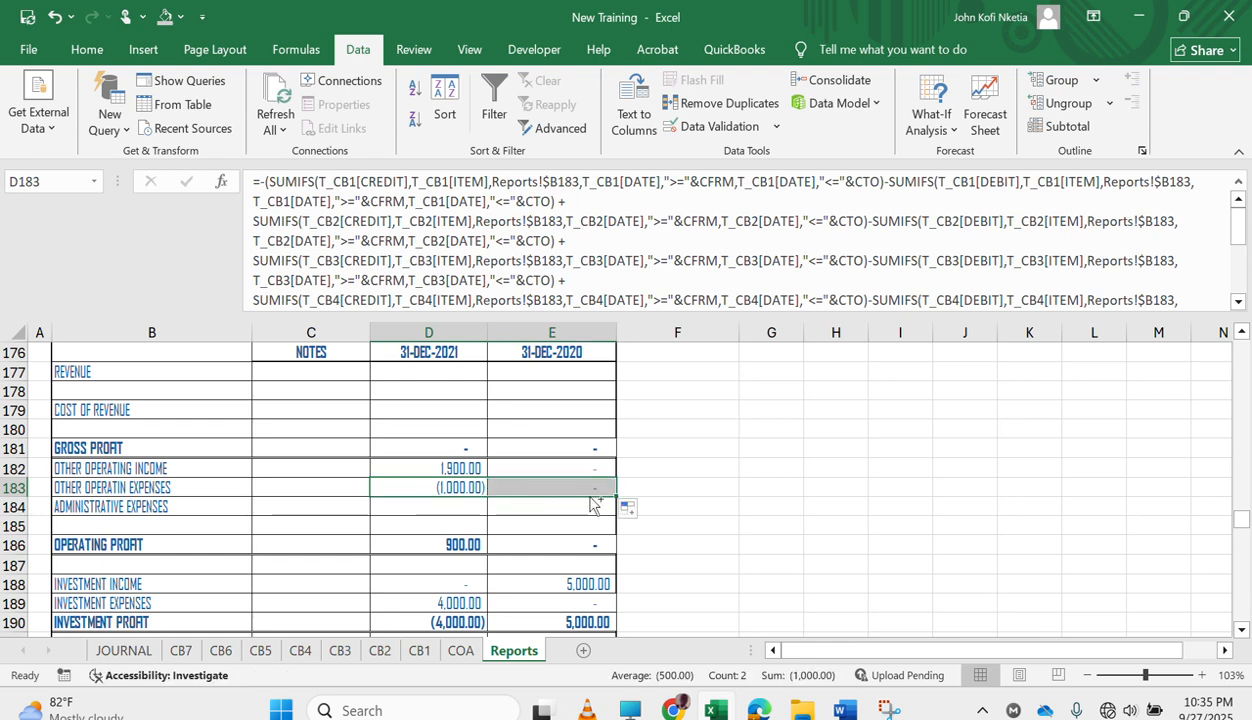
key(ctrl+c)
scroll(492, 593, down, 2)
click(449, 507)
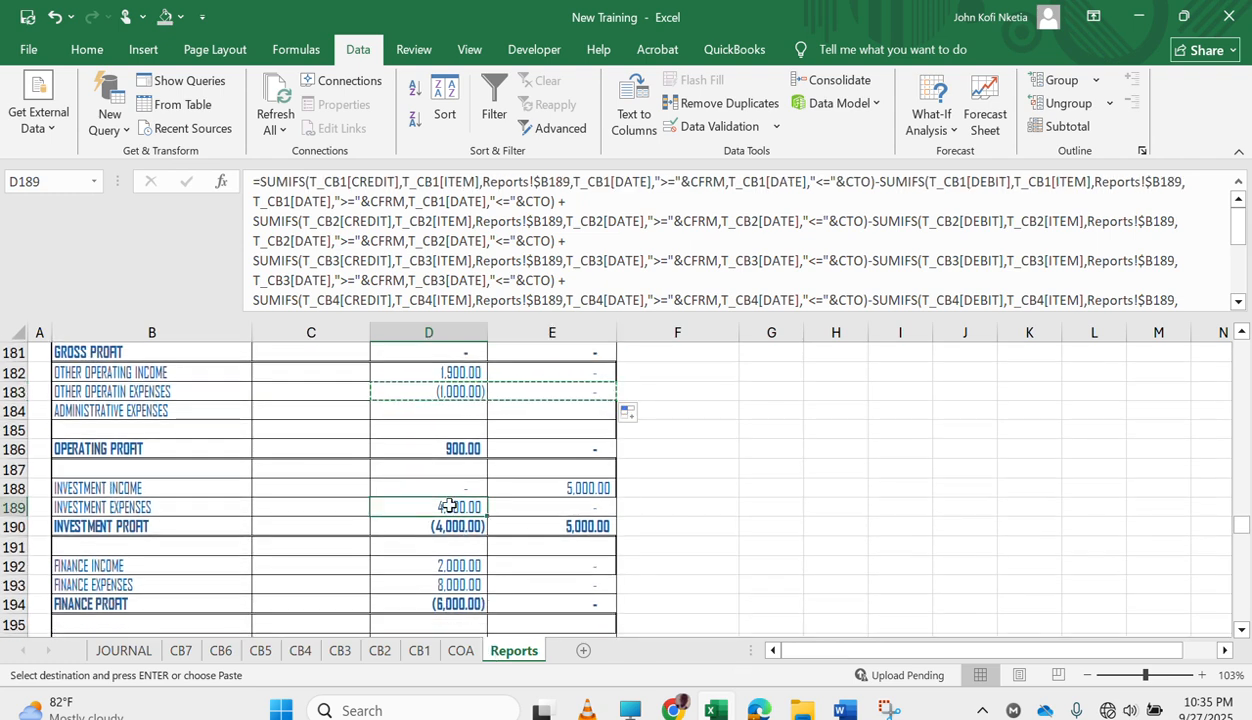
key(ctrl+v)
Replace the 31-DEC-2021 INVESTMENT PROFIT formula with a SUM of investment income and investment expenses.
click(458, 525)
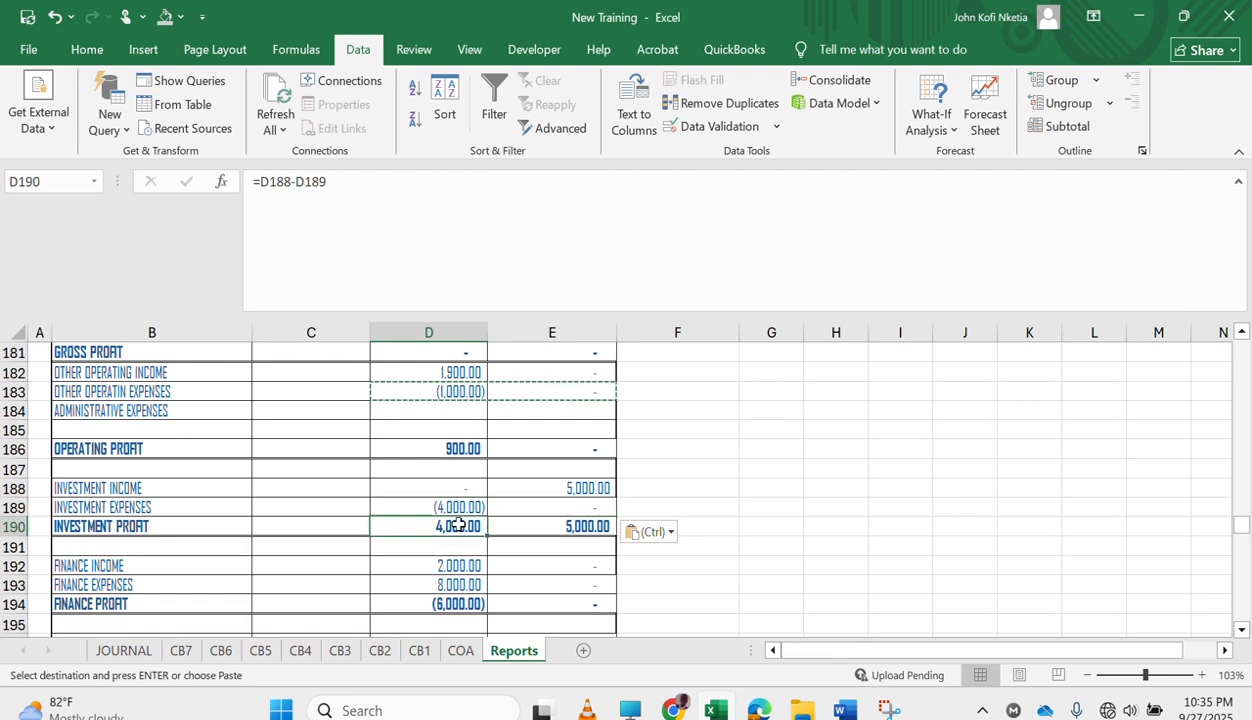
text(=SUM()
key(Up)
key(Return)
Fill the 31-DEC-2021 INVESTMENT EXPENSES and INVESTMENT PROFIT formulas across to the 31-DEC-2020 column.
key(Up)
key(Up)
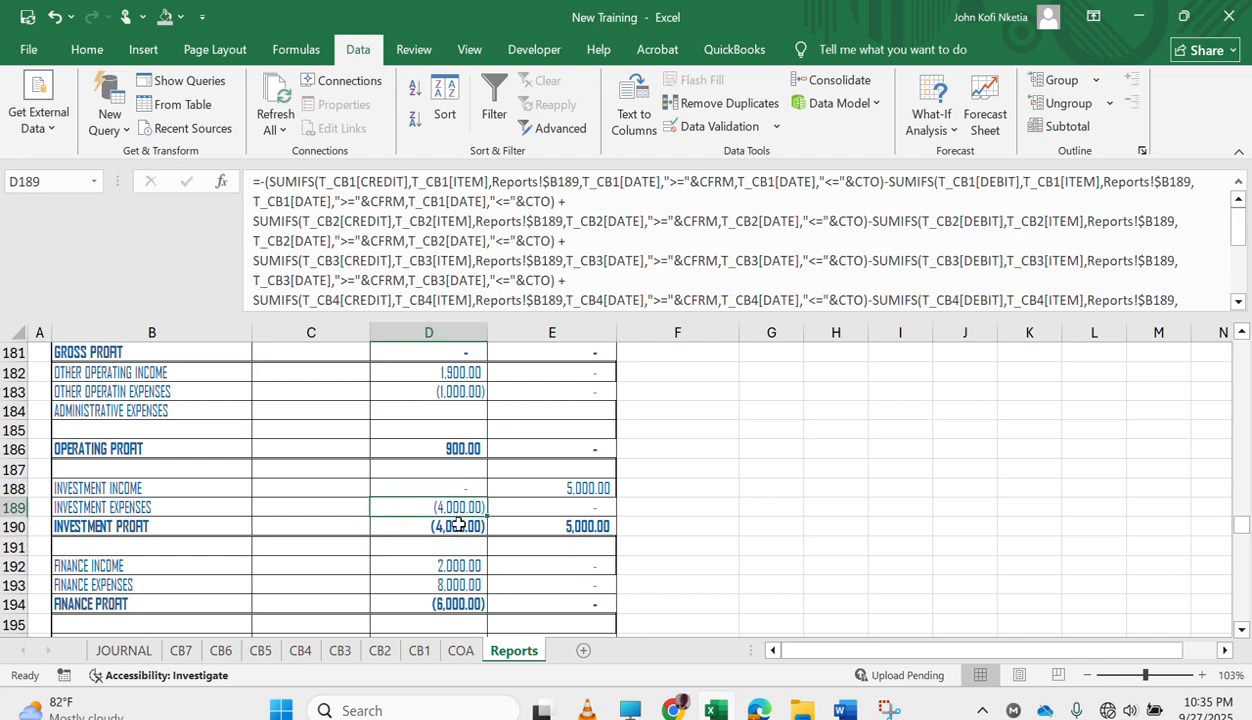
key(shift+Down)
key(shift+Right)
key(Left)
key(Right)
drag(488, 518, 585, 512)
Copy the INVESTMENT EXPENSES and INVESTMENT PROFIT formulas of both years to the FINANCE EXPENSES and FINANCE PROFIT rows.
drag(454, 507, 561, 518)
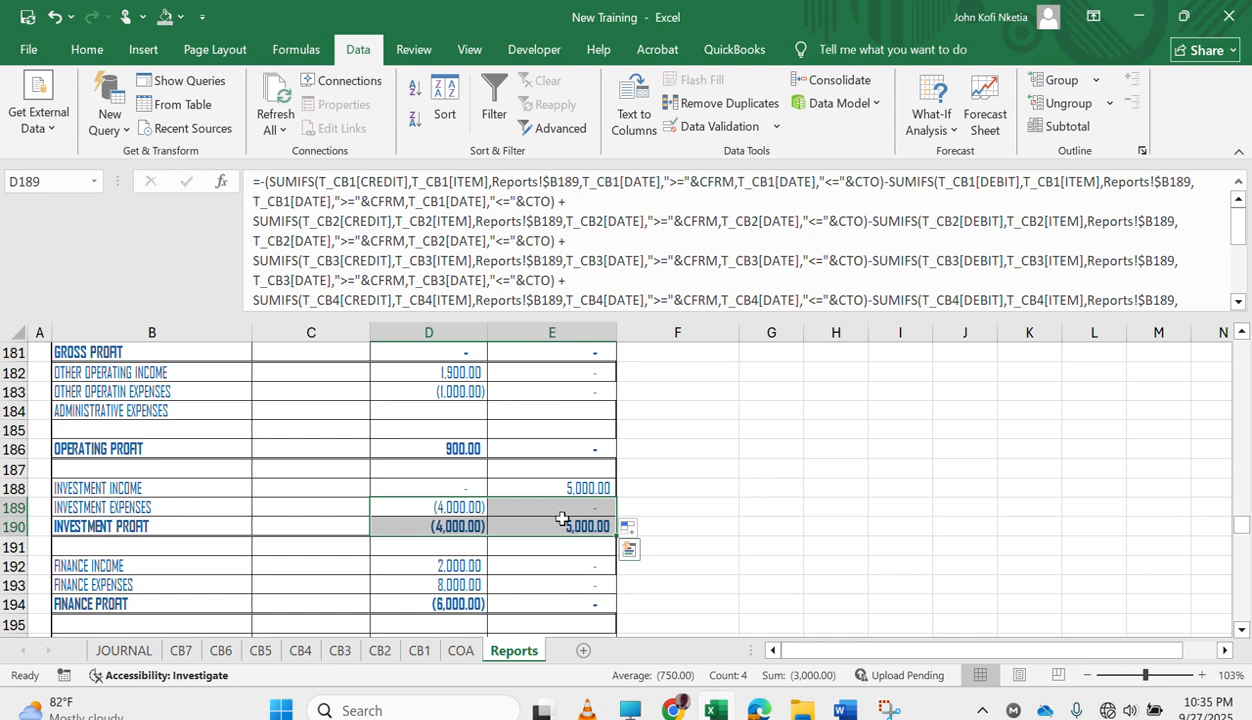
key(ctrl+c)
key(Down)
key(Down)
key(Down)
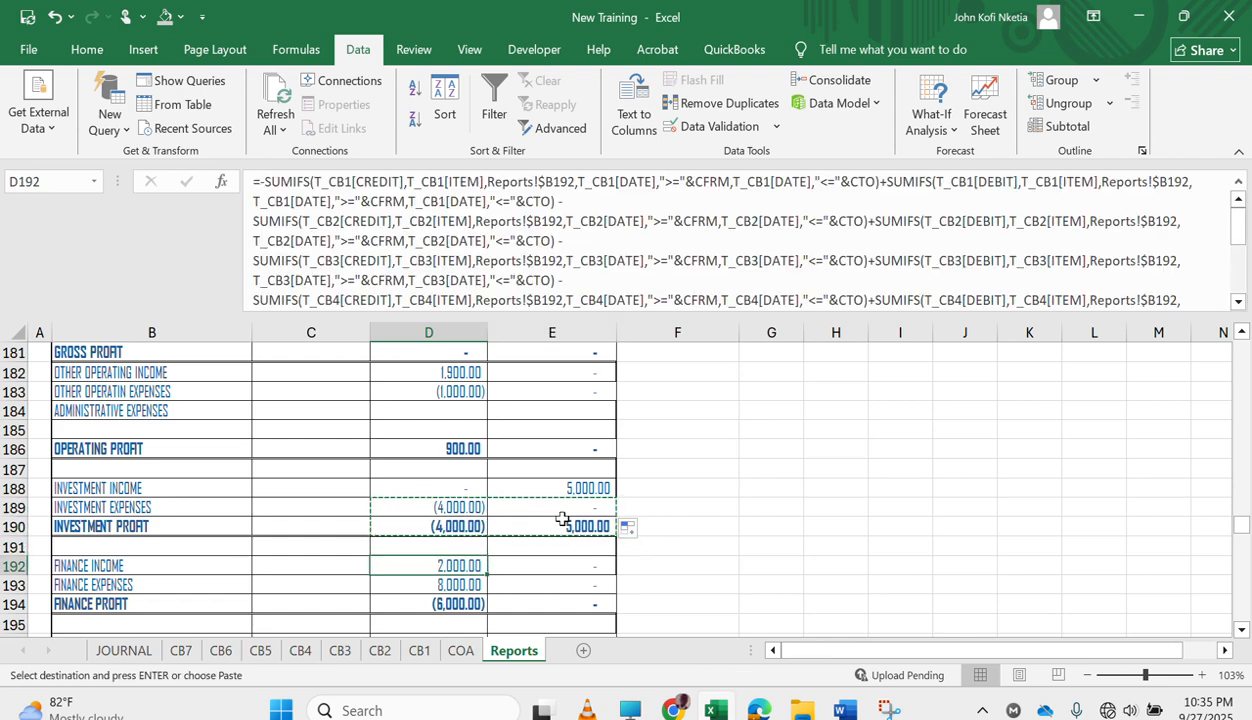
key(Down)
key(ctrl+v)
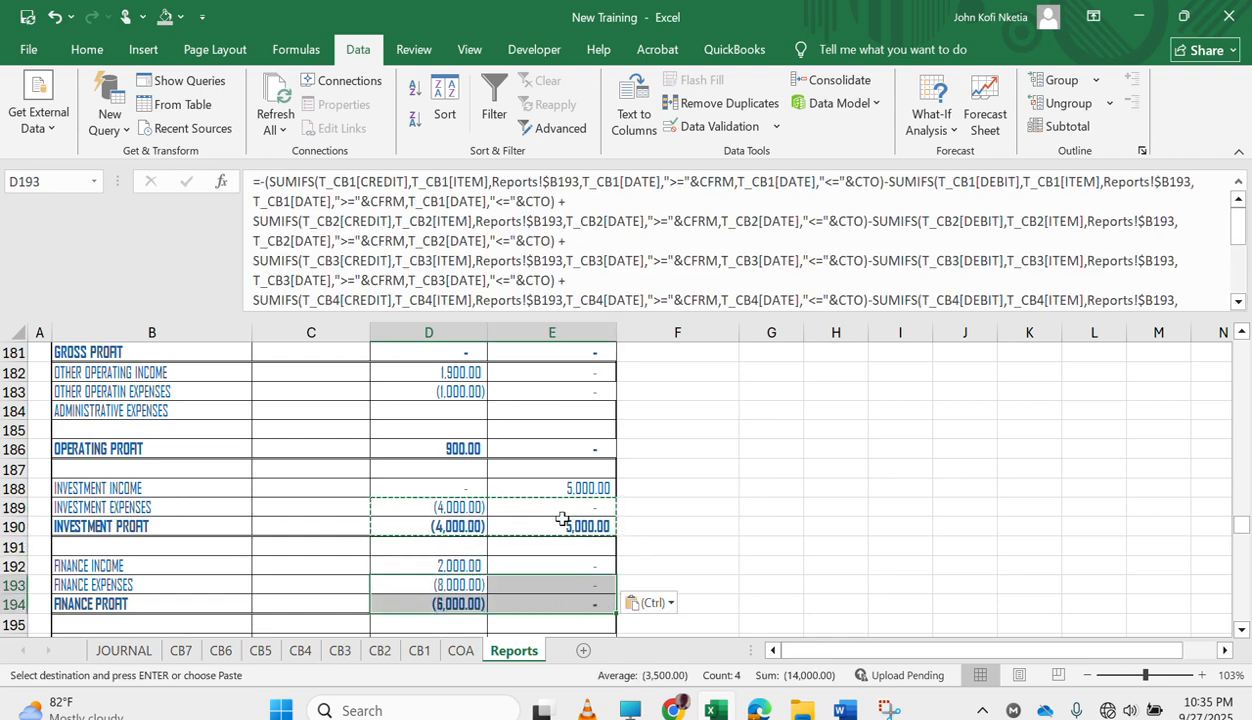
Check the income statement from OPERATING PROFIT through PROFIT BEFORE TAX to NET PROFIT AFTER TAX for both years.
scroll(530, 586, down, 7)
scroll(530, 586, up, 4)
scroll(530, 586, up, 2)
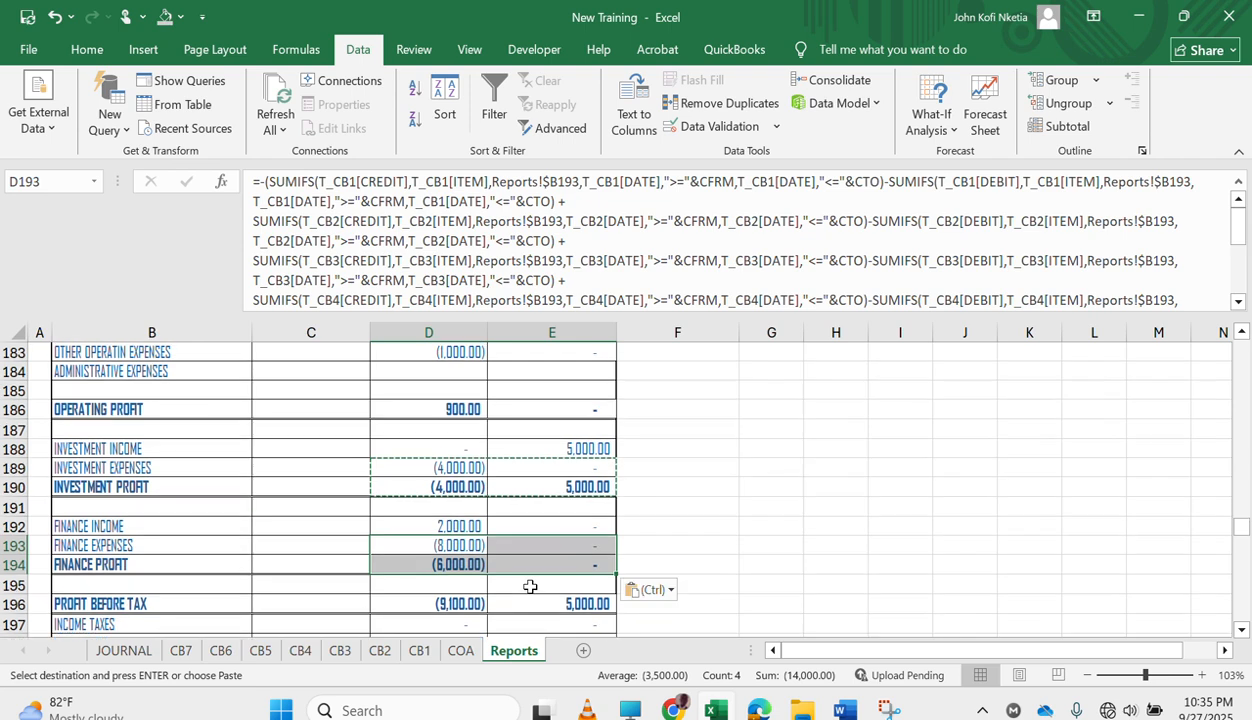
scroll(530, 586, down, 1)
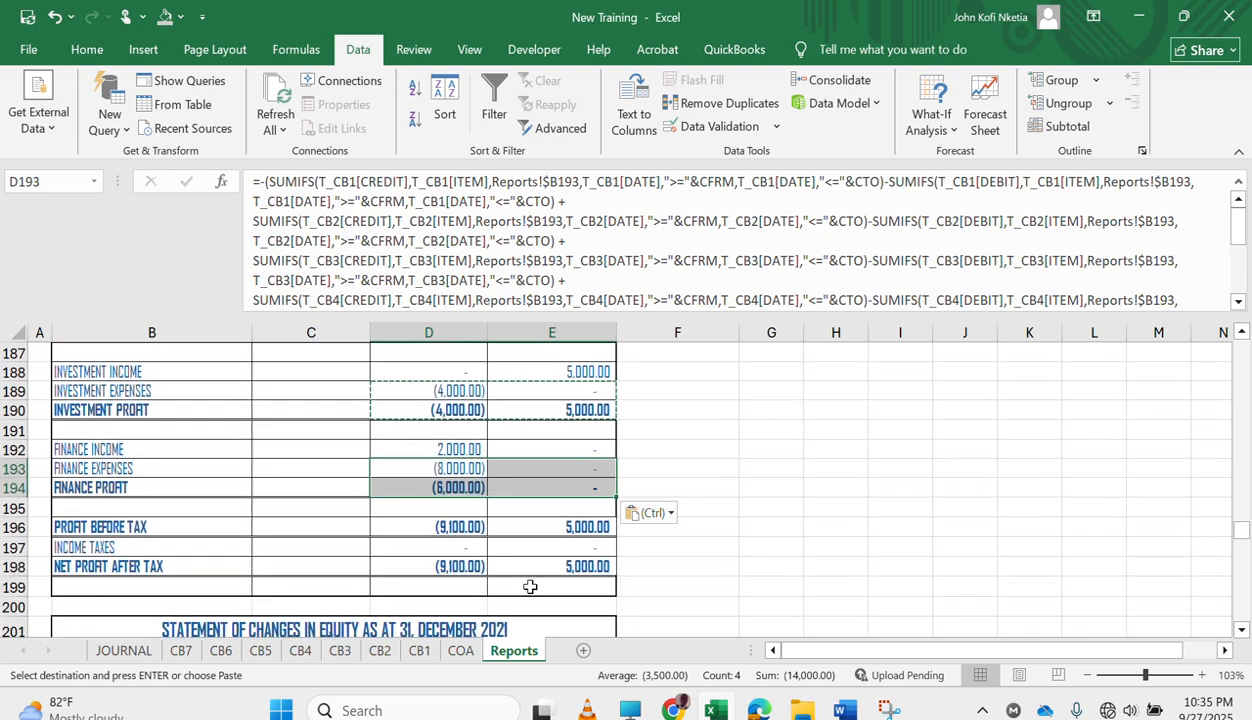
scroll(530, 586, up, 2)
scroll(530, 586, up, 2)
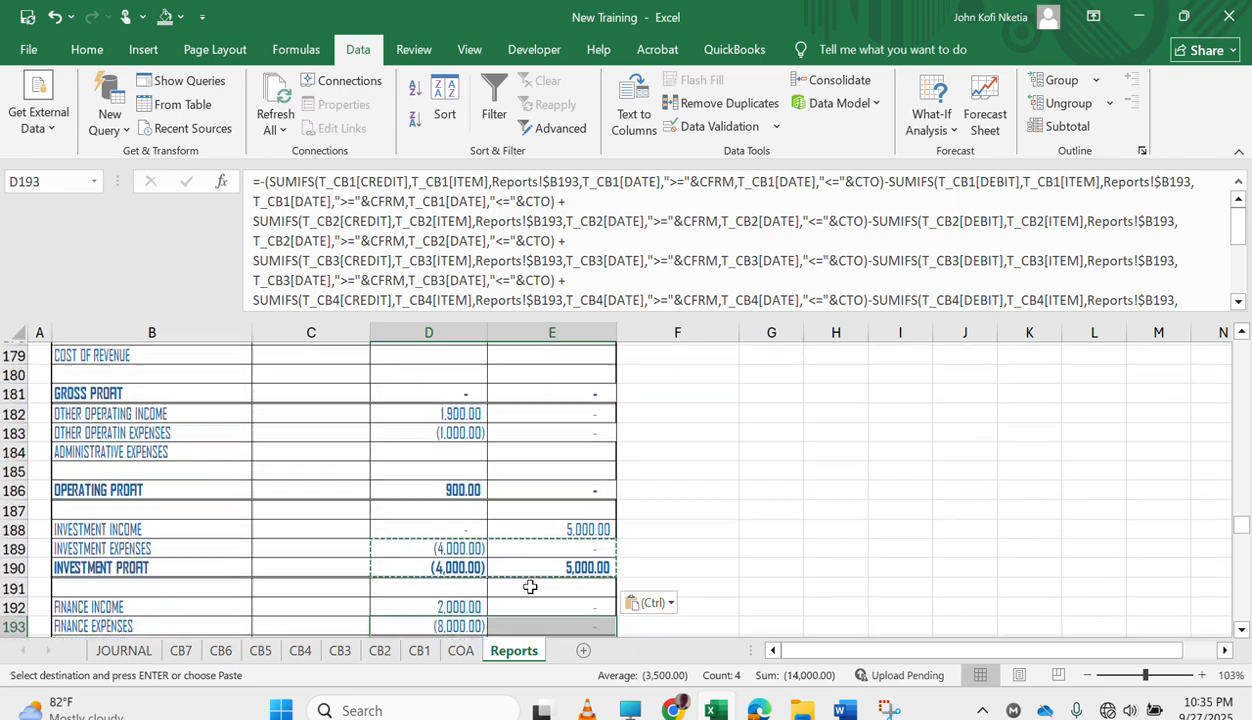
scroll(530, 586, down, 2)
scroll(530, 586, down, 3)
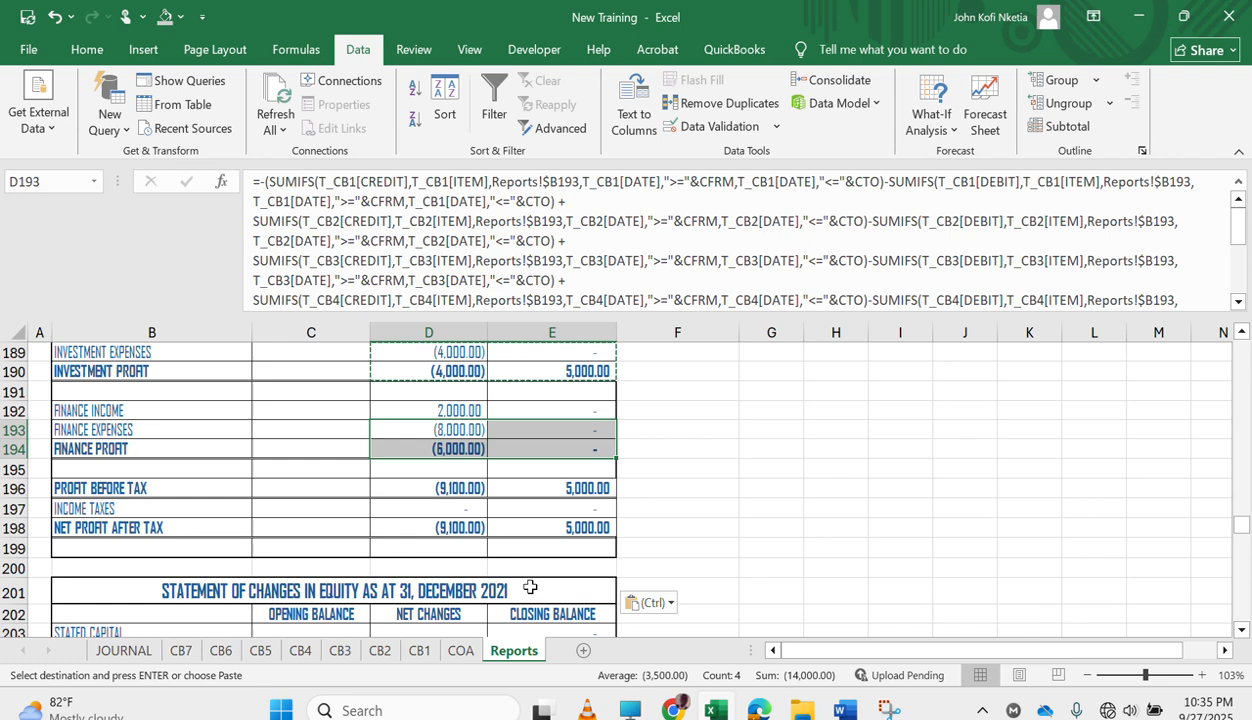
scroll(530, 586, up, 2)
scroll(530, 586, down, 3)
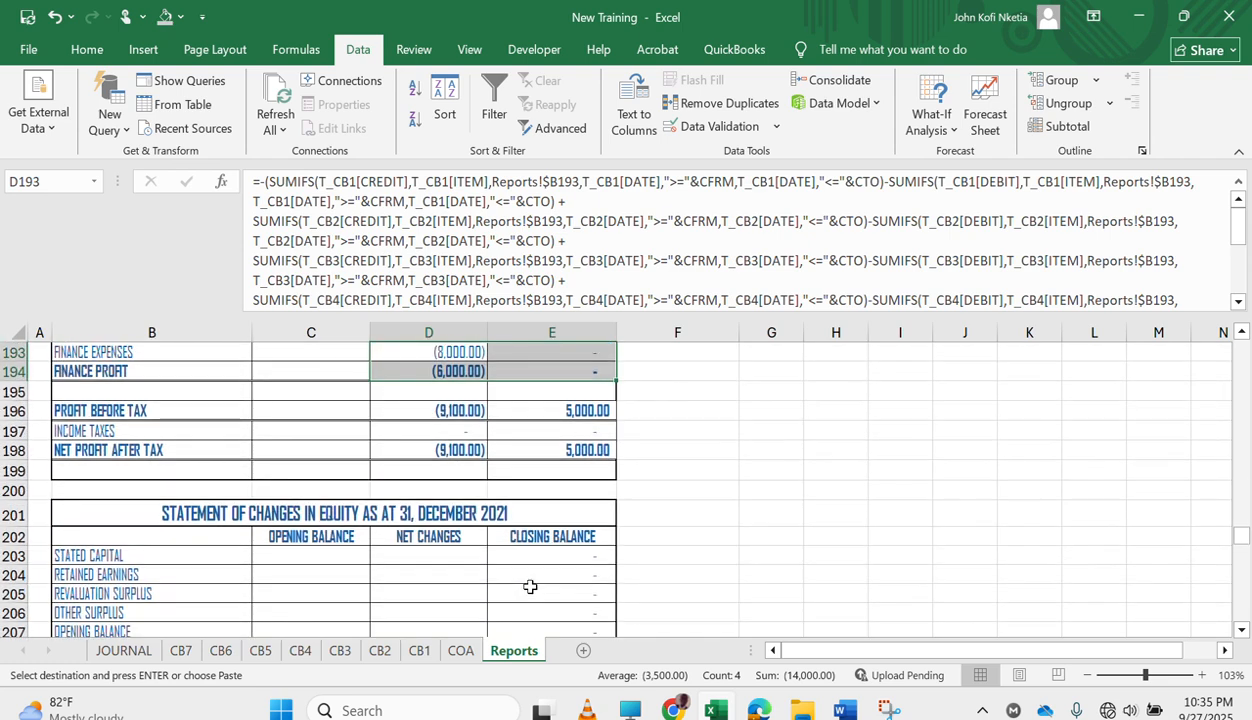
scroll(530, 586, up, 2)
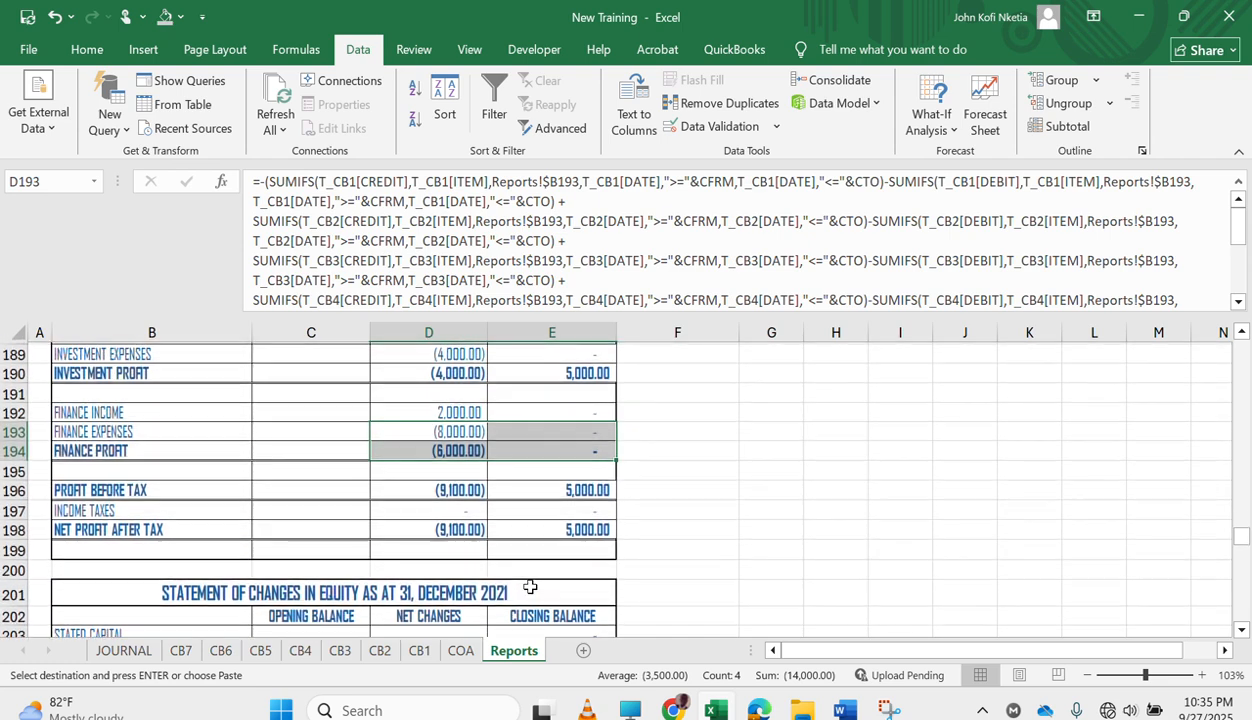
scroll(530, 586, up, 2)
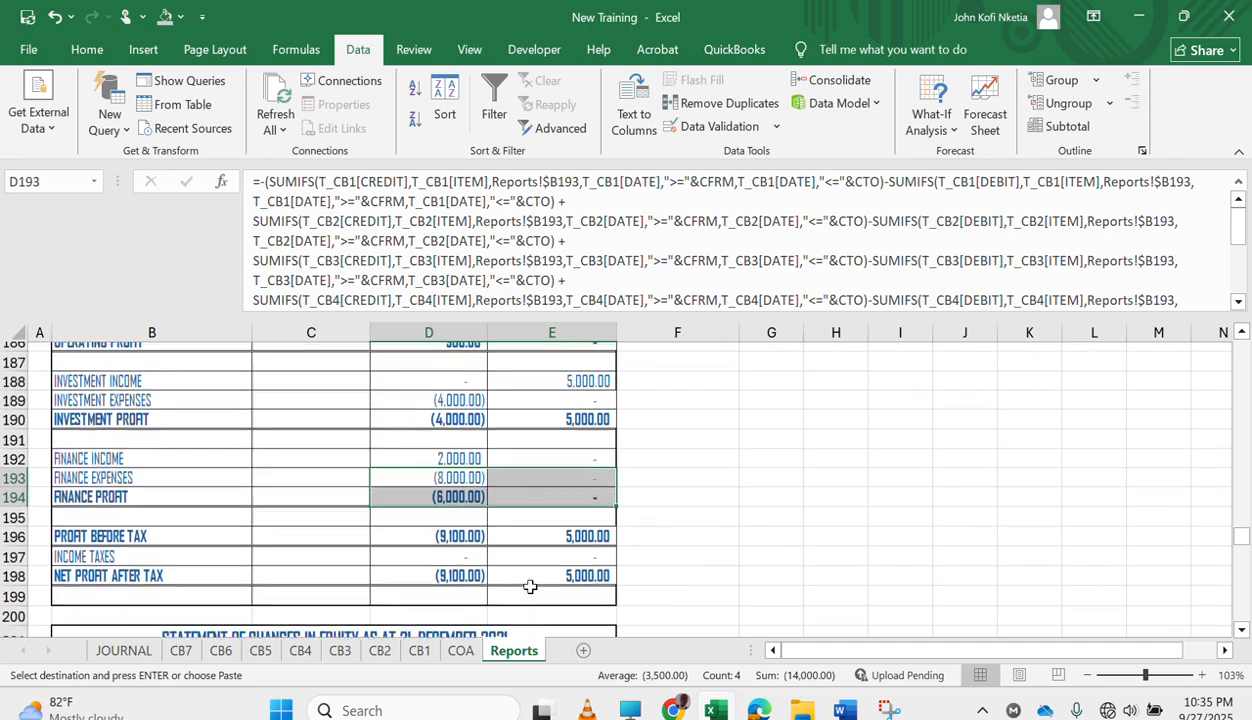
scroll(530, 586, down, 1)
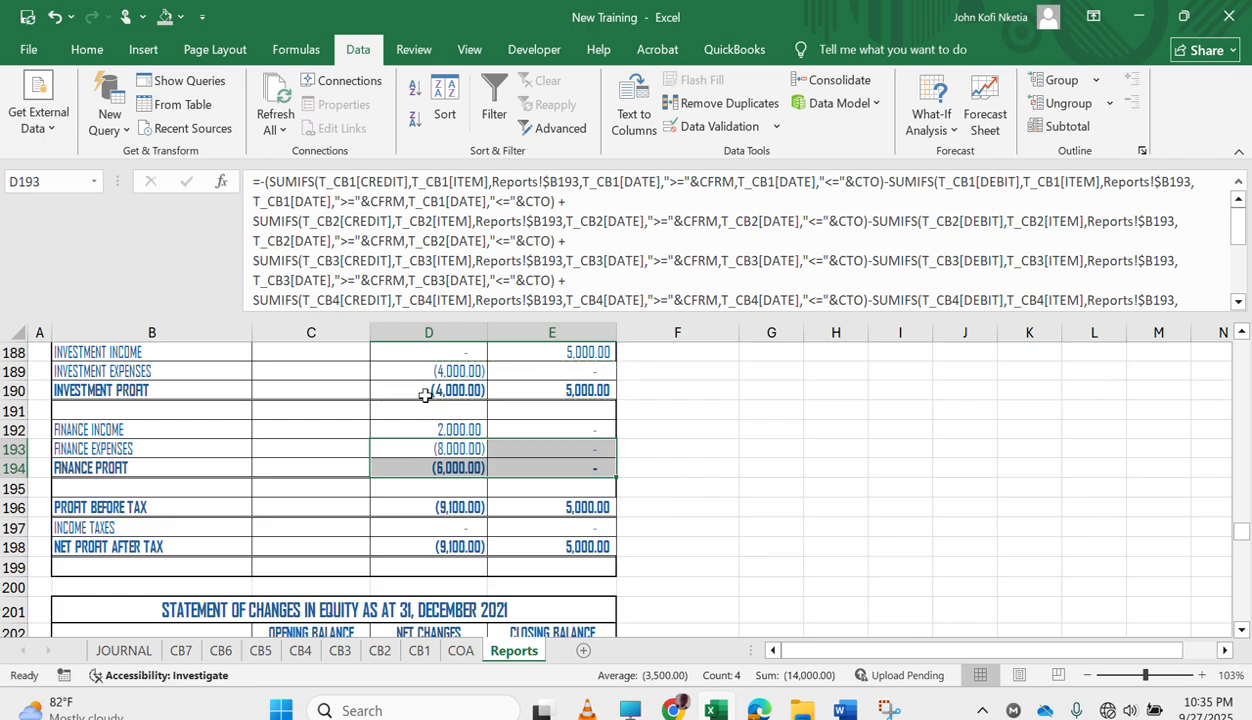
Examine the trial balance and the asset rows of the statement of financial position on the Reports sheet, including the GCB label's formula.
click(556, 455)
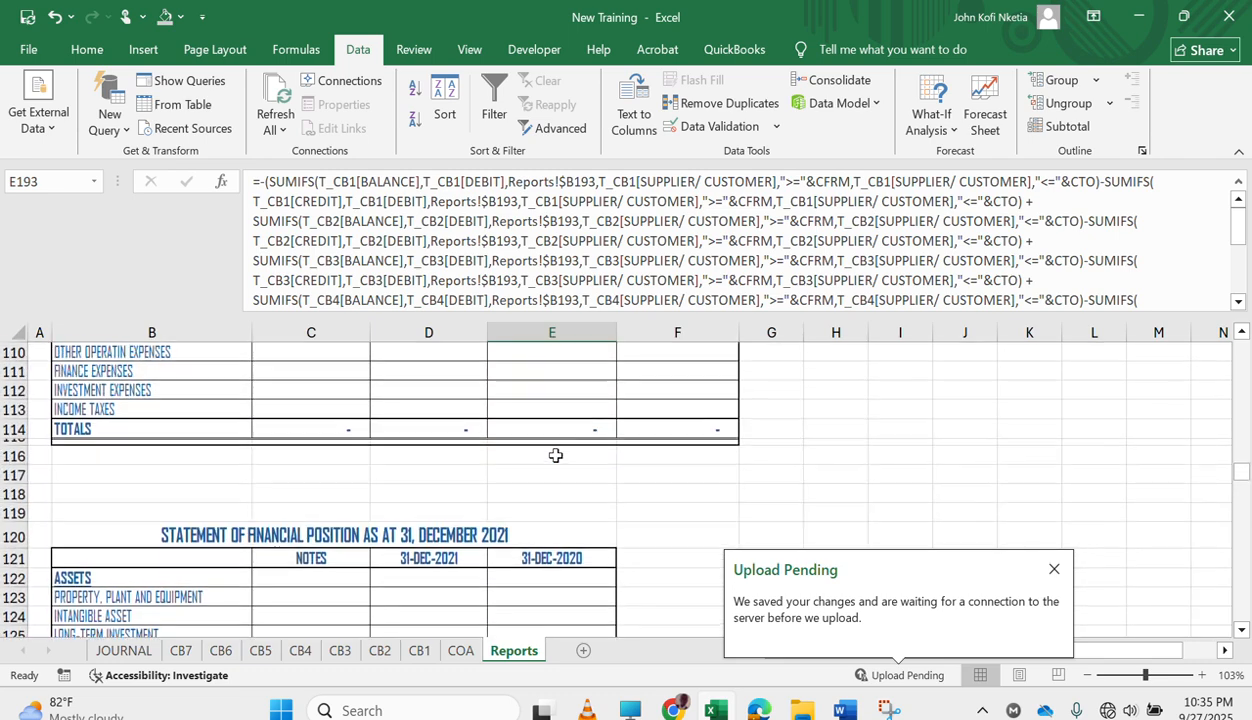
scroll(556, 455, up, 13)
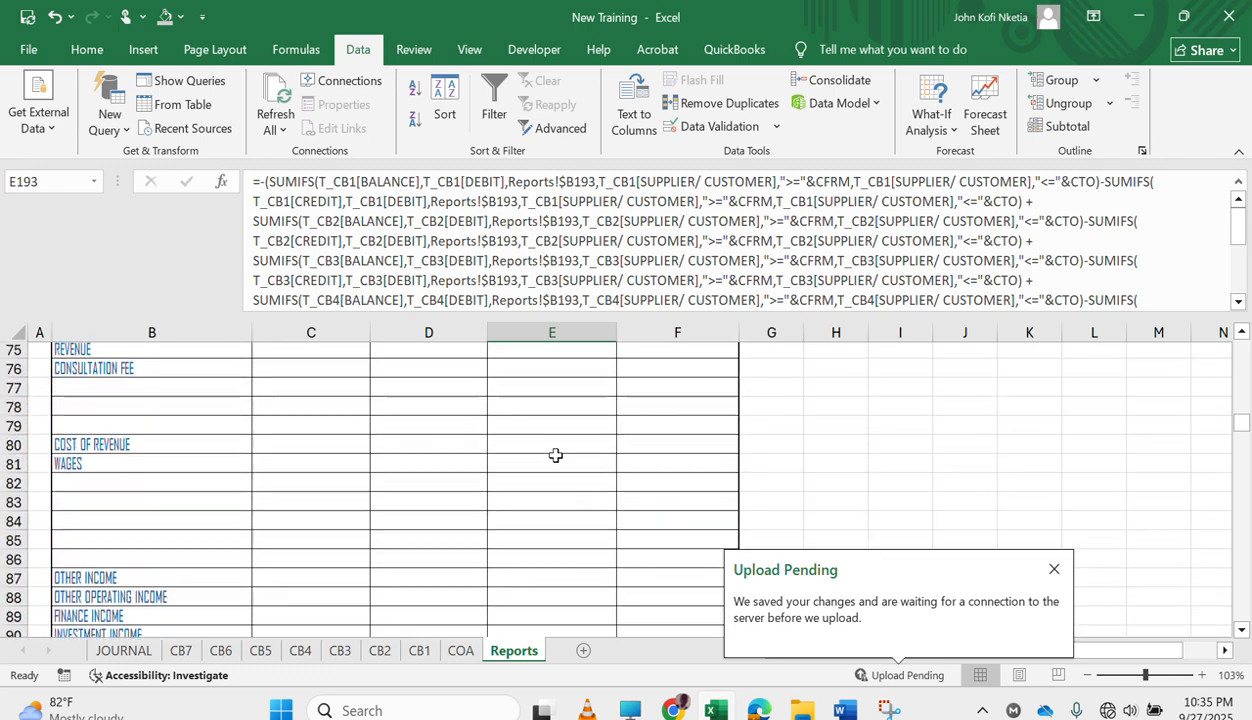
scroll(556, 455, up, 10)
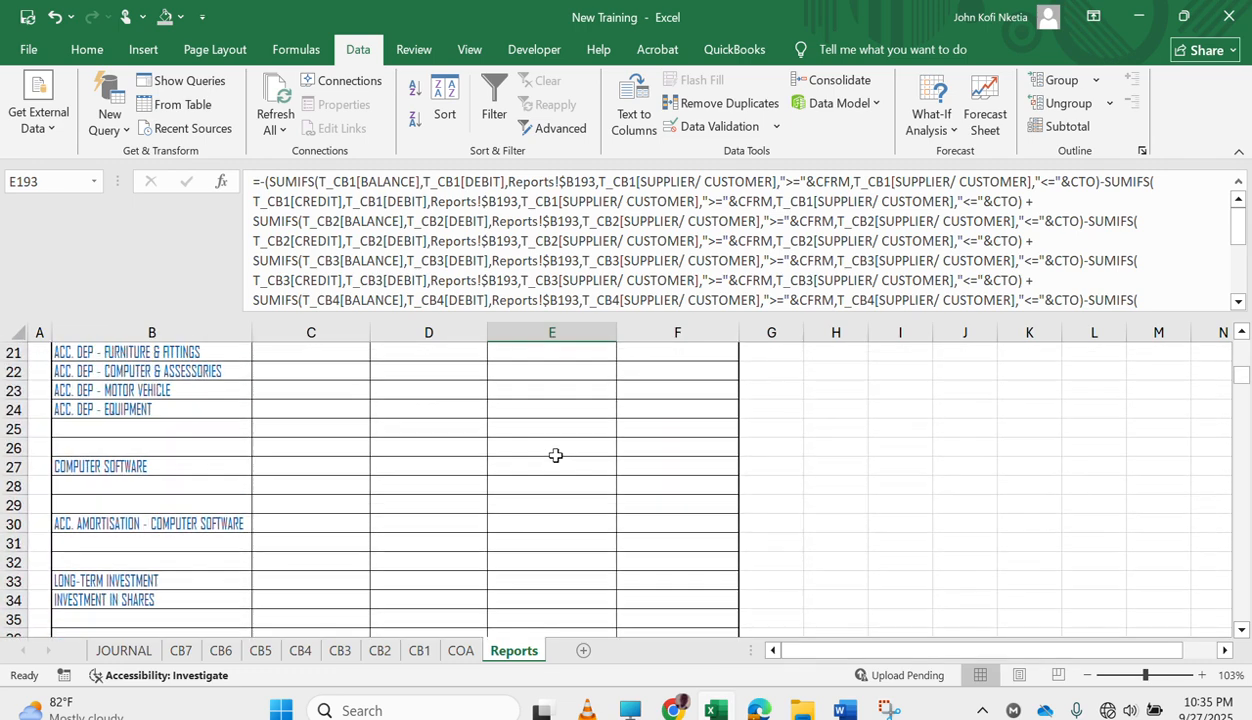
scroll(556, 455, down, 17)
scroll(556, 455, down, 20)
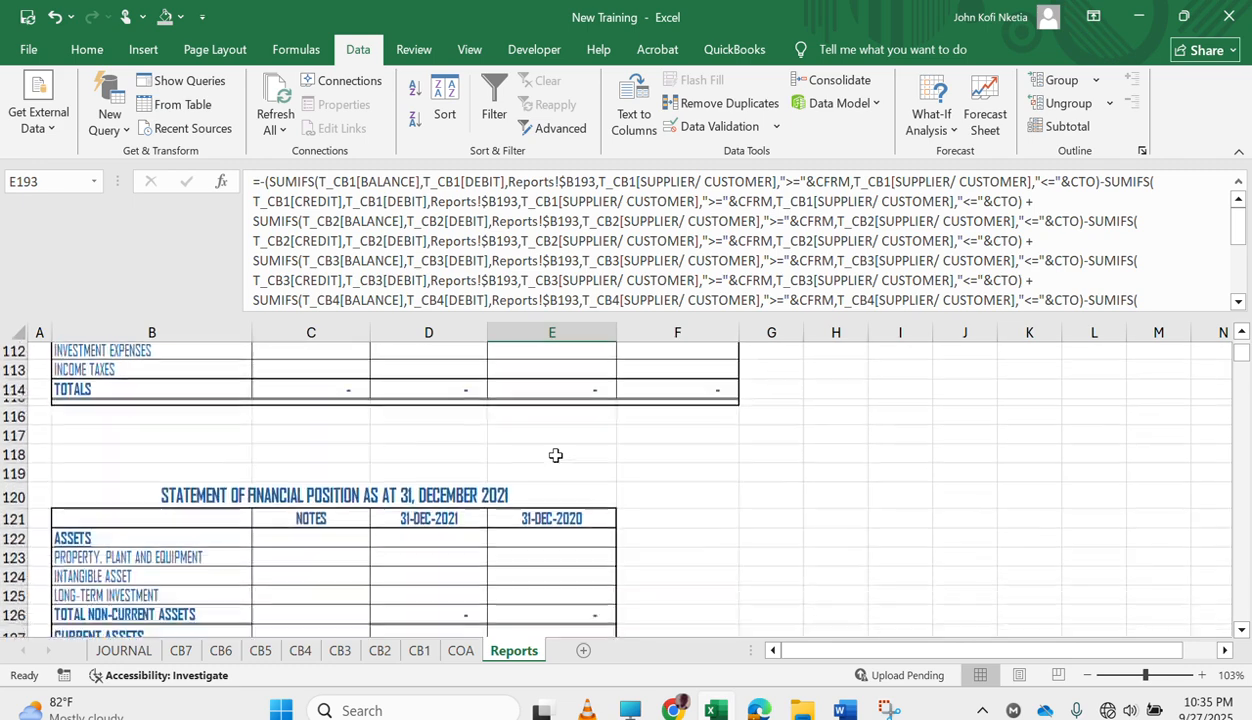
scroll(556, 455, up, 2)
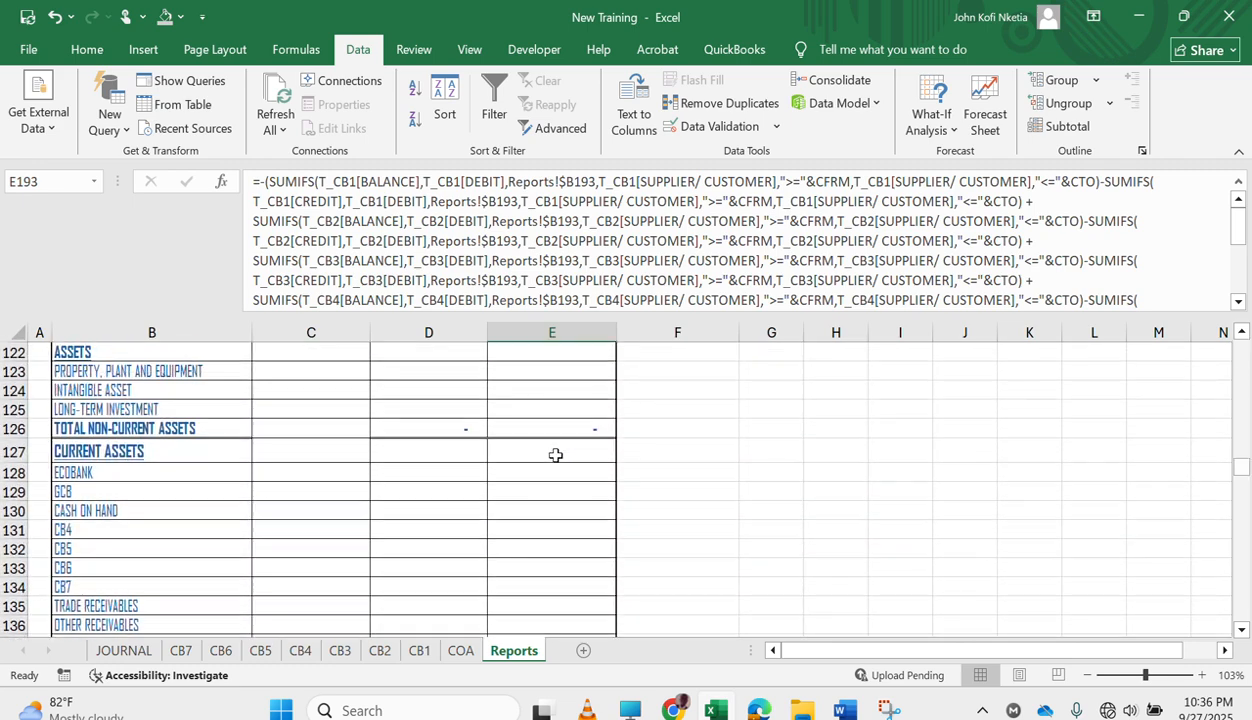
scroll(444, 475, up, 1)
scroll(444, 475, down, 2)
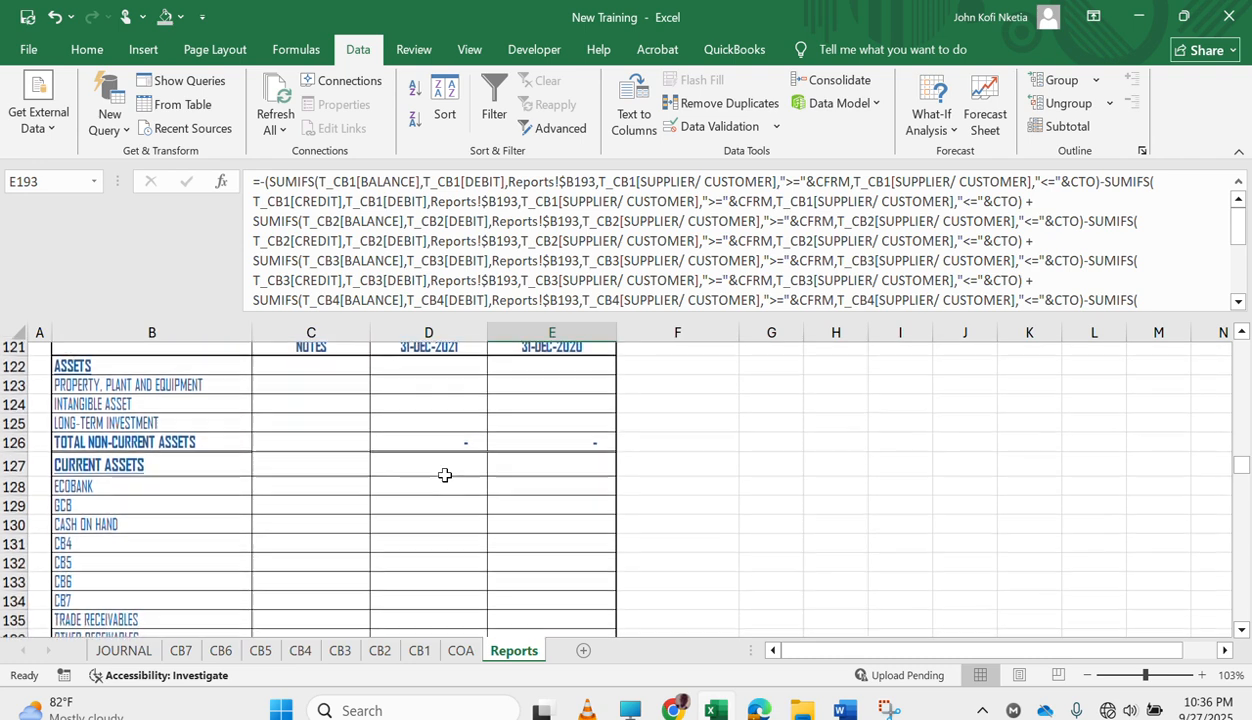
scroll(489, 494, up, 1)
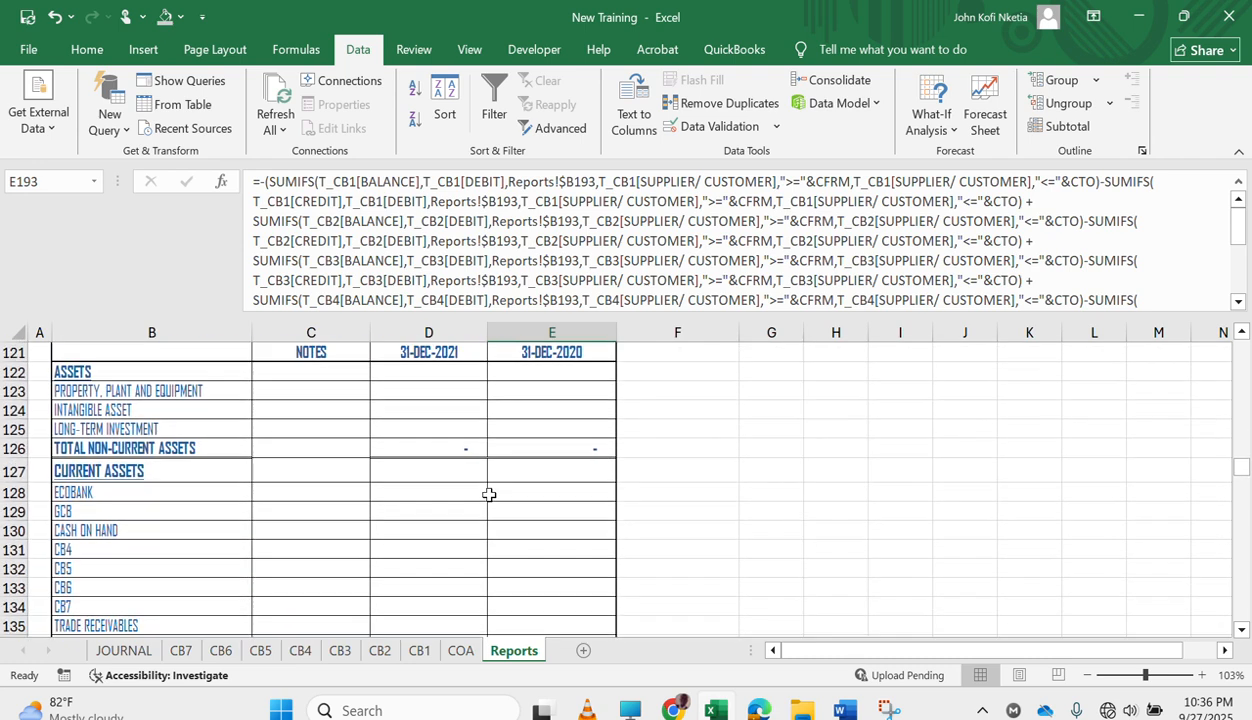
click(154, 508)
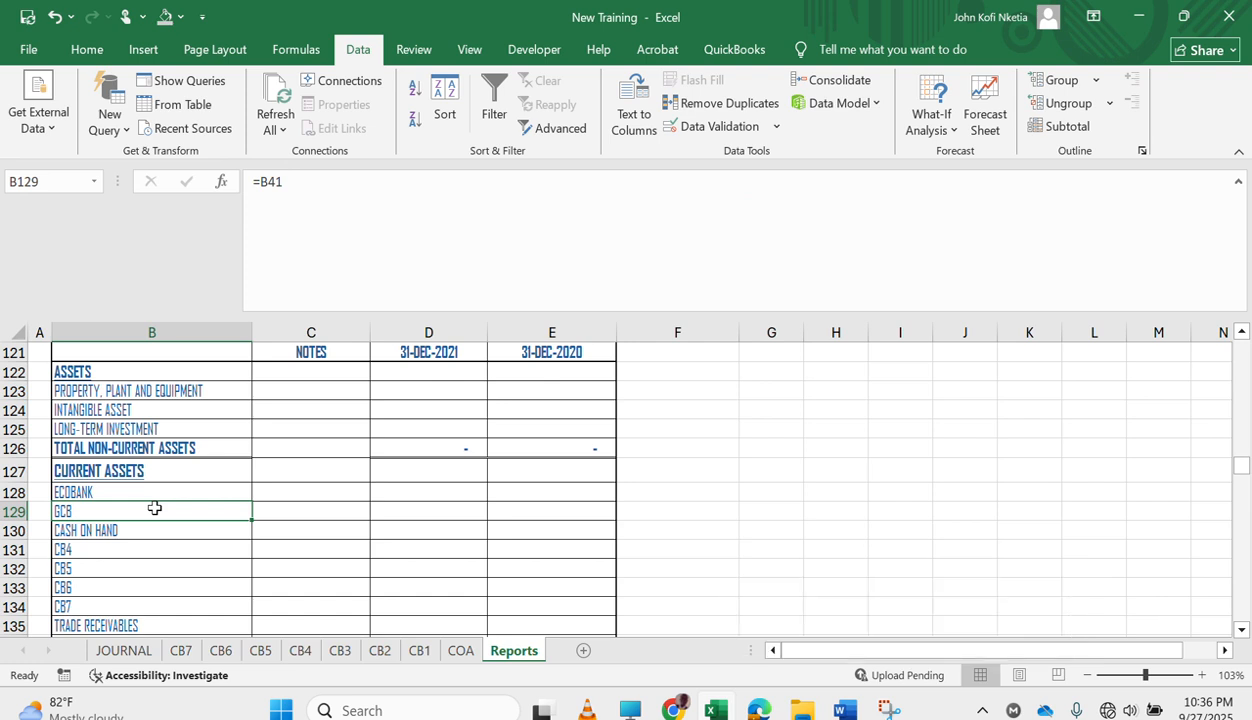
Review the intangible asset, revenue, cost of revenue and administrative expenses notes on the Reports sheet.
scroll(154, 508, down, 20)
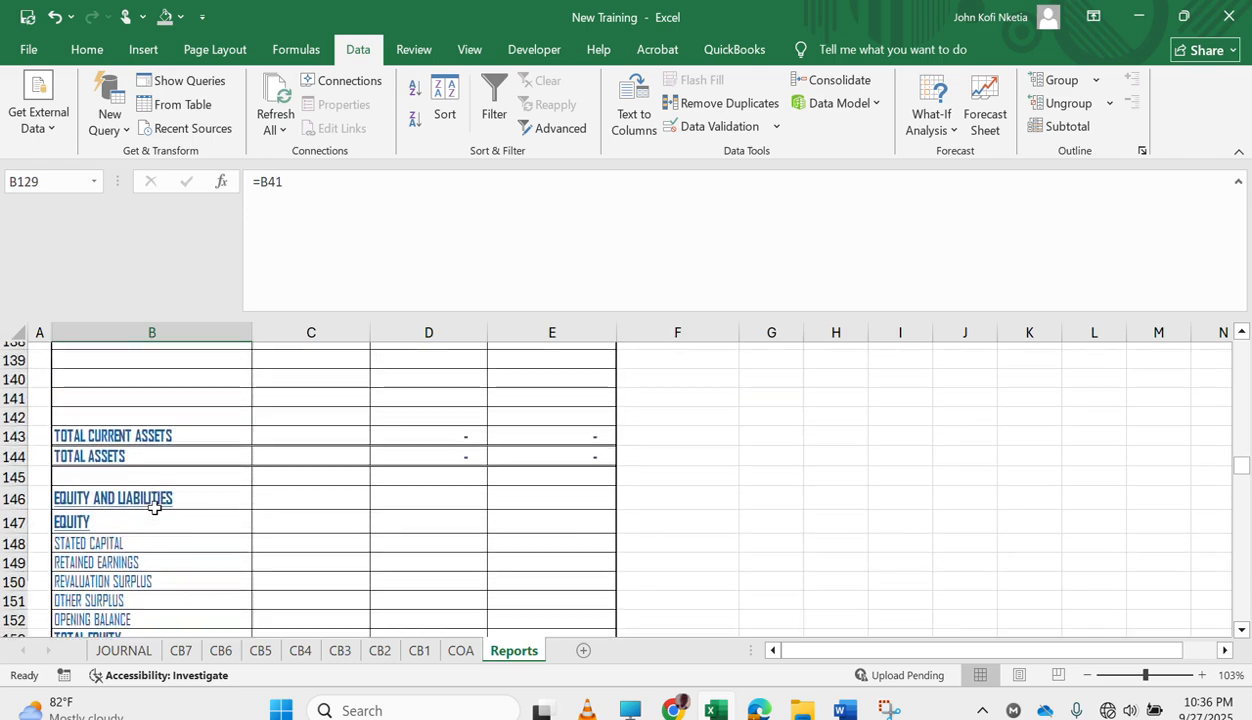
scroll(154, 508, down, 14)
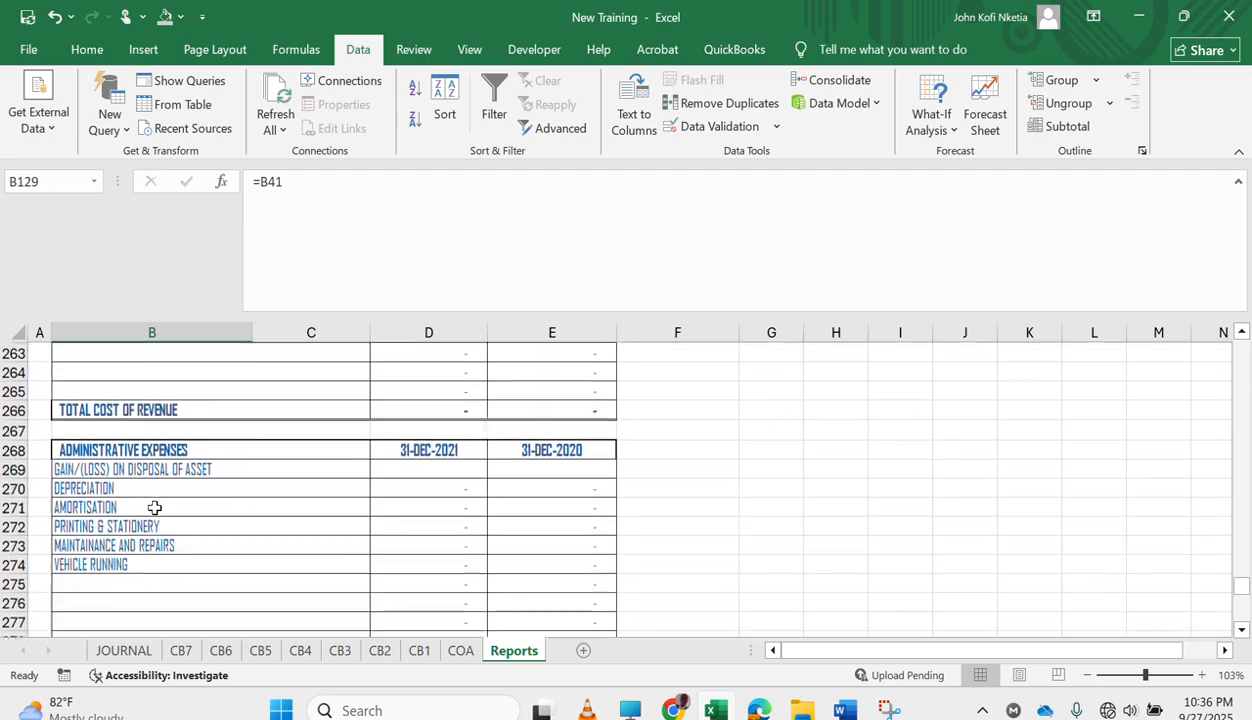
scroll(154, 508, up, 13)
scroll(154, 508, up, 3)
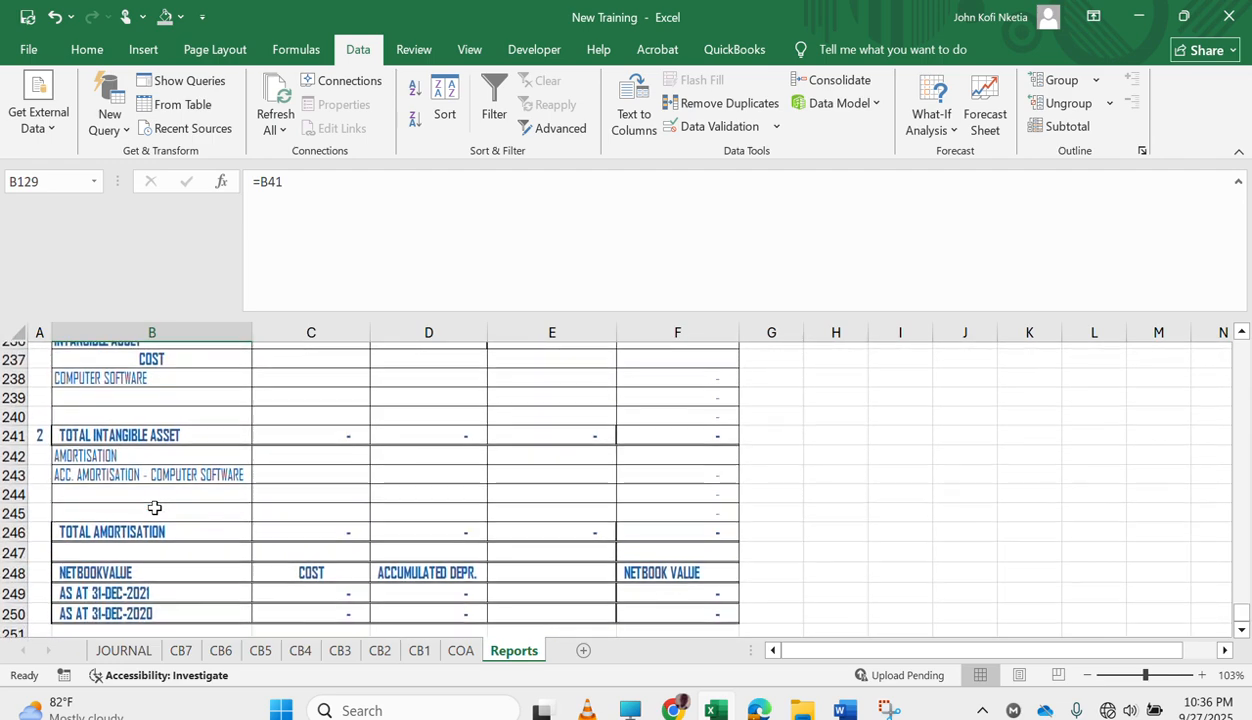
scroll(154, 508, down, 4)
scroll(154, 508, up, 4)
scroll(154, 508, down, 3)
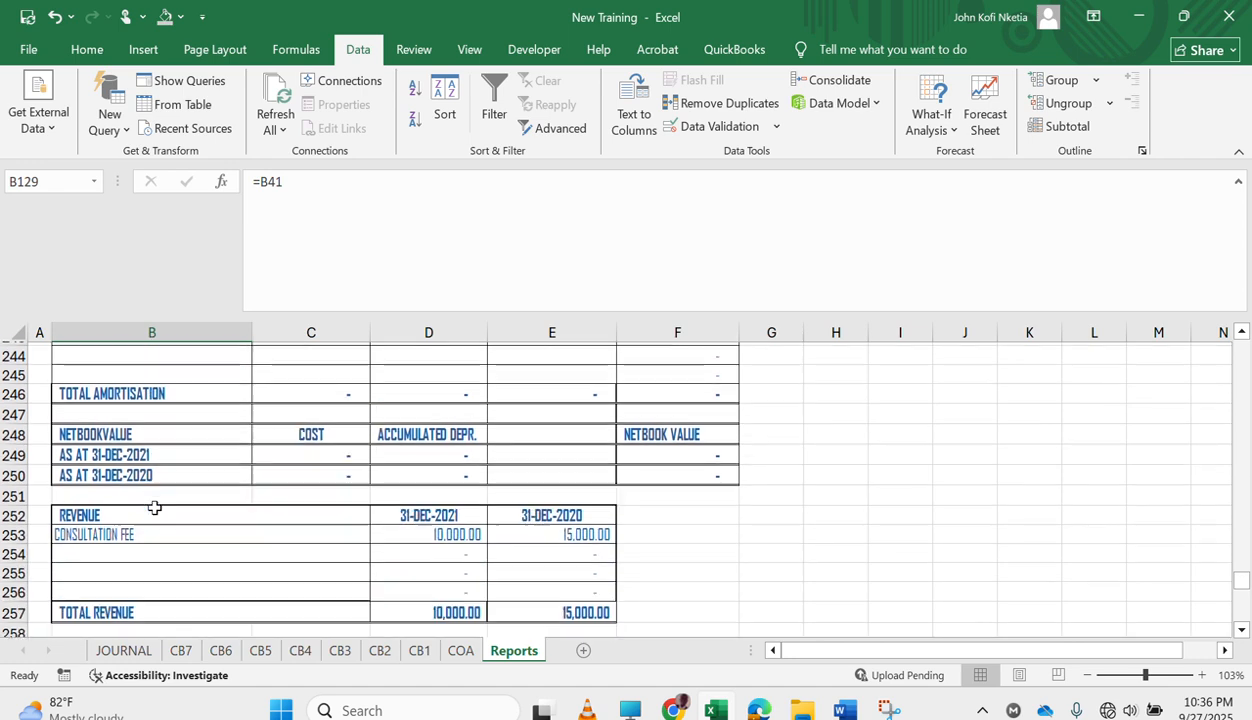
scroll(154, 508, down, 1)
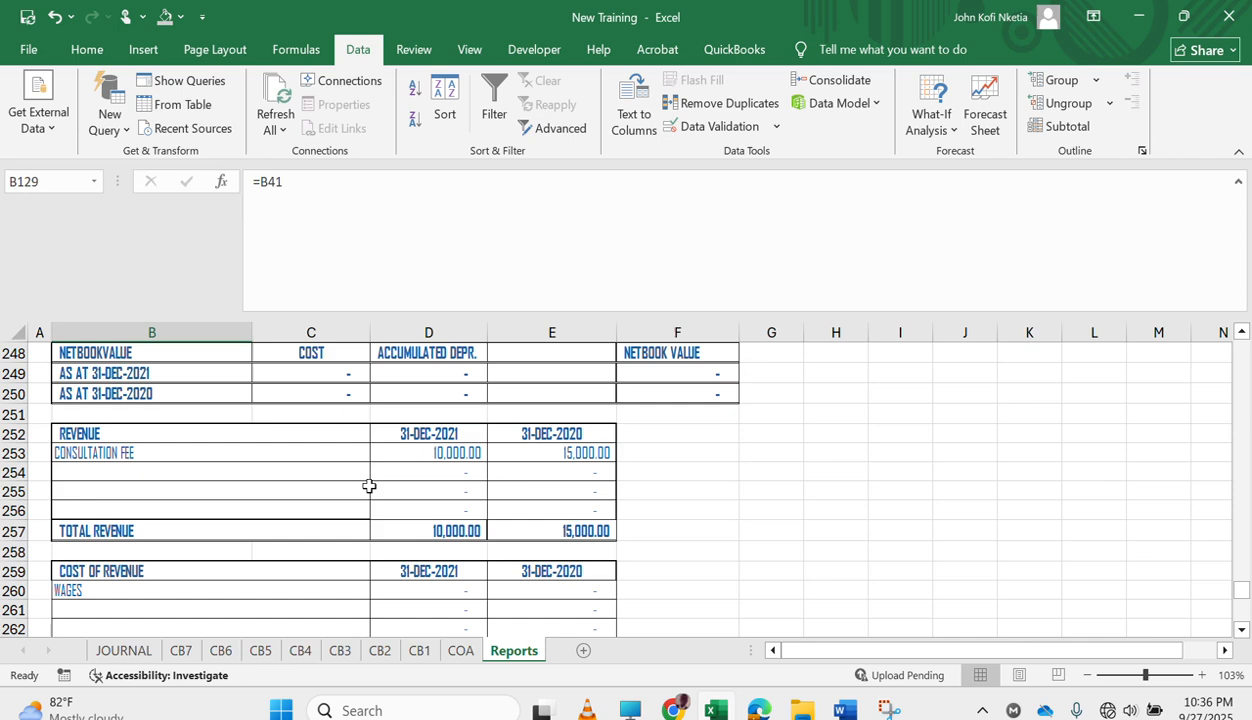
scroll(369, 486, down, 4)
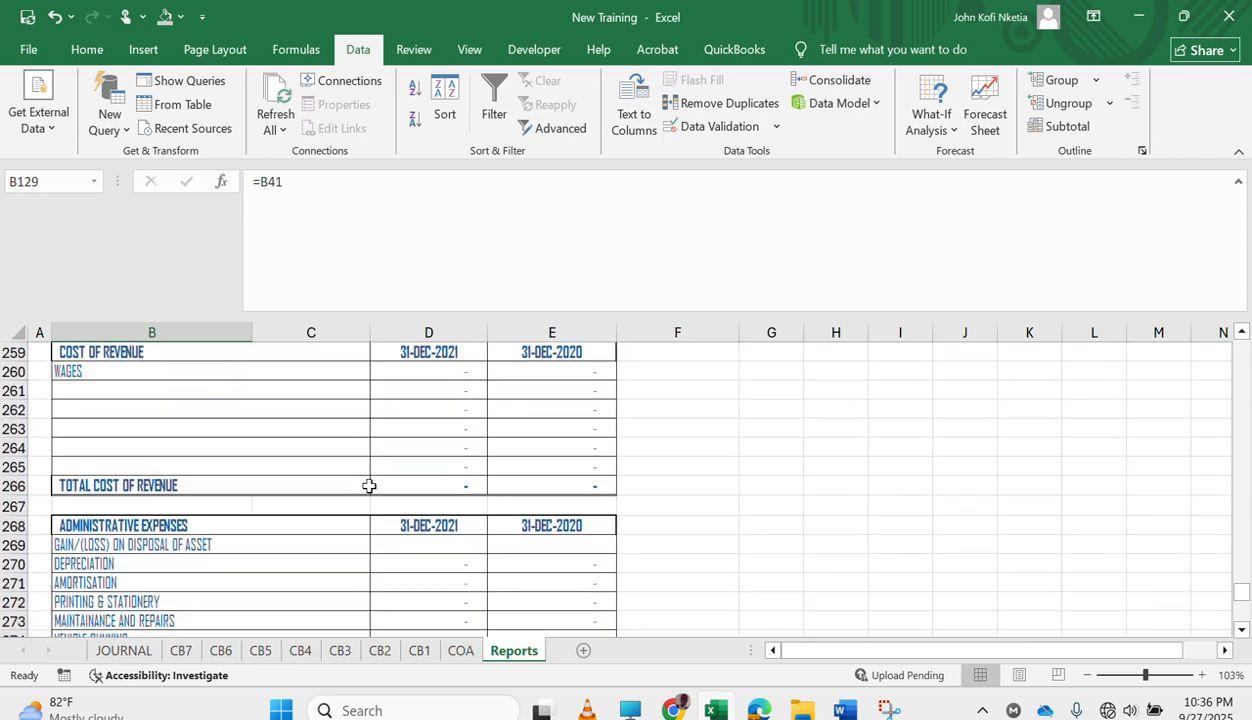
scroll(369, 486, down, 4)
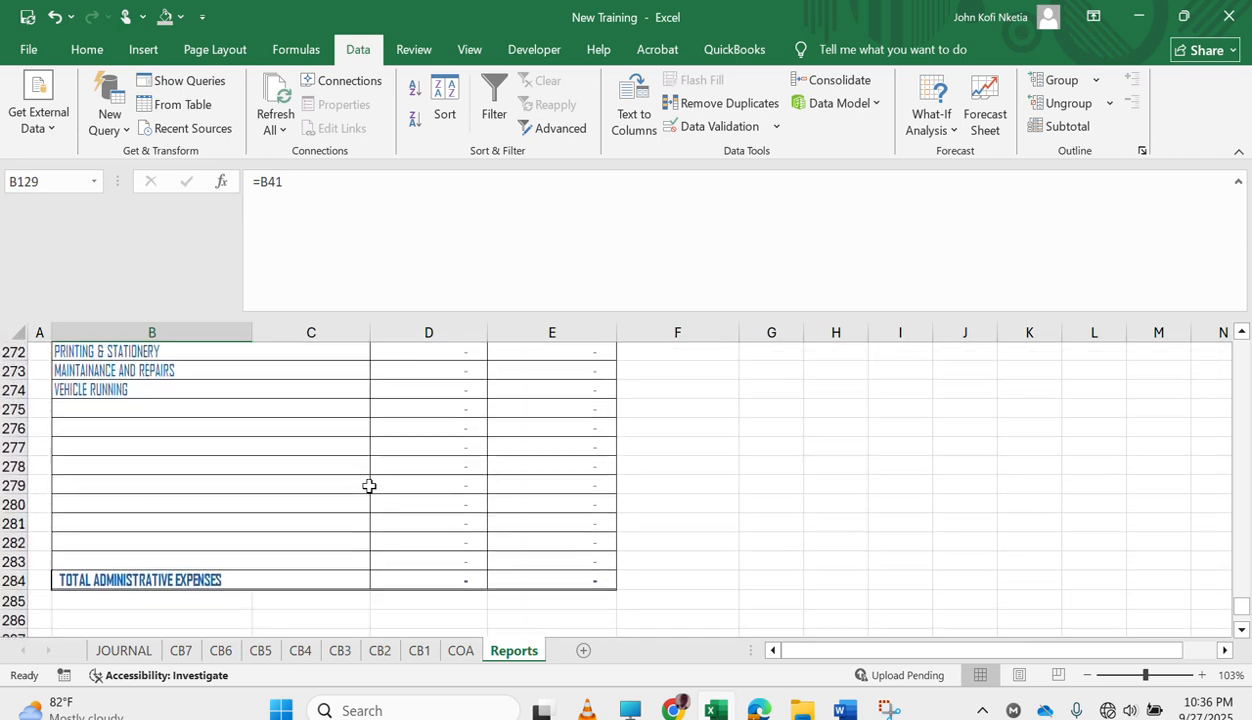
scroll(369, 486, up, 3)
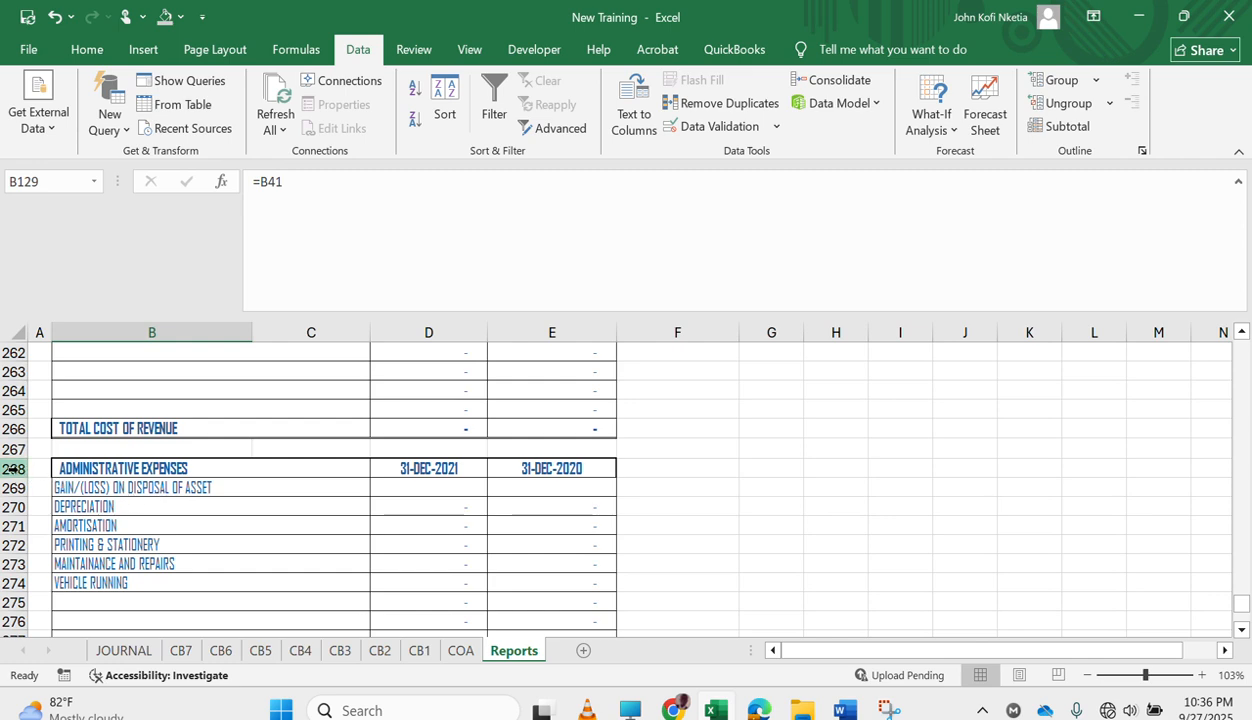
Insert a copy of the ADMINISTRATIVE EXPENSES note, rows 268 to 284, above the REVENUE note at row 252.
drag(8, 468, 87, 598)
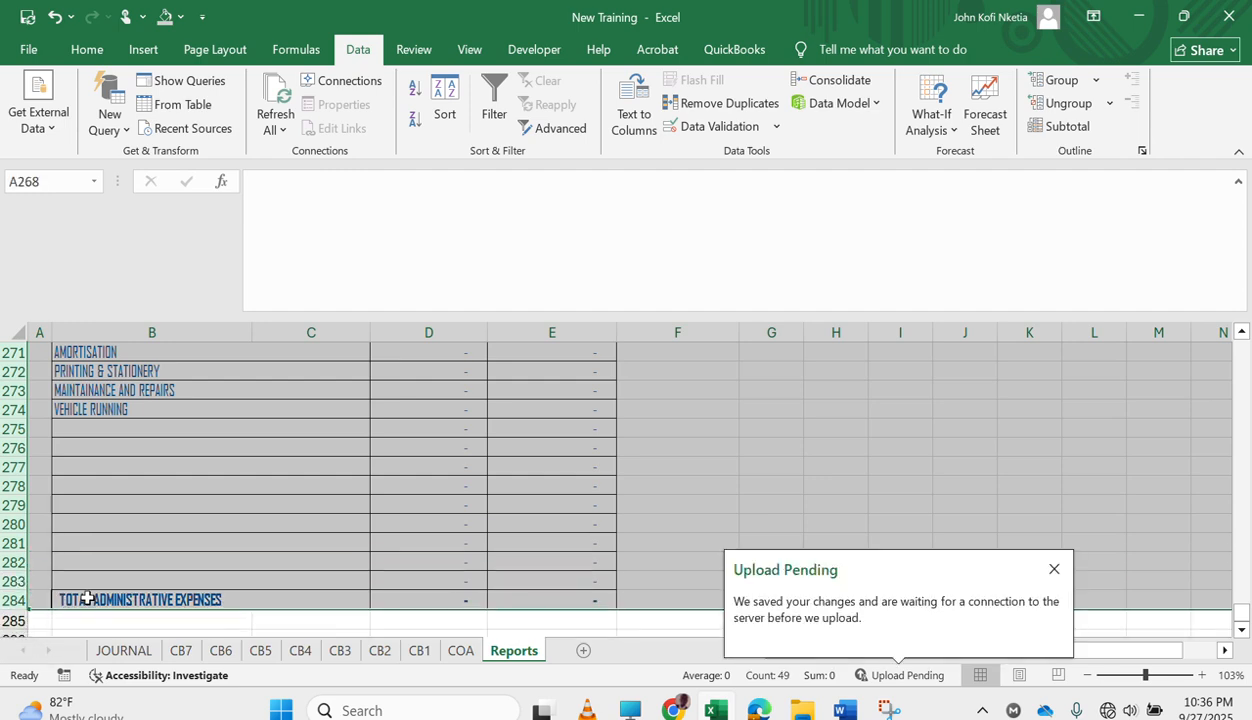
key(ctrl+c)
scroll(253, 497, up, 7)
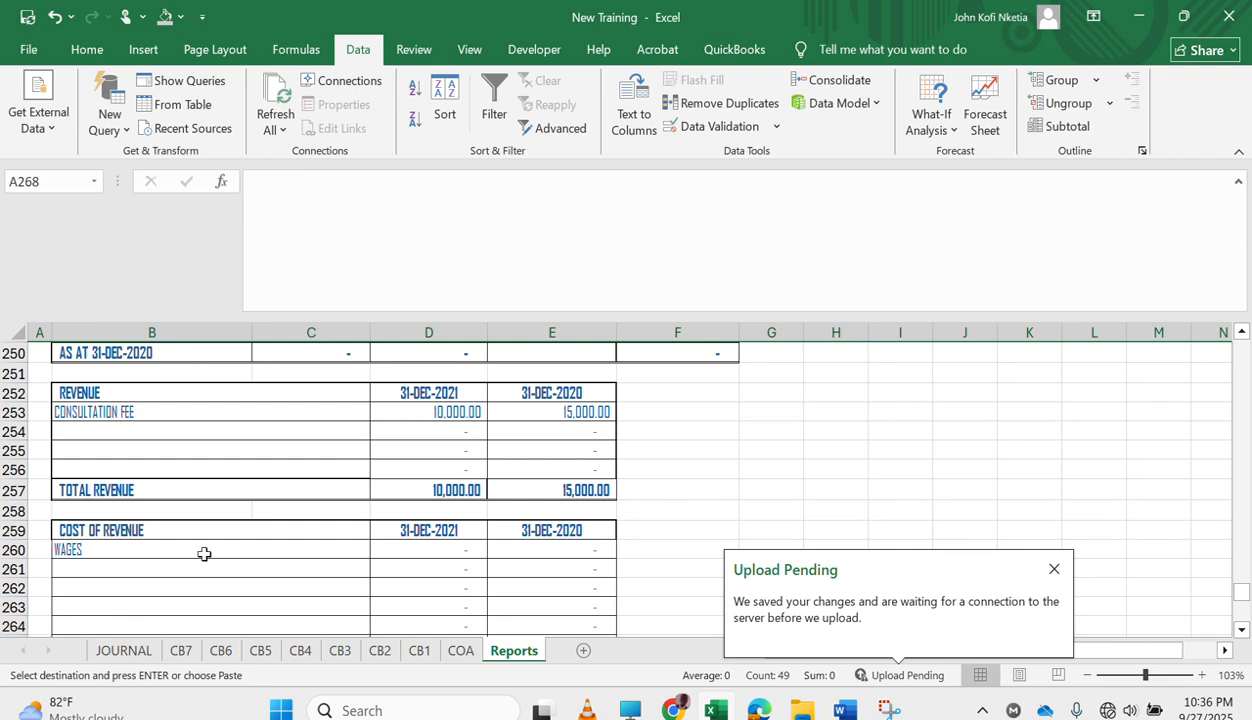
scroll(204, 554, down, 7)
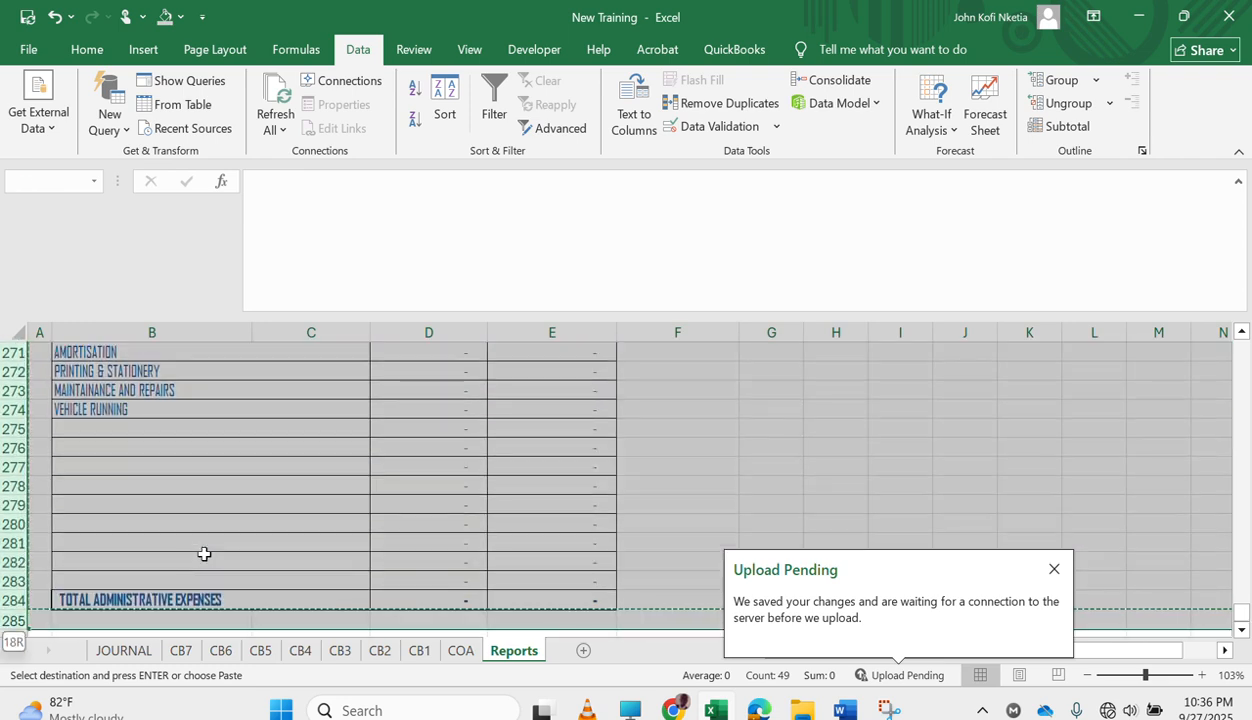
scroll(351, 475, up, 7)
scroll(351, 475, up, 3)
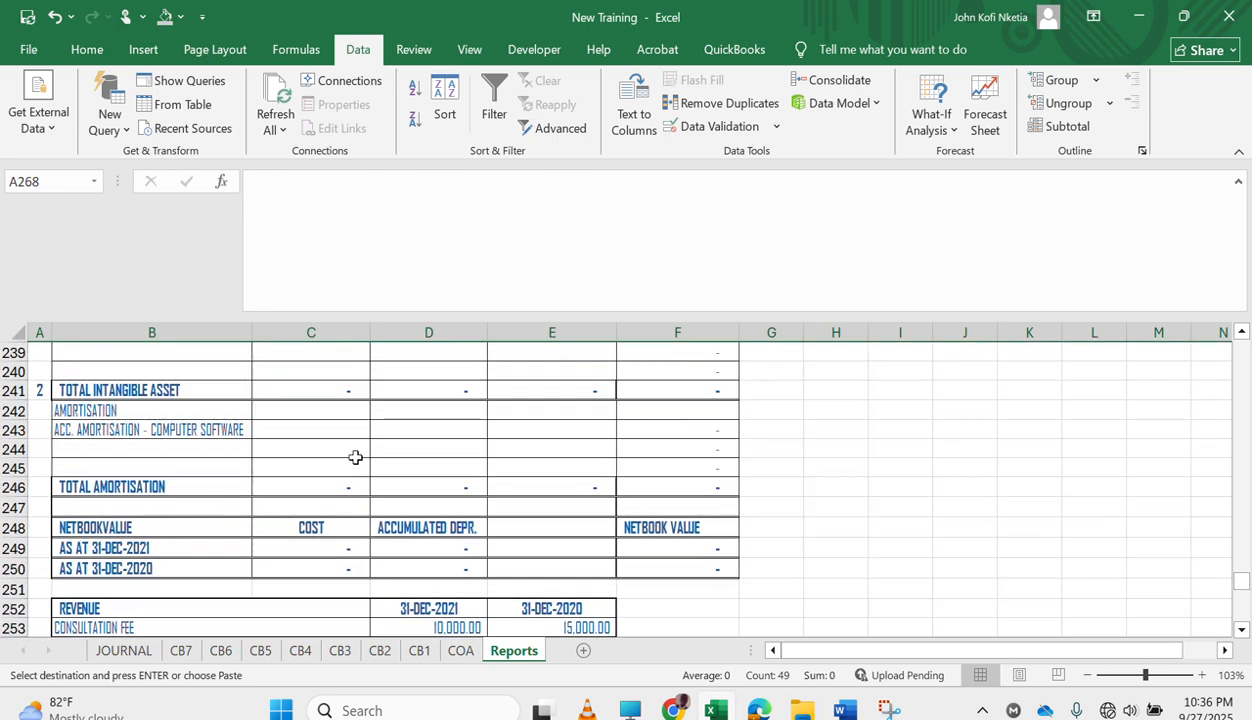
scroll(355, 457, down, 1)
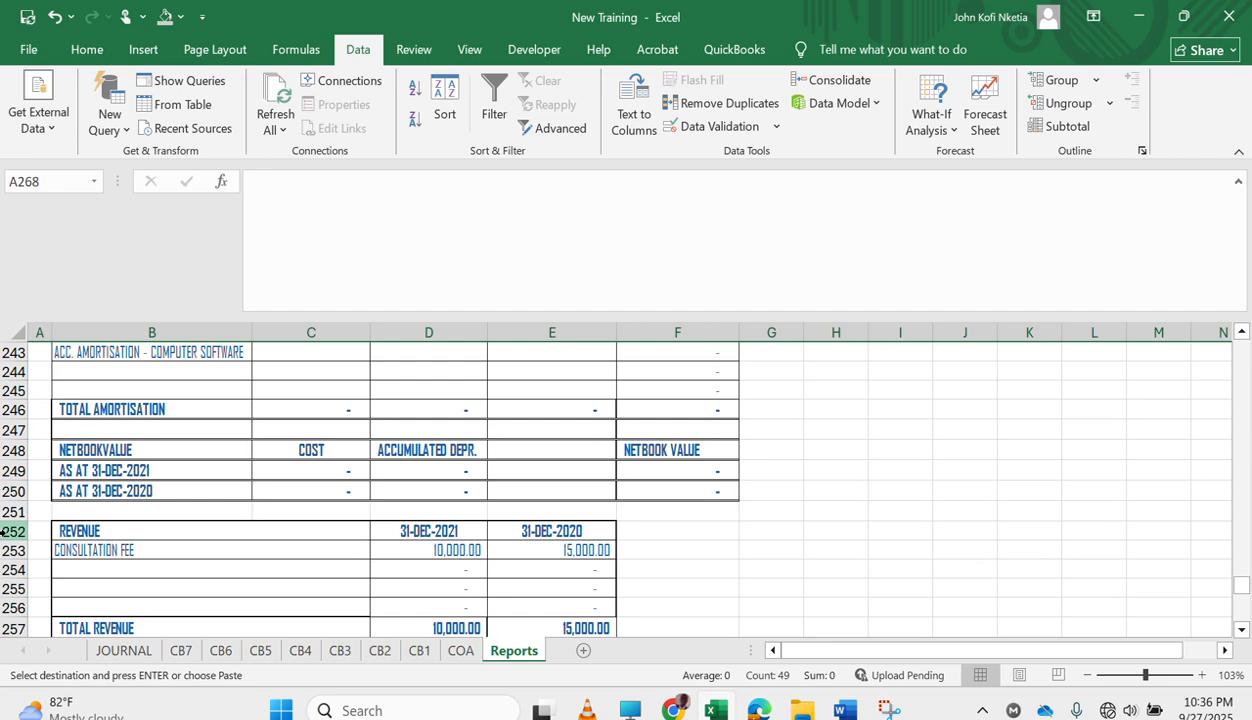
right_click(5, 531)
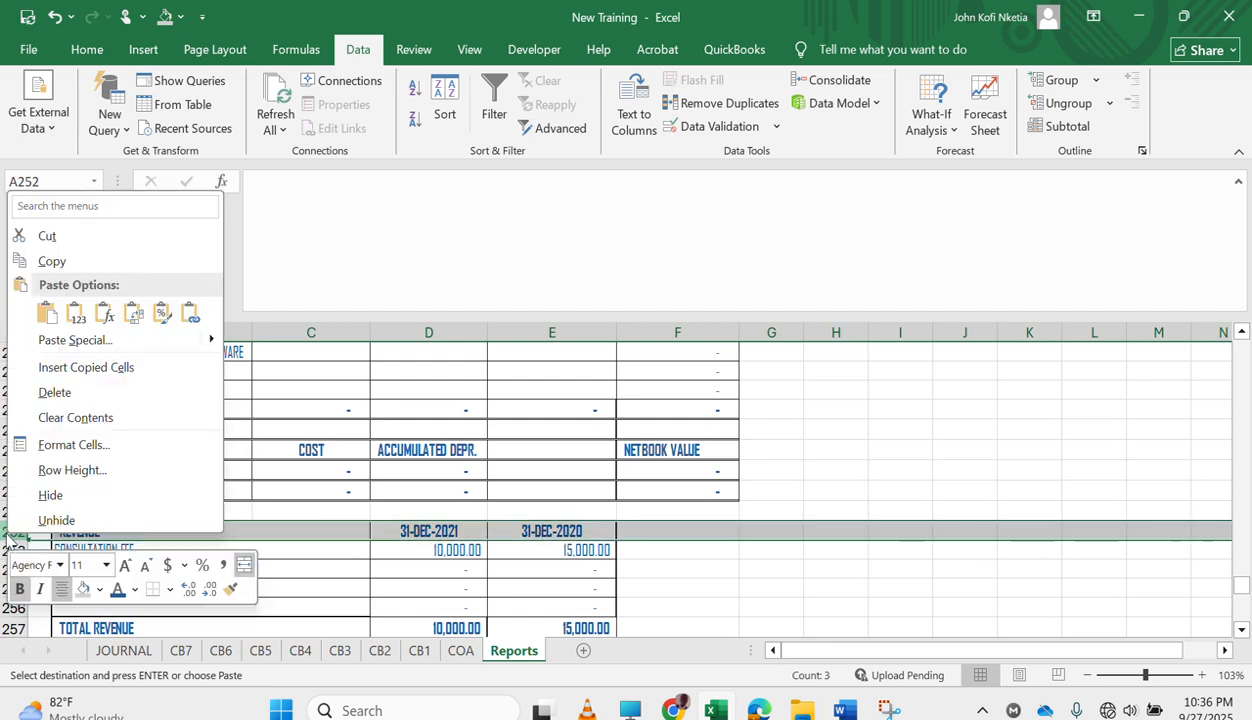
click(94, 367)
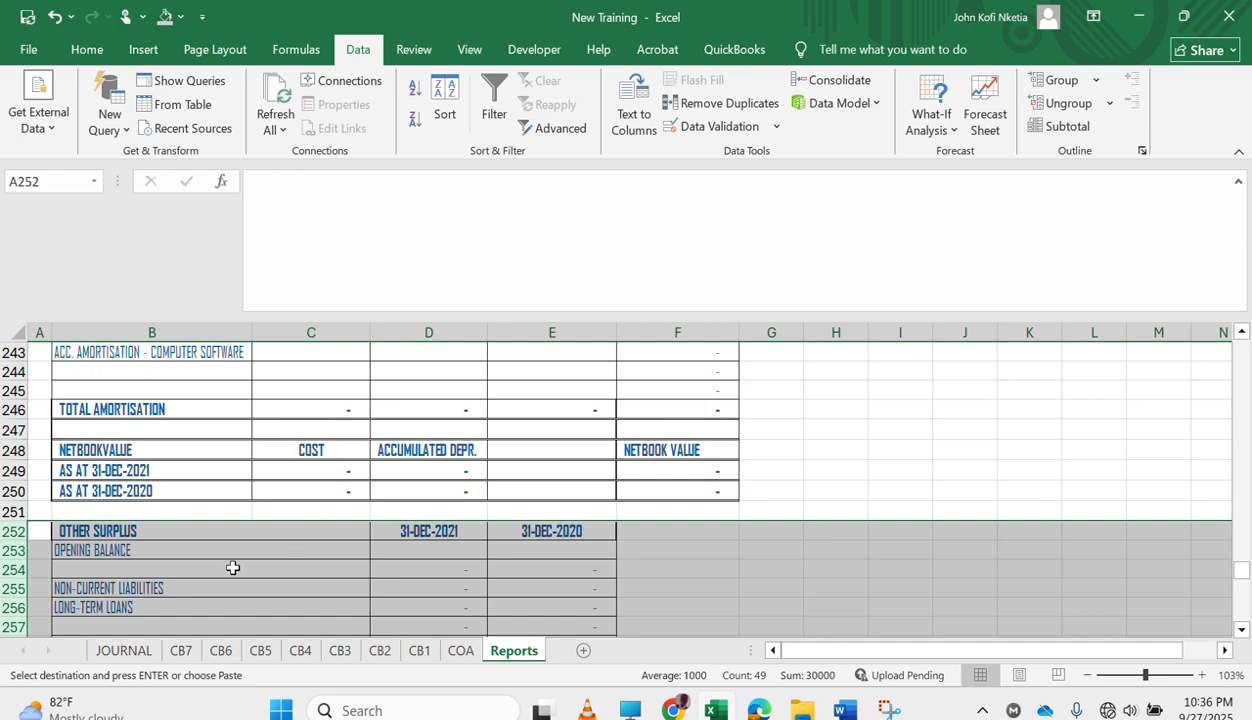
Title the inserted note CASH AND BANK ACCOUNT in cell B252.
scroll(232, 568, up, 1)
scroll(232, 568, down, 3)
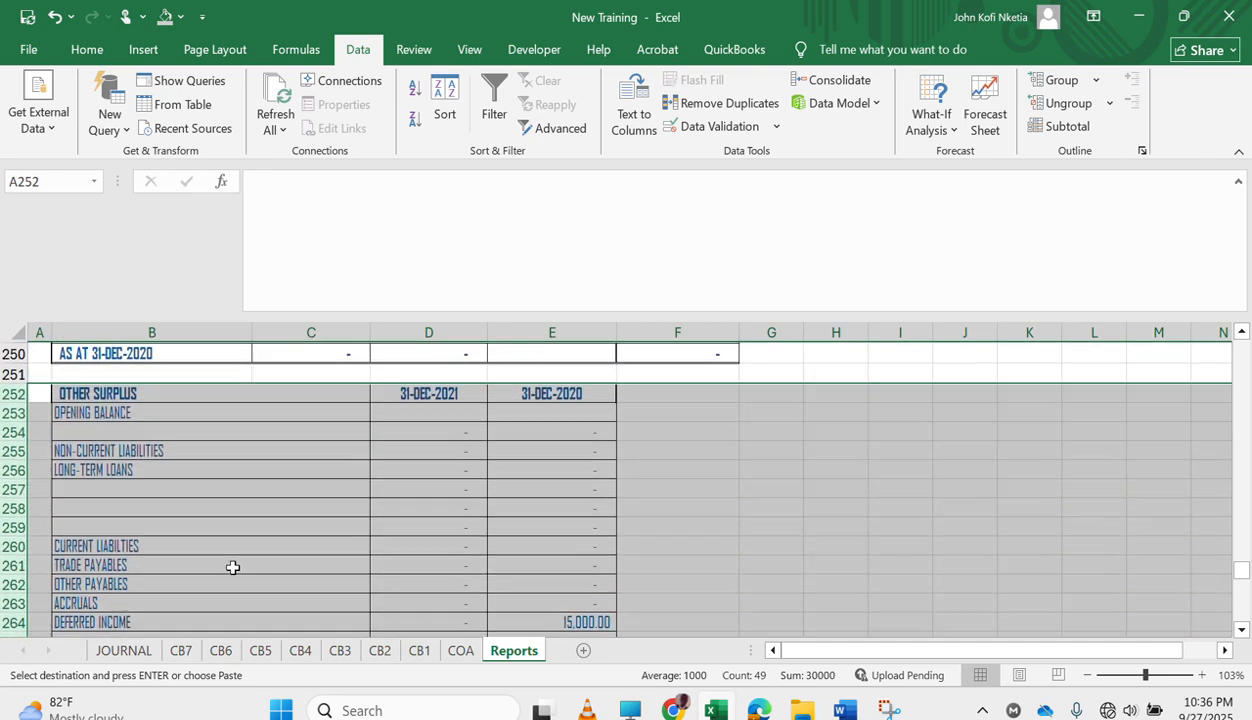
scroll(232, 568, up, 5)
scroll(232, 568, down, 3)
scroll(232, 567, down, 1)
scroll(232, 567, up, 2)
scroll(232, 567, down, 4)
click(155, 415)
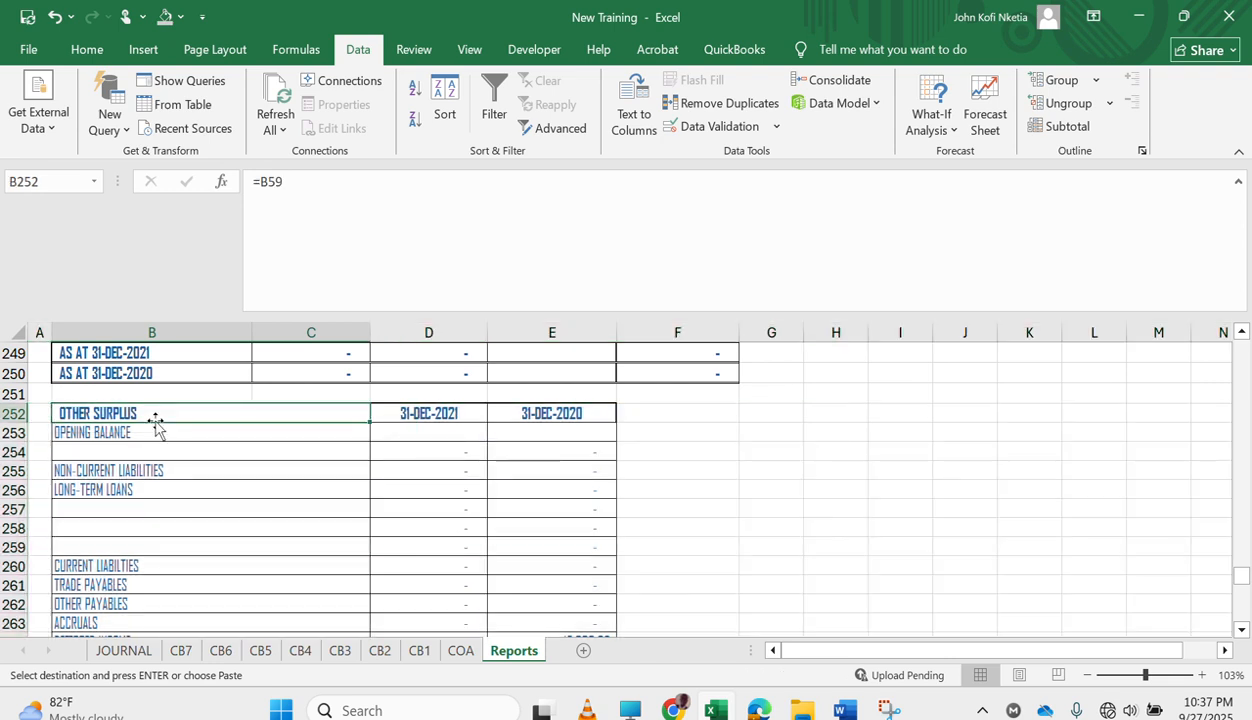
text(CAS)
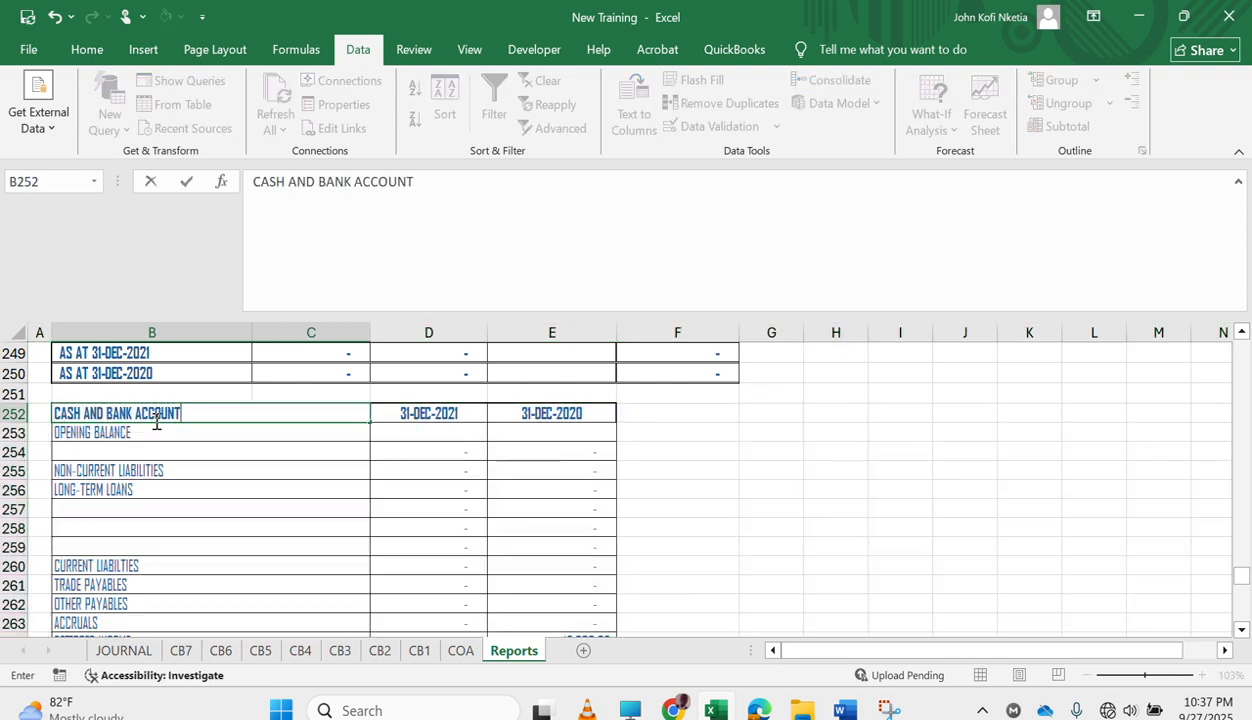
text(H AND BANK ACCOUNT)
key(Return)
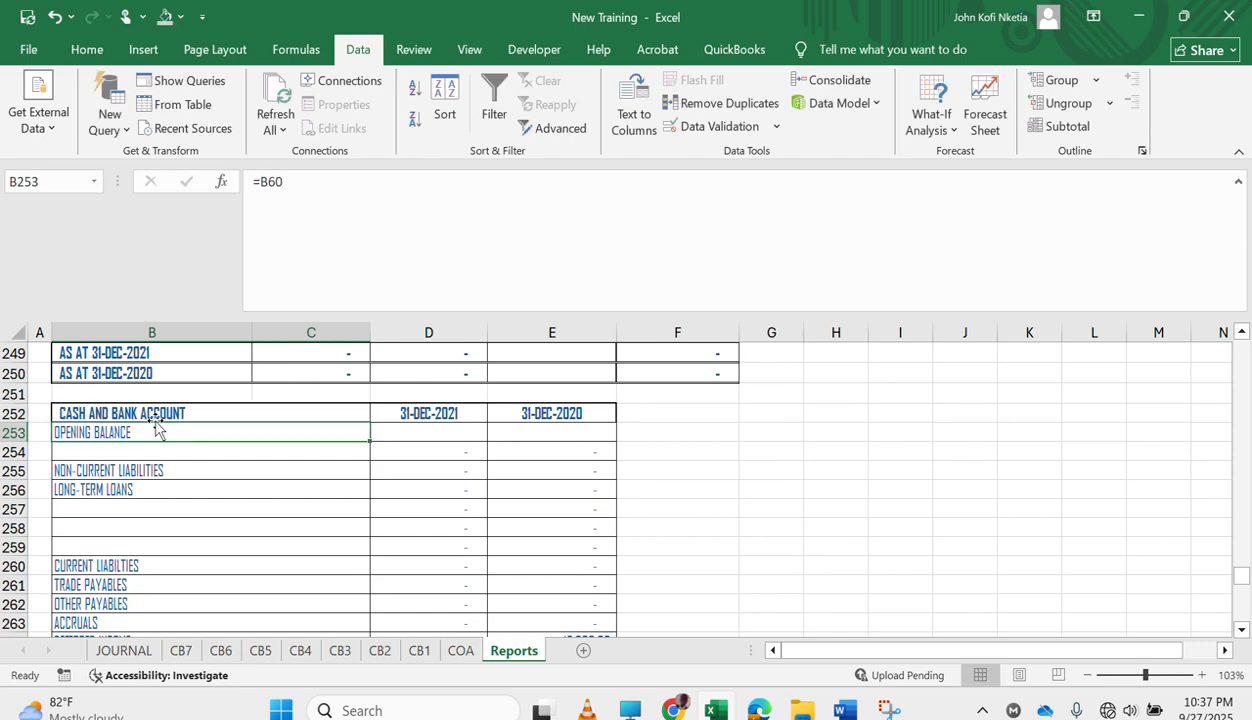
Link B253 to the ECOBANK label in the trial balance with =B40 and fill the formula down to row 267.
text(=)
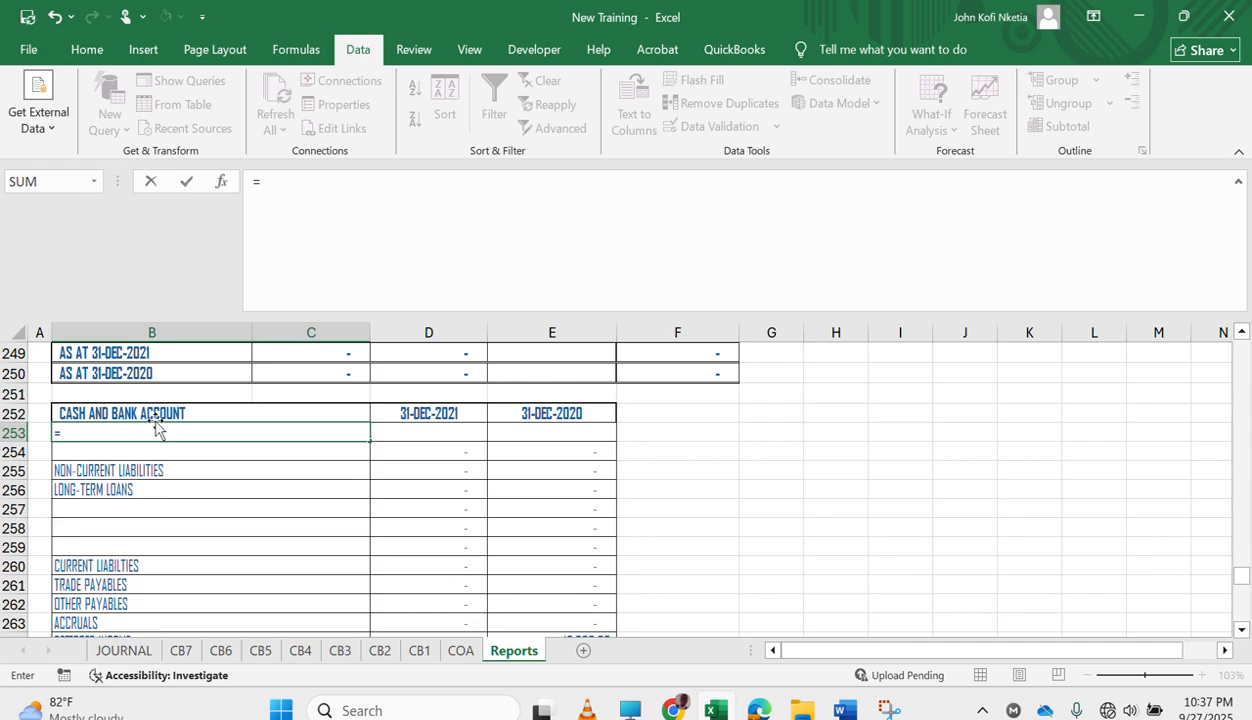
scroll(314, 440, up, 20)
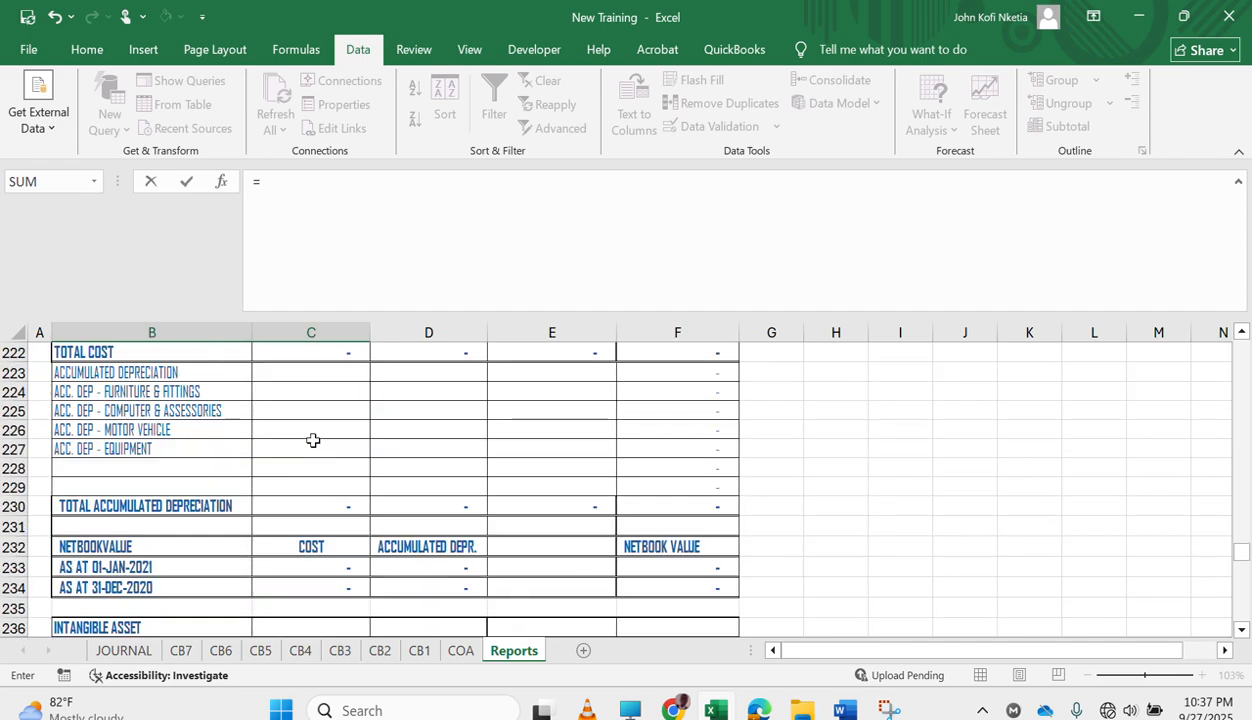
scroll(313, 440, up, 20)
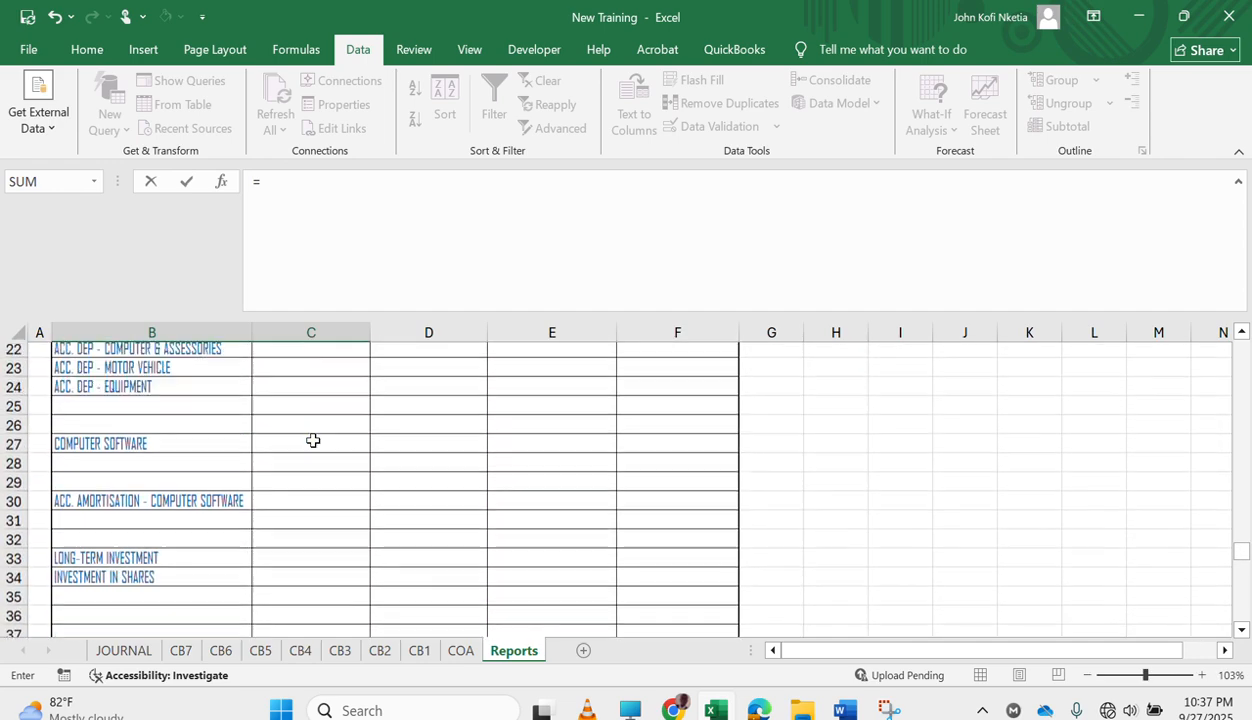
scroll(313, 440, down, 10)
scroll(313, 440, down, 1)
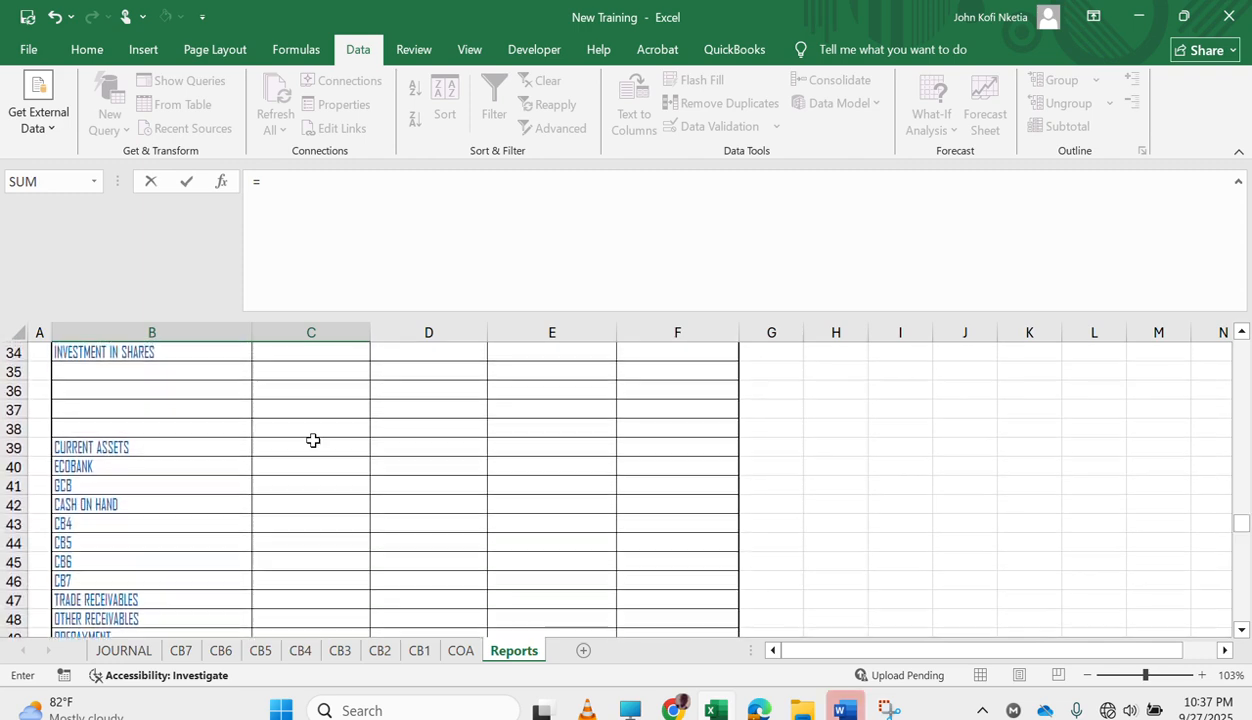
click(84, 466)
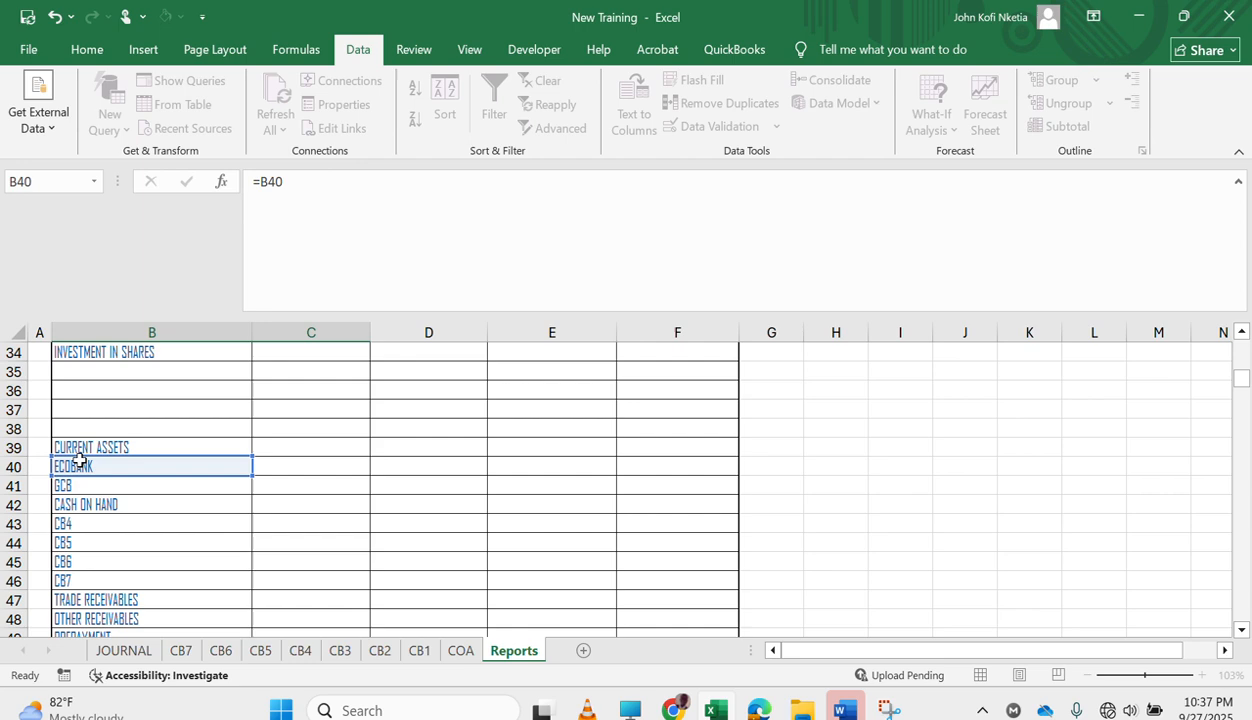
key(Return)
key(Up)
scroll(79, 462, down, 2)
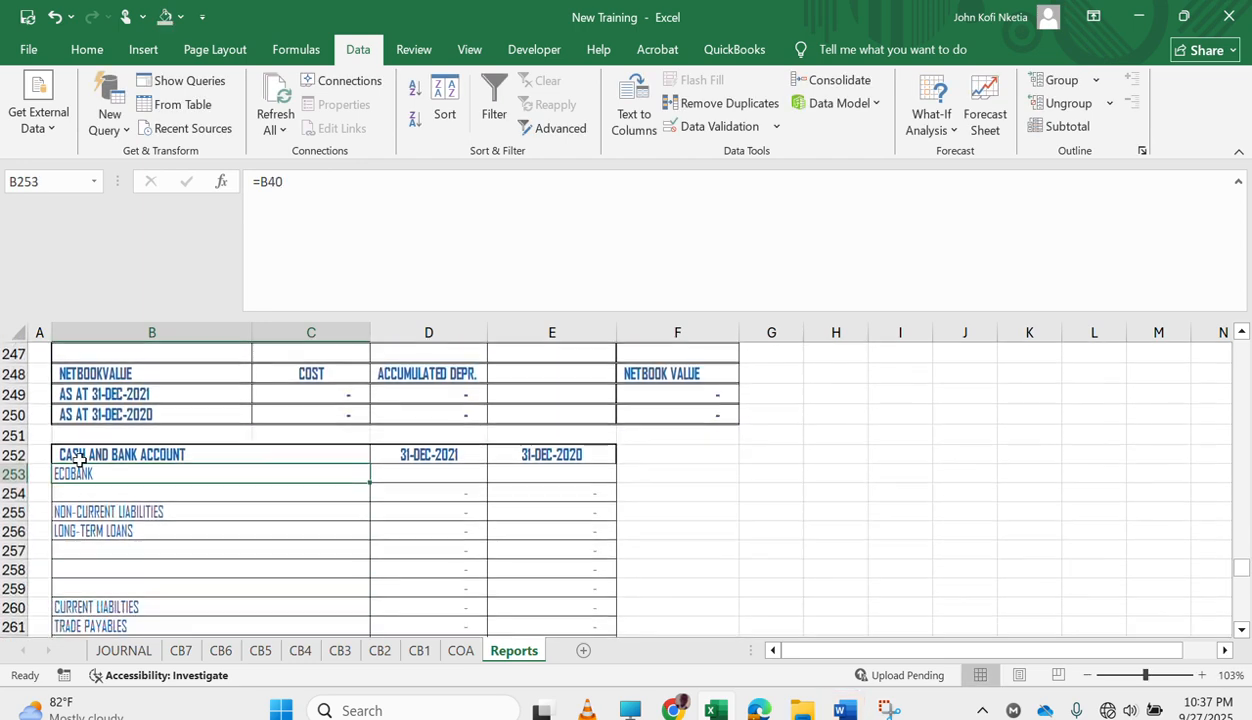
drag(374, 485, 337, 592)
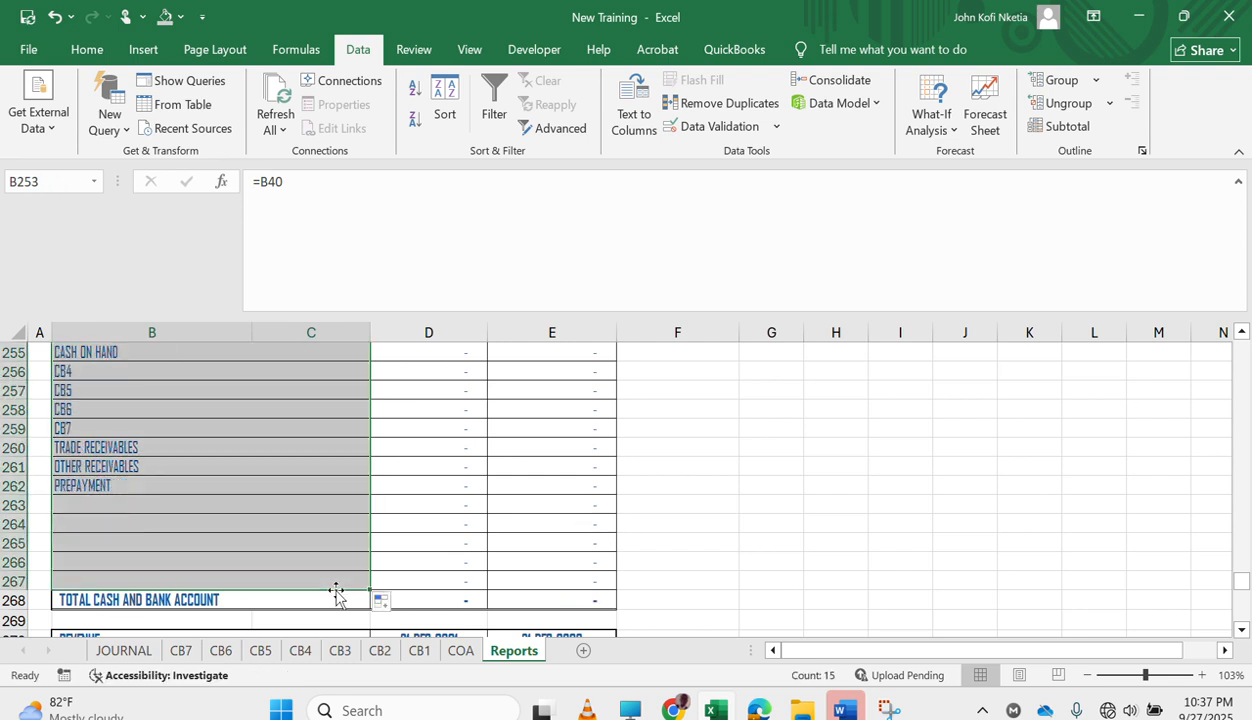
Delete rows 260 to 266 from the CASH AND BANK ACCOUNT note, starting at TRADE RECEIVABLES.
drag(14, 447, 42, 587)
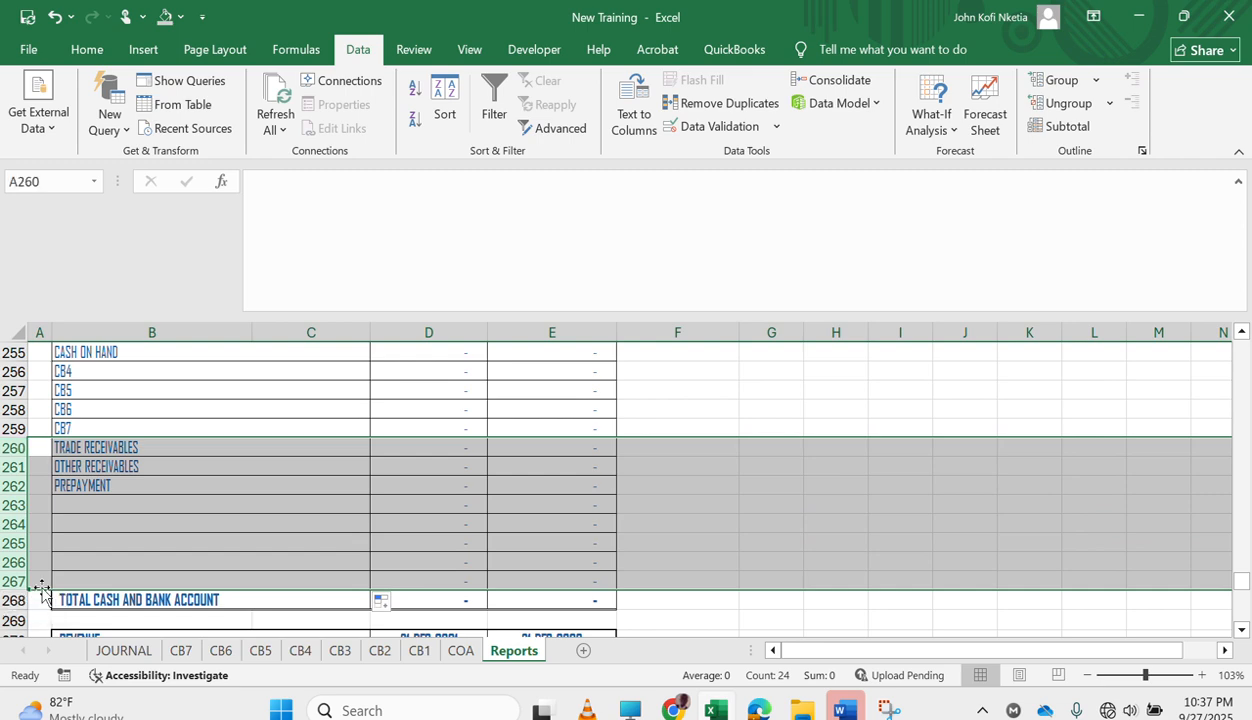
key(shift+Up)
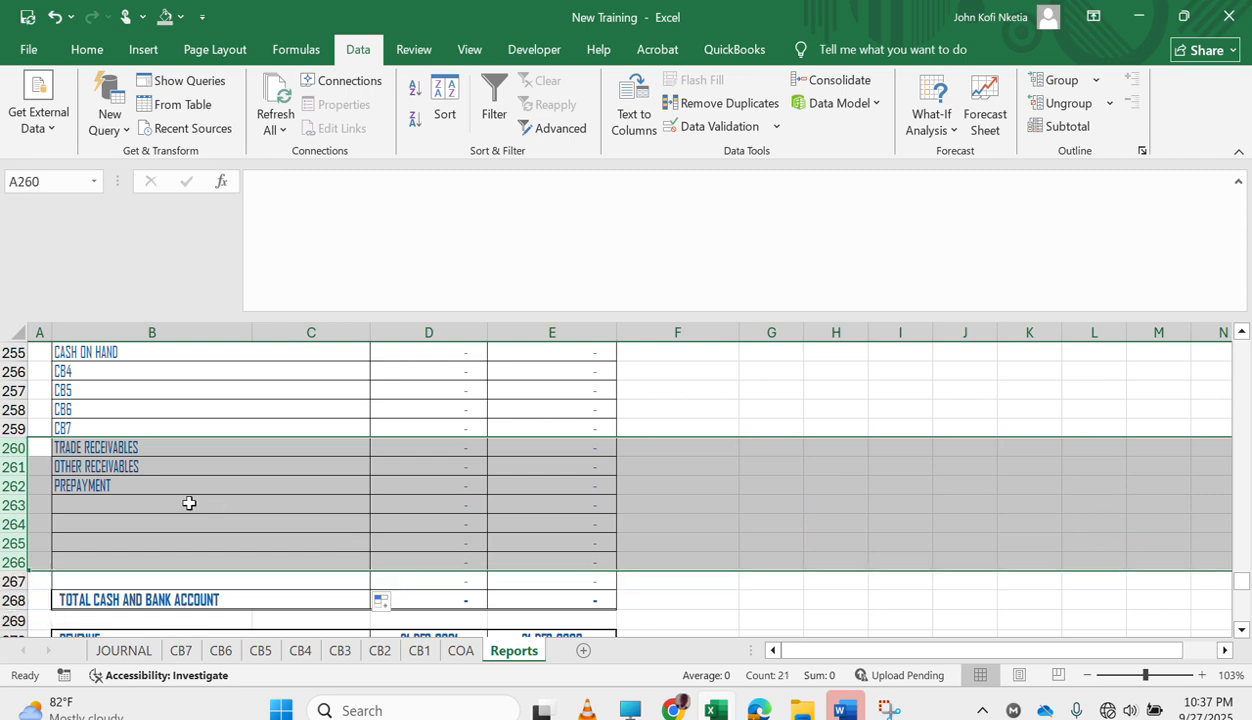
right_click(11, 470)
click(120, 336)
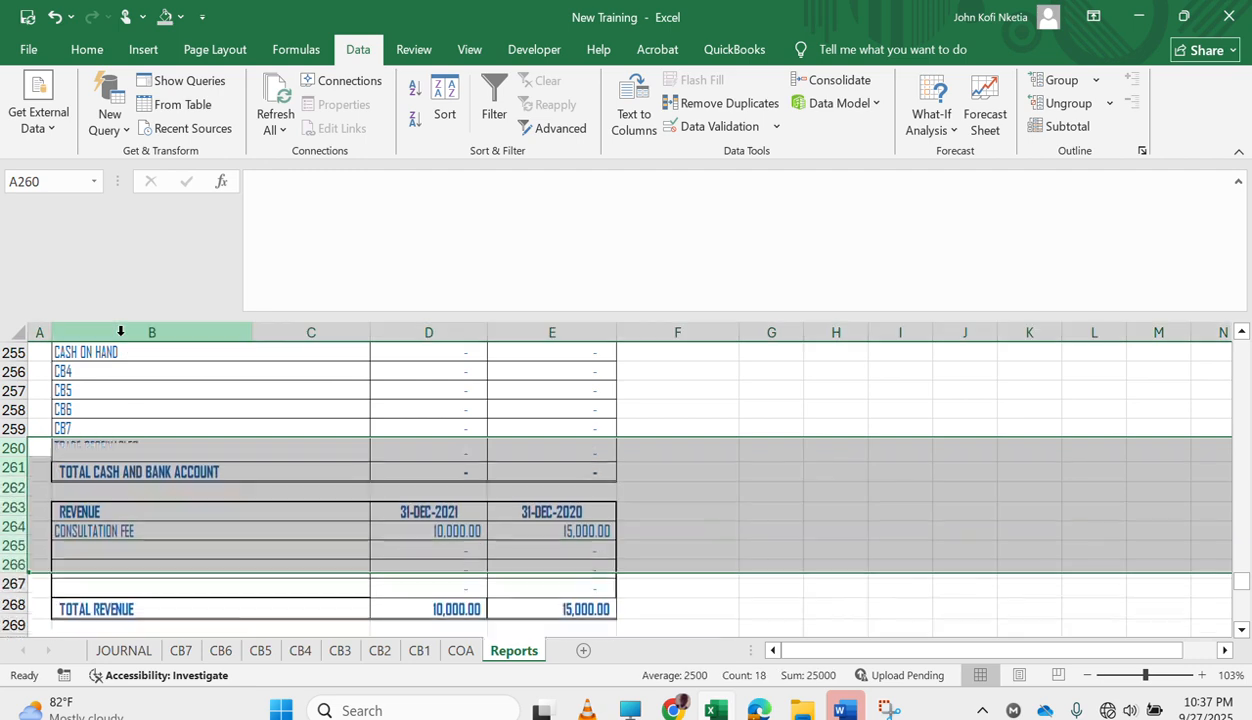
click(308, 430)
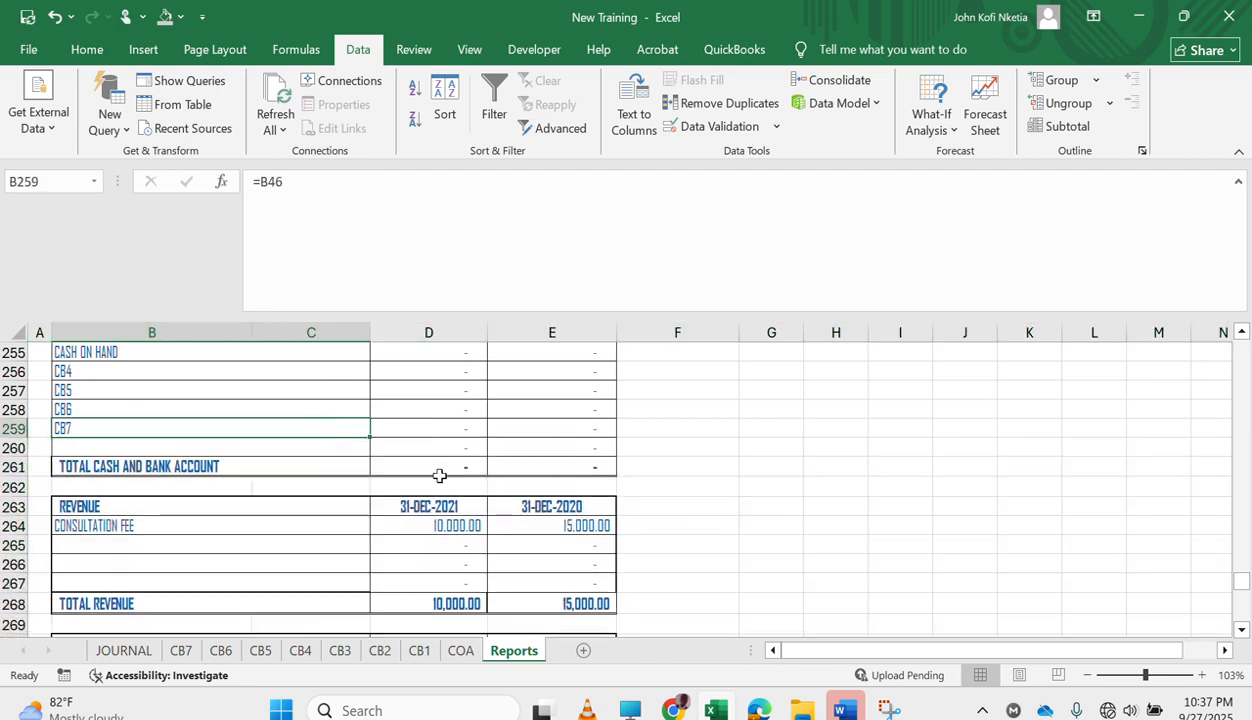
Delete the GCB through CB7 rows, 129 to 134, from the current assets in the statement of financial position.
scroll(439, 475, up, 2)
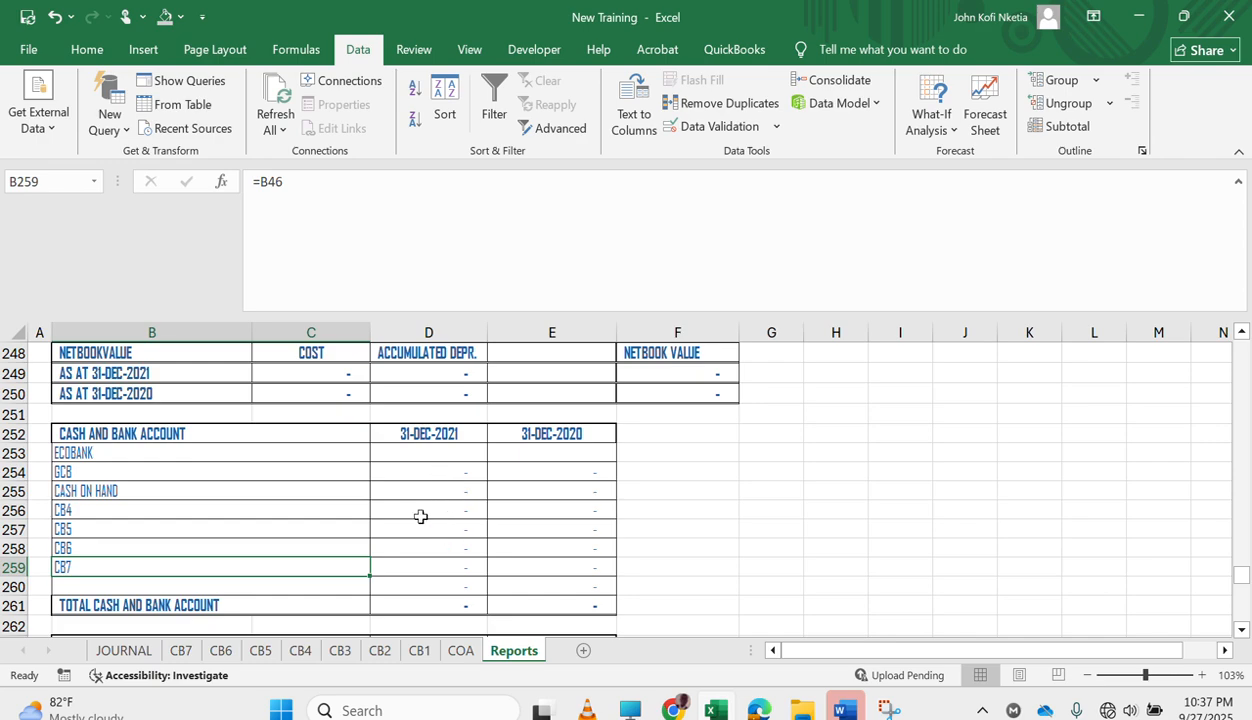
scroll(337, 467, up, 20)
scroll(337, 467, down, 8)
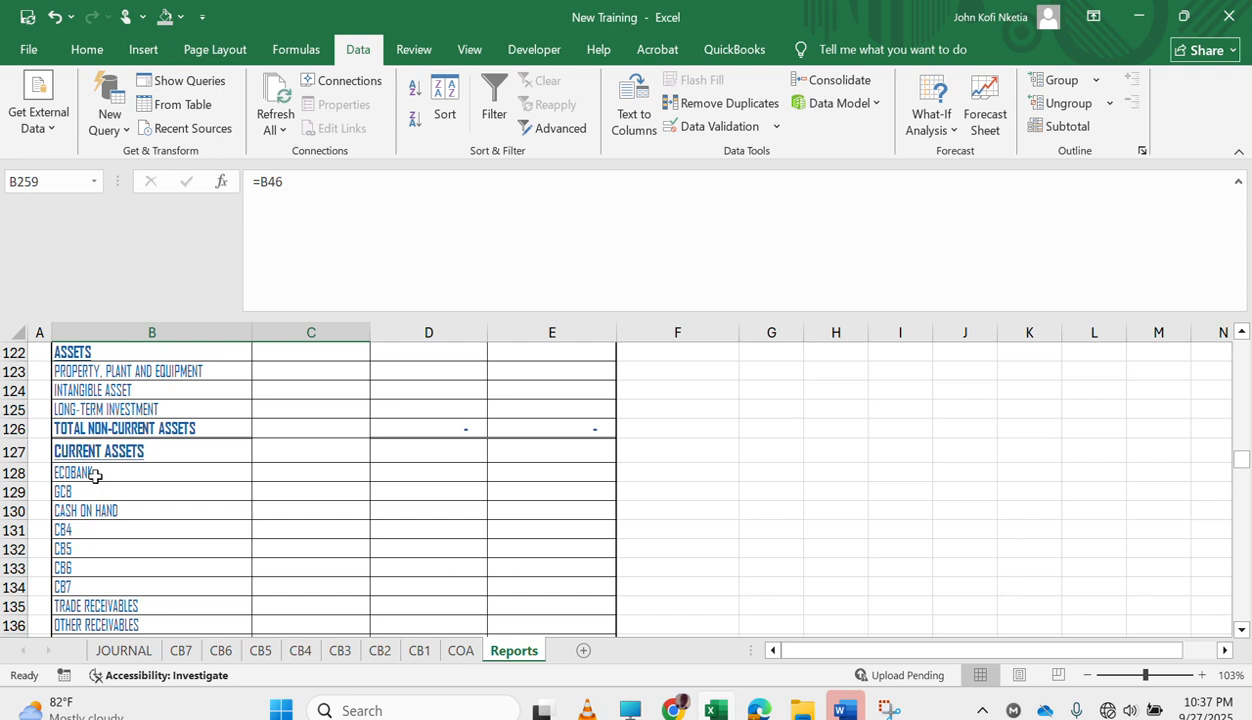
click(95, 476)
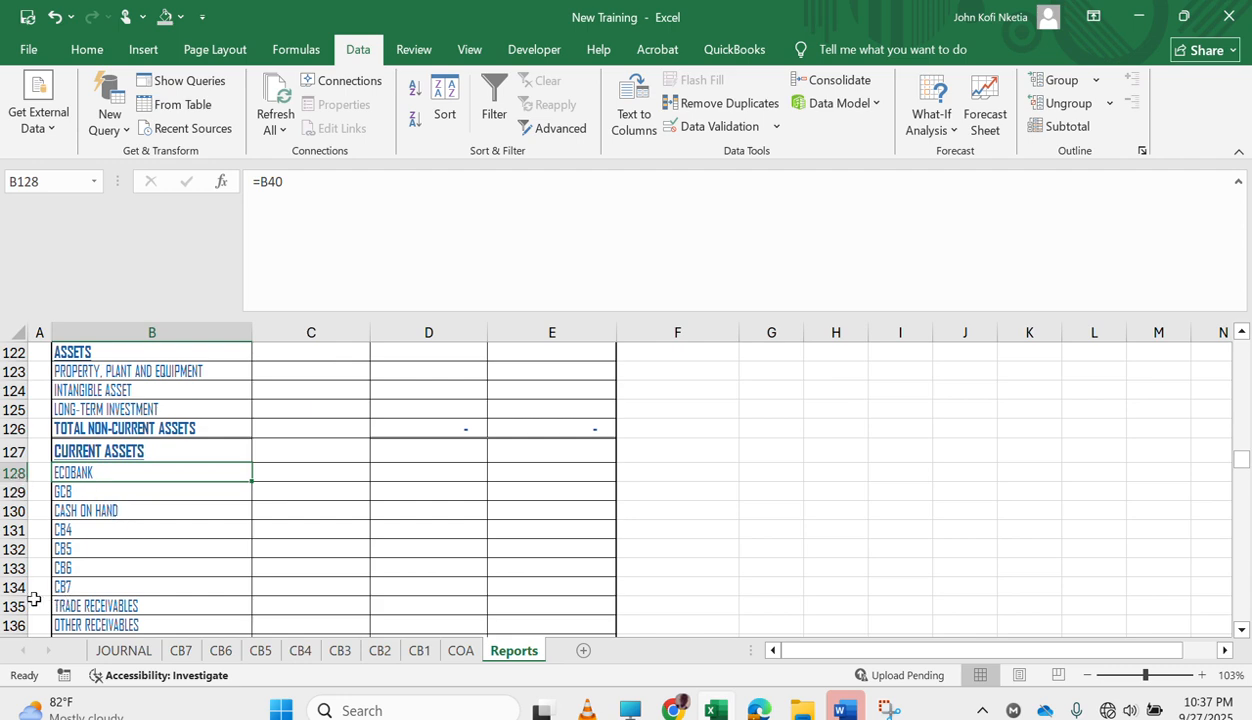
drag(20, 587, 60, 472)
scroll(168, 557, down, 2)
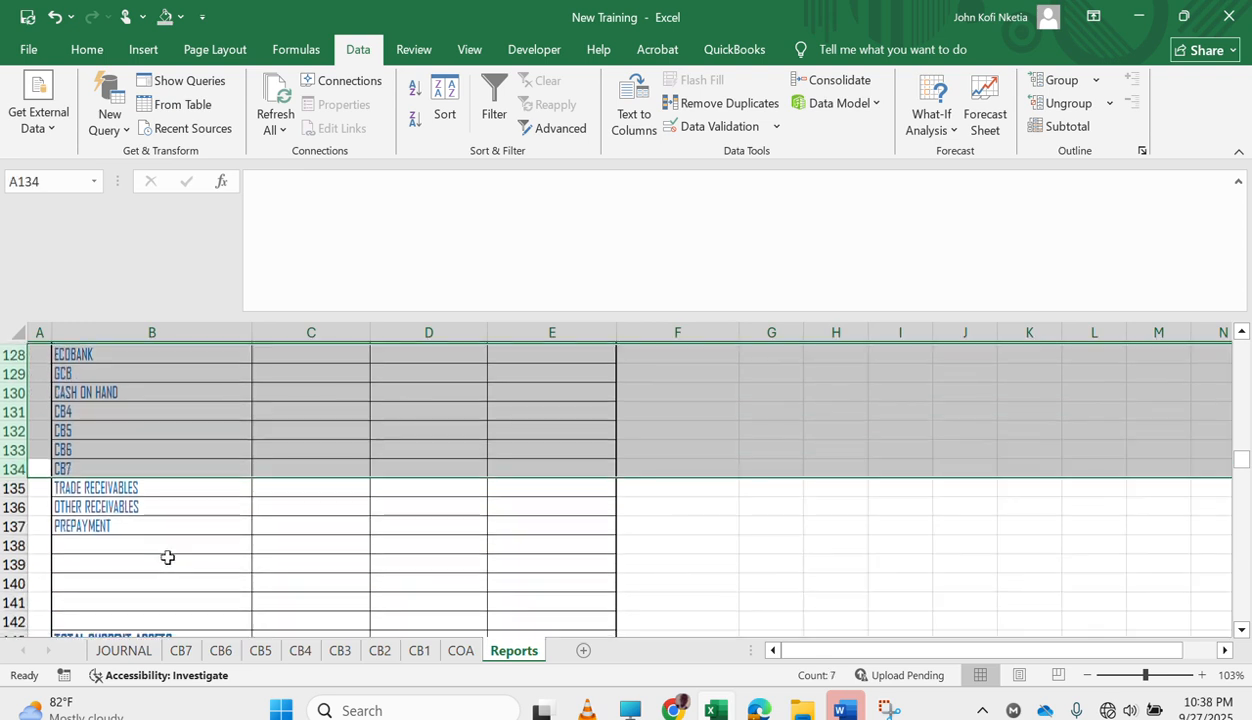
scroll(168, 557, up, 1)
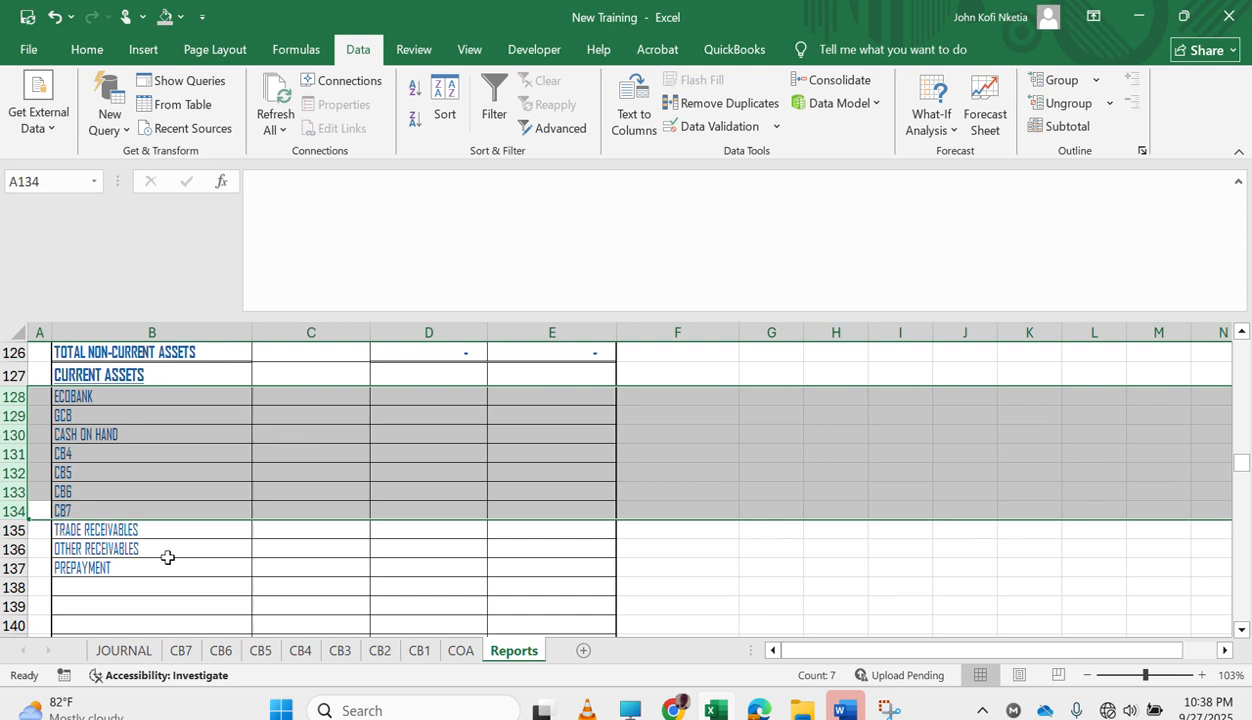
key(Down)
key(Up)
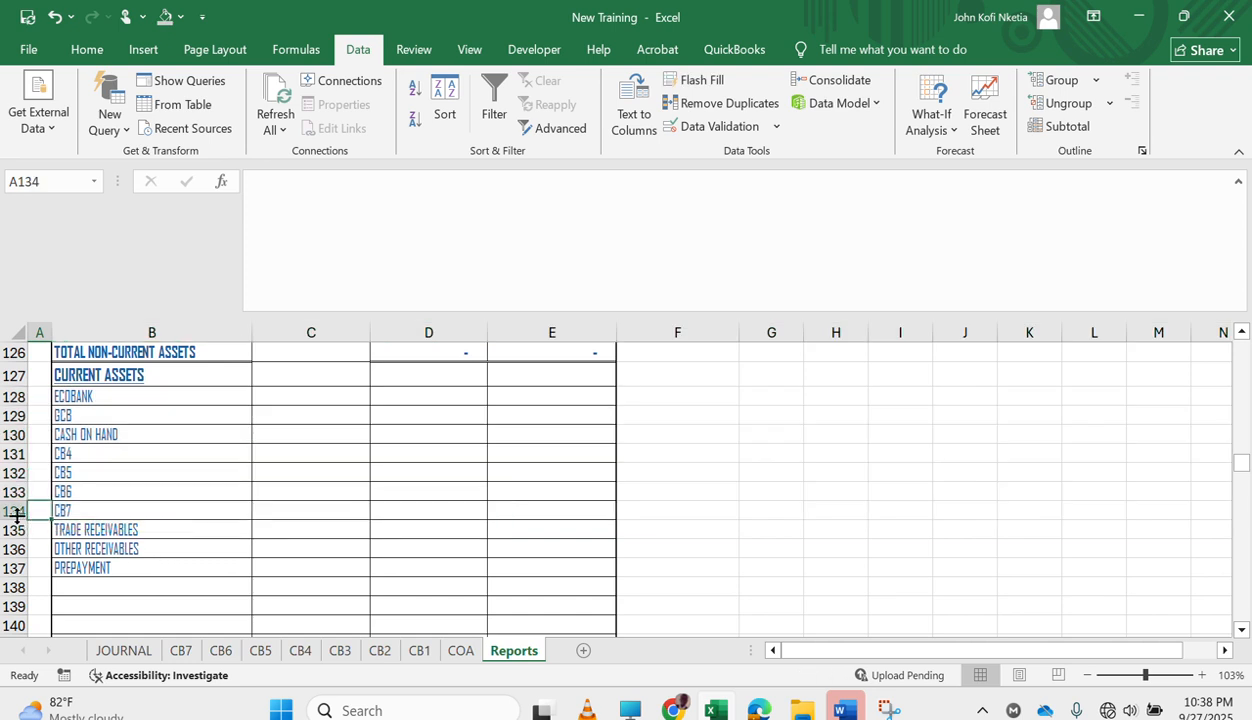
drag(20, 511, 56, 414)
right_click(15, 418)
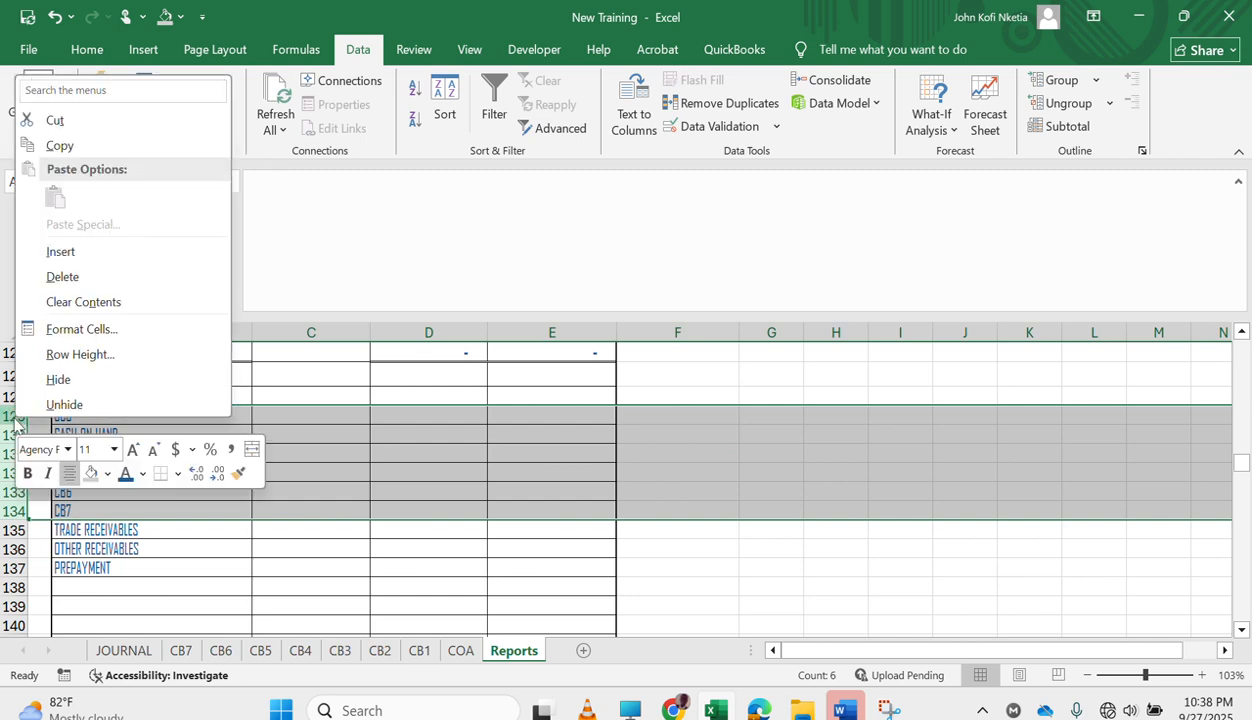
click(145, 278)
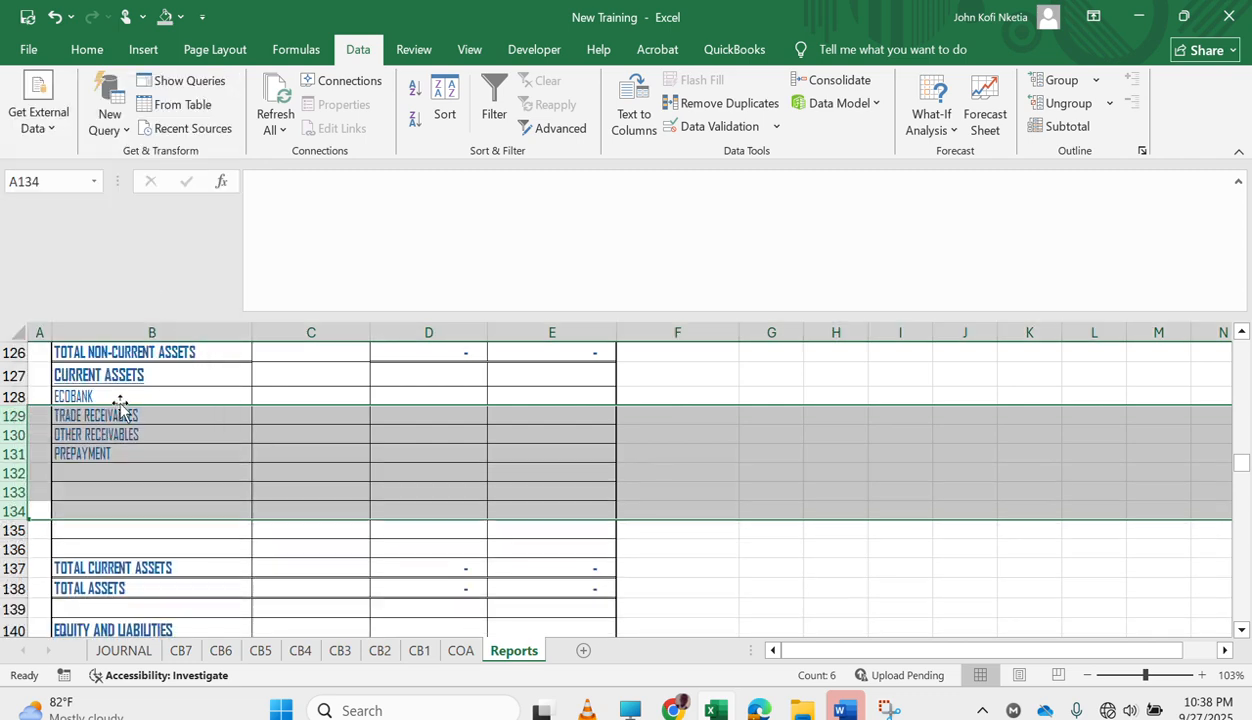
Replace the ECOBANK label in B128 with a link to the CASH AND BANK ACCOUNT note title, =B246.
click(119, 398)
text(=)
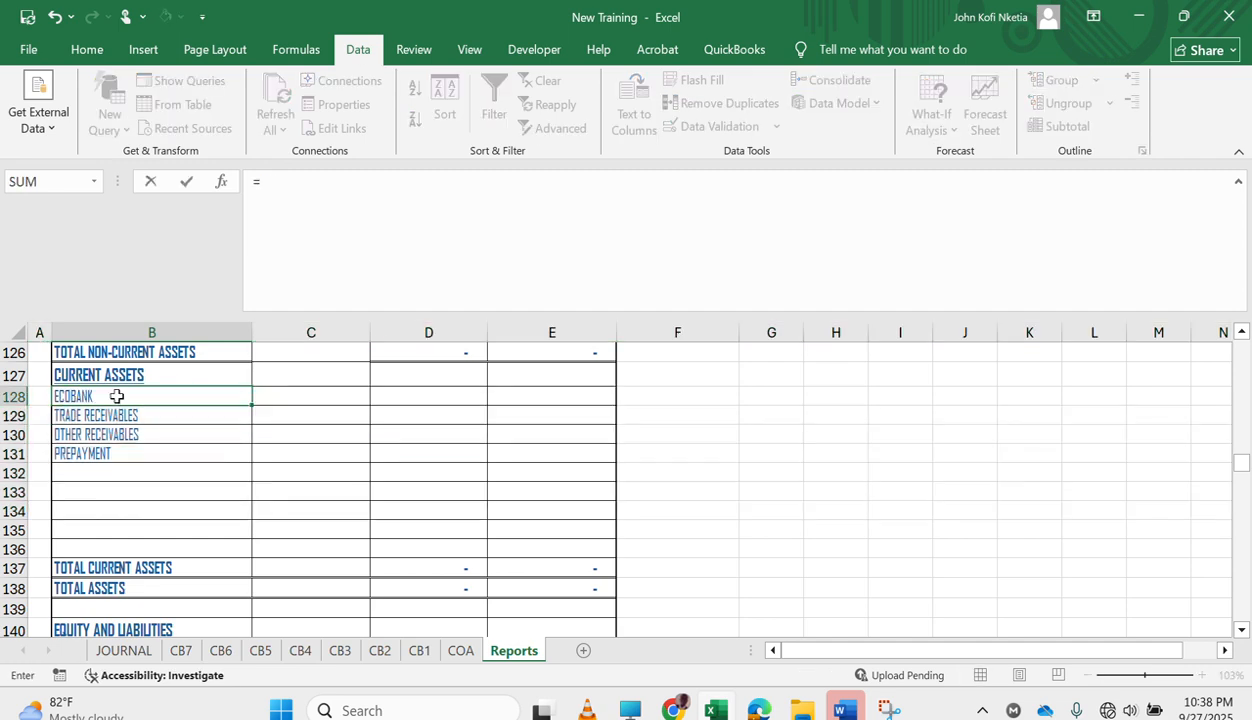
scroll(118, 397, down, 20)
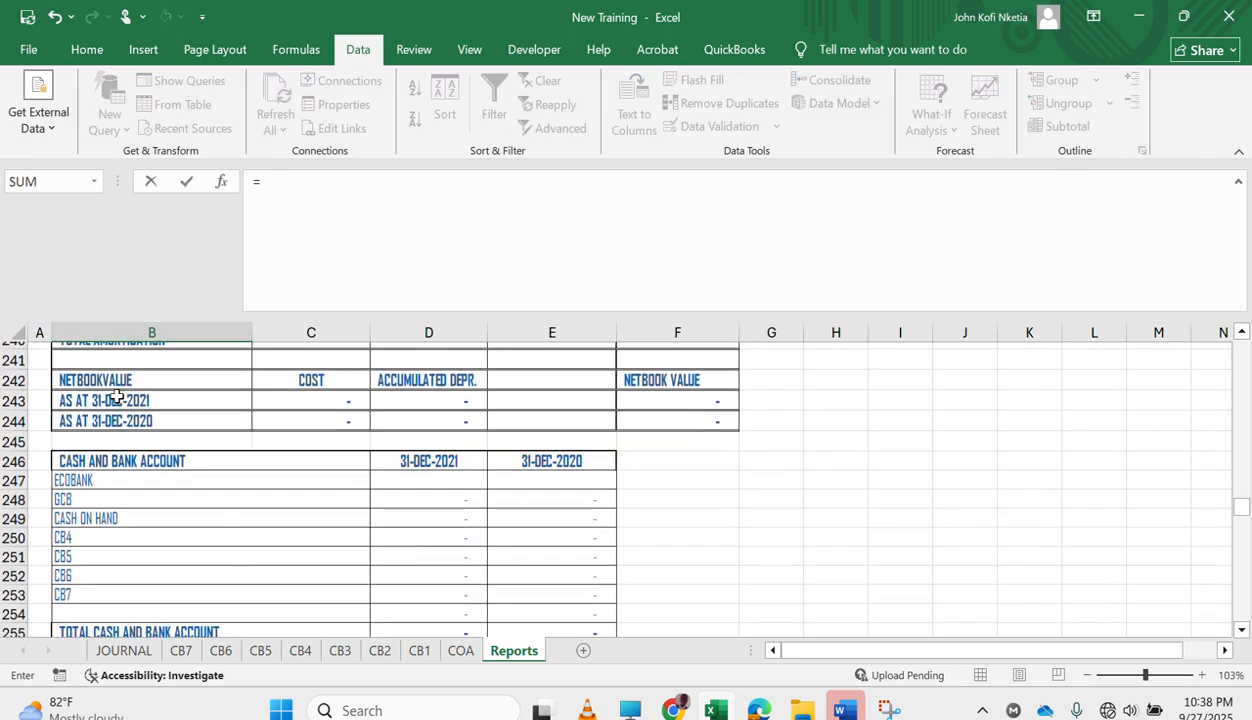
click(113, 456)
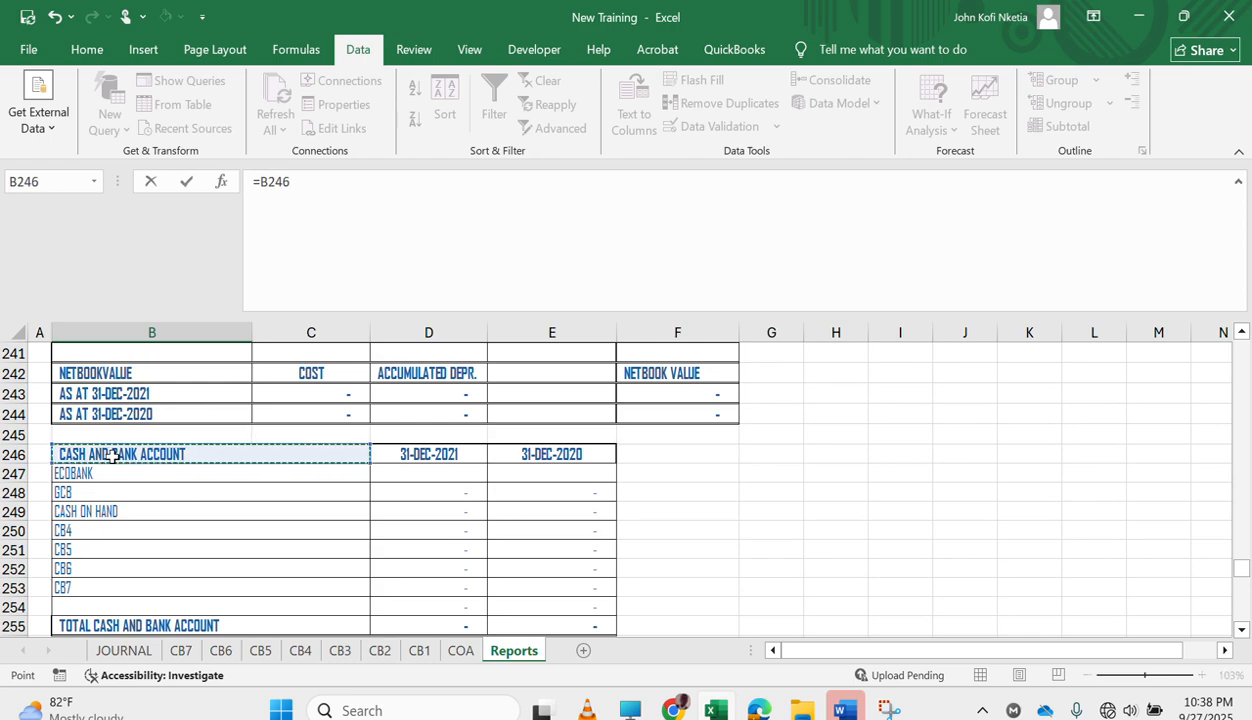
key(Return)
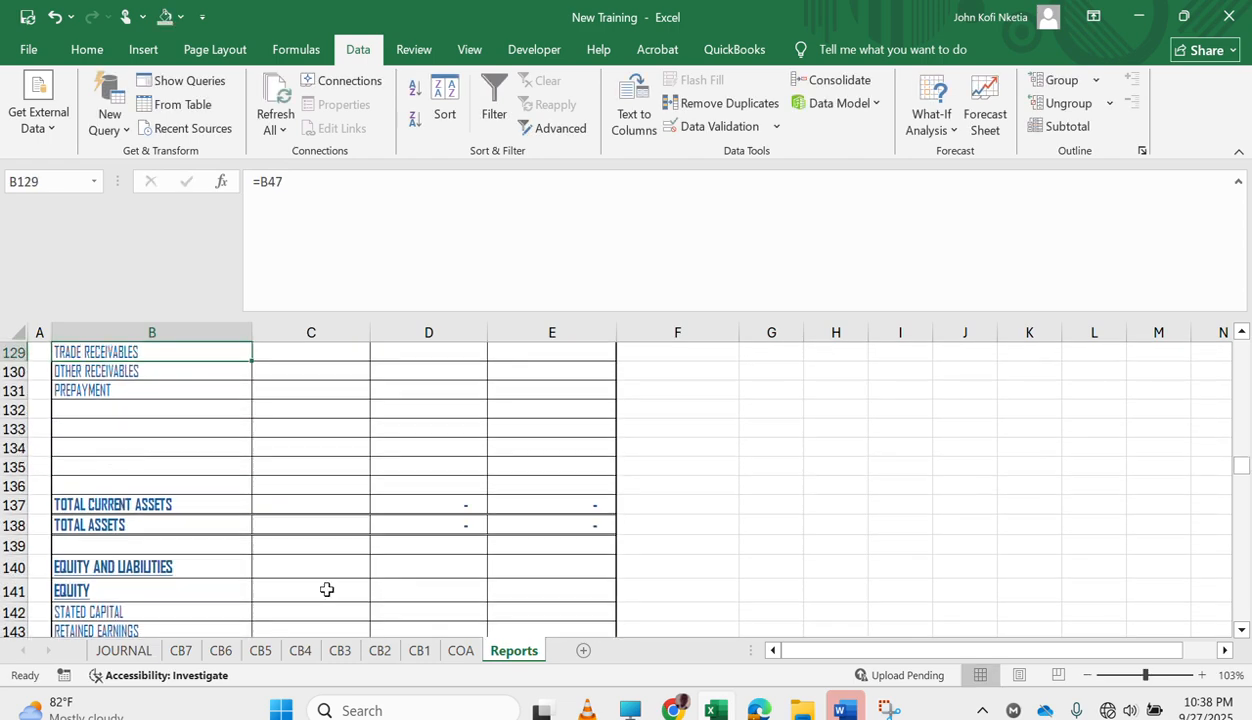
Shorten the title of the CASH AND BANK ACCOUNT note in B246 to CASH AND BANK.
scroll(326, 589, down, 20)
scroll(326, 589, down, 11)
scroll(326, 589, down, 3)
scroll(326, 589, up, 19)
scroll(326, 589, down, 1)
scroll(326, 589, down, 2)
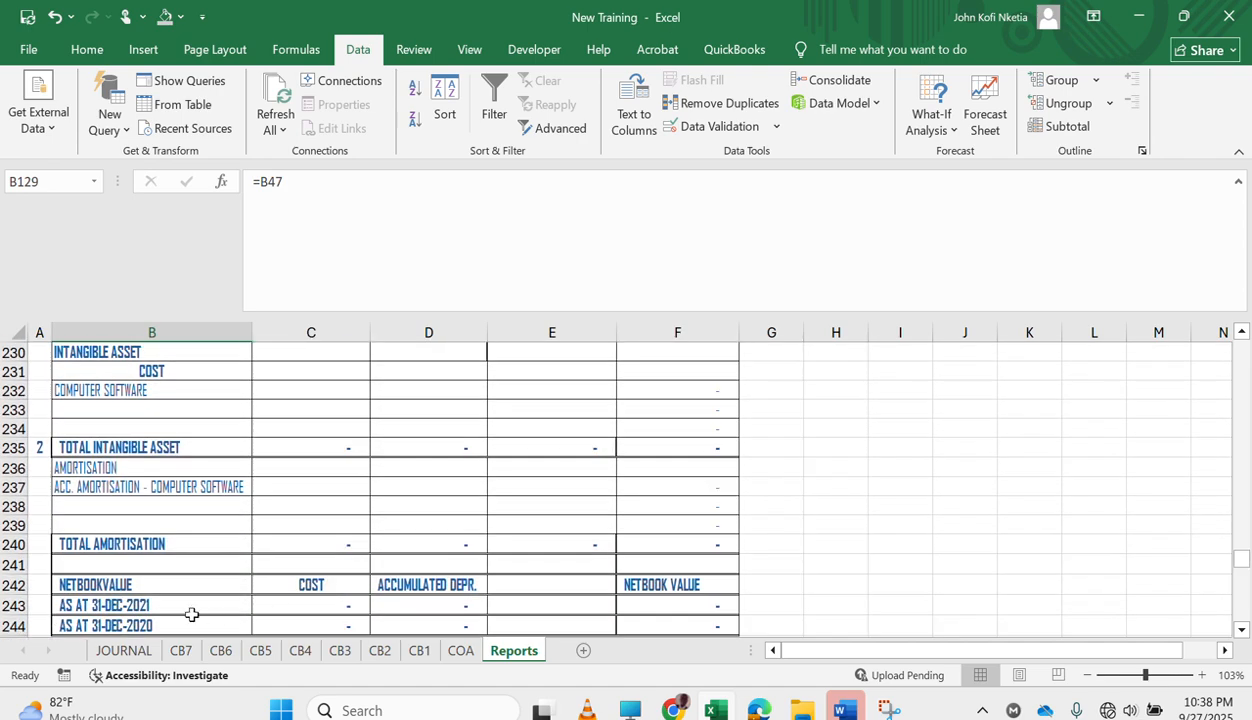
scroll(191, 615, down, 3)
click(164, 487)
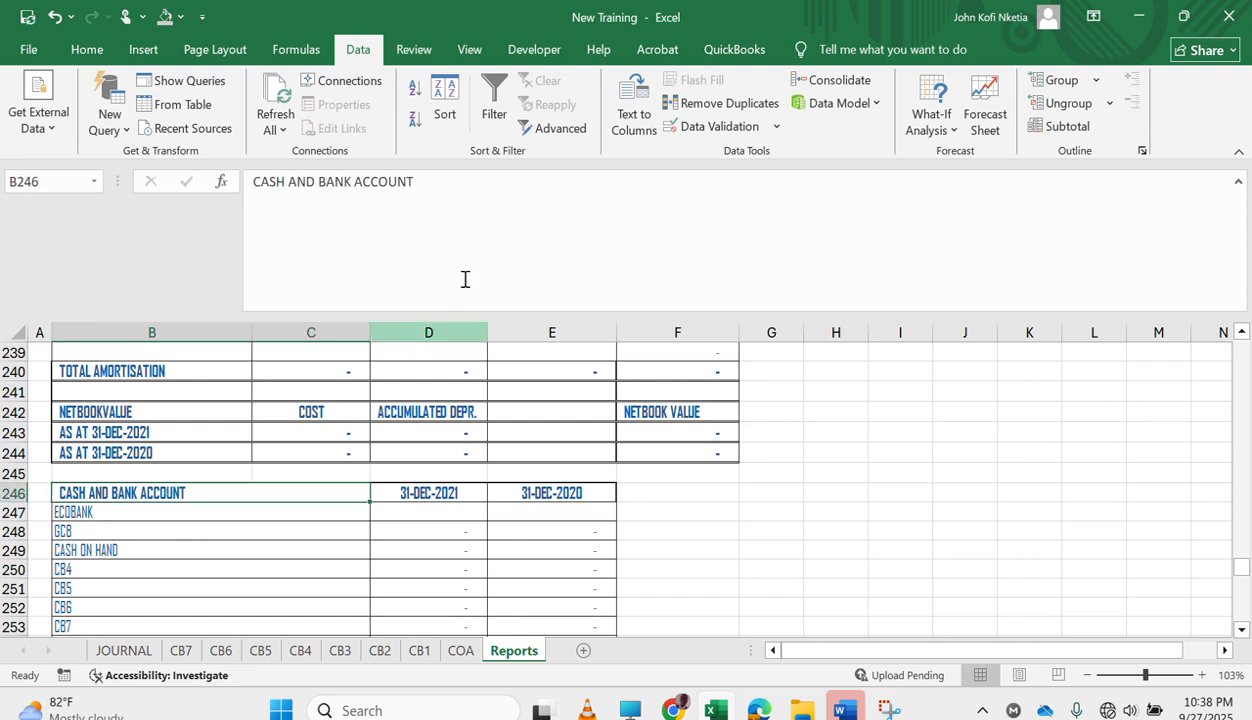
click(471, 197)
key(BackSpace)
key(BackSpace)
key(BackSpace)
key(BackSpace)
key(BackSpace)
key(BackSpace)
key(BackSpace)
key(BackSpace)
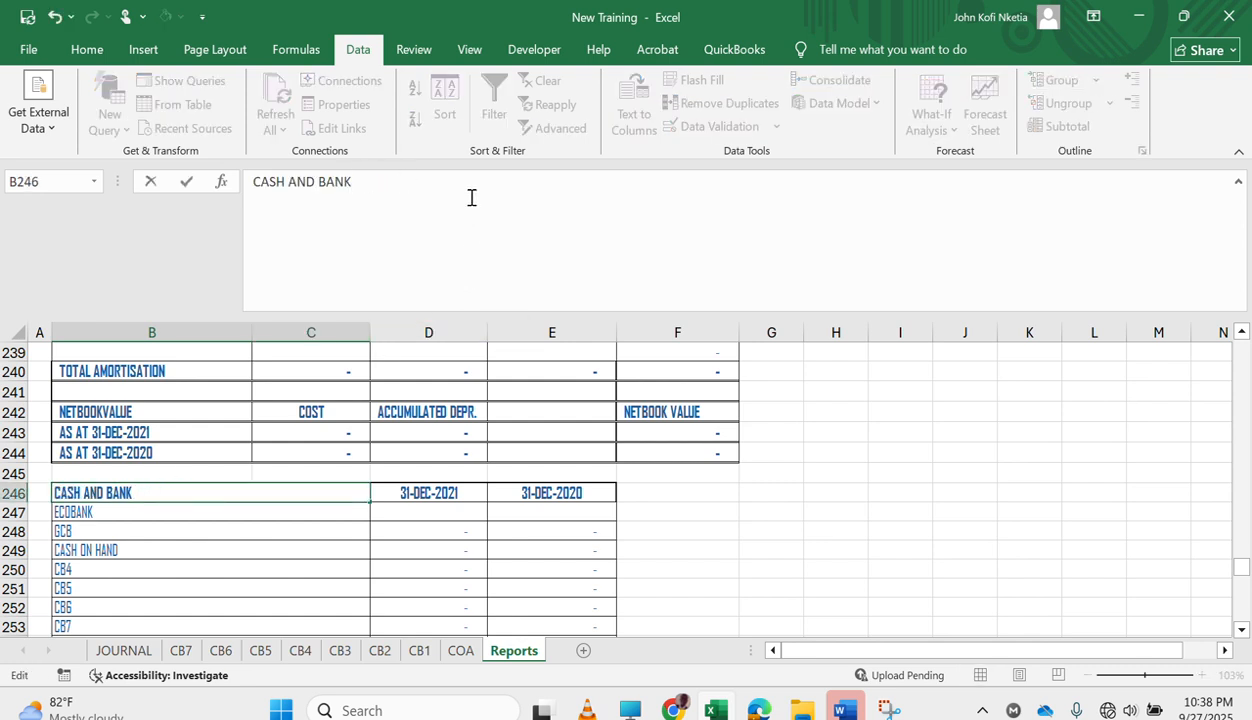
key(Return)
Enter =SUM(T_CB1[DEBIT]-T_CB1[CREDIT]) in D247 as the ECOBANK balance for 31-DEC-2021, picking both columns from the CB1 sheet.
click(455, 580)
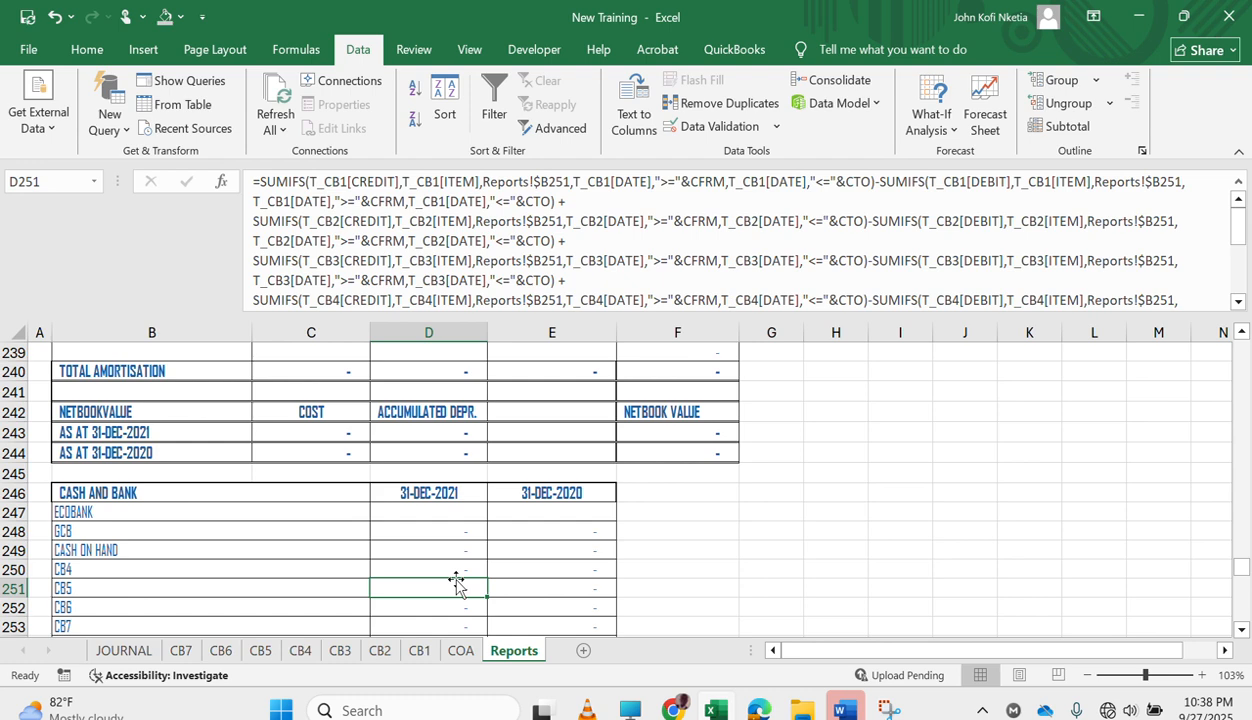
click(457, 528)
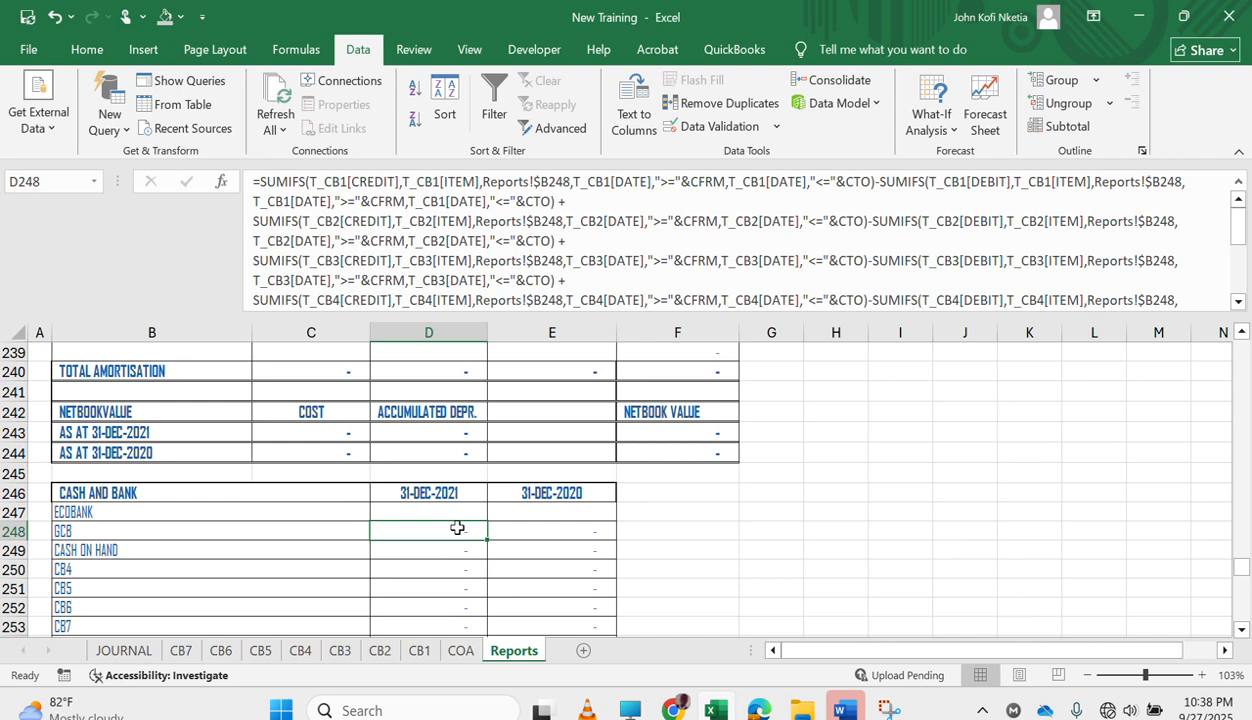
key(Up)
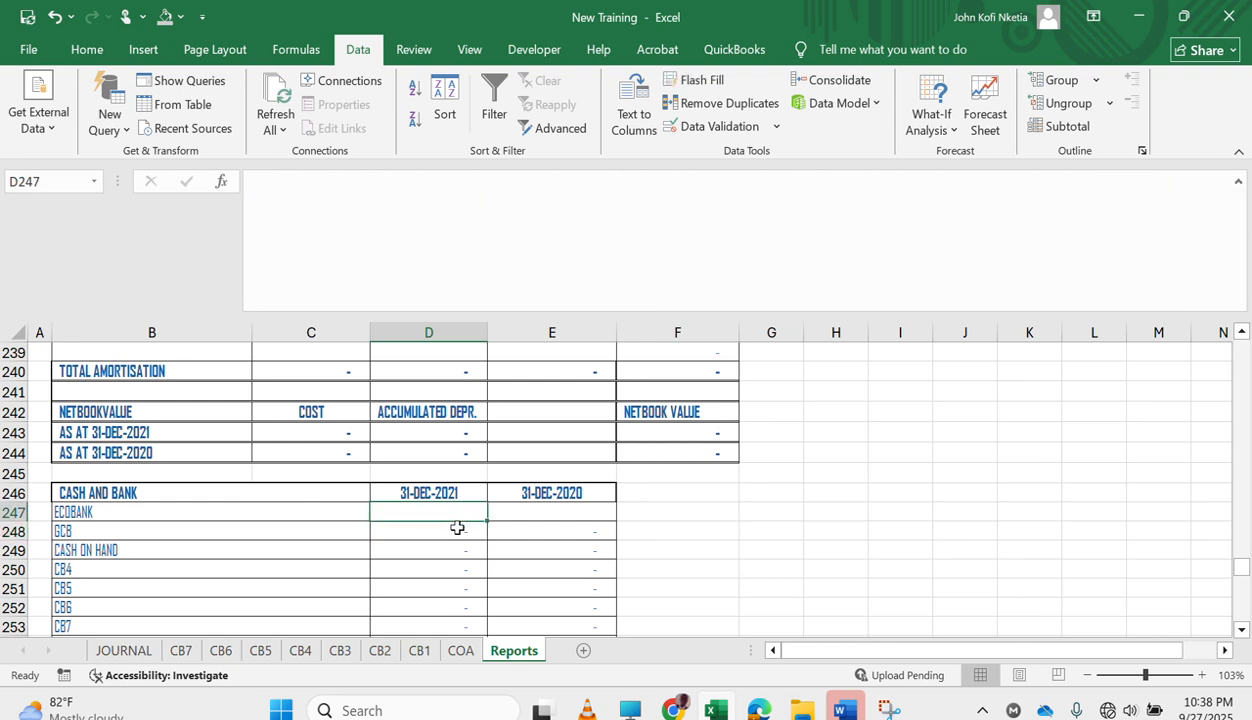
text(=)
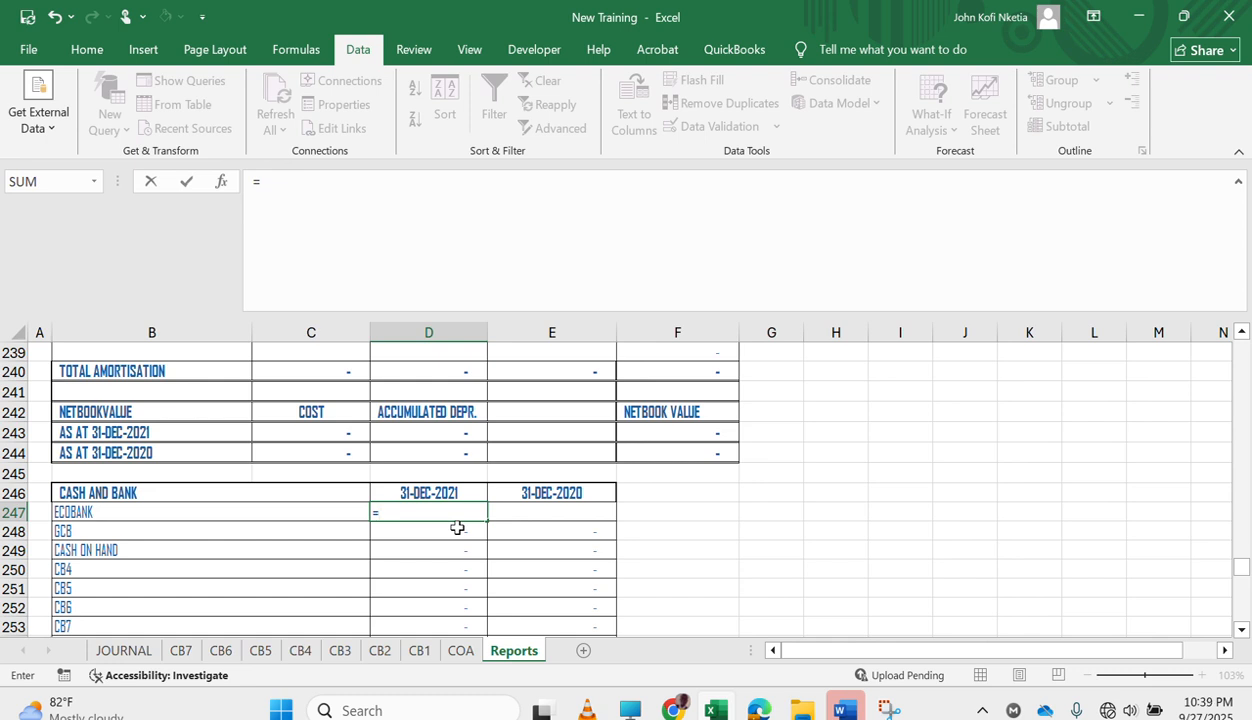
text(sum)
key(Tab)
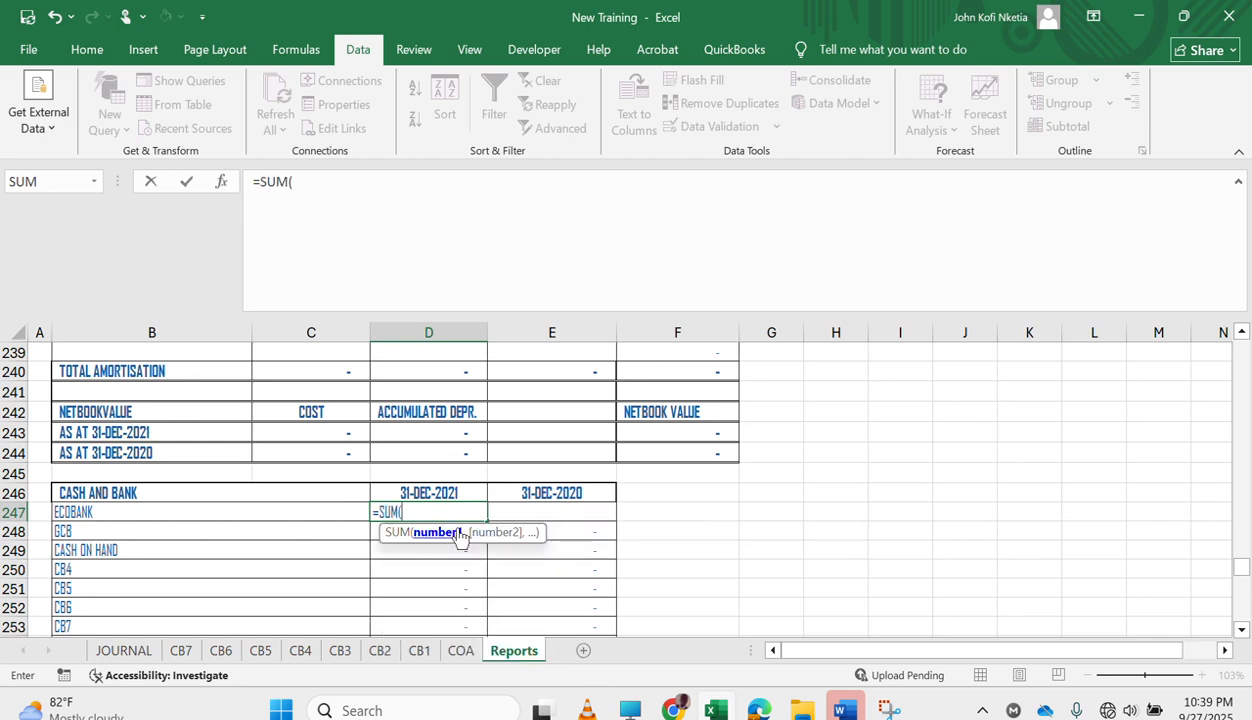
click(415, 650)
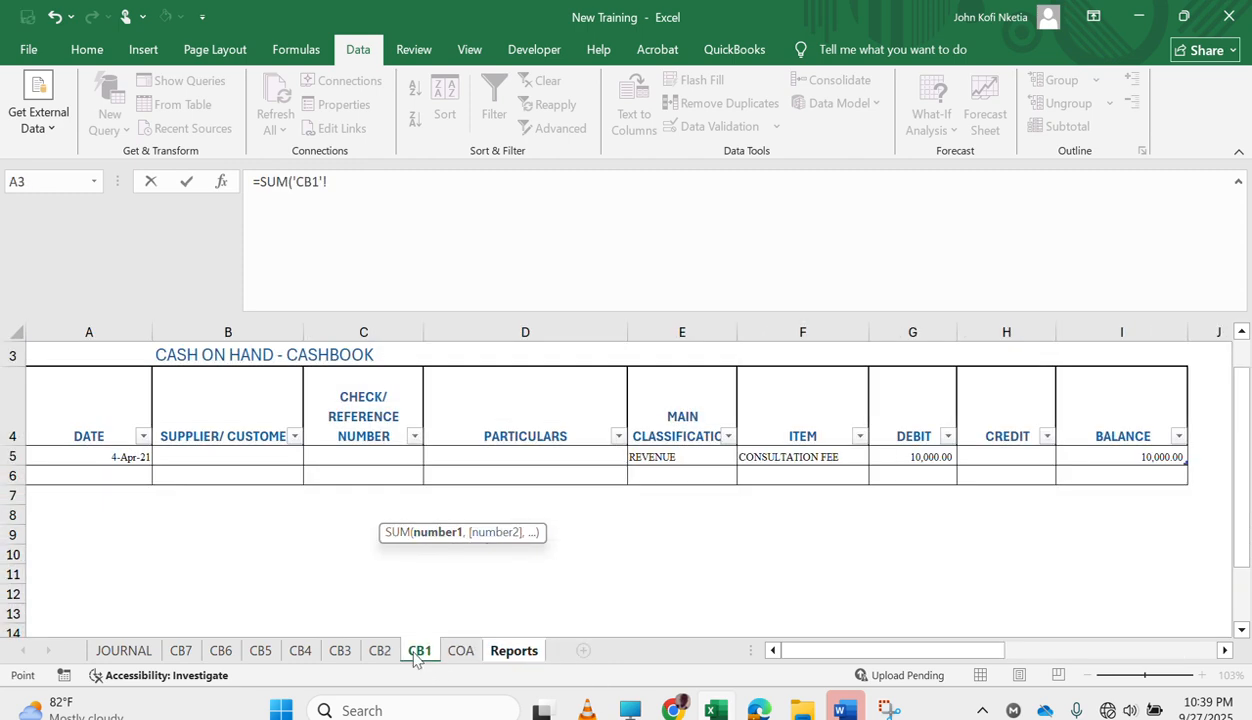
scroll(915, 591, right, 2)
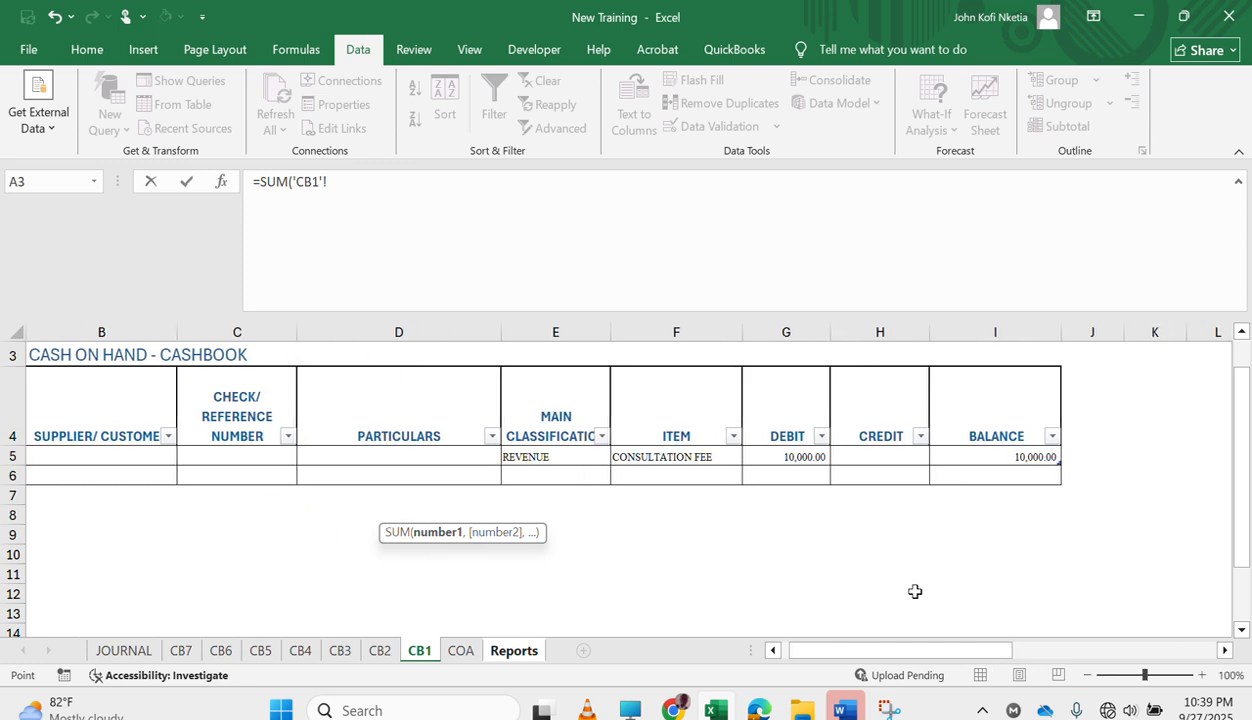
click(805, 456)
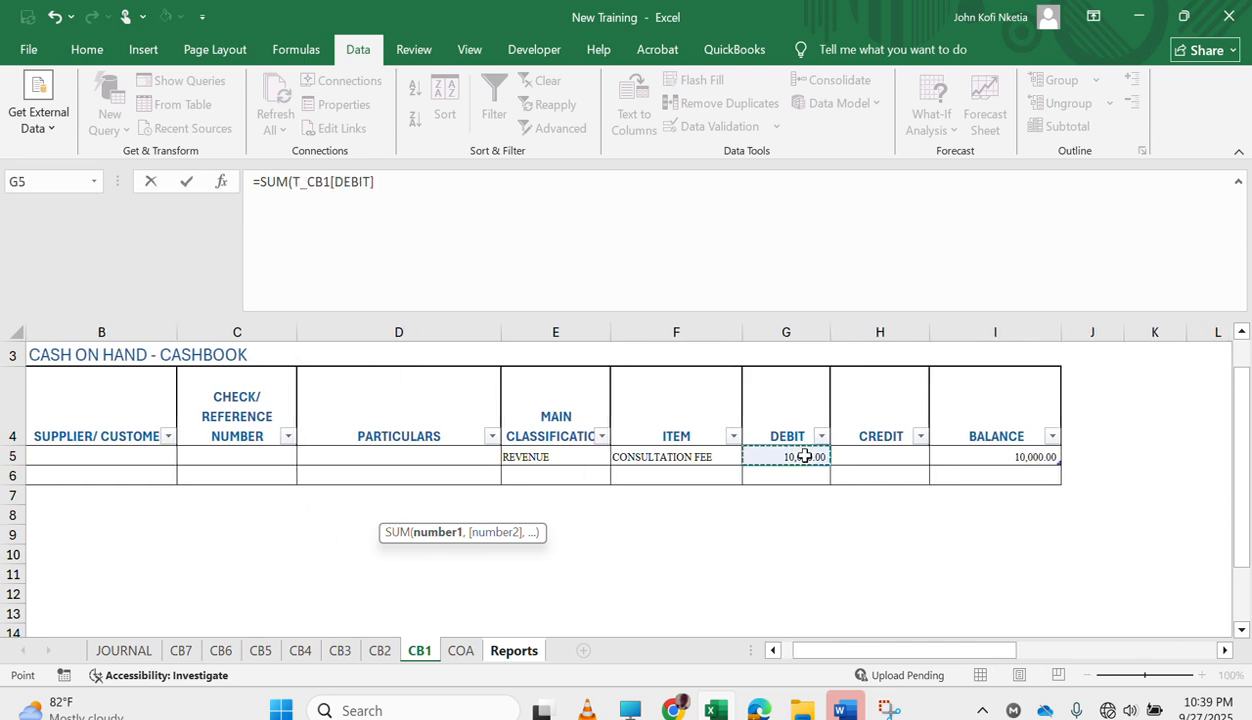
text(-)
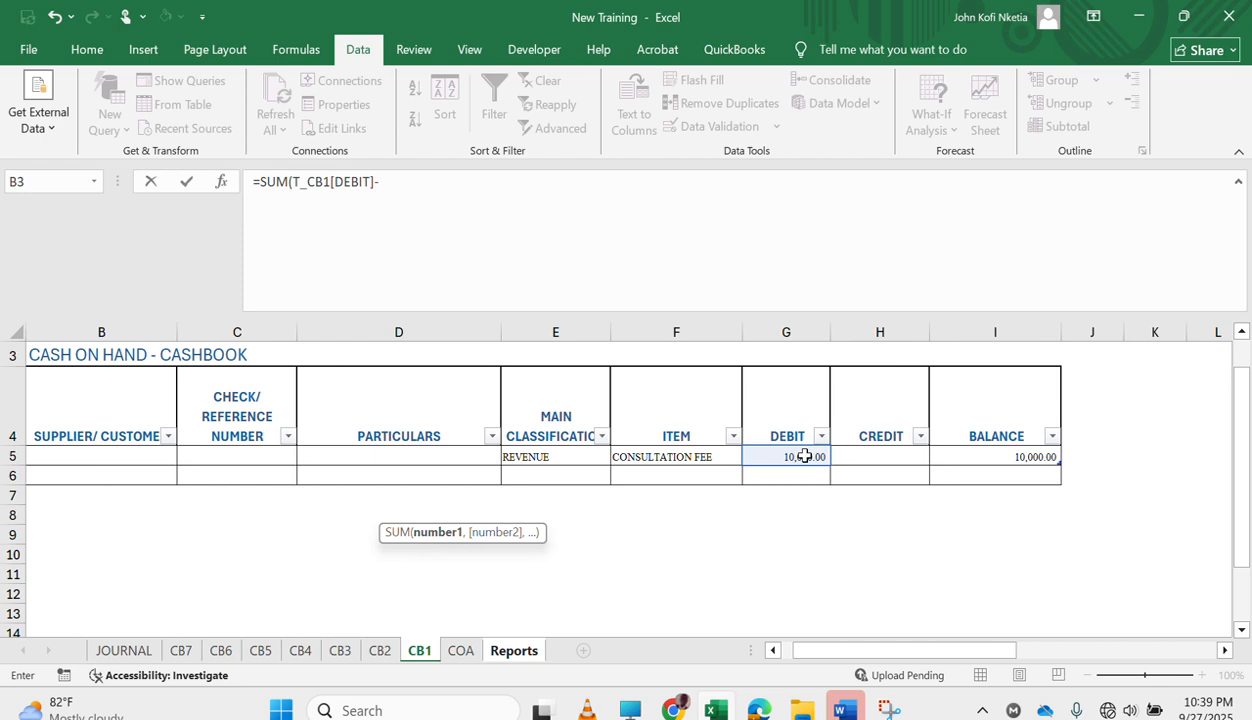
click(890, 457)
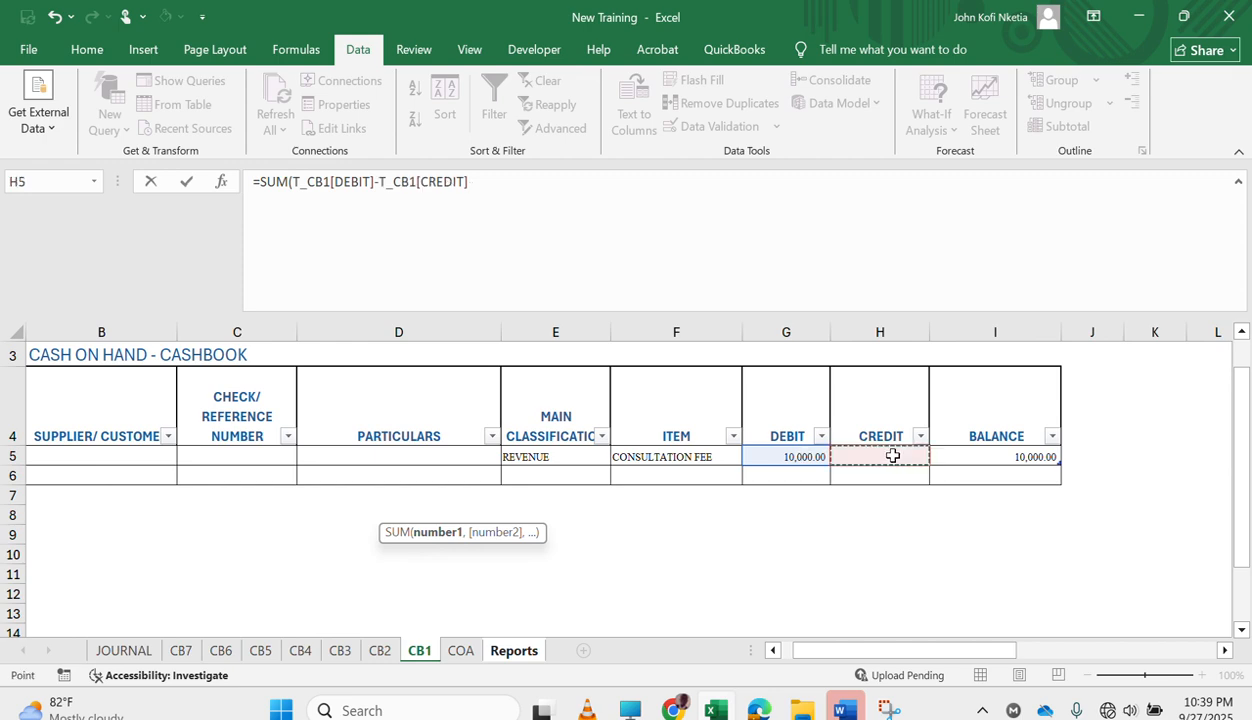
key(Return)
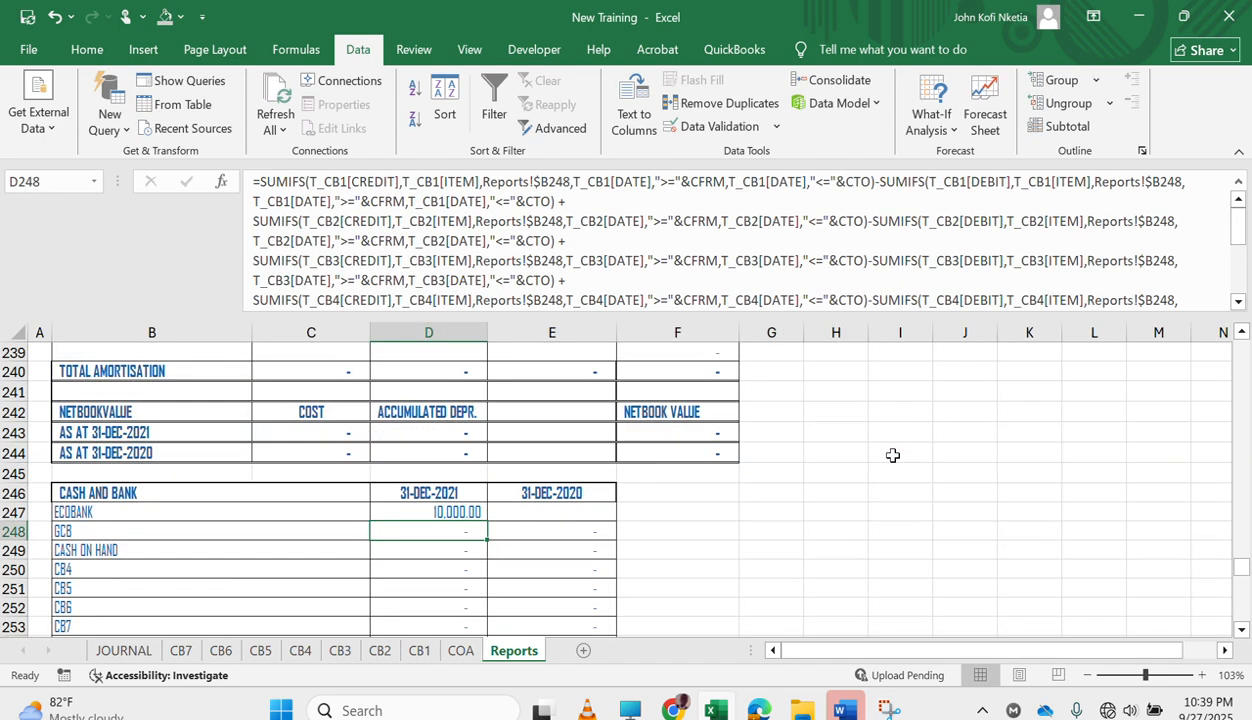
key(Up)
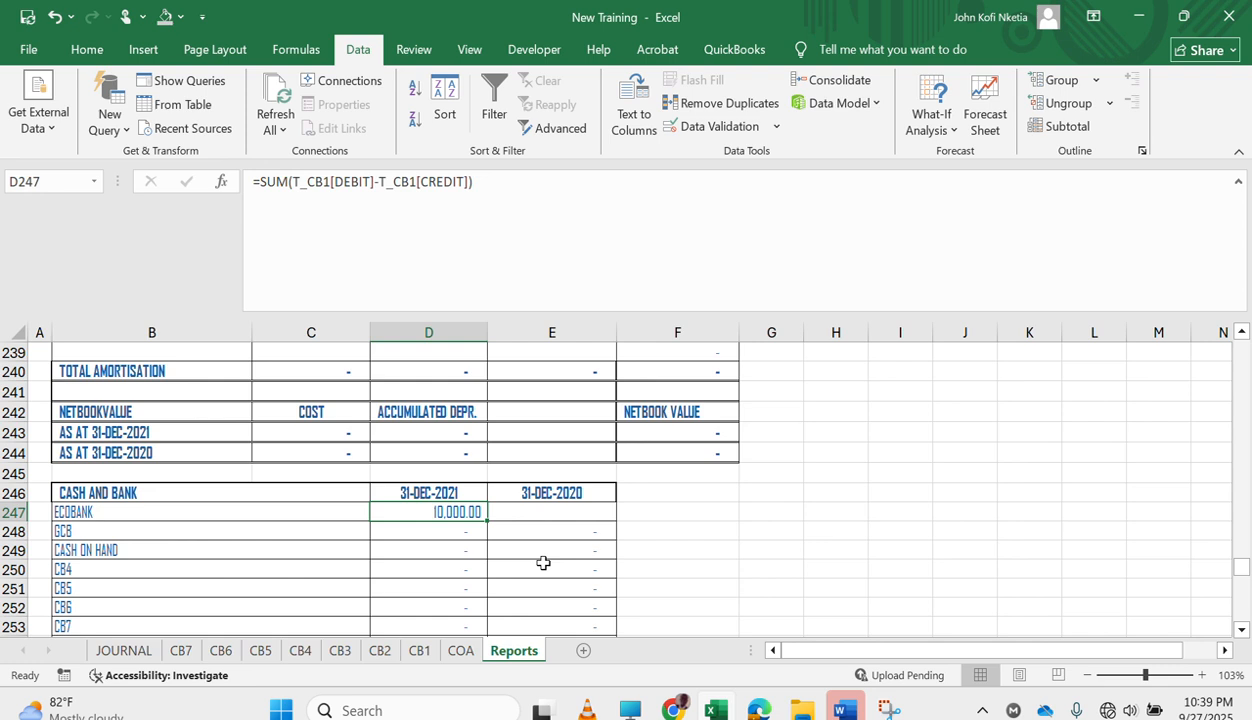
Start a SUMIFS formula in D247 with T_CB1[DEBIT] as the sum range and T_CB1[DATE] as the first criteria range, picked from CB1.
text(=sumifs)
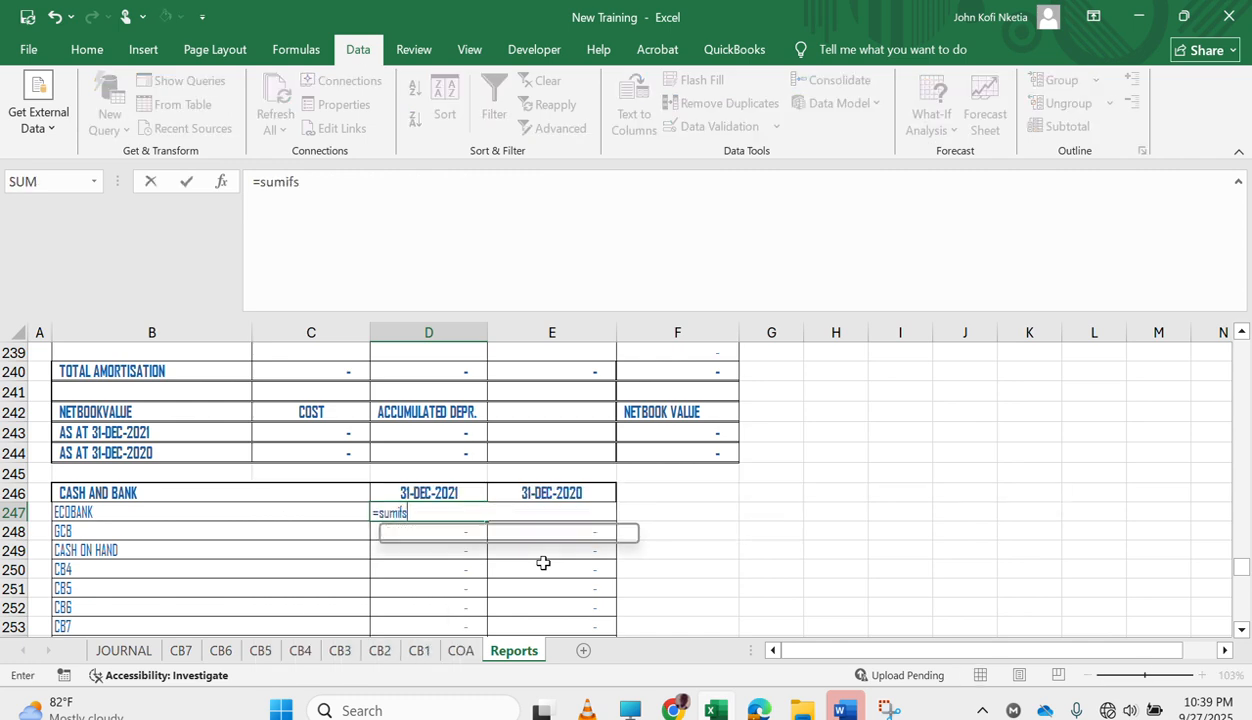
key(Tab)
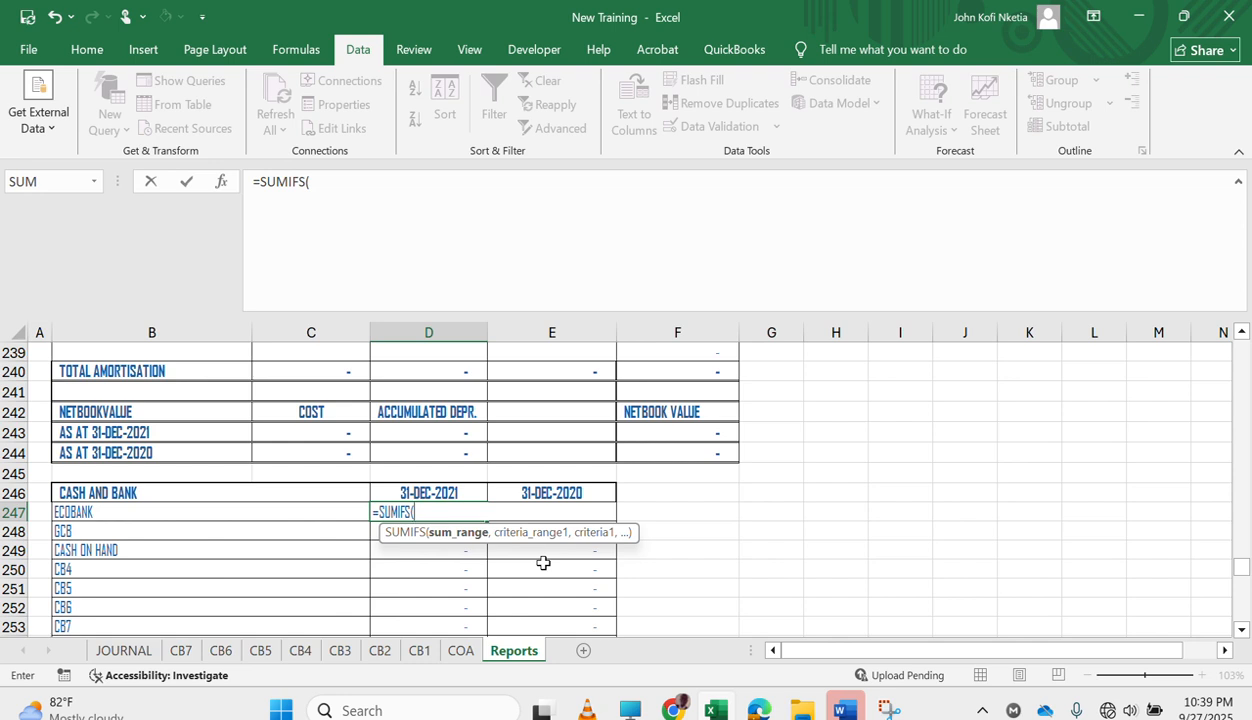
click(421, 652)
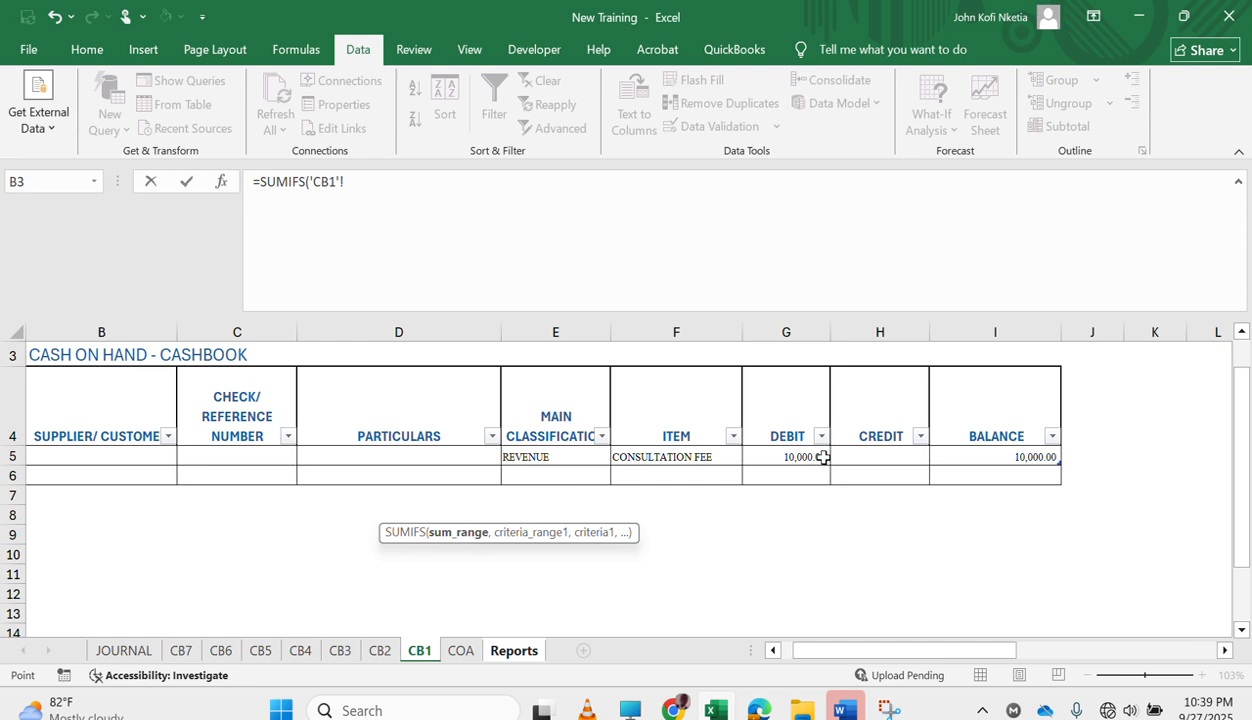
click(796, 456)
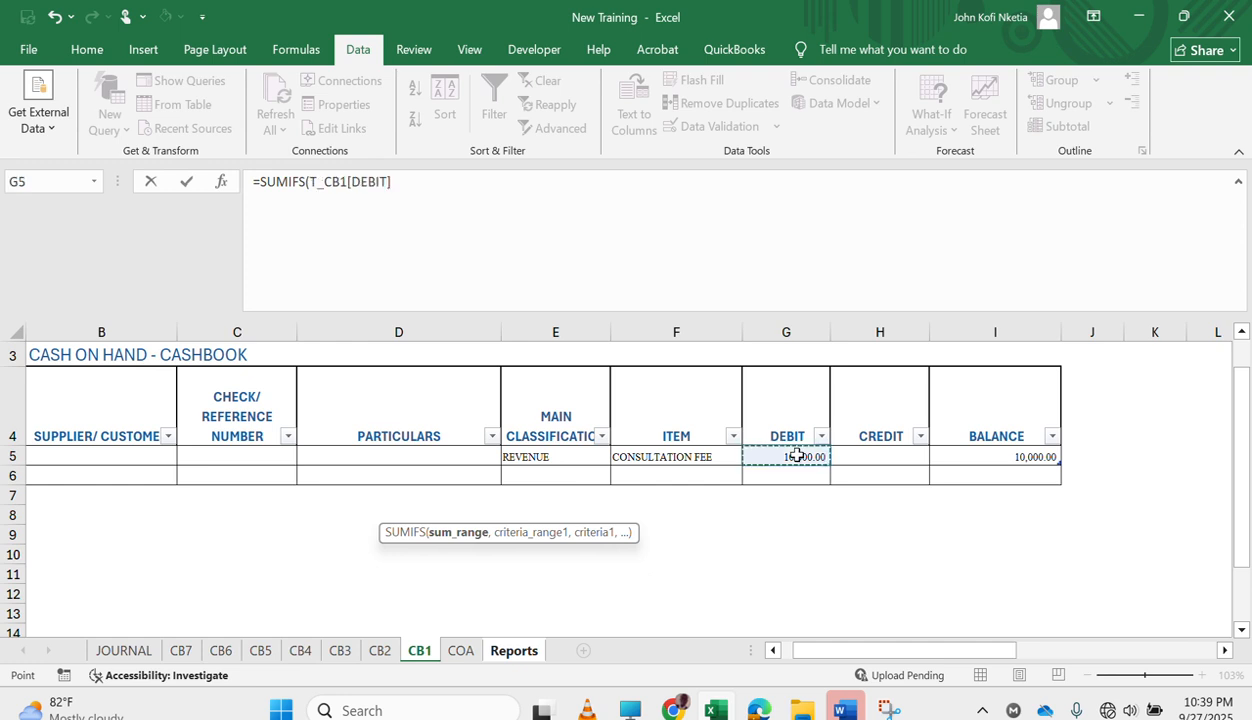
text(,)
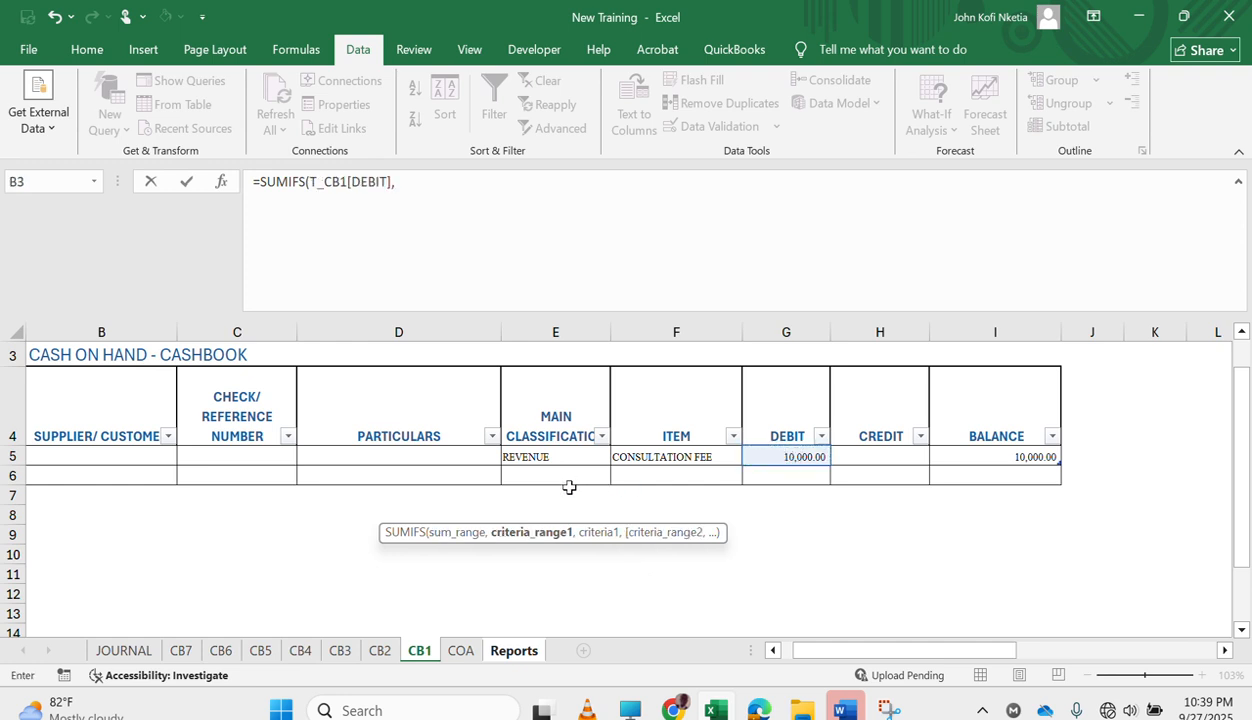
scroll(569, 487, left, 2)
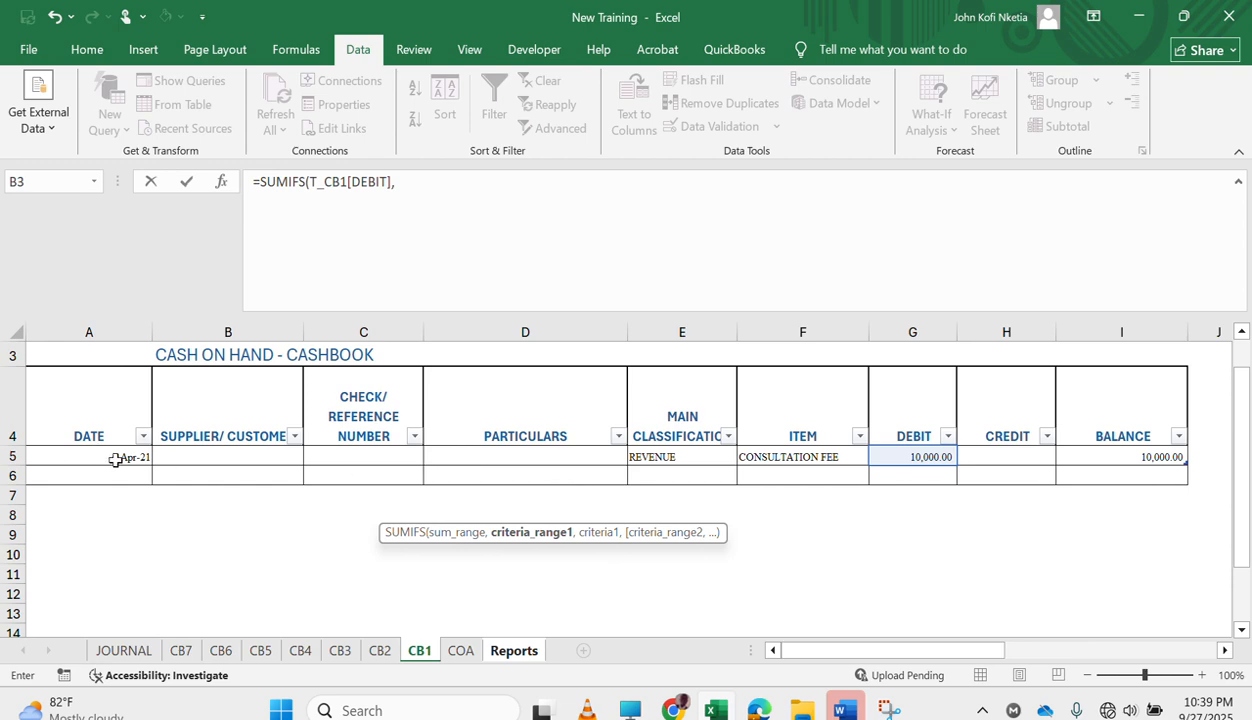
click(116, 459)
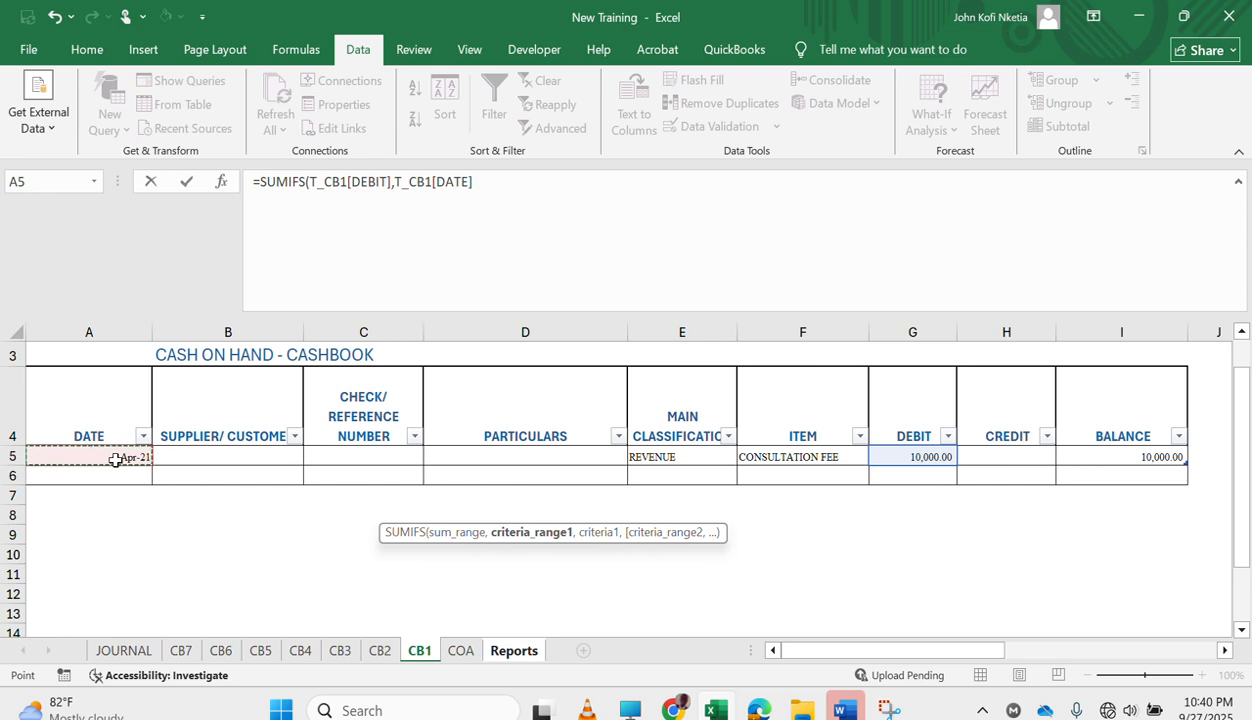
Add ">="&CFRM as the first date criterion of the SUMIFS formula.
text(>)
text(=)
key(BackSpace)
text(,)
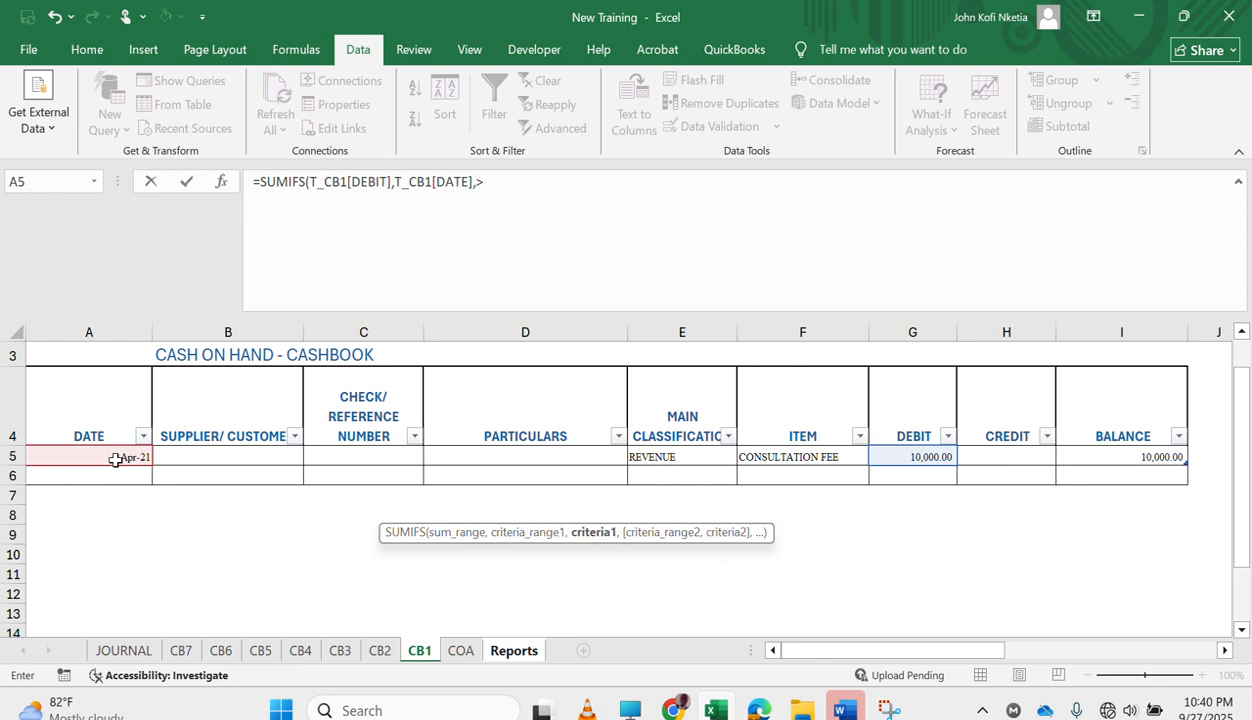
text(">=",)
key(BackSpace)
text(&c)
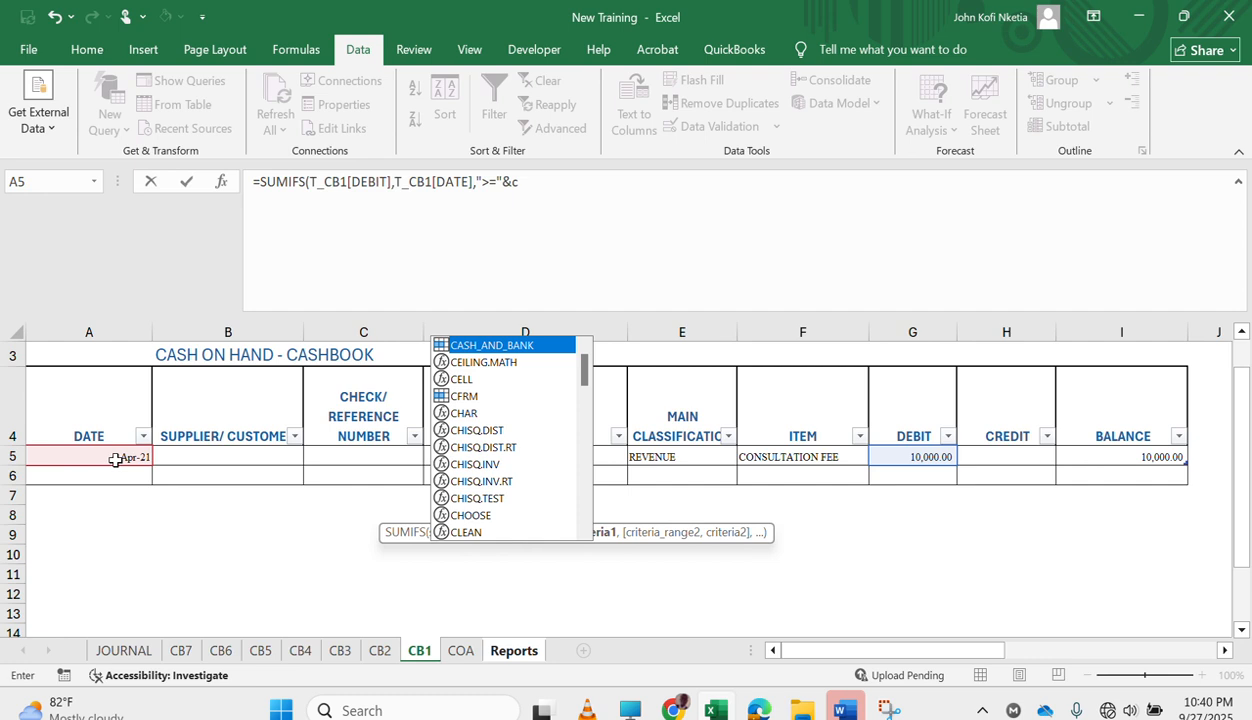
text(frm)
key(Tab)
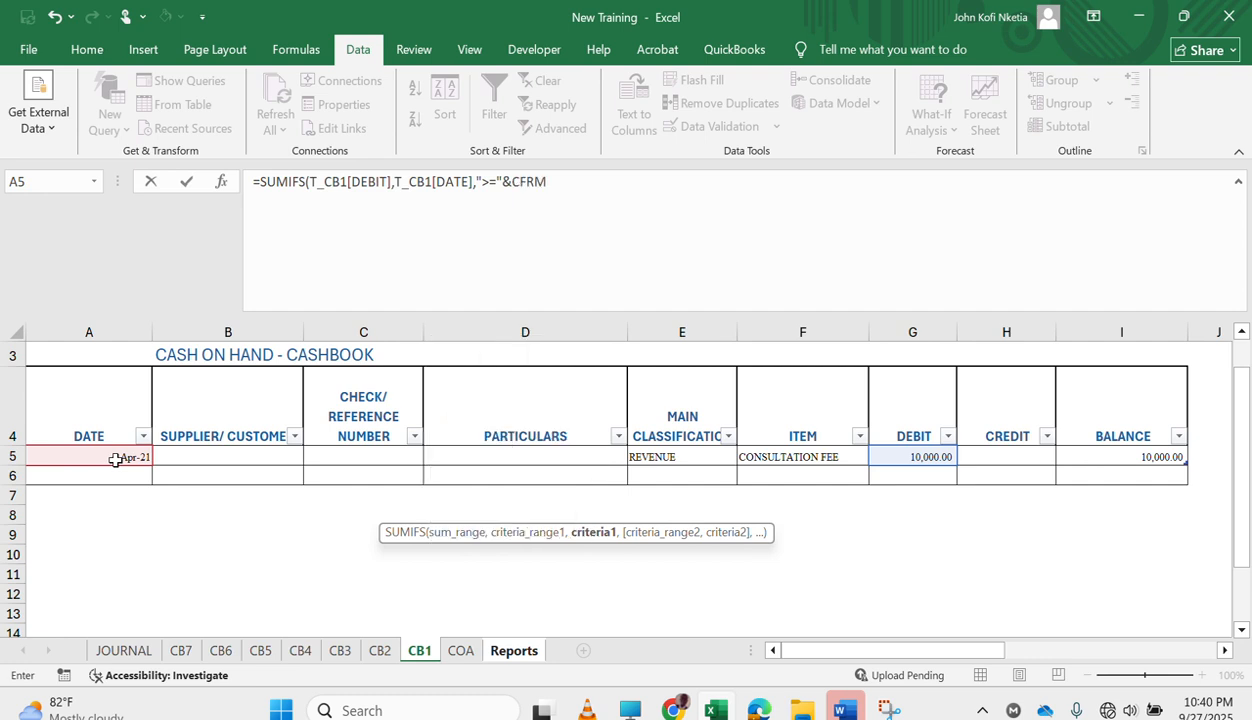
text(,)
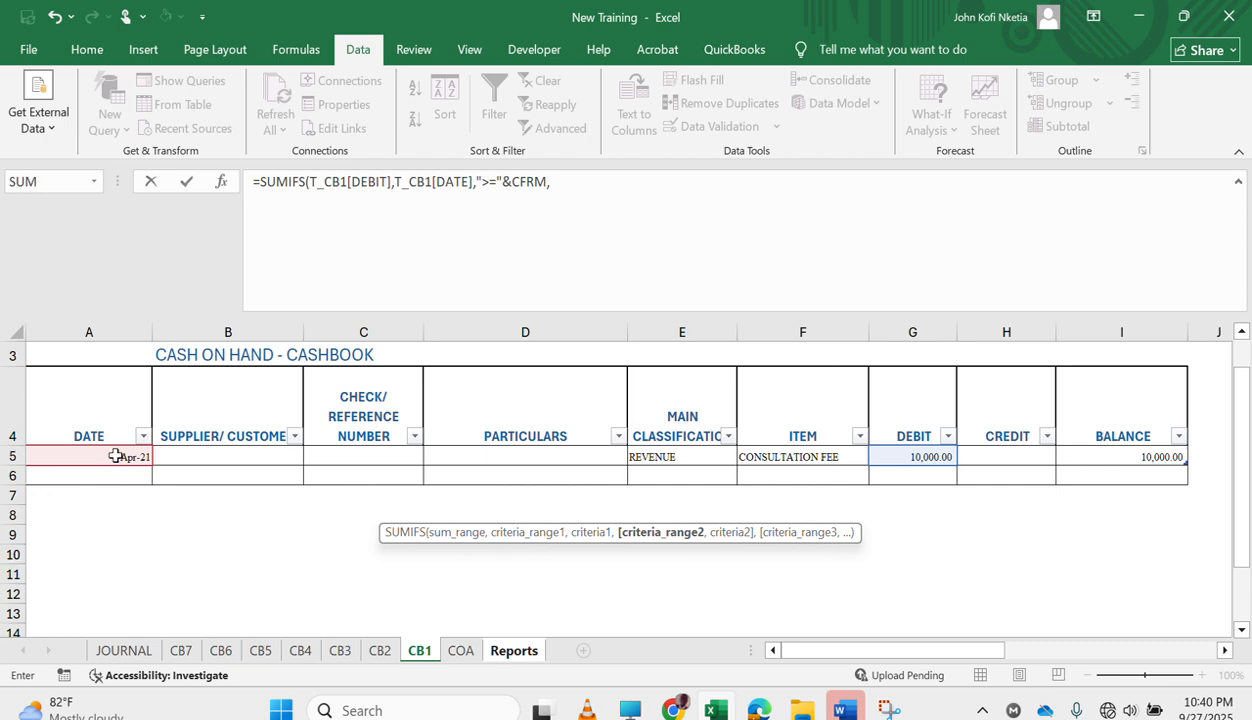
Complete the SUMIFS formula with T_CB1[DATE] as the second criteria range and "<="&CTO as its criterion, and enter it.
click(100, 452)
text(,)
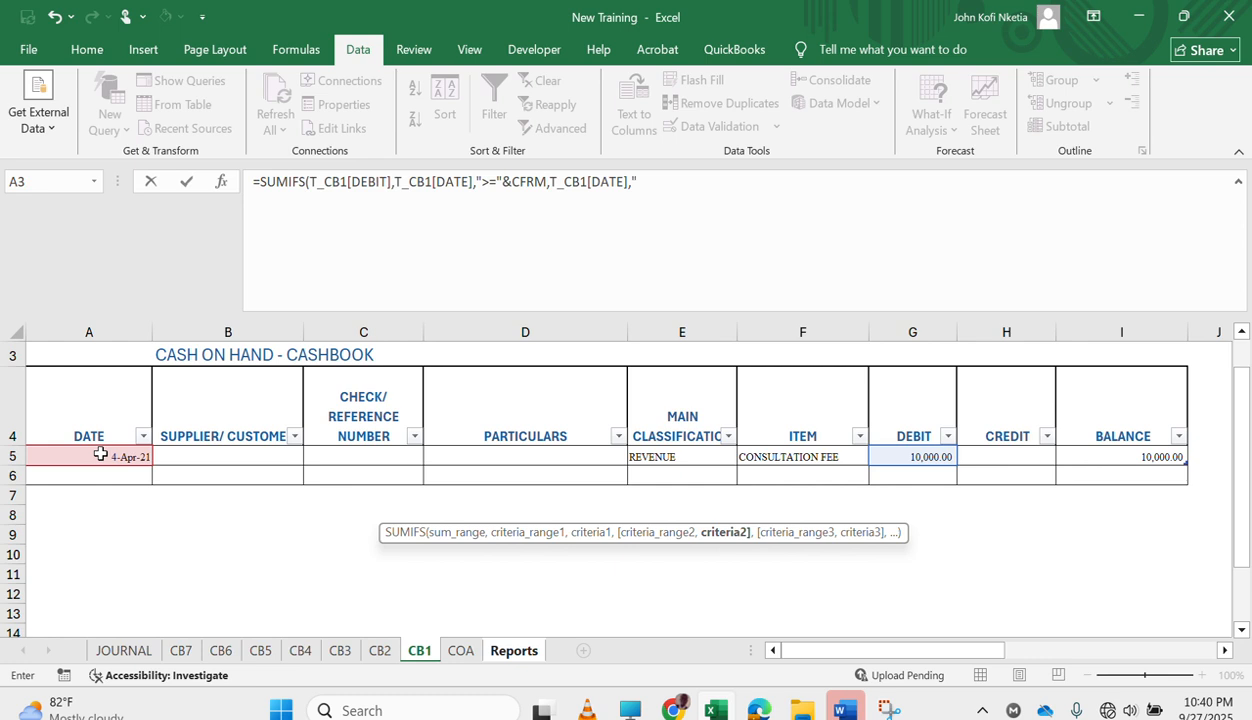
text("<="&c)
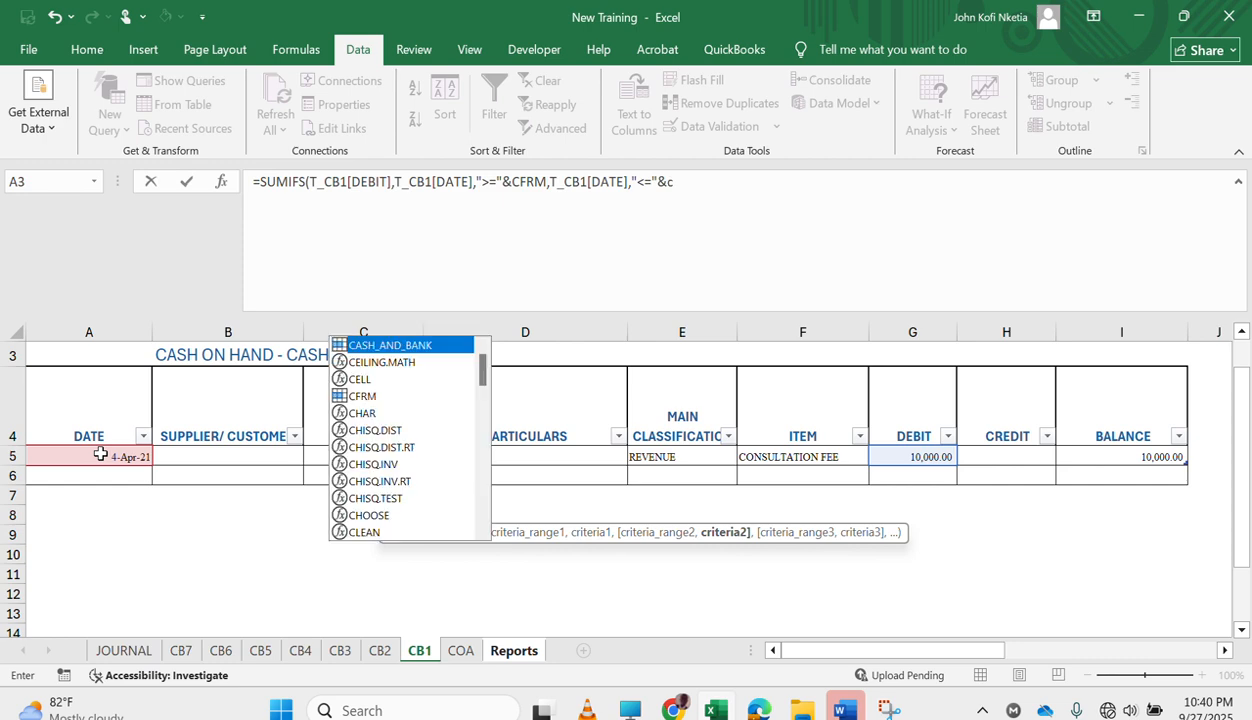
text(to)
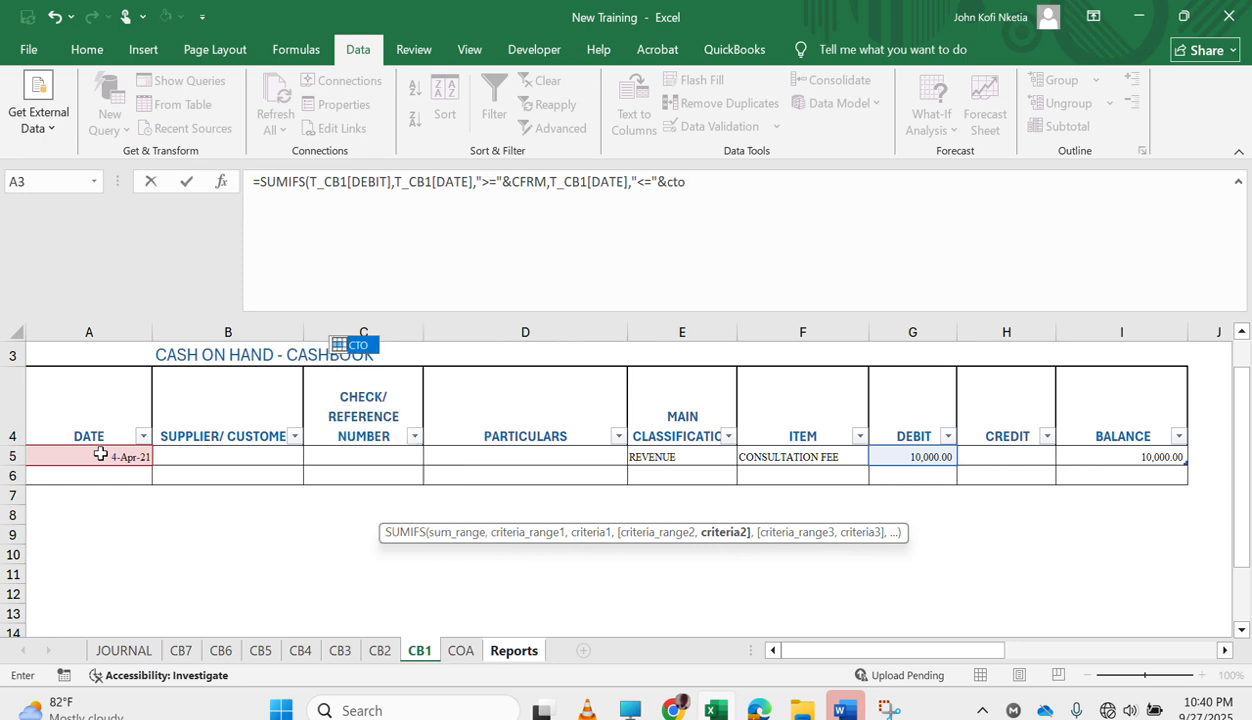
key(Tab)
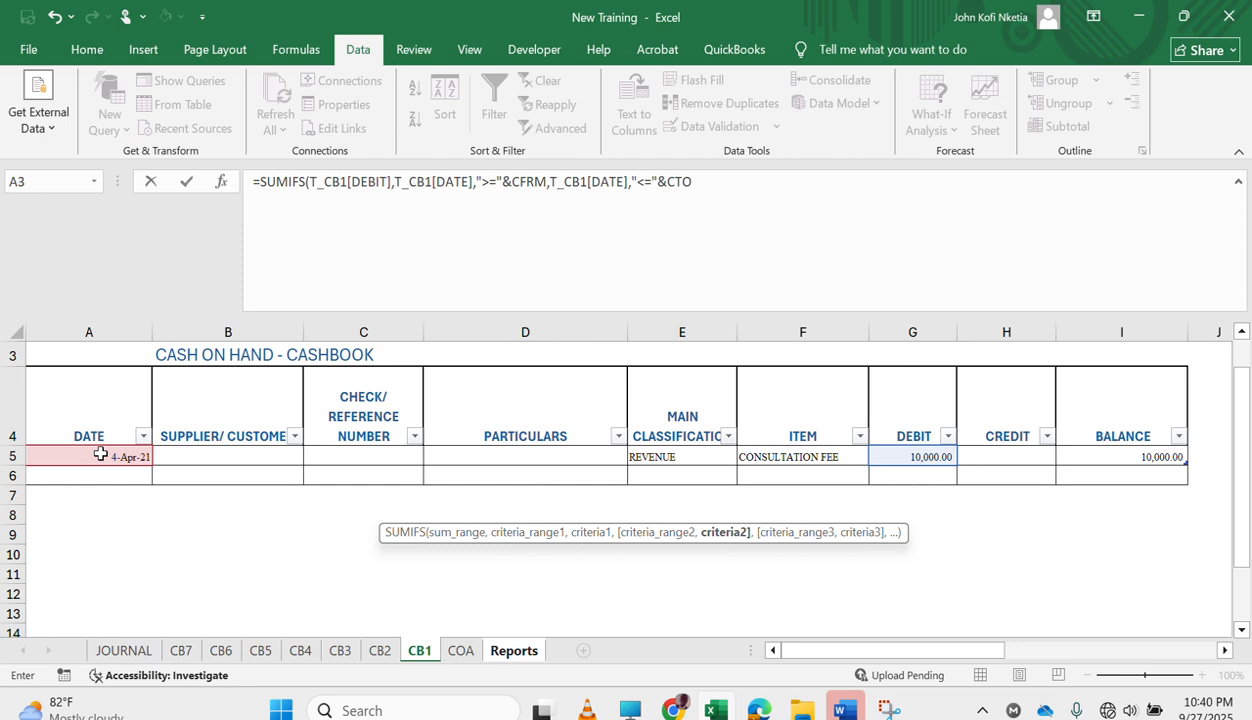
key(Return)
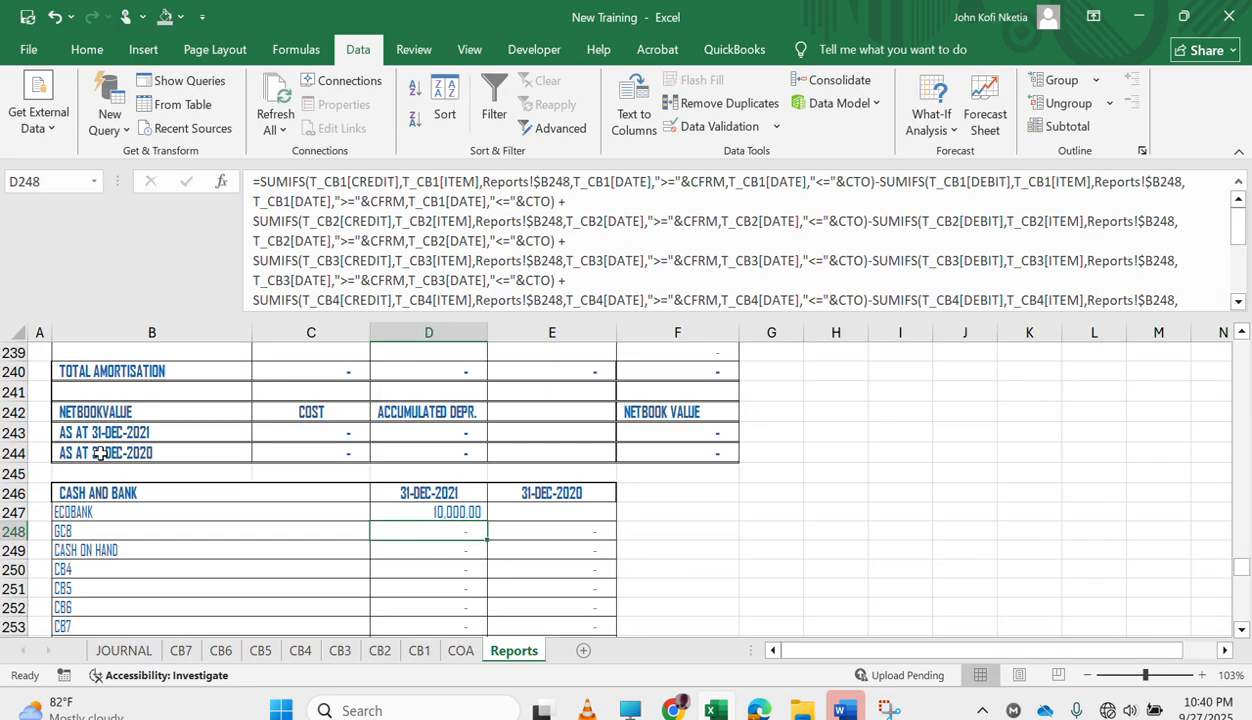
Replace CFRM with PFRM as the start date in the D247 SUMIFS formula.
key(Up)
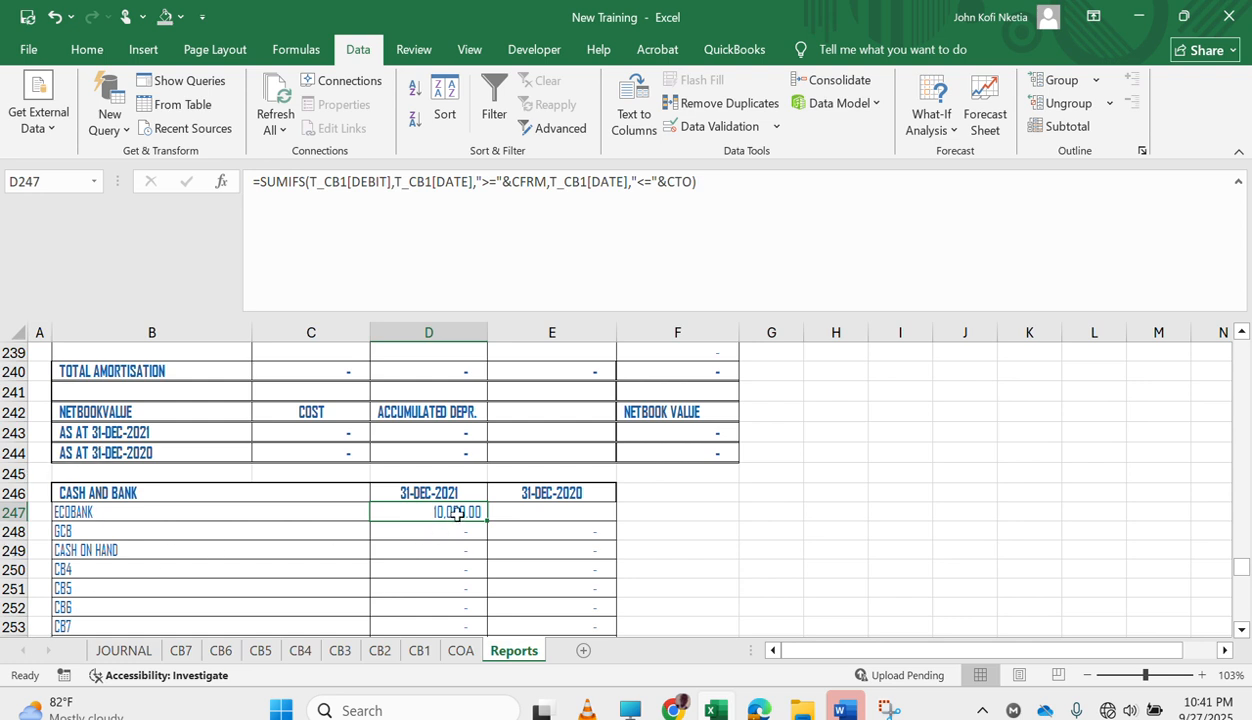
click(548, 181)
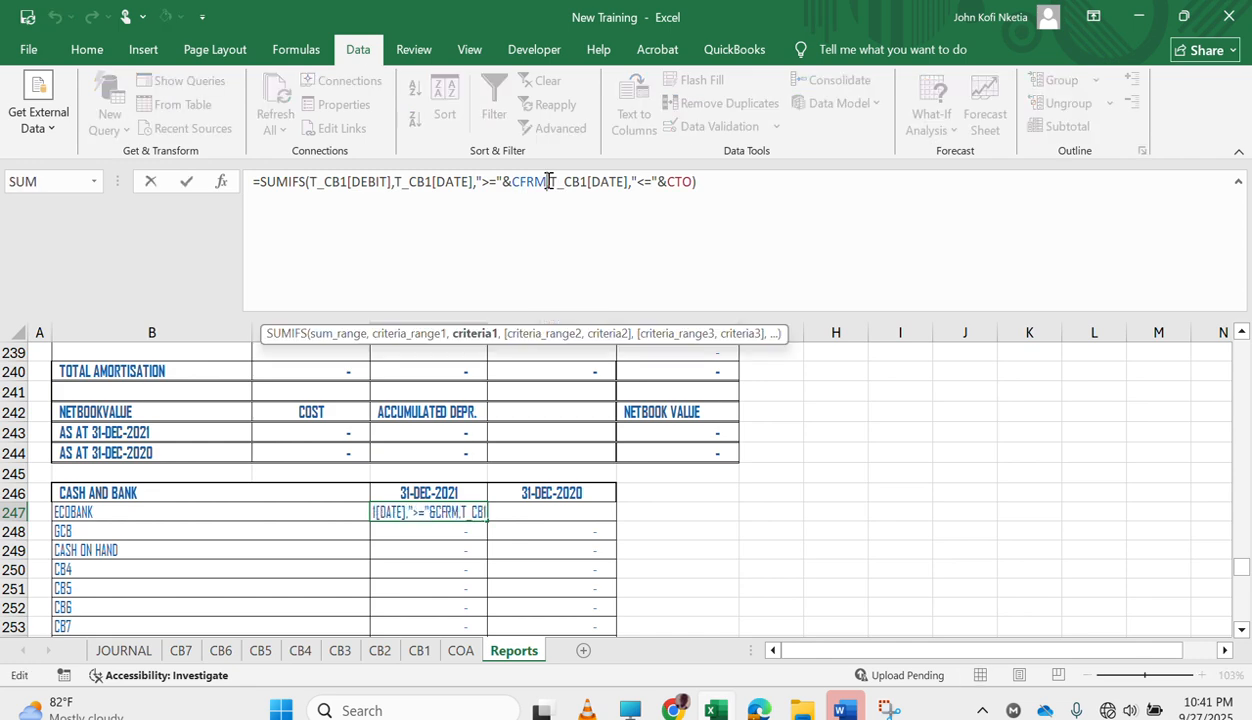
key(BackSpace)
key(BackSpace)
key(BackSpace)
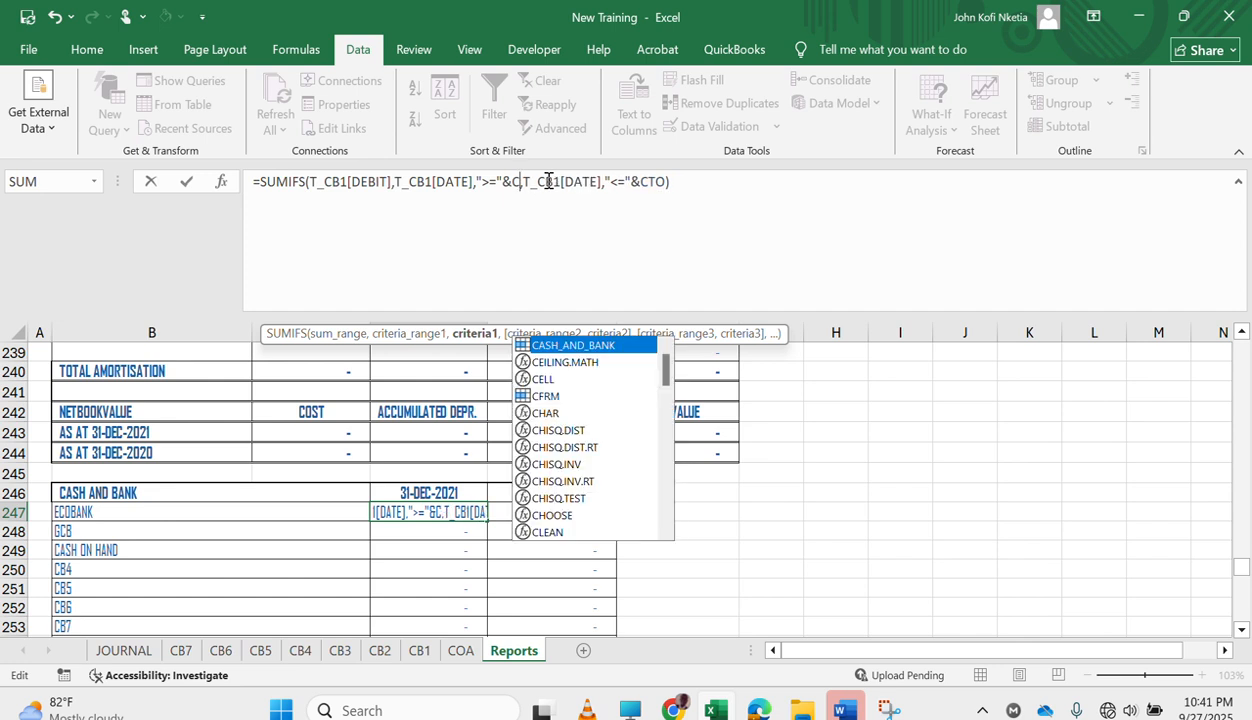
key(BackSpace)
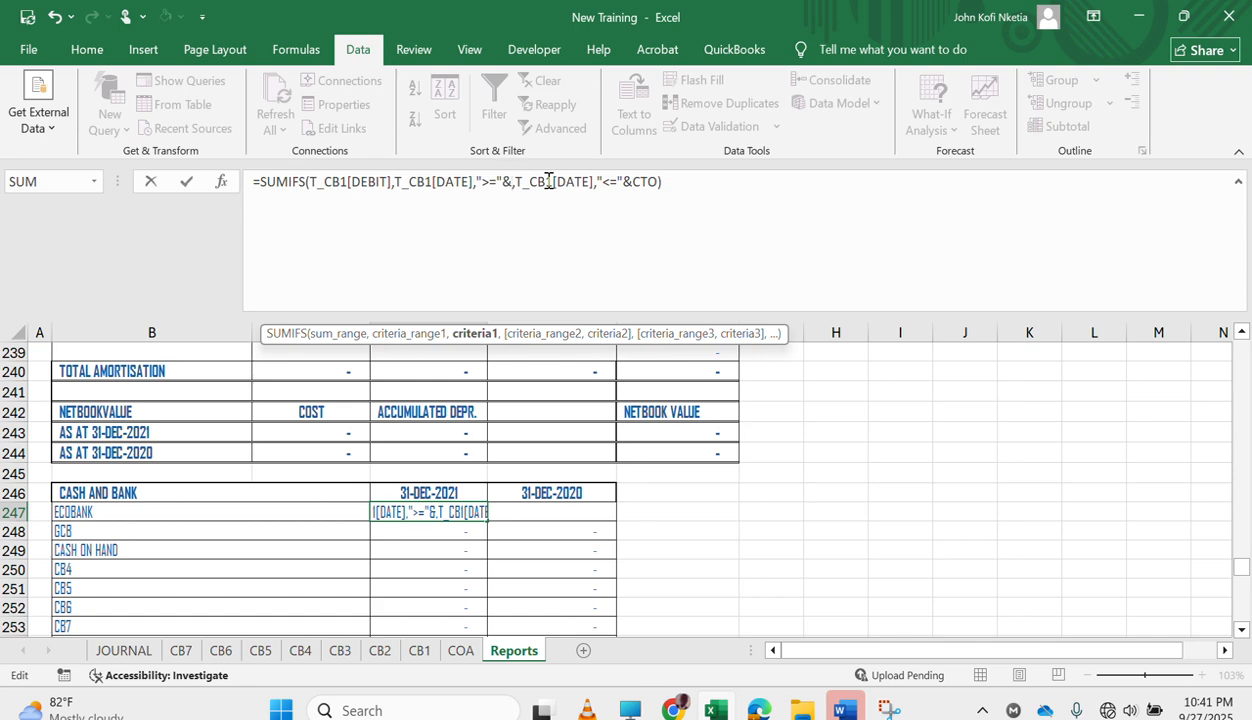
text(p)
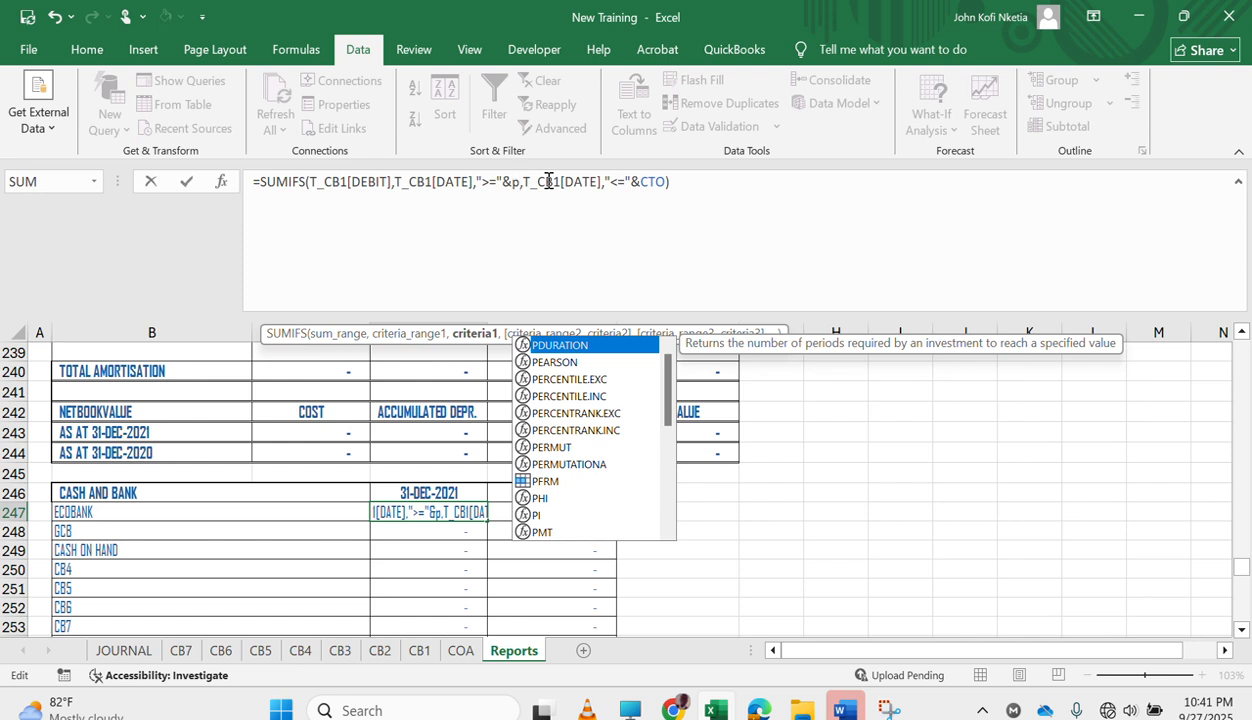
text(f)
key(Tab)
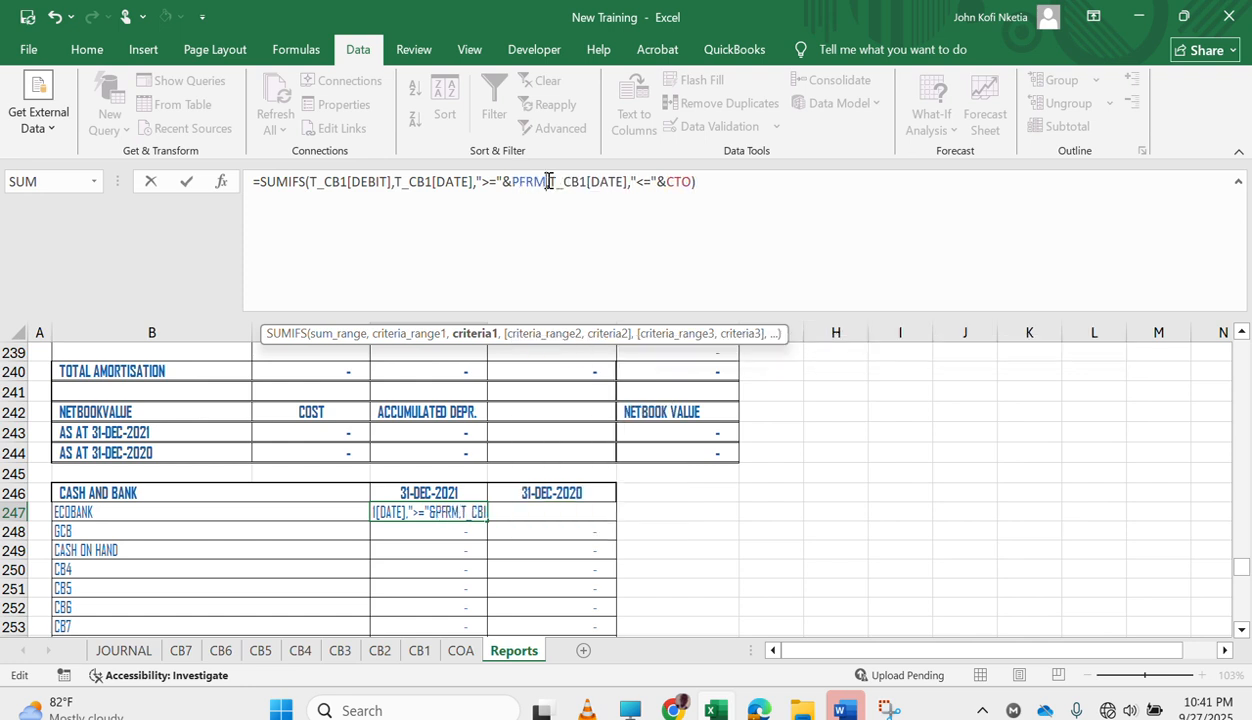
key(Return)
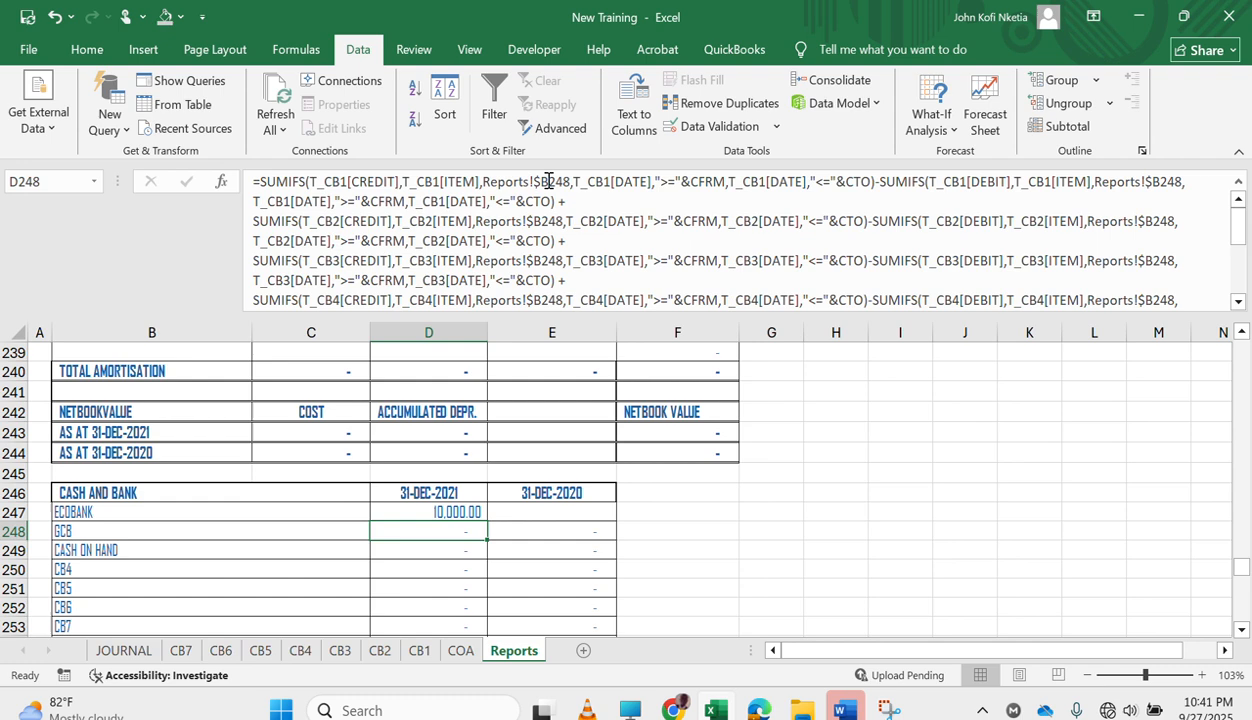
Copy the whole SUMIFS formula text of D247, including the equals sign.
key(Up)
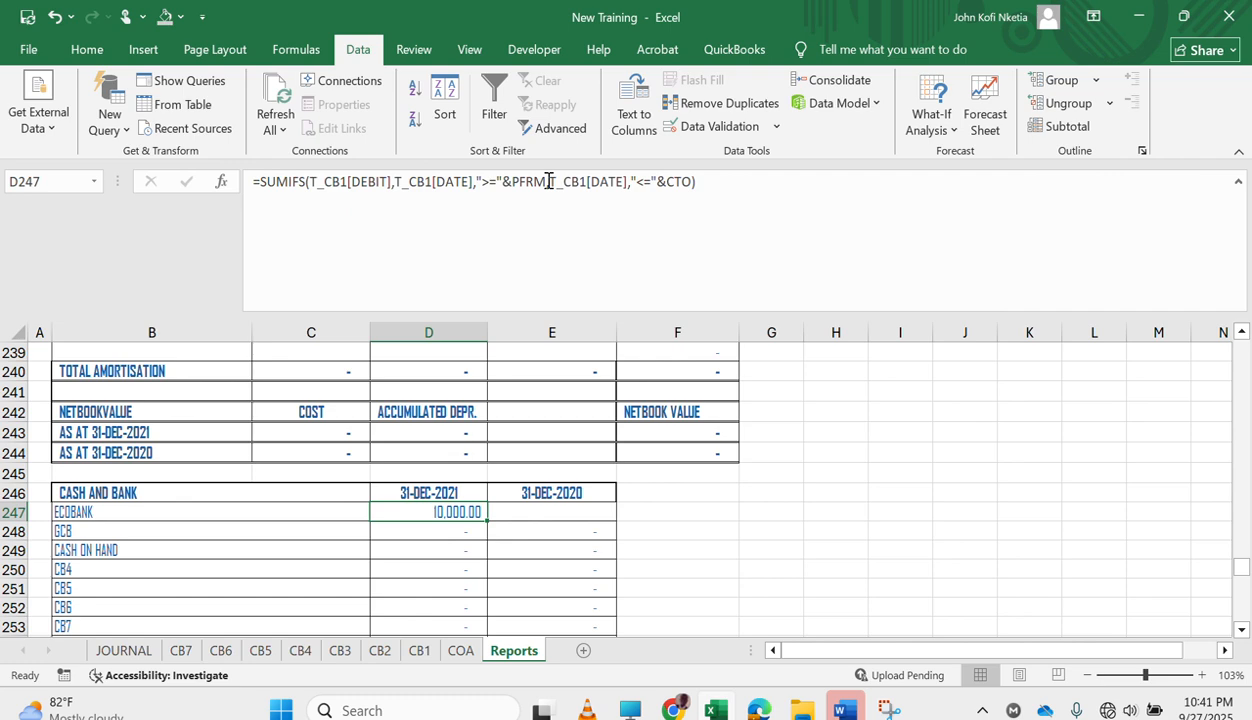
click(728, 189)
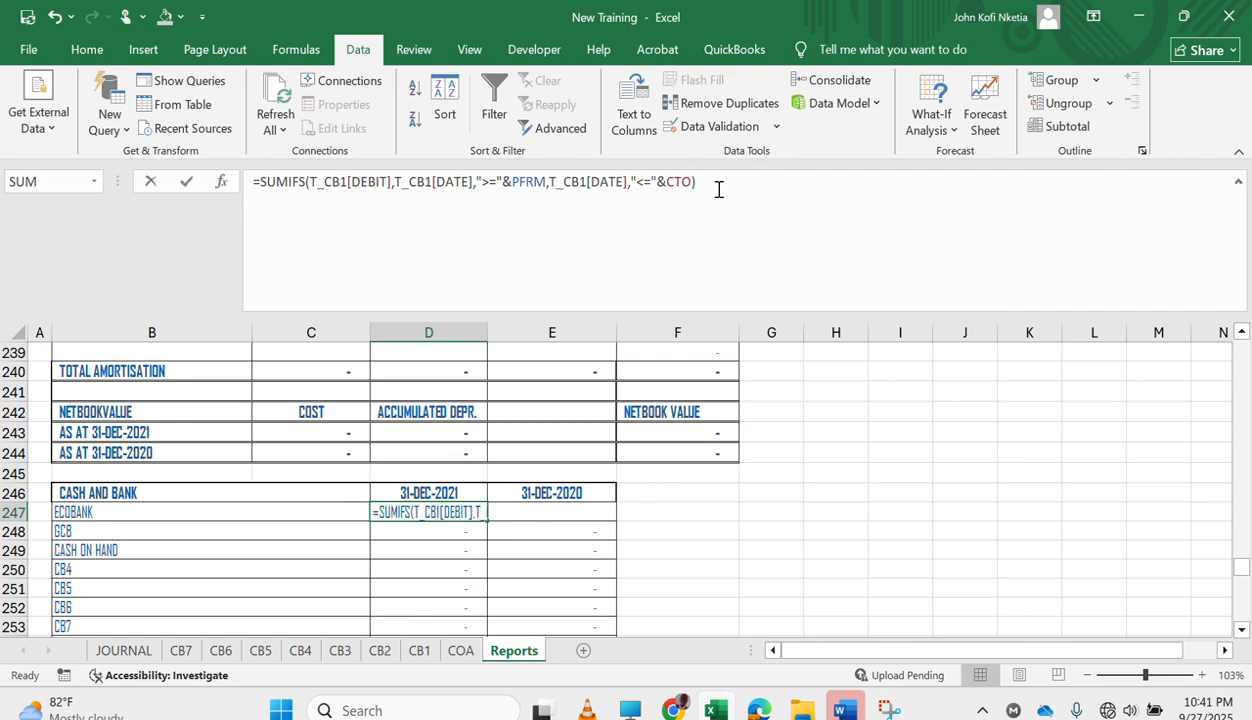
drag(728, 189, 347, 162)
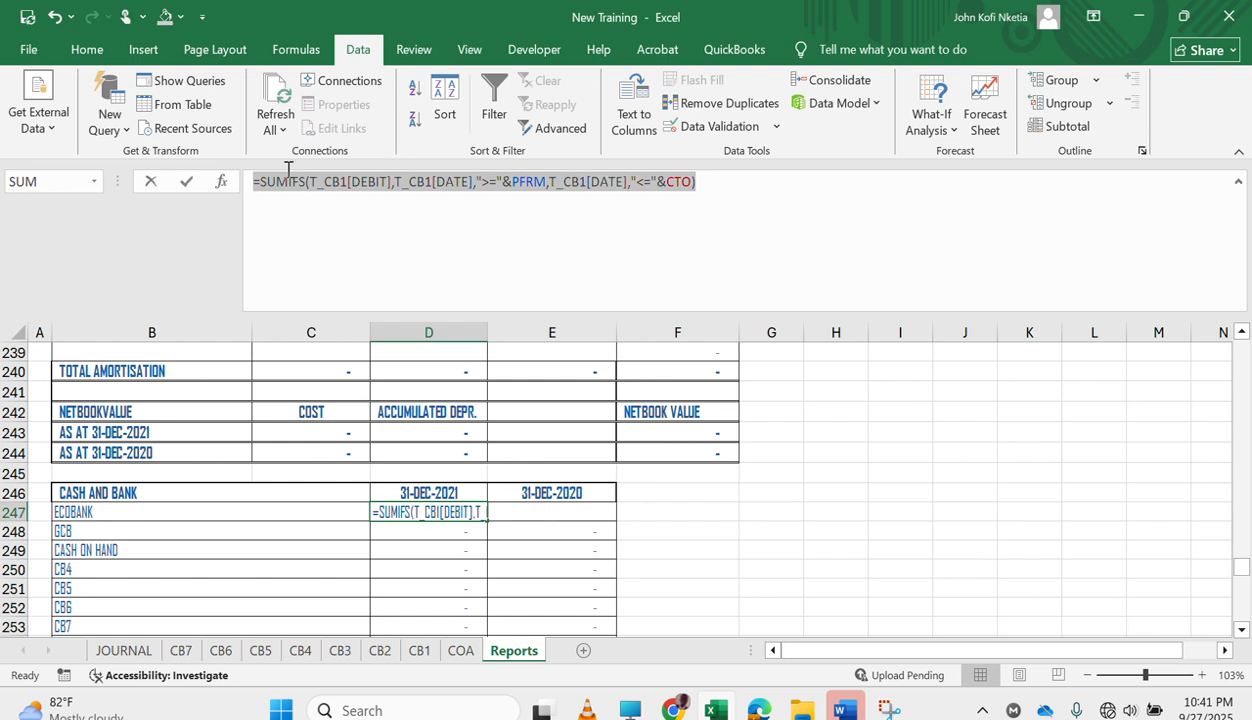
drag(288, 170, 290, 176)
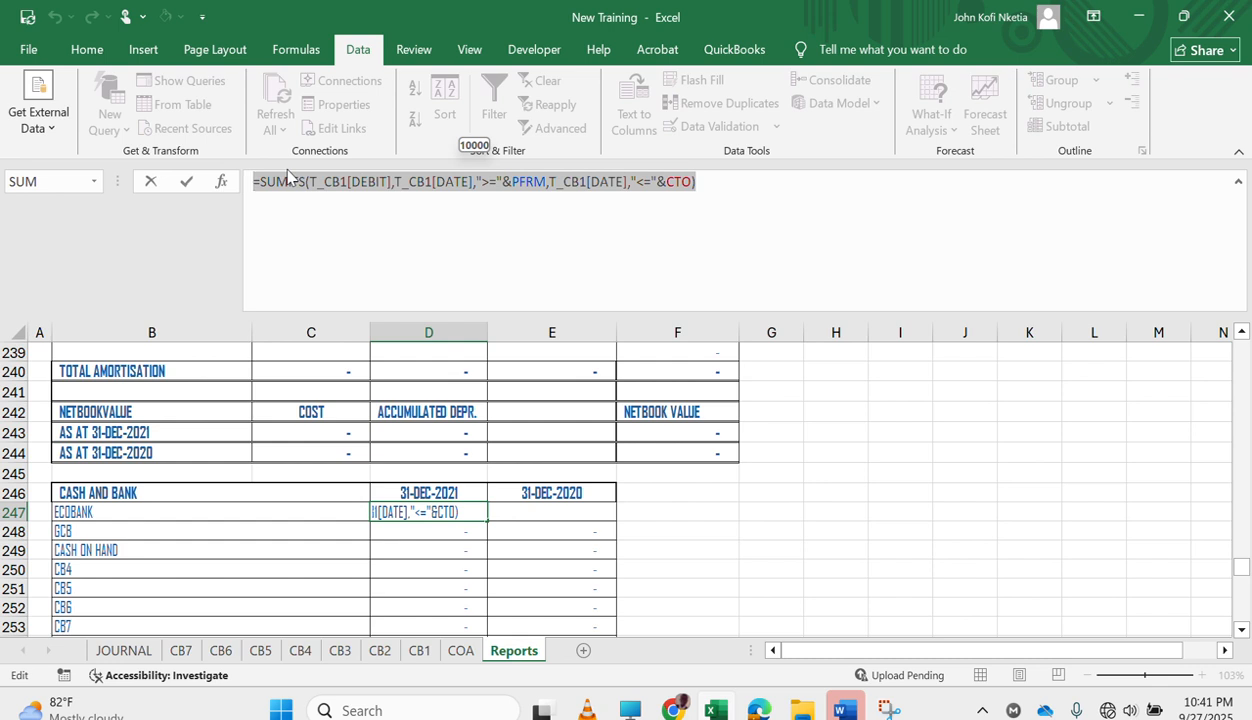
key(shift+Right)
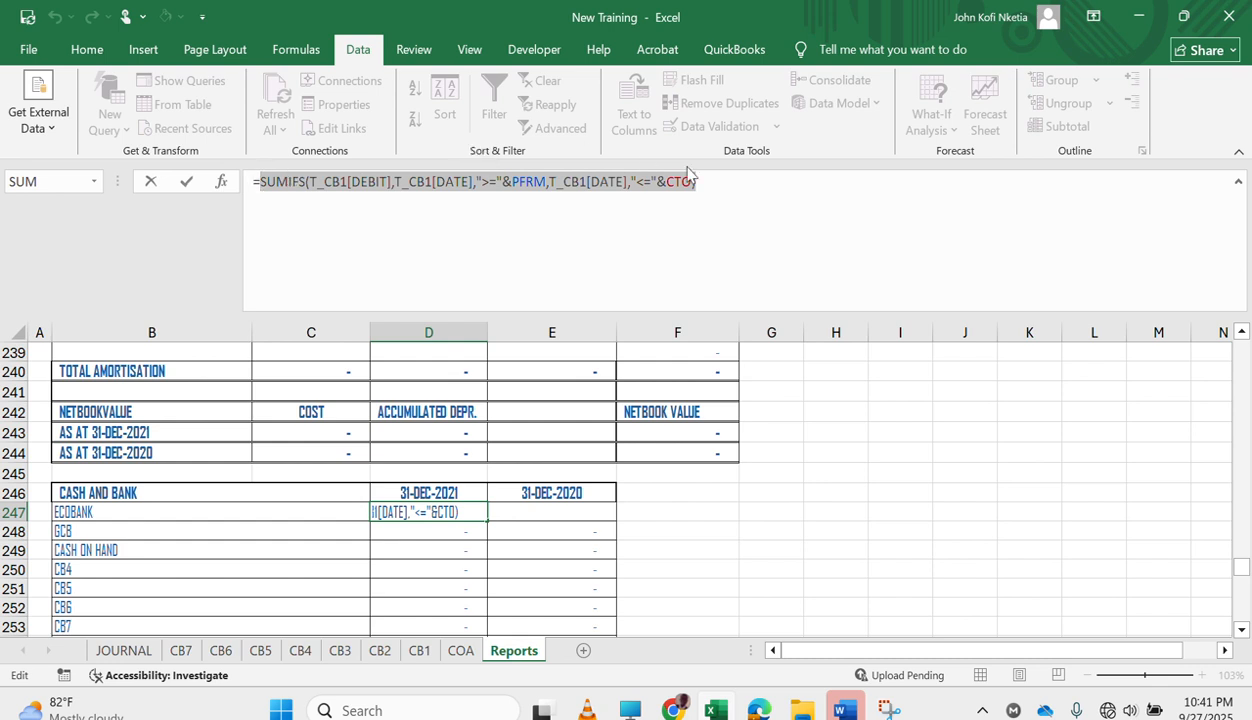
mouse_move(862, 711)
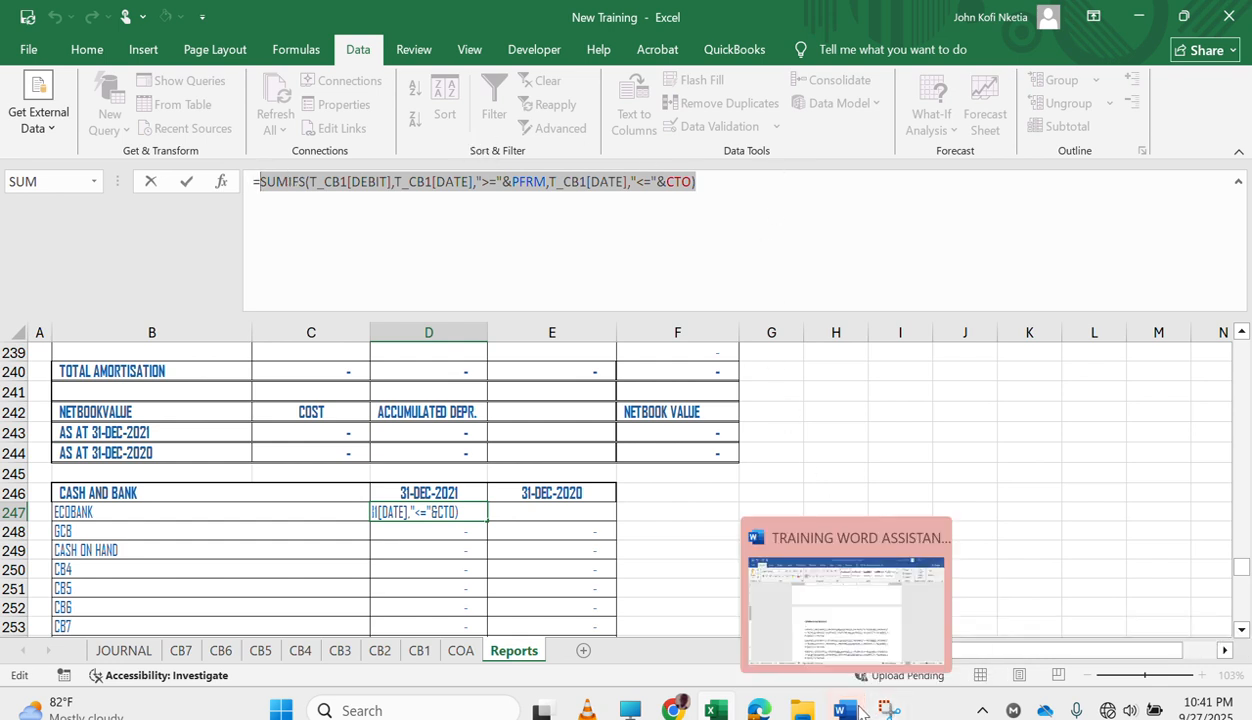
click(836, 645)
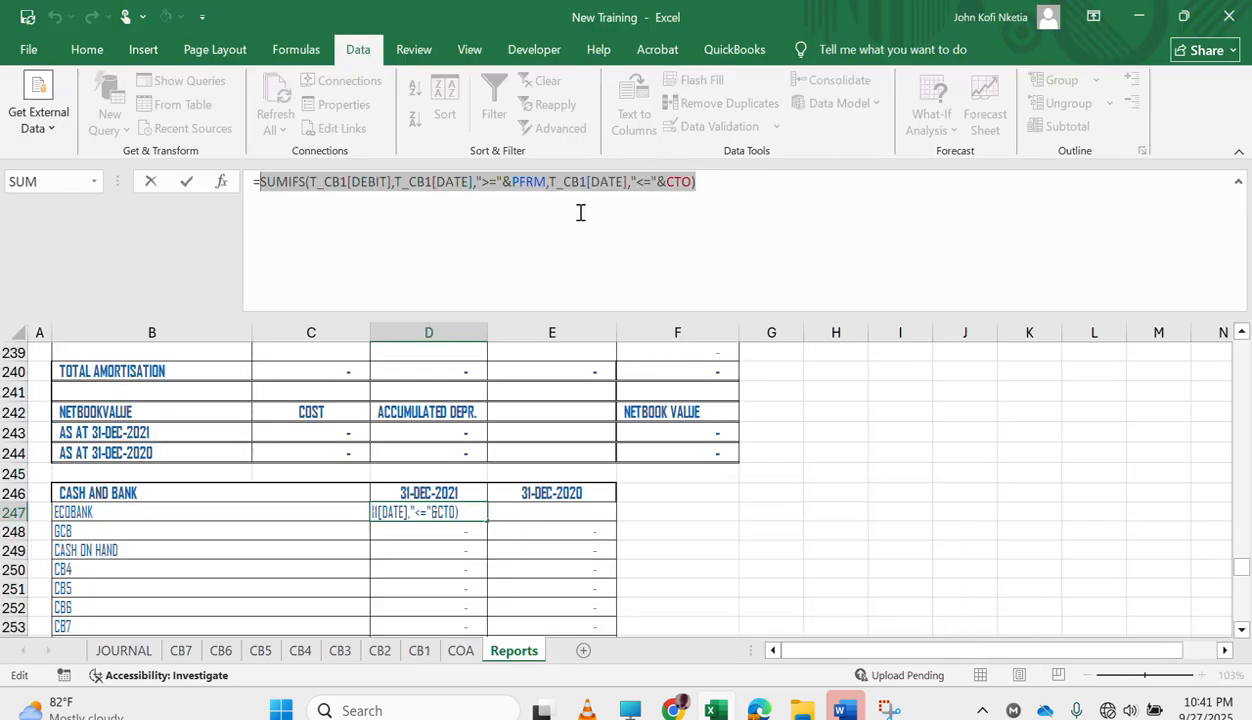
click(744, 203)
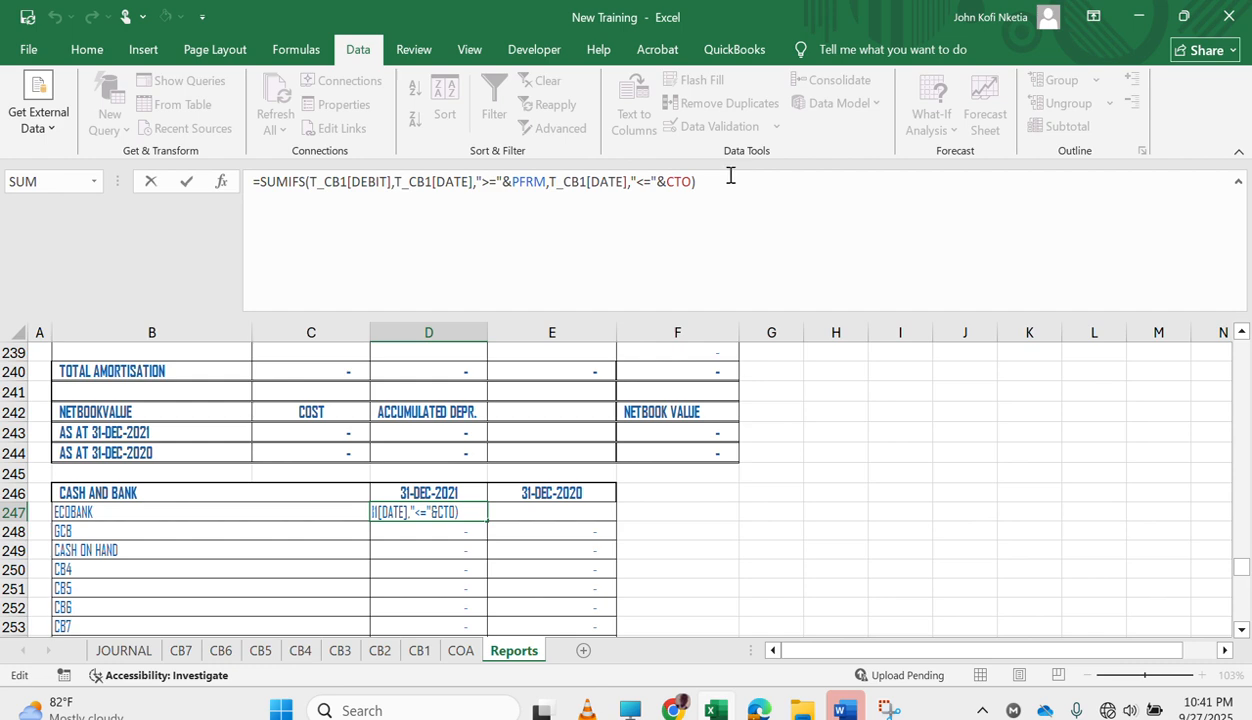
drag(697, 181, 204, 171)
key(ctrl+c)
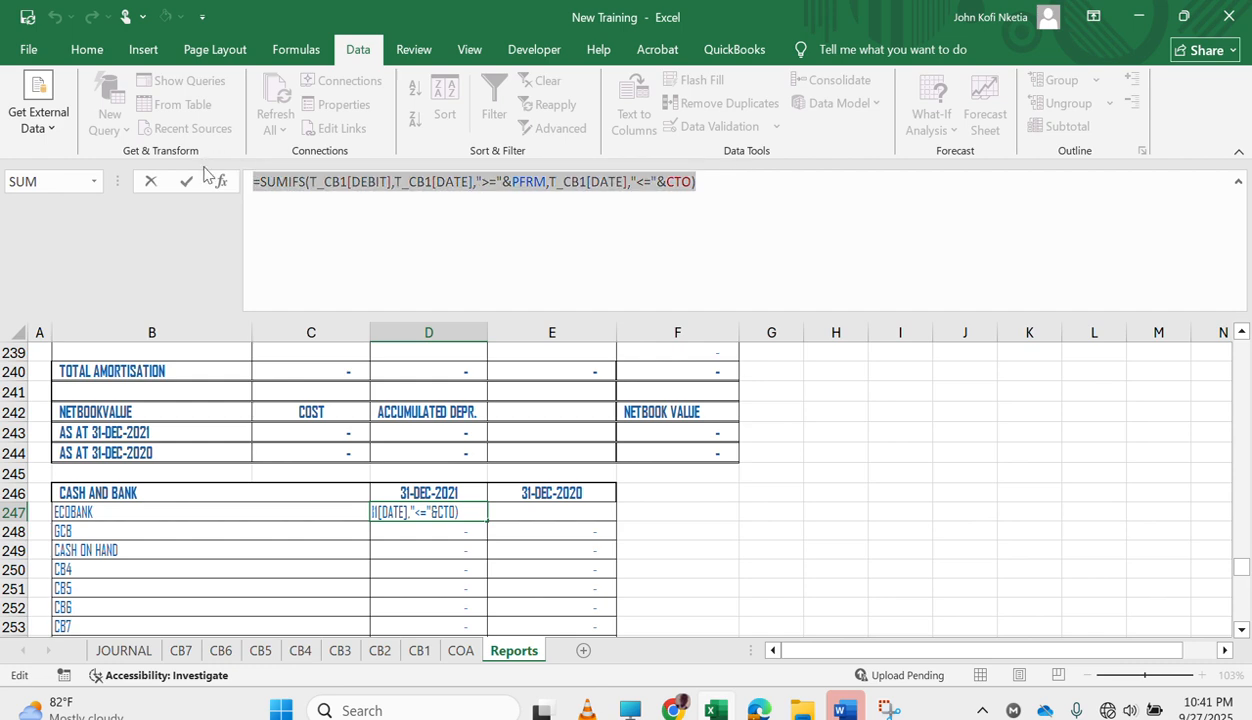
Switch to the Word training document, add a CASH BALANCE CURRENT heading on a blank page at the end, and paste the copied formula beneath it.
click(840, 610)
scroll(540, 500, down, 10)
scroll(480, 495, up, 1)
click(440, 490)
key(Return)
key(Return)
key(Return)
key(Return)
key(Return)
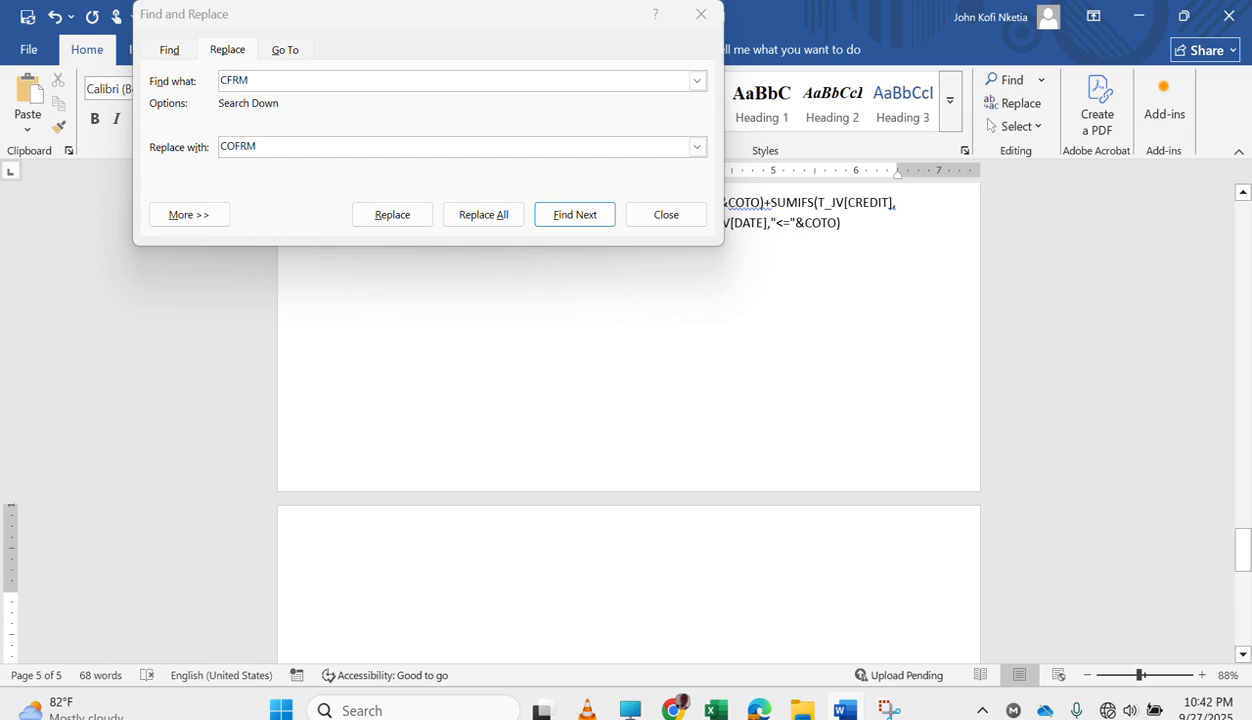
text(C)
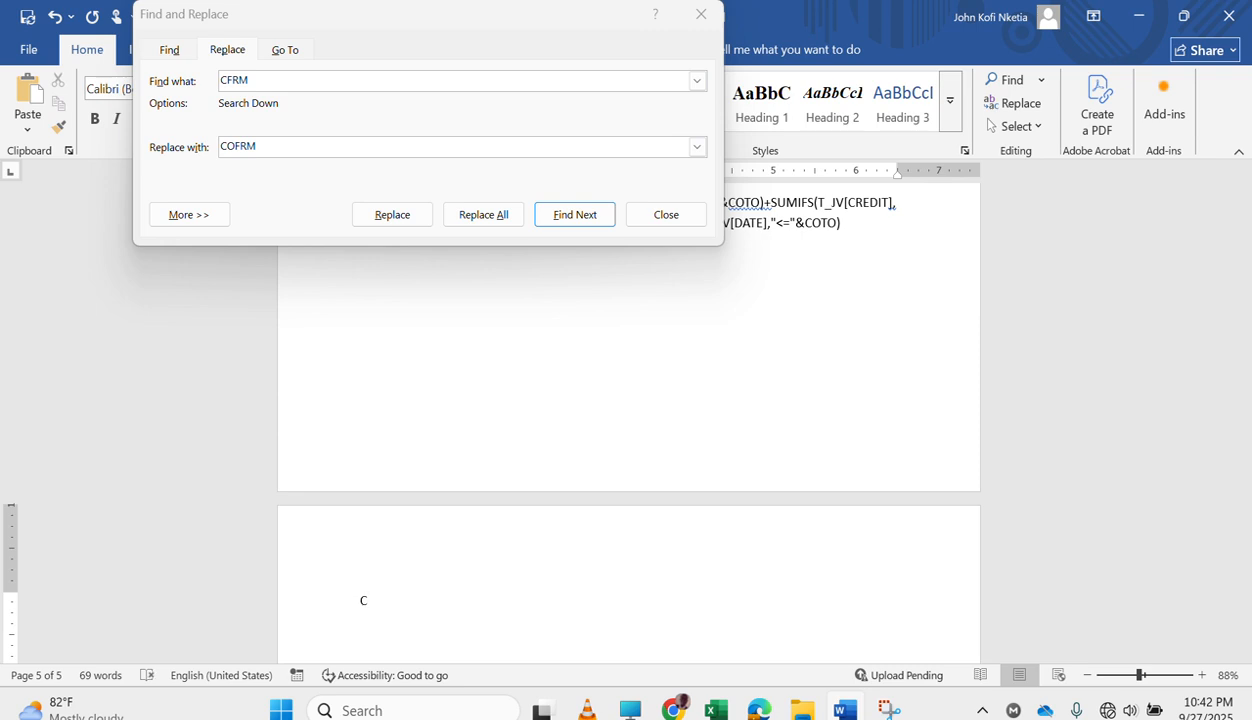
text(CASH BALANCE CURRENT)
key(Return)
key(ctrl+v)
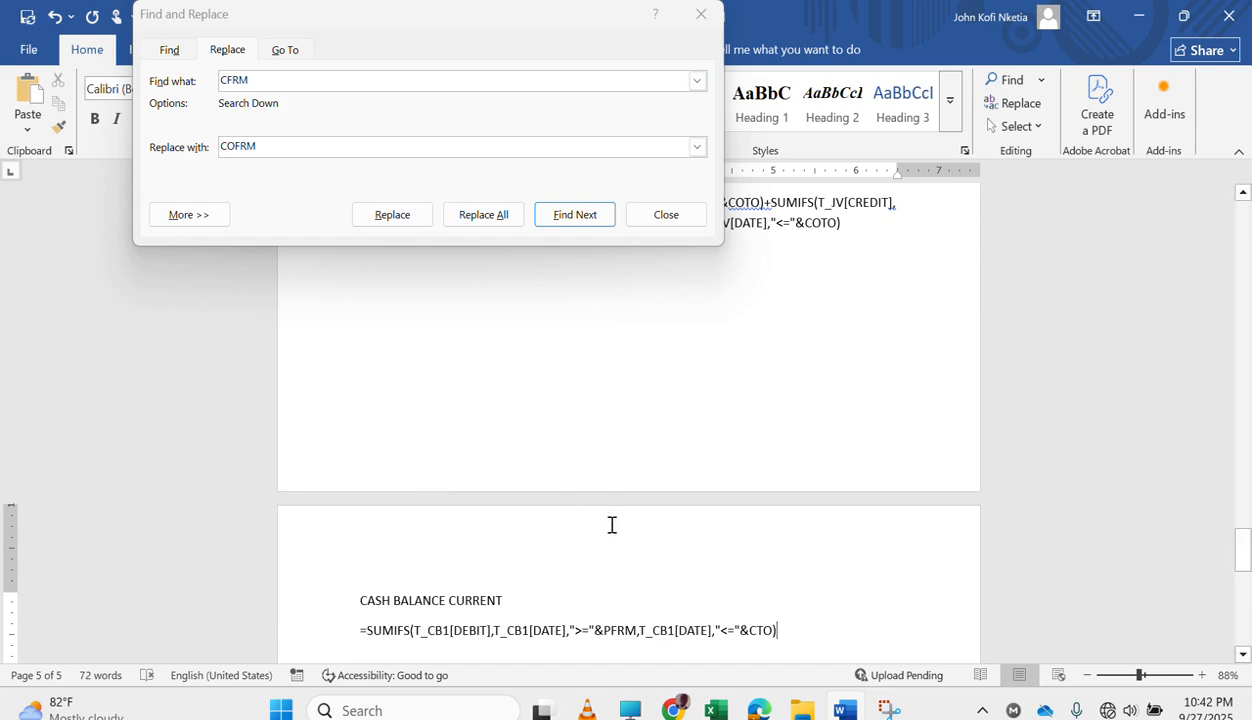
Switch back to the Excel workbook and append a minus sign and a duplicate of the SUMIFS expression to the D247 formula.
scroll(612, 525, down, 2)
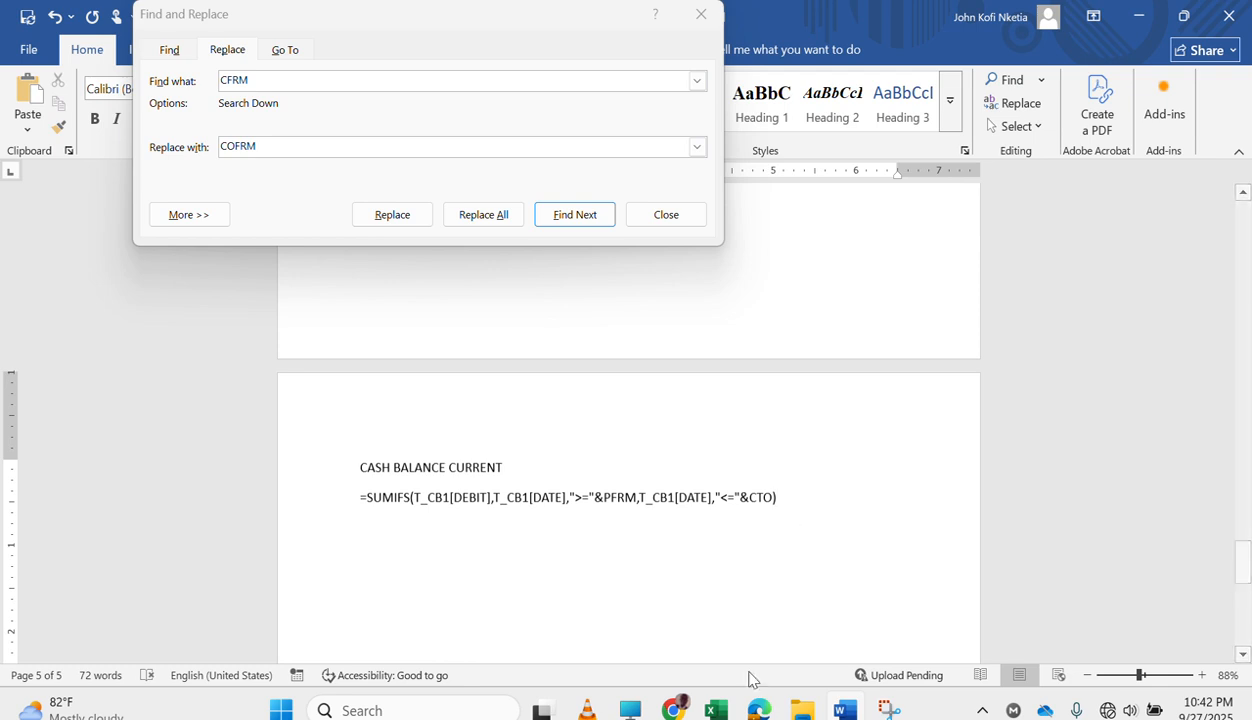
mouse_move(845, 700)
click(714, 702)
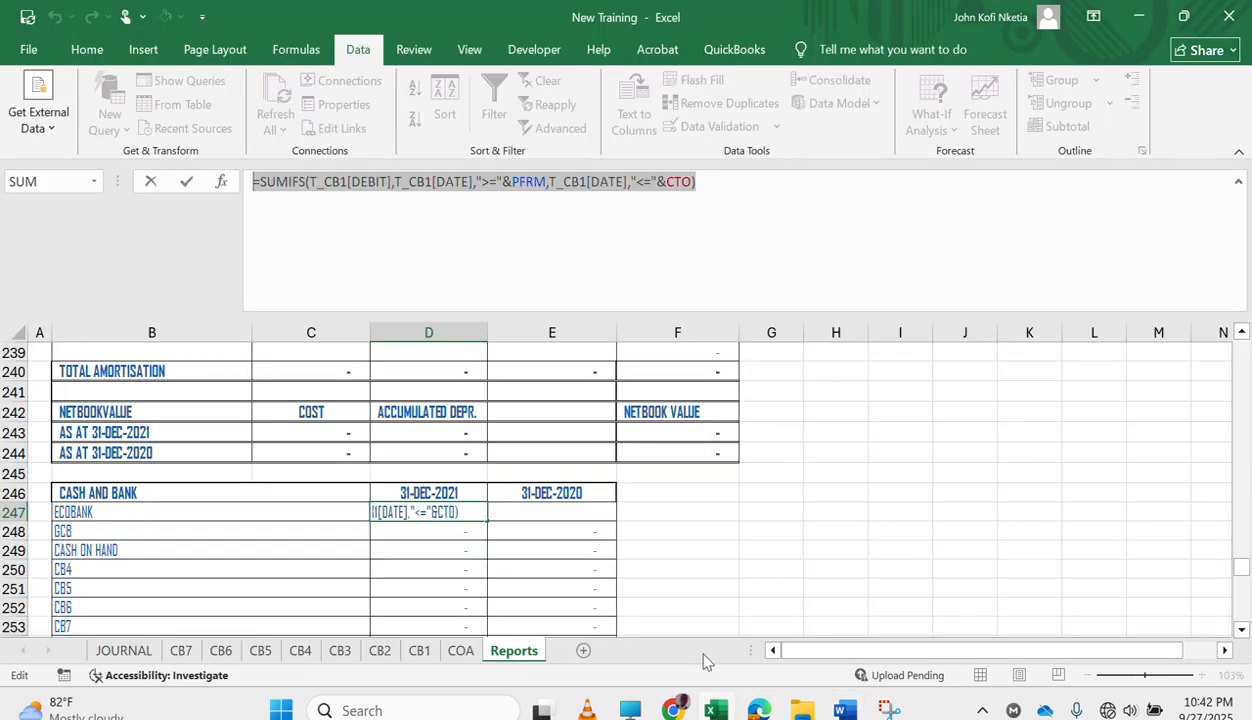
click(740, 188)
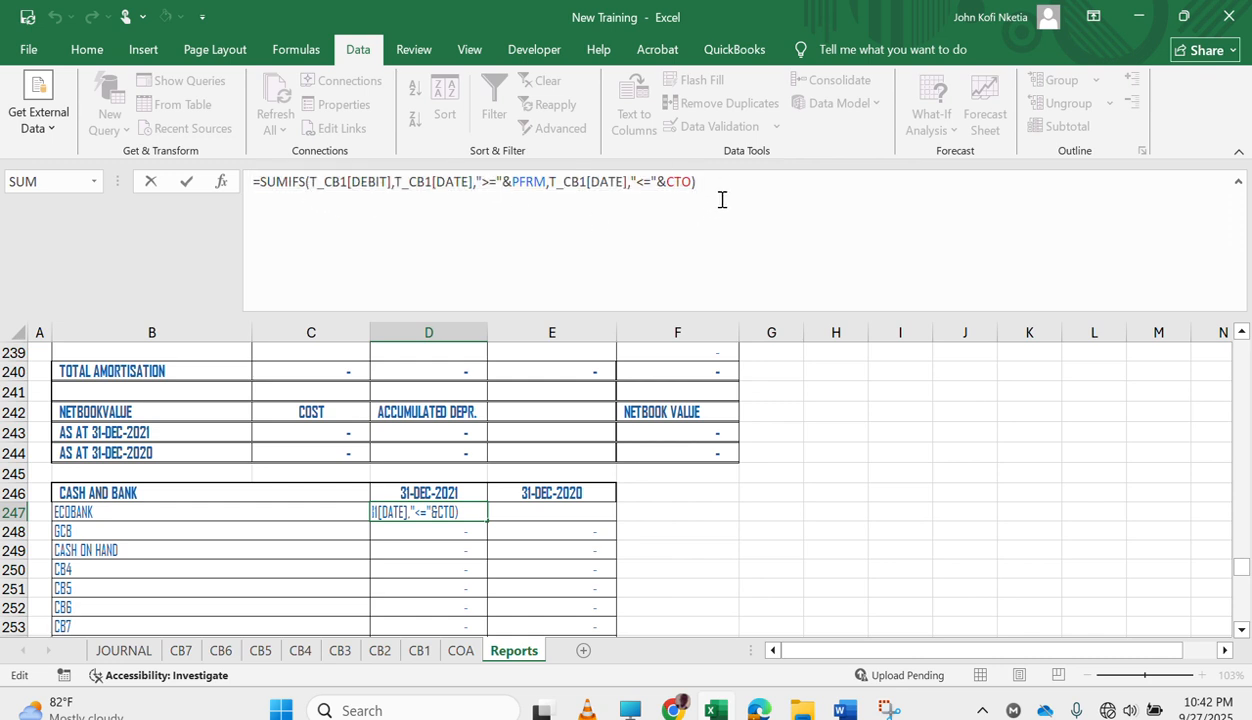
text(=)
key(BackSpace)
drag(698, 182, 262, 183)
key(ctrl+c)
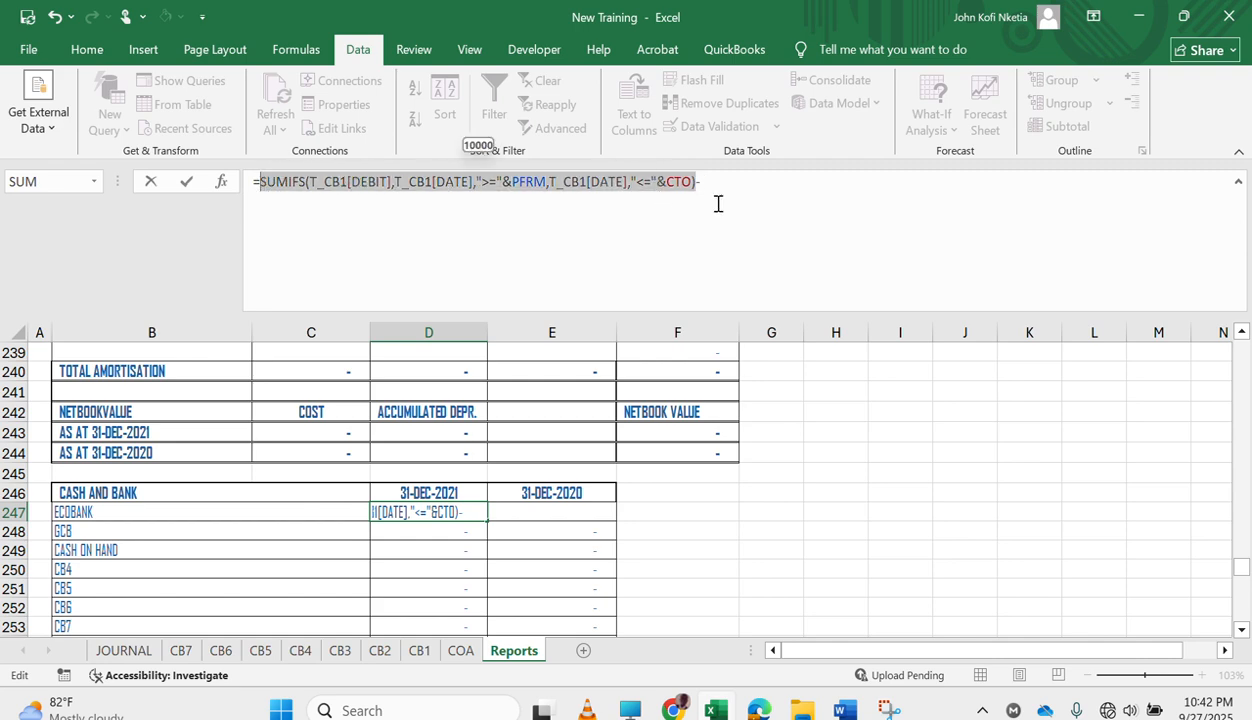
click(752, 198)
key(ctrl+v)
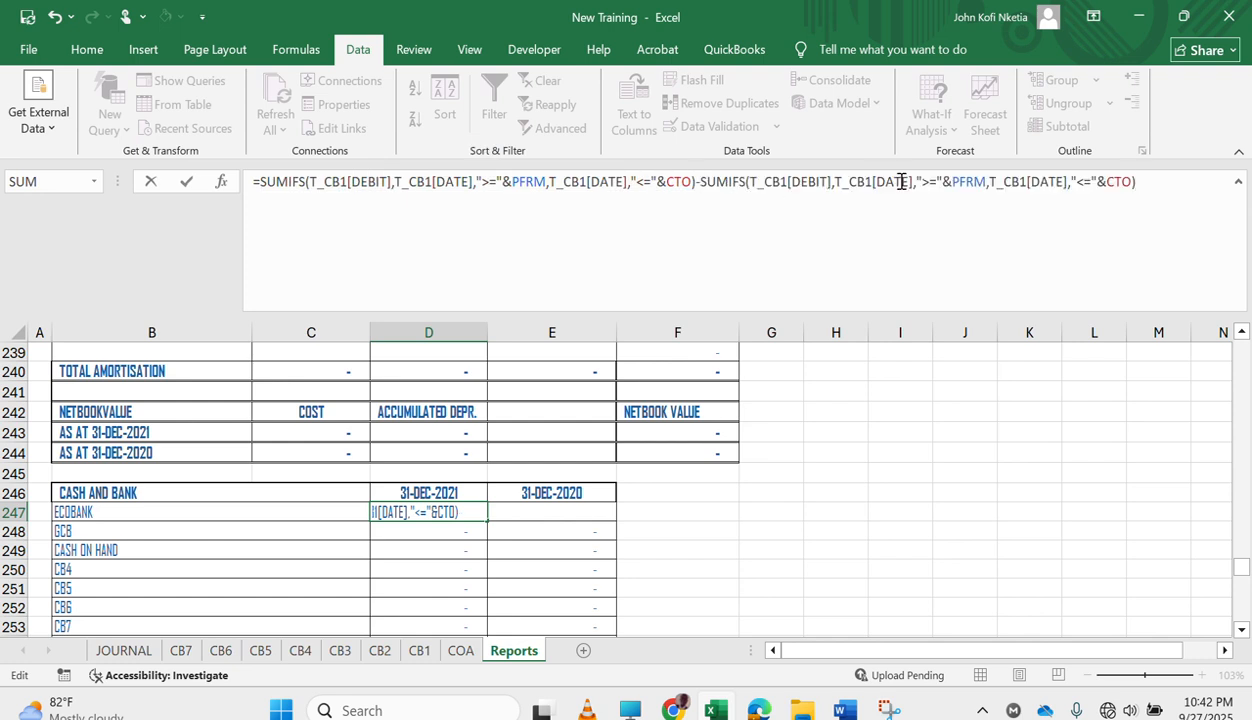
Change the second SUMIFS sum range in D247 to T_CB1[CREDIT] and enter the formula.
click(806, 181)
key(BackSpace)
key(BackSpace)
key(Delete)
text(C)
double_click(828, 362)
key(Return)
key(Up)
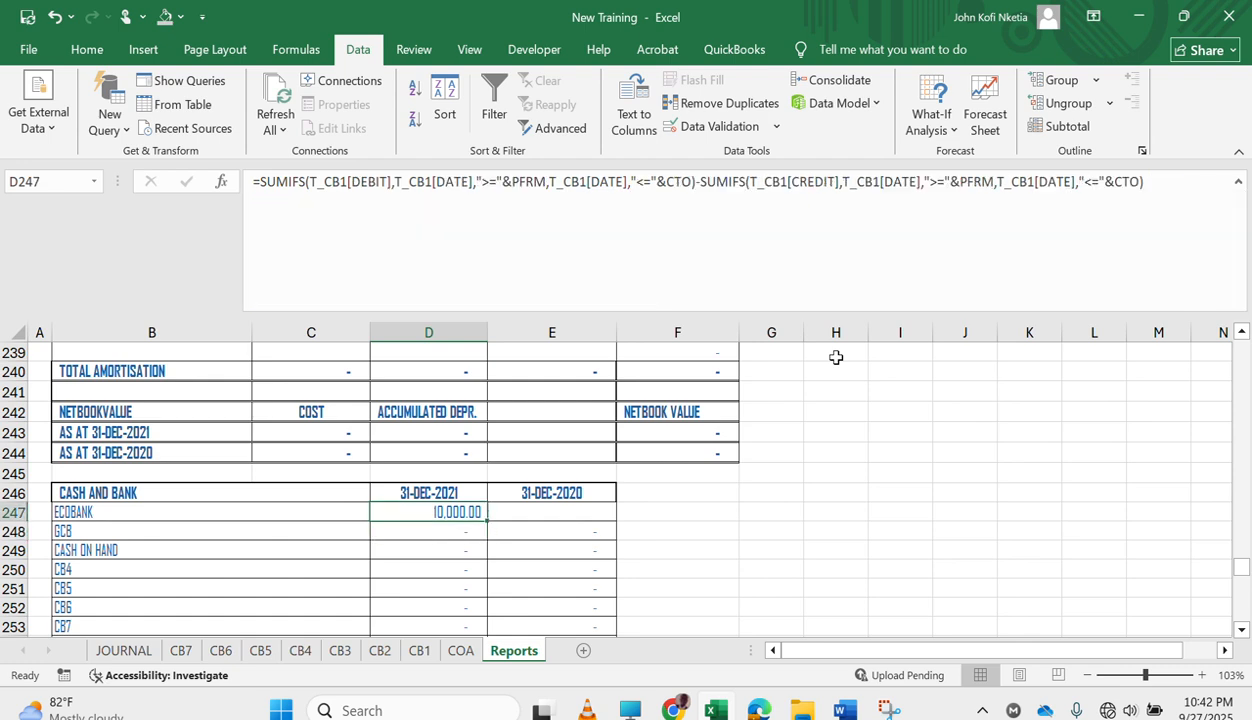
Copy the full D247 formula and paste it over the old formula under CASH BALANCE CURRENT in the Word document.
drag(254, 178, 623, 274)
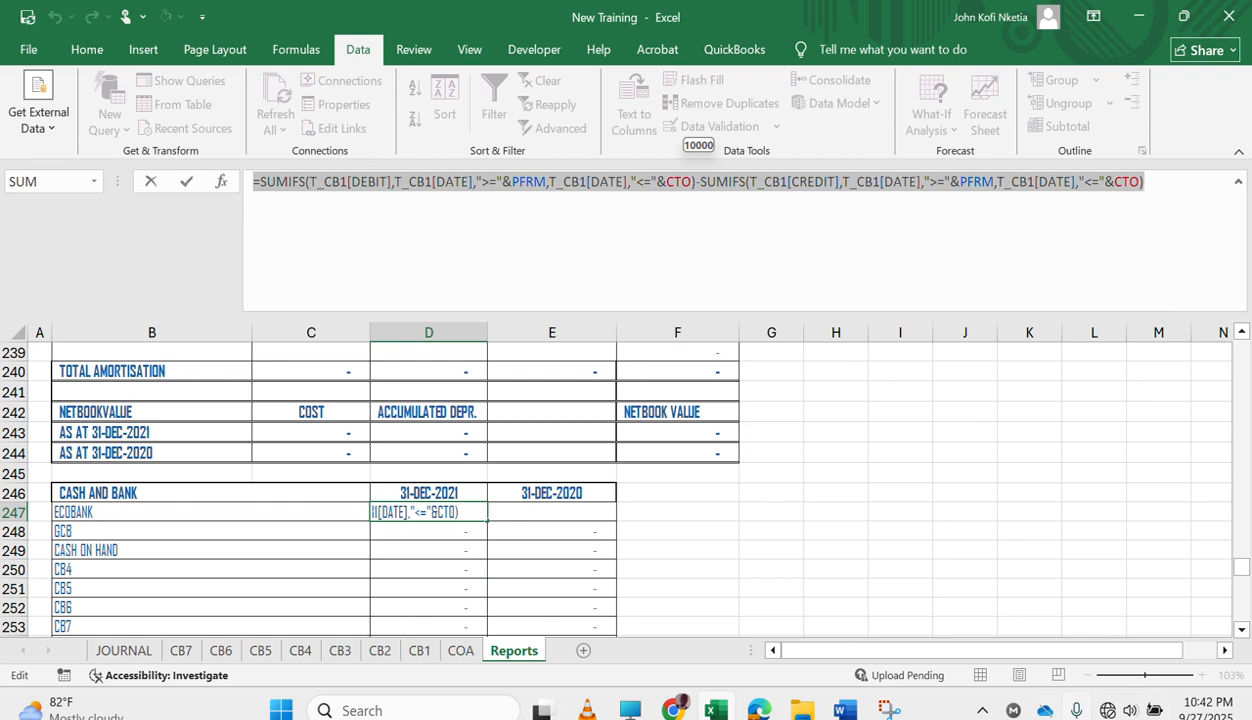
click(843, 708)
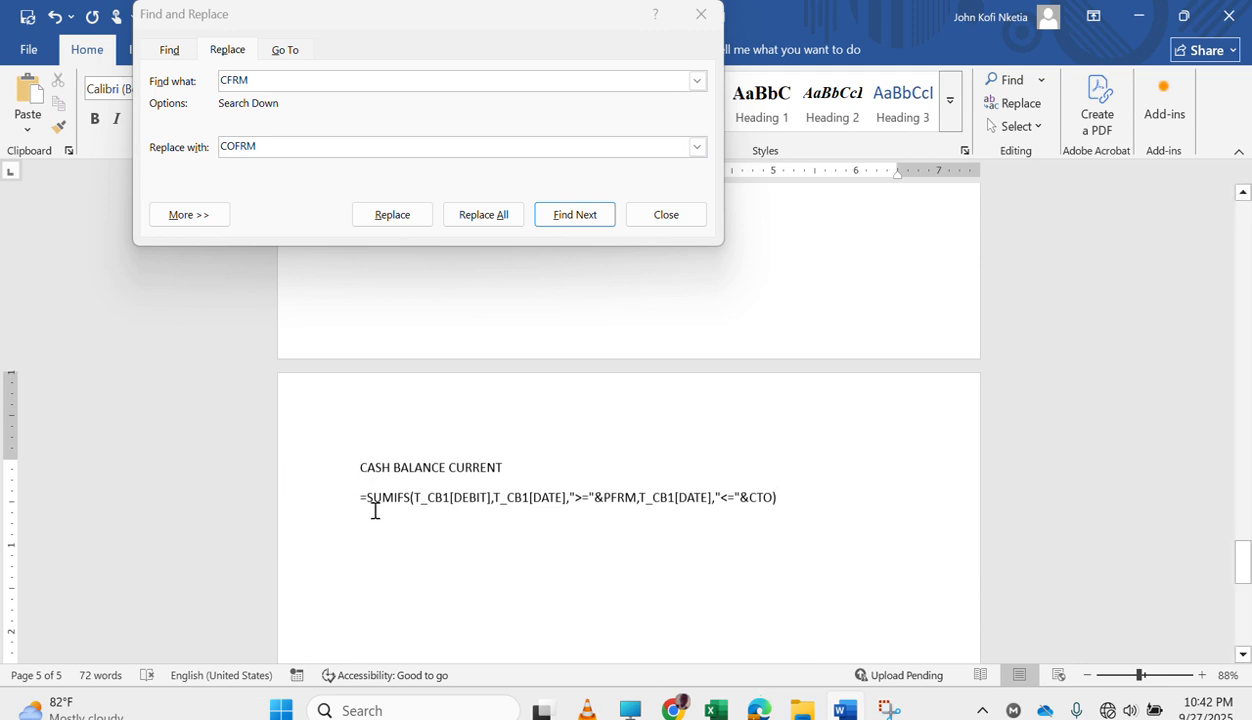
drag(388, 503, 810, 561)
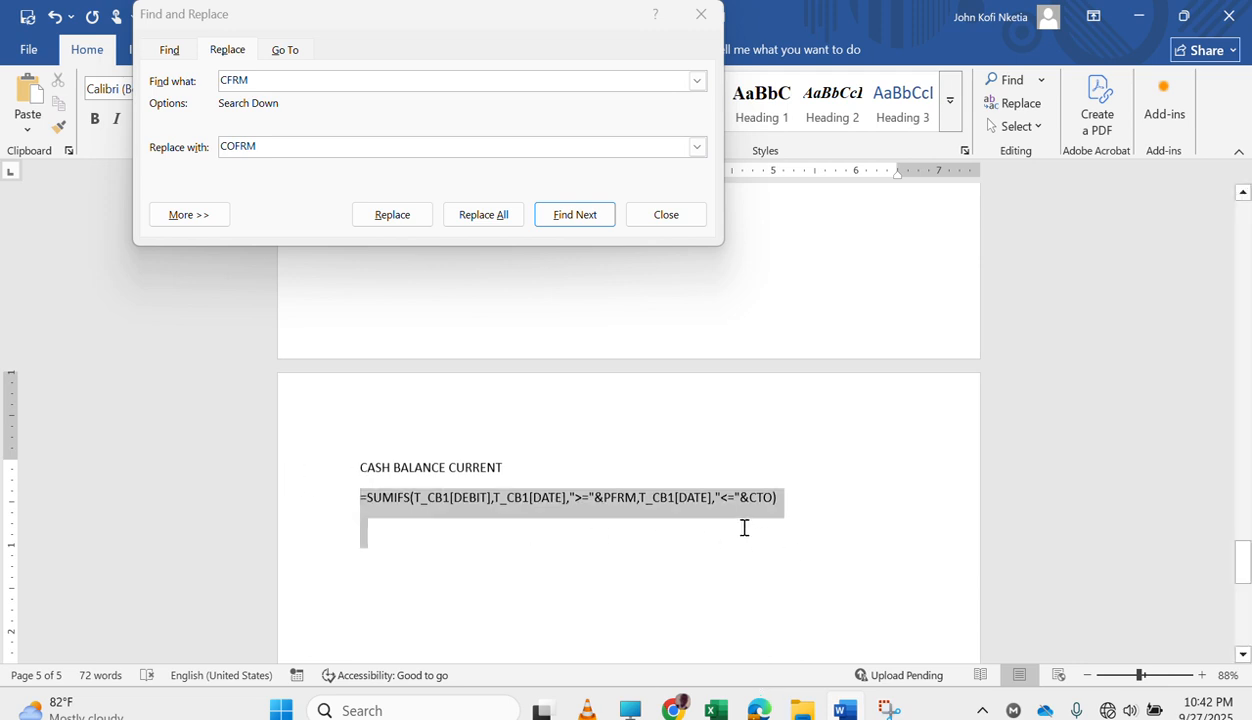
key(ctrl+v)
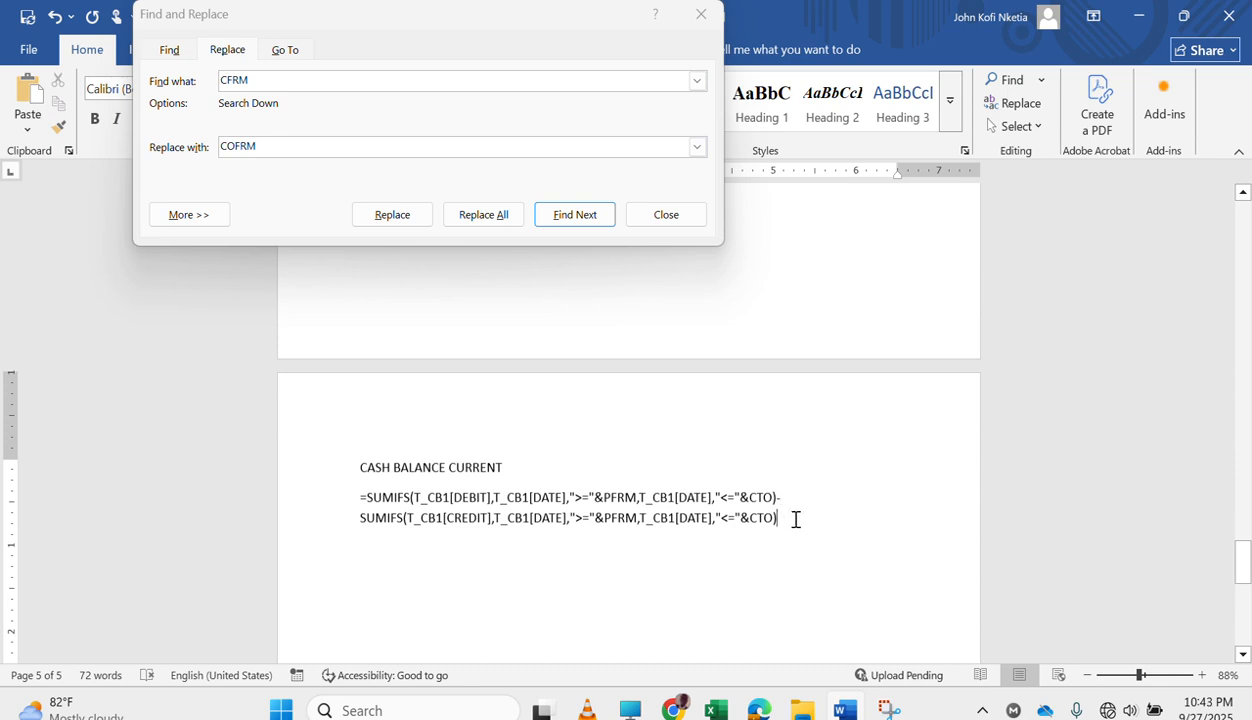
Add a plus sign on a new line and paste a copy of the debit-minus-credit expression, without the equals sign, beneath it.
key(Return)
text(+)
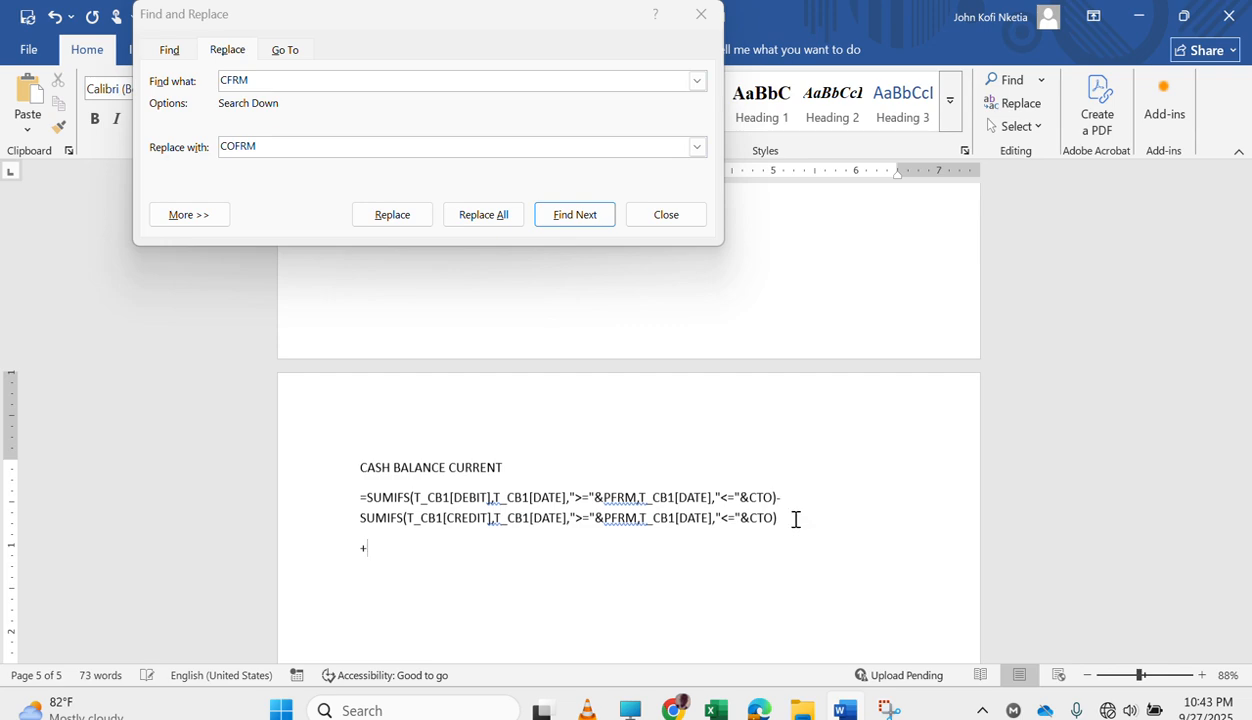
drag(366, 497, 777, 530)
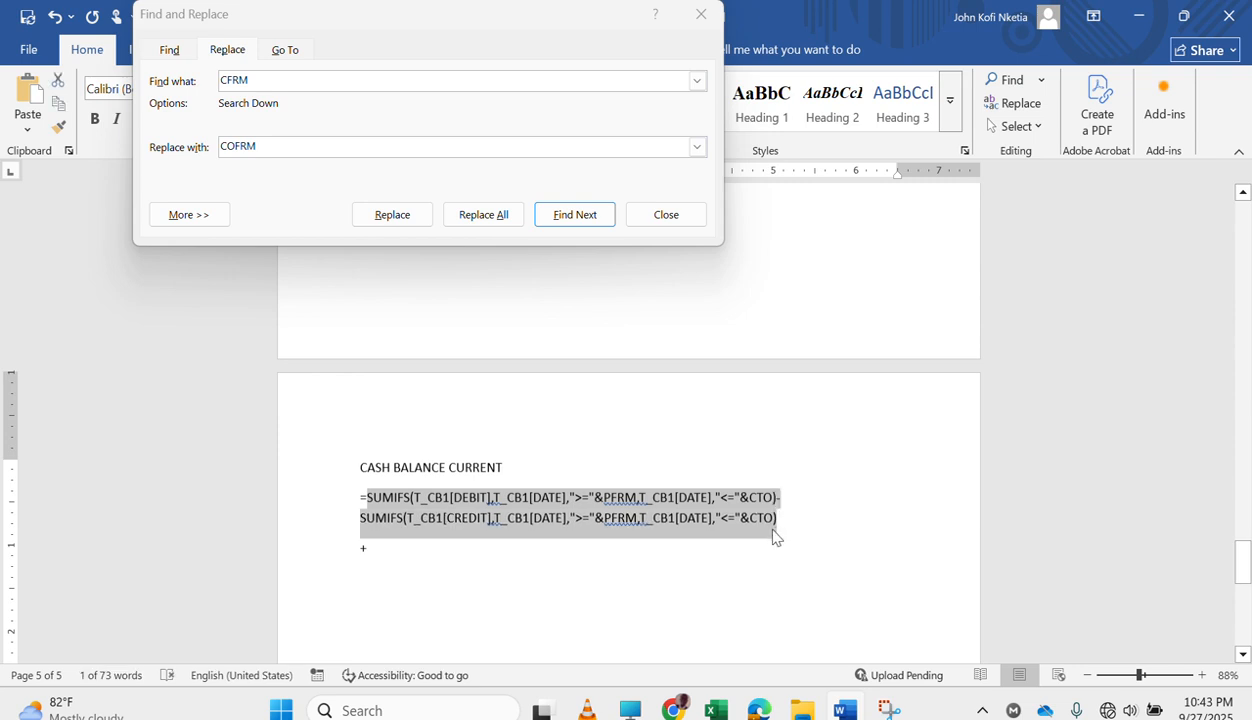
click(586, 548)
key(Return)
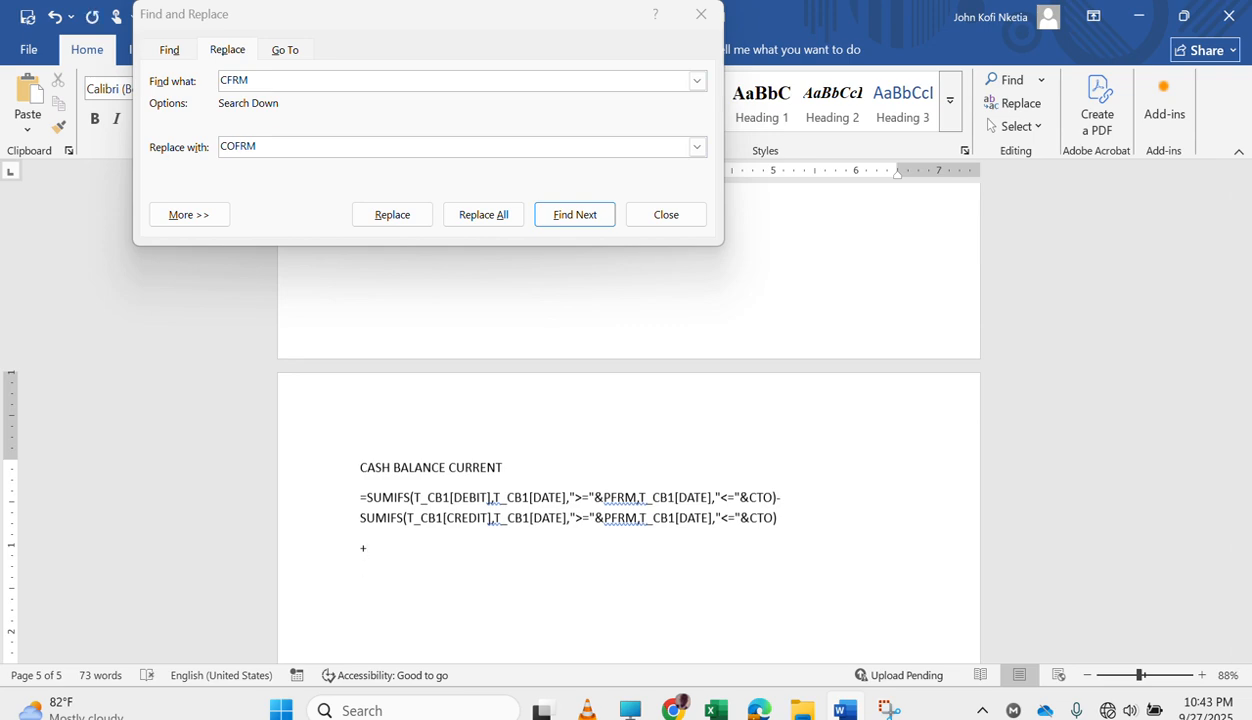
key(ctrl+v)
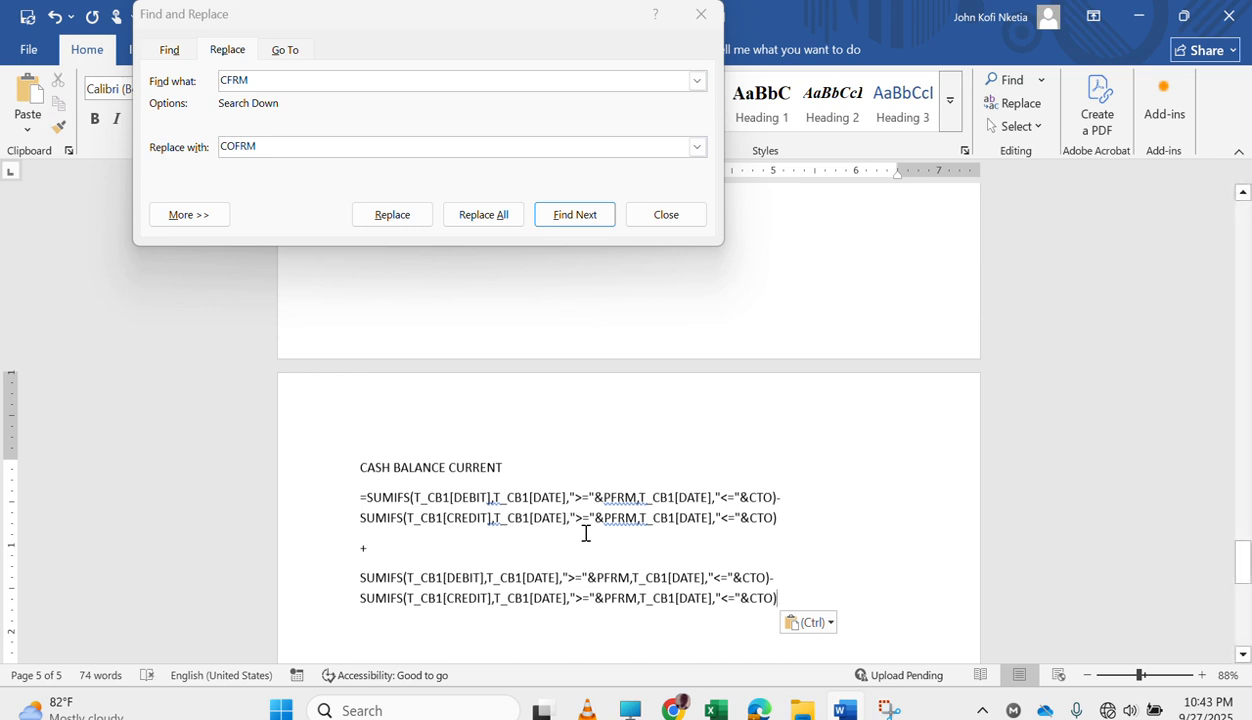
Append five more copies of the debit-minus-credit SUMIFS expression, each preceded by a plus sign on its own line.
key(Return)
text(+)
key(Return)
key(ctrl+v)
scroll(585, 533, down, 3)
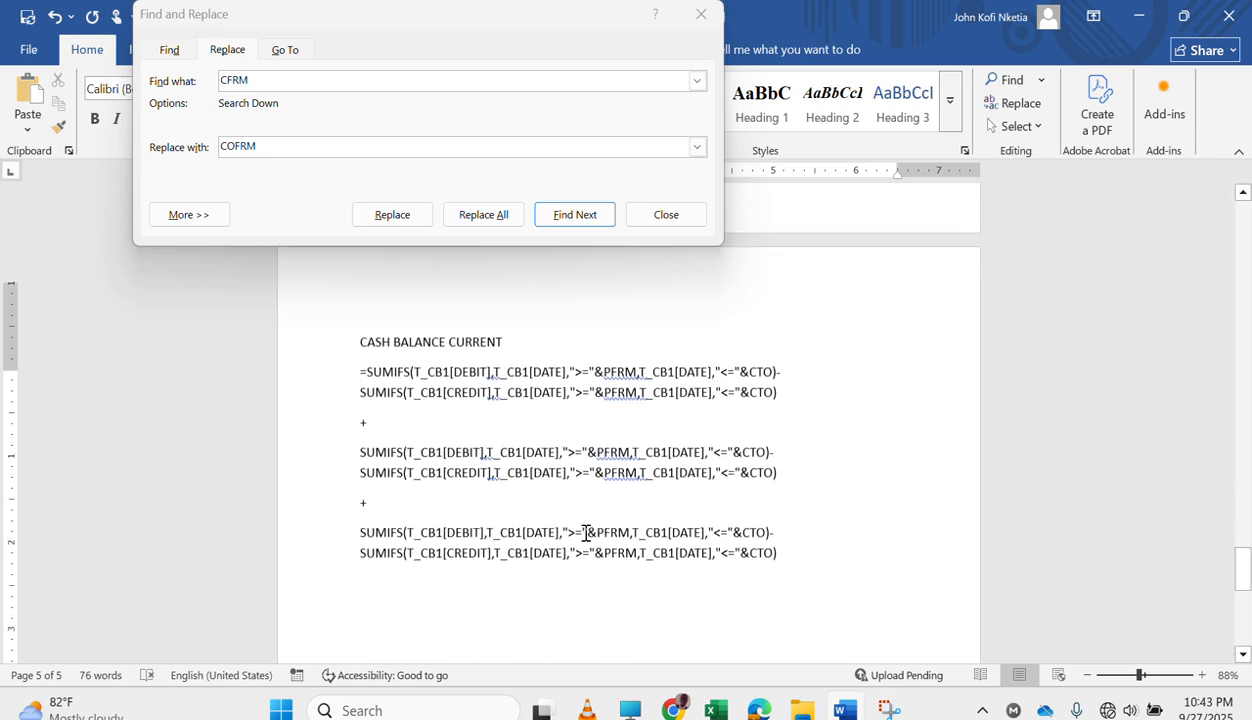
key(Return)
text(+)
key(Return)
key(ctrl+v)
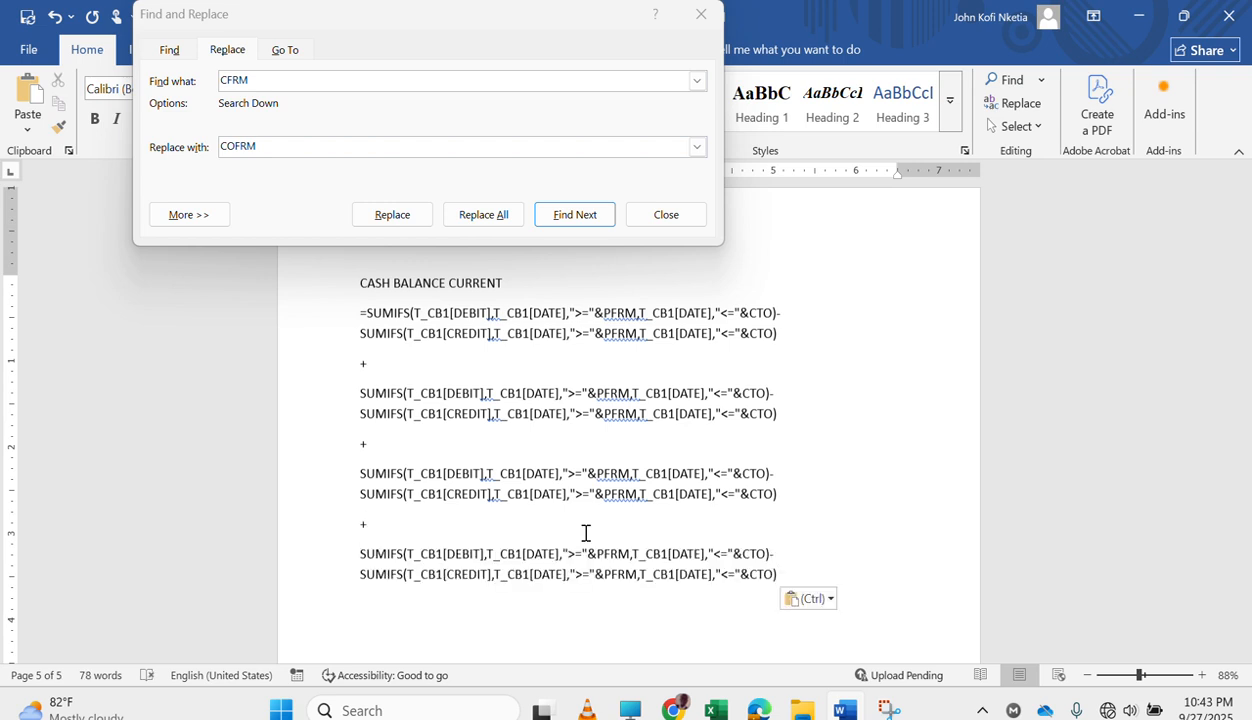
key(Return)
text(+)
key(Return)
key(ctrl+v)
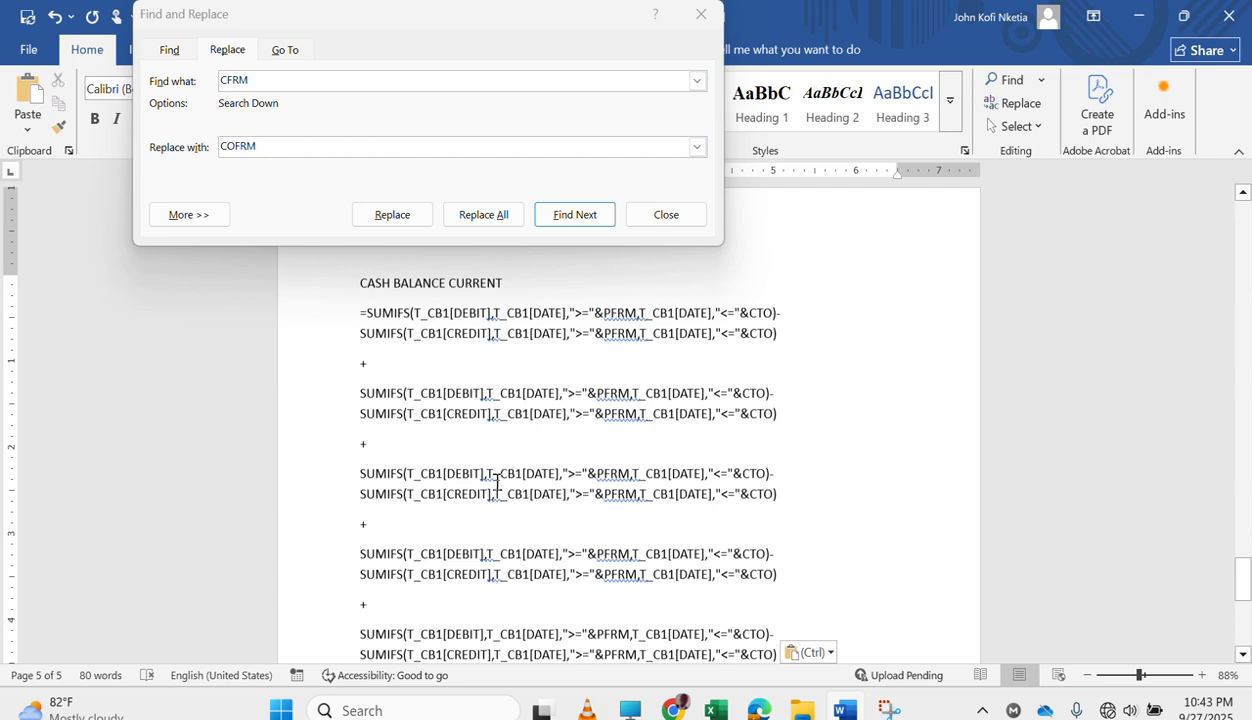
scroll(508, 583, down, 1)
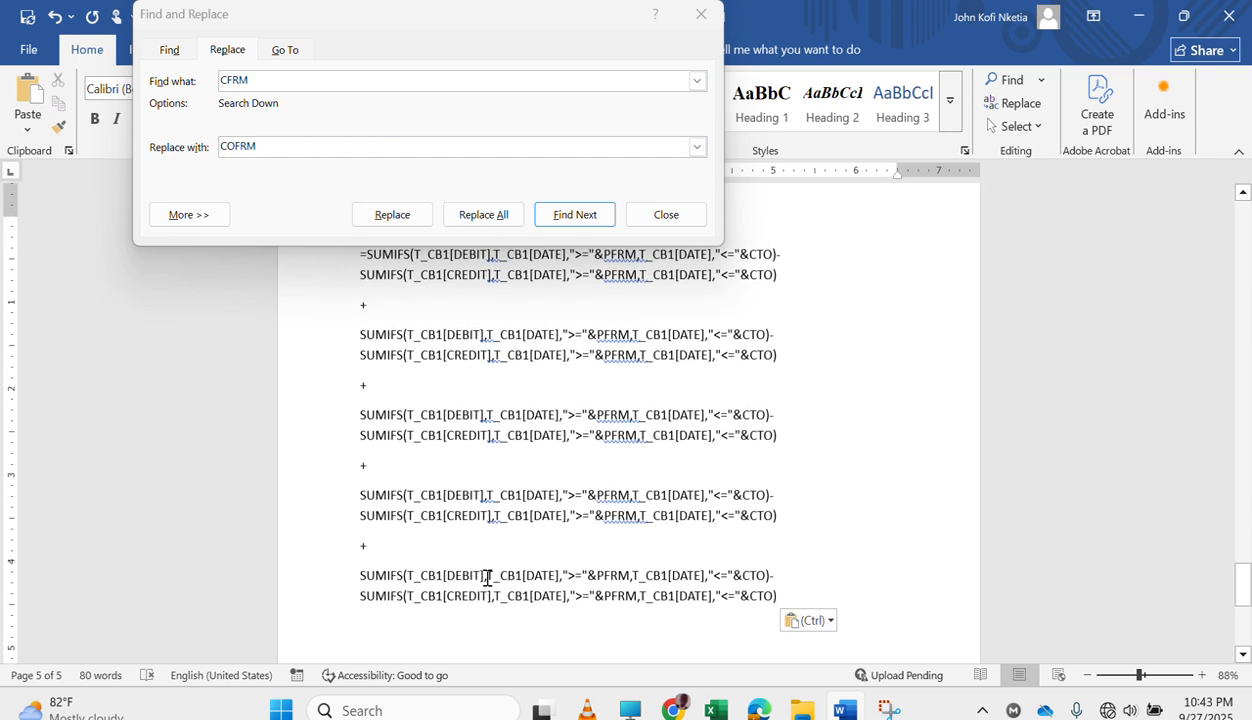
scroll(487, 578, down, 1)
click(513, 545)
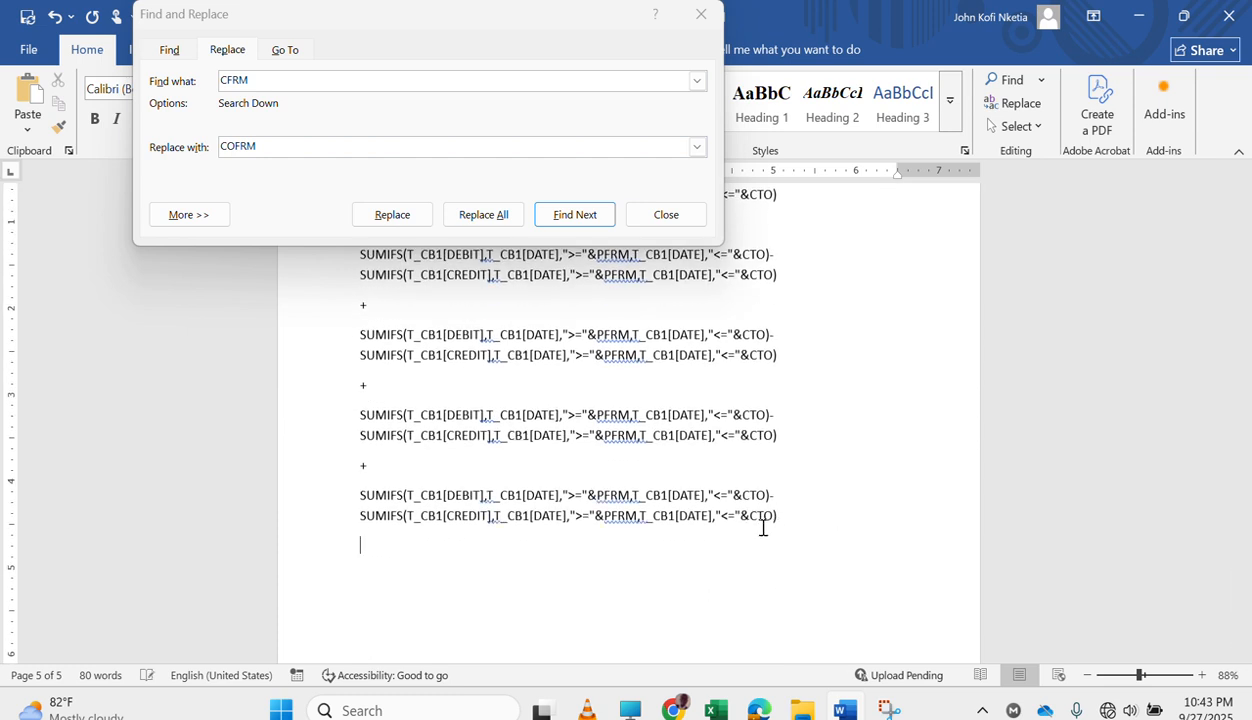
text(+)
key(Return)
key(ctrl+v)
key(Return)
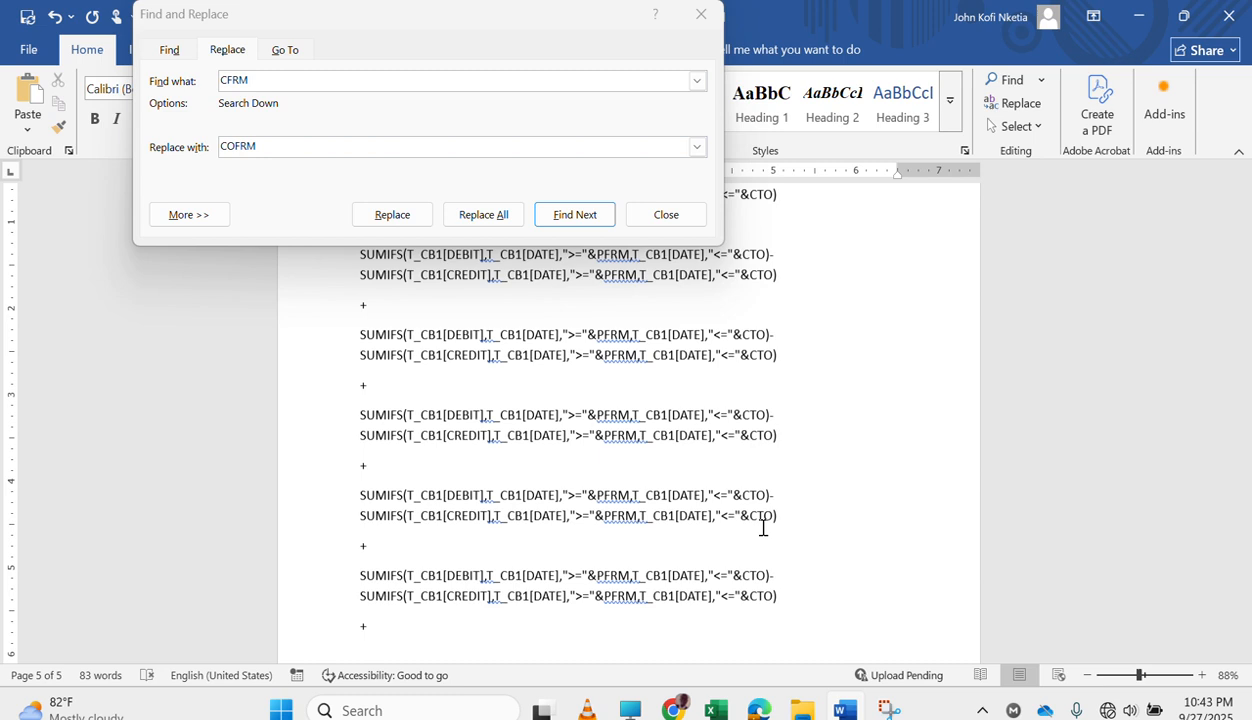
text(+)
key(Return)
key(ctrl+v)
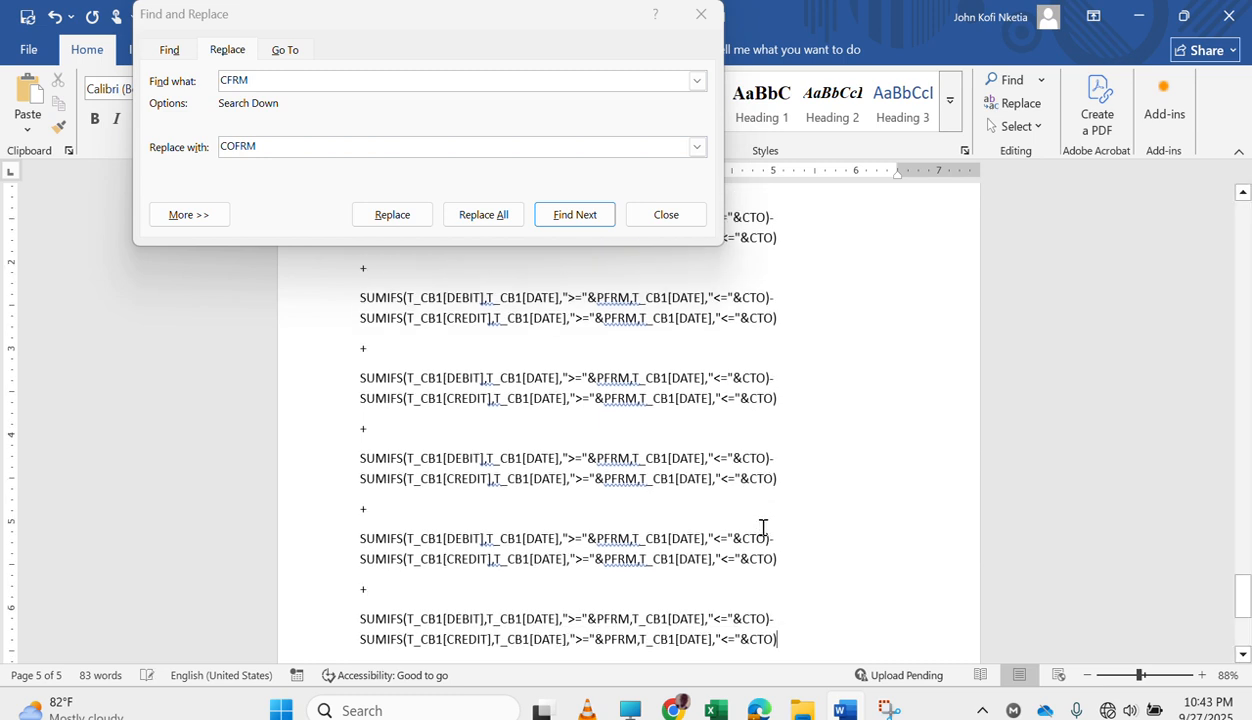
Review all the stacked SUMIFS blocks under the CASH BALANCE CURRENT heading.
scroll(763, 527, up, 10)
scroll(763, 527, up, 1)
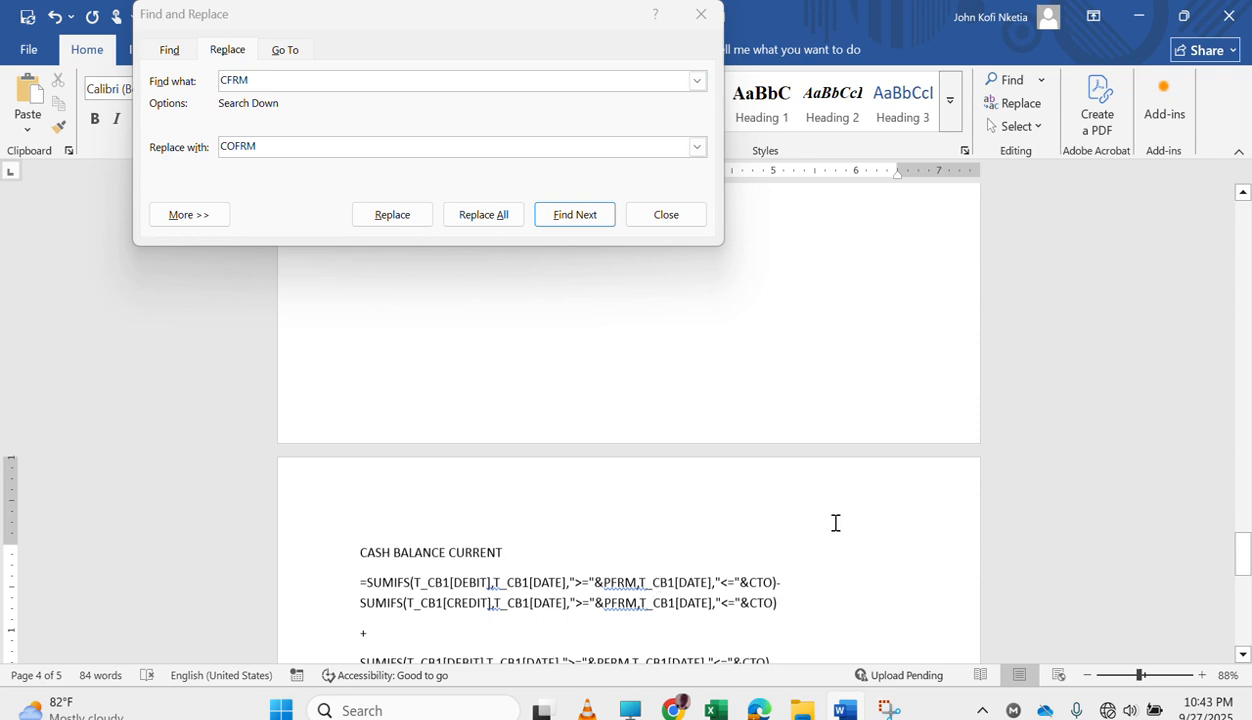
scroll(833, 523, down, 5)
scroll(690, 515, down, 4)
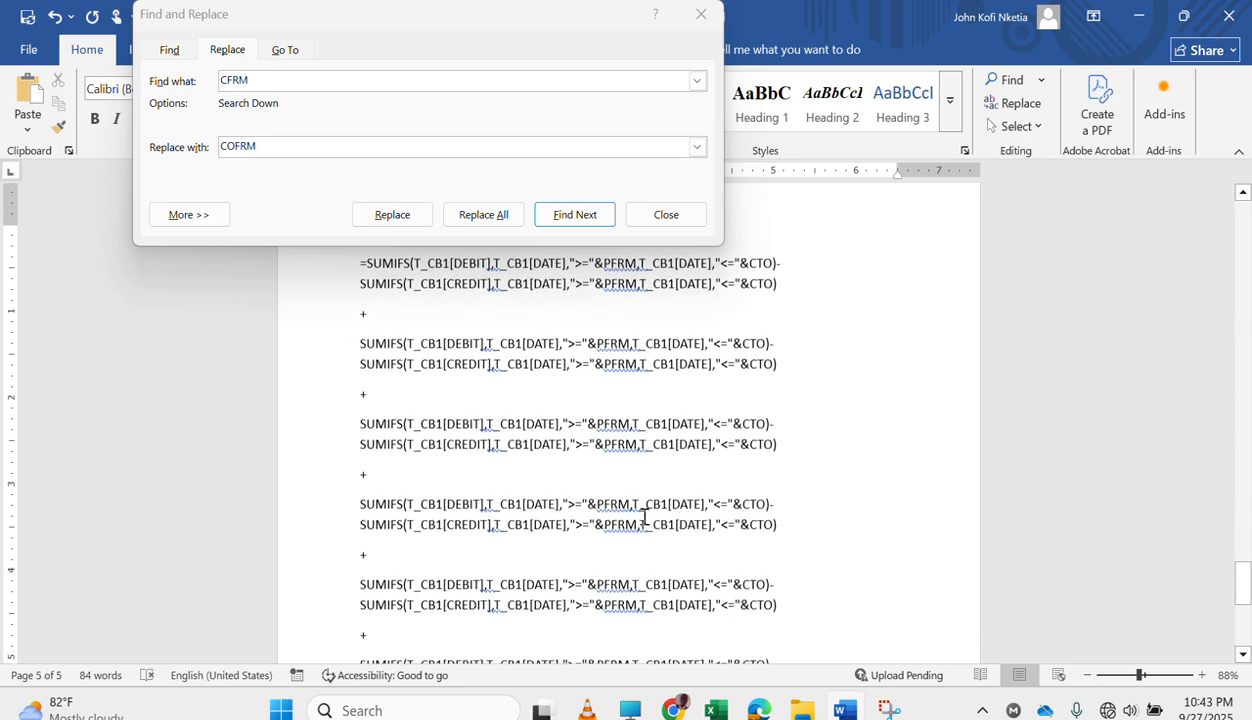
scroll(645, 517, down, 1)
scroll(609, 558, down, 3)
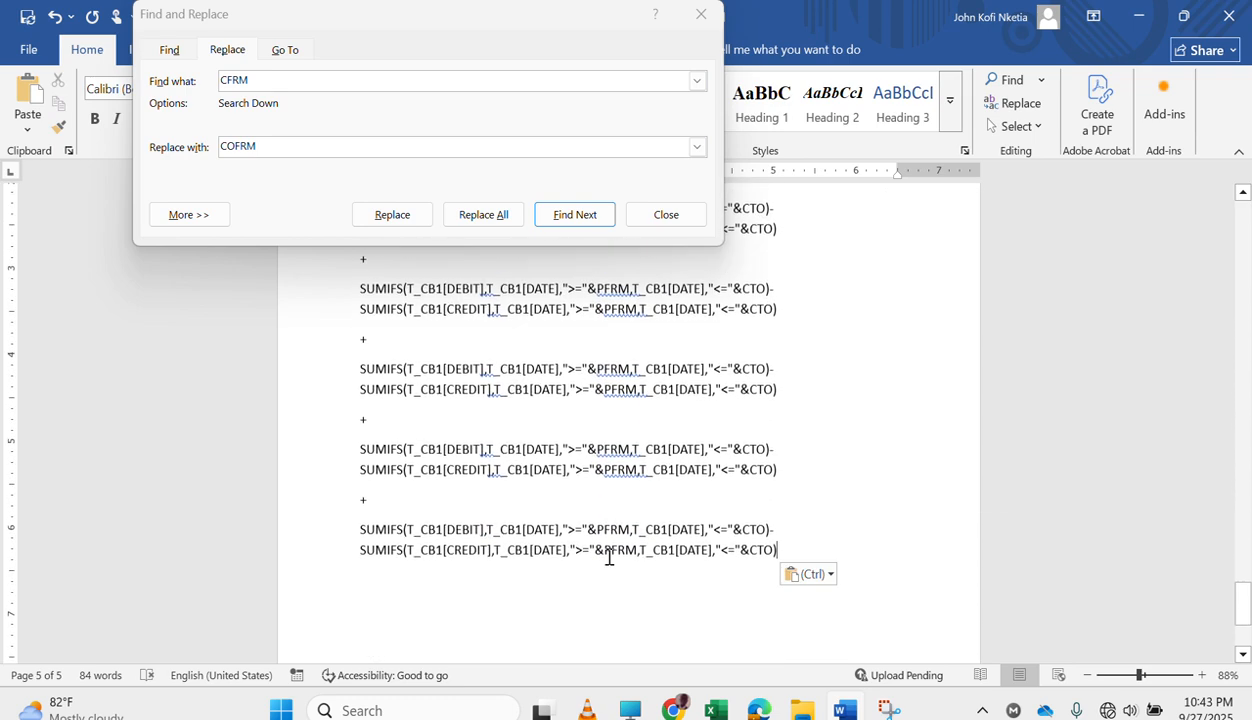
scroll(570, 569, up, 5)
scroll(509, 426, up, 4)
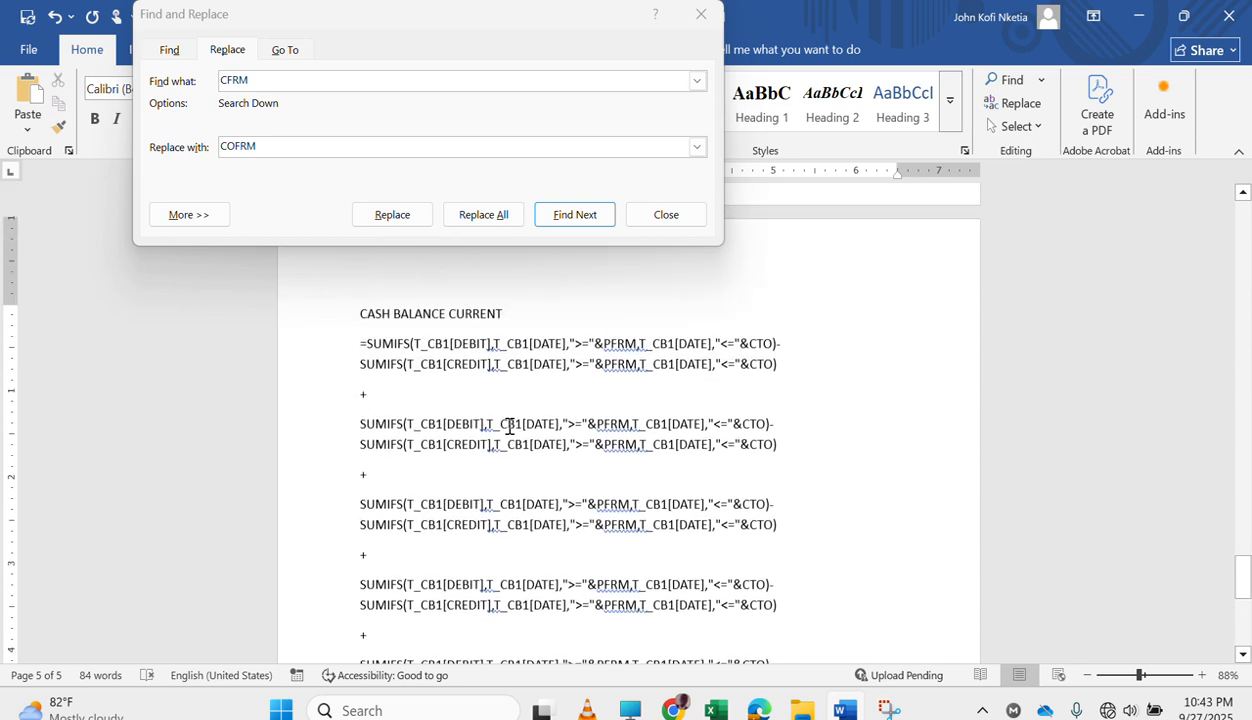
Replace every CB1 with CB2 in the second SUMIFS block, one occurrence at a time.
click(358, 418)
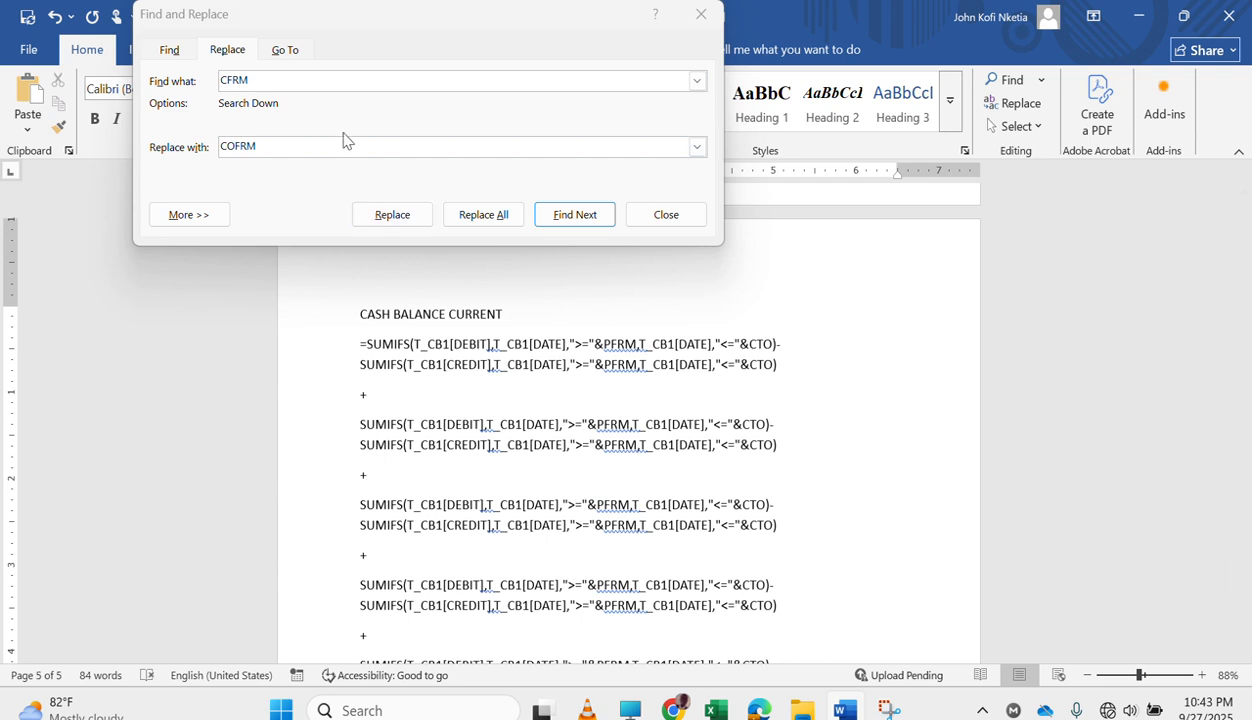
click(293, 80)
text(CB1)
key(Tab)
text(CB2)
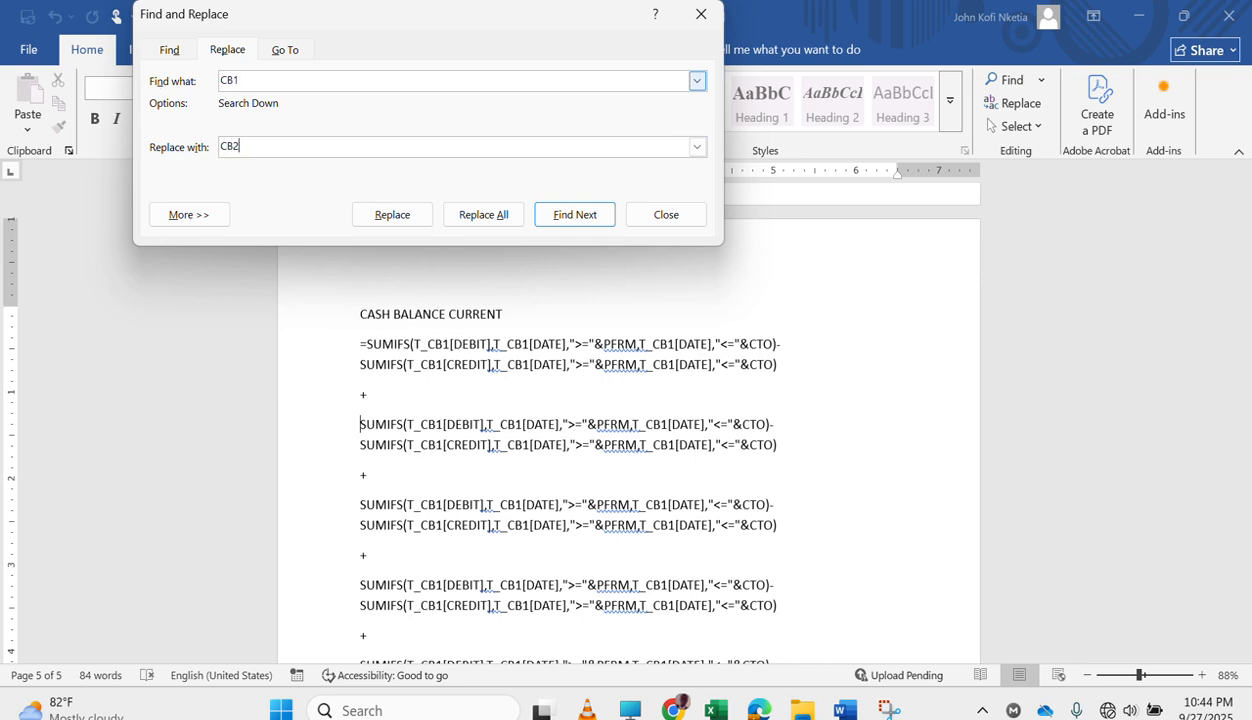
click(593, 214)
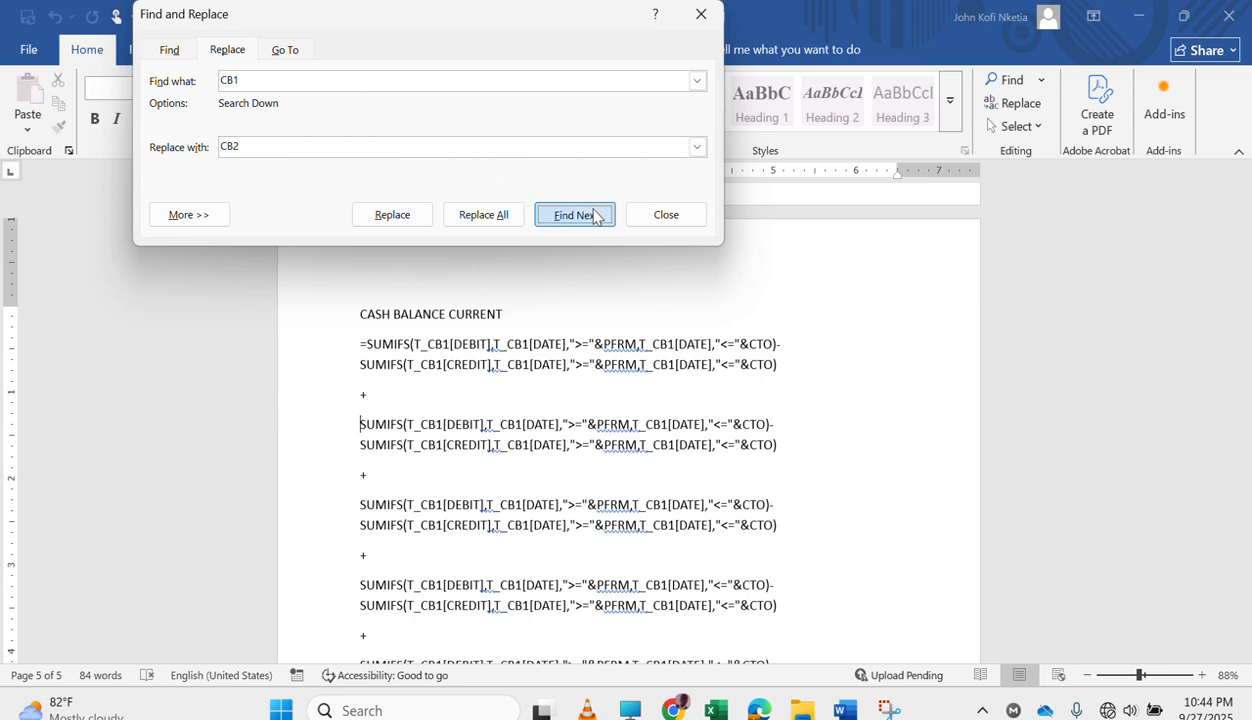
click(399, 225)
click(401, 226)
click(400, 226)
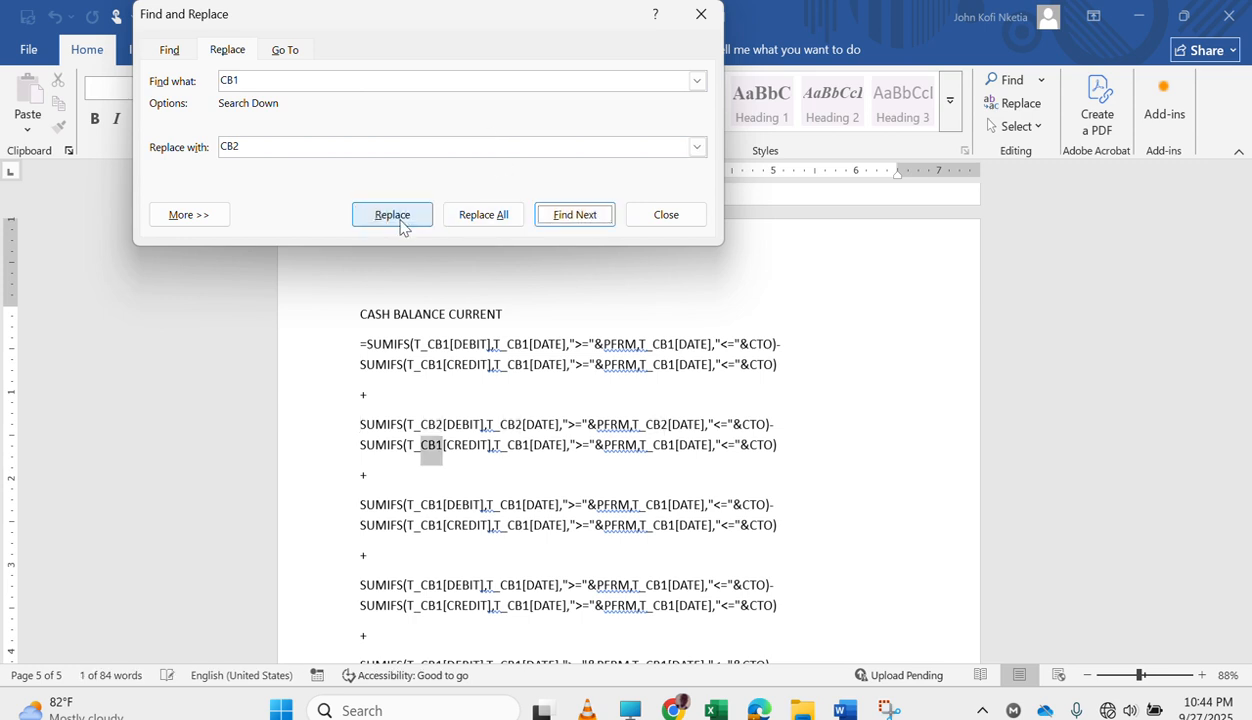
click(400, 226)
click(400, 226)
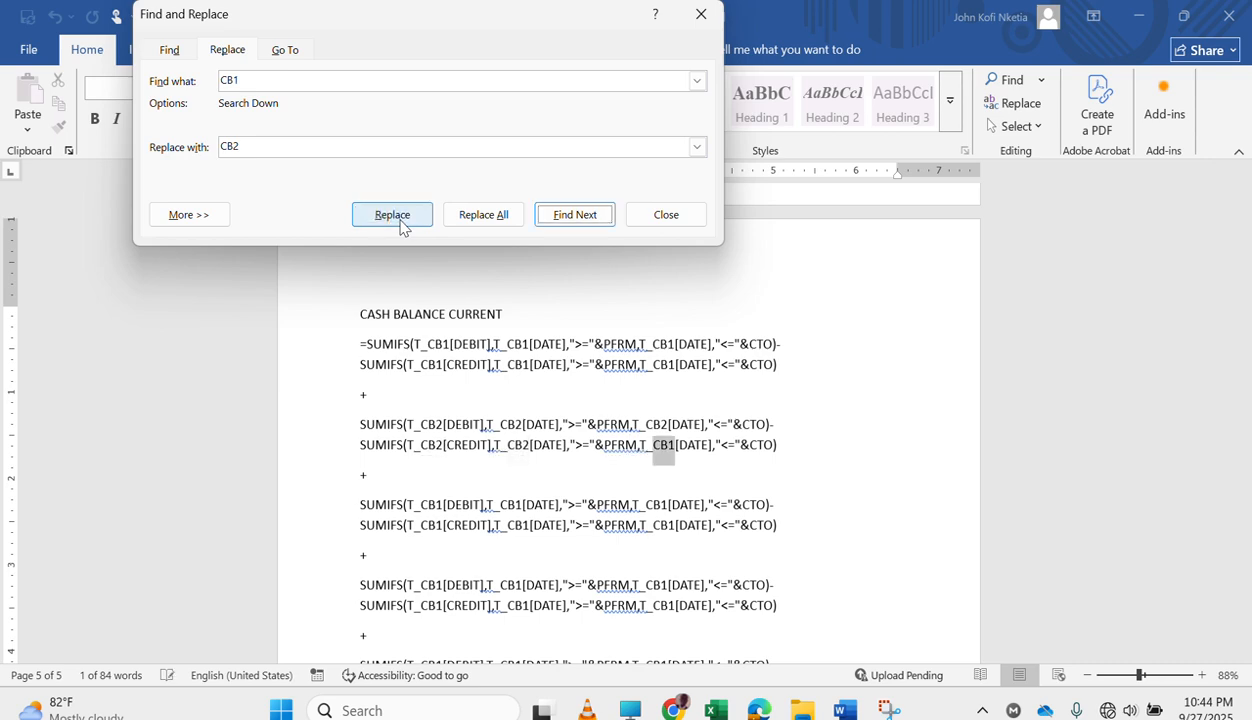
click(400, 226)
Set the replacement text to CB3 and replace each CB1 in the third SUMIFS block.
click(280, 145)
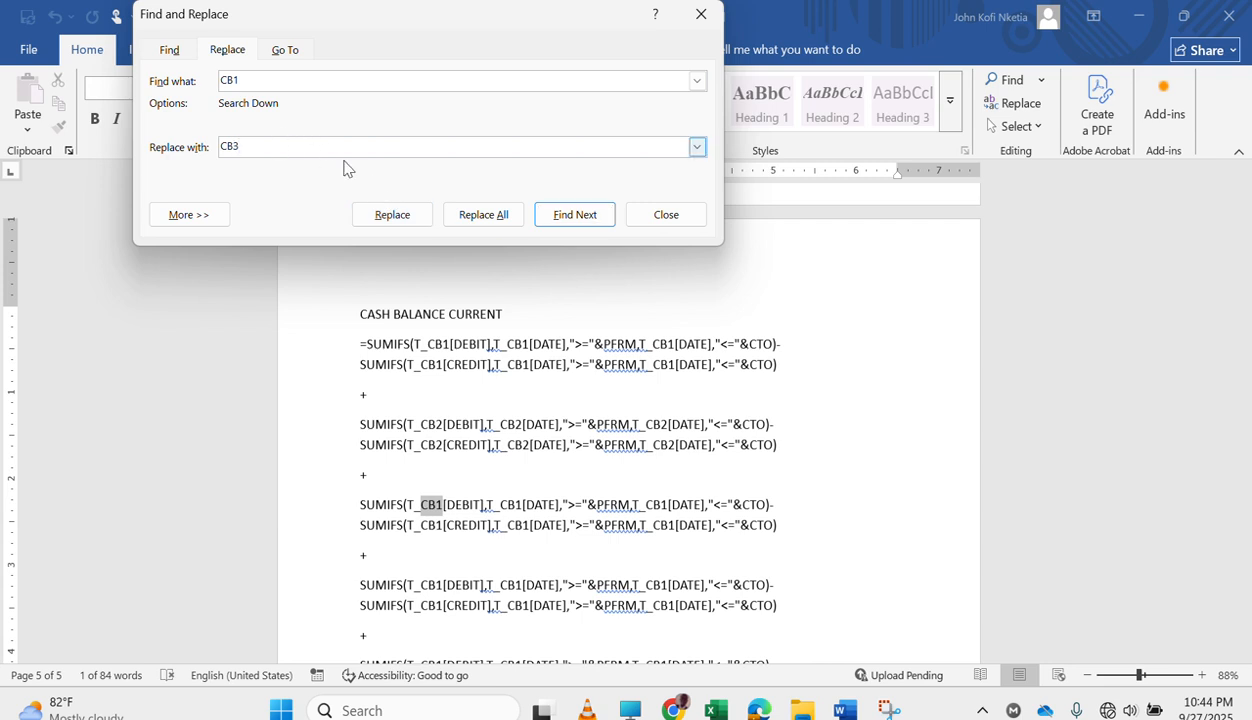
click(391, 214)
click(391, 214)
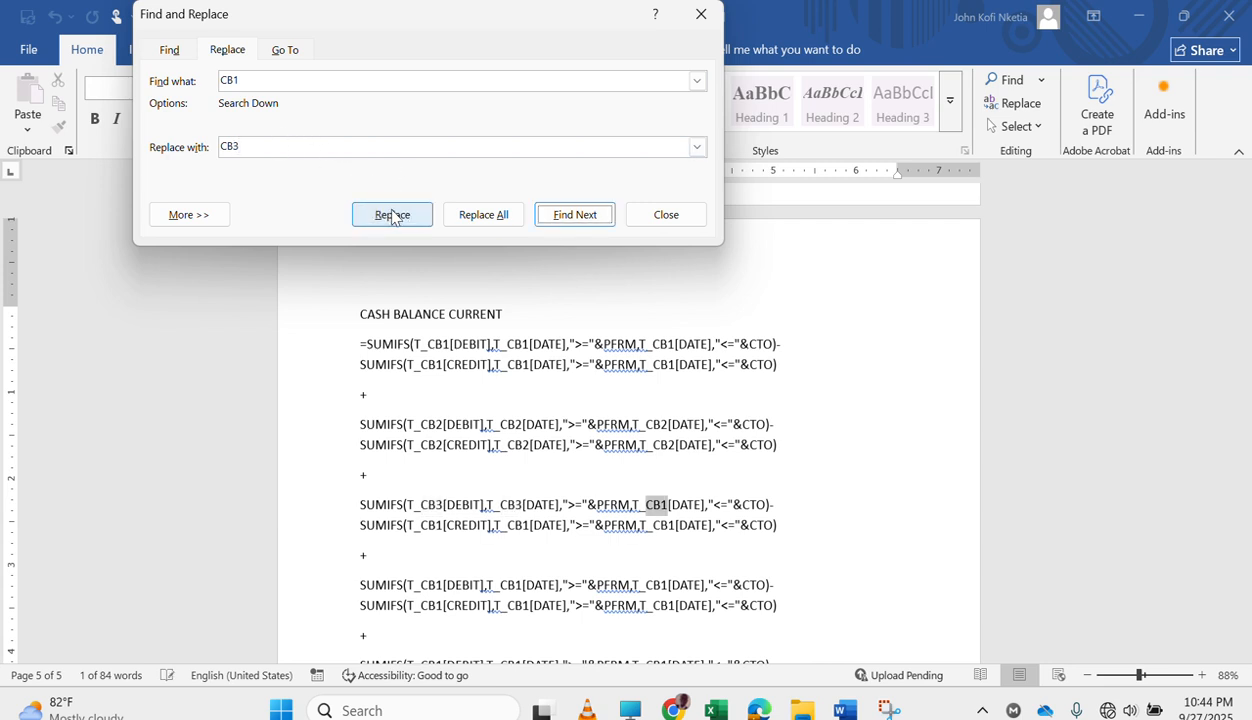
click(391, 214)
click(391, 214)
click(391, 214)
click(391, 214)
Set the replacement text to CB4 and replace each CB1 in the fourth SUMIFS block.
click(287, 147)
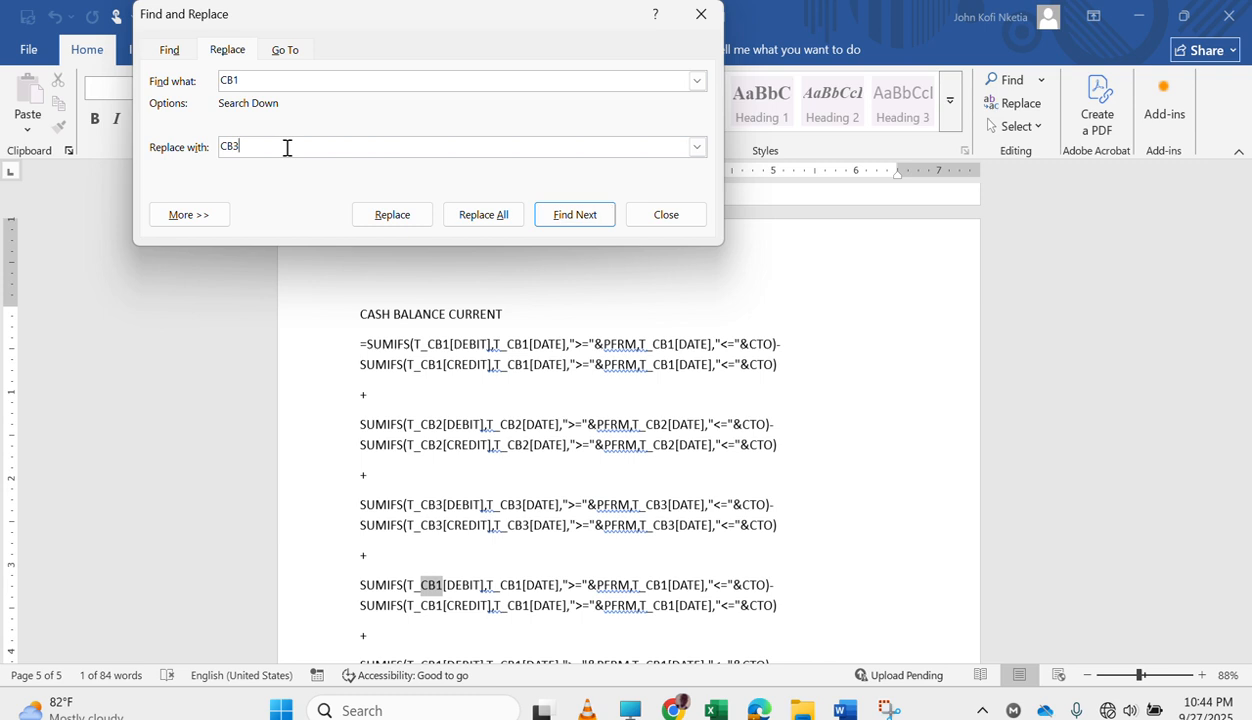
click(415, 222)
click(415, 222)
click(417, 224)
click(417, 224)
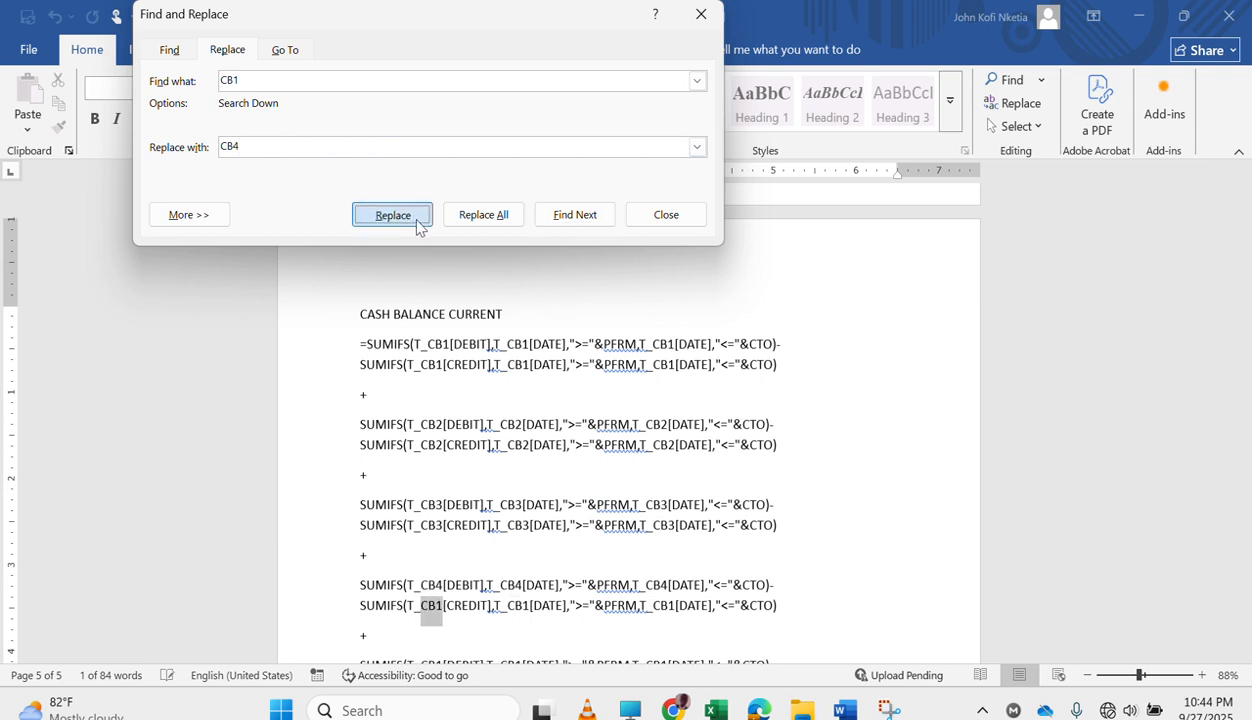
click(417, 224)
click(417, 224)
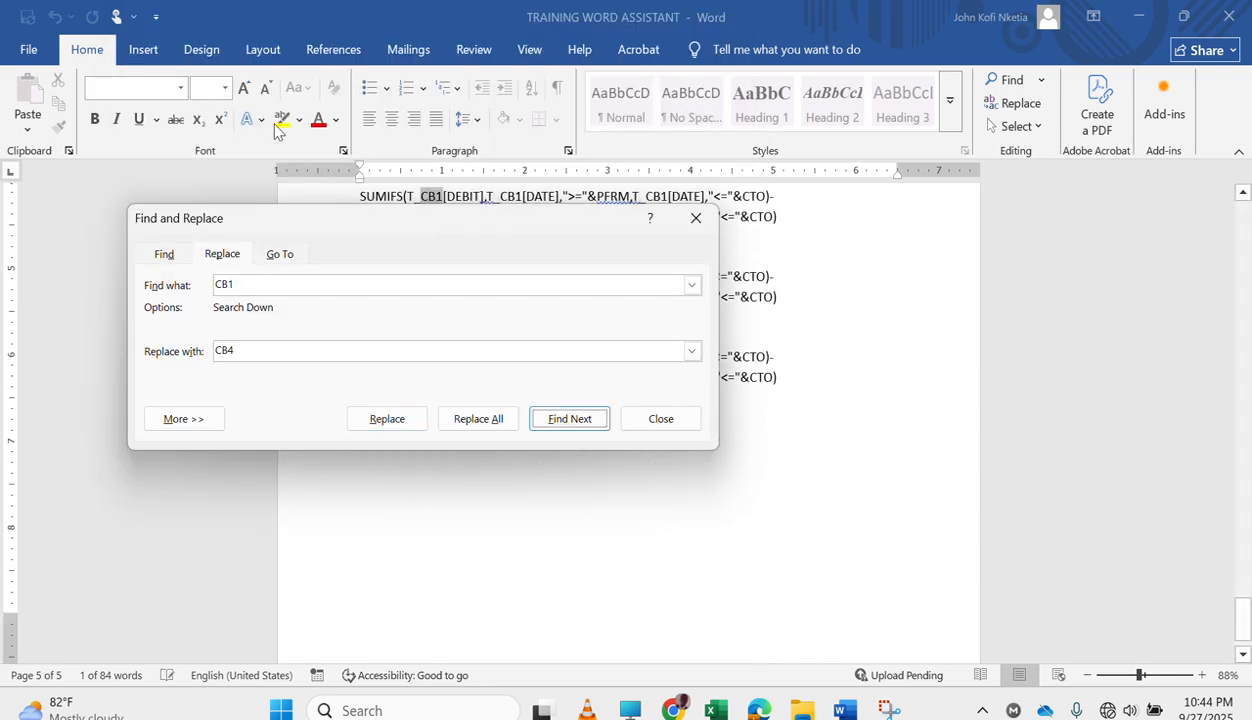
Set the replacement text to CB5 and replace each CB1 in the fifth SUMIFS block.
click(263, 352)
click(399, 424)
click(399, 424)
click(399, 421)
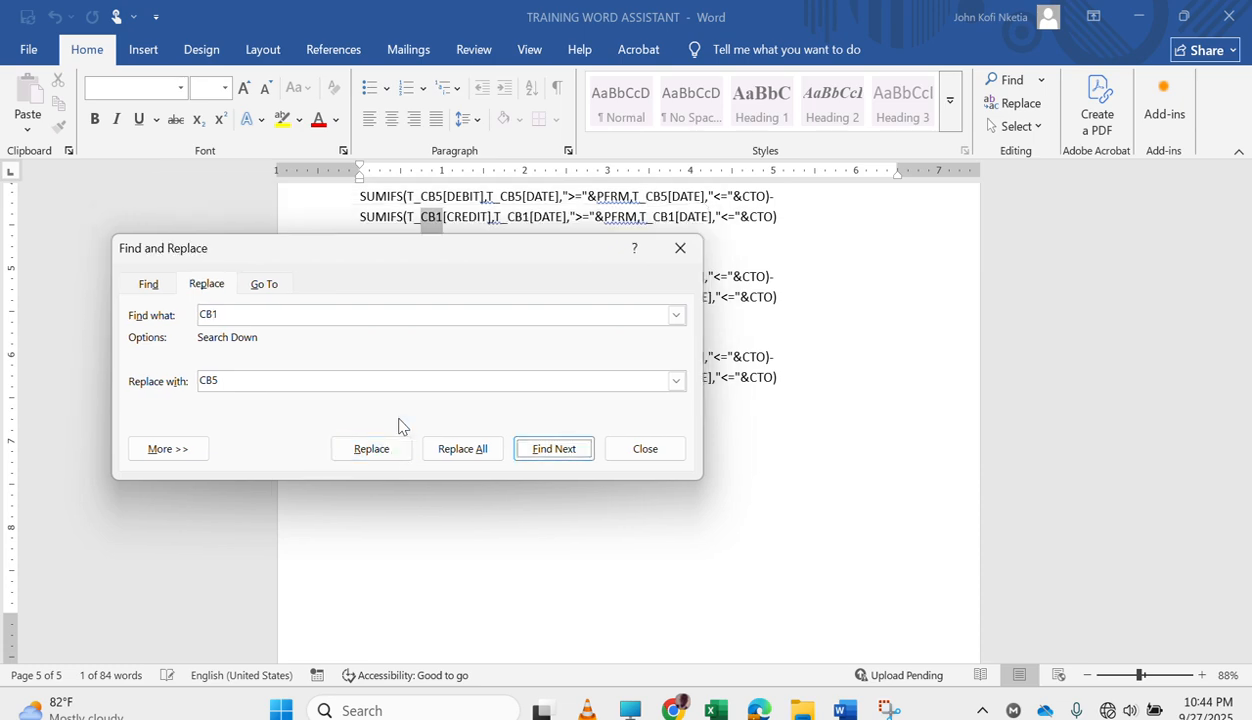
click(384, 447)
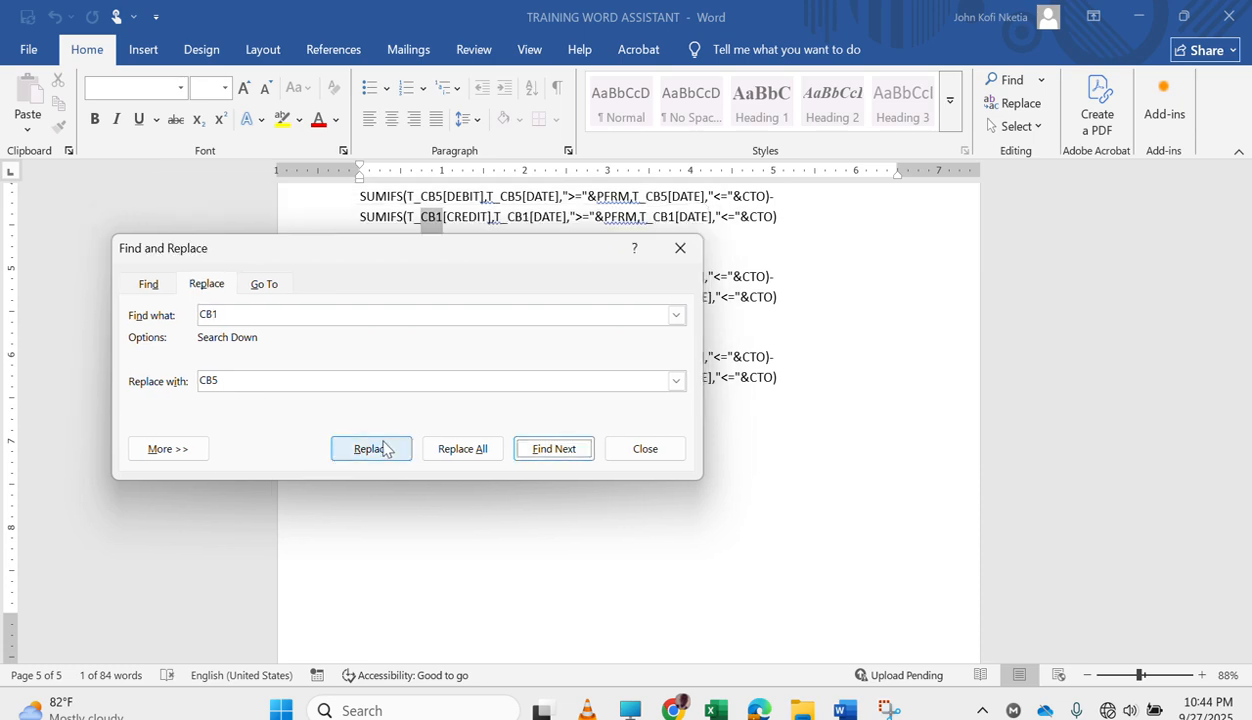
click(384, 447)
click(384, 447)
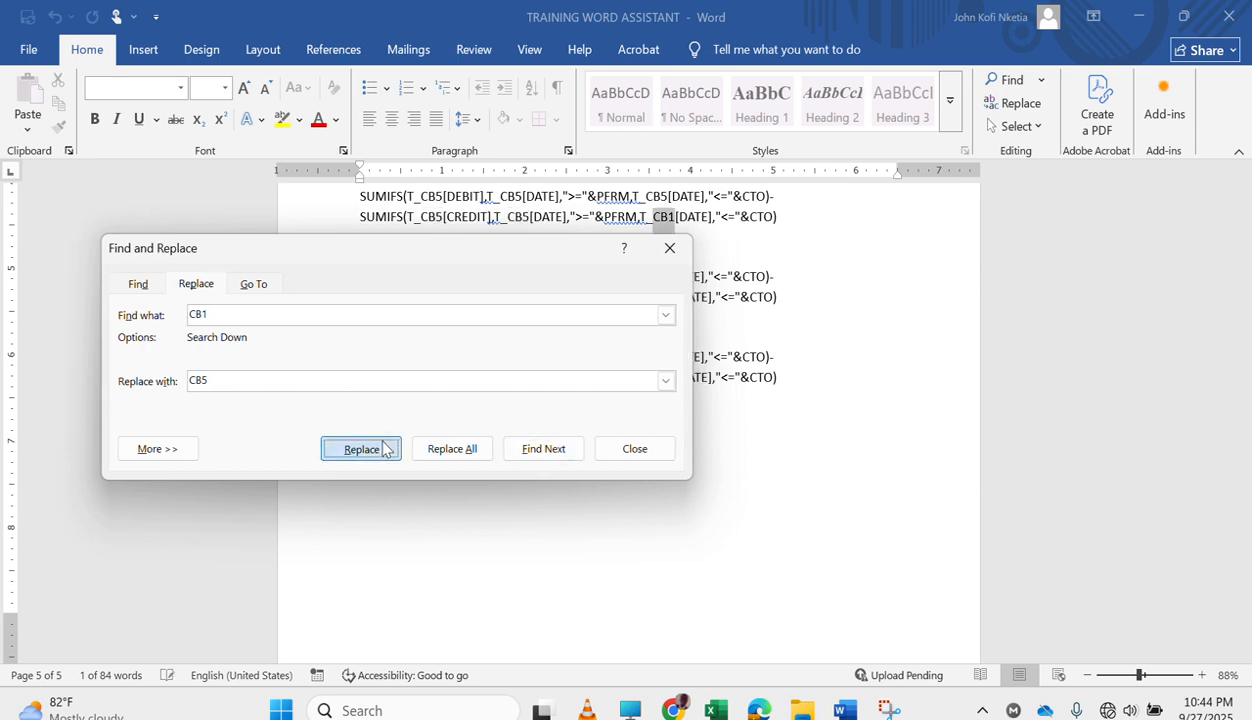
Set the replacement text to CB6 and replace each CB1 in the sixth SUMIFS block.
click(274, 160)
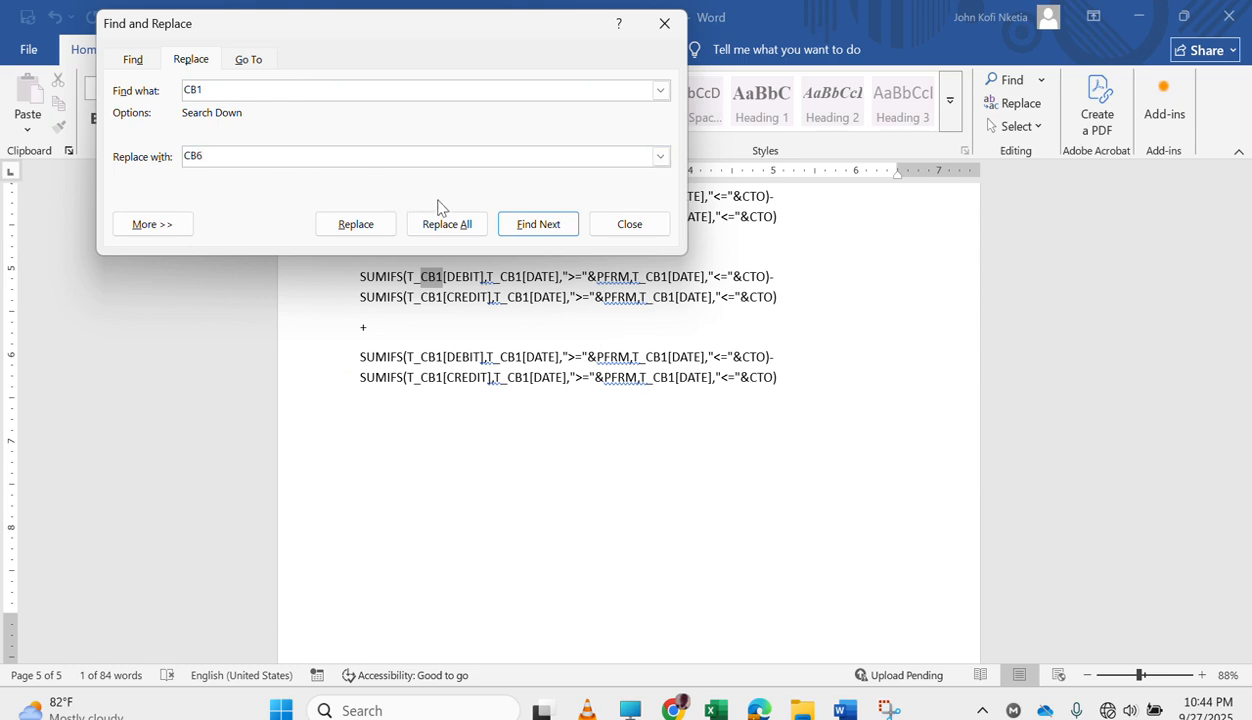
click(376, 233)
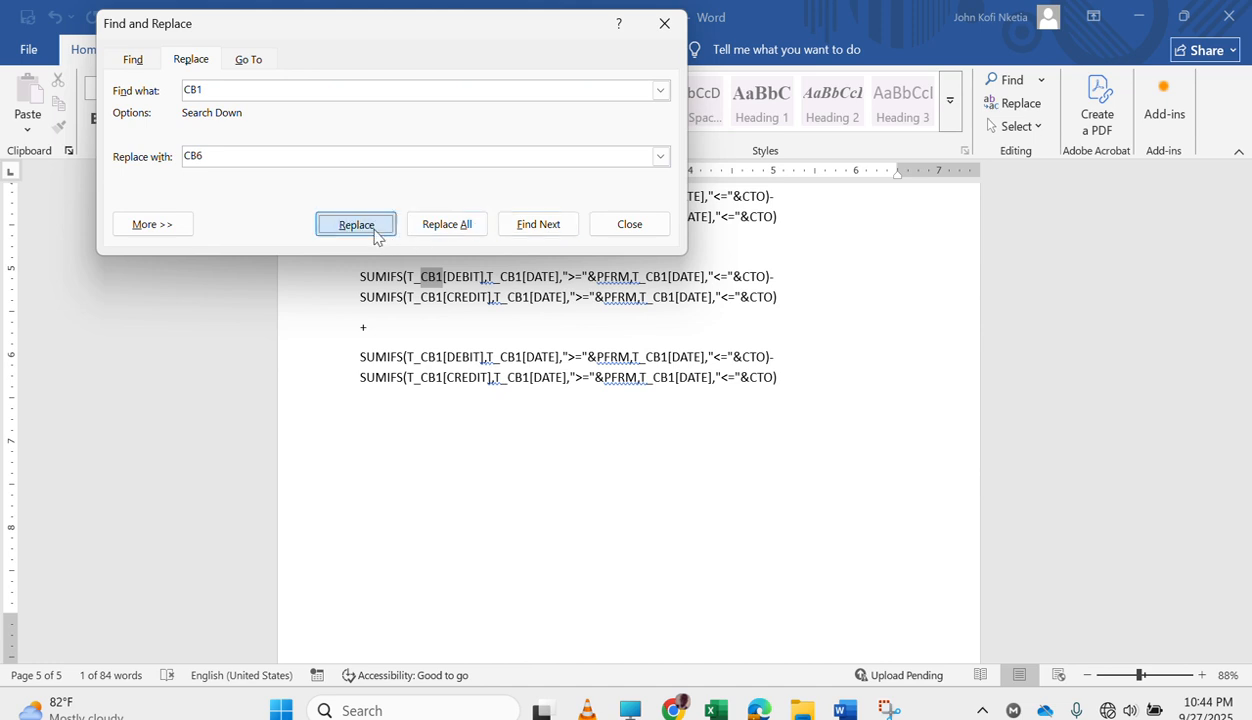
click(377, 234)
click(376, 234)
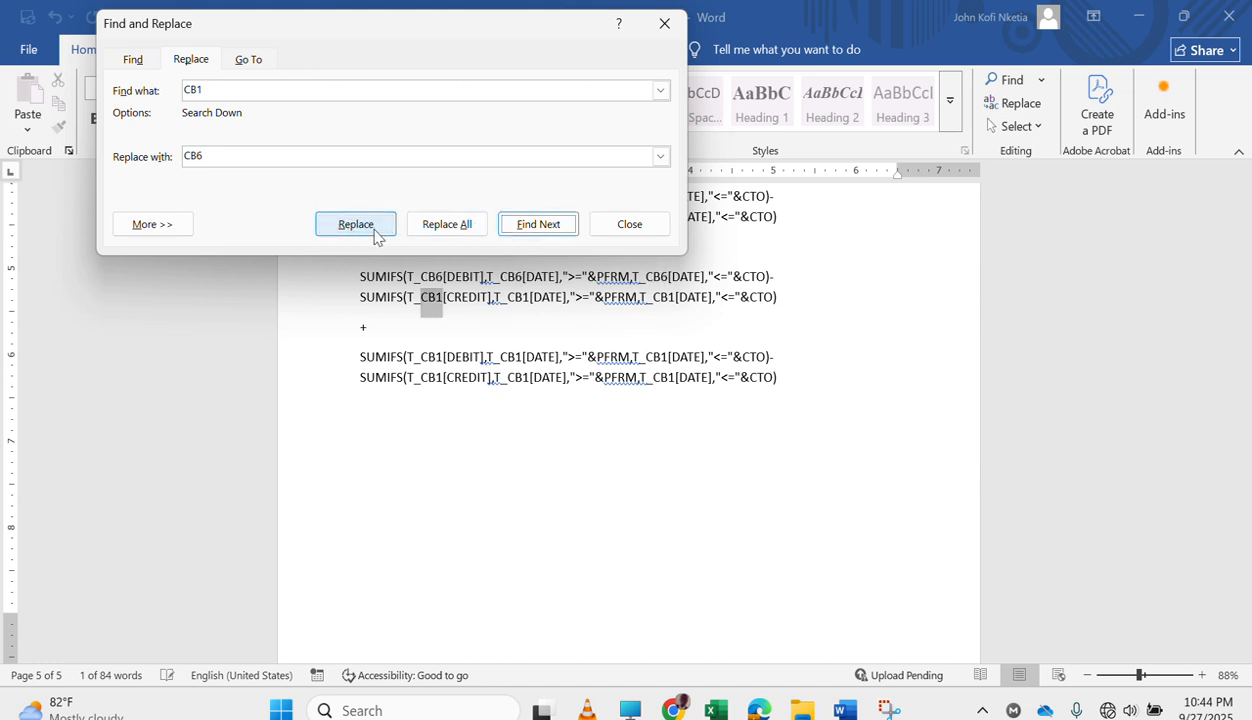
click(376, 234)
click(376, 234)
click(376, 234)
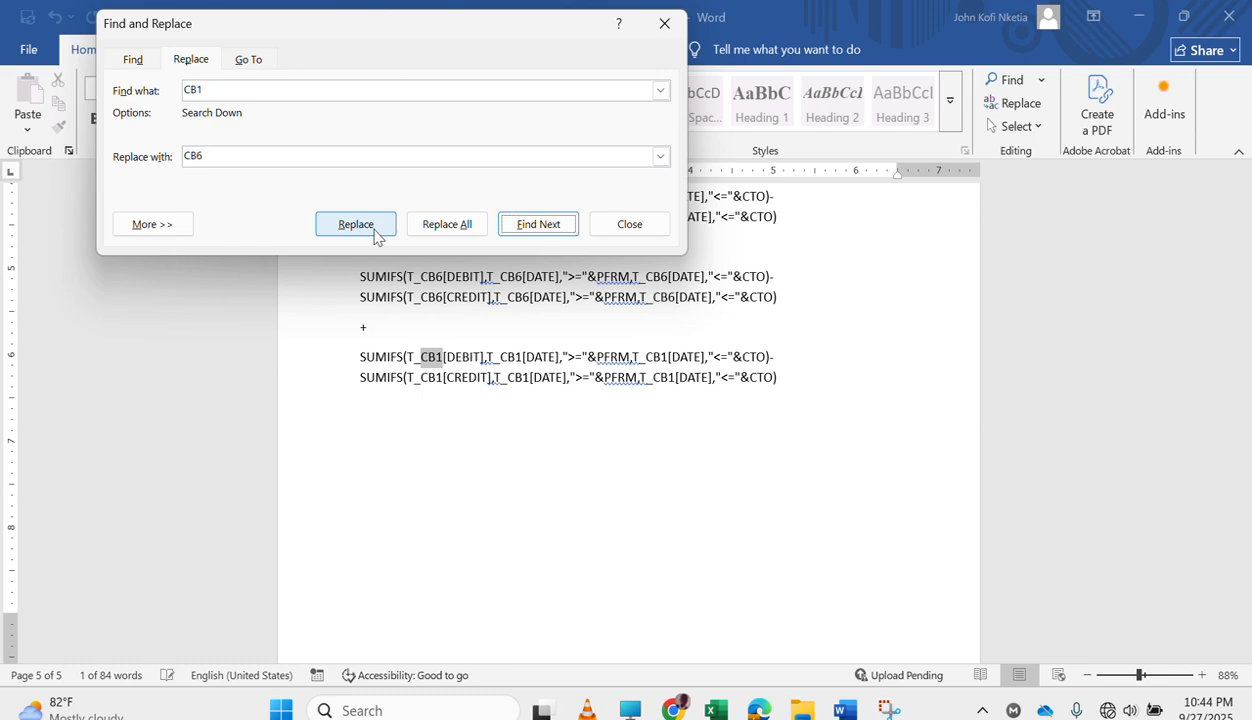
Set the replacement text to CB7, replace each CB1 in the seventh SUMIFS block, and close Find and Replace.
click(279, 165)
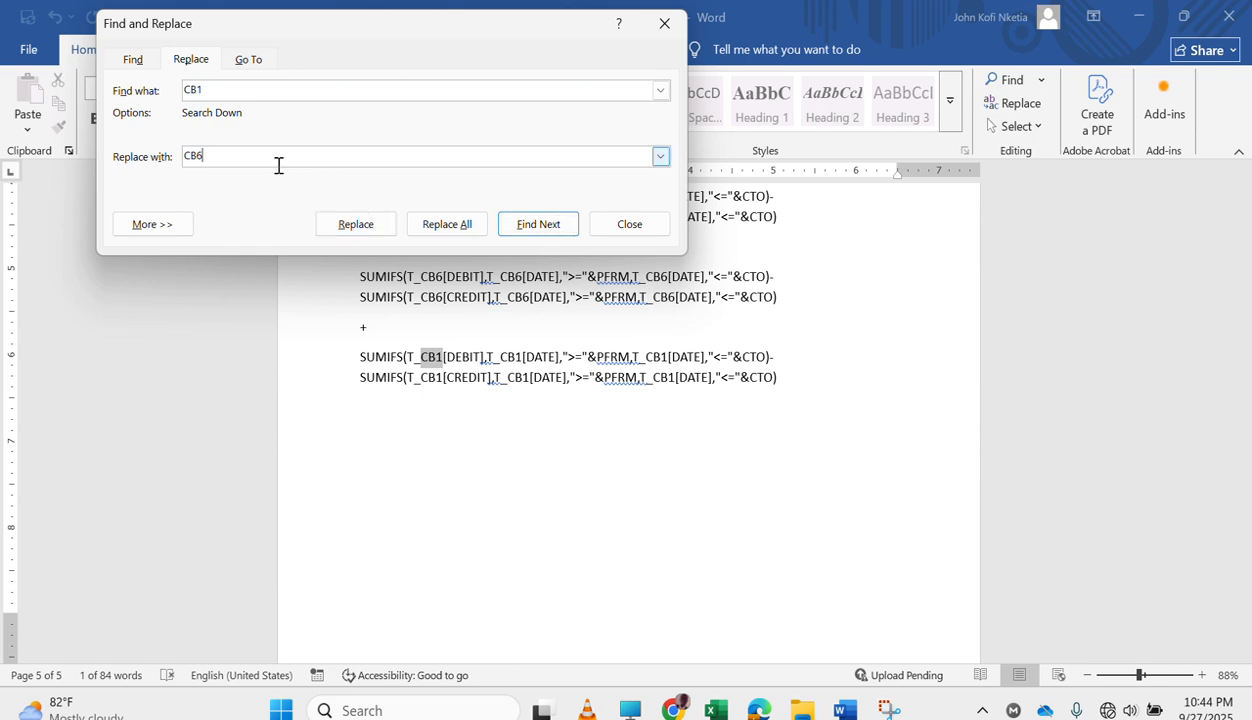
text(7)
click(362, 229)
click(362, 229)
click(362, 229)
click(362, 229)
click(362, 229)
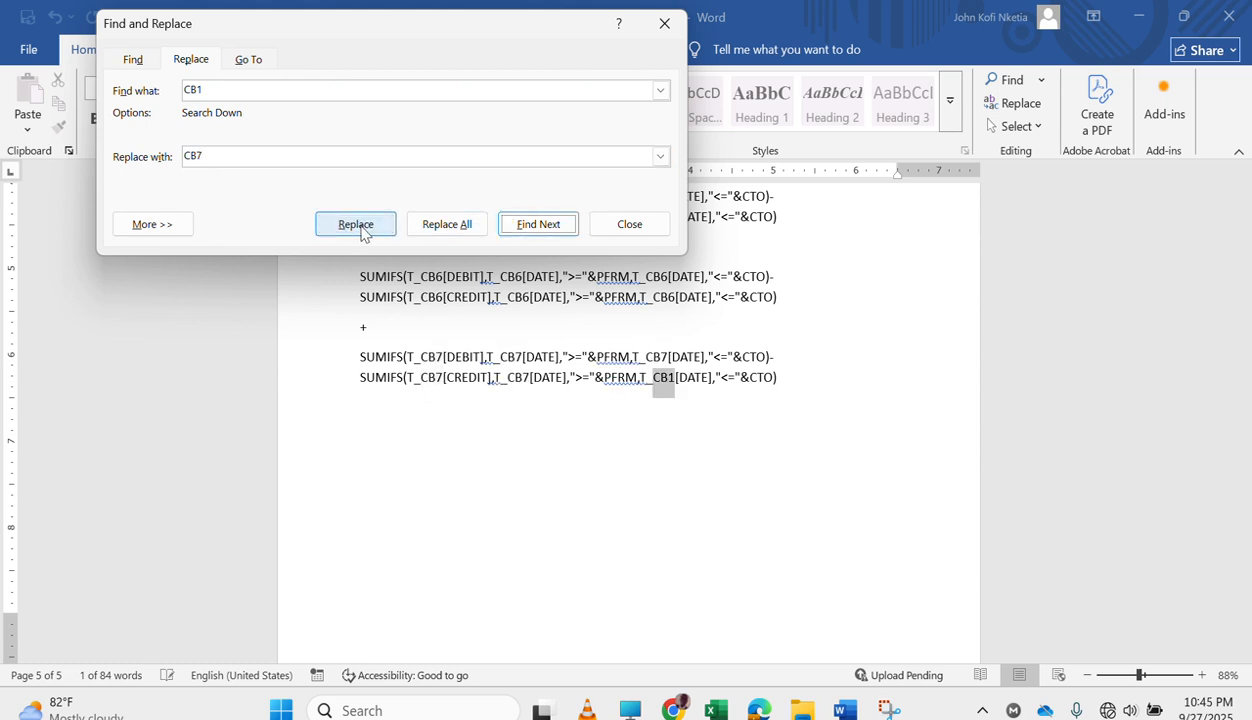
click(362, 229)
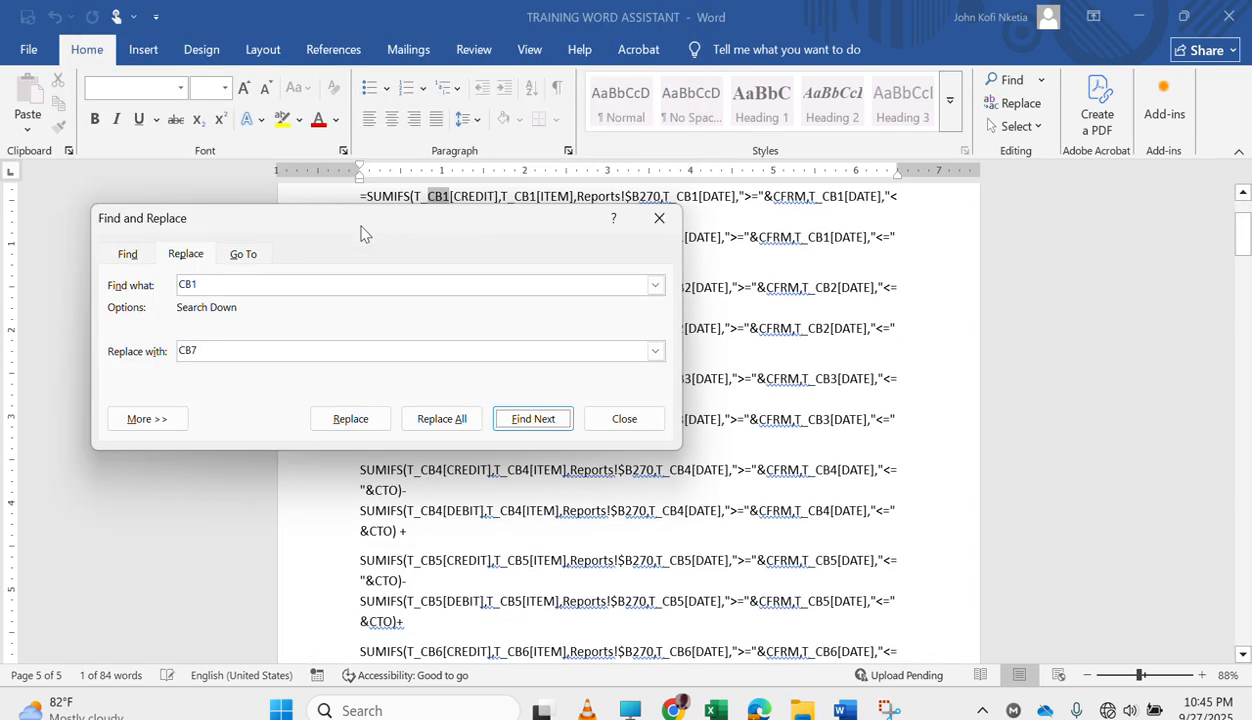
click(659, 218)
Under CASH BALANCE CURRENT, replace the plus signs above the CB2, CB3 and CB4 formulas with equals signs.
scroll(630, 442, up, 3)
scroll(630, 442, down, 10)
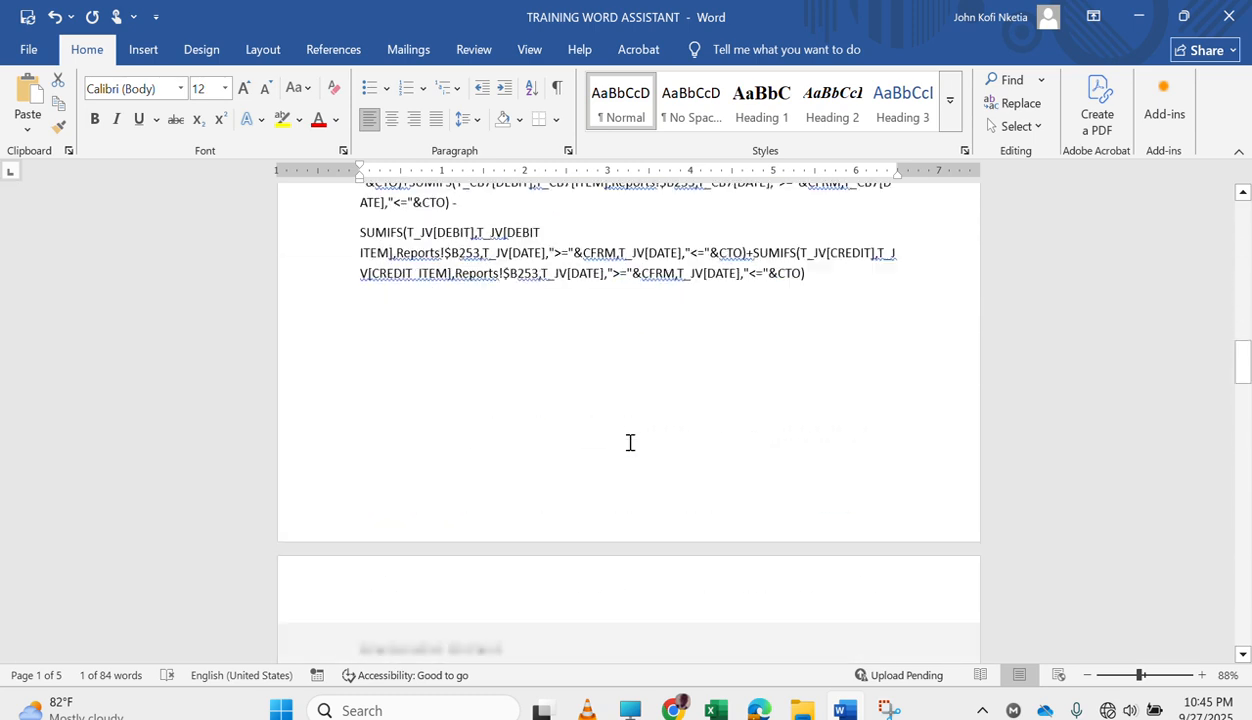
scroll(630, 442, up, 4)
scroll(630, 442, up, 3)
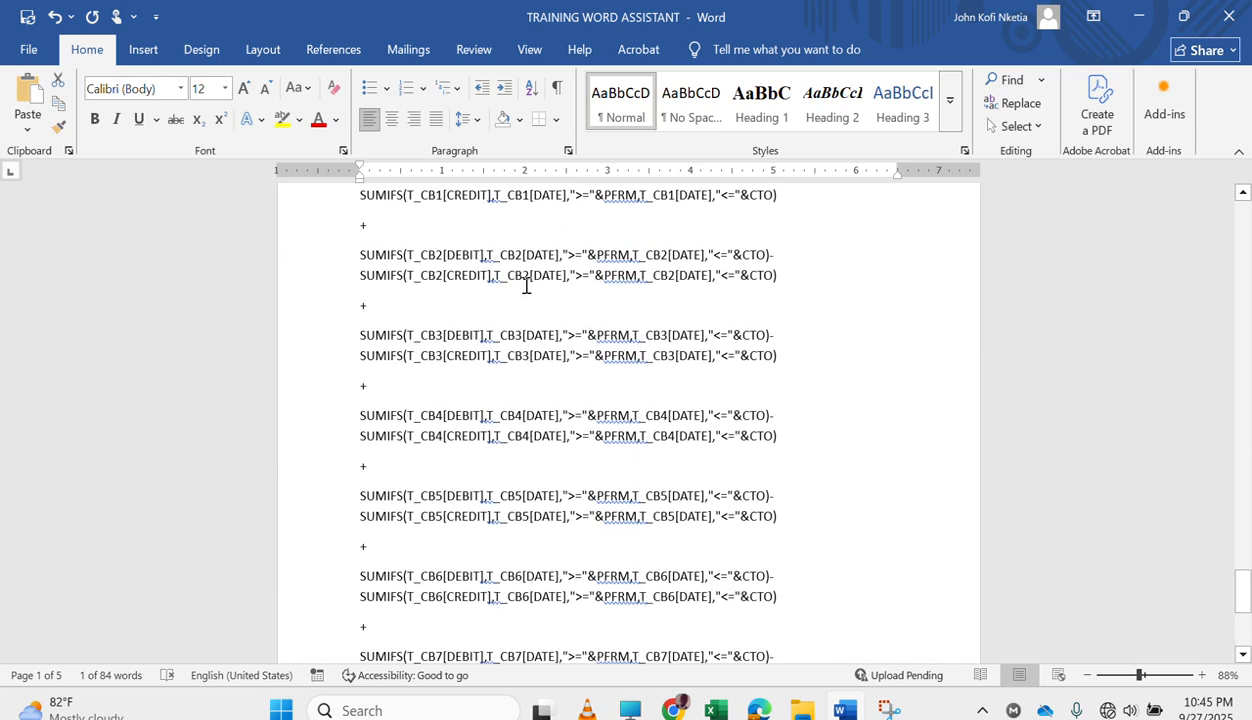
scroll(469, 265, up, 4)
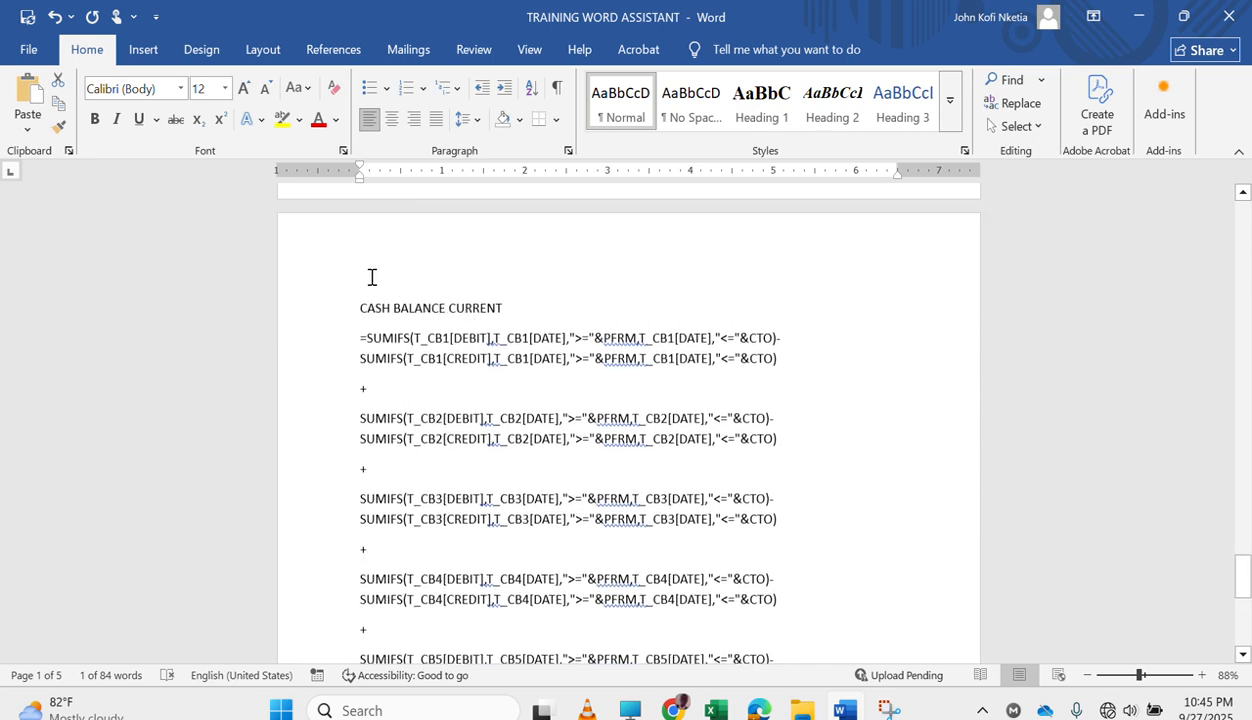
click(389, 388)
key(BackSpace)
text(=)
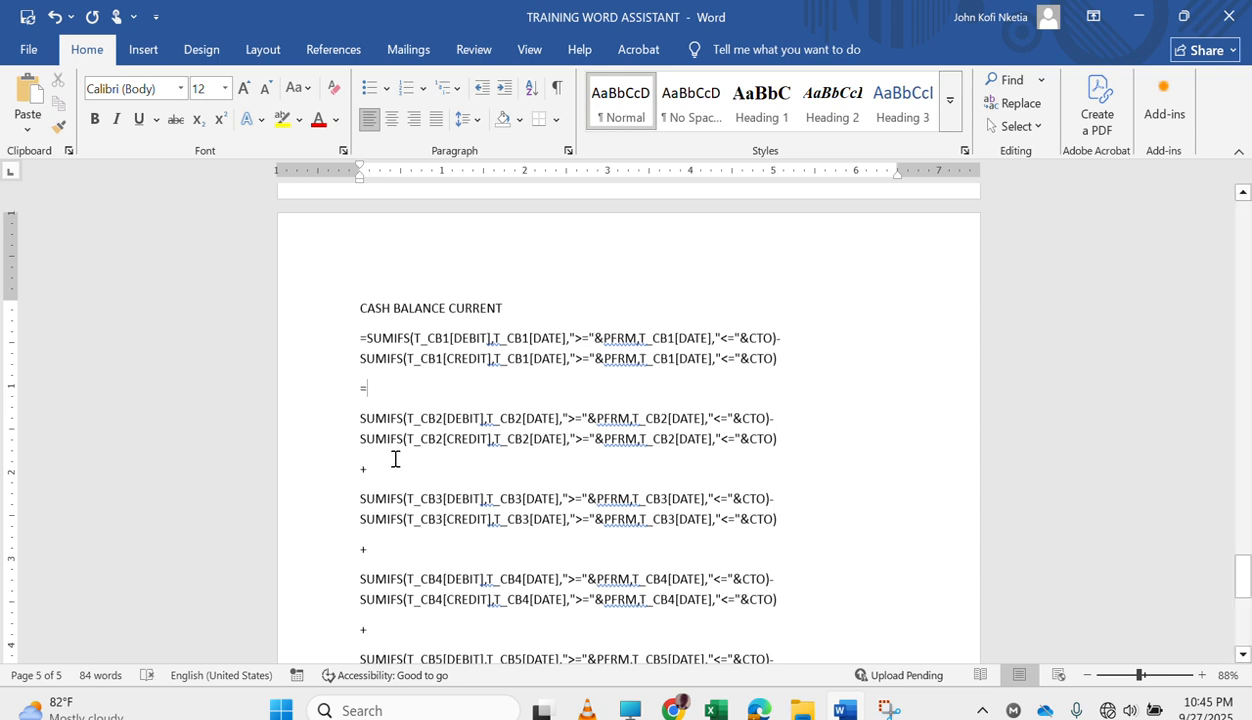
click(395, 460)
key(BackSpace)
text(=)
key(BackSpace)
Replace the plus signs above the CB5, CB6 and CB7 formulas with equals signs.
scroll(405, 394, down, 4)
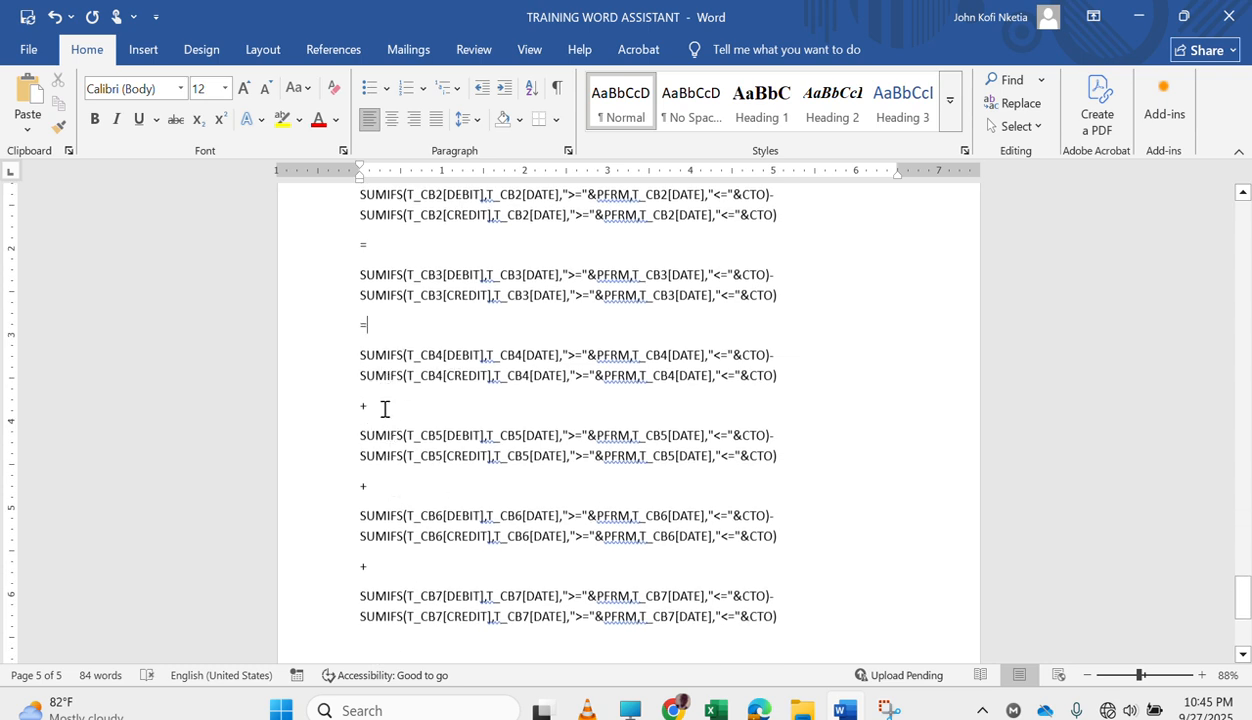
key(BackSpace)
text(=)
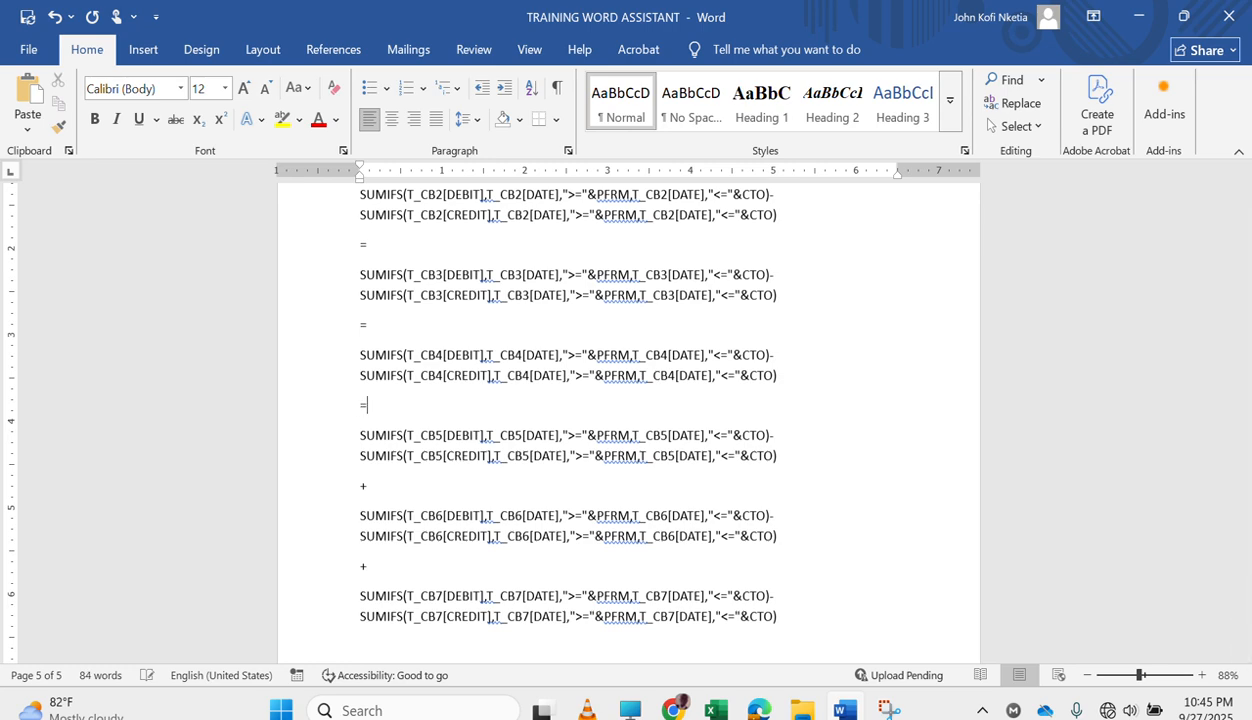
click(396, 494)
key(BackSpace)
text(=)
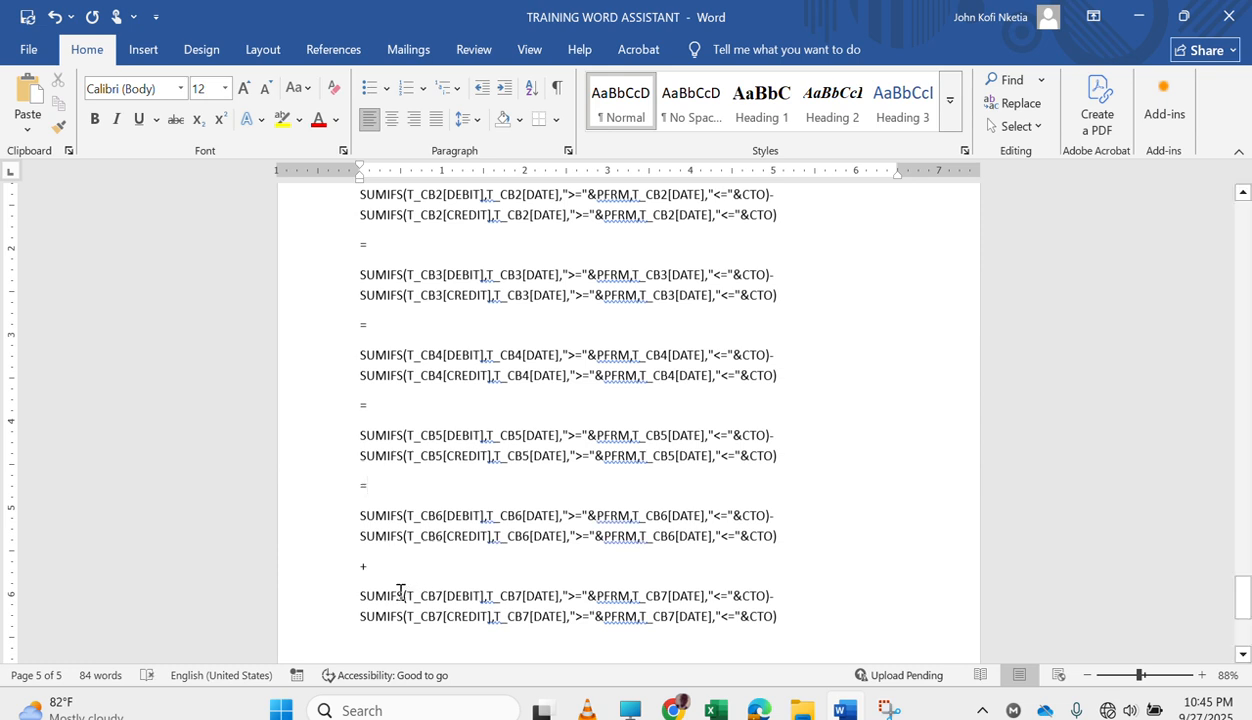
click(372, 562)
key(BackSpace)
Copy the CB2 formula with its equals sign, switch to Excel and commit the CB1 formula for ECOBANK in D247.
scroll(560, 465, up, 4)
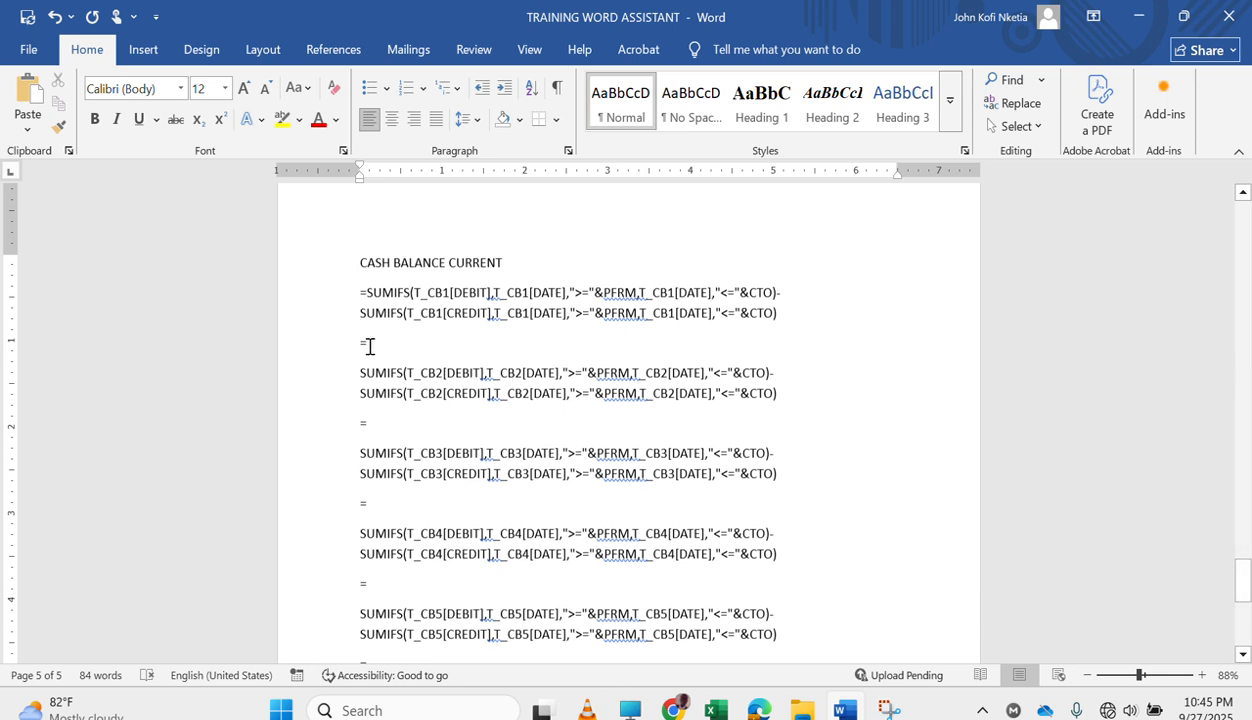
drag(362, 342, 786, 399)
key(ctrl+c)
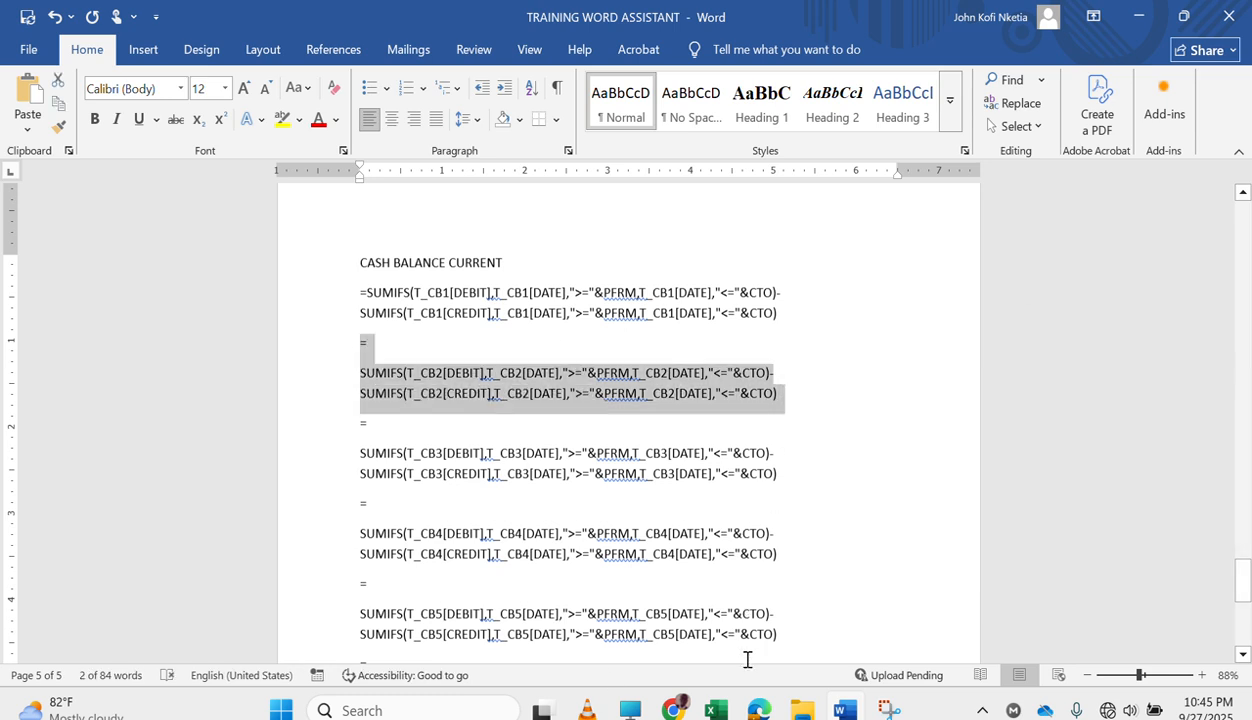
click(715, 708)
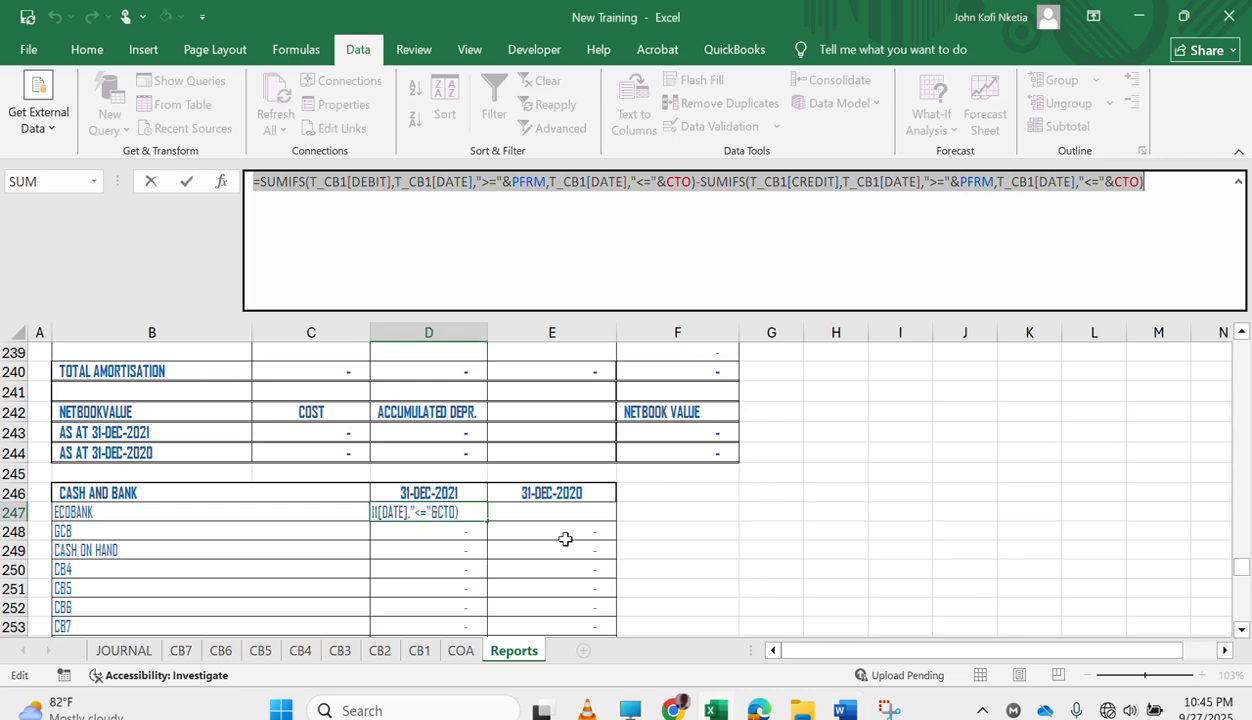
key(ctrl+Return)
Replace the whole GCB formula in D248 with the copied CB2 SUMIFS formula, keeping it in that single cell.
click(459, 537)
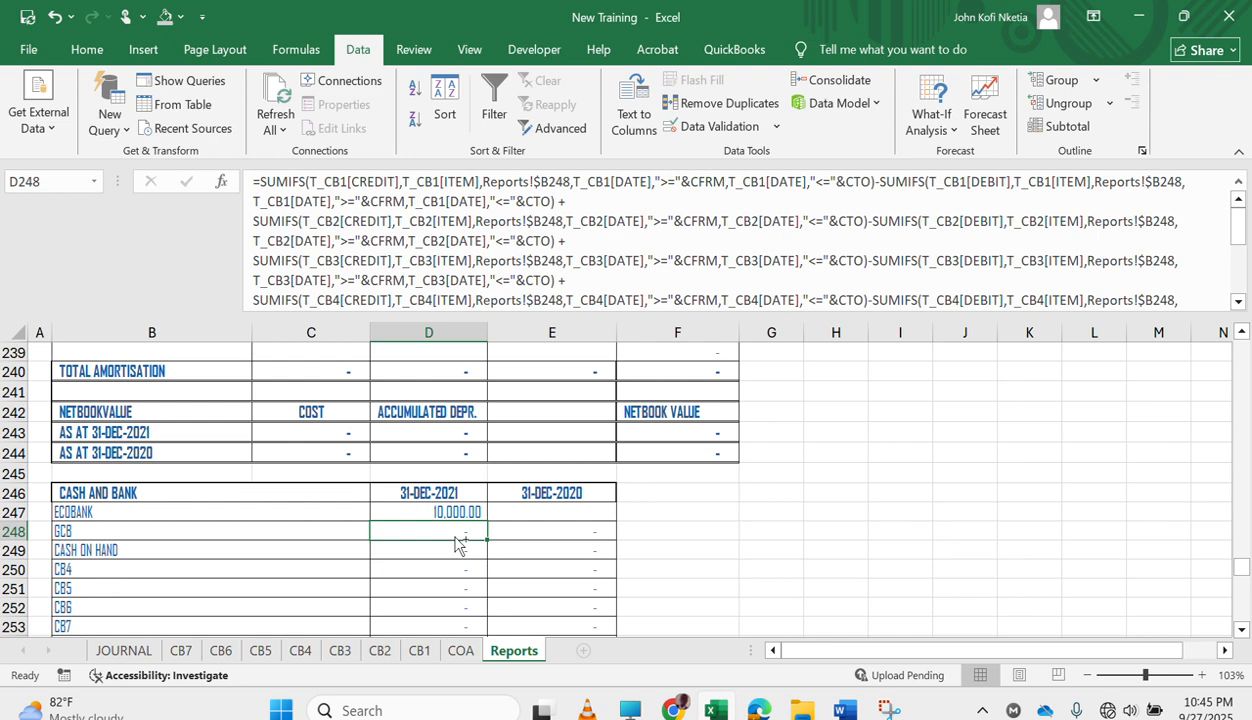
key(ctrl+v)
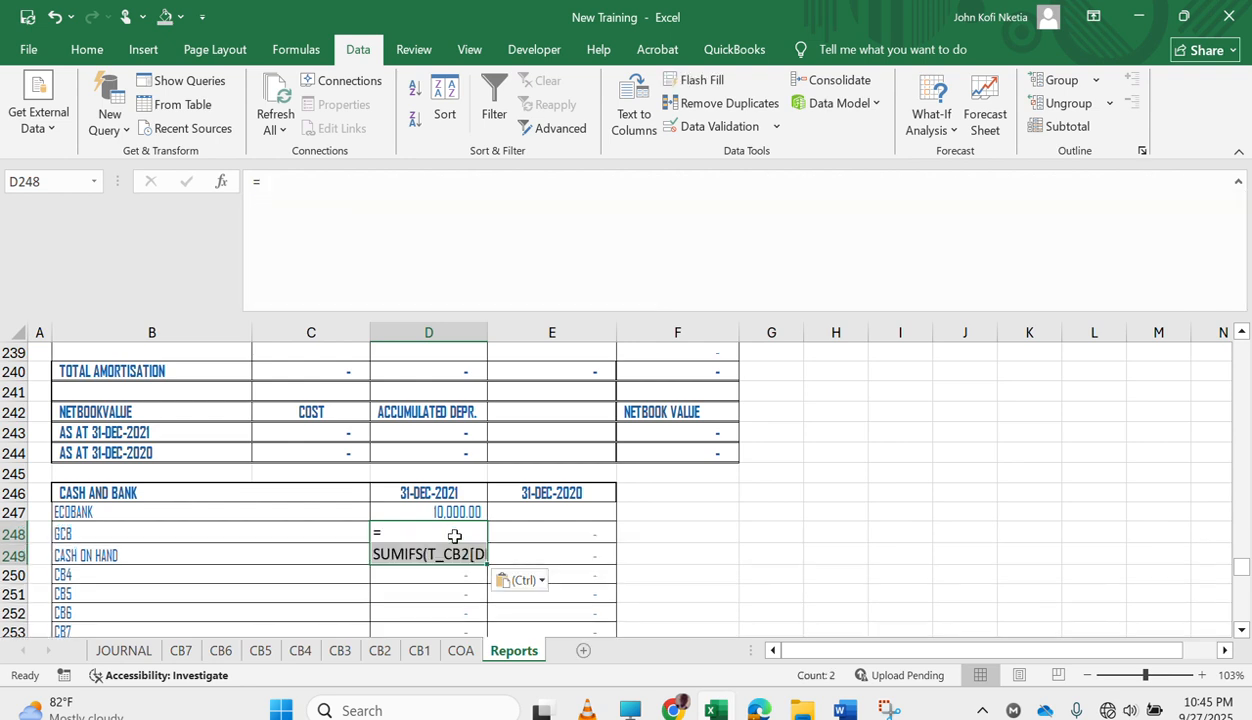
key(ctrl+z)
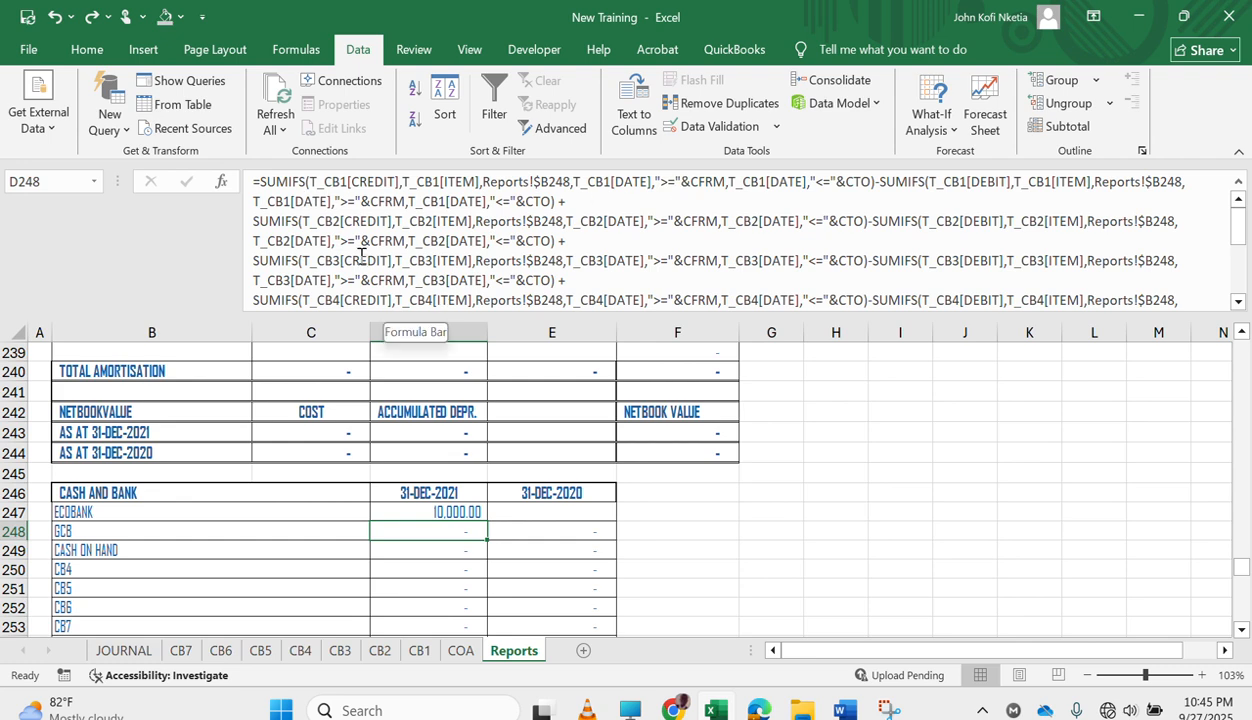
drag(249, 188, 743, 480)
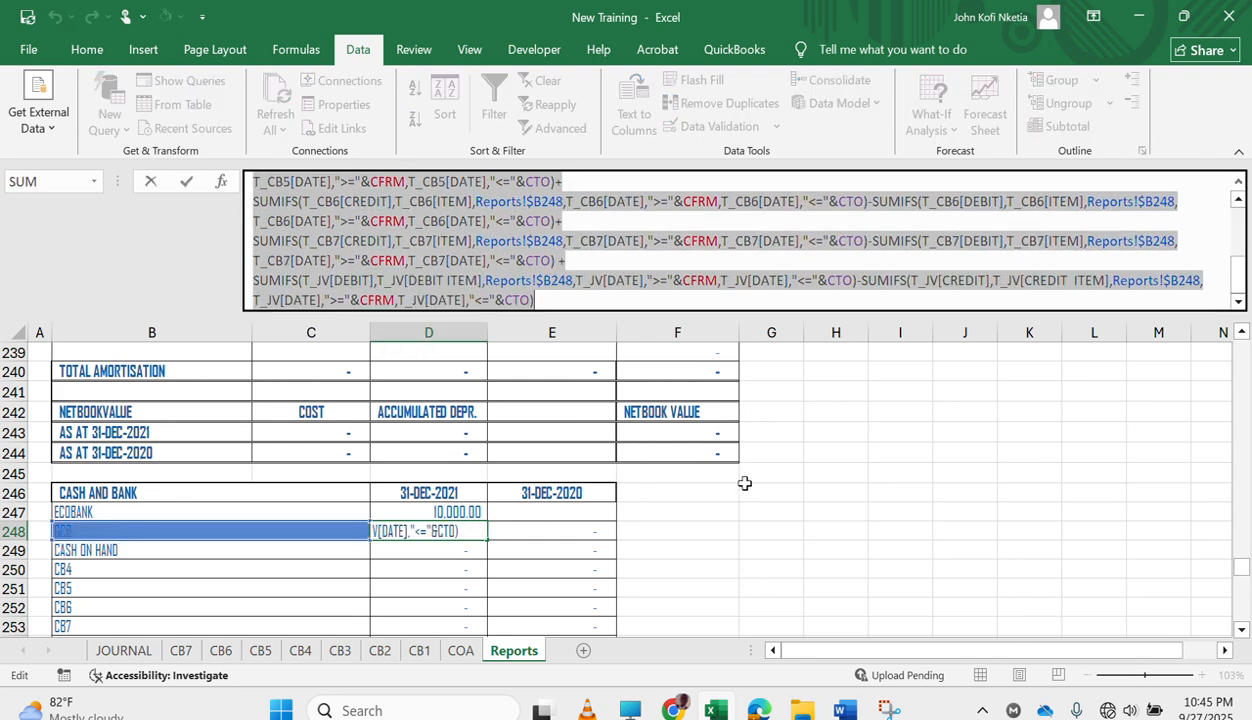
key(Delete)
key(ctrl+v)
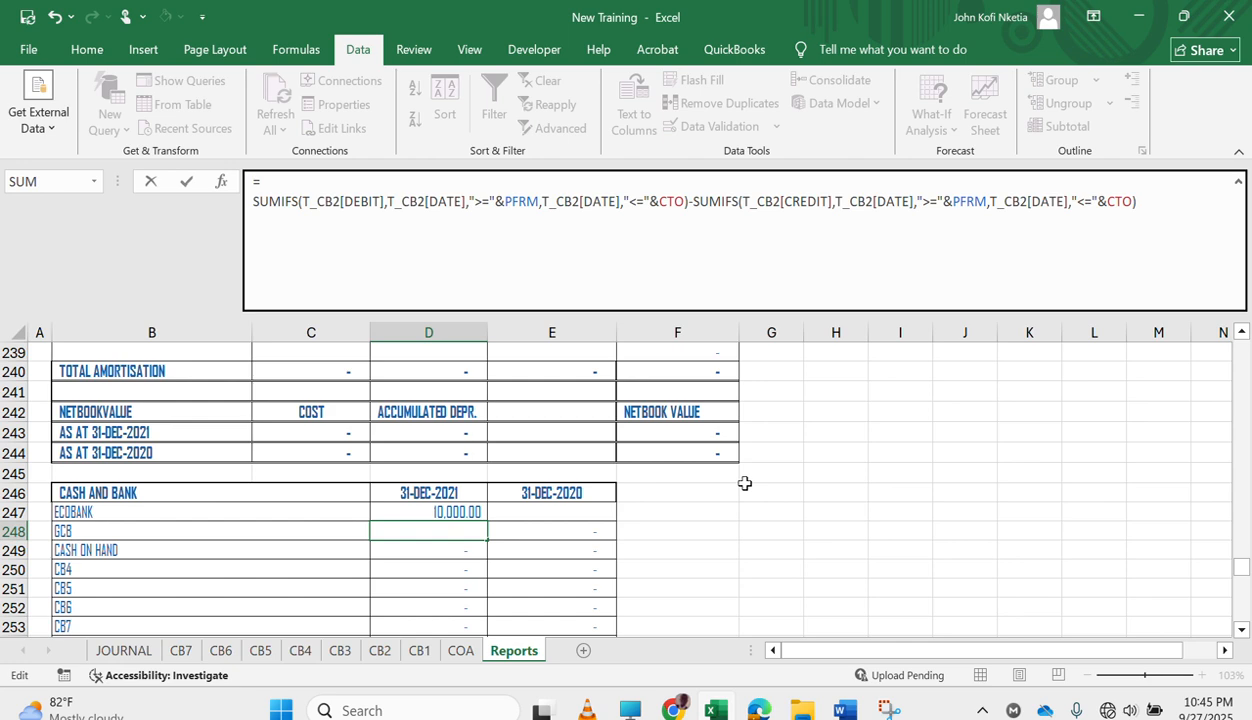
key(Return)
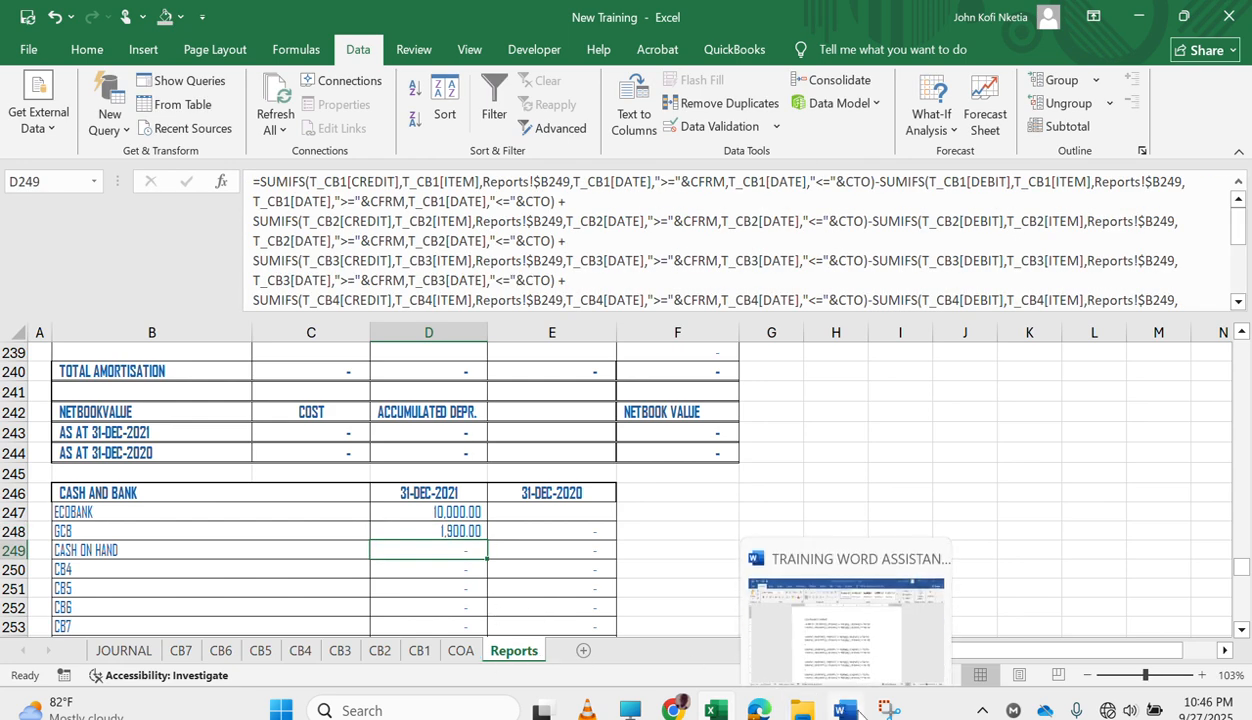
Copy the CB3 formula with its equals sign from Word and replace the CASH ON HAND formula in Excel cell D249 with it.
click(848, 710)
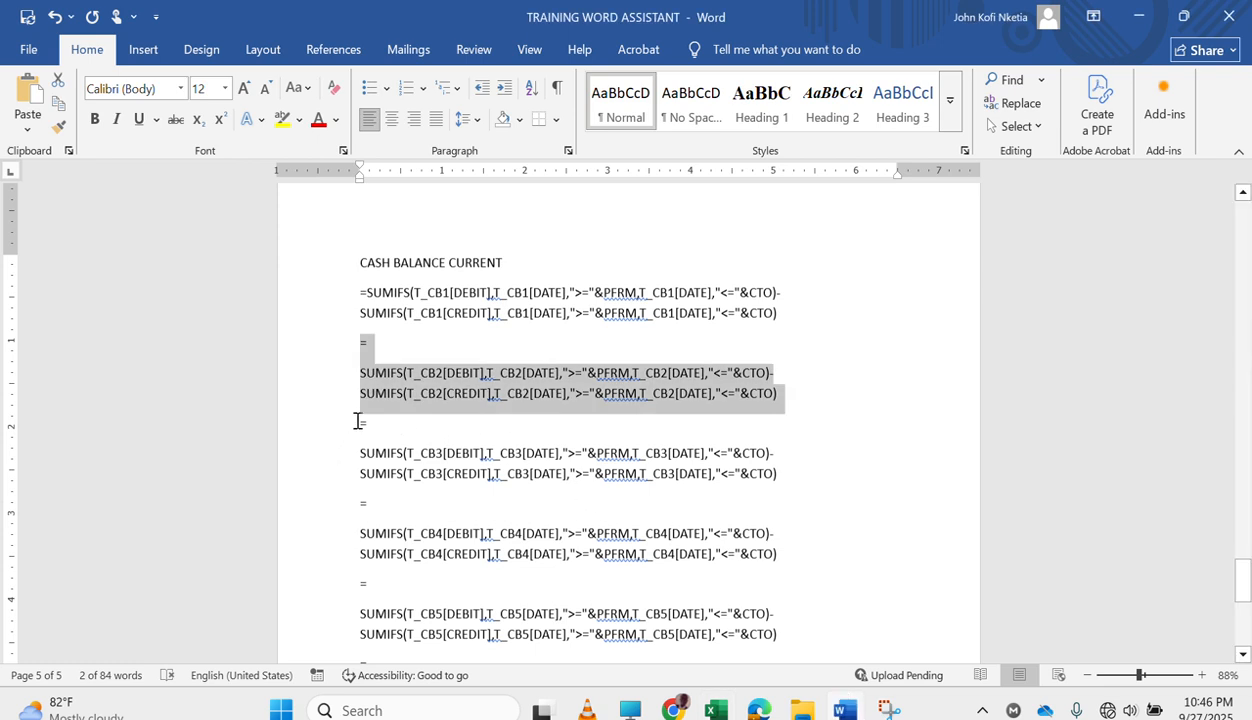
drag(358, 421, 810, 497)
key(ctrl+c)
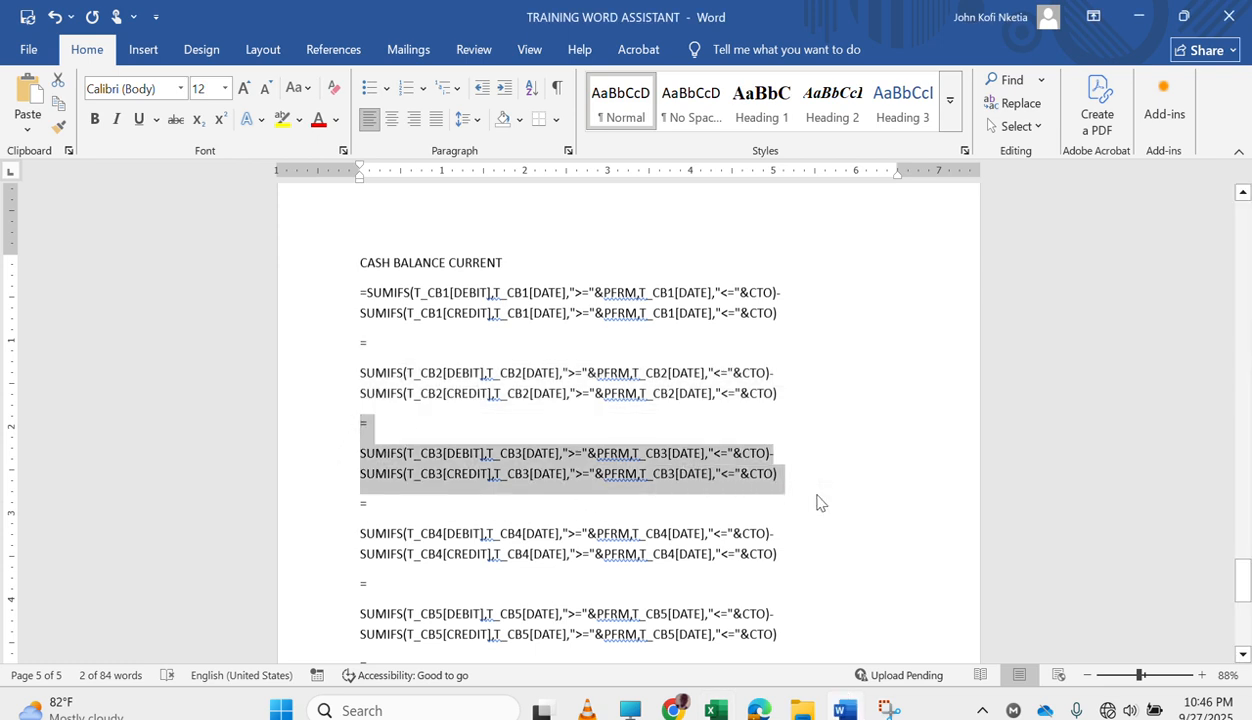
click(716, 710)
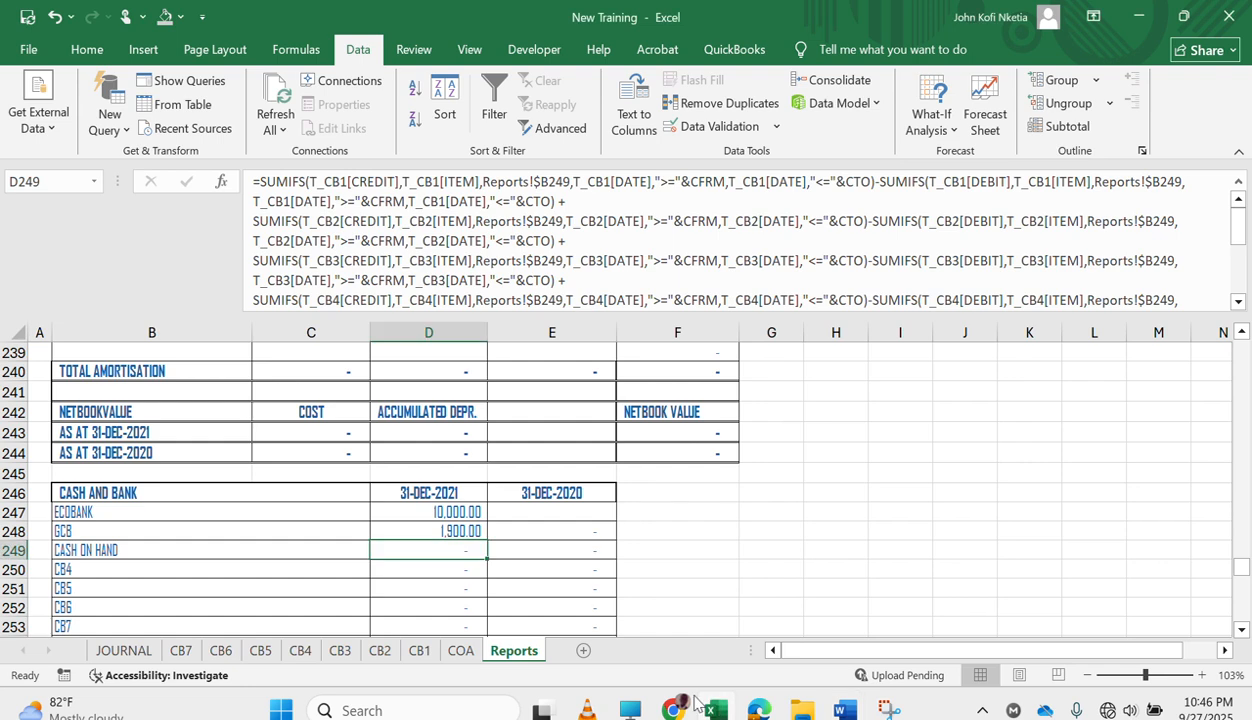
click(253, 180)
key(ctrl+a)
key(Delete)
key(ctrl+v)
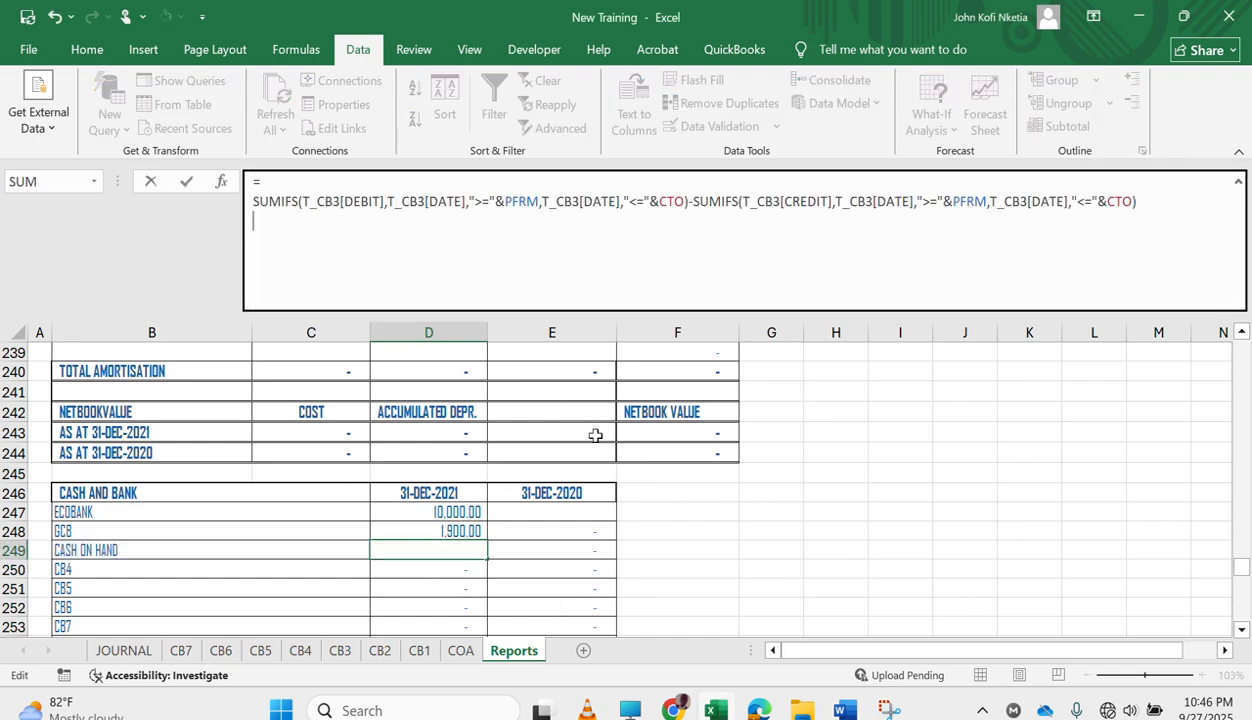
key(Return)
Clear the old formulas from D250:E254 and E248:E249 in the CASH AND BANK note.
key(shift+Down)
key(shift+Down)
key(shift+Down)
key(shift+Down)
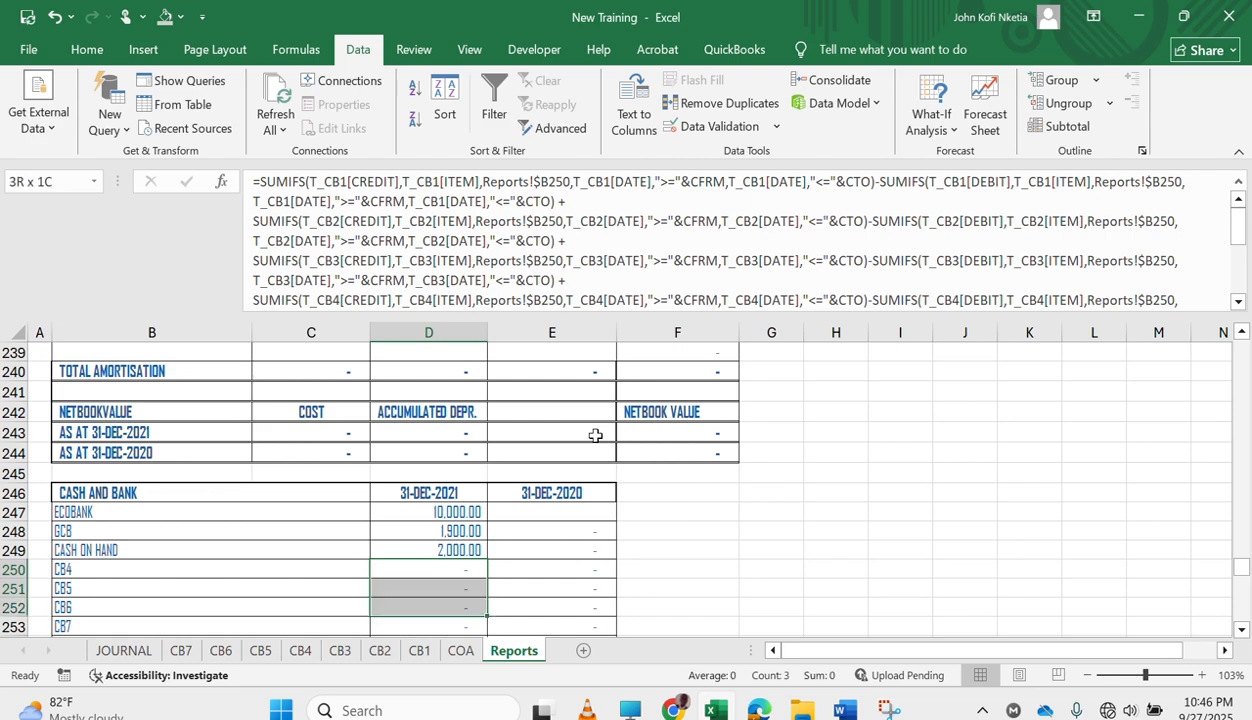
key(shift+Right)
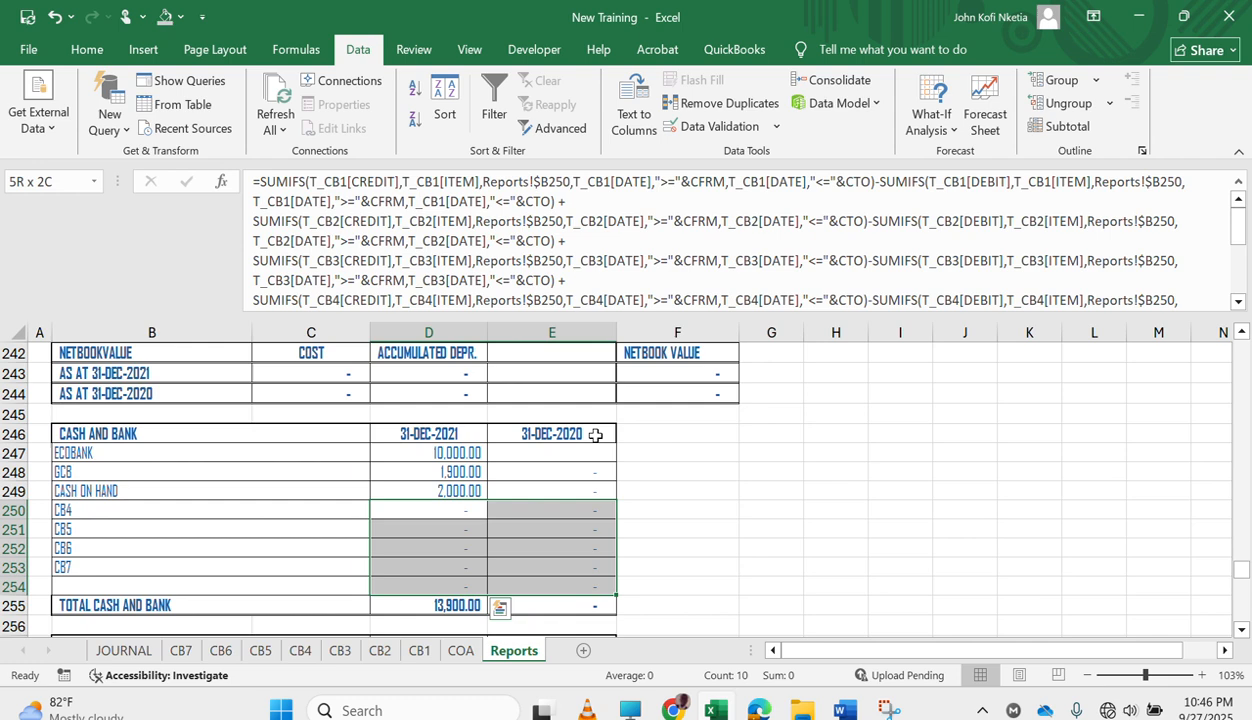
key(Delete)
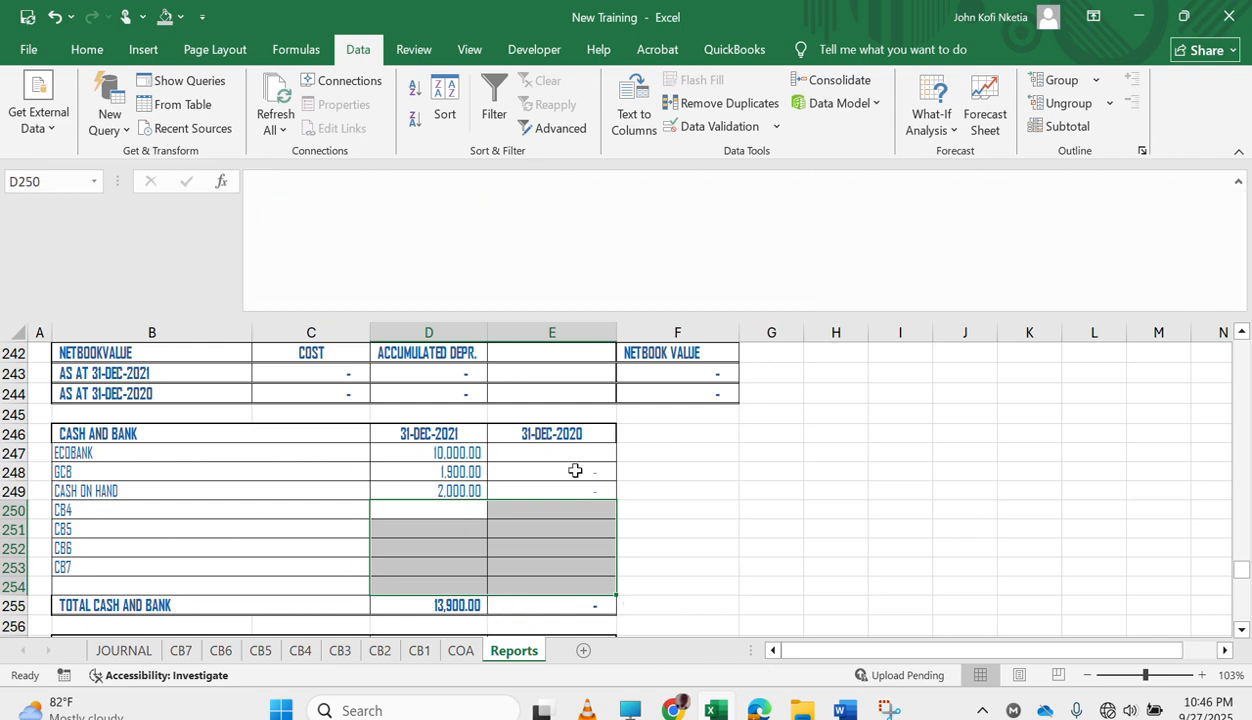
drag(573, 470, 573, 484)
key(Delete)
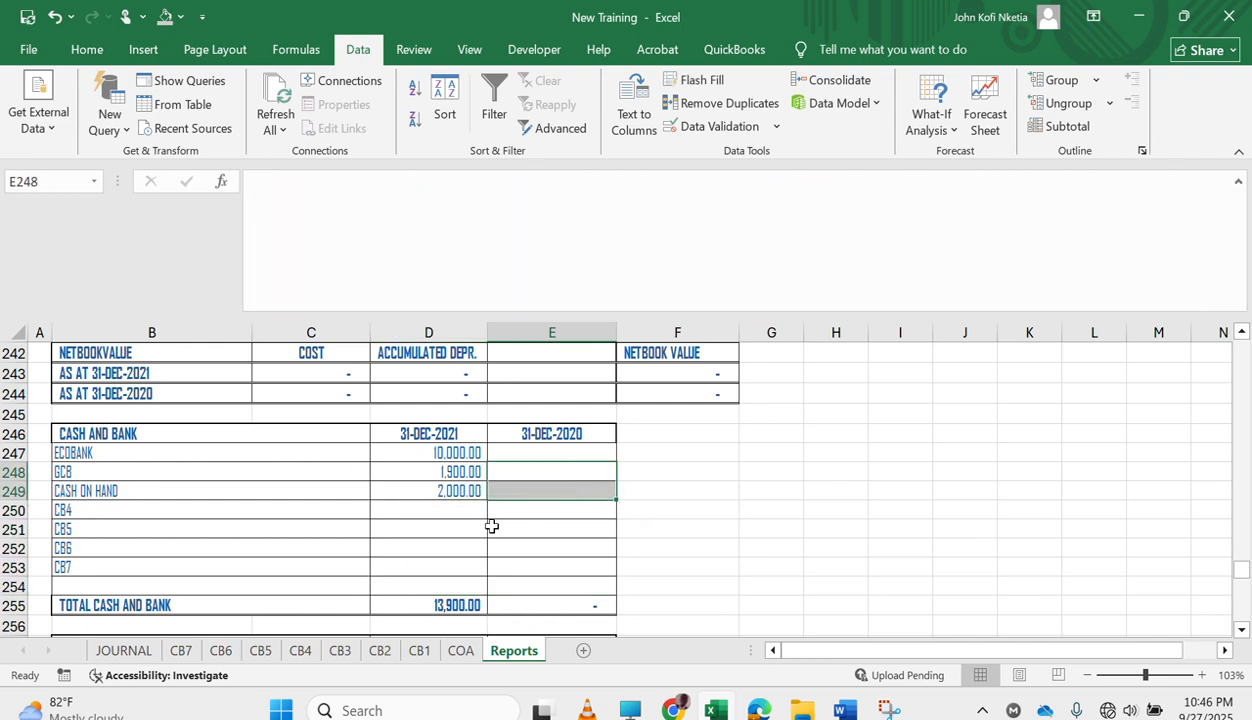
click(455, 510)
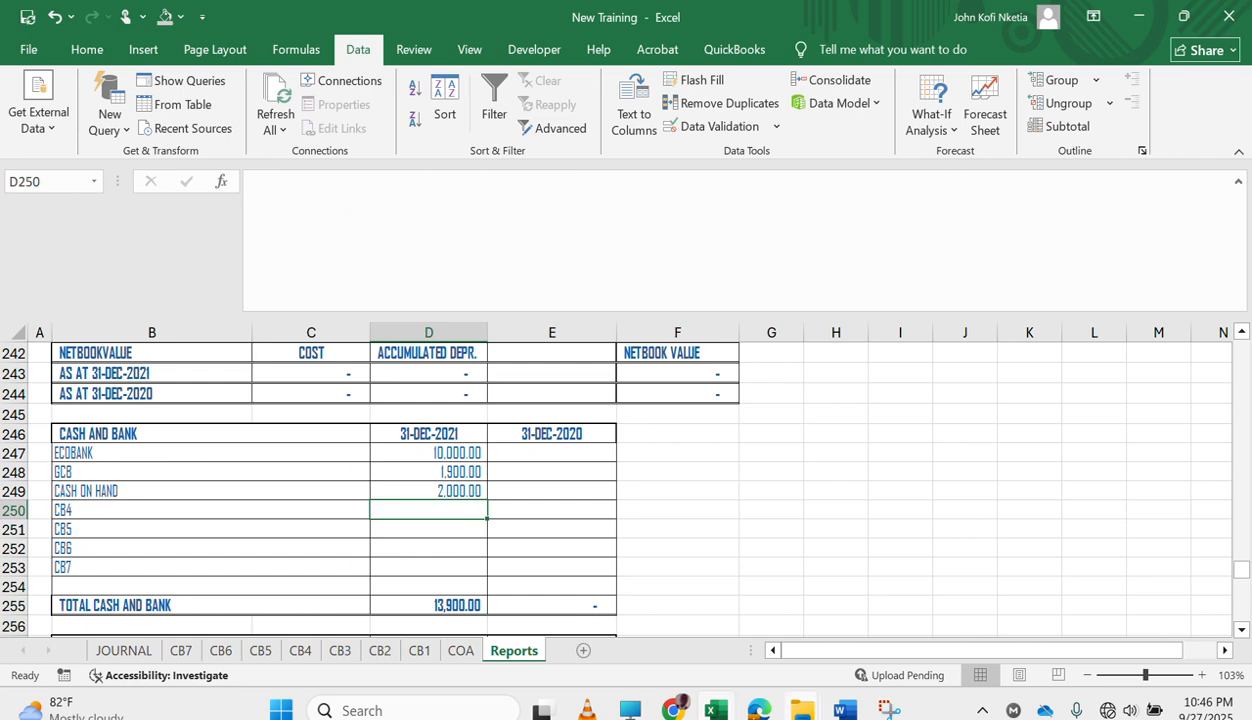
Copy the CB4 formula with its equals sign from Word and enter it in Excel cell D250.
click(714, 709)
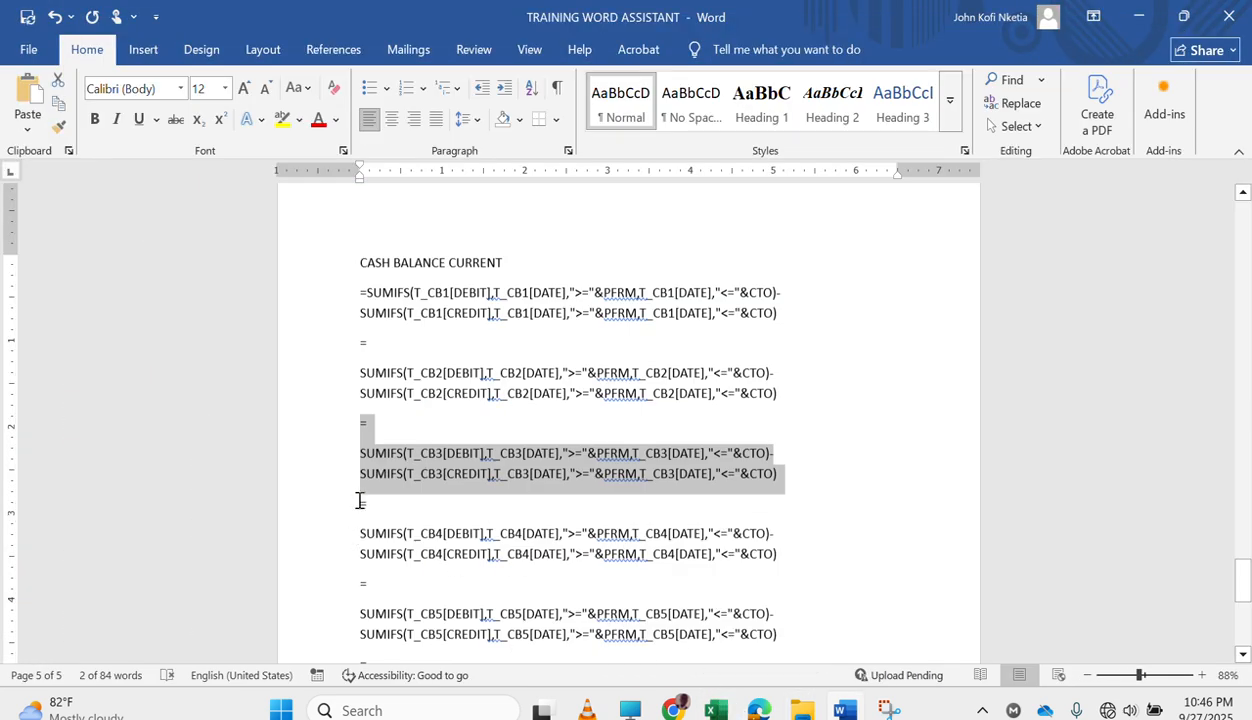
drag(358, 502, 800, 578)
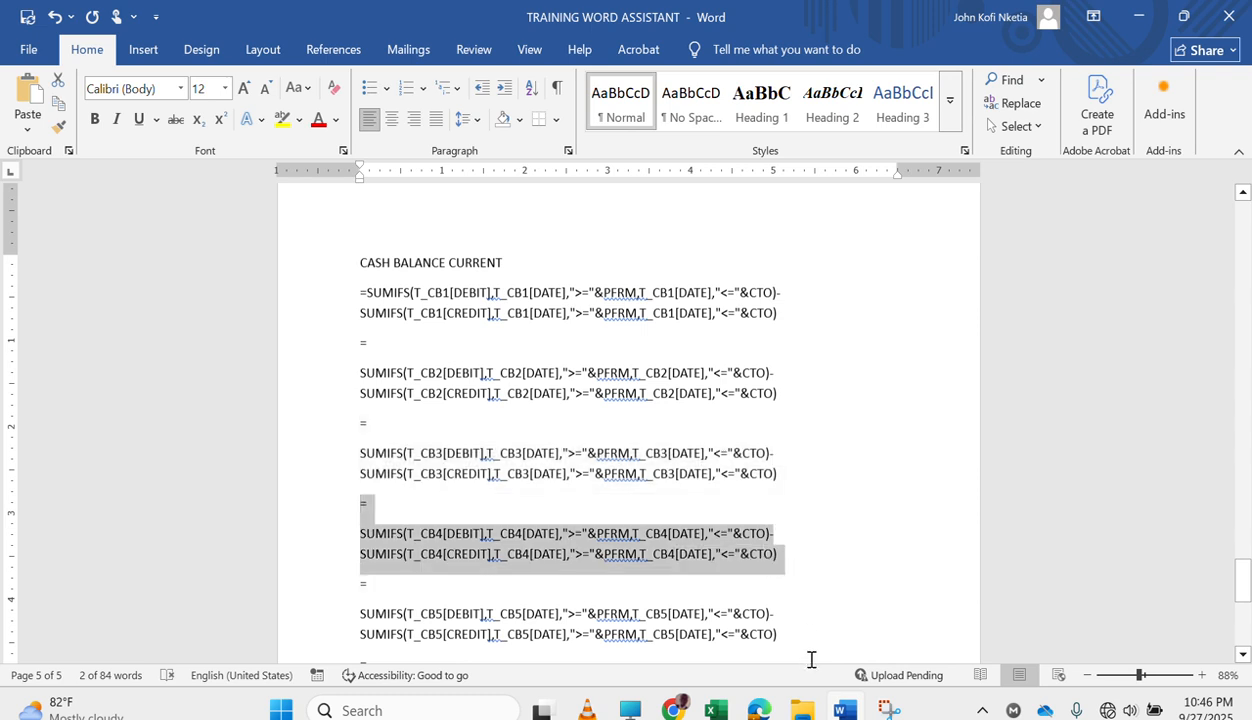
click(712, 706)
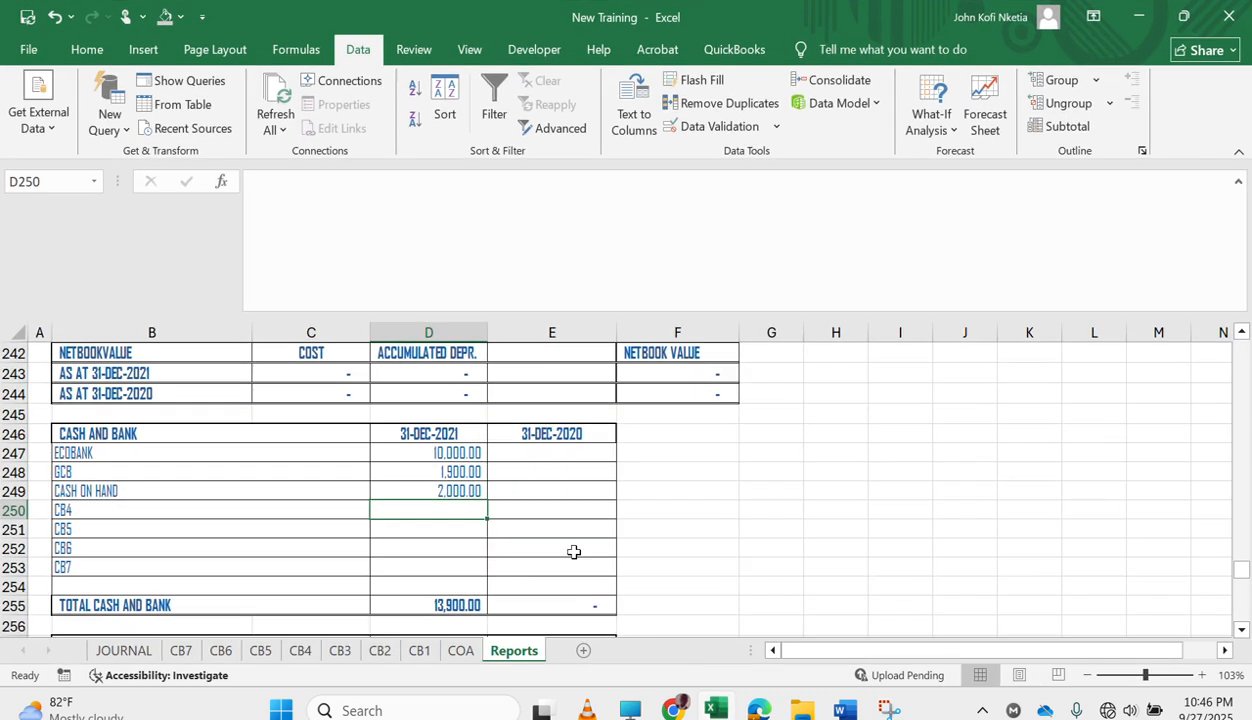
click(353, 233)
key(ctrl+v)
key(Return)
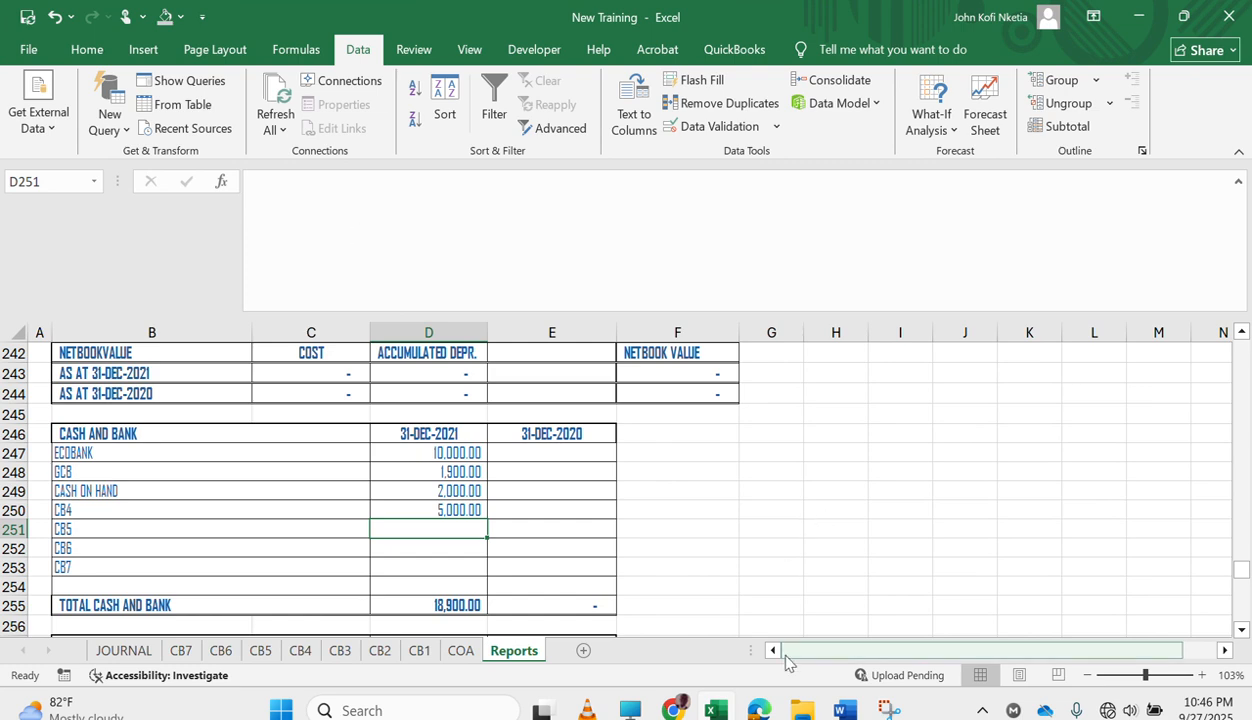
Copy the CB5 formula with its equals sign from Word and enter it in Excel cell D251.
click(838, 708)
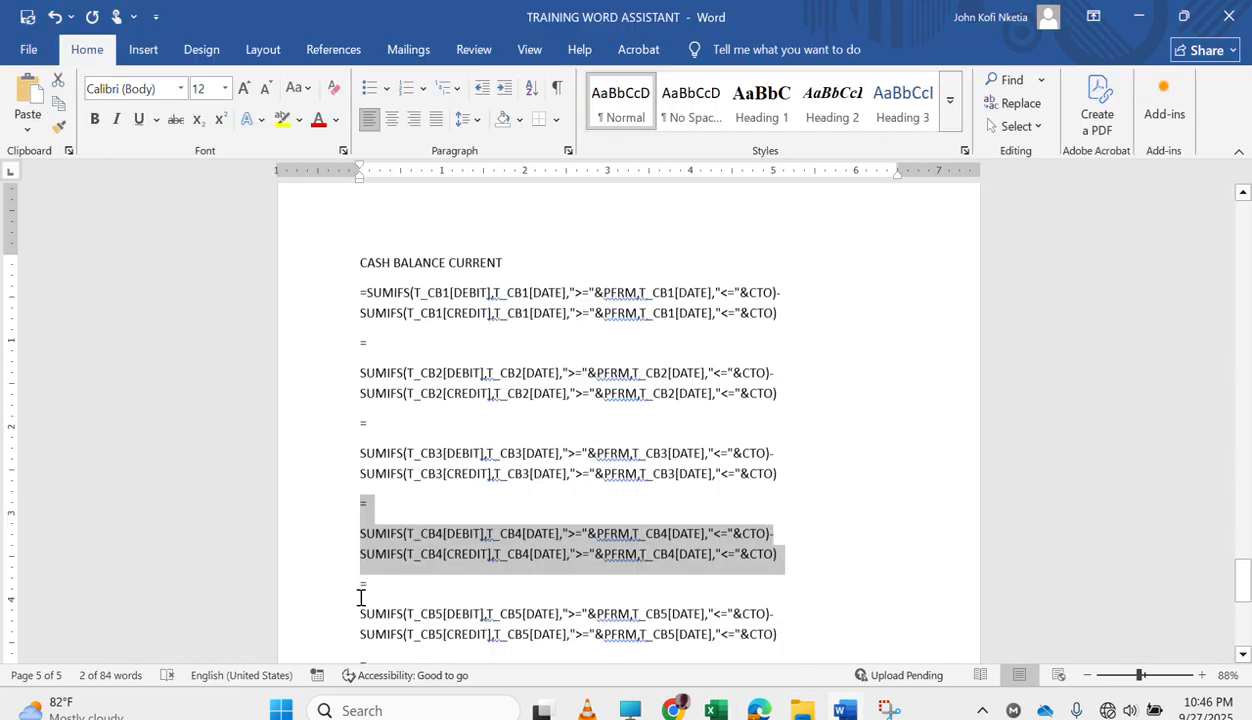
drag(353, 591, 779, 645)
key(ctrl+c)
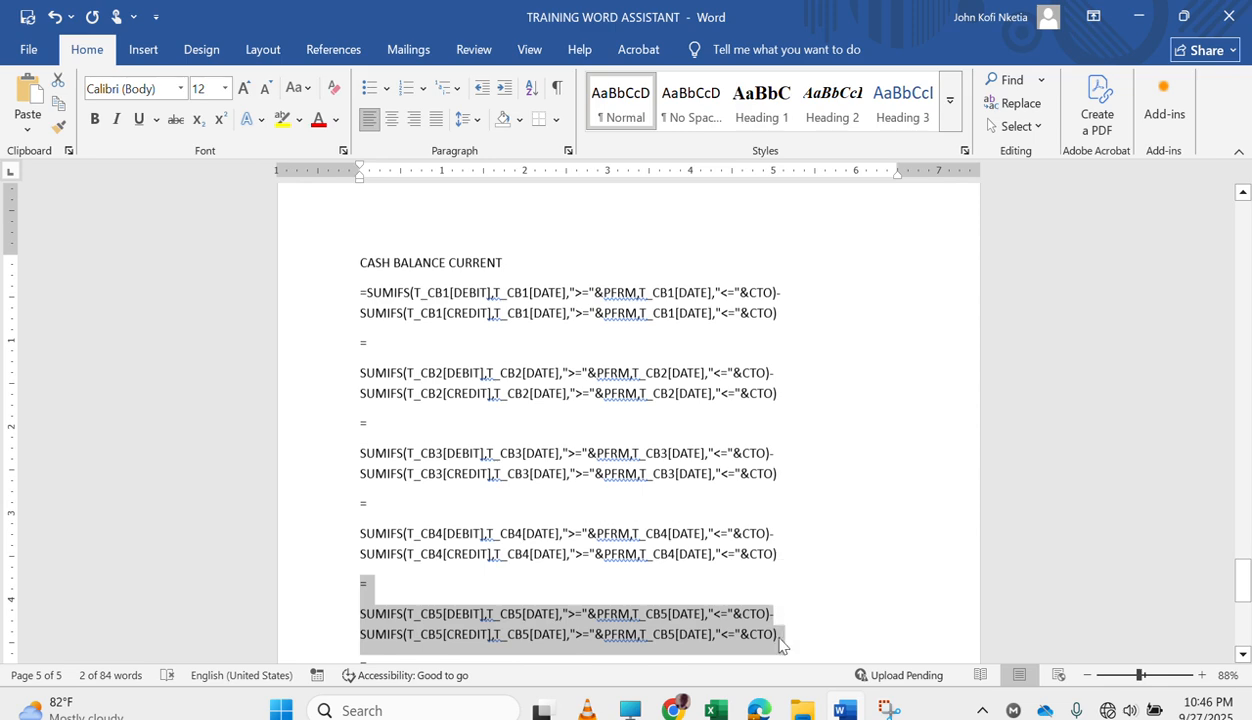
click(715, 708)
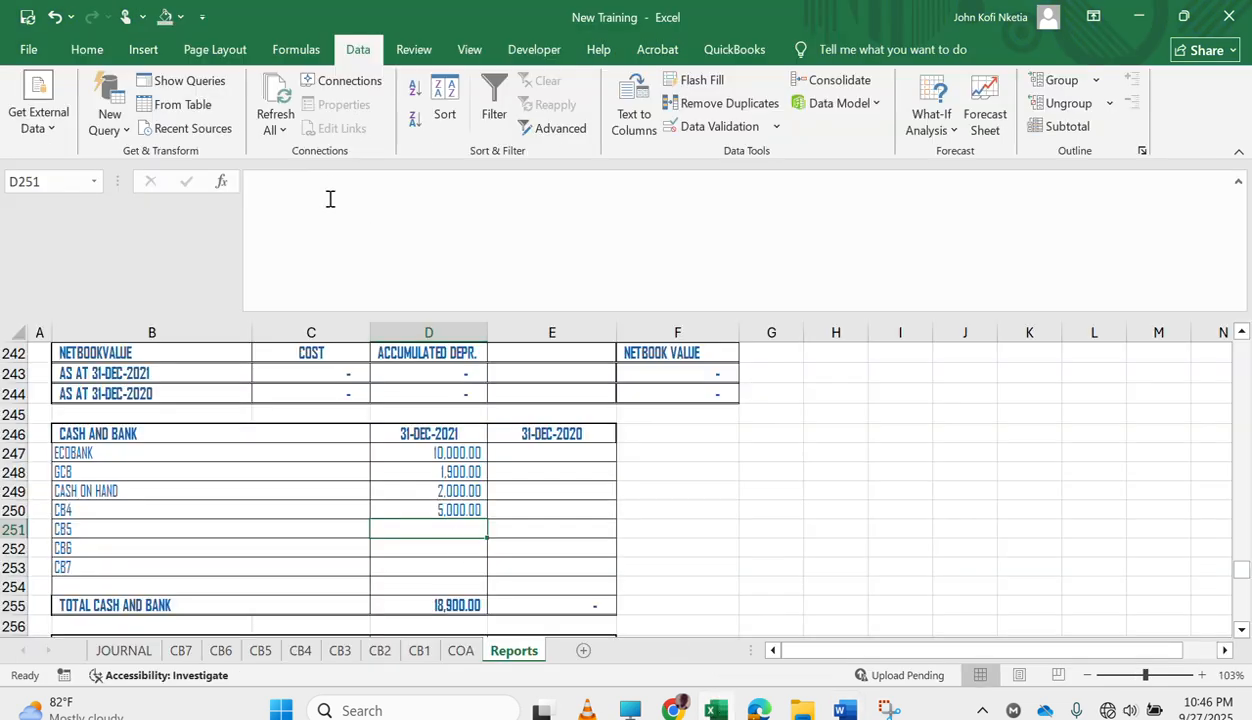
click(330, 199)
key(ctrl+v)
key(Return)
Copy the CB6 SUMIFS formula from Word and enter it in Excel cell D252.
text(=)
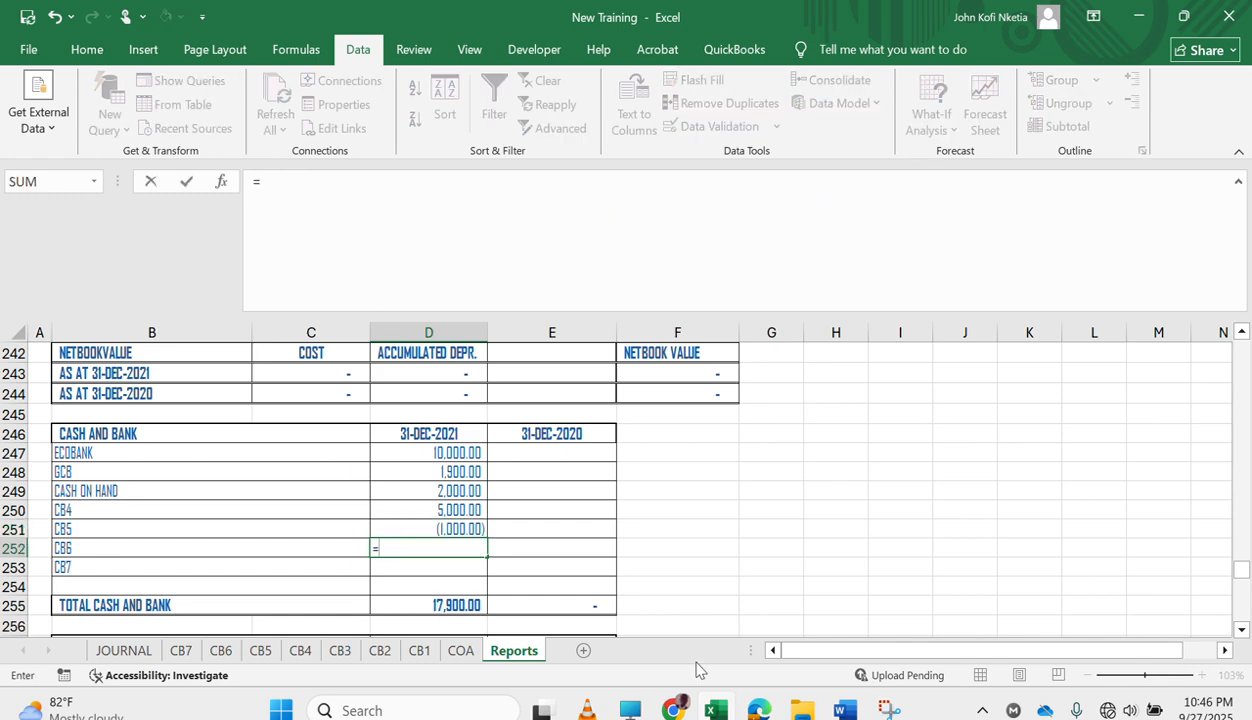
click(846, 709)
drag(780, 634, 567, 570)
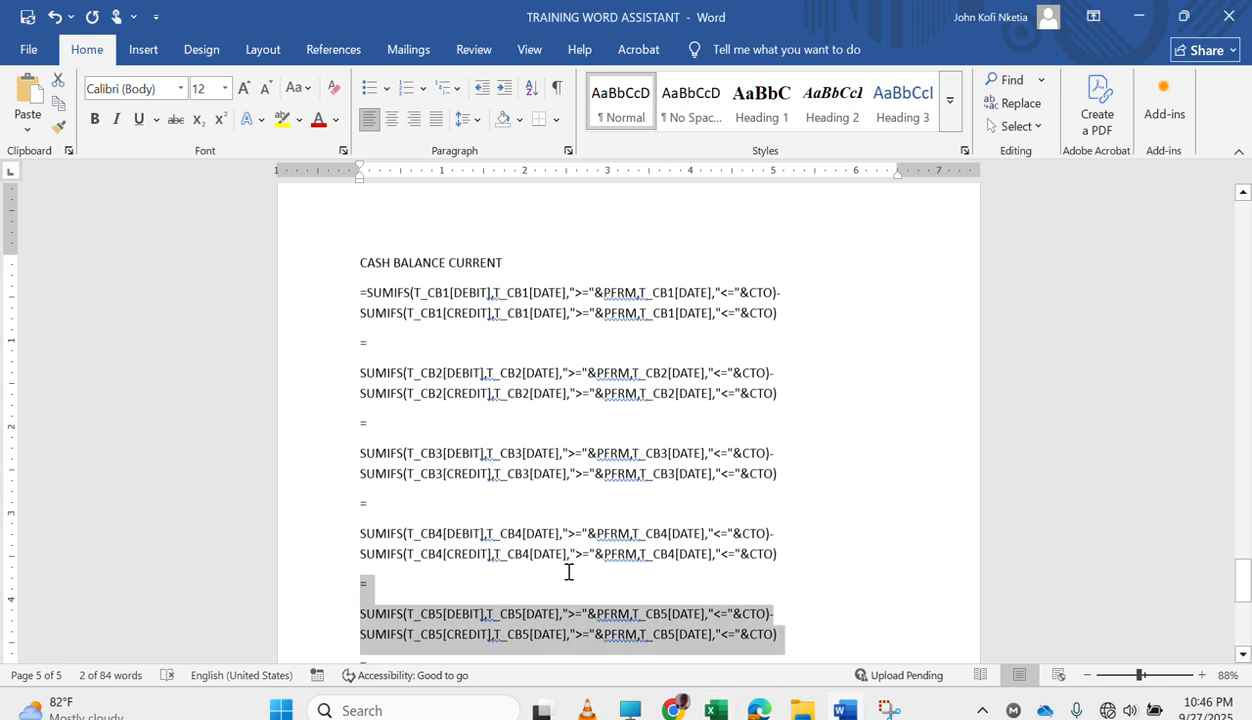
scroll(567, 570, down, 5)
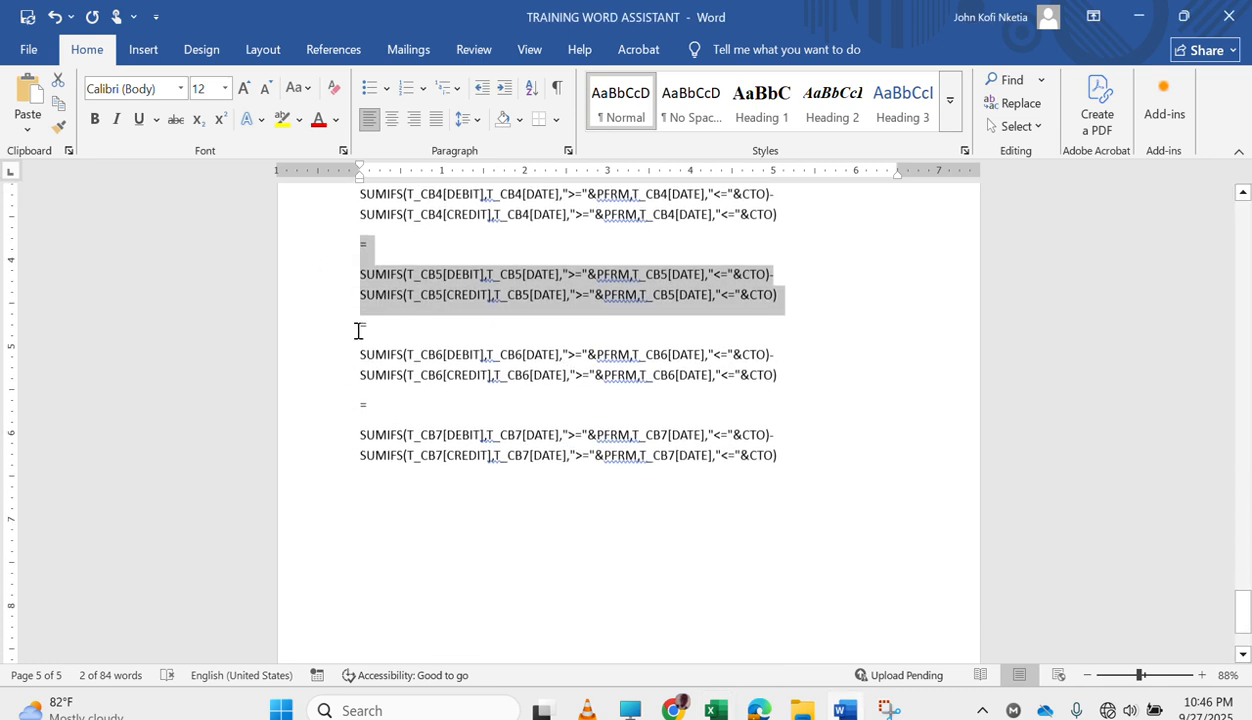
drag(359, 328, 779, 384)
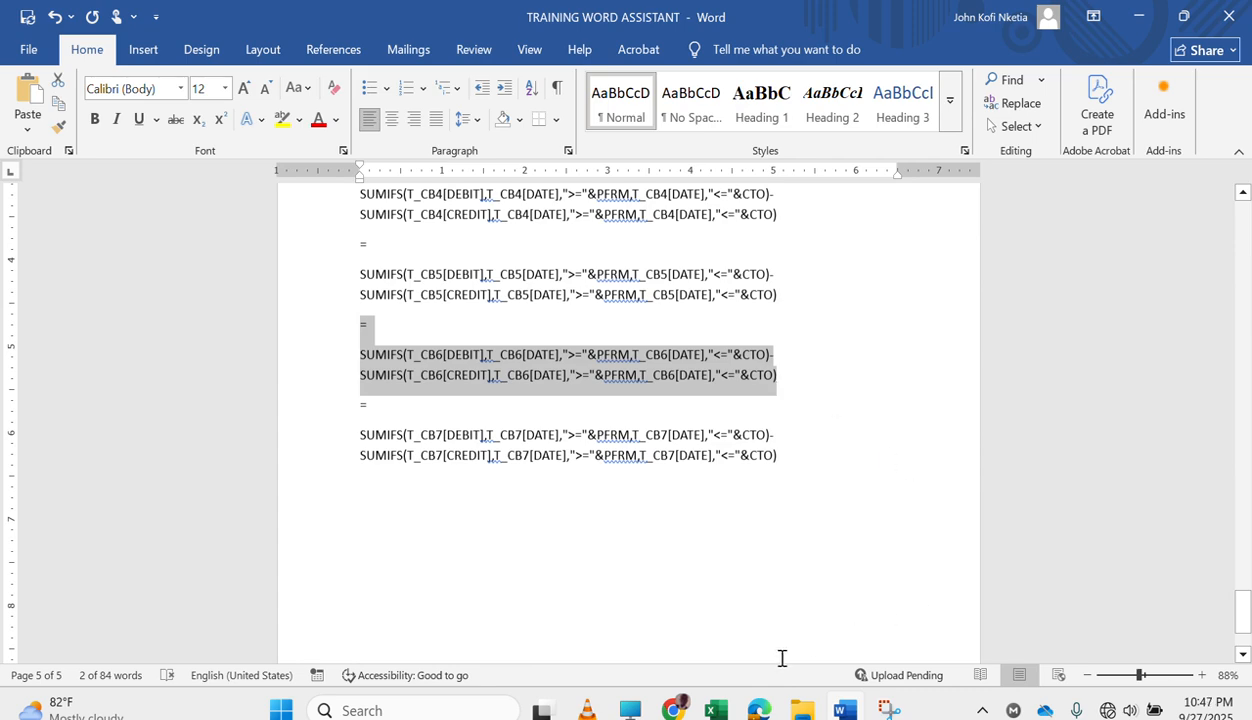
click(673, 710)
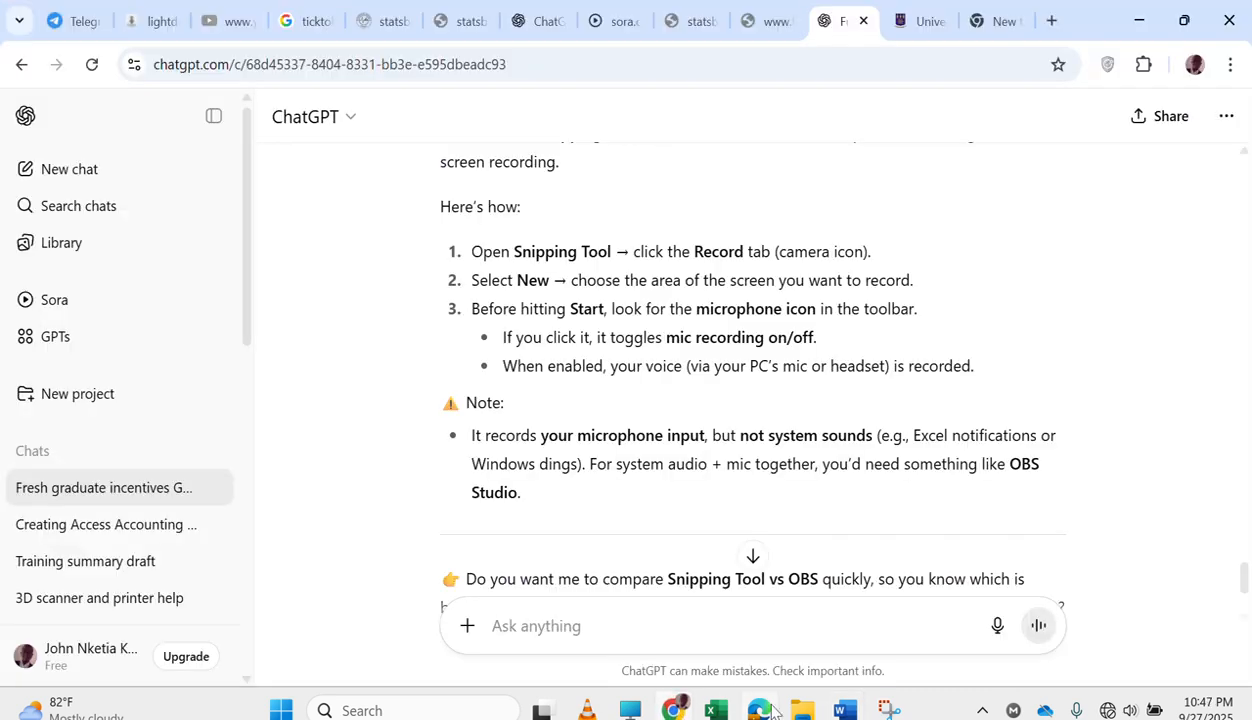
click(1139, 18)
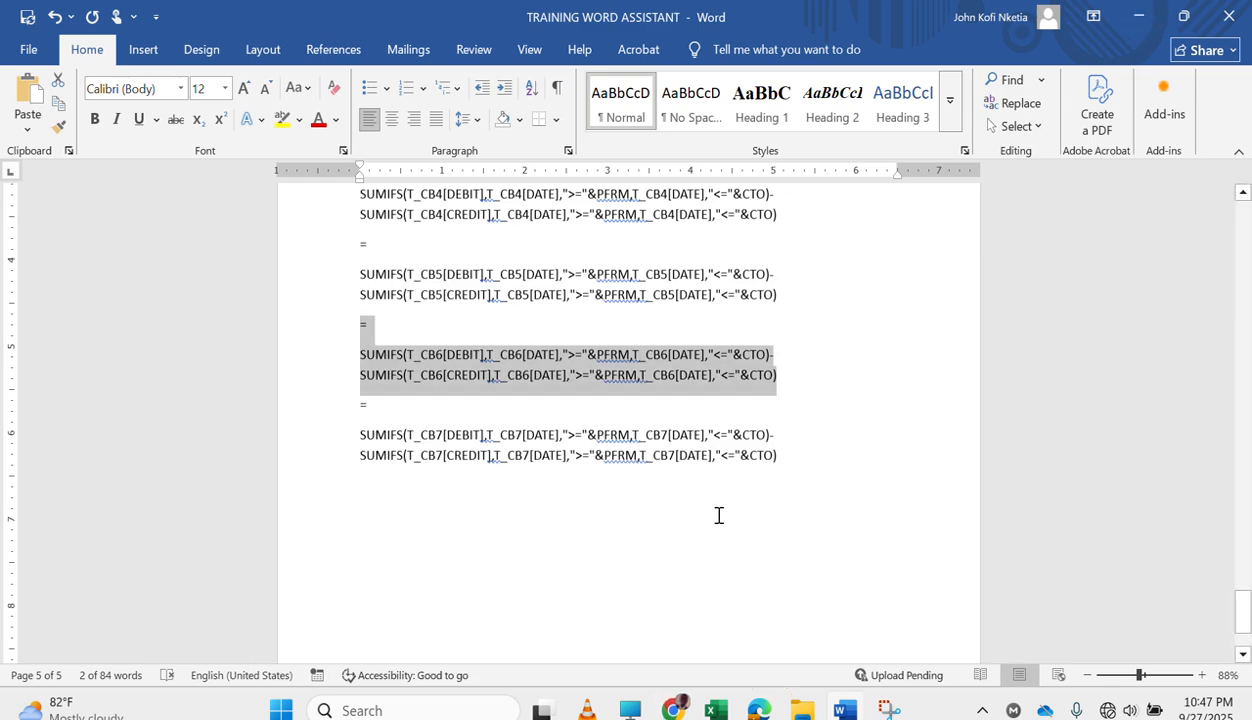
click(729, 710)
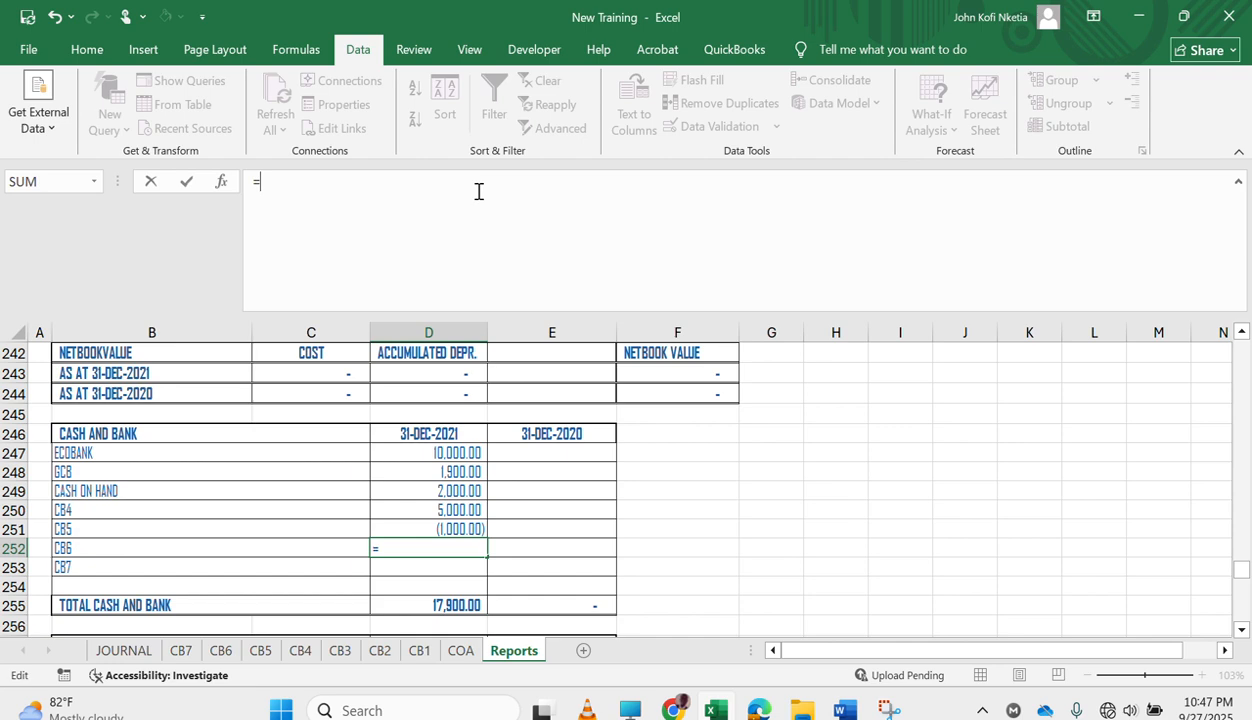
text(SUMIFS(T_CB6[DEBIT],T_CB6[DATE],">="&$FRM,T_CB6[DATE],"<="&$CTO)-SUMIFS(T_CB6[CREDIT],T_CB6[DATE],">="&$FRM,T_CB6[DATE],"<="&$CTO))
key(Return)
key(Return)
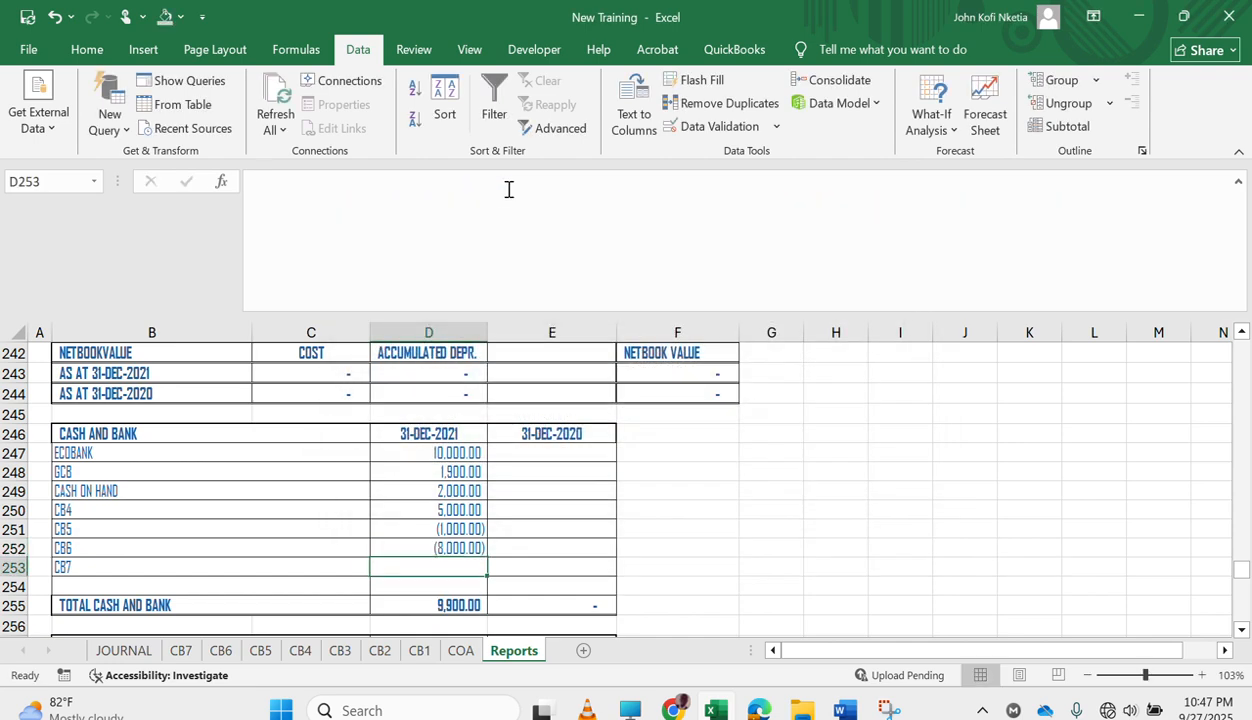
Copy the CB7 formula with its equals sign from Word and enter it in Excel cell D253.
click(835, 709)
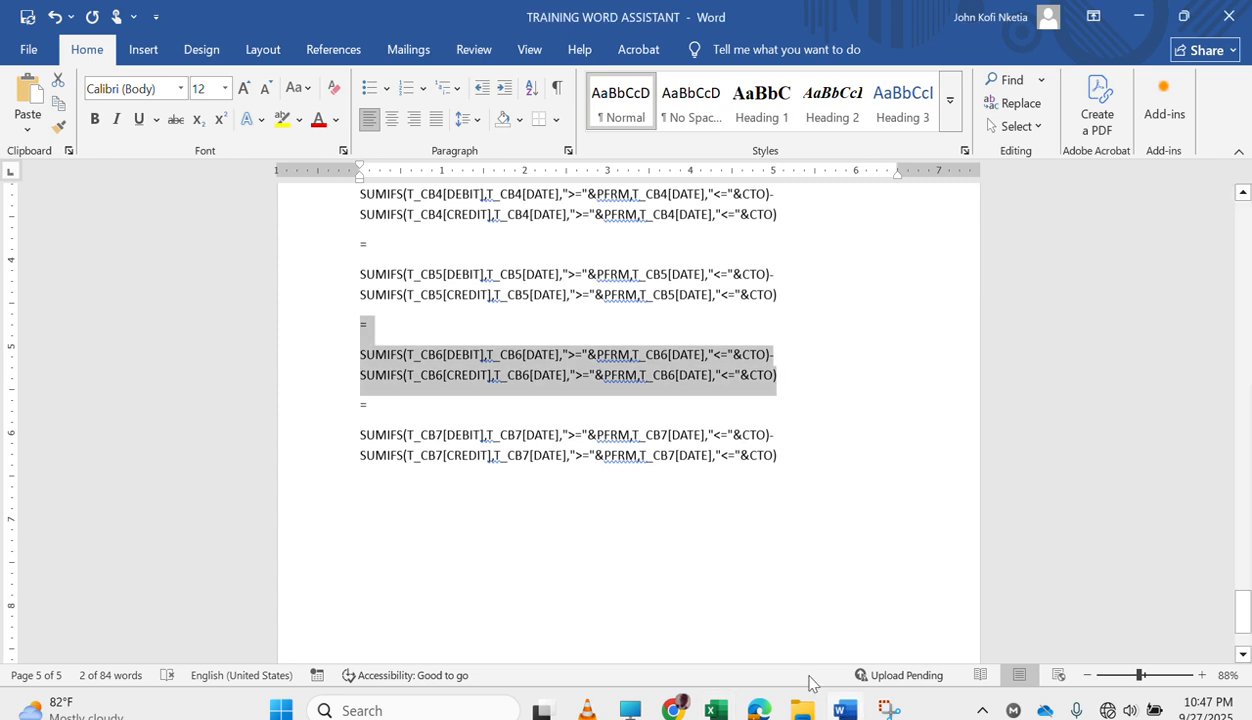
click(358, 405)
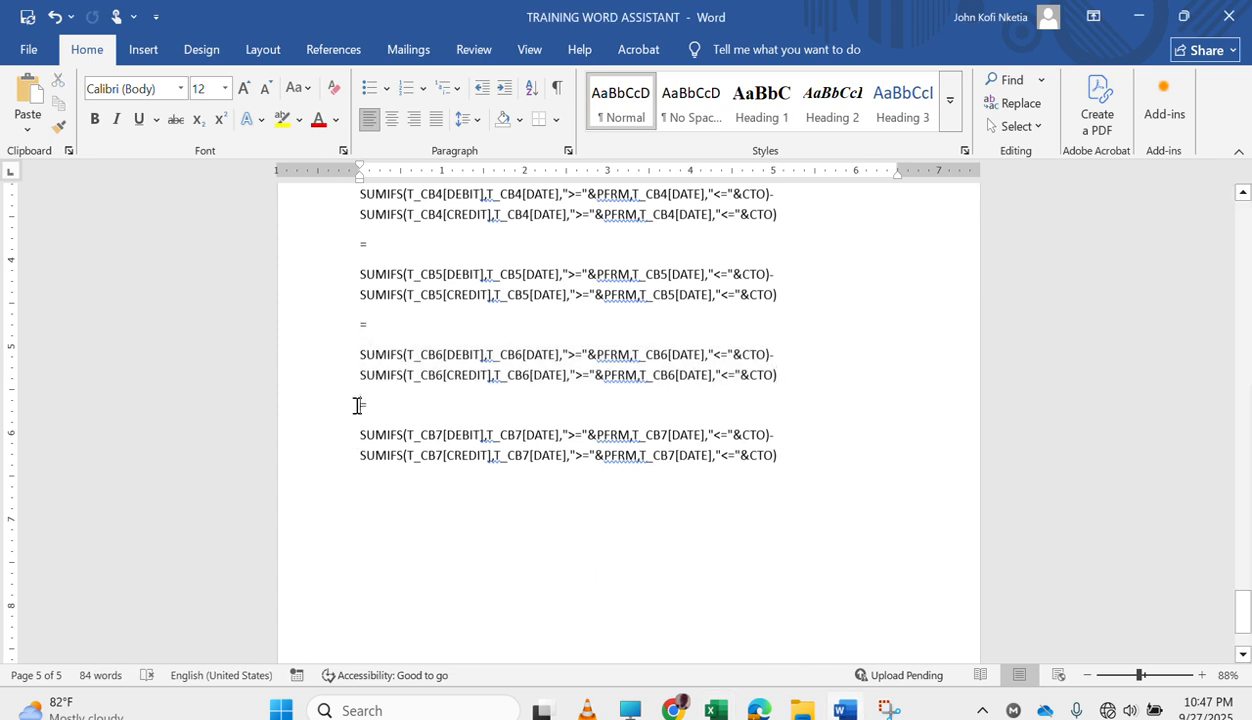
drag(358, 405, 817, 464)
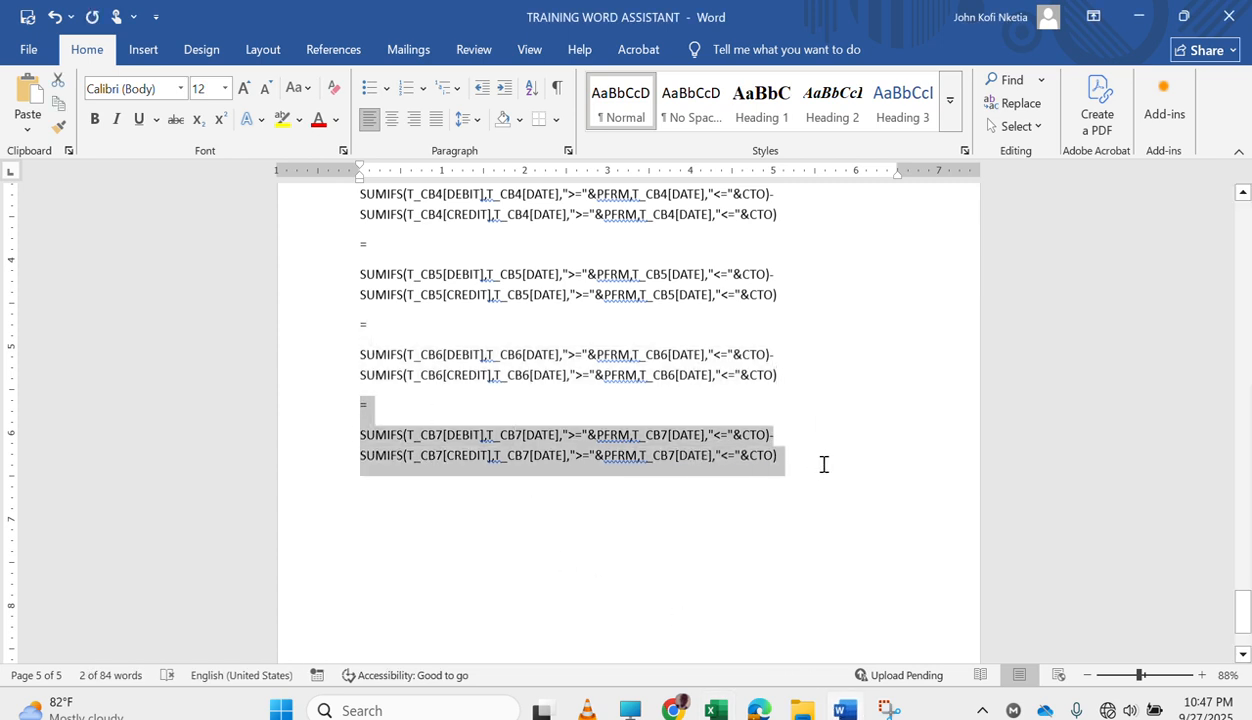
mouse_move(715, 710)
click(680, 595)
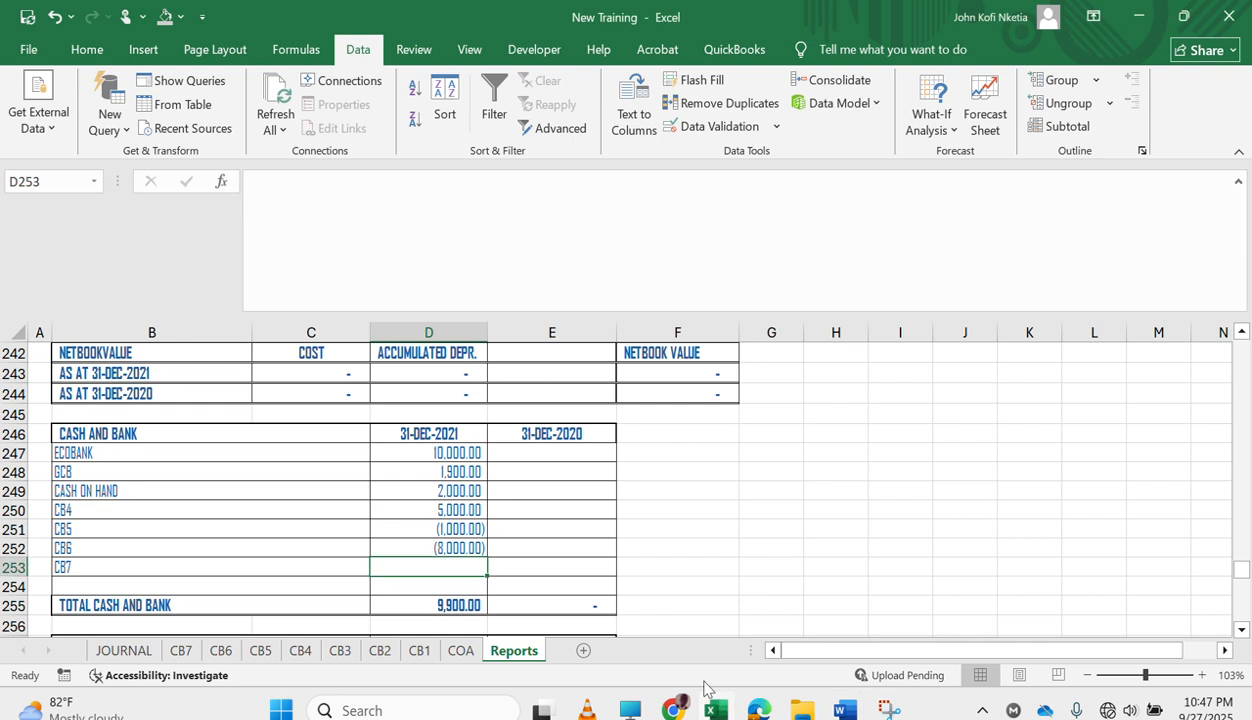
click(447, 291)
text(= SUMIFS(T_CB7[DEBIT],T_CB7[DATE],">="&PFRM,T_CB7[DATE],"<="&CTO)-SUMIFS(T_CB7[CREDIT],T_CB7[DATE],">="&PFRM,T_CB7[DATE],"<="&CTO))
key(Return)
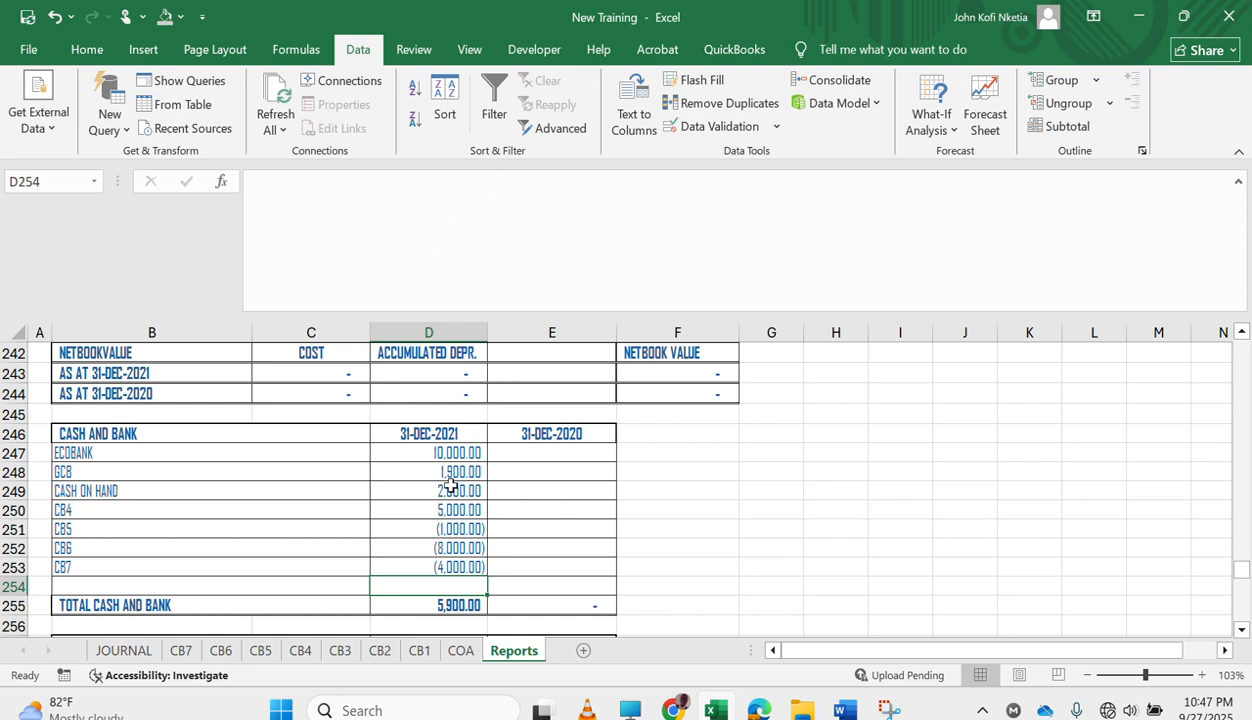
Select E247 for the 31-DEC-2020 balances, switch to Word and make the CASH BALANCE CURRENT heading bold.
click(541, 451)
mouse_move(843, 710)
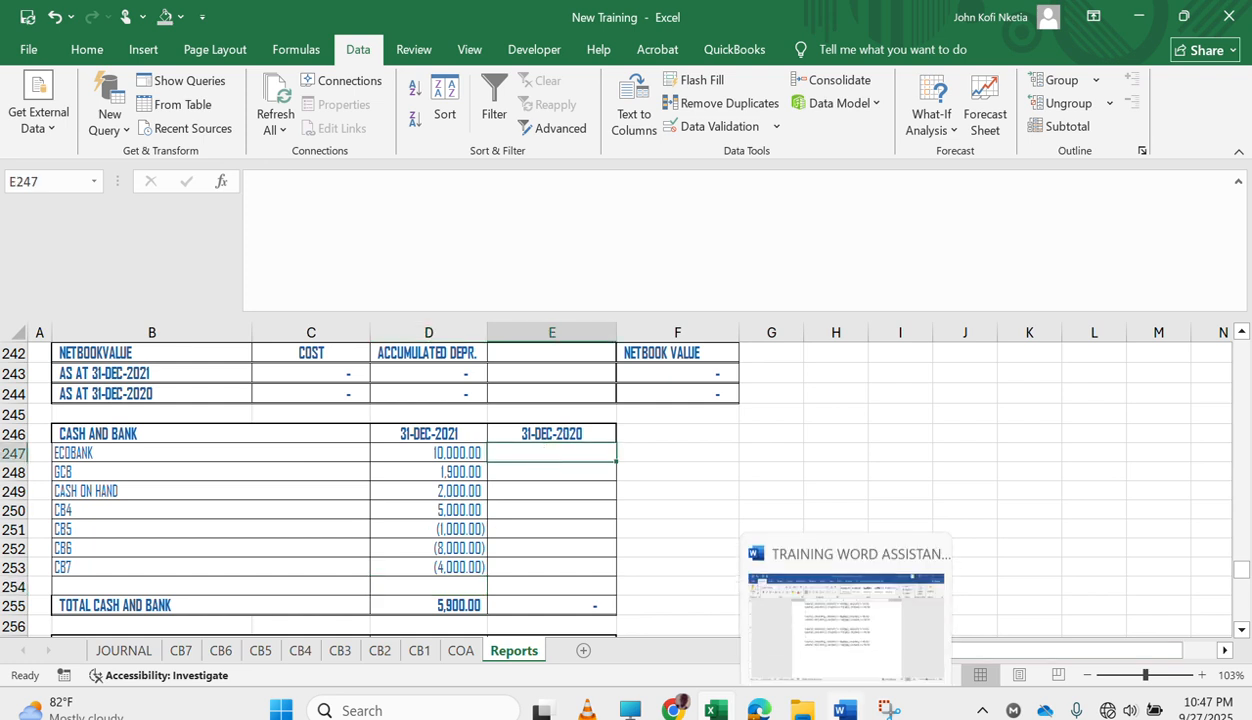
click(833, 625)
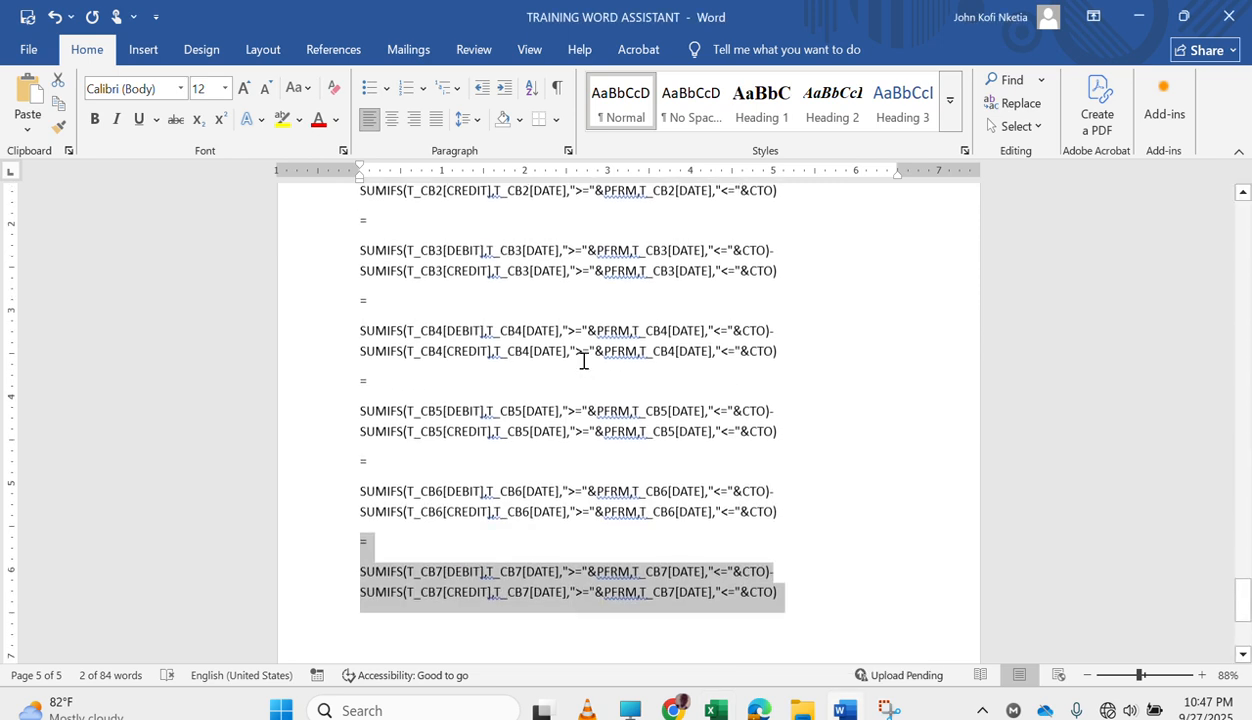
scroll(584, 361, up, 5)
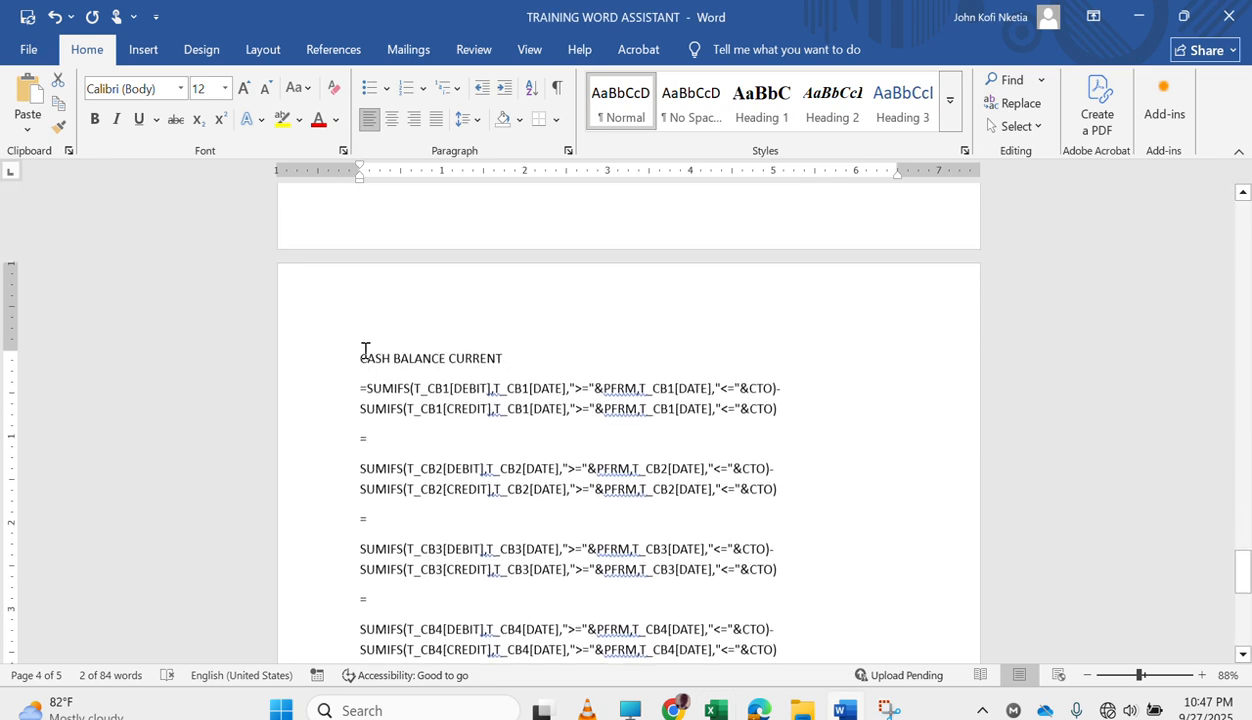
drag(362, 358, 503, 358)
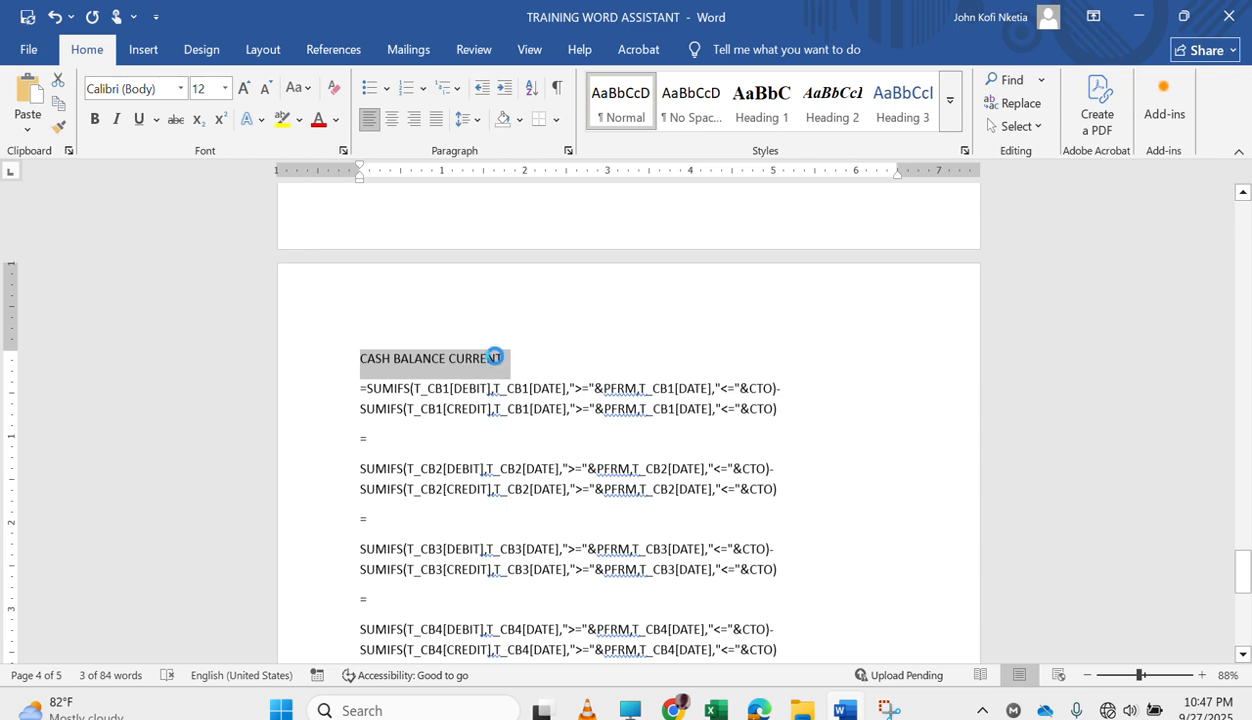
key(ctrl+b)
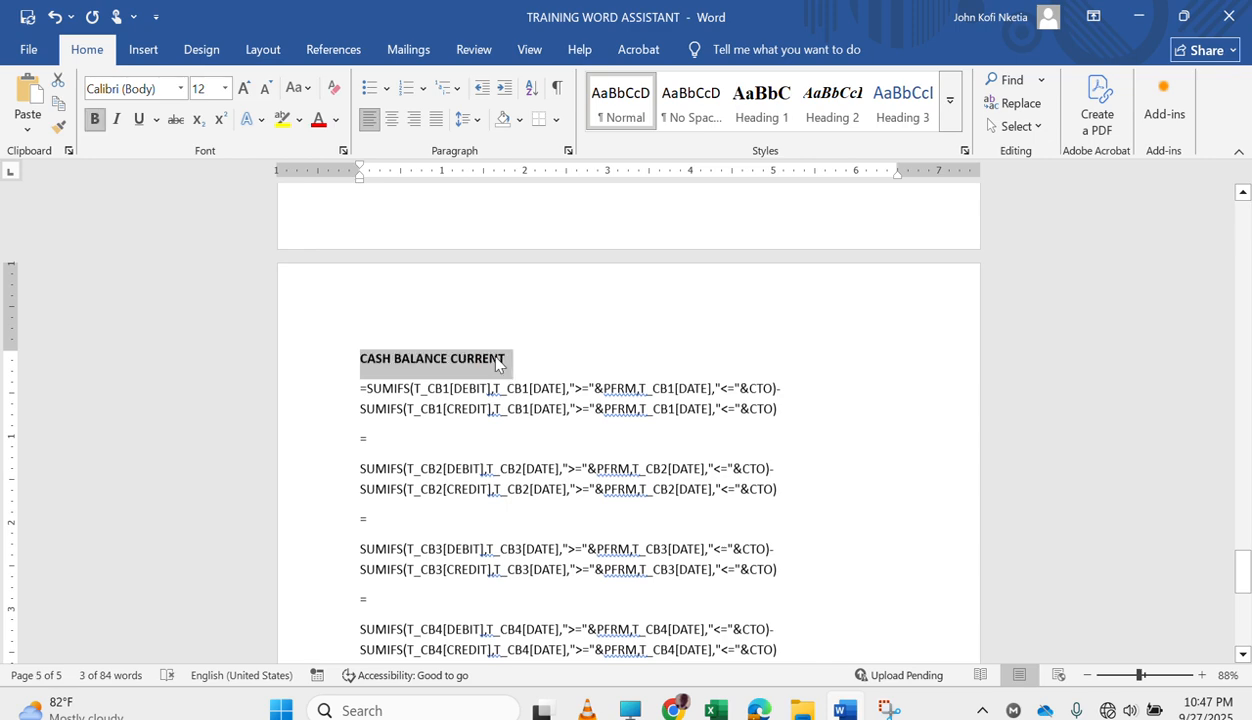
Copy the CASH BALANCE CURRENT heading together with all formulas from CB1 through CB7.
key(shift+Down)
key(shift+Down)
key(shift+Down)
key(shift+Down)
key(shift+Down)
key(shift+Down)
key(shift+Down)
key(shift+Down)
key(shift+Down)
key(shift+Down)
key(shift+Down)
key(shift+Down)
key(shift+Down)
key(shift+Down)
key(shift+Down)
key(shift+Down)
key(shift+Down)
key(shift+Down)
key(shift+Down)
key(shift+Down)
key(ctrl+c)
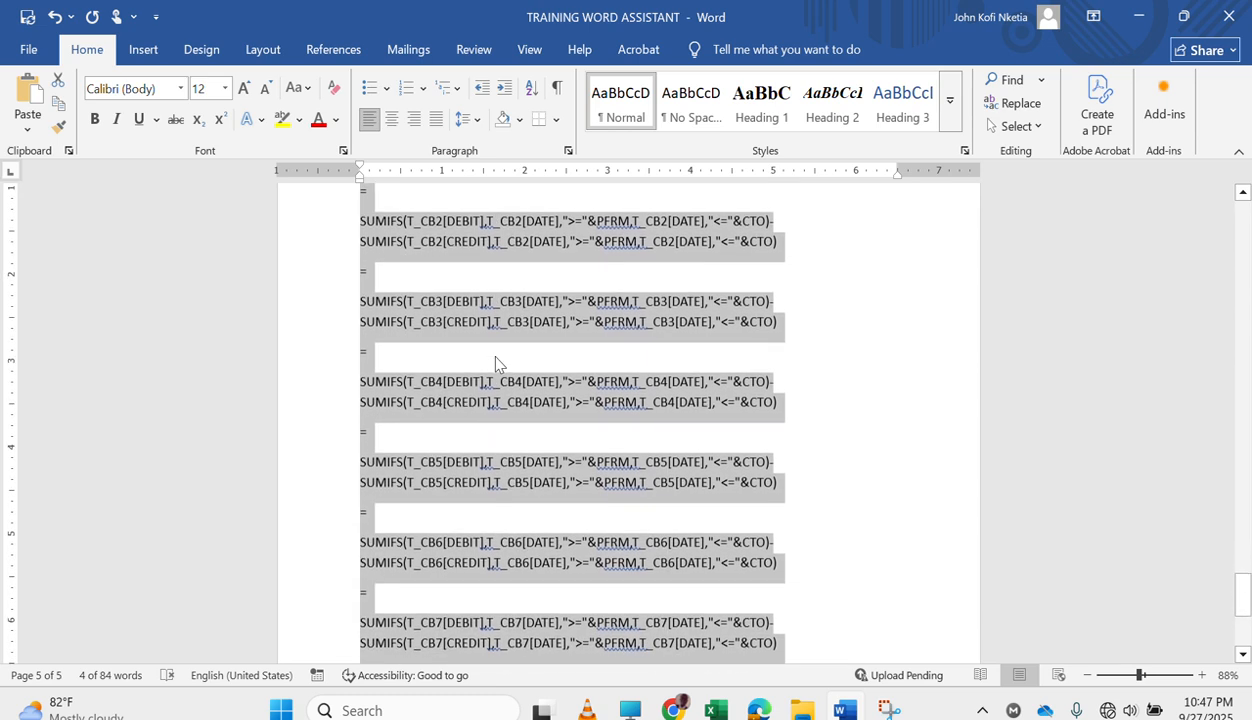
scroll(613, 453, down, 5)
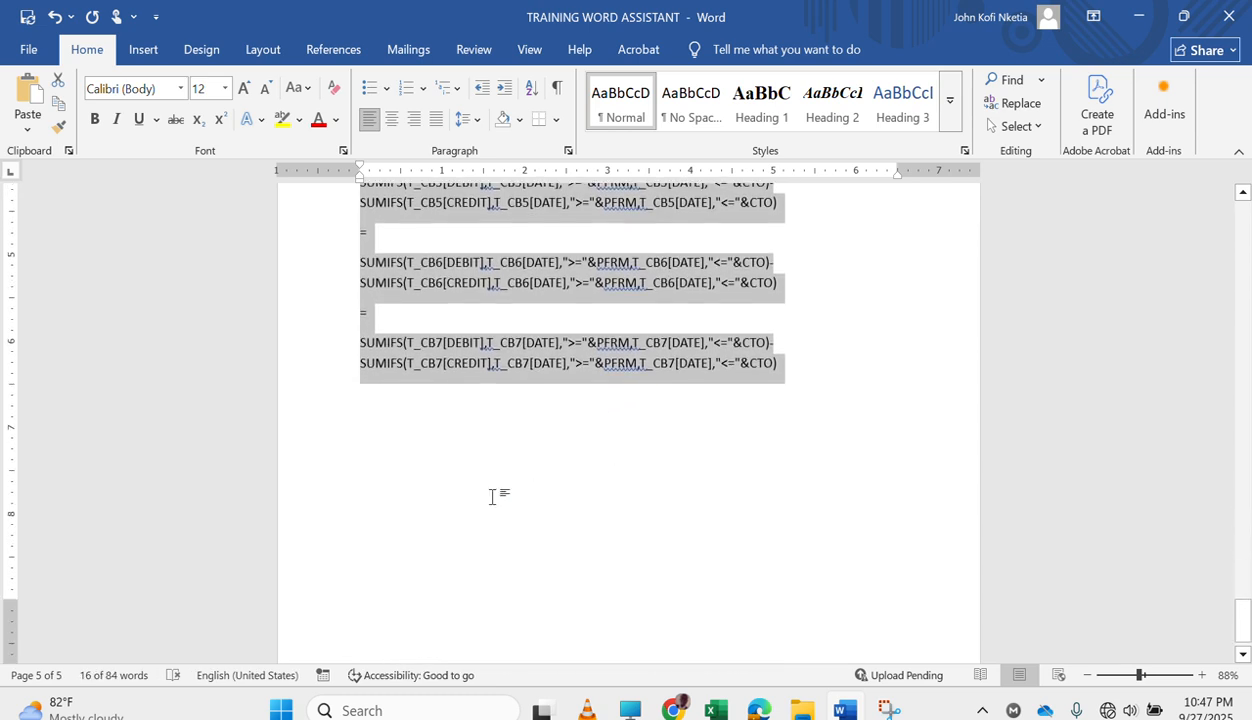
Add blank lines after the CB7 formula to reach a new page and paste the copied heading and formulas there.
click(490, 363)
key(Return)
key(BackSpace)
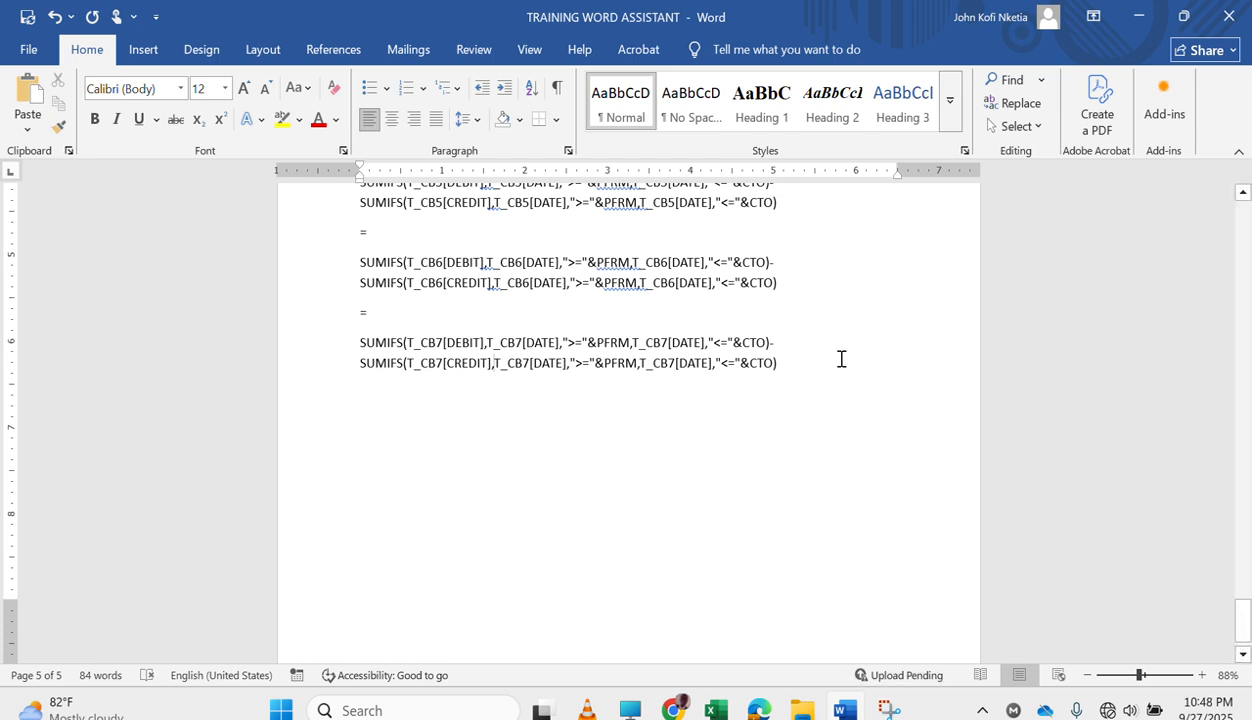
key(Return)
key(Return)
key(Return)
key(Return)
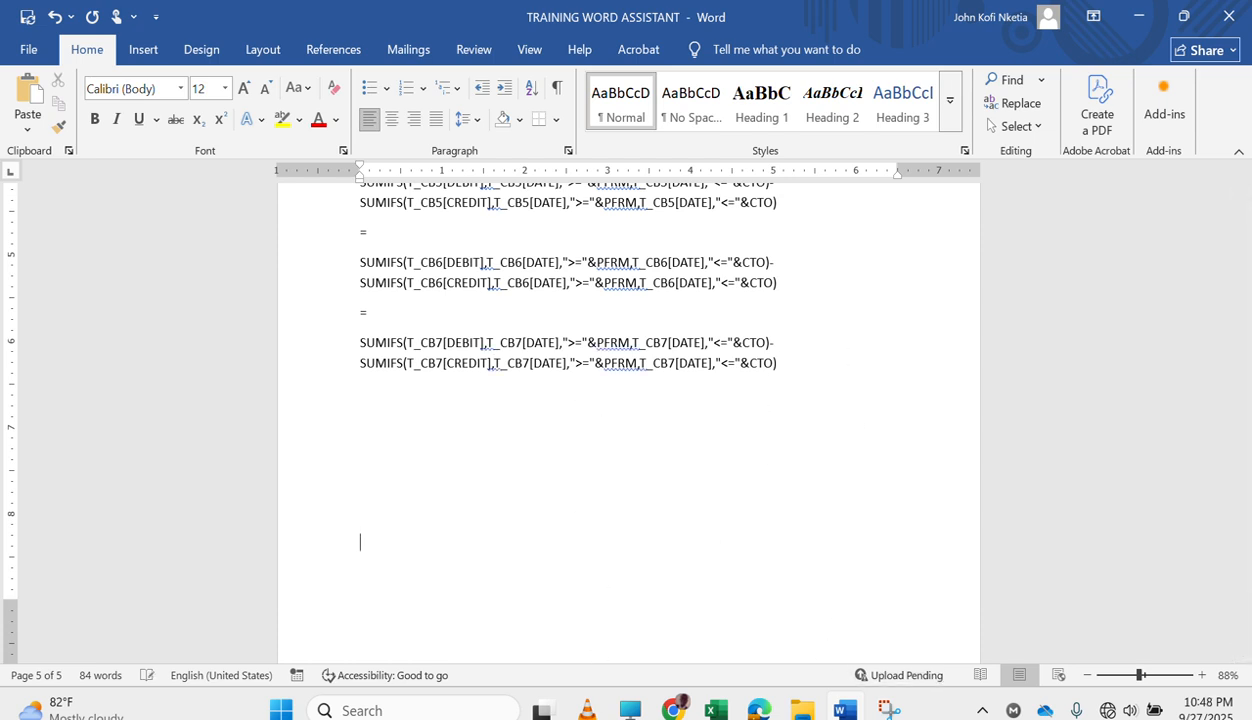
key(Return)
key(Return)
key(BackSpace)
key(BackSpace)
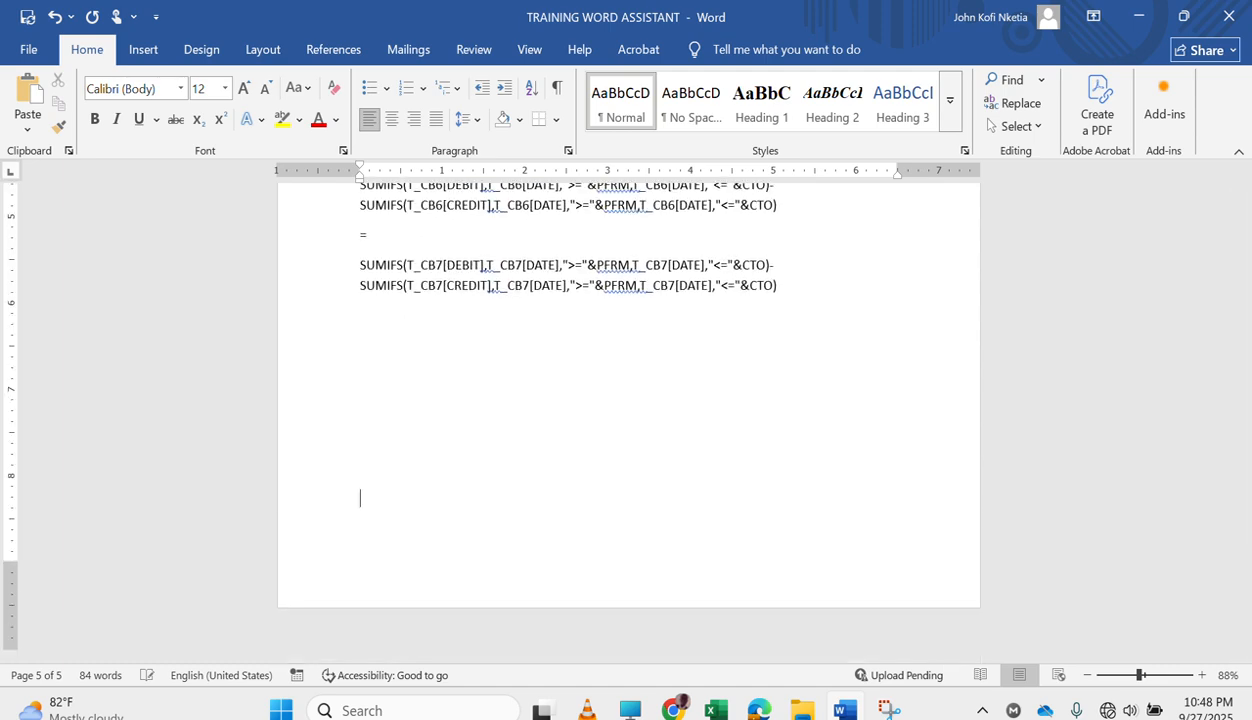
key(Return)
key(ctrl+v)
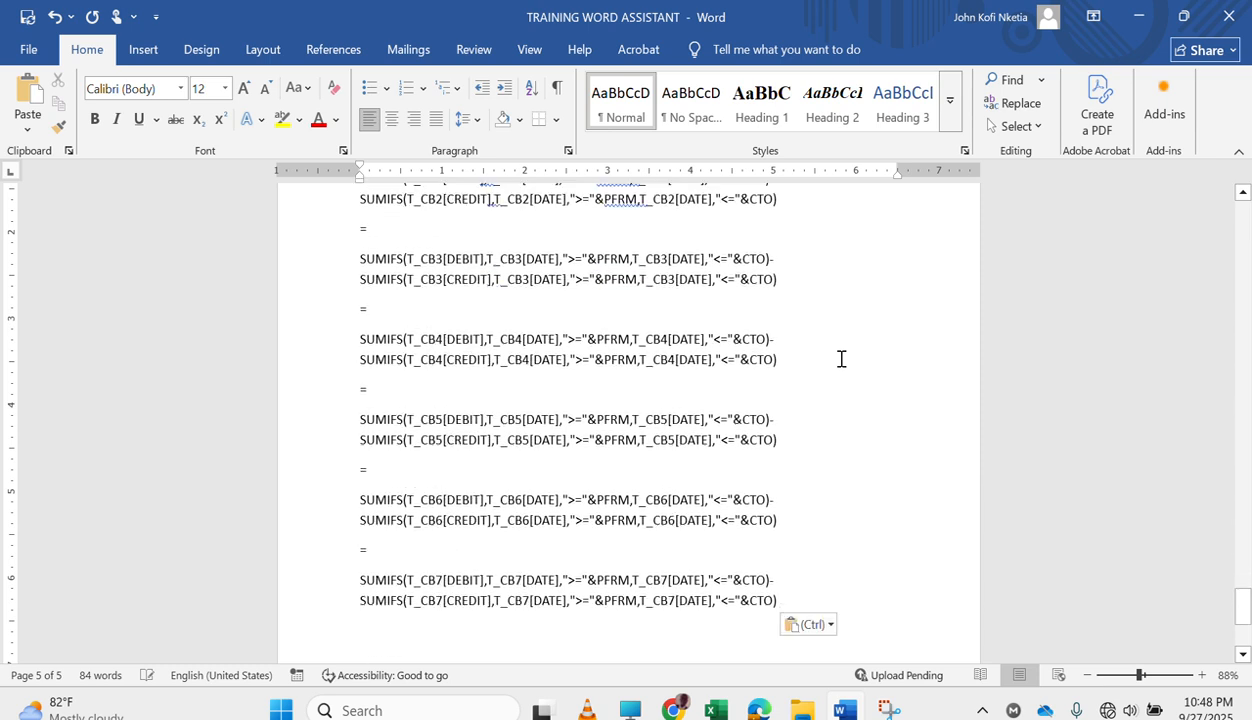
Set up a replacement of CTO with COTO for the pasted cash balance formulas on page 6.
scroll(636, 355, up, 4)
scroll(636, 355, up, 1)
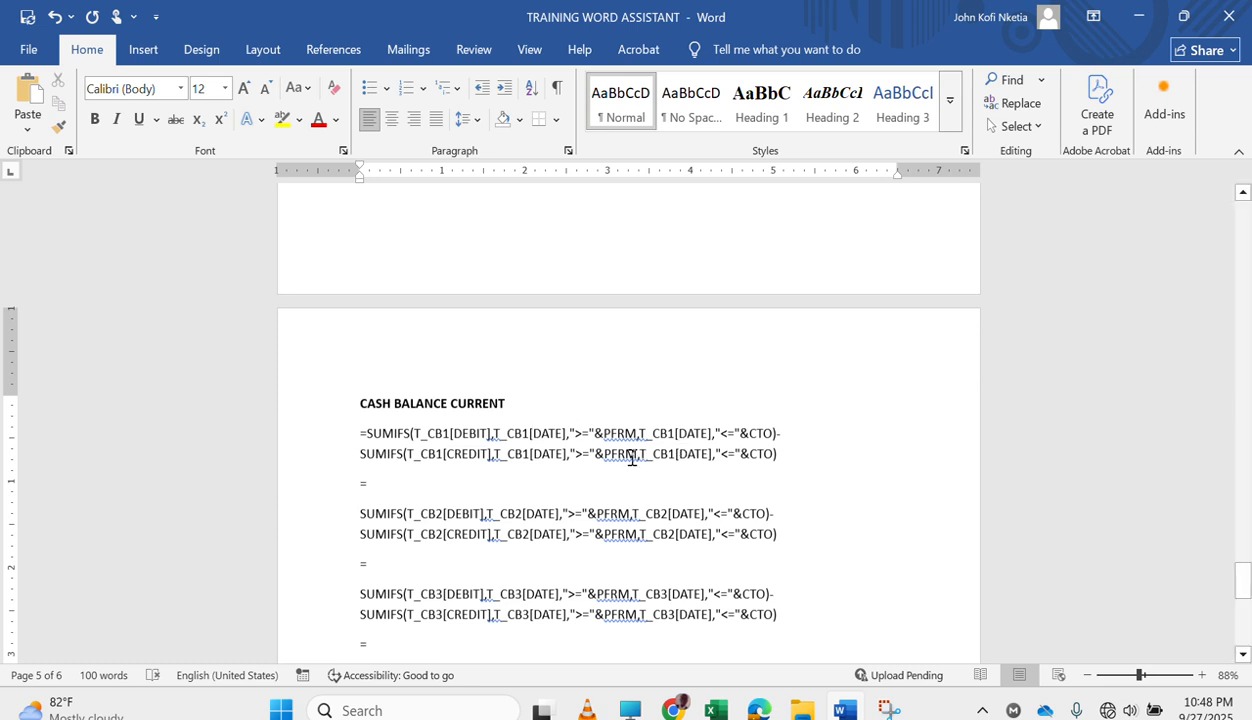
click(754, 428)
double_click(756, 433)
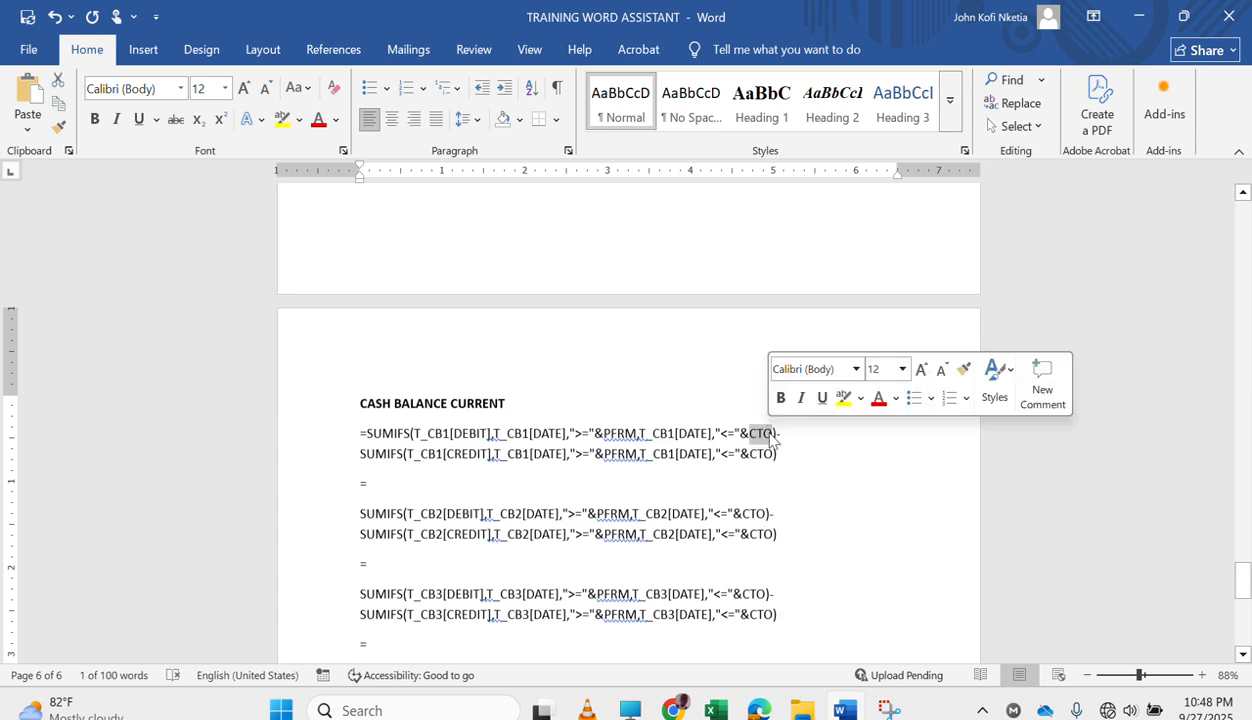
key(ctrl+h)
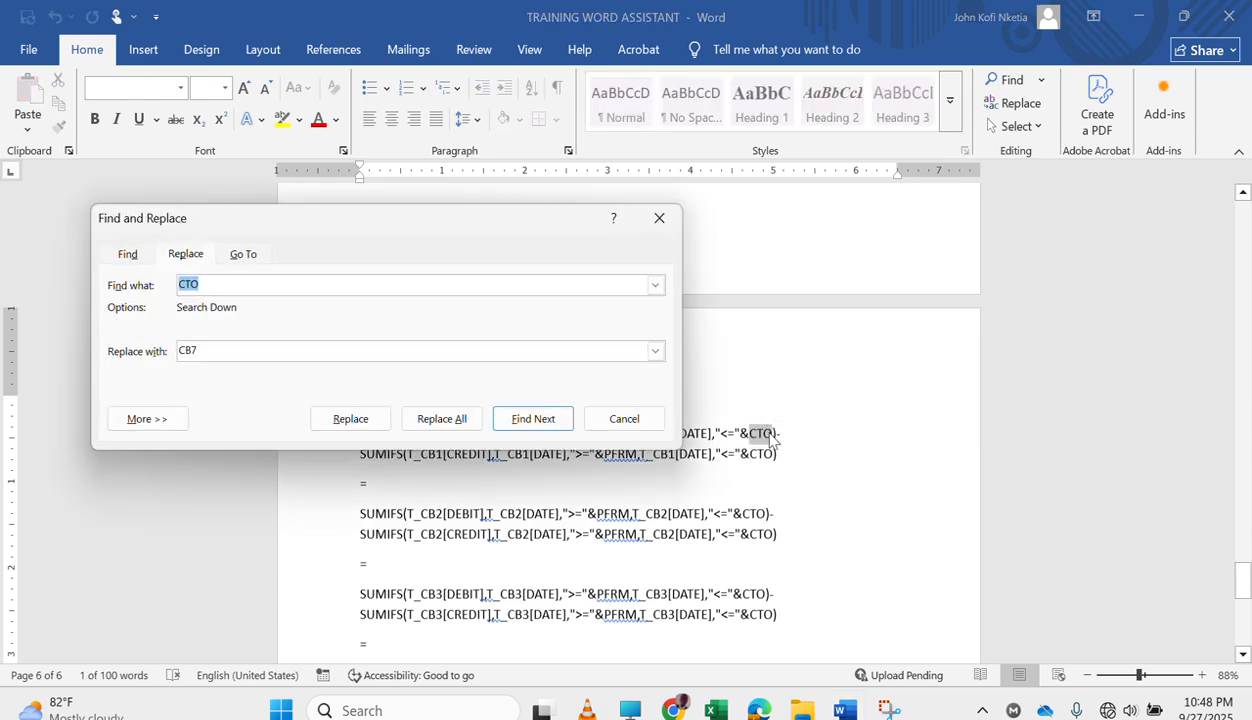
key(Tab)
text(COTO)
scroll(745, 411, up, 3)
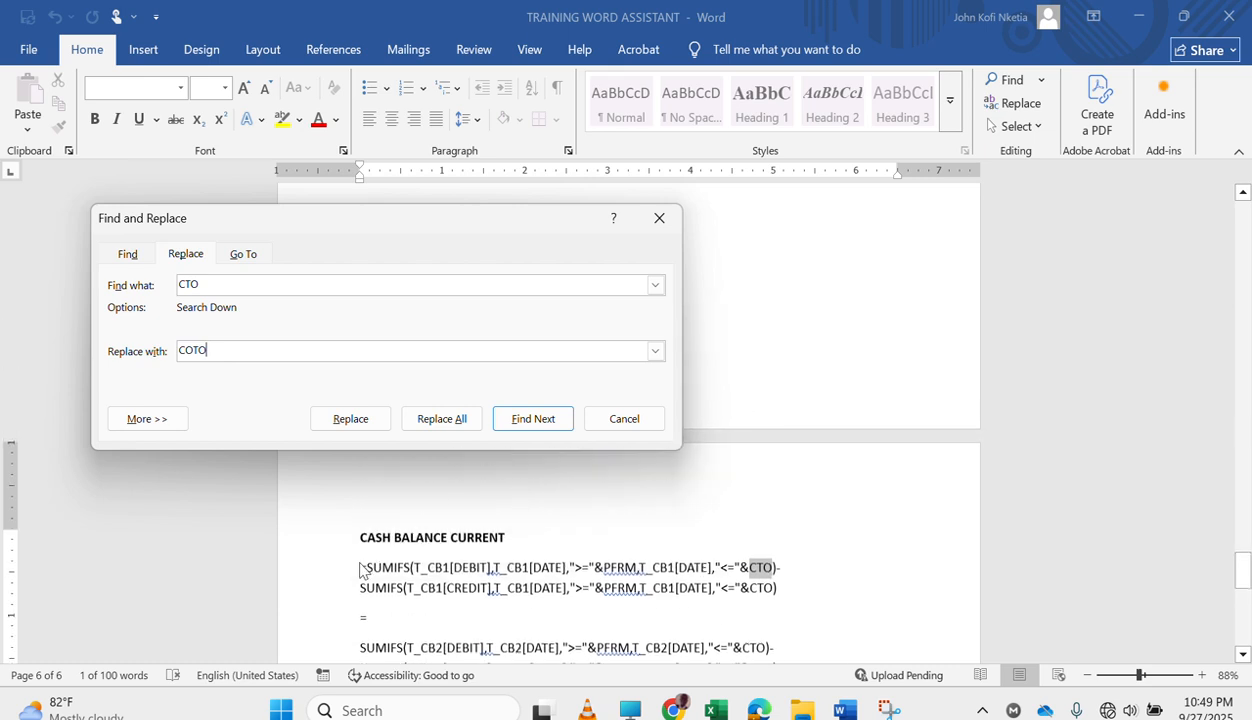
Change the heading above the pasted formulas to CASH BALANCE COMPARATIVE.
click(362, 570)
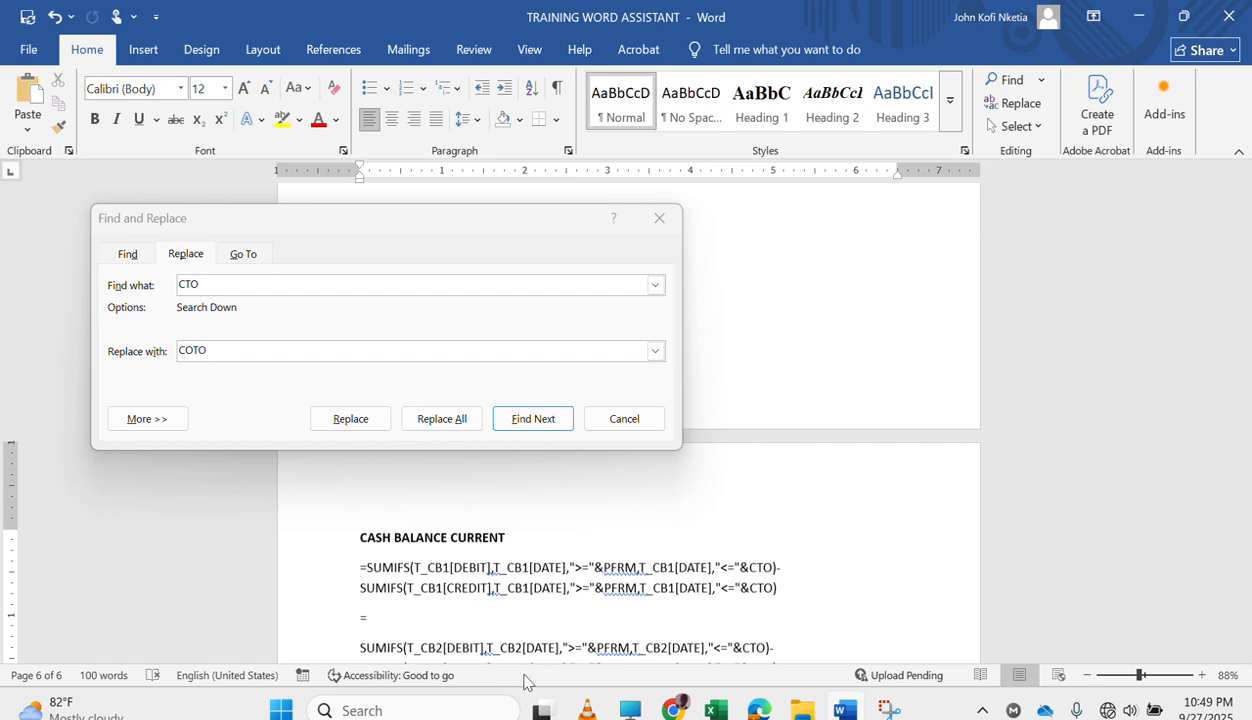
scroll(587, 595, down, 10)
scroll(589, 598, up, 10)
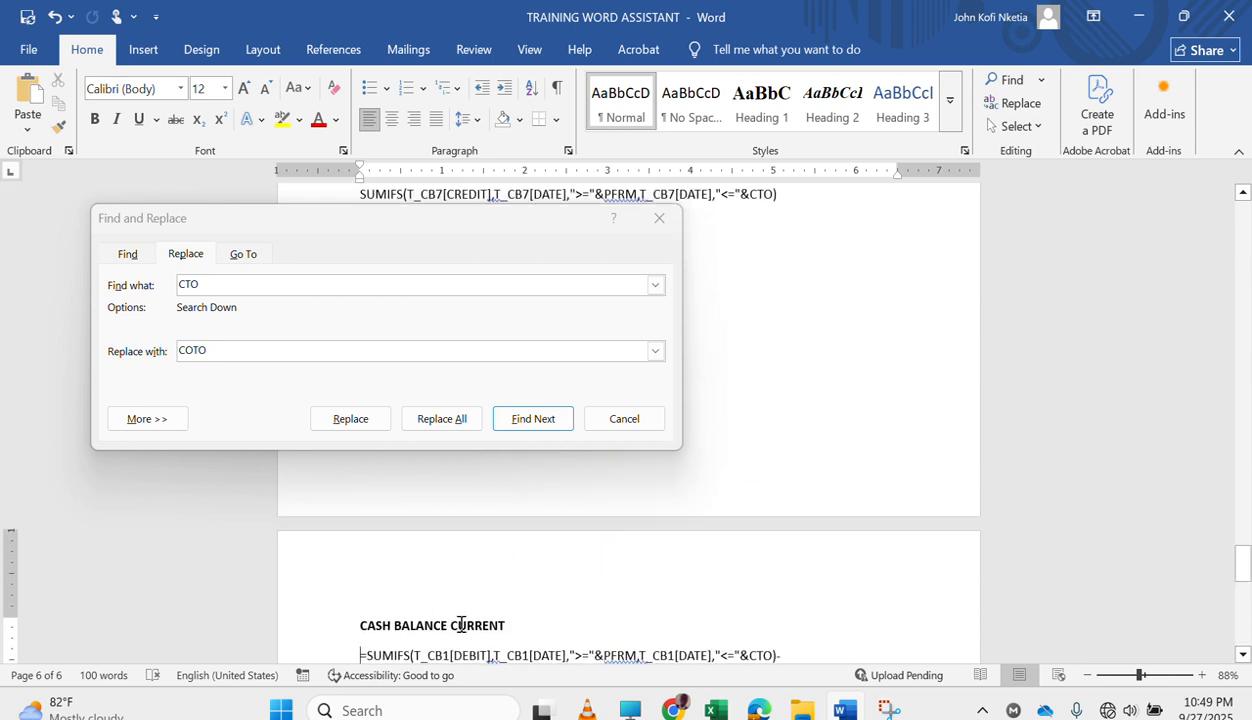
double_click(460, 625)
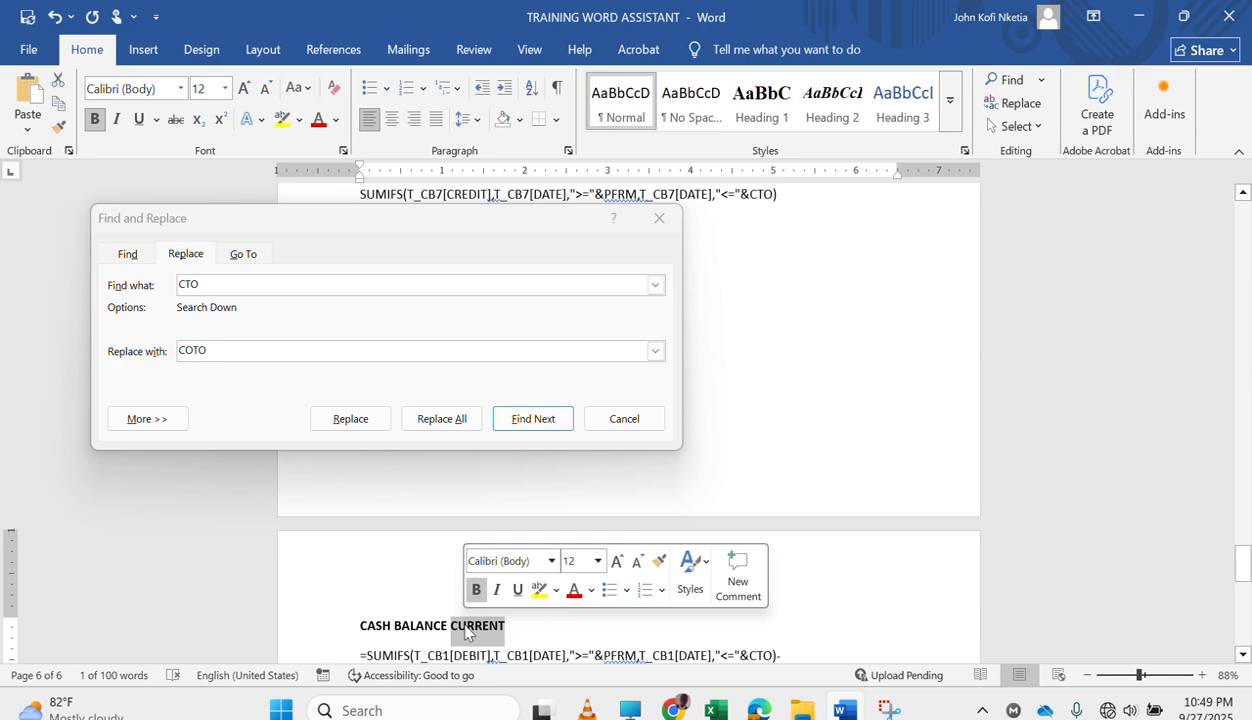
text(COMPARATIVE)
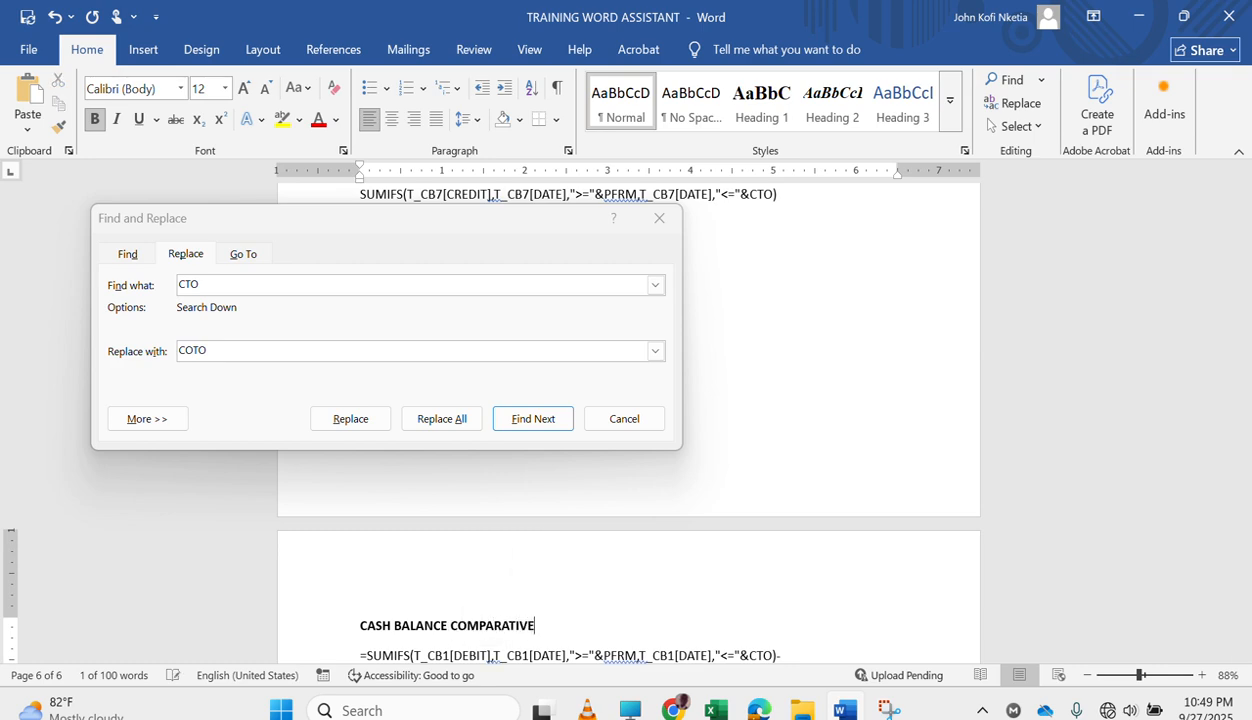
Replace every CTO with COTO in the CB1 to CB7 formulas under the comparative heading only, leaving out the rest of the document.
scroll(447, 637, down, 3)
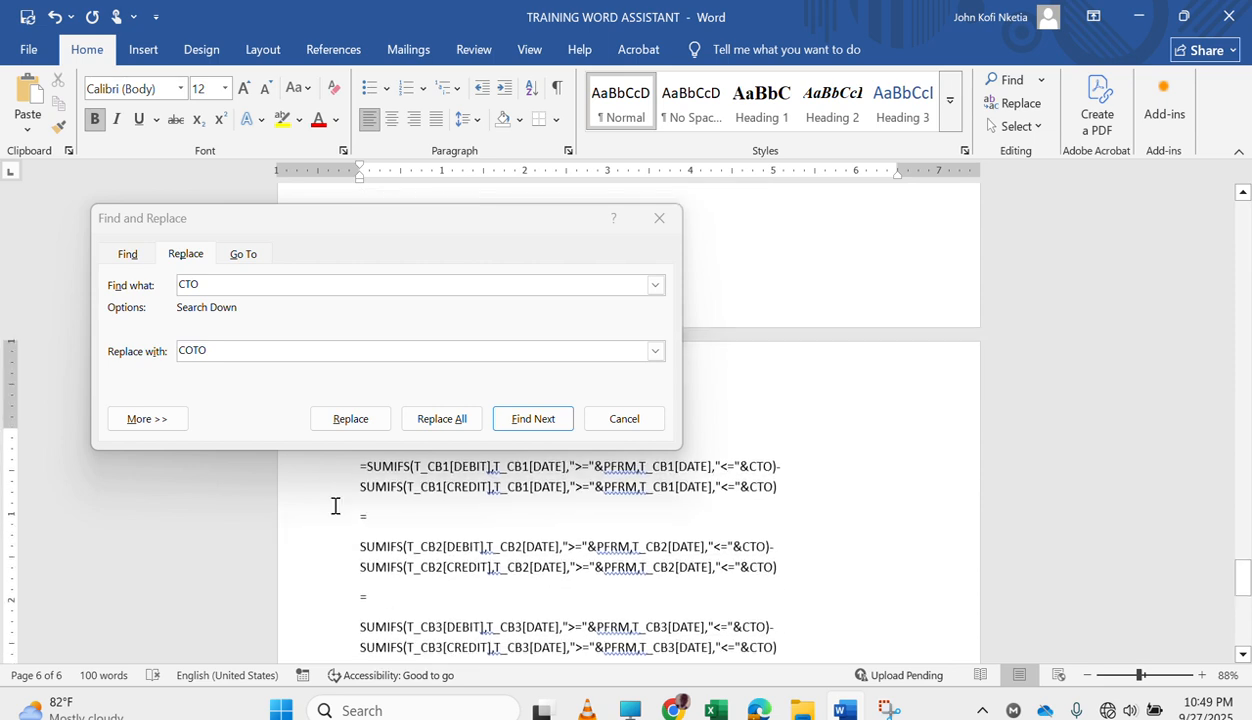
drag(358, 466, 568, 565)
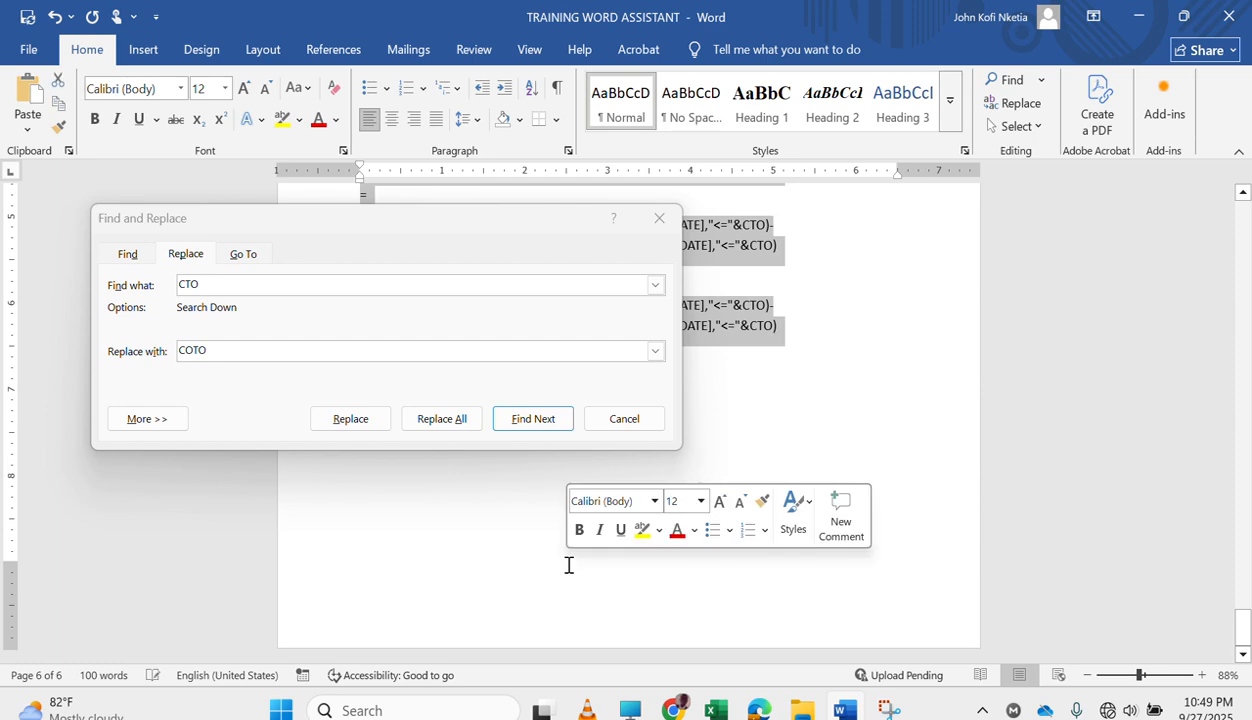
click(440, 422)
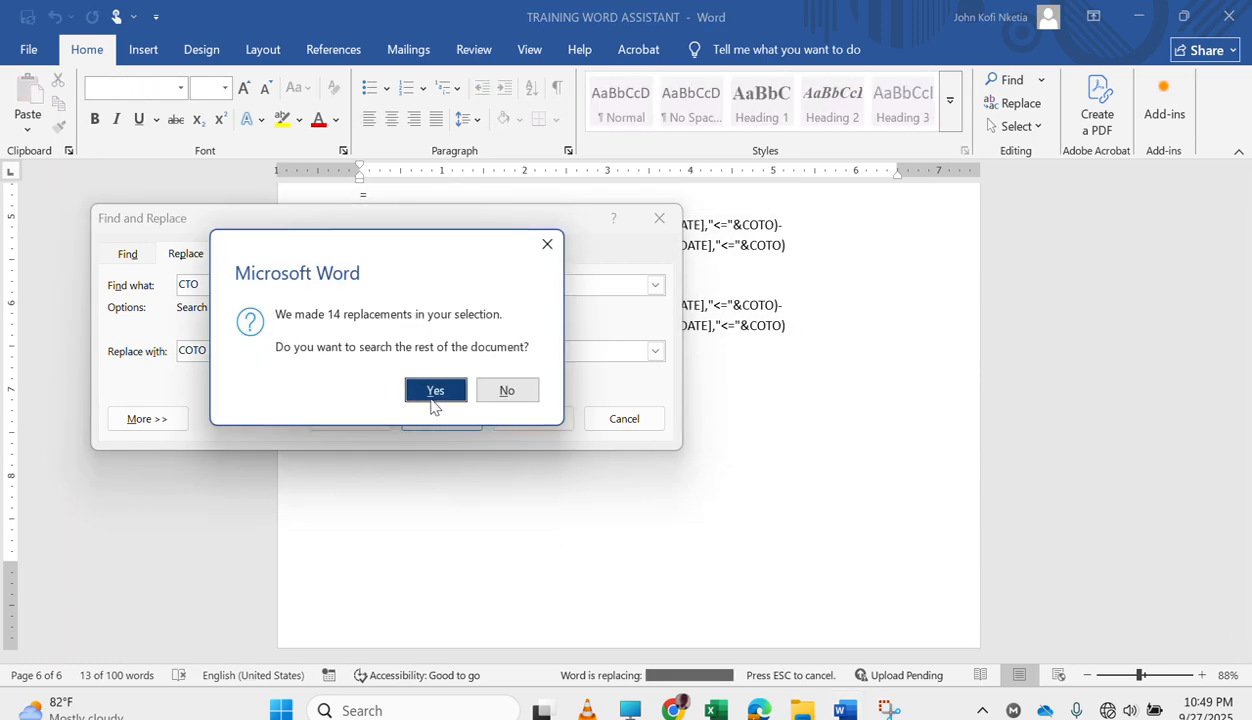
click(447, 385)
click(512, 399)
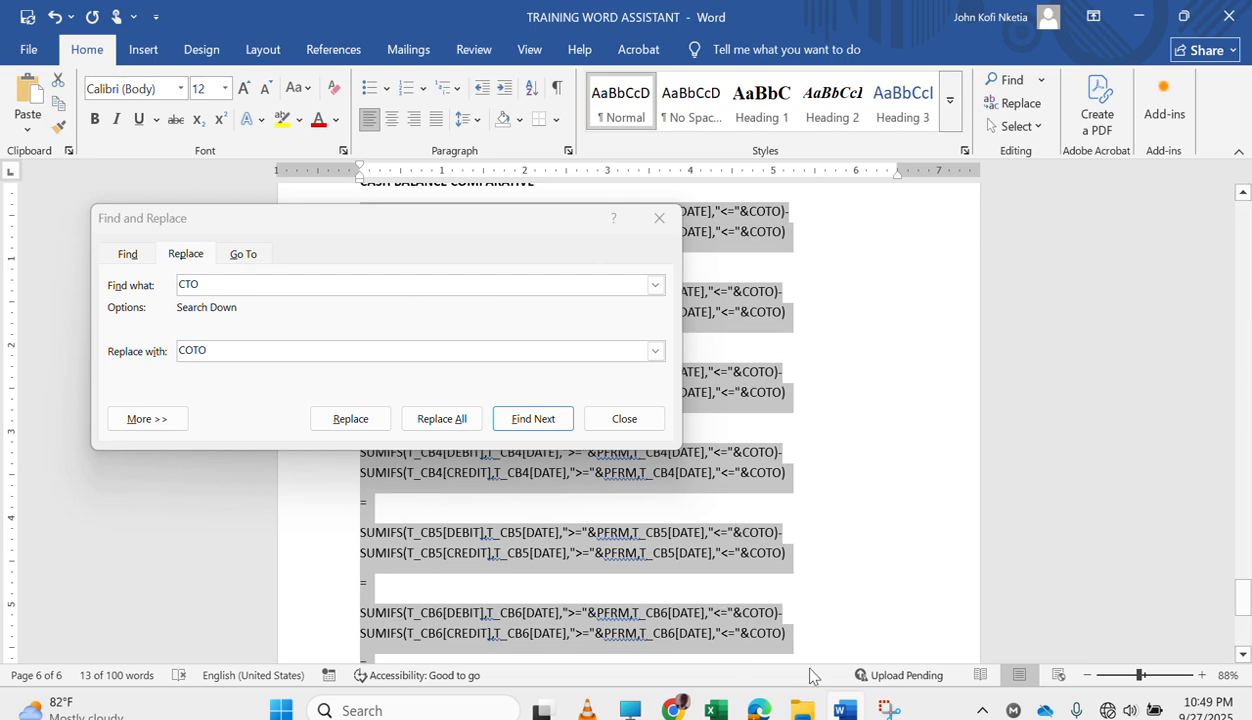
Switch to Excel and enter the copied comparative formula for CB1 in E247, leaving out the CB2 to CB7 formulas.
click(718, 708)
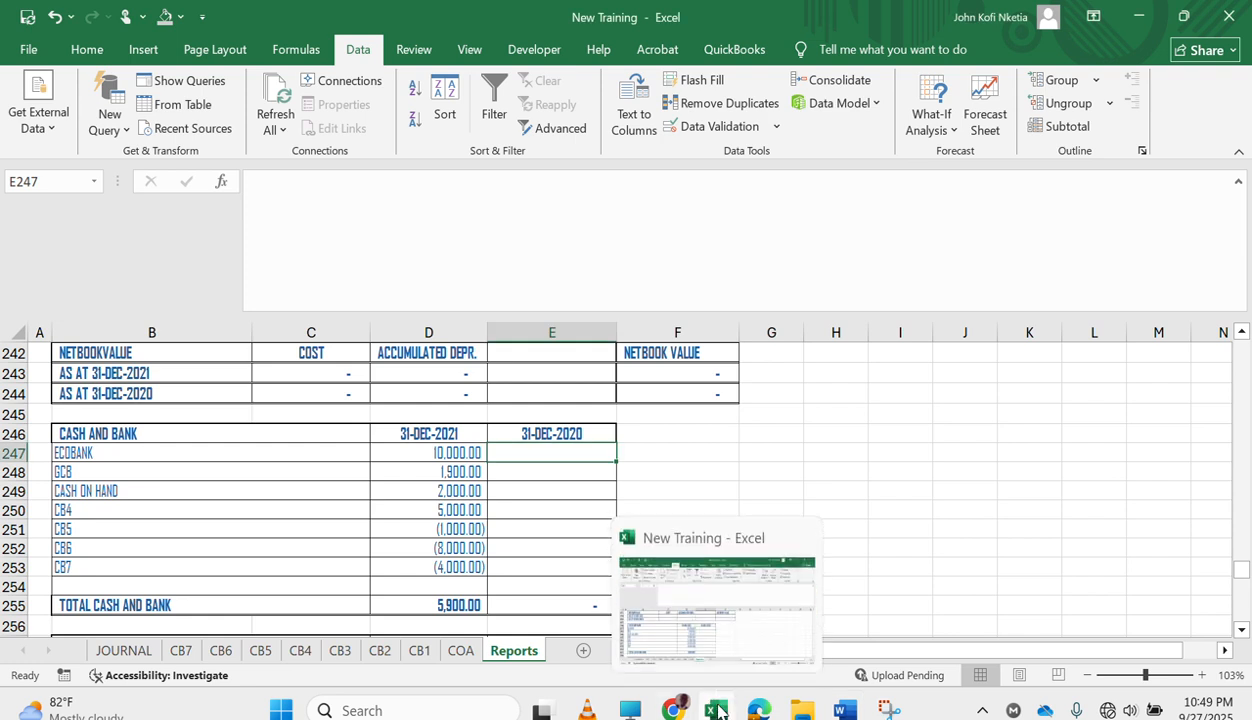
click(477, 184)
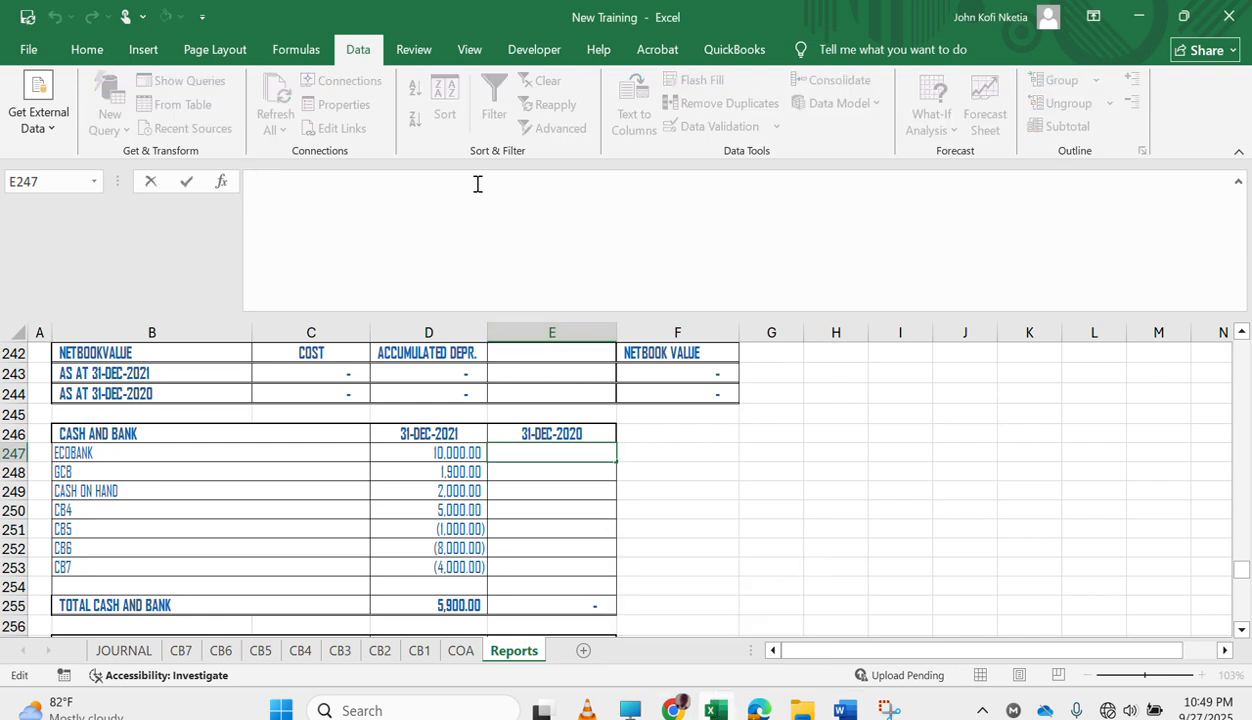
key(ctrl+v)
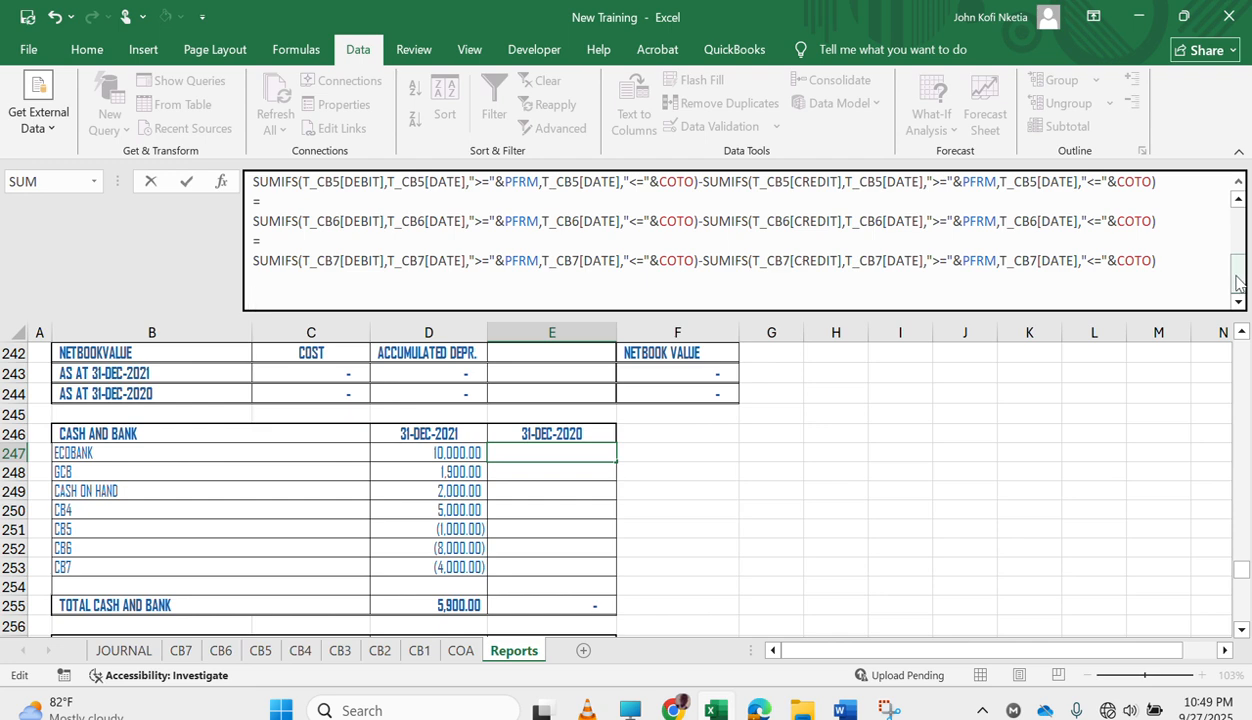
scroll(1212, 265, up, 3)
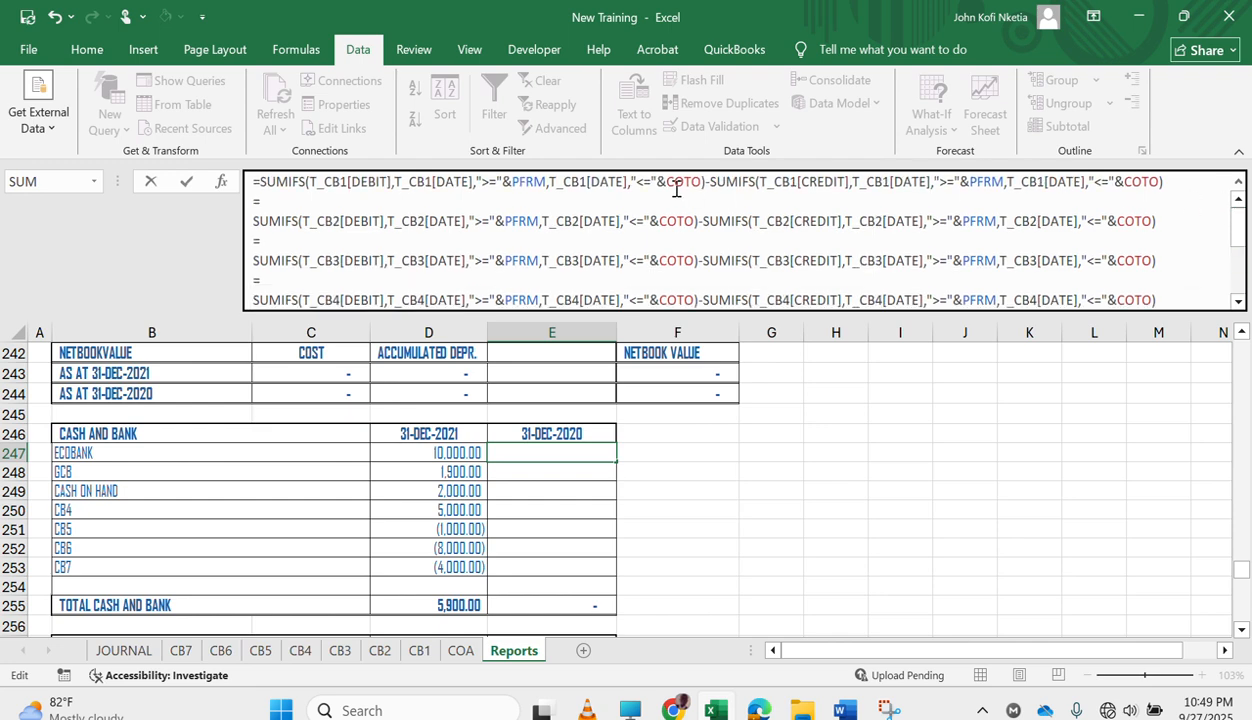
drag(252, 201, 391, 322)
key(ctrl+a)
key(Delete)
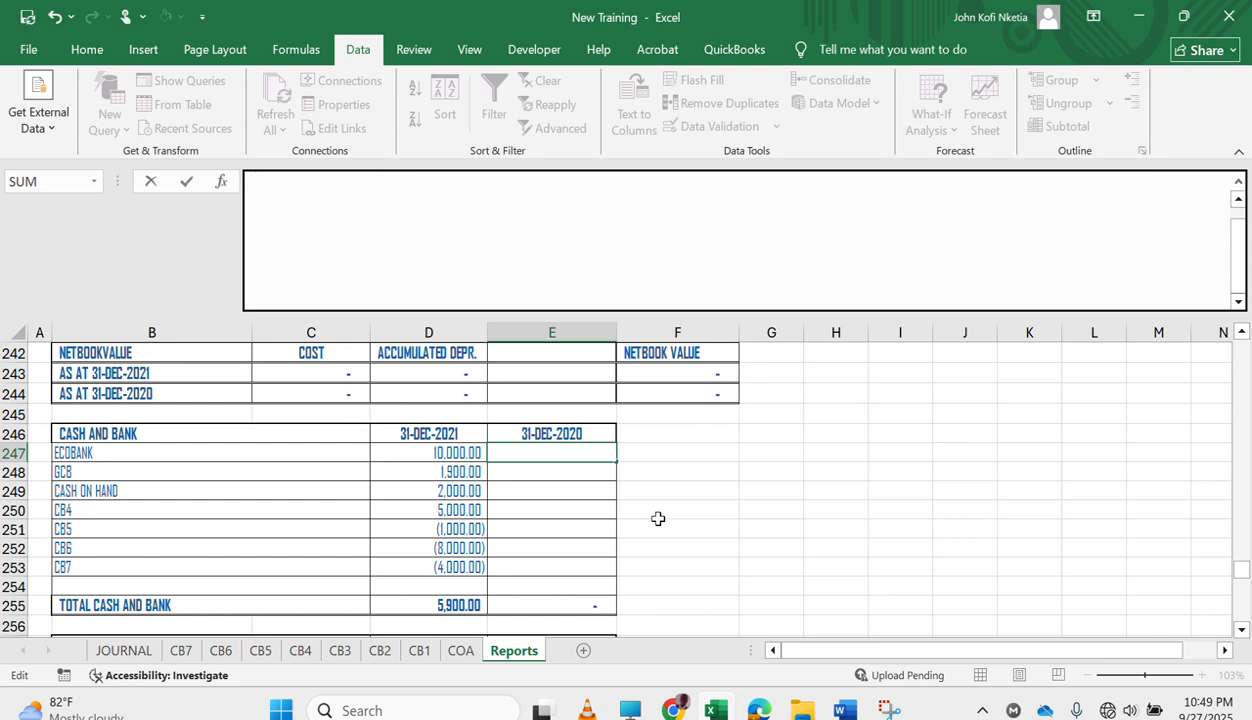
text(=SUMIFS(T_CB1[DEBIT],T_CB1[DATE],">="&PFRM,T_CB1[DATE],"<="&COTO)-SUMIFS(T_CB1[CREDIT],T_CB1[DATE],">="&PFRM,T_CB1[DATE],"<="&COTO))
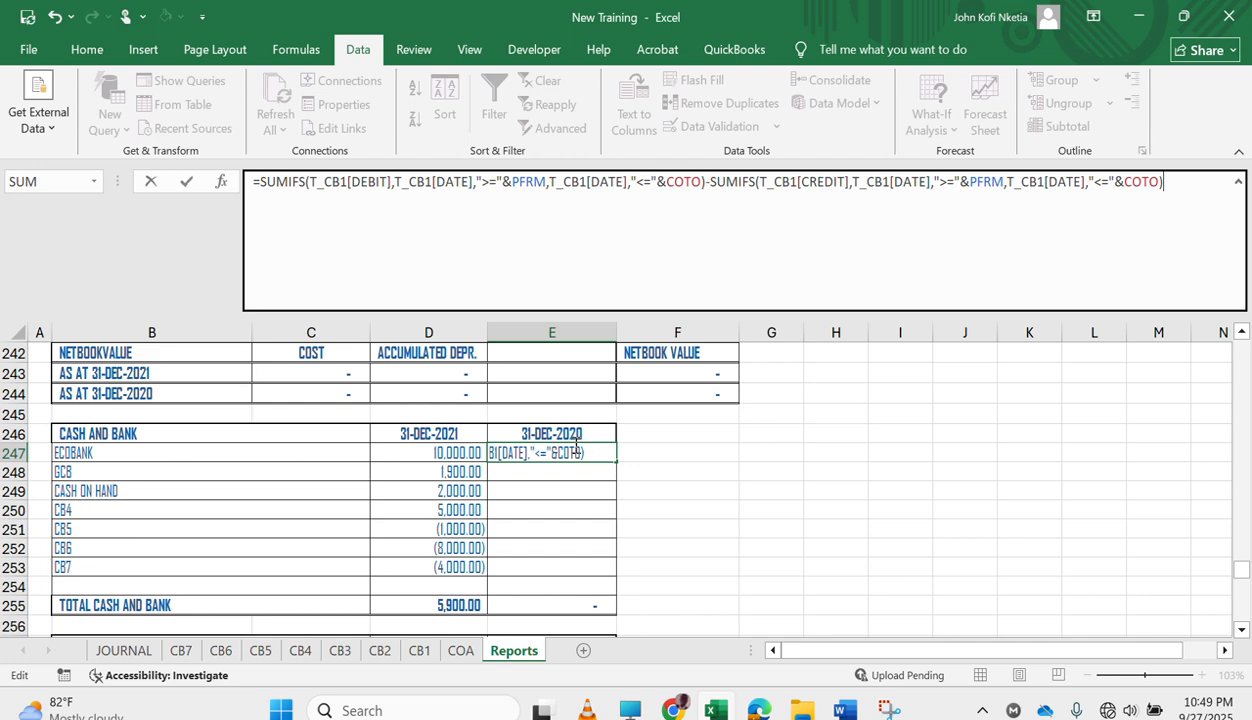
key(Return)
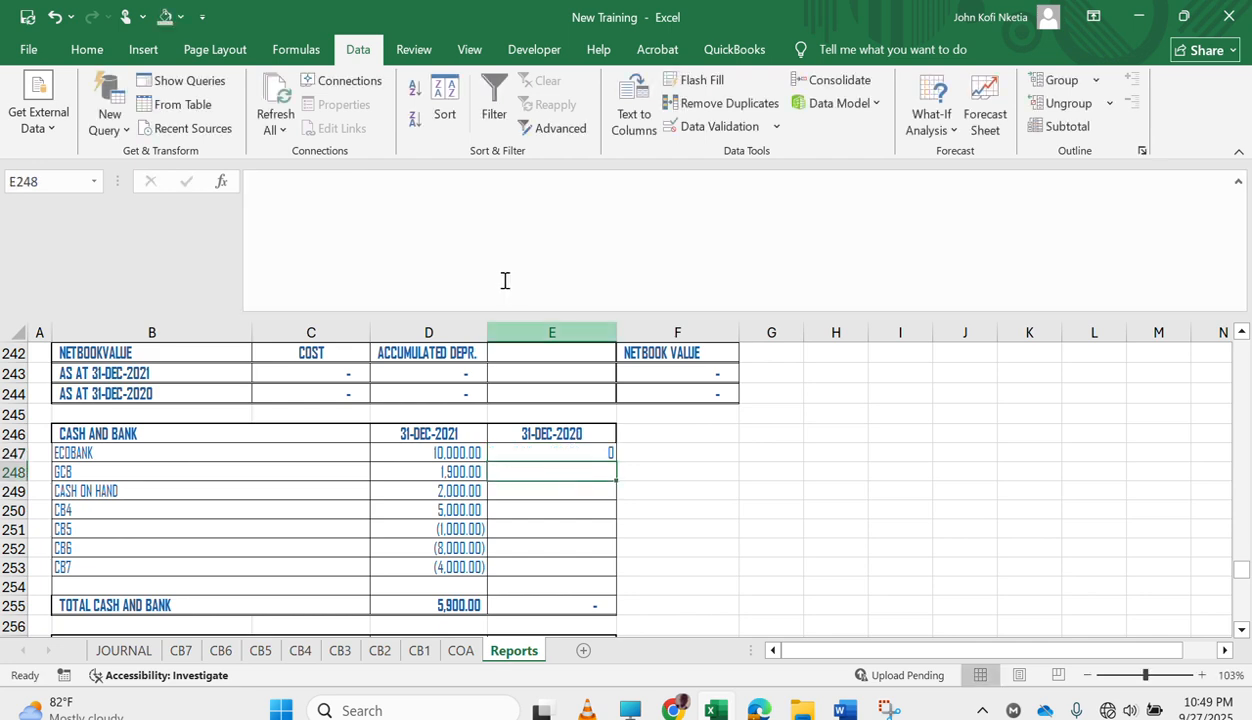
Paste the comparative formulas into E248, trim them to the CB2 formula ending in COTO, and enter it.
click(450, 265)
key(ctrl+v)
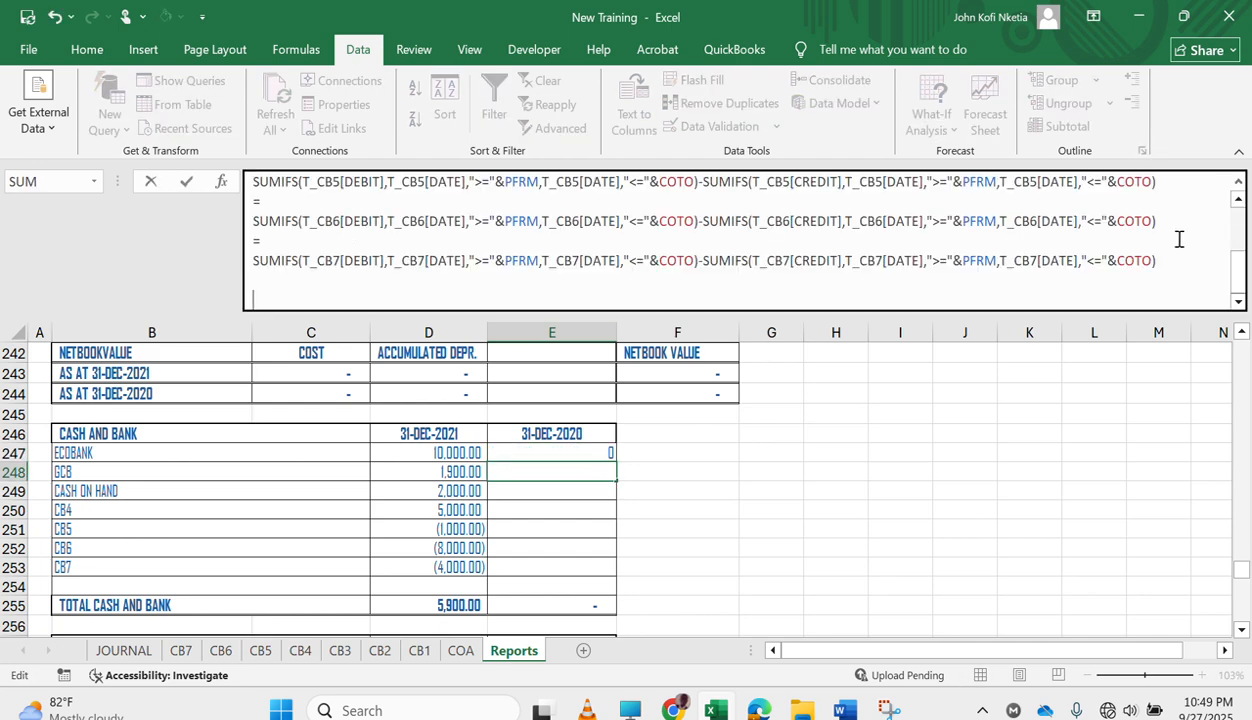
drag(1236, 282, 1237, 235)
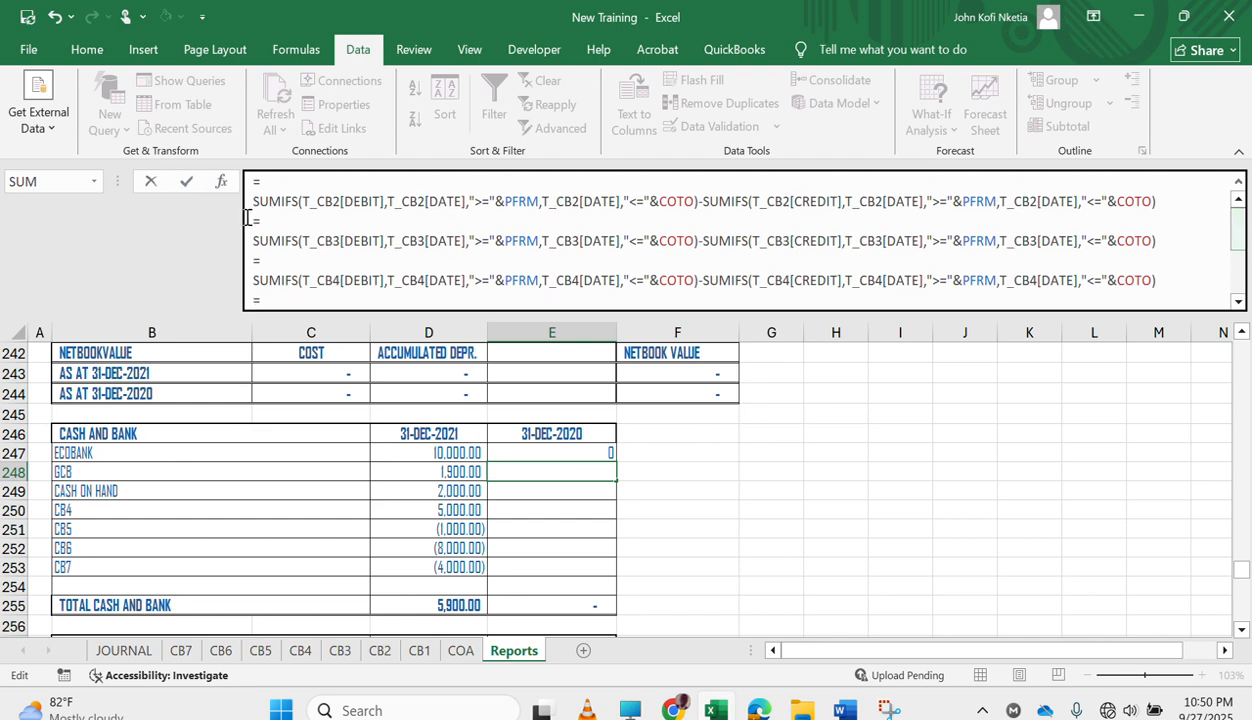
drag(257, 228, 420, 496)
key(Delete)
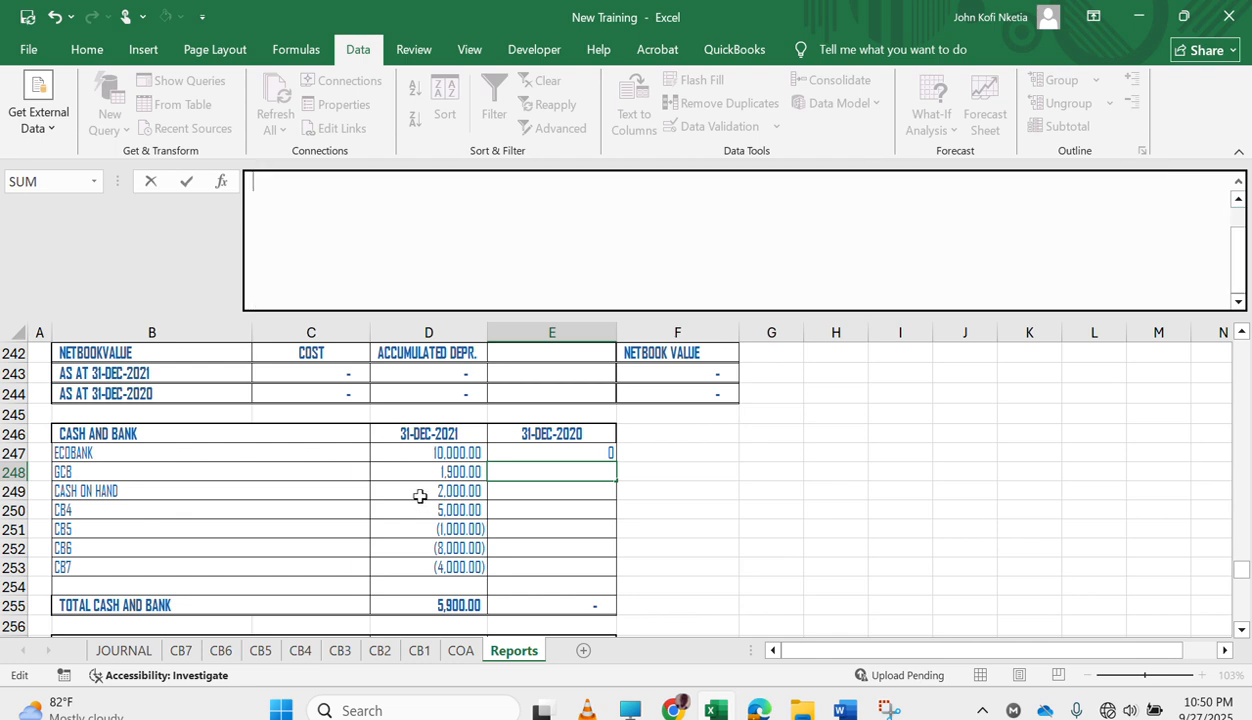
key(Return)
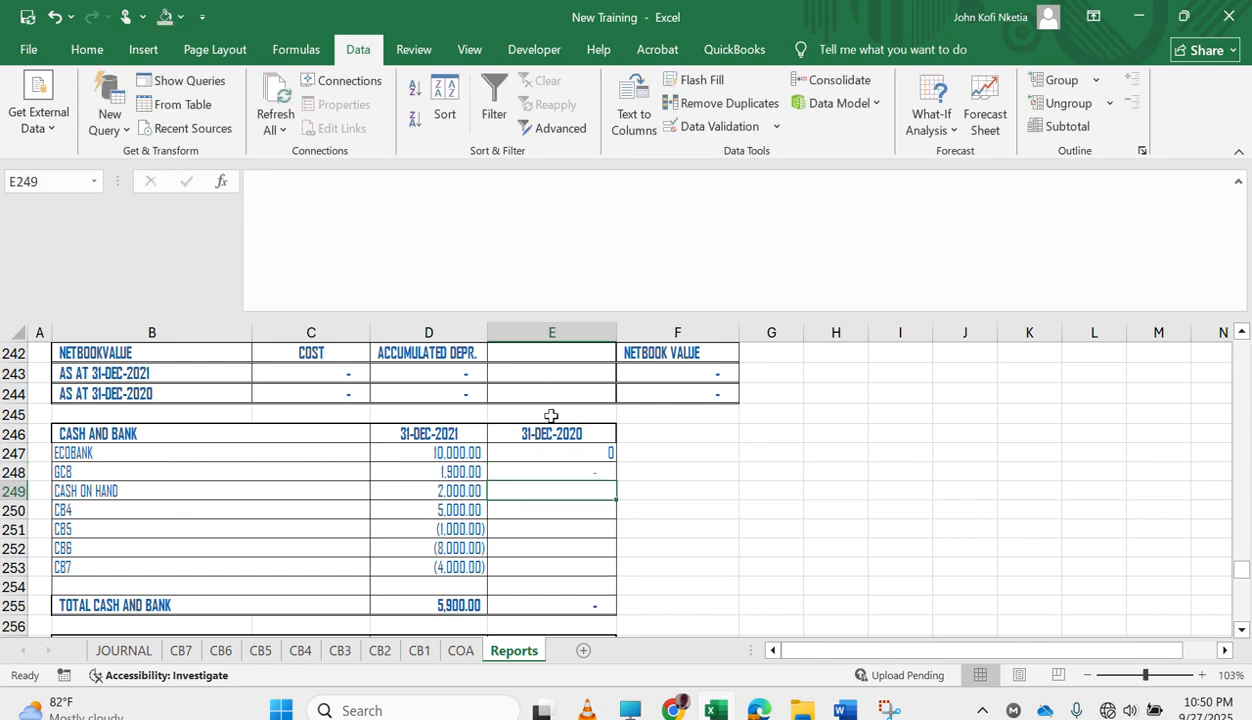
Paste the comparative formulas into E249, keep only the CB3 SUMIFS debit minus credit formula, and enter it.
click(537, 261)
key(ctrl+v)
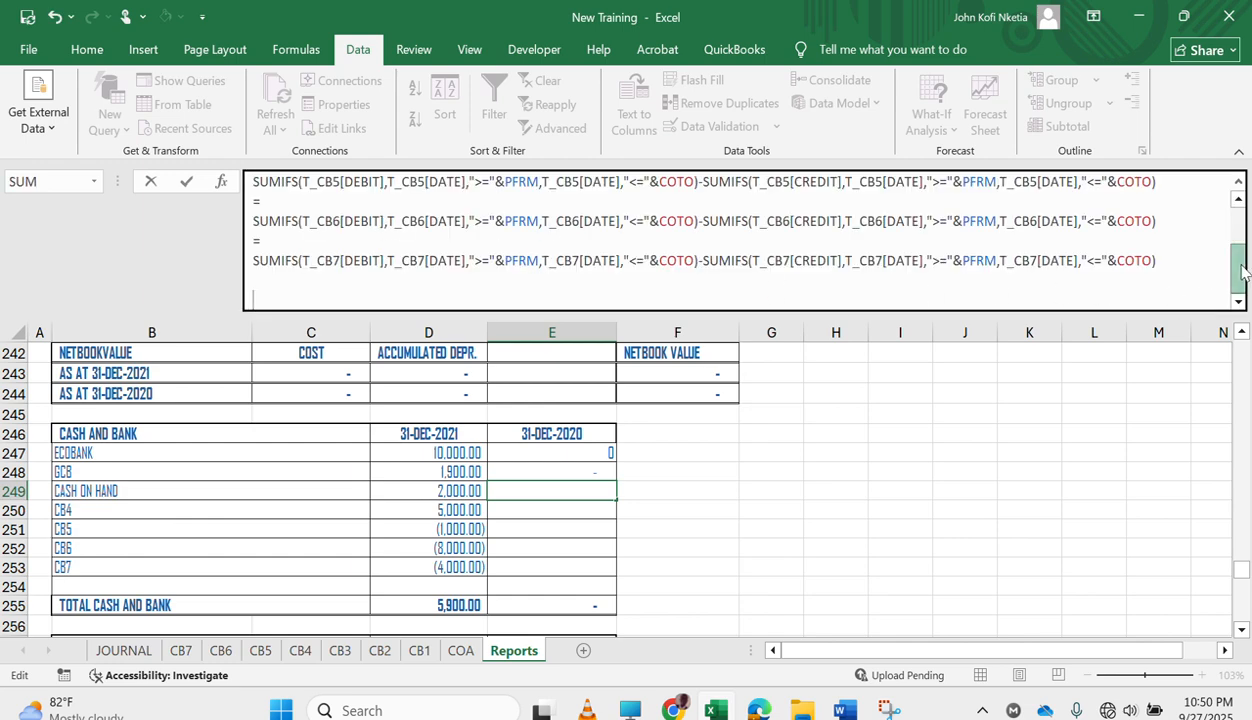
scroll(1210, 255, up, 2)
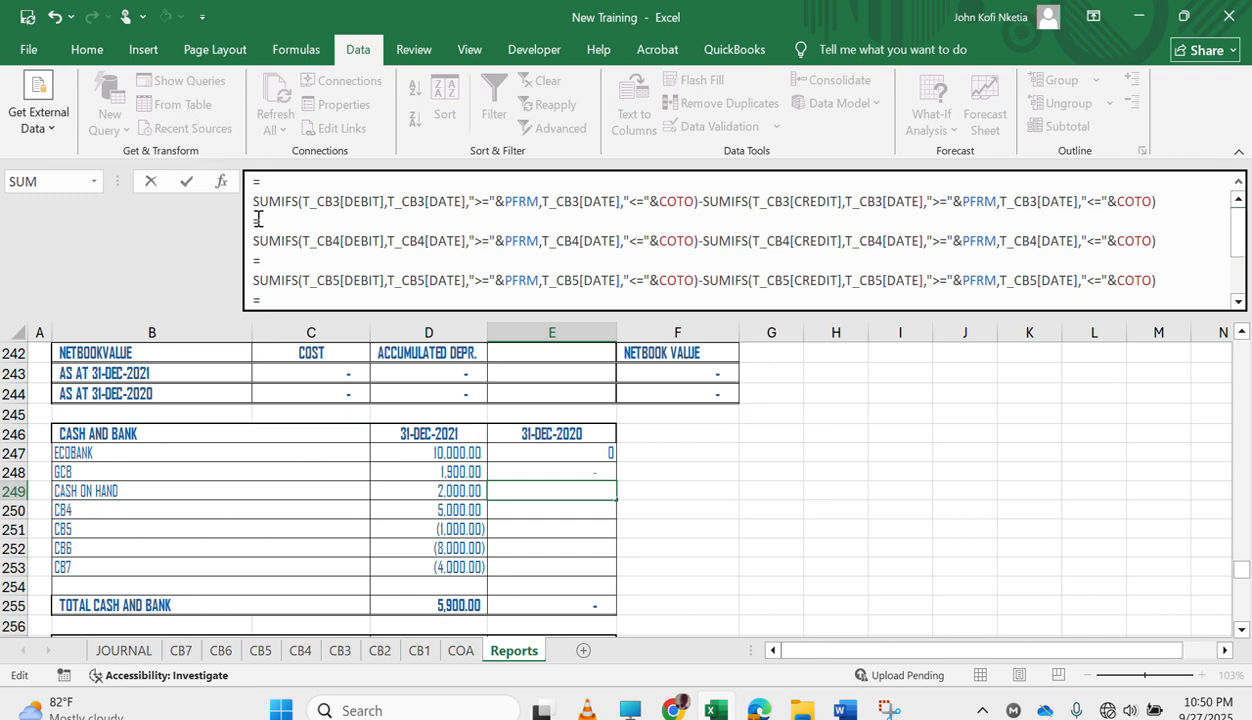
key(ctrl+a)
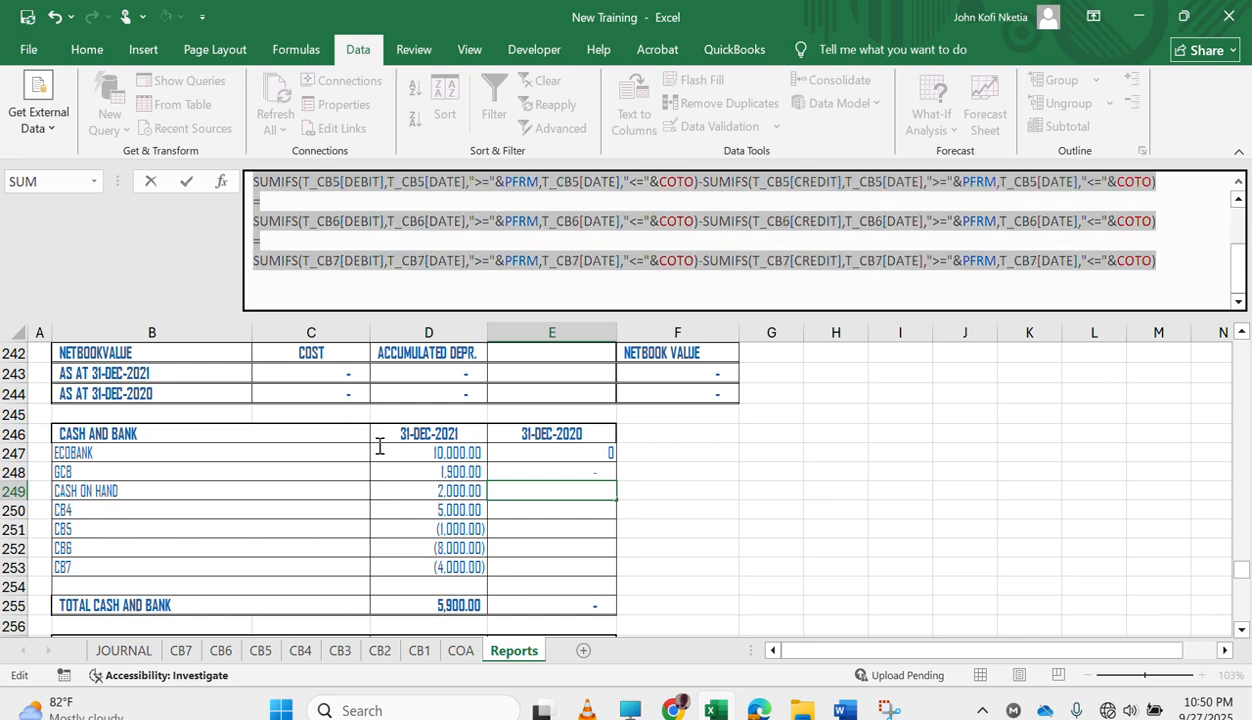
key(Delete)
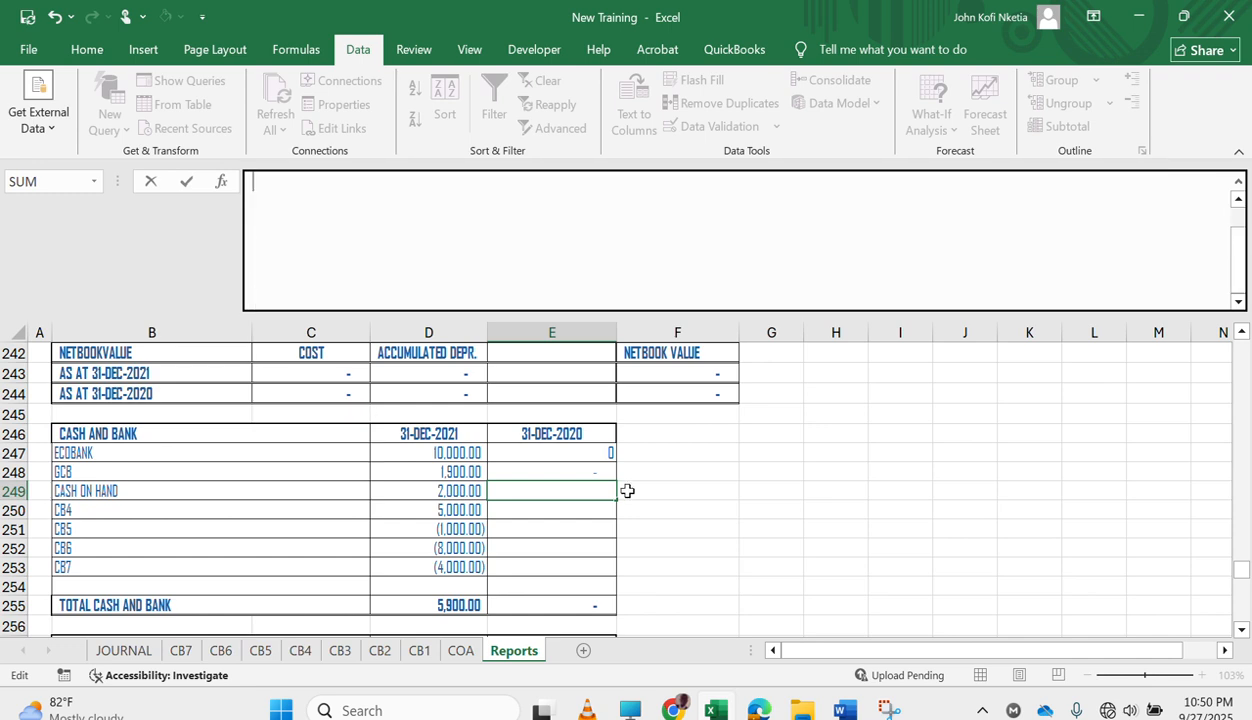
key(Return)
Paste the comparative formulas into E250, remove all except the CB4 formula, and enter it.
click(330, 232)
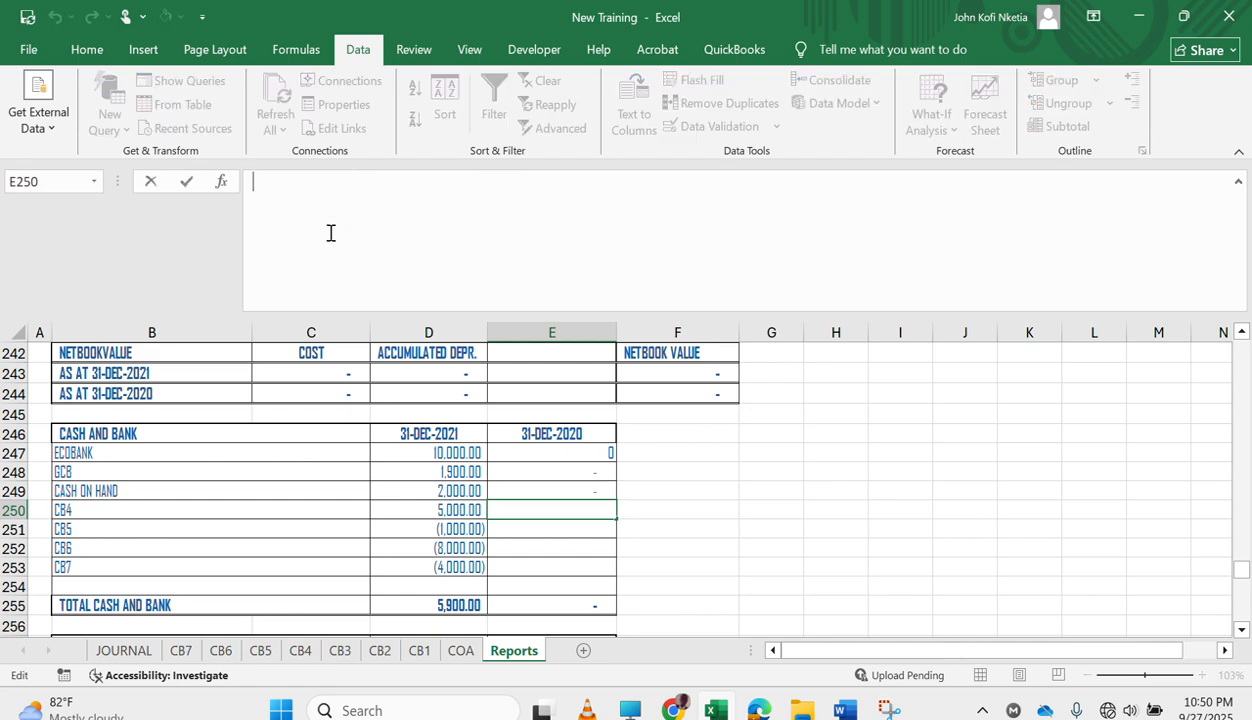
key(ctrl+v)
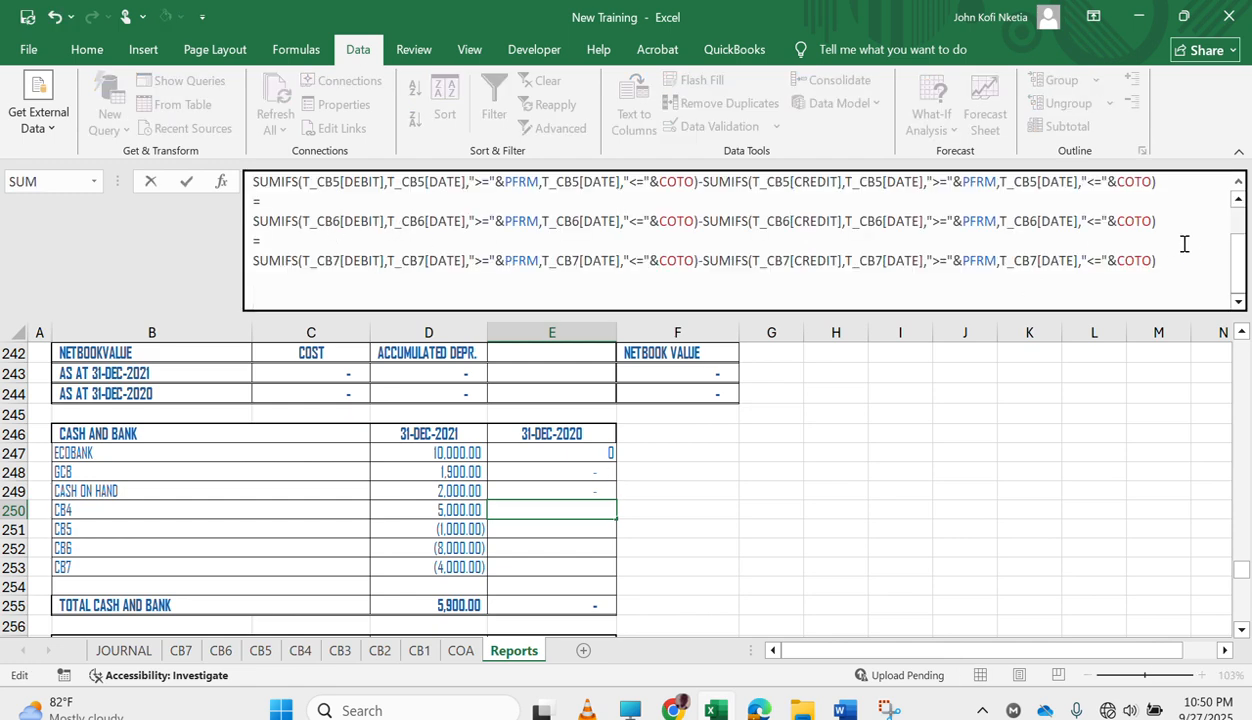
click(1237, 200)
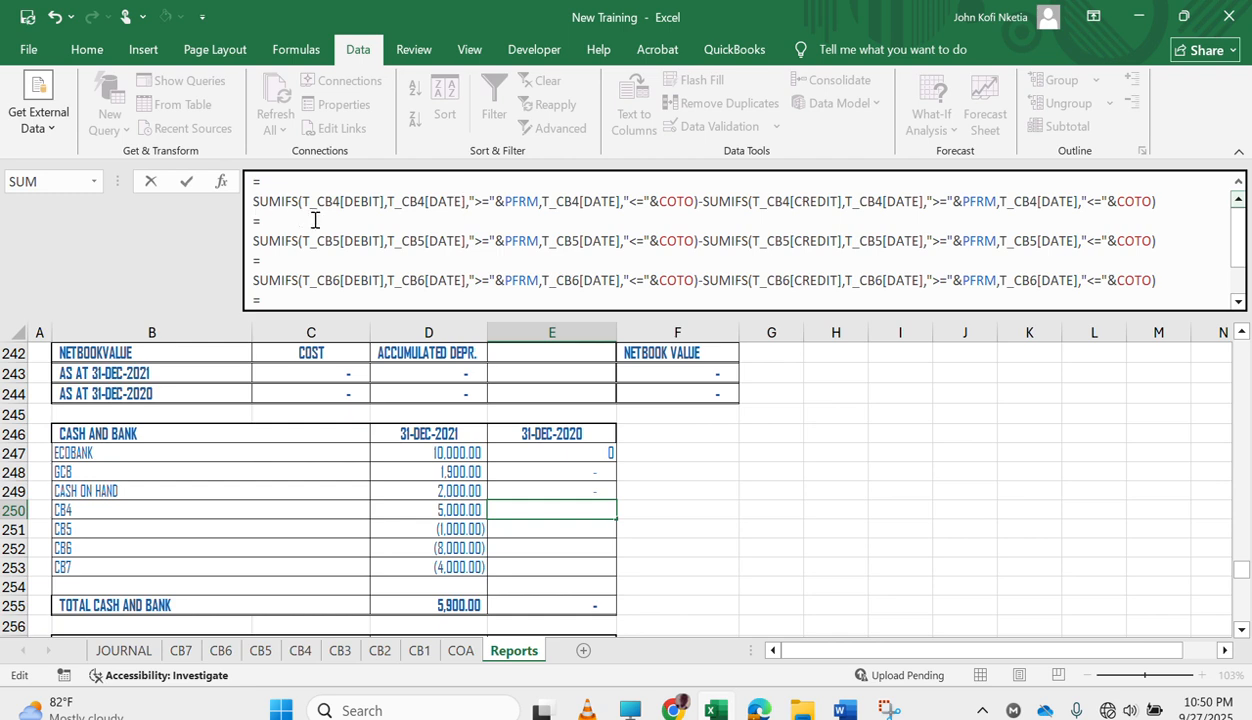
drag(254, 220, 348, 434)
key(ctrl+c)
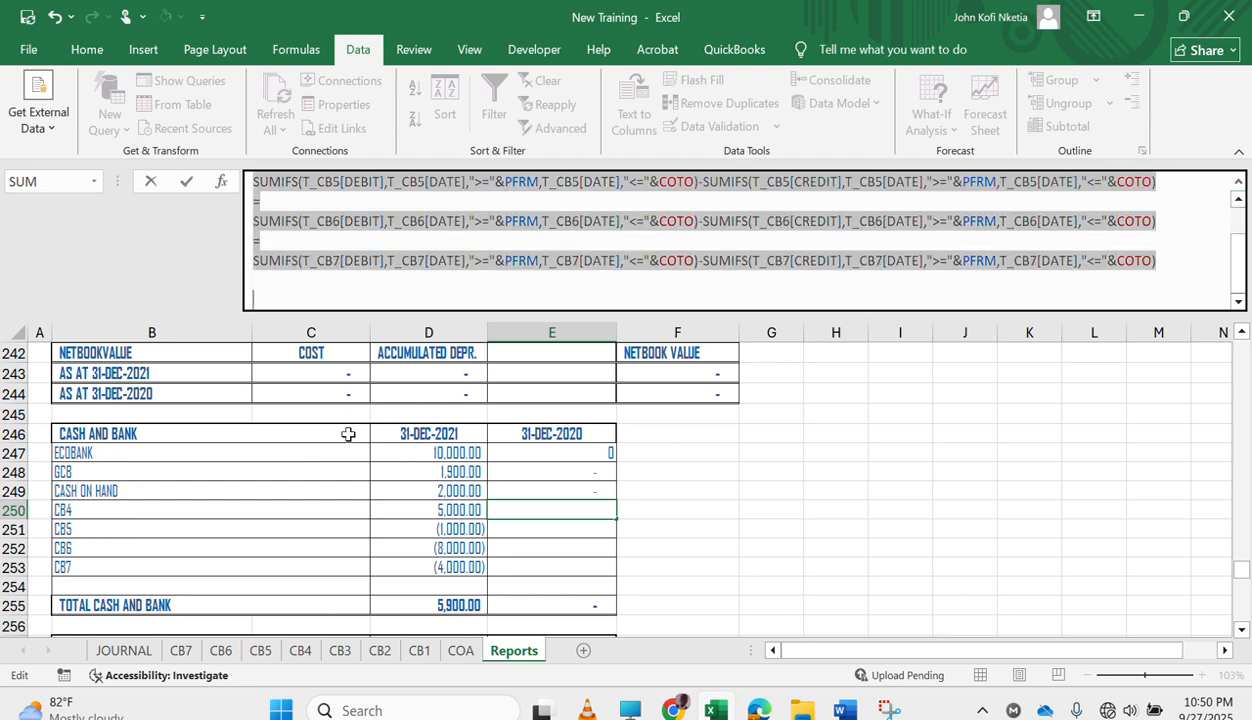
key(BackSpace)
key(Return)
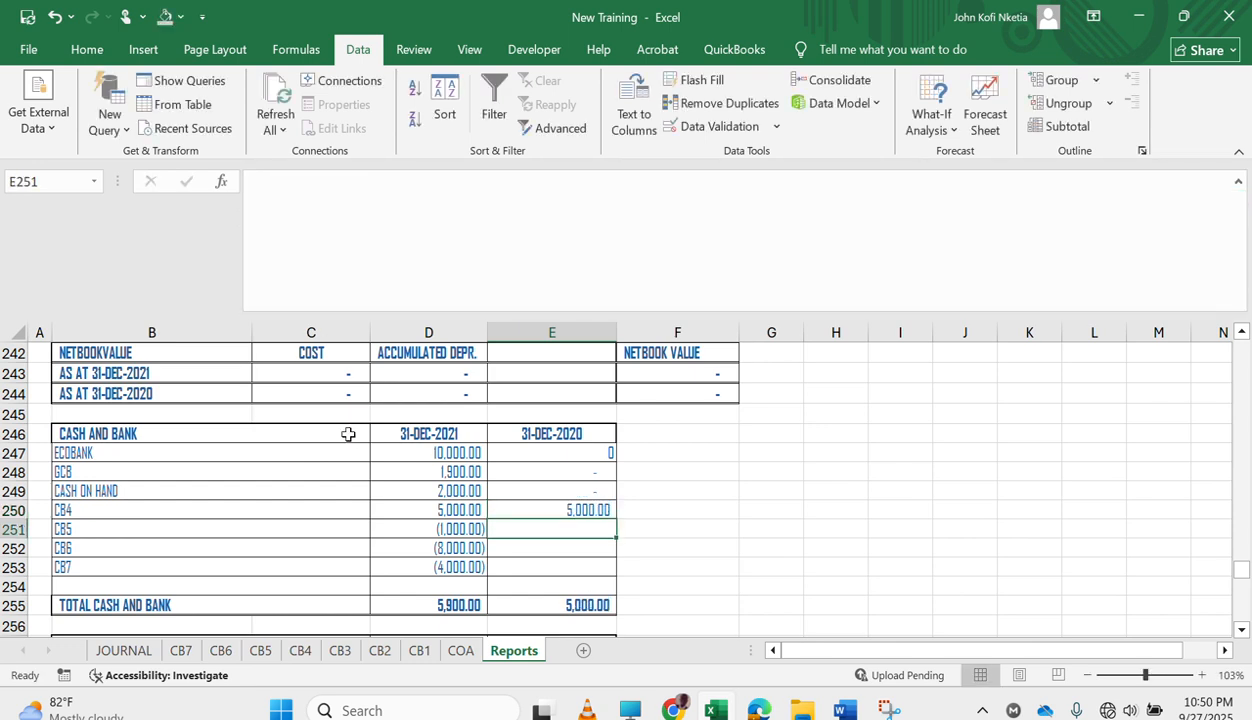
Paste the comparative formulas into E251, keep only the CB5 SUMIFS debit minus credit formula, and enter it.
click(408, 271)
key(ctrl+v)
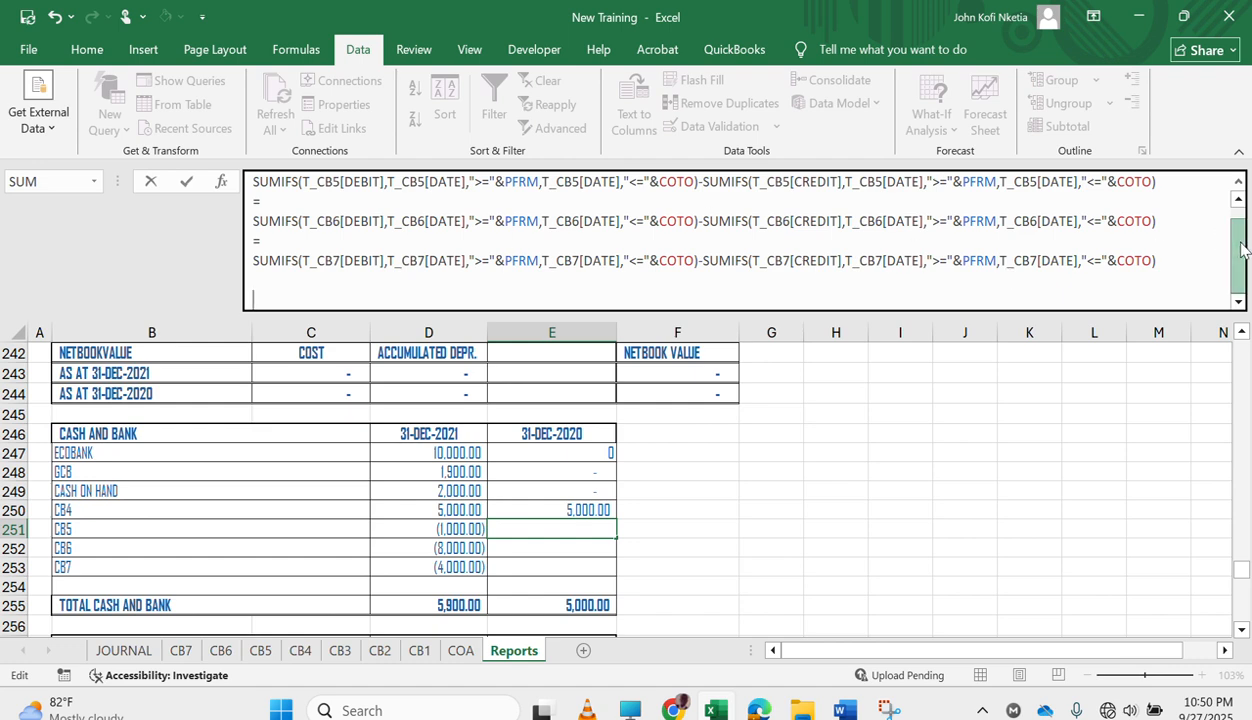
scroll(1233, 197, up, 1)
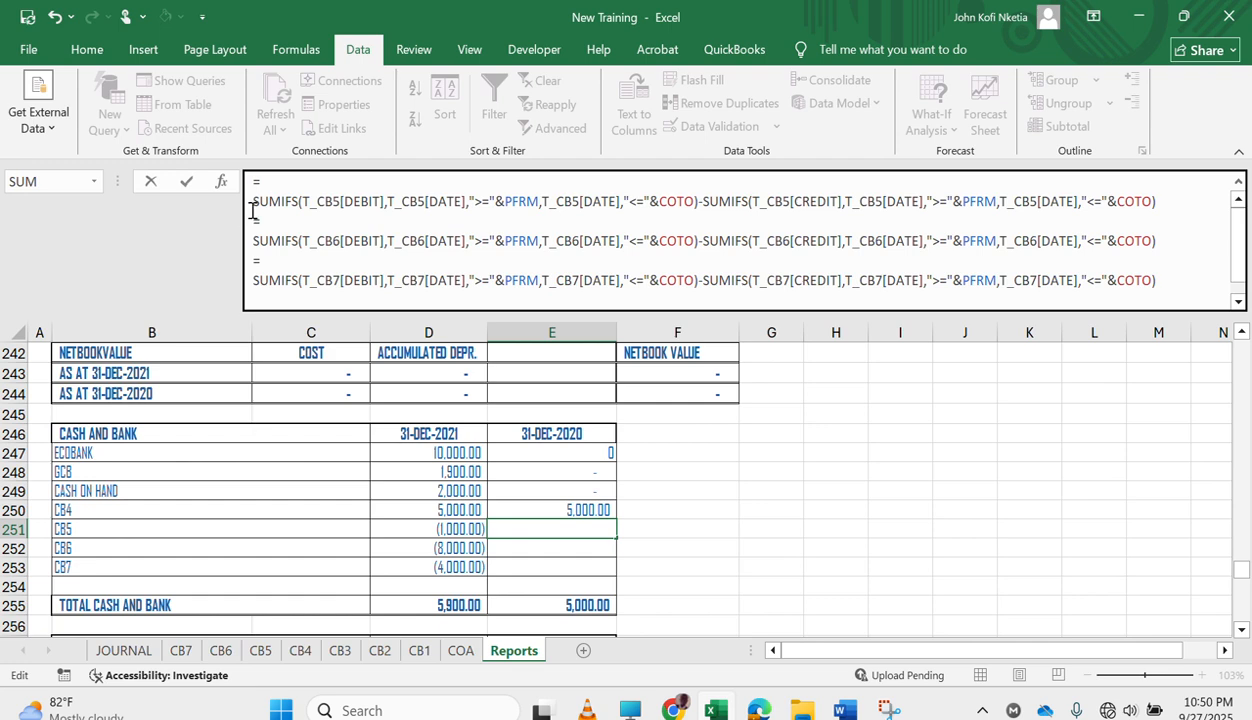
drag(252, 213, 279, 363)
key(ctrl+c)
key(Delete)
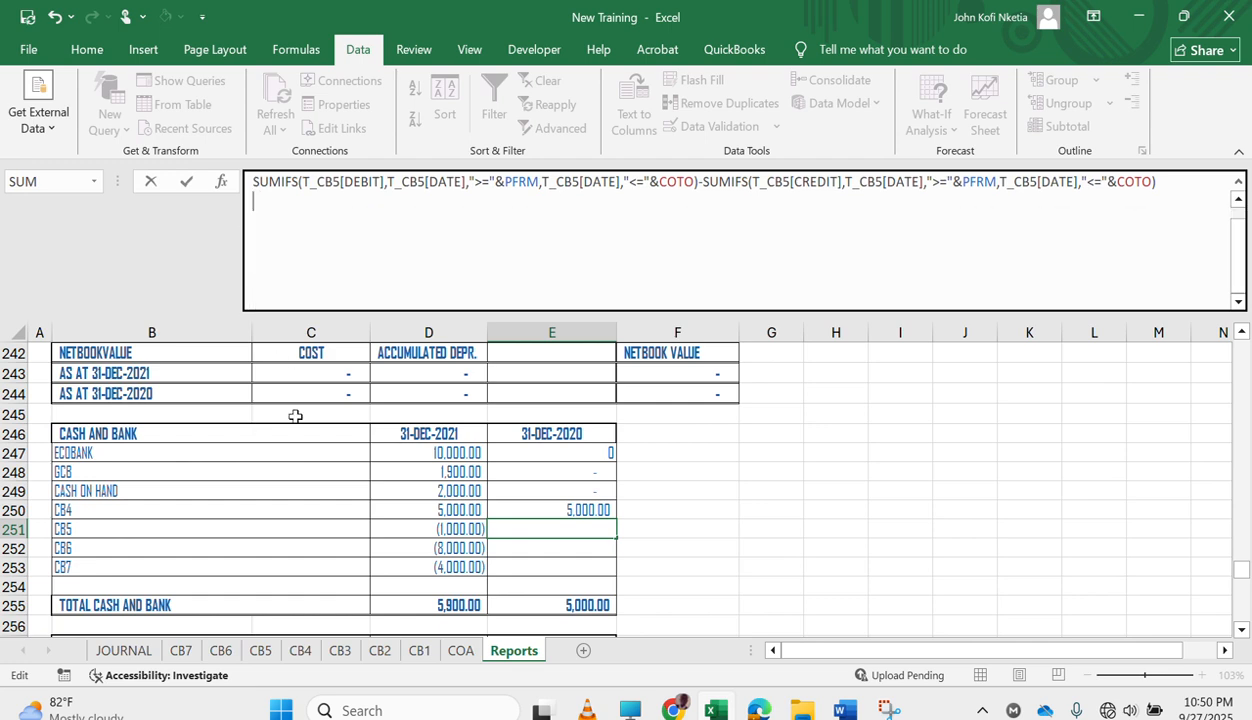
key(Return)
Paste the comparative formulas into E252, cut the CB7 formula out so only the CB6 one remains, and enter it.
text(=)
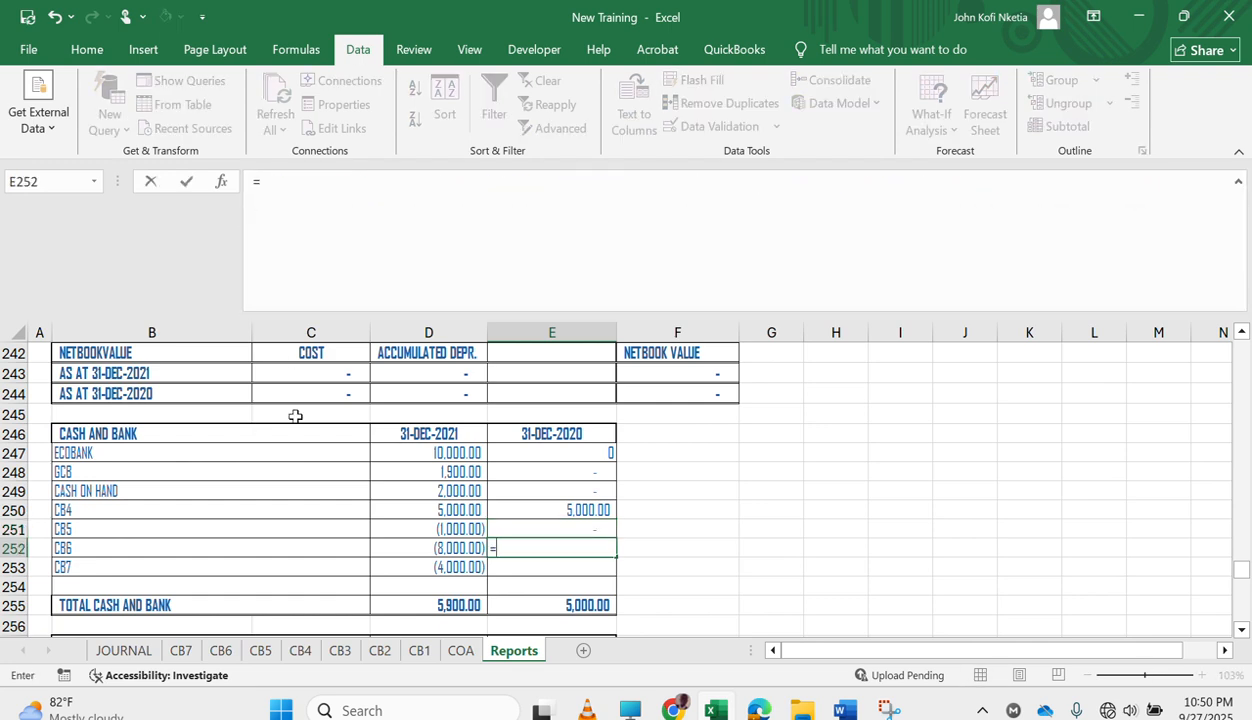
key(BackSpace)
key(ctrl+v)
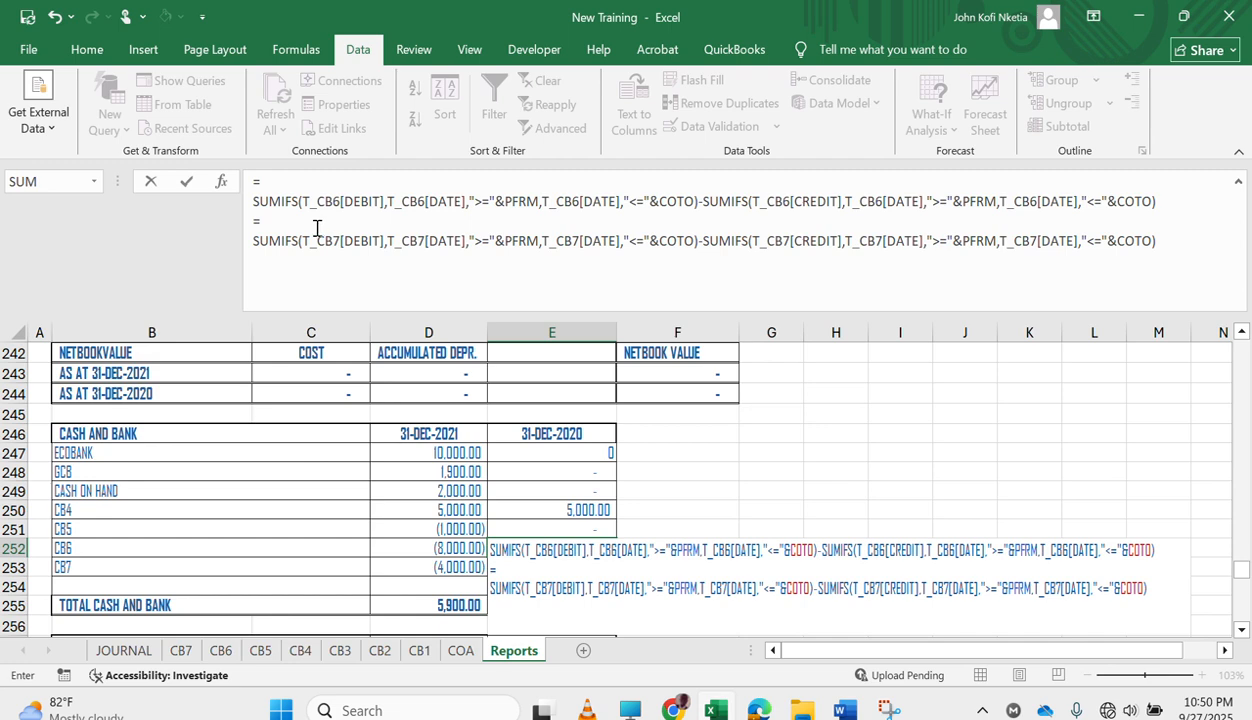
drag(249, 215, 409, 308)
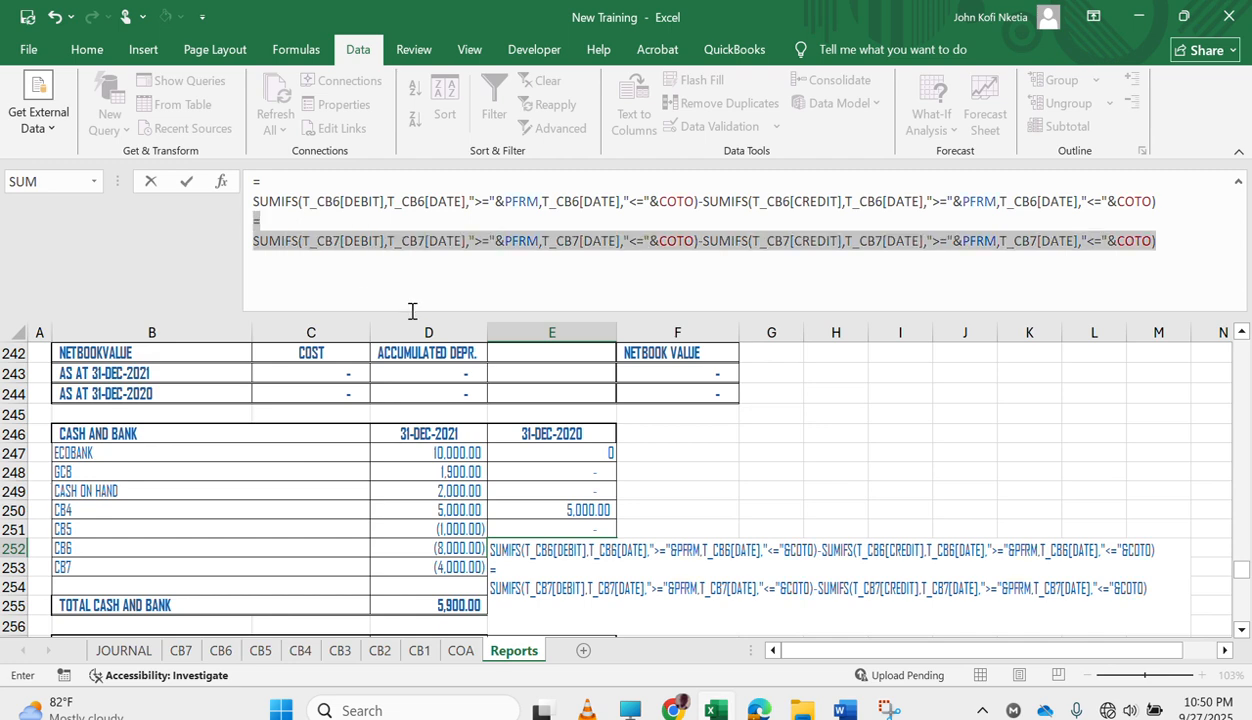
key(ctrl+x)
key(Return)
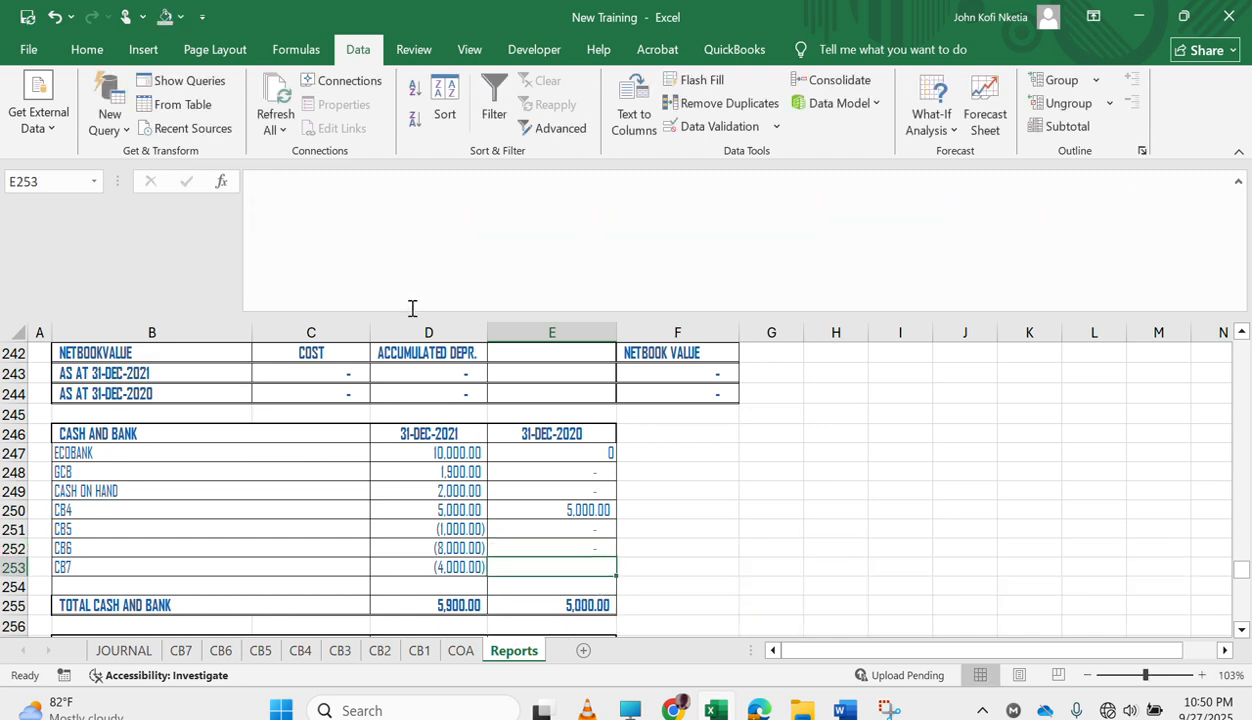
Switch to the Word document and copy the CB7 comparative formula, including its equals sign, for use in E253.
click(412, 308)
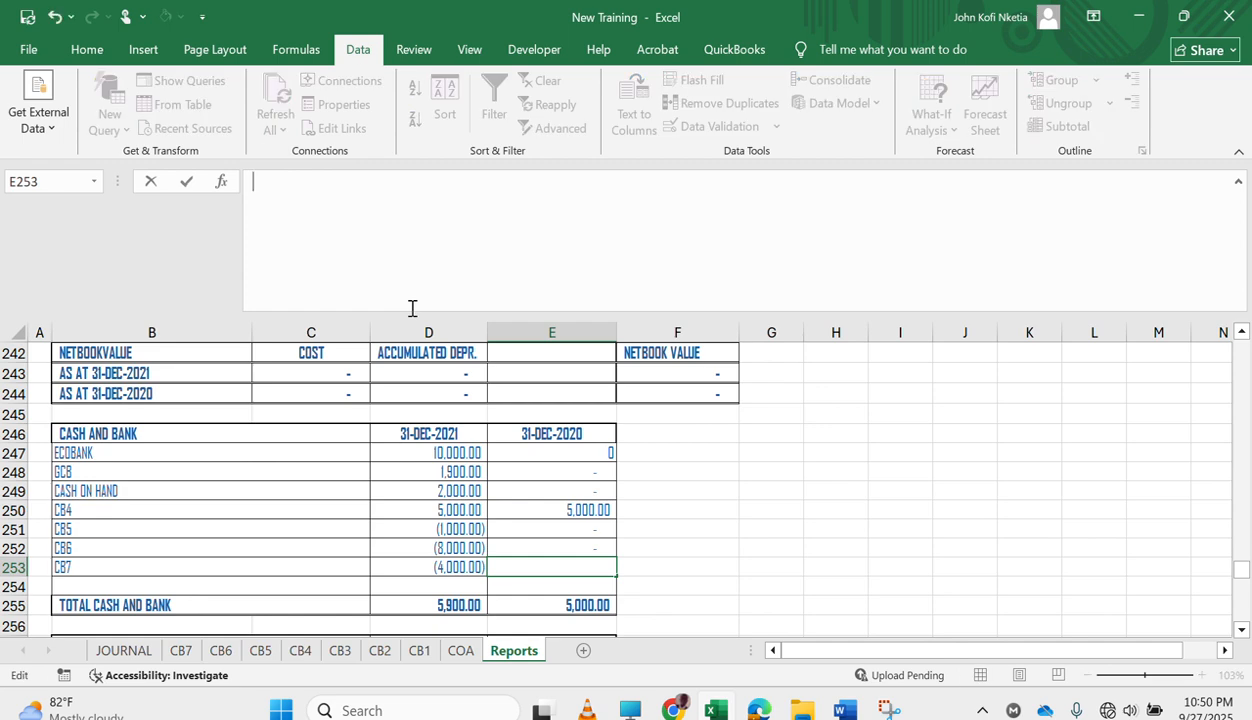
key(ctrl+z)
key(ctrl+y)
mouse_move(845, 710)
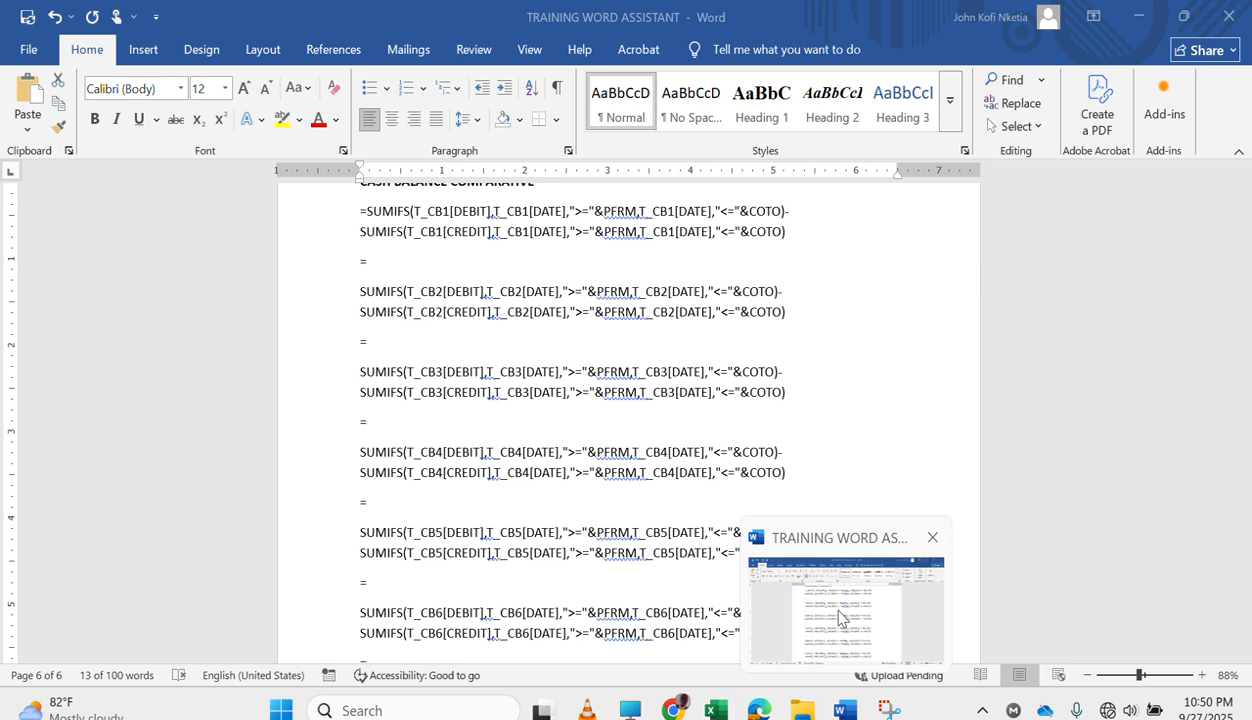
click(841, 618)
scroll(570, 522, down, 2)
click(522, 592)
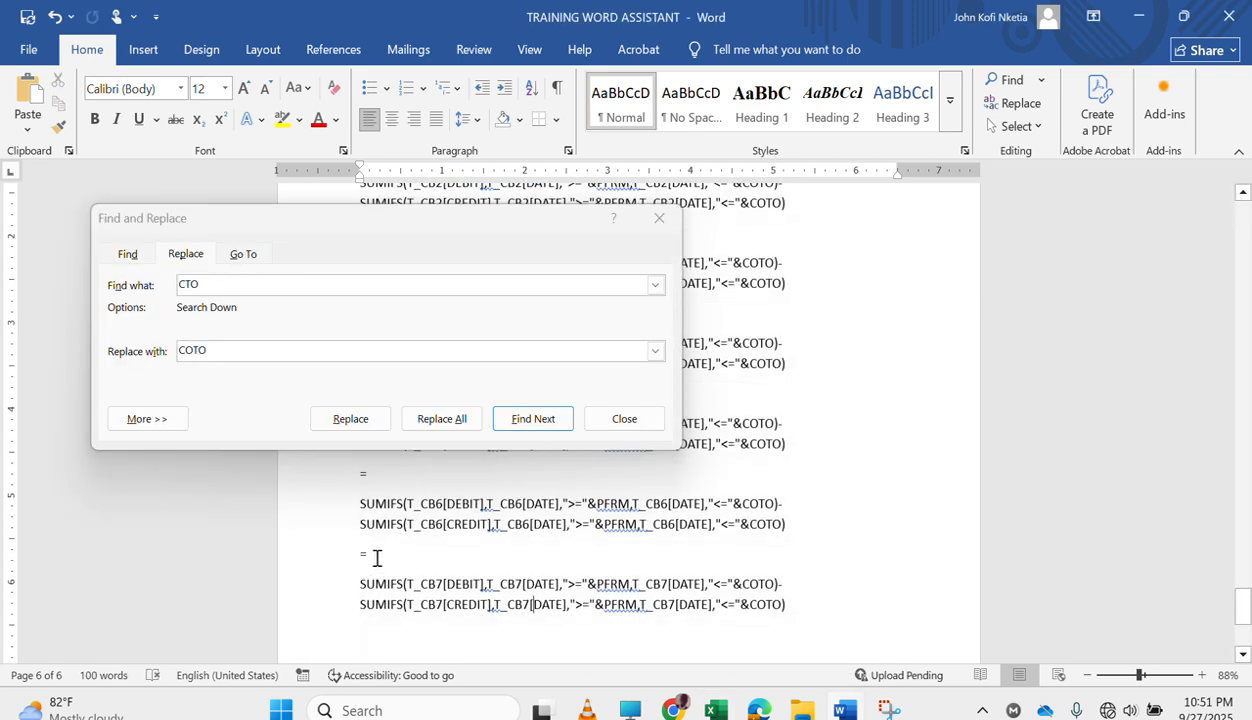
drag(353, 551, 852, 634)
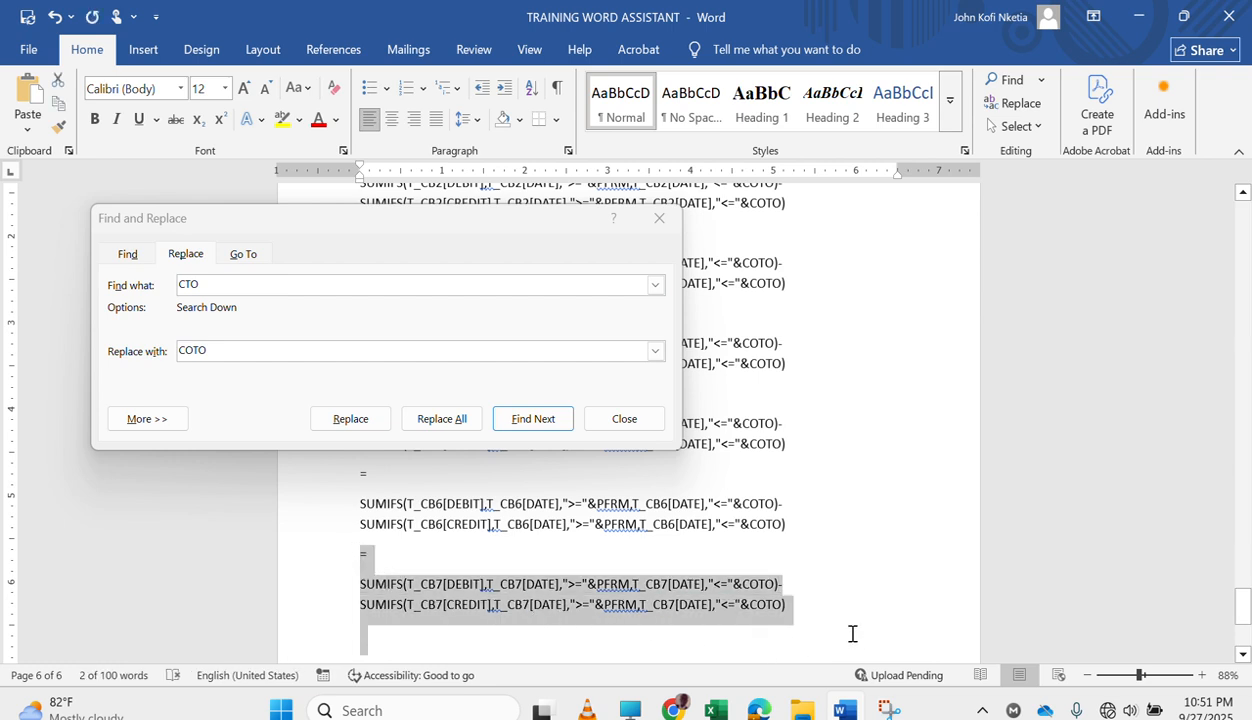
Switch back to Excel and enter the copied CB7 comparative formula in E253.
click(708, 704)
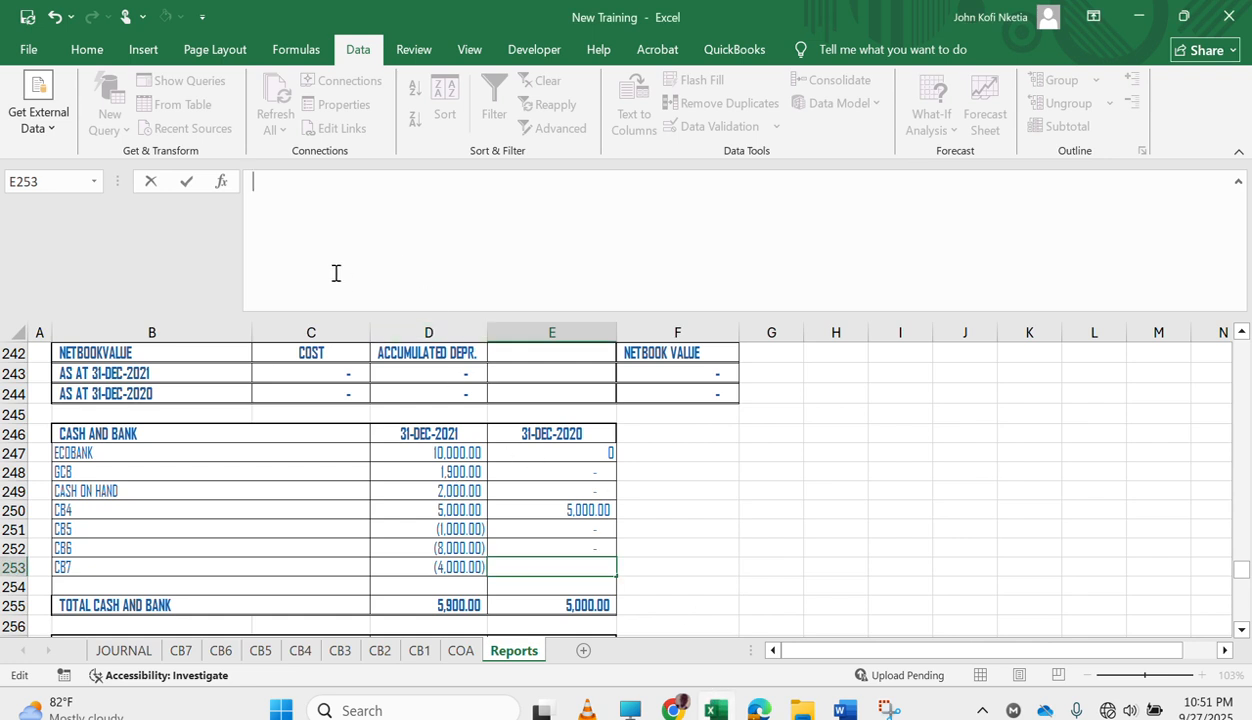
key(ctrl+v)
key(Return)
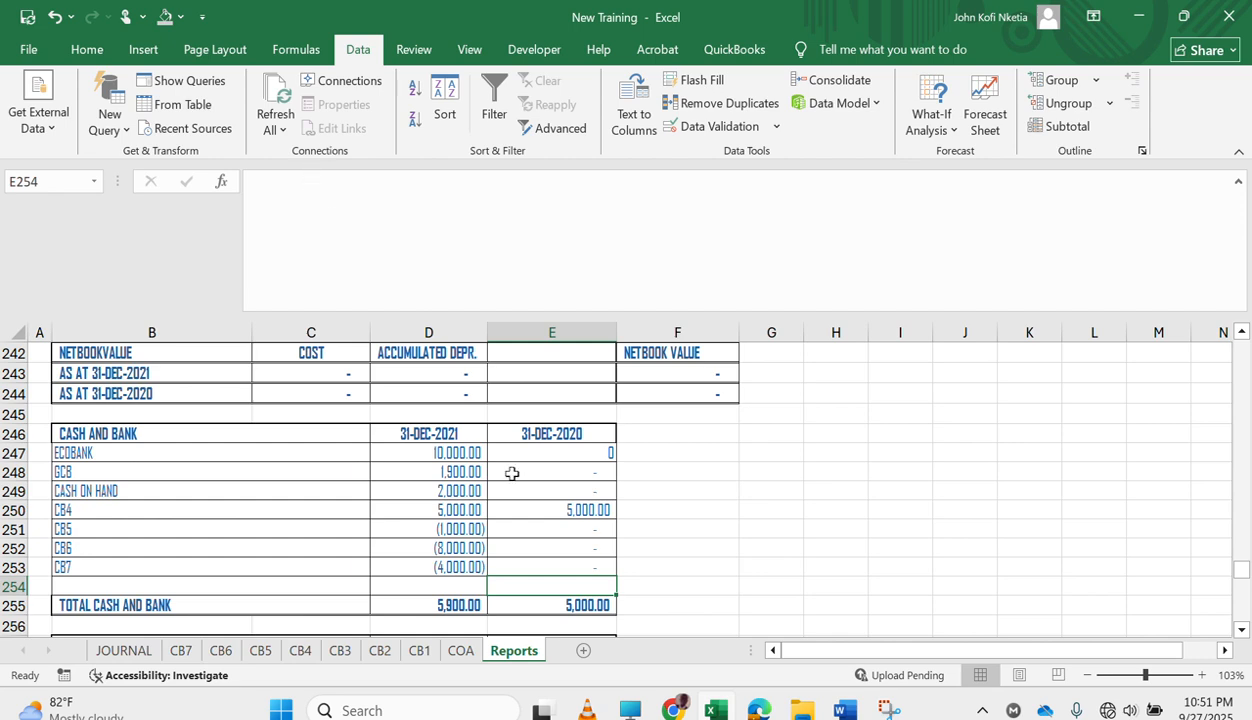
Copy the accounting number format from E248 to the Ecobank comparative balance in E247 with Format Painter.
click(563, 451)
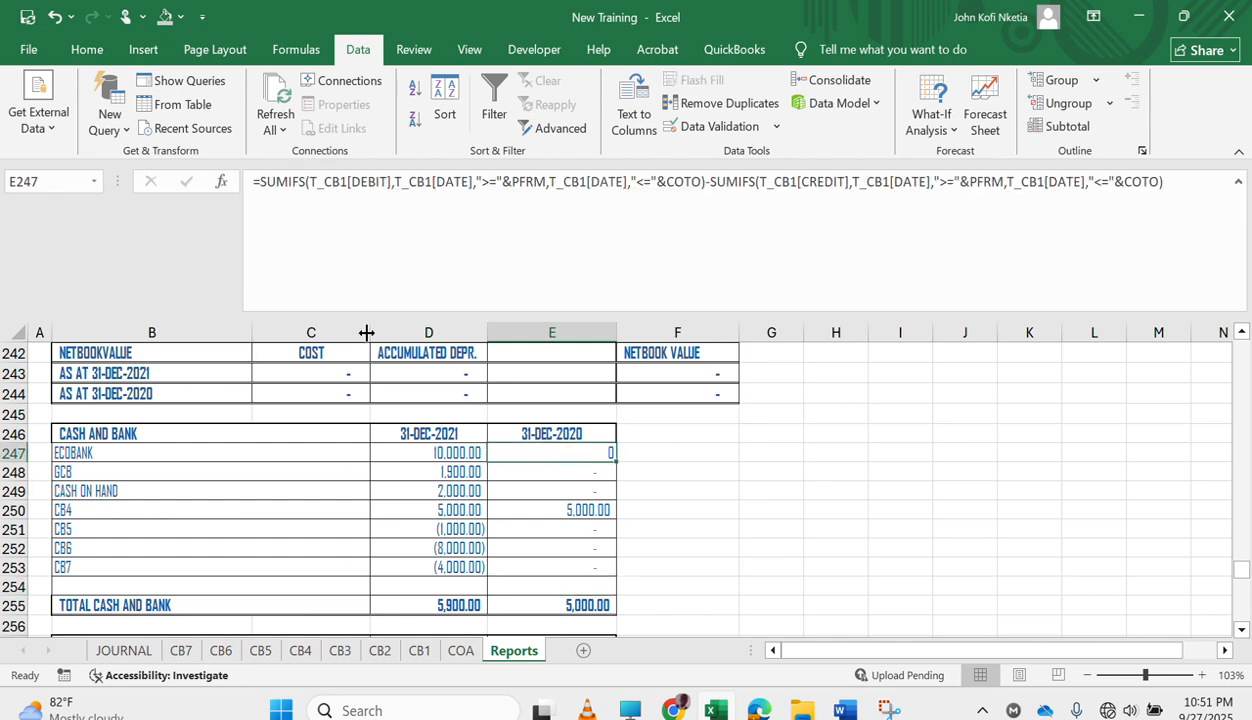
click(536, 471)
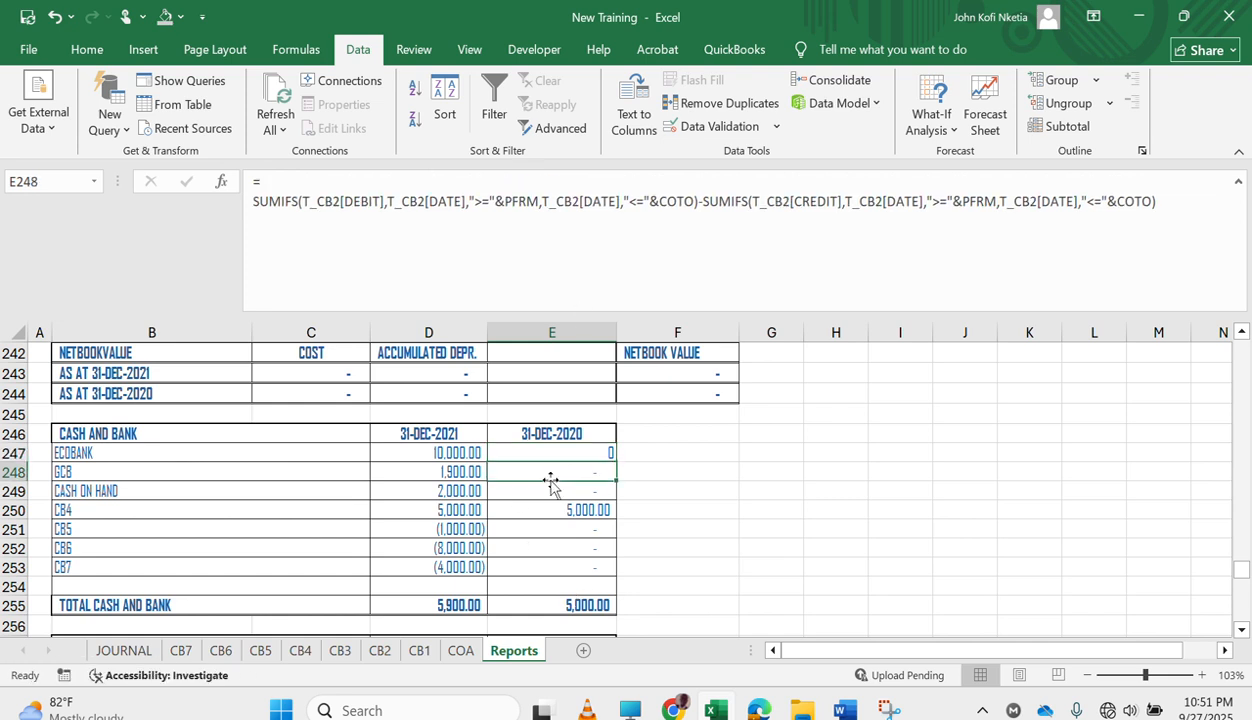
click(76, 52)
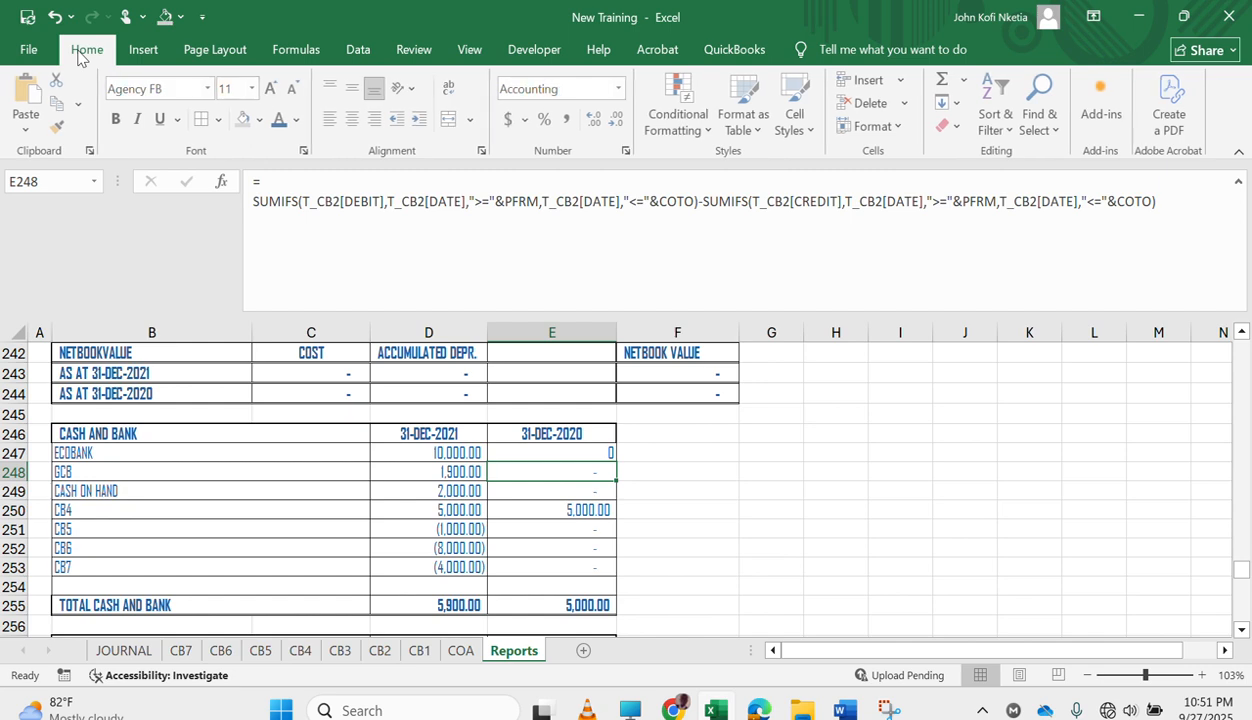
click(58, 125)
click(545, 452)
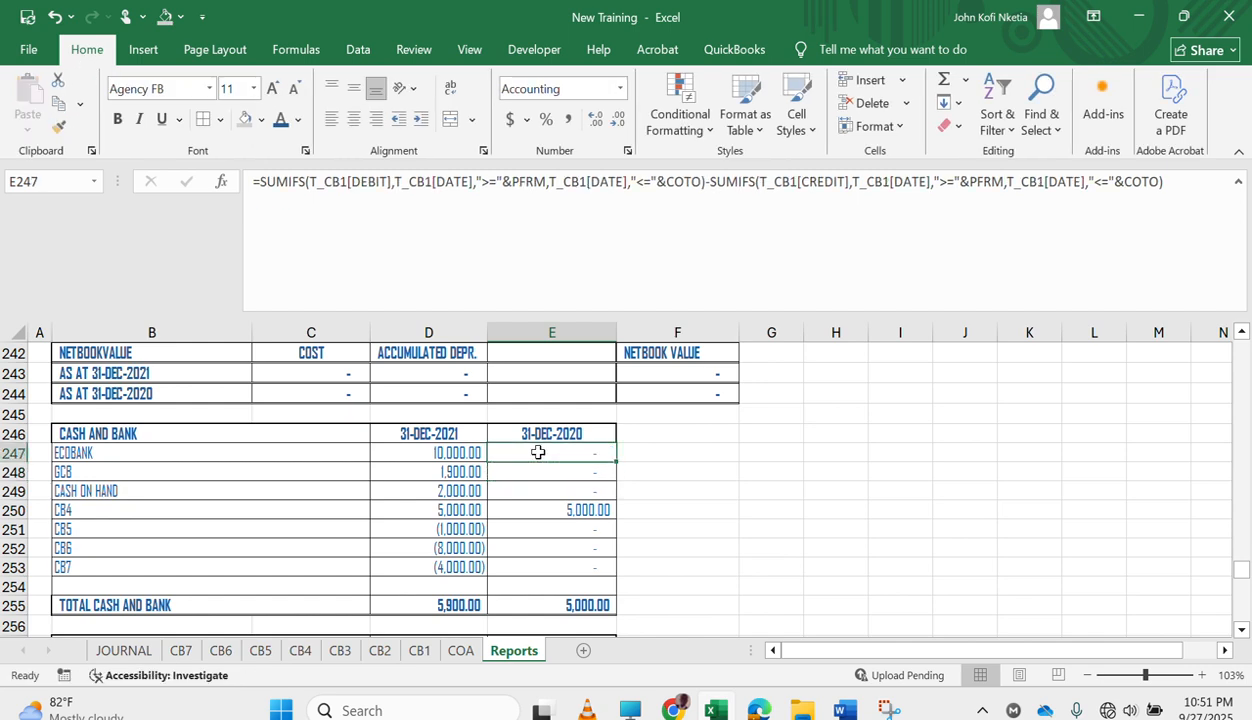
Examine the completed cash and bank note and the neighbouring schedules on the Reports sheet.
click(572, 539)
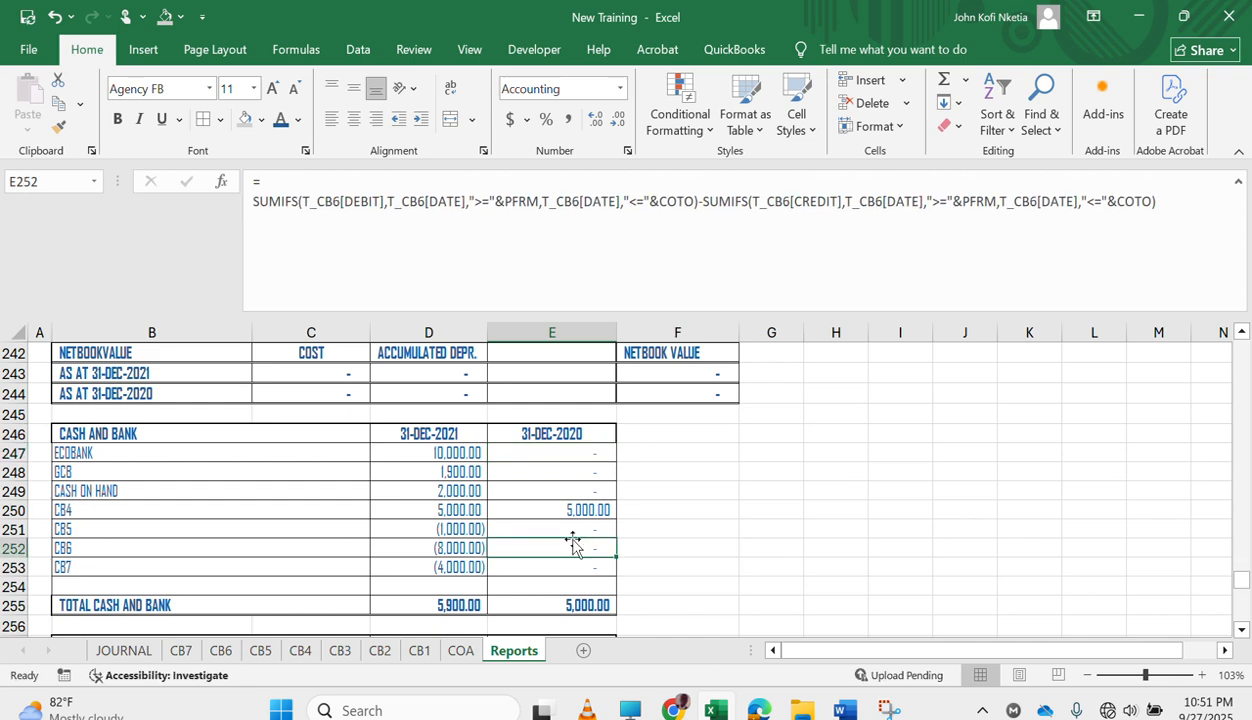
scroll(572, 540, down, 5)
scroll(572, 538, up, 1)
scroll(572, 538, up, 3)
scroll(572, 538, down, 3)
scroll(572, 540, down, 1)
scroll(572, 539, up, 9)
scroll(570, 536, down, 2)
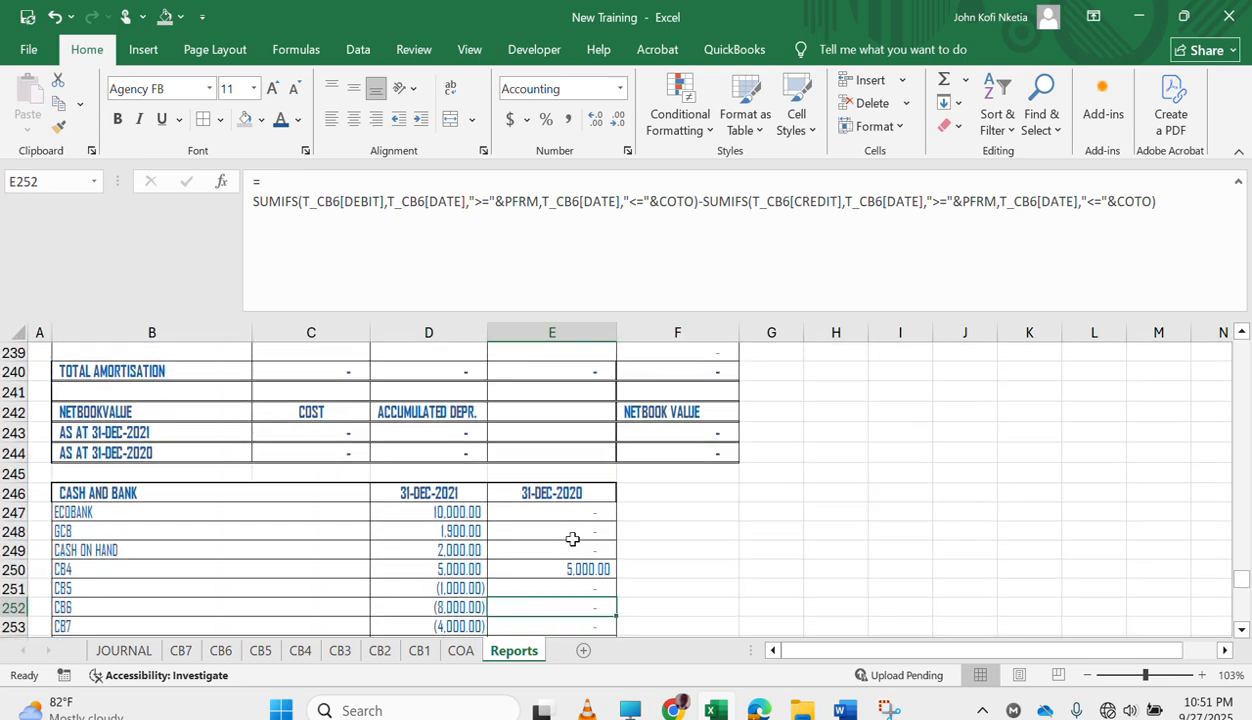
scroll(506, 590, down, 2)
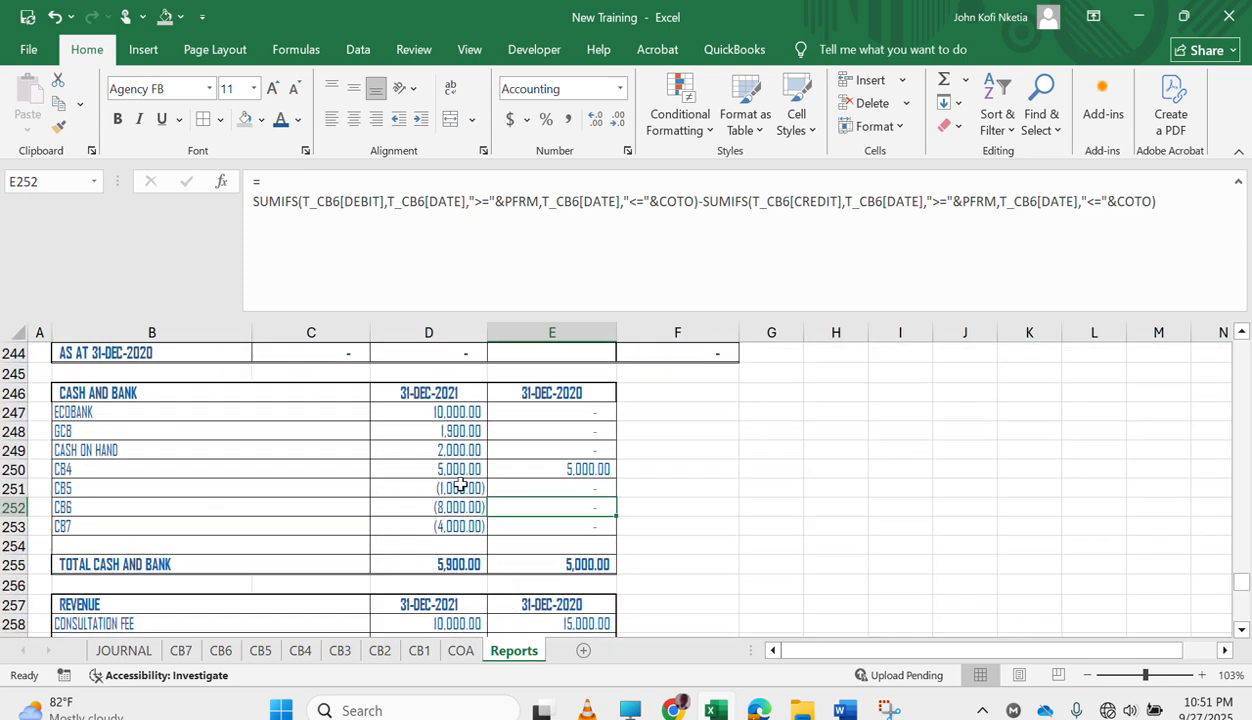
scroll(460, 486, up, 3)
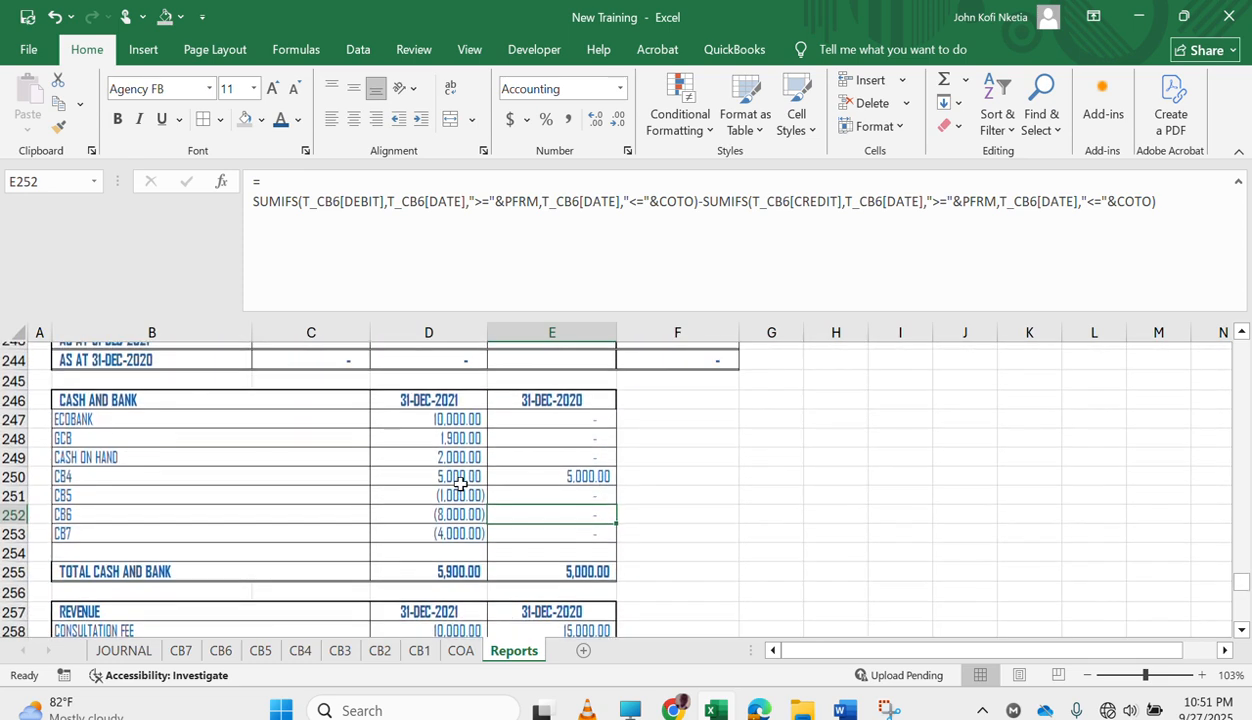
scroll(460, 484, up, 2)
scroll(460, 484, down, 2)
scroll(460, 484, up, 5)
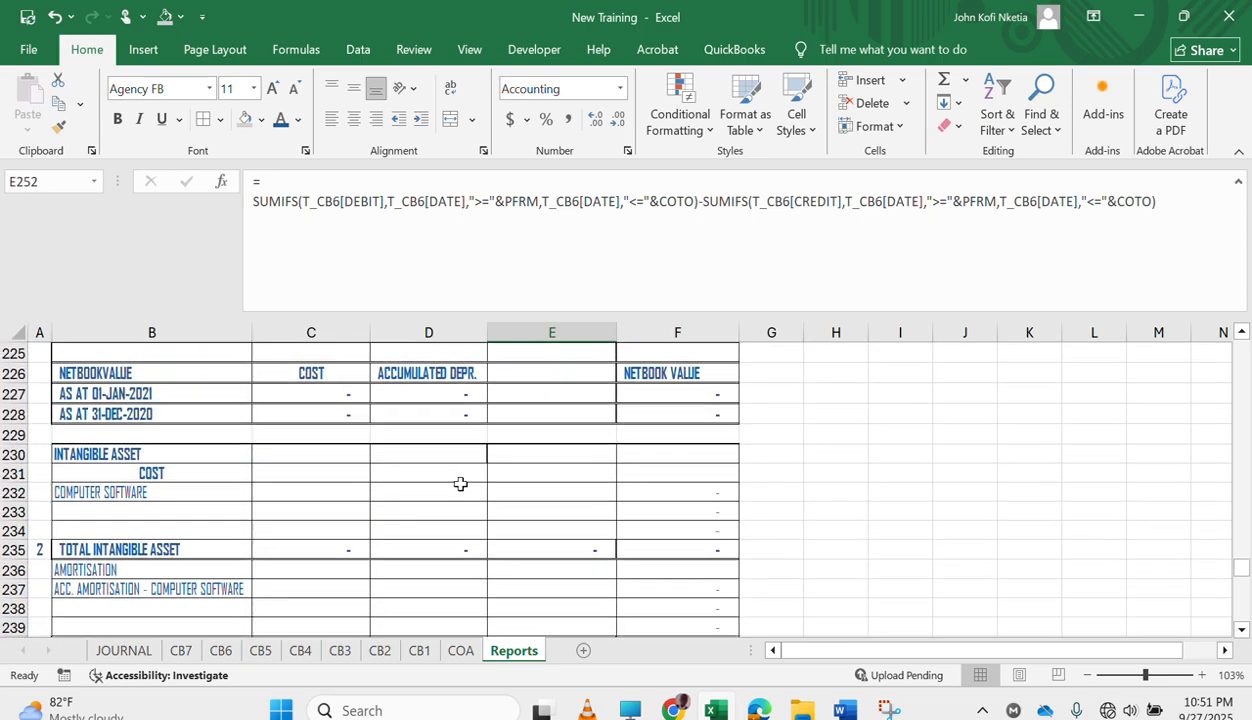
scroll(460, 484, down, 1)
Begin a SUMIFS formula in C209, the opening balance of property, plant and equipment cost, with T_CB1[CREDIT] as the sum range.
scroll(422, 583, up, 4)
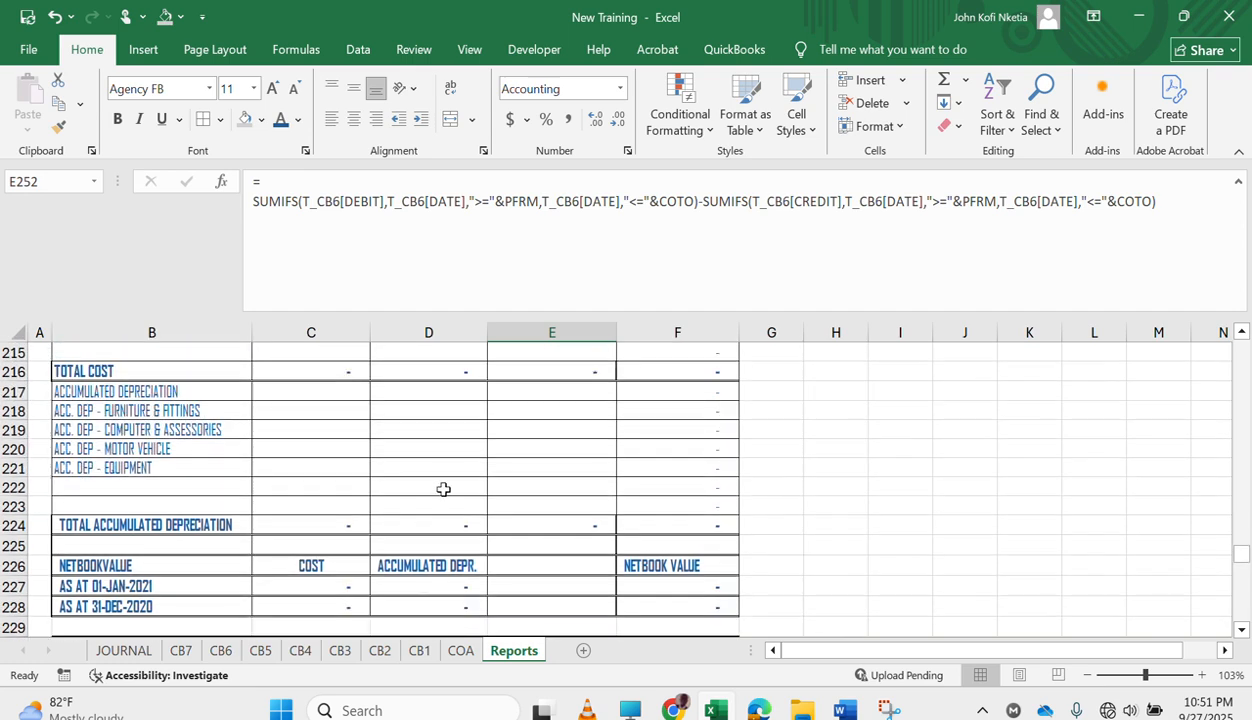
scroll(443, 489, up, 3)
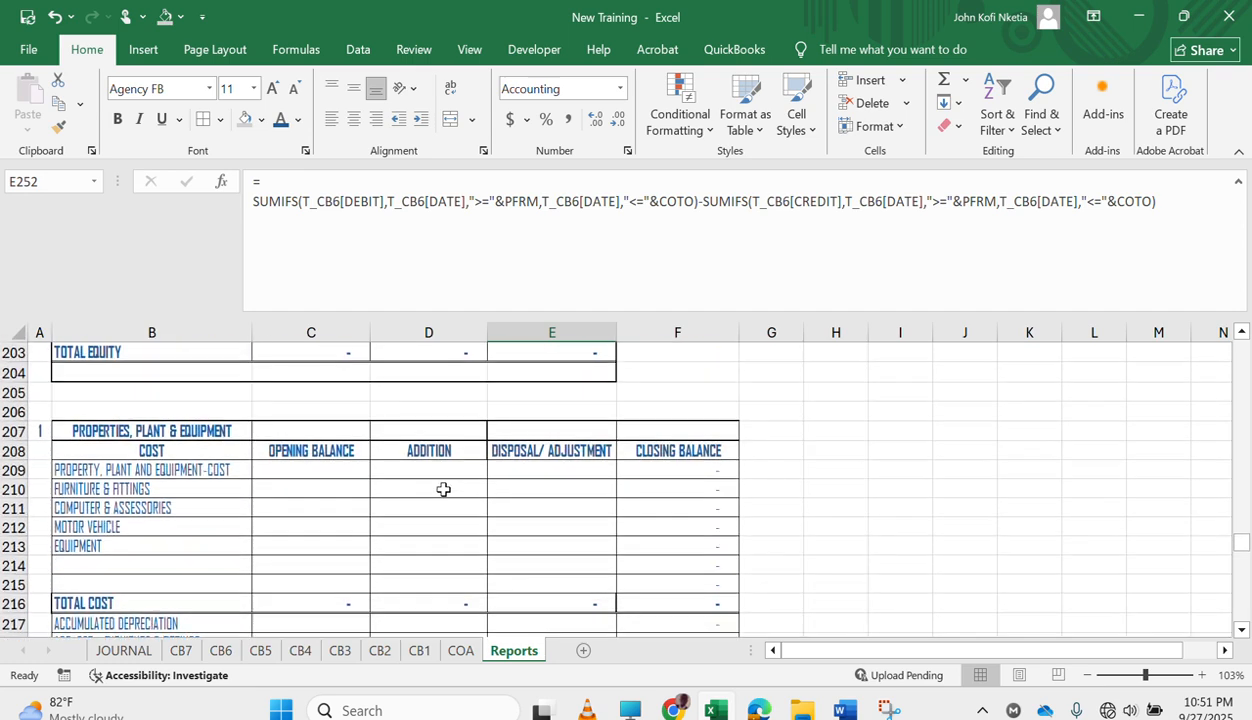
click(316, 471)
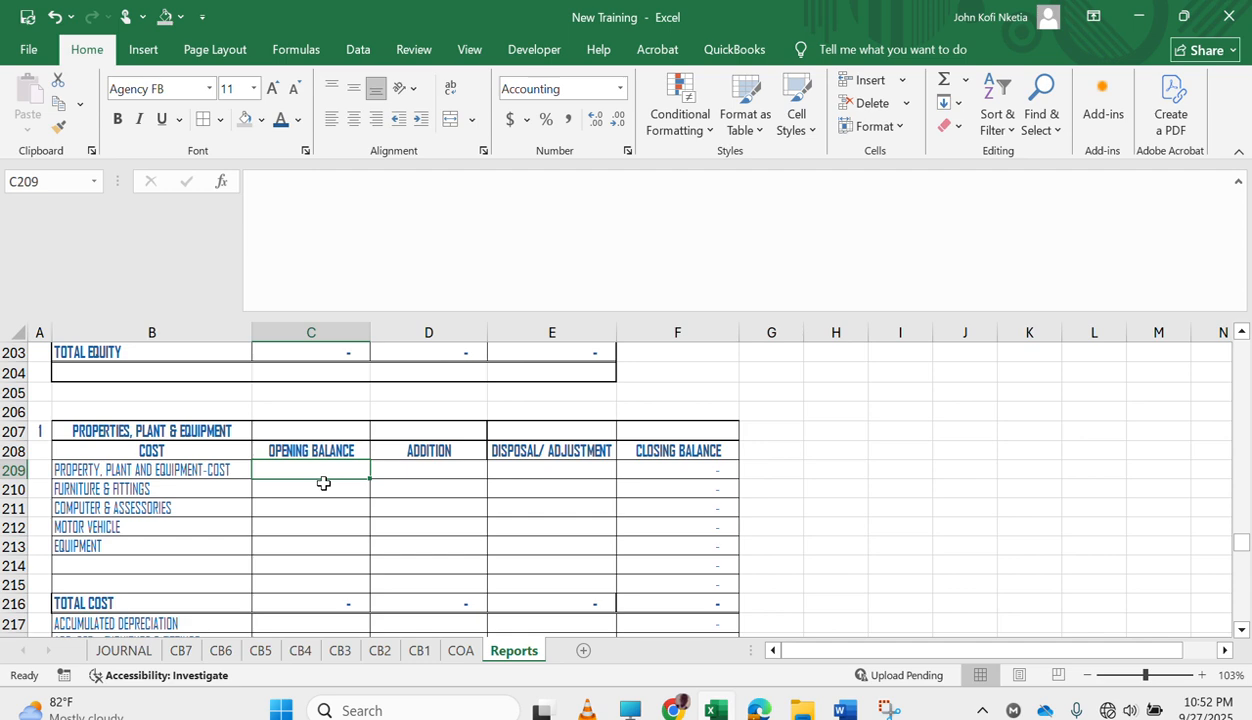
text(=SUM)
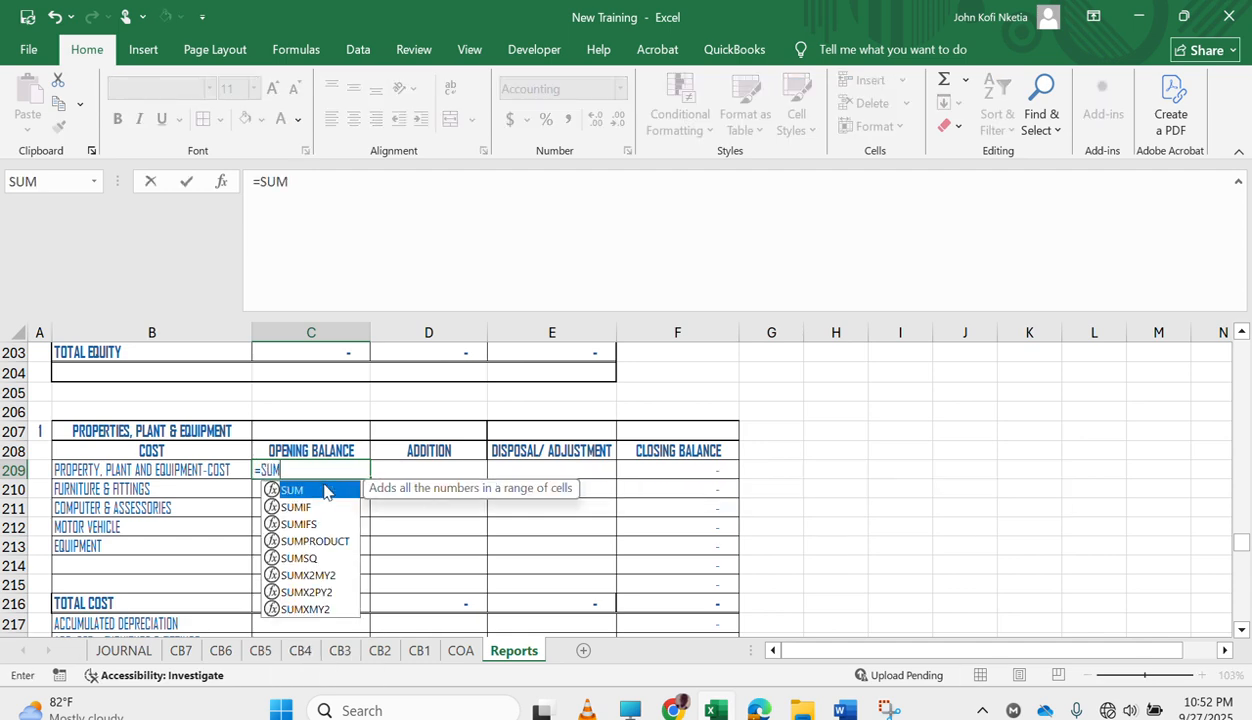
text(IFS()
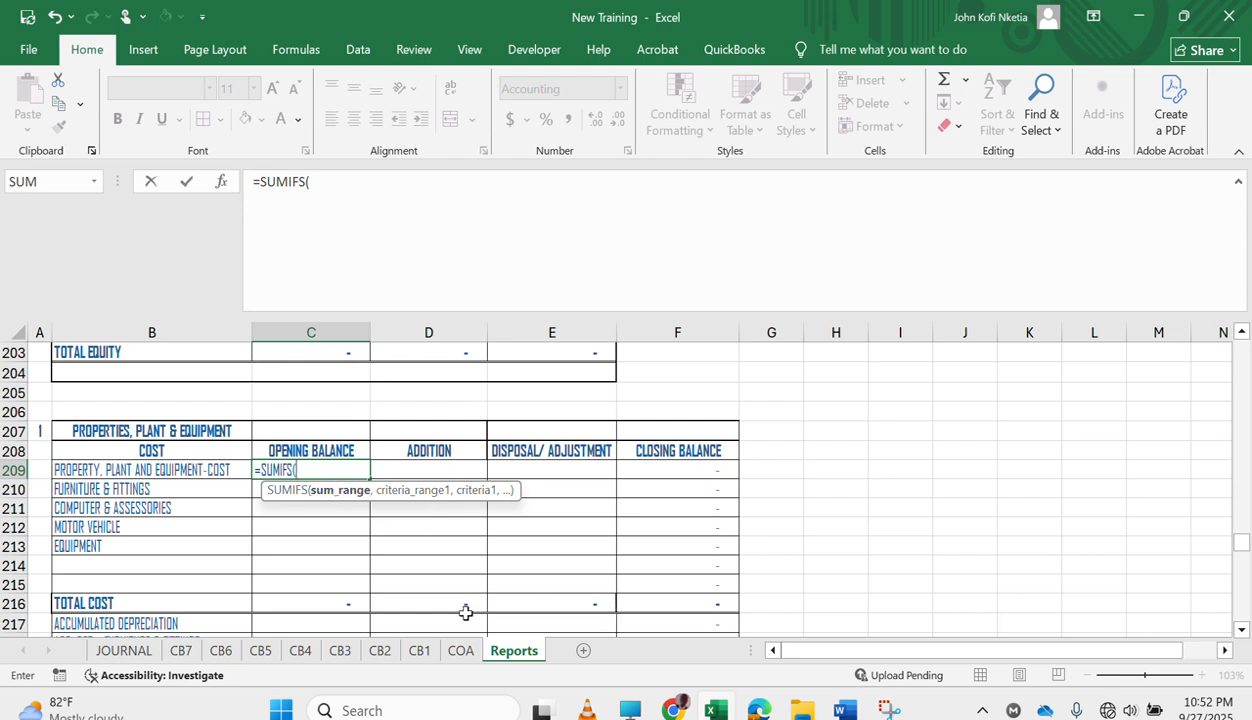
click(419, 650)
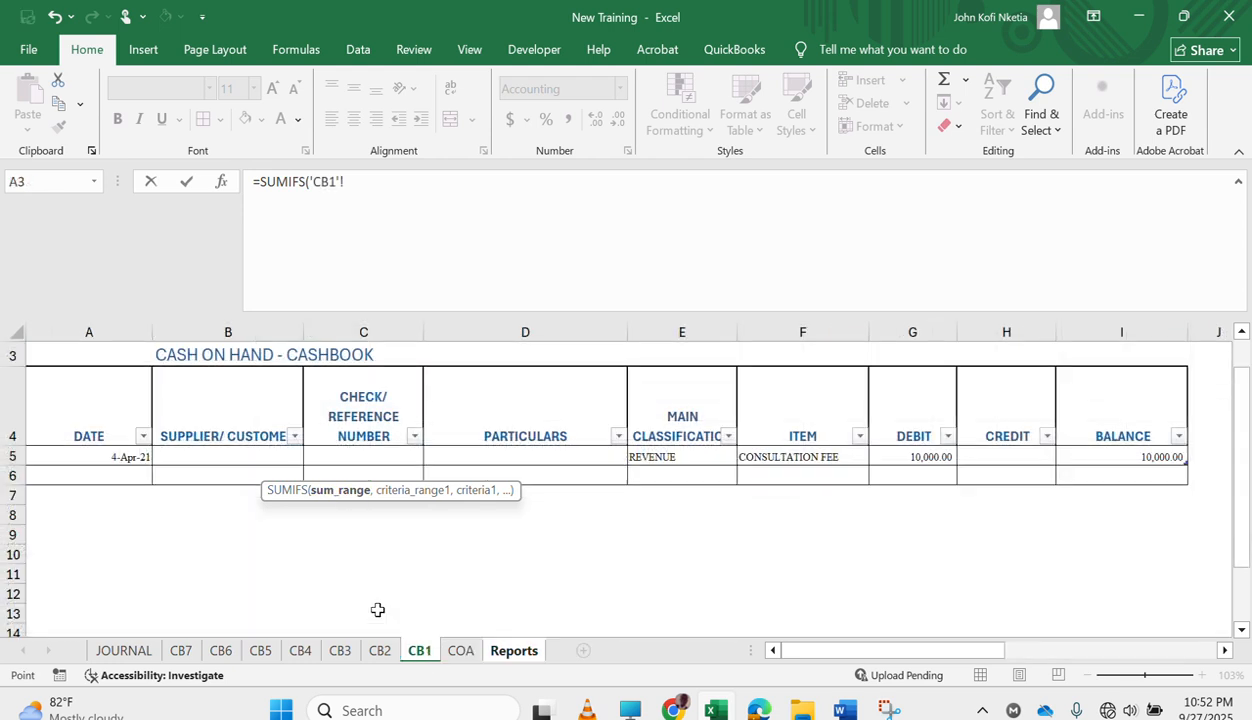
click(921, 457)
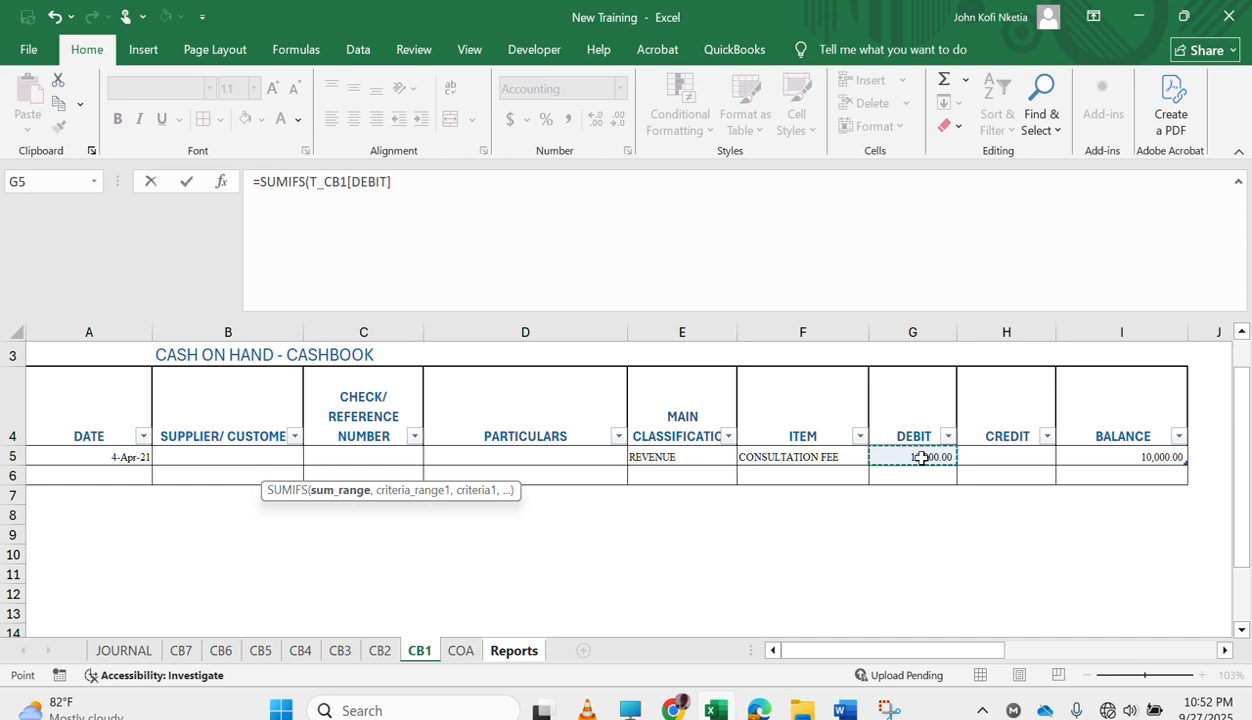
click(1027, 454)
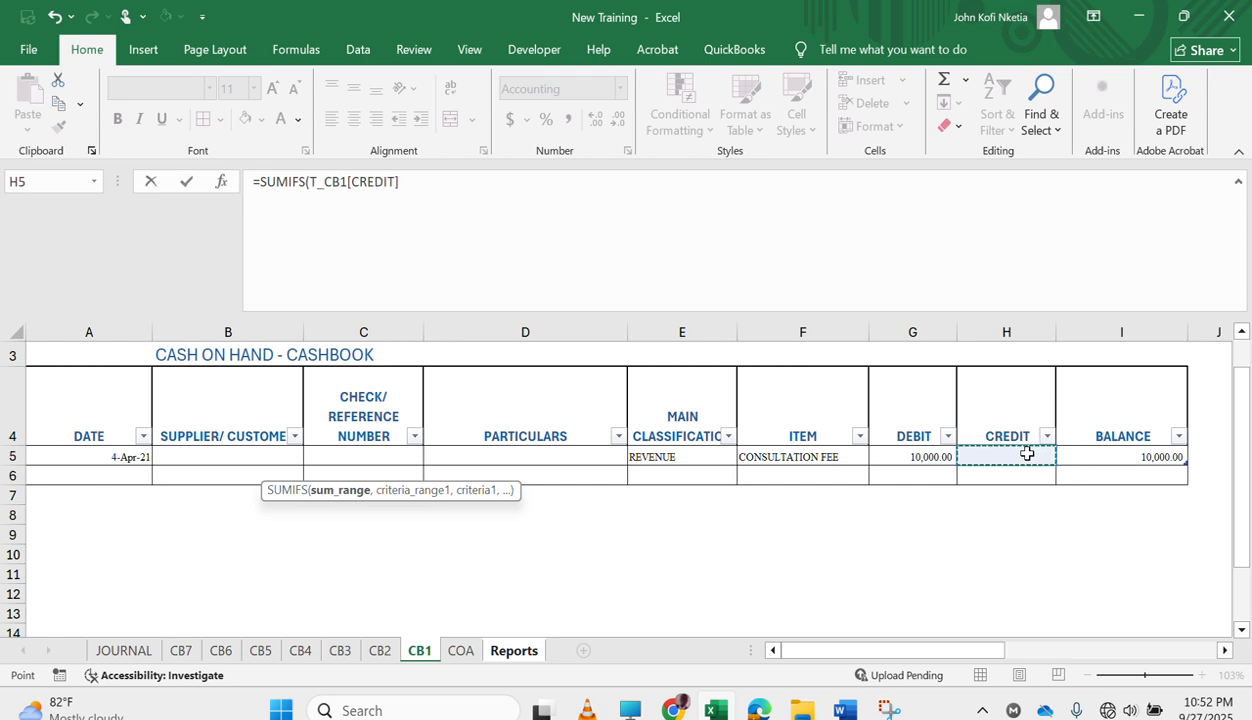
text(,)
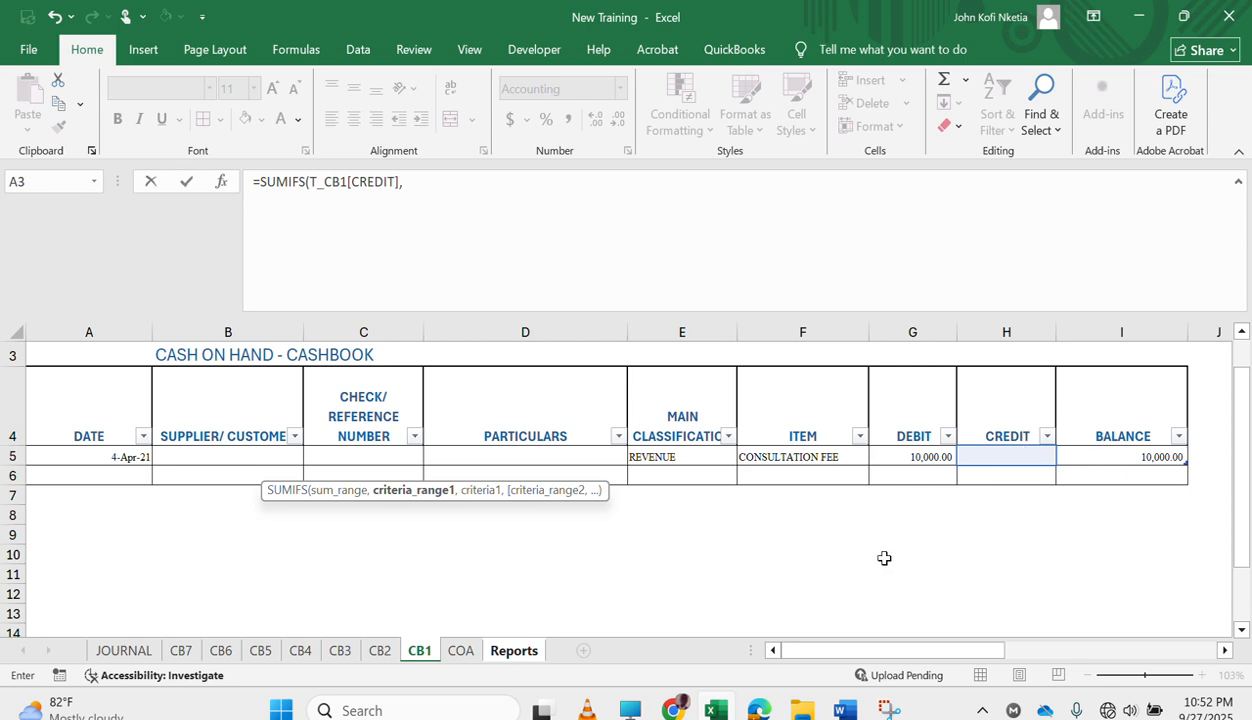
Add T_CB1[ITEM] as the first criteria range and Reports!$B209, with its column fixed, as the criterion in the C209 SUMIFS formula.
click(796, 457)
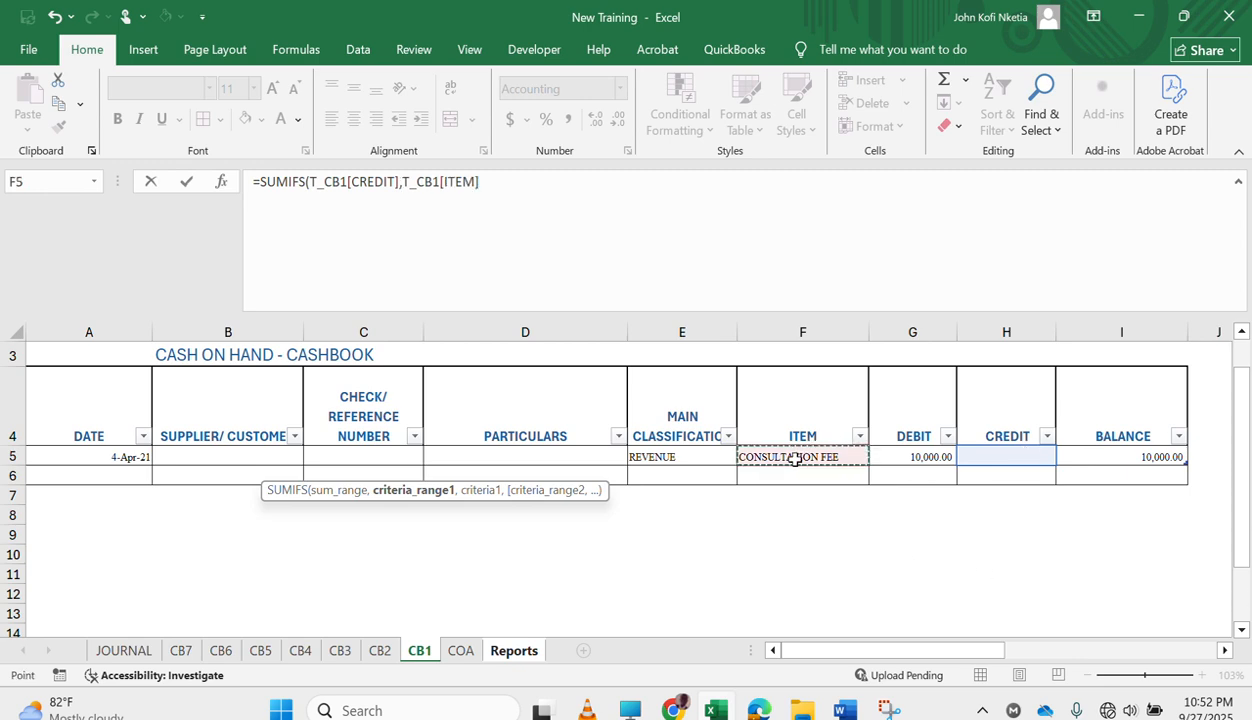
text(,)
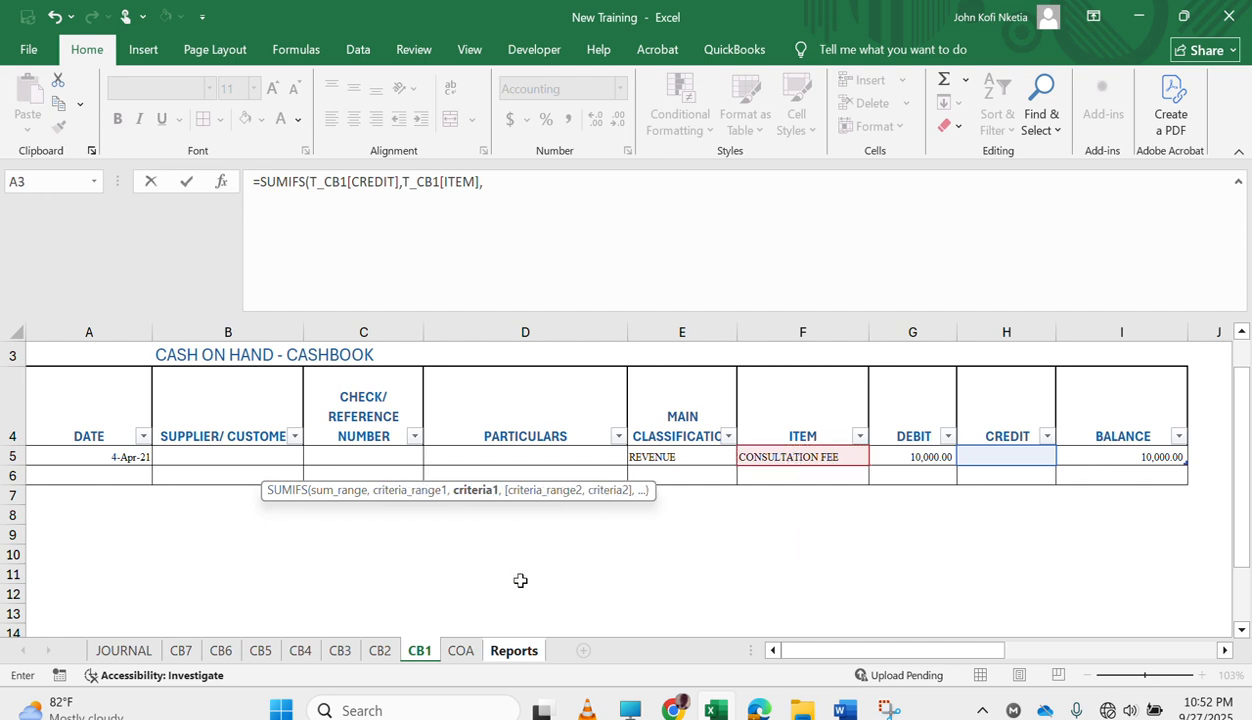
click(514, 650)
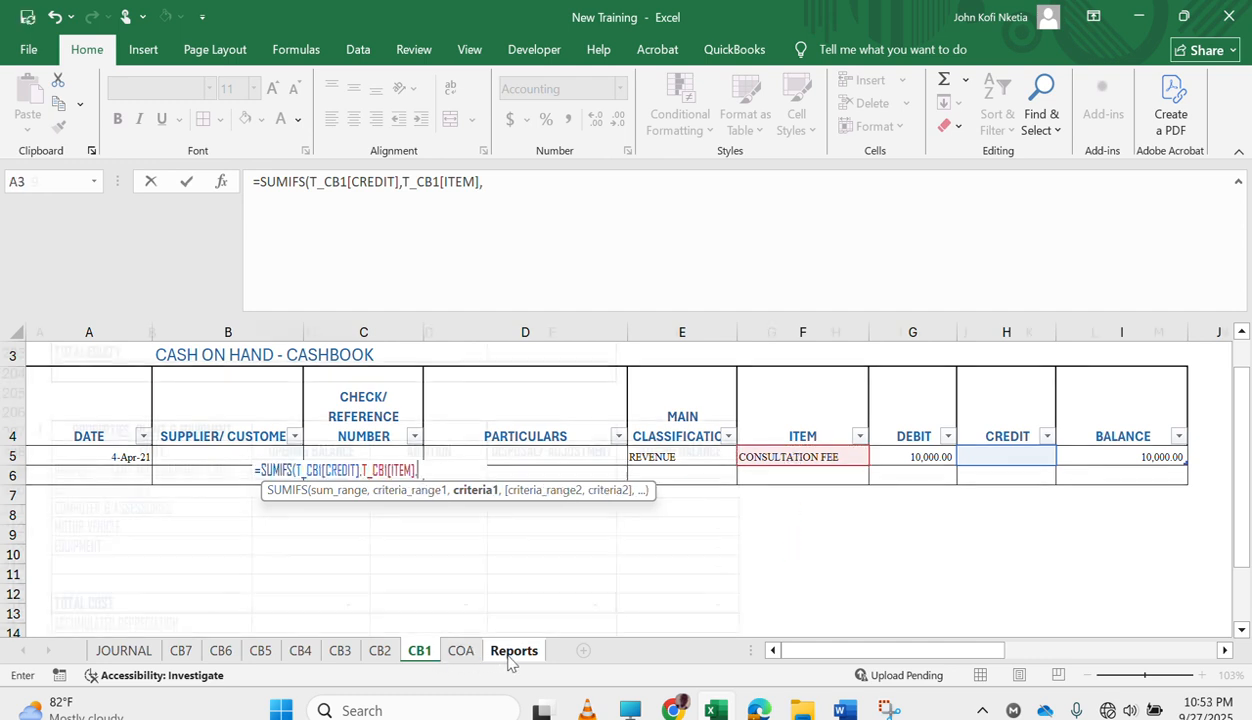
click(150, 470)
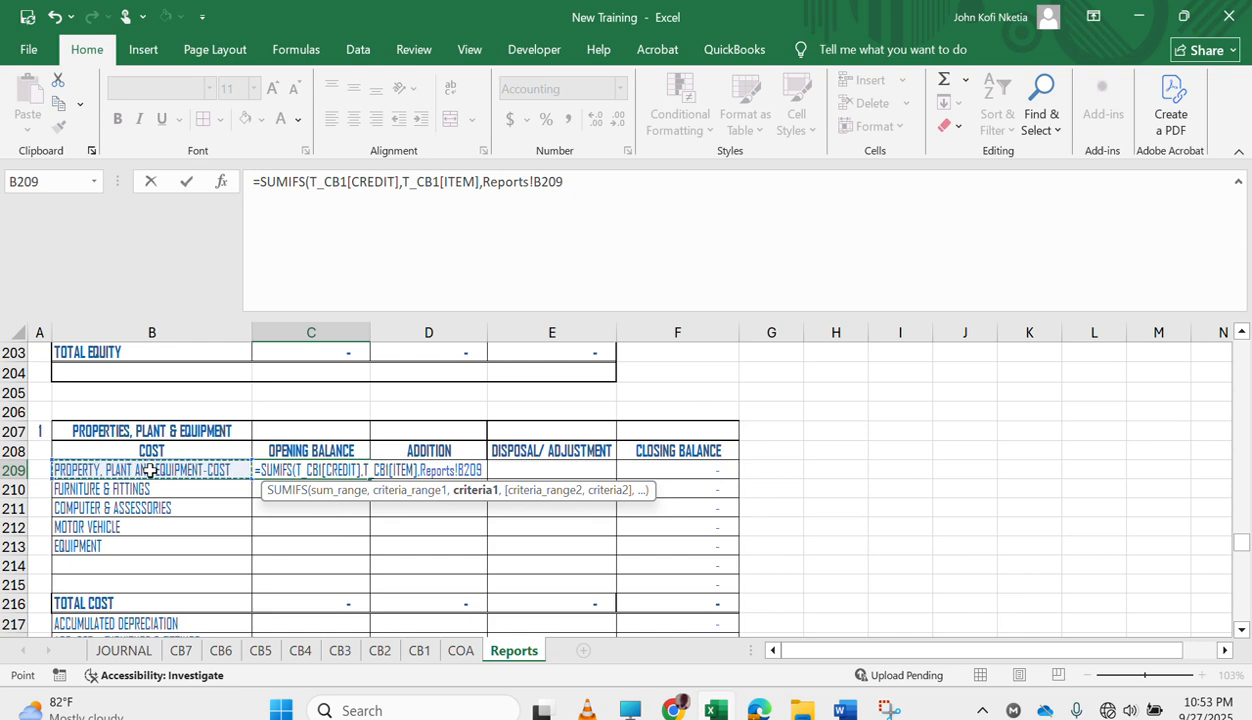
key(F4)
key(F4)
key(F4)
text(,)
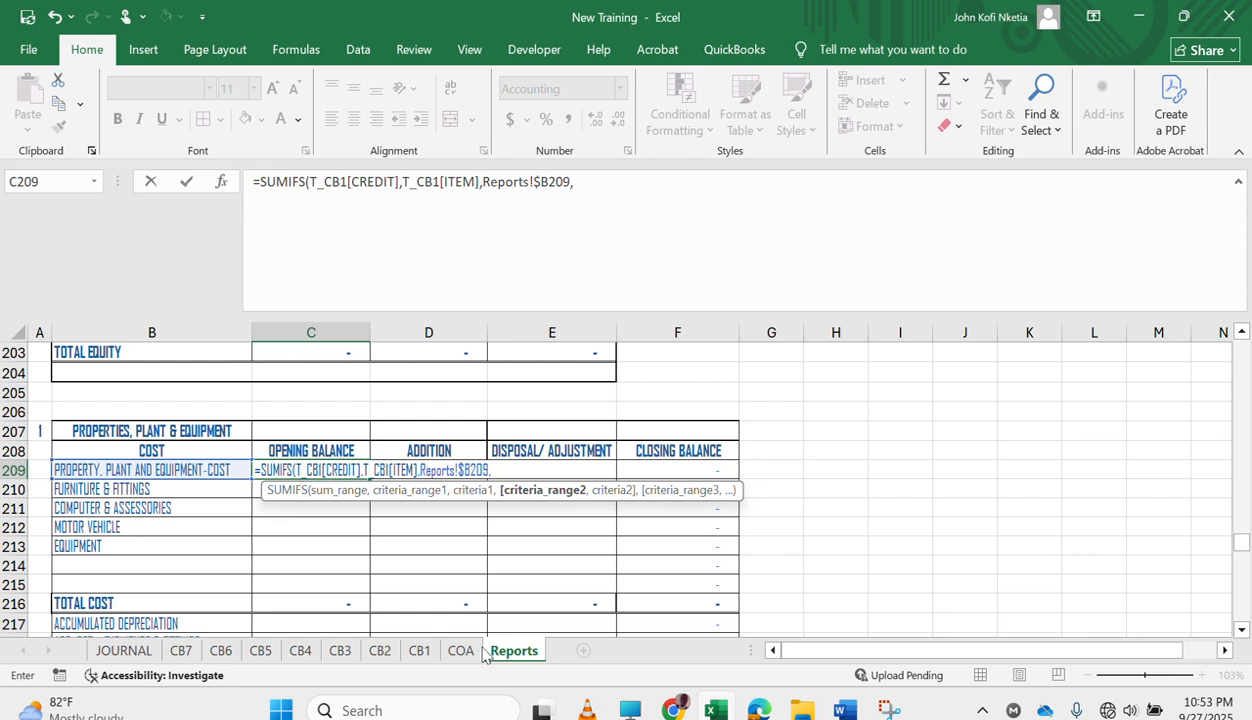
Add the start-date condition to the formula, using T_CB1[DATE] as the criteria range and ">="&PFRM as the criterion.
click(419, 651)
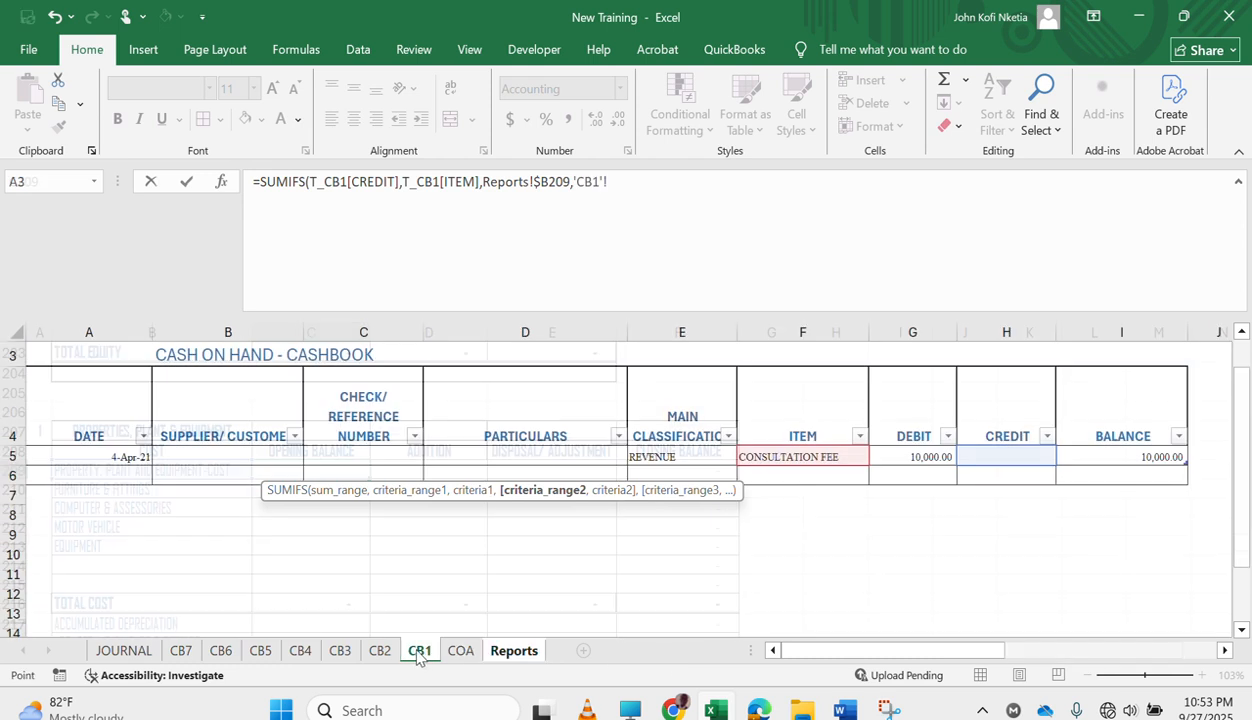
click(120, 457)
text(,)
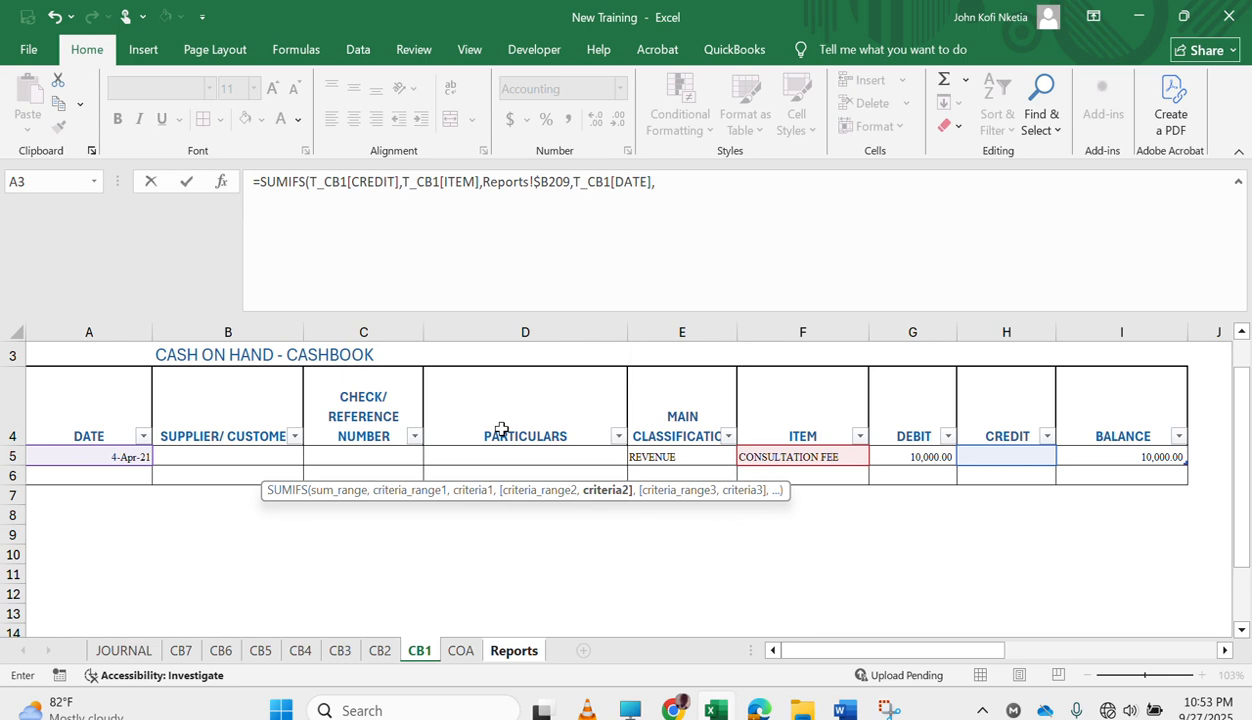
text(">="C)
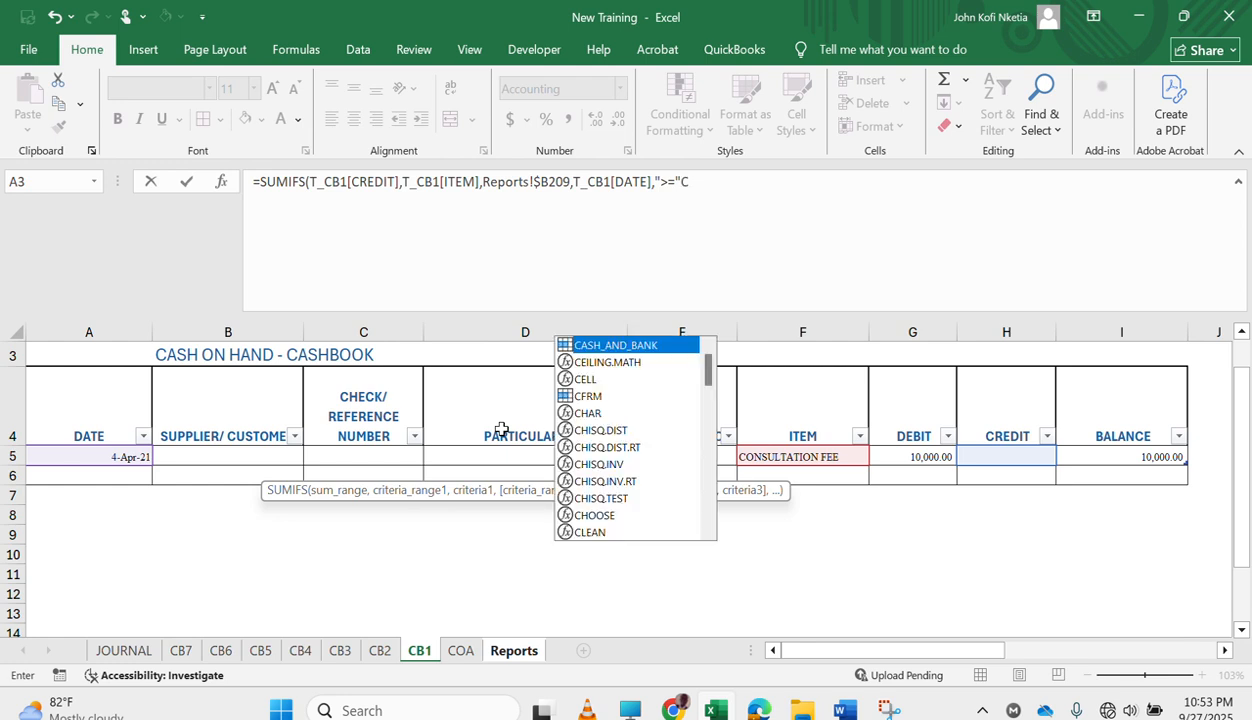
key(BackSpace)
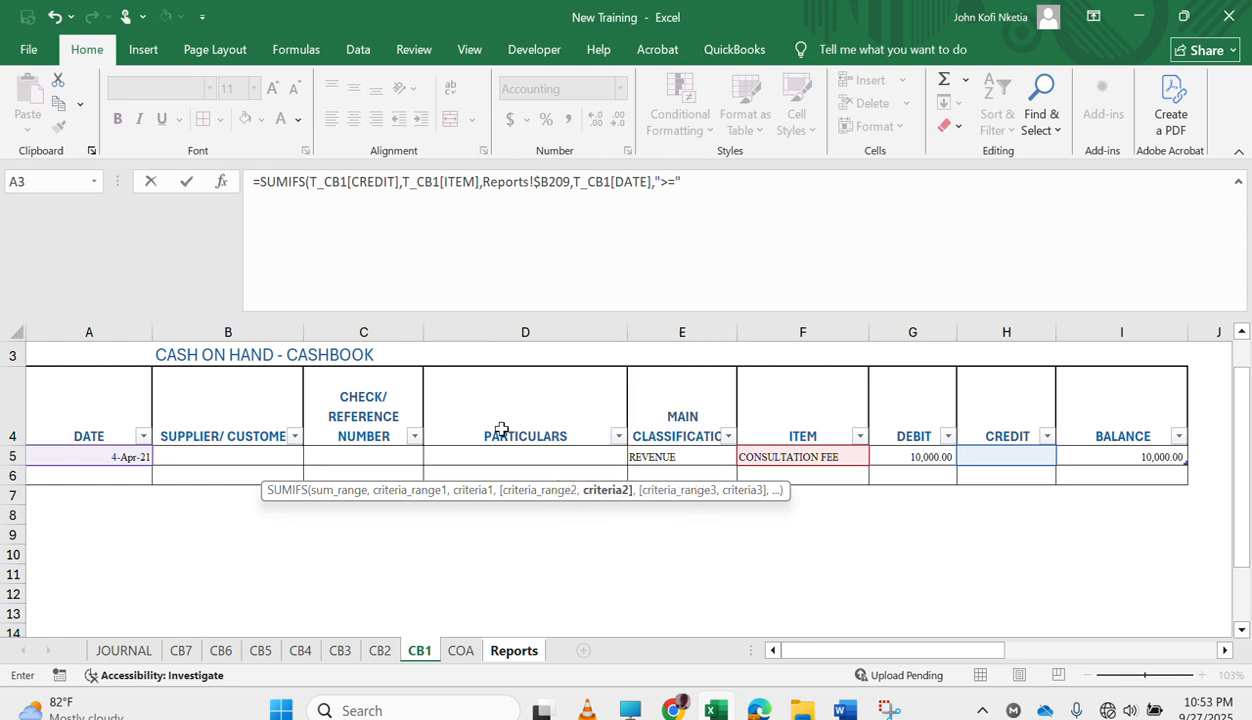
text(&)
text(P)
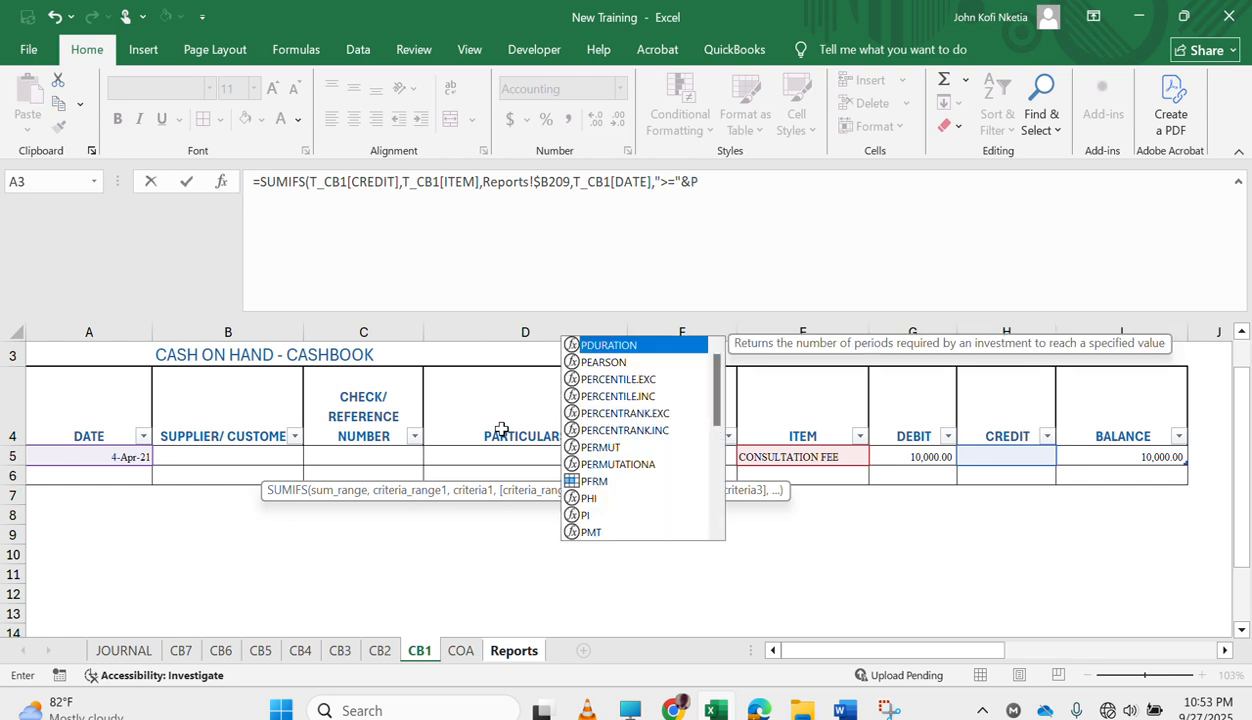
text(FRM)
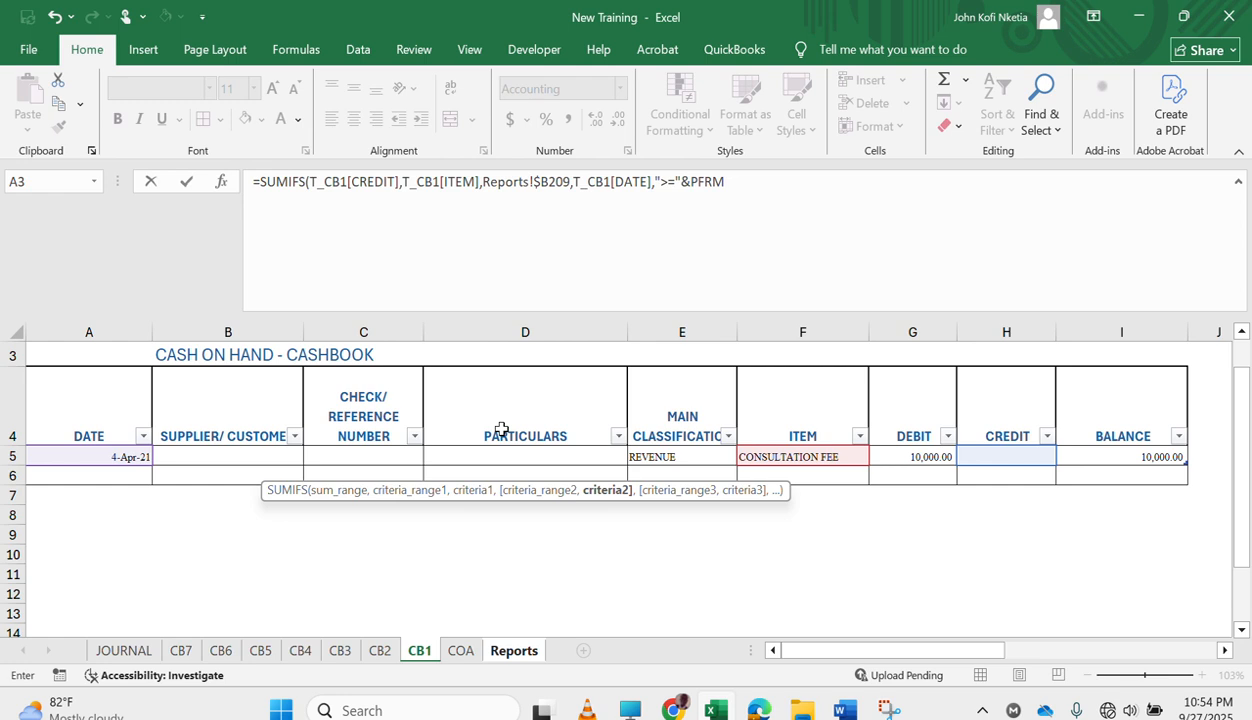
text(,)
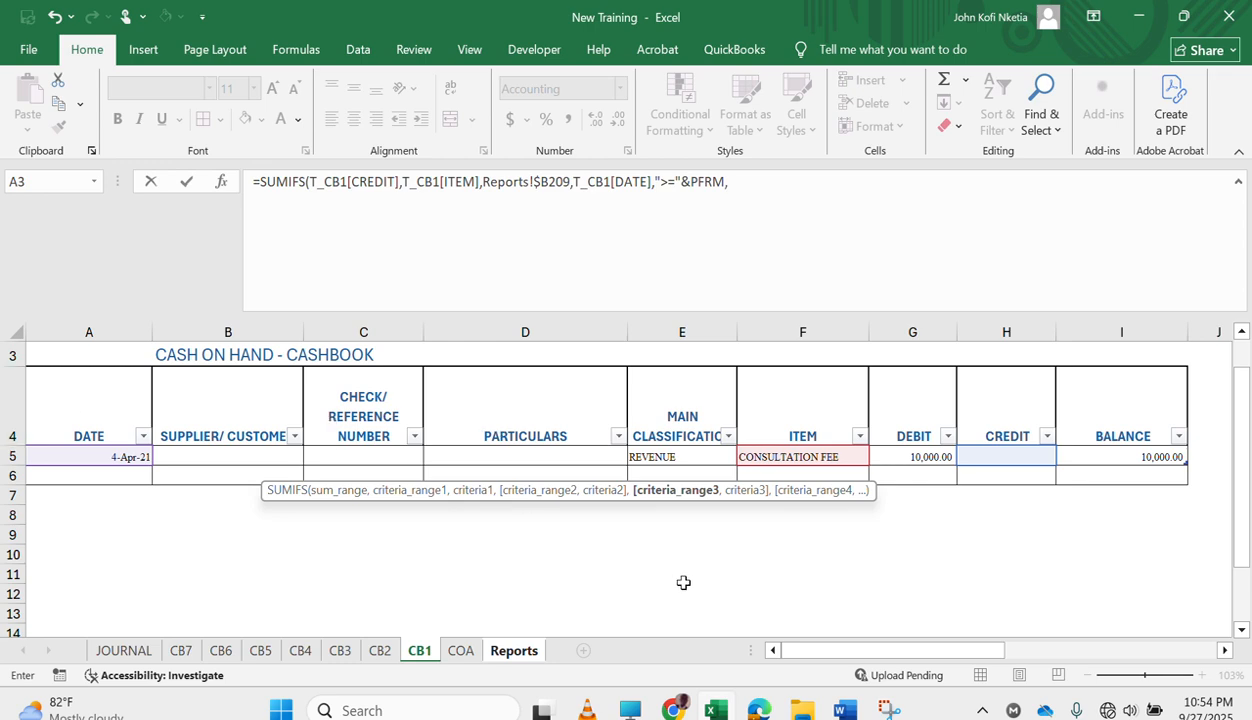
Add the end-date condition T_CB1[DATE] with "<="&CTO-1 and enter the completed SUMIFS formula in C209.
click(120, 453)
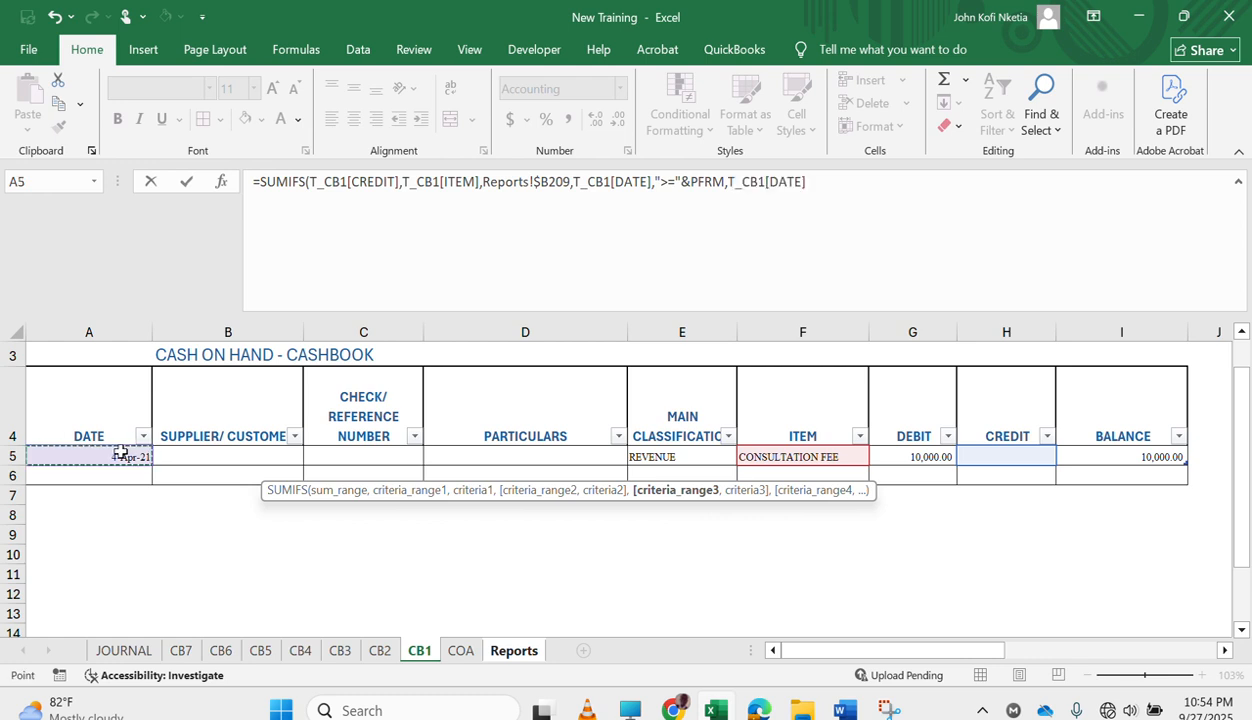
text(,"<="&)
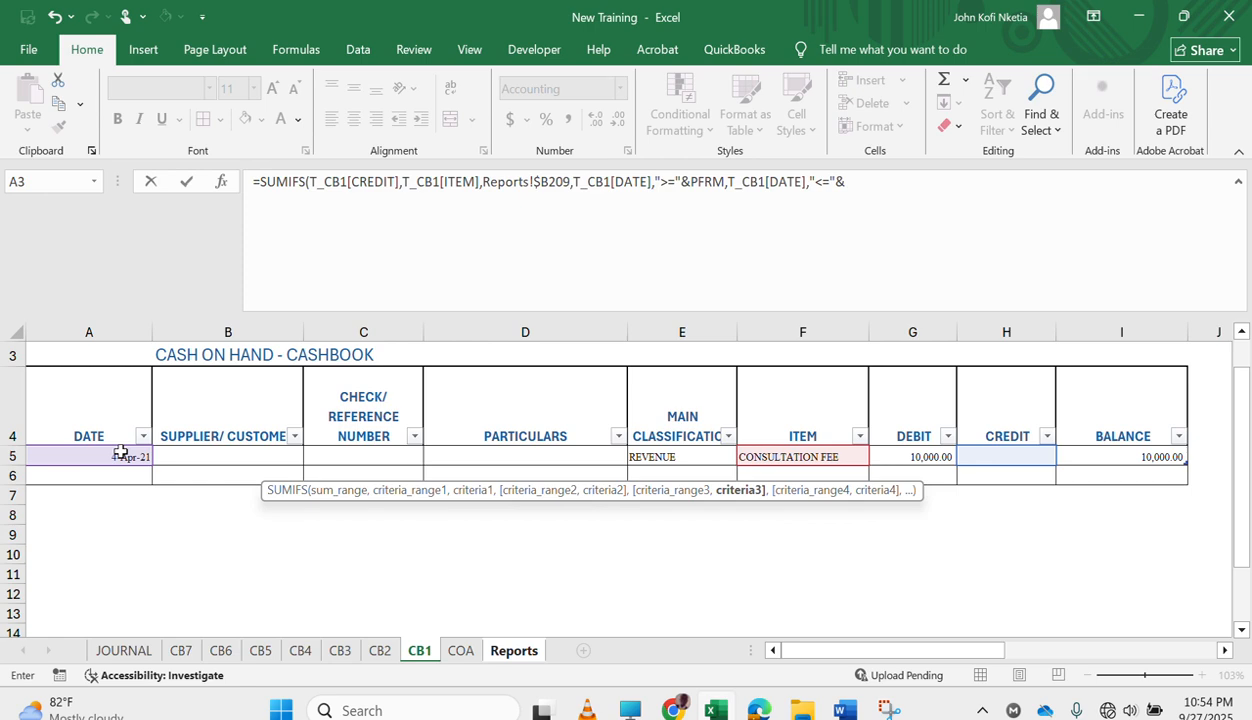
text(T)
key(BackSpace)
text(CTO-1)
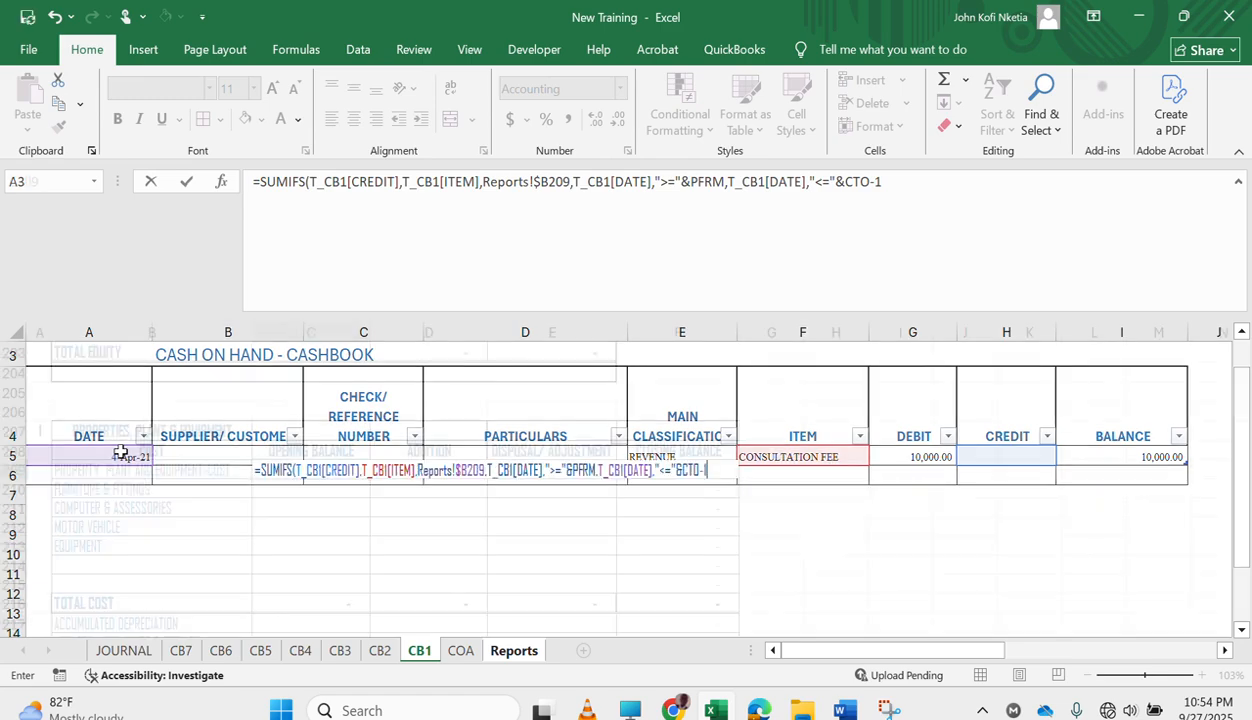
key(Return)
Fill the opening balance formula from C209 down to C211 on the Reports sheet and check the copy in C210.
scroll(451, 510, up, 20)
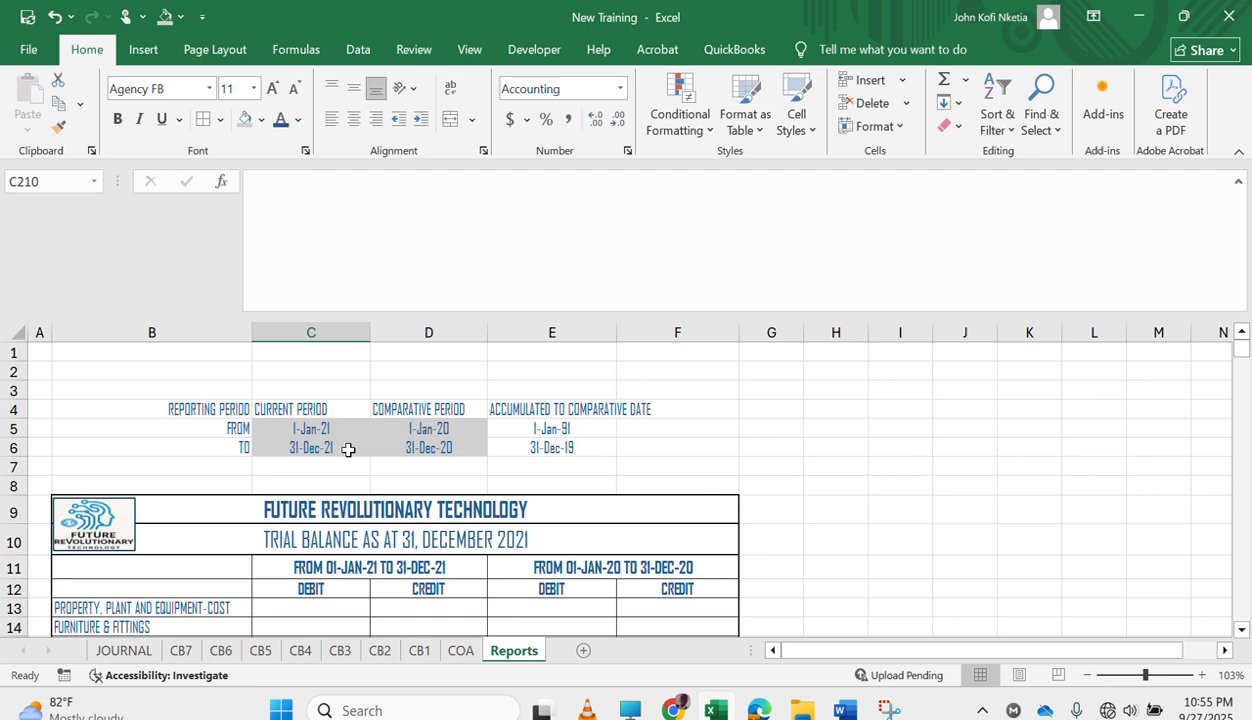
key(Up)
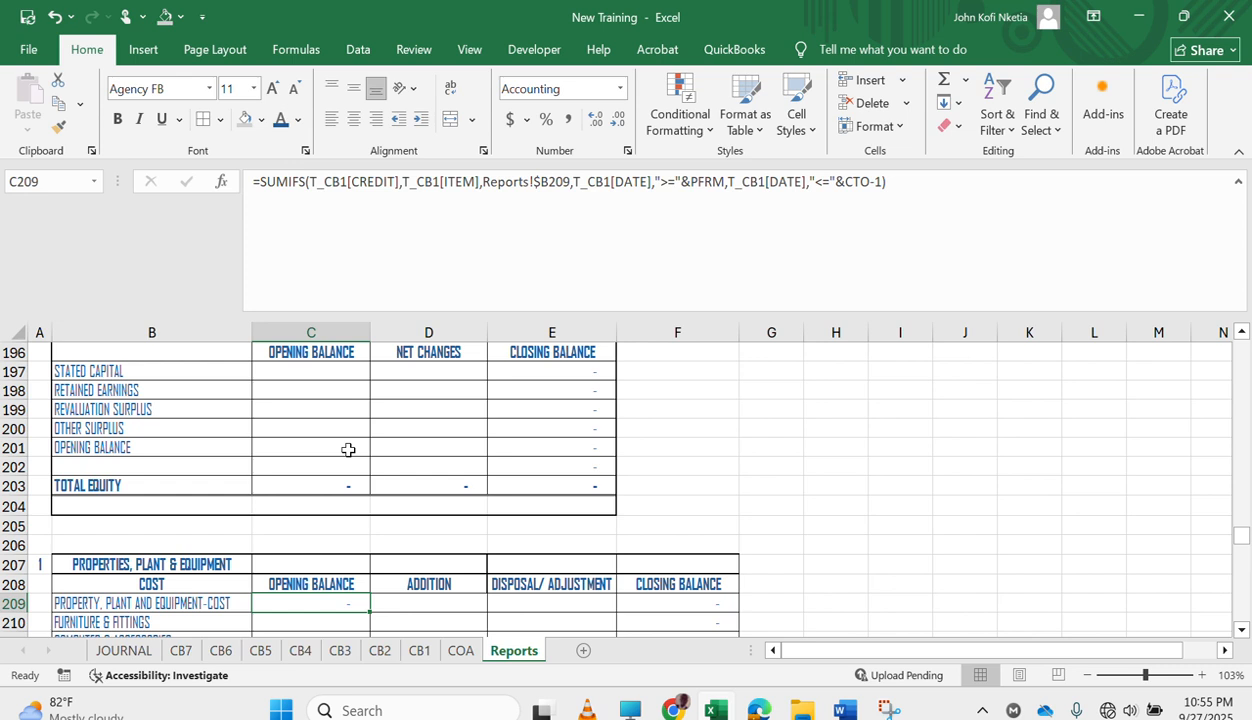
scroll(325, 596, down, 2)
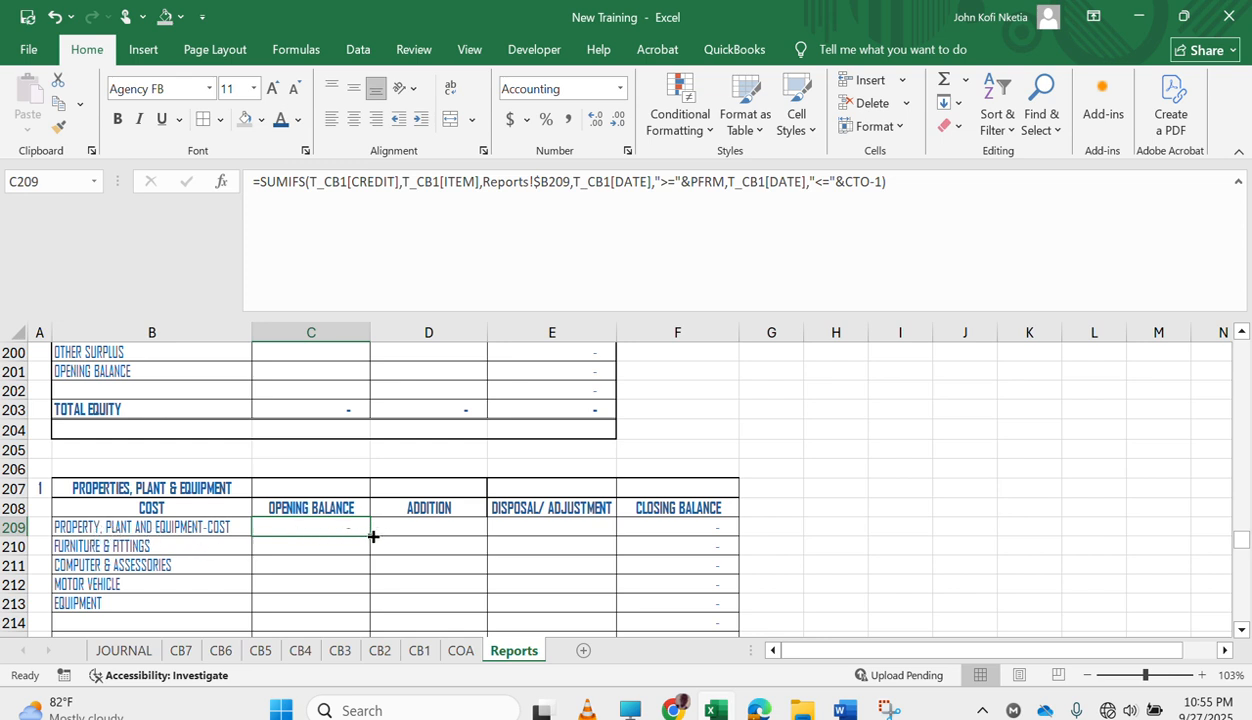
drag(366, 537, 357, 572)
click(316, 545)
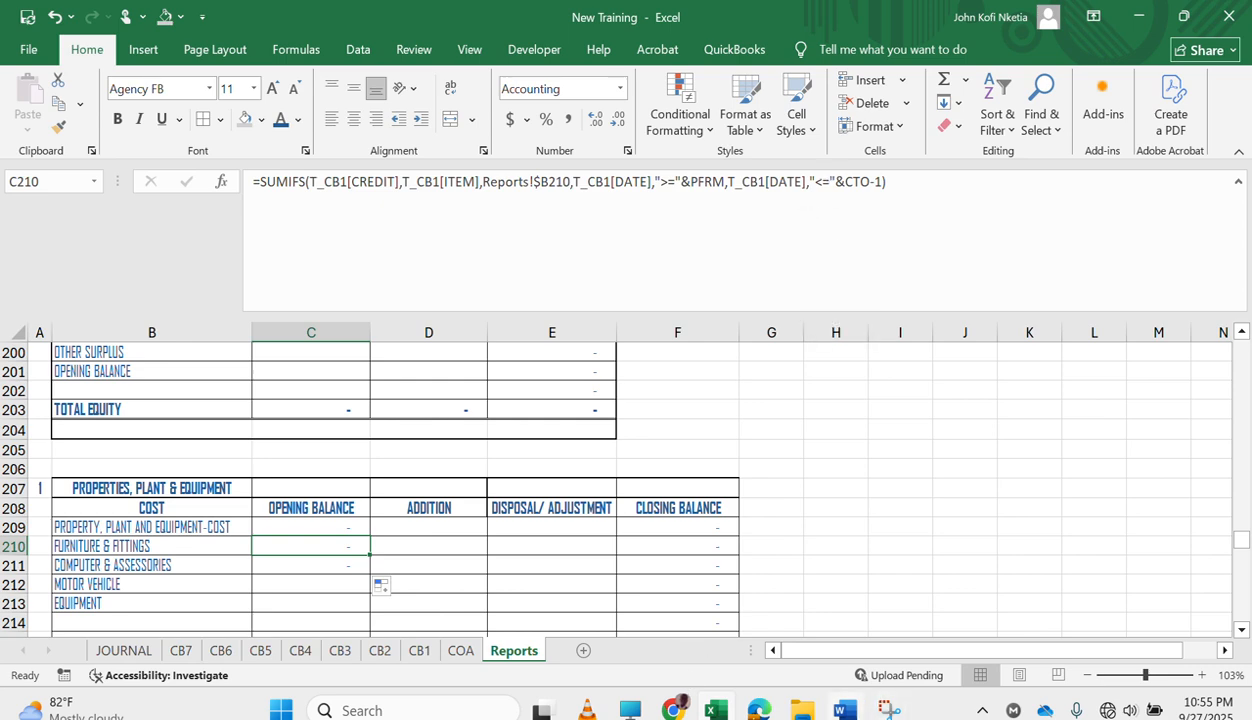
Switch to the TRAINING WORD ASSISTANT document in Word and look through its saved SUMIFS formulas for the CURRENT EXPENSES set.
mouse_move(850, 700)
click(831, 674)
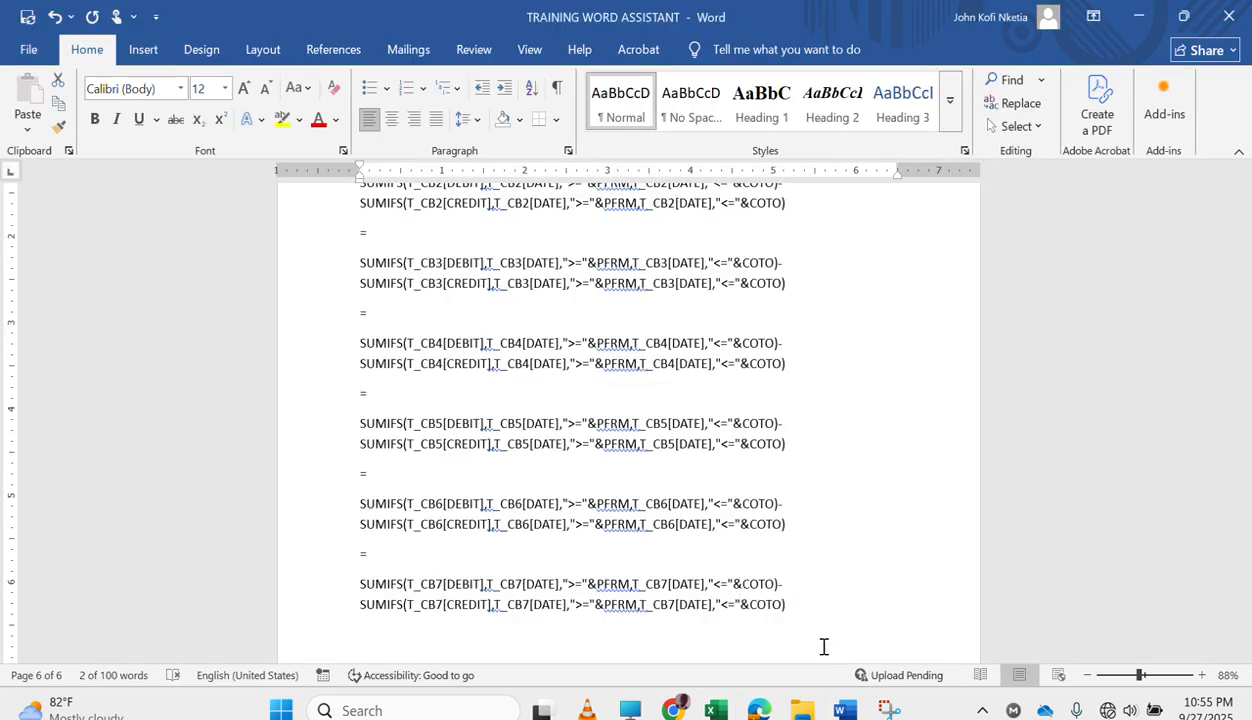
key(ctrl+h)
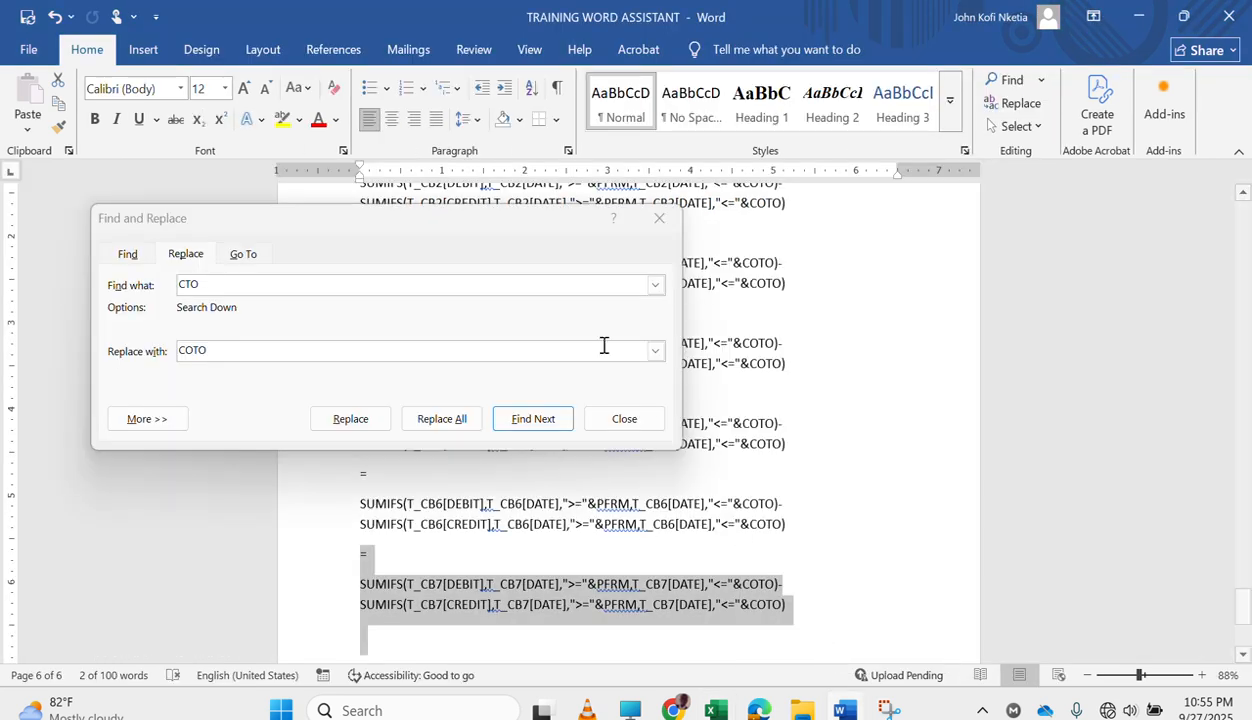
click(659, 218)
scroll(569, 441, up, 4)
scroll(569, 441, down, 8)
scroll(569, 441, up, 12)
scroll(569, 441, down, 3)
scroll(569, 441, up, 10)
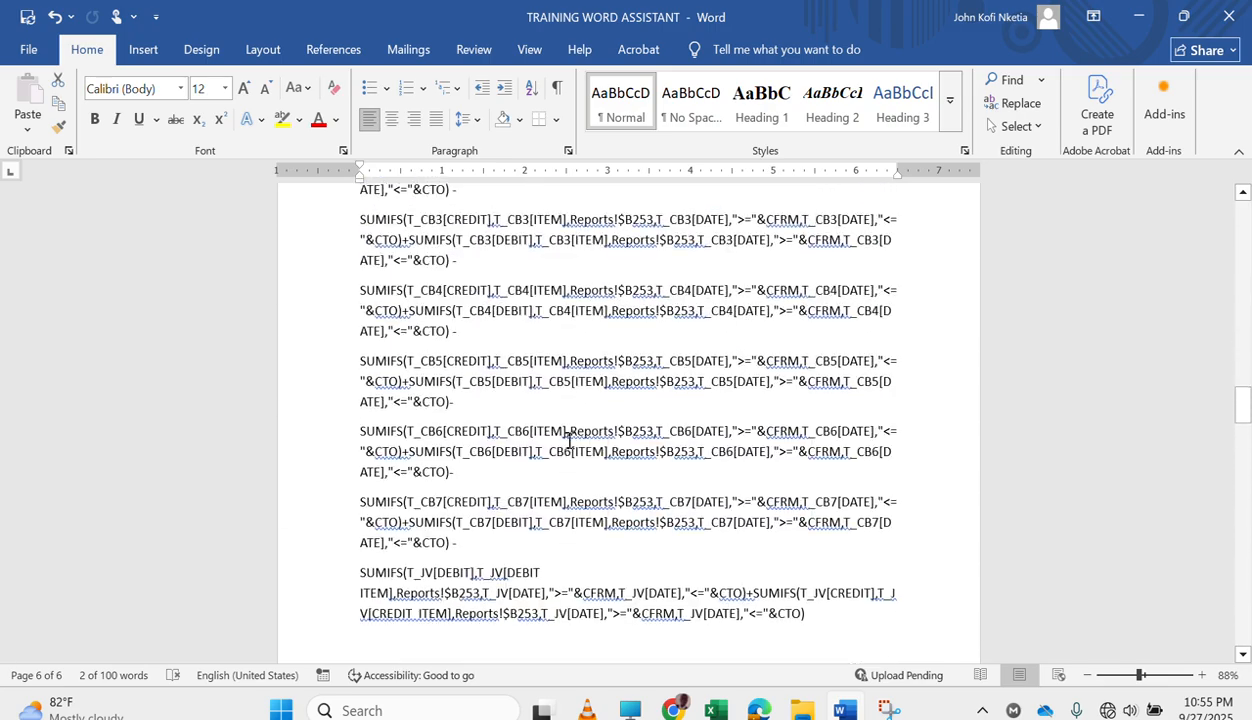
scroll(569, 441, up, 15)
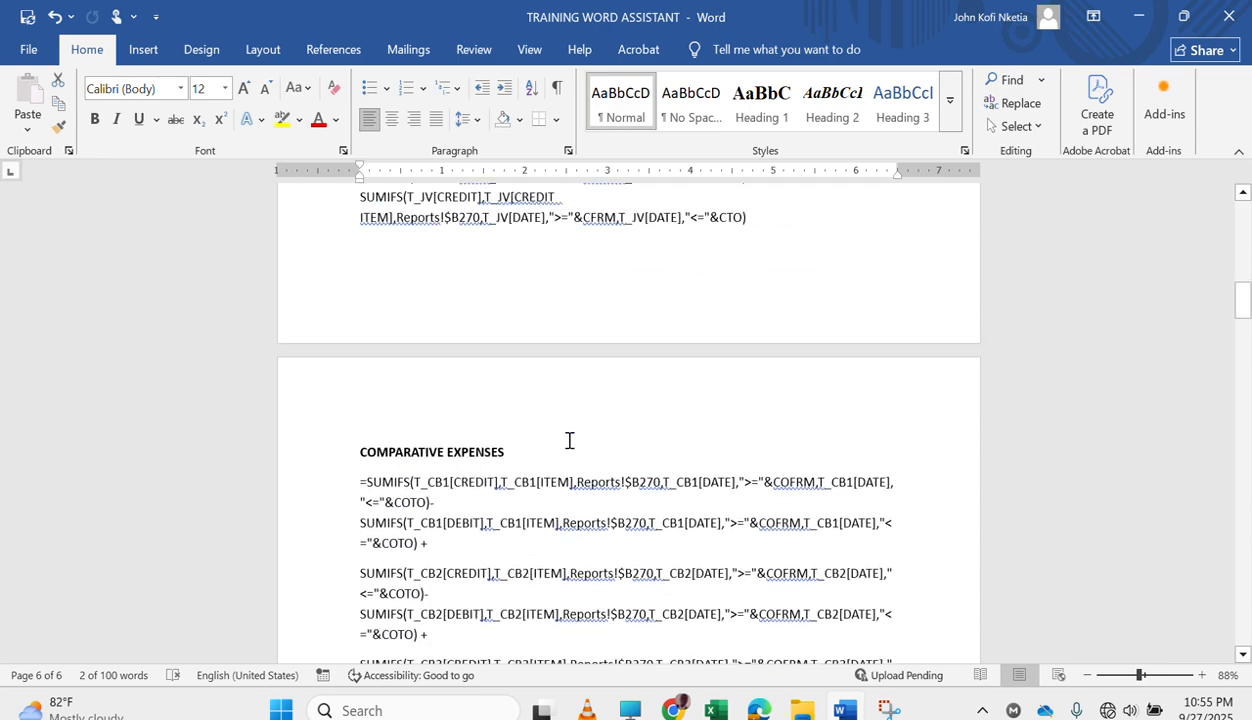
scroll(569, 441, up, 1)
scroll(569, 441, down, 14)
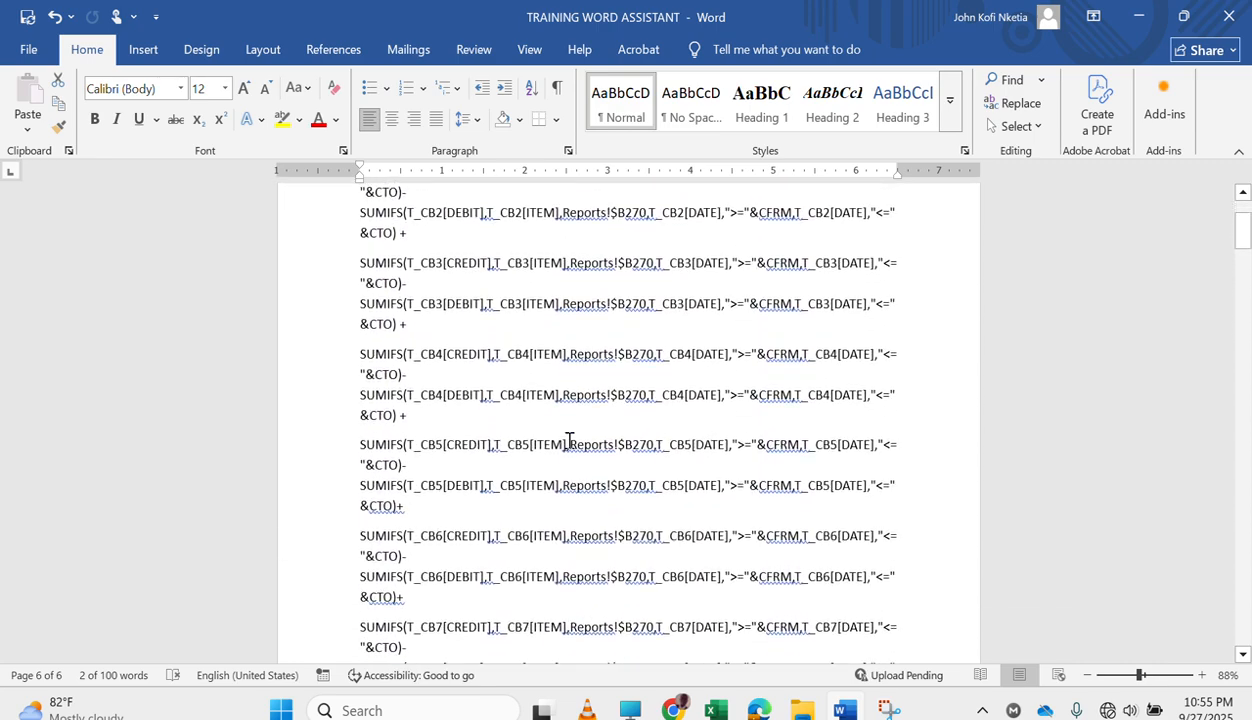
scroll(569, 441, down, 1)
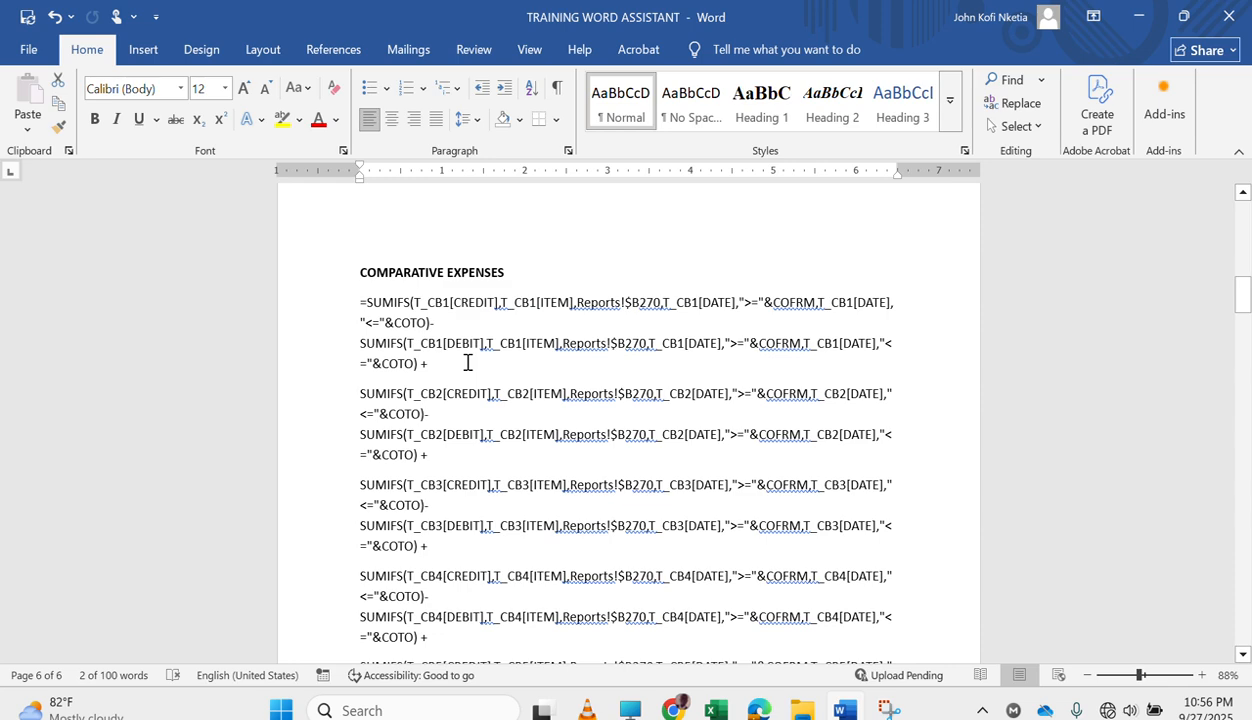
scroll(527, 343, up, 10)
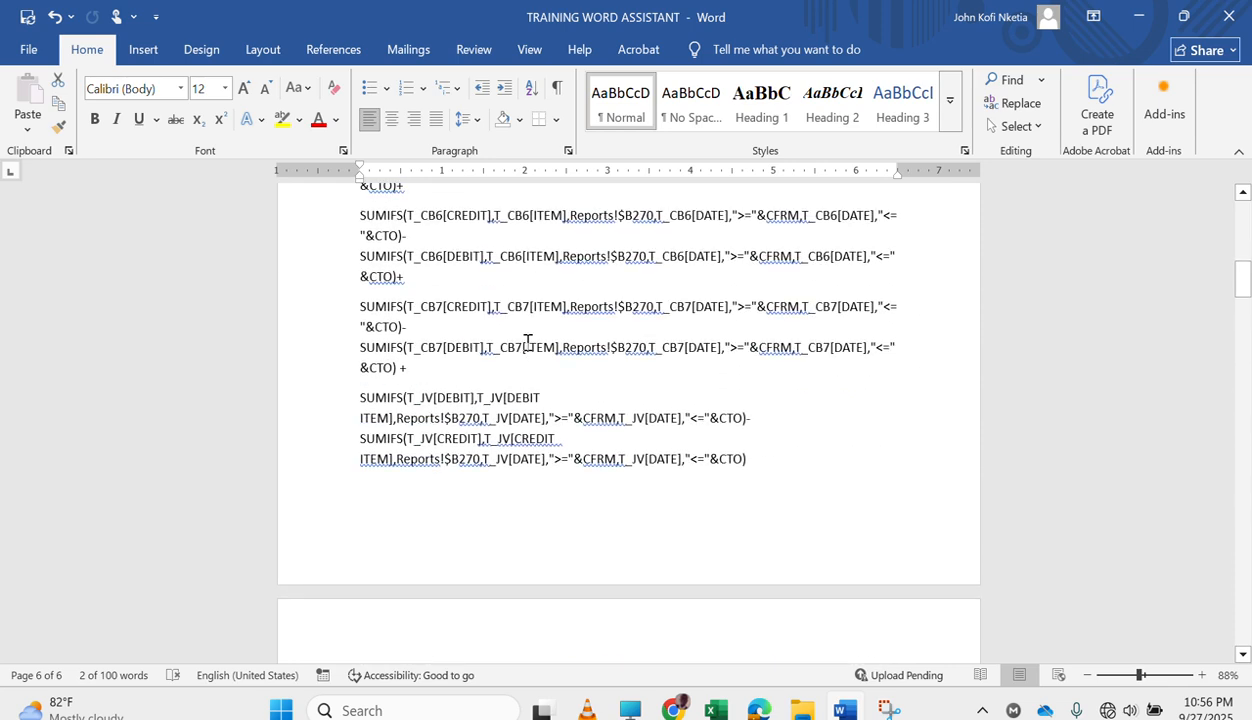
scroll(527, 343, up, 4)
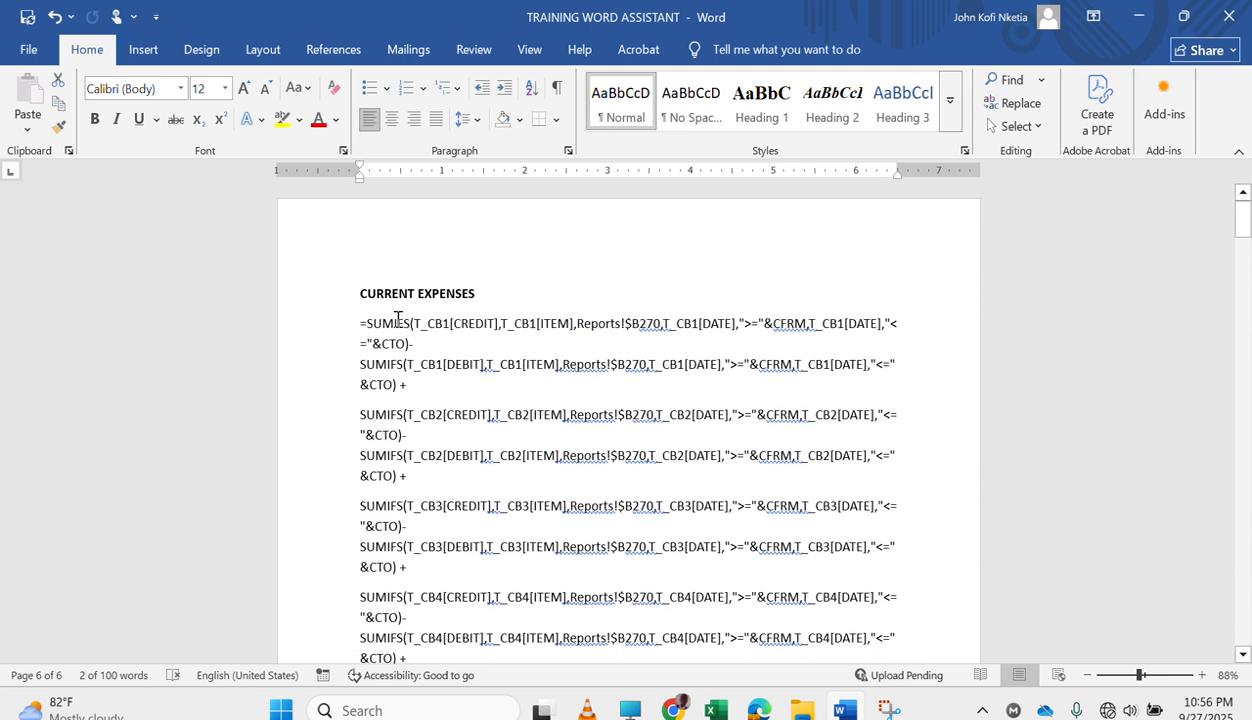
Copy the CURRENT EXPENSES formulas without their heading and start a new page after the last formula in the document.
drag(355, 323, 827, 412)
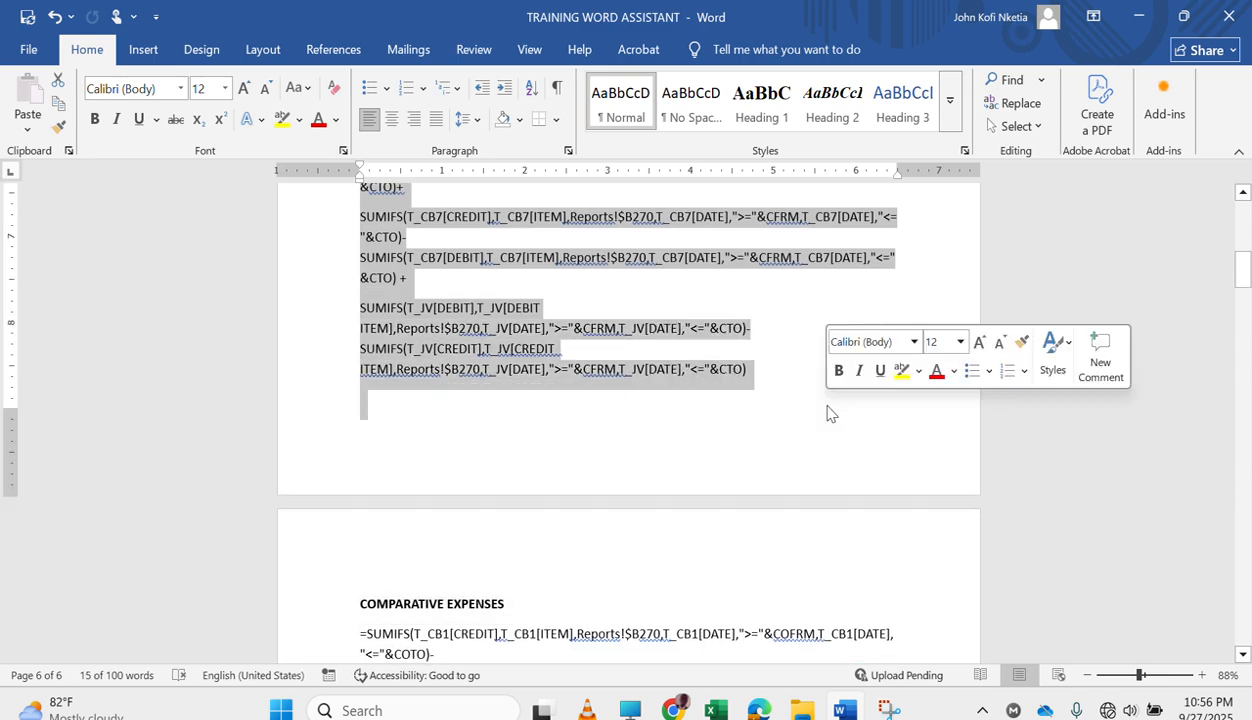
key(ctrl+c)
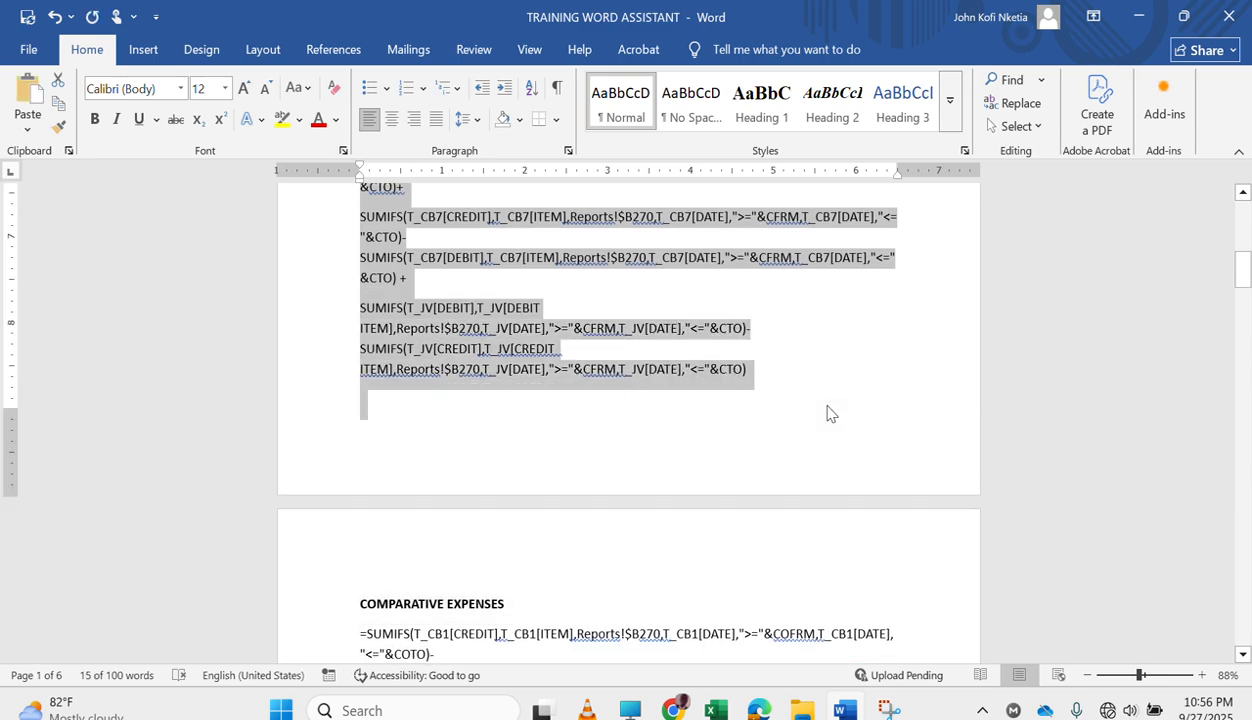
scroll(827, 412, down, 20)
scroll(827, 413, down, 5)
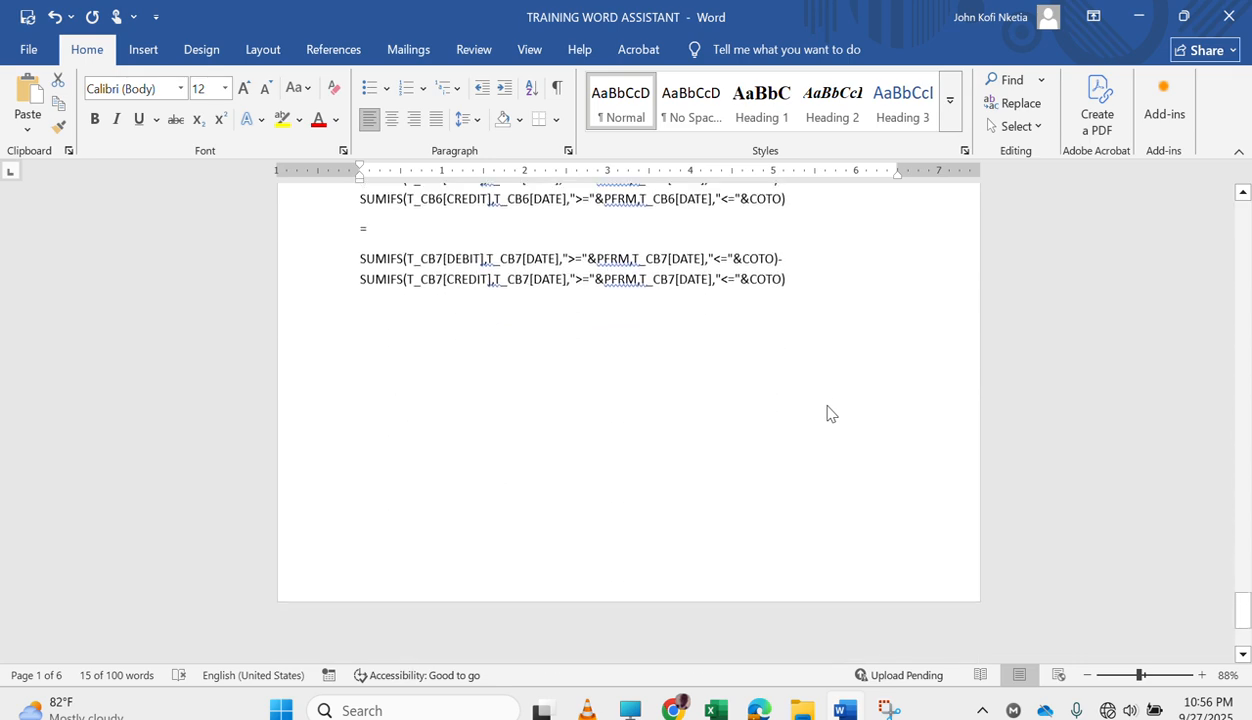
scroll(796, 416, up, 1)
click(644, 428)
key(Return)
key(Return)
key(Return)
key(Return)
key(Return)
key(Return)
key(Return)
key(Return)
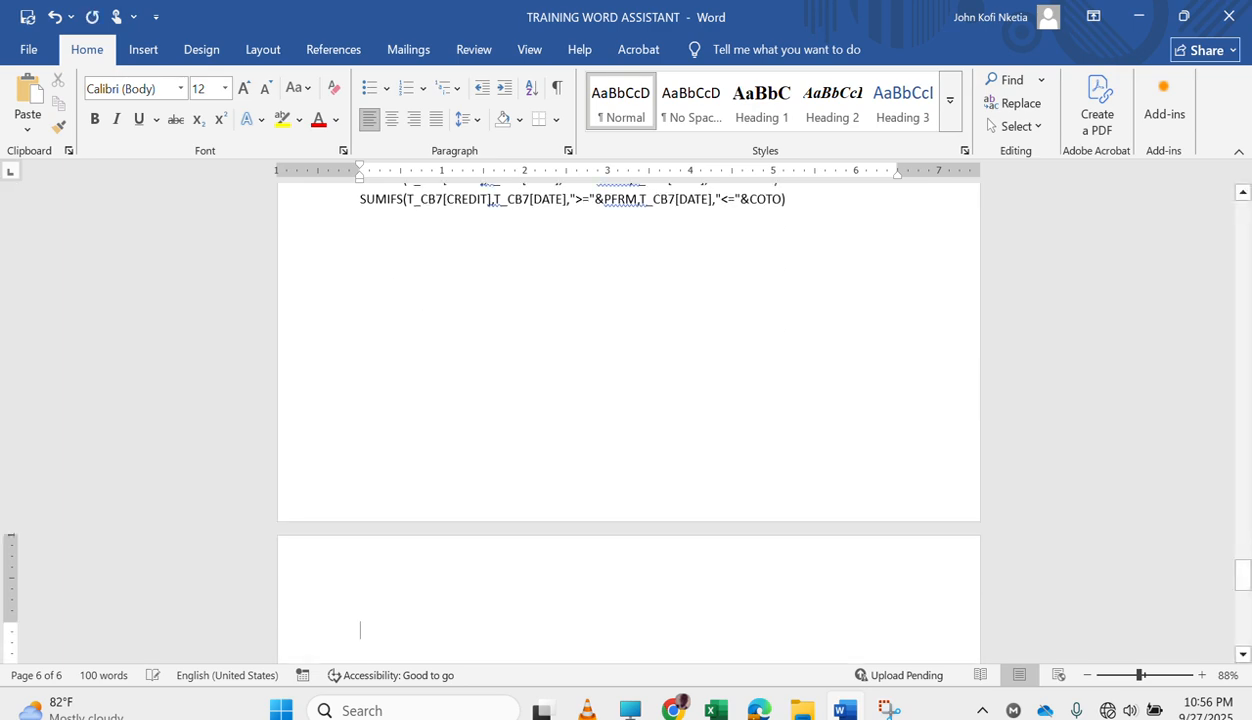
key(ctrl+v)
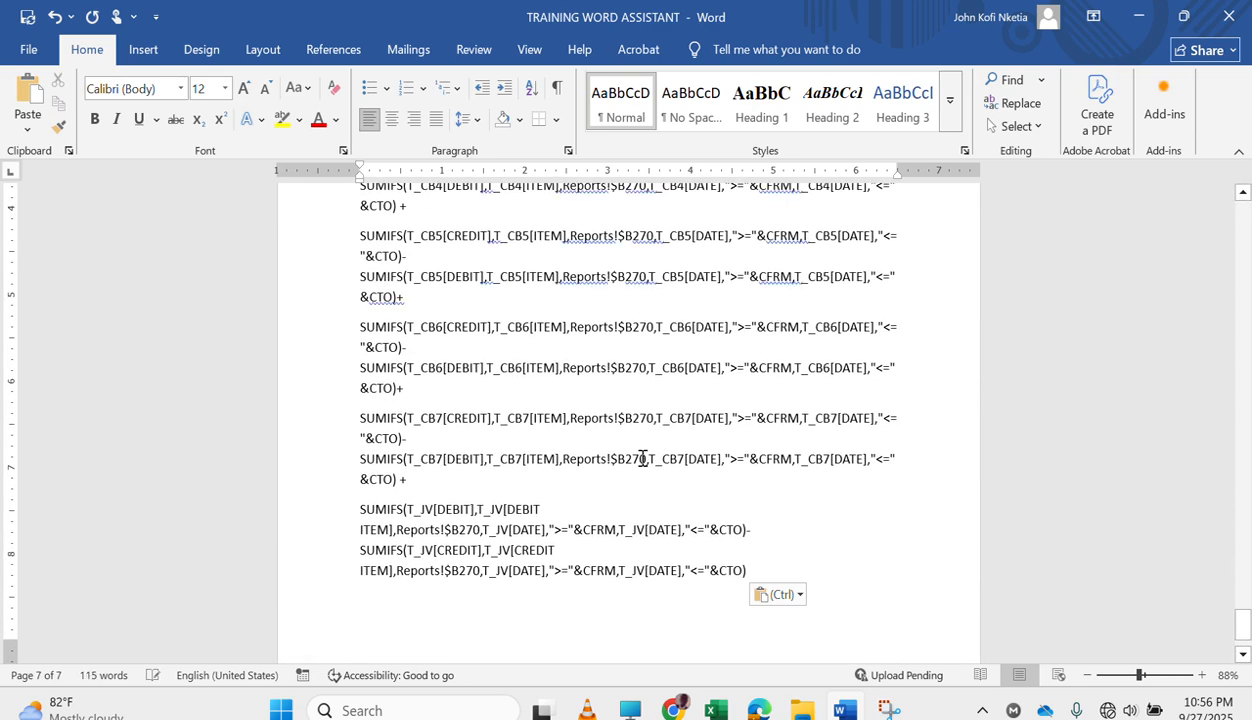
scroll(645, 458, up, 2)
scroll(642, 458, up, 8)
scroll(640, 456, down, 4)
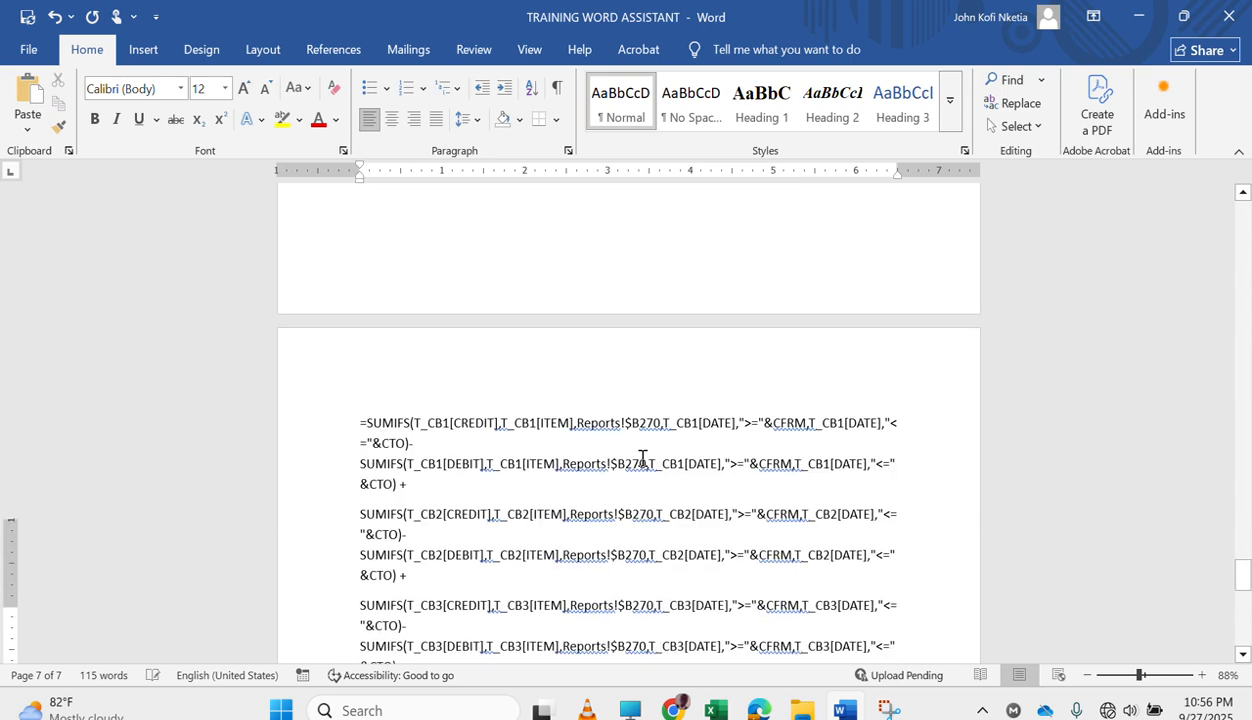
scroll(578, 422, up, 8)
scroll(576, 419, down, 6)
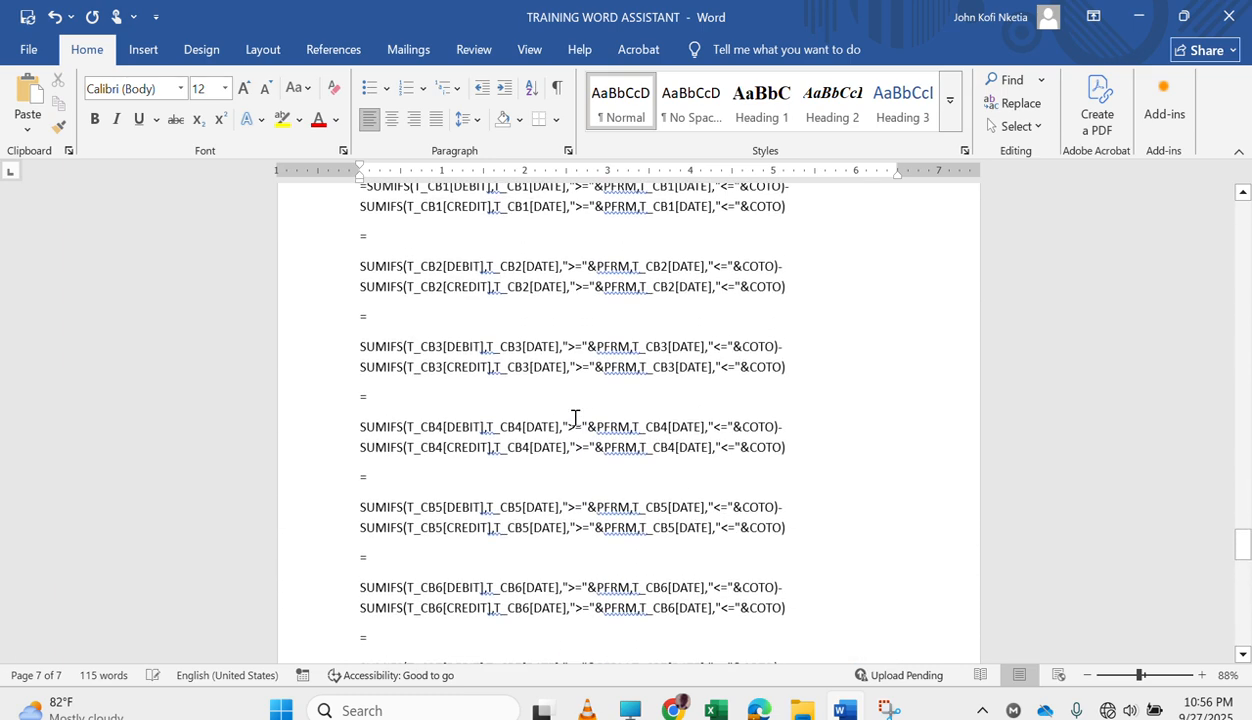
scroll(575, 418, down, 7)
scroll(575, 418, up, 5)
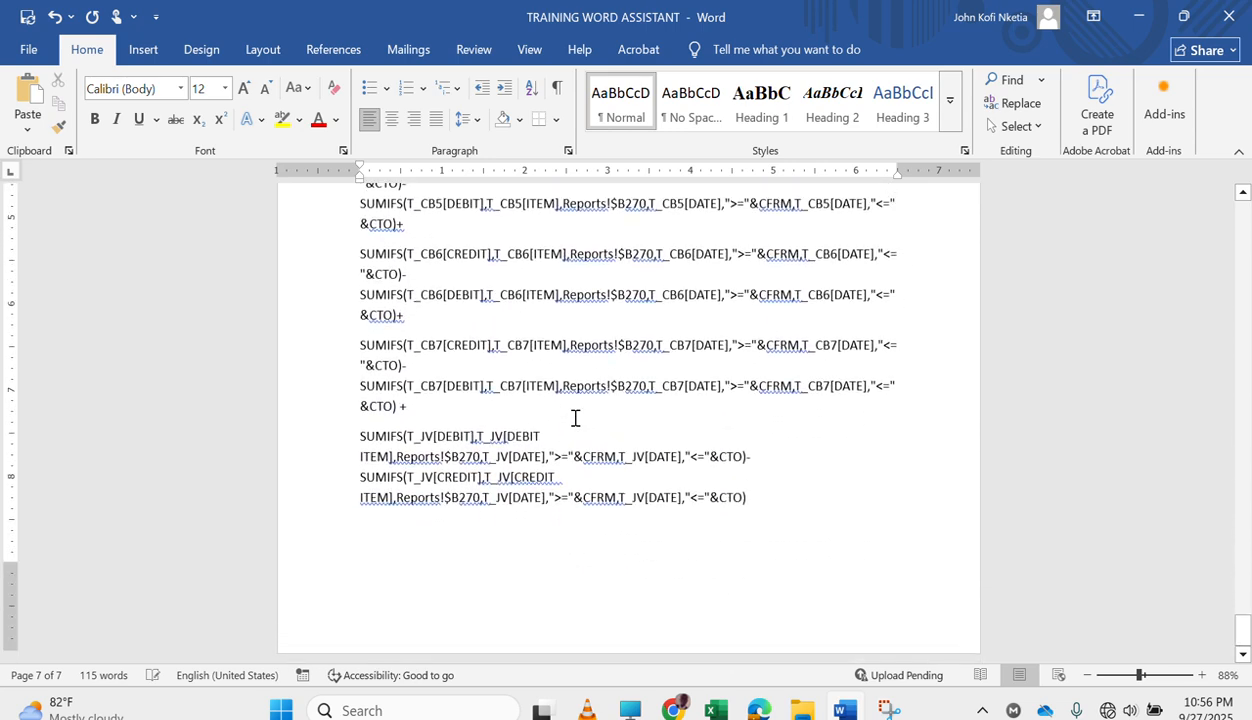
scroll(575, 418, up, 10)
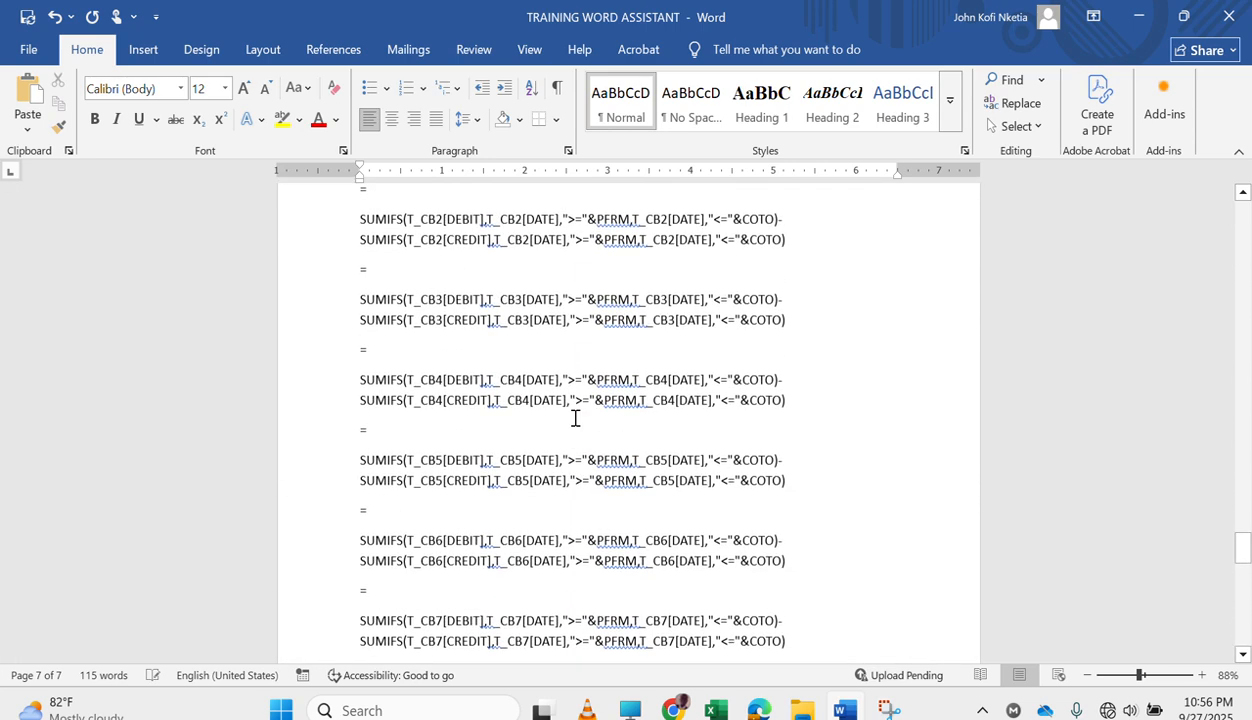
scroll(575, 418, down, 15)
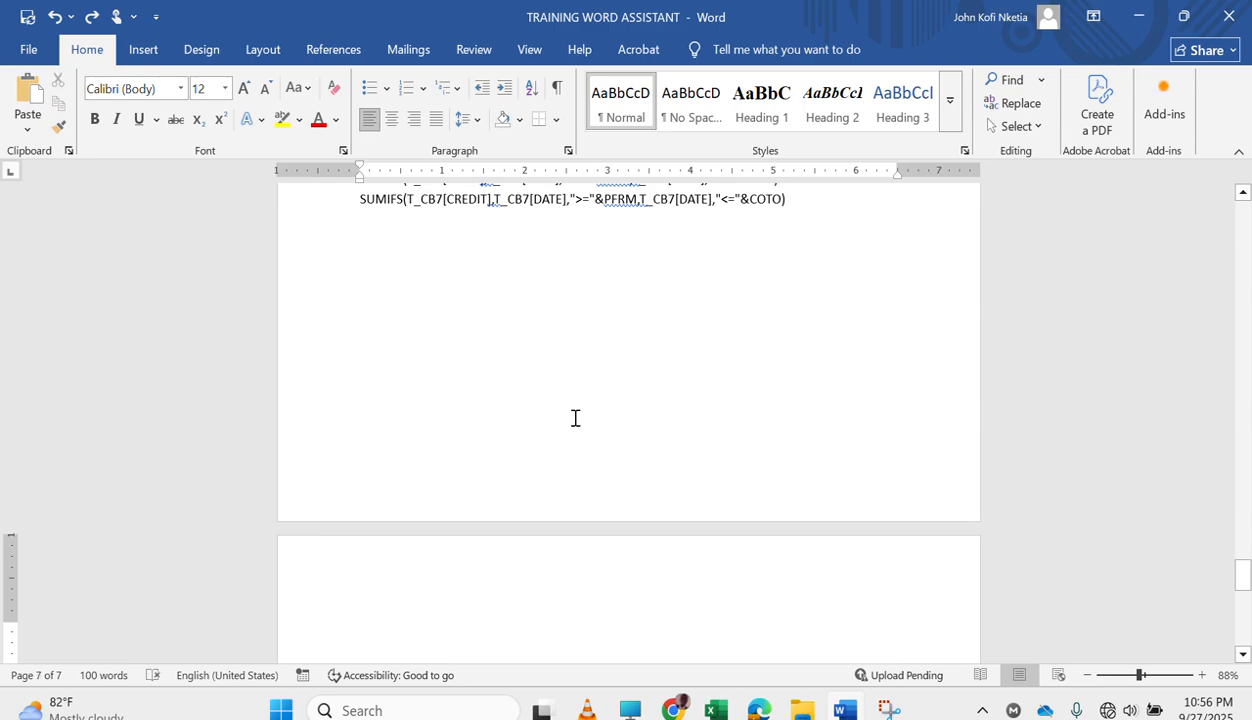
scroll(575, 418, up, 10)
scroll(575, 418, down, 1)
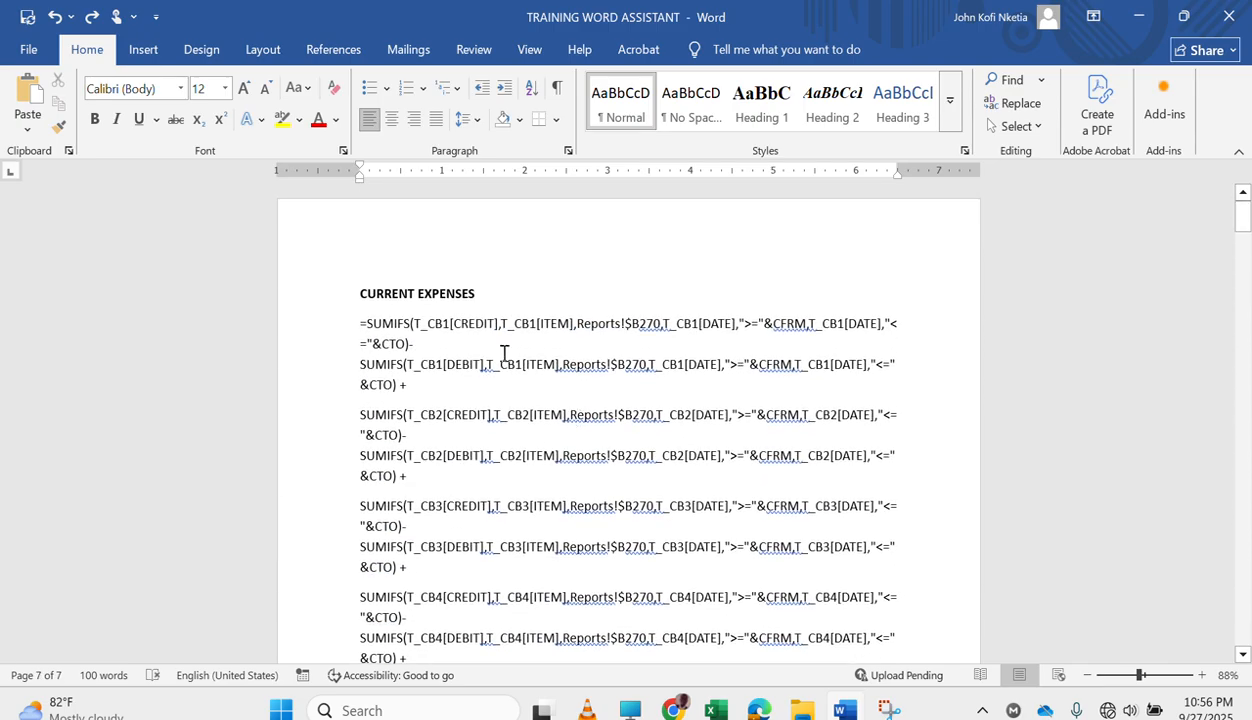
Copy the whole CURRENT EXPENSES block including its heading and paste it onto the new page at the document's end.
drag(353, 283, 472, 246)
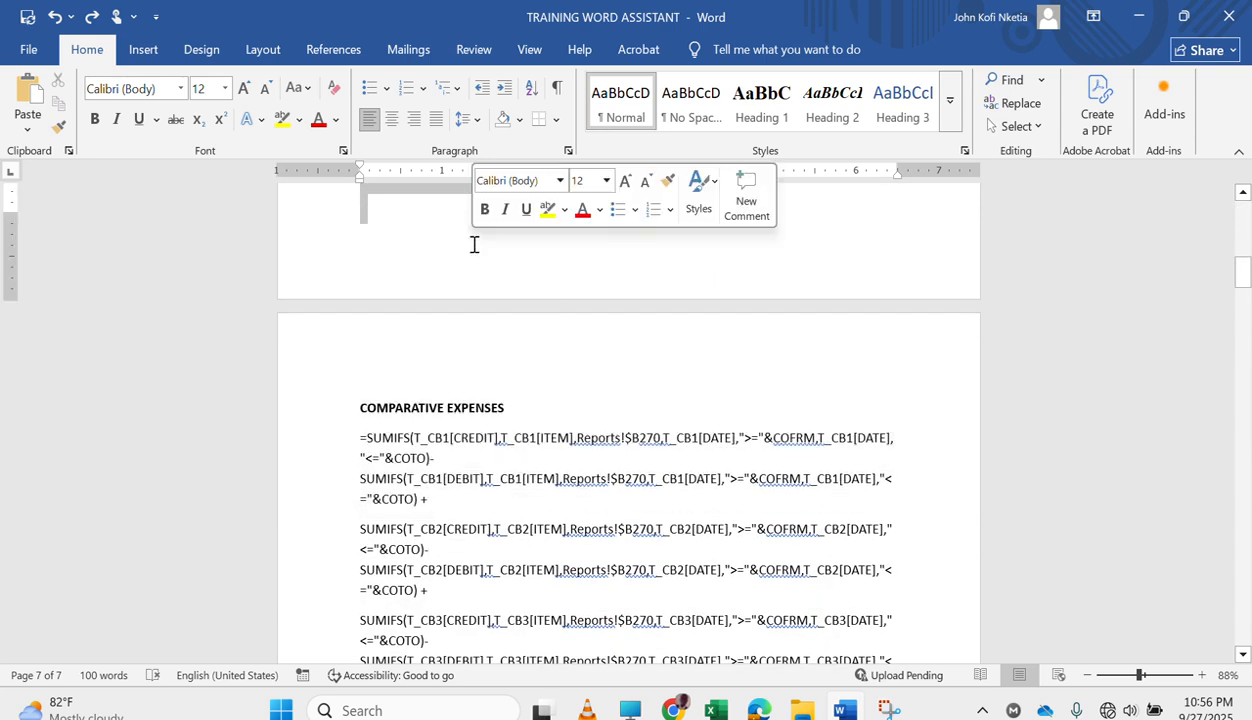
scroll(474, 244, down, 20)
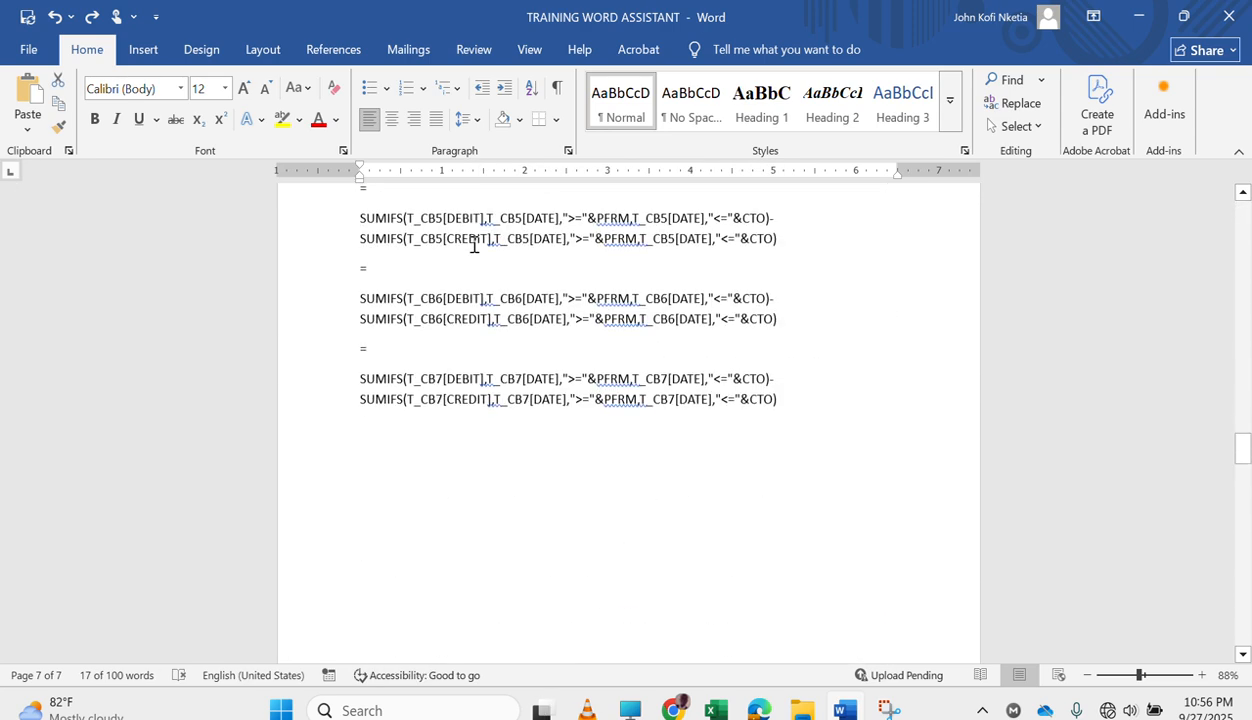
click(406, 365)
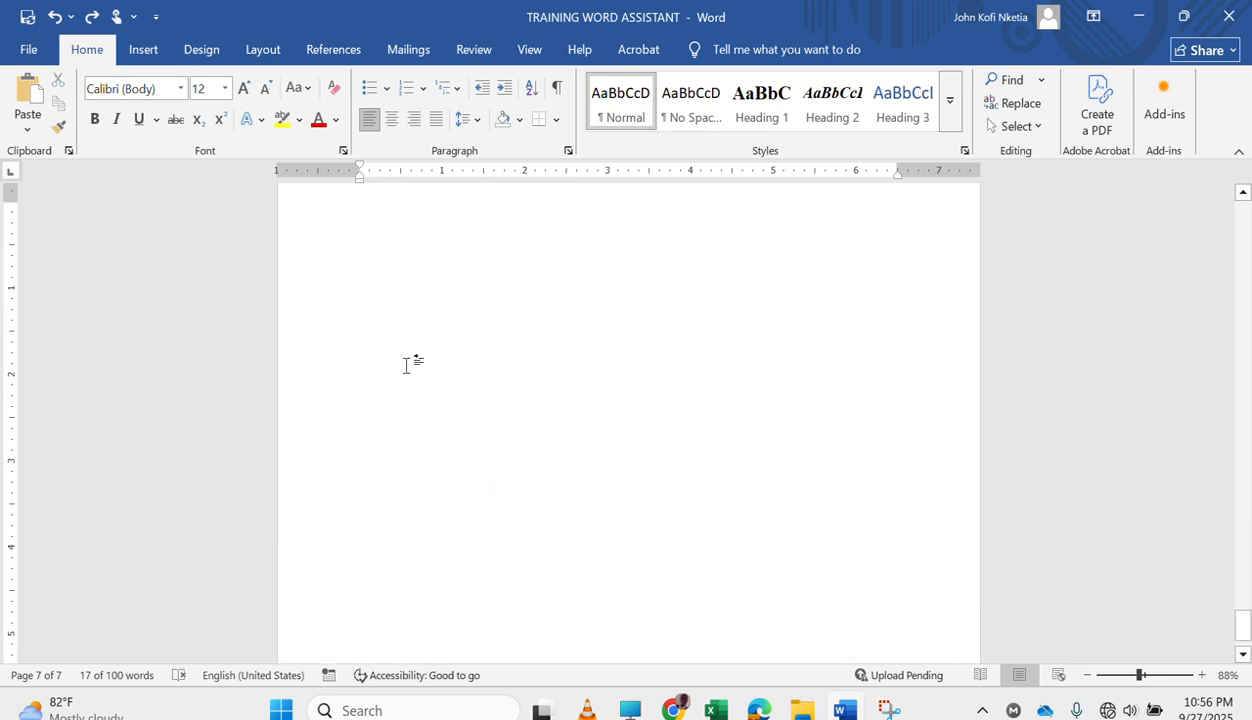
key(Up)
key(Down)
key(ctrl+v)
scroll(598, 283, up, 15)
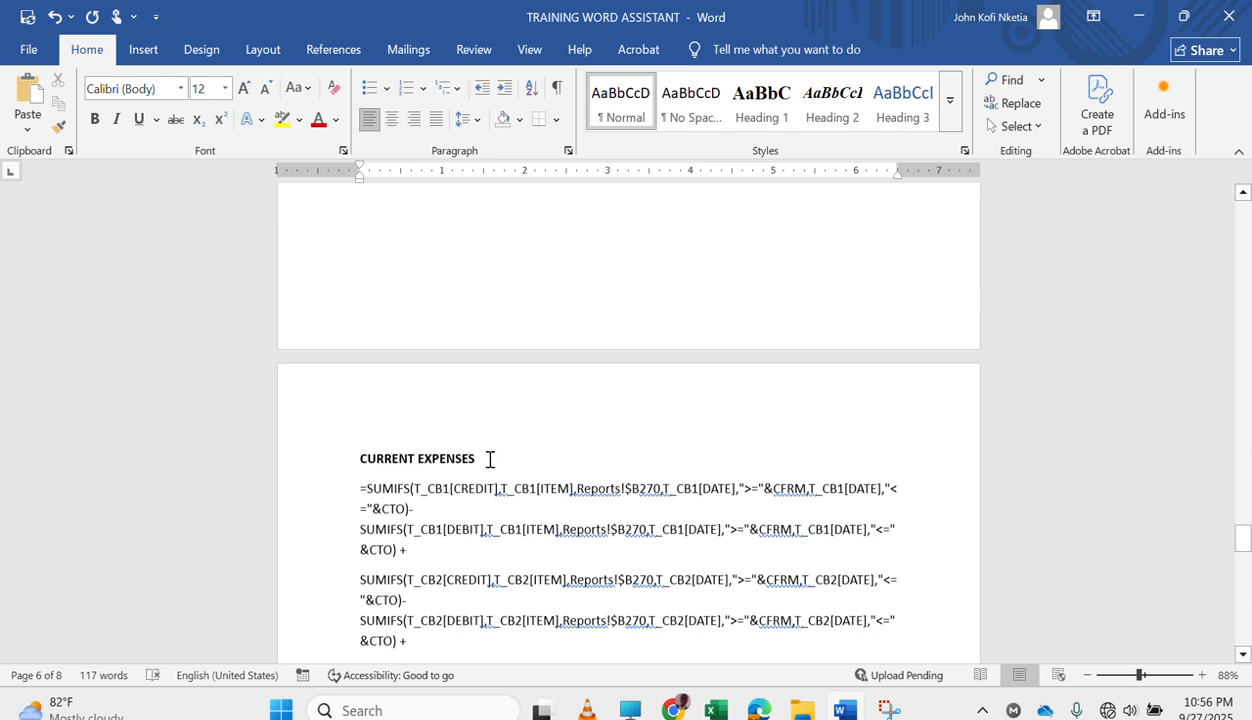
Retitle the pasted block's heading as OPENING ASSETS.
drag(490, 459, 362, 462)
text(c)
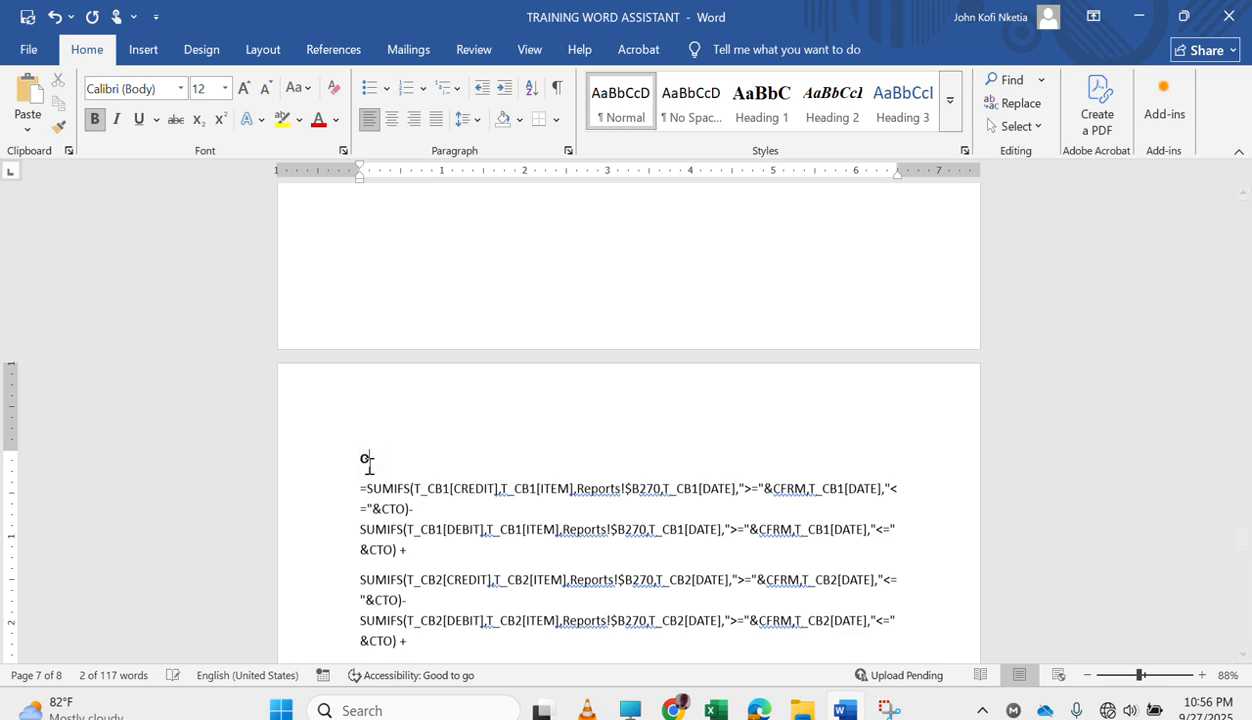
text(PENING ASSETS)
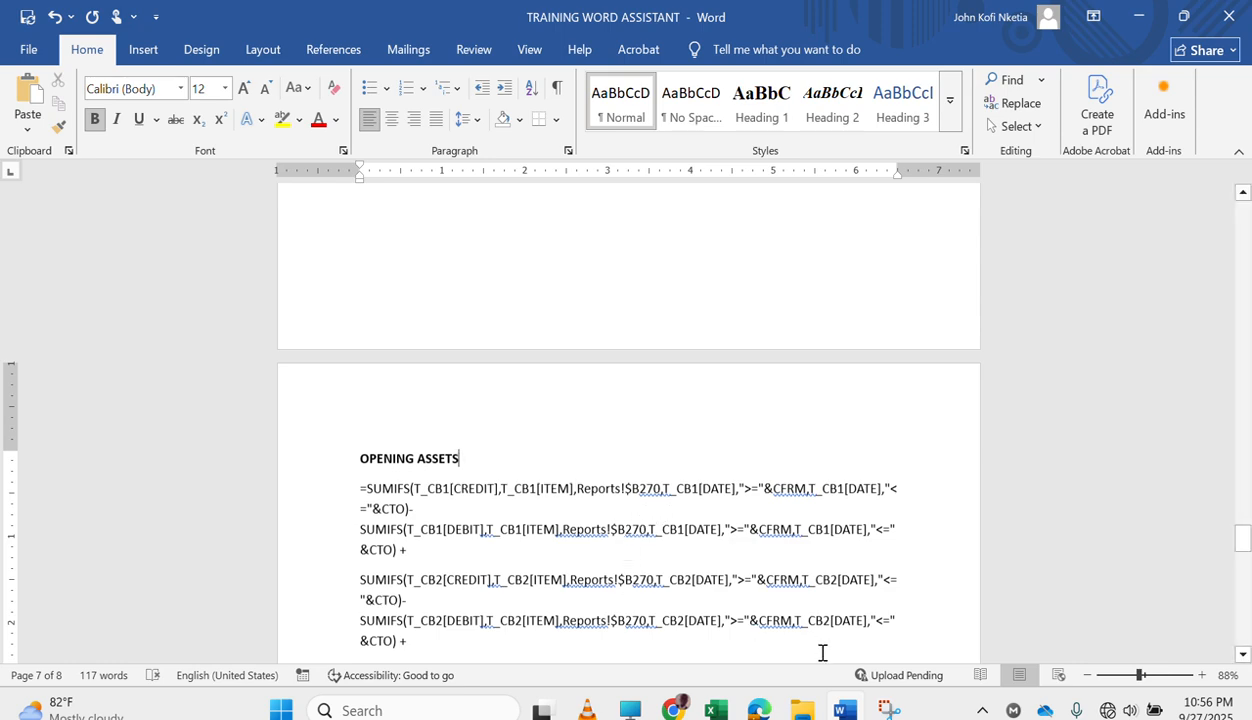
Switch to the New Training workbook in Excel and check the row of PROPERTY, PLANT AND EQUIPMENT-COST on the Reports sheet.
mouse_move(715, 708)
click(693, 607)
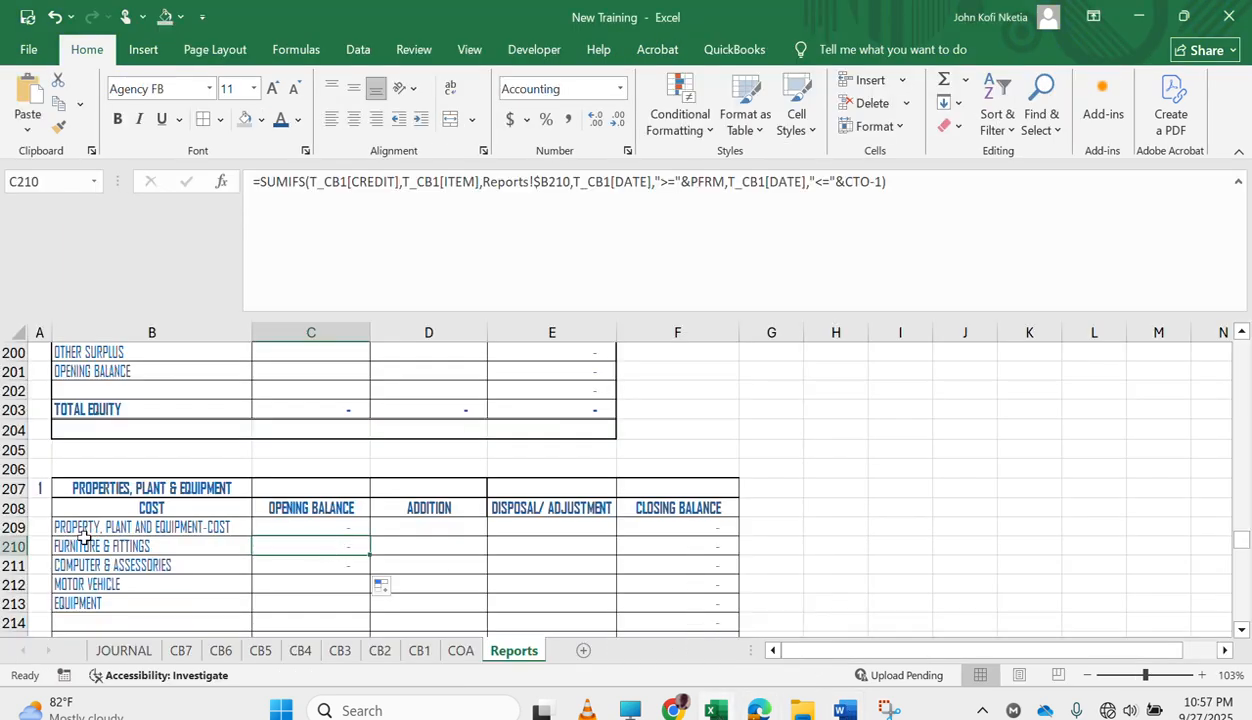
click(164, 524)
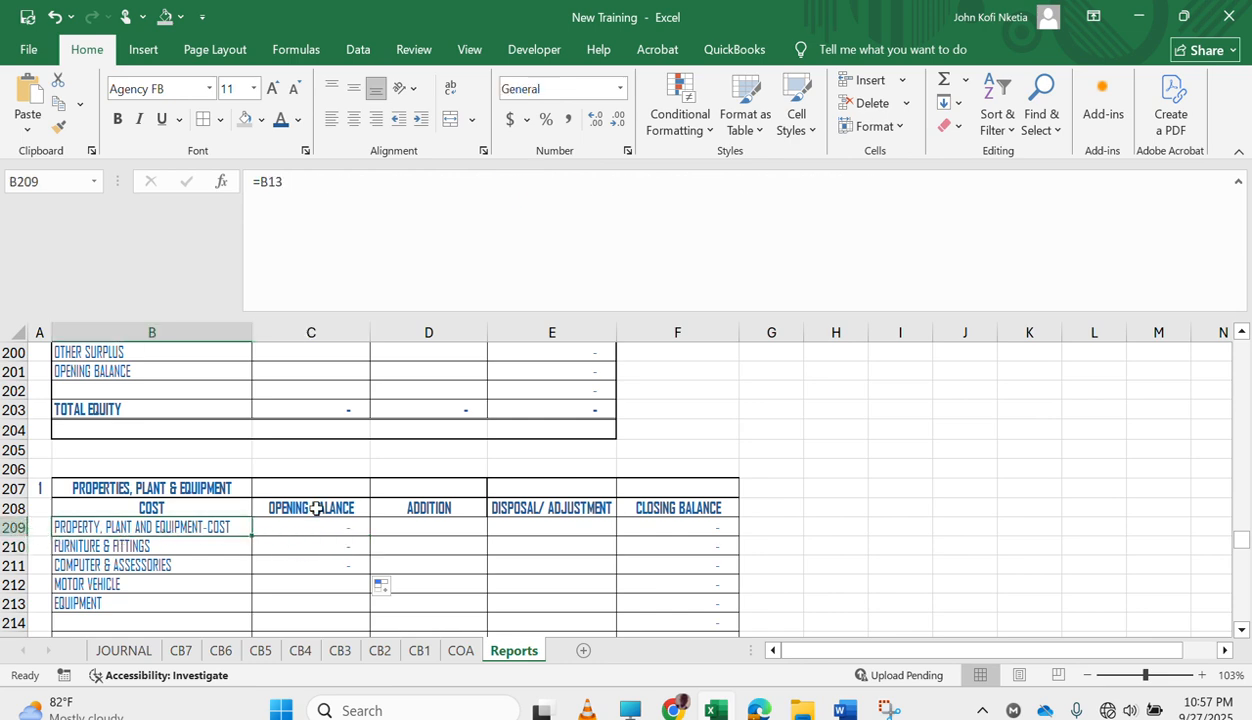
Switch back to Word and replace every 270 with 209 in the OPENING ASSETS formulas only, leaving the rest of the document unsearched.
click(842, 709)
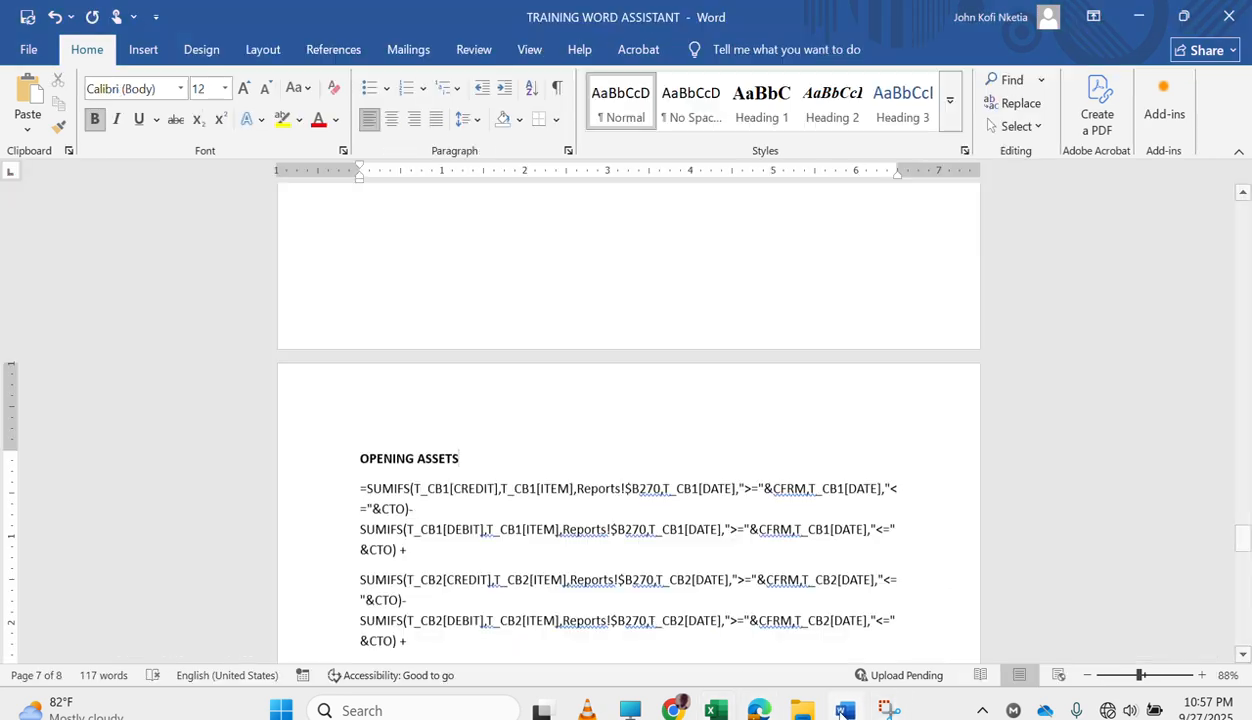
drag(358, 488, 665, 335)
scroll(668, 332, up, 10)
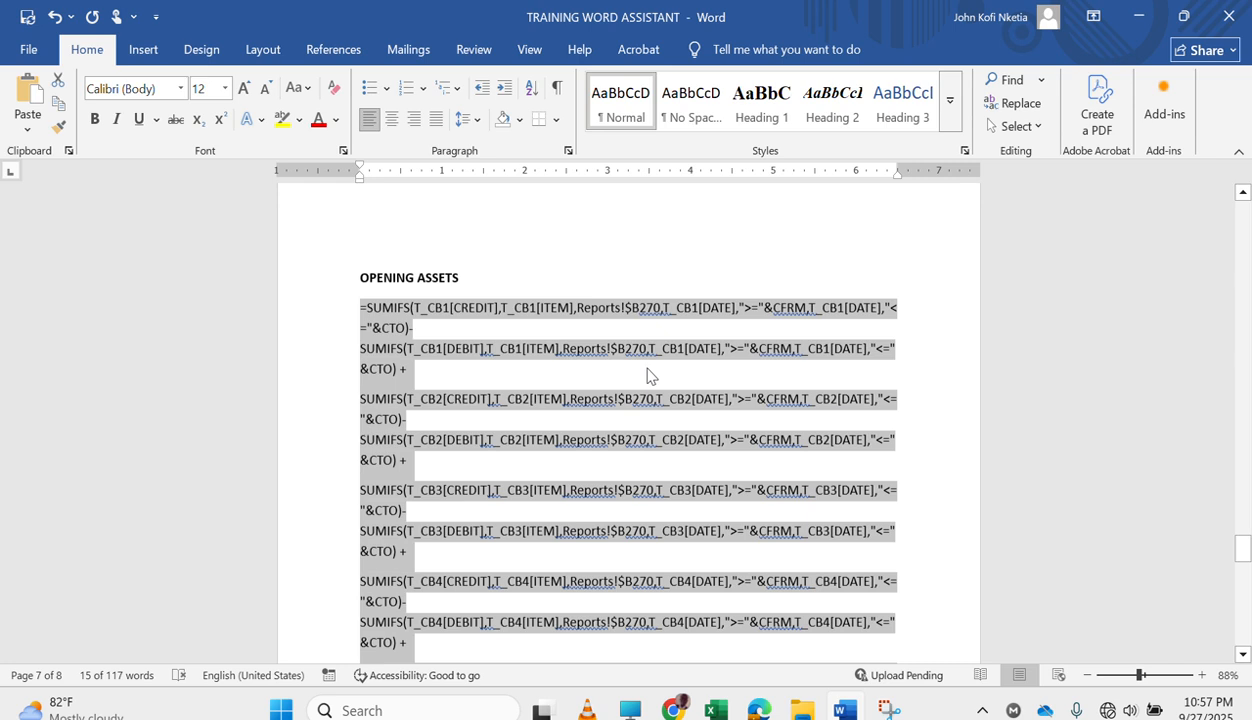
key(ctrl+h)
text(270)
key(Tab)
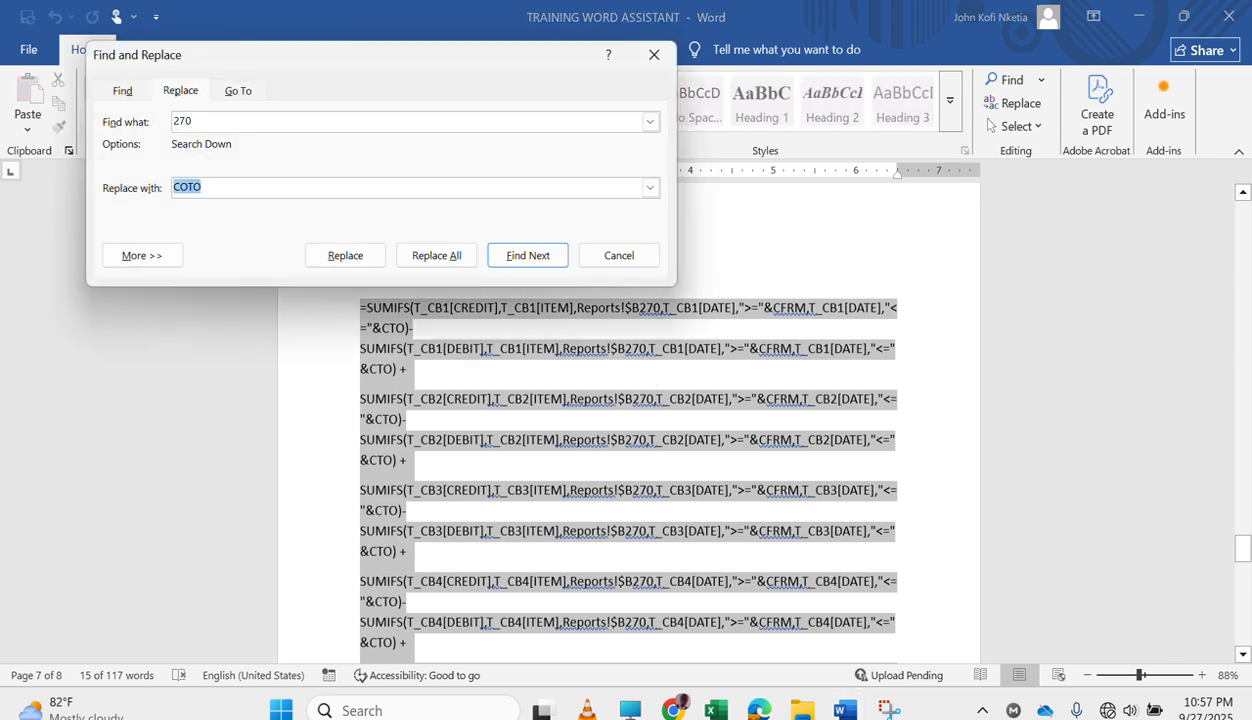
text(209)
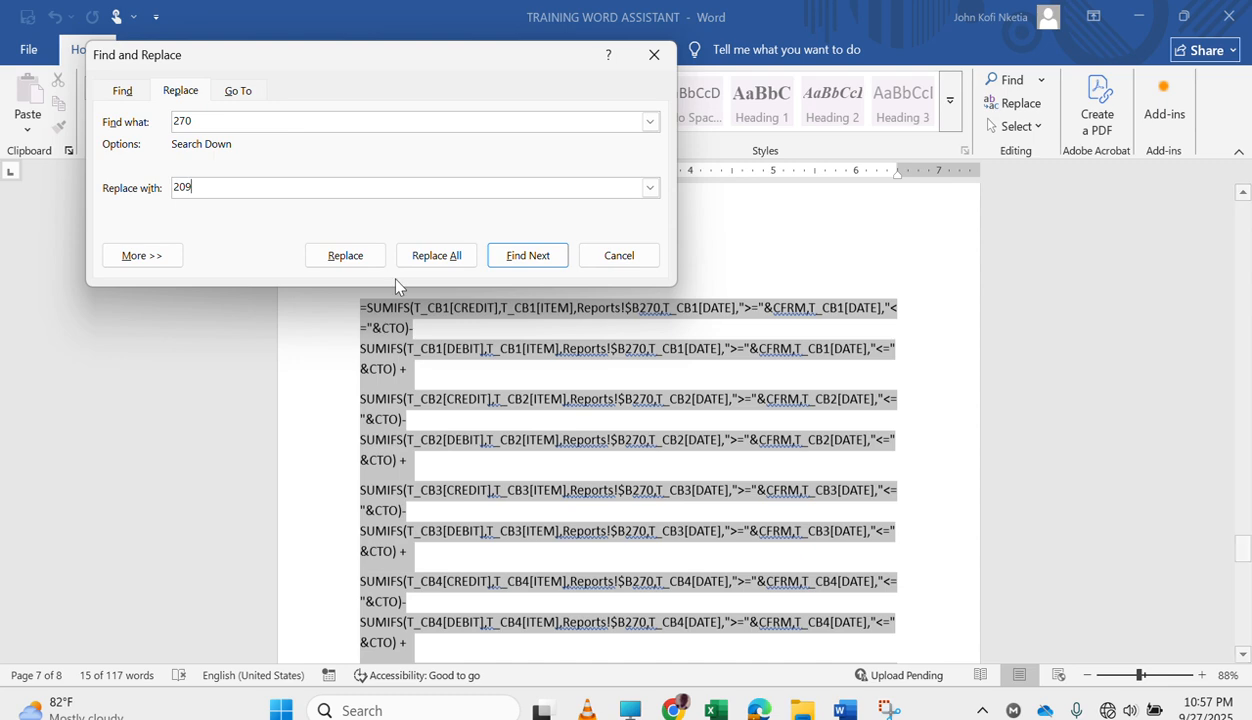
click(434, 260)
click(431, 228)
click(502, 237)
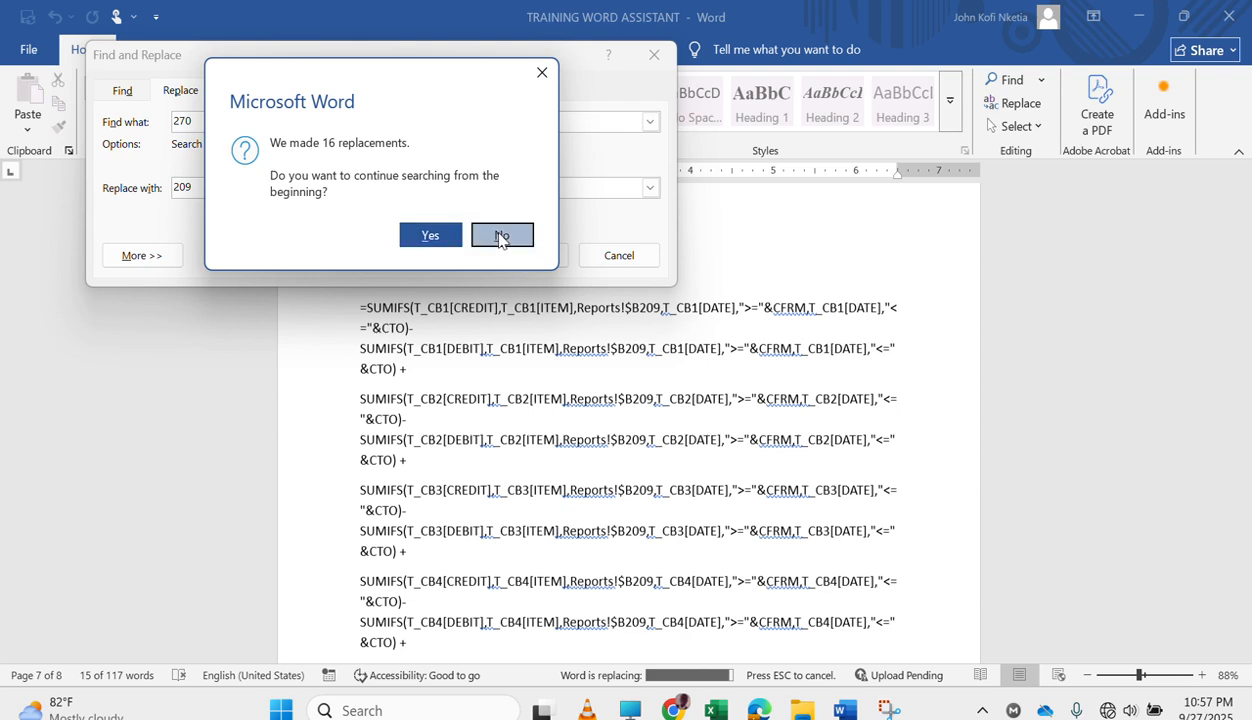
scroll(852, 290, up, 5)
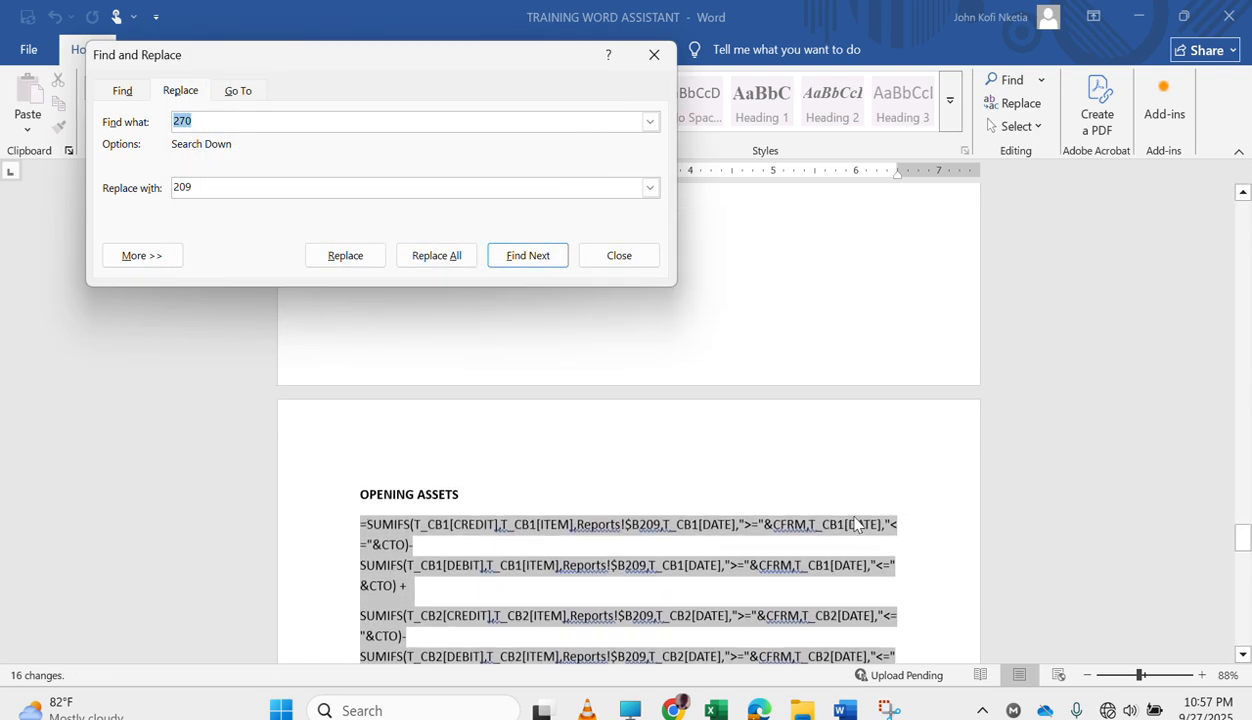
click(545, 538)
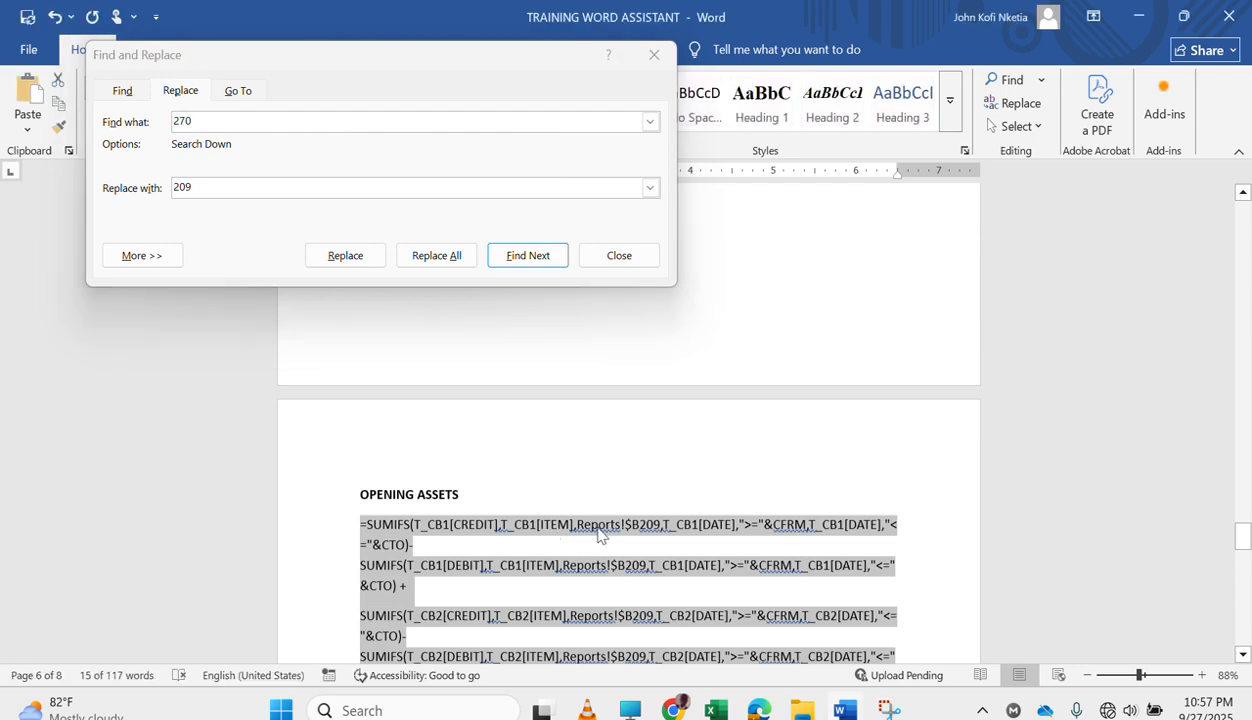
click(590, 520)
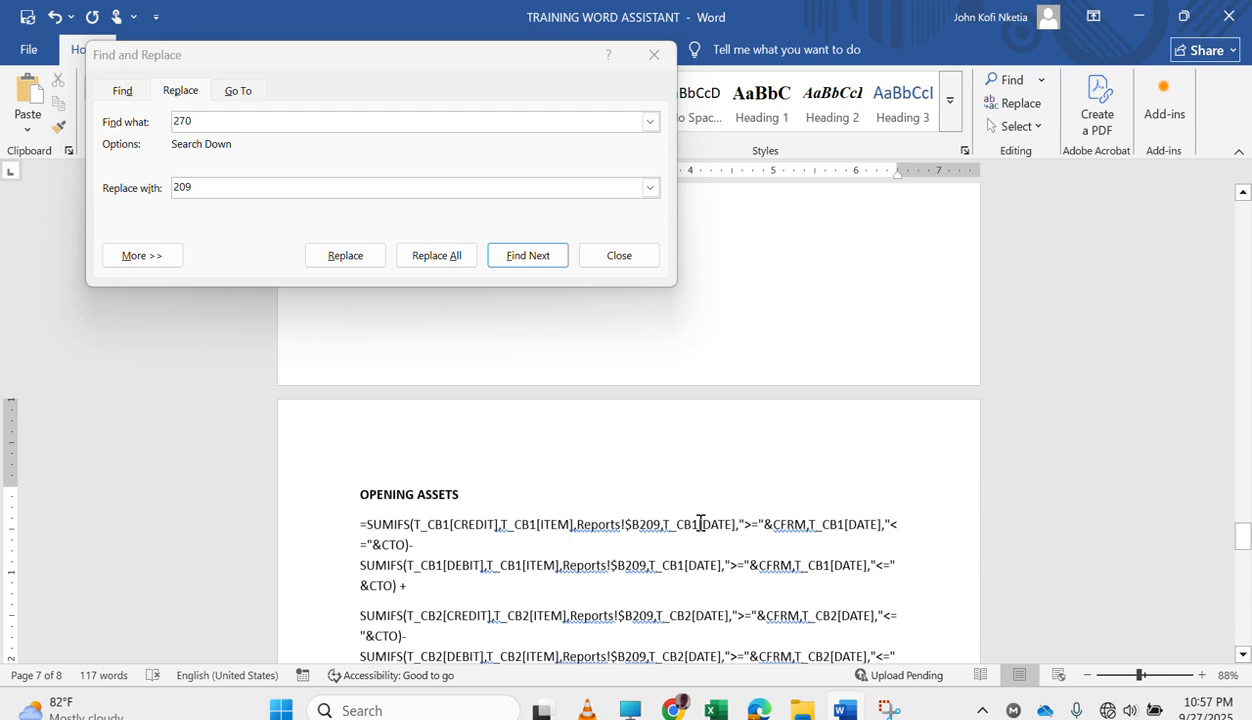
double_click(783, 526)
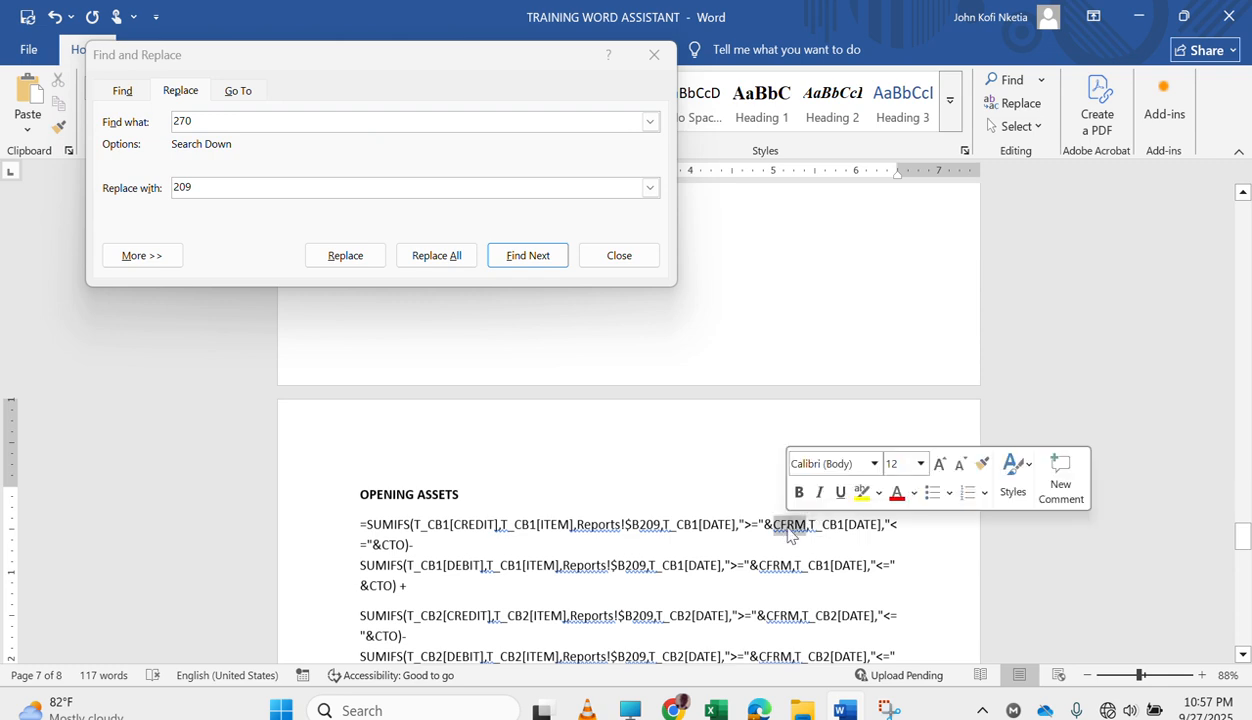
text(C)
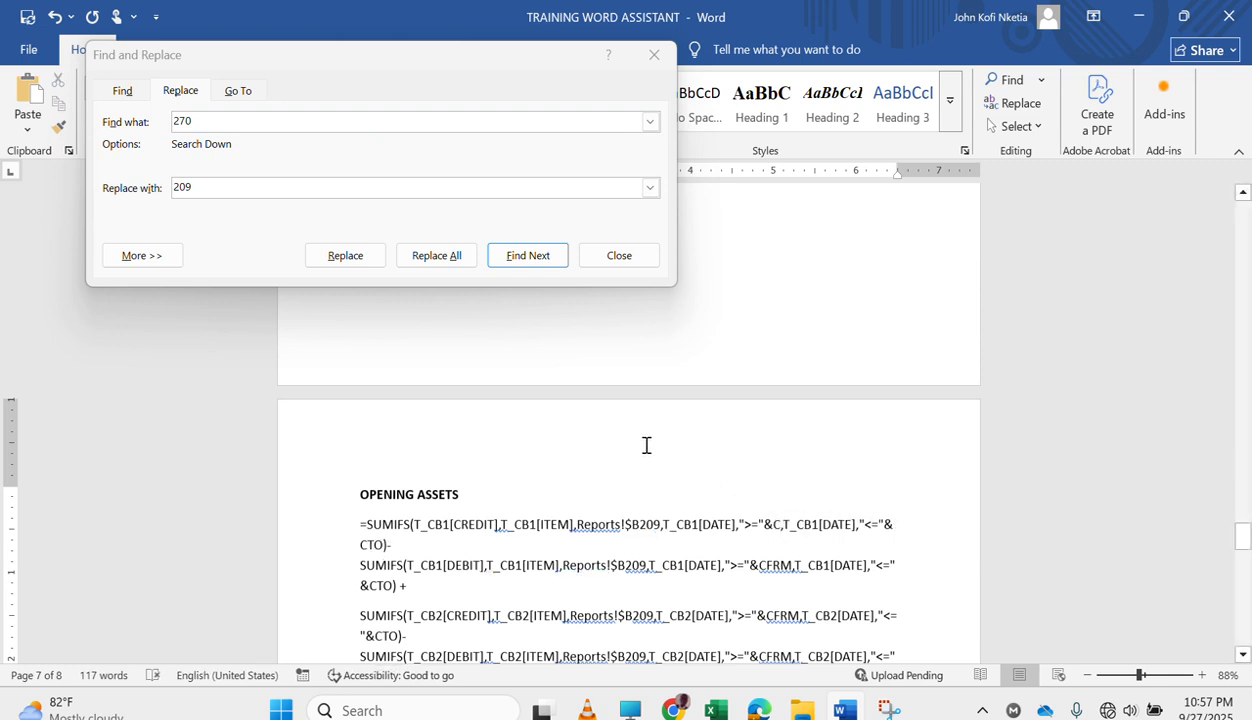
click(268, 120)
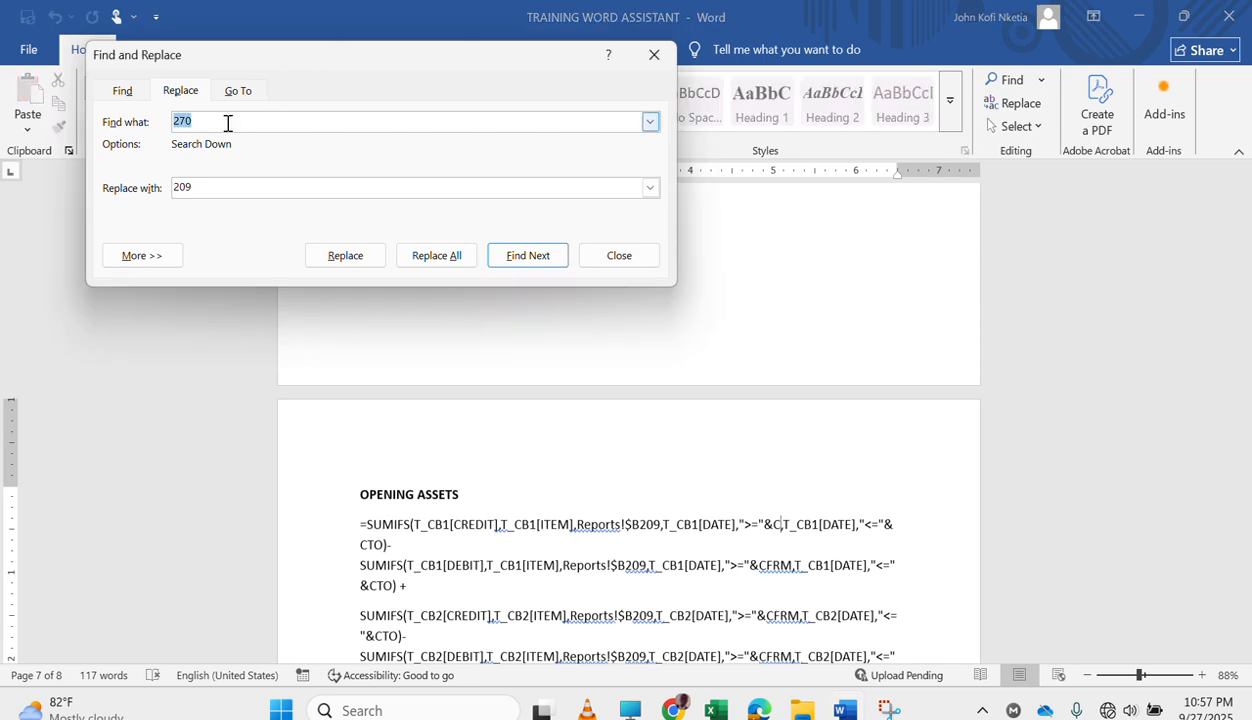
text(CURRENT EXPENSES)
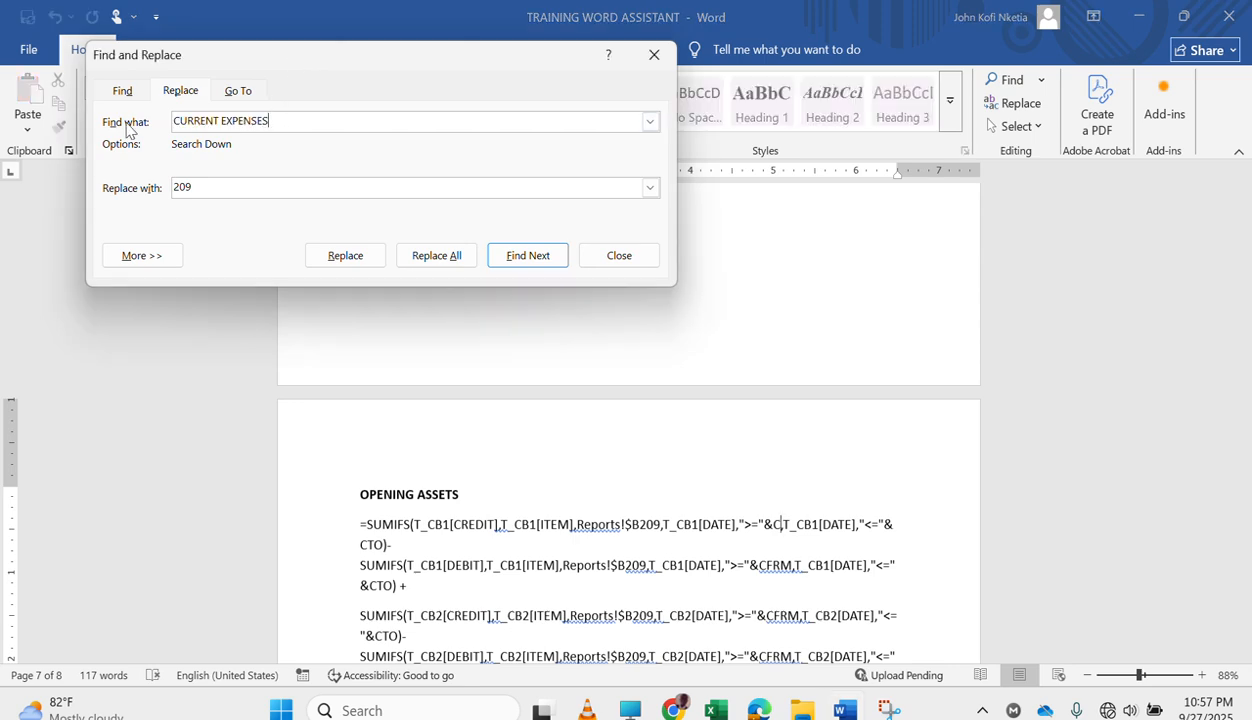
key(BackSpace)
key(BackSpace)
key(BackSpace)
key(BackSpace)
key(BackSpace)
key(BackSpace)
key(BackSpace)
key(BackSpace)
key(BackSpace)
key(BackSpace)
click(721, 550)
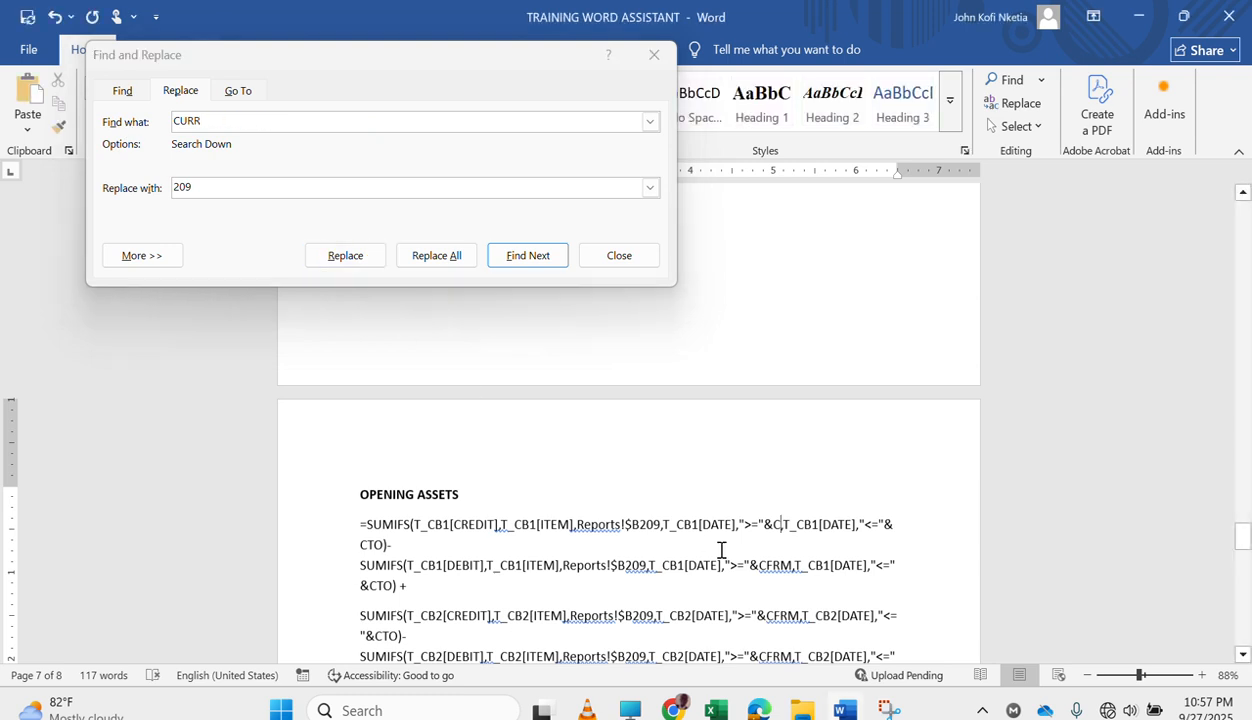
key(ctrl+z)
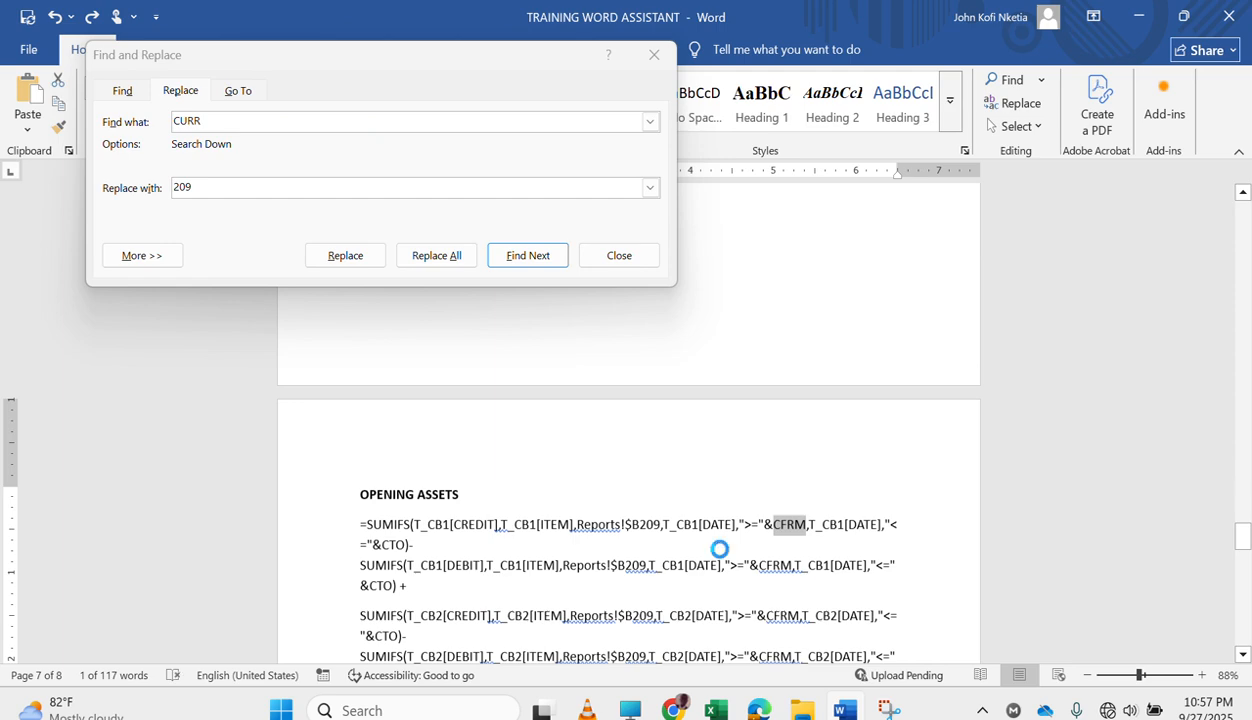
Replace every CFRM with PFRM in the OPENING ASSETS formulas through the document's end, without continuing the search from the beginning.
click(168, 121)
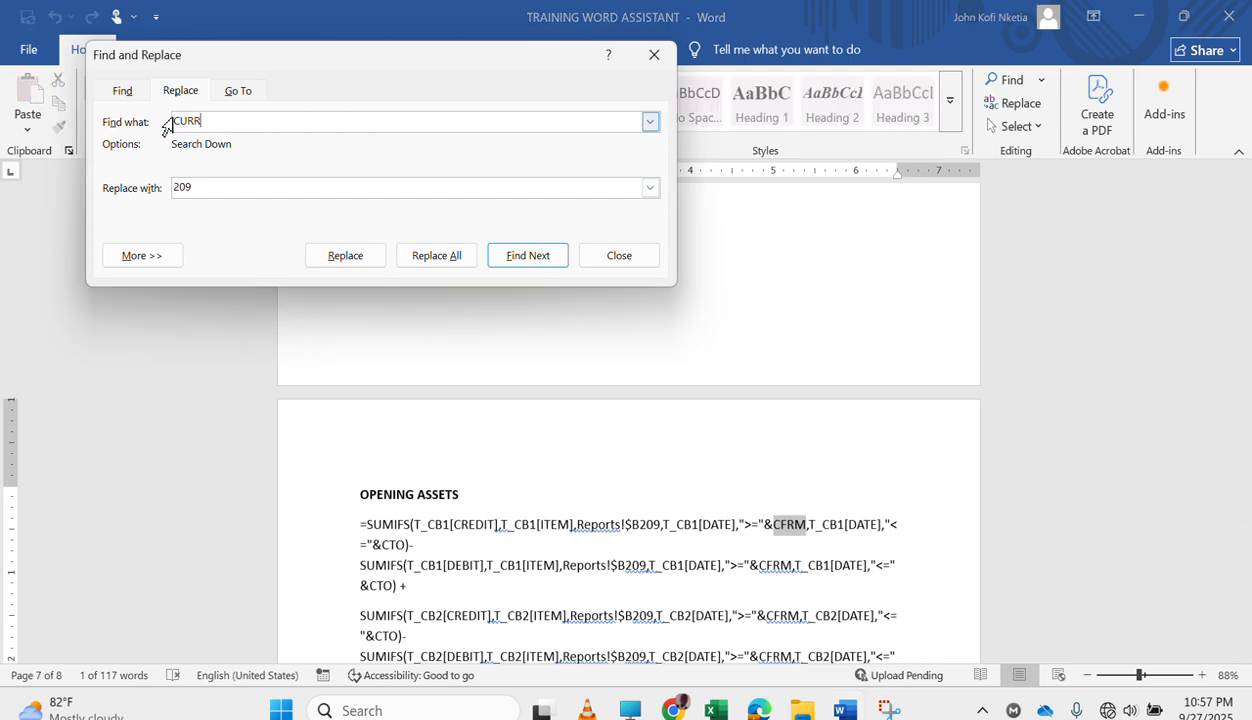
key(BackSpace)
key(BackSpace)
key(BackSpace)
key(BackSpace)
text(CFRM)
key(Tab)
text(P)
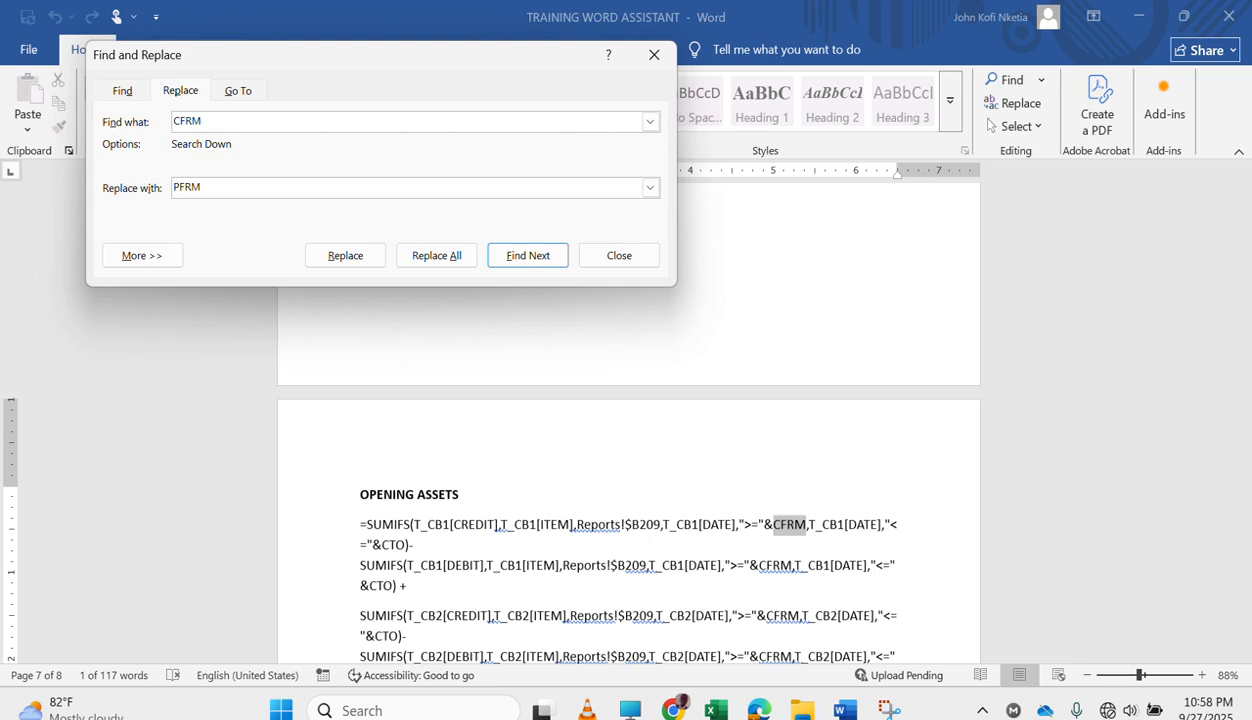
click(357, 515)
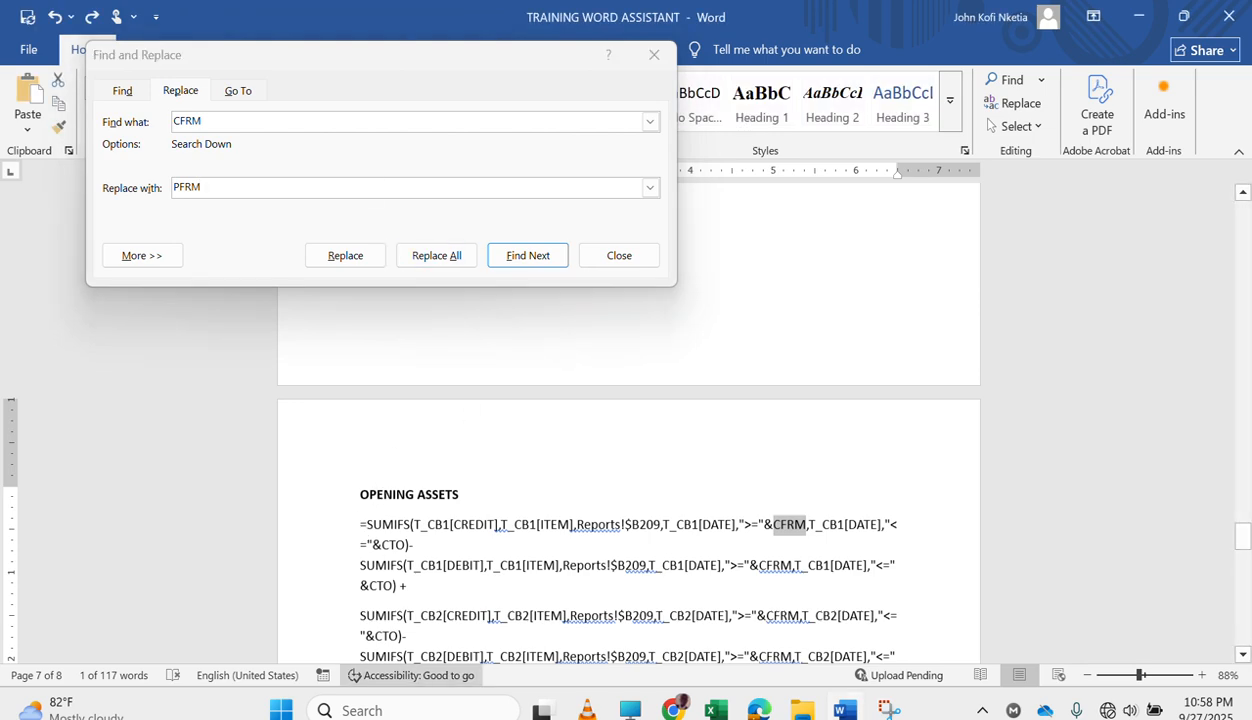
drag(357, 522, 553, 412)
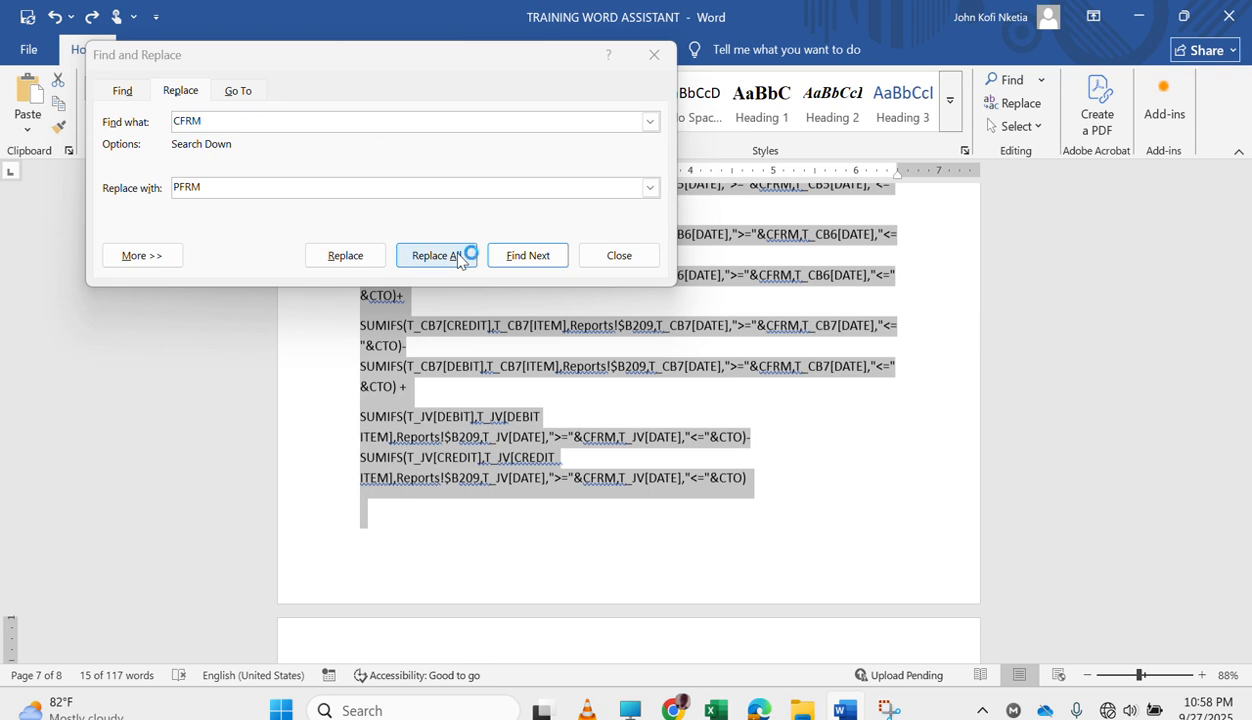
click(421, 229)
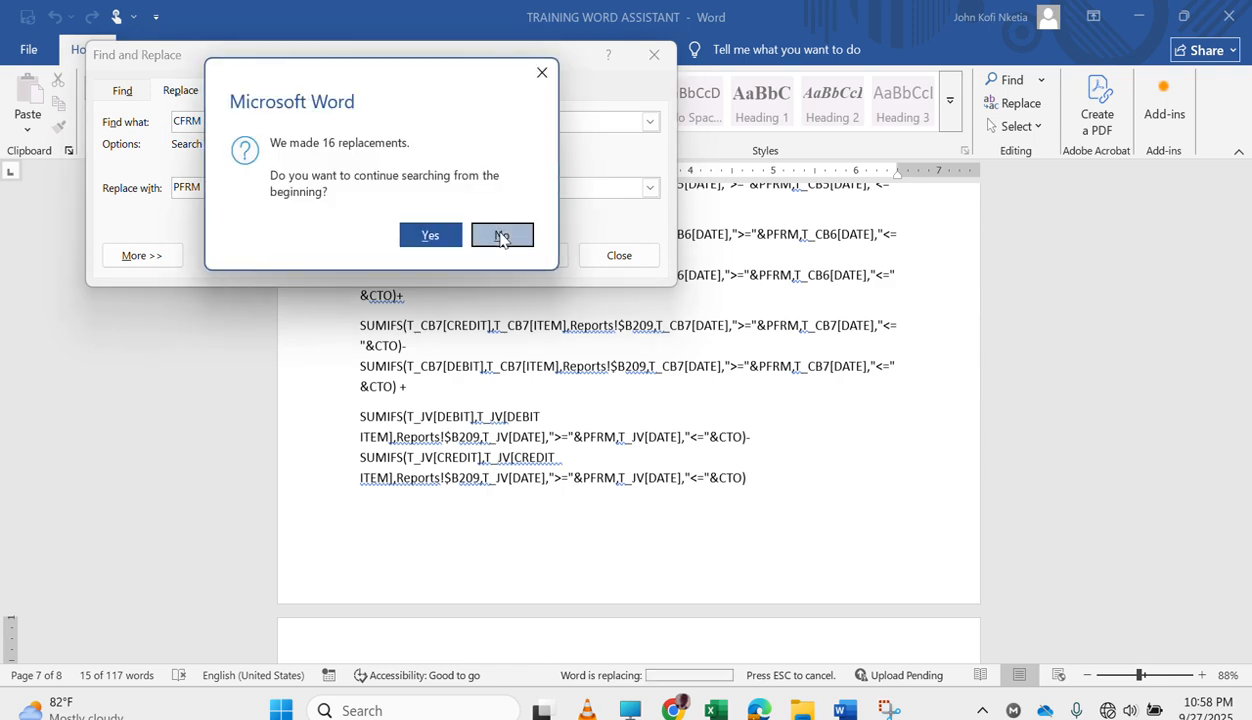
click(502, 236)
Replace every CTO with CFRM-1 in the OPENING ASSETS formulas through the document's end, without continuing the search from the beginning.
scroll(749, 470, up, 5)
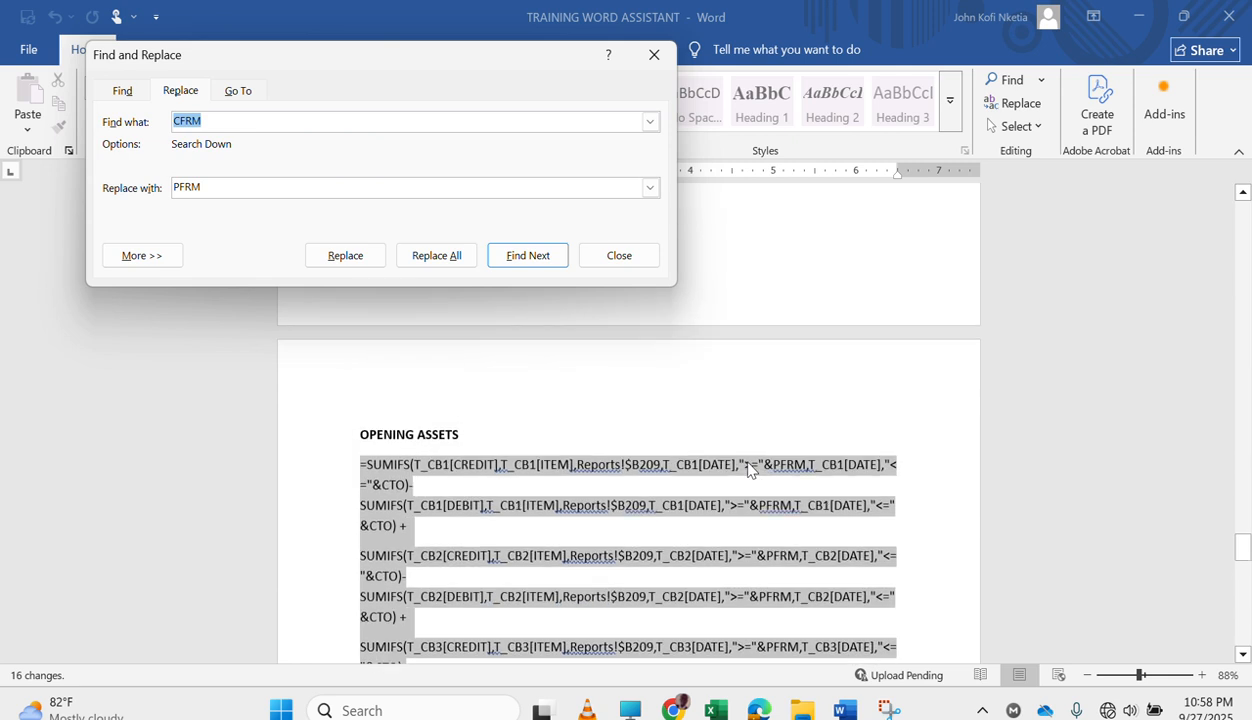
scroll(749, 470, down, 3)
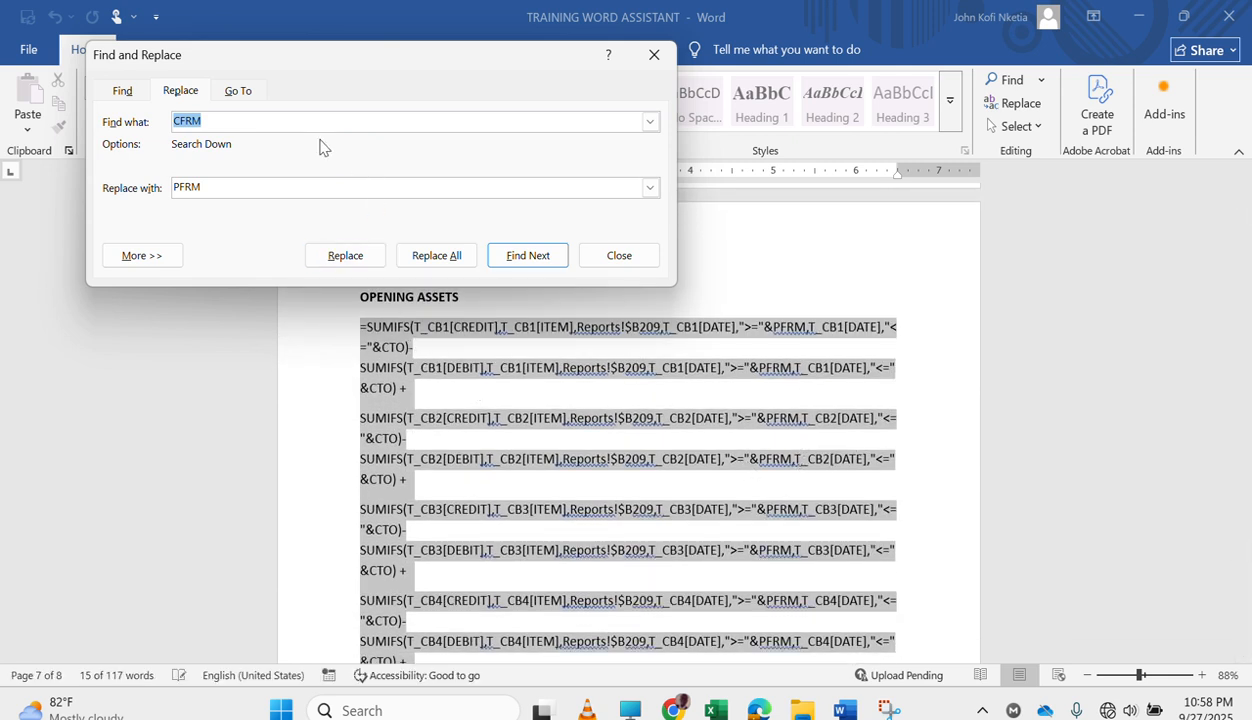
text(CTO)
key(Tab)
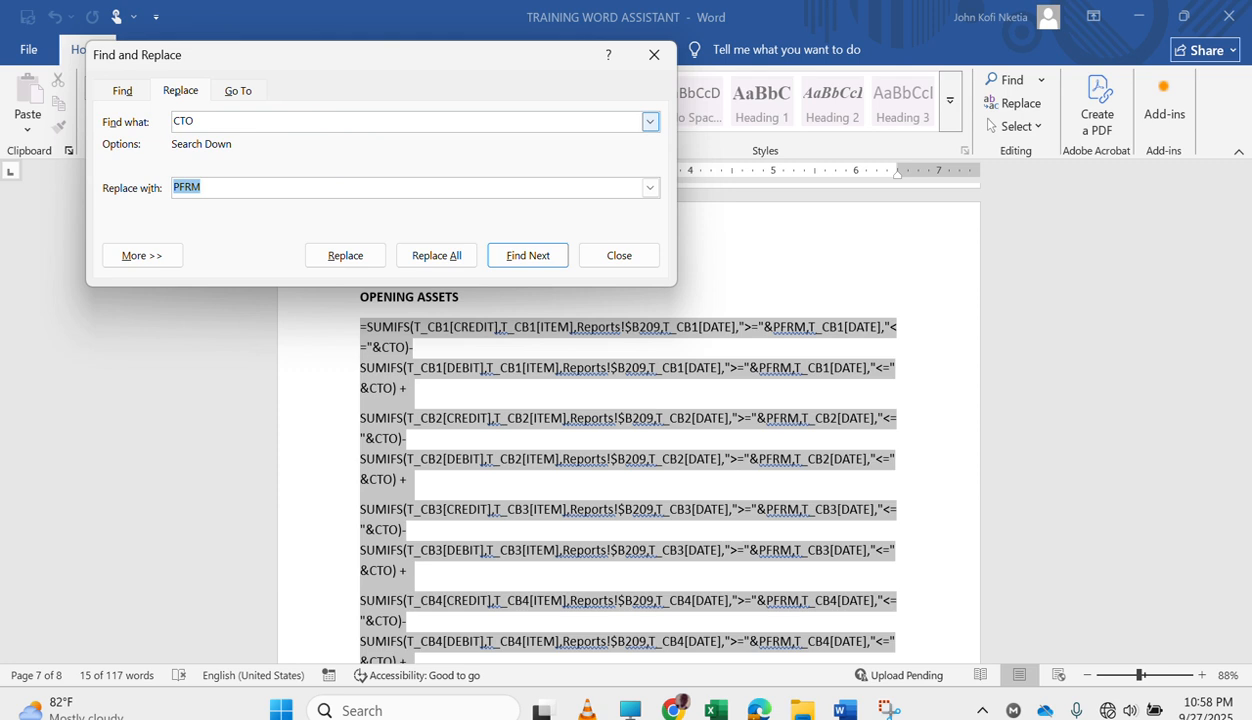
text(C)
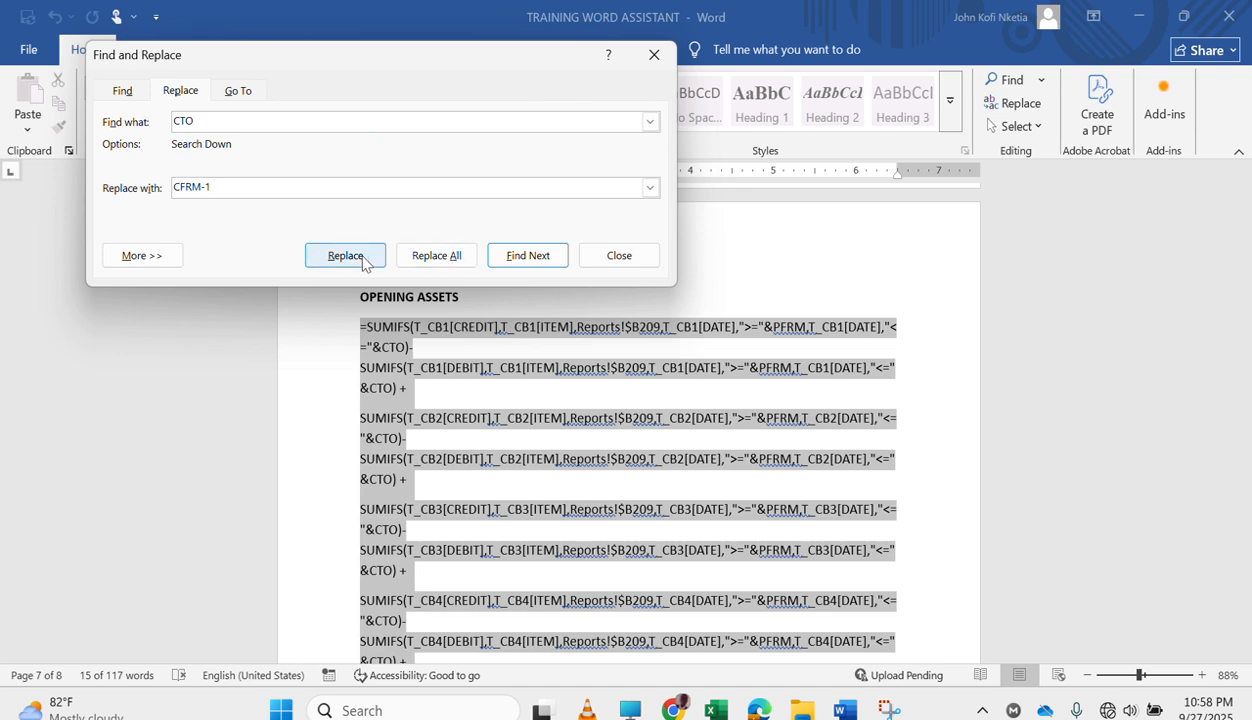
click(425, 258)
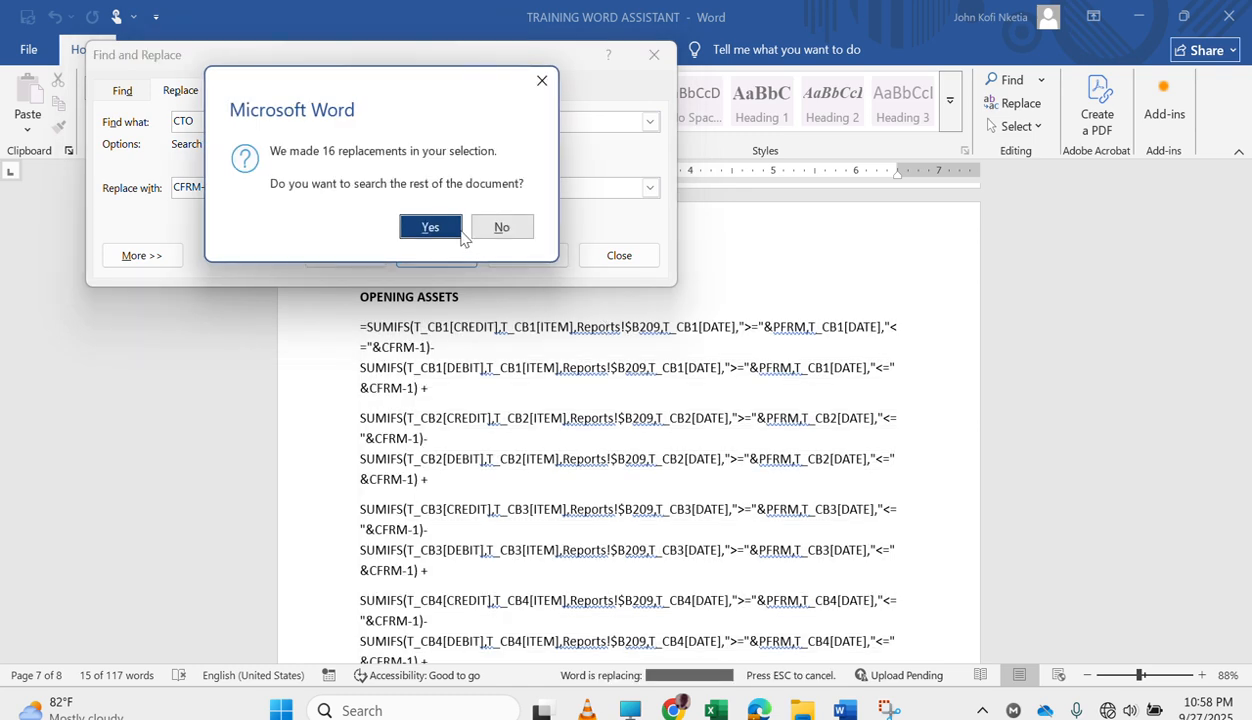
click(427, 226)
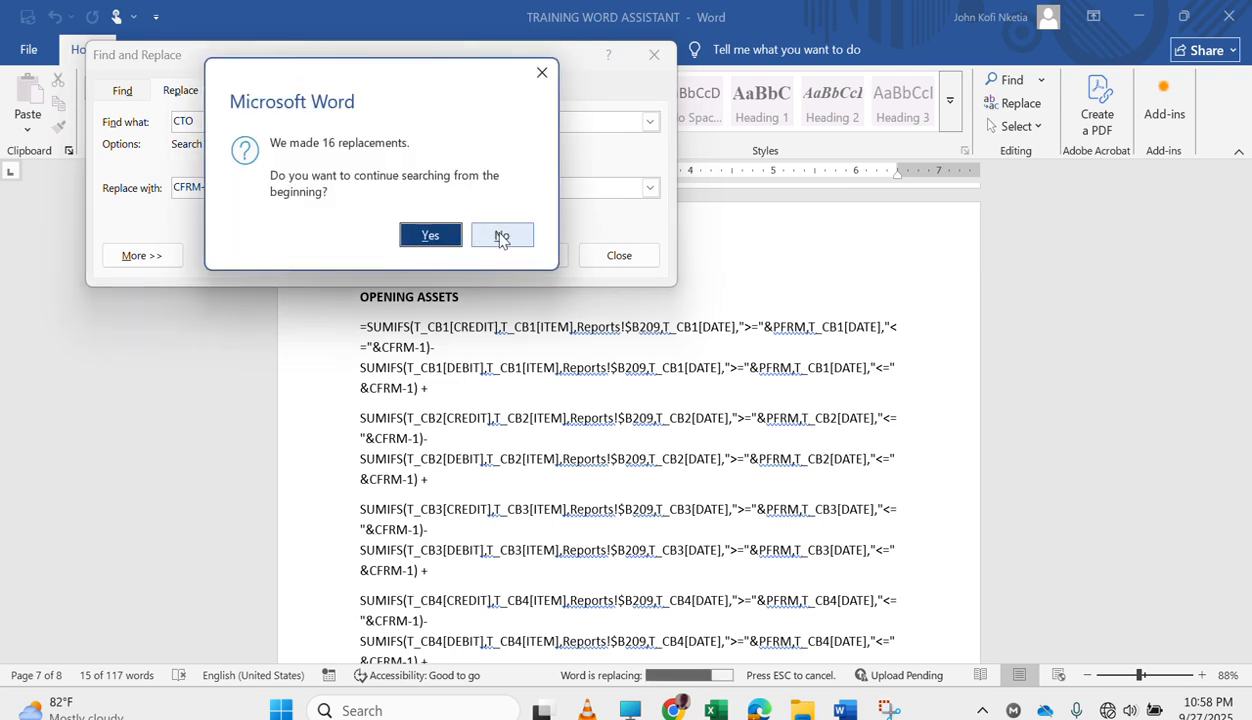
click(501, 238)
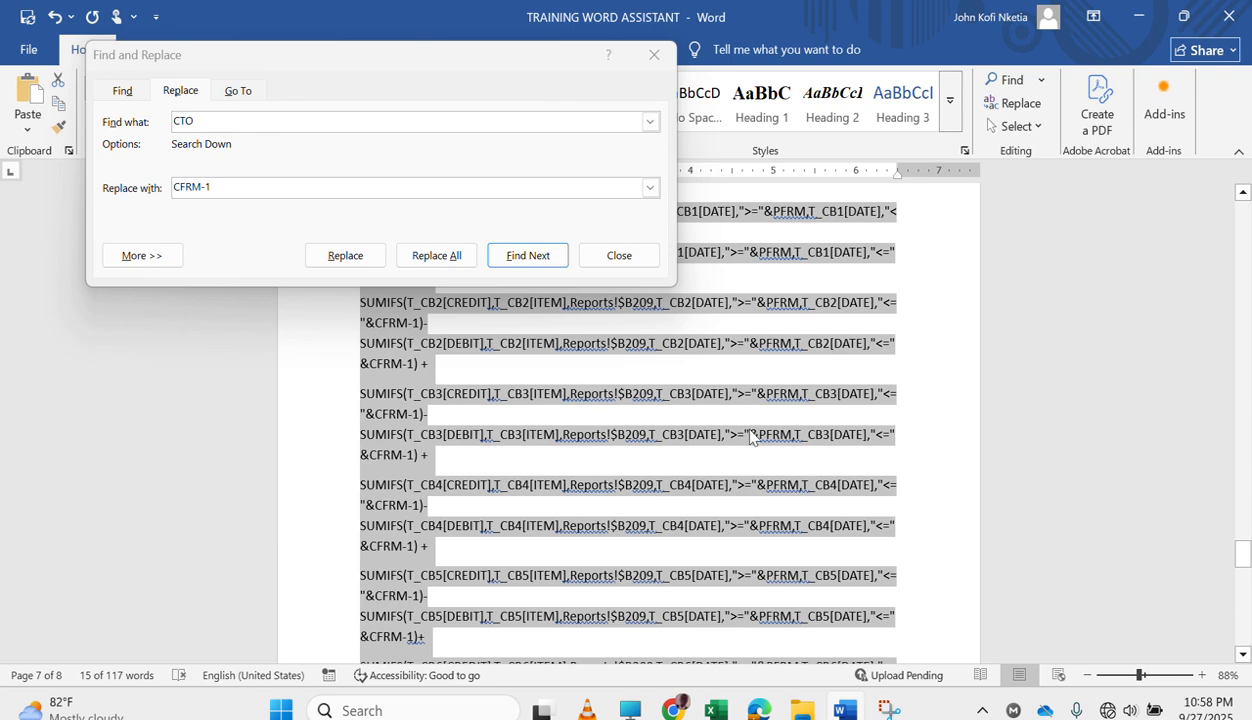
Switch to the New Training workbook in Excel, replace the formula in Reports C209 with the copied OPENING ASSETS formula and fill it down to C213.
click(715, 708)
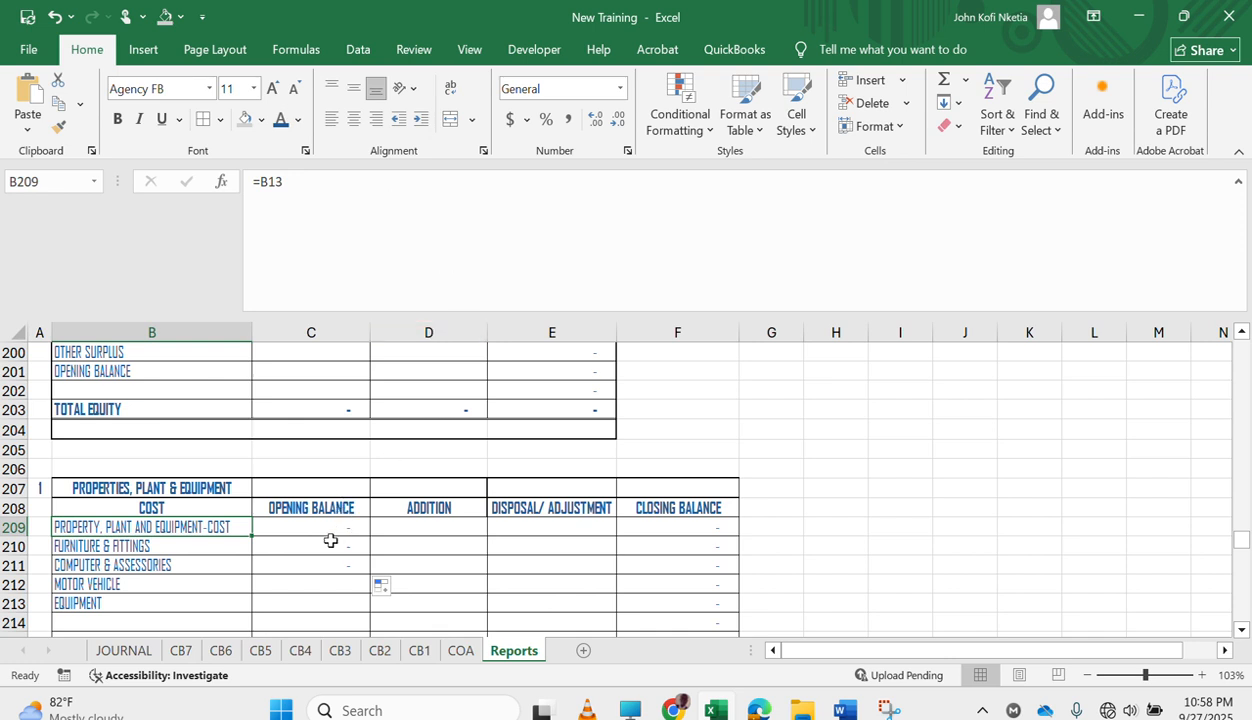
key(Right)
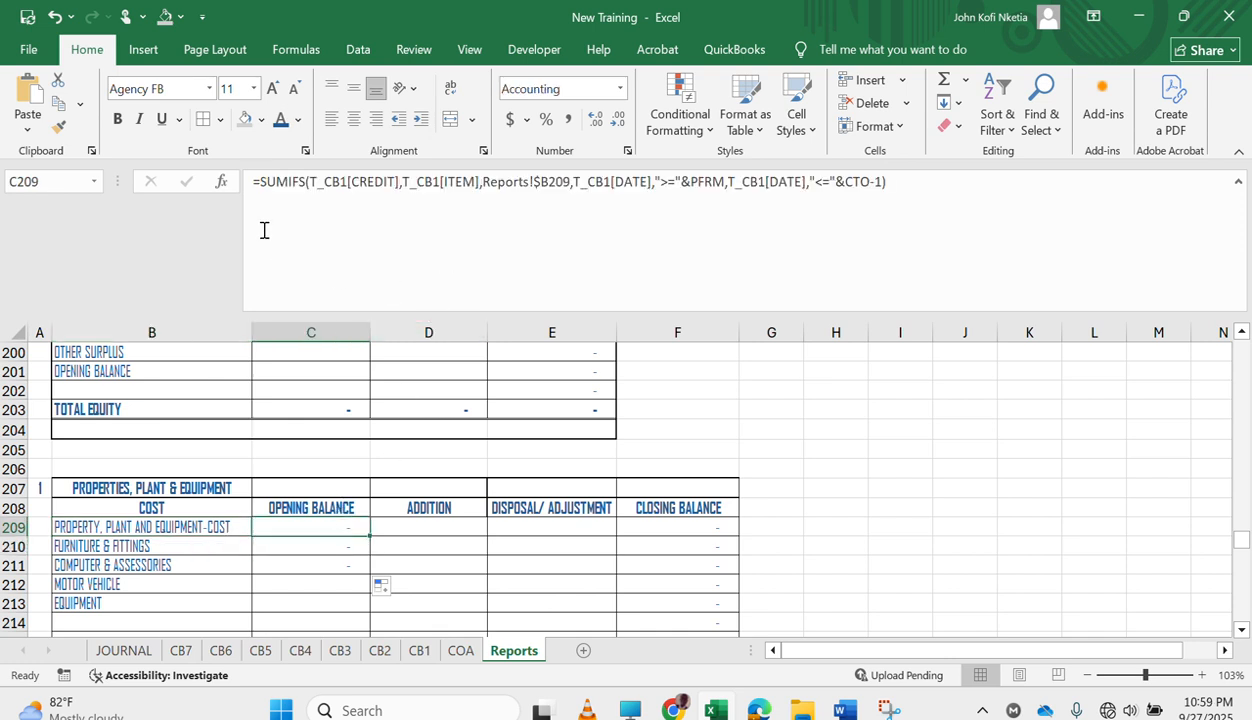
drag(252, 182, 572, 384)
key(Delete)
key(ctrl+v)
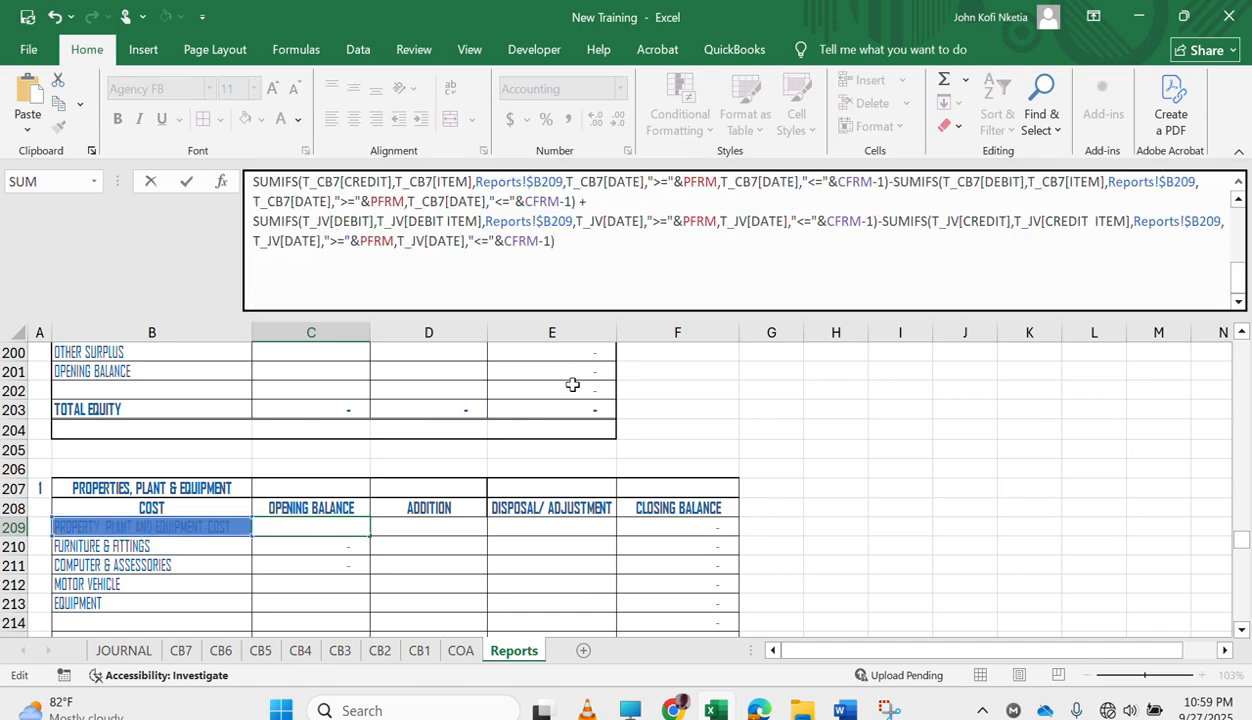
key(Return)
key(Up)
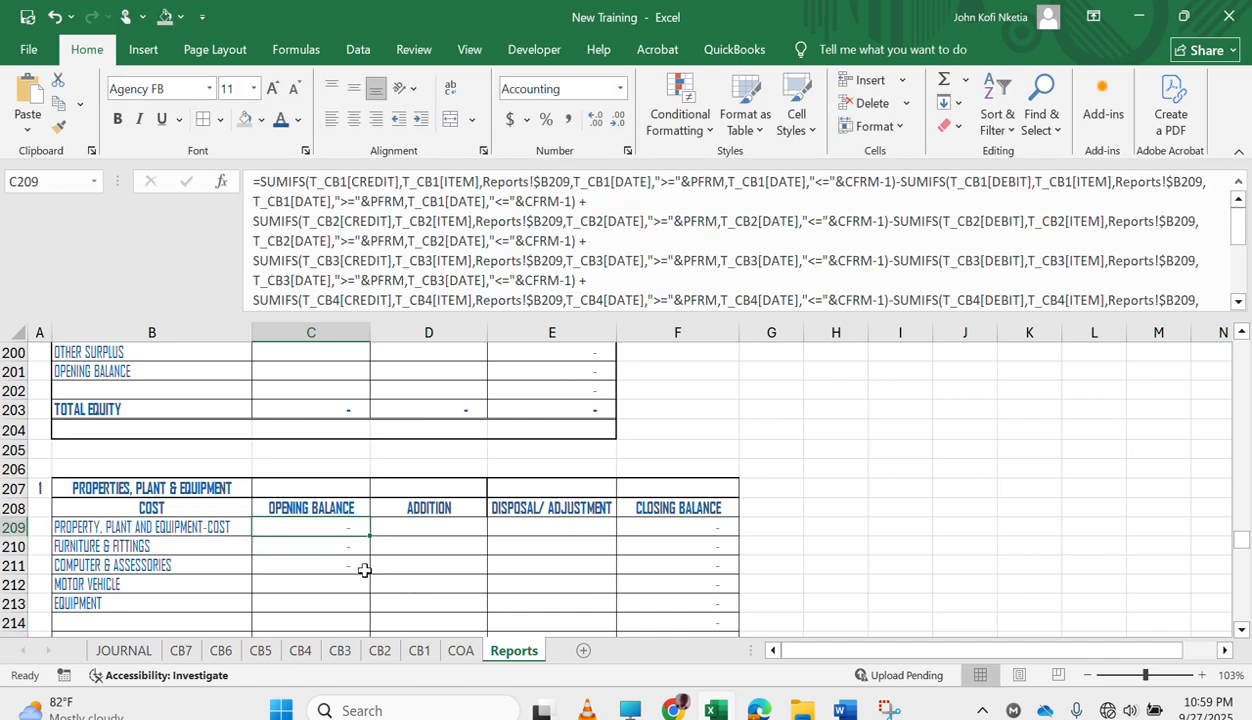
drag(371, 538, 362, 614)
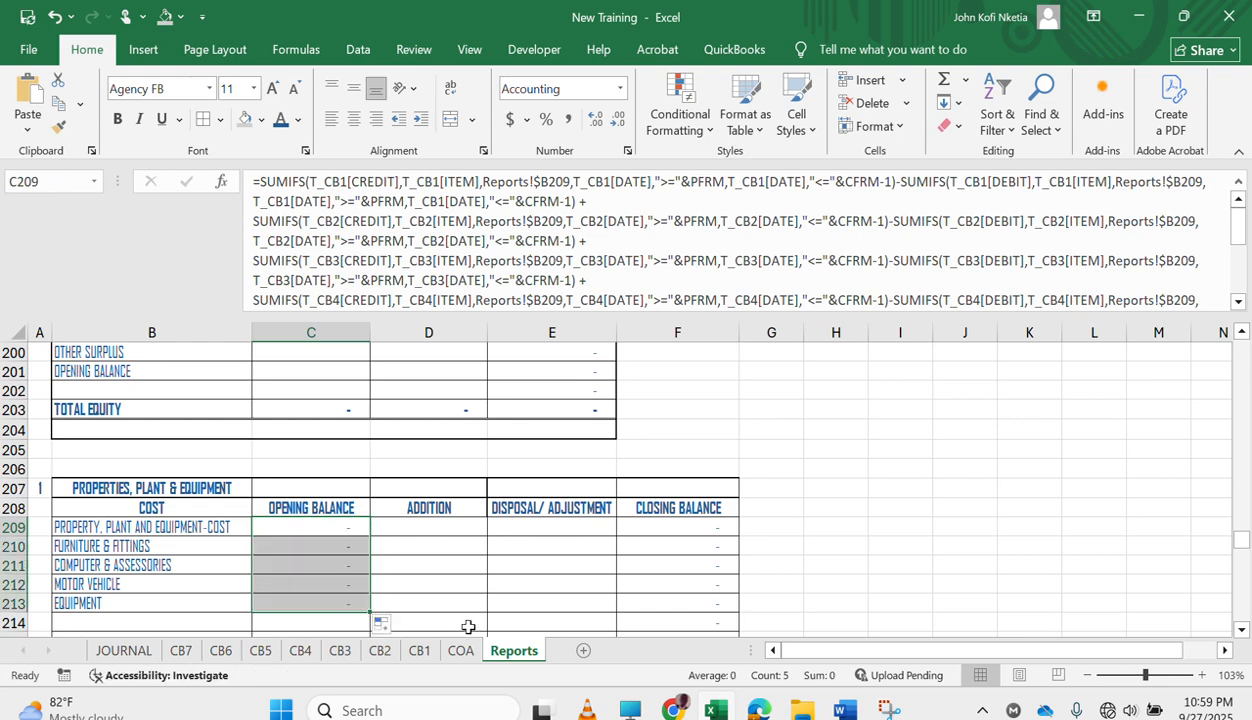
Change the date of the first entry on the JOURNAL sheet to 1/1/21.
click(124, 651)
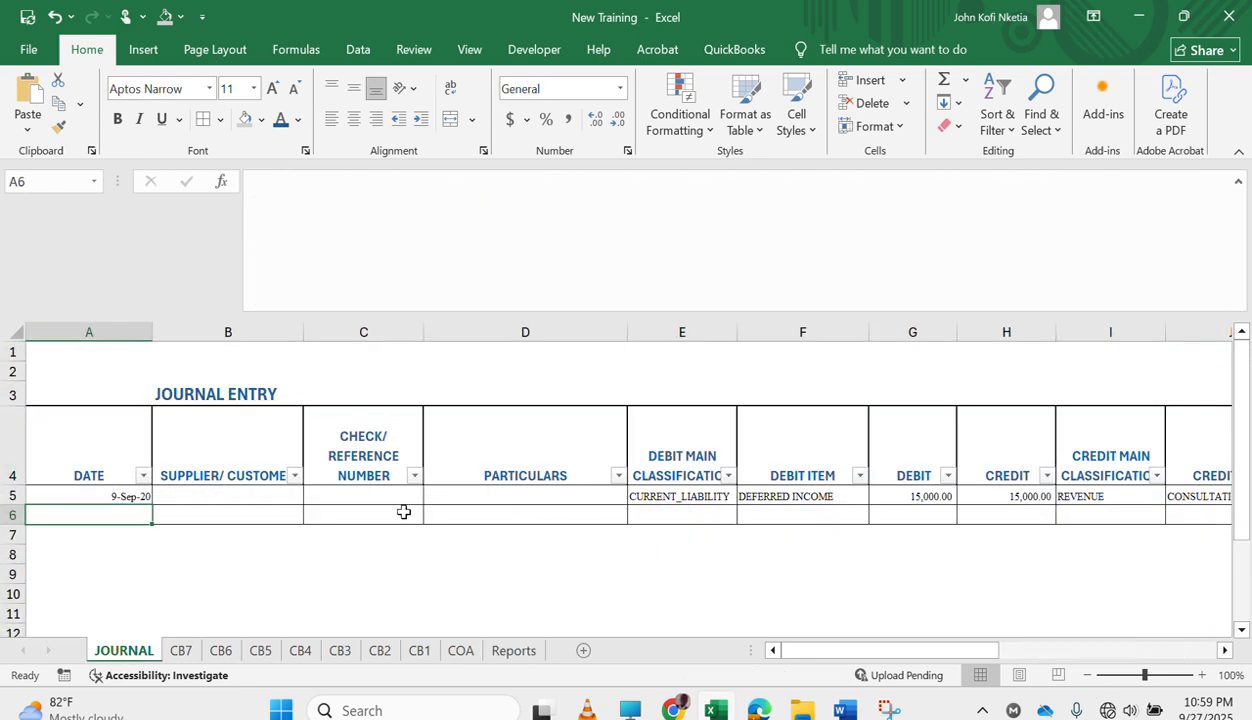
click(117, 495)
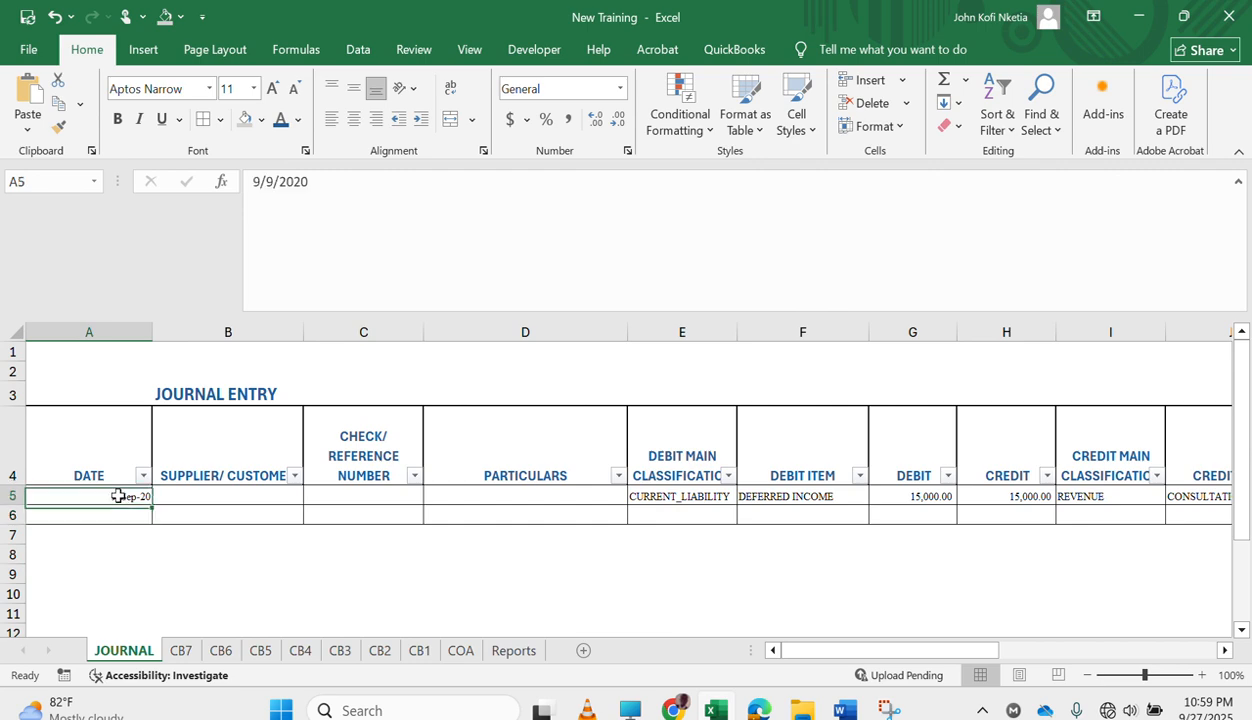
text(1/1/21)
key(Tab)
key(Tab)
key(Tab)
key(Tab)
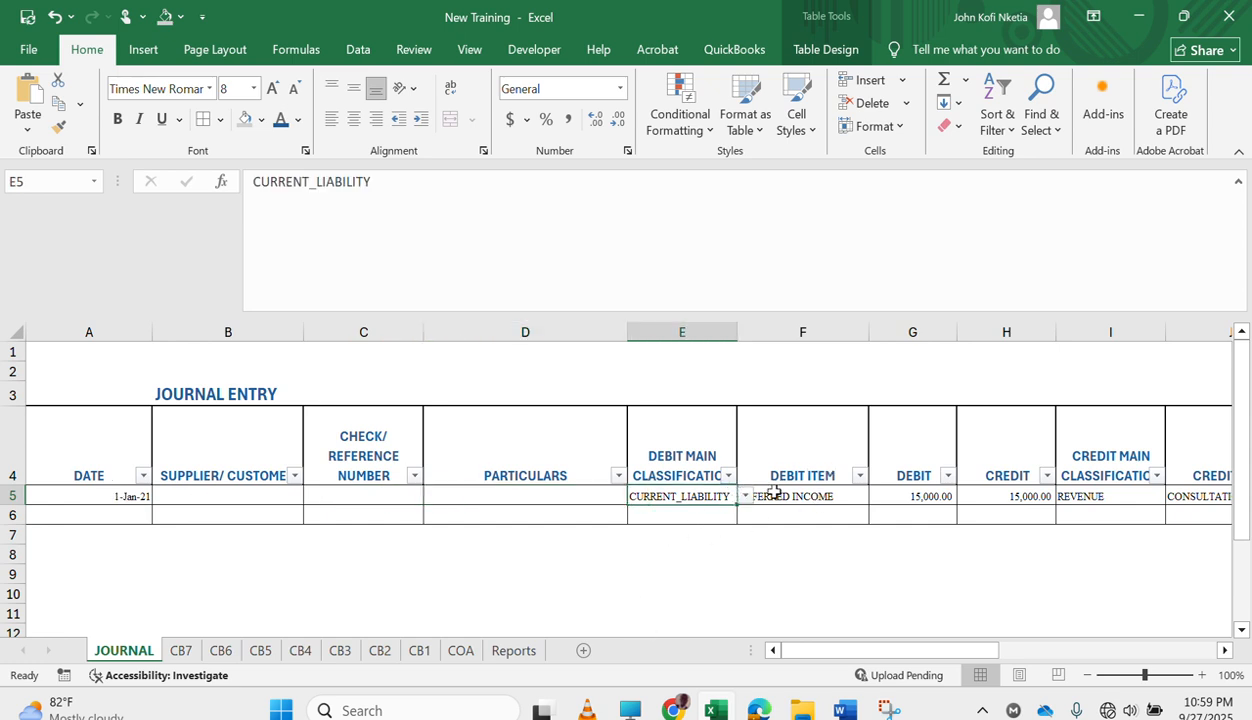
Set the first journal entry's debit main classification to PPE and its debit item to COMPUTER & ASSESSORIES.
click(746, 497)
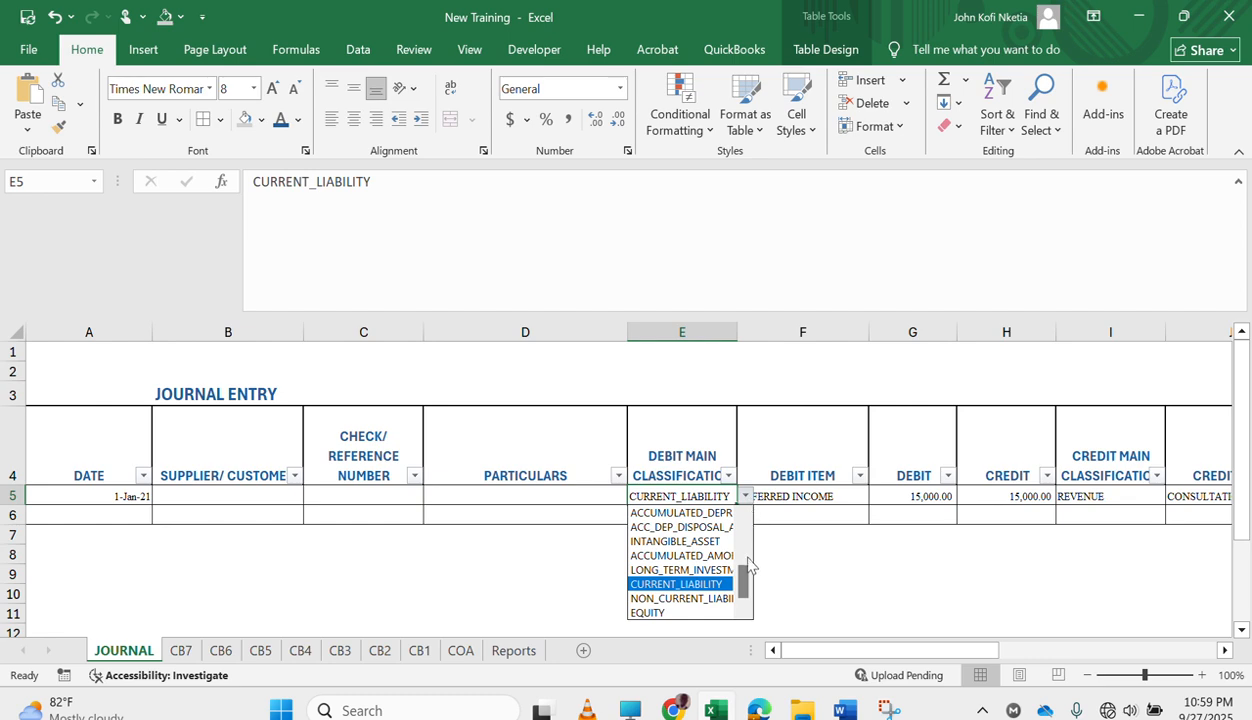
scroll(745, 556, up, 2)
drag(745, 556, 744, 528)
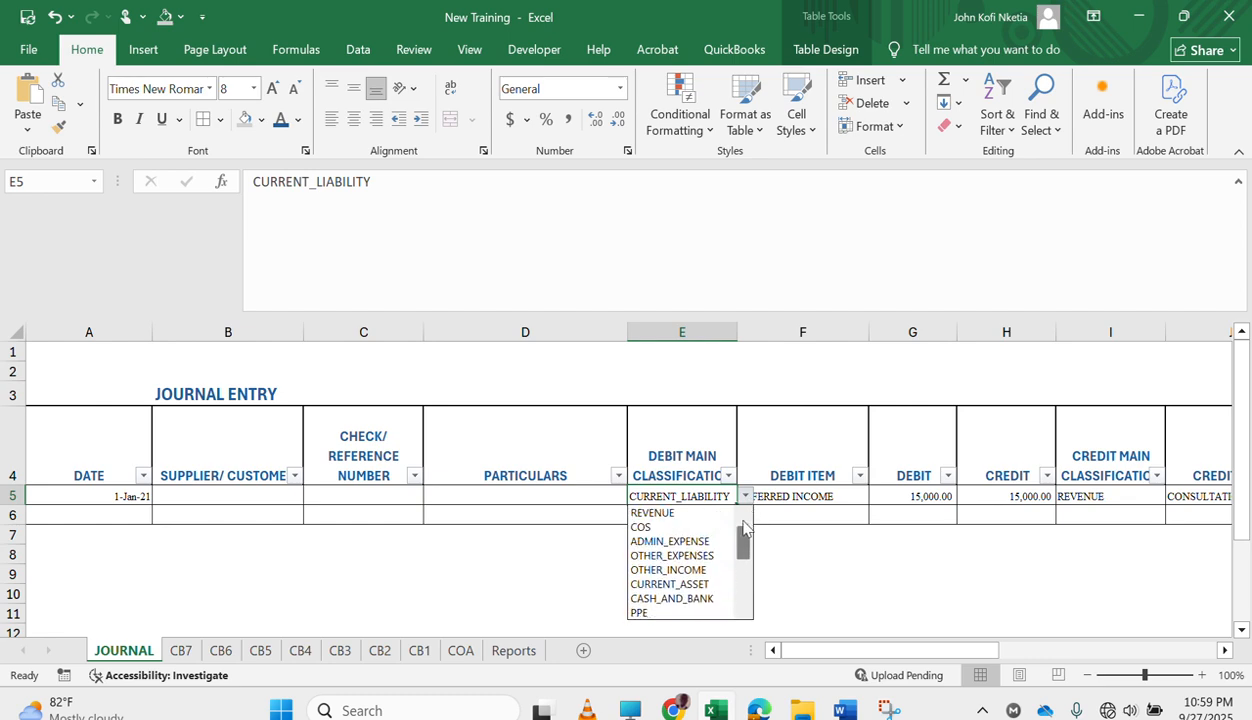
click(692, 612)
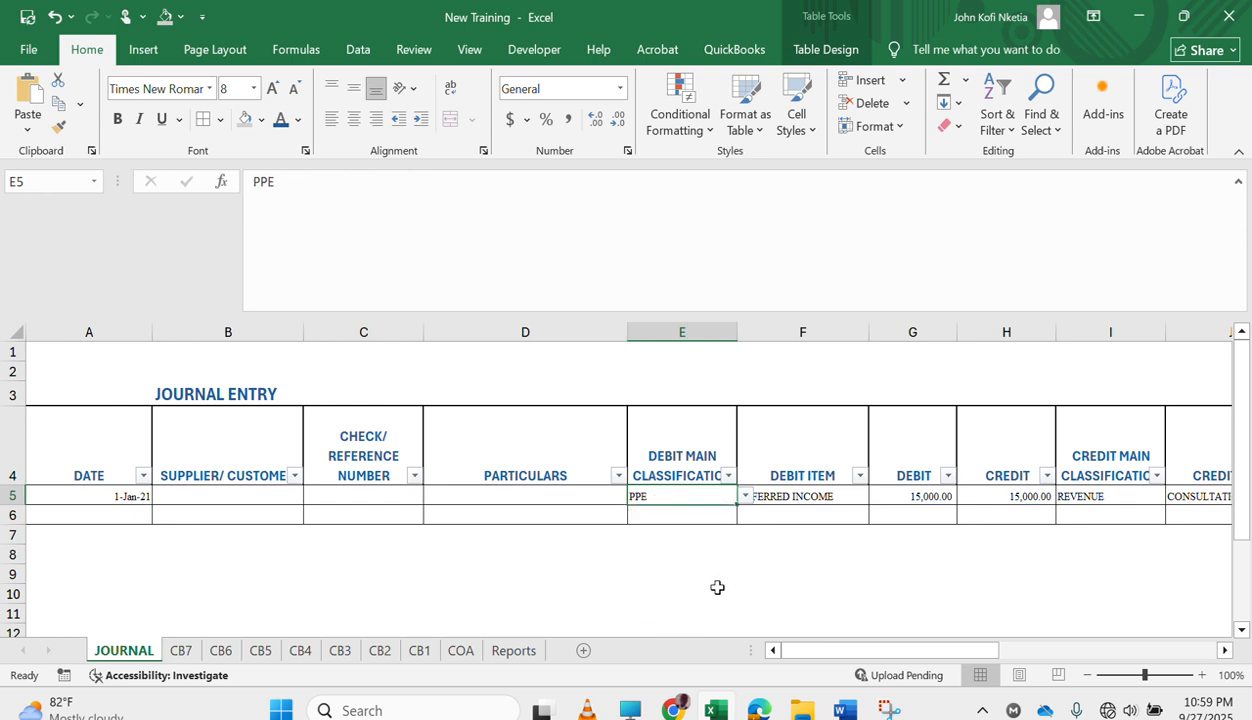
click(841, 497)
click(876, 496)
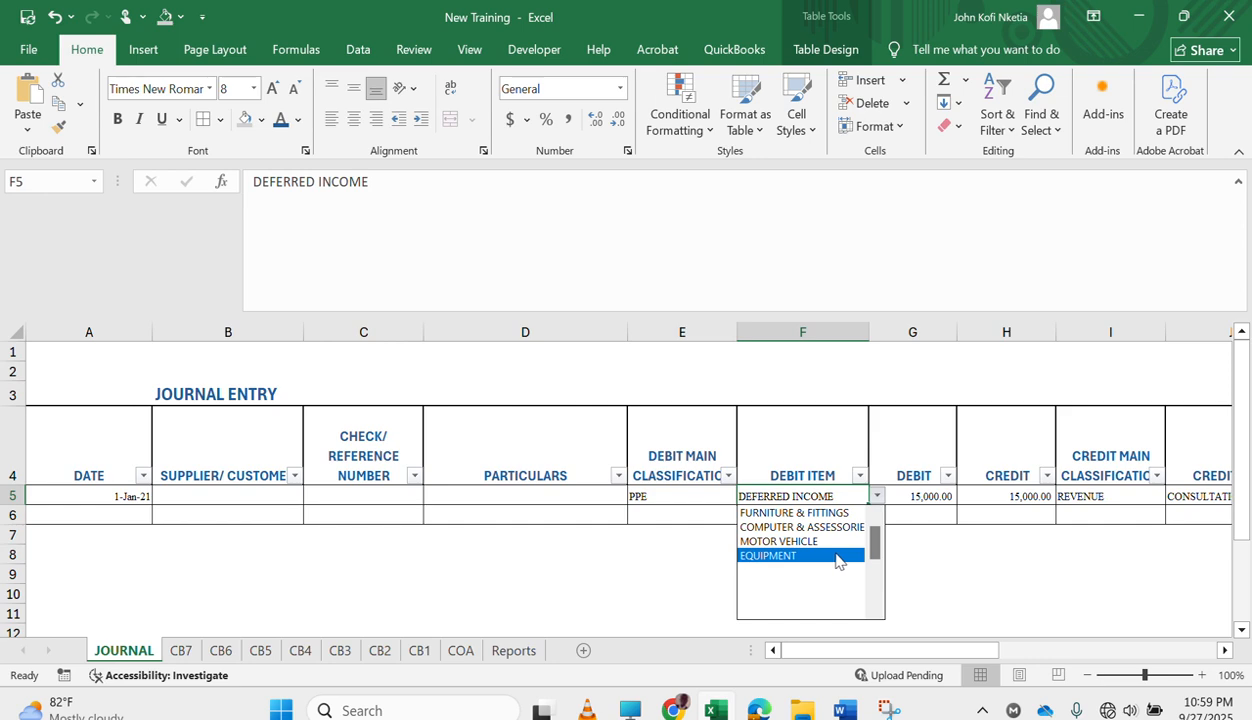
click(818, 528)
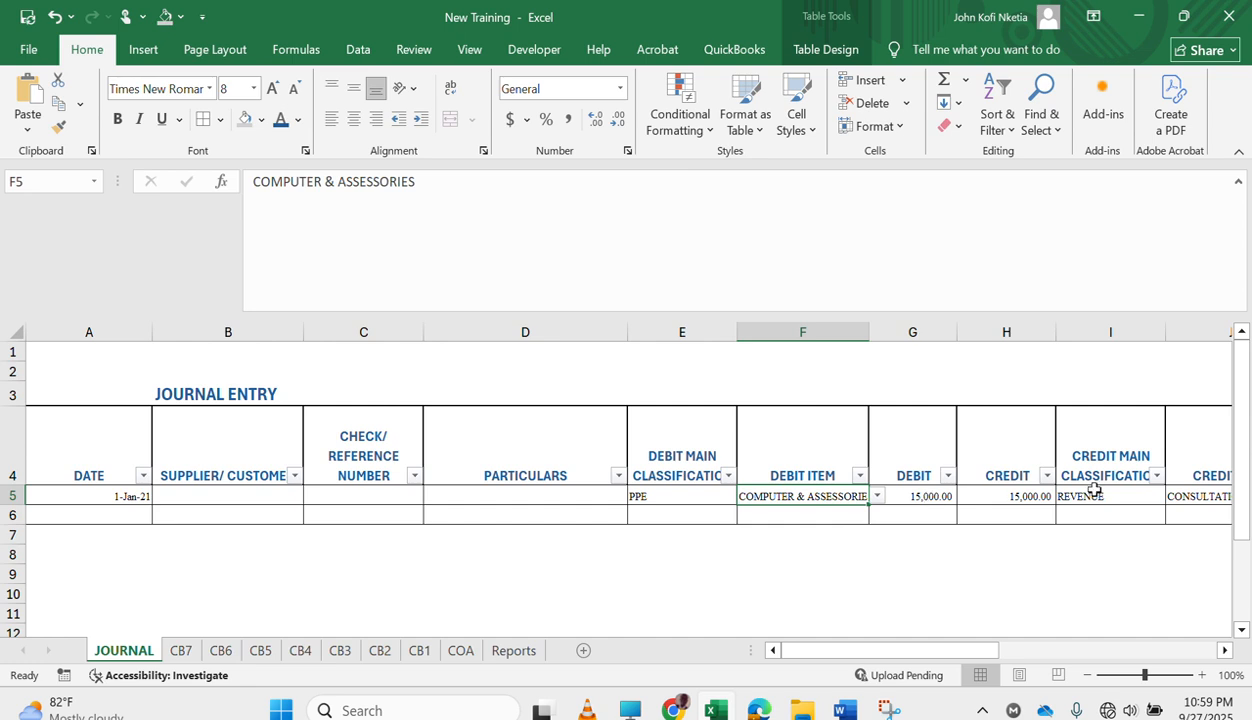
Set the first journal entry's credit main classification to EQUITY and its credit item to OPENING BALANCE.
scroll(1094, 489, right, 2)
click(1012, 500)
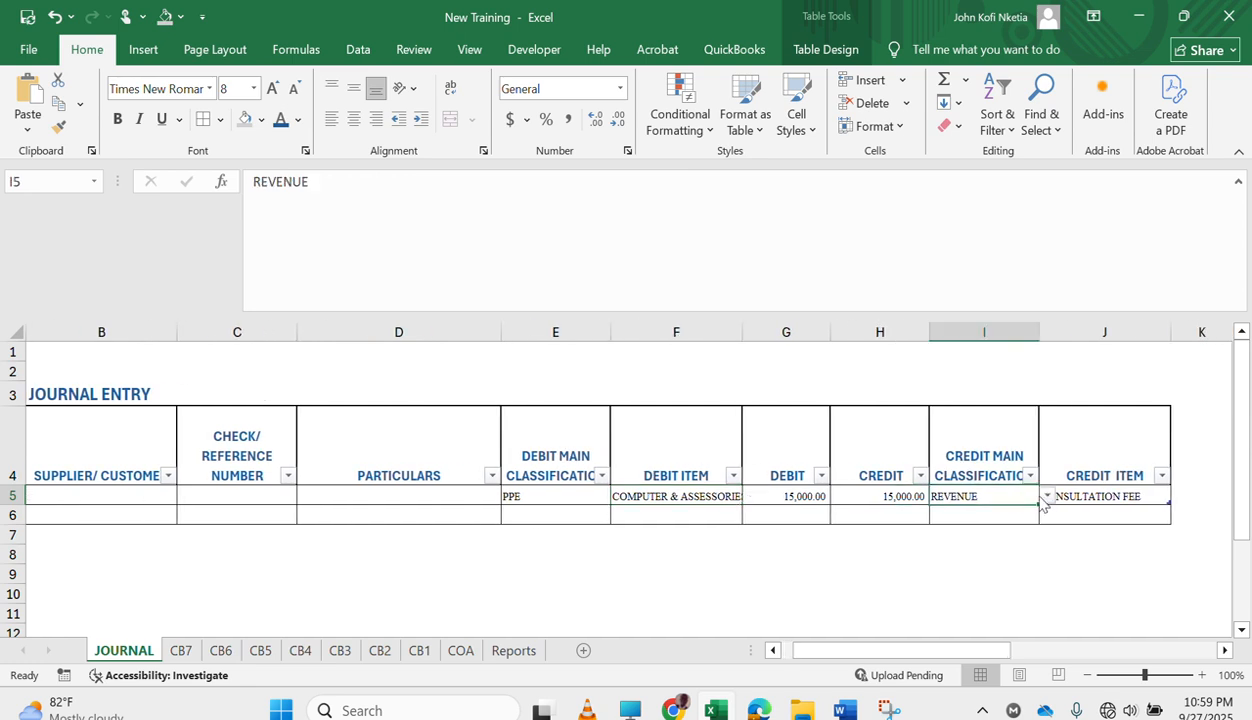
click(1046, 497)
scroll(1040, 590, down, 3)
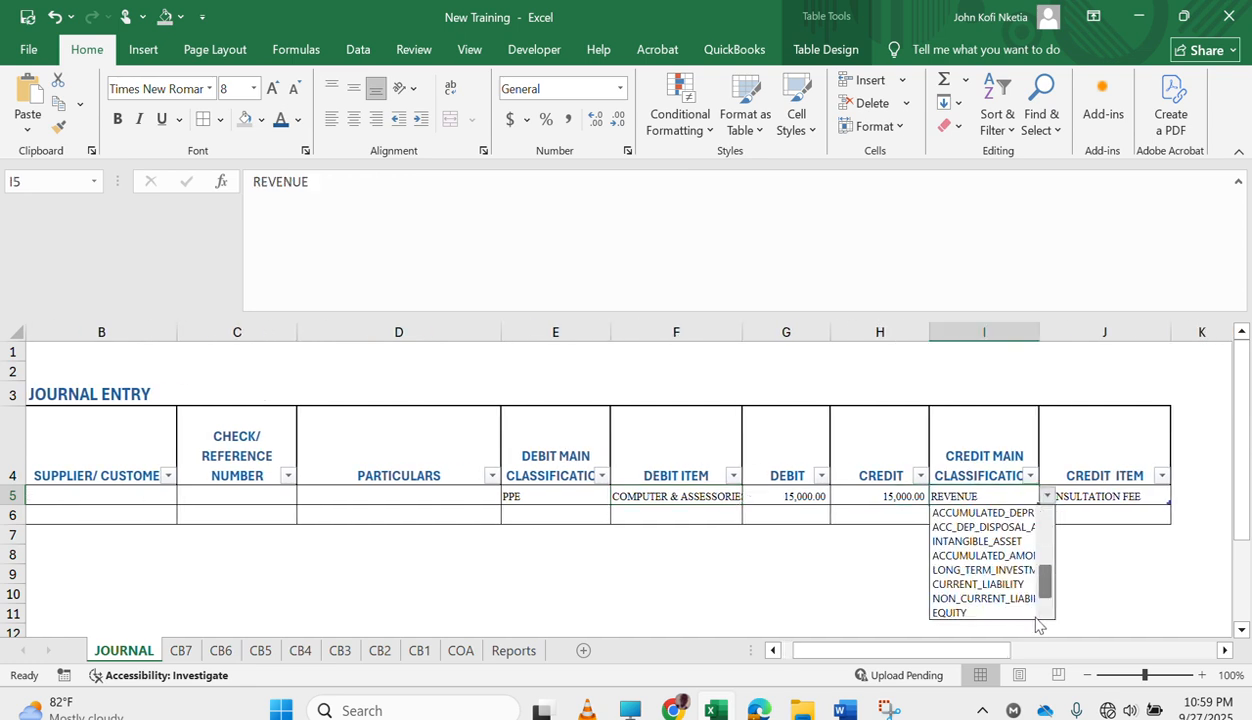
click(977, 614)
click(1110, 494)
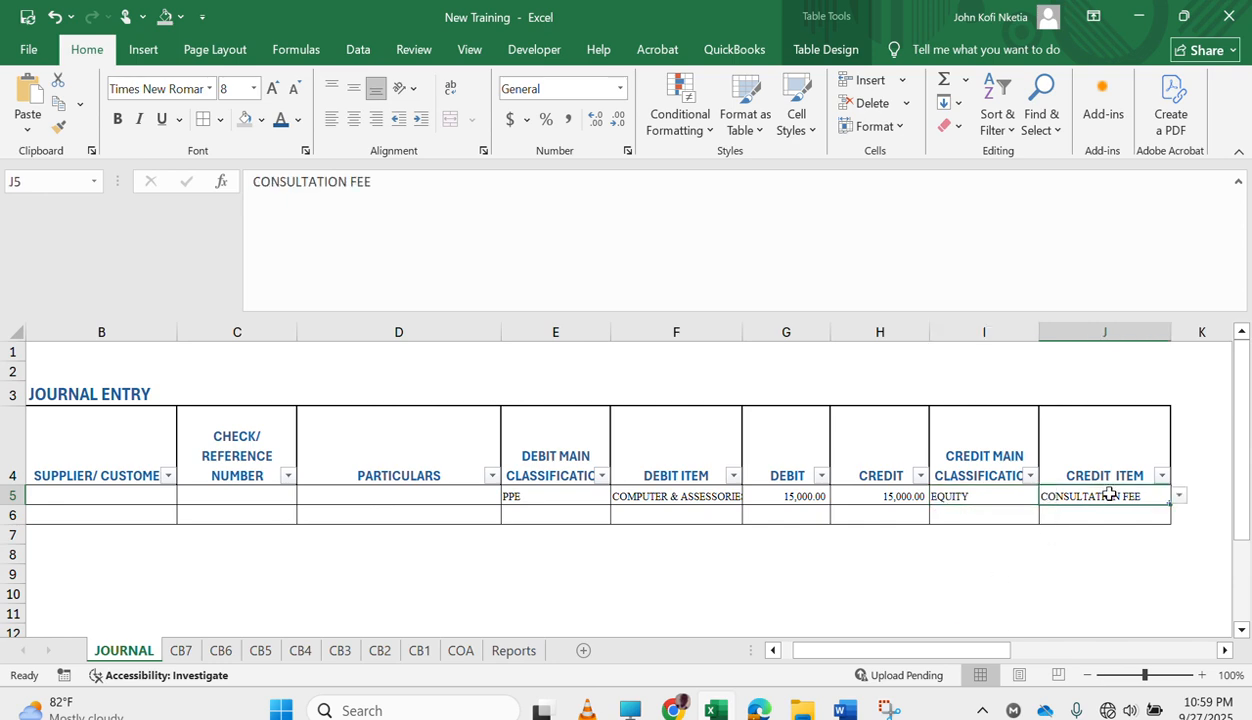
click(1180, 497)
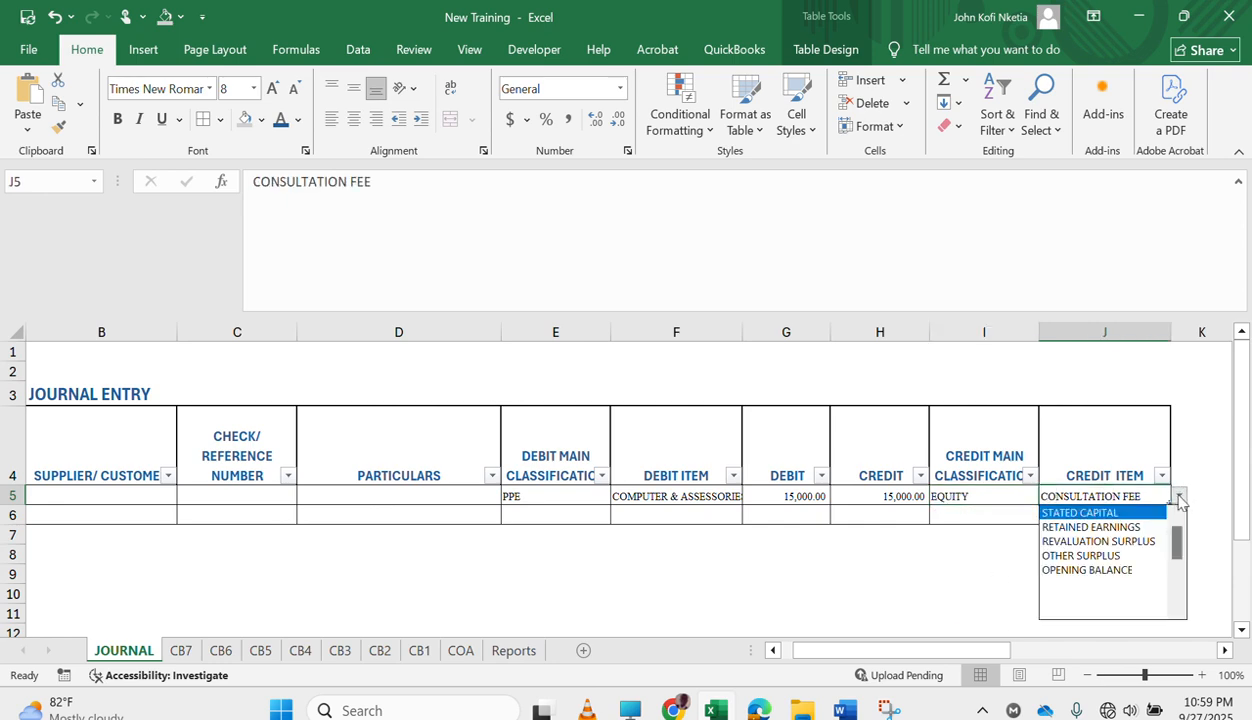
click(1114, 570)
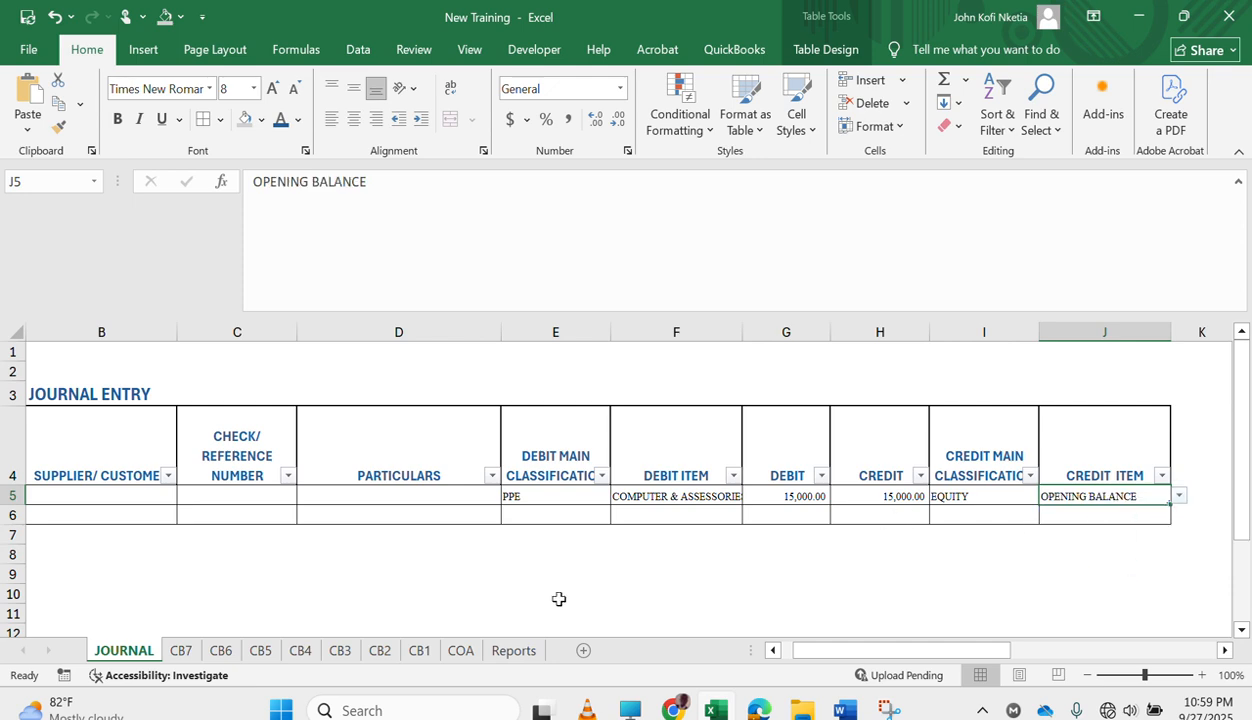
Check the property, plant and equipment opening balances on Reports, and change the first JOURNAL entry's date to 1-Jan-15.
click(527, 652)
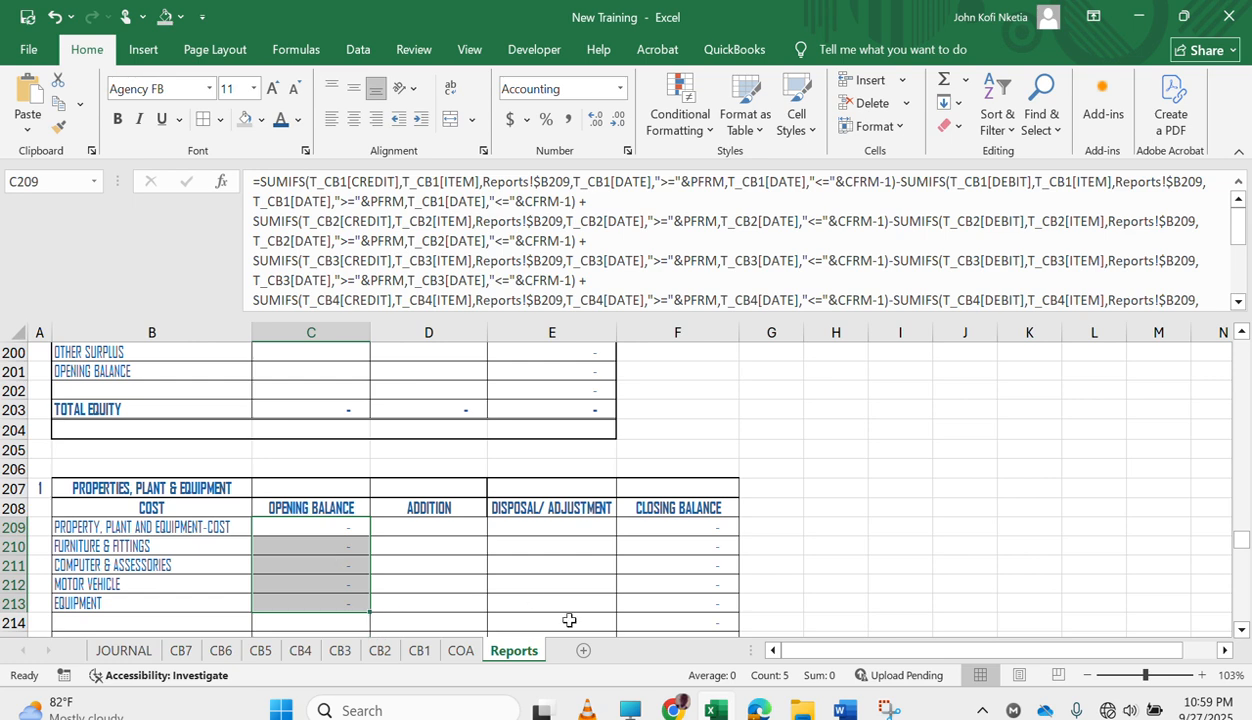
click(120, 652)
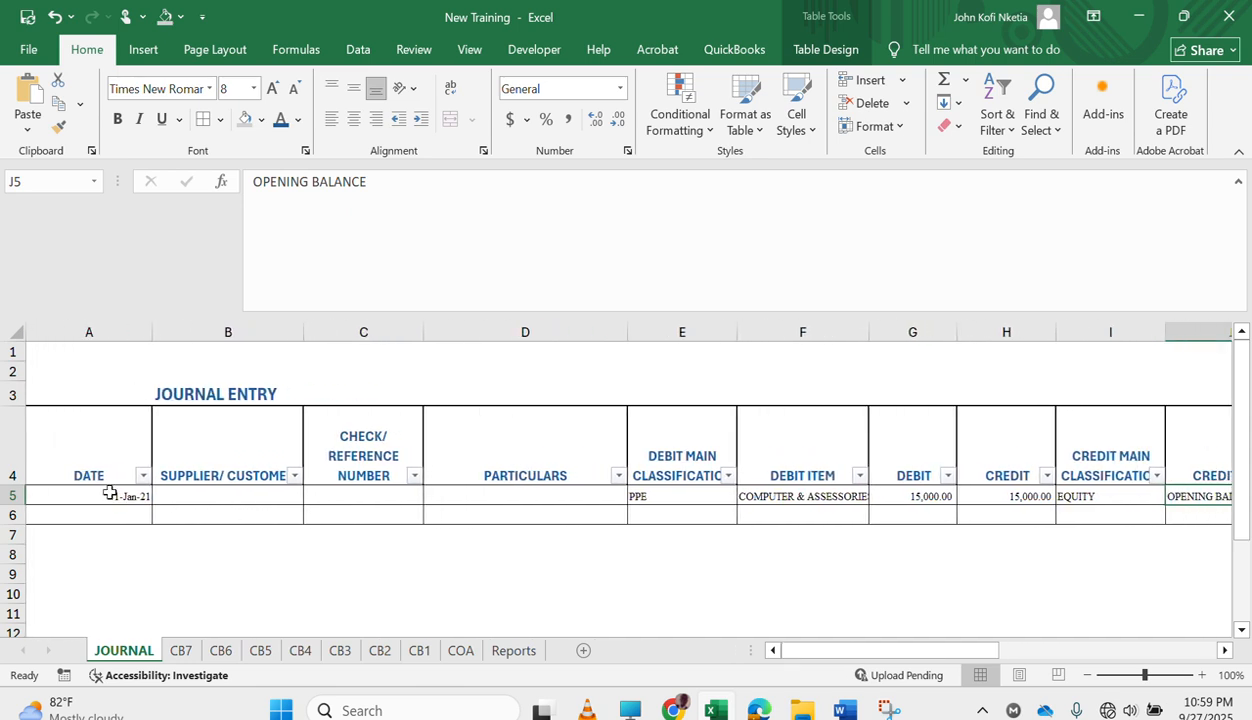
click(110, 494)
text(1/1/2021)
key(Return)
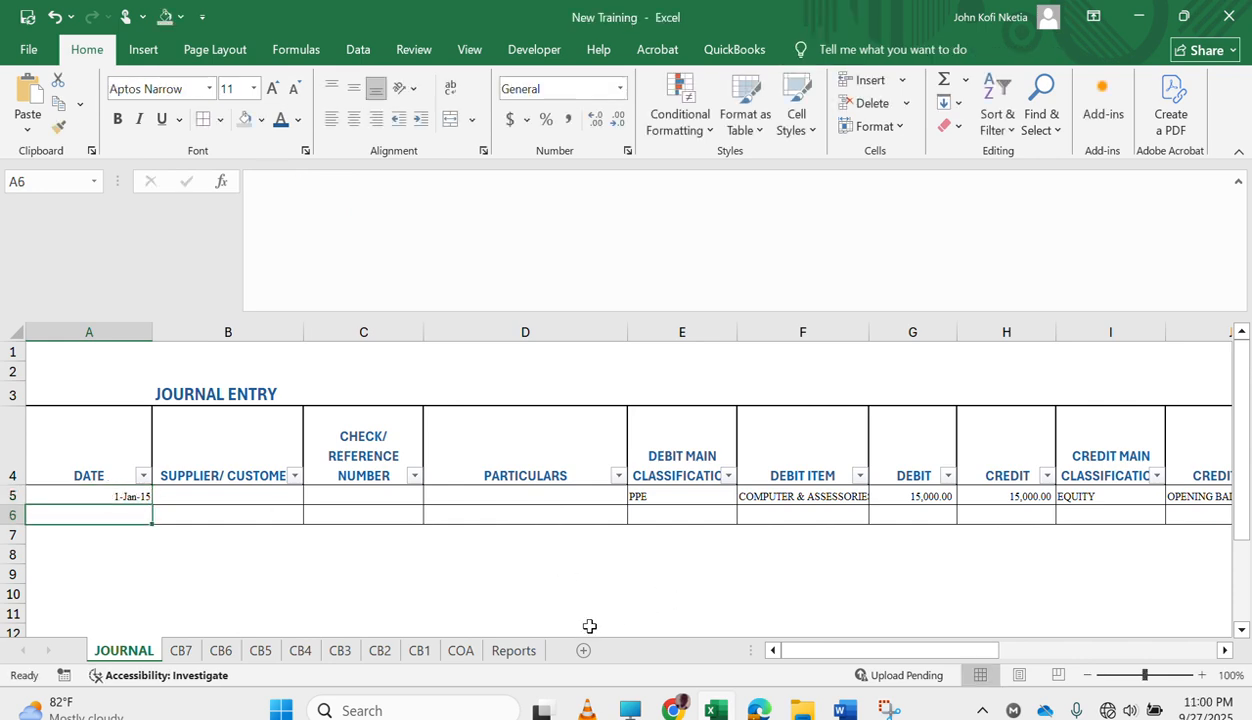
Check the COMPUTER & ASSESSORIES opening balance on the Reports sheet and inspect its formula in C211.
click(512, 651)
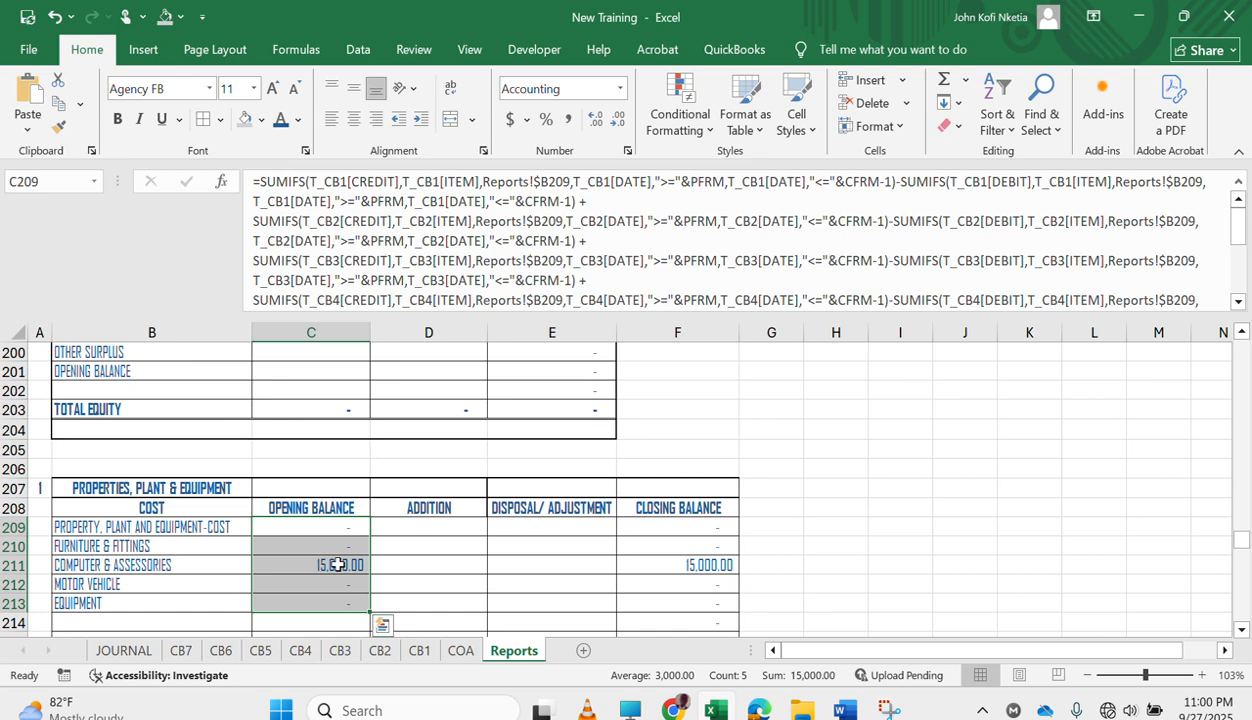
click(442, 558)
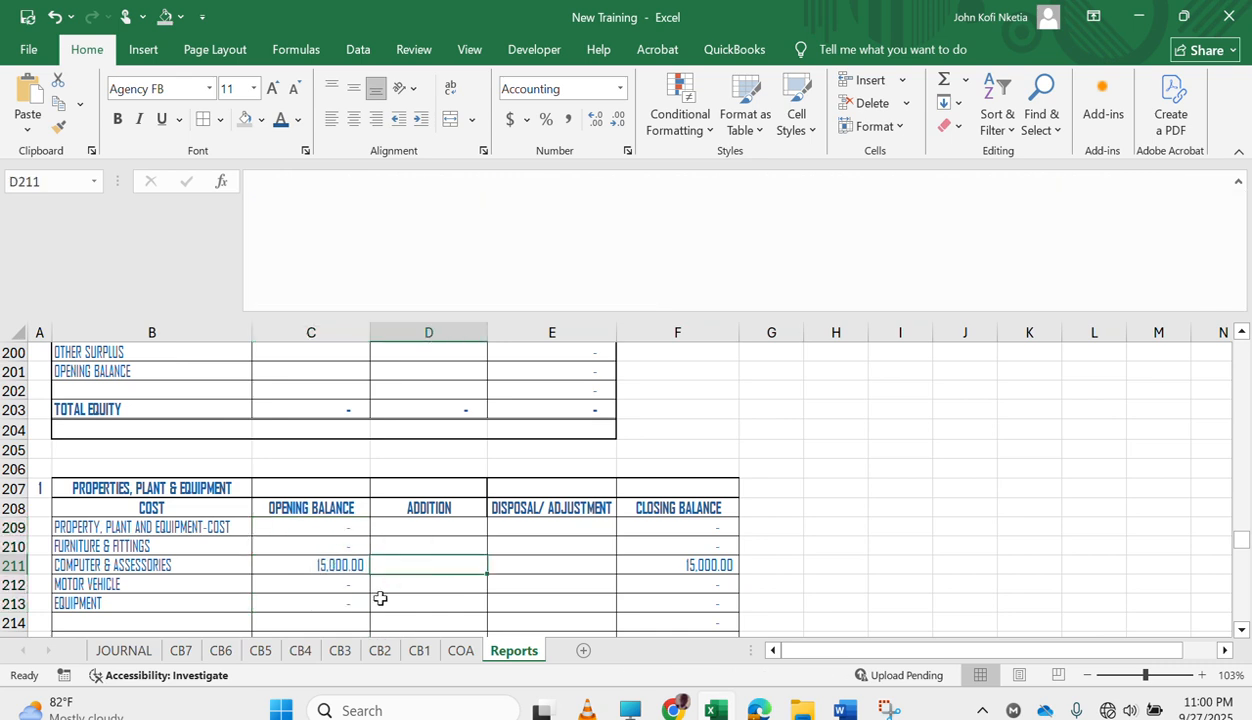
click(315, 565)
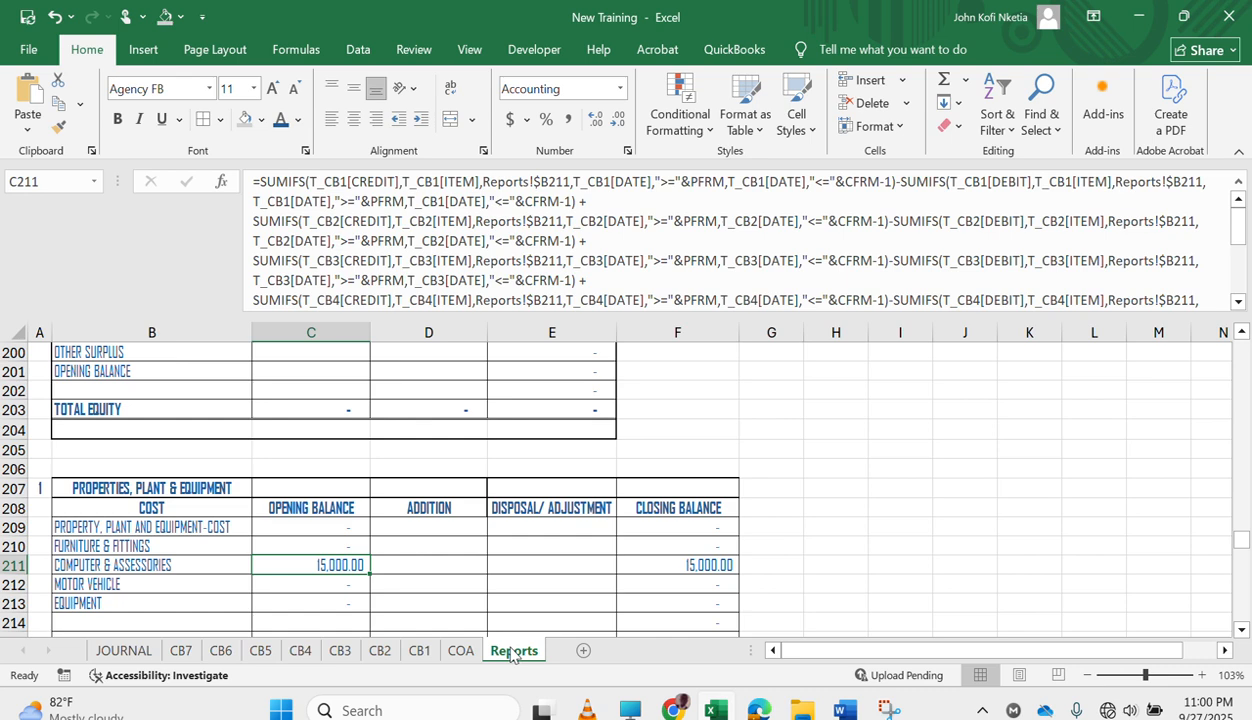
In the Reports C209 formula, change CFRM-1 to CFRM in the debit SUMIFS of T_CB1, T_CB2 and T_CB3.
click(334, 526)
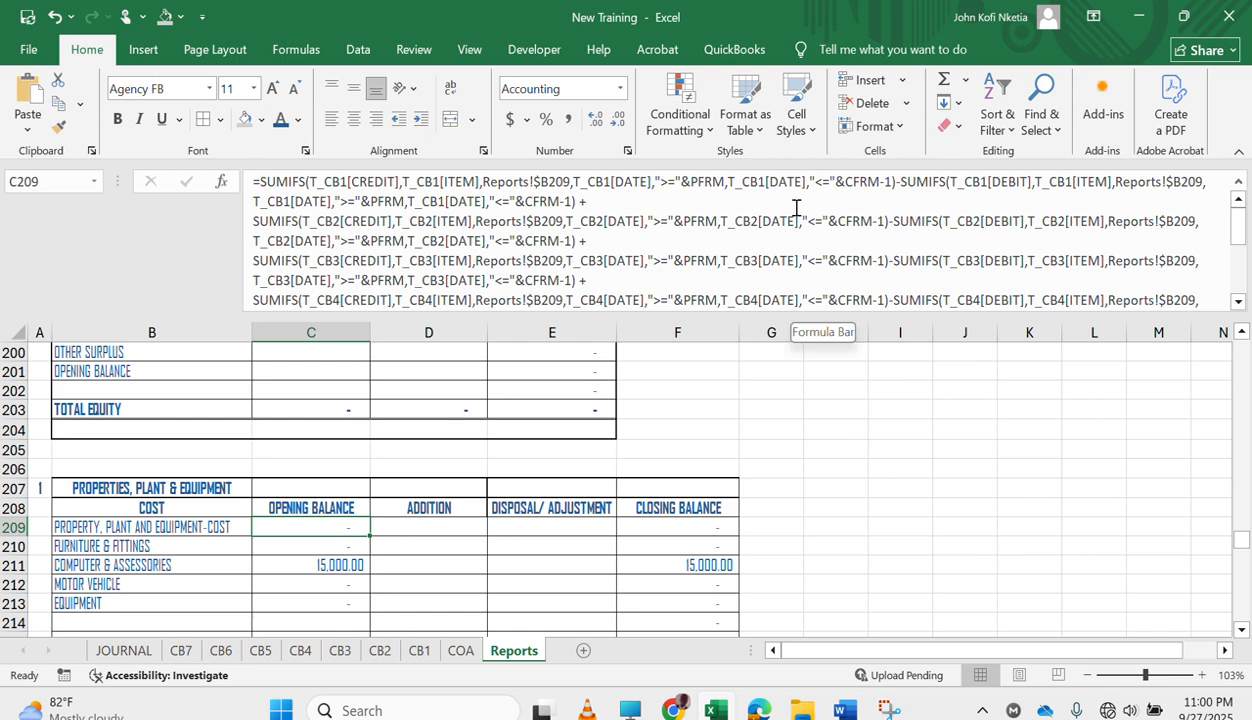
click(571, 201)
key(BackSpace)
key(BackSpace)
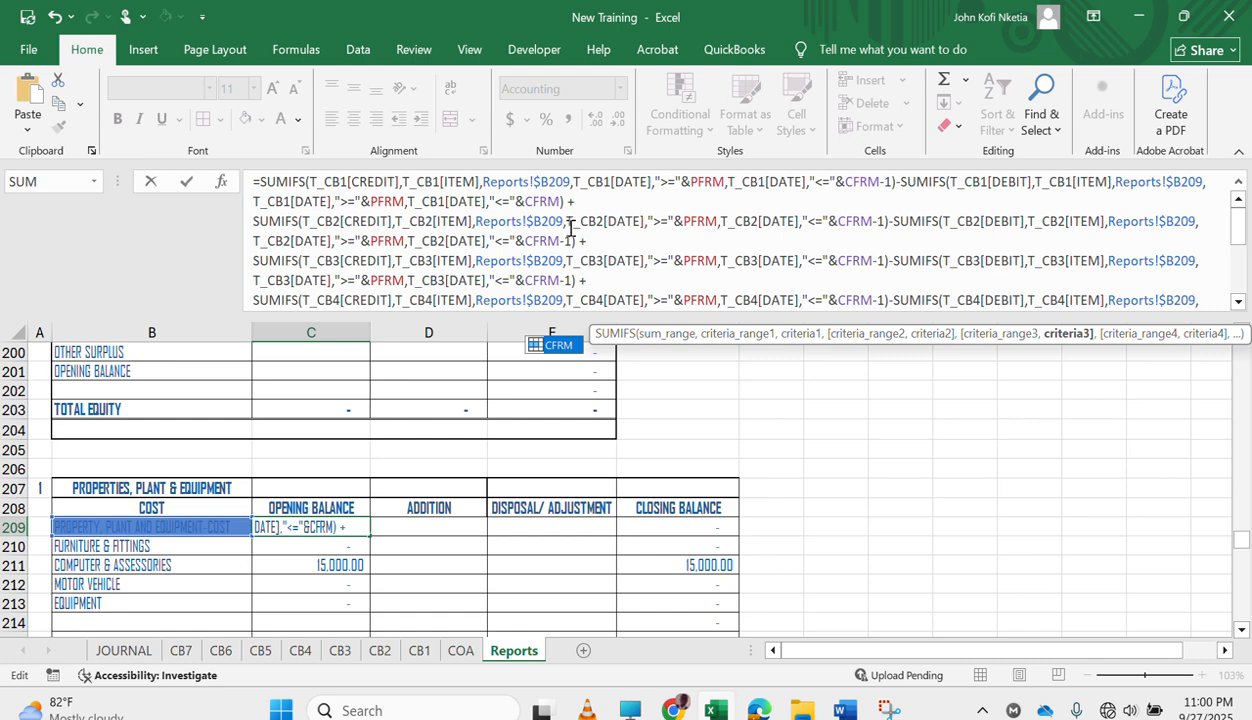
click(571, 240)
key(BackSpace)
key(BackSpace)
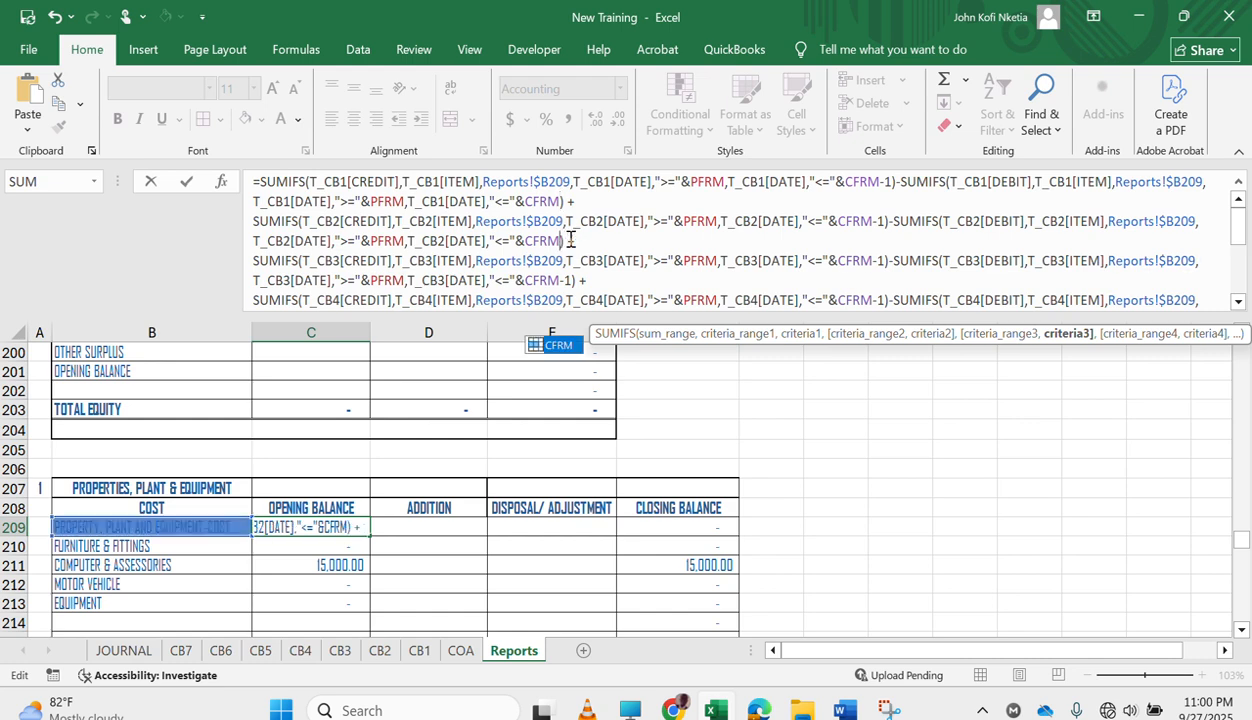
click(570, 282)
key(BackSpace)
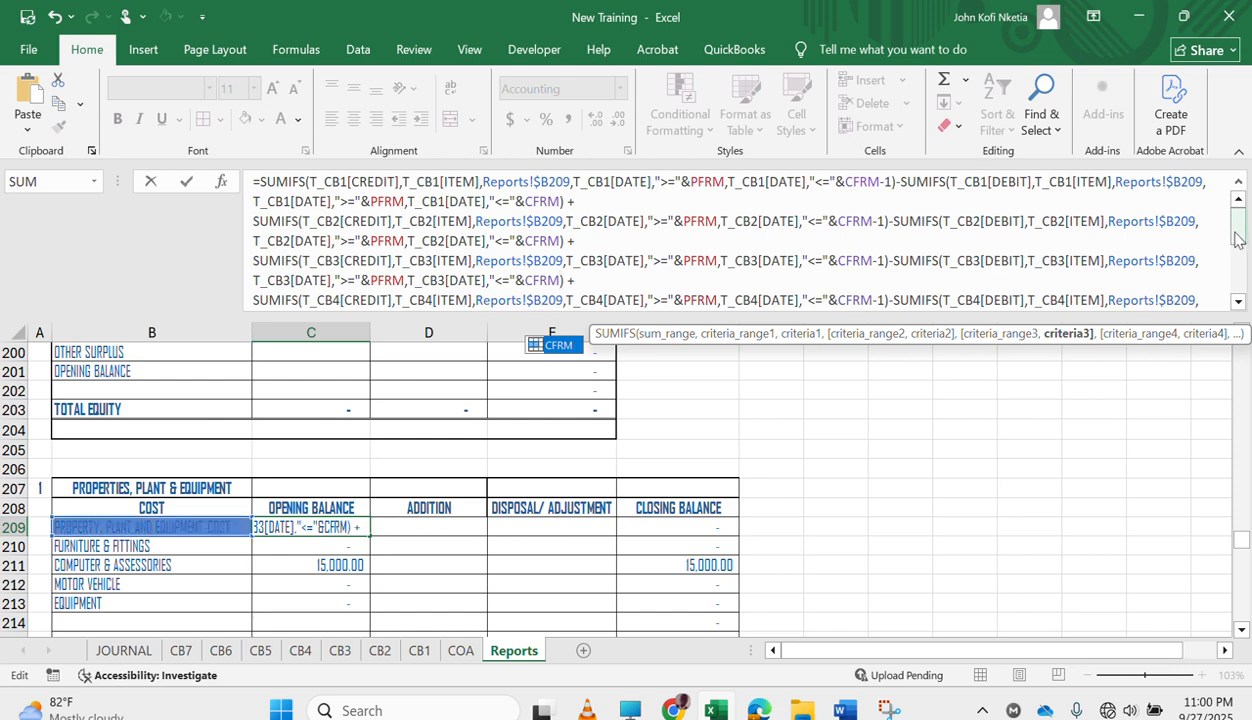
Remove the -1 after CFRM in the T_CB4 and T_CB5 debit SUMIFS of the C209 formula.
scroll(1236, 241, down, 1)
scroll(1236, 241, down, 3)
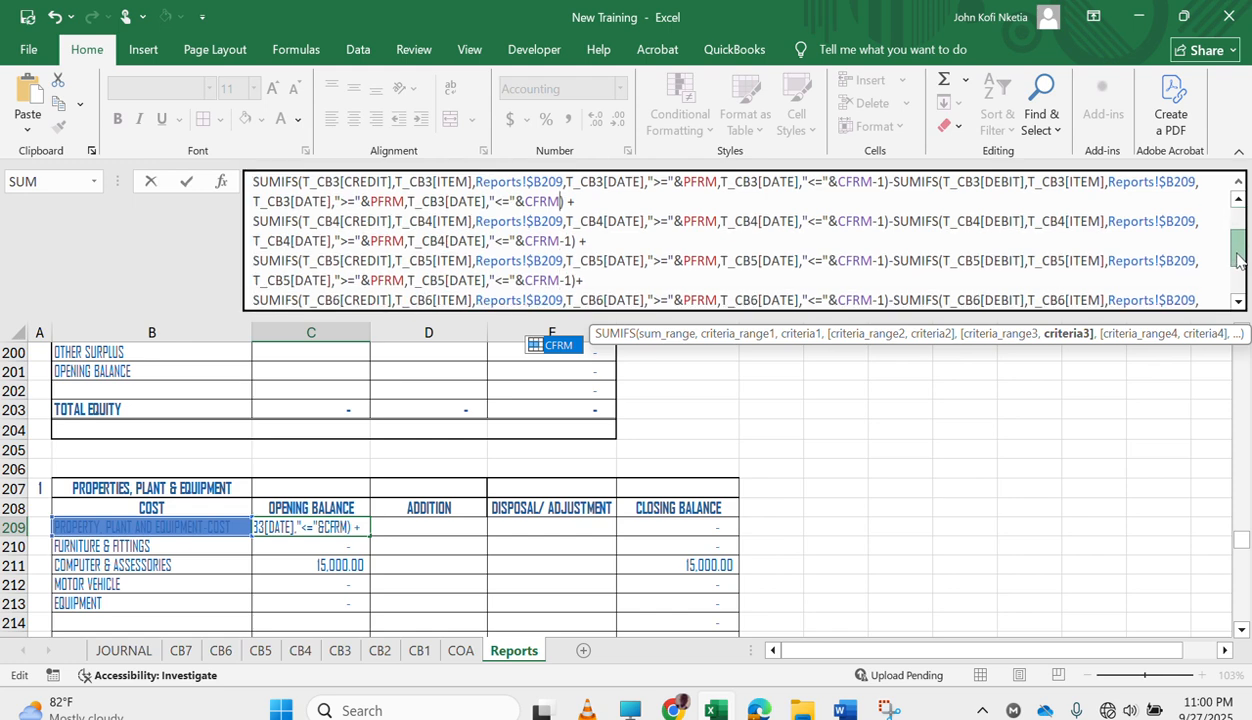
click(574, 241)
key(BackSpace)
key(BackSpace)
click(576, 281)
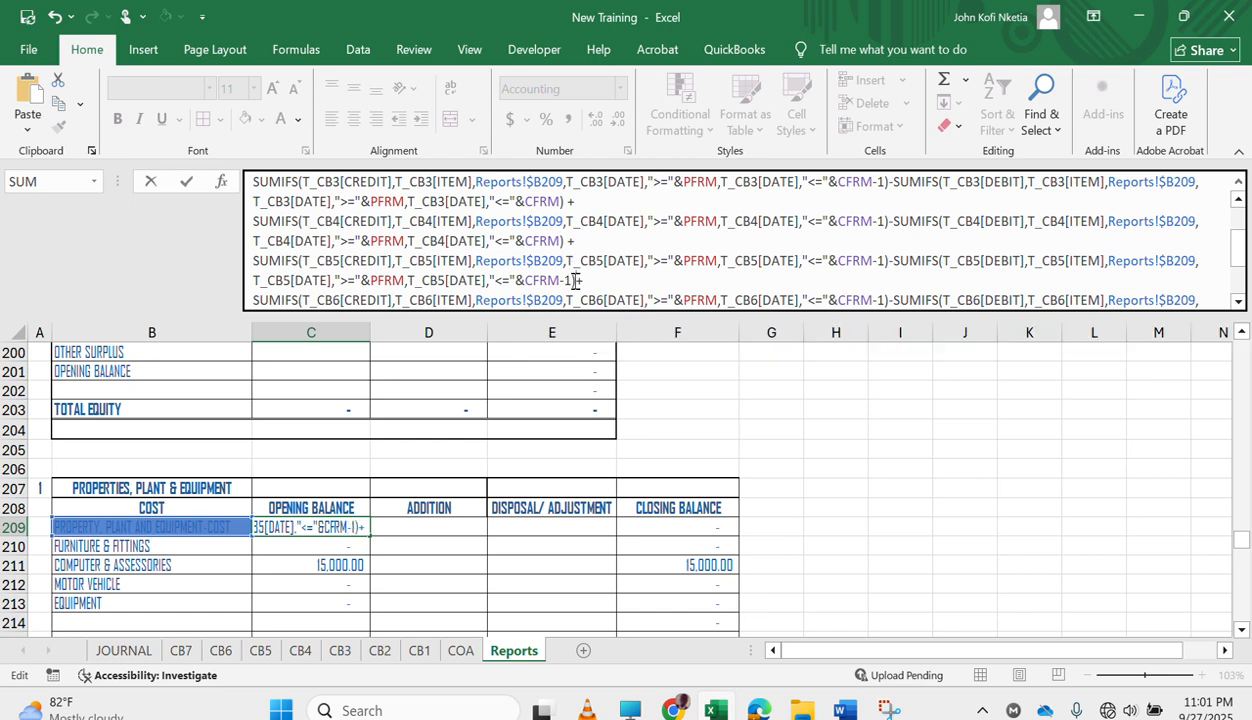
key(Left)
key(Left)
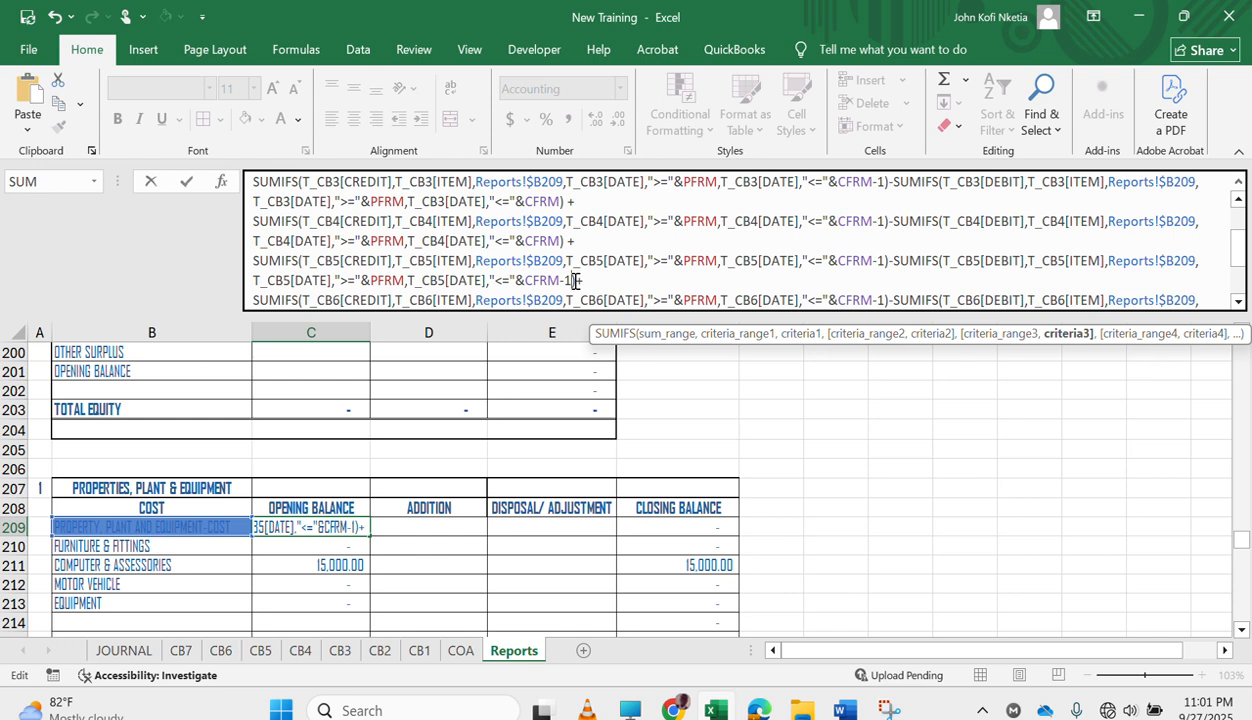
key(BackSpace)
key(BackSpace)
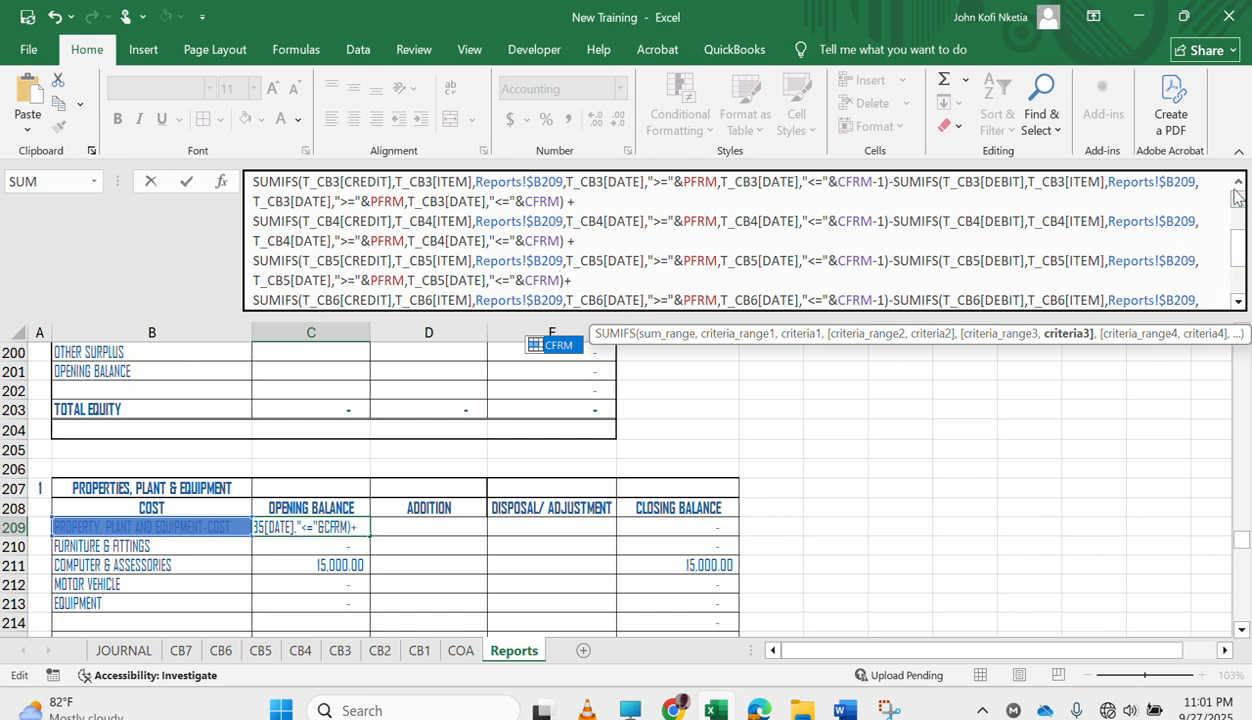
Remove the -1 after CFRM in the T_CB6 and T_CB7 debit SUMIFS and commit the C209 formula.
scroll(1243, 252, down, 1)
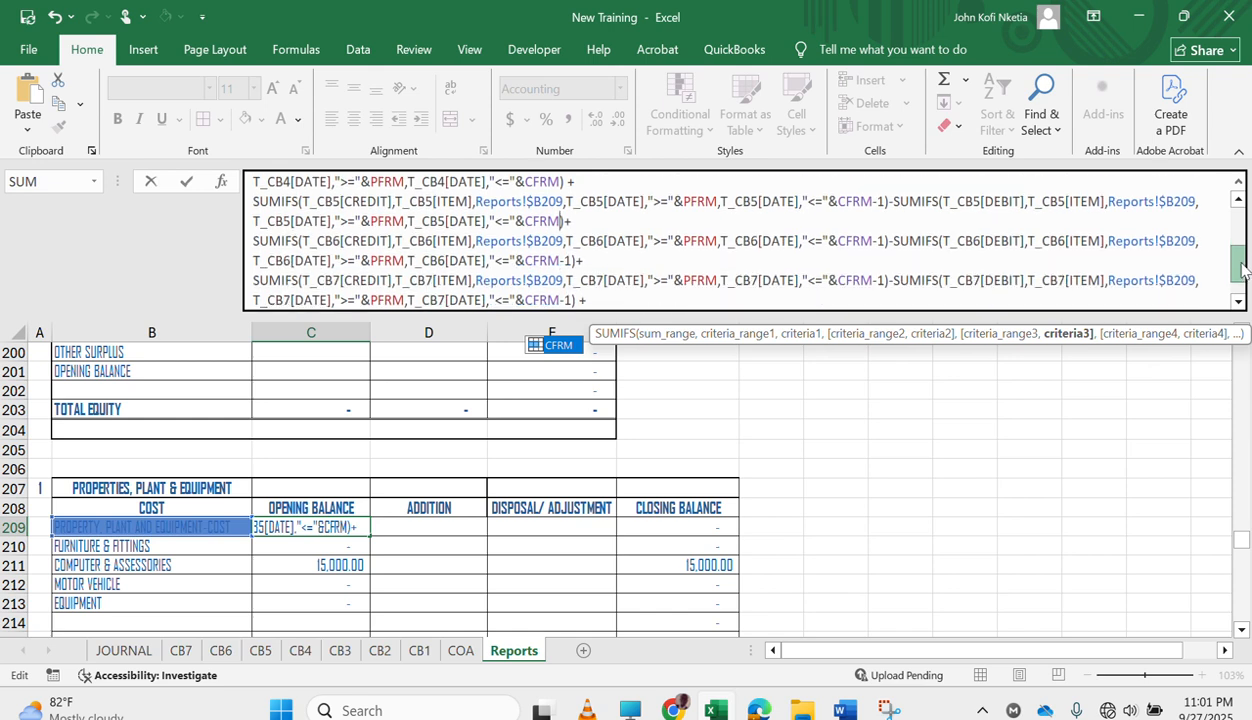
click(571, 260)
key(BackSpace)
key(BackSpace)
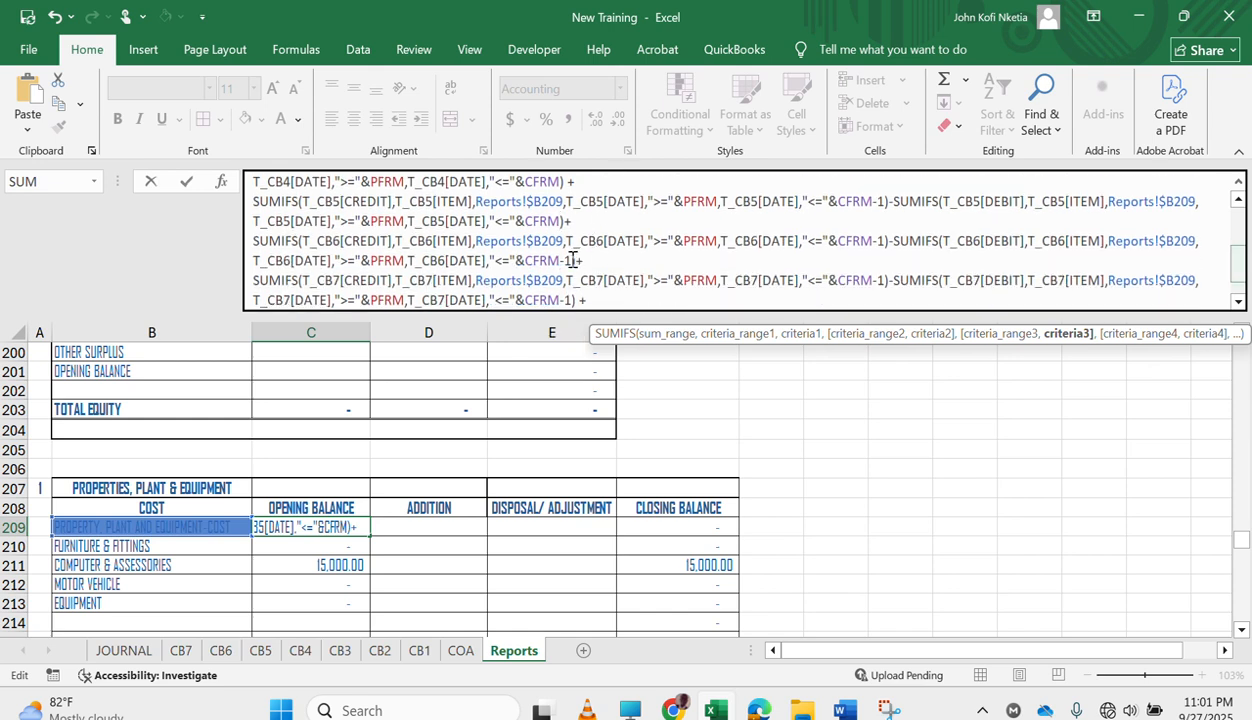
click(572, 300)
key(BackSpace)
key(BackSpace)
key(Return)
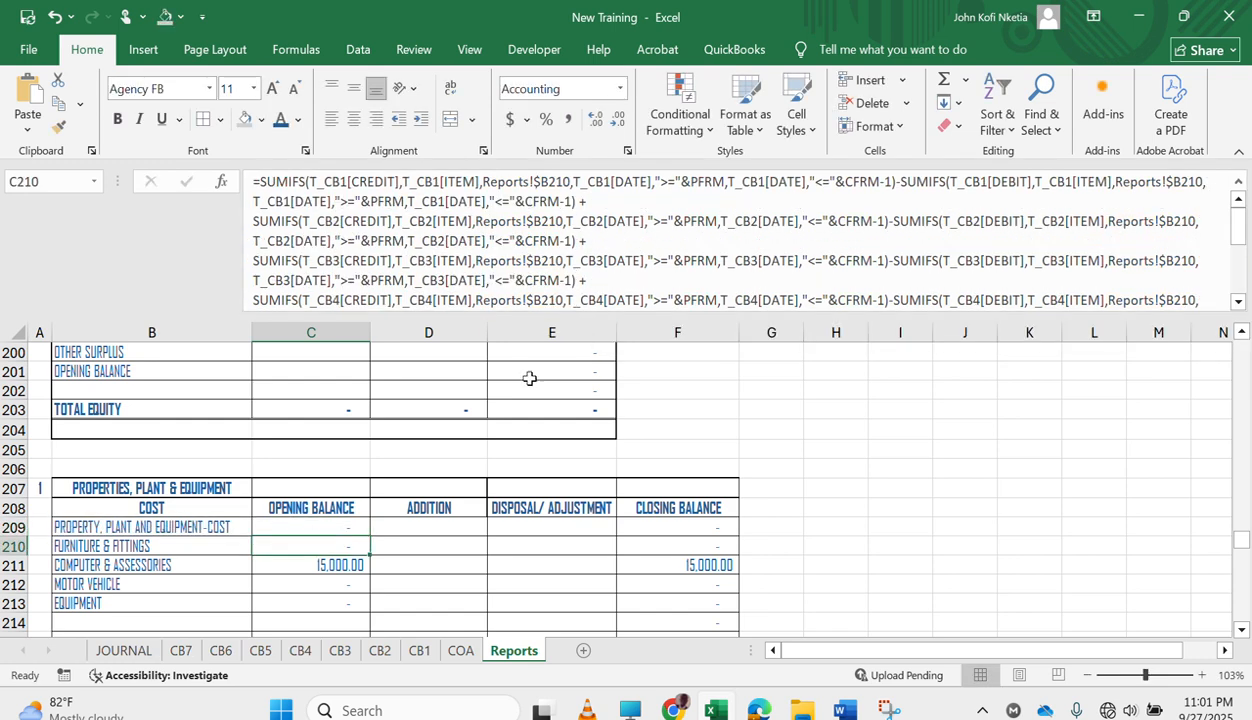
Fill the edited opening balance formula from C209 down to C215.
click(336, 524)
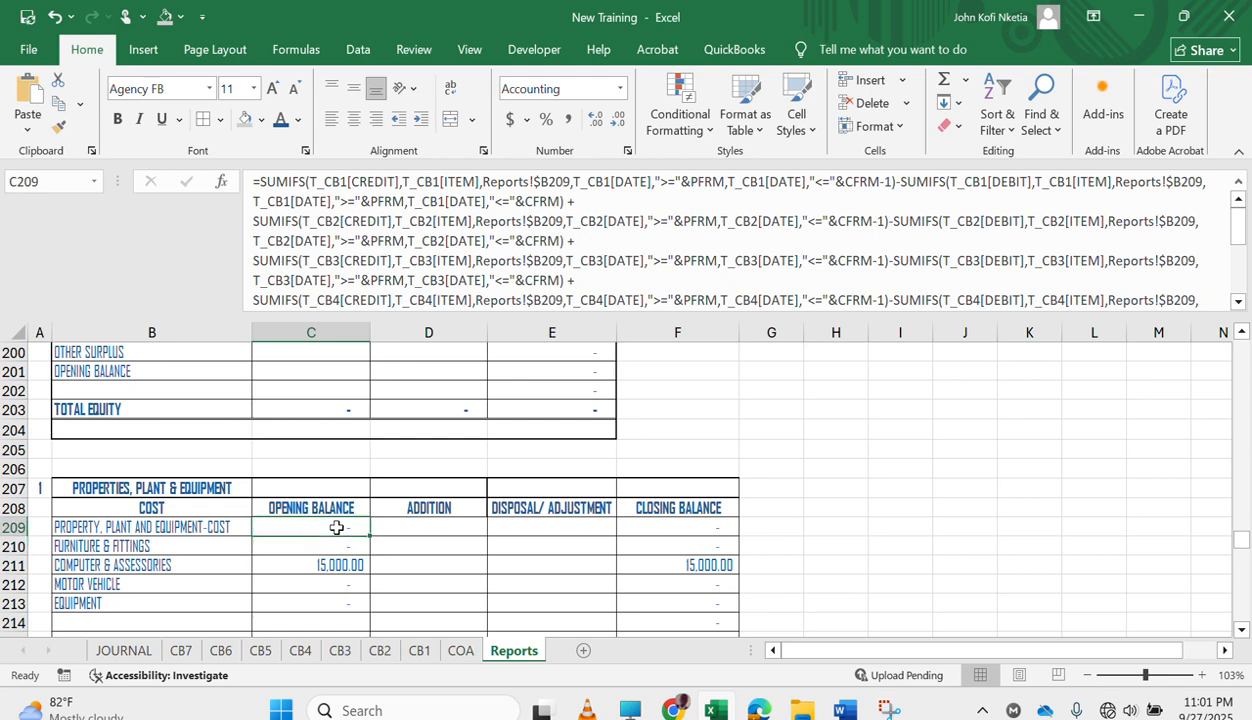
drag(369, 536, 355, 620)
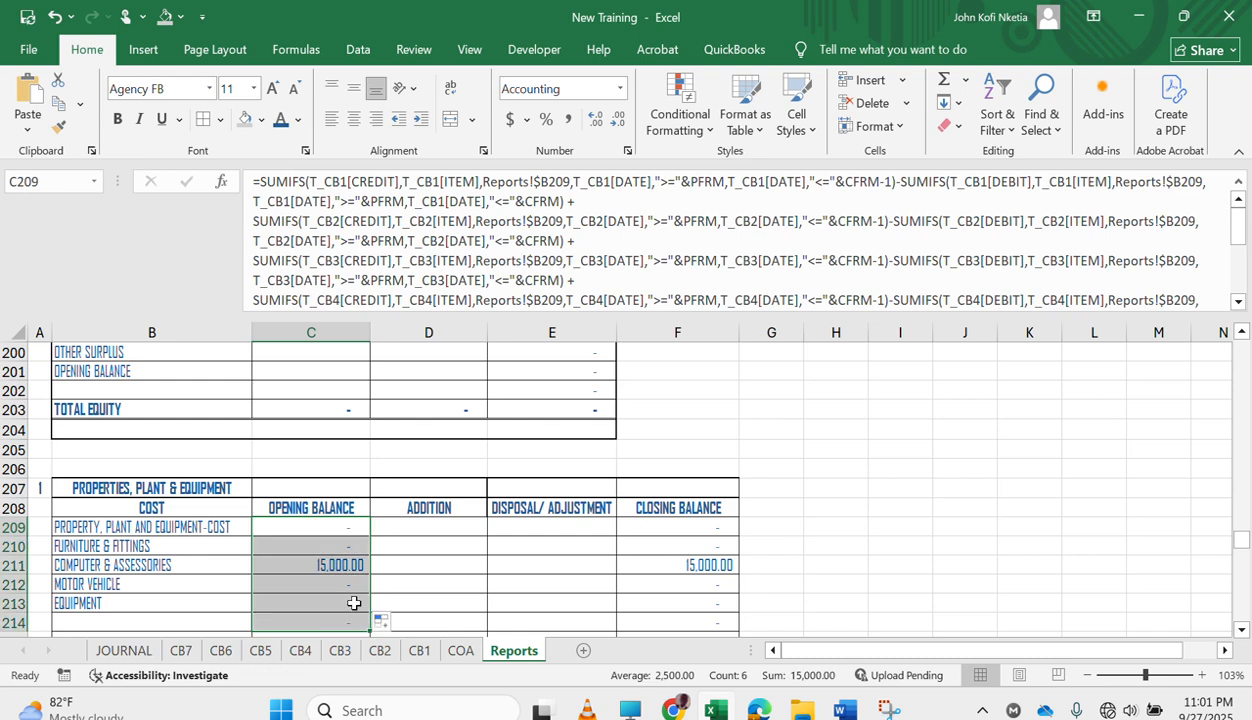
scroll(355, 605, down, 3)
drag(369, 455, 367, 470)
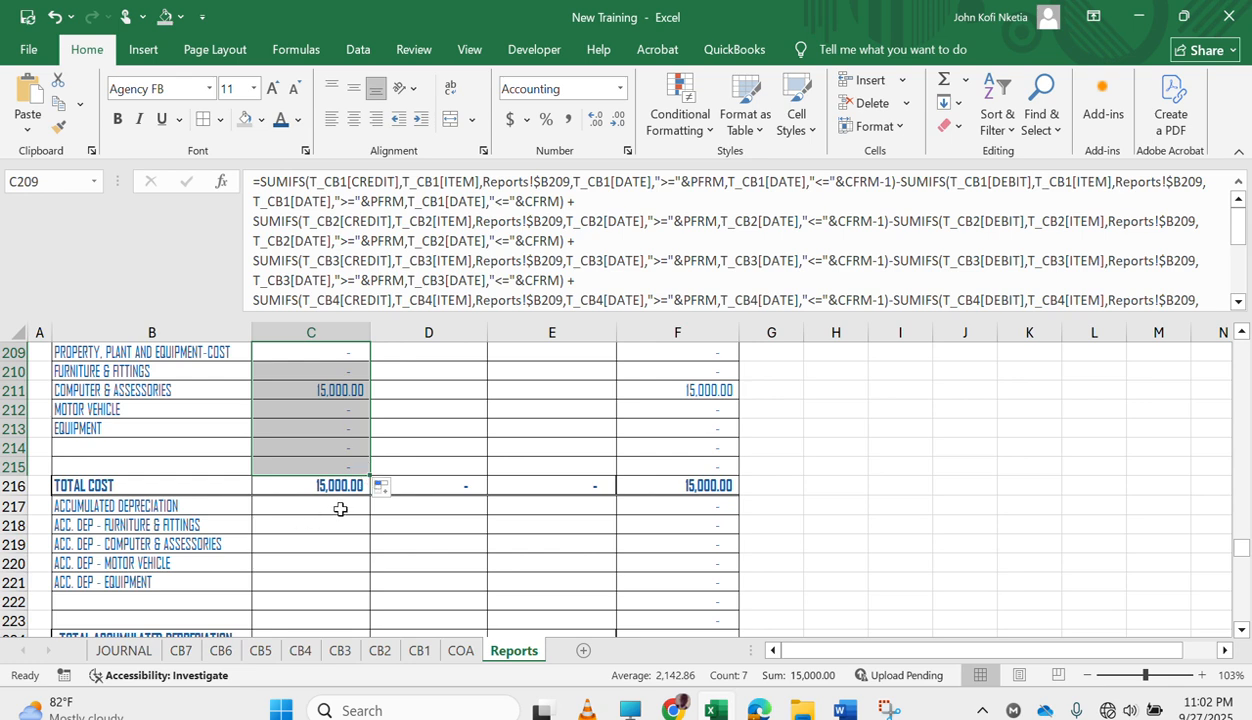
Switch to the TRAINING WORD ASSISTANT document in Word and select the entire formula under OPENING ASSETS.
click(340, 509)
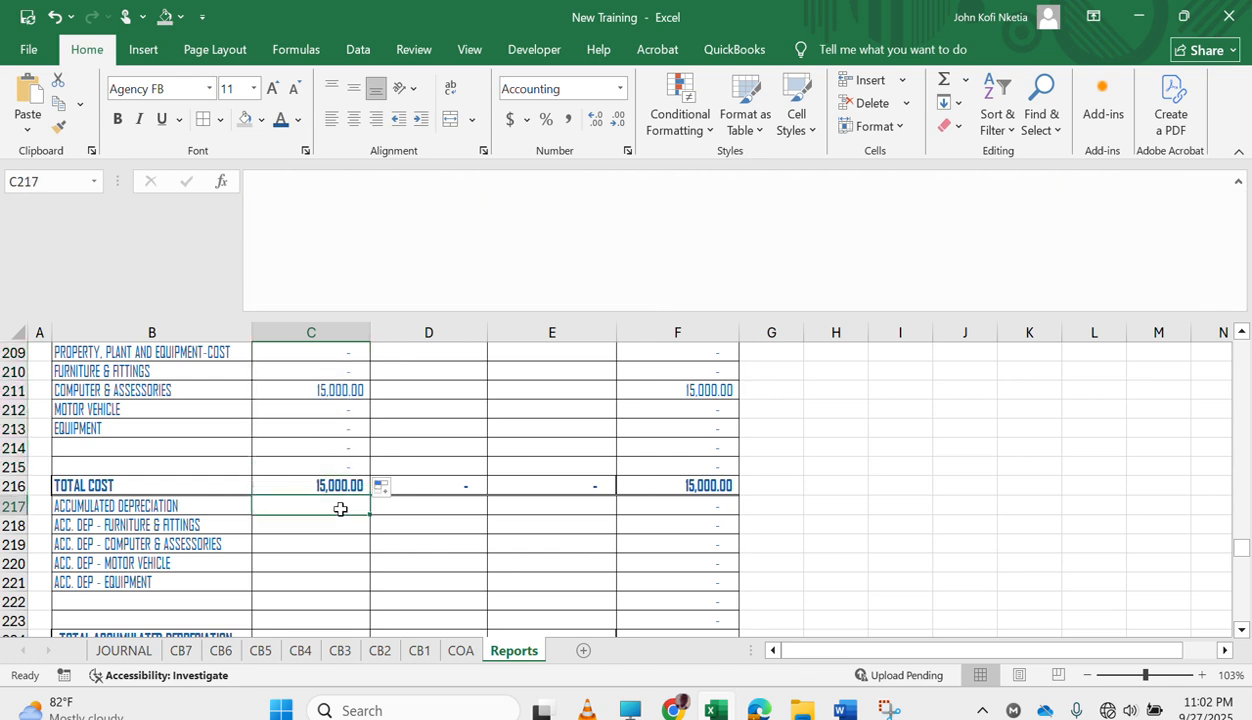
click(856, 710)
click(679, 487)
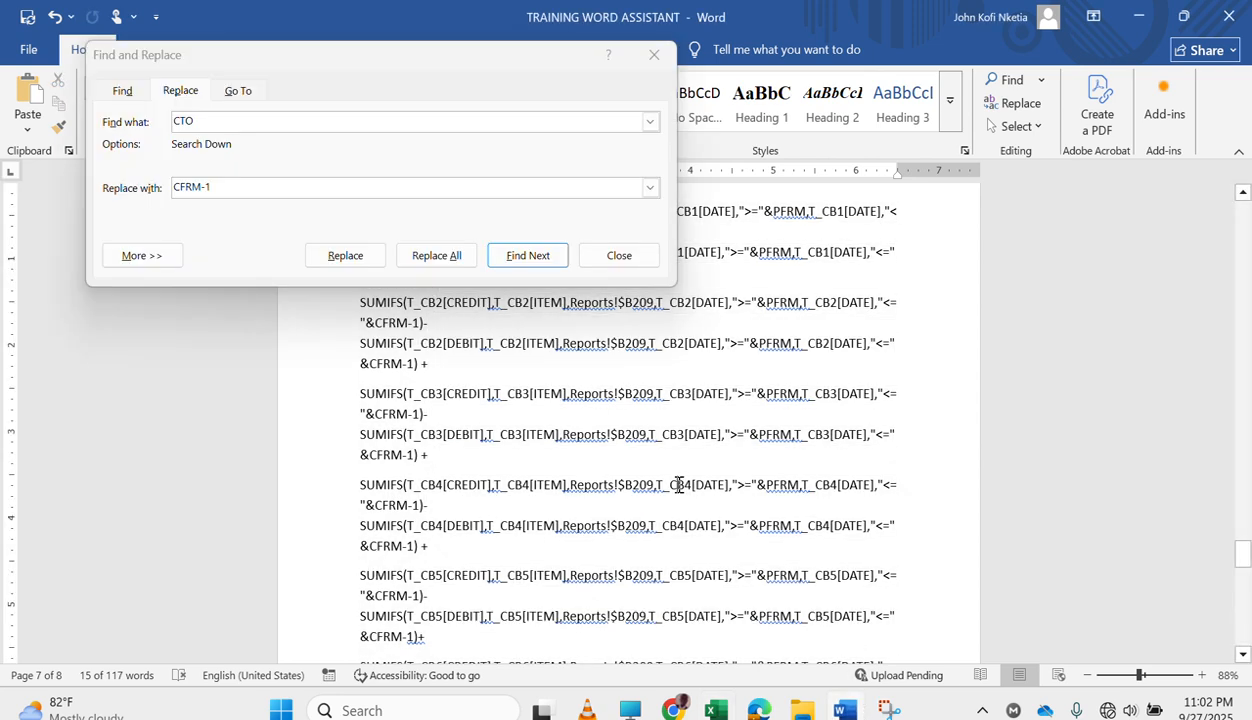
scroll(798, 525, up, 6)
scroll(798, 525, up, 3)
scroll(798, 525, down, 5)
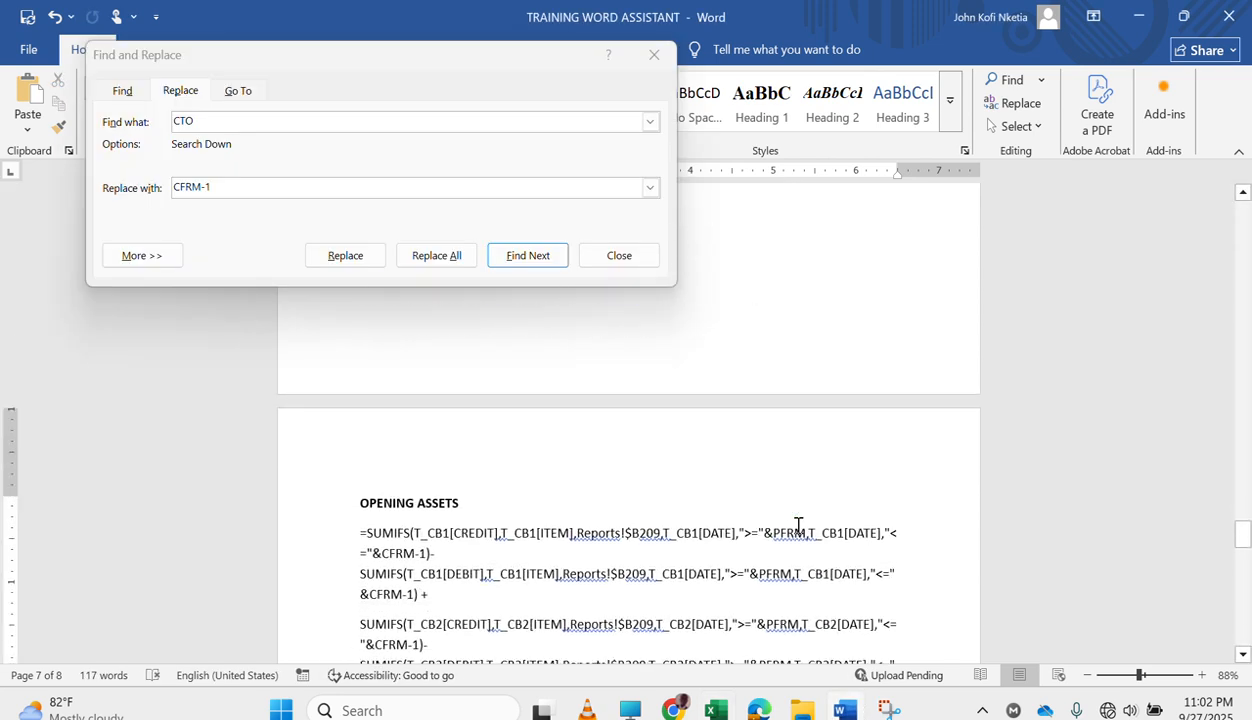
drag(352, 527, 814, 354)
Replace every M-1 with M in the selected formula through the document's end, without restarting from the beginning, and move the dialog aside.
click(355, 124)
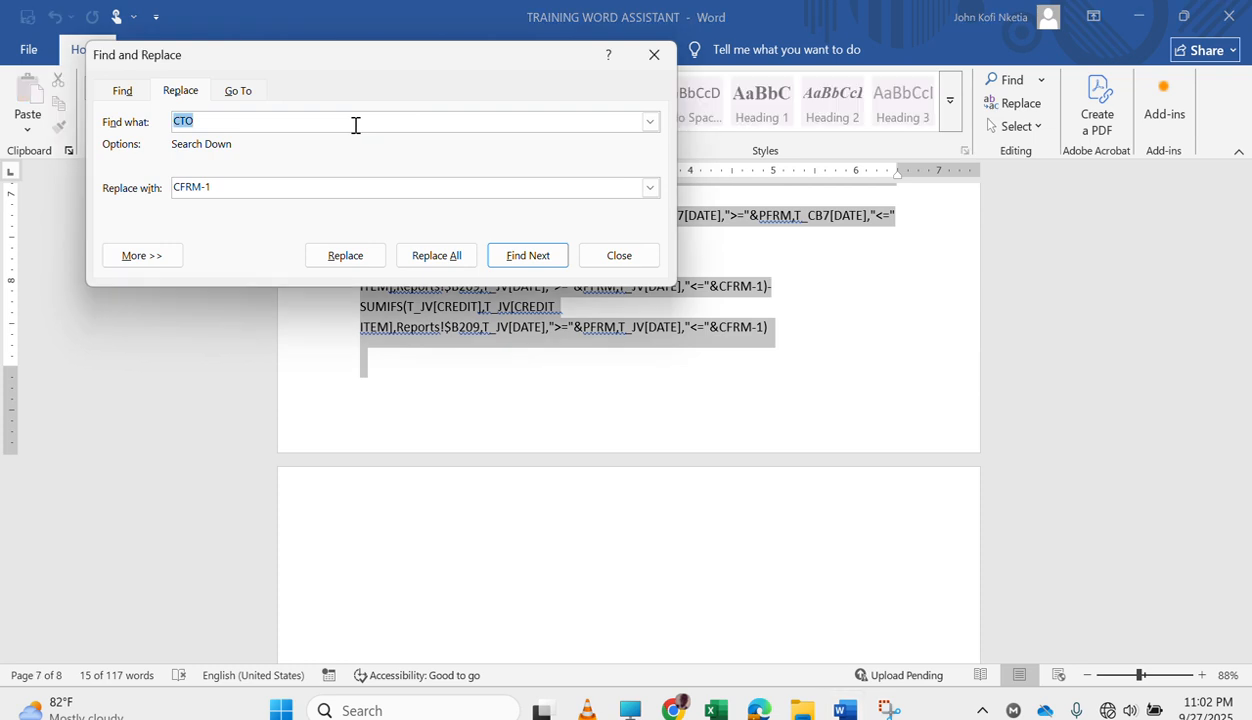
text(M-1)
key(Tab)
text(M)
click(450, 257)
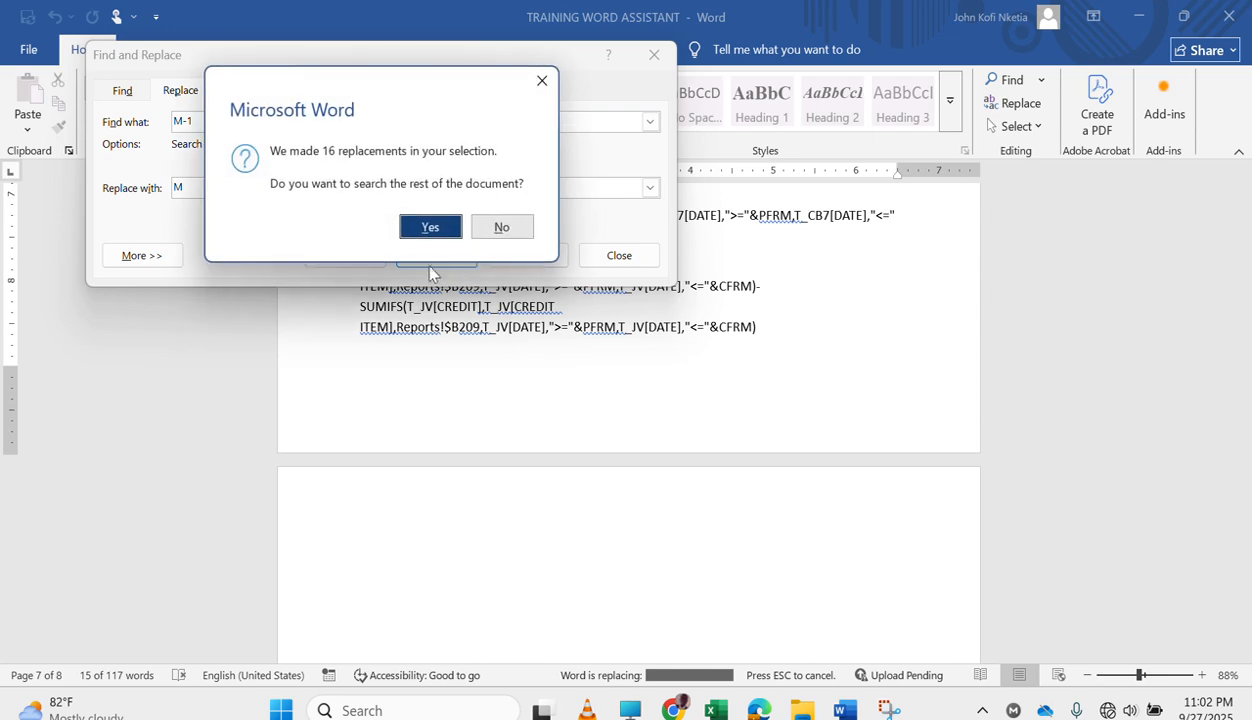
click(430, 228)
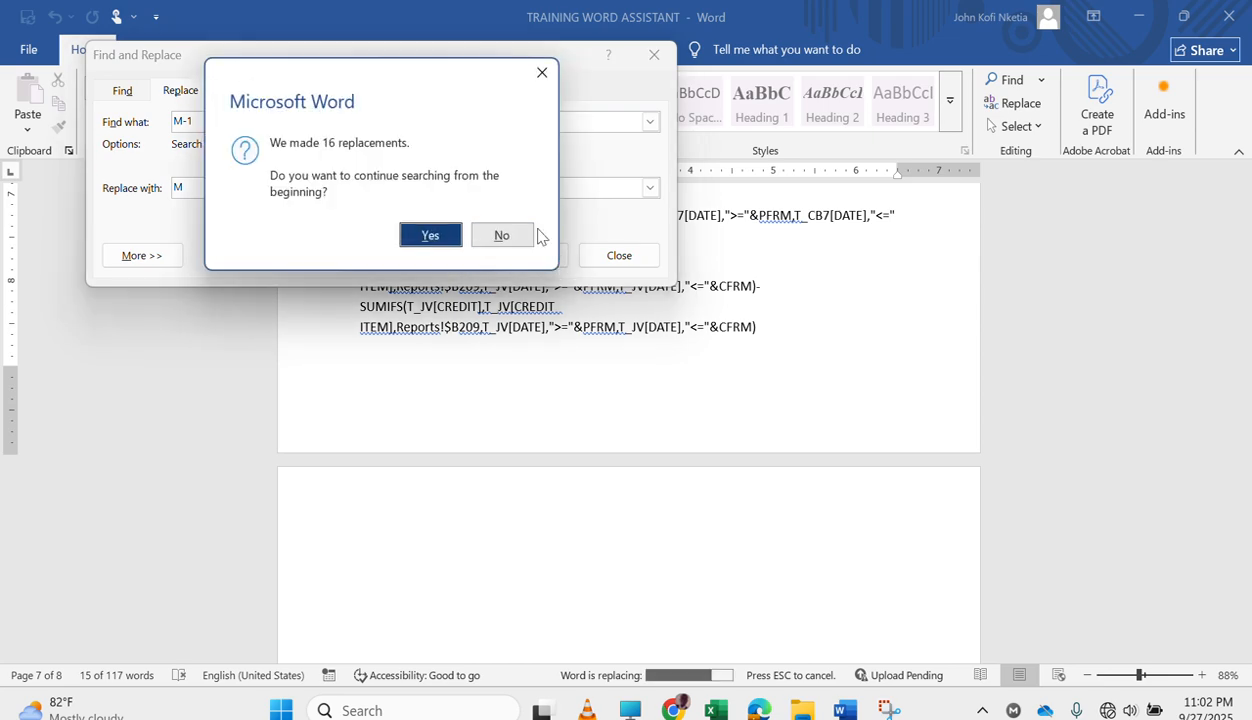
click(512, 240)
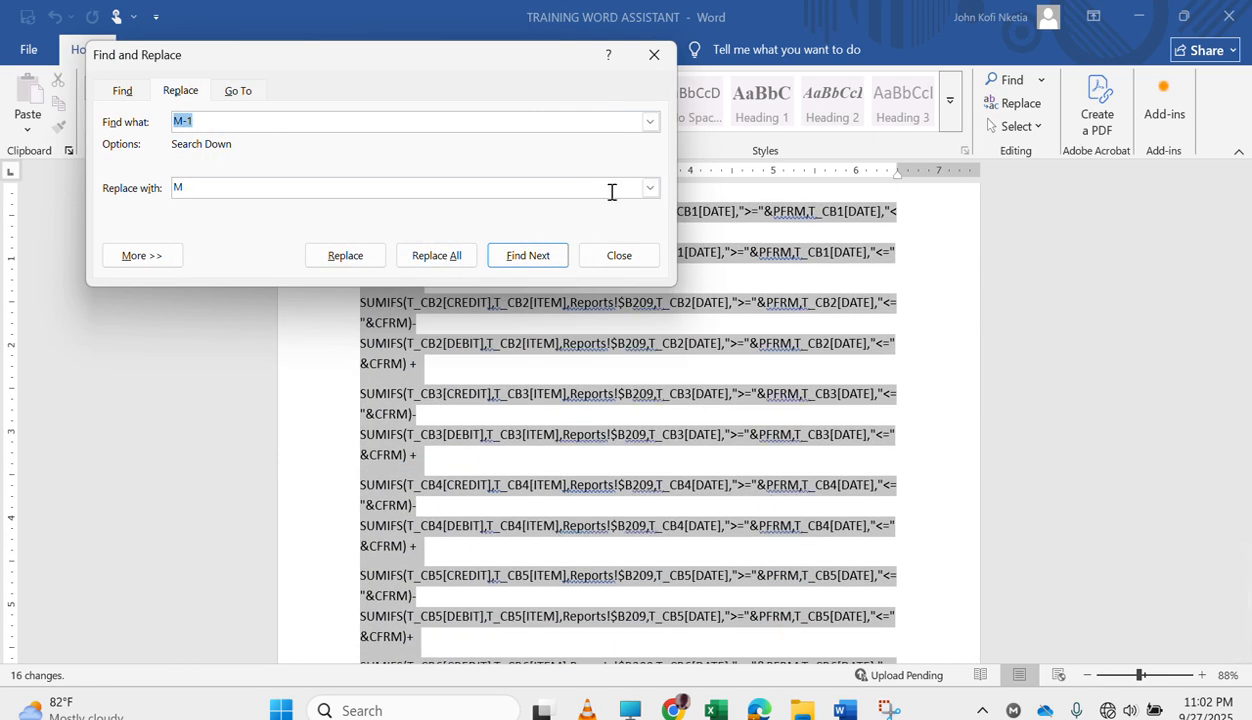
click(749, 418)
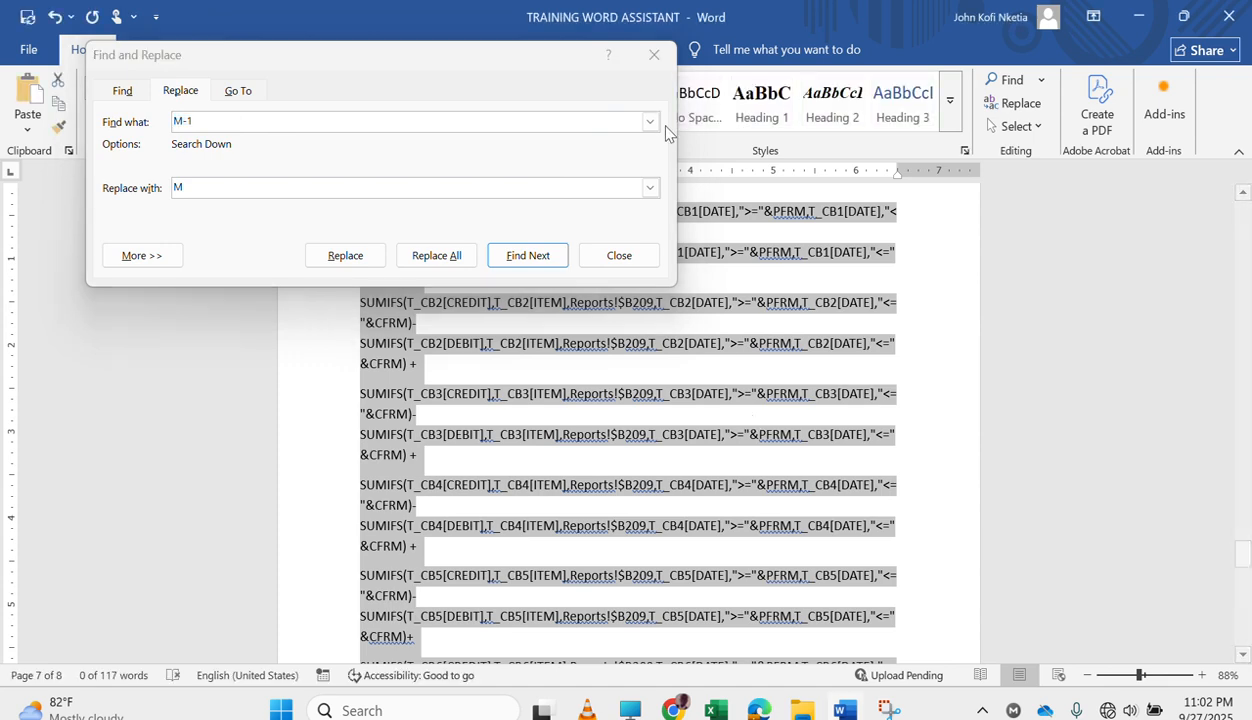
click(654, 59)
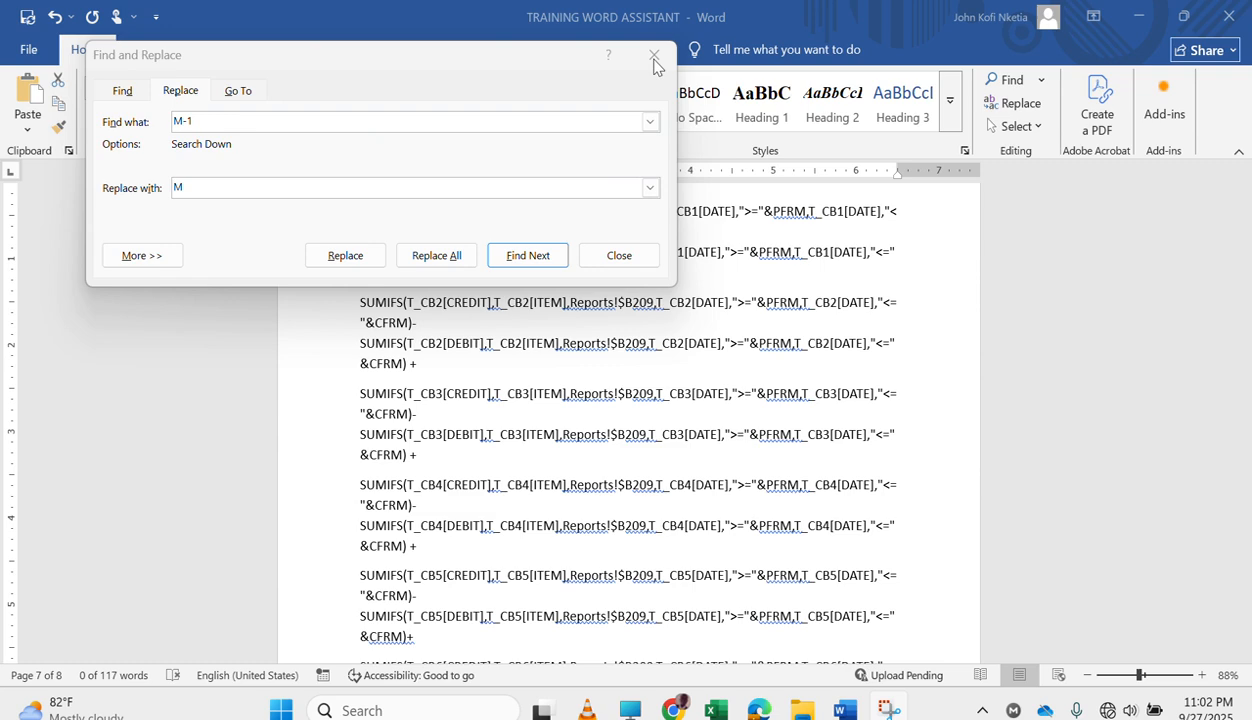
drag(404, 53, 285, 138)
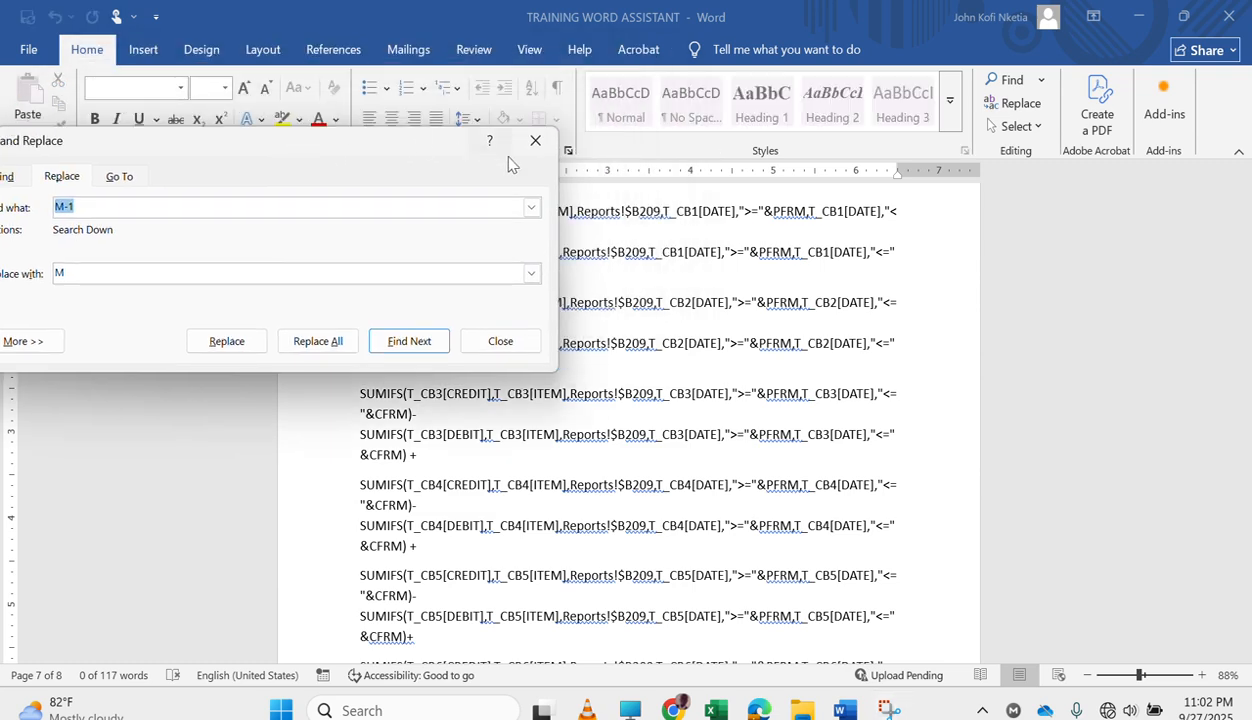
Close the Find and Replace dialog, check the edited OPENING ASSETS formula through its T_JV lines, and clear the selection.
click(535, 141)
scroll(637, 377, up, 5)
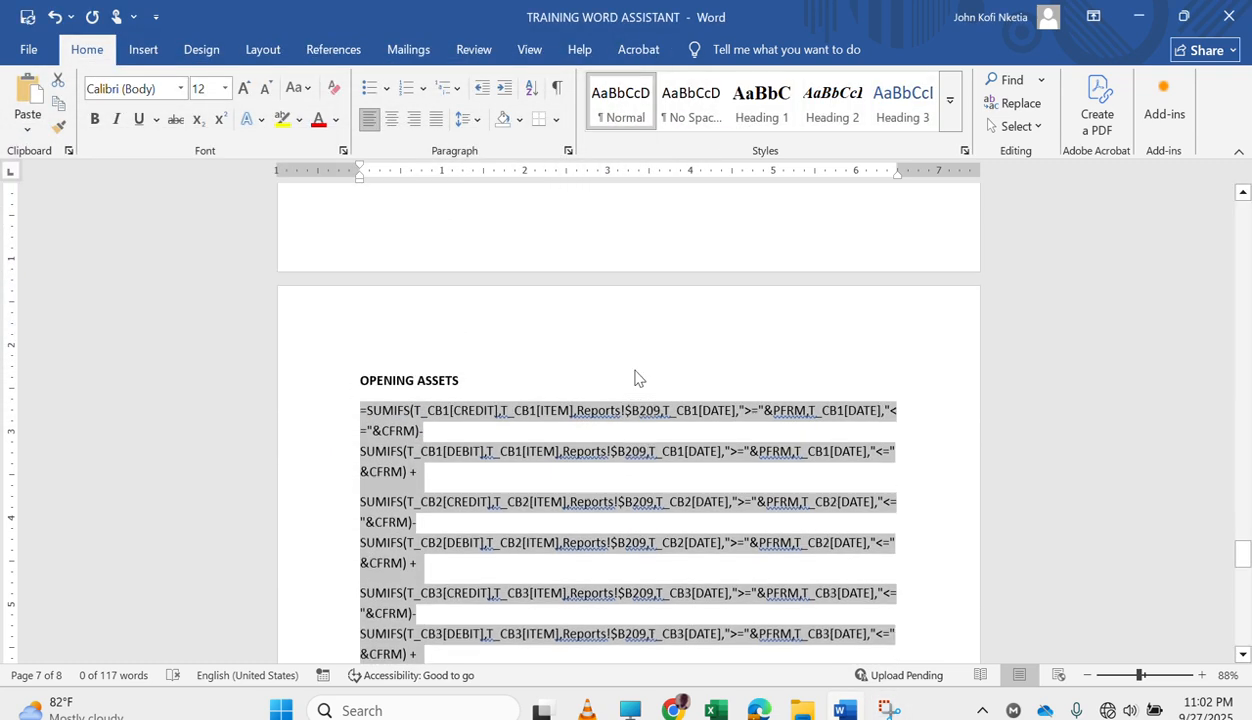
scroll(637, 377, down, 10)
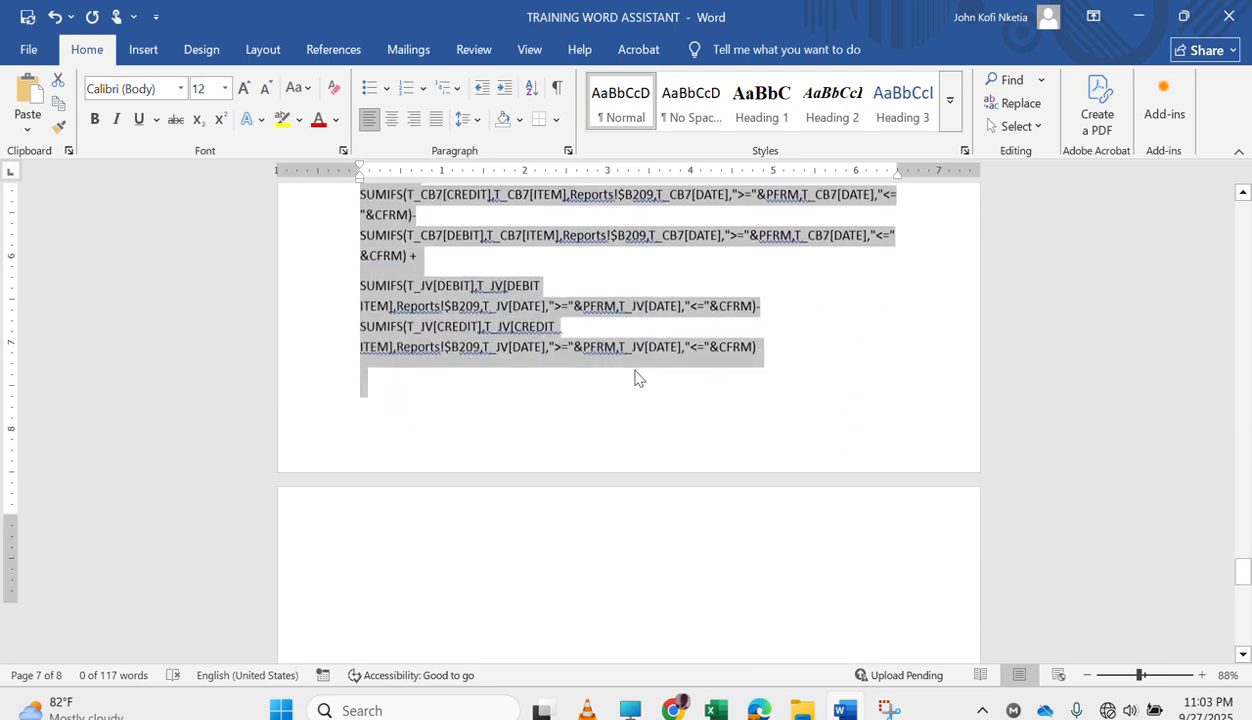
scroll(637, 377, up, 2)
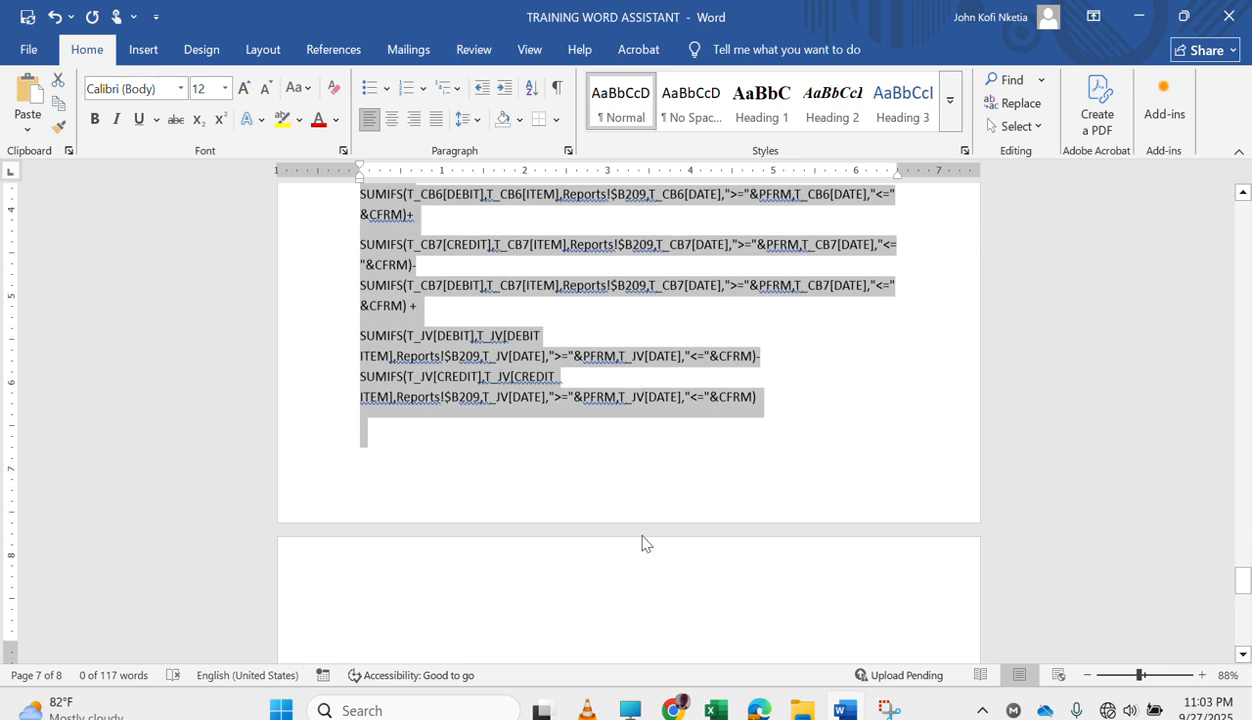
click(790, 385)
Select the entire CURRENT REVENUE section, from its heading through the final T_JV credit SUMIFS line.
scroll(791, 386, up, 10)
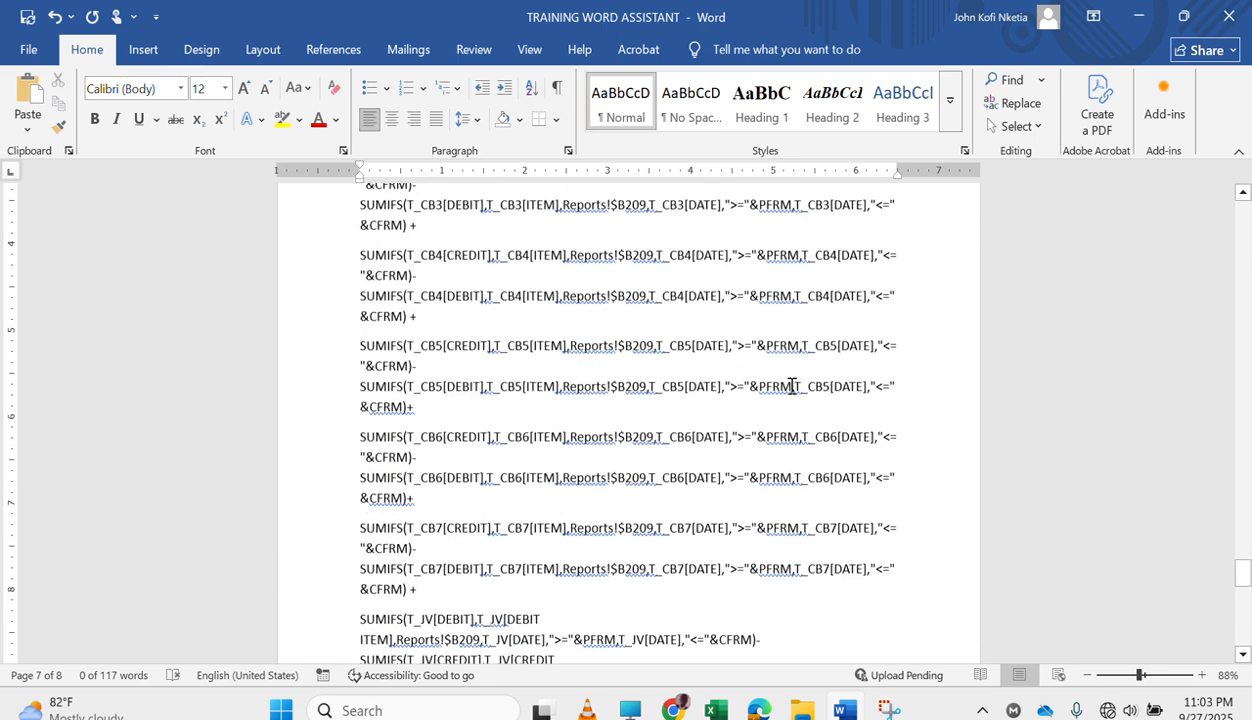
scroll(791, 386, up, 15)
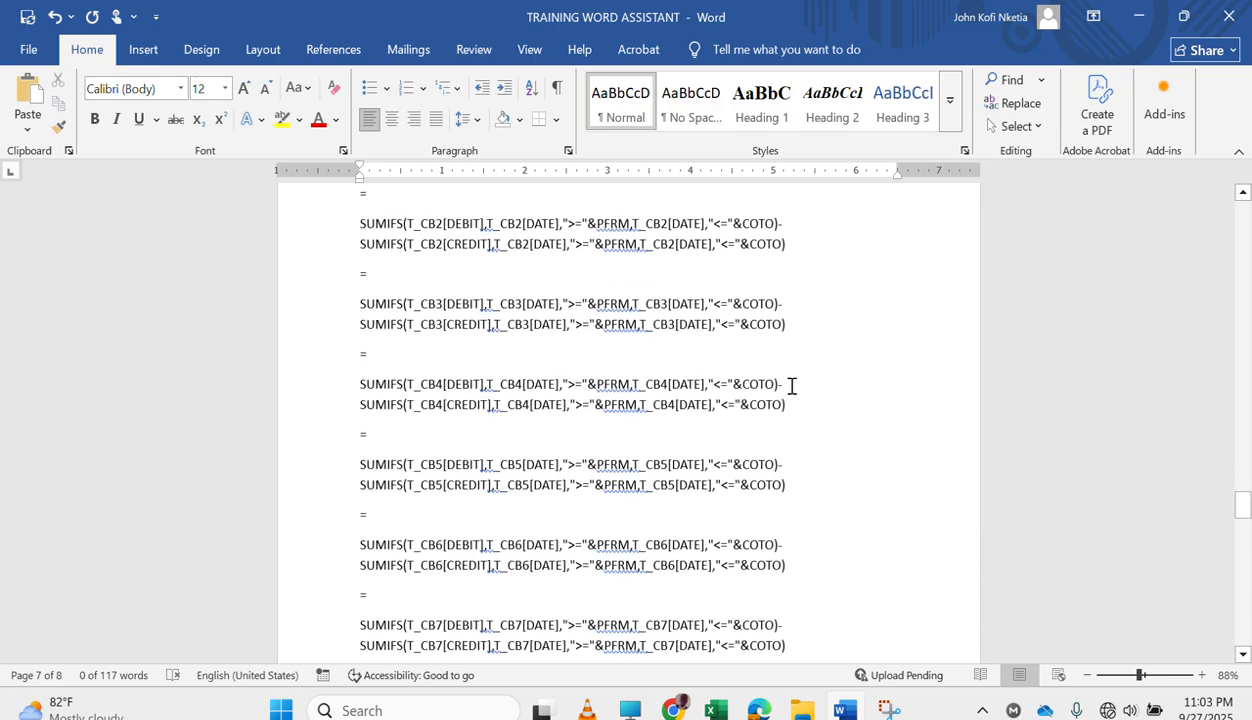
scroll(791, 386, up, 15)
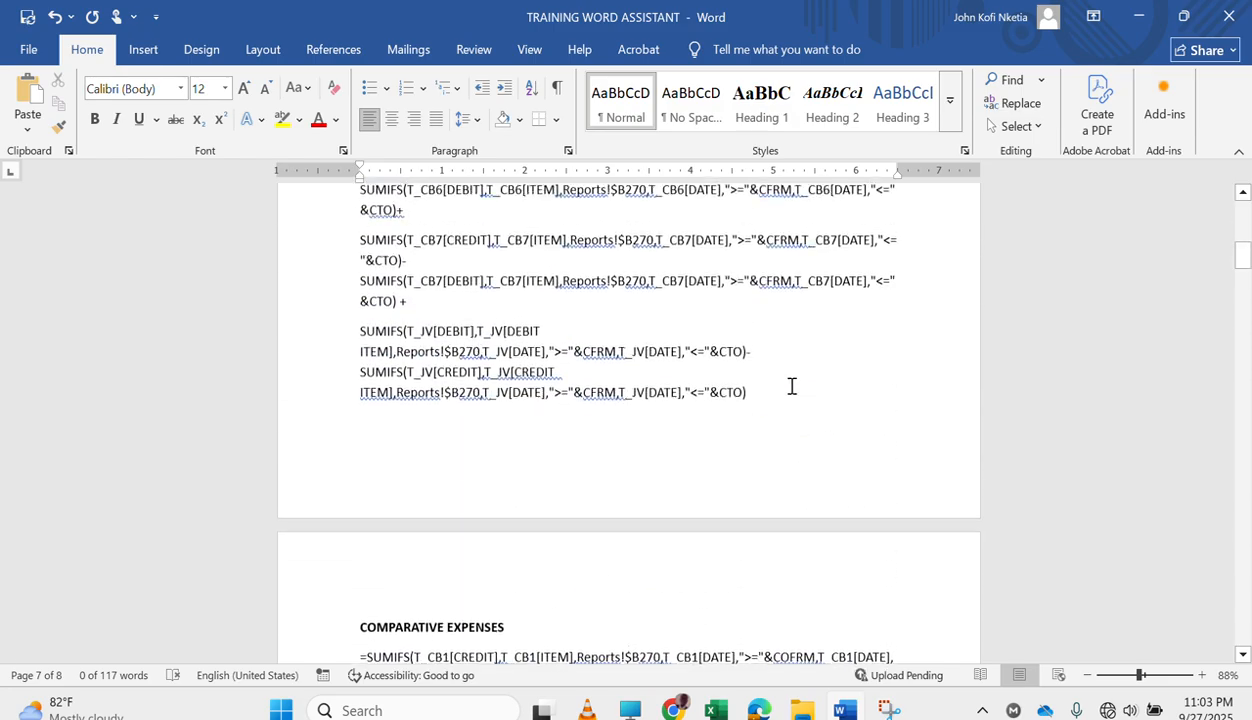
scroll(791, 386, down, 10)
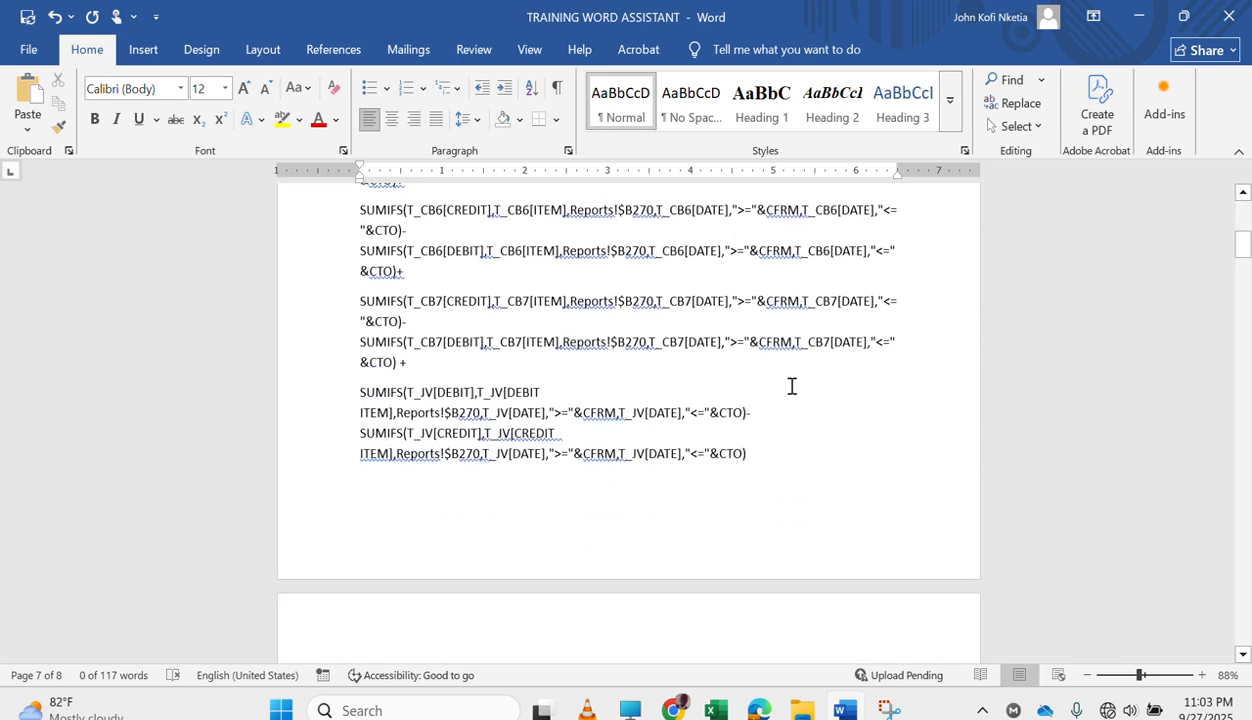
scroll(791, 386, down, 10)
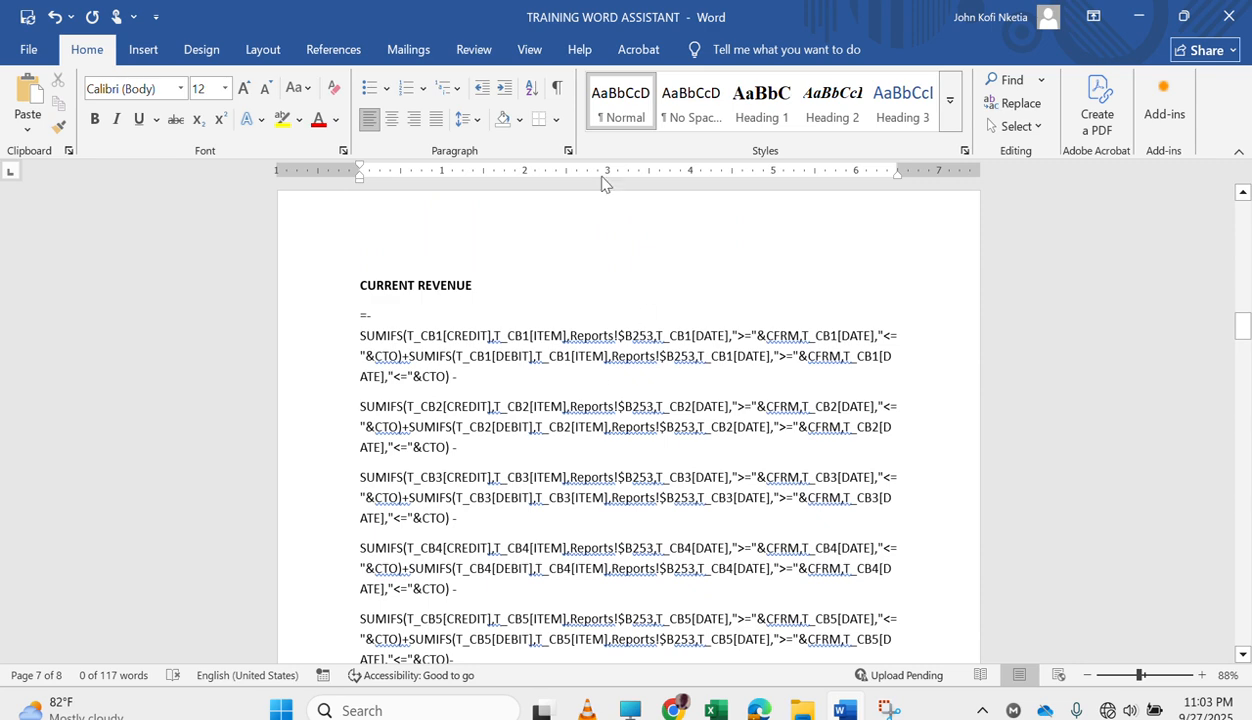
click(430, 325)
drag(354, 314, 520, 600)
click(362, 286)
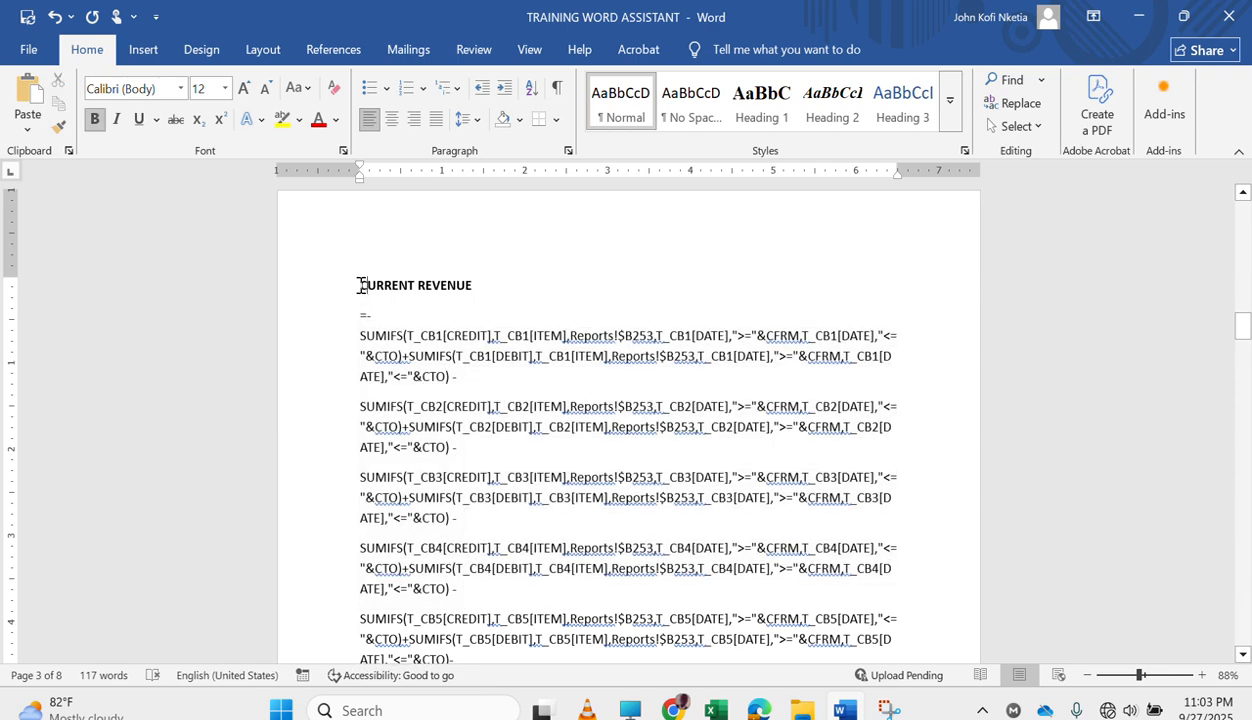
drag(361, 286, 844, 539)
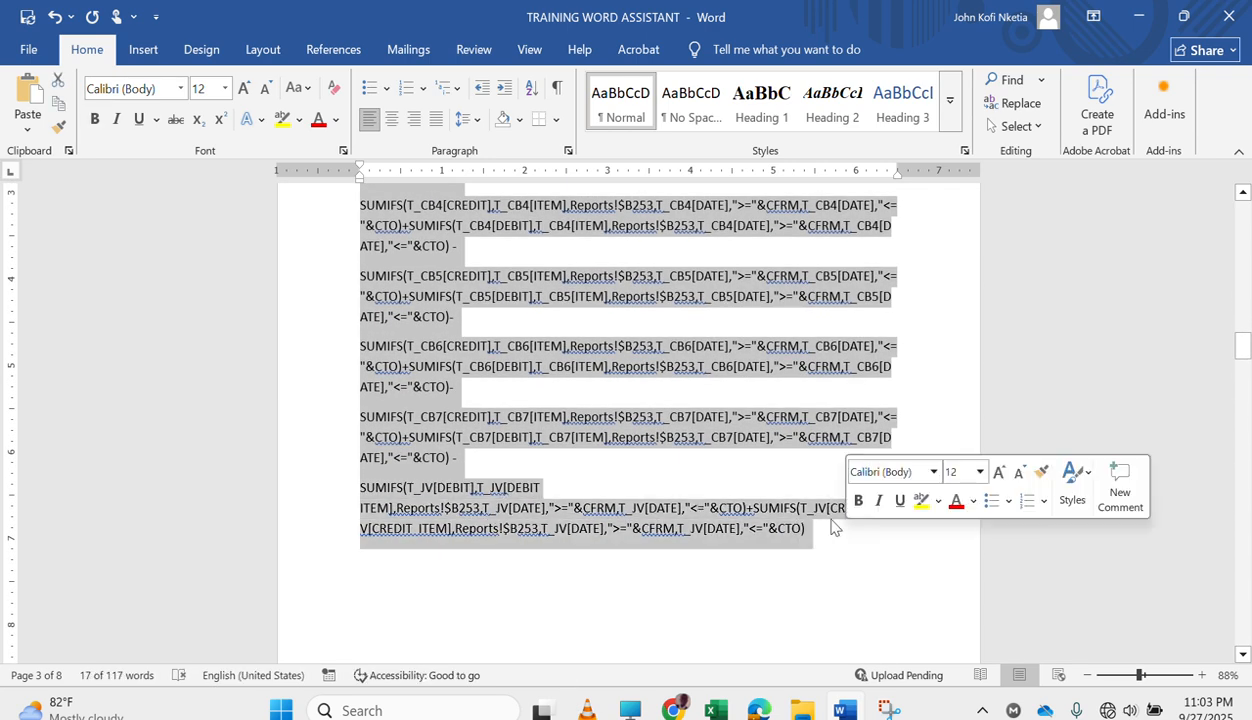